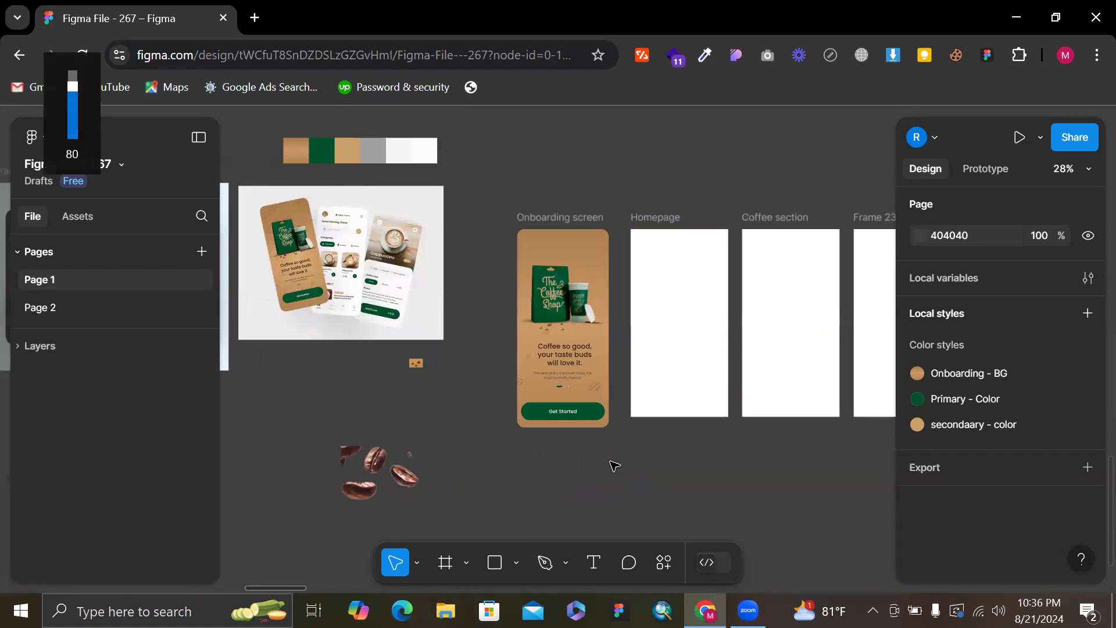
Delete the three empty white frames beside the Onboarding screen: Homepage, Coffee section and Frame 23
{"action": "scroll", "coordinate": [648, 169], "scroll_direction": "right", "scroll_amount": 5}
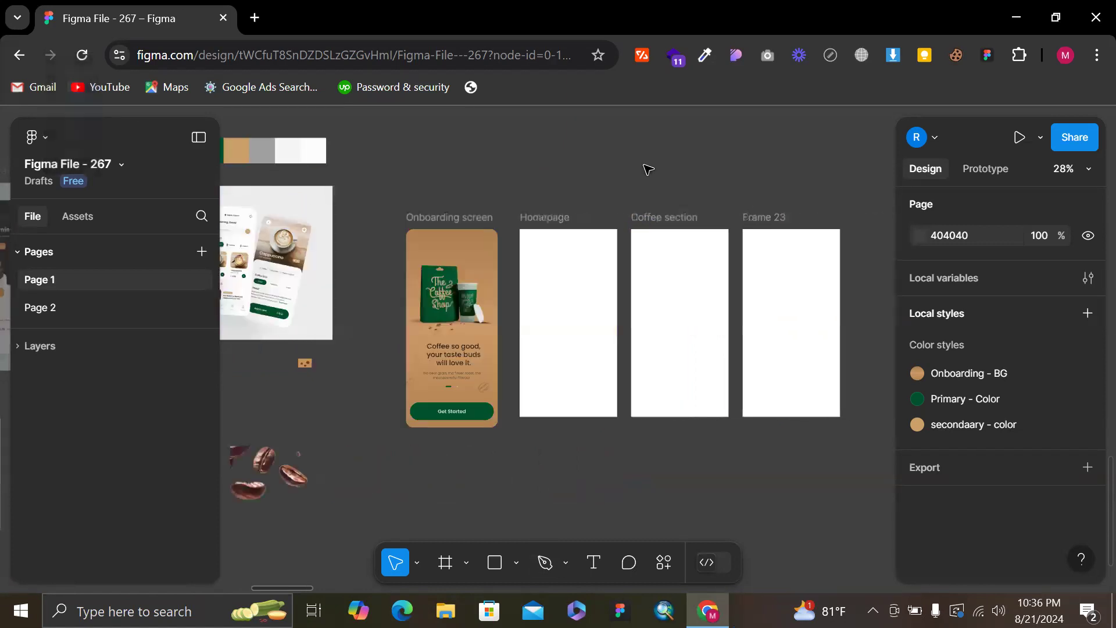
{"action": "left_click_drag", "start_coordinate": [481, 177], "coordinate": [788, 456]}
{"action": "key", "text": "Delete"}
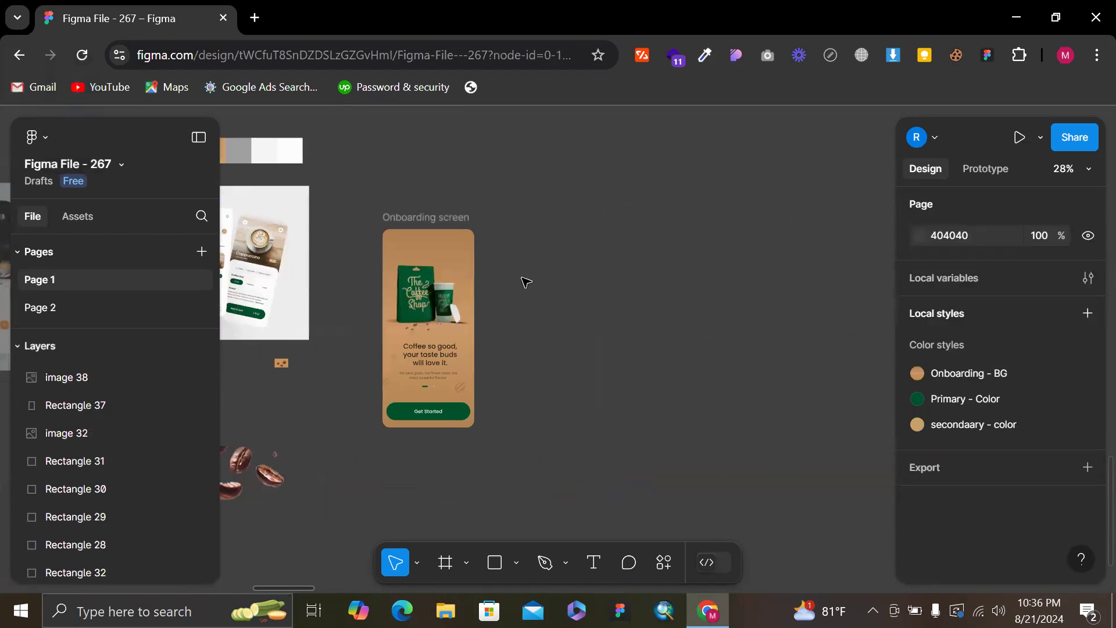
Duplicate the Onboarding screen frame, remove everything inside the copy, and place it beside the original at X 11517
{"action": "left_click", "coordinate": [389, 217]}
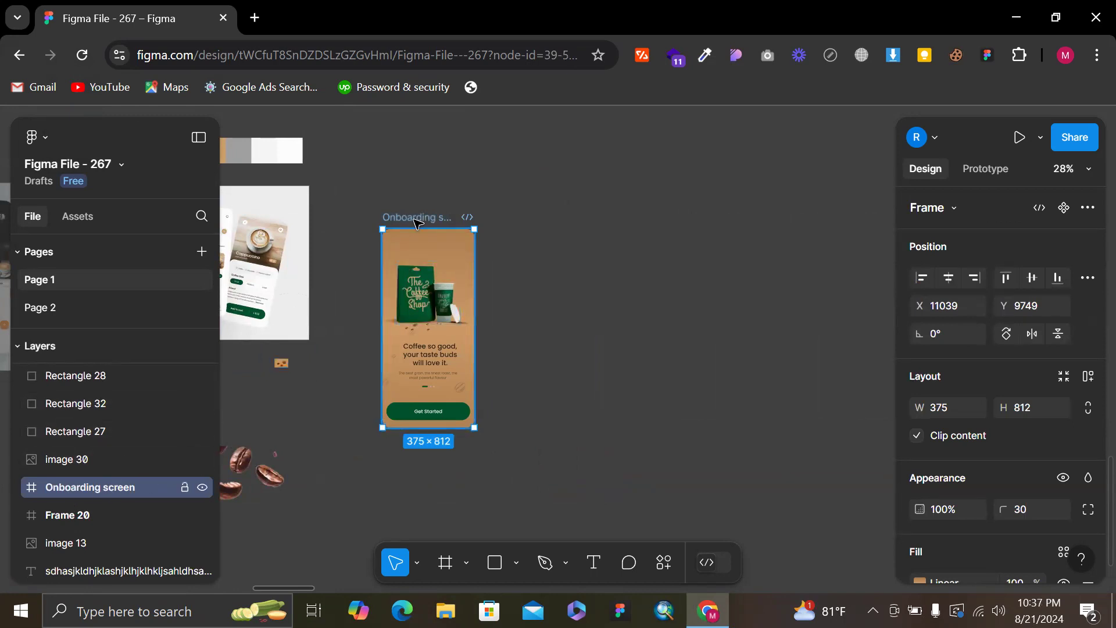
{"action": "left_click_drag", "start_coordinate": [418, 272], "coordinate": [543, 272]}
{"action": "left_click", "coordinate": [542, 273]}
{"action": "key", "text": "ctrl+z"}
{"action": "left_click_drag", "start_coordinate": [656, 426], "coordinate": [498, 256]}
{"action": "key", "text": "Delete"}
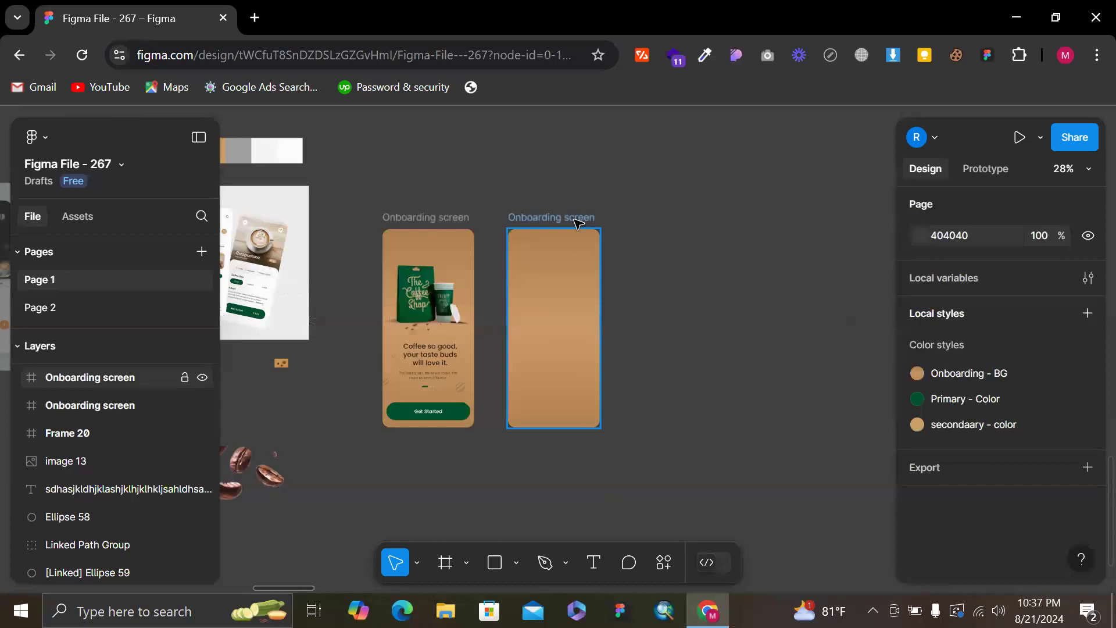
{"action": "left_click_drag", "start_coordinate": [579, 223], "coordinate": [570, 223]}
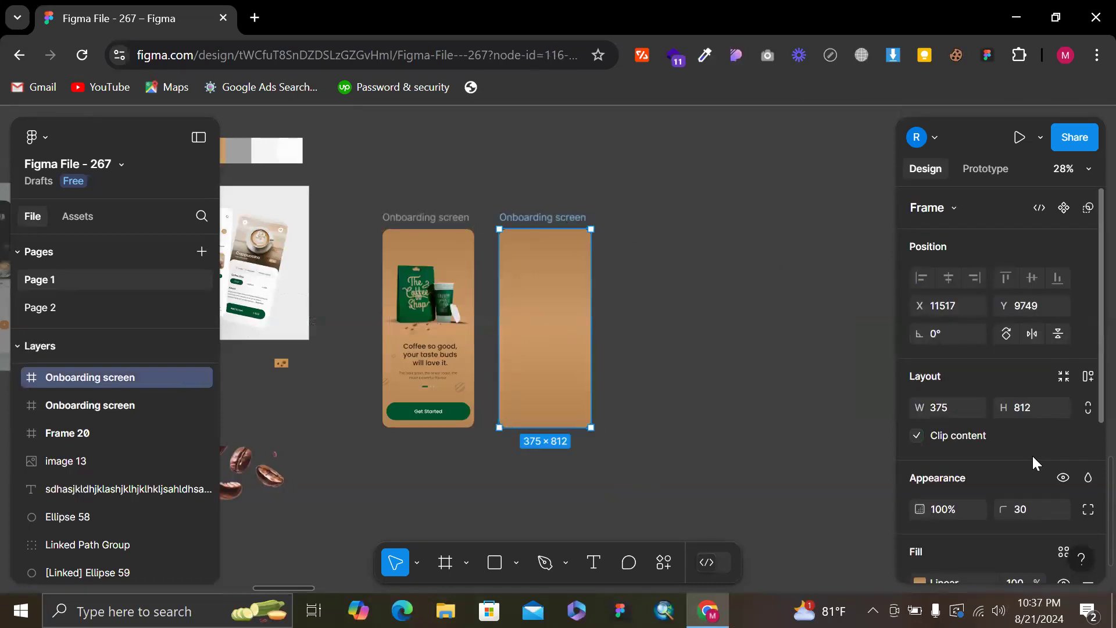
Replace the gradient fill of the emptied frame copy with solid white FFFFFF
{"action": "scroll", "coordinate": [1041, 414], "scroll_direction": "down", "scroll_amount": 1}
{"action": "left_click", "coordinate": [1076, 506]}
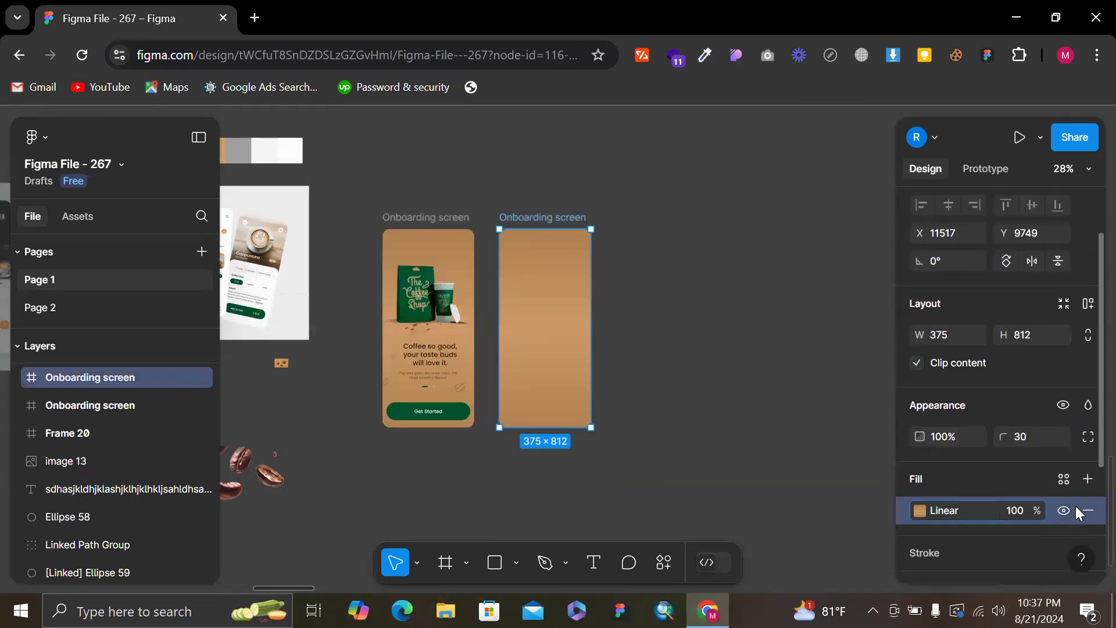
{"action": "left_click", "coordinate": [1089, 510]}
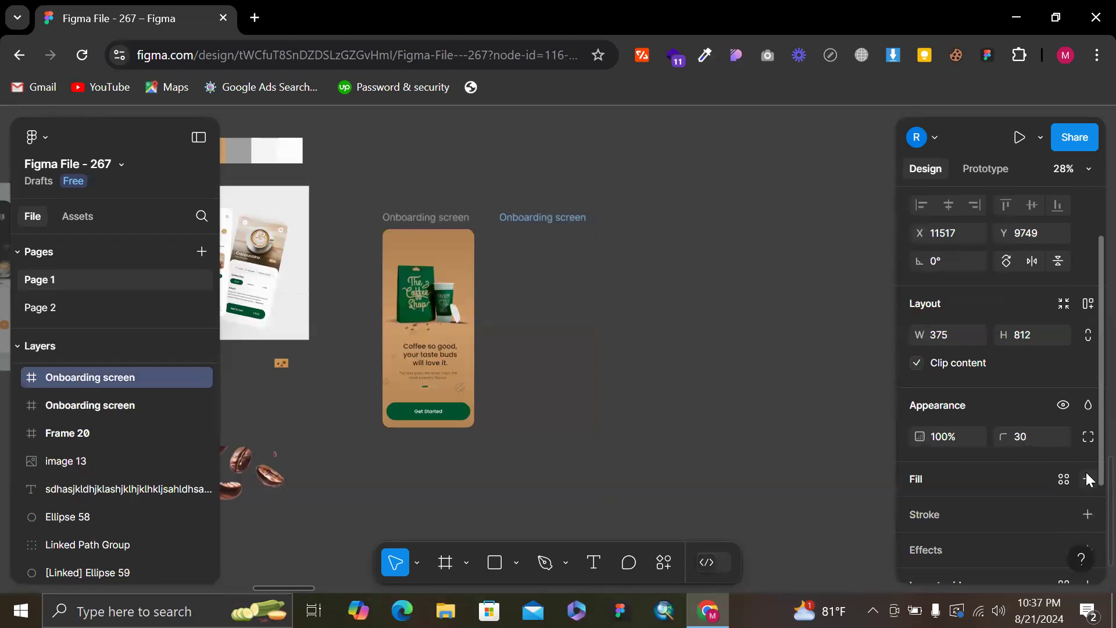
{"action": "left_click", "coordinate": [1090, 479]}
{"action": "left_click", "coordinate": [731, 274]}
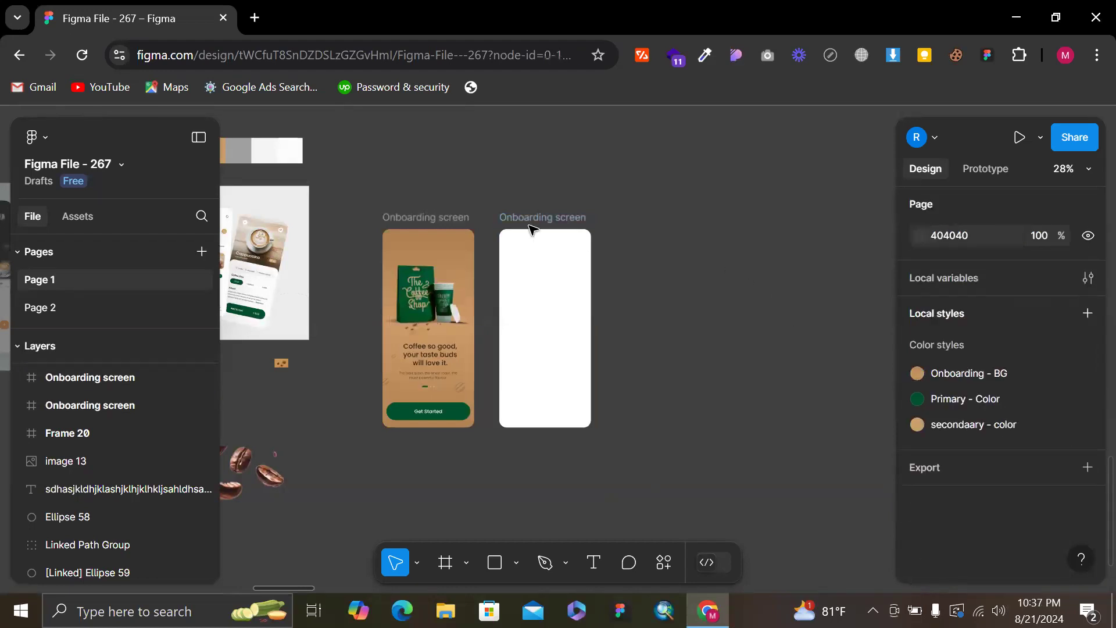
Examine the layout of the homepage mockup in the coffee app reference image
{"action": "left_click", "coordinate": [406, 224]}
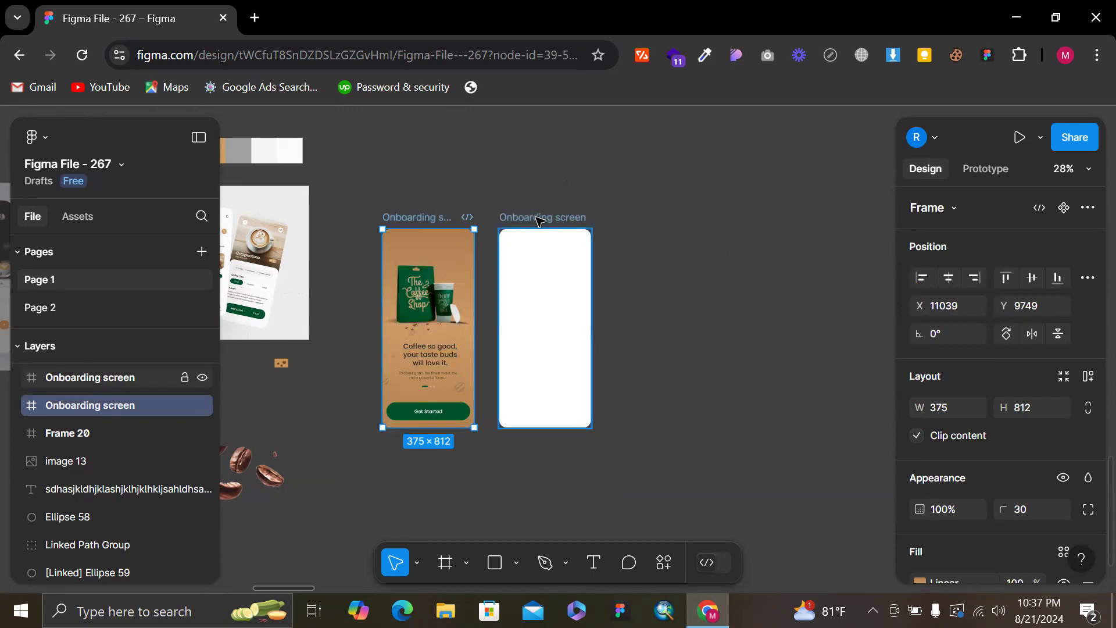
{"action": "left_click", "coordinate": [603, 187]}
{"action": "scroll", "coordinate": [604, 188], "scroll_direction": "left", "scroll_amount": 3}
{"action": "scroll", "coordinate": [559, 186], "scroll_direction": "up", "scroll_amount": 3}
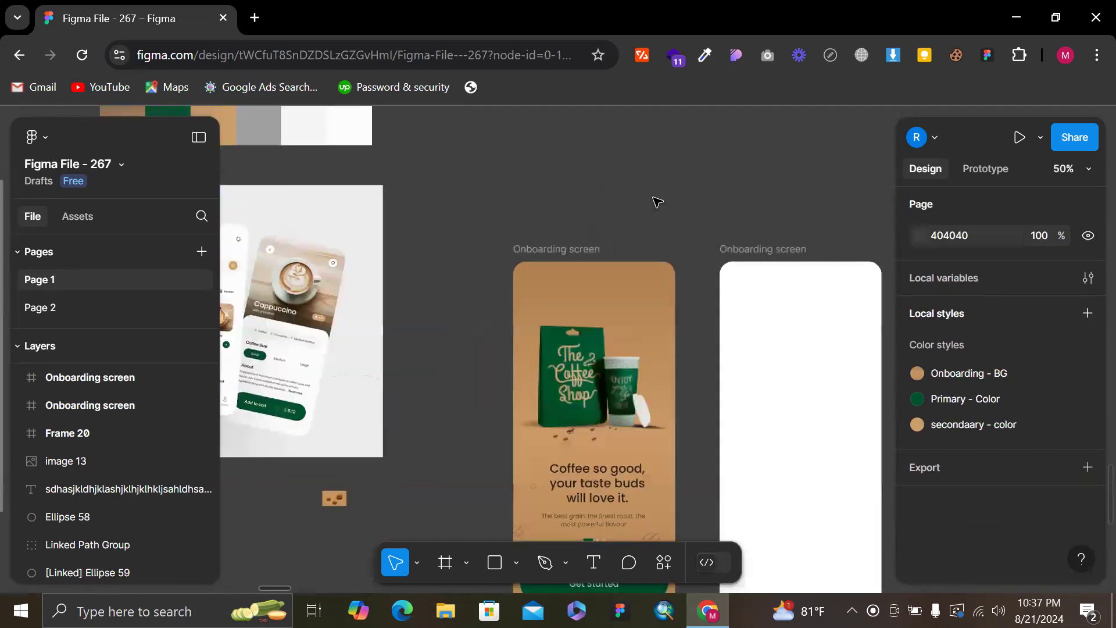
{"action": "scroll", "coordinate": [656, 199], "scroll_direction": "left", "scroll_amount": 4}
{"action": "scroll", "coordinate": [385, 187], "scroll_direction": "up", "scroll_amount": 6}
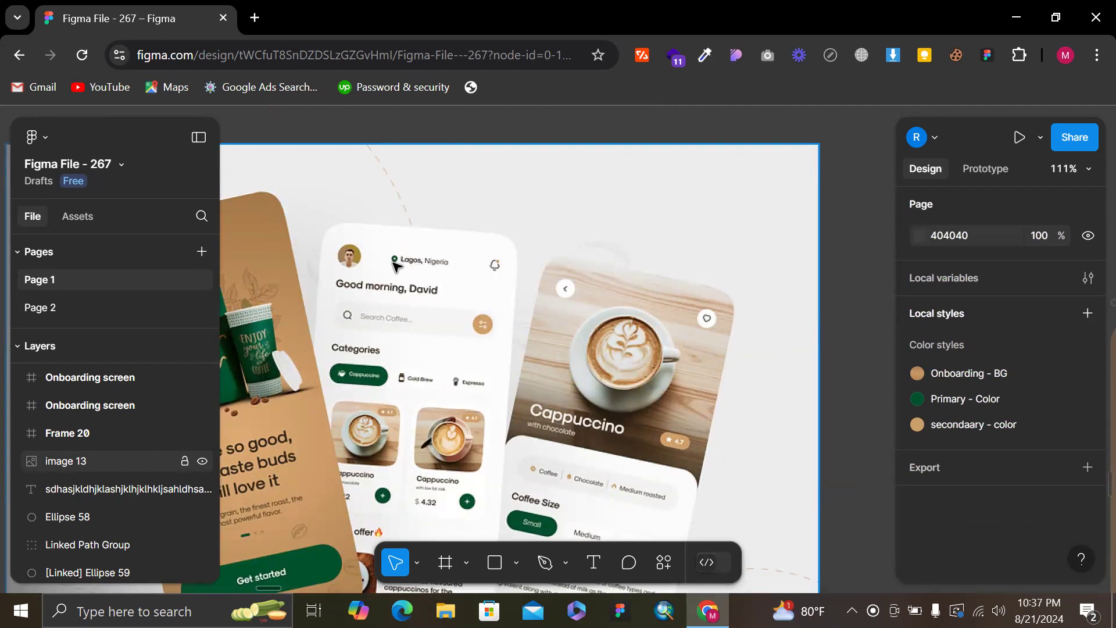
{"action": "scroll", "coordinate": [360, 271], "scroll_direction": "down", "scroll_amount": 10}
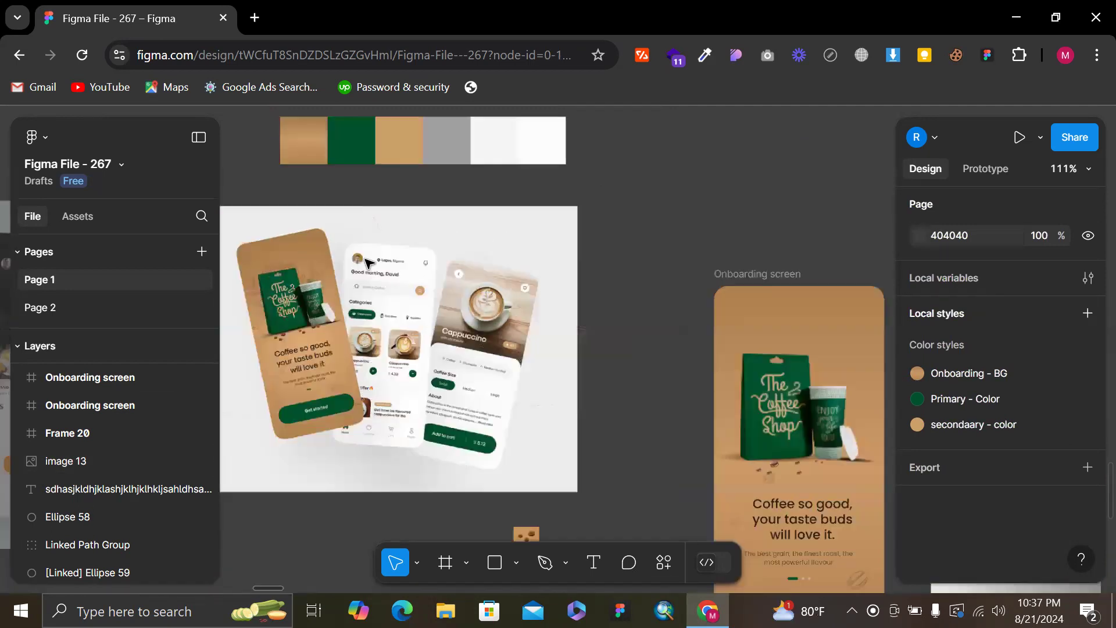
{"action": "scroll", "coordinate": [558, 204], "scroll_direction": "up", "scroll_amount": 3}
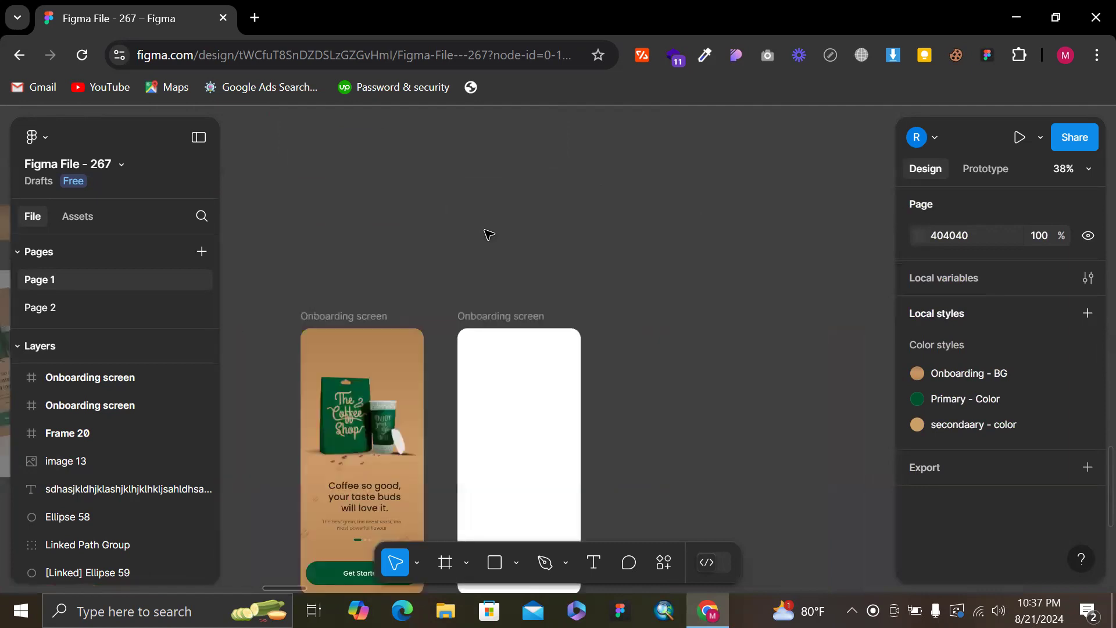
{"action": "scroll", "coordinate": [597, 232], "scroll_direction": "right", "scroll_amount": 3}
{"action": "scroll", "coordinate": [593, 233], "scroll_direction": "up", "scroll_amount": 2}
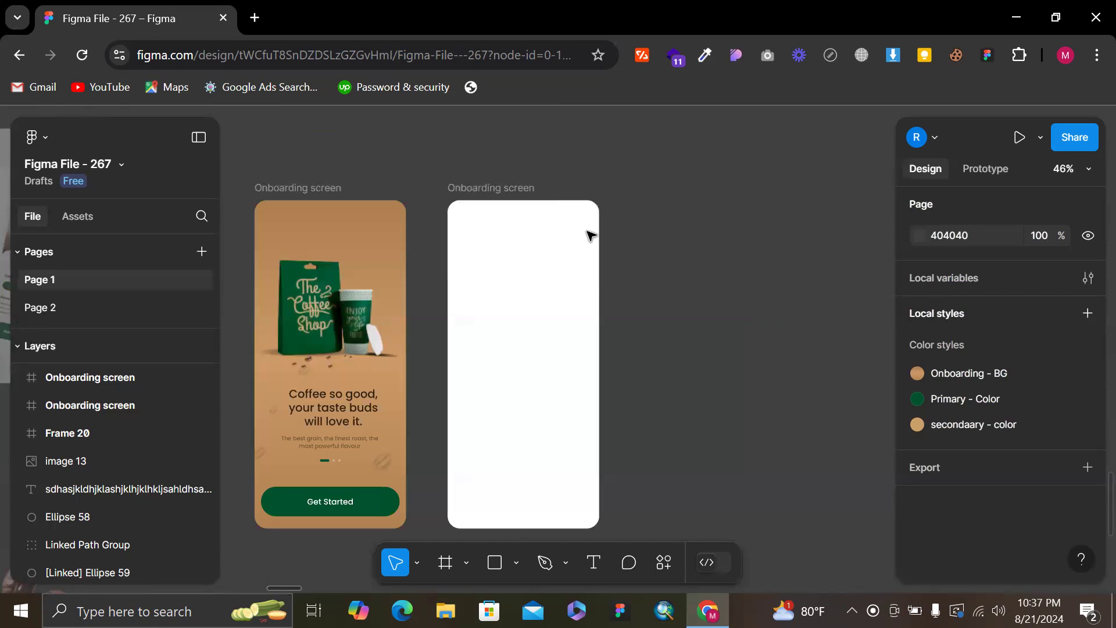
Show the rulers and place a horizontal guide across the white frame about 46 px below its top edge
{"action": "scroll", "coordinate": [649, 181], "scroll_direction": "up", "scroll_amount": 5}
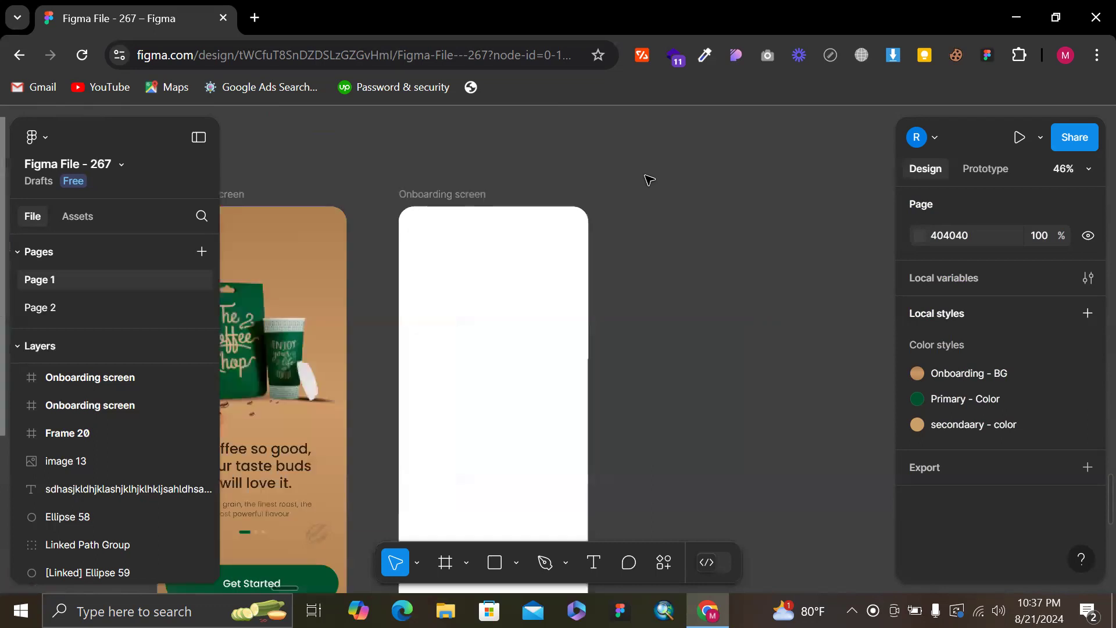
{"action": "left_click", "coordinate": [319, 225]}
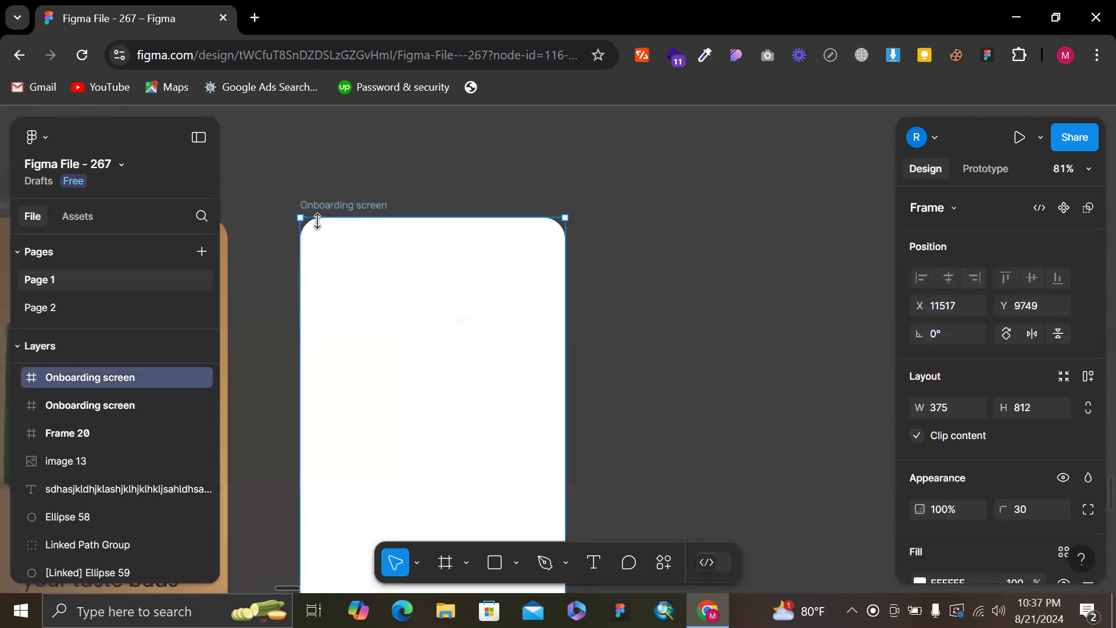
{"action": "key", "text": "shift+r"}
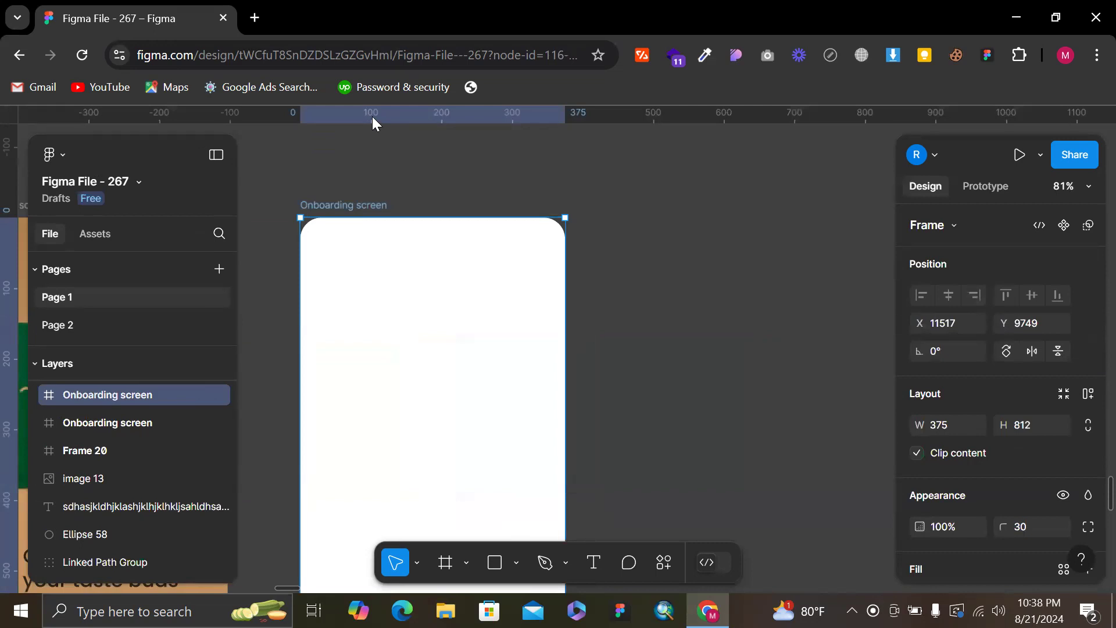
{"action": "left_click_drag", "start_coordinate": [374, 116], "coordinate": [373, 237]}
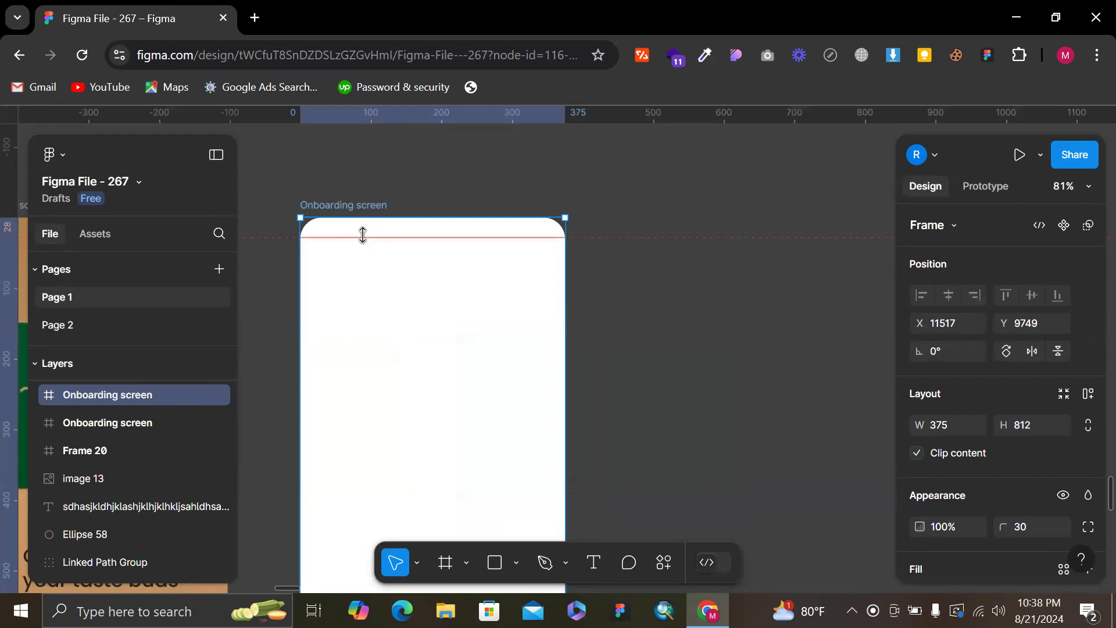
{"action": "key", "text": "ctrl+z"}
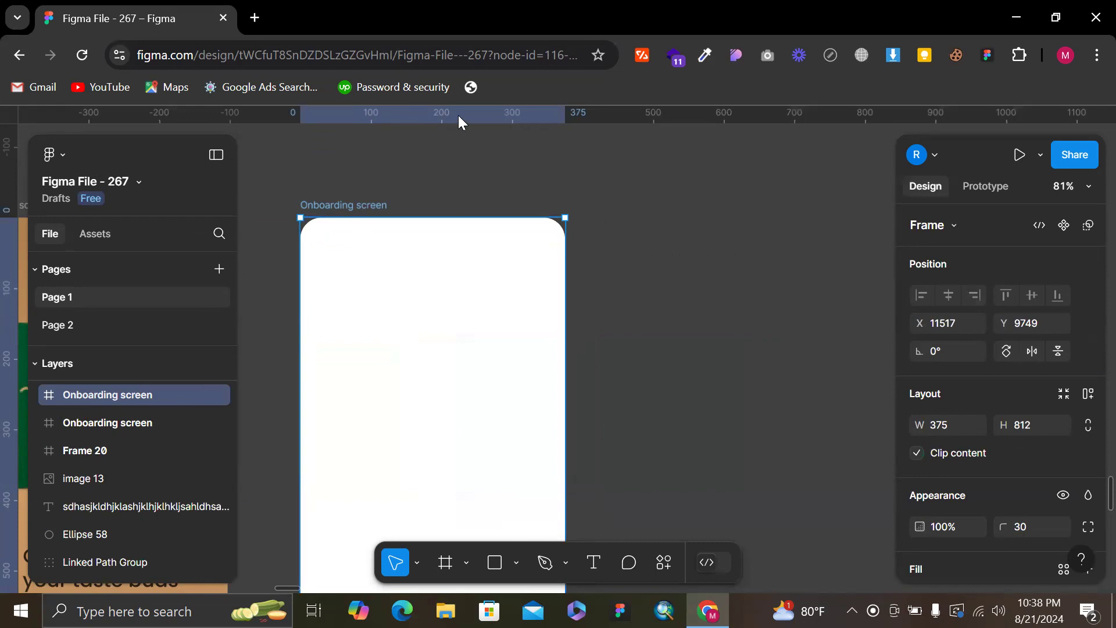
{"action": "left_click_drag", "start_coordinate": [459, 116], "coordinate": [453, 251]}
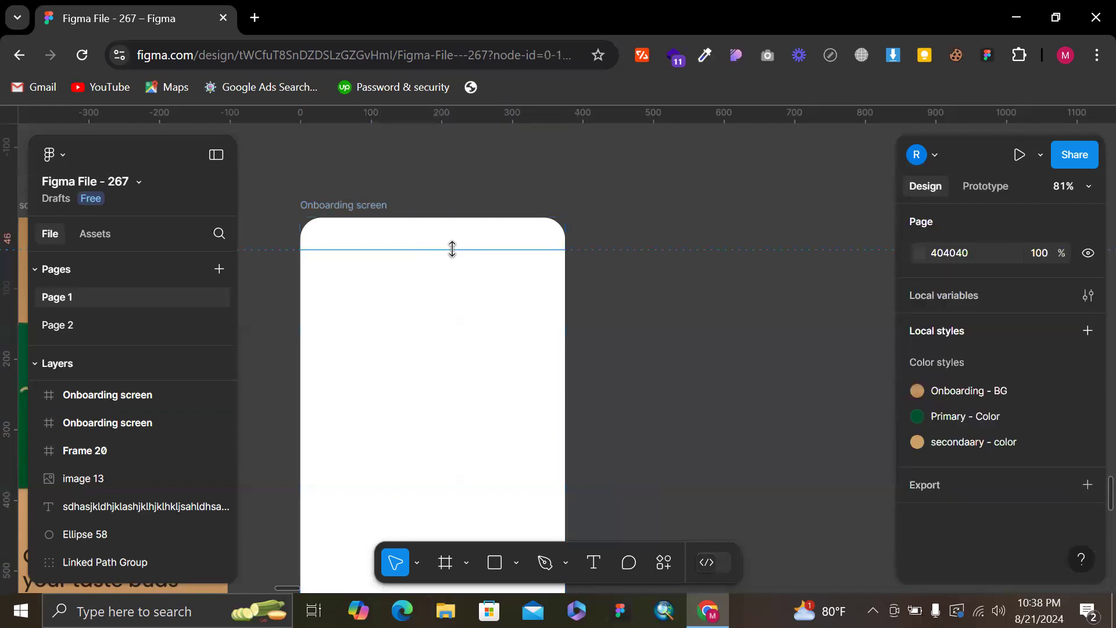
{"action": "left_click", "coordinate": [578, 169]}
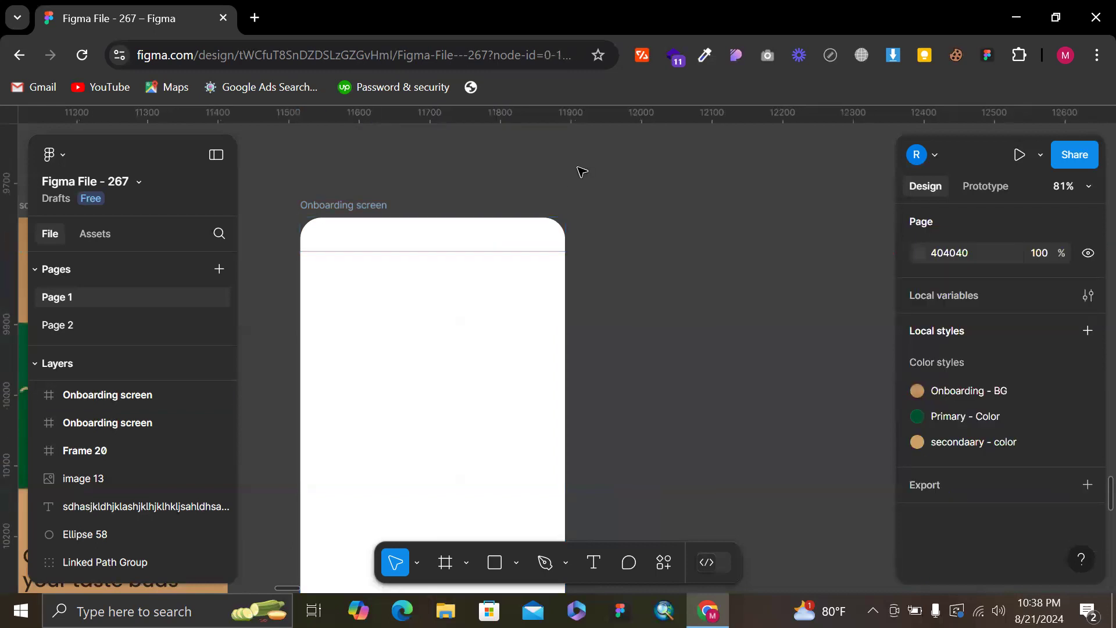
Add a second horizontal guide across the white frame just below the first one
{"action": "scroll", "coordinate": [578, 170], "scroll_direction": "left", "scroll_amount": 1}
{"action": "scroll", "coordinate": [373, 233], "scroll_direction": "up", "scroll_amount": 3}
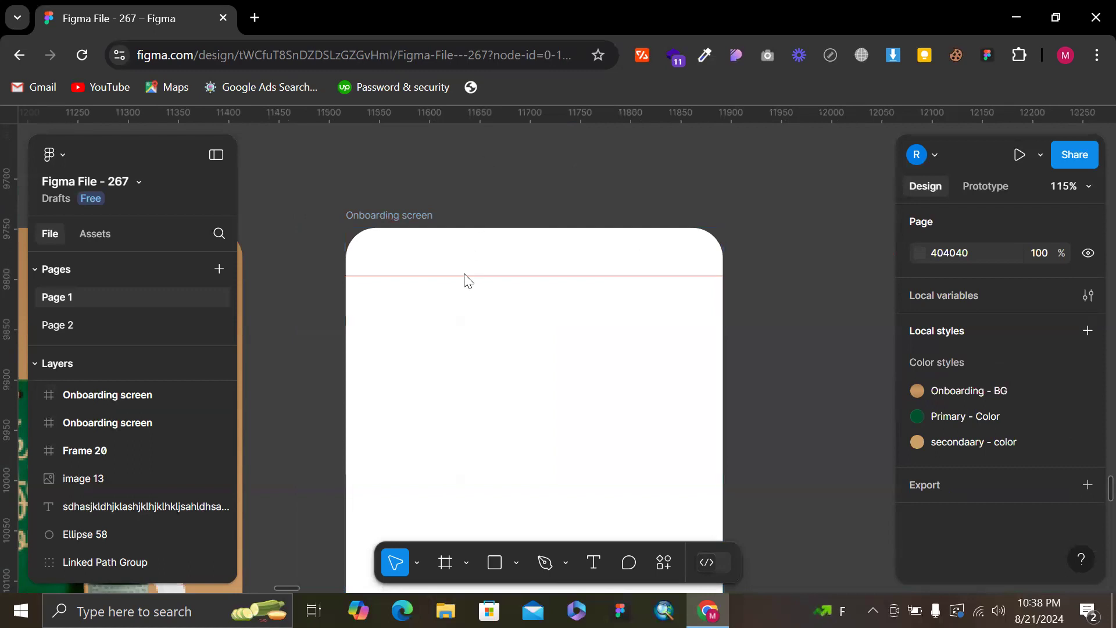
{"action": "left_click_drag", "start_coordinate": [438, 110], "coordinate": [434, 291]}
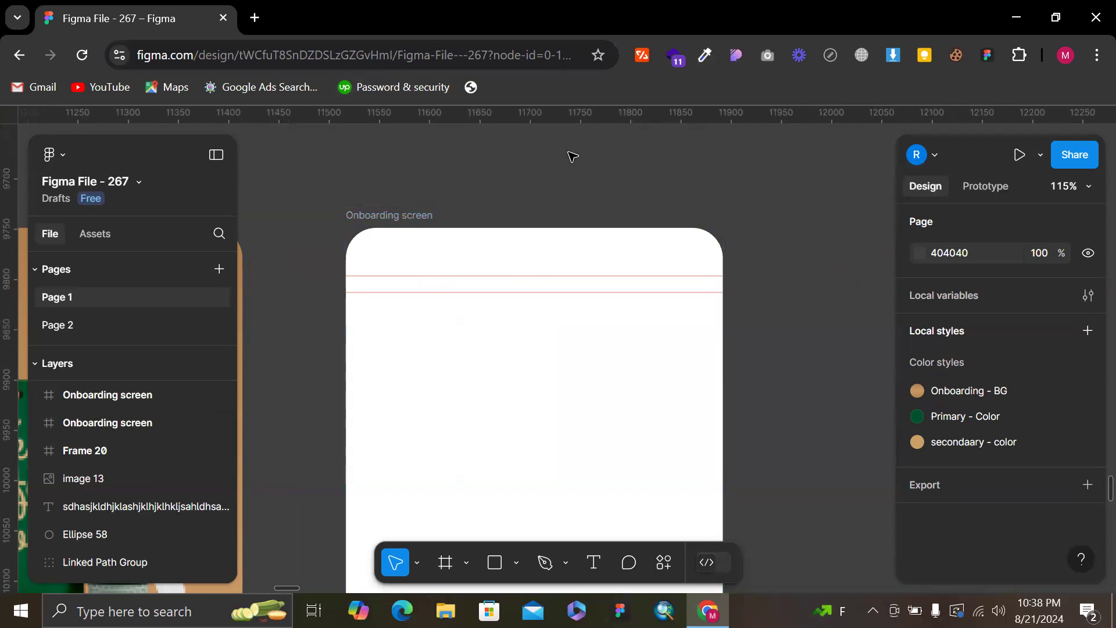
Make the four-column layout grid visible on the white frame
{"action": "scroll", "coordinate": [570, 114], "scroll_direction": "down", "scroll_amount": 2}
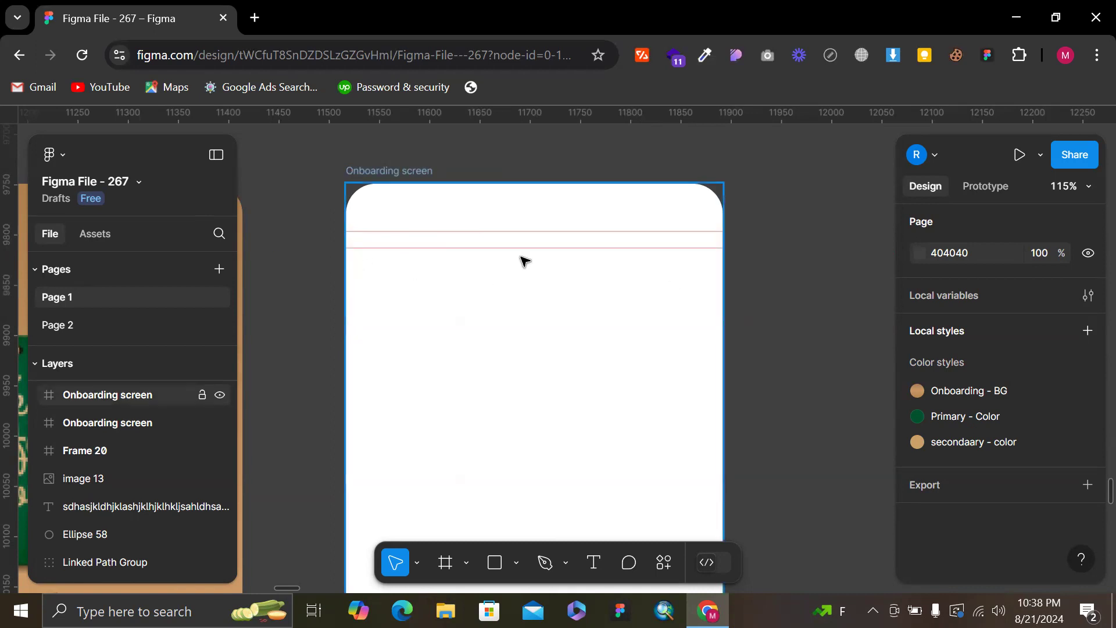
{"action": "left_click", "coordinate": [405, 180]}
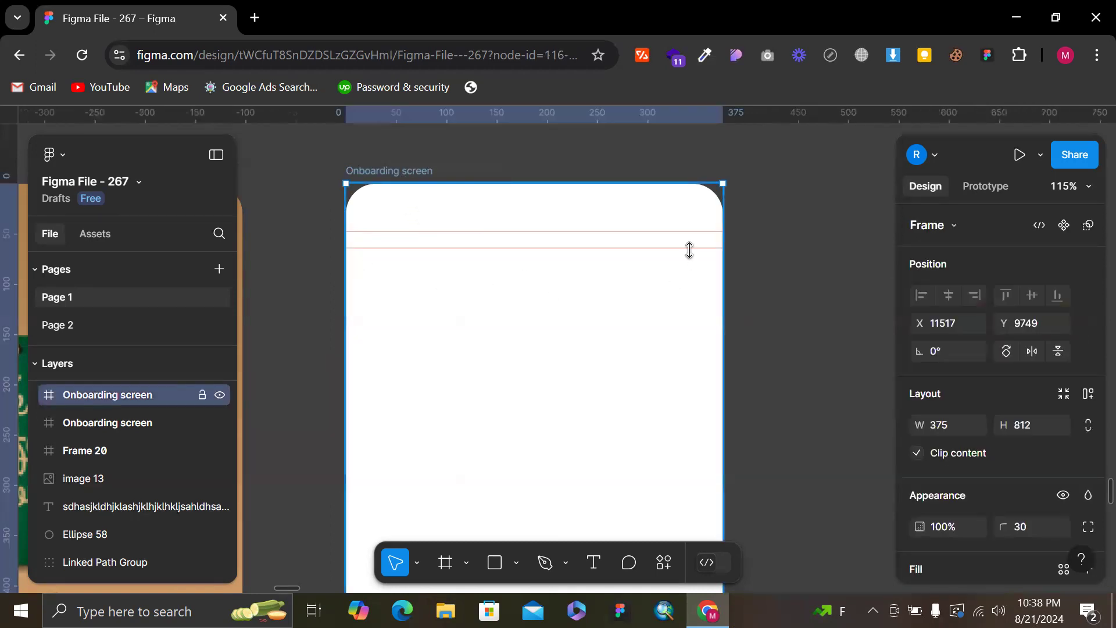
{"action": "scroll", "coordinate": [1075, 431], "scroll_direction": "down", "scroll_amount": 5}
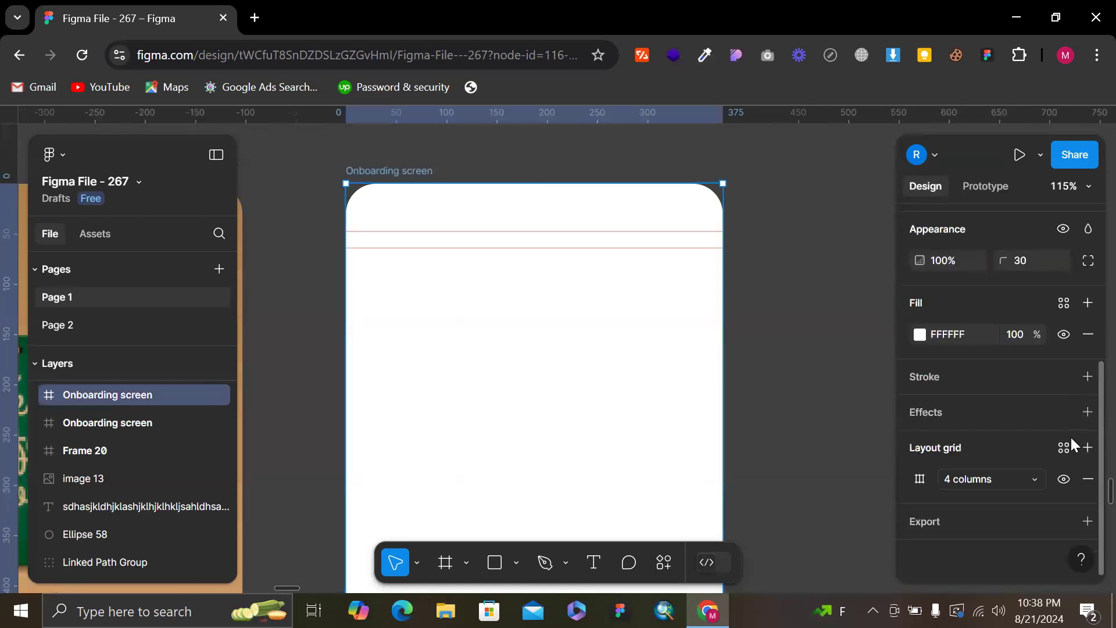
{"action": "left_click", "coordinate": [1064, 483]}
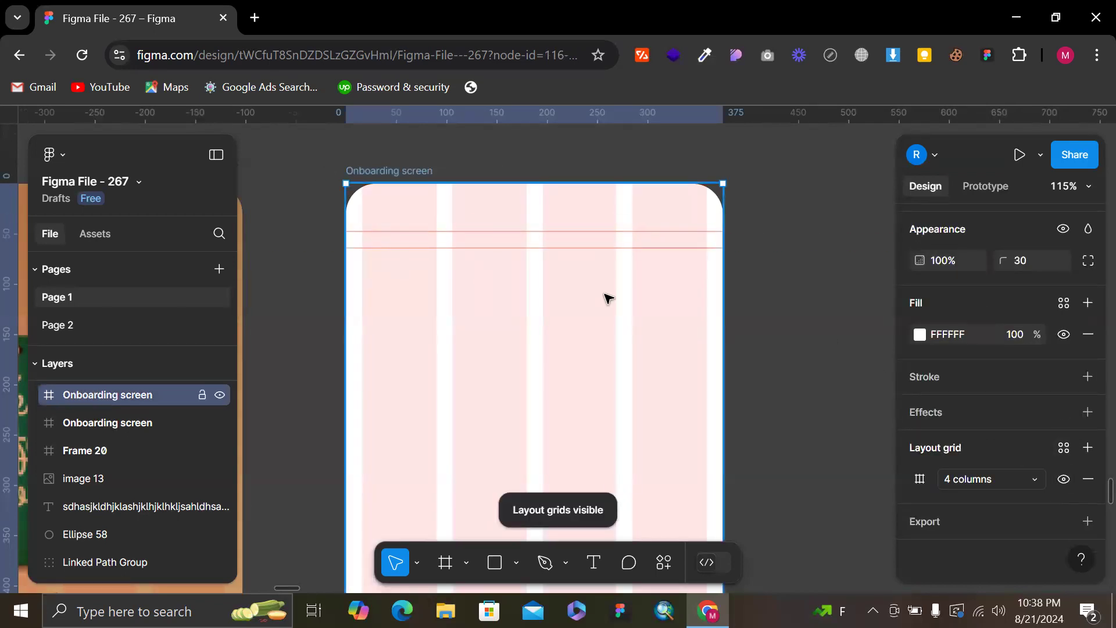
{"action": "scroll", "coordinate": [391, 249], "scroll_direction": "up", "scroll_amount": 3}
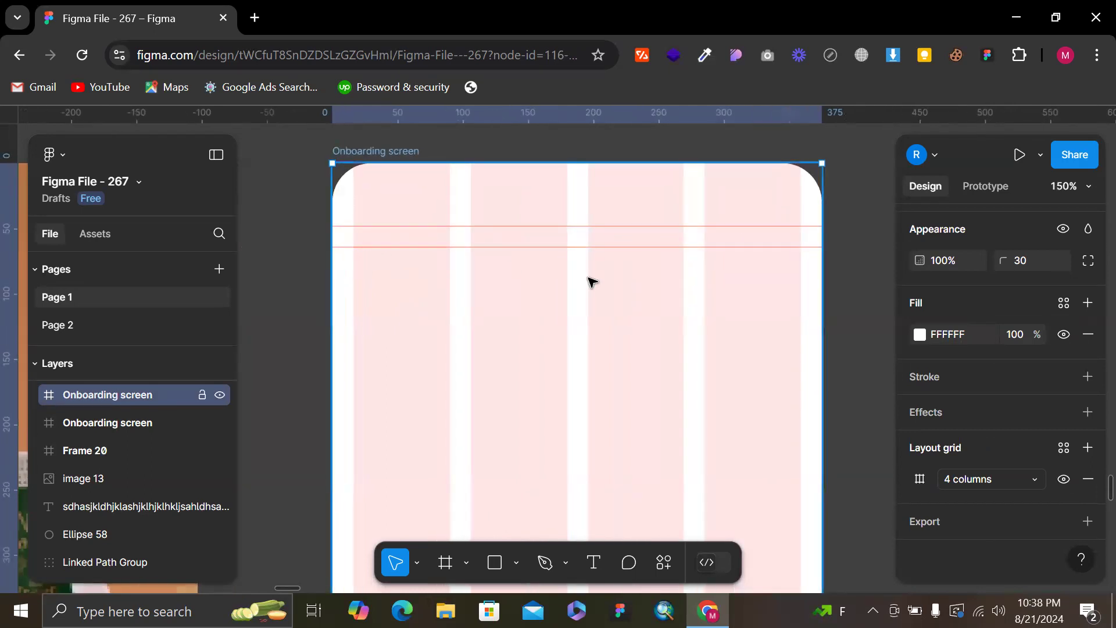
Add a horizontal guide near the white frame's bottom edge, about 778 px below its top
{"action": "scroll", "coordinate": [591, 281], "scroll_direction": "down", "scroll_amount": 3}
{"action": "left_click", "coordinate": [795, 241]}
{"action": "scroll", "coordinate": [795, 242], "scroll_direction": "down", "scroll_amount": 2}
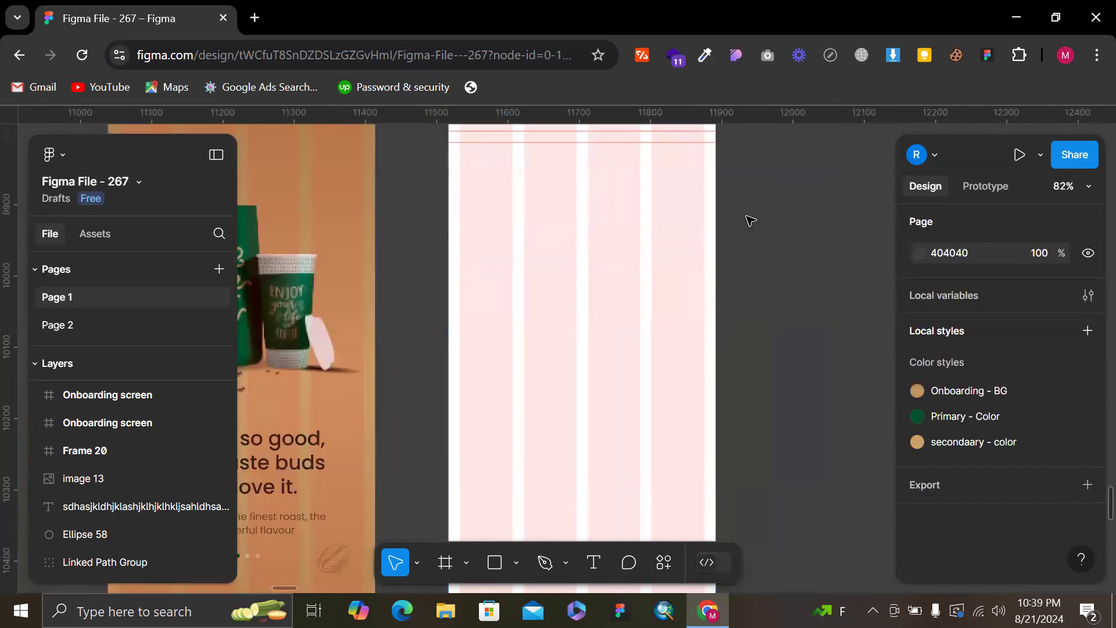
{"action": "scroll", "coordinate": [747, 217], "scroll_direction": "up", "scroll_amount": 1}
{"action": "scroll", "coordinate": [747, 217], "scroll_direction": "left", "scroll_amount": 1}
{"action": "scroll", "coordinate": [750, 220], "scroll_direction": "down", "scroll_amount": 5}
{"action": "left_click", "coordinate": [678, 247]}
{"action": "scroll", "coordinate": [678, 247], "scroll_direction": "up", "scroll_amount": 1}
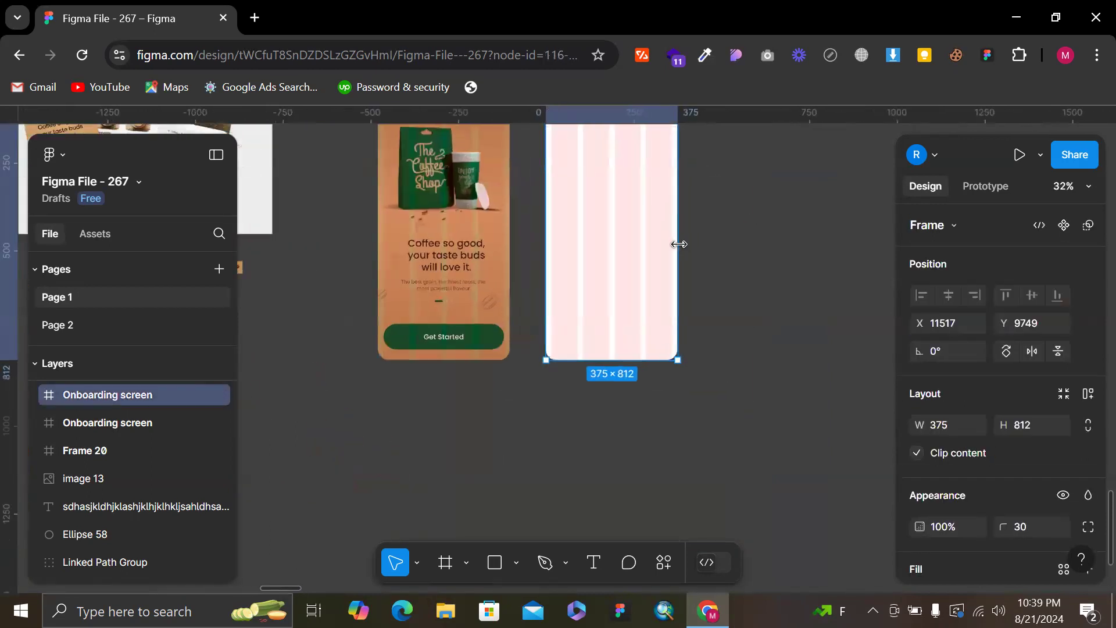
{"action": "left_click", "coordinate": [735, 231]}
{"action": "scroll", "coordinate": [735, 231], "scroll_direction": "right", "scroll_amount": 2}
{"action": "scroll", "coordinate": [736, 231], "scroll_direction": "up", "scroll_amount": 2}
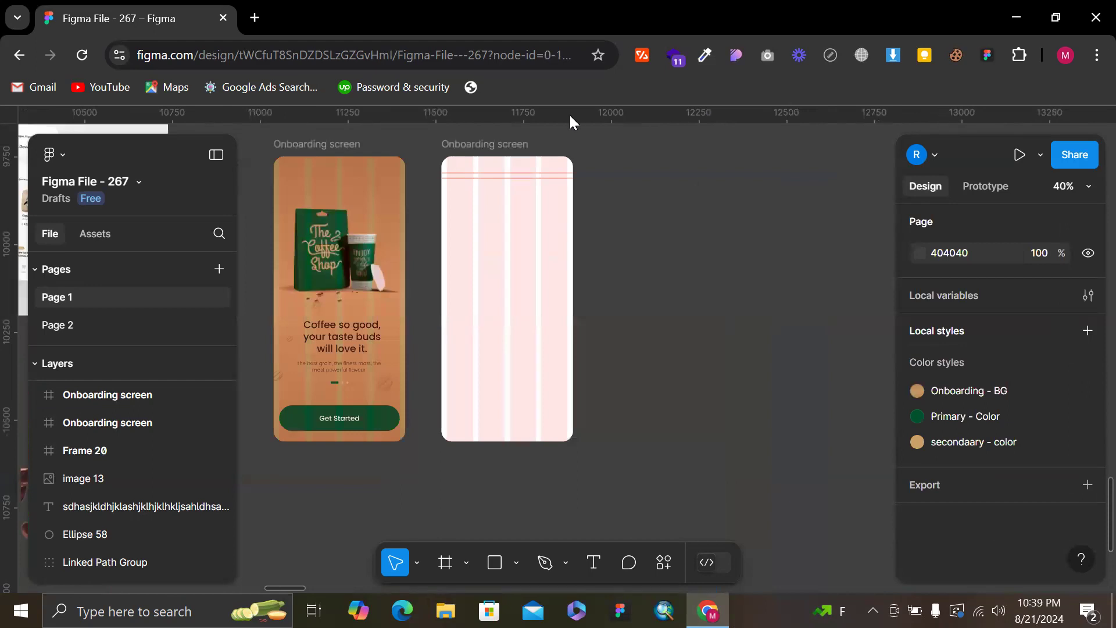
{"action": "left_click_drag", "start_coordinate": [557, 115], "coordinate": [548, 429]}
{"action": "scroll", "coordinate": [548, 430], "scroll_direction": "up", "scroll_amount": 5, "text": "ctrl"}
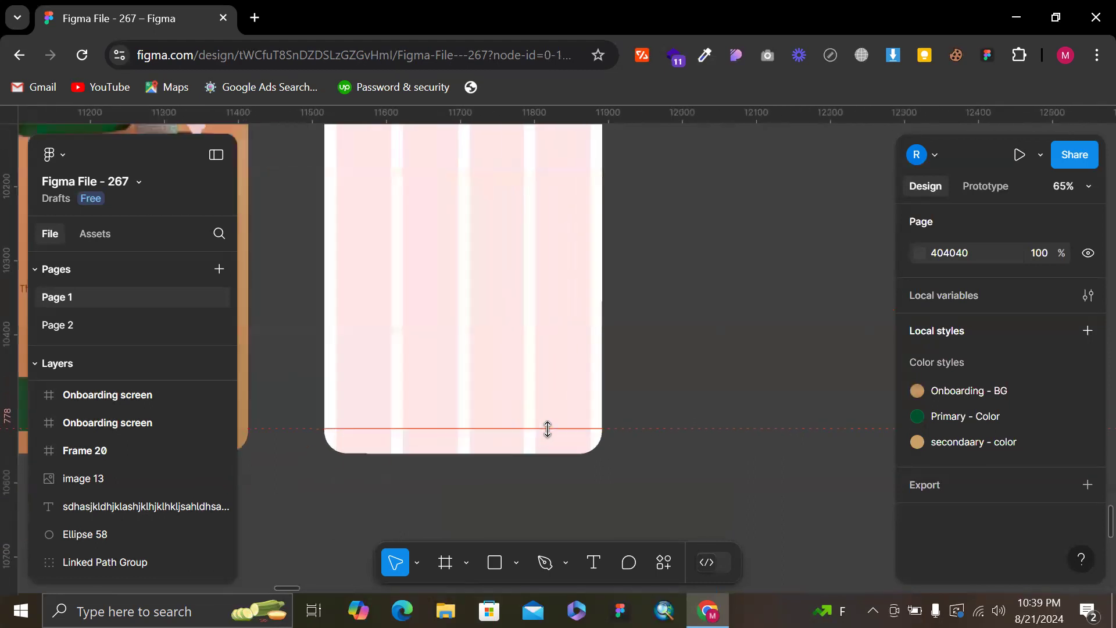
{"action": "left_click", "coordinate": [726, 308]}
Move the guide near the white frame's bottom edge to the 762 px position, 50 px above that edge
{"action": "mouse_move", "coordinate": [462, 431]}
{"action": "left_mouse_down"}
{"action": "mouse_move", "coordinate": [456, 454]}
{"action": "mouse_move", "coordinate": [451, 437]}
{"action": "left_mouse_up"}
{"action": "left_click", "coordinate": [464, 355]}
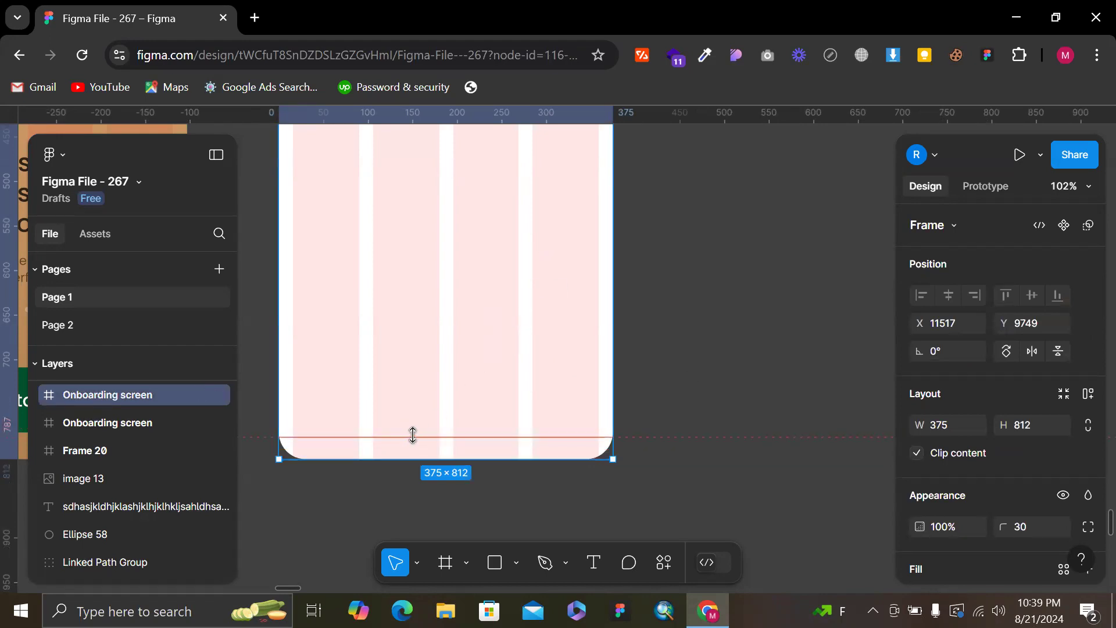
{"action": "mouse_move", "coordinate": [414, 430]}
{"action": "left_mouse_down"}
{"action": "mouse_move", "coordinate": [419, 410]}
{"action": "mouse_move", "coordinate": [420, 424]}
{"action": "left_mouse_up"}
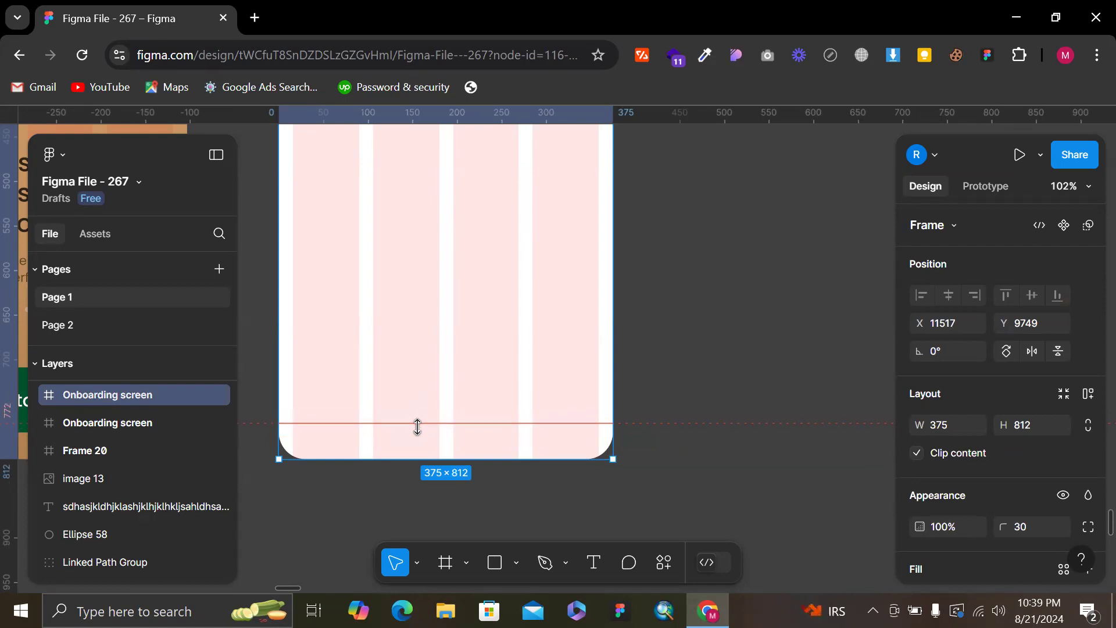
{"action": "left_click_drag", "start_coordinate": [418, 417], "coordinate": [416, 413]}
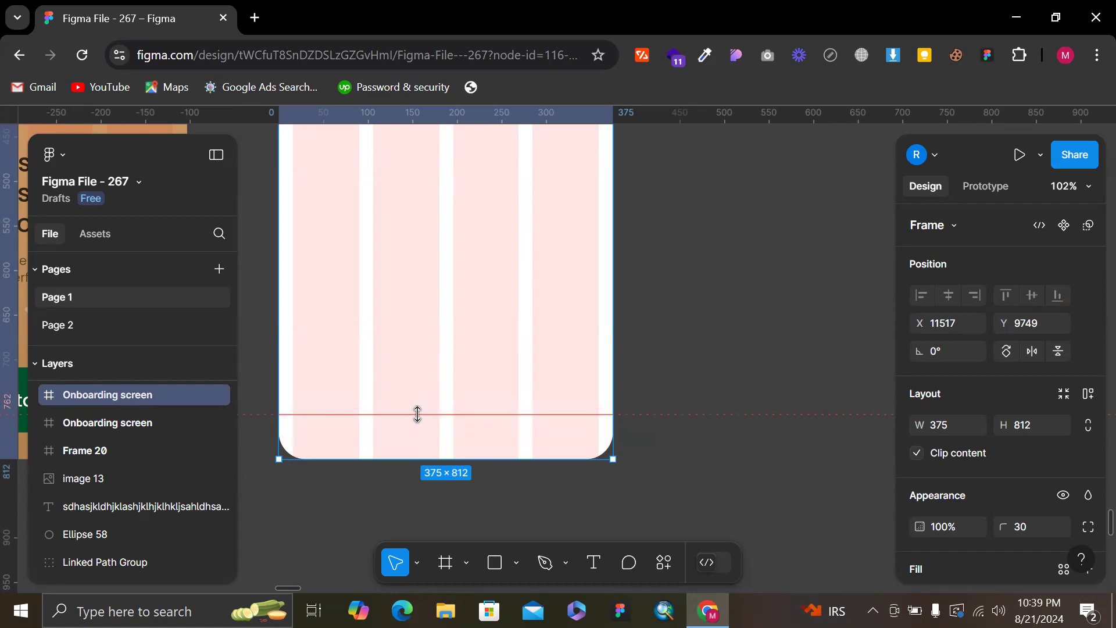
Deselect the white frame and examine its horizontal guides and column grid next to the finished onboarding screen
{"action": "left_click", "coordinate": [656, 349]}
{"action": "scroll", "coordinate": [654, 348], "scroll_direction": "down", "scroll_amount": 5}
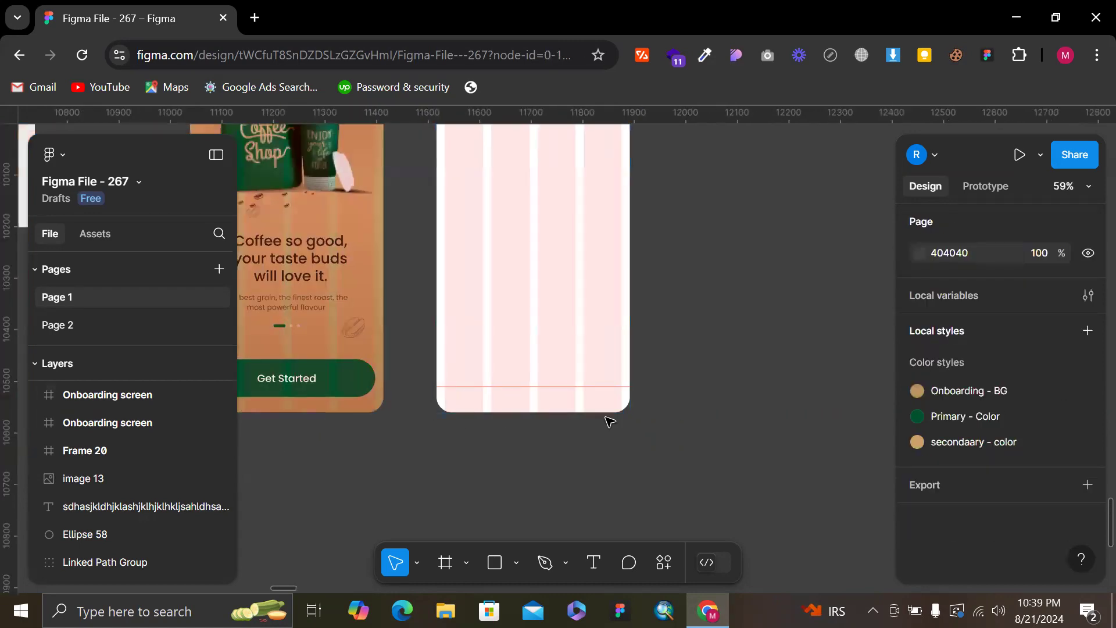
{"action": "scroll", "coordinate": [486, 382], "scroll_direction": "up", "scroll_amount": 8}
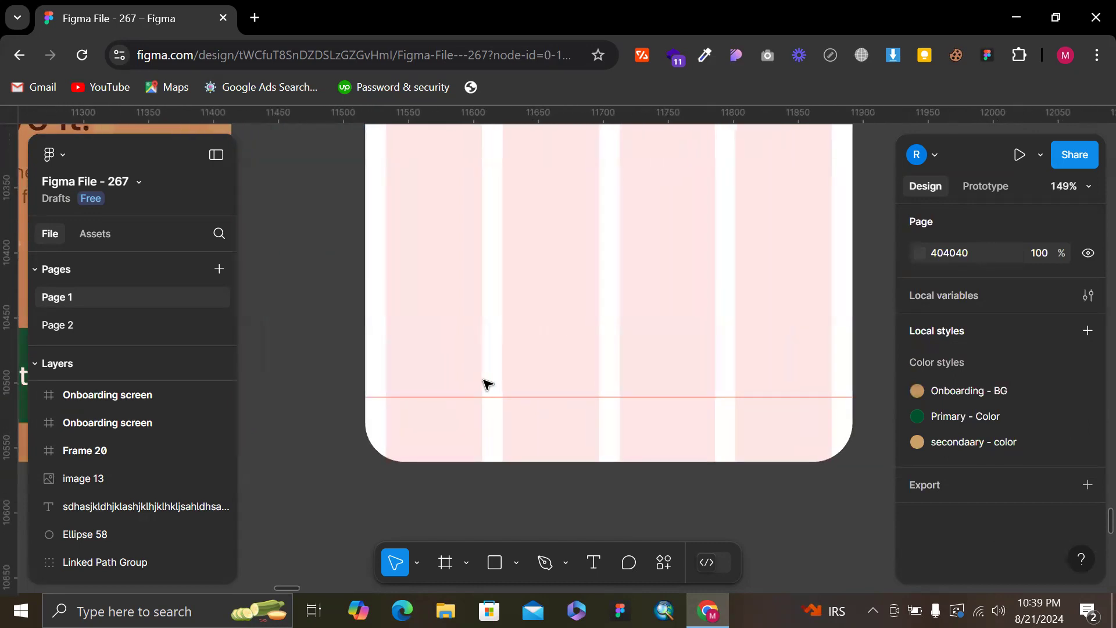
{"action": "scroll", "coordinate": [487, 382], "scroll_direction": "down", "scroll_amount": 8}
{"action": "scroll", "coordinate": [780, 250], "scroll_direction": "up", "scroll_amount": 3}
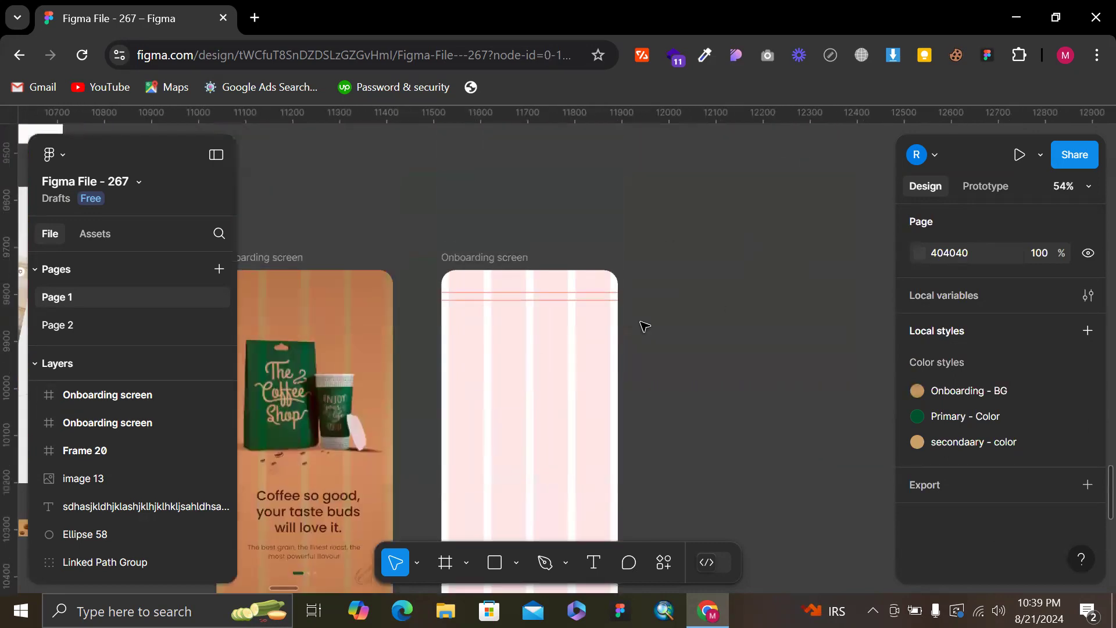
{"action": "scroll", "coordinate": [643, 326], "scroll_direction": "down", "scroll_amount": 2}
{"action": "scroll", "coordinate": [743, 344], "scroll_direction": "up", "scroll_amount": 1}
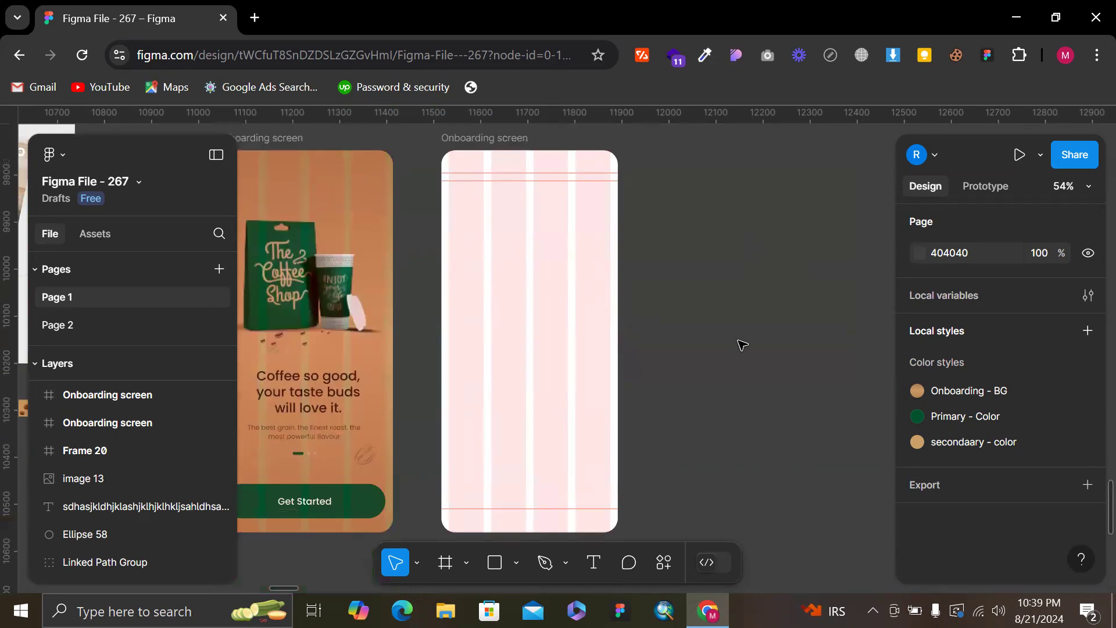
{"action": "scroll", "coordinate": [783, 280], "scroll_direction": "left", "scroll_amount": 3}
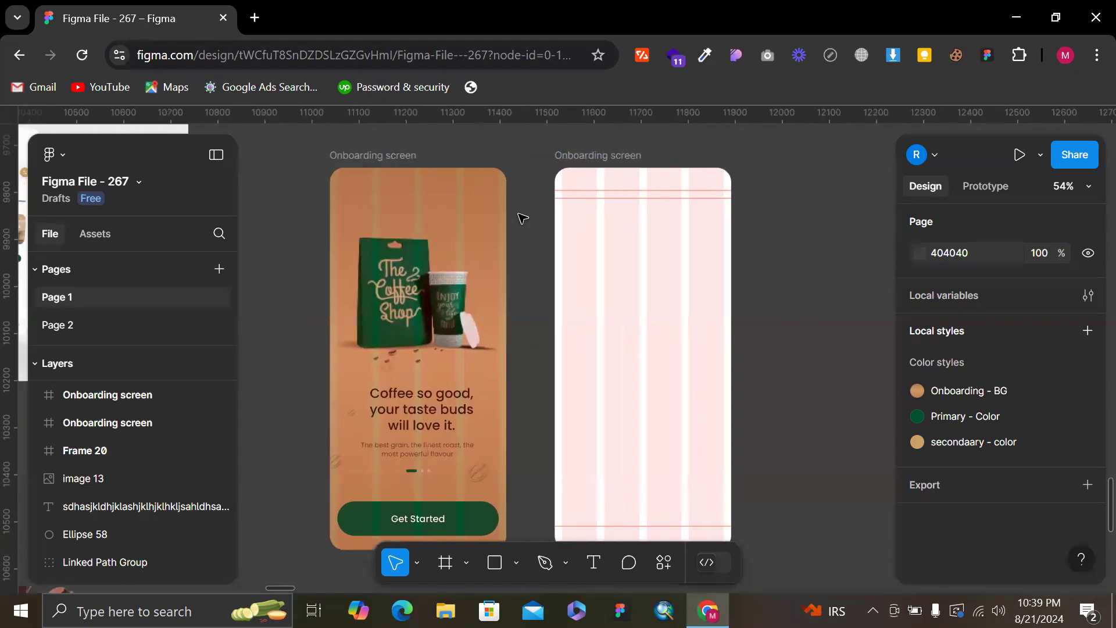
Add a vertical guide to the white frame at 16 px, along the outer edge of the first grid column
{"action": "left_click_drag", "start_coordinate": [6, 241], "coordinate": [555, 283]}
{"action": "scroll", "coordinate": [571, 281], "scroll_direction": "up", "scroll_amount": 5}
{"action": "scroll", "coordinate": [576, 281], "scroll_direction": "up", "scroll_amount": 3}
{"action": "scroll", "coordinate": [574, 282], "scroll_direction": "up", "scroll_amount": 3}
{"action": "scroll", "coordinate": [555, 282], "scroll_direction": "down", "scroll_amount": 8}
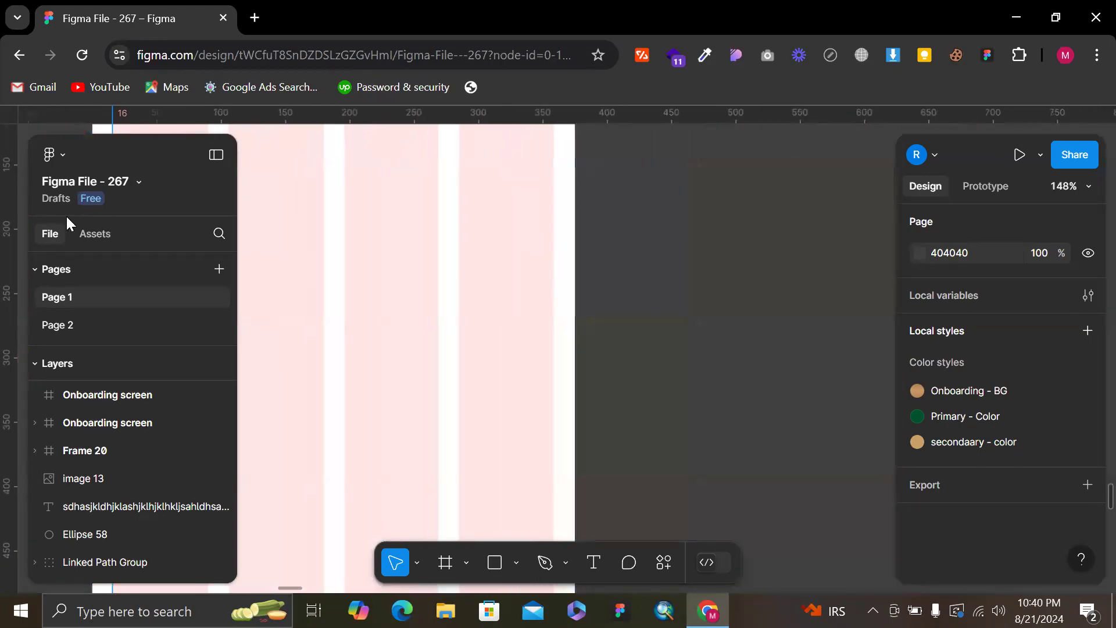
Add a second vertical guide to the white frame, aligned with the outer edge of the last grid column
{"action": "left_click_drag", "start_coordinate": [5, 227], "coordinate": [631, 282]}
{"action": "left_click_drag", "start_coordinate": [560, 284], "coordinate": [553, 290]}
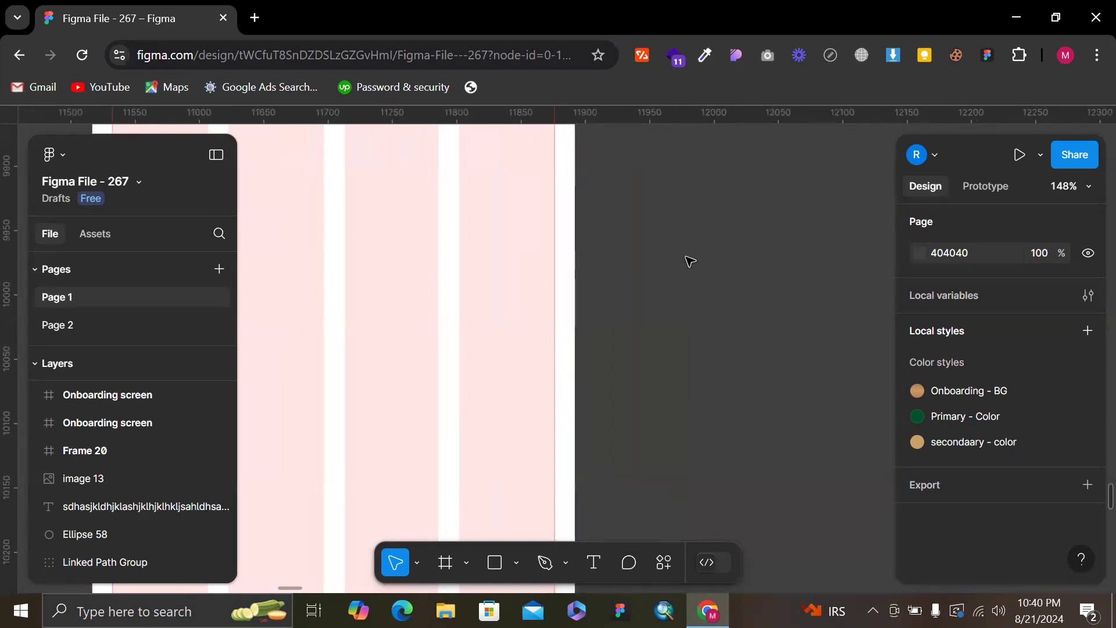
{"action": "scroll", "coordinate": [688, 260], "scroll_direction": "down", "scroll_amount": 5}
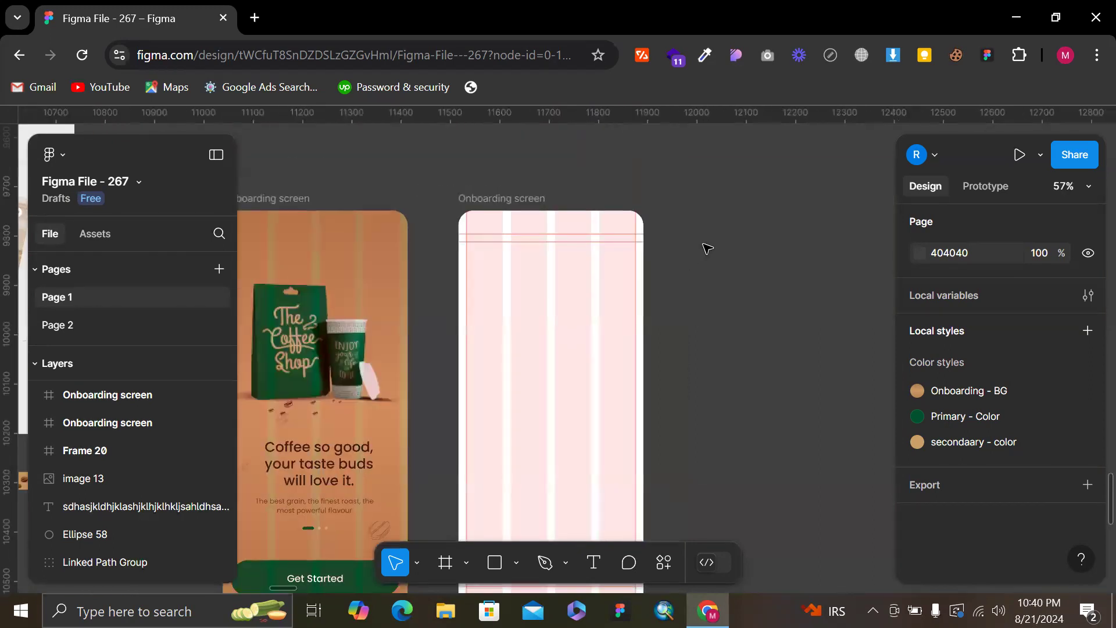
In a new browser tab, search Google for "human interface guidelines" and open Apple's Human Interface Guidelines page
{"action": "left_click", "coordinate": [265, 6]}
{"action": "type", "text": "figma.com"}
{"action": "key", "text": "Return"}
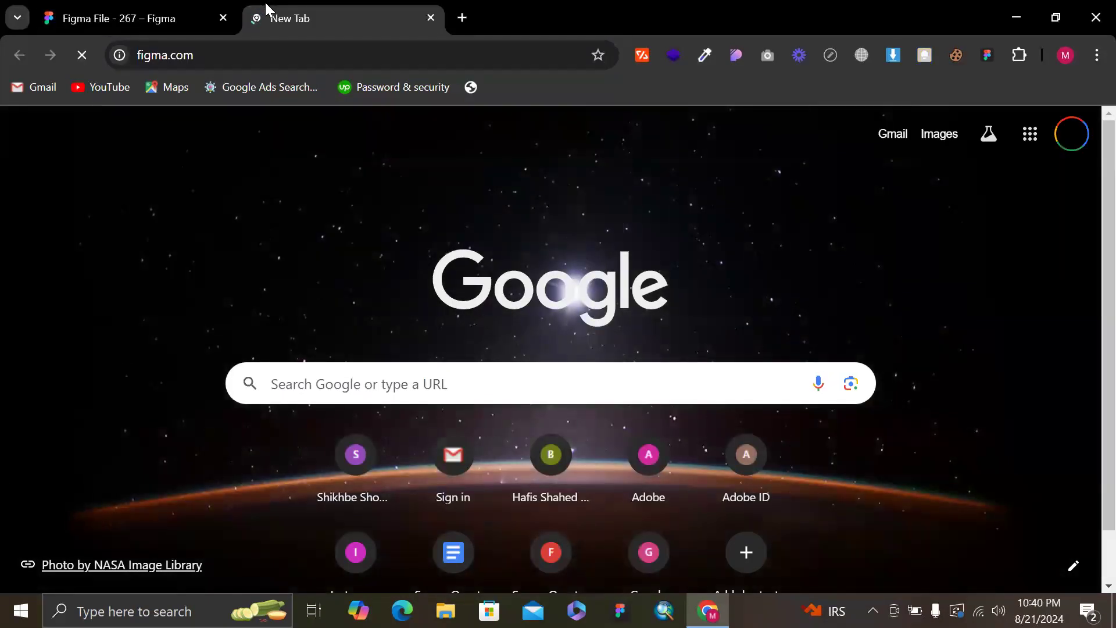
{"action": "left_click", "coordinate": [220, 58]}
{"action": "type", "text": "google.com"}
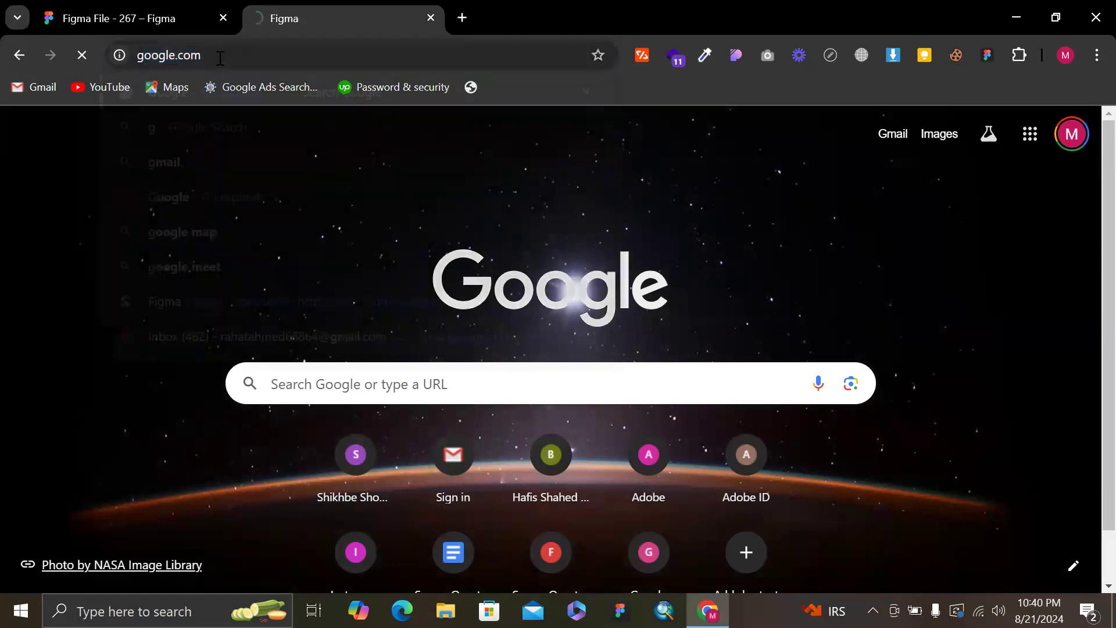
{"action": "key", "text": "Return"}
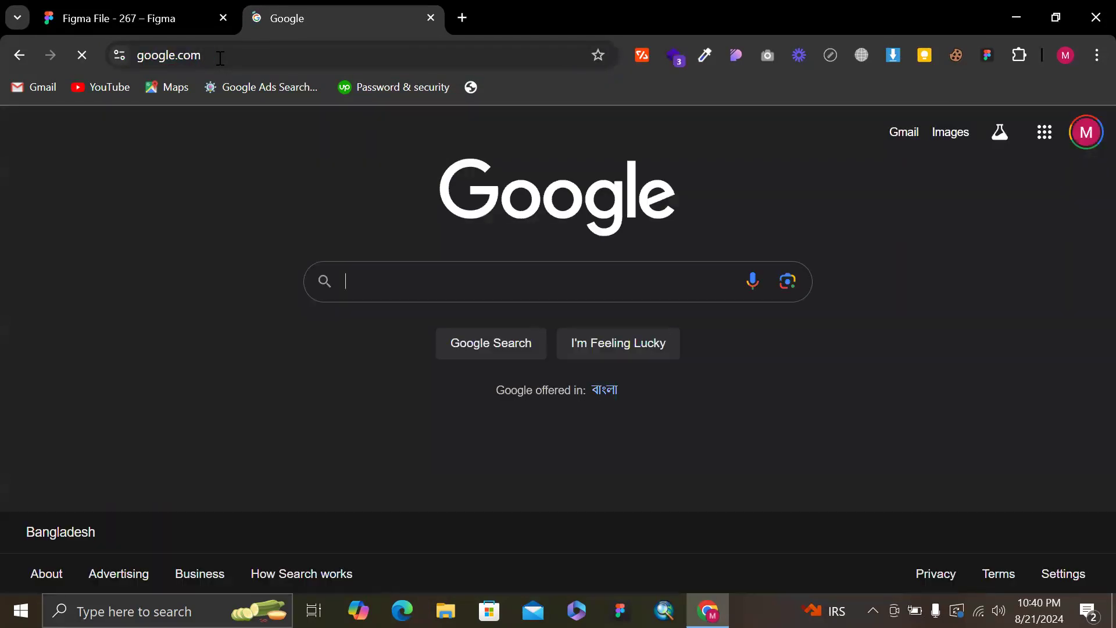
{"action": "type", "text": "human"}
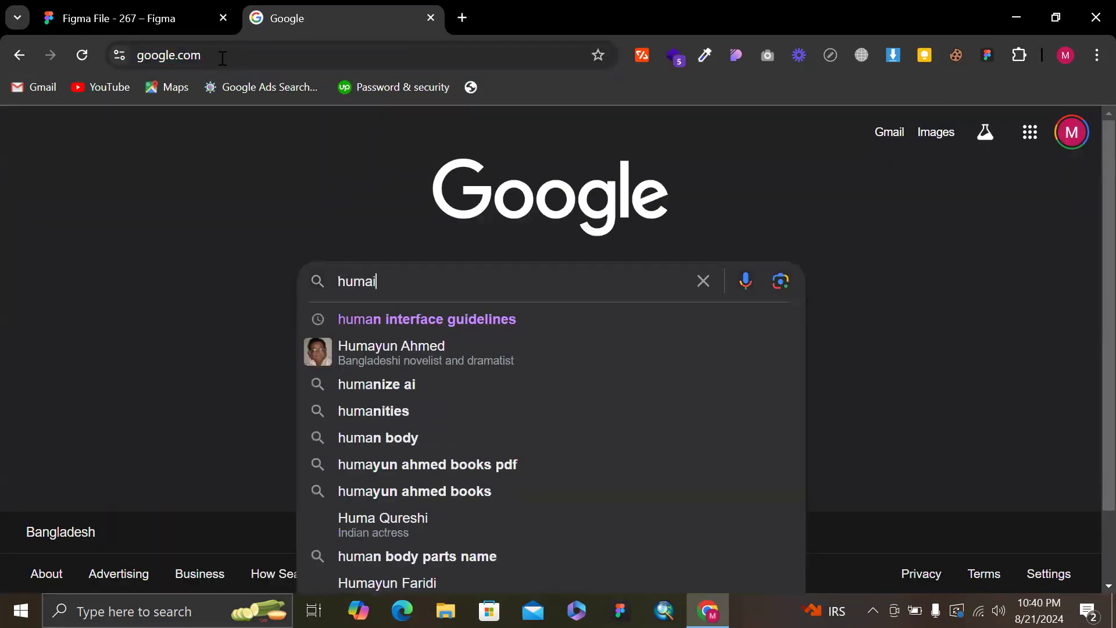
{"action": "key", "text": "Down"}
{"action": "key", "text": "Return"}
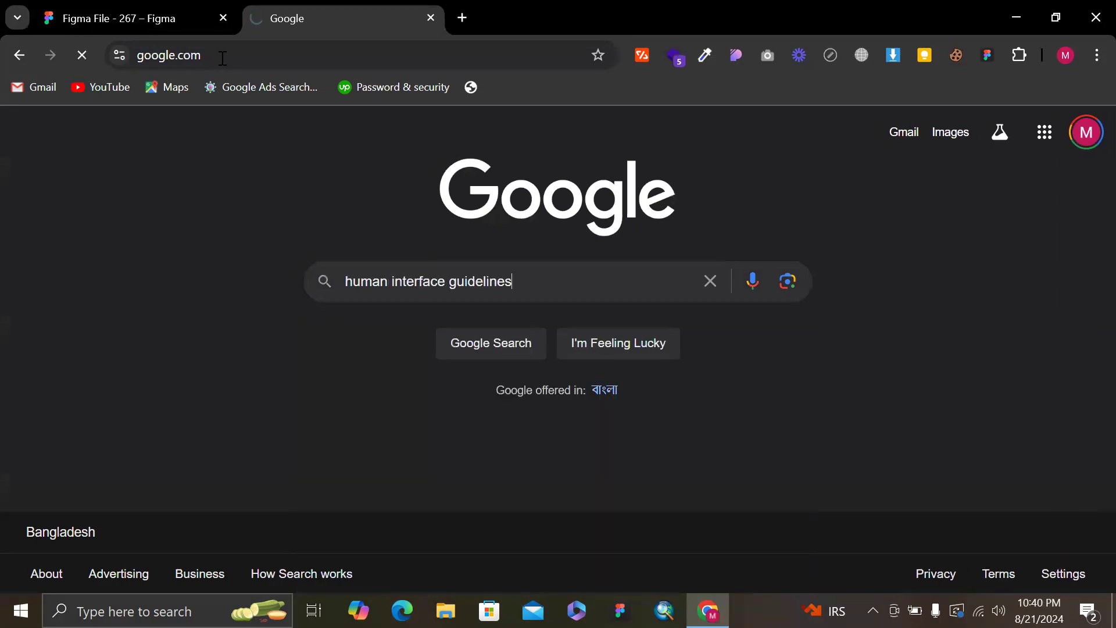
{"action": "left_click", "coordinate": [170, 300]}
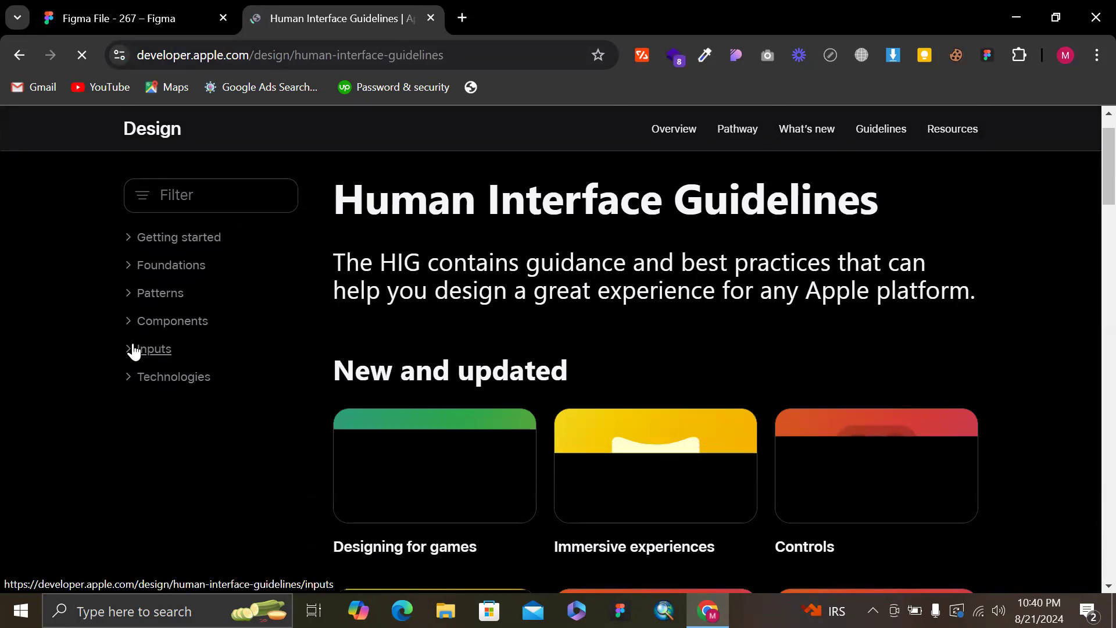
Open the Patterns section of the Human Interface Guidelines and look through its topics
{"action": "left_click", "coordinate": [169, 304]}
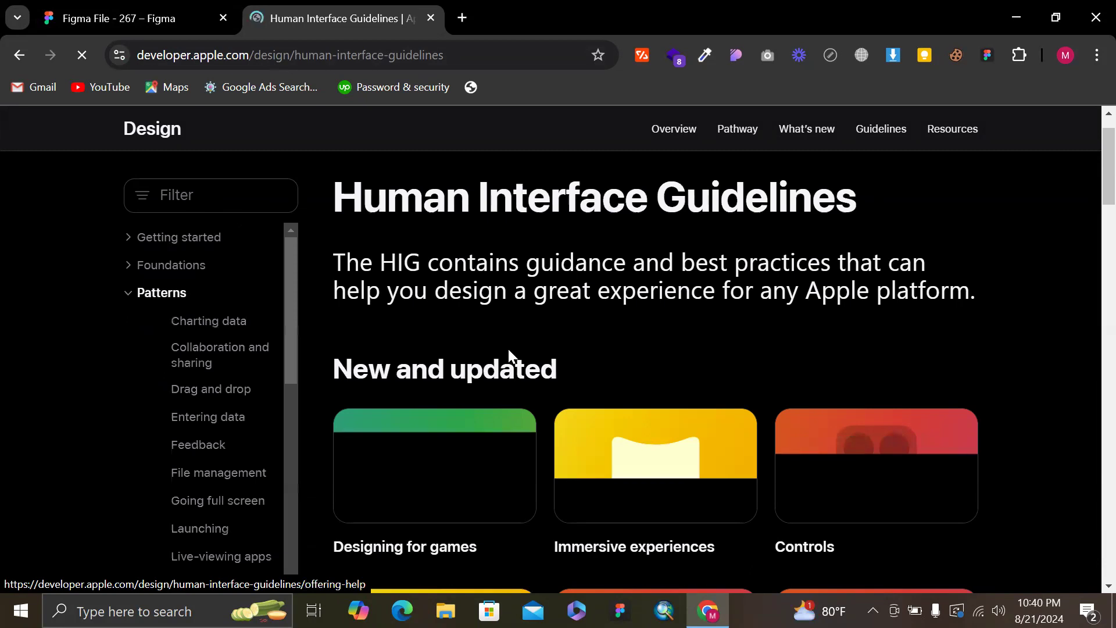
{"action": "scroll", "coordinate": [508, 349], "scroll_direction": "down", "scroll_amount": 2}
{"action": "scroll", "coordinate": [238, 260], "scroll_direction": "down", "scroll_amount": 3}
{"action": "scroll", "coordinate": [238, 260], "scroll_direction": "down", "scroll_amount": 5}
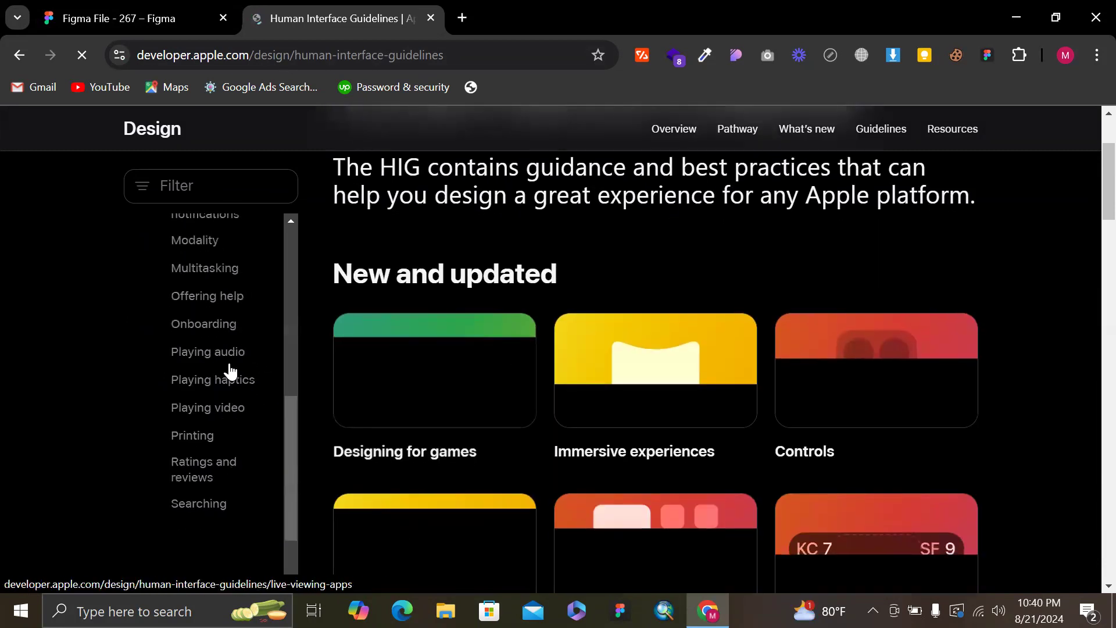
In another browser tab, search Google for "material design guideline" and open the m2.material.io Guidelines result
{"action": "left_click", "coordinate": [462, 18]}
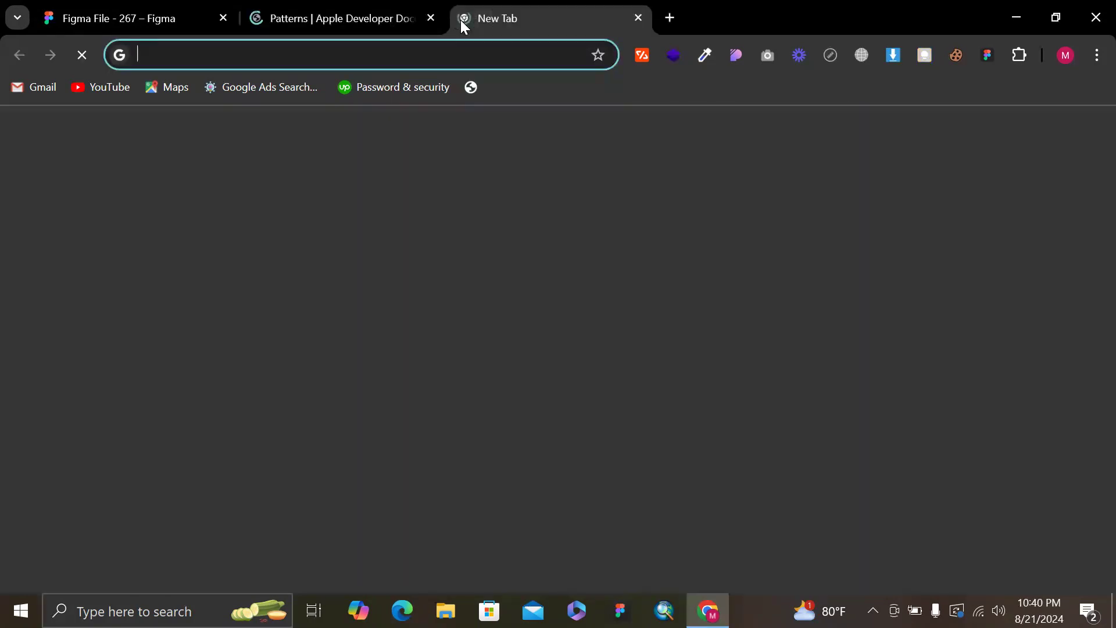
{"action": "type", "text": "google.com"}
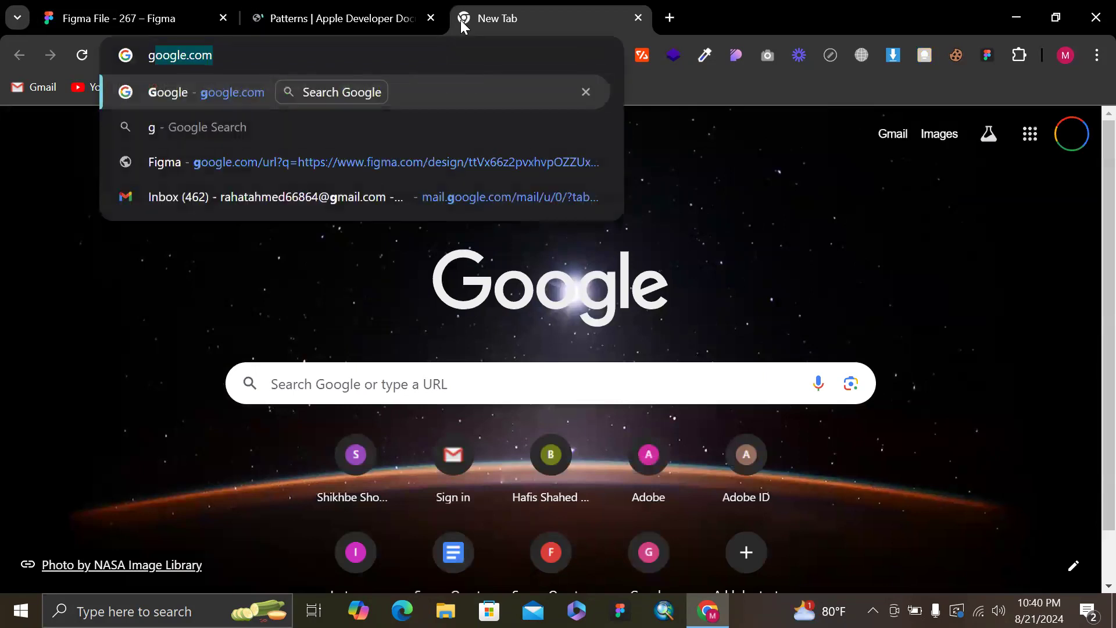
{"action": "key", "text": "Return"}
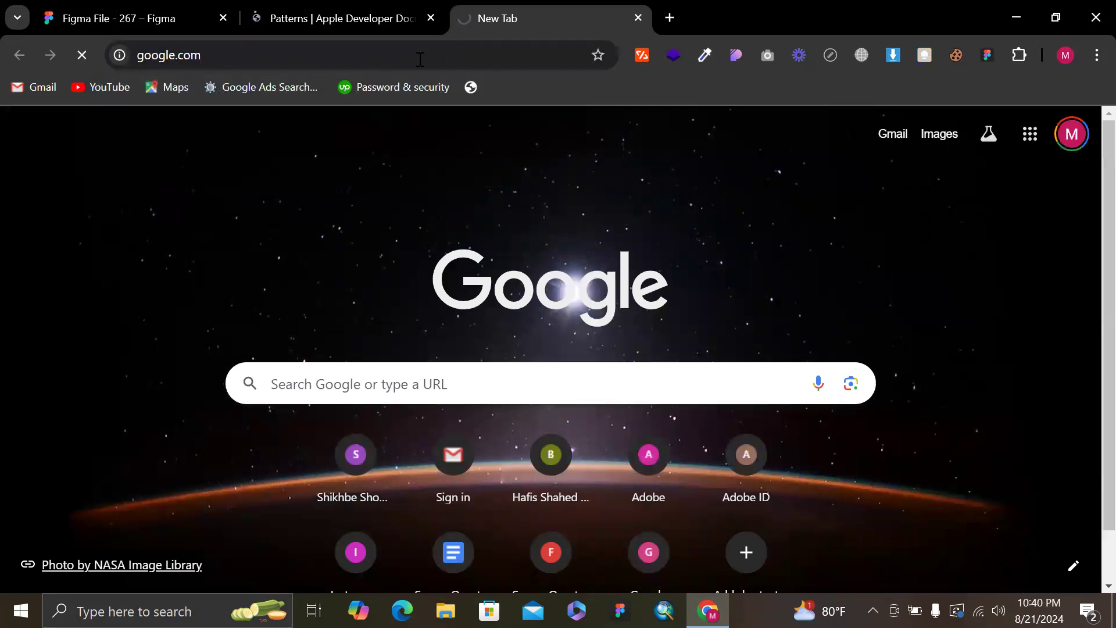
{"action": "type", "text": "ma"}
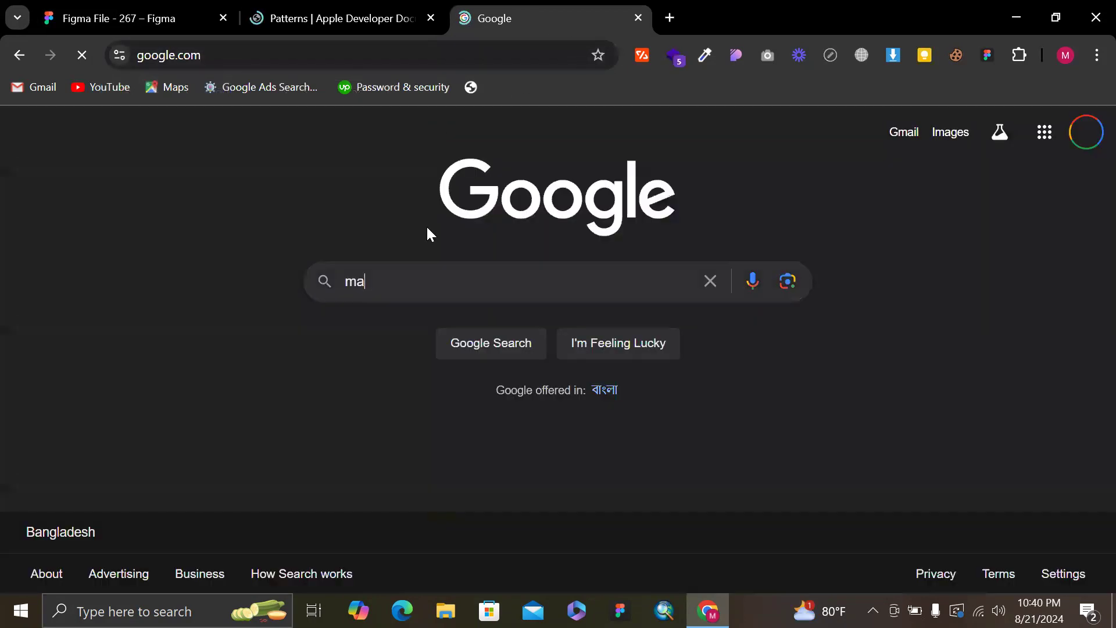
{"action": "type", "text": "terial desig"}
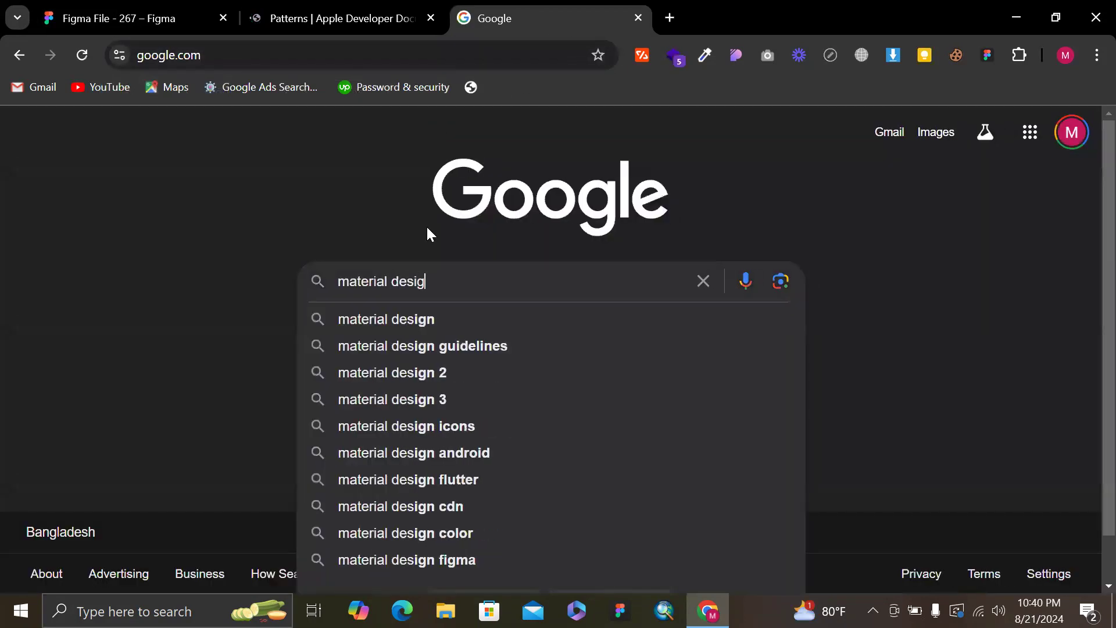
{"action": "type", "text": "n guideline"}
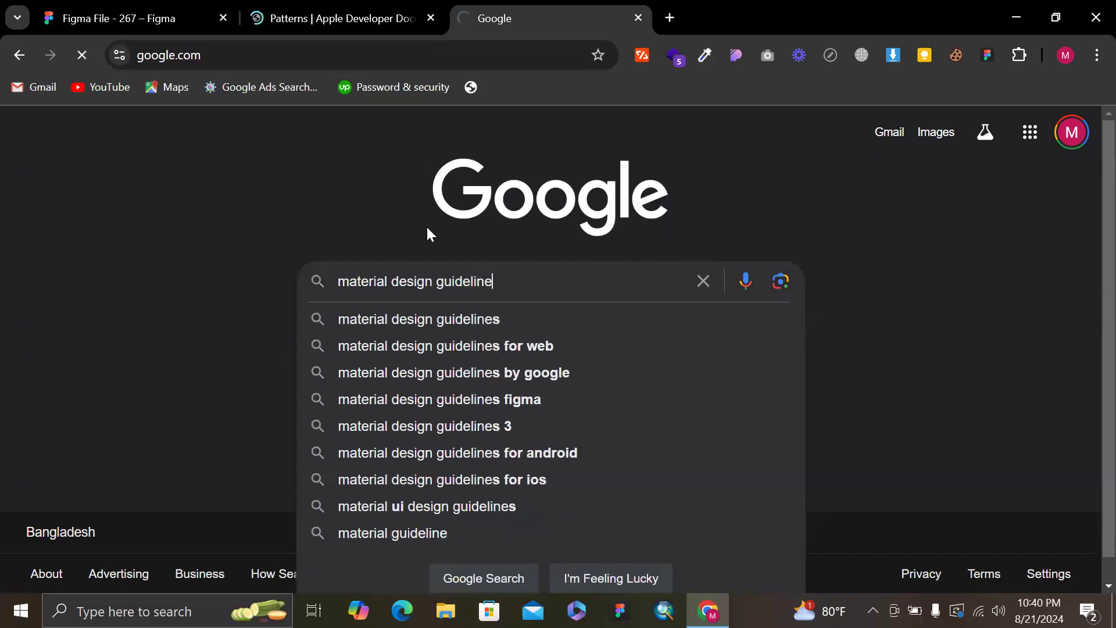
{"action": "key", "text": "Return"}
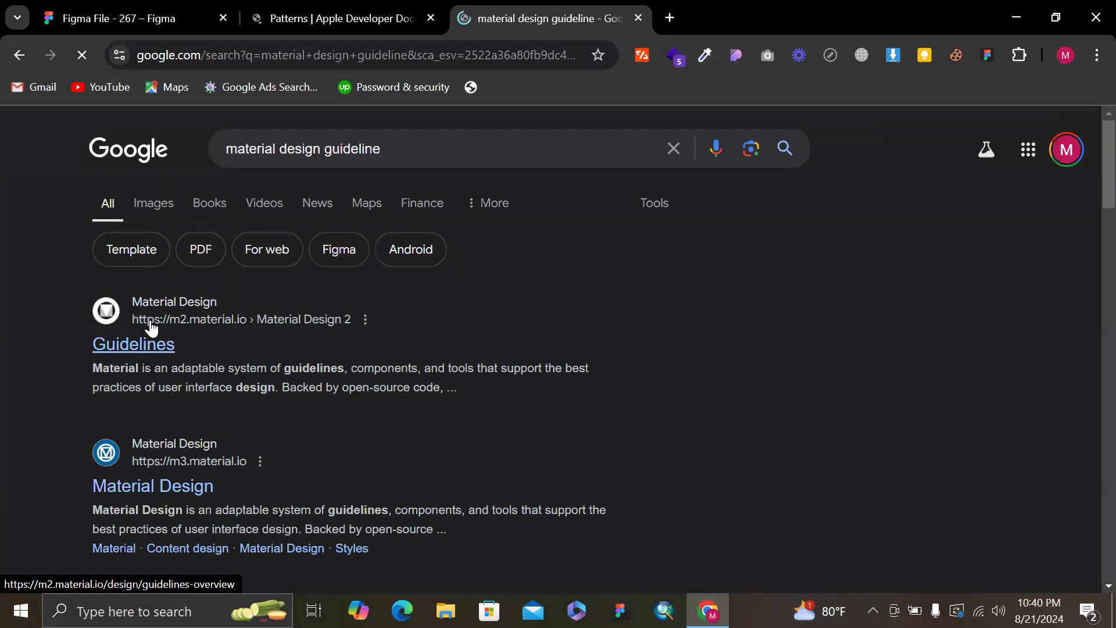
{"action": "left_click", "coordinate": [174, 337]}
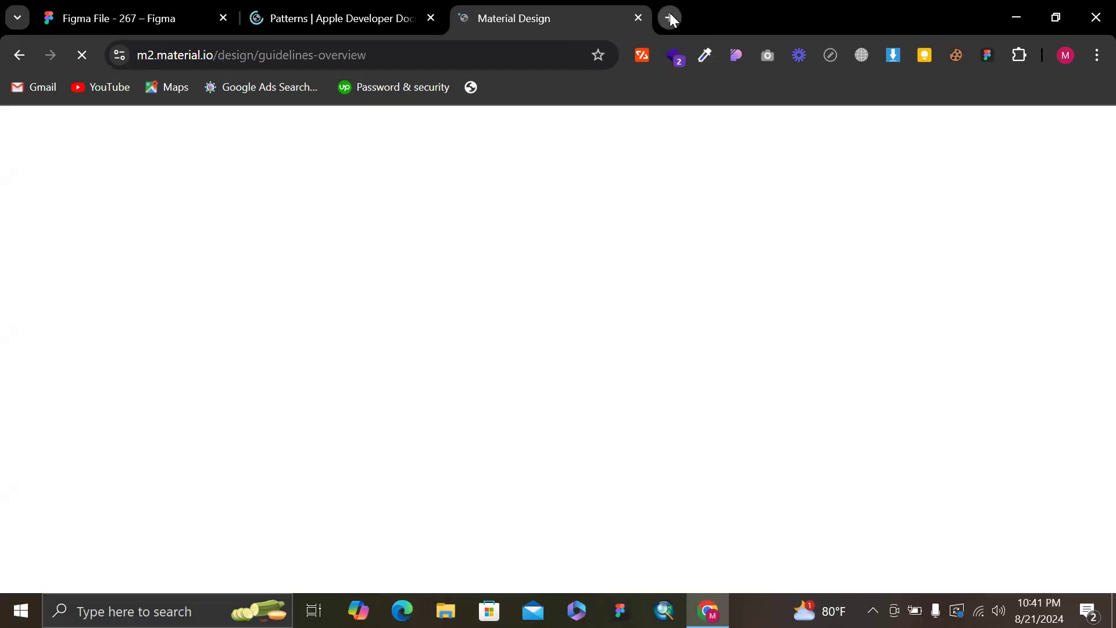
In another browser tab, search Google for "carbon design system" and open the Carbon Design System website
{"action": "left_click", "coordinate": [670, 18]}
{"action": "type", "text": "g"}
{"action": "key", "text": "Return"}
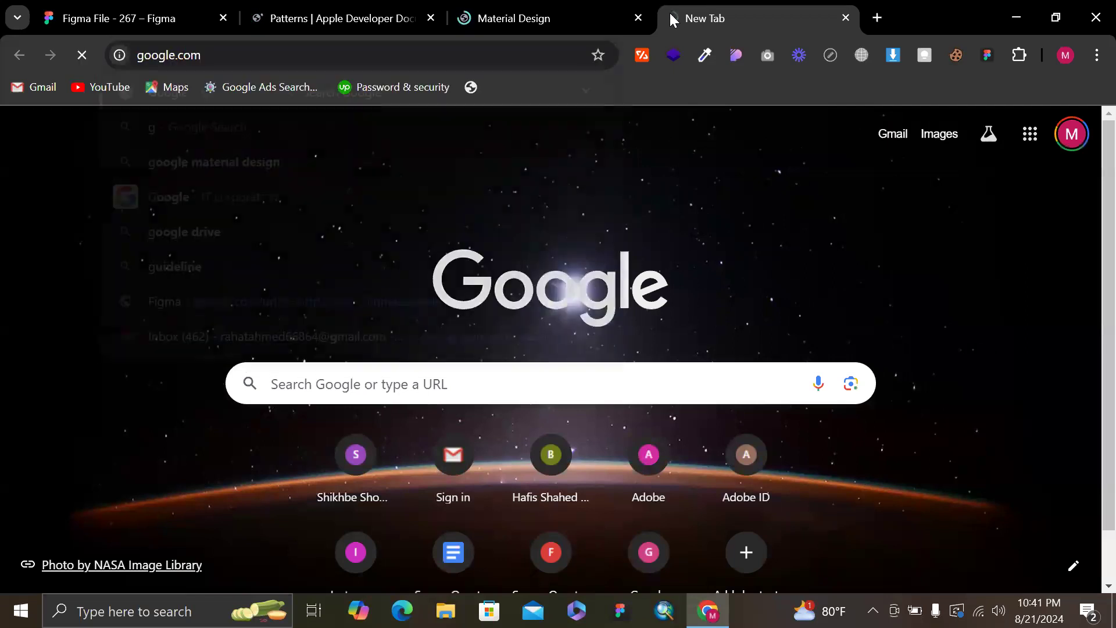
{"action": "type", "text": "carbon"}
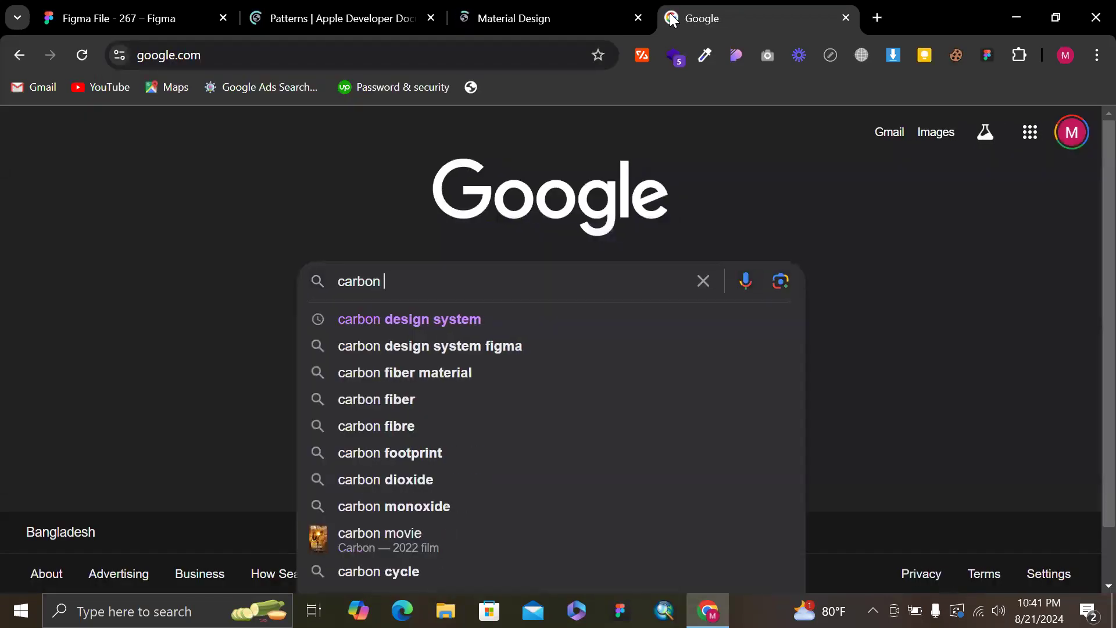
{"action": "key", "text": "Down"}
{"action": "key", "text": "Return"}
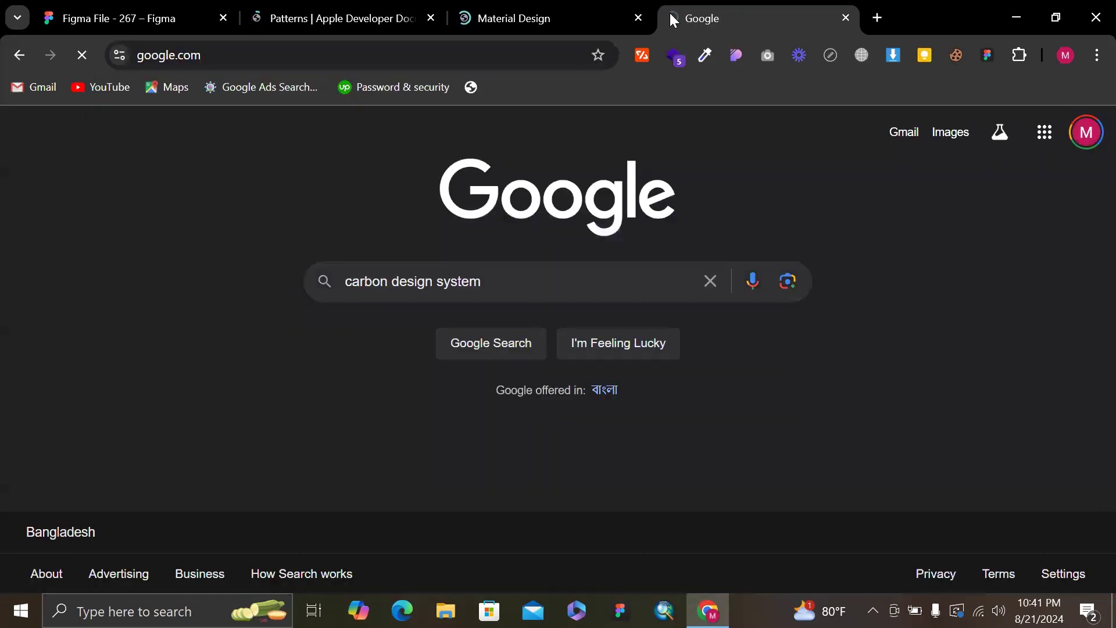
{"action": "scroll", "coordinate": [938, 335], "scroll_direction": "down", "scroll_amount": 1}
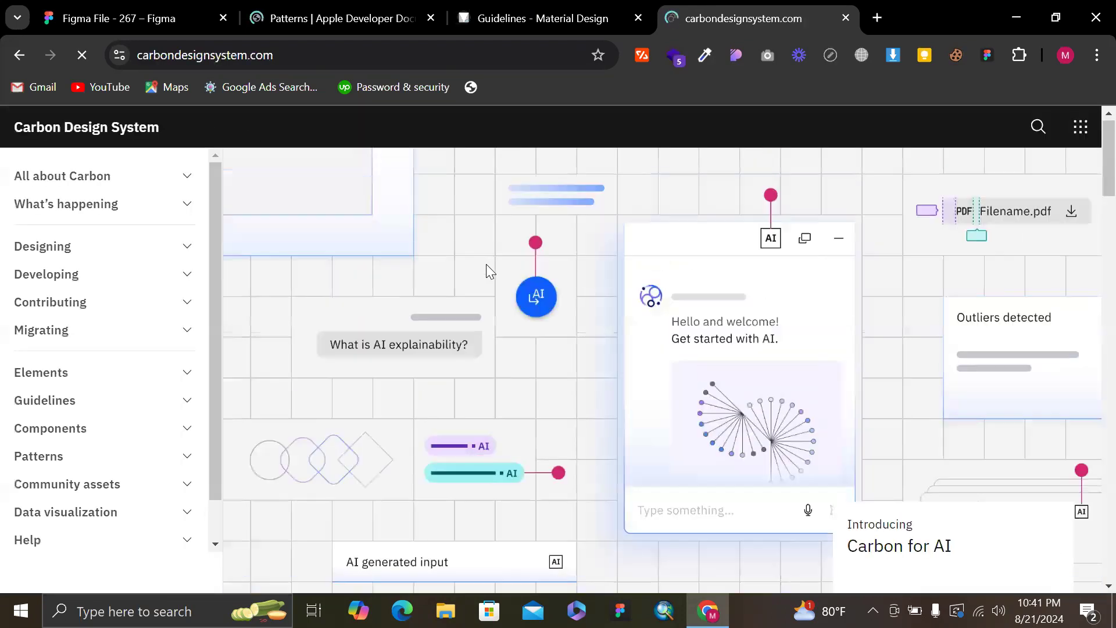
Search the web for "atomic design system" in another browser tab
{"action": "left_click", "coordinate": [875, 18]}
{"action": "type", "text": "atomoic"}
{"action": "key", "text": "BackSpace"}
{"action": "key", "text": "BackSpace"}
{"action": "key", "text": "BackSpace"}
{"action": "type", "text": "ic "}
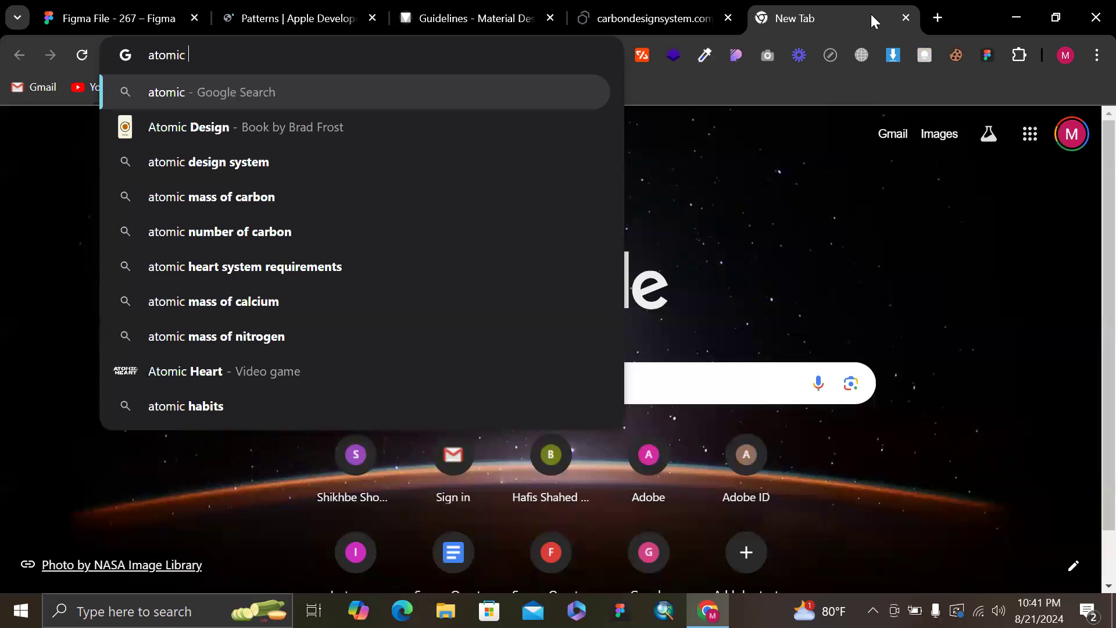
{"action": "type", "text": "design sy"}
{"action": "key", "text": "Return"}
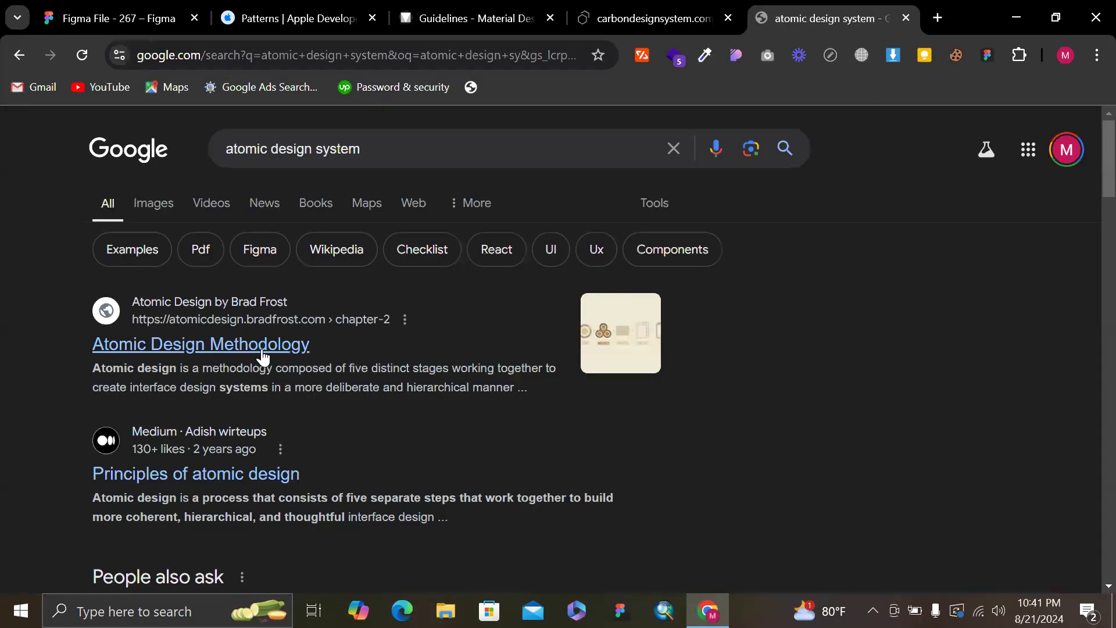
Read the answer to "What is an atomic design system?" and look through the remaining search results
{"action": "scroll", "coordinate": [265, 355], "scroll_direction": "down", "scroll_amount": 1}
{"action": "scroll", "coordinate": [262, 350], "scroll_direction": "down", "scroll_amount": 3}
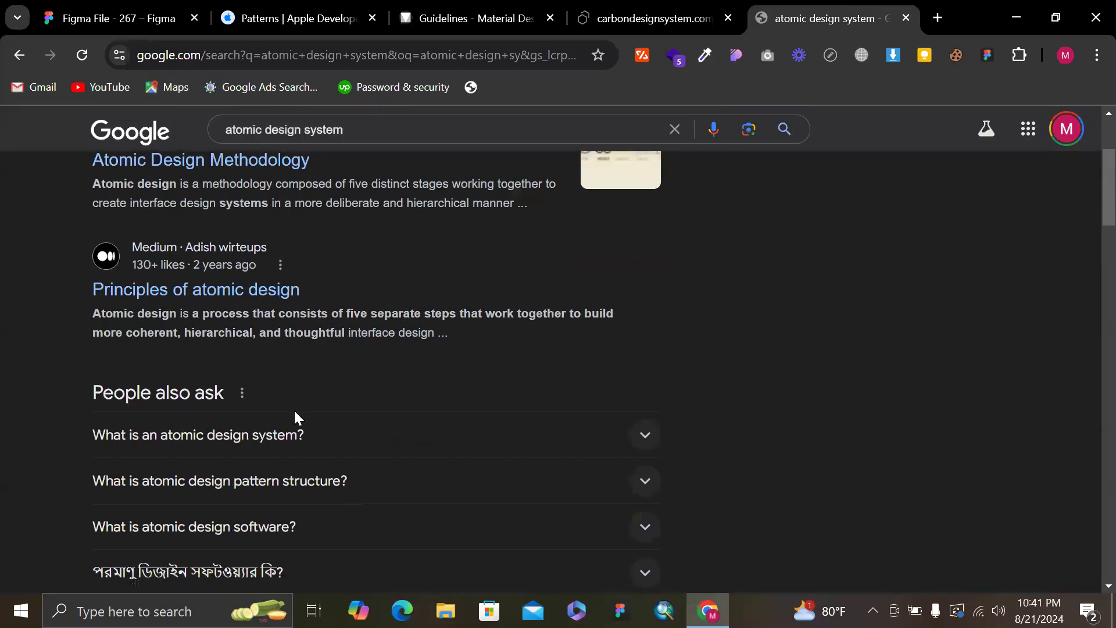
{"action": "left_click", "coordinate": [293, 436]}
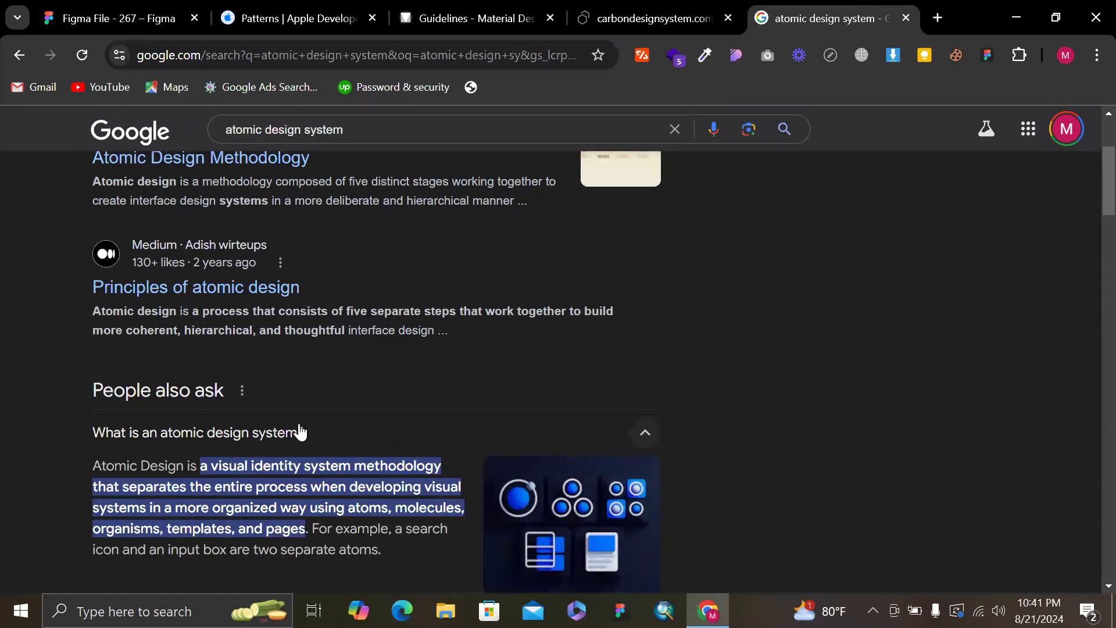
{"action": "left_click", "coordinate": [300, 432]}
{"action": "scroll", "coordinate": [298, 431], "scroll_direction": "down", "scroll_amount": 5}
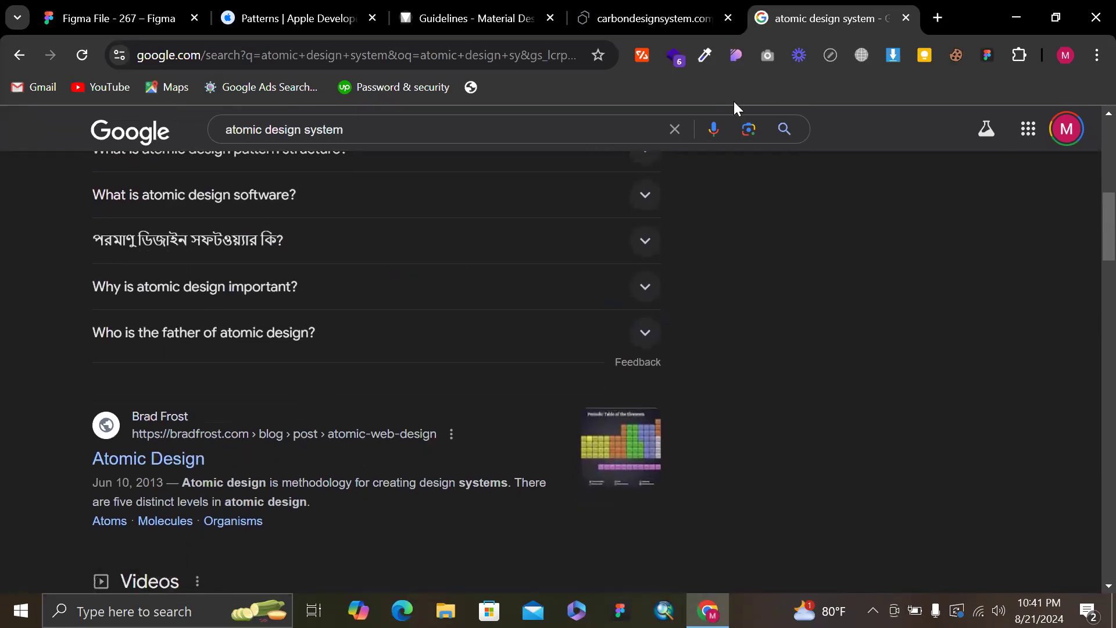
In another browser tab, search Google for "atlassian design system" and look through the Atlassian Design System homepage
{"action": "left_click", "coordinate": [936, 17]}
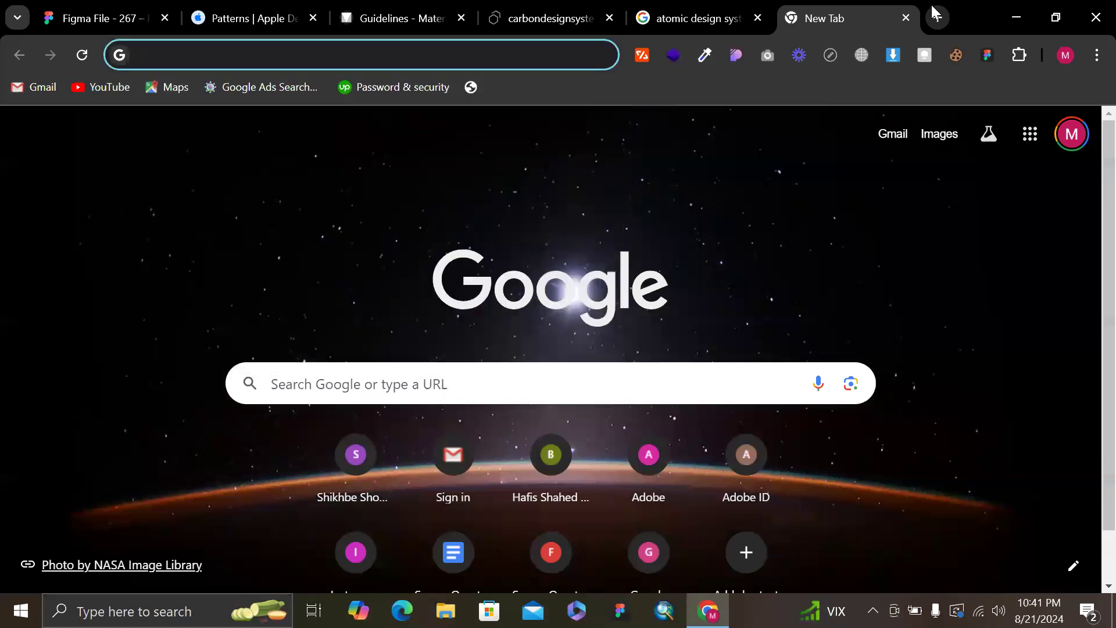
{"action": "type", "text": "g"}
{"action": "key", "text": "Return"}
{"action": "type", "text": "atle"}
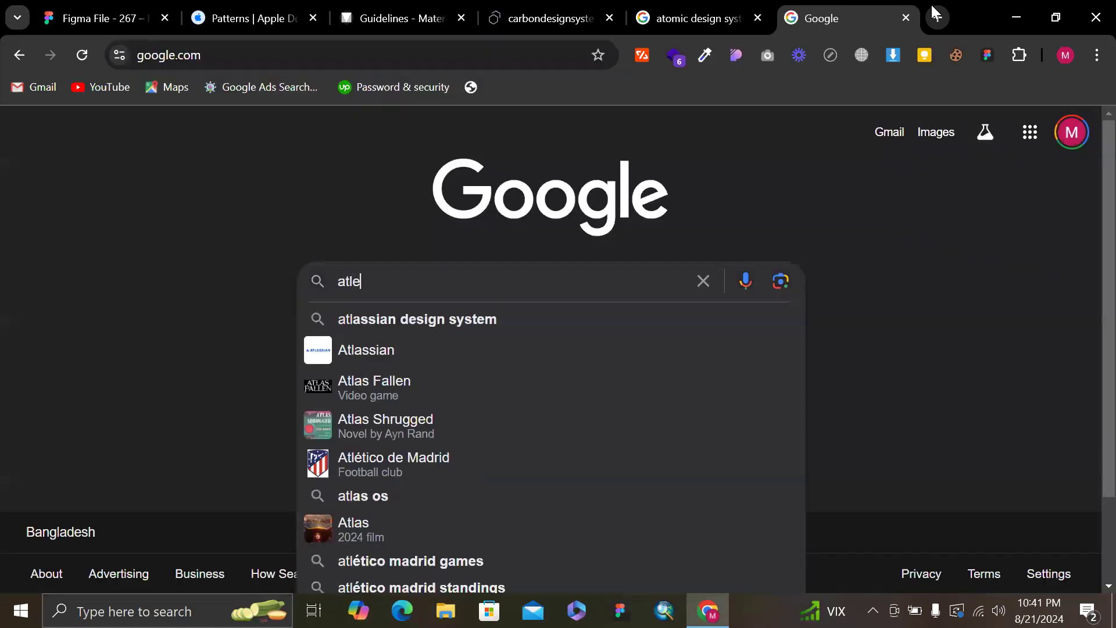
{"action": "key", "text": "BackSpace"}
{"action": "key", "text": "Down"}
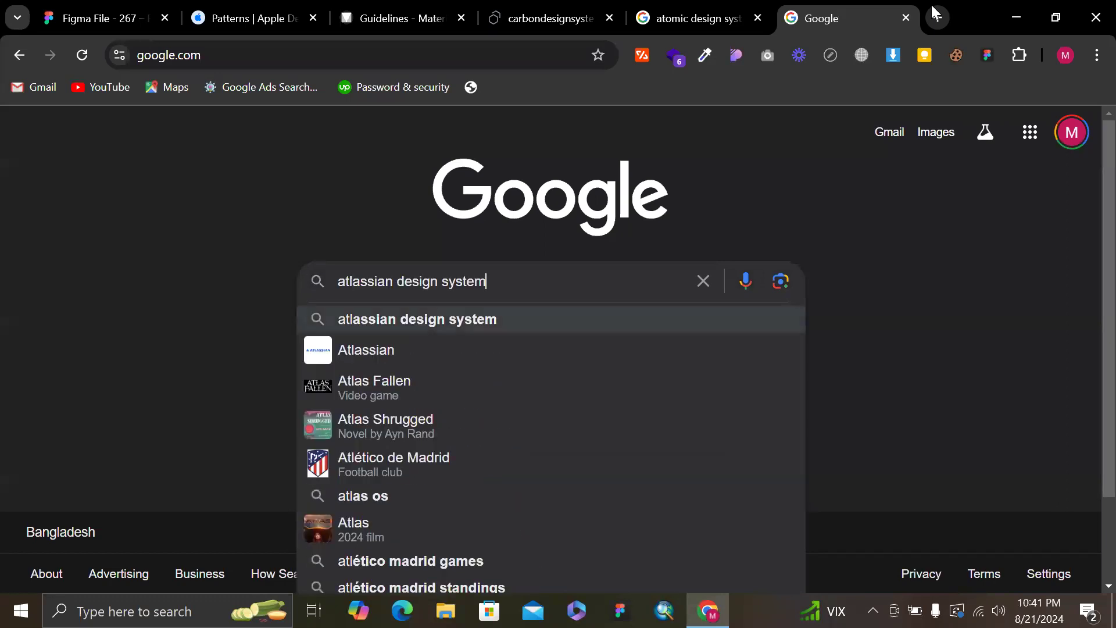
{"action": "key", "text": "Return"}
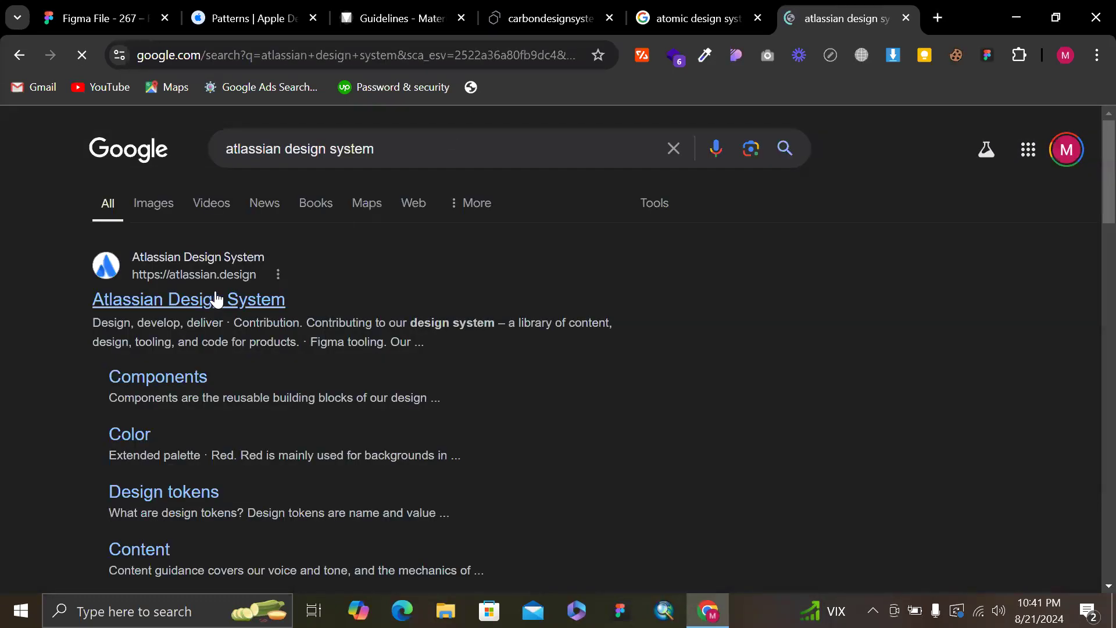
{"action": "left_click", "coordinate": [214, 296]}
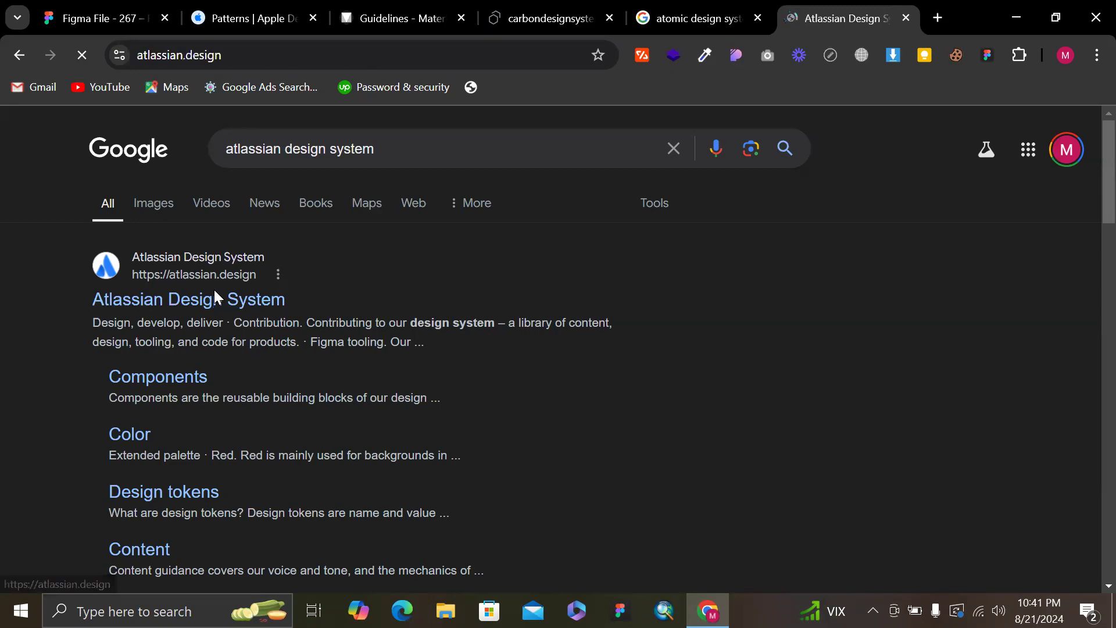
{"action": "scroll", "coordinate": [425, 369], "scroll_direction": "down", "scroll_amount": 2}
{"action": "scroll", "coordinate": [424, 370], "scroll_direction": "down", "scroll_amount": 20}
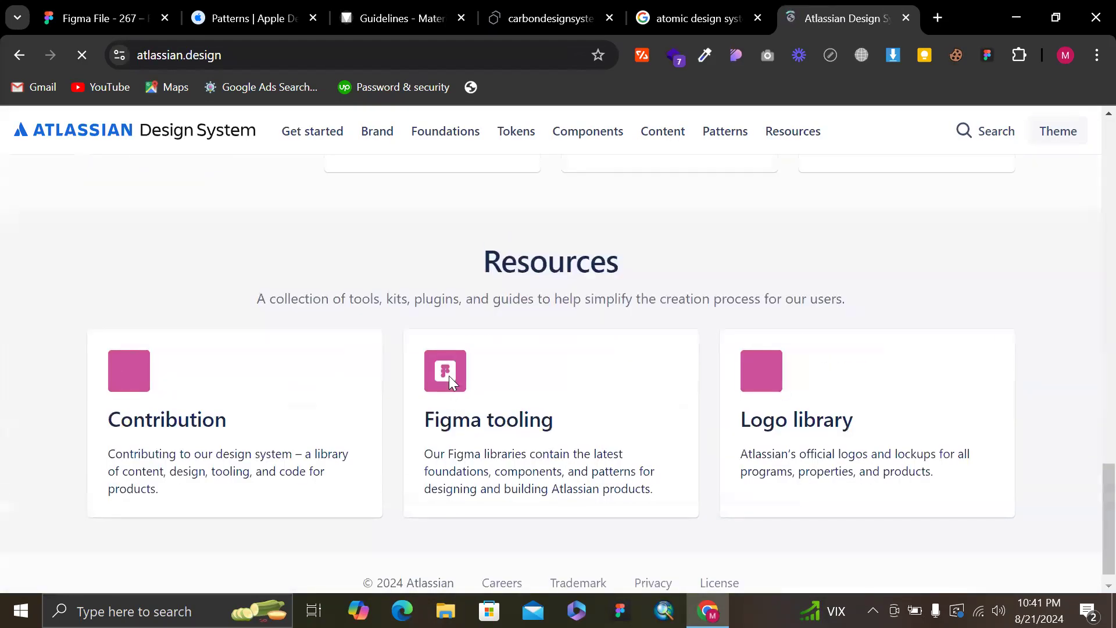
{"action": "scroll", "coordinate": [453, 384], "scroll_direction": "up", "scroll_amount": 20}
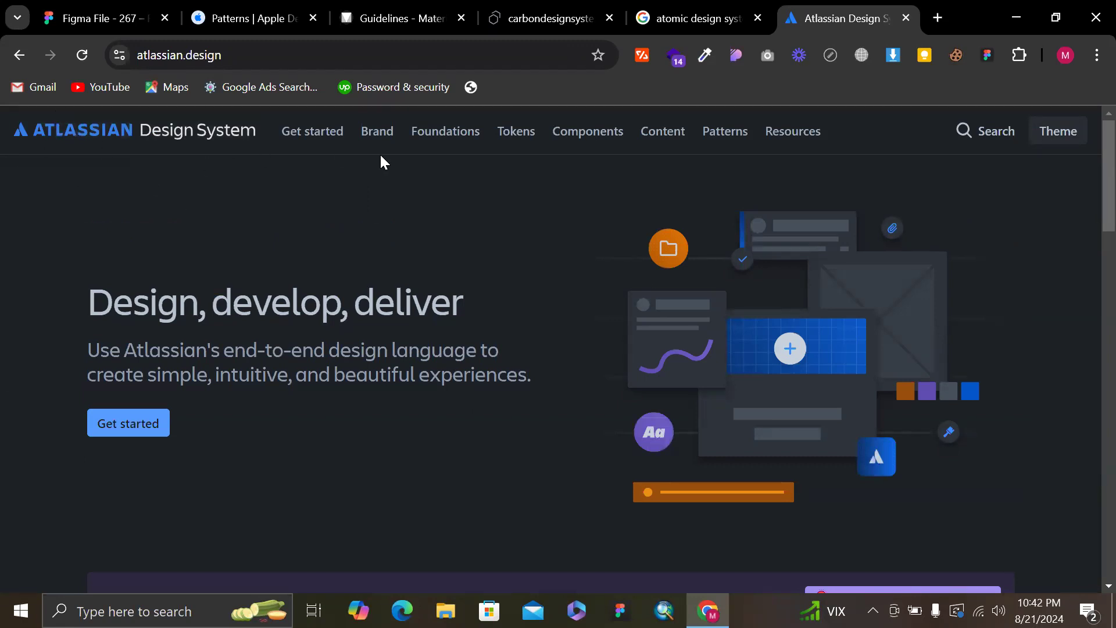
{"action": "left_click", "coordinate": [702, 8]}
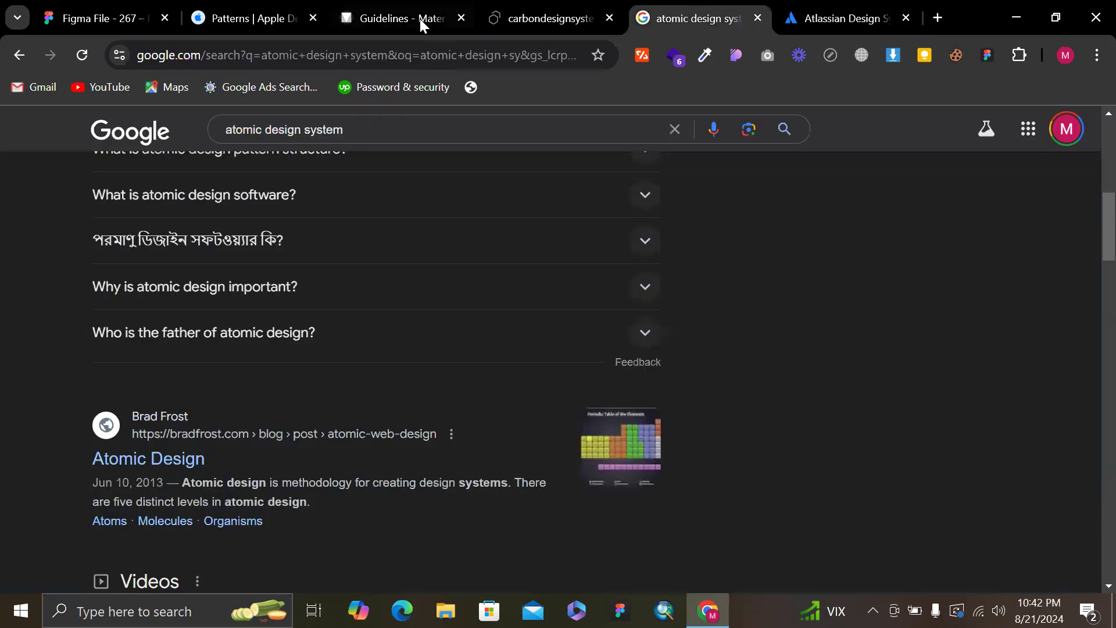
{"action": "left_click", "coordinate": [278, 8]}
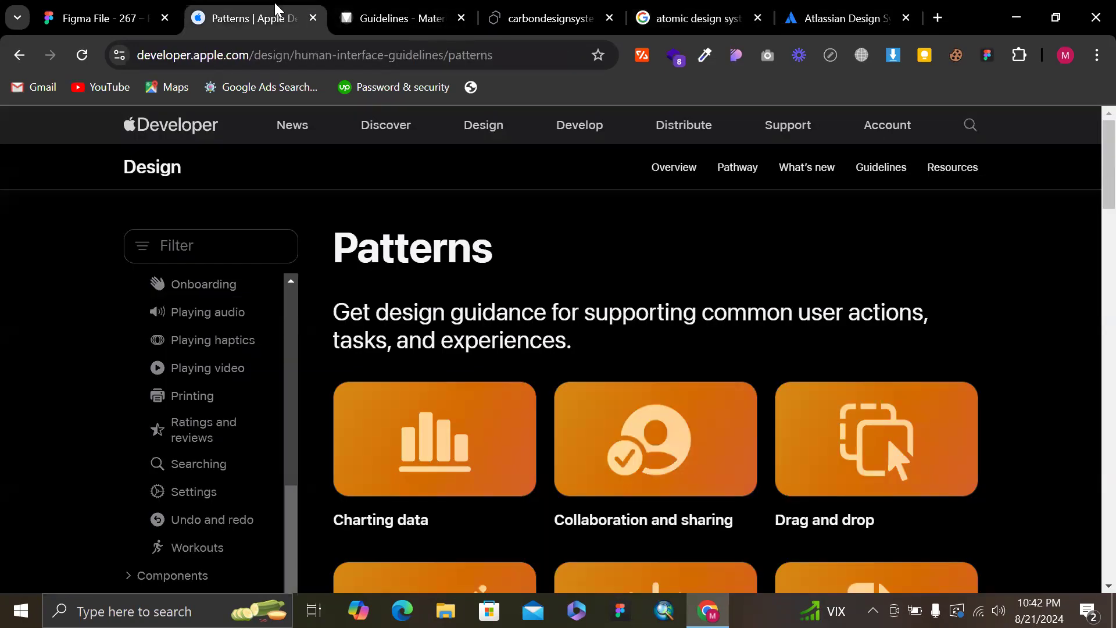
{"action": "left_click", "coordinate": [312, 18]}
{"action": "left_click", "coordinate": [313, 18]}
{"action": "left_click", "coordinate": [313, 18]}
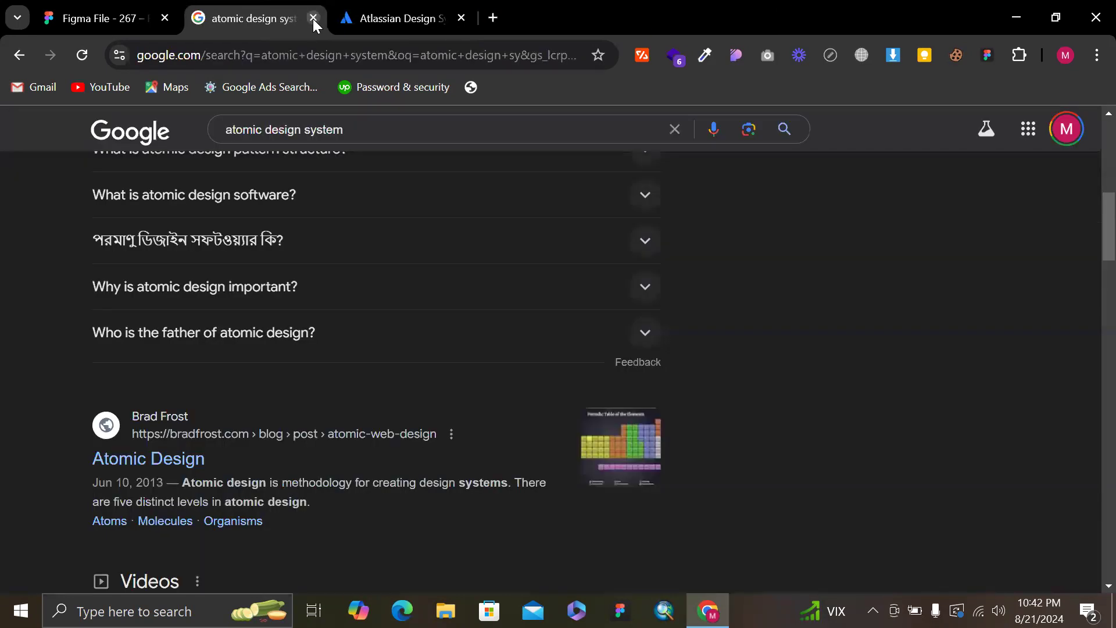
{"action": "key", "text": "ctrl+shift+t"}
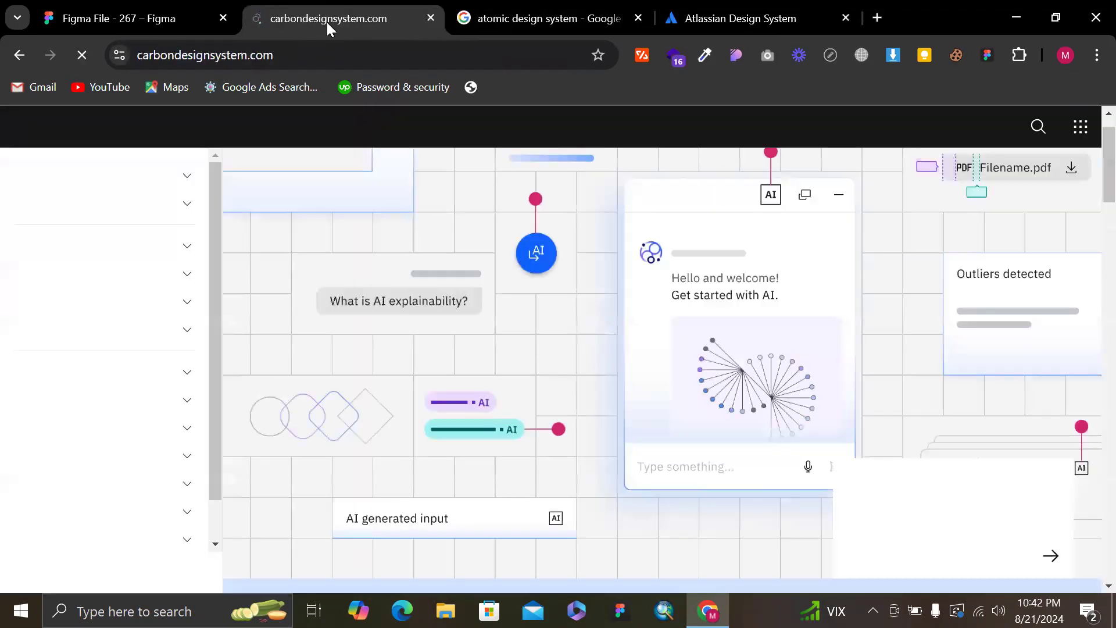
{"action": "key", "text": "ctrl+shift+t"}
{"action": "key", "text": "ctrl+shift+t"}
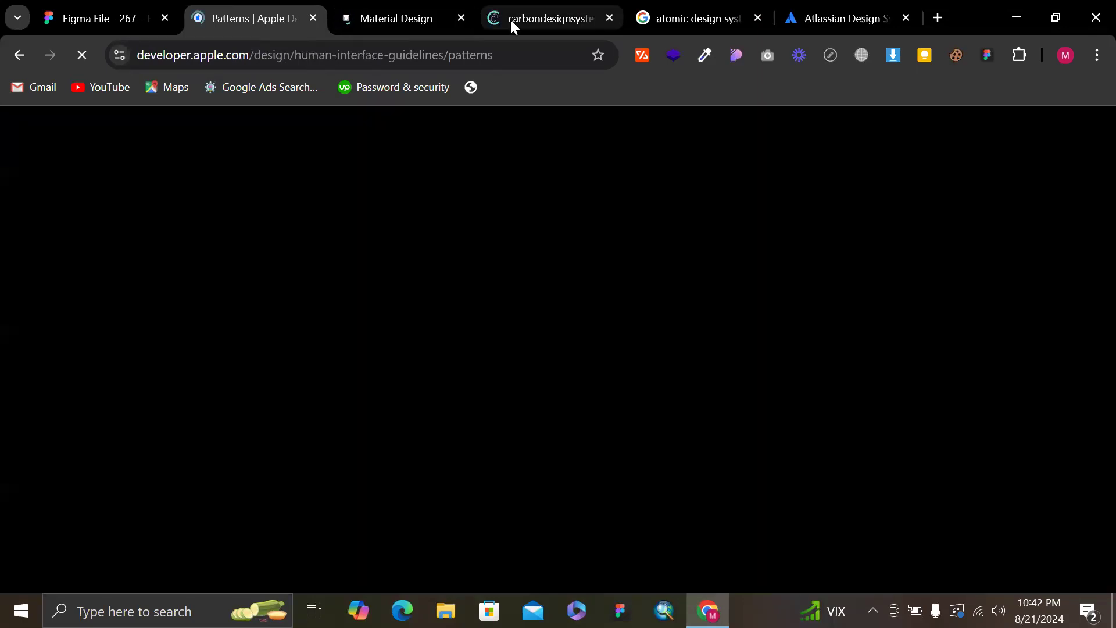
Copy the web addresses of the Apple Patterns, Material Design Guidelines and Carbon Design System pages for the Zoom window
{"action": "left_click", "coordinate": [295, 58]}
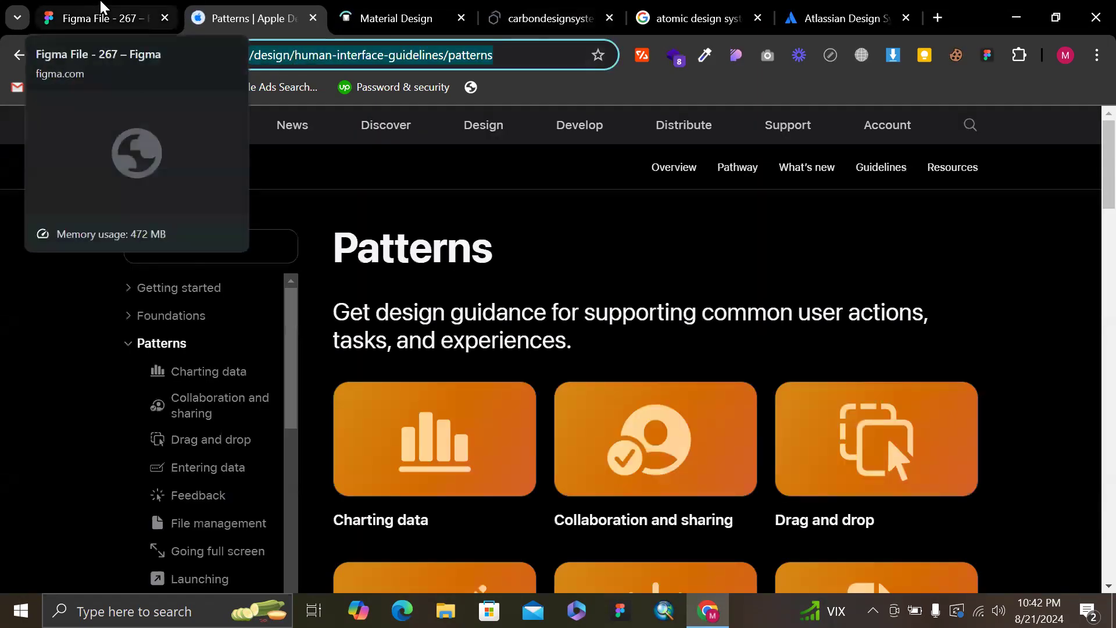
{"action": "left_click", "coordinate": [365, 218]}
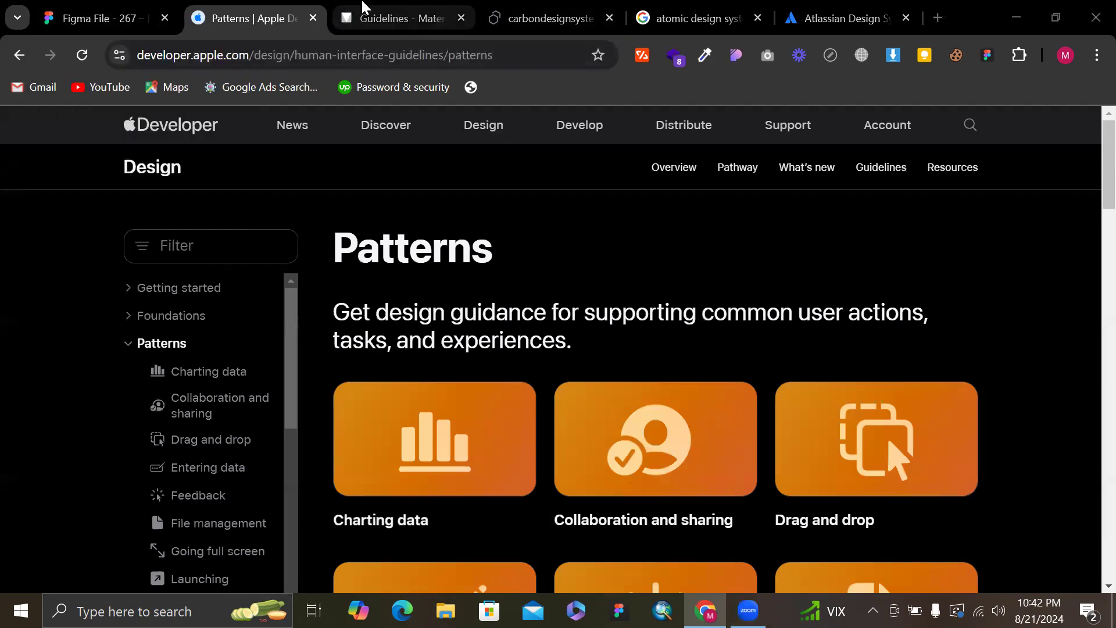
{"action": "left_click", "coordinate": [363, 8]}
{"action": "left_click", "coordinate": [305, 53]}
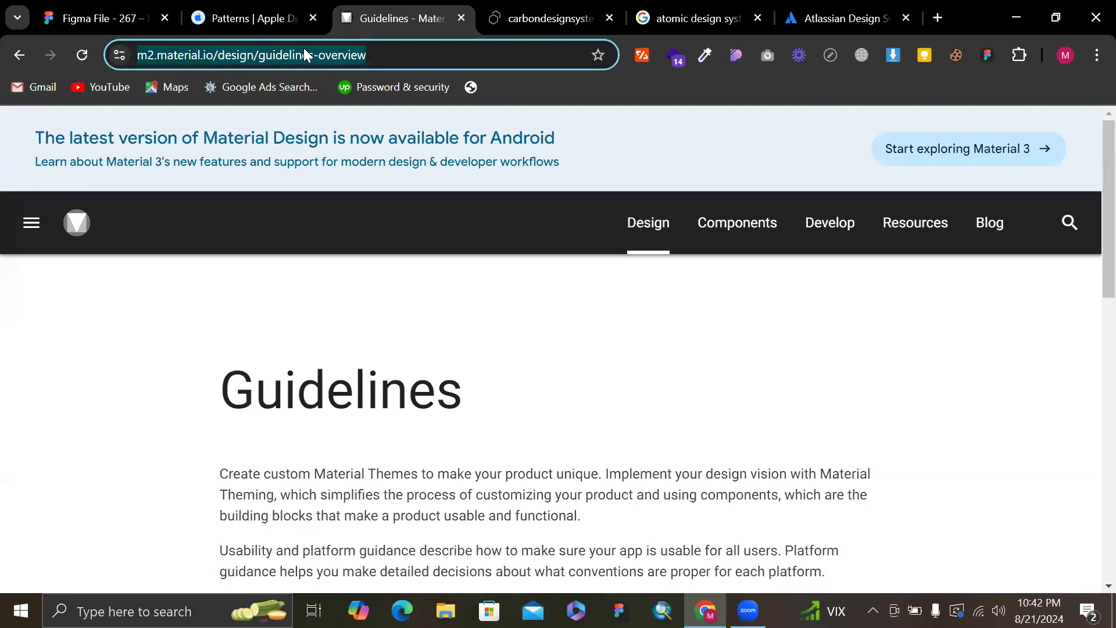
{"action": "key", "text": "alt+Tab"}
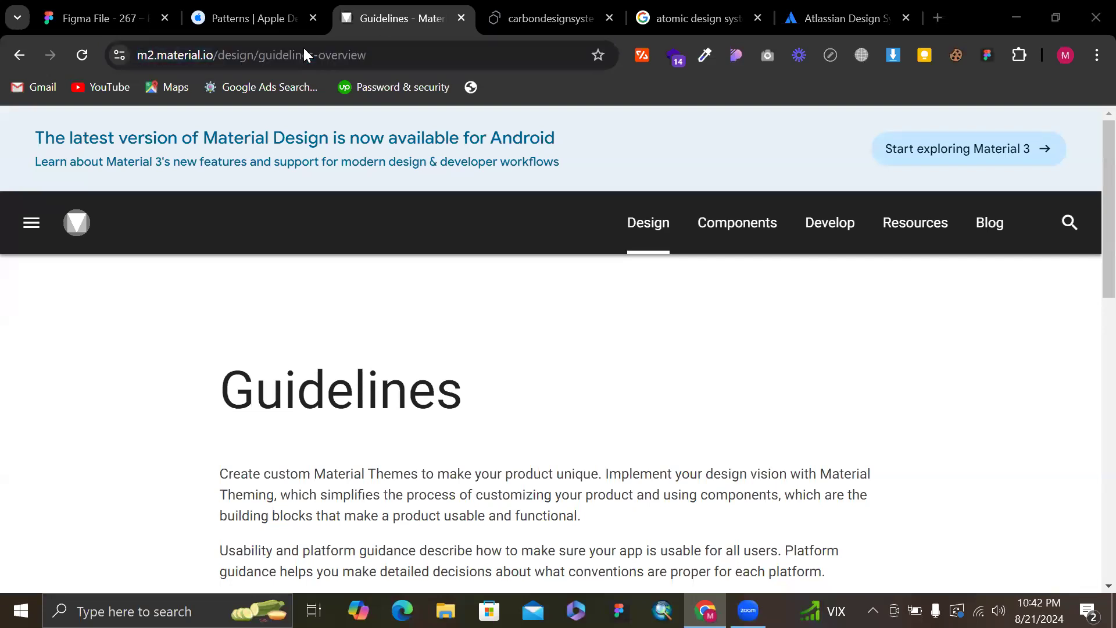
{"action": "left_click", "coordinate": [573, 8]}
{"action": "left_click", "coordinate": [405, 52]}
{"action": "key", "text": "alt+Tab"}
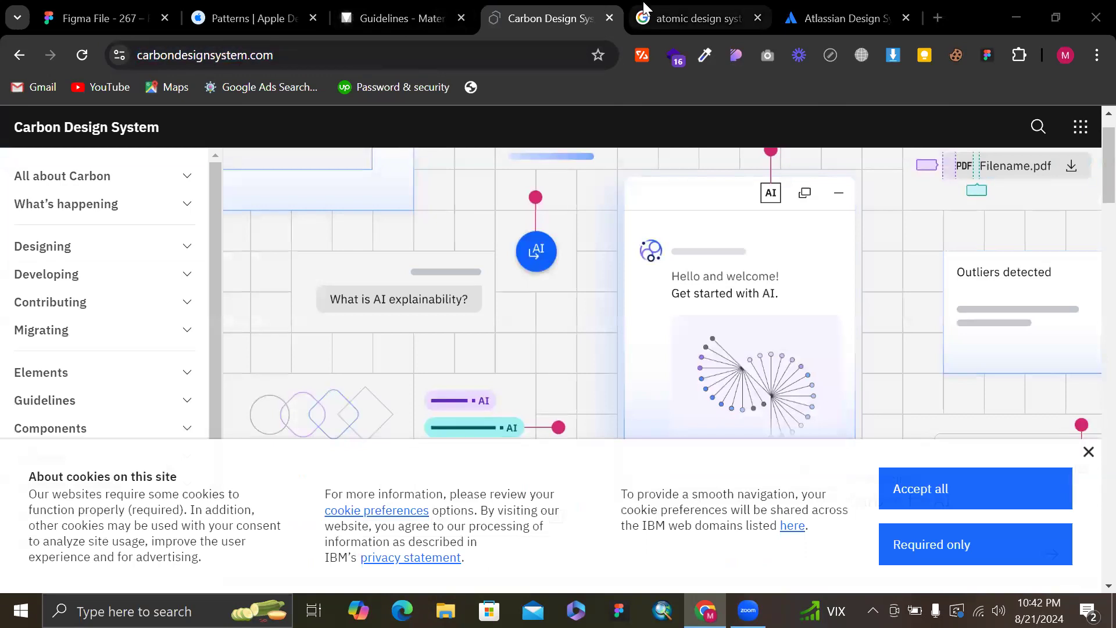
Open the Atomic Design Methodology result from the "atomic design system" search and copy its web address
{"action": "left_click", "coordinate": [662, 7]}
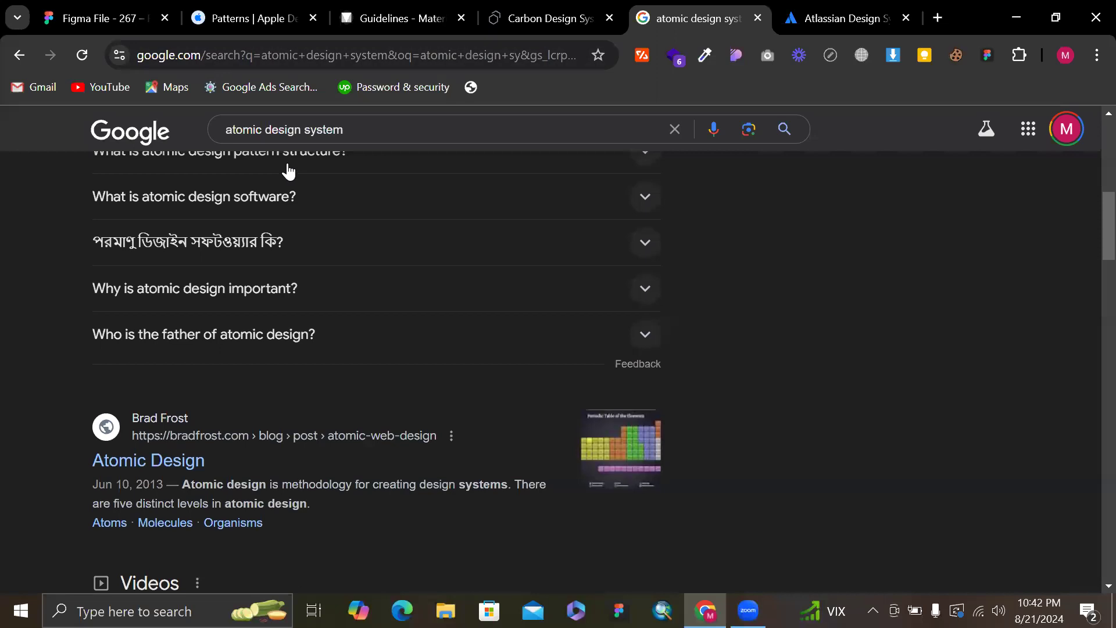
{"action": "scroll", "coordinate": [286, 169], "scroll_direction": "up", "scroll_amount": 10}
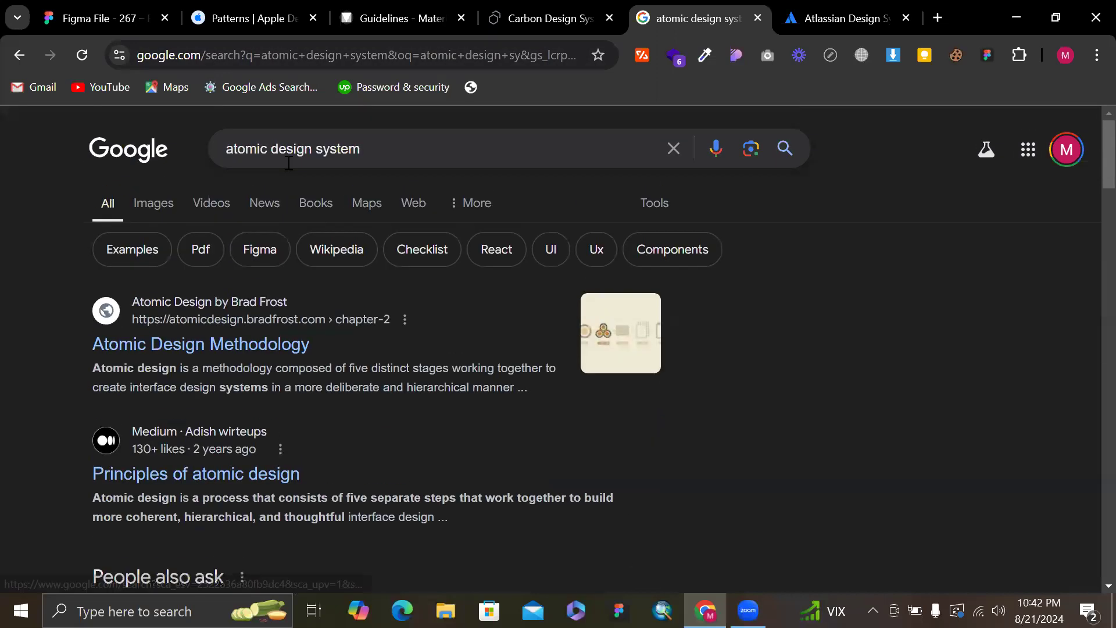
{"action": "left_click", "coordinate": [181, 348]}
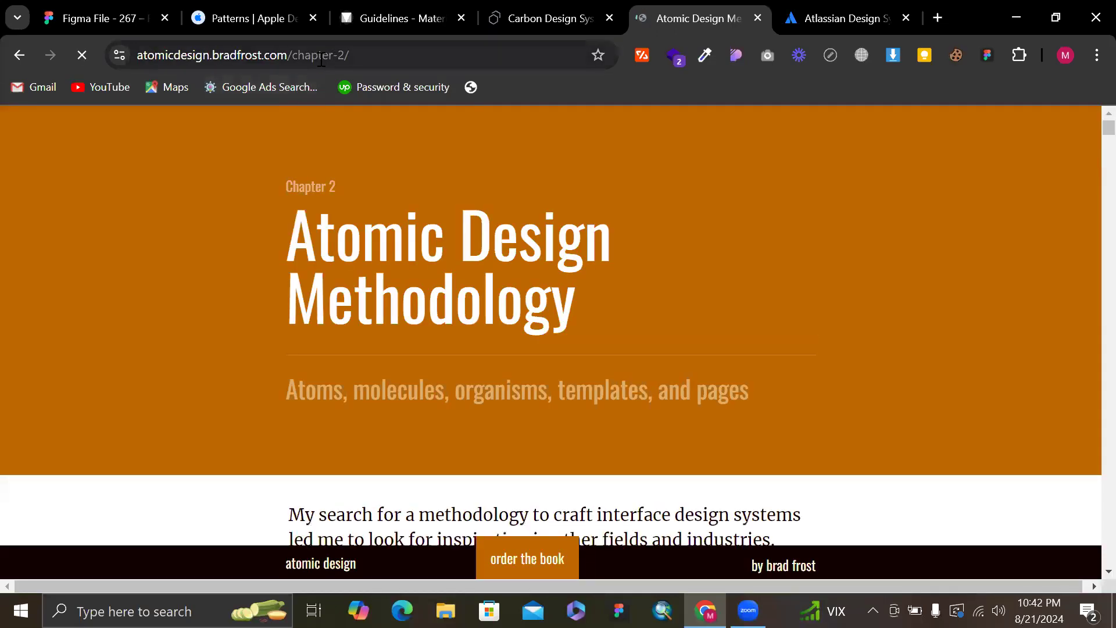
{"action": "left_click", "coordinate": [320, 60]}
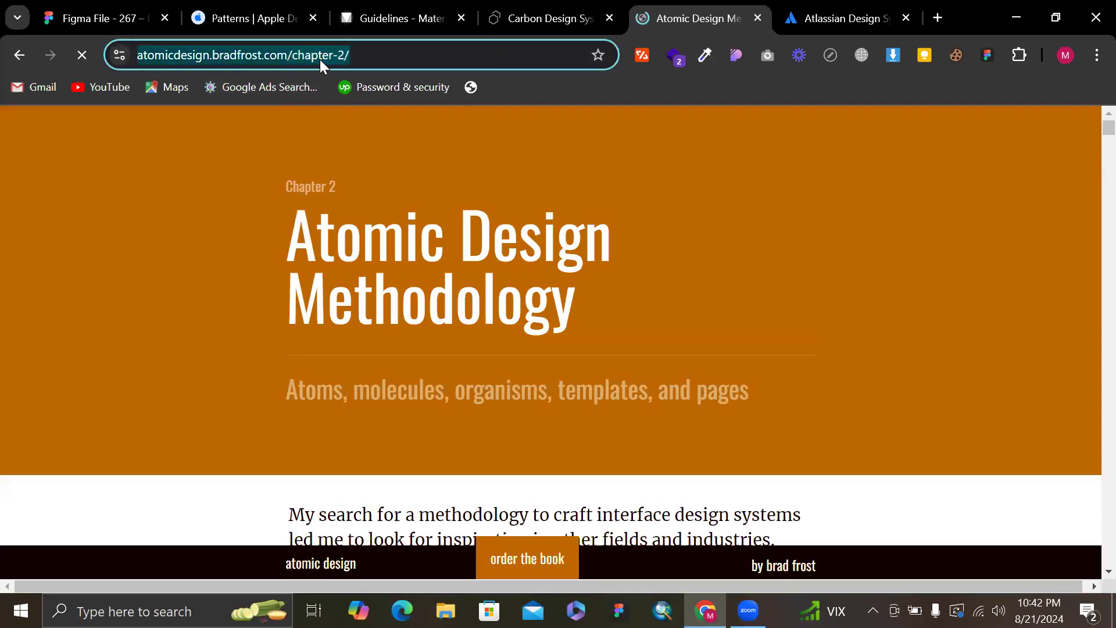
{"action": "left_click", "coordinate": [381, 118]}
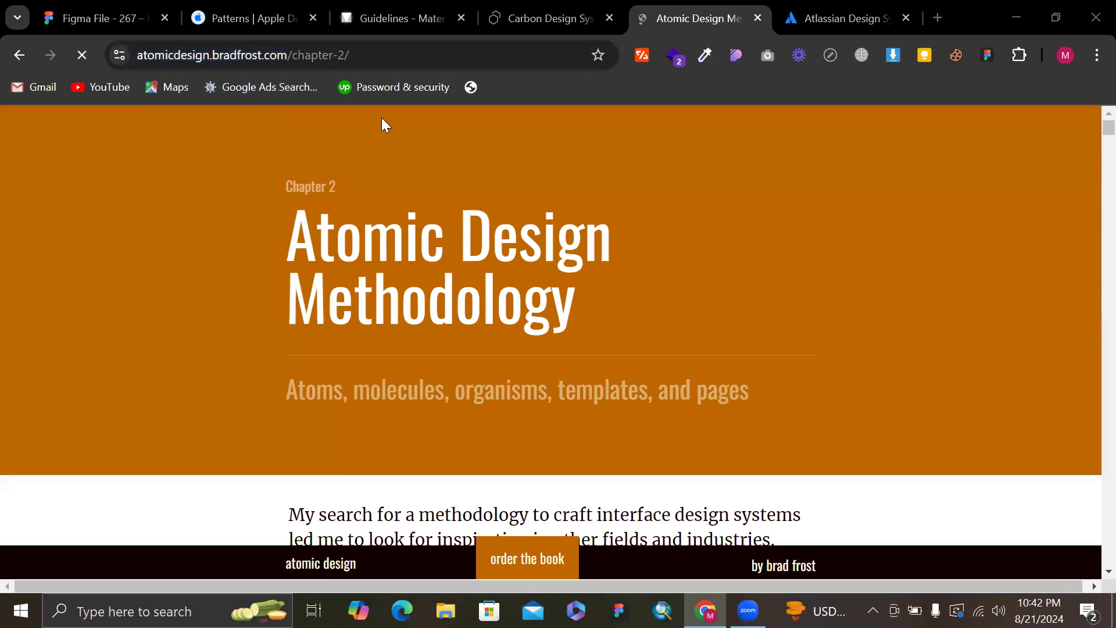
Copy the Atlassian Design System page's web address and switch to the Zoom window
{"action": "left_click", "coordinate": [822, 20]}
{"action": "left_click", "coordinate": [389, 54]}
{"action": "key", "text": "alt+Tab"}
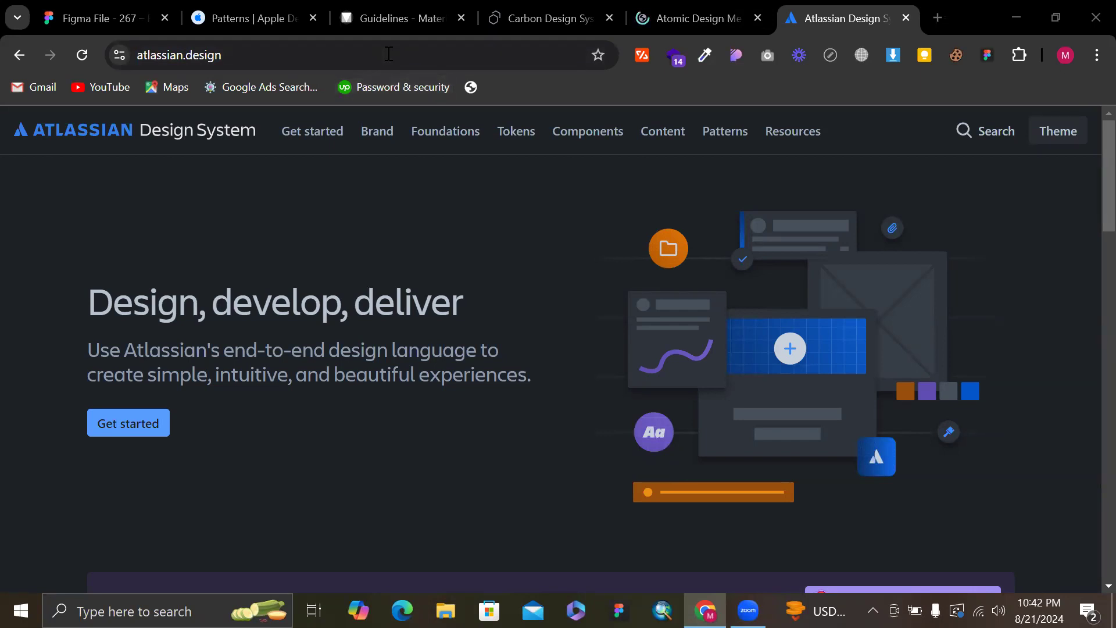
Close all the design guideline and design system browser tabs and return to the Figma file
{"action": "left_click", "coordinate": [313, 18]}
{"action": "left_click", "coordinate": [313, 18]}
{"action": "left_click", "coordinate": [312, 18]}
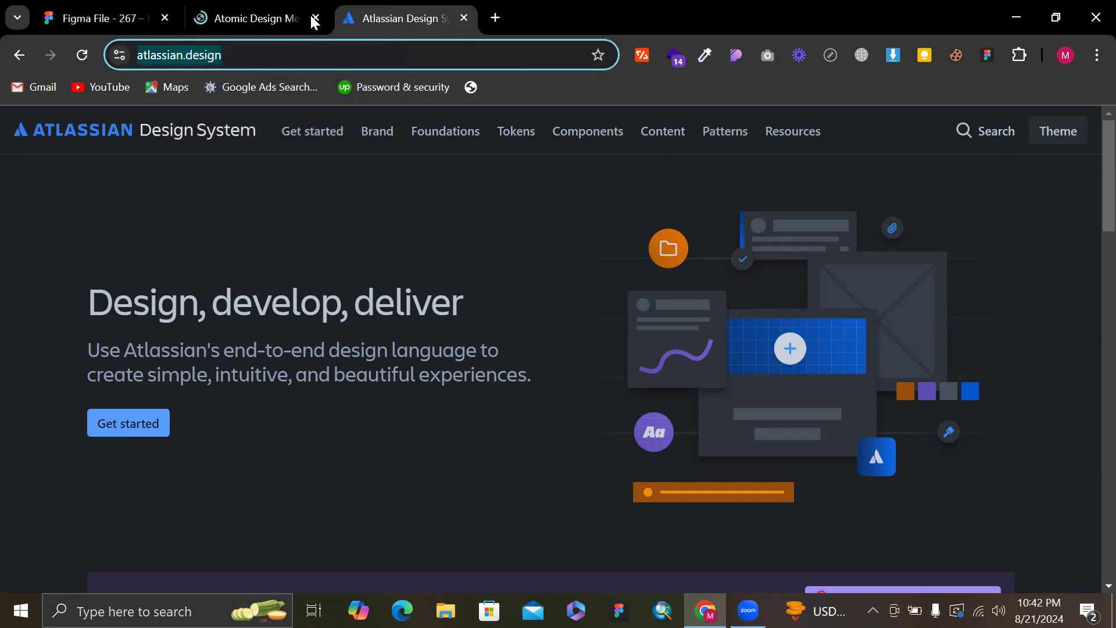
{"action": "left_click", "coordinate": [313, 18]}
{"action": "left_click", "coordinate": [313, 18]}
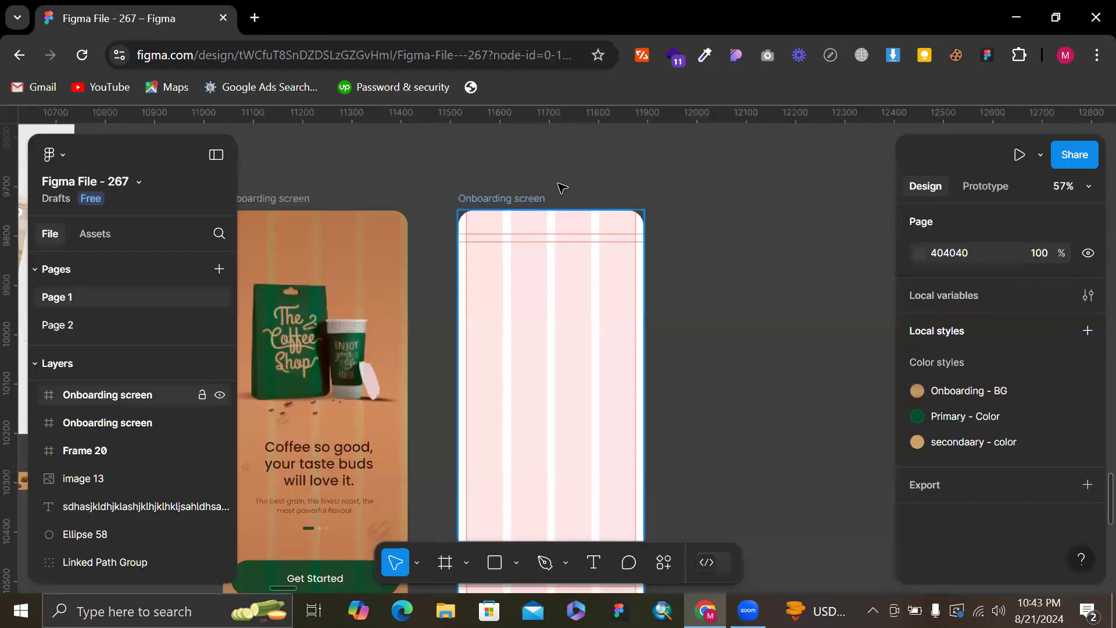
Move the finished onboarding screen to the right side of the blank frame and clear the area below the three-screen coffee mockup
{"action": "scroll", "coordinate": [562, 188], "scroll_direction": "down", "scroll_amount": 1}
{"action": "scroll", "coordinate": [563, 188], "scroll_direction": "up", "scroll_amount": 3}
{"action": "scroll", "coordinate": [562, 188], "scroll_direction": "left", "scroll_amount": 11}
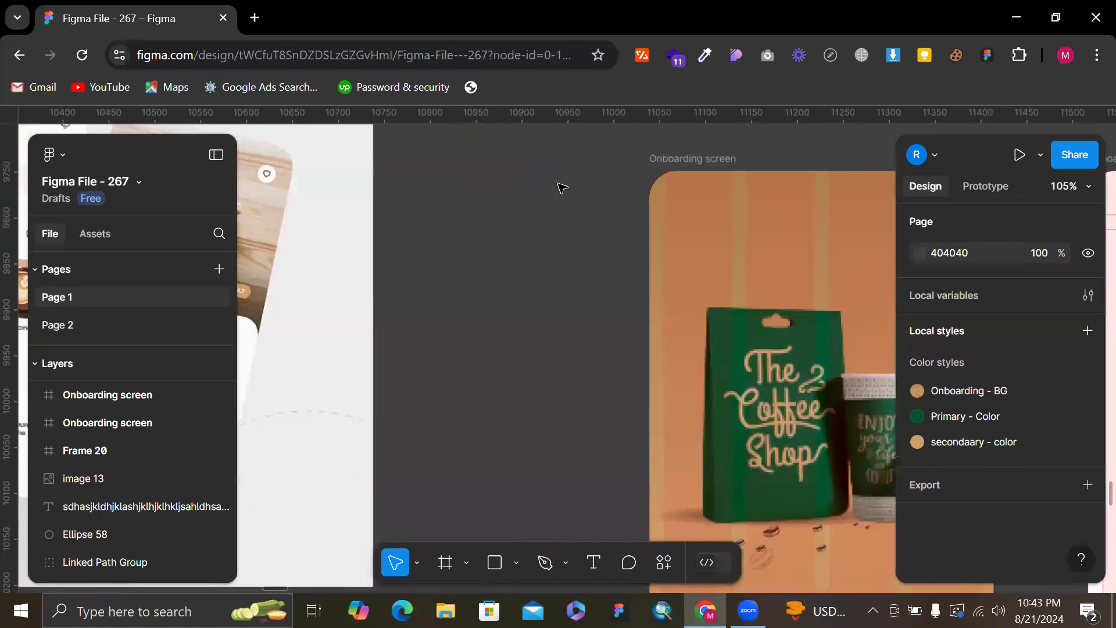
{"action": "scroll", "coordinate": [563, 188], "scroll_direction": "down", "scroll_amount": 5}
{"action": "left_click_drag", "start_coordinate": [635, 167], "coordinate": [871, 173]}
{"action": "left_click_drag", "start_coordinate": [526, 516], "coordinate": [385, 331]}
{"action": "key", "text": "Delete"}
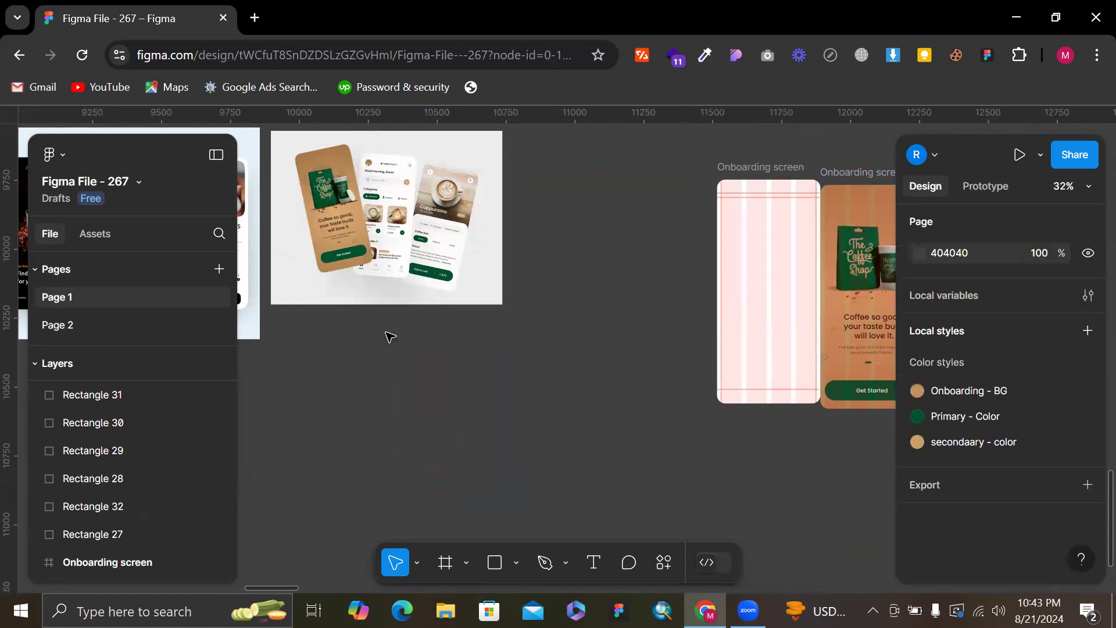
Duplicate the coffee mockup image, crop the copy to its home screen at 196 × 630, and place it beside the blank frame
{"action": "left_click", "coordinate": [419, 213]}
{"action": "left_click_drag", "start_coordinate": [387, 220], "coordinate": [477, 448]}
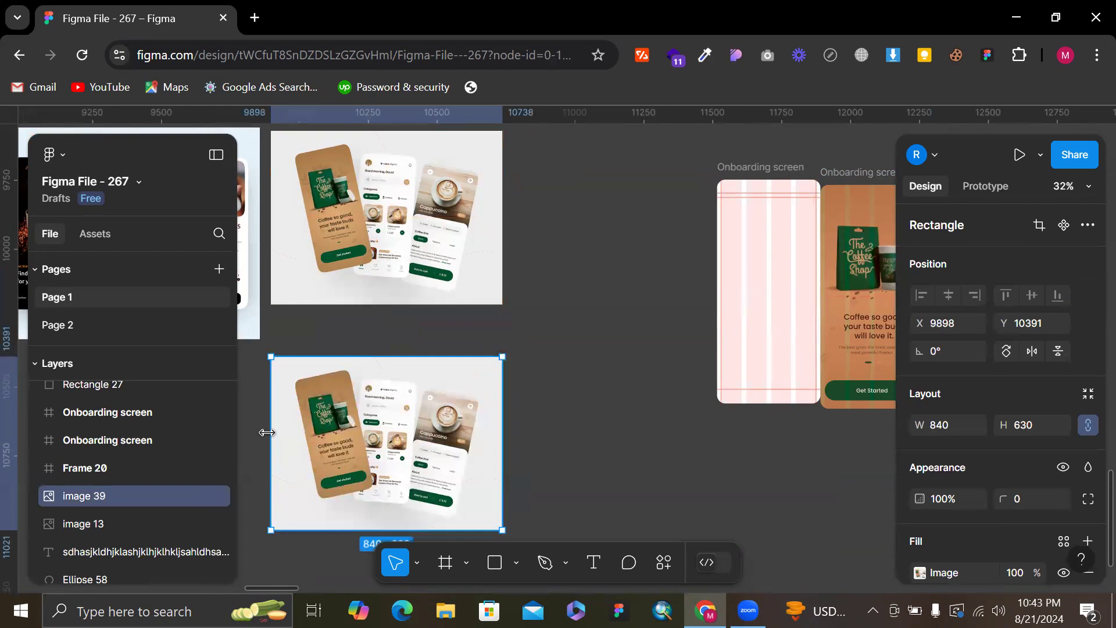
{"action": "left_click_drag", "start_coordinate": [271, 430], "coordinate": [364, 474]}
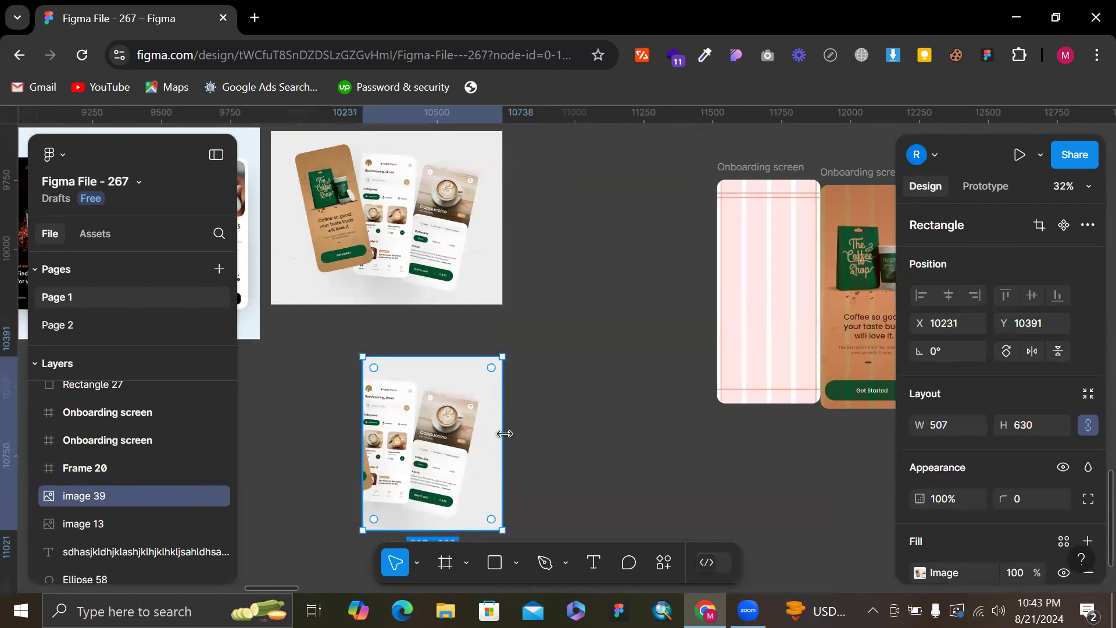
{"action": "left_click_drag", "start_coordinate": [424, 403], "coordinate": [681, 203]}
{"action": "scroll", "coordinate": [670, 238], "scroll_direction": "up", "scroll_amount": 5}
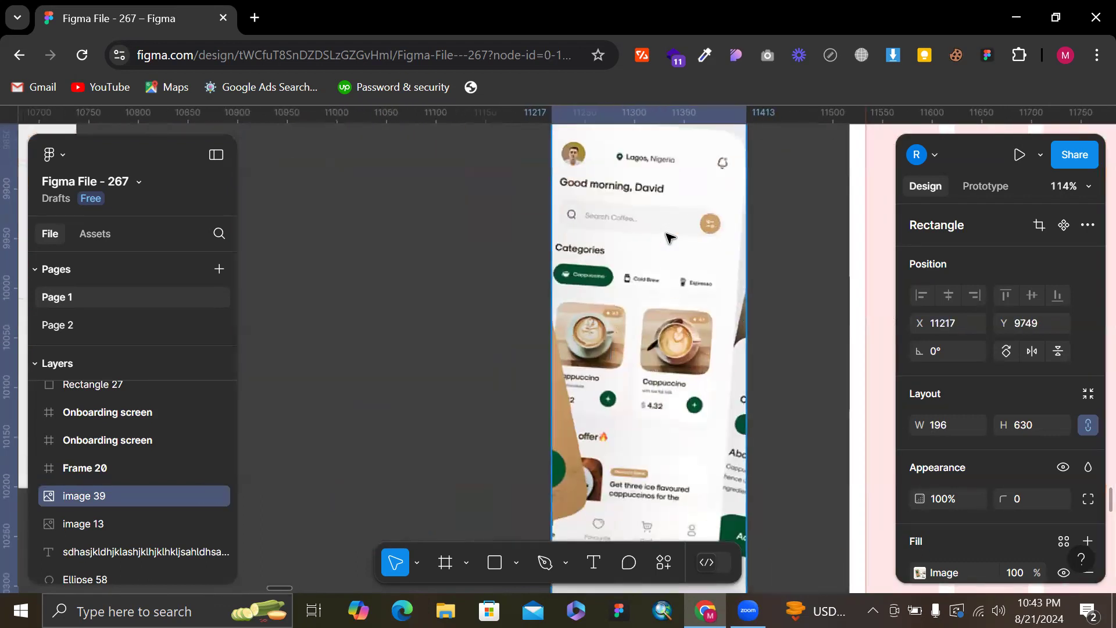
{"action": "scroll", "coordinate": [670, 238], "scroll_direction": "down", "scroll_amount": 8}
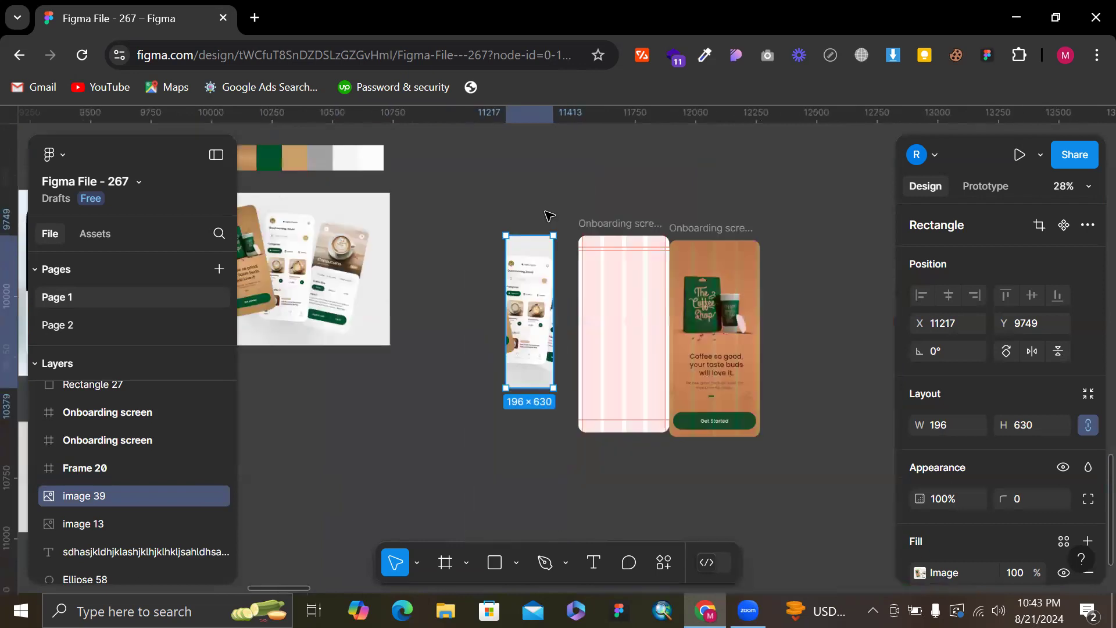
Move the row of six colour swatches to Y 9519, above the blank frame
{"action": "scroll", "coordinate": [675, 186], "scroll_direction": "up", "scroll_amount": 2}
{"action": "scroll", "coordinate": [675, 186], "scroll_direction": "right", "scroll_amount": 3}
{"action": "left_click_drag", "start_coordinate": [640, 249], "coordinate": [786, 267]}
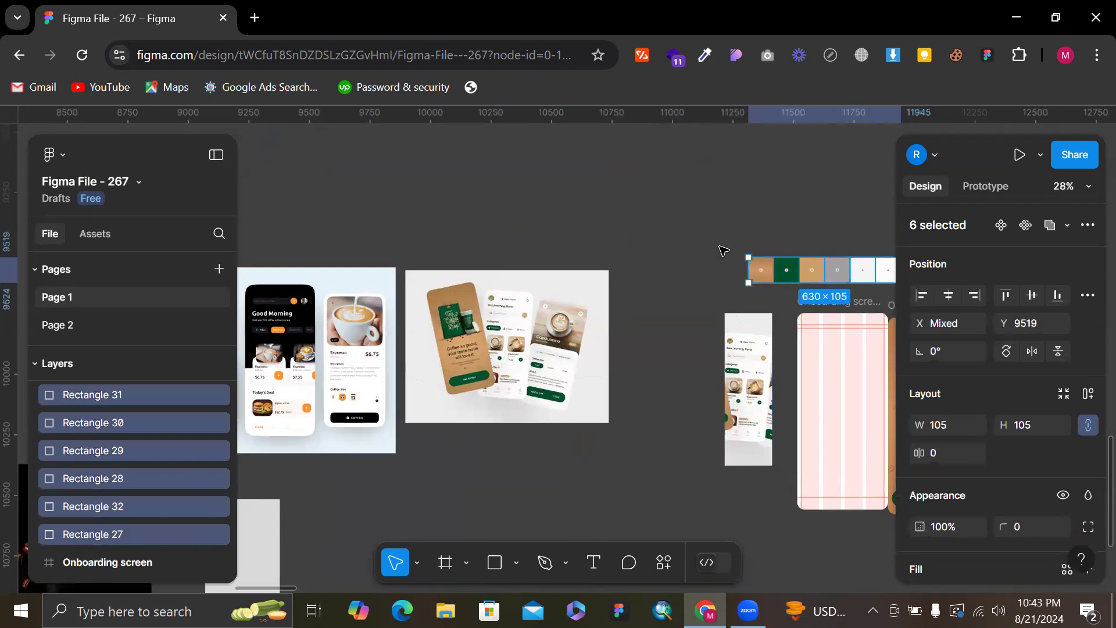
{"action": "left_click", "coordinate": [722, 247]}
Fill the blank frame with the light grey (244, 244, 244) sampled from the palette's fifth swatch
{"action": "scroll", "coordinate": [723, 247], "scroll_direction": "up", "scroll_amount": 5}
{"action": "scroll", "coordinate": [722, 247], "scroll_direction": "down", "scroll_amount": 3}
{"action": "scroll", "coordinate": [598, 386], "scroll_direction": "right", "scroll_amount": 3}
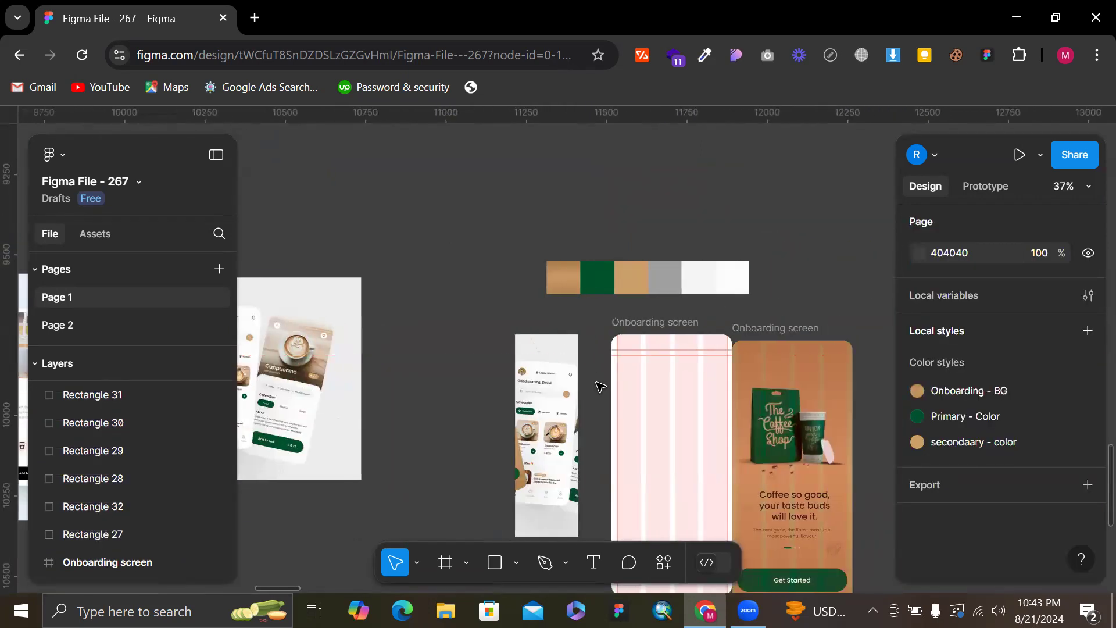
{"action": "scroll", "coordinate": [529, 302], "scroll_direction": "up", "scroll_amount": 5}
{"action": "scroll", "coordinate": [530, 301], "scroll_direction": "down", "scroll_amount": 1}
{"action": "scroll", "coordinate": [529, 301], "scroll_direction": "down", "scroll_amount": 2}
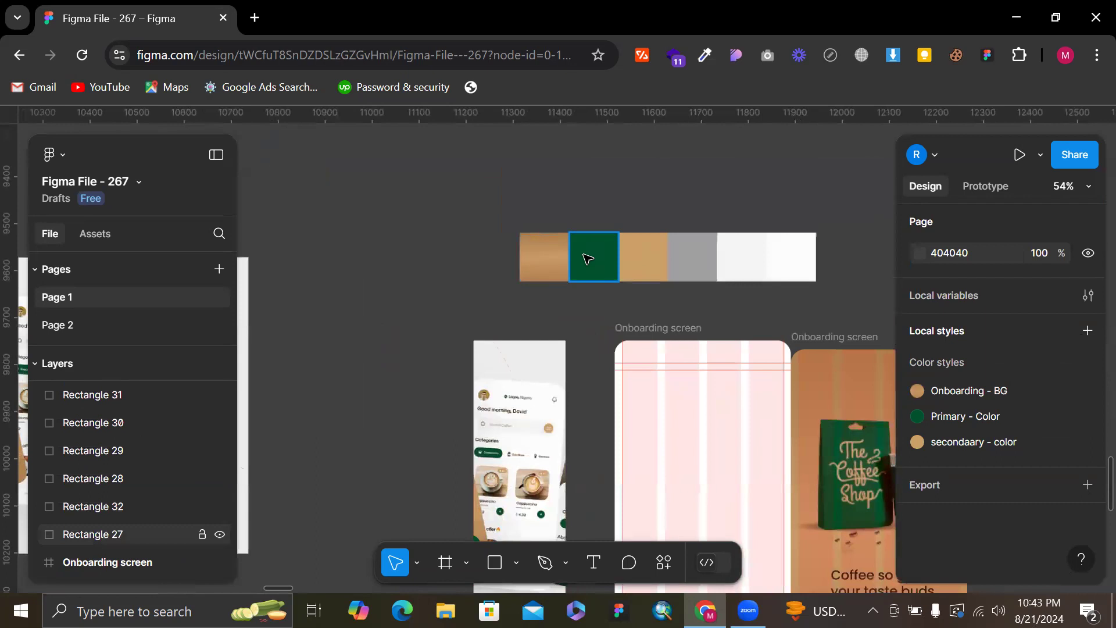
{"action": "left_click", "coordinate": [545, 263]}
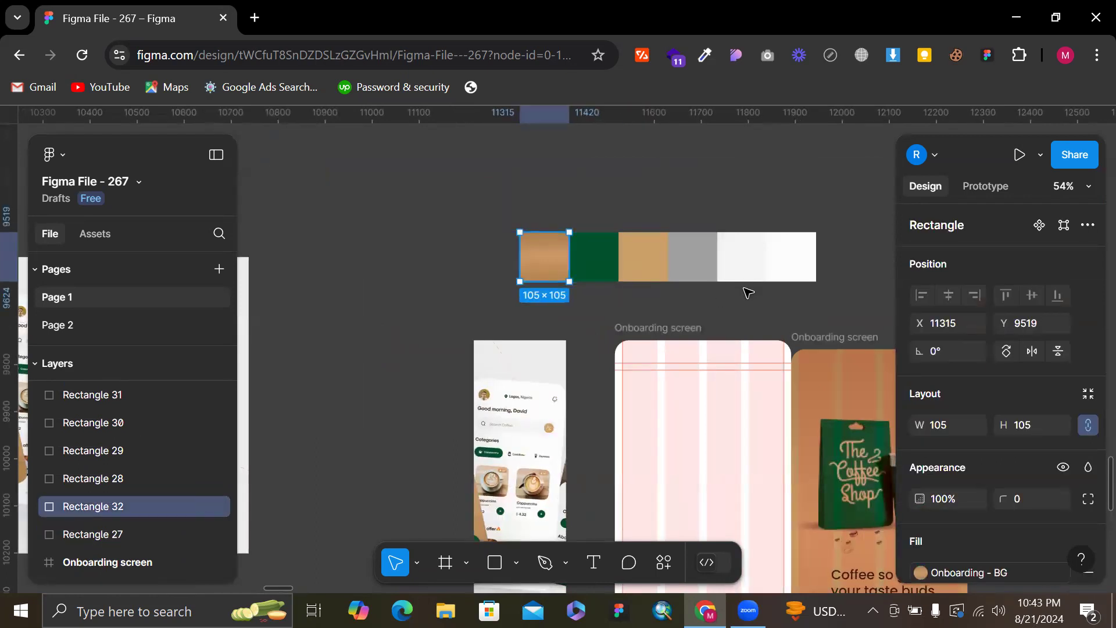
{"action": "left_click", "coordinate": [742, 257]}
{"action": "left_click", "coordinate": [710, 470]}
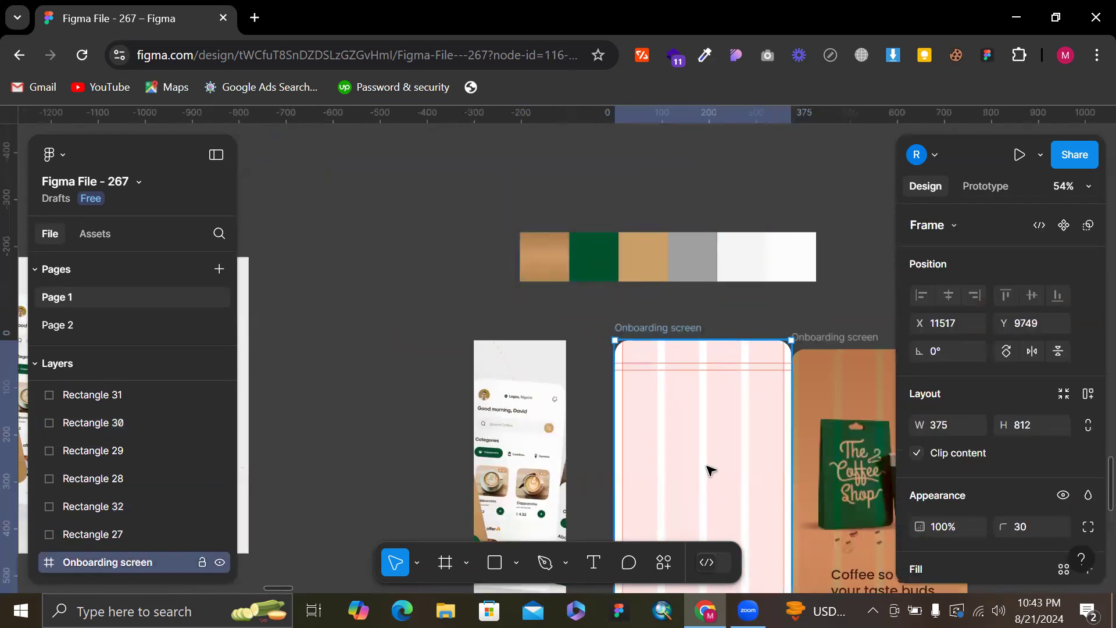
{"action": "key", "text": "i"}
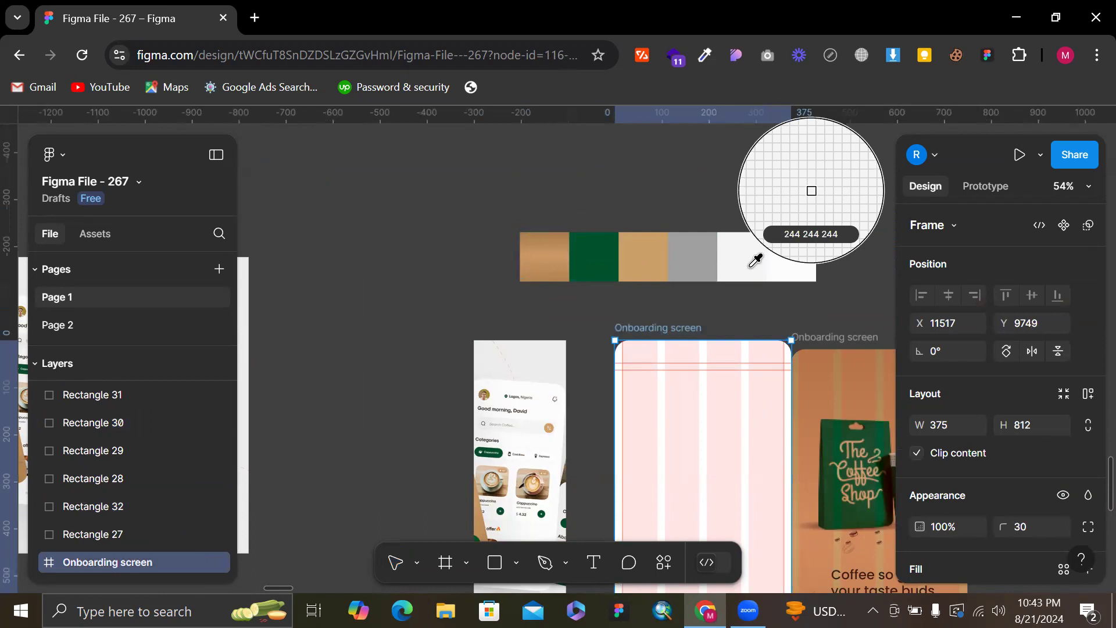
{"action": "left_click", "coordinate": [755, 261]}
{"action": "key", "text": "Escape"}
Hide the layout grids and fill the blank frame with the near-white FCFCFC sampled from the reference home screen
{"action": "key", "text": "ctrl+shift+4"}
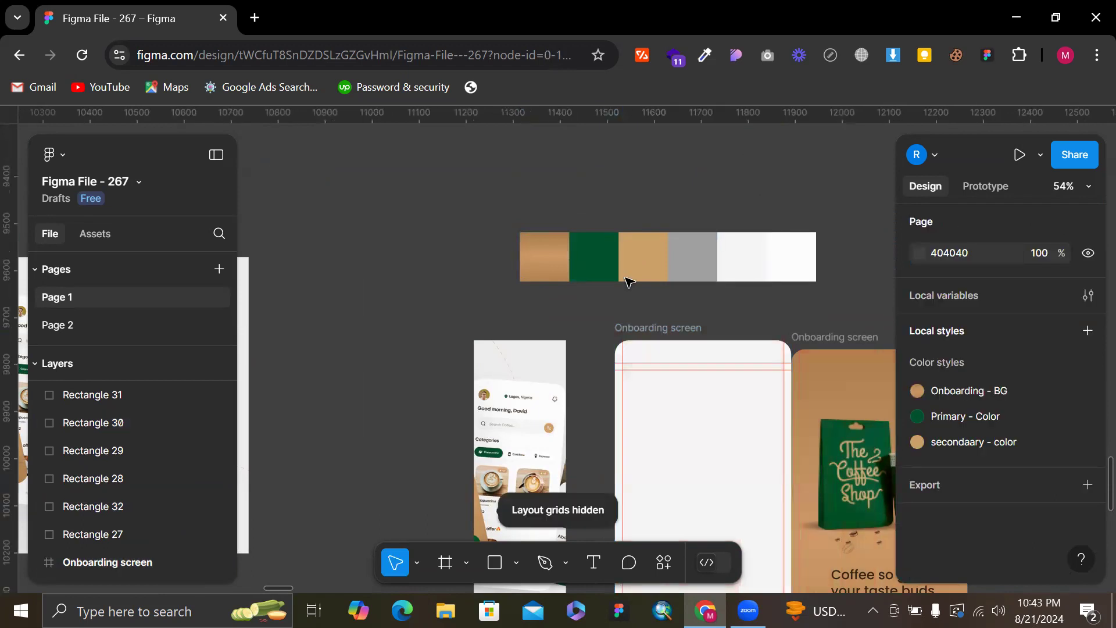
{"action": "scroll", "coordinate": [491, 361], "scroll_direction": "up", "scroll_amount": 3}
{"action": "left_click", "coordinate": [802, 460]}
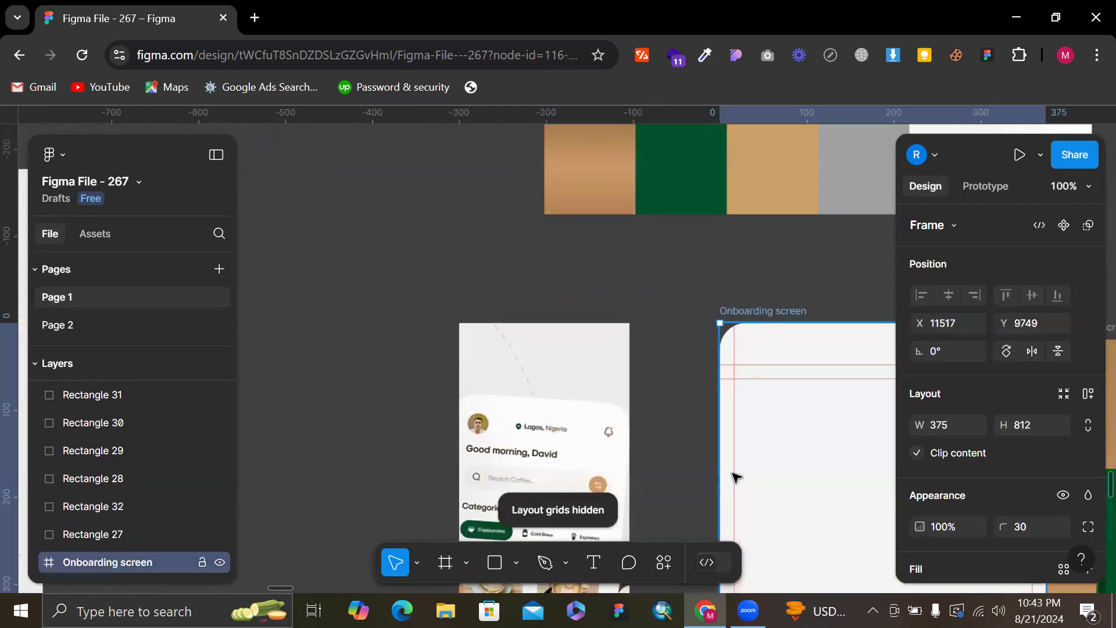
{"action": "key", "text": "i"}
{"action": "left_click", "coordinate": [590, 441]}
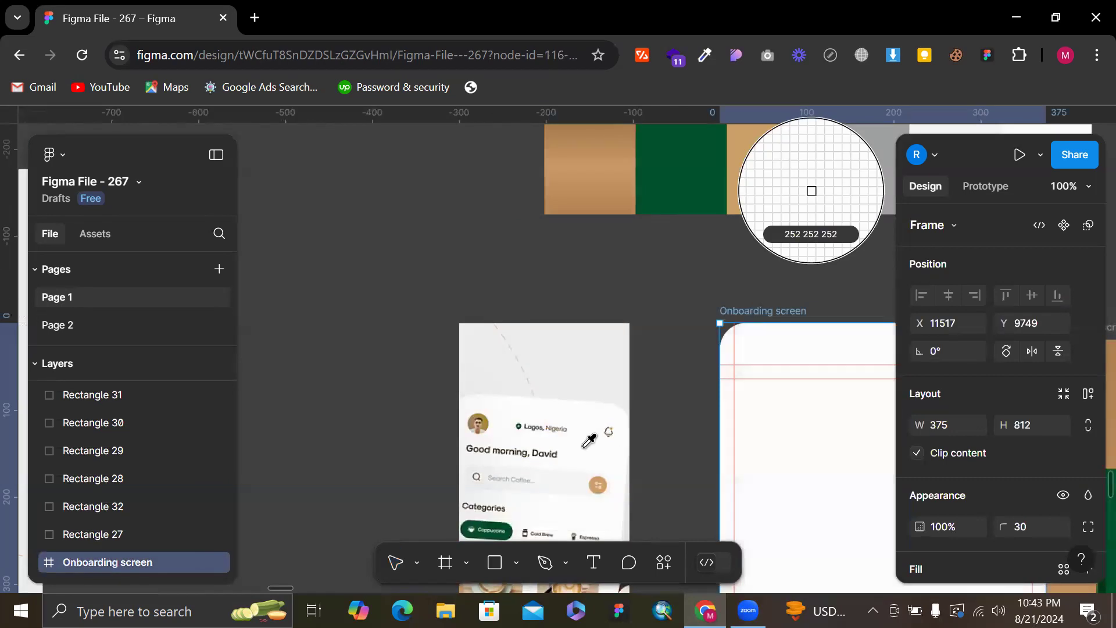
{"action": "scroll", "coordinate": [962, 470], "scroll_direction": "down", "scroll_amount": 4}
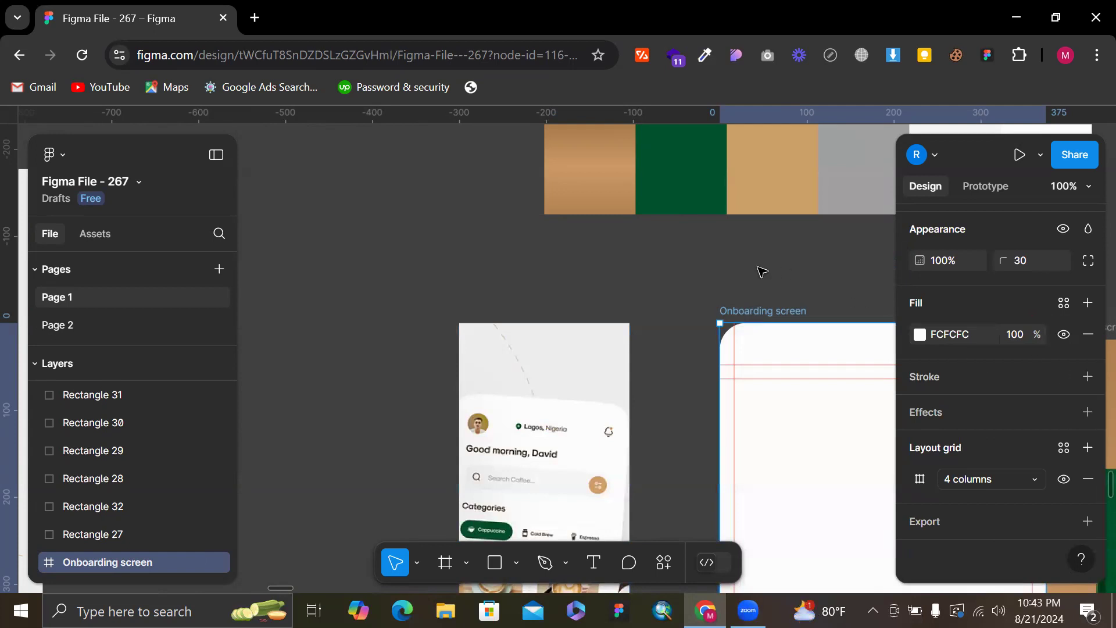
Move the blank frame to X 11473, Y 9768, leaving a gap beside the finished onboarding screen and aligning their tops
{"action": "scroll", "coordinate": [762, 272], "scroll_direction": "right", "scroll_amount": 1}
{"action": "scroll", "coordinate": [761, 272], "scroll_direction": "down", "scroll_amount": 5}
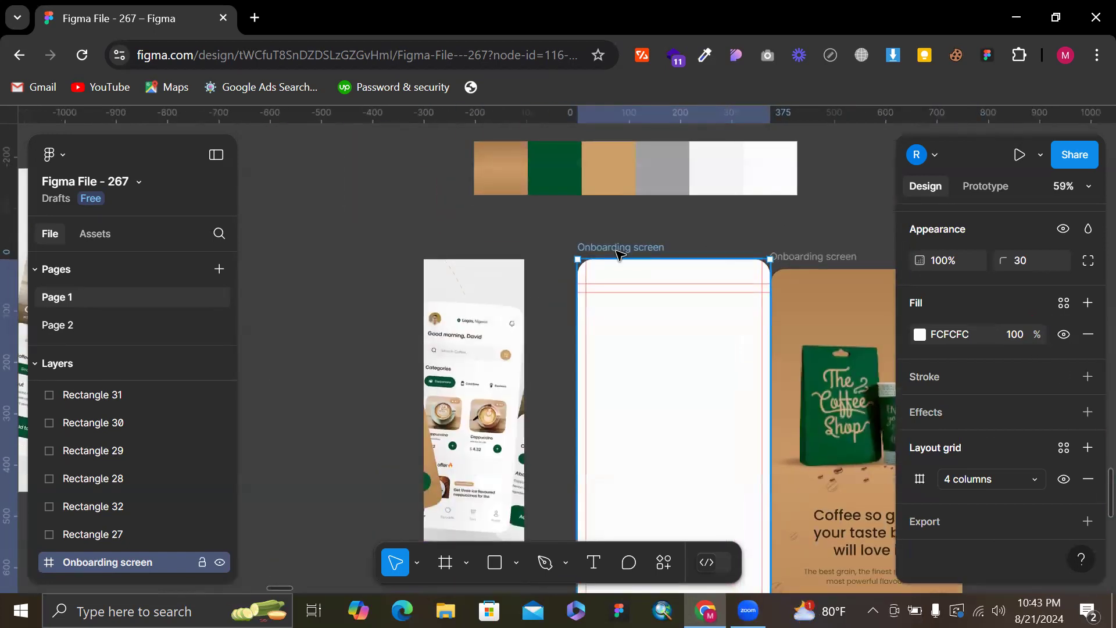
{"action": "left_click_drag", "start_coordinate": [618, 250], "coordinate": [596, 260]}
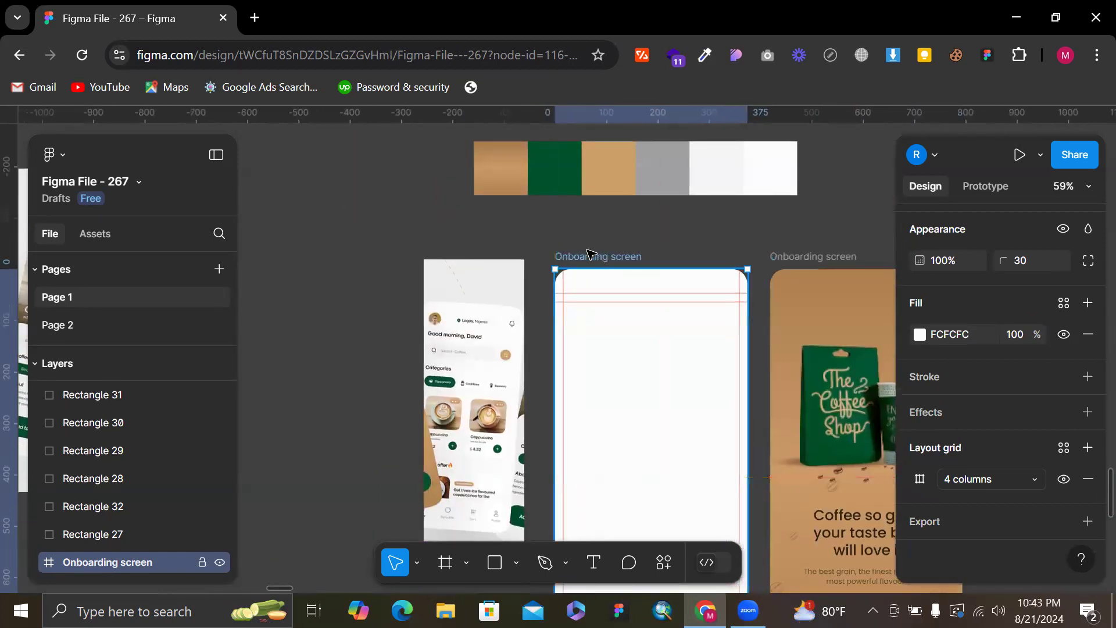
{"action": "left_click", "coordinate": [580, 239]}
Examine the reference home screen's header, search bar, categories and product cards against the blank frame
{"action": "scroll", "coordinate": [580, 239], "scroll_direction": "up", "scroll_amount": 3}
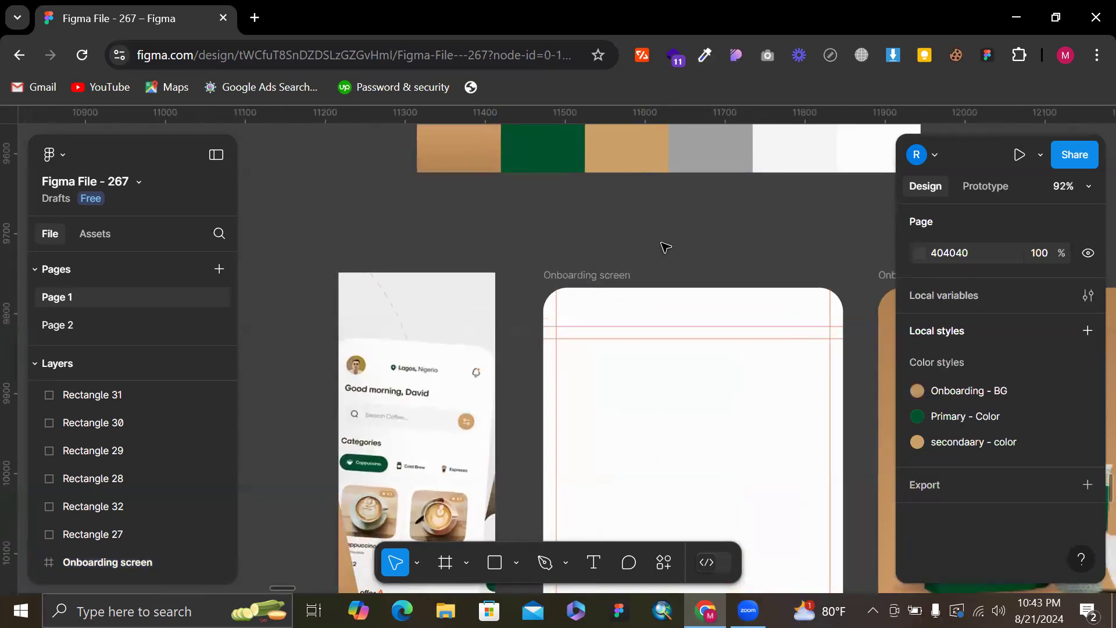
{"action": "scroll", "coordinate": [519, 299], "scroll_direction": "down", "scroll_amount": 3}
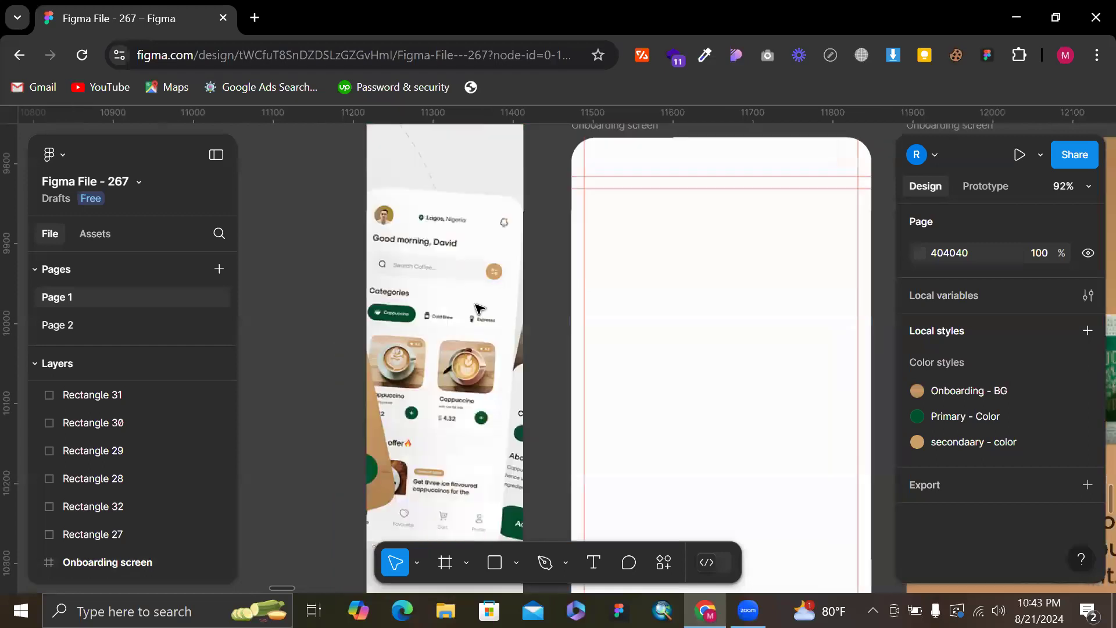
{"action": "scroll", "coordinate": [596, 232], "scroll_direction": "left", "scroll_amount": 1}
{"action": "scroll", "coordinate": [466, 224], "scroll_direction": "down", "scroll_amount": 1}
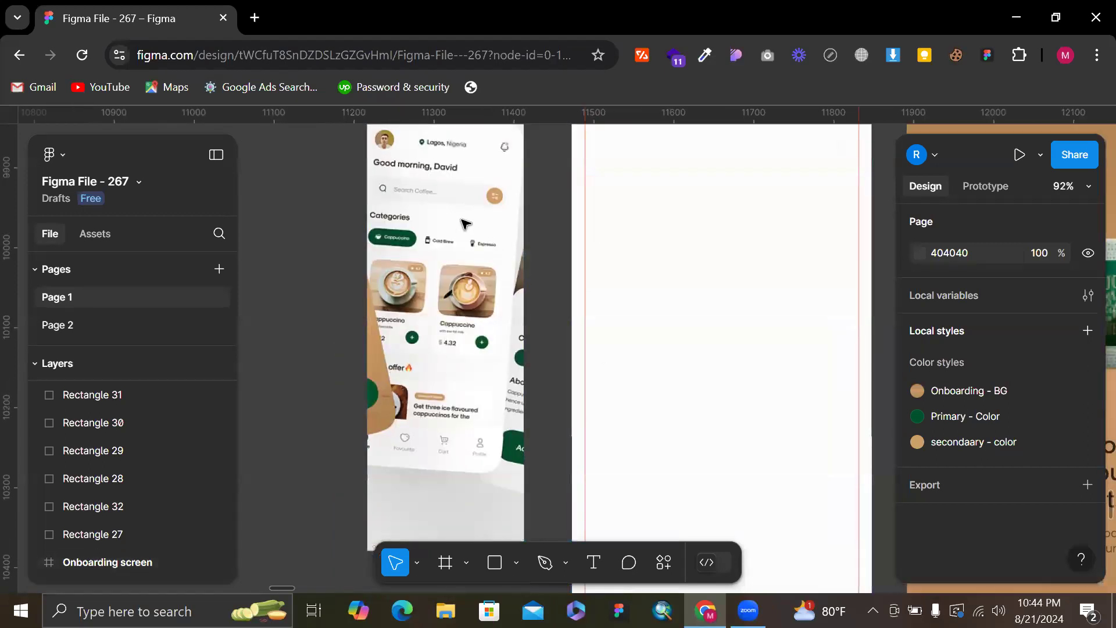
{"action": "scroll", "coordinate": [472, 210], "scroll_direction": "up", "scroll_amount": 2}
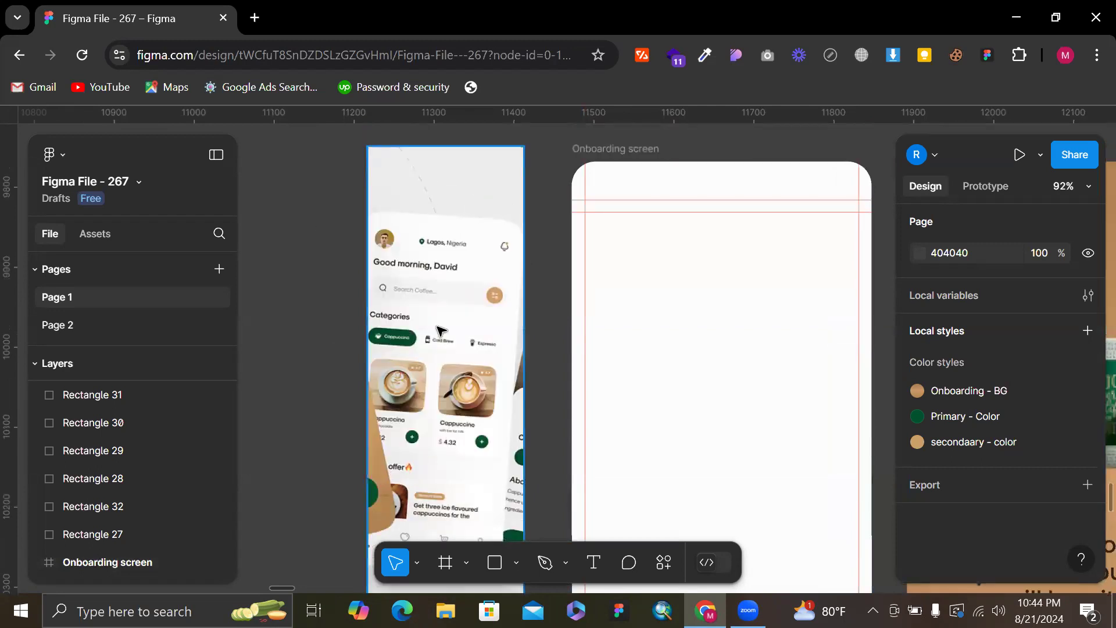
{"action": "scroll", "coordinate": [421, 195], "scroll_direction": "down", "scroll_amount": 3}
{"action": "left_click", "coordinate": [581, 277]}
{"action": "scroll", "coordinate": [576, 250], "scroll_direction": "up", "scroll_amount": 2}
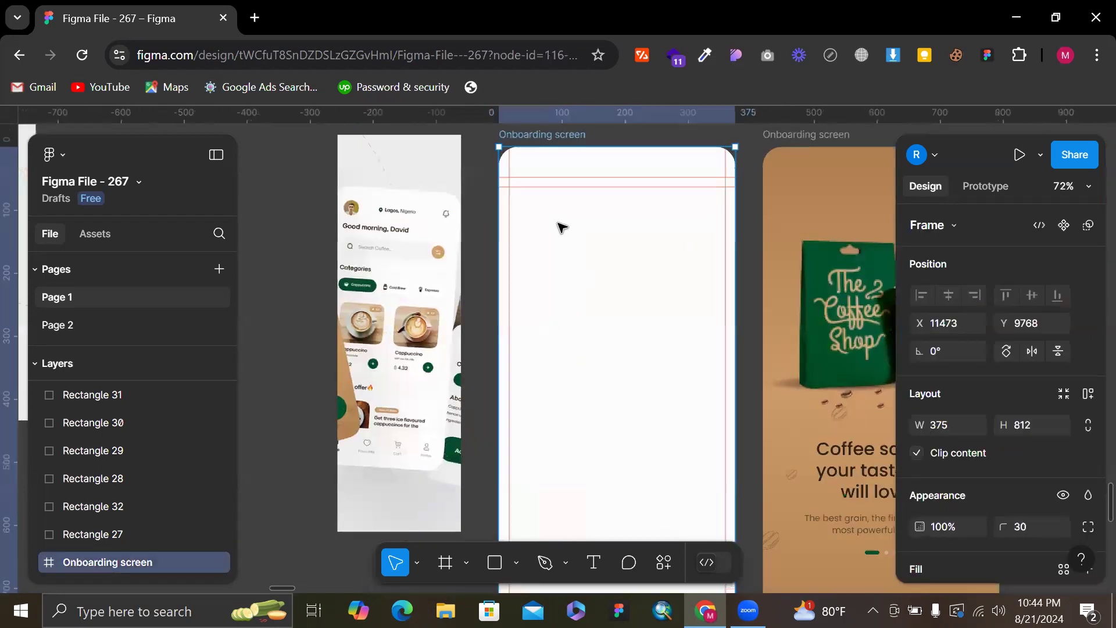
{"action": "left_click_drag", "start_coordinate": [556, 218], "coordinate": [619, 485]}
{"action": "key", "text": "ctrl+z"}
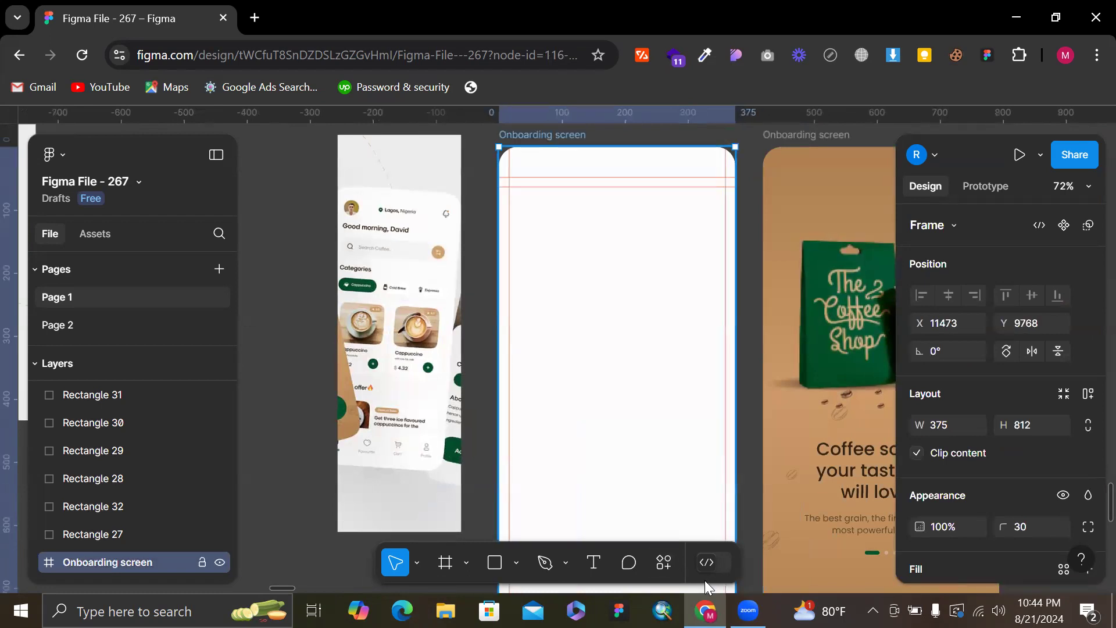
{"action": "left_click", "coordinate": [663, 562]}
{"action": "left_click", "coordinate": [503, 277]}
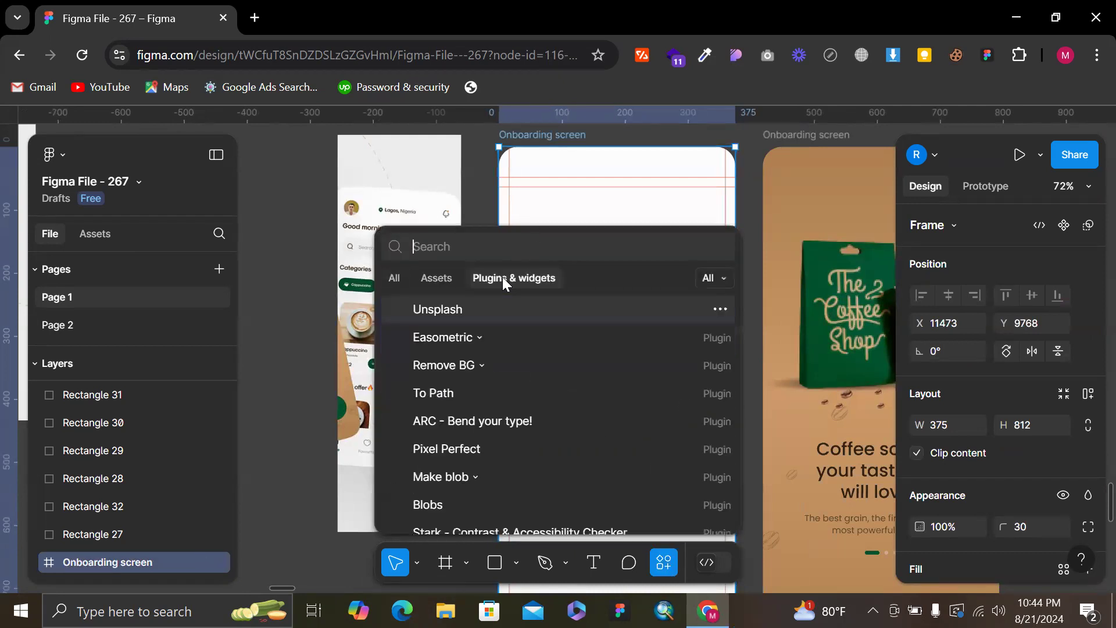
{"action": "type", "text": "iconify"}
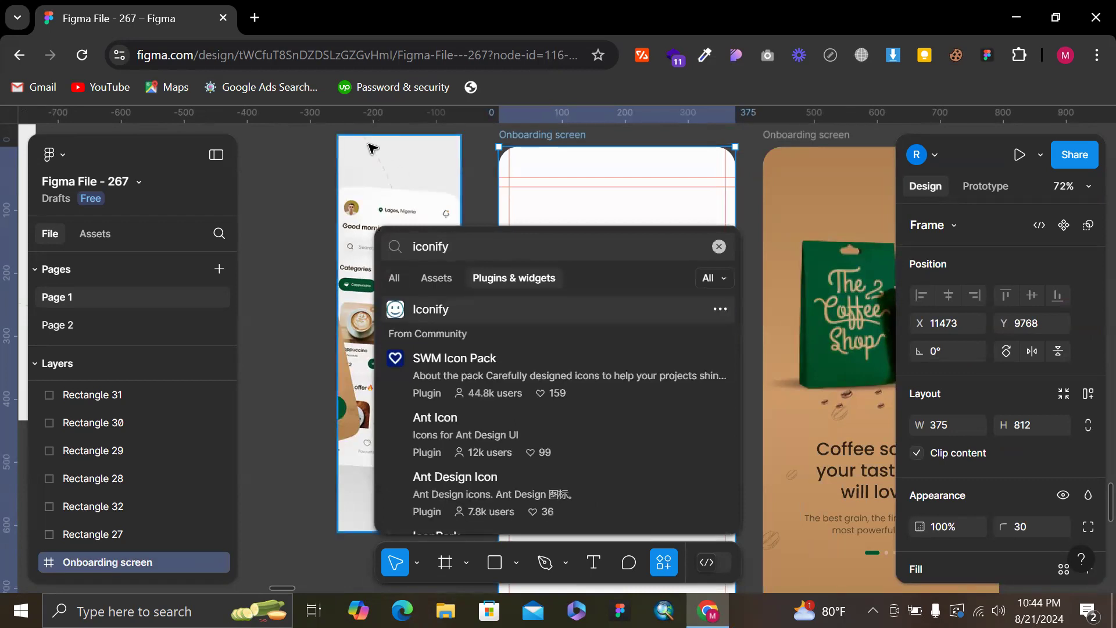
{"action": "scroll", "coordinate": [377, 175], "scroll_direction": "right", "scroll_amount": 2}
{"action": "left_click", "coordinate": [377, 175]}
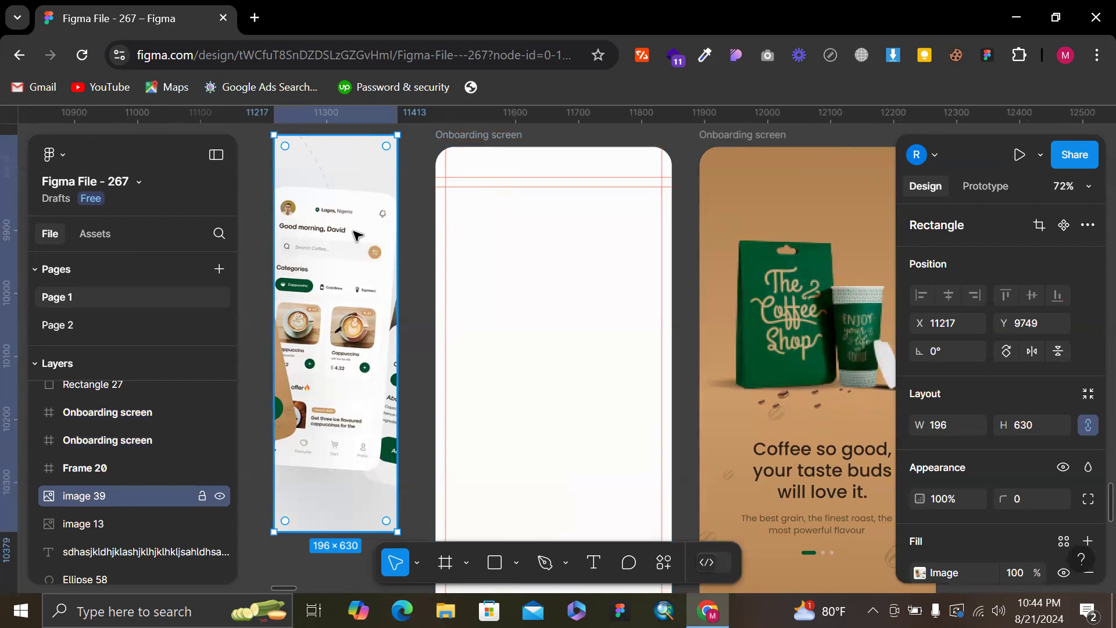
Find the Iconify plugin and run it
{"action": "scroll", "coordinate": [357, 234], "scroll_direction": "up", "scroll_amount": 5}
{"action": "scroll", "coordinate": [343, 285], "scroll_direction": "down", "scroll_amount": 3}
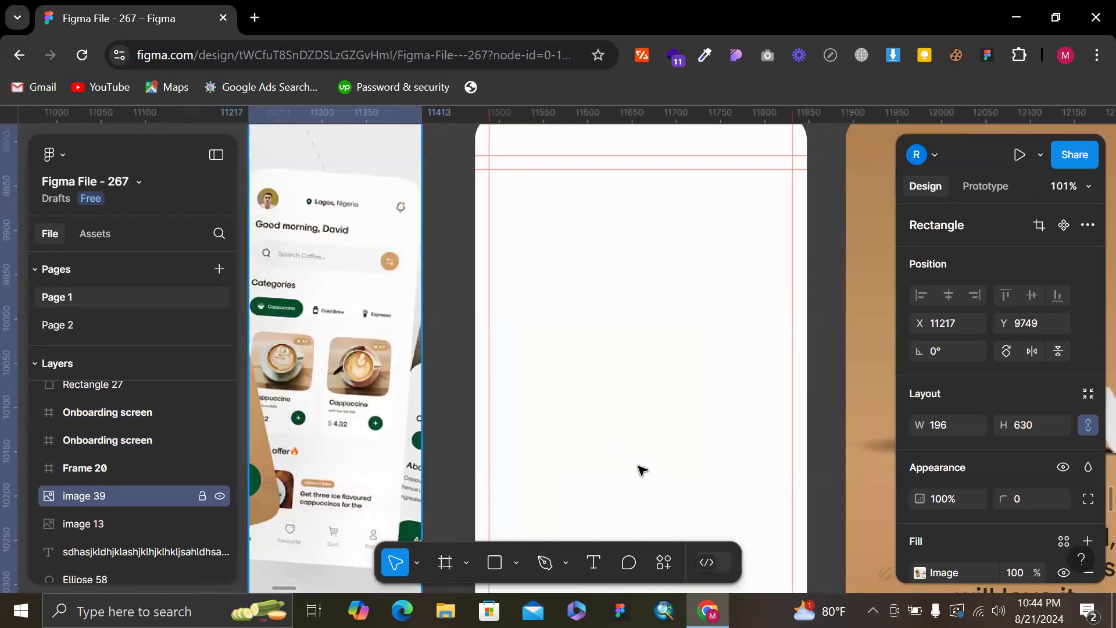
{"action": "left_click", "coordinate": [664, 562]}
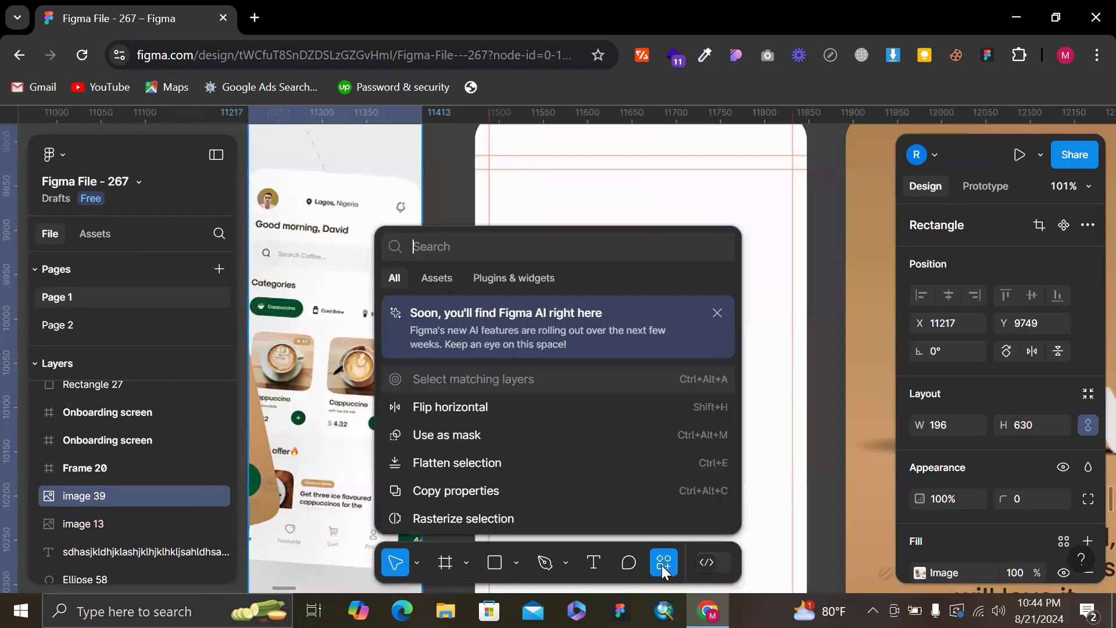
{"action": "left_click", "coordinate": [525, 280]}
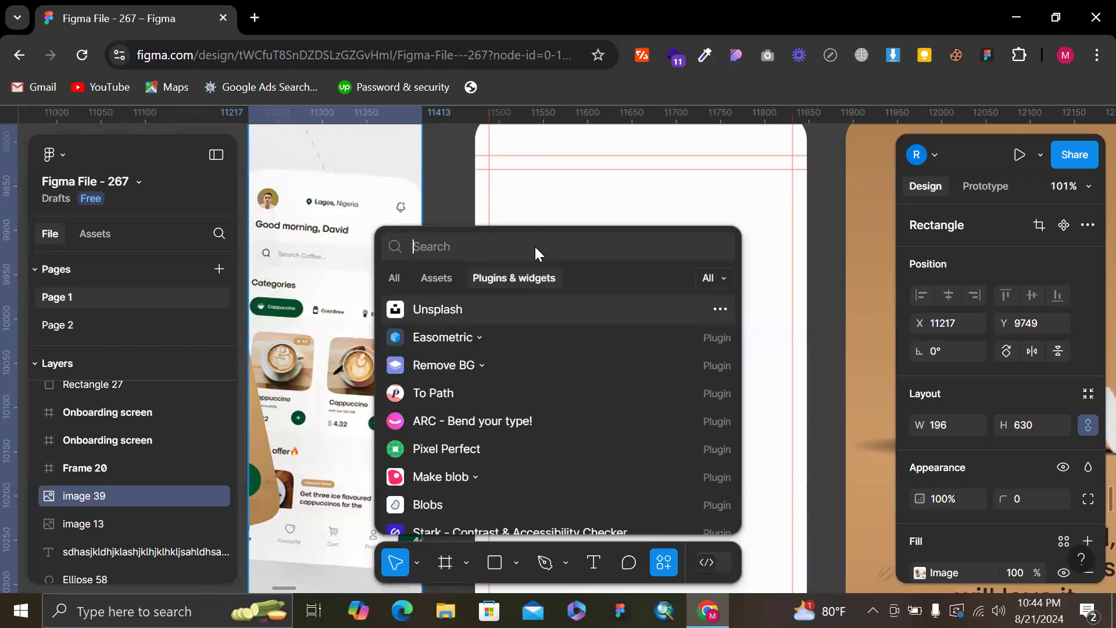
{"action": "type", "text": "iconify"}
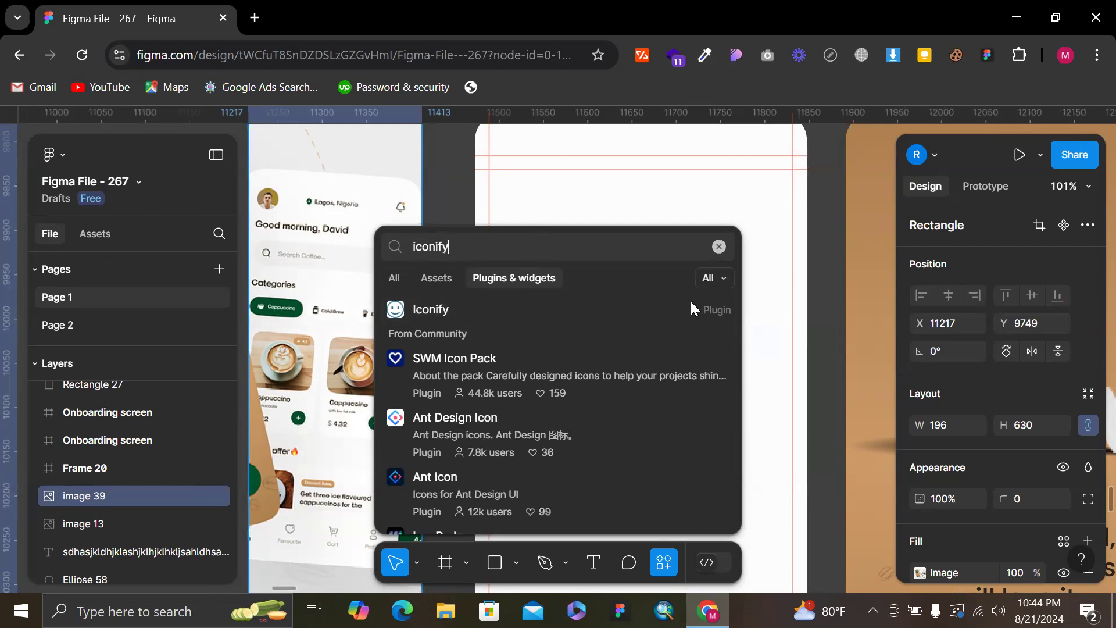
{"action": "left_click", "coordinate": [465, 305]}
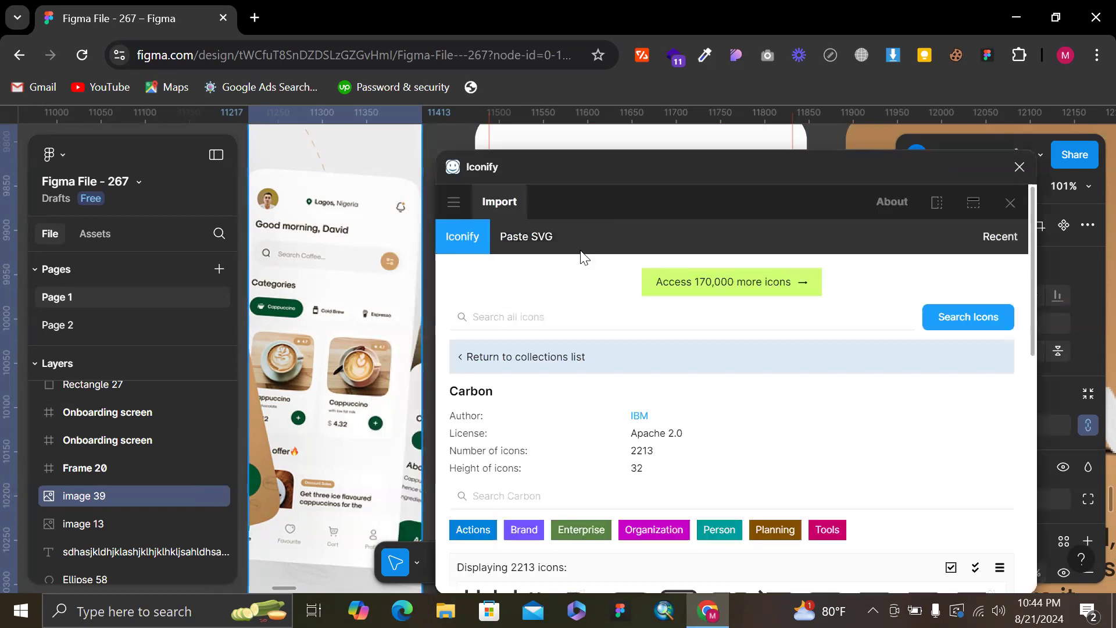
Search Iconify for "location" and compare the pin icons with the one in the reference screen's header
{"action": "left_click", "coordinate": [563, 320]}
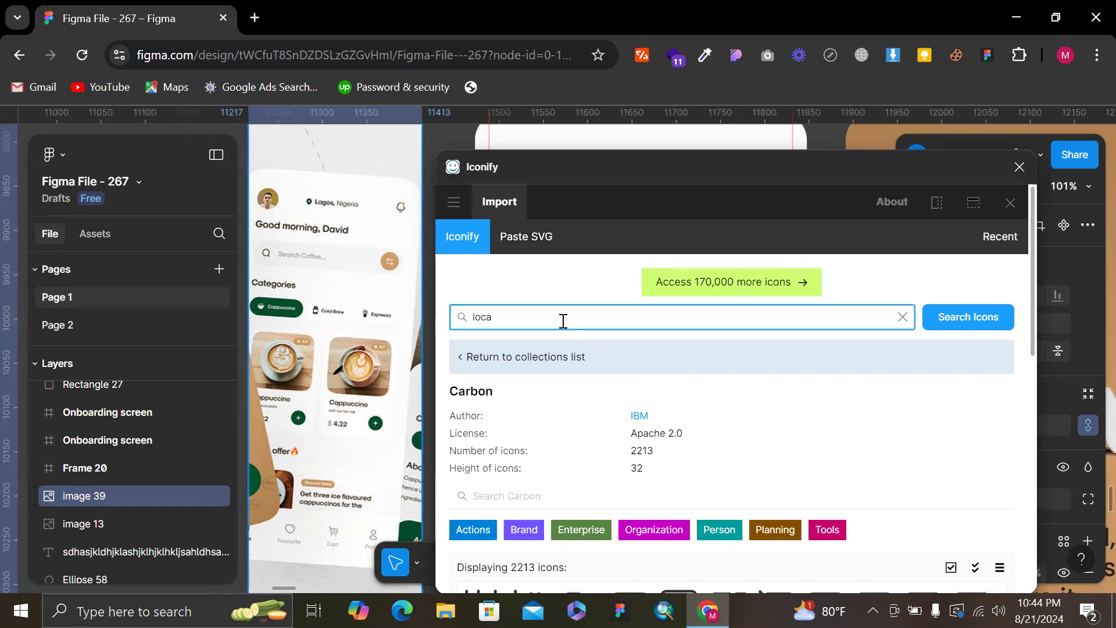
{"action": "type", "text": "location"}
{"action": "key", "text": "Return"}
{"action": "scroll", "coordinate": [559, 339], "scroll_direction": "down", "scroll_amount": 10}
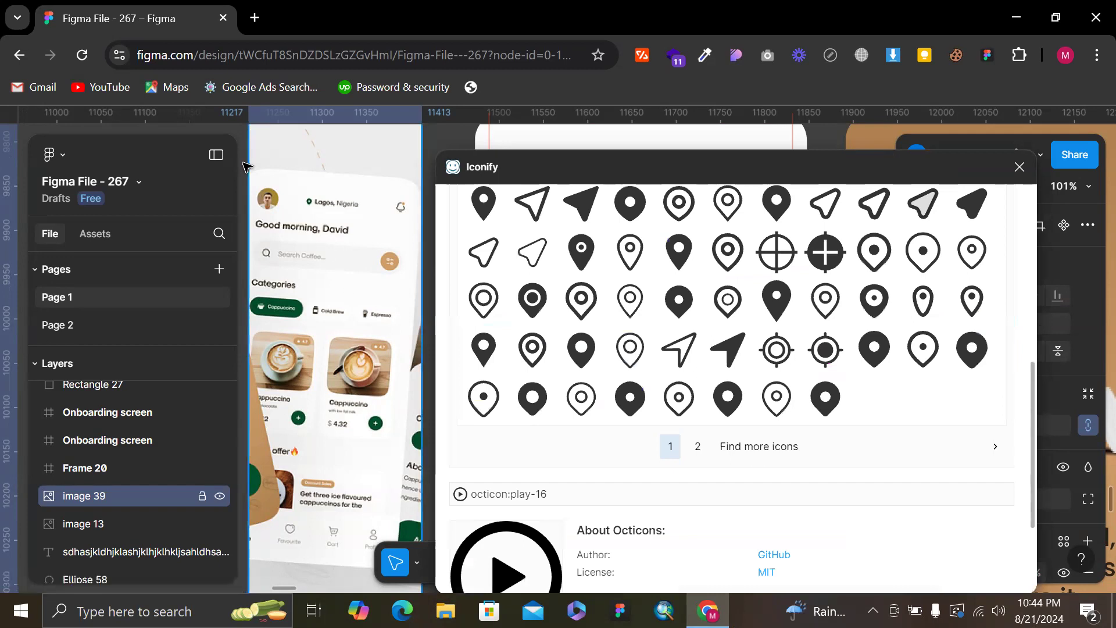
{"action": "right_click", "coordinate": [249, 166]}
{"action": "left_click", "coordinate": [351, 187]}
{"action": "scroll", "coordinate": [320, 203], "scroll_direction": "up", "scroll_amount": 5}
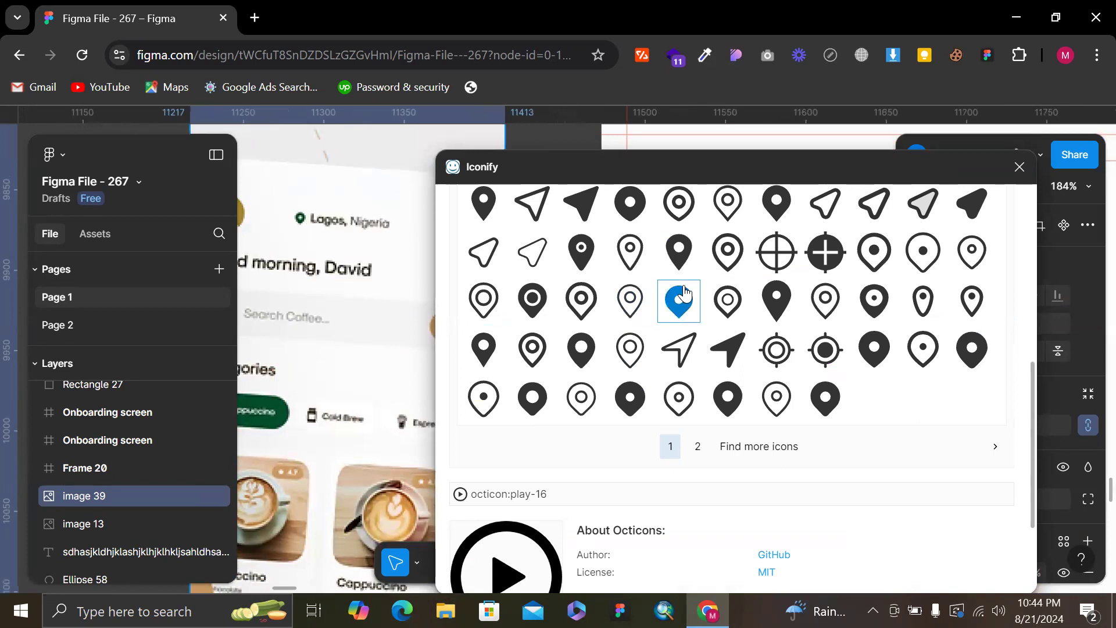
{"action": "scroll", "coordinate": [678, 294], "scroll_direction": "up", "scroll_amount": 1}
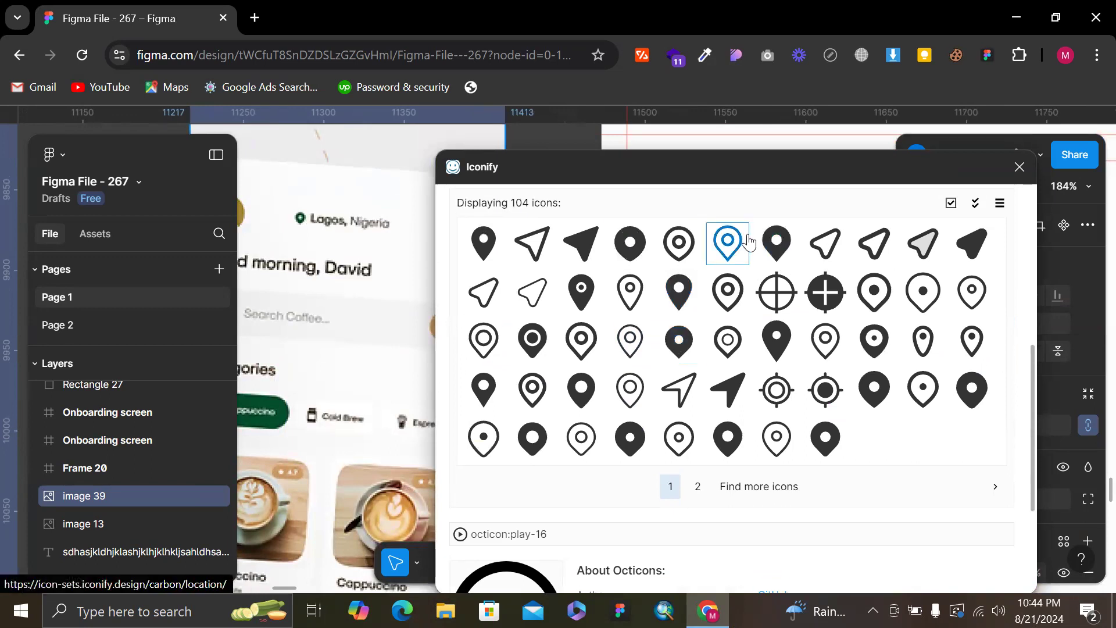
Place the filled location pin icon carbon:location-filled near the top of the blank frame, keeping the plugin window clear of it
{"action": "left_click_drag", "start_coordinate": [775, 160], "coordinate": [773, 273]}
{"action": "left_click_drag", "start_coordinate": [773, 356], "coordinate": [767, 207]}
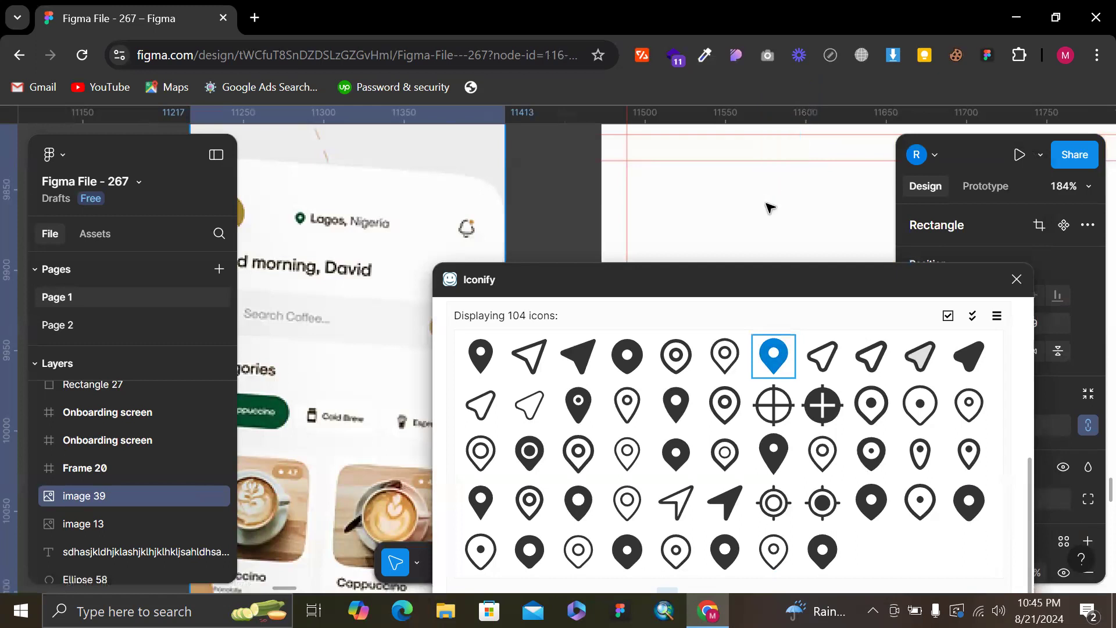
{"action": "scroll", "coordinate": [766, 221], "scroll_direction": "down", "scroll_amount": 5}
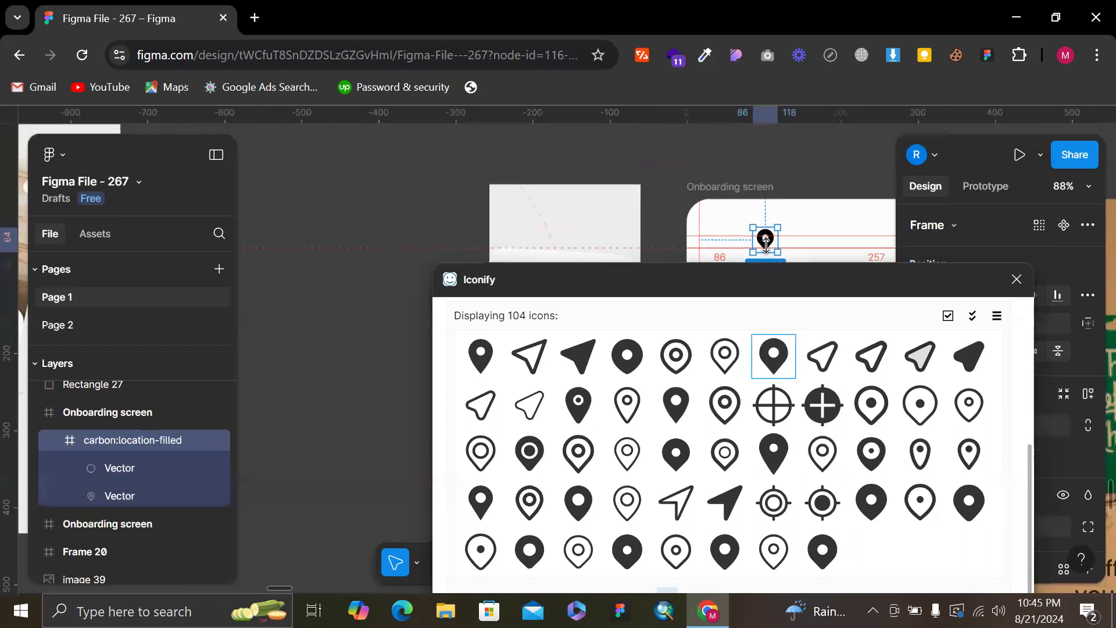
Move the 32 × 32 location icon out of the blank frame to just above its upper-left corner
{"action": "scroll", "coordinate": [766, 239], "scroll_direction": "up", "scroll_amount": 5}
{"action": "left_click_drag", "start_coordinate": [768, 240], "coordinate": [653, 241]}
{"action": "scroll", "coordinate": [654, 241], "scroll_direction": "down", "scroll_amount": 2}
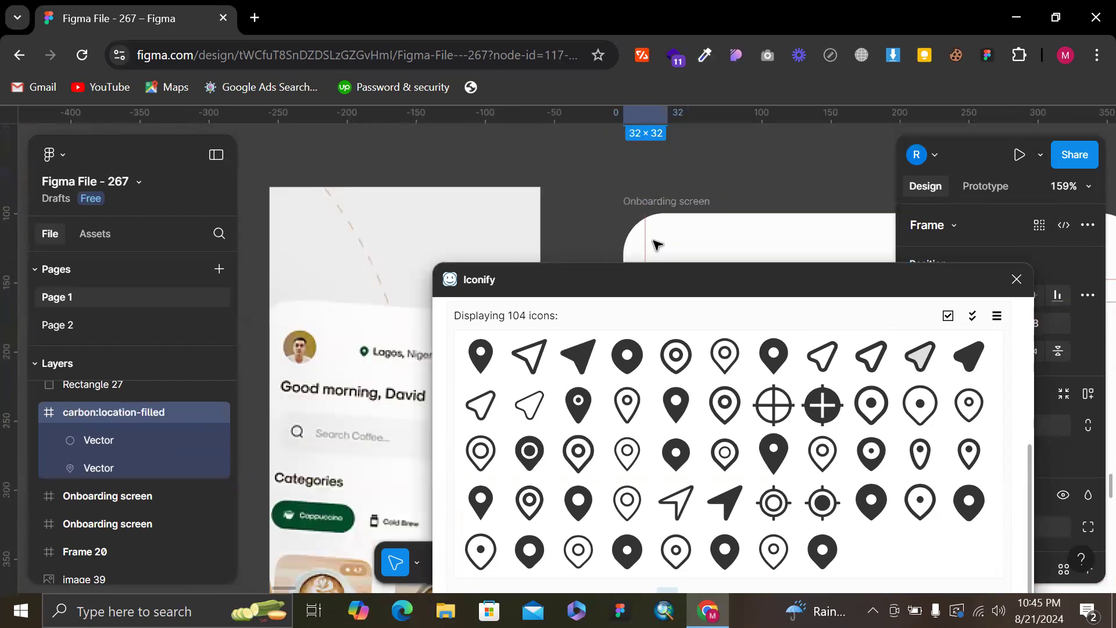
{"action": "left_click", "coordinate": [735, 155]}
{"action": "scroll", "coordinate": [736, 157], "scroll_direction": "down", "scroll_amount": 4}
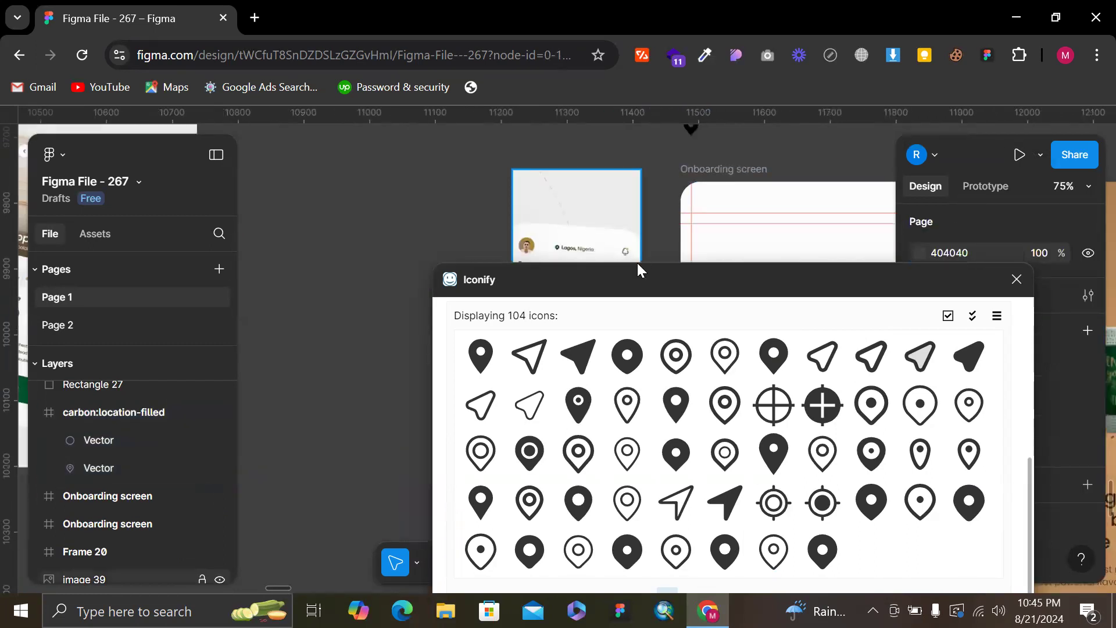
Search Iconify for "notification" and look through the first page of icons
{"action": "scroll", "coordinate": [625, 233], "scroll_direction": "up", "scroll_amount": 5}
{"action": "scroll", "coordinate": [681, 407], "scroll_direction": "up", "scroll_amount": 5}
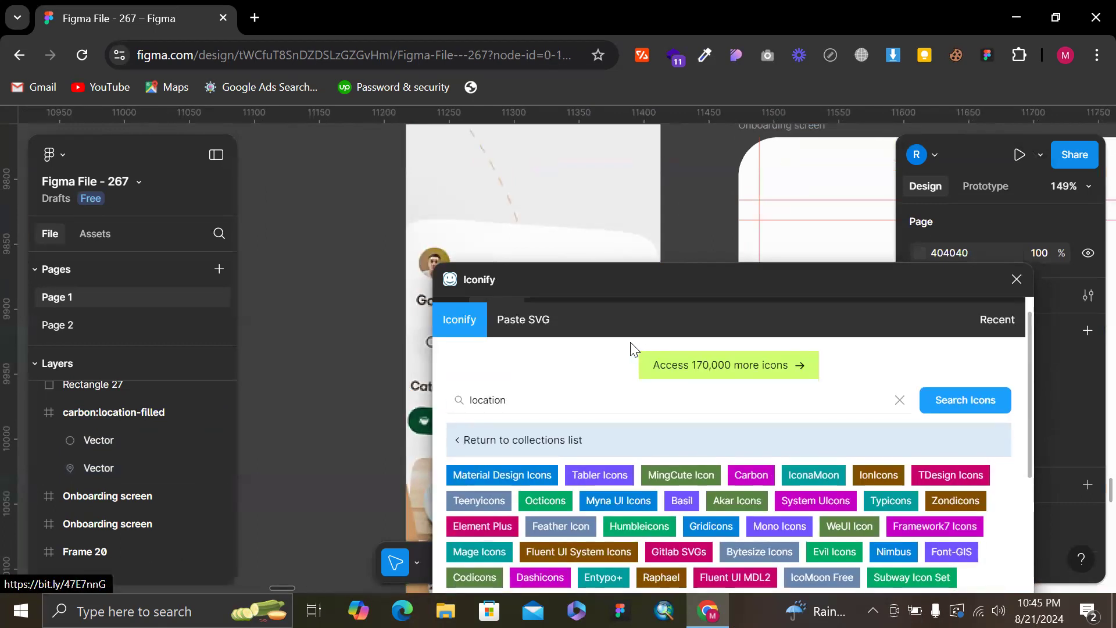
{"action": "double_click", "coordinate": [594, 394]}
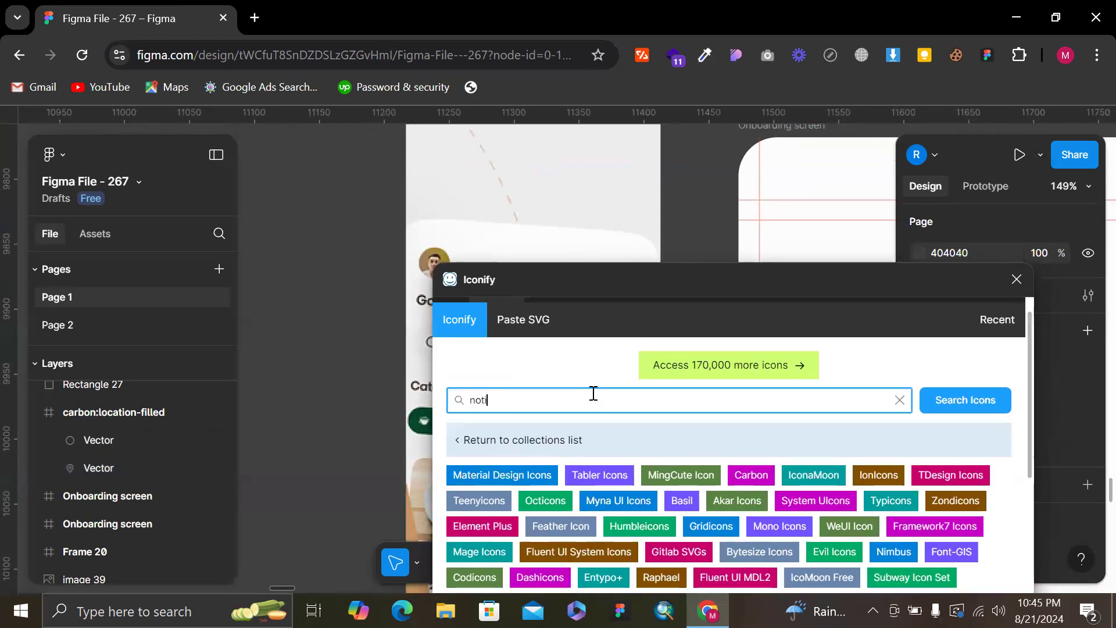
{"action": "key", "text": "Return"}
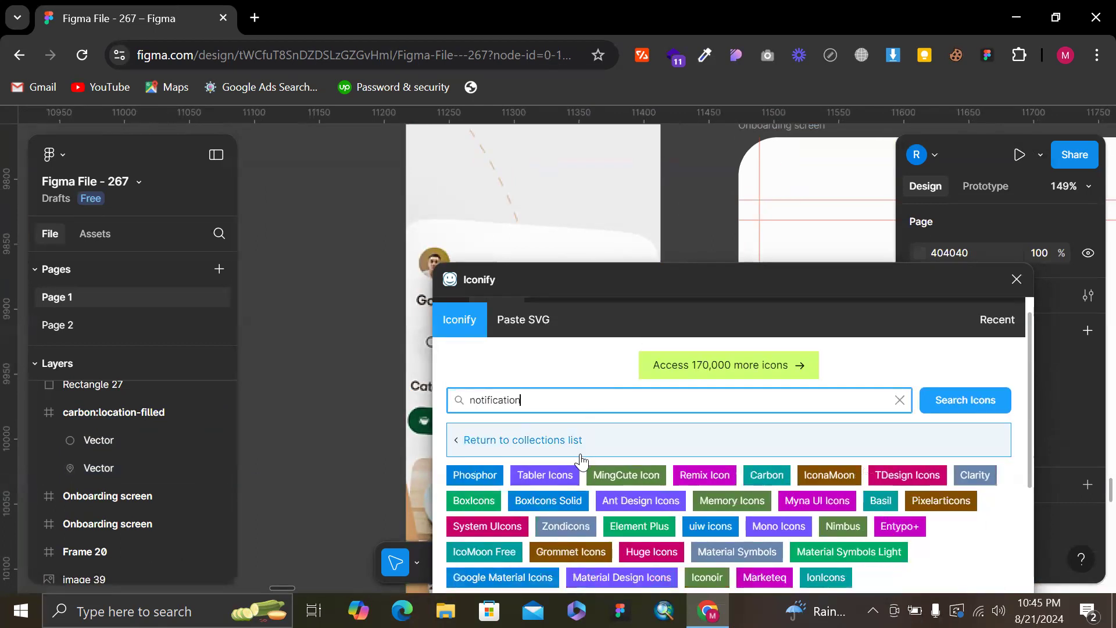
{"action": "scroll", "coordinate": [582, 465], "scroll_direction": "down", "scroll_amount": 3}
{"action": "scroll", "coordinate": [672, 401], "scroll_direction": "down", "scroll_amount": 2}
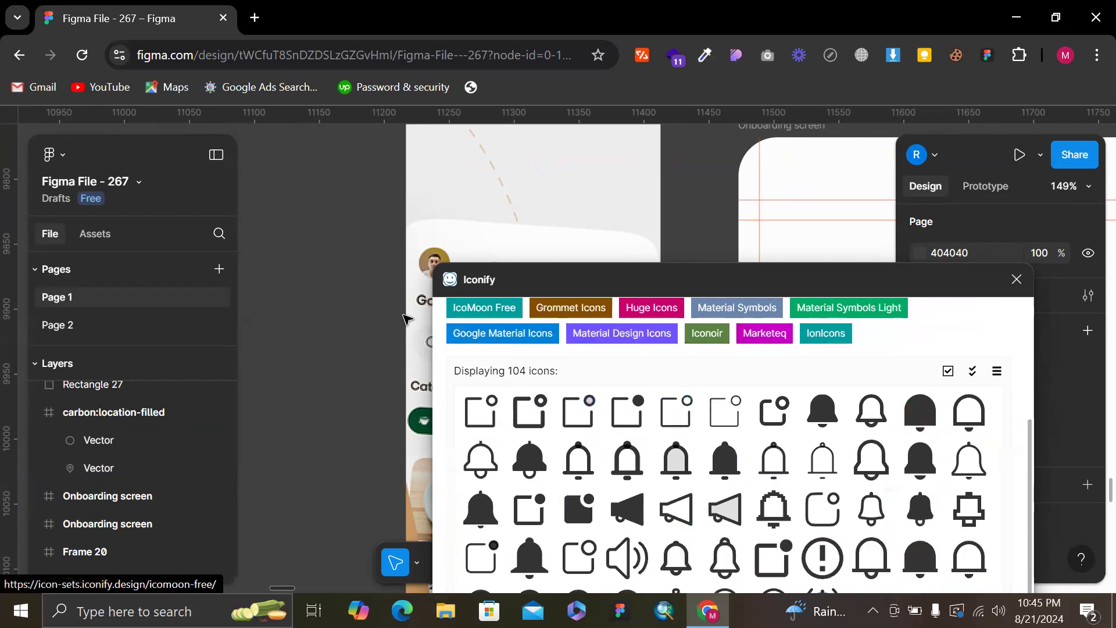
{"action": "scroll", "coordinate": [529, 415], "scroll_direction": "down", "scroll_amount": 2}
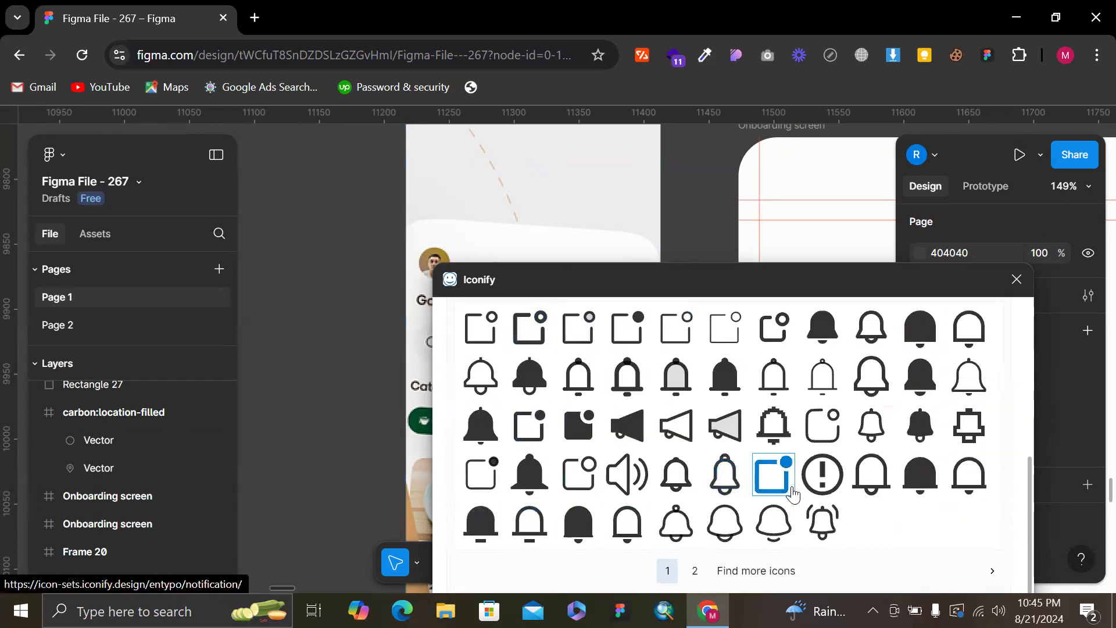
Compare the bell icons on the second results page with the notification bell in the reference screen's header
{"action": "left_click", "coordinate": [693, 572]}
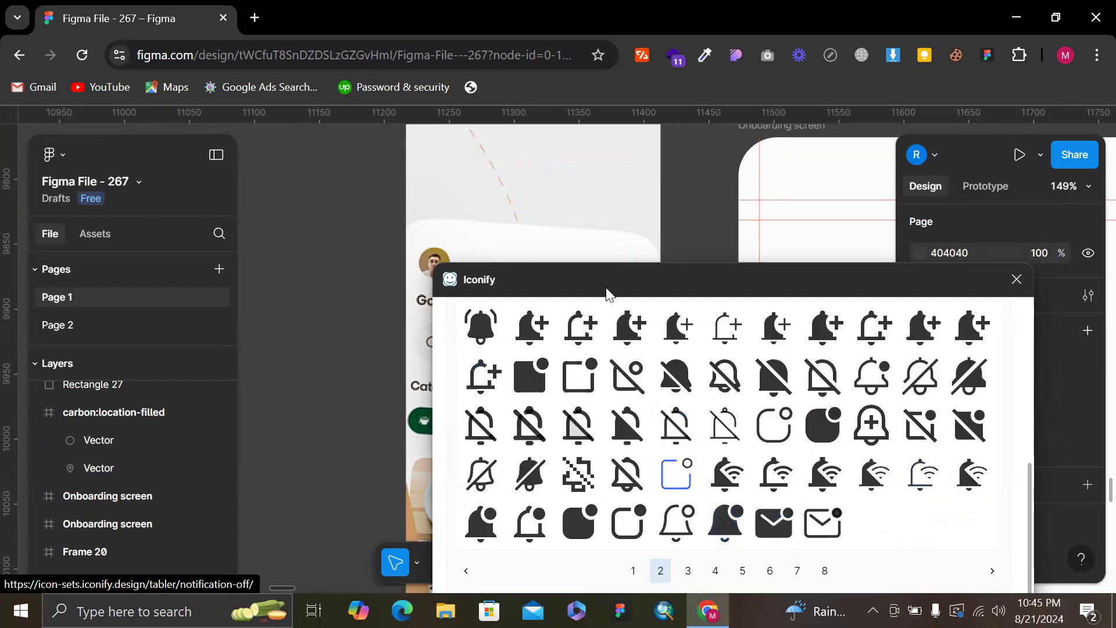
{"action": "scroll", "coordinate": [608, 232], "scroll_direction": "down", "scroll_amount": 2}
{"action": "scroll", "coordinate": [615, 229], "scroll_direction": "up", "scroll_amount": 3}
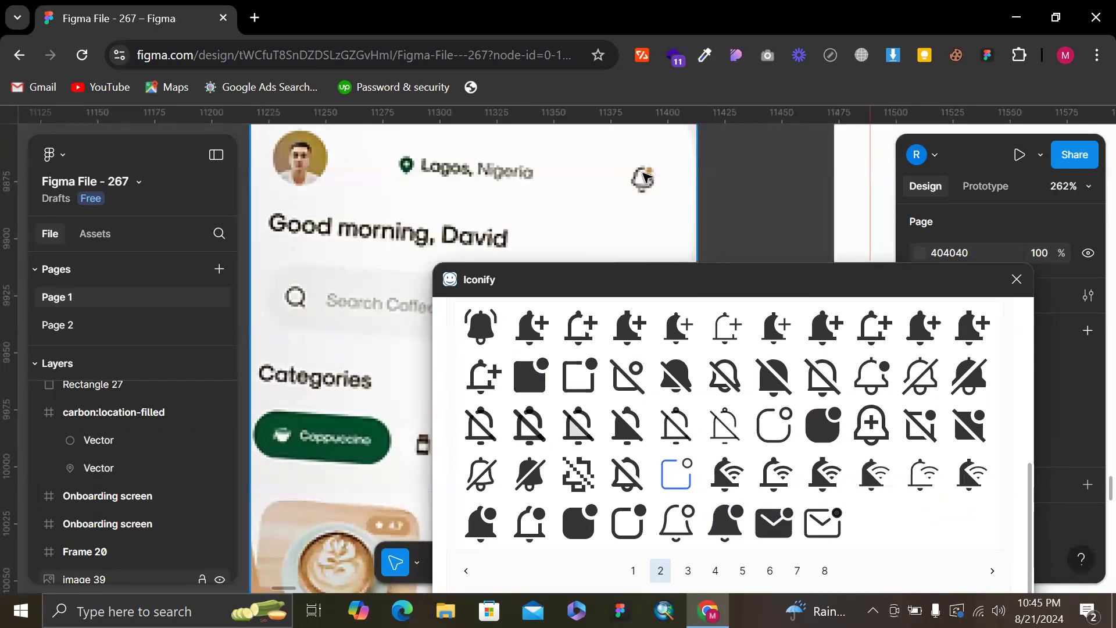
{"action": "scroll", "coordinate": [641, 145], "scroll_direction": "up", "scroll_amount": 5}
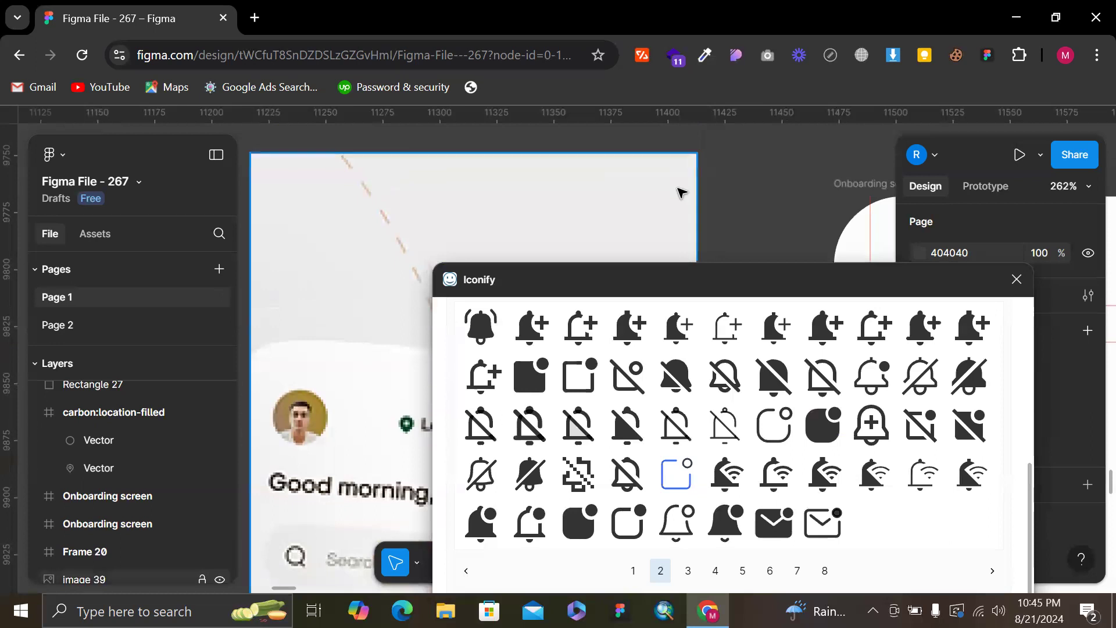
{"action": "scroll", "coordinate": [675, 175], "scroll_direction": "down", "scroll_amount": 3}
{"action": "scroll", "coordinate": [670, 158], "scroll_direction": "down", "scroll_amount": 2}
{"action": "scroll", "coordinate": [736, 493], "scroll_direction": "down", "scroll_amount": 1}
{"action": "scroll", "coordinate": [736, 491], "scroll_direction": "up", "scroll_amount": 1}
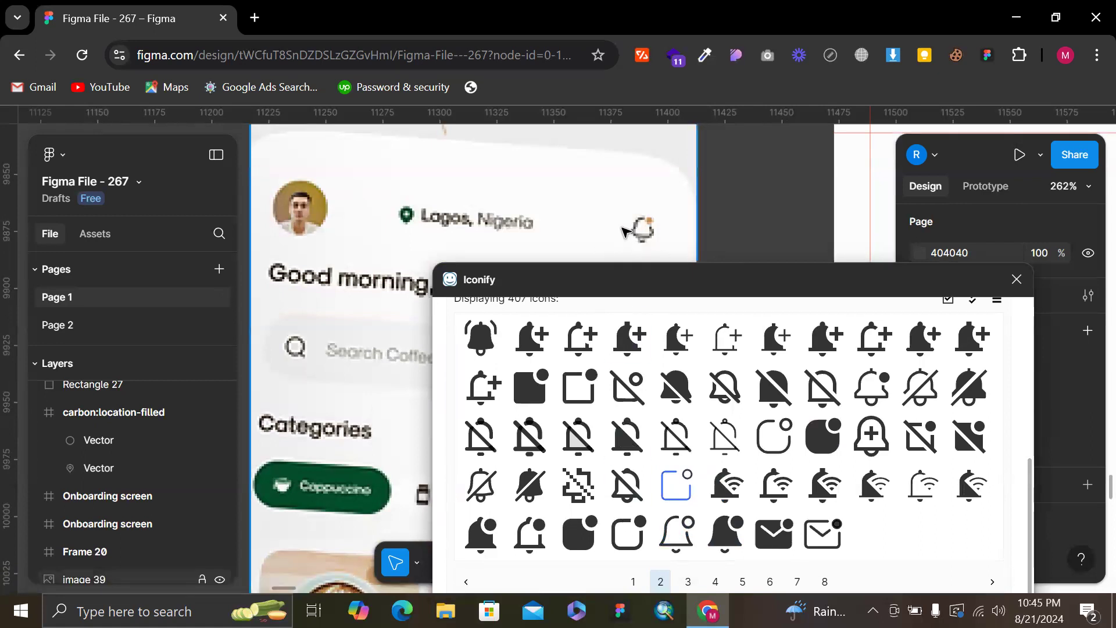
{"action": "scroll", "coordinate": [678, 349], "scroll_direction": "up", "scroll_amount": 1}
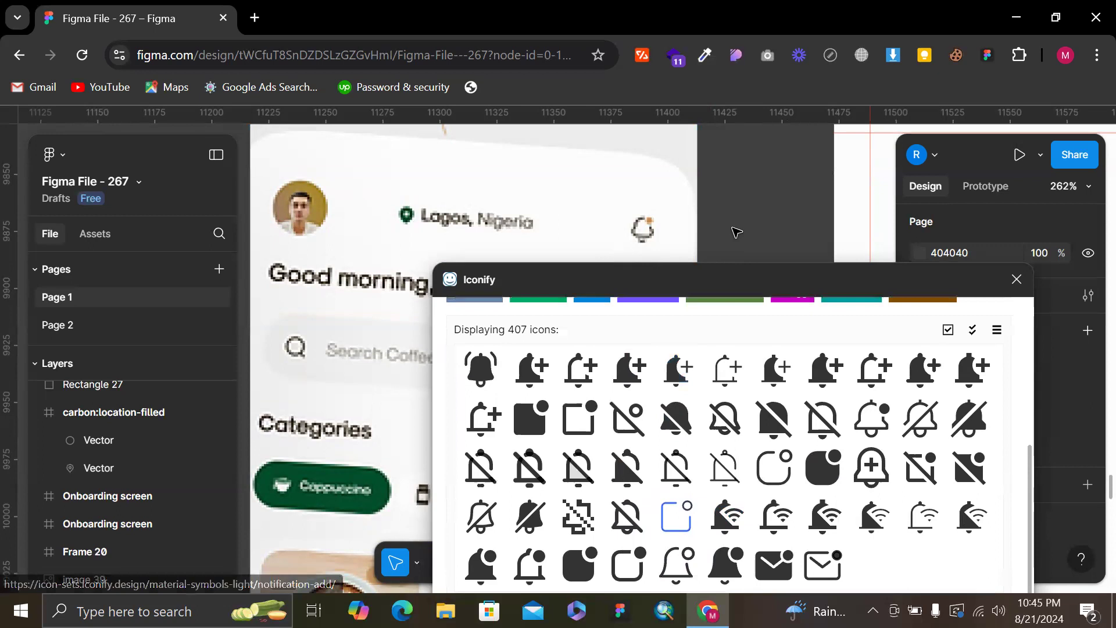
Place the outlined bell icon iconoir:bell-notification on the empty canvas just left of the location pin icon
{"action": "scroll", "coordinate": [735, 232], "scroll_direction": "down", "scroll_amount": 3, "text": "ctrl"}
{"action": "scroll", "coordinate": [736, 233], "scroll_direction": "up", "scroll_amount": 1}
{"action": "scroll", "coordinate": [733, 236], "scroll_direction": "right", "scroll_amount": 1}
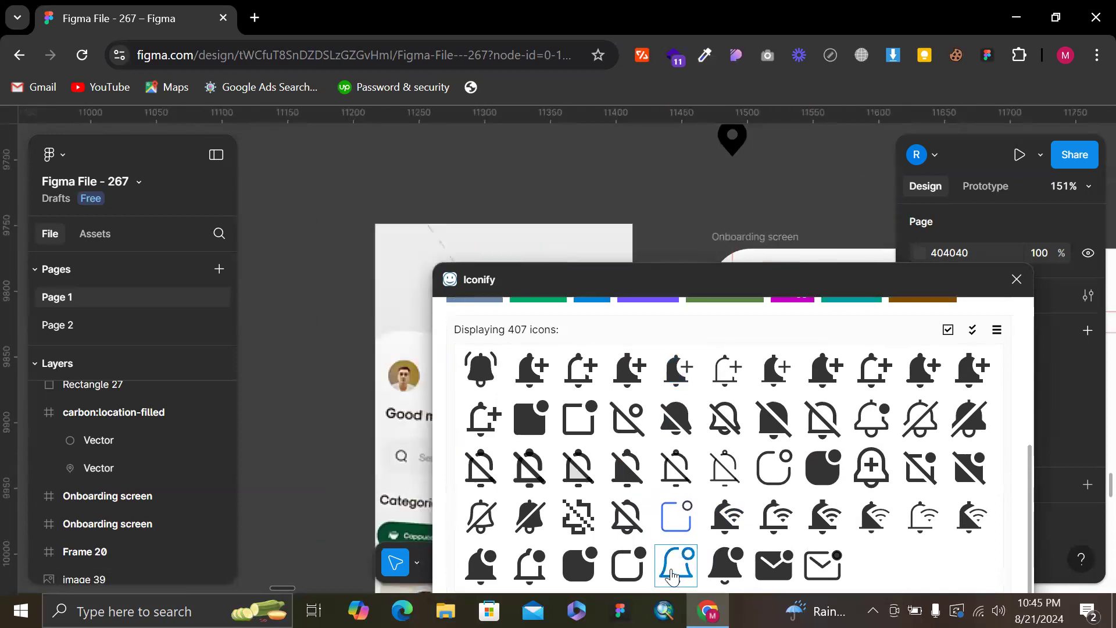
{"action": "left_click_drag", "start_coordinate": [672, 573], "coordinate": [668, 155]}
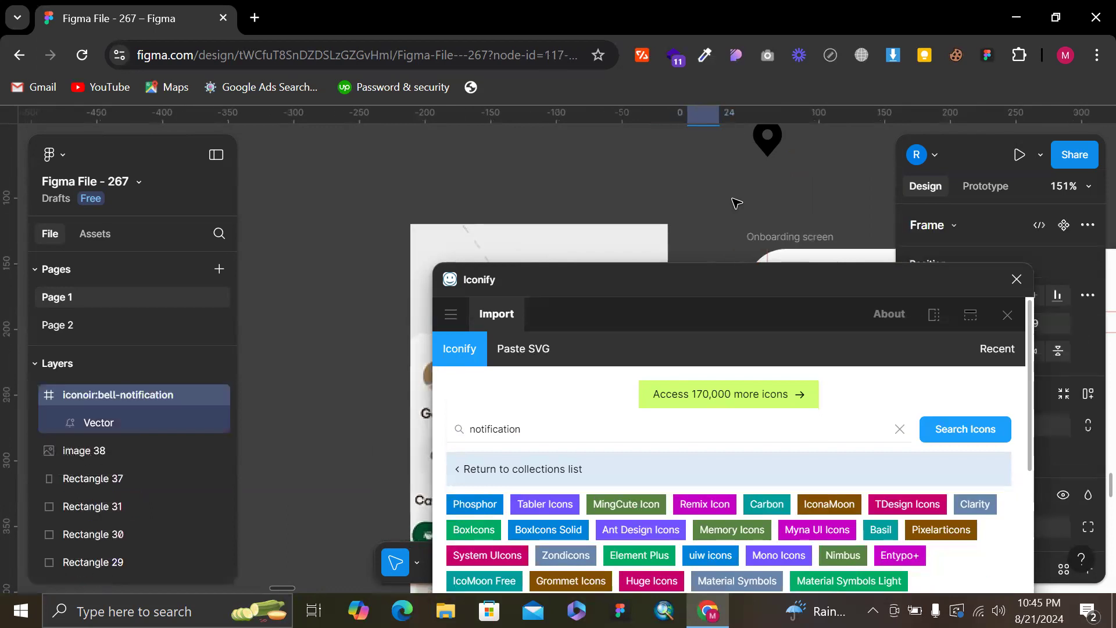
{"action": "scroll", "coordinate": [738, 203], "scroll_direction": "down", "scroll_amount": 2}
{"action": "left_click_drag", "start_coordinate": [713, 176], "coordinate": [720, 218]}
{"action": "scroll", "coordinate": [720, 218], "scroll_direction": "down", "scroll_amount": 3}
{"action": "left_click", "coordinate": [693, 168]}
{"action": "scroll", "coordinate": [693, 168], "scroll_direction": "down", "scroll_amount": 2}
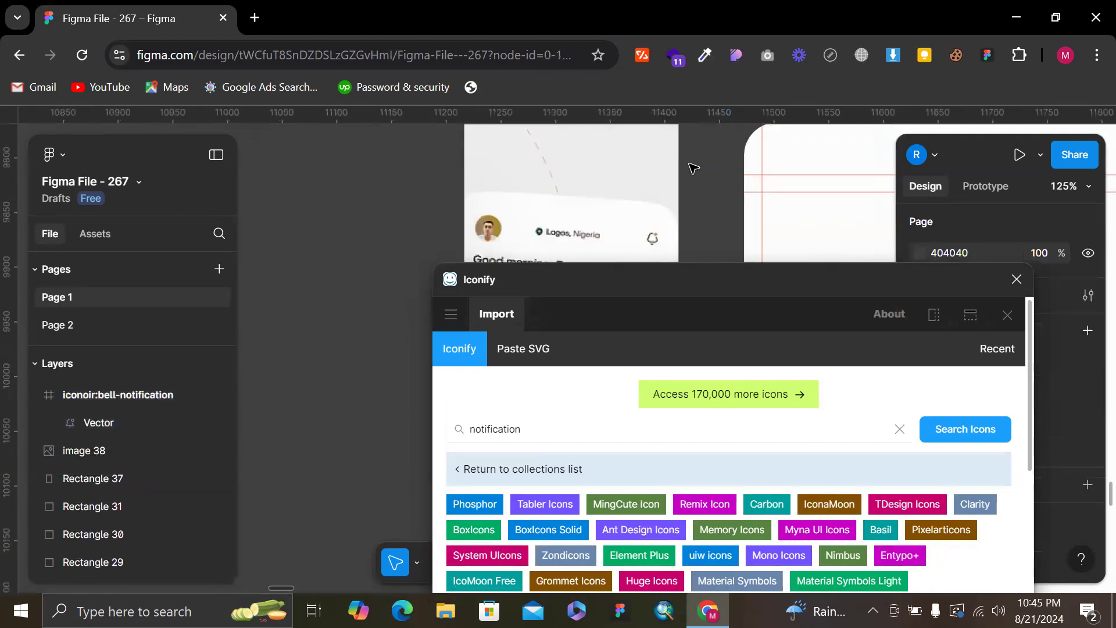
Check the reference screen's header and search bar, and search Iconify for "filter"
{"action": "scroll", "coordinate": [697, 166], "scroll_direction": "up", "scroll_amount": 5}
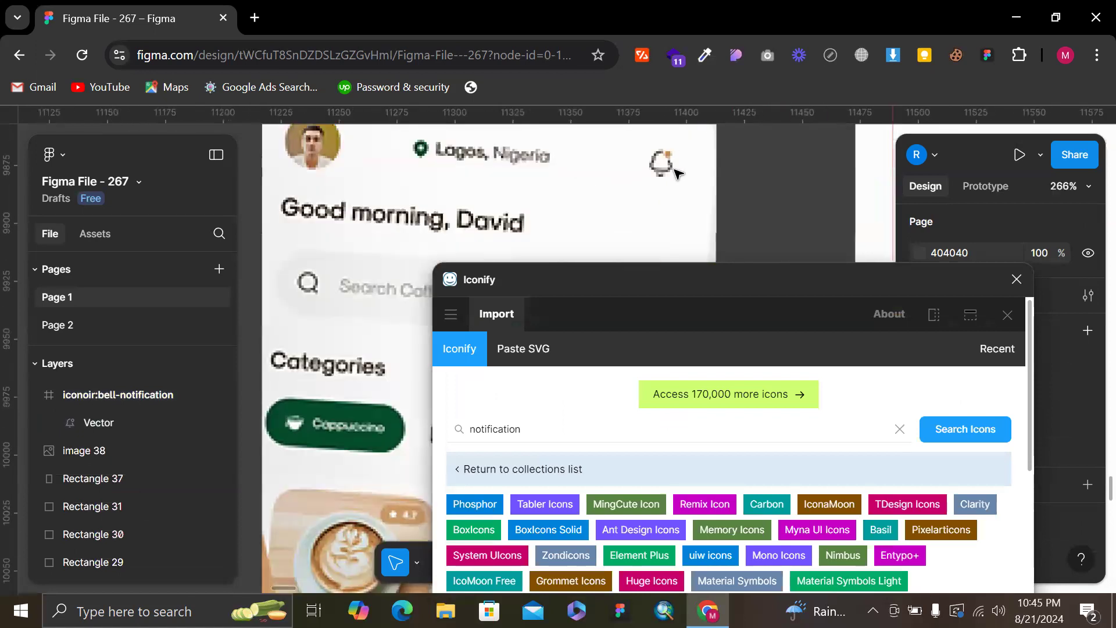
{"action": "scroll", "coordinate": [669, 163], "scroll_direction": "down", "scroll_amount": 3}
{"action": "scroll", "coordinate": [736, 175], "scroll_direction": "up", "scroll_amount": 2}
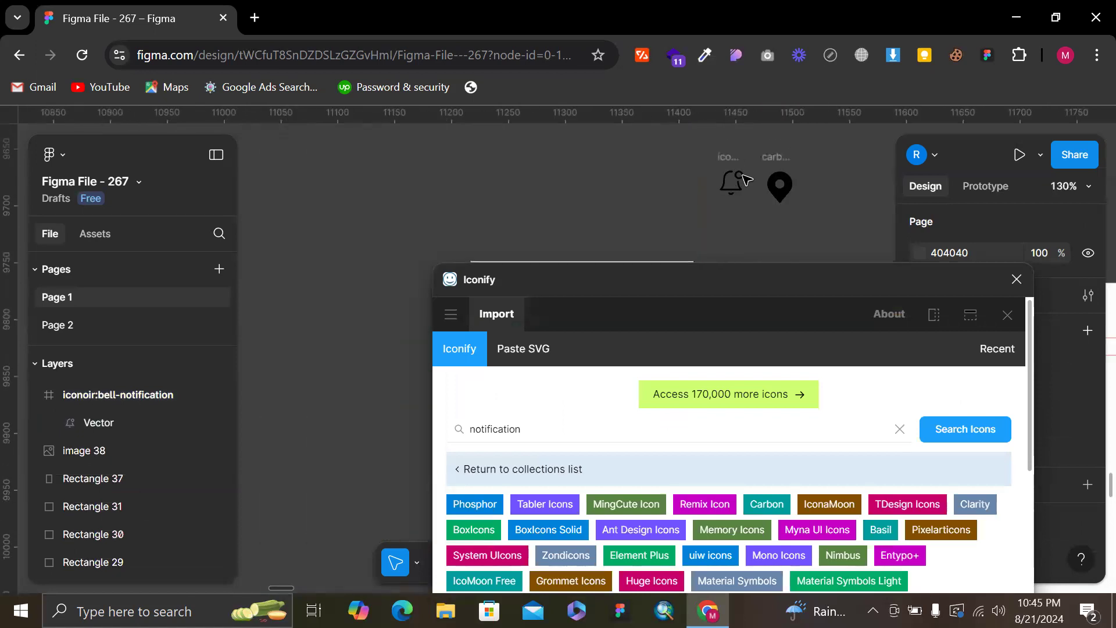
{"action": "scroll", "coordinate": [747, 232], "scroll_direction": "down", "scroll_amount": 3}
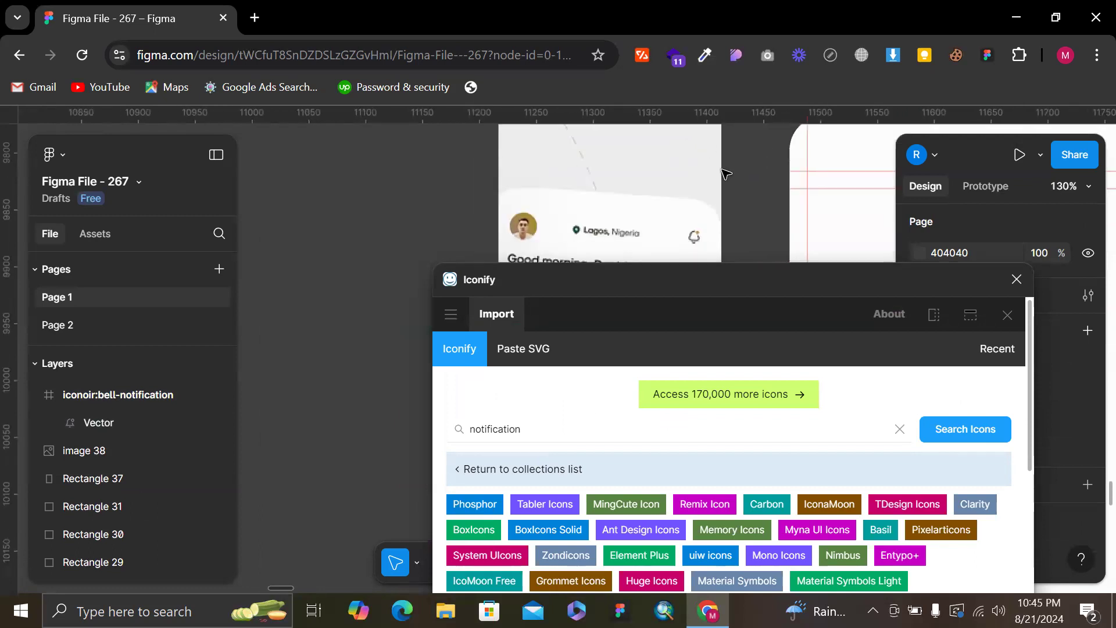
{"action": "scroll", "coordinate": [763, 156], "scroll_direction": "down", "scroll_amount": 4}
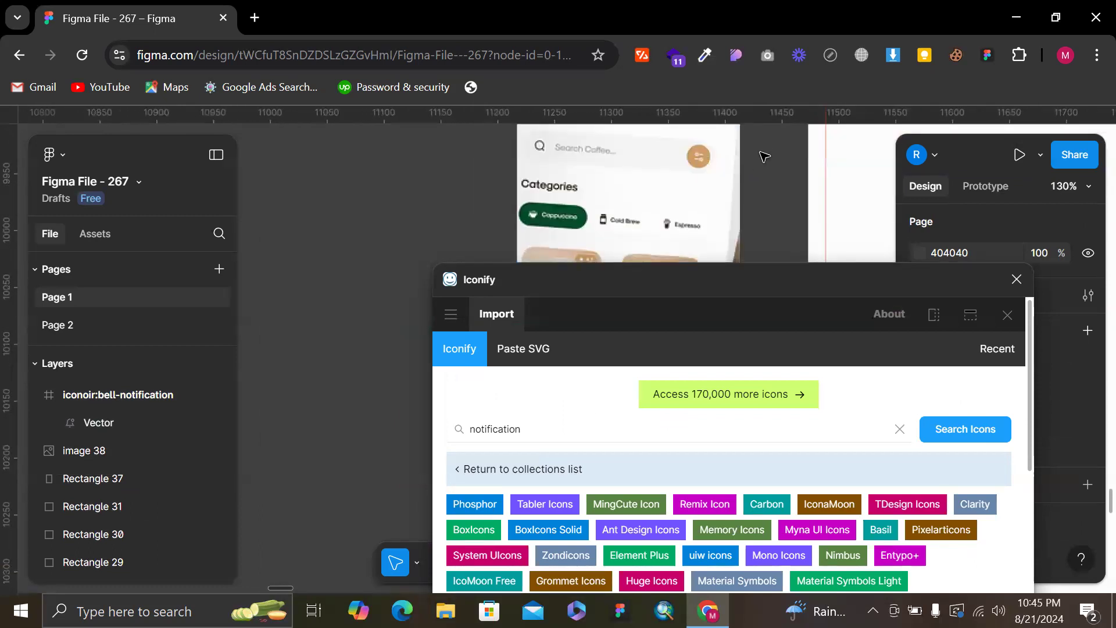
{"action": "scroll", "coordinate": [676, 202], "scroll_direction": "up", "scroll_amount": 2}
{"action": "left_click", "coordinate": [538, 436]}
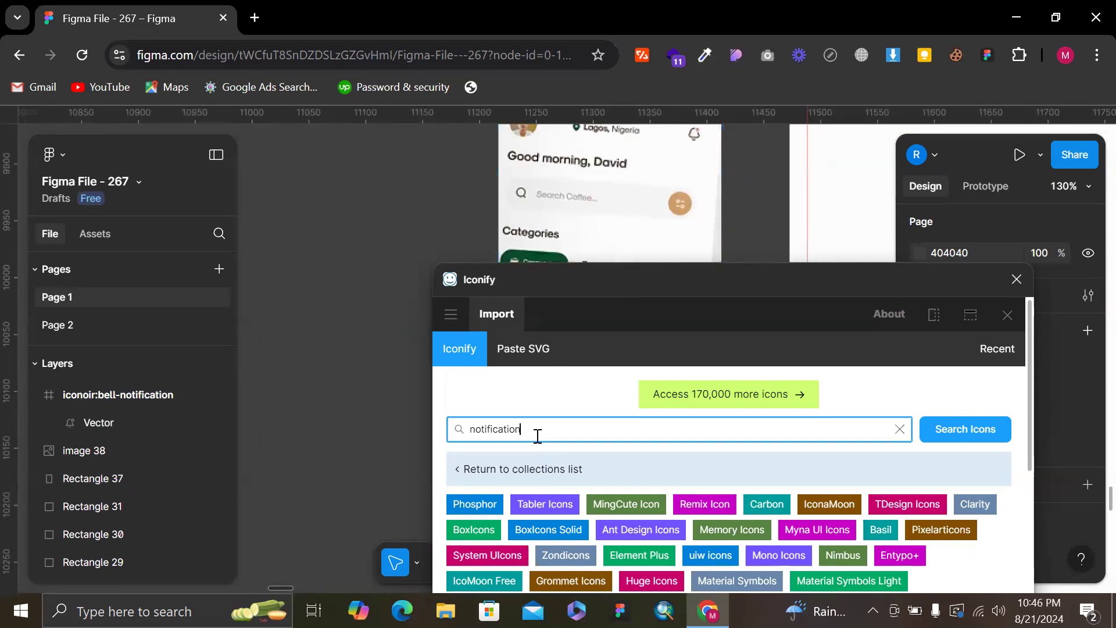
{"action": "type", "text": "filter"}
{"action": "scroll", "coordinate": [536, 508], "scroll_direction": "down", "scroll_amount": 5}
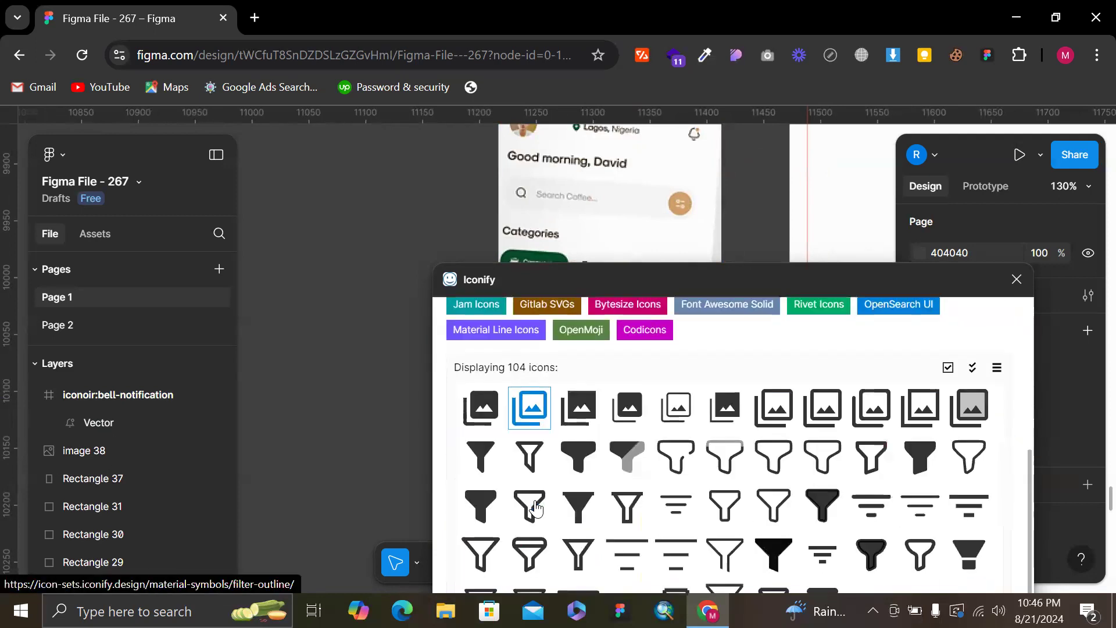
{"action": "scroll", "coordinate": [535, 508], "scroll_direction": "down", "scroll_amount": 3}
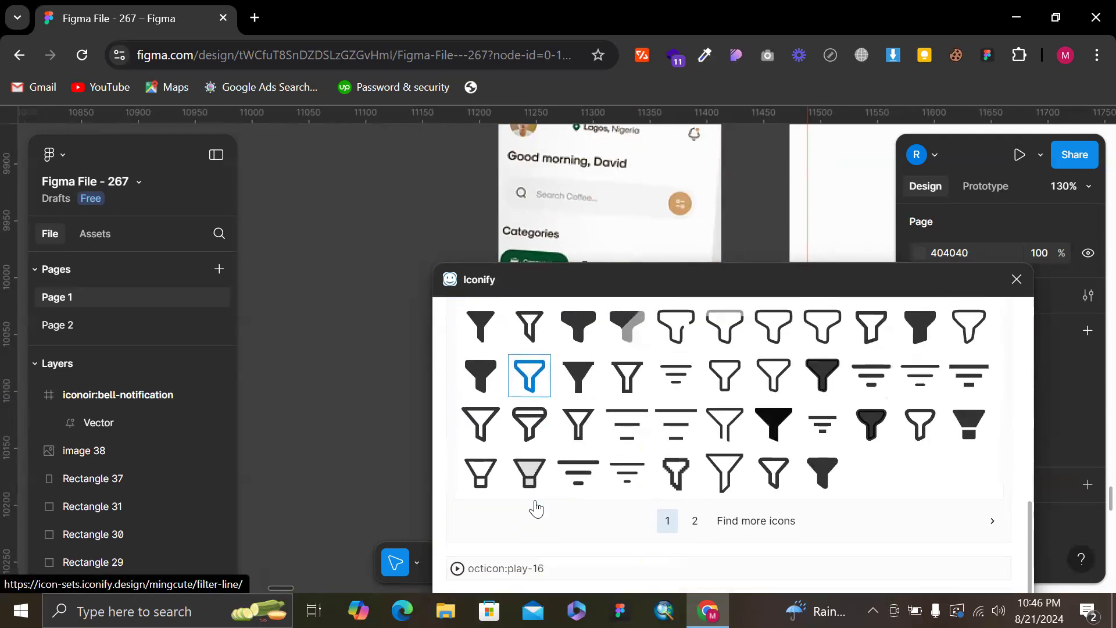
Browse results pages 2 to 4 for a slider-style filter icon like the reference's, and return to page 2
{"action": "left_click", "coordinate": [694, 521]}
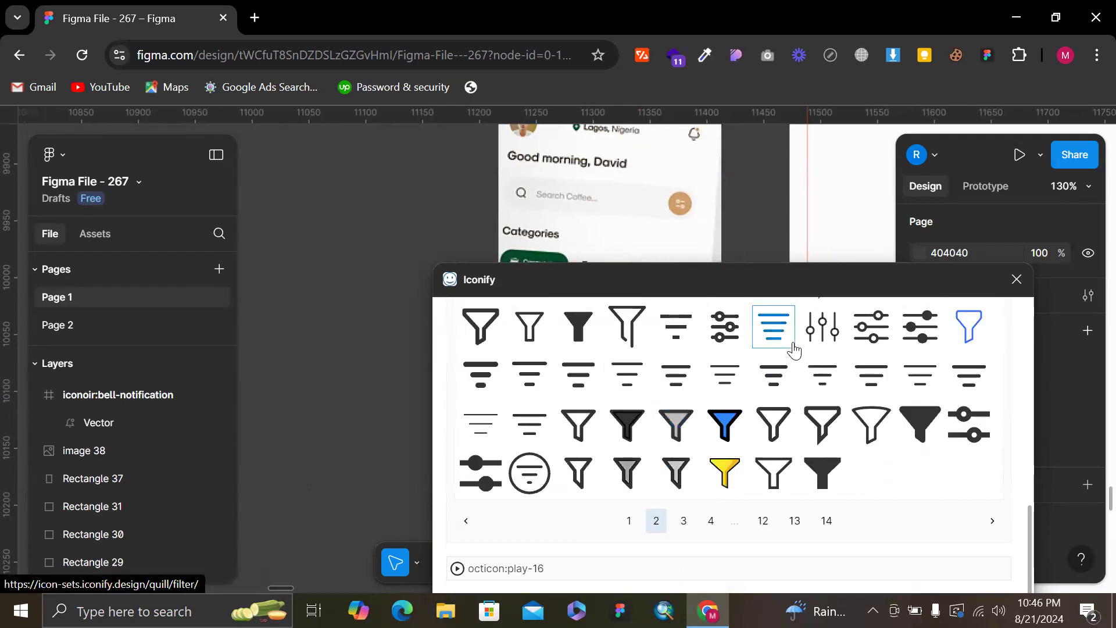
{"action": "scroll", "coordinate": [698, 378], "scroll_direction": "up", "scroll_amount": 1}
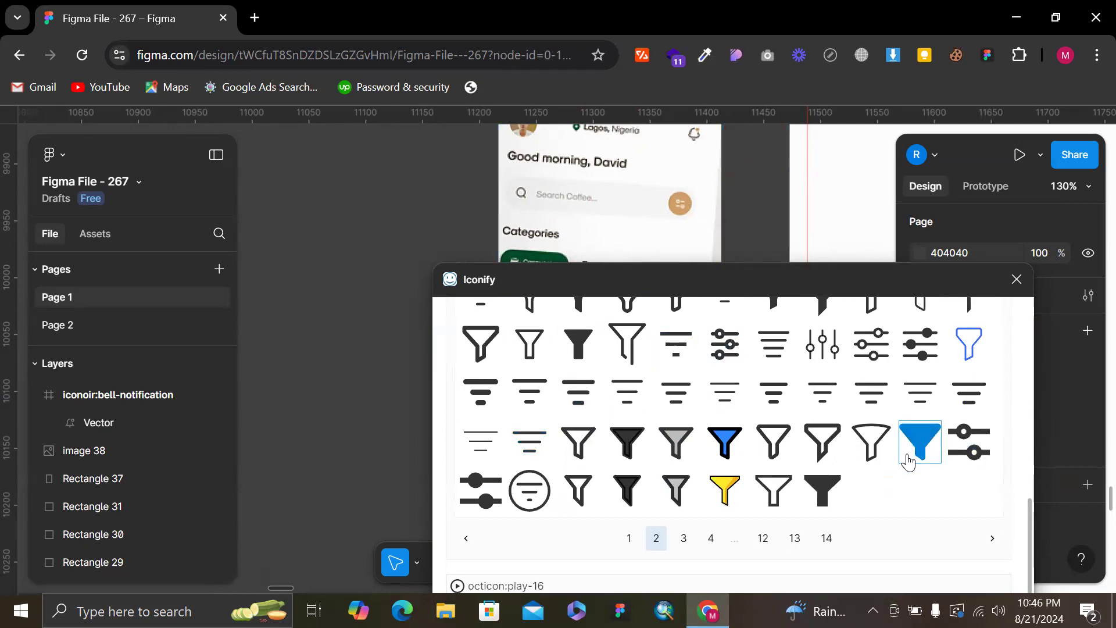
{"action": "scroll", "coordinate": [909, 462], "scroll_direction": "up", "scroll_amount": 1}
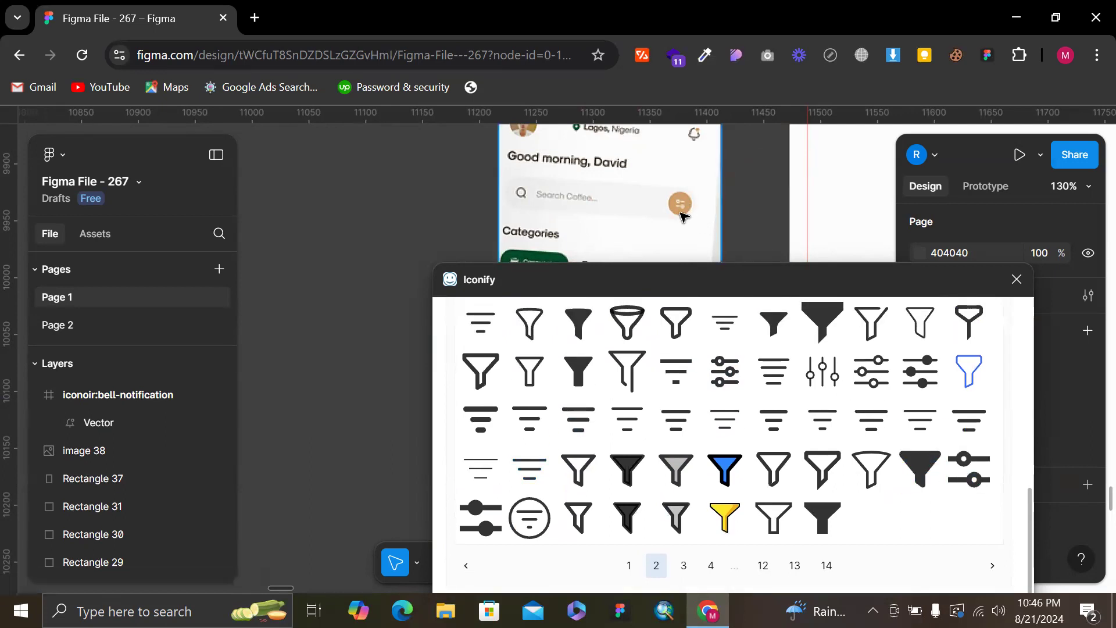
{"action": "scroll", "coordinate": [692, 375], "scroll_direction": "up", "scroll_amount": 2}
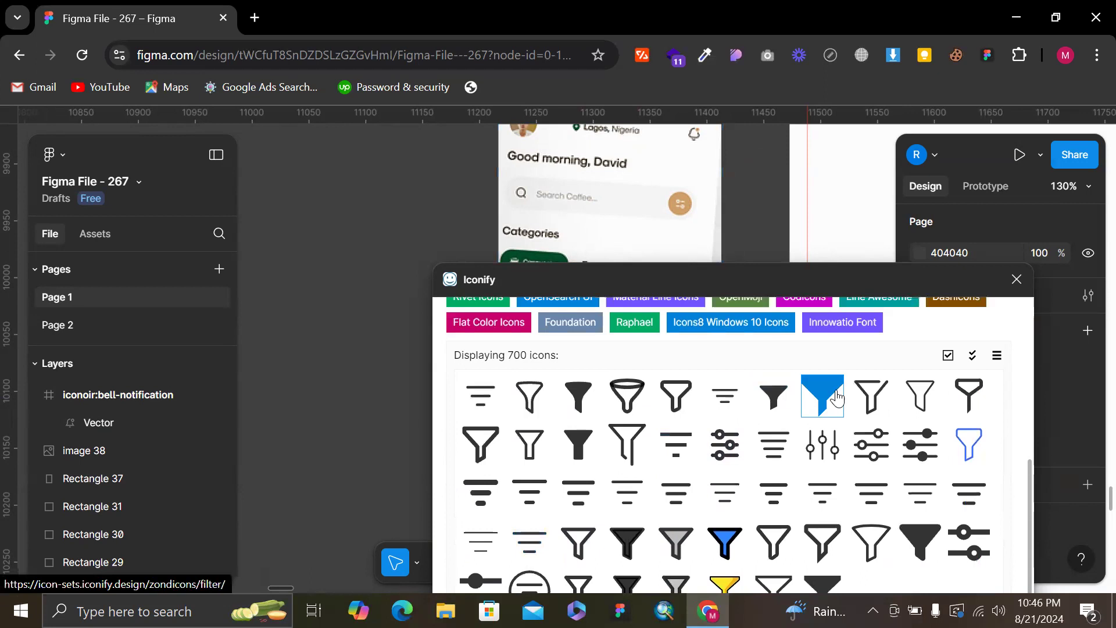
{"action": "scroll", "coordinate": [831, 390], "scroll_direction": "down", "scroll_amount": 3}
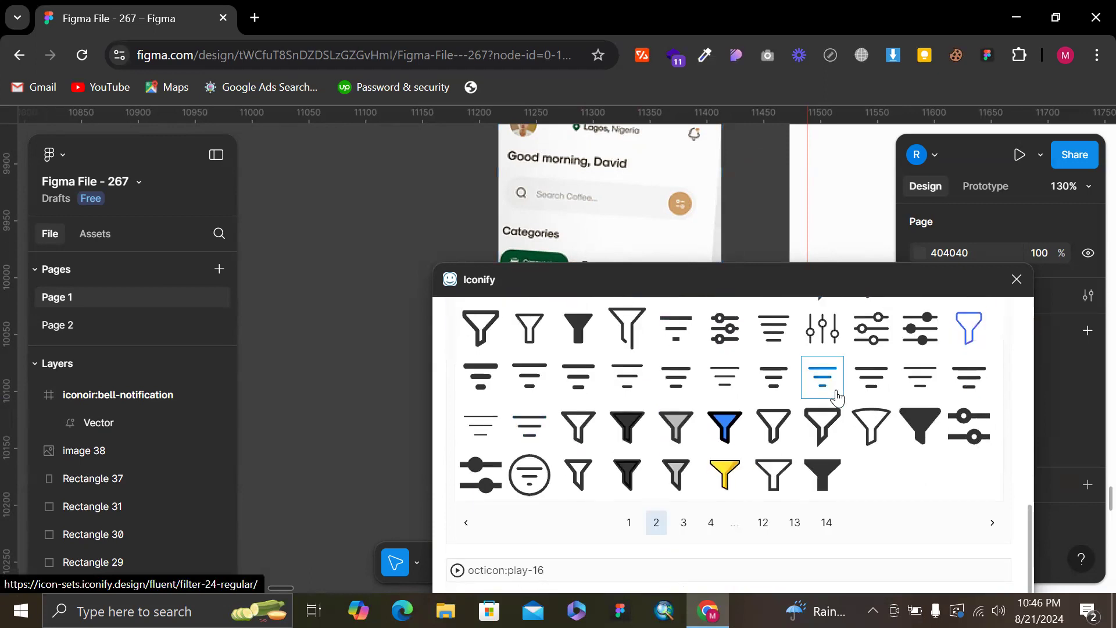
{"action": "left_click", "coordinate": [684, 520]}
{"action": "left_click", "coordinate": [696, 517]}
{"action": "scroll", "coordinate": [724, 418], "scroll_direction": "up", "scroll_amount": 1}
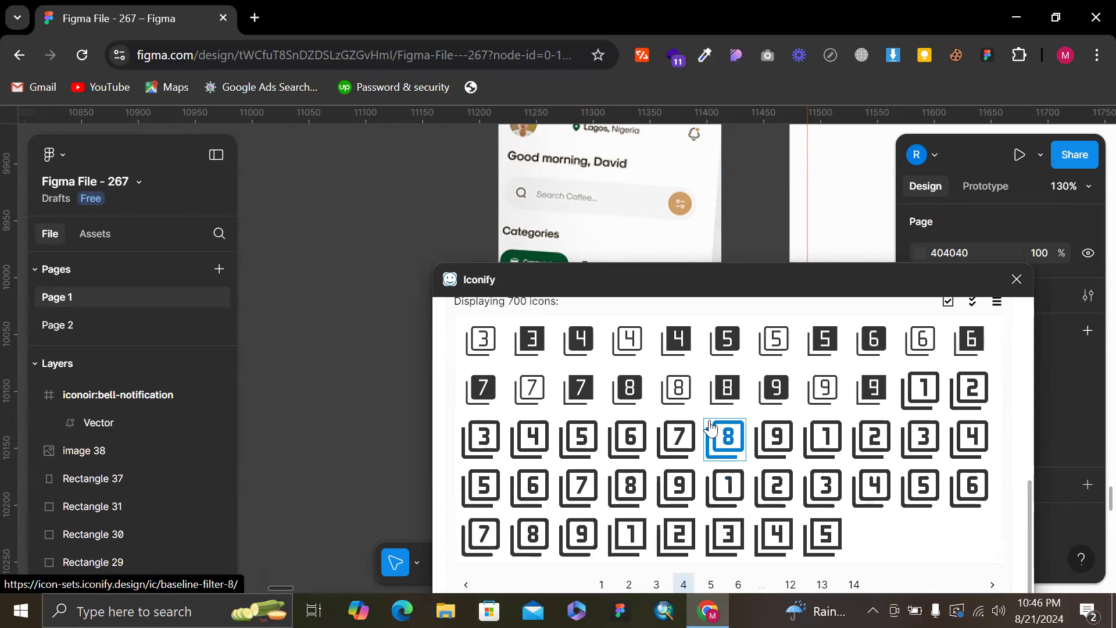
{"action": "left_click", "coordinate": [628, 583]}
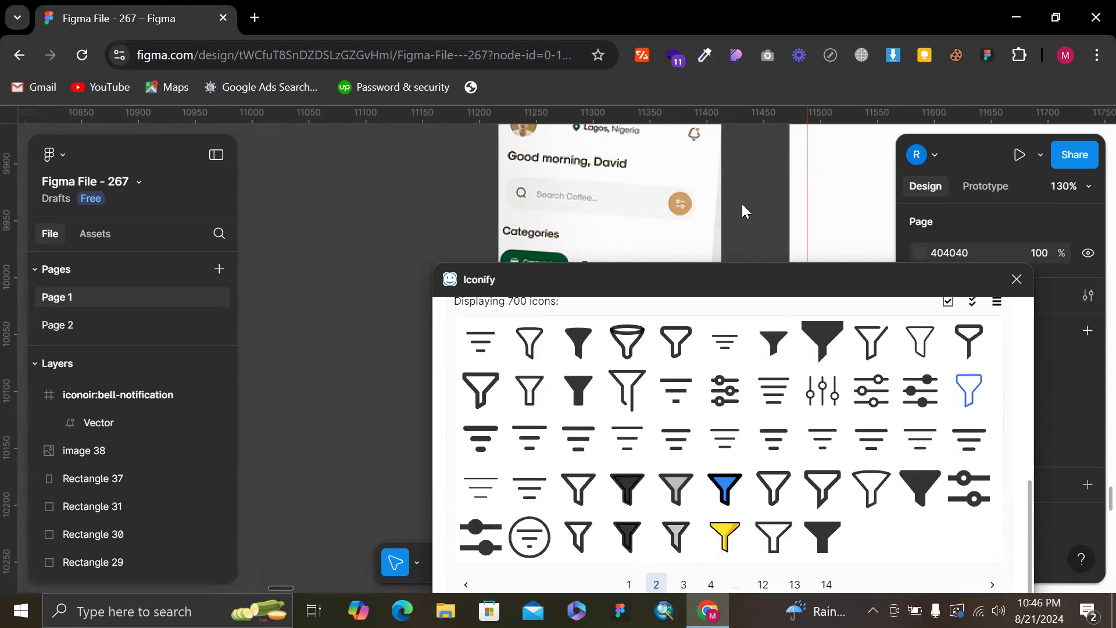
Place the two-slider icon rivet-icons:filter on the empty canvas to the upper left of the bell icon
{"action": "scroll", "coordinate": [742, 203], "scroll_direction": "up", "scroll_amount": 5}
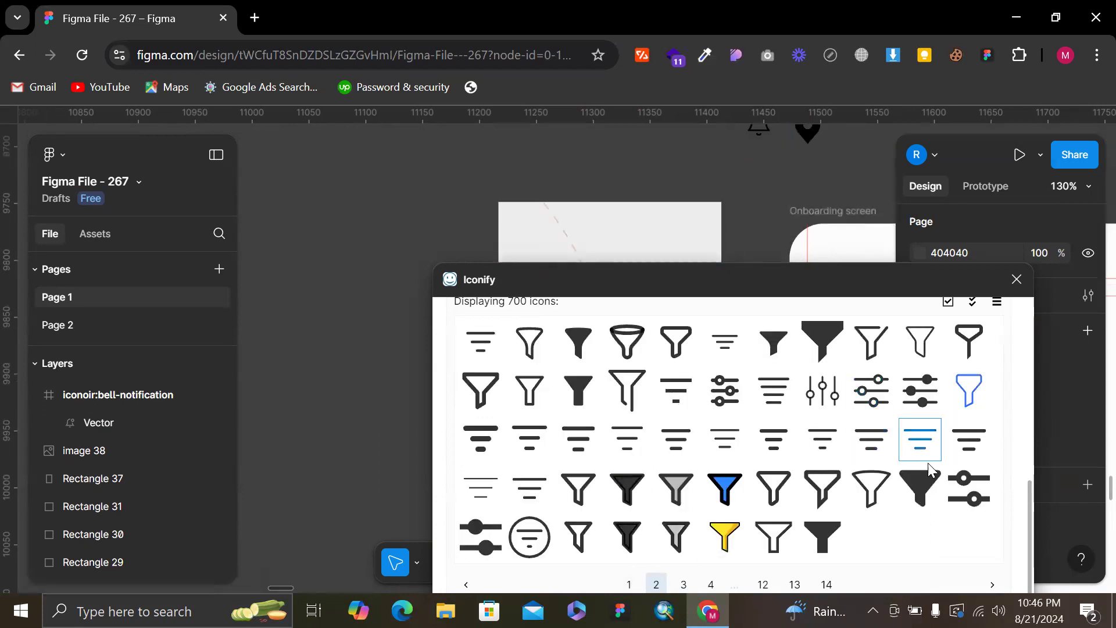
{"action": "left_click_drag", "start_coordinate": [977, 494], "coordinate": [727, 164]}
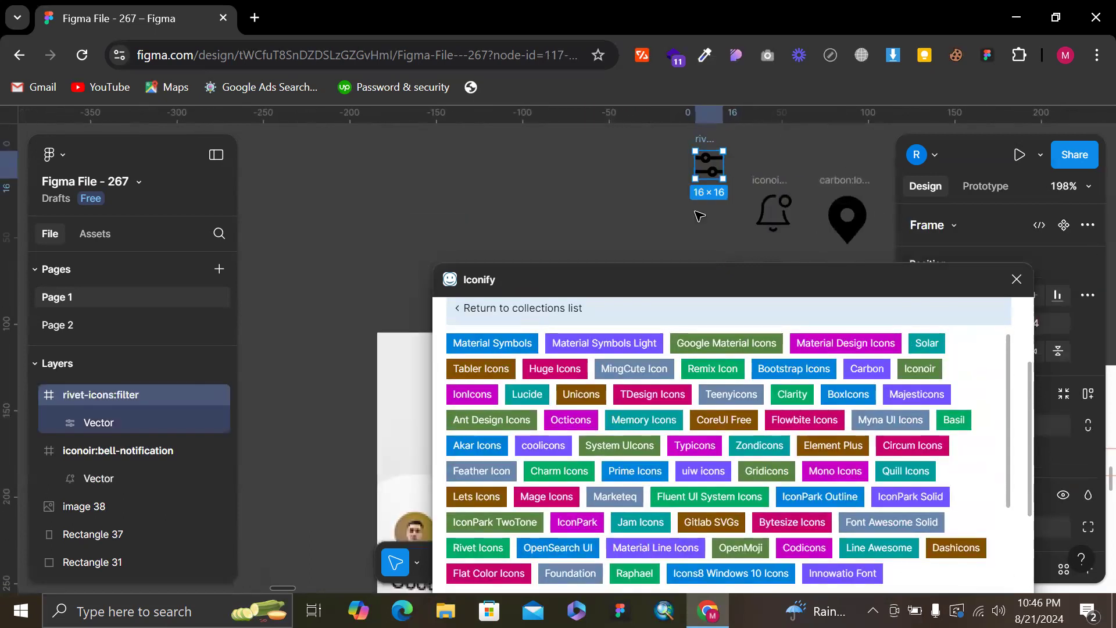
{"action": "scroll", "coordinate": [699, 216], "scroll_direction": "down", "scroll_amount": 5}
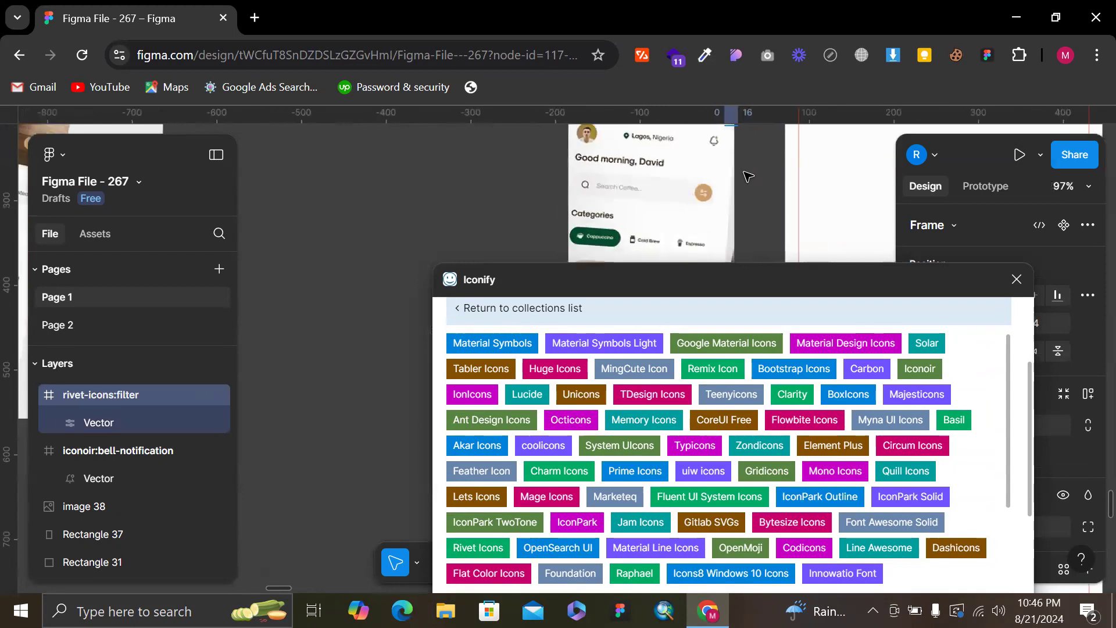
{"action": "scroll", "coordinate": [748, 176], "scroll_direction": "down", "scroll_amount": 3}
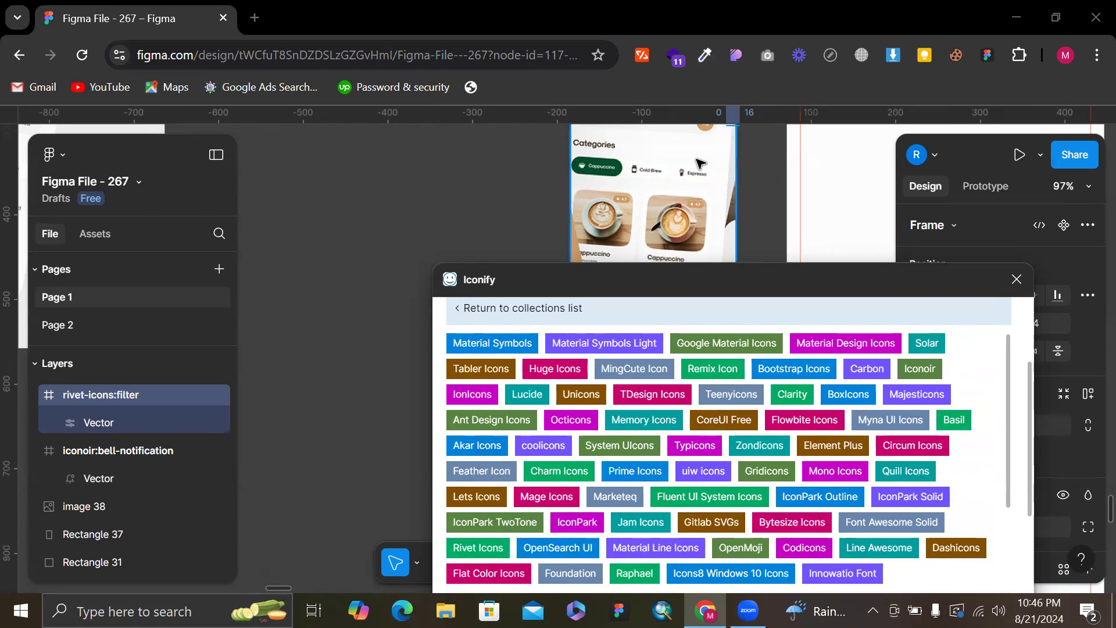
{"action": "scroll", "coordinate": [721, 189], "scroll_direction": "up", "scroll_amount": 3}
{"action": "left_click", "coordinate": [751, 158]}
Check the search bar in the reference screen and search Iconify for "search"
{"action": "scroll", "coordinate": [751, 201], "scroll_direction": "up", "scroll_amount": 2}
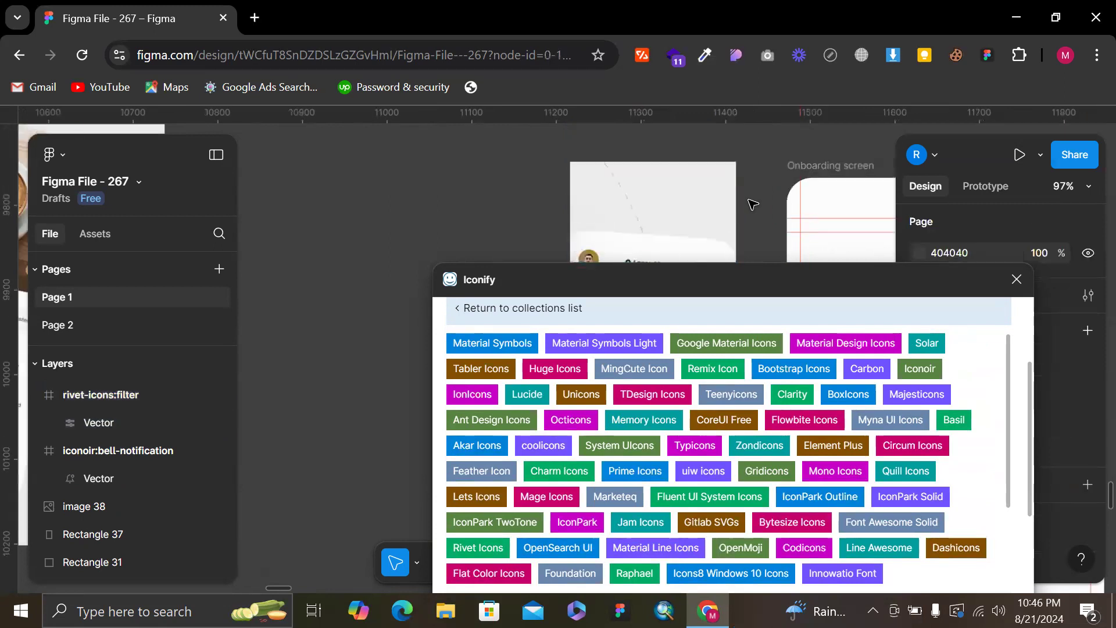
{"action": "scroll", "coordinate": [711, 215], "scroll_direction": "up", "scroll_amount": 2}
{"action": "scroll", "coordinate": [711, 216], "scroll_direction": "right", "scroll_amount": 1}
{"action": "scroll", "coordinate": [656, 228], "scroll_direction": "down", "scroll_amount": 6}
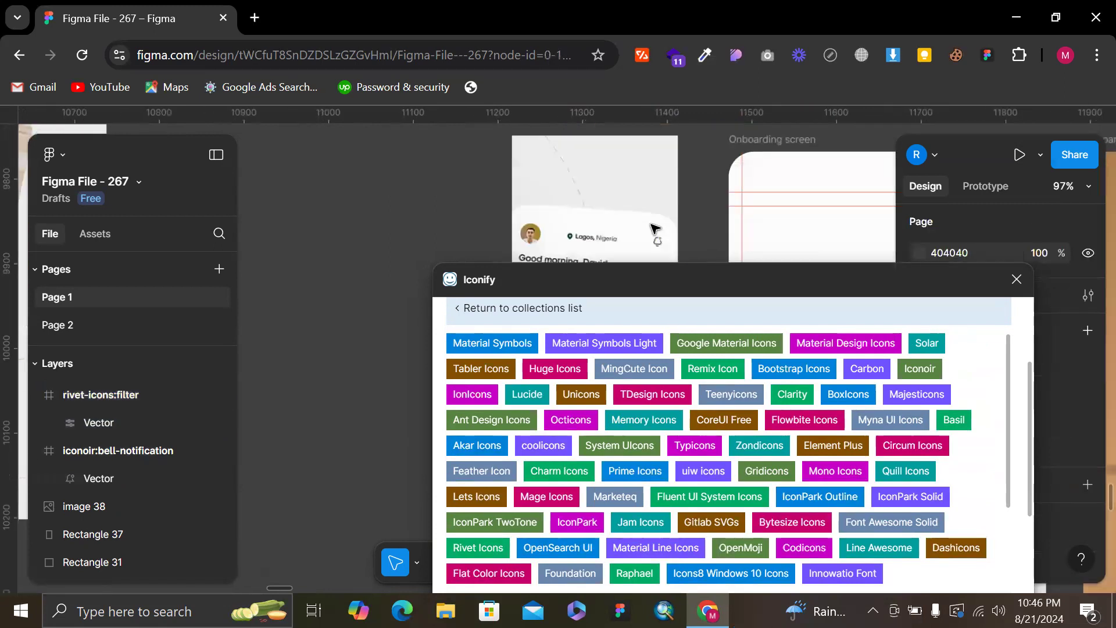
{"action": "scroll", "coordinate": [668, 192], "scroll_direction": "left", "scroll_amount": 1}
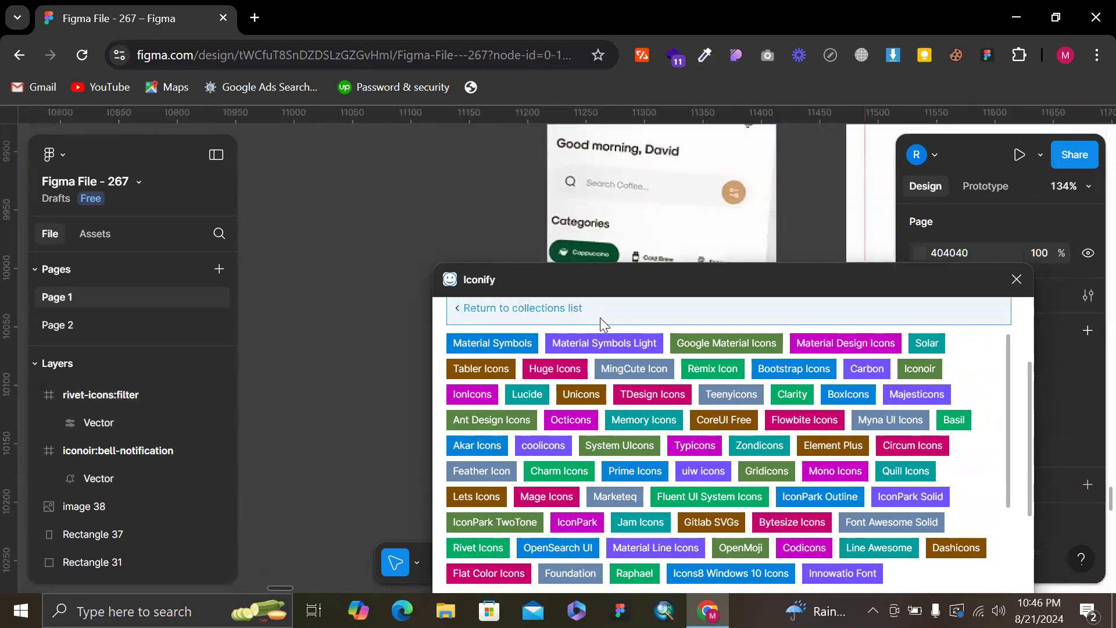
{"action": "scroll", "coordinate": [600, 317], "scroll_direction": "up", "scroll_amount": 3}
{"action": "double_click", "coordinate": [540, 430]}
{"action": "type", "text": "s"}
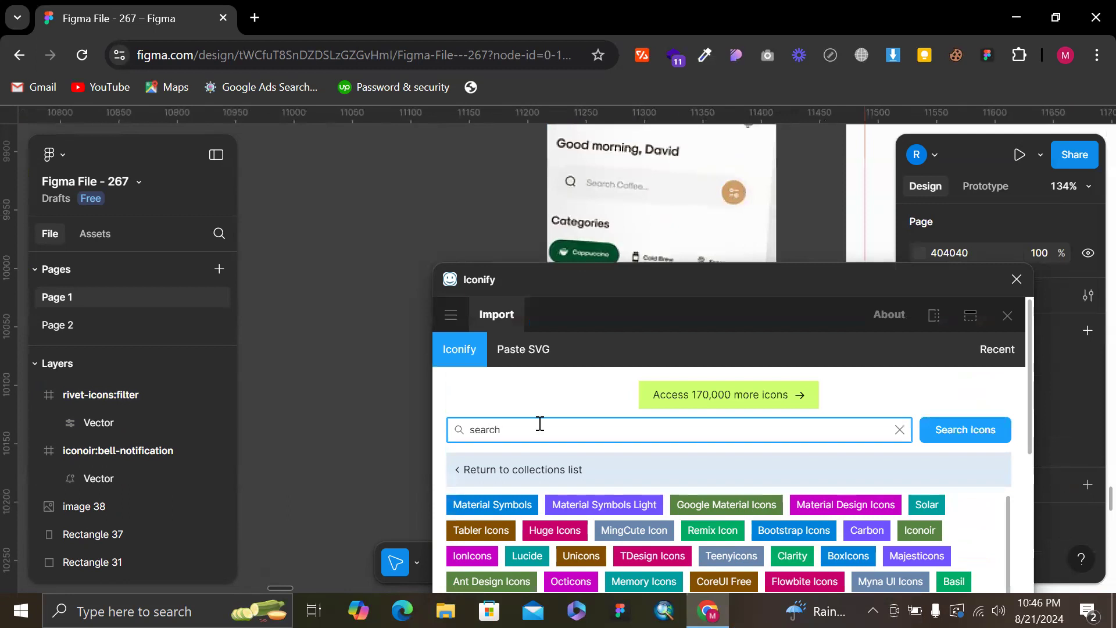
{"action": "type", "text": "earch"}
{"action": "key", "text": "Return"}
Place the thin magnifier icon mynaui:search, matching the reference's search bar, on the empty canvas to the left of the bell icon
{"action": "scroll", "coordinate": [569, 518], "scroll_direction": "down", "scroll_amount": 4}
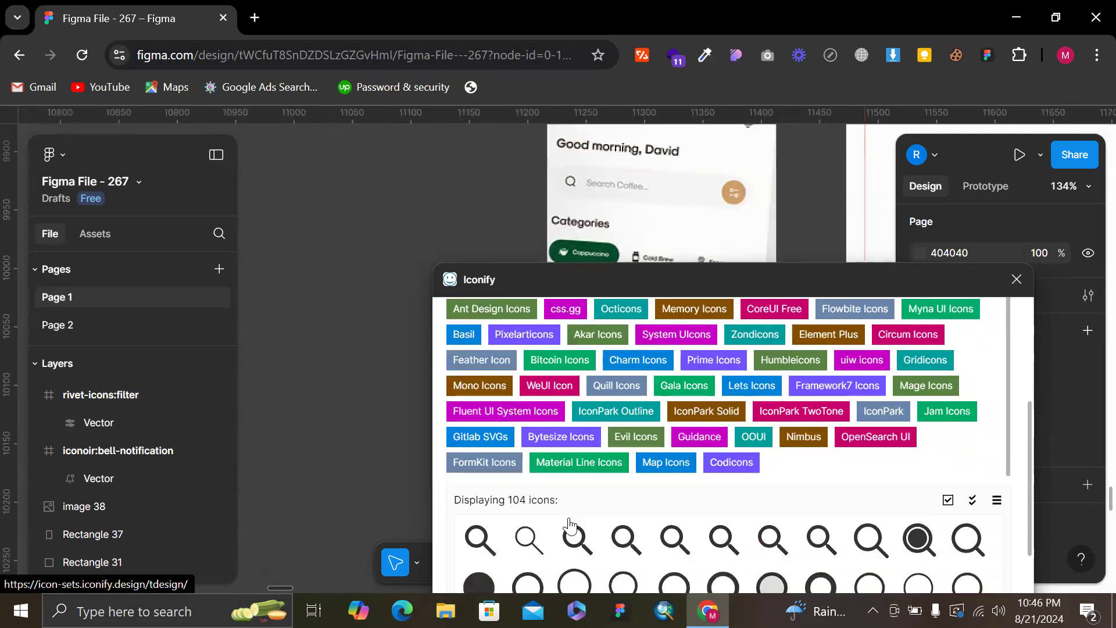
{"action": "scroll", "coordinate": [570, 526], "scroll_direction": "down", "scroll_amount": 2}
{"action": "scroll", "coordinate": [598, 185], "scroll_direction": "up", "scroll_amount": 2}
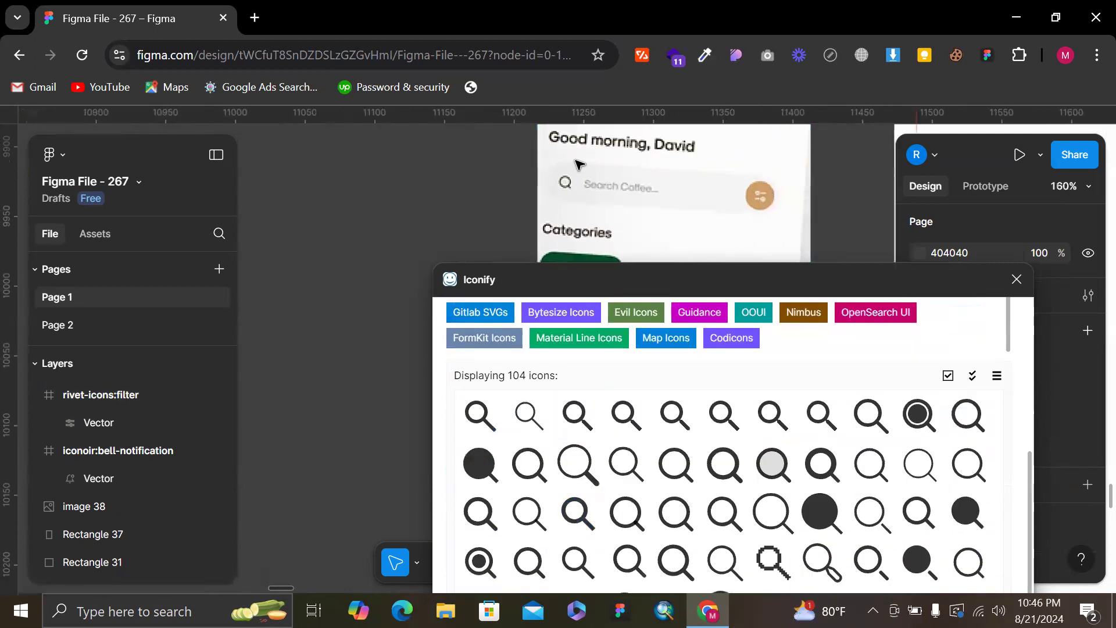
{"action": "scroll", "coordinate": [576, 175], "scroll_direction": "up", "scroll_amount": 5}
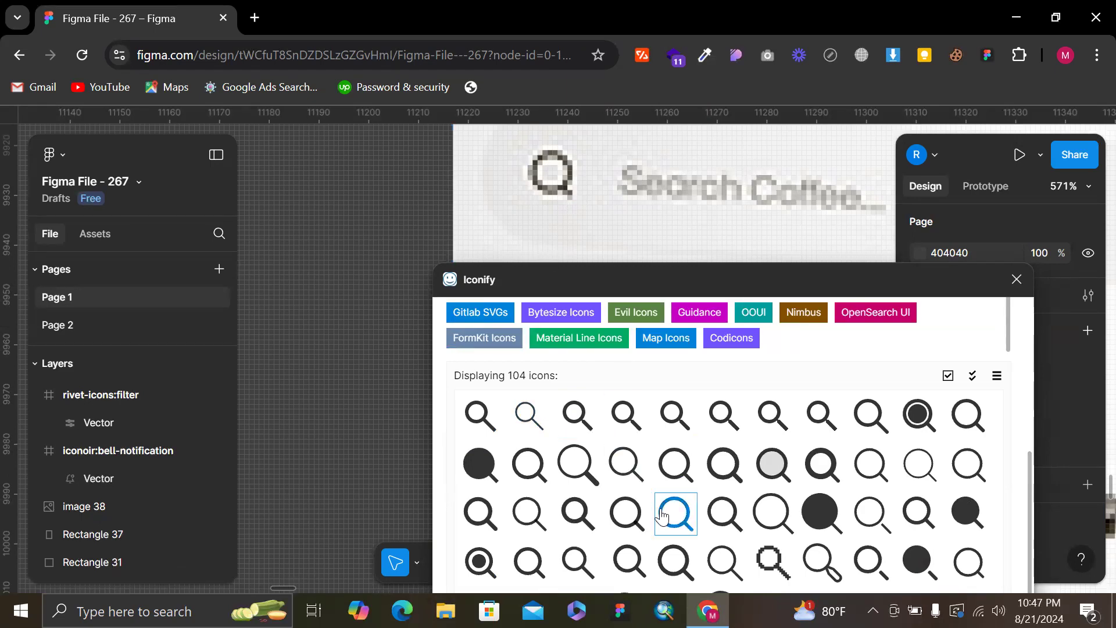
{"action": "scroll", "coordinate": [661, 516], "scroll_direction": "down", "scroll_amount": 3}
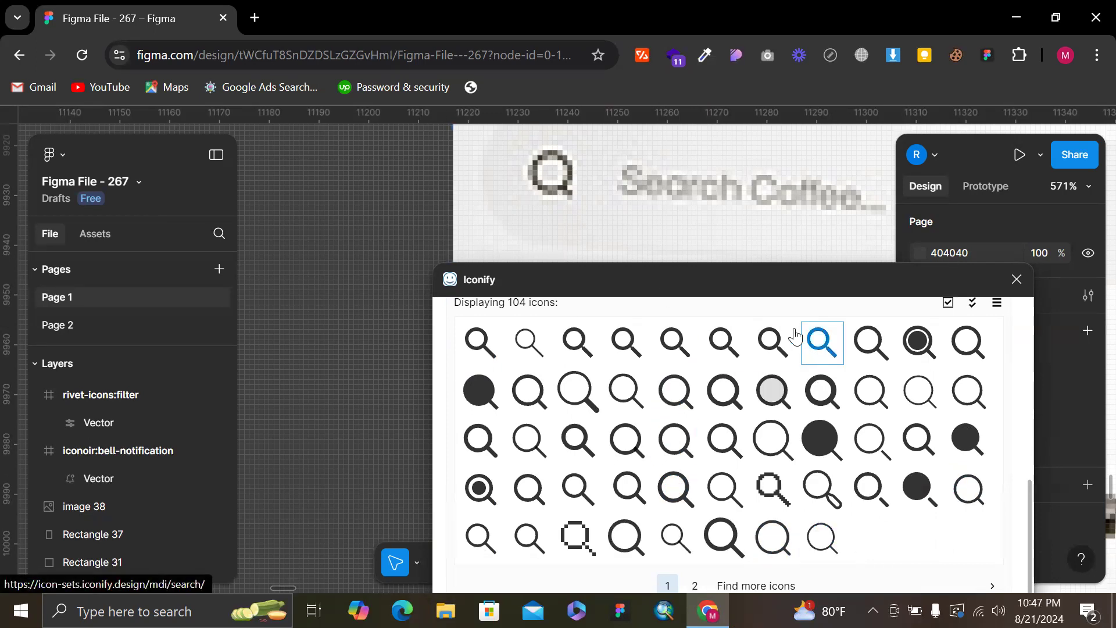
{"action": "scroll", "coordinate": [684, 143], "scroll_direction": "up", "scroll_amount": 2}
{"action": "scroll", "coordinate": [684, 143], "scroll_direction": "right", "scroll_amount": 2}
{"action": "scroll", "coordinate": [688, 144], "scroll_direction": "down", "scroll_amount": 3}
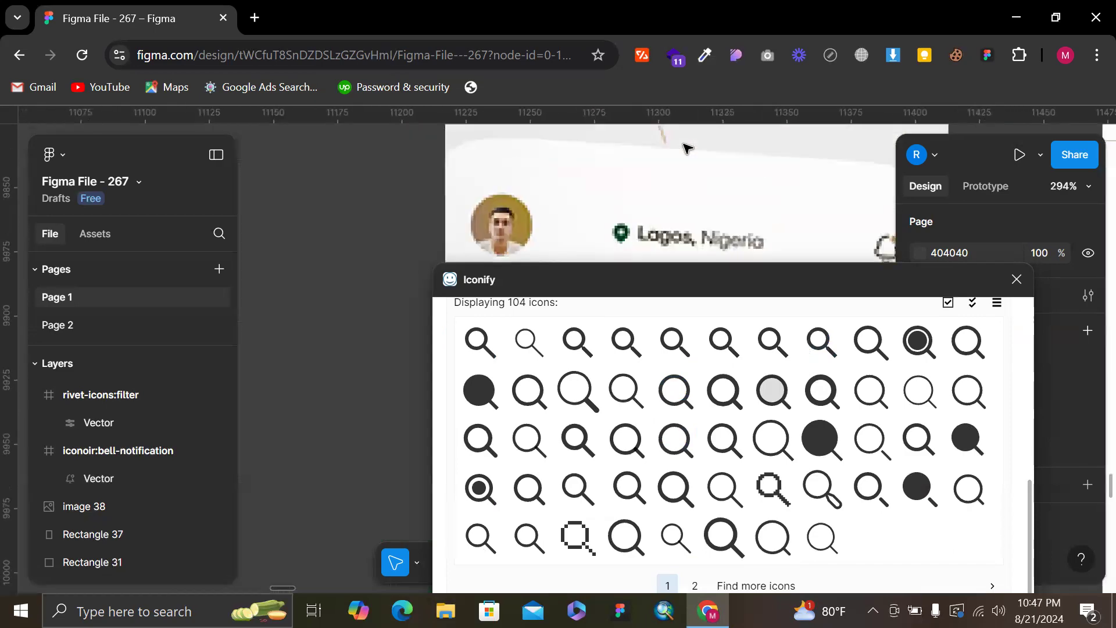
{"action": "scroll", "coordinate": [688, 144], "scroll_direction": "up", "scroll_amount": 5}
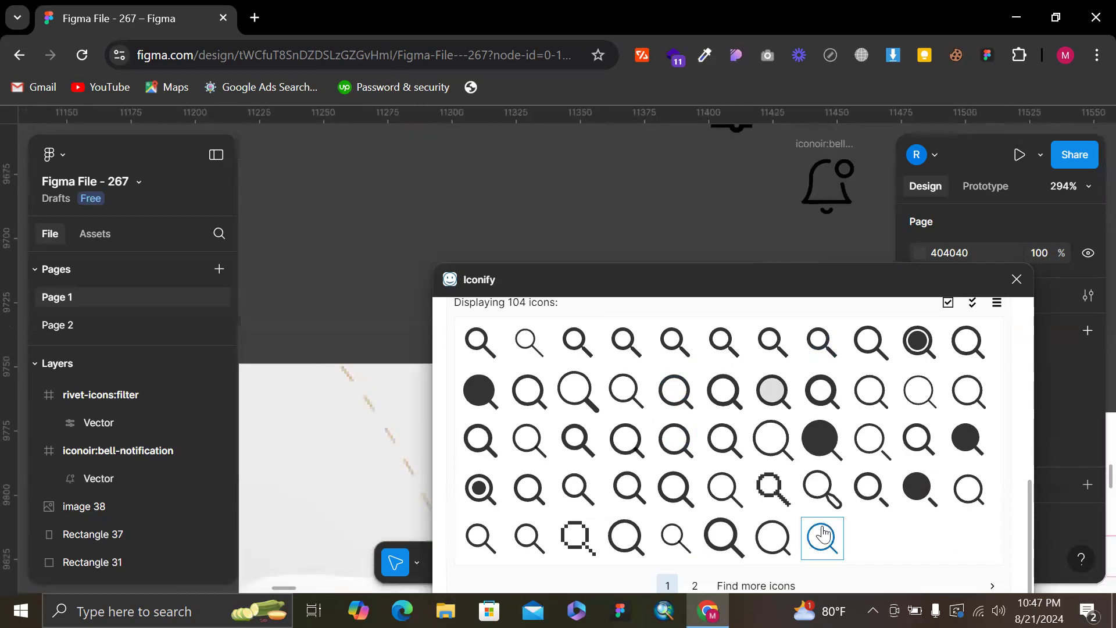
{"action": "left_click_drag", "start_coordinate": [976, 513], "coordinate": [702, 248]}
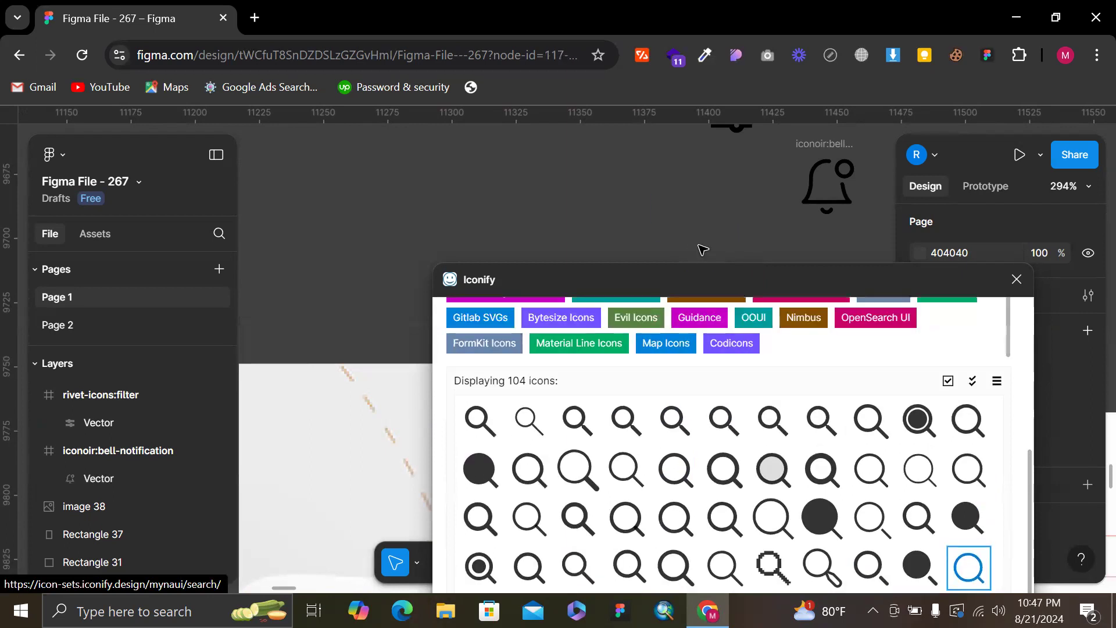
Check the category chips in the reference screen and search Iconify for "coffee"
{"action": "scroll", "coordinate": [541, 235], "scroll_direction": "down", "scroll_amount": 6}
{"action": "scroll", "coordinate": [540, 235], "scroll_direction": "left", "scroll_amount": 3}
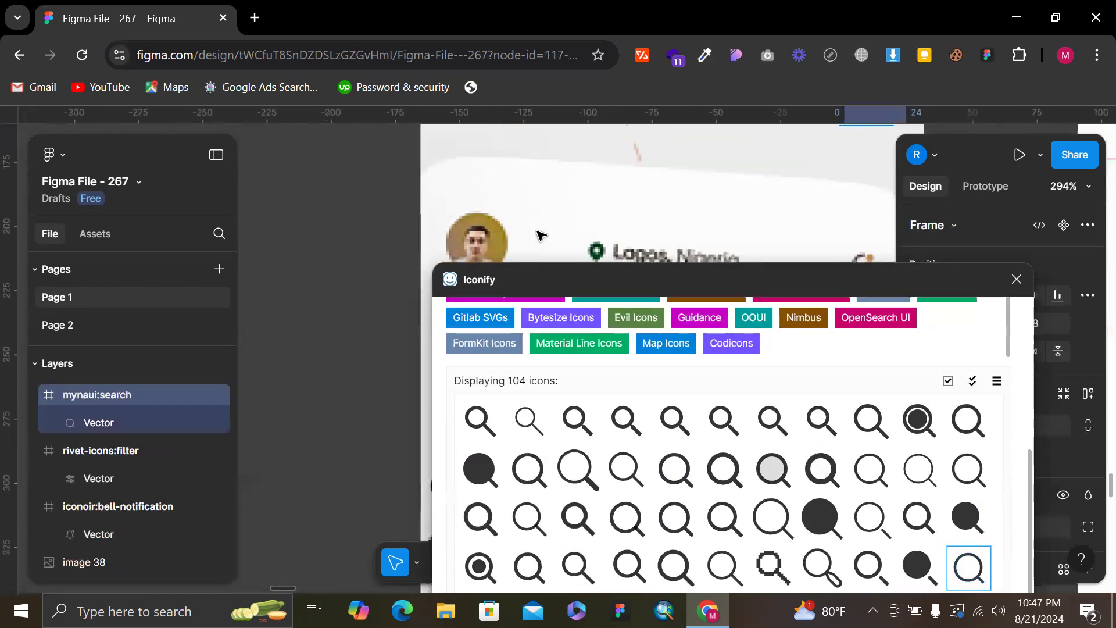
{"action": "scroll", "coordinate": [540, 234], "scroll_direction": "down", "scroll_amount": 5}
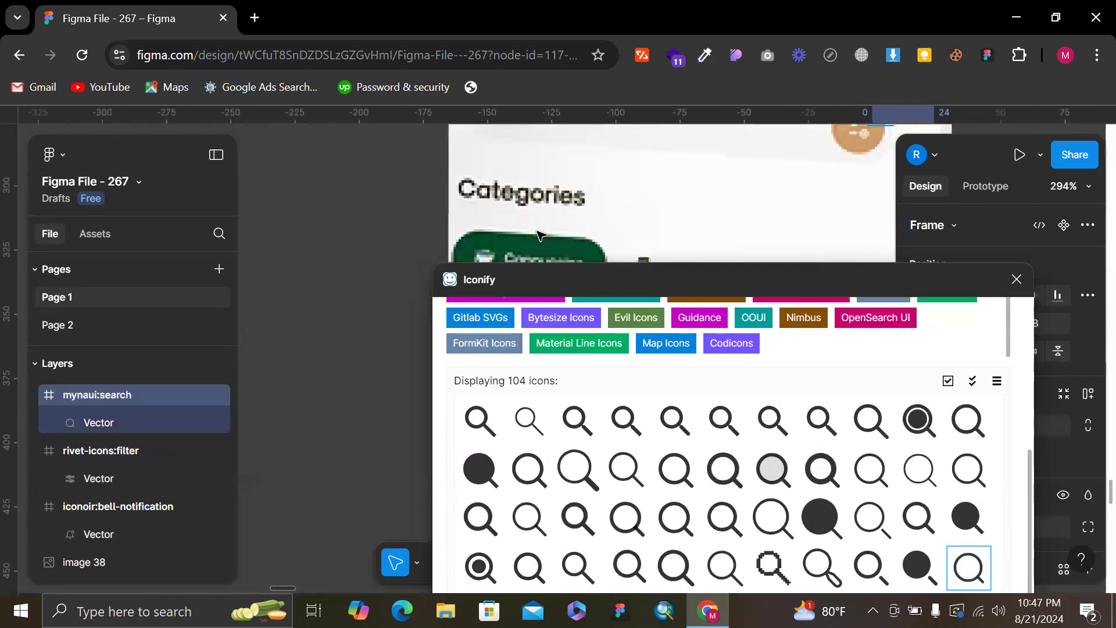
{"action": "scroll", "coordinate": [512, 194], "scroll_direction": "down", "scroll_amount": 3, "text": "ctrl"}
{"action": "scroll", "coordinate": [528, 194], "scroll_direction": "up", "scroll_amount": 3, "text": "ctrl"}
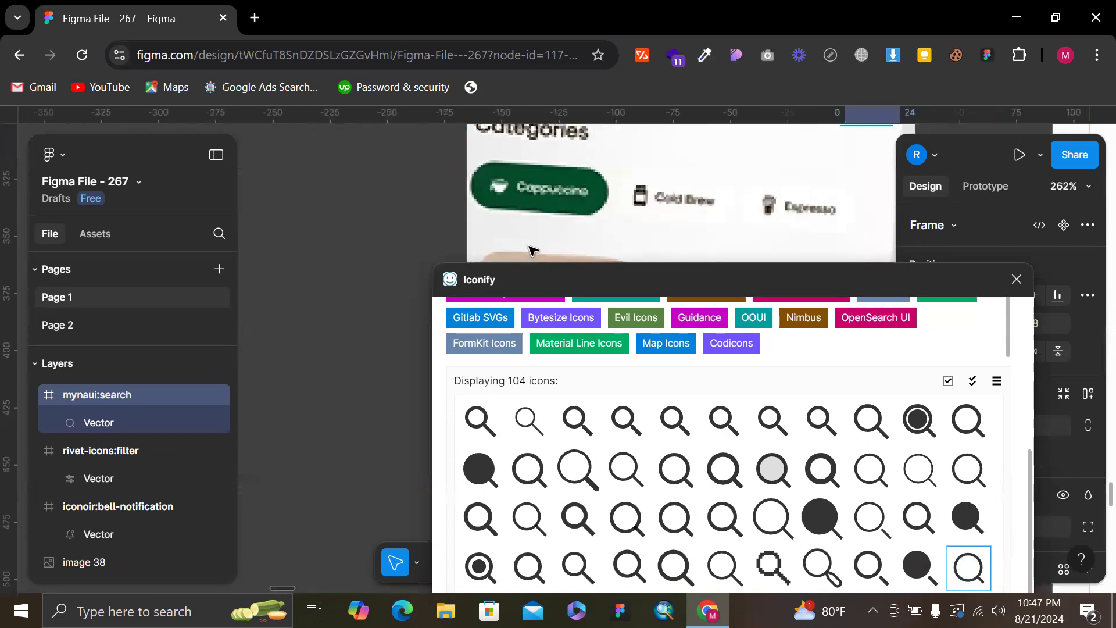
{"action": "scroll", "coordinate": [575, 385], "scroll_direction": "up", "scroll_amount": 10}
{"action": "double_click", "coordinate": [531, 434]}
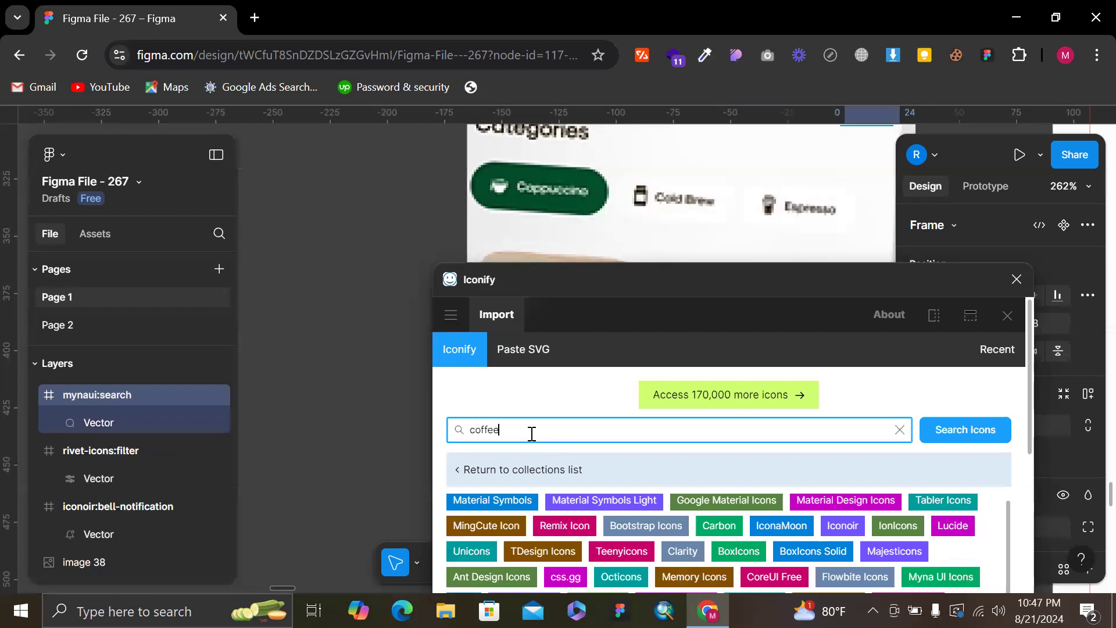
{"action": "type", "text": "coffee"}
{"action": "key", "text": "Return"}
Browse pages 1 and 2 of the coffee results for icons like those on the reference's Cappuccino, Cold Brew and Espresso chips
{"action": "scroll", "coordinate": [531, 442], "scroll_direction": "down", "scroll_amount": 5}
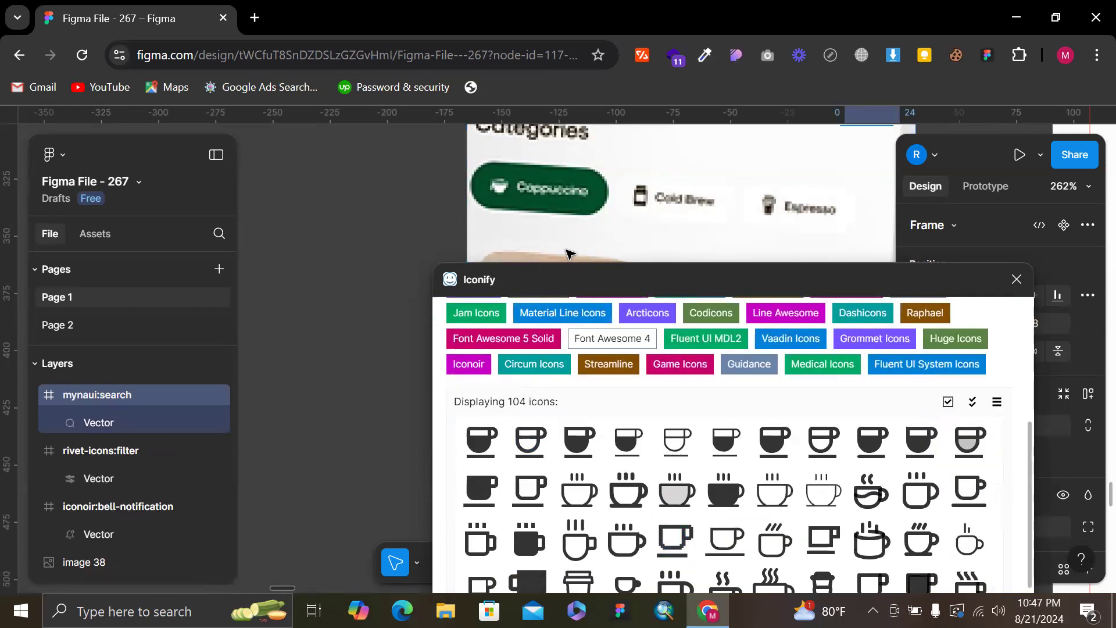
{"action": "scroll", "coordinate": [603, 517], "scroll_direction": "down", "scroll_amount": 3}
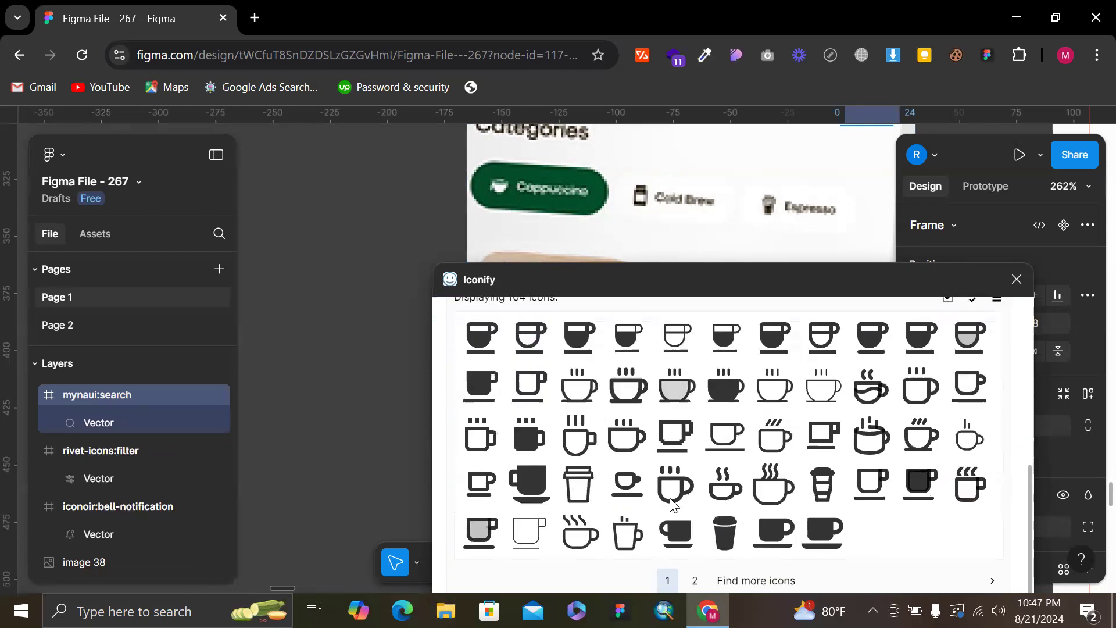
{"action": "scroll", "coordinate": [721, 522], "scroll_direction": "down", "scroll_amount": 1}
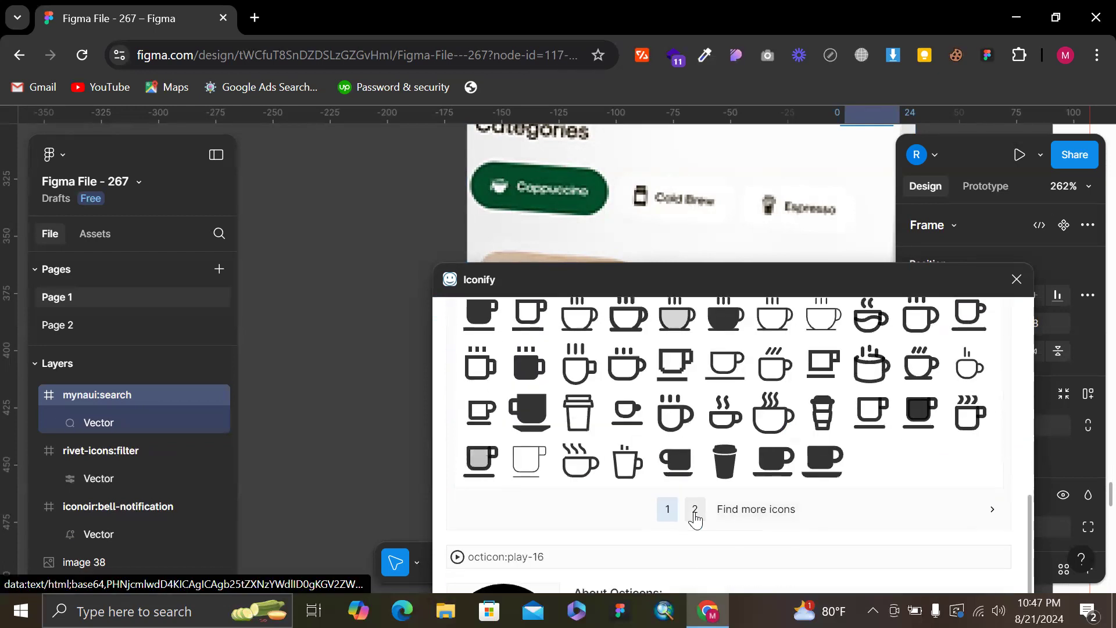
{"action": "left_click", "coordinate": [696, 510]}
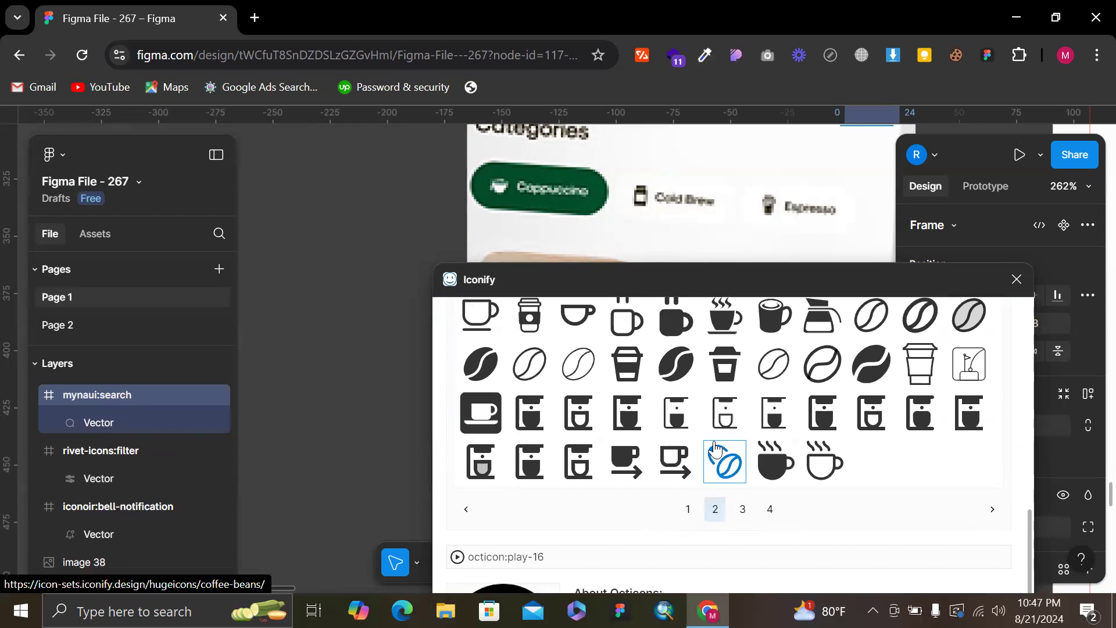
{"action": "scroll", "coordinate": [698, 407], "scroll_direction": "up", "scroll_amount": 4}
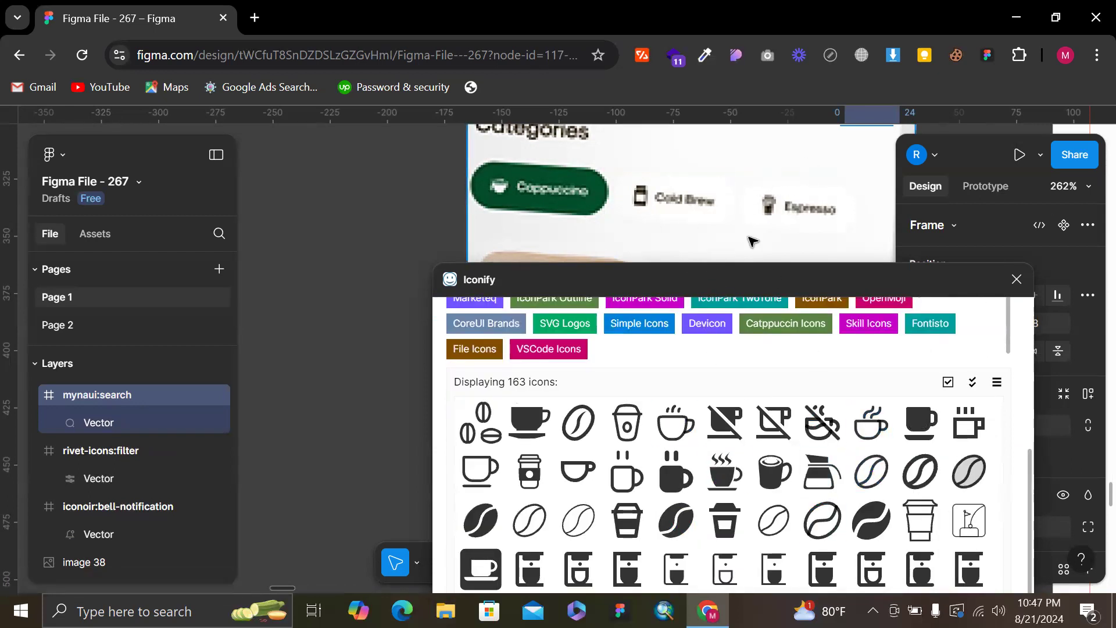
{"action": "scroll", "coordinate": [739, 241], "scroll_direction": "up", "scroll_amount": 1}
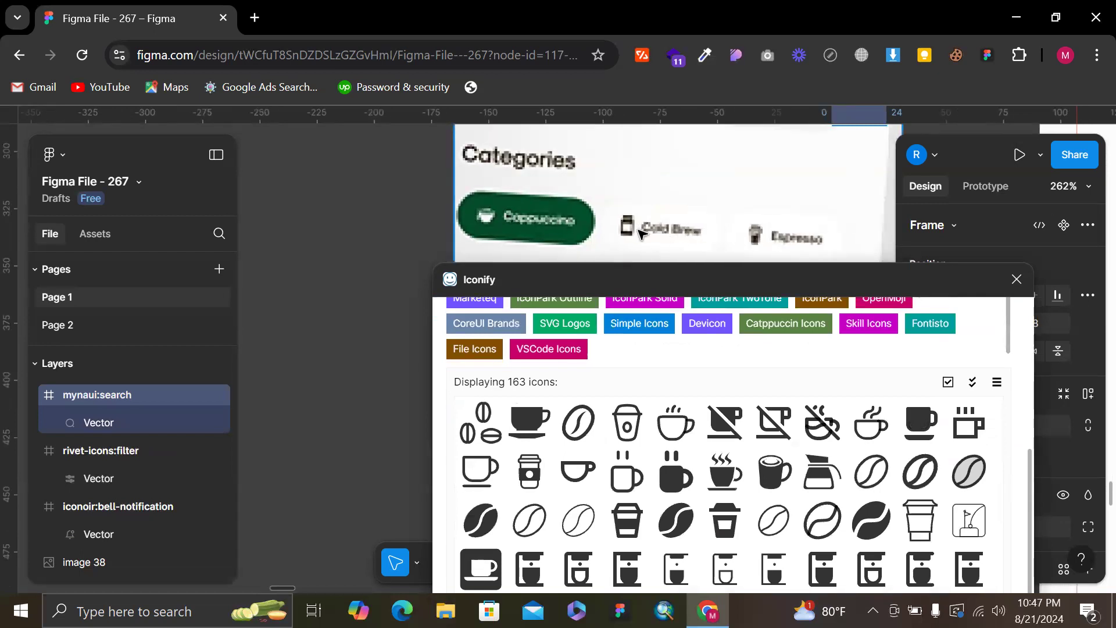
{"action": "scroll", "coordinate": [738, 236], "scroll_direction": "up", "scroll_amount": 5}
{"action": "scroll", "coordinate": [739, 236], "scroll_direction": "down", "scroll_amount": 4}
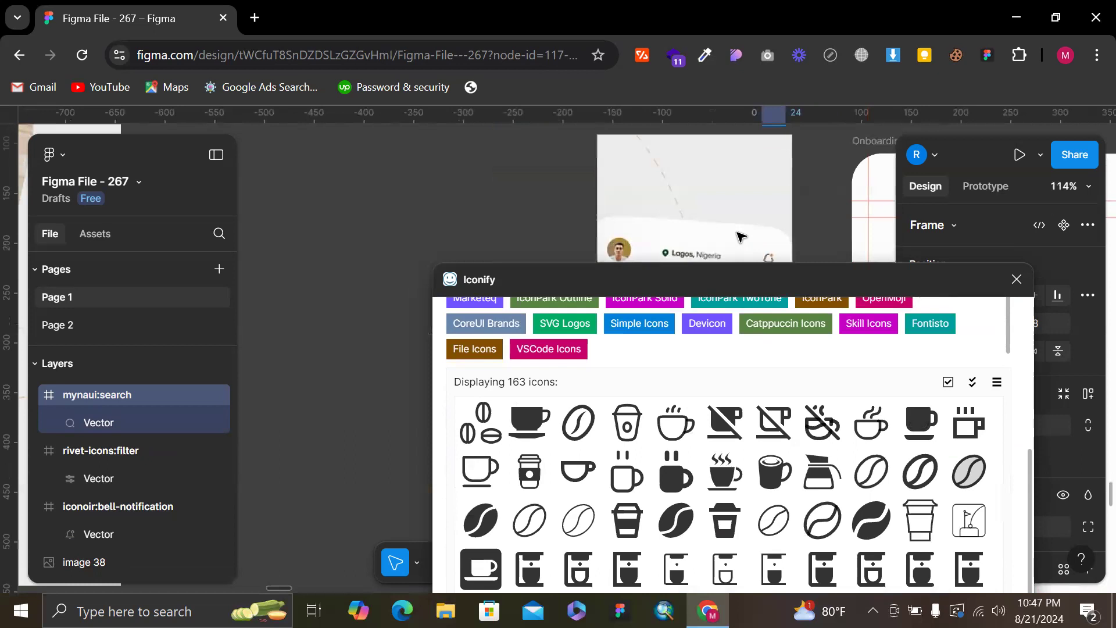
{"action": "scroll", "coordinate": [739, 235], "scroll_direction": "up", "scroll_amount": 4}
{"action": "scroll", "coordinate": [799, 232], "scroll_direction": "down", "scroll_amount": 1}
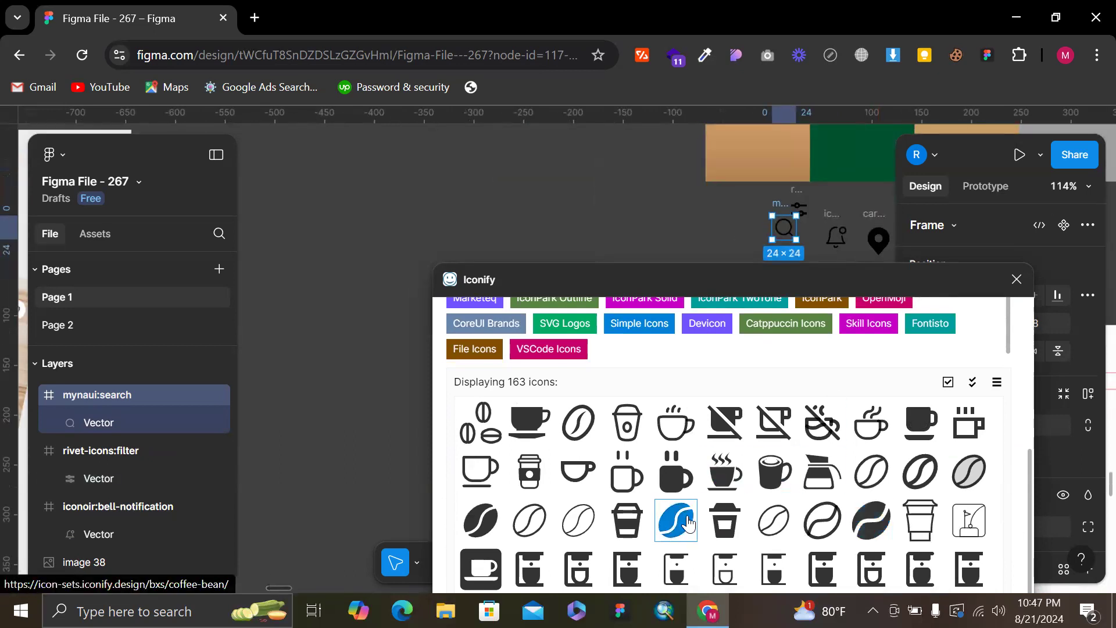
Place the bxs:coffee-bean icon on the empty canvas left of the magnifier, and the circum:coffee-cup icon to the left of the bean
{"action": "left_click_drag", "start_coordinate": [704, 439], "coordinate": [653, 343]}
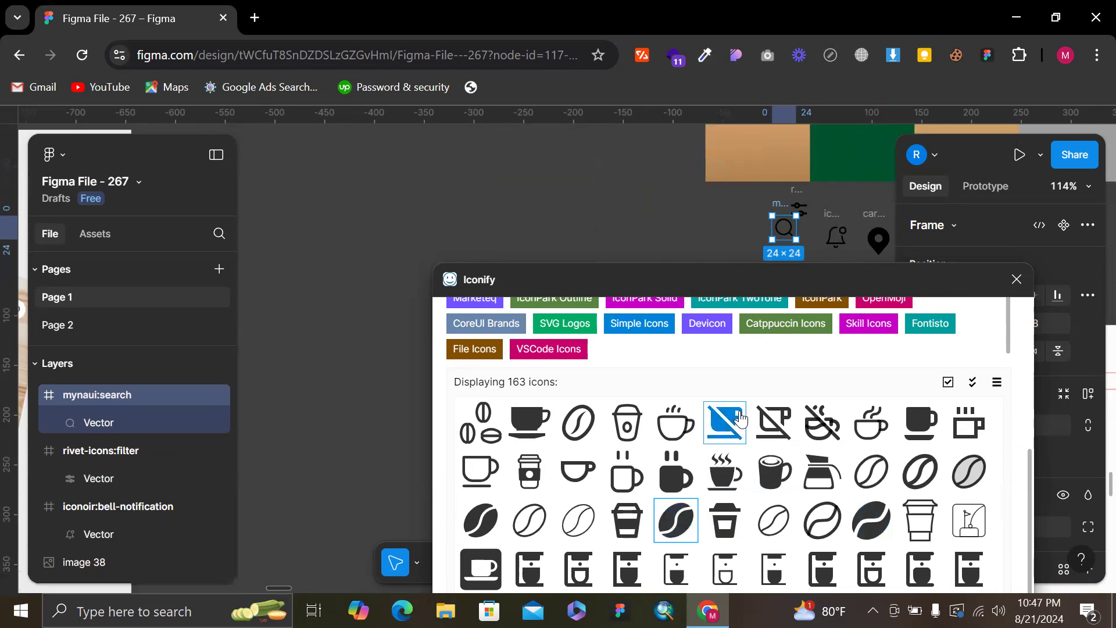
{"action": "left_click_drag", "start_coordinate": [675, 520], "coordinate": [637, 219]}
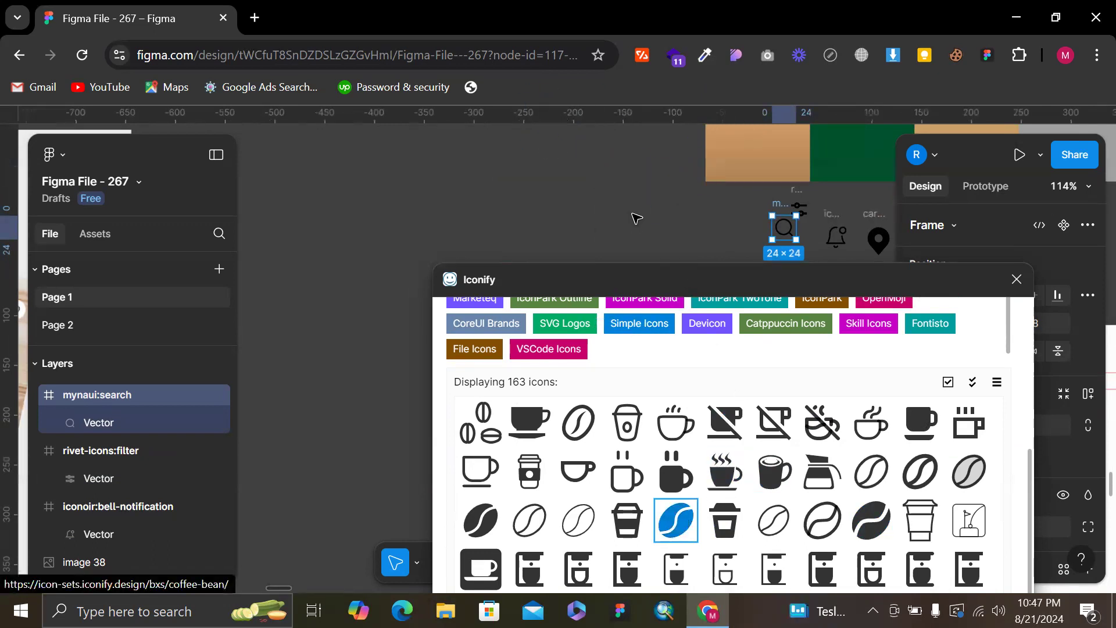
{"action": "left_click_drag", "start_coordinate": [639, 147], "coordinate": [716, 235]}
{"action": "left_click_drag", "start_coordinate": [529, 471], "coordinate": [604, 254]}
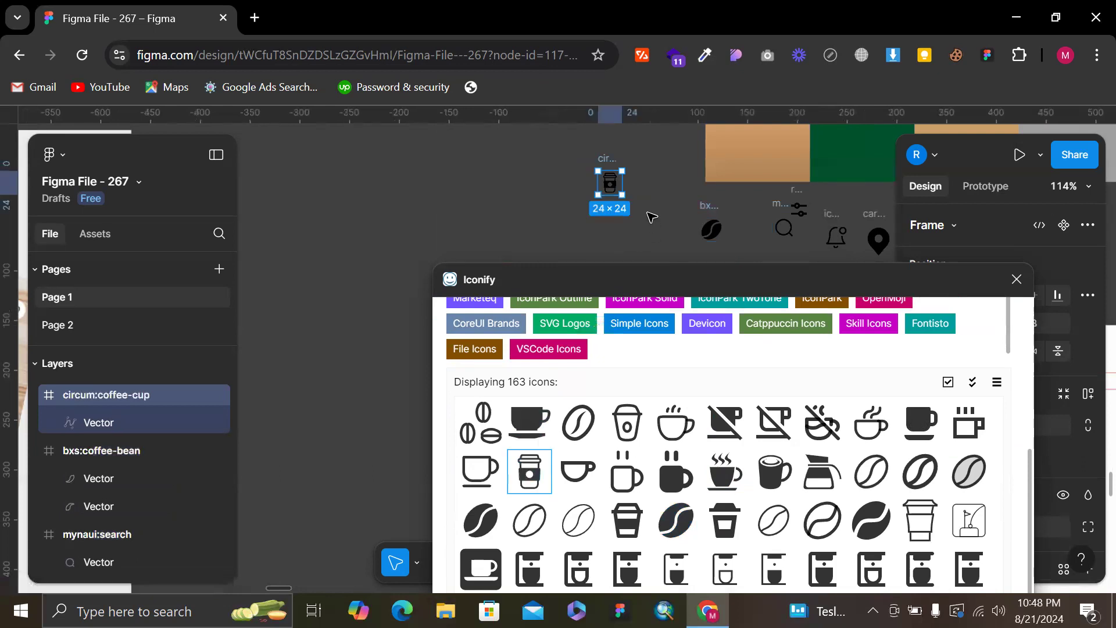
{"action": "left_click_drag", "start_coordinate": [589, 148], "coordinate": [668, 214]}
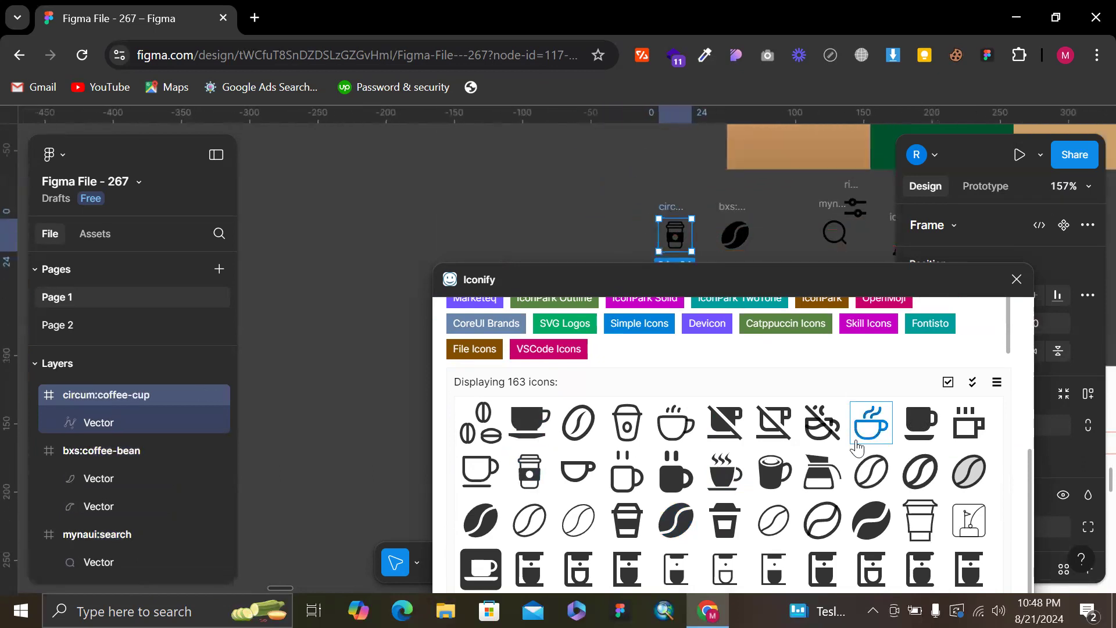
Place the filled steaming mug icon fluent:drink-coffee-16-filled on the empty canvas to the upper left of the takeaway cup icon
{"action": "scroll", "coordinate": [857, 448], "scroll_direction": "down", "scroll_amount": 1}
{"action": "left_click_drag", "start_coordinate": [880, 371], "coordinate": [893, 390]}
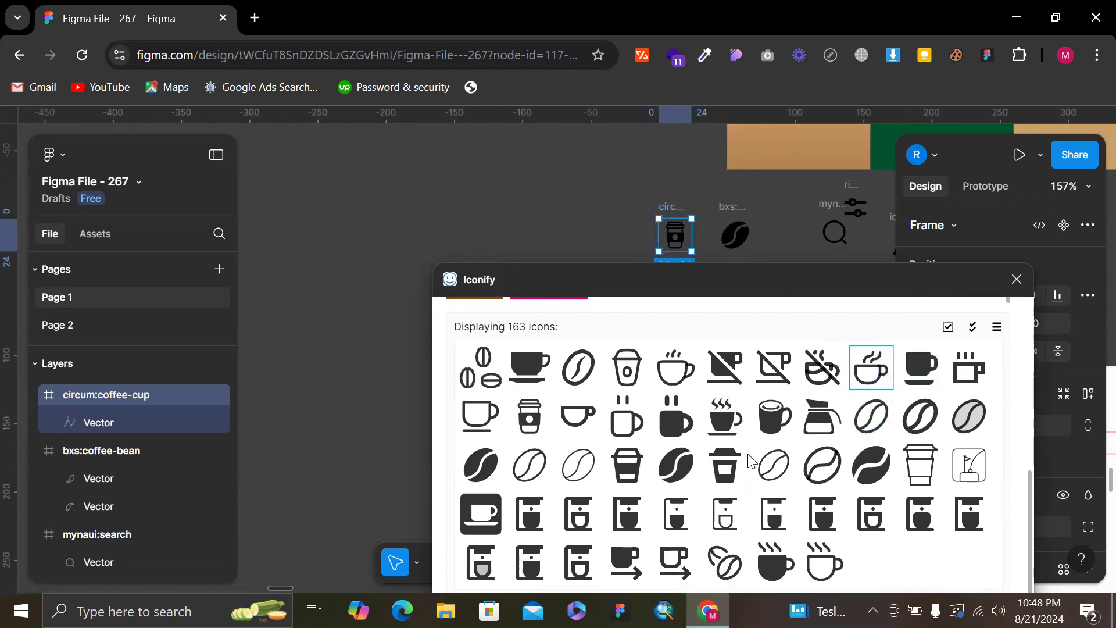
{"action": "scroll", "coordinate": [749, 461], "scroll_direction": "down", "scroll_amount": 1}
{"action": "scroll", "coordinate": [727, 488], "scroll_direction": "down", "scroll_amount": 1}
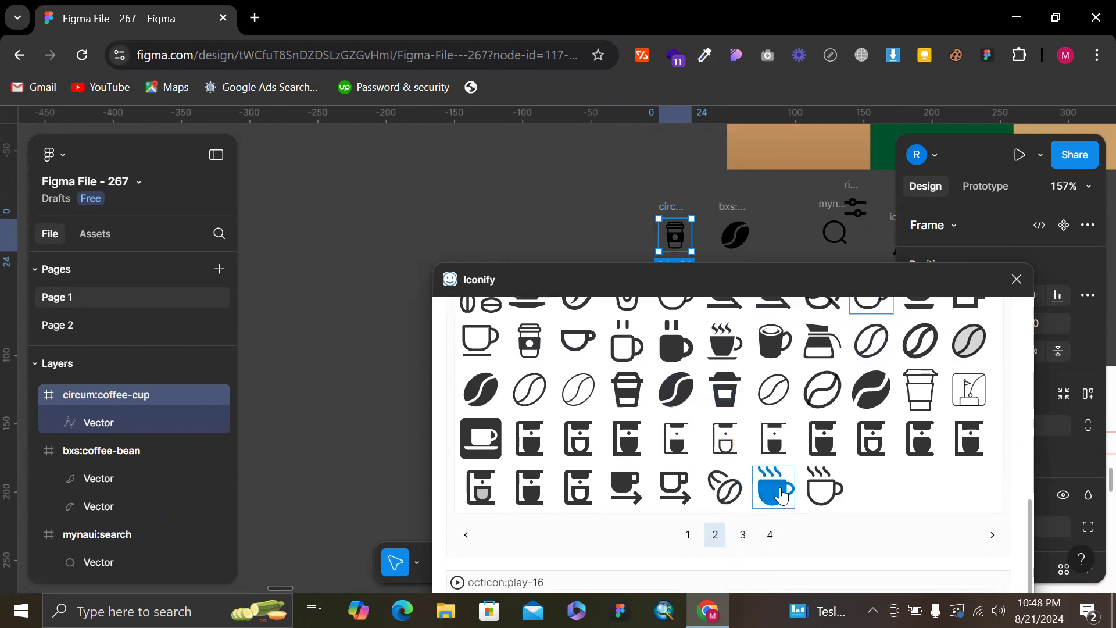
{"action": "left_click_drag", "start_coordinate": [621, 322], "coordinate": [696, 353]}
{"action": "scroll", "coordinate": [603, 228], "scroll_direction": "down", "scroll_amount": 4}
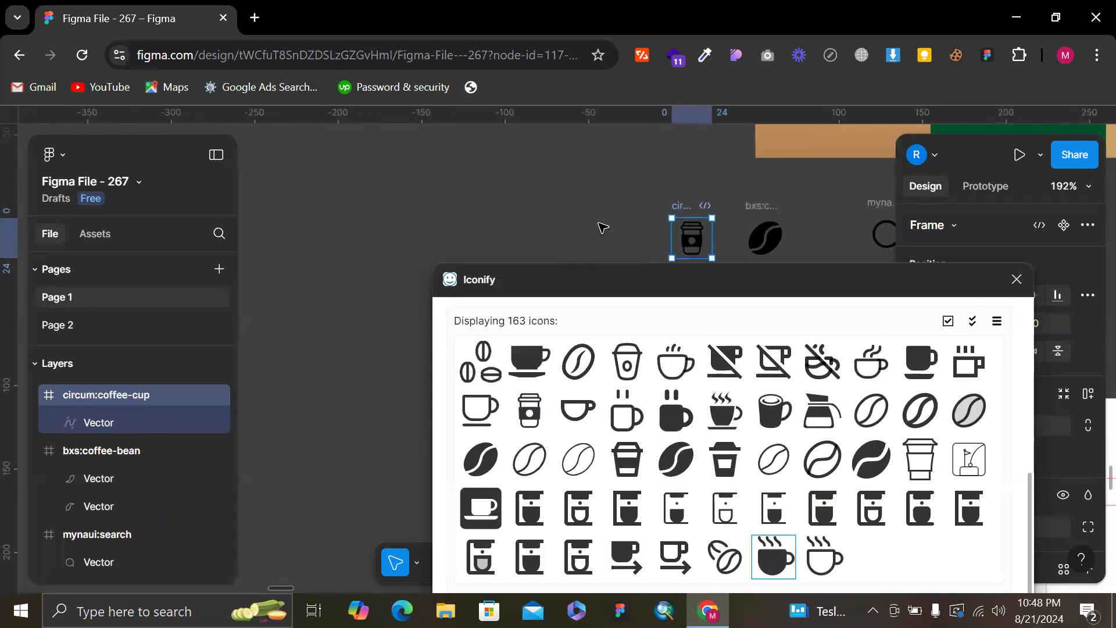
{"action": "left_click_drag", "start_coordinate": [778, 554], "coordinate": [534, 250]}
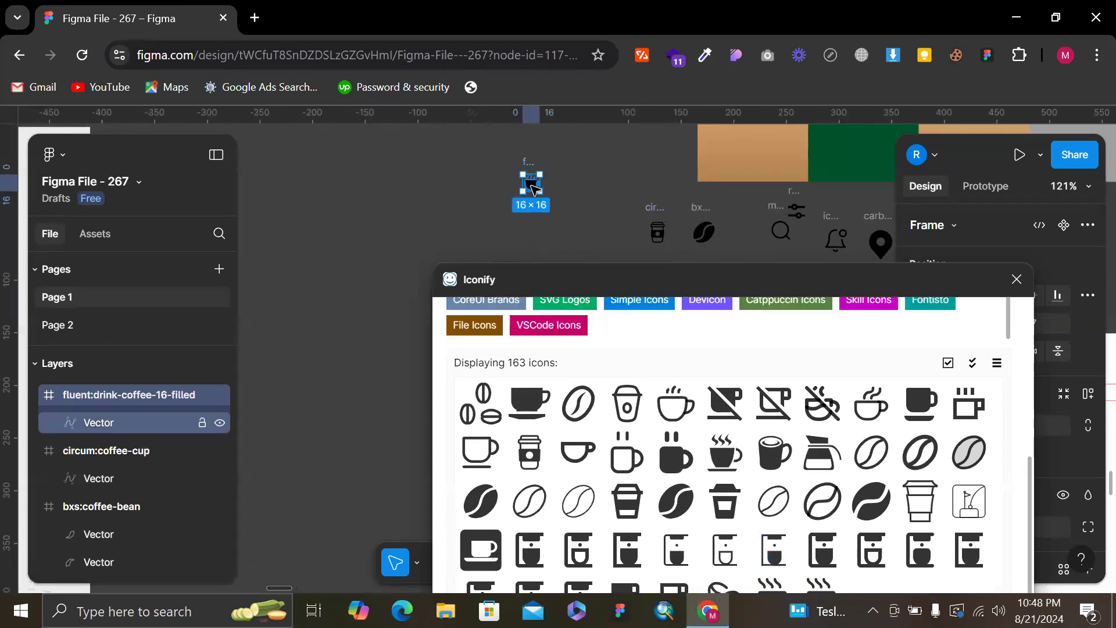
Flip the steaming mug's vector horizontally and move its icon frame into the icon row, directly left of the takeaway cup
{"action": "right_click", "coordinate": [534, 187]}
{"action": "scroll", "coordinate": [571, 395], "scroll_direction": "down", "scroll_amount": 3}
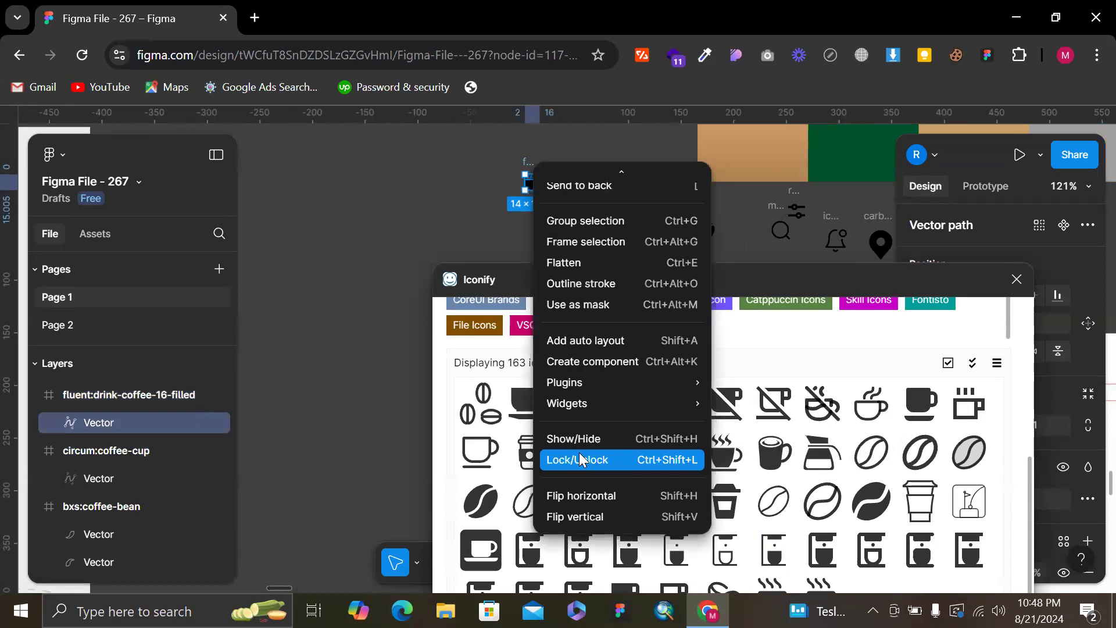
{"action": "left_click", "coordinate": [600, 496]}
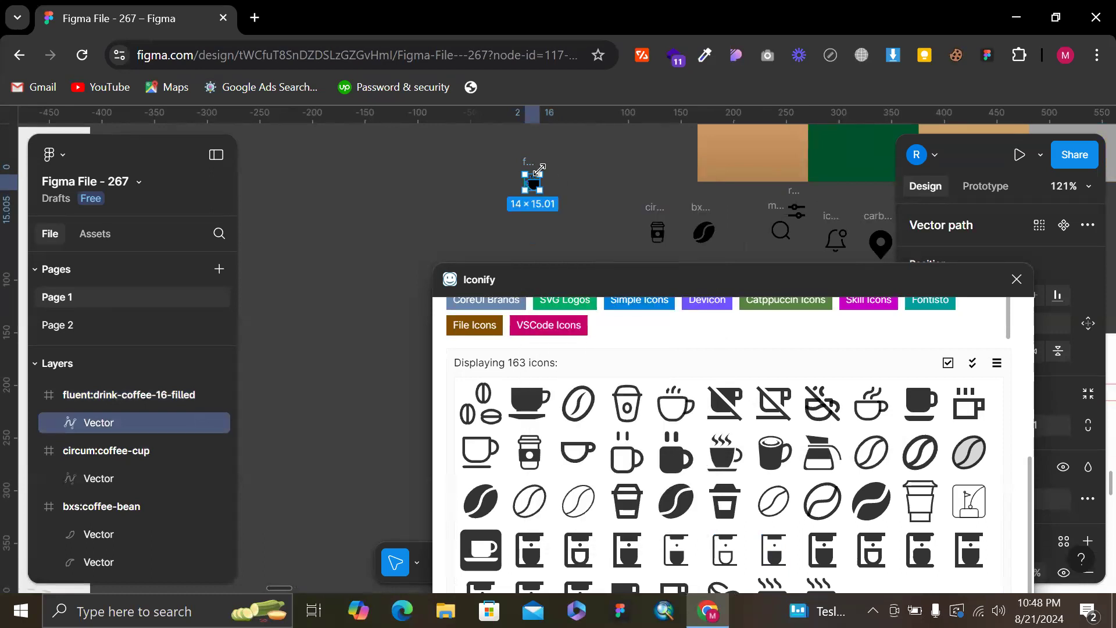
{"action": "scroll", "coordinate": [521, 156], "scroll_direction": "up", "scroll_amount": 5}
{"action": "left_click", "coordinate": [537, 175]}
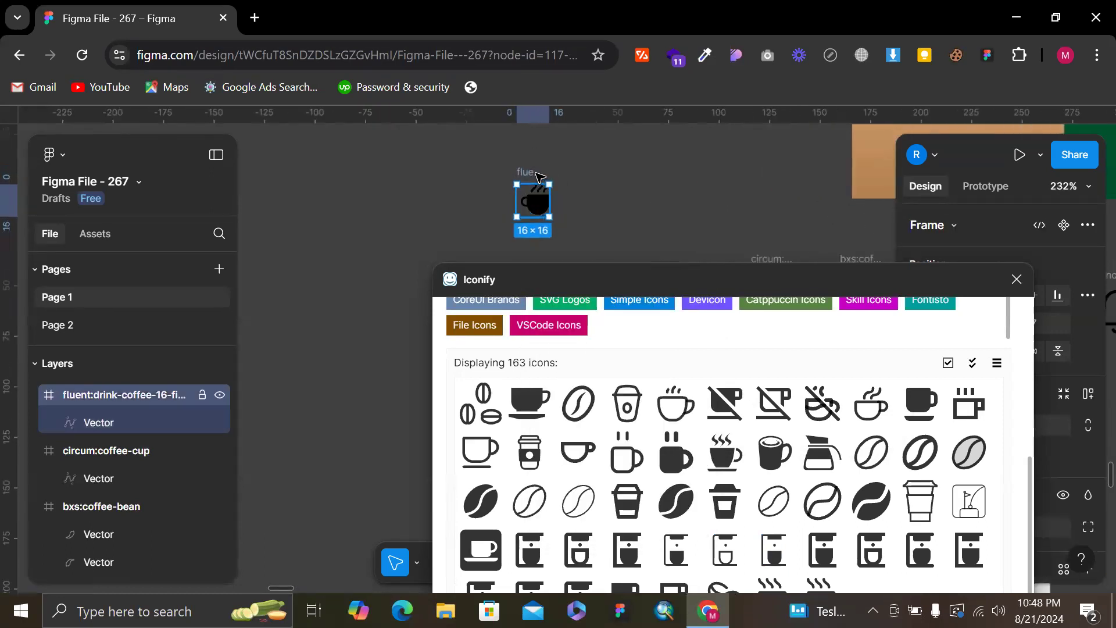
{"action": "scroll", "coordinate": [538, 176], "scroll_direction": "down", "scroll_amount": 1}
{"action": "left_click_drag", "start_coordinate": [536, 175], "coordinate": [717, 256]}
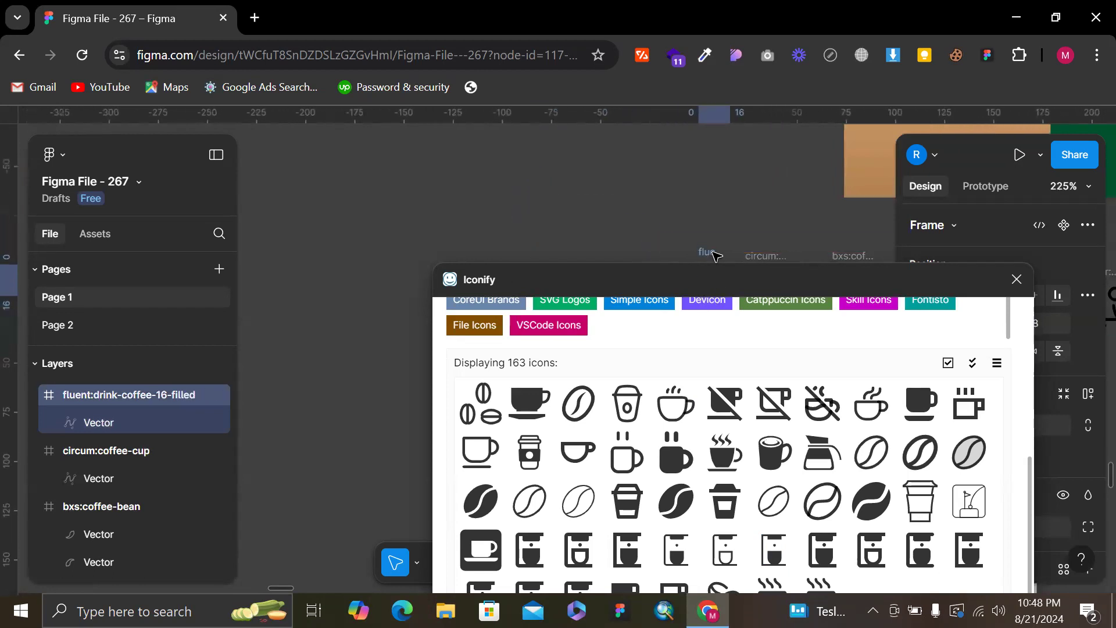
Check the bottom navigation icons on the reference screen and search Iconify for "home"
{"action": "left_click", "coordinate": [752, 212]}
{"action": "scroll", "coordinate": [752, 212], "scroll_direction": "down", "scroll_amount": 6}
{"action": "scroll", "coordinate": [752, 212], "scroll_direction": "down", "scroll_amount": 6}
{"action": "scroll", "coordinate": [750, 212], "scroll_direction": "down", "scroll_amount": 5}
{"action": "scroll", "coordinate": [785, 491], "scroll_direction": "down", "scroll_amount": 3}
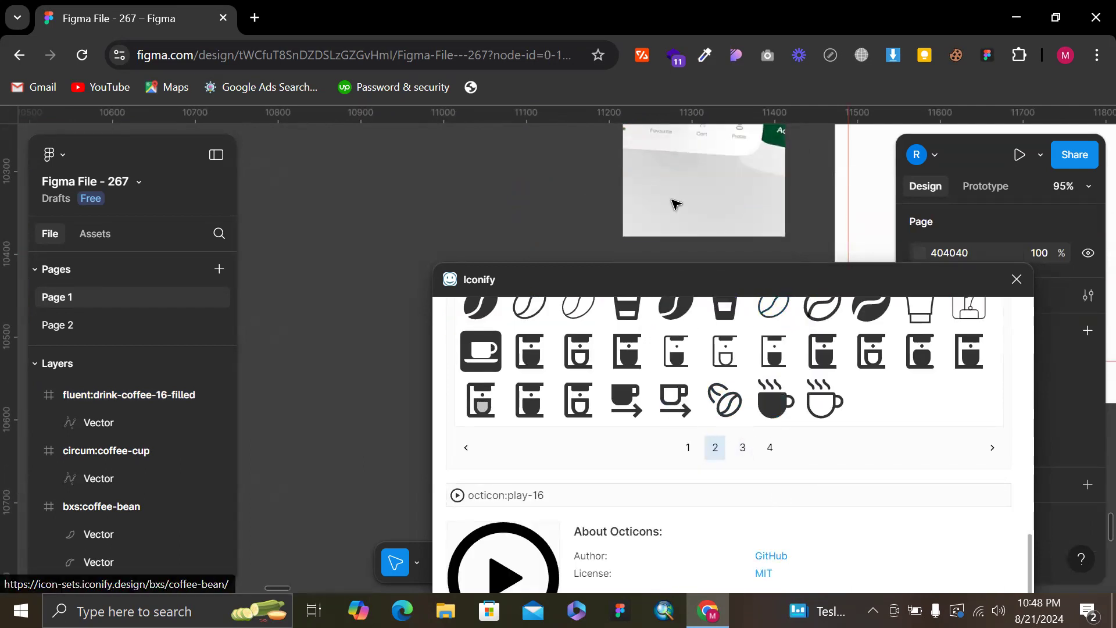
{"action": "scroll", "coordinate": [675, 203], "scroll_direction": "up", "scroll_amount": 3}
{"action": "scroll", "coordinate": [698, 201], "scroll_direction": "up", "scroll_amount": 2}
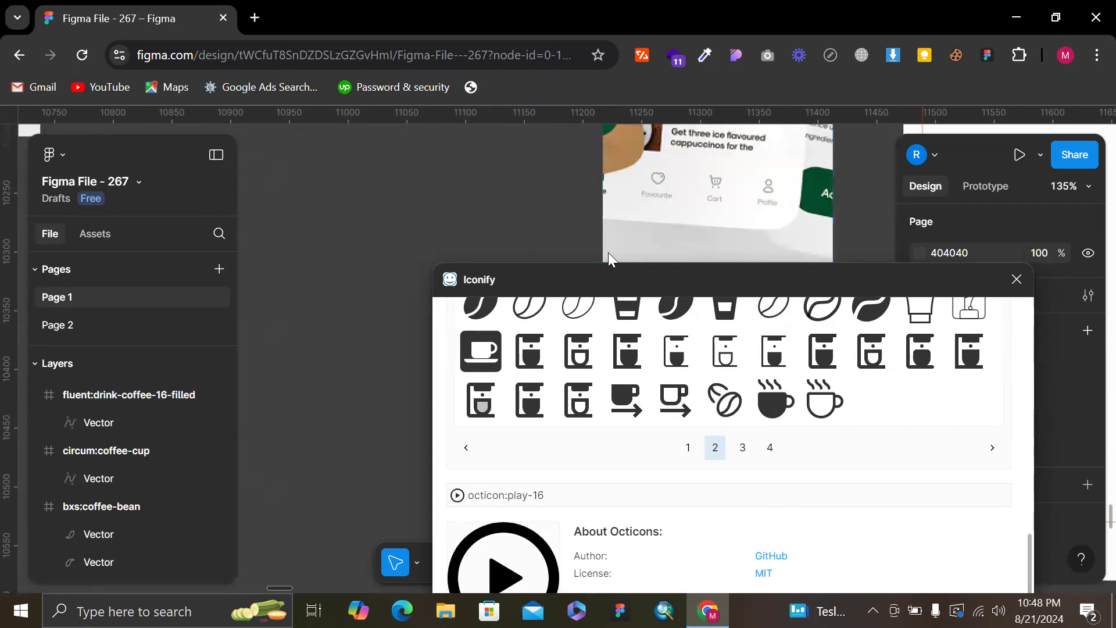
{"action": "scroll", "coordinate": [564, 231], "scroll_direction": "up", "scroll_amount": 12}
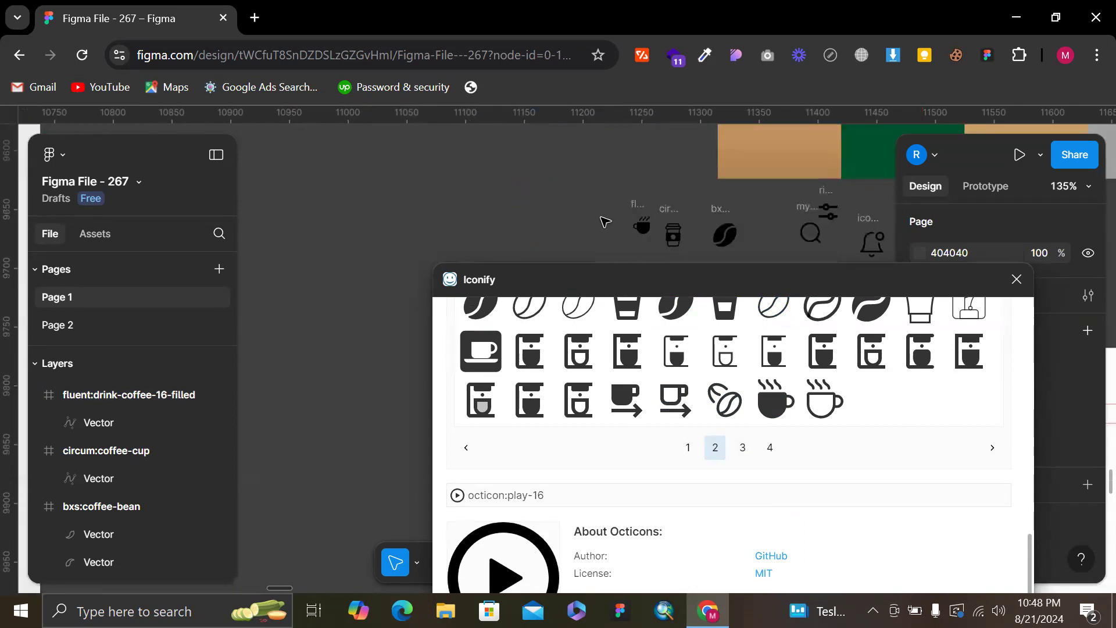
{"action": "scroll", "coordinate": [616, 448], "scroll_direction": "up", "scroll_amount": 10}
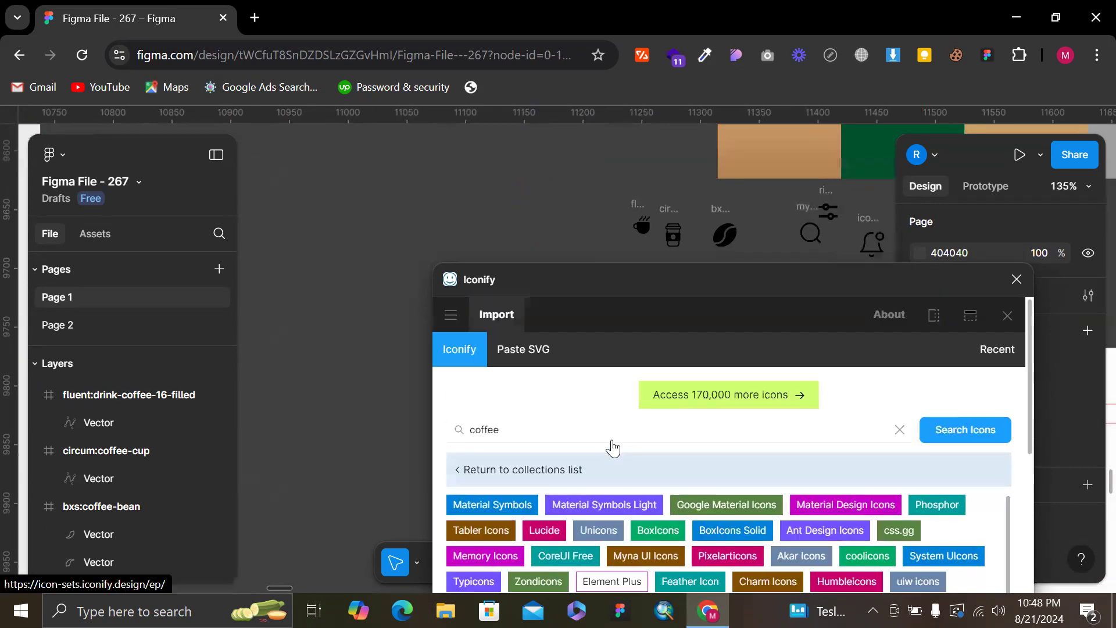
{"action": "left_click", "coordinate": [598, 424]}
{"action": "type", "text": "home"}
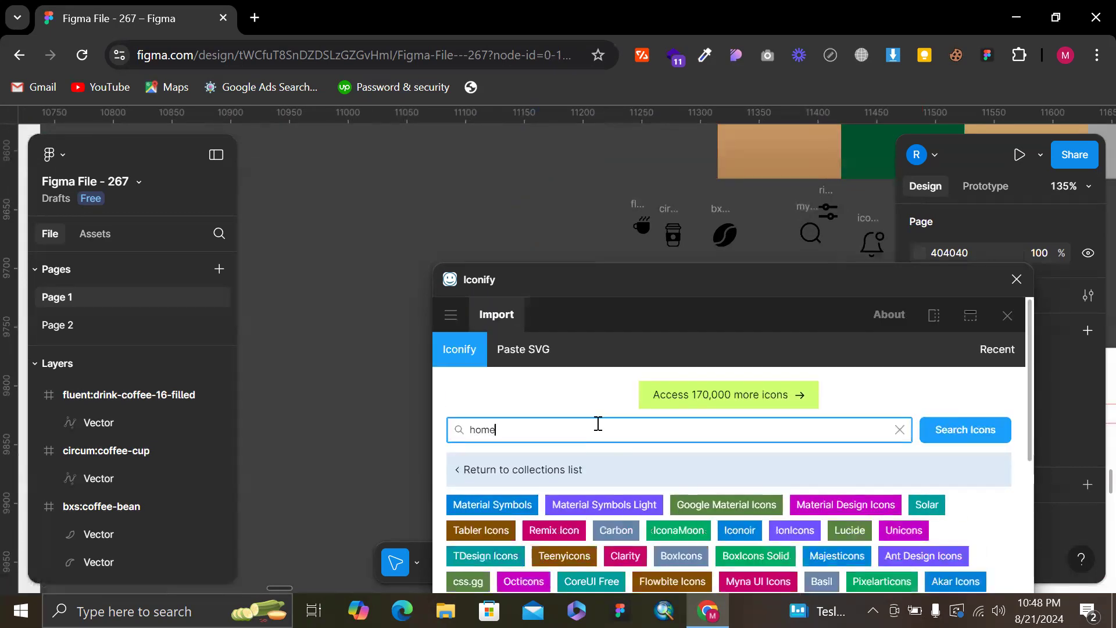
Extend the left edge of the cropped reference image (image 39) to uncover the Home item in its bottom navigation
{"action": "scroll", "coordinate": [598, 423], "scroll_direction": "down", "scroll_amount": 6}
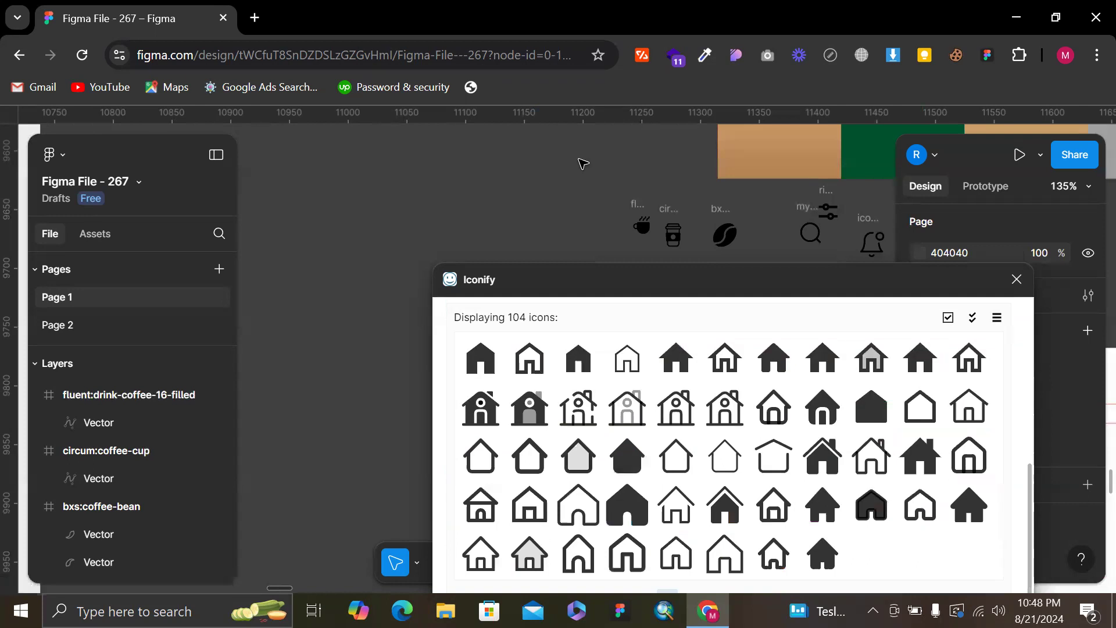
{"action": "scroll", "coordinate": [583, 163], "scroll_direction": "down", "scroll_amount": 3}
{"action": "scroll", "coordinate": [584, 163], "scroll_direction": "down", "scroll_amount": 10}
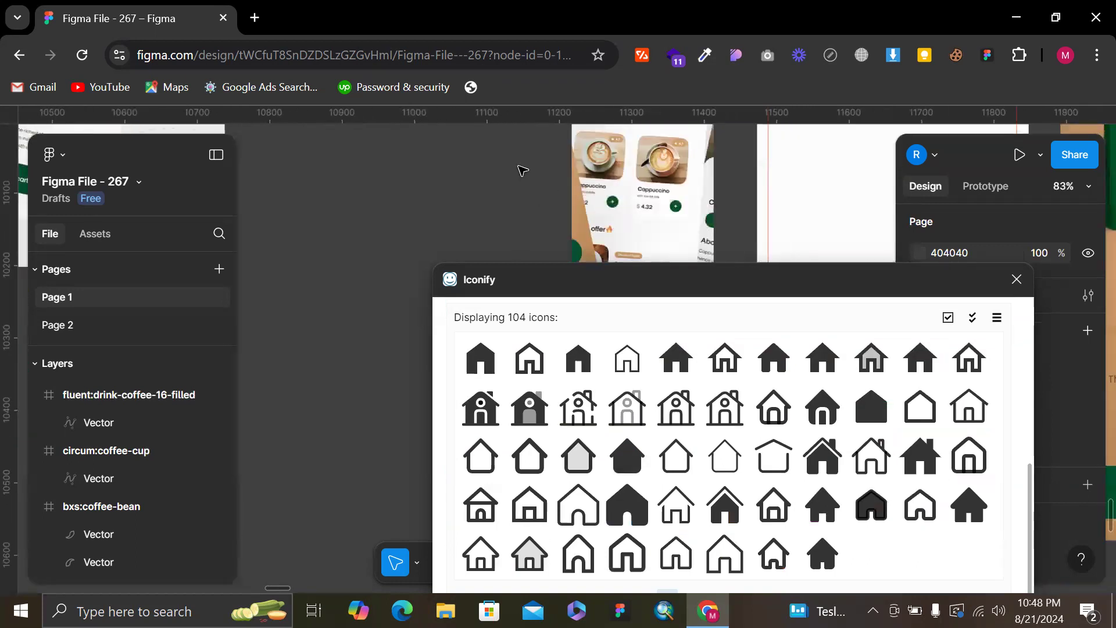
{"action": "scroll", "coordinate": [621, 150], "scroll_direction": "up", "scroll_amount": 2}
{"action": "scroll", "coordinate": [586, 171], "scroll_direction": "up", "scroll_amount": 5}
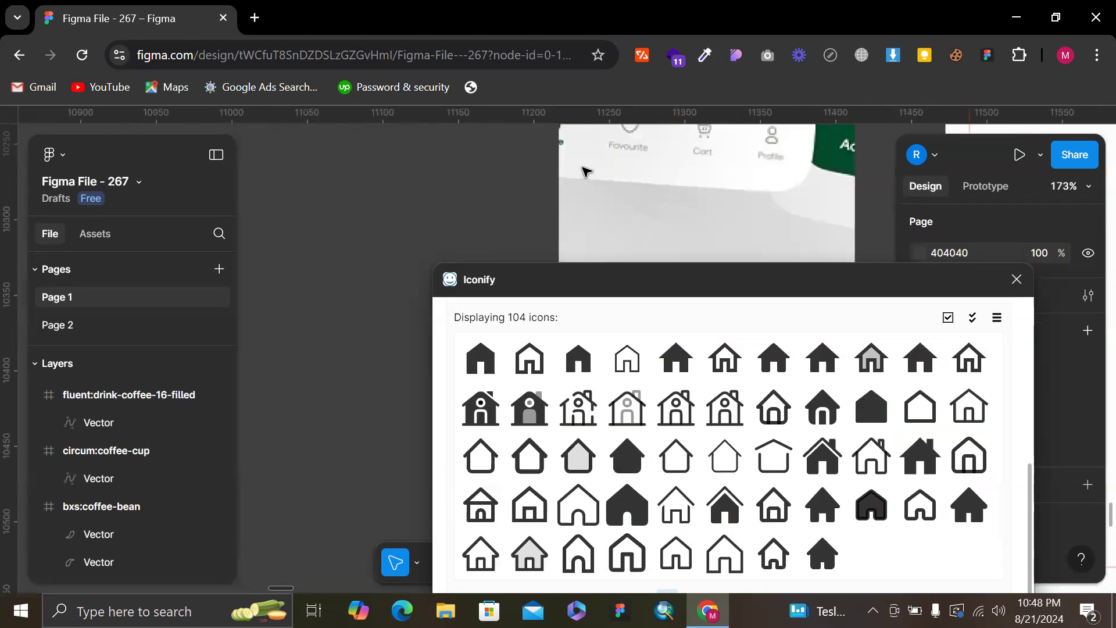
{"action": "left_click", "coordinate": [579, 170]}
{"action": "left_click_drag", "start_coordinate": [505, 185], "coordinate": [500, 186]}
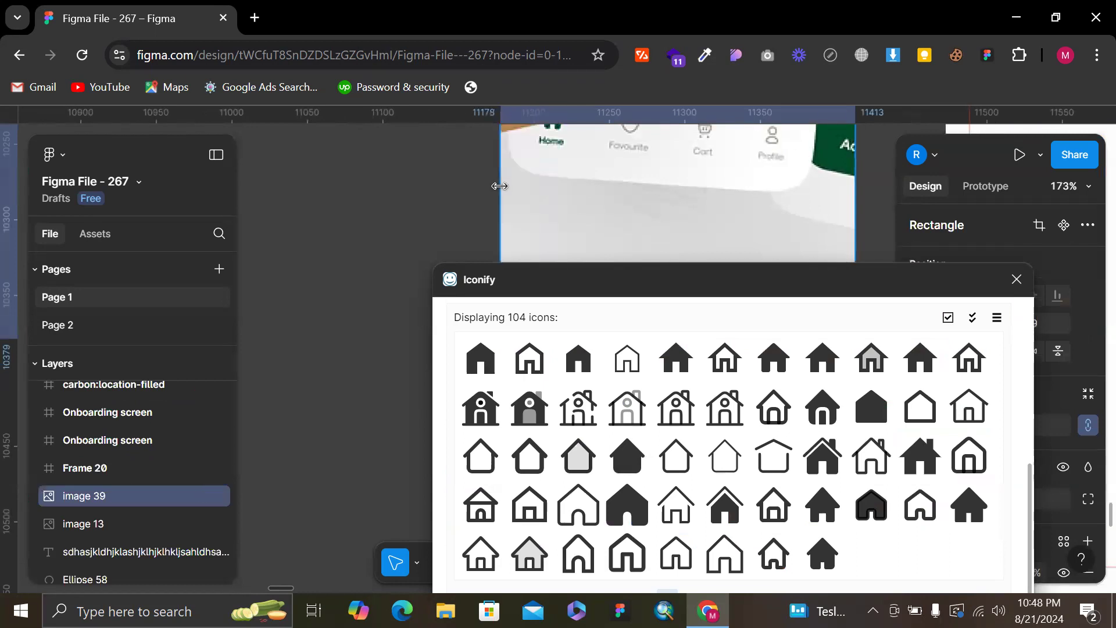
{"action": "scroll", "coordinate": [560, 217], "scroll_direction": "up", "scroll_amount": 2}
{"action": "scroll", "coordinate": [586, 228], "scroll_direction": "down", "scroll_amount": 2}
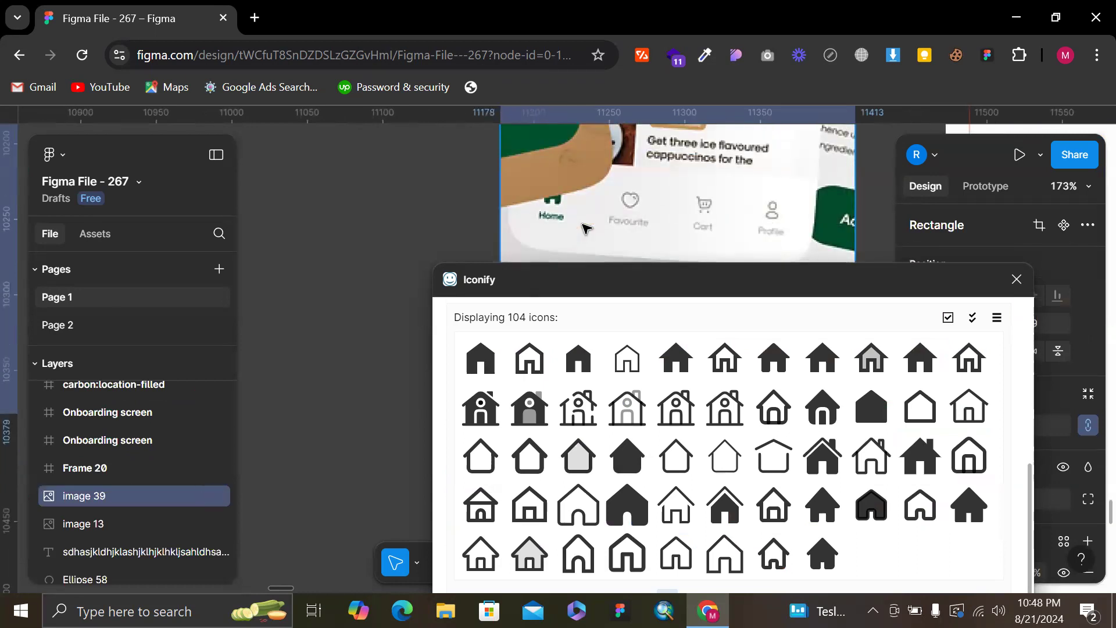
{"action": "scroll", "coordinate": [724, 199], "scroll_direction": "up", "scroll_amount": 10}
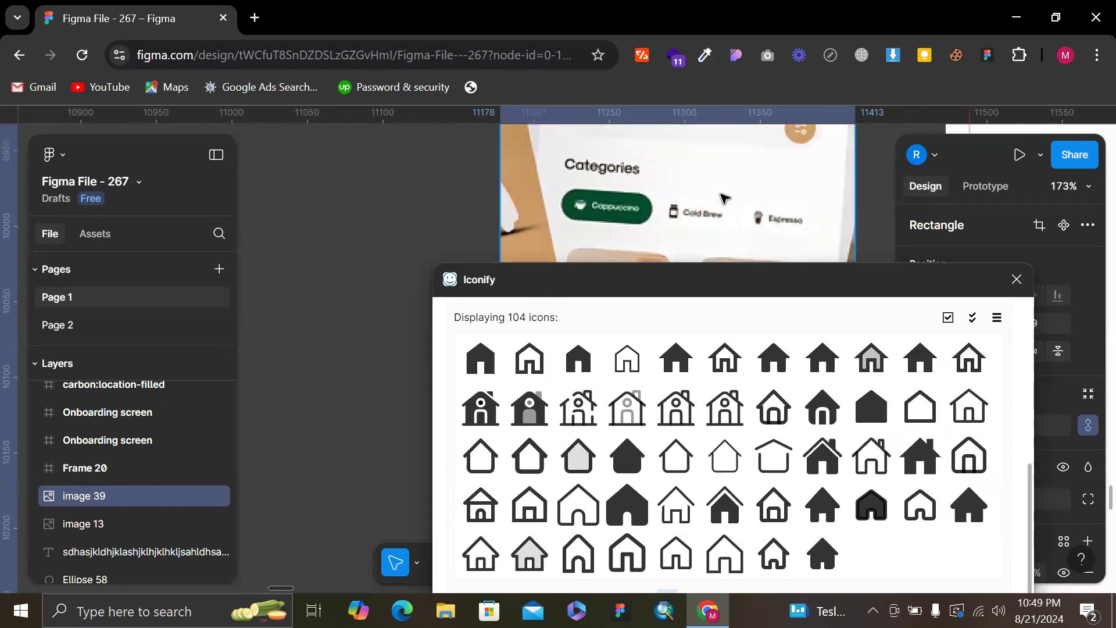
{"action": "scroll", "coordinate": [724, 198], "scroll_direction": "up", "scroll_amount": 3}
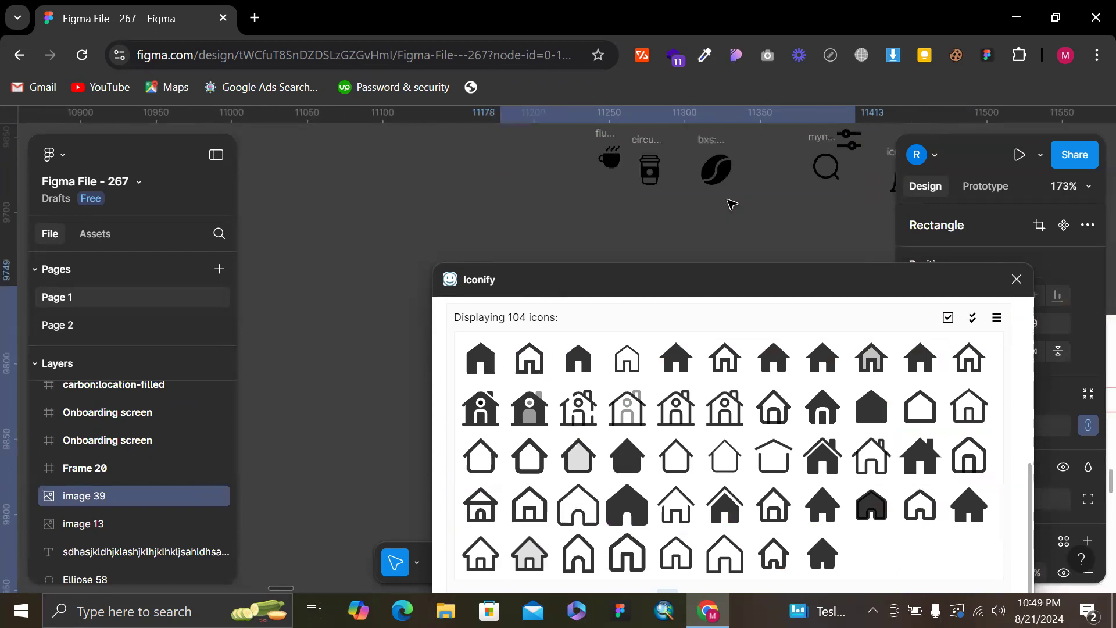
{"action": "left_click", "coordinate": [731, 203]}
Place the fluent:home-32-filled icon from page 2 of the home results in the icon row, left of the steaming mug
{"action": "scroll", "coordinate": [852, 508], "scroll_direction": "down", "scroll_amount": 1}
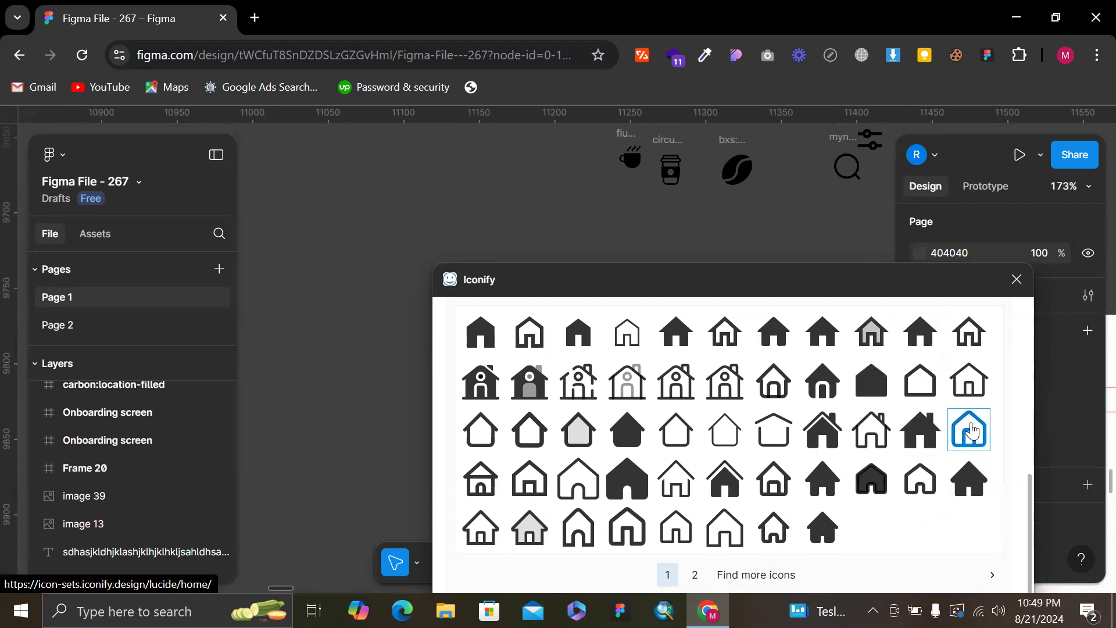
{"action": "scroll", "coordinate": [744, 198], "scroll_direction": "down", "scroll_amount": 20}
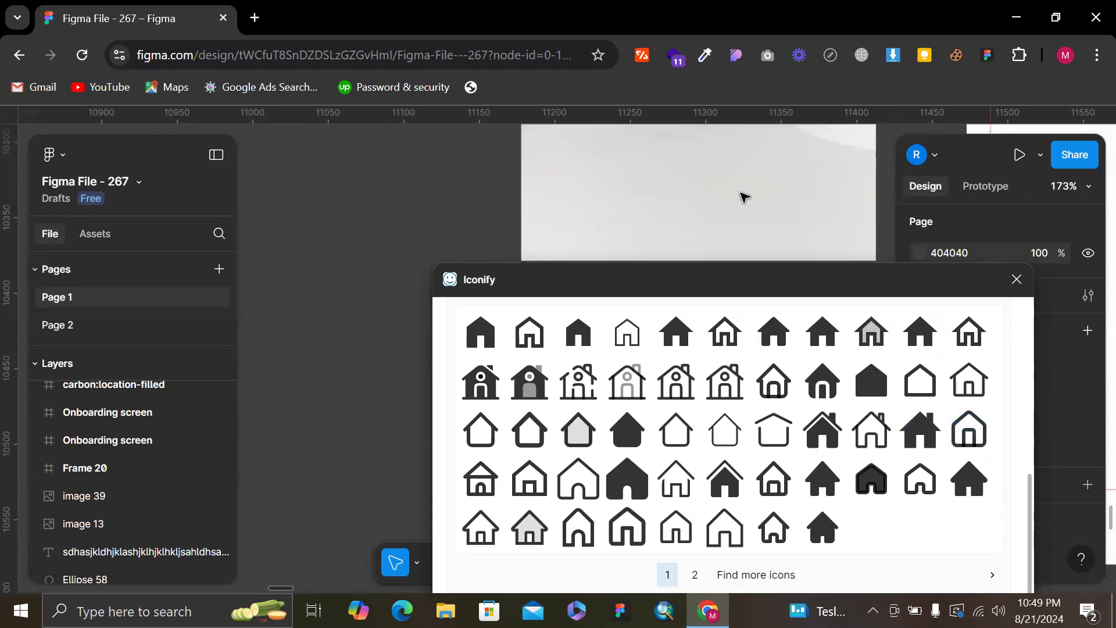
{"action": "scroll", "coordinate": [744, 198], "scroll_direction": "up", "scroll_amount": 3}
{"action": "scroll", "coordinate": [727, 198], "scroll_direction": "up", "scroll_amount": 3}
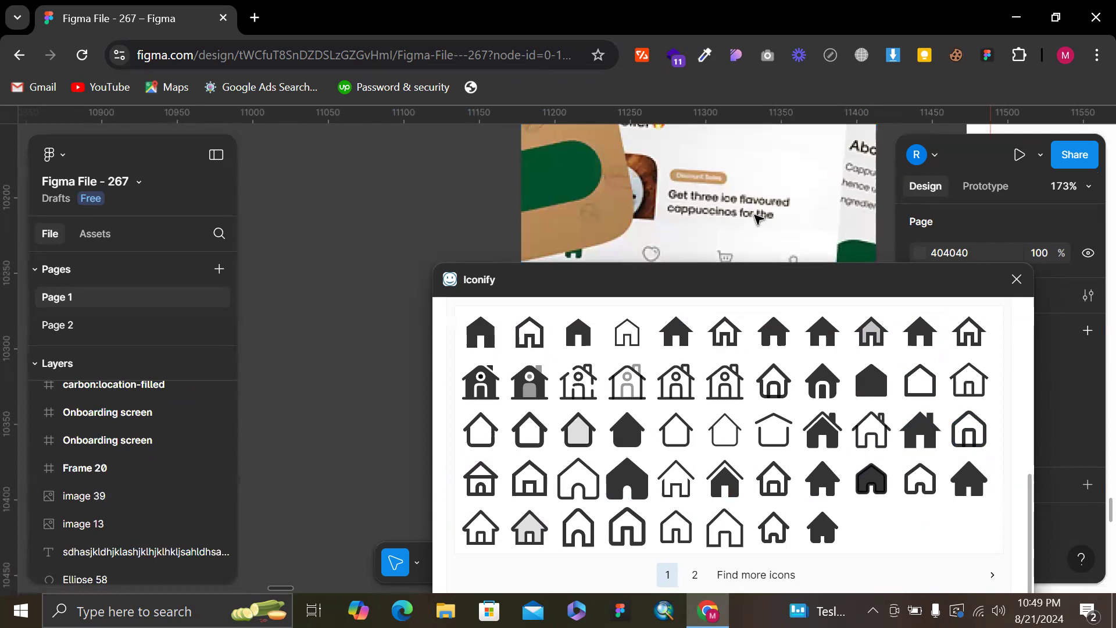
{"action": "left_click", "coordinate": [699, 575]}
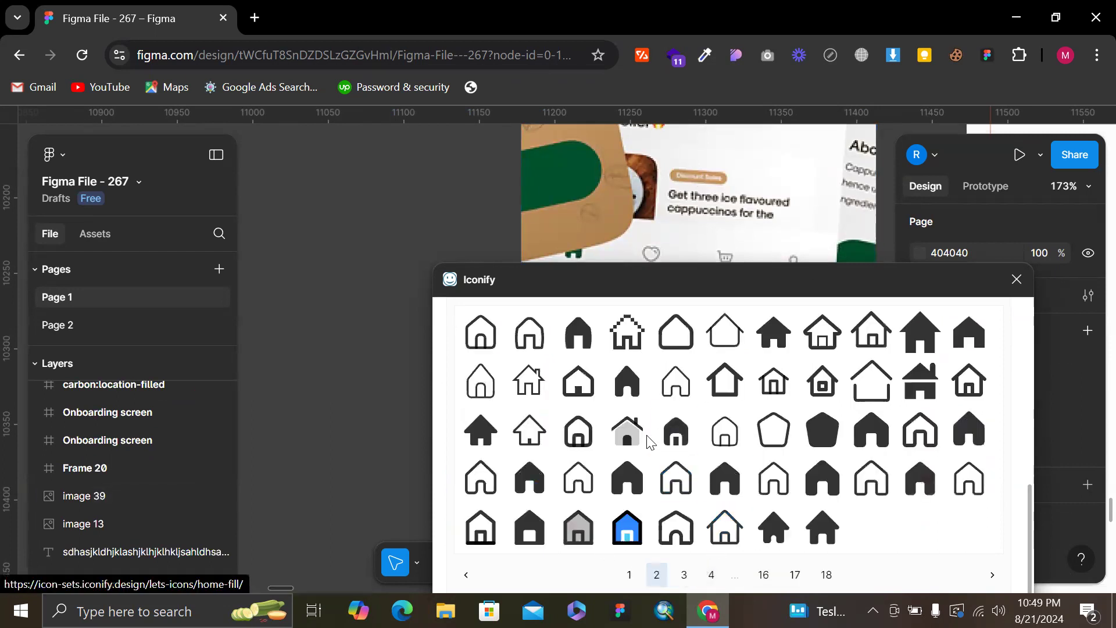
{"action": "scroll", "coordinate": [704, 244], "scroll_direction": "up", "scroll_amount": 20}
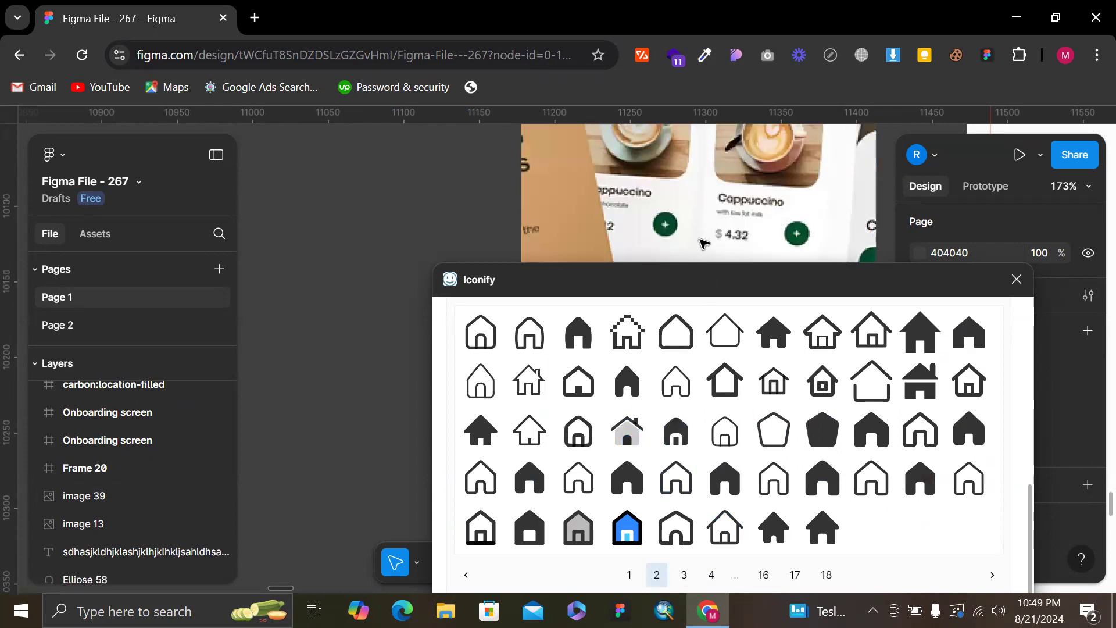
{"action": "scroll", "coordinate": [704, 243], "scroll_direction": "up", "scroll_amount": 3}
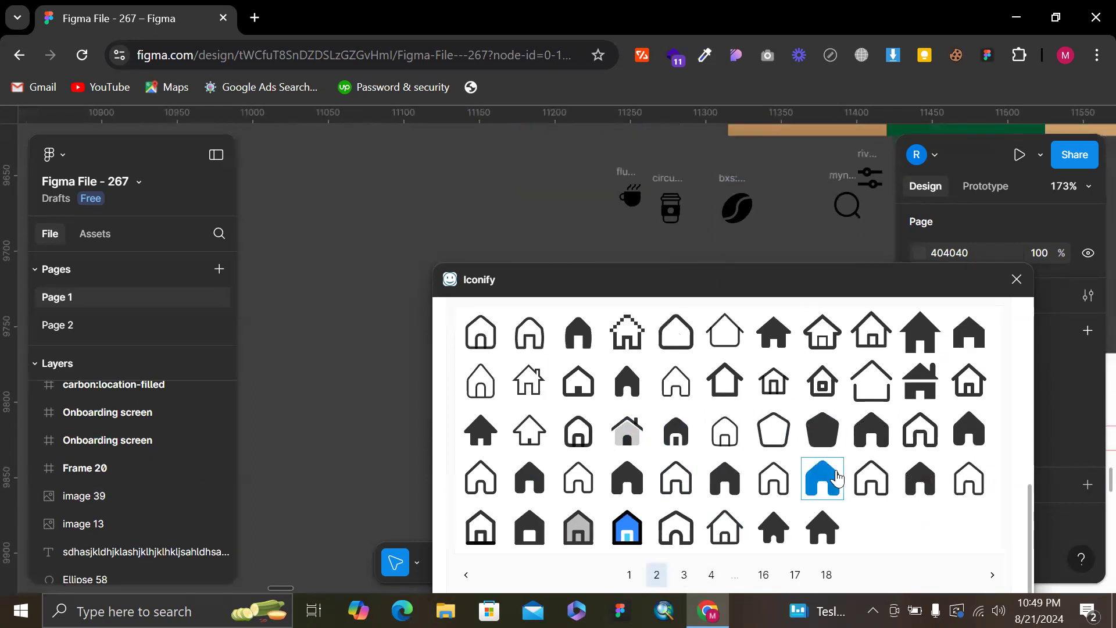
{"action": "left_click_drag", "start_coordinate": [830, 486], "coordinate": [588, 252]}
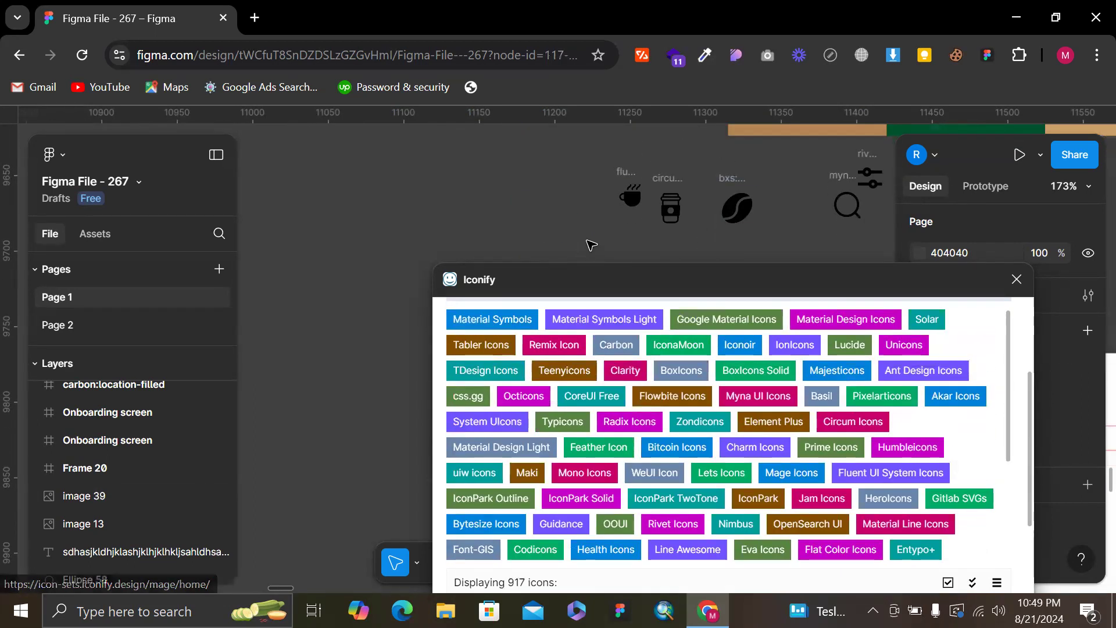
{"action": "scroll", "coordinate": [577, 155], "scroll_direction": "up", "scroll_amount": 2, "text": "ctrl"}
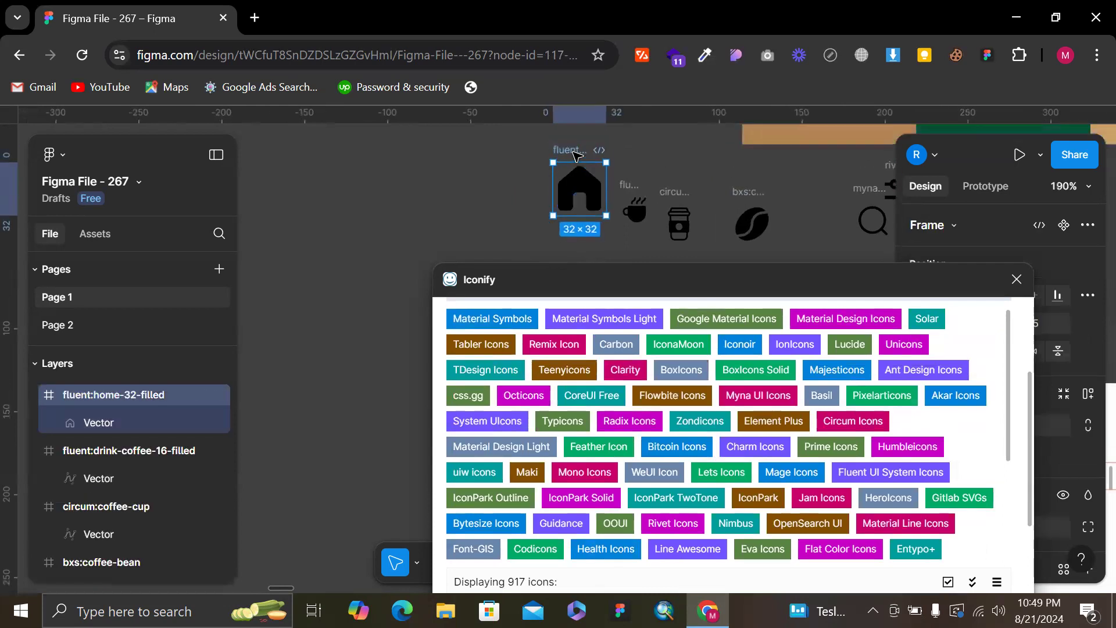
{"action": "left_click_drag", "start_coordinate": [576, 156], "coordinate": [564, 197]}
{"action": "scroll", "coordinate": [562, 197], "scroll_direction": "down", "scroll_amount": 1}
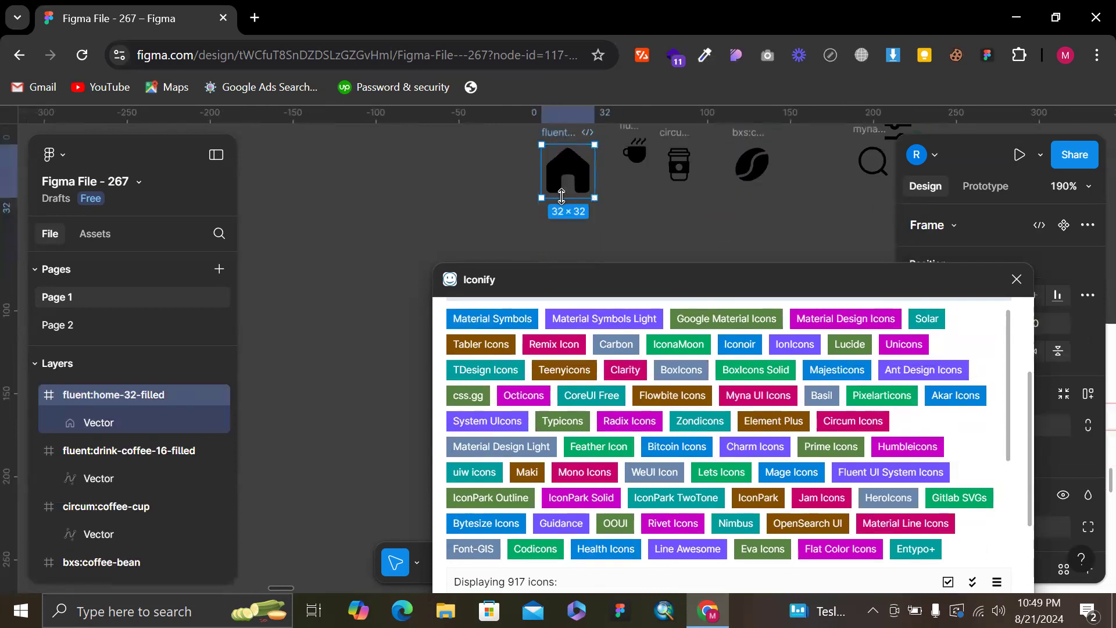
Review the gathered icon row and the remaining home icon results against the reference screen
{"action": "scroll", "coordinate": [562, 198], "scroll_direction": "down", "scroll_amount": 4, "text": "ctrl"}
{"action": "scroll", "coordinate": [702, 505], "scroll_direction": "down", "scroll_amount": 5}
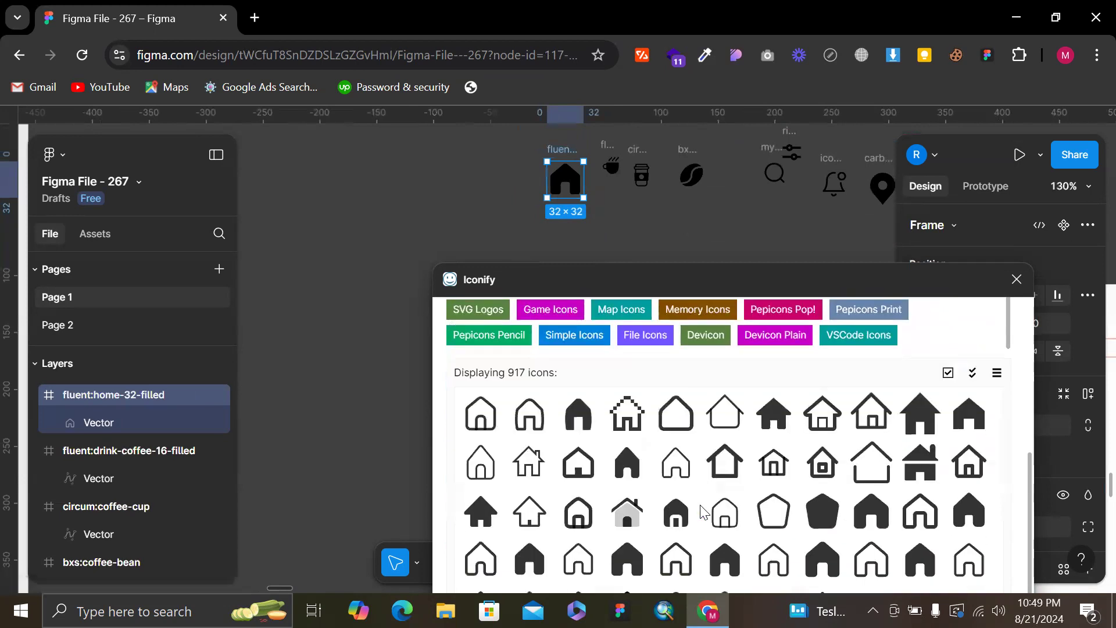
{"action": "scroll", "coordinate": [702, 509], "scroll_direction": "up", "scroll_amount": 3}
{"action": "scroll", "coordinate": [632, 179], "scroll_direction": "up", "scroll_amount": 2}
{"action": "scroll", "coordinate": [547, 214], "scroll_direction": "right", "scroll_amount": 2}
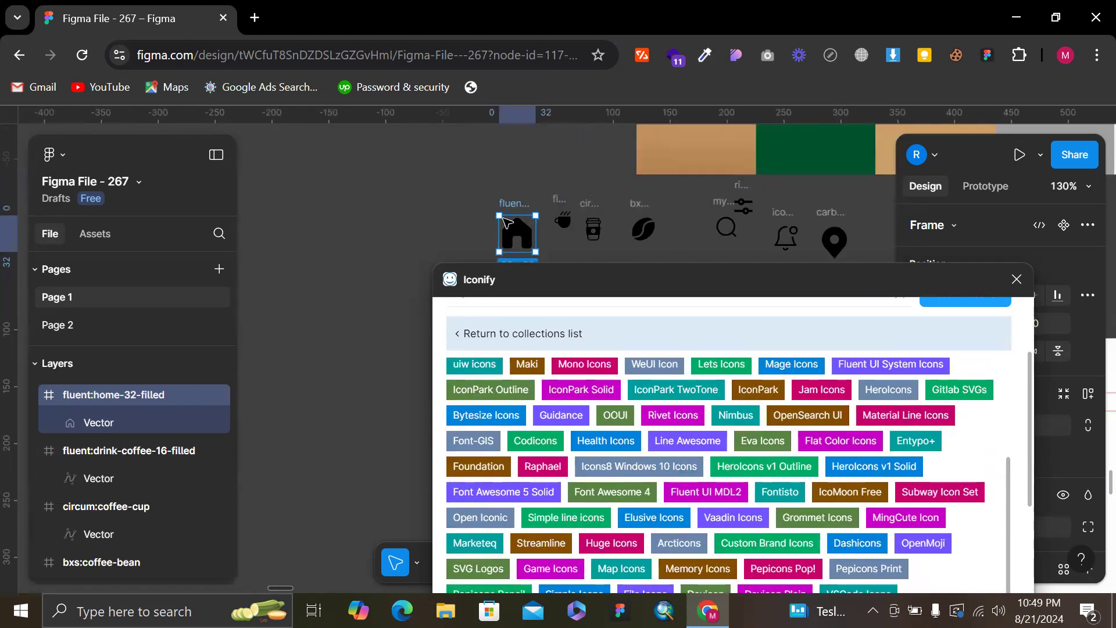
{"action": "scroll", "coordinate": [801, 237], "scroll_direction": "right", "scroll_amount": 3}
{"action": "scroll", "coordinate": [652, 226], "scroll_direction": "left", "scroll_amount": 1}
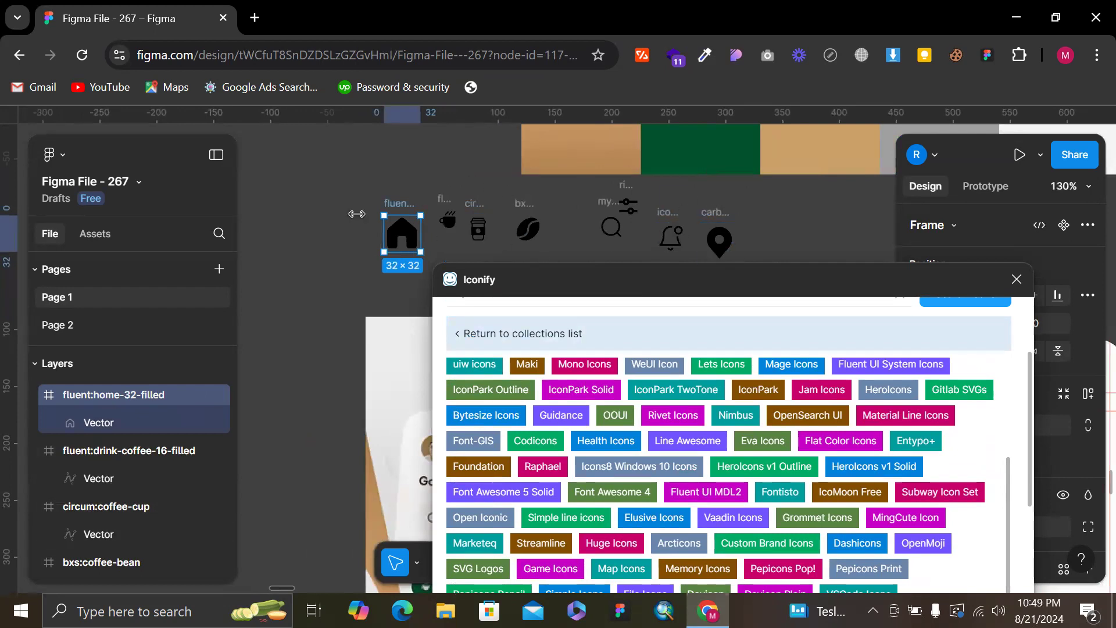
{"action": "scroll", "coordinate": [711, 216], "scroll_direction": "down", "scroll_amount": 2}
{"action": "scroll", "coordinate": [711, 217], "scroll_direction": "down", "scroll_amount": 1, "text": "ctrl"}
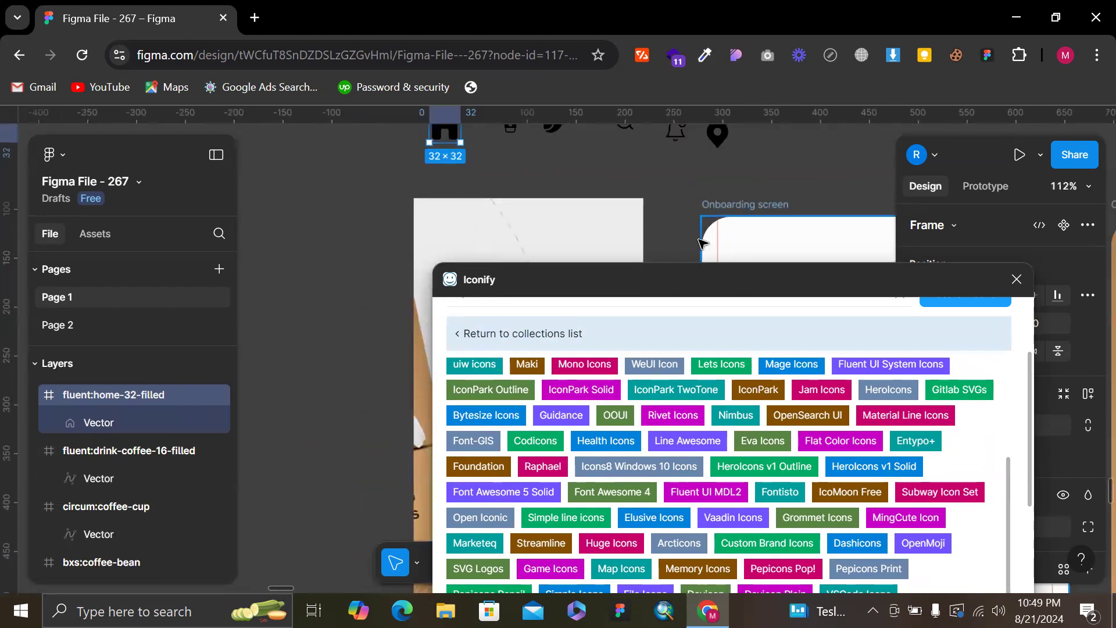
{"action": "scroll", "coordinate": [702, 243], "scroll_direction": "up", "scroll_amount": 1}
{"action": "scroll", "coordinate": [656, 335], "scroll_direction": "down", "scroll_amount": 5}
{"action": "scroll", "coordinate": [654, 455], "scroll_direction": "up", "scroll_amount": 4}
{"action": "scroll", "coordinate": [652, 470], "scroll_direction": "up", "scroll_amount": 3}
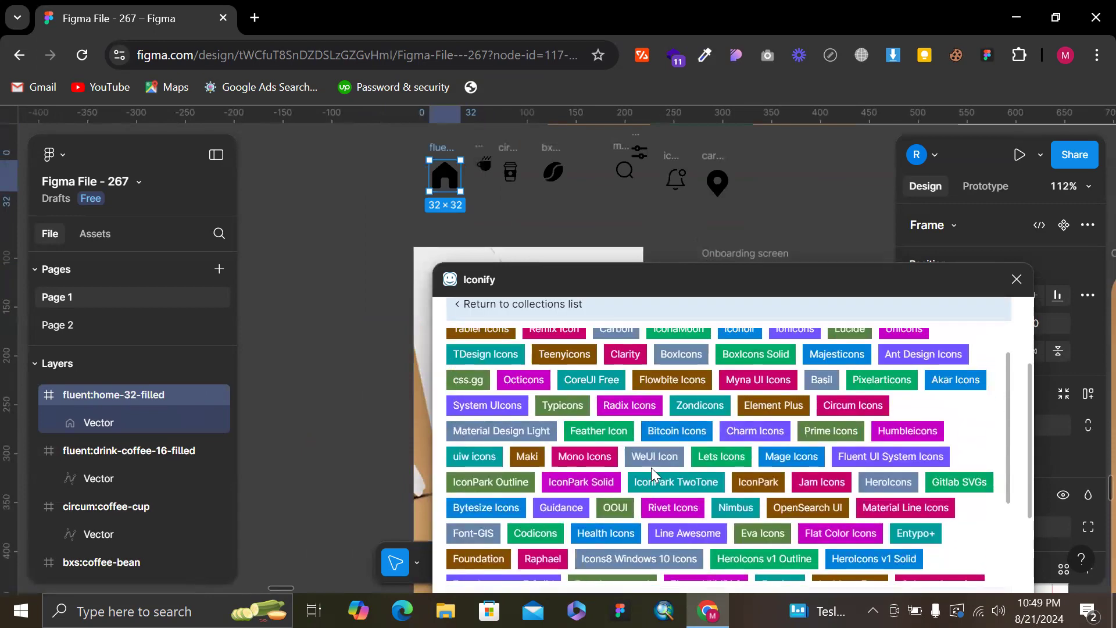
{"action": "scroll", "coordinate": [651, 467], "scroll_direction": "up", "scroll_amount": 1}
{"action": "scroll", "coordinate": [651, 471], "scroll_direction": "down", "scroll_amount": 6}
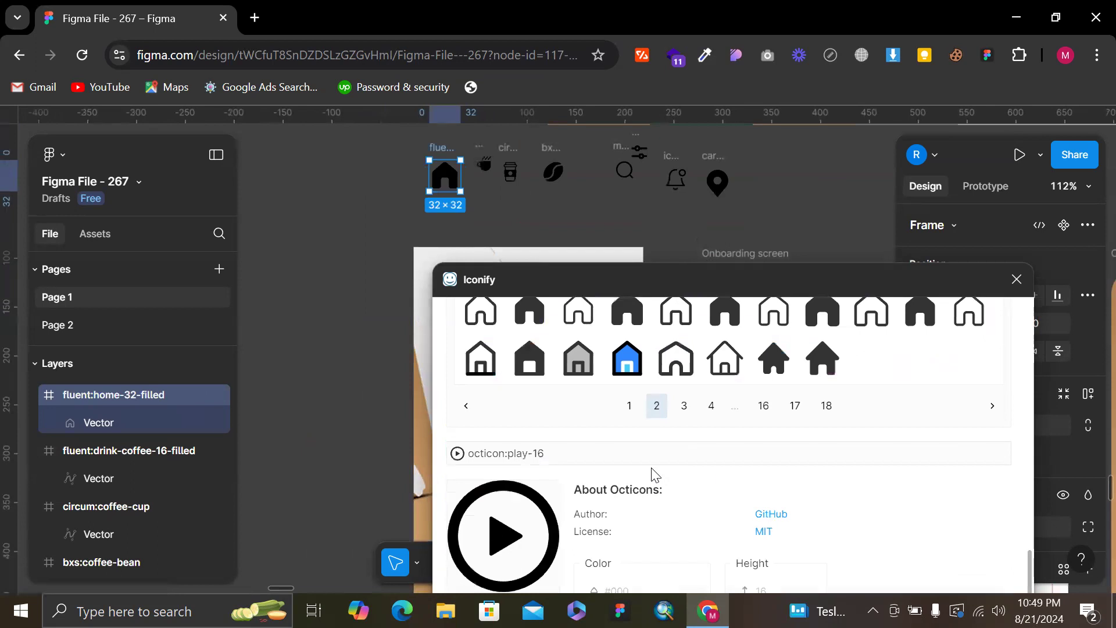
{"action": "scroll", "coordinate": [652, 472], "scroll_direction": "up", "scroll_amount": 3}
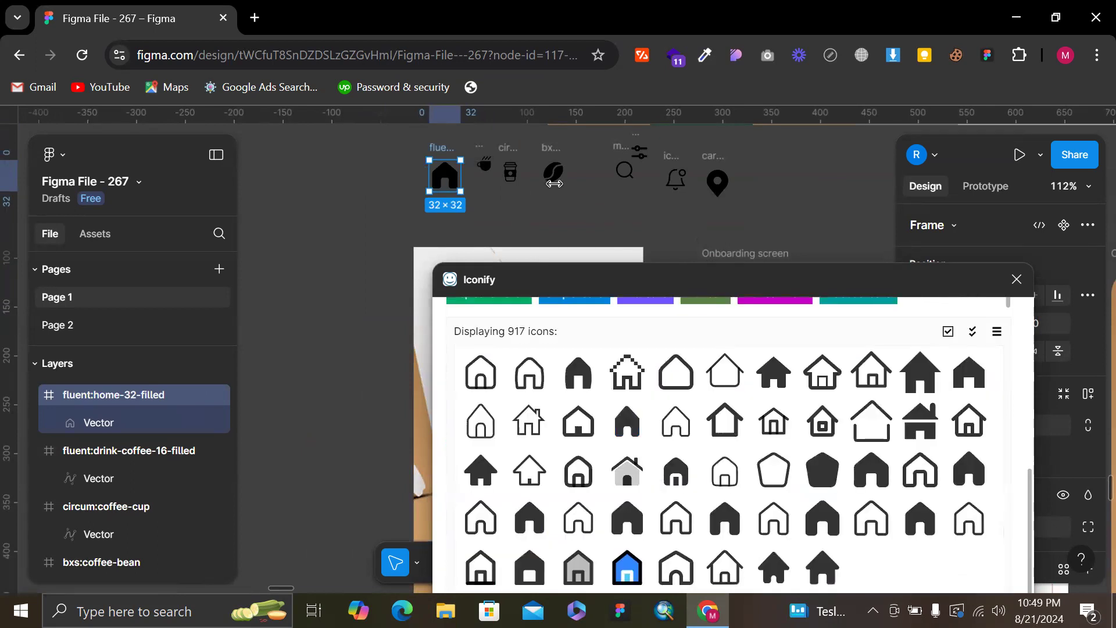
{"action": "scroll", "coordinate": [695, 186], "scroll_direction": "down", "scroll_amount": 5}
{"action": "scroll", "coordinate": [695, 194], "scroll_direction": "up", "scroll_amount": 4}
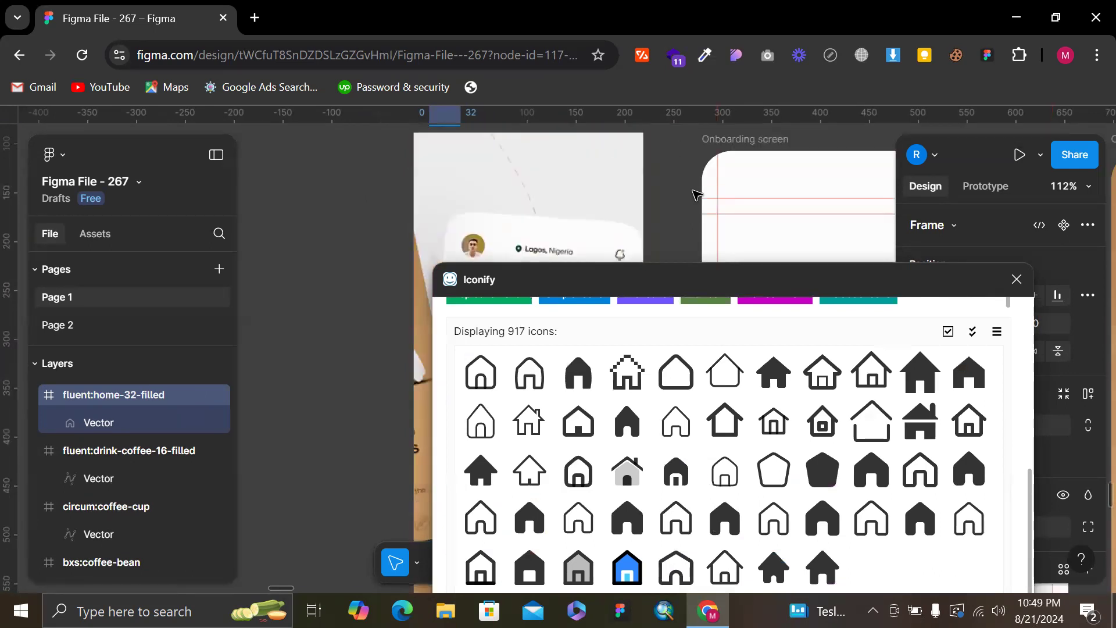
Search Iconify for "heart" and open page 2 of the results
{"action": "scroll", "coordinate": [696, 196], "scroll_direction": "up", "scroll_amount": 2}
{"action": "scroll", "coordinate": [686, 378], "scroll_direction": "up", "scroll_amount": 5}
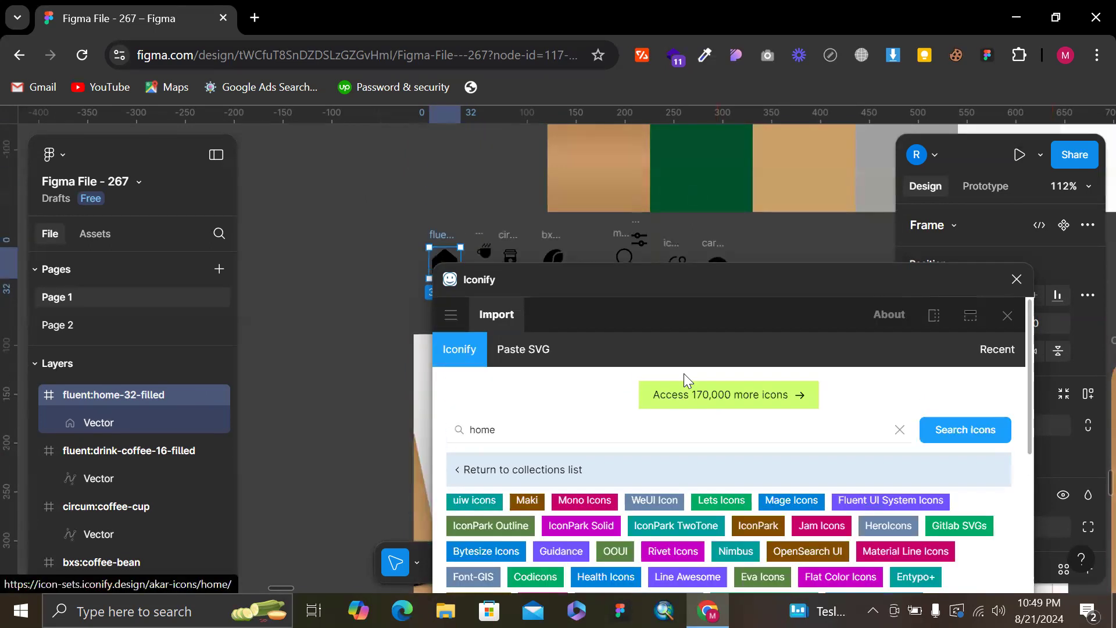
{"action": "double_click", "coordinate": [604, 423]}
{"action": "key", "text": "Return"}
{"action": "scroll", "coordinate": [605, 423], "scroll_direction": "down", "scroll_amount": 7}
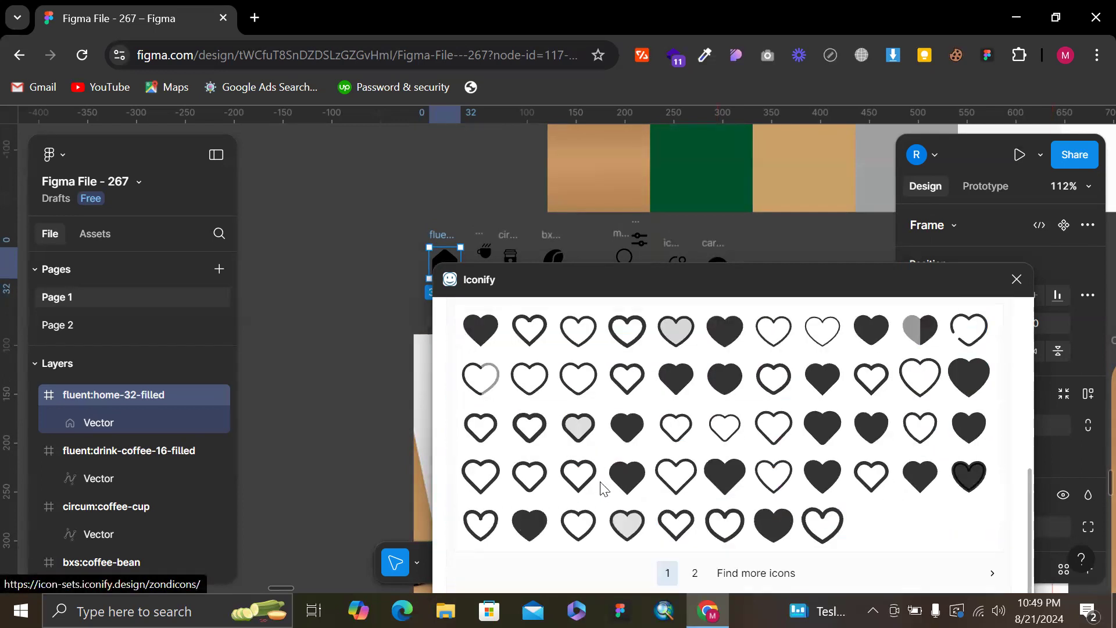
{"action": "left_click", "coordinate": [696, 571]}
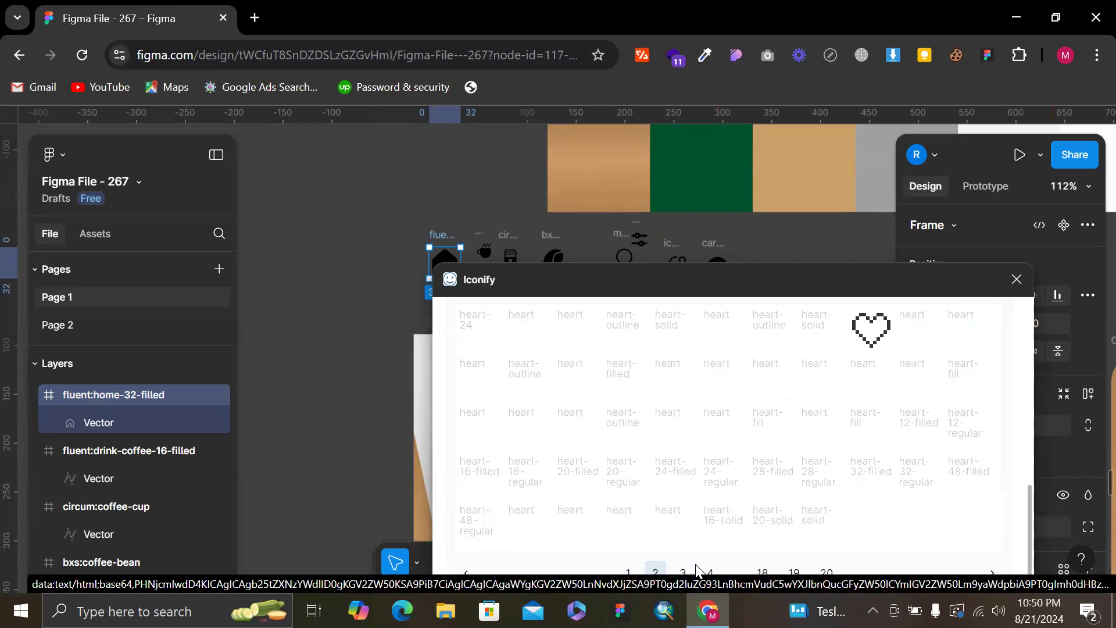
Search Iconify for "favourite" and look through the first page of results for a Favourite navigation icon
{"action": "scroll", "coordinate": [707, 483], "scroll_direction": "up", "scroll_amount": 6}
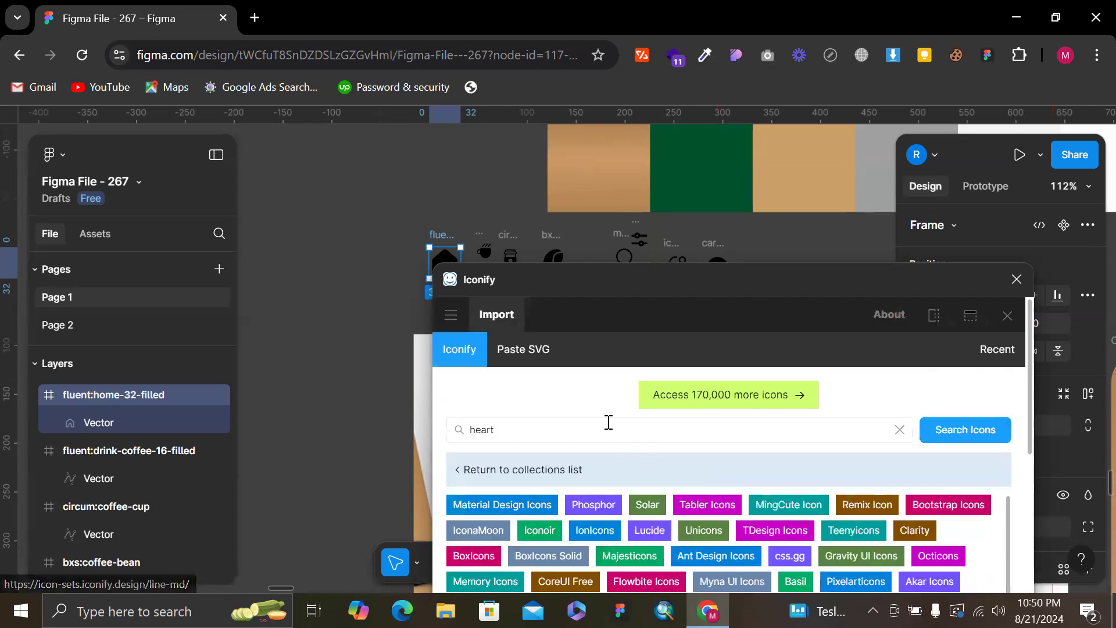
{"action": "left_click", "coordinate": [589, 427]}
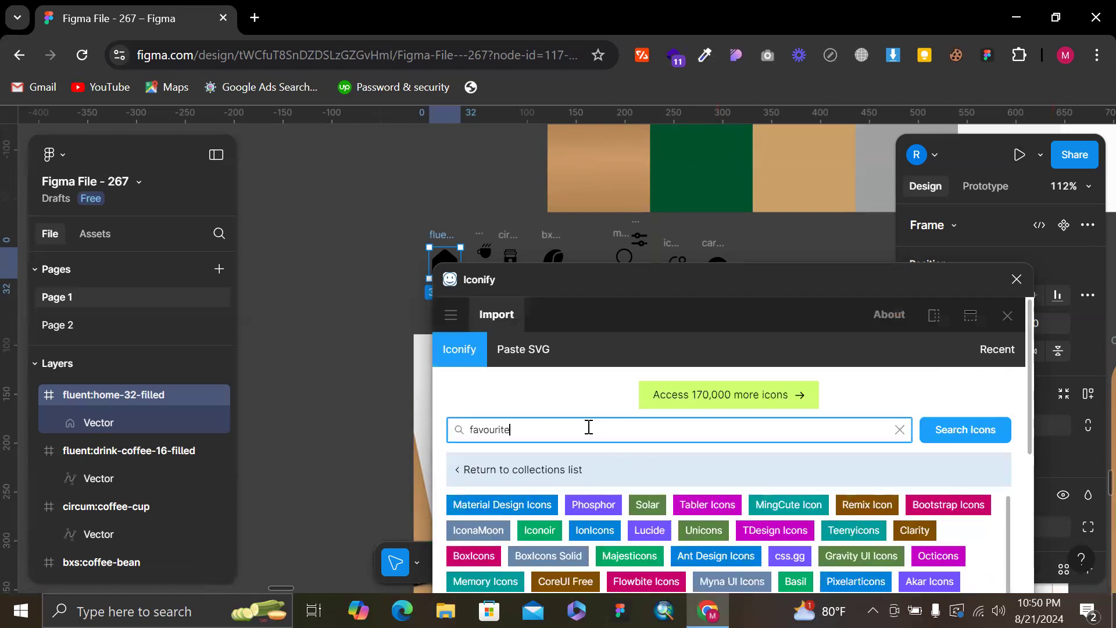
{"action": "type", "text": "favourite"}
{"action": "key", "text": "Return"}
{"action": "scroll", "coordinate": [589, 427], "scroll_direction": "down", "scroll_amount": 2}
{"action": "scroll", "coordinate": [591, 433], "scroll_direction": "down", "scroll_amount": 5}
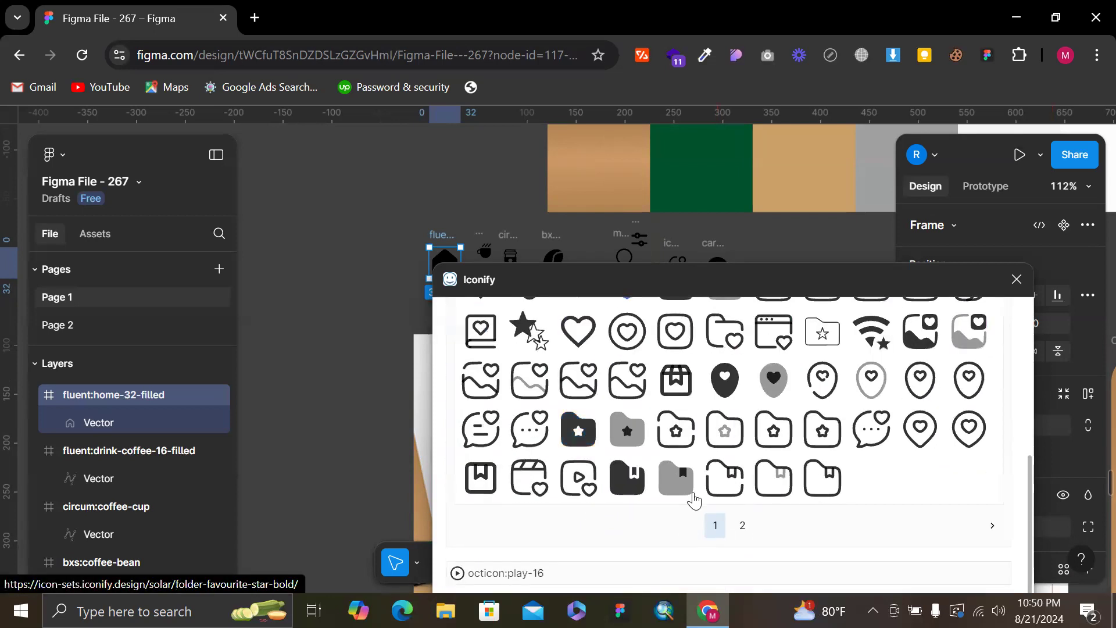
Search Iconify for "heart" and add the ph:heart-bold icon to the canvas near the icon row
{"action": "left_click", "coordinate": [743, 525]}
{"action": "scroll", "coordinate": [640, 464], "scroll_direction": "up", "scroll_amount": 7}
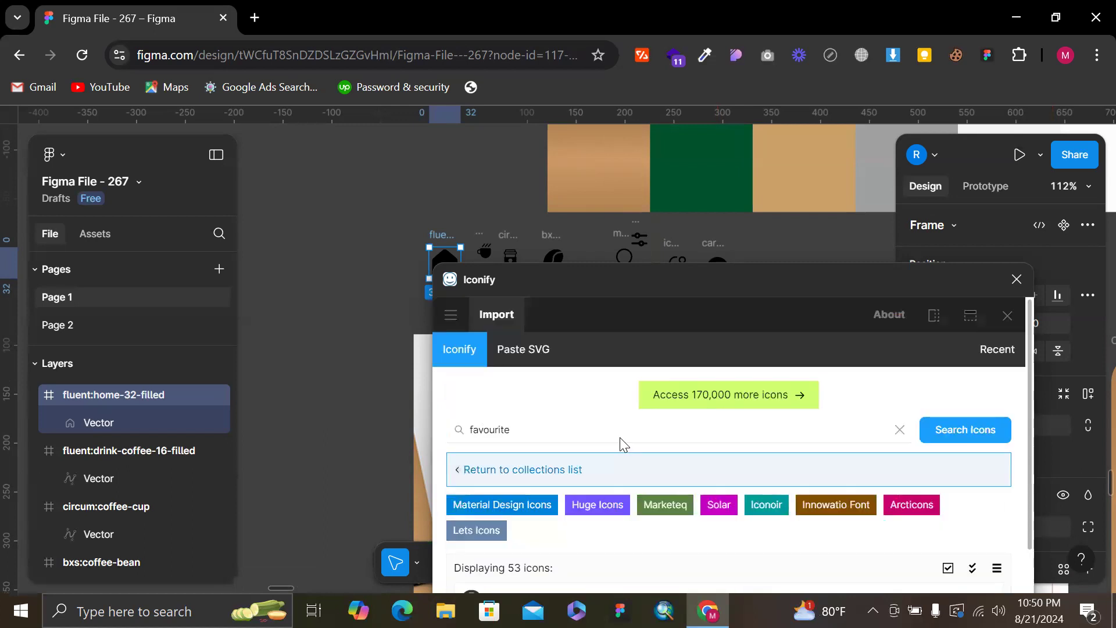
{"action": "left_click", "coordinate": [512, 427]}
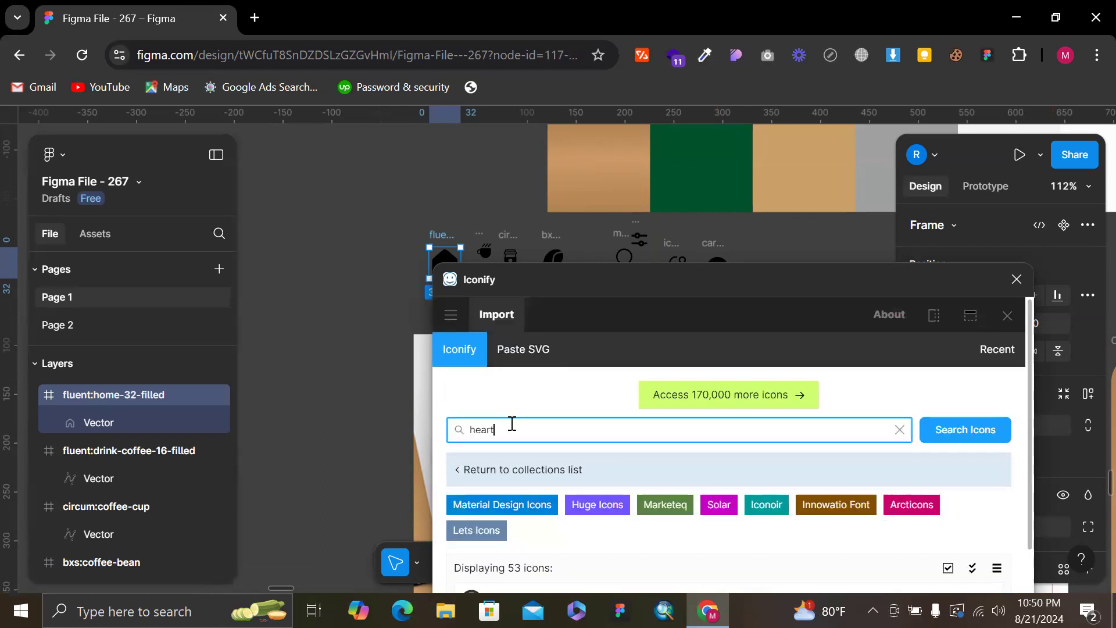
{"action": "key", "text": "Return"}
{"action": "scroll", "coordinate": [512, 423], "scroll_direction": "down", "scroll_amount": 10}
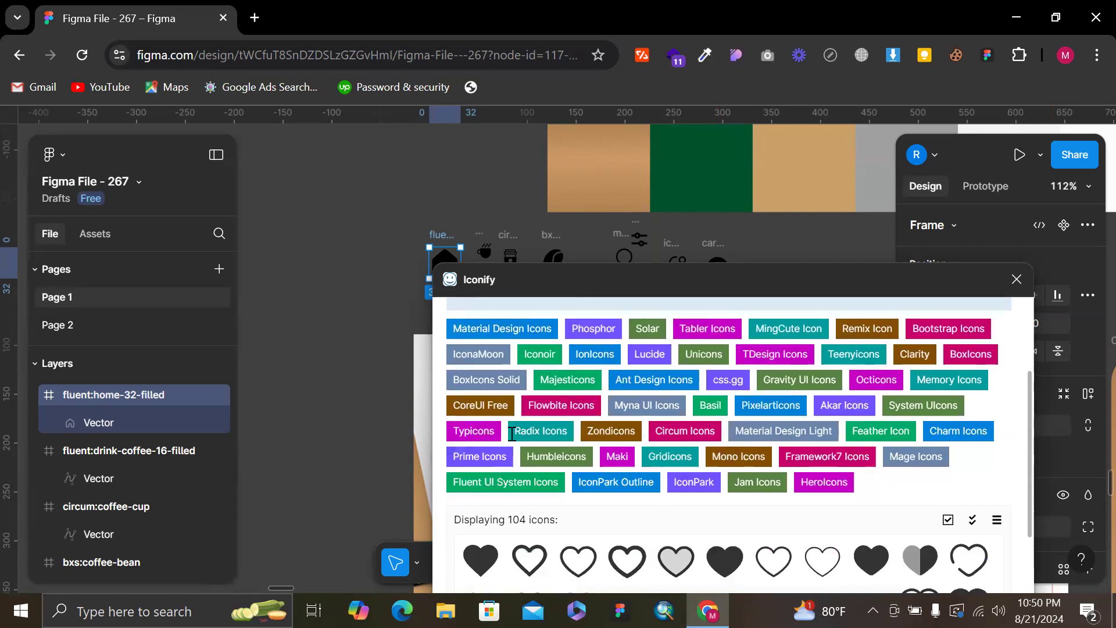
{"action": "scroll", "coordinate": [602, 409], "scroll_direction": "up", "scroll_amount": 2}
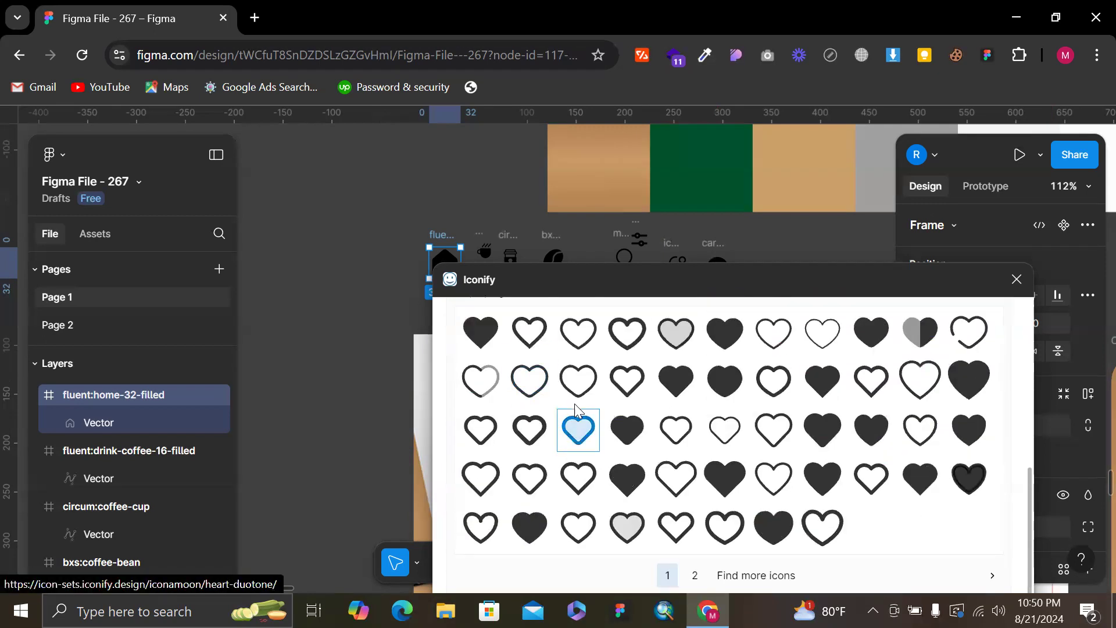
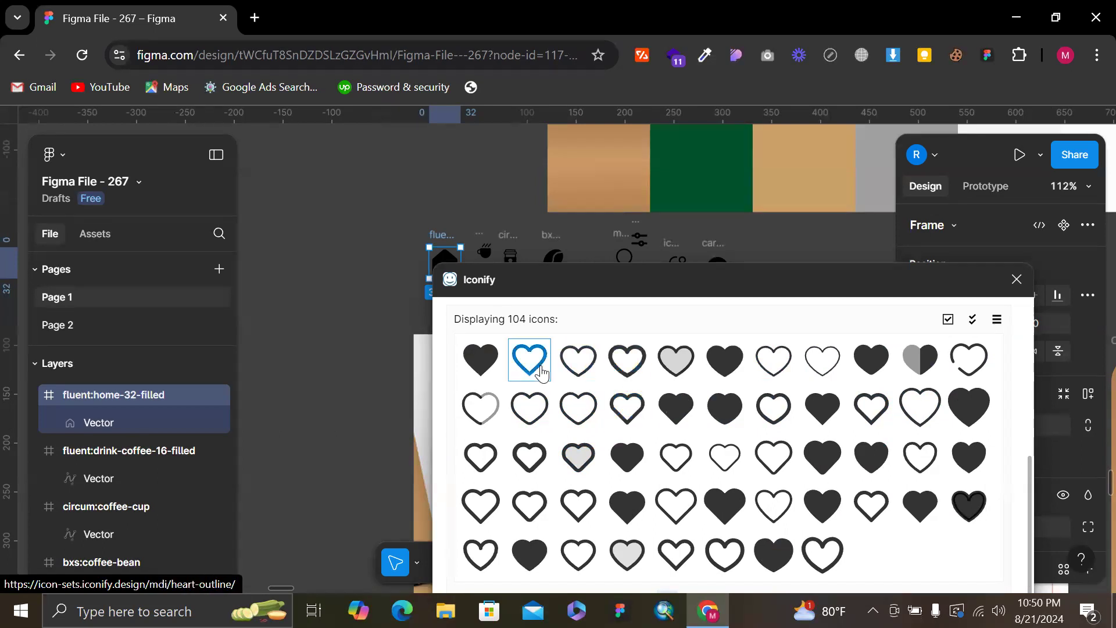
{"action": "left_click_drag", "start_coordinate": [634, 367], "coordinate": [305, 212]}
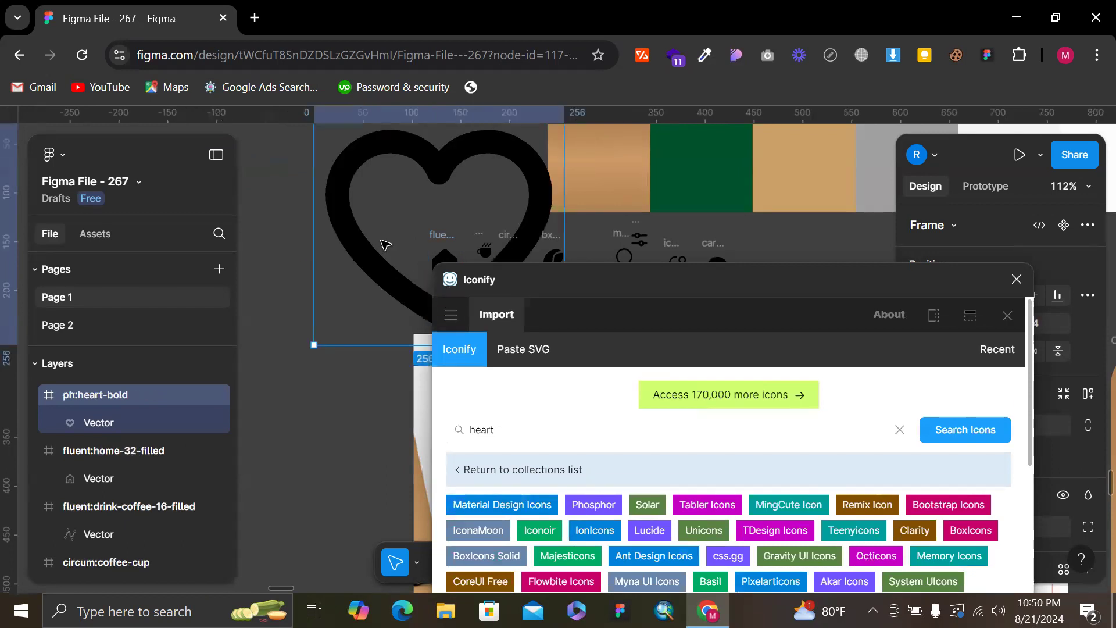
{"action": "left_click", "coordinate": [1016, 282]}
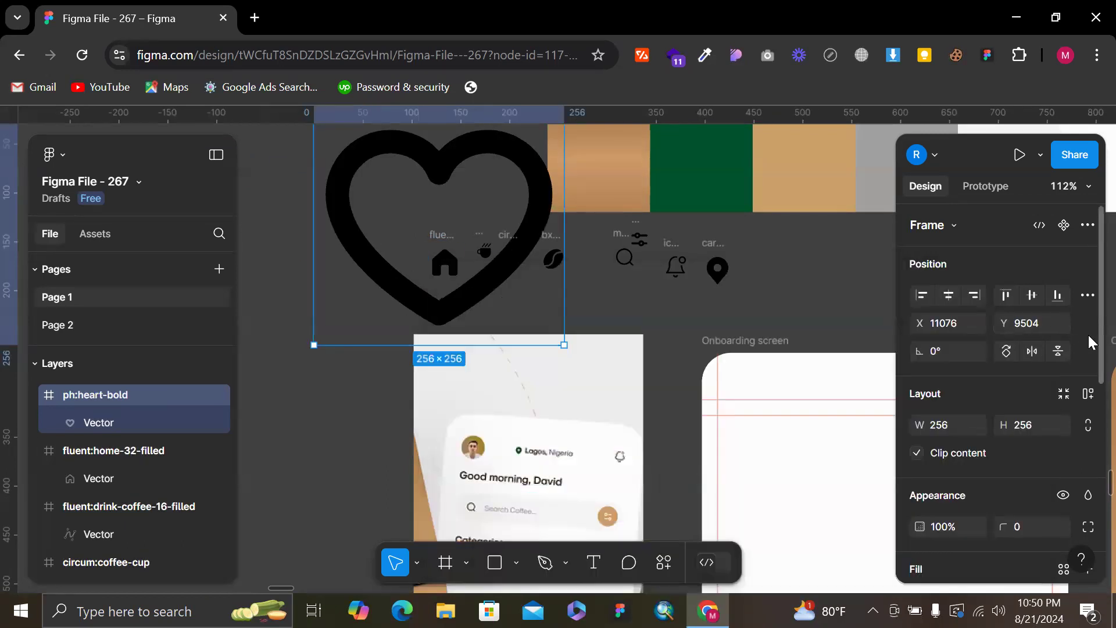
Scale the heart icon proportionally to a height of 34 and place it beside the home icon at the start of the icon row
{"action": "scroll", "coordinate": [1056, 359], "scroll_direction": "down", "scroll_amount": 1}
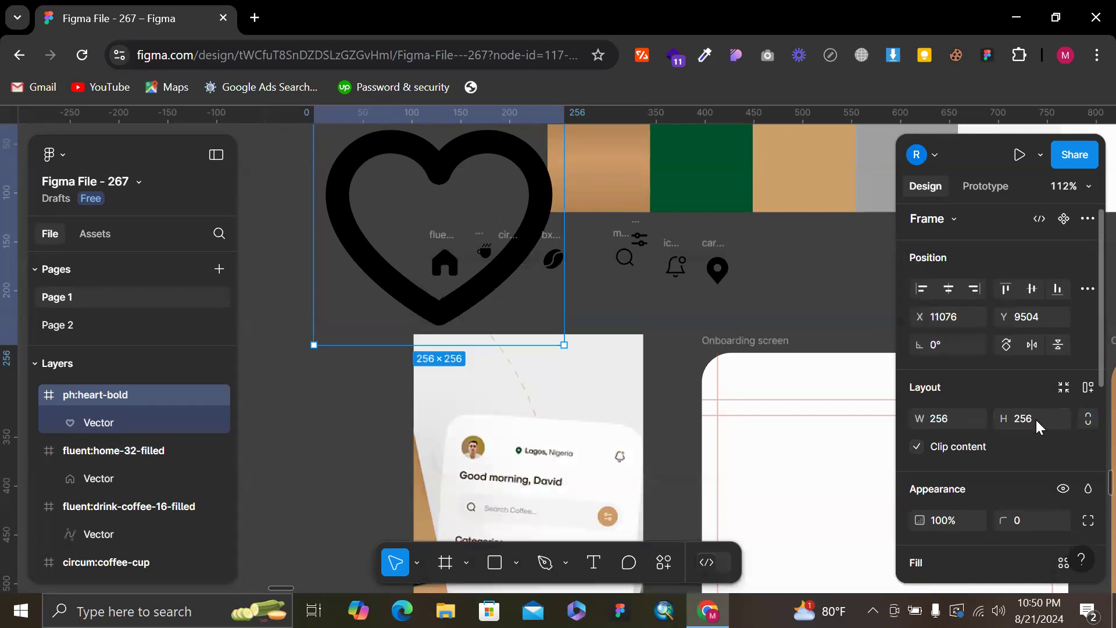
{"action": "left_click", "coordinate": [1090, 419]}
{"action": "left_click", "coordinate": [1046, 419]}
{"action": "type", "text": "34"}
{"action": "key", "text": "Return"}
{"action": "key", "text": "Delete"}
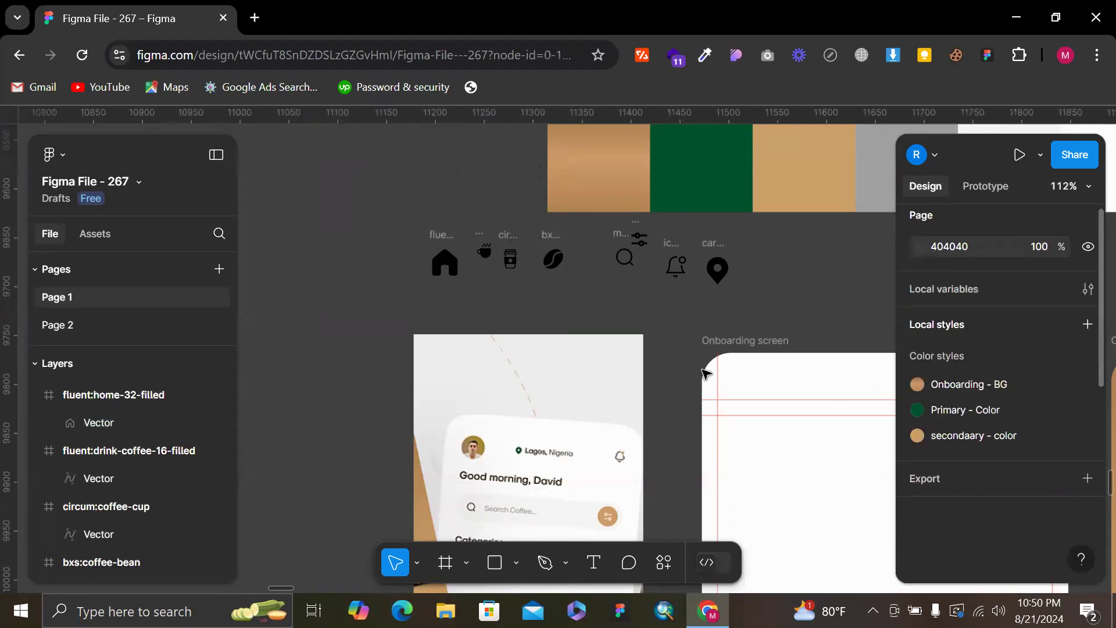
{"action": "scroll", "coordinate": [363, 229], "scroll_direction": "up", "scroll_amount": 3}
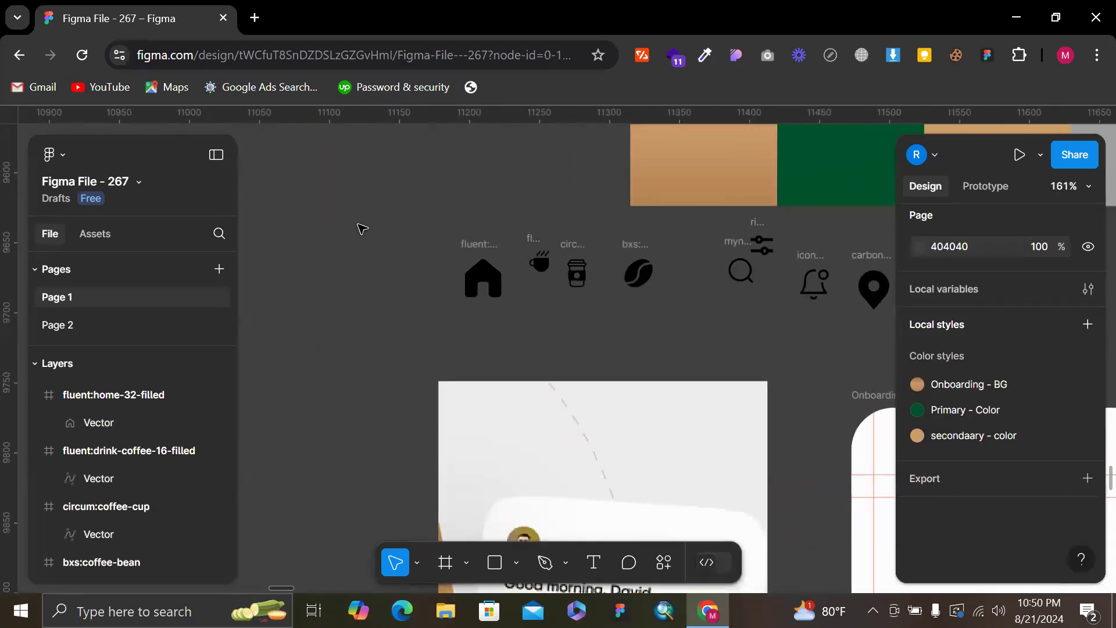
{"action": "key", "text": "ctrl+z"}
{"action": "left_click_drag", "start_coordinate": [541, 316], "coordinate": [378, 256]}
{"action": "left_click", "coordinate": [553, 327]}
Search Iconify for "cart" and compare the results with the Cart icon in the reference screen's bottom navigation
{"action": "scroll", "coordinate": [557, 264], "scroll_direction": "down", "scroll_amount": 3}
{"action": "scroll", "coordinate": [556, 263], "scroll_direction": "down", "scroll_amount": 3}
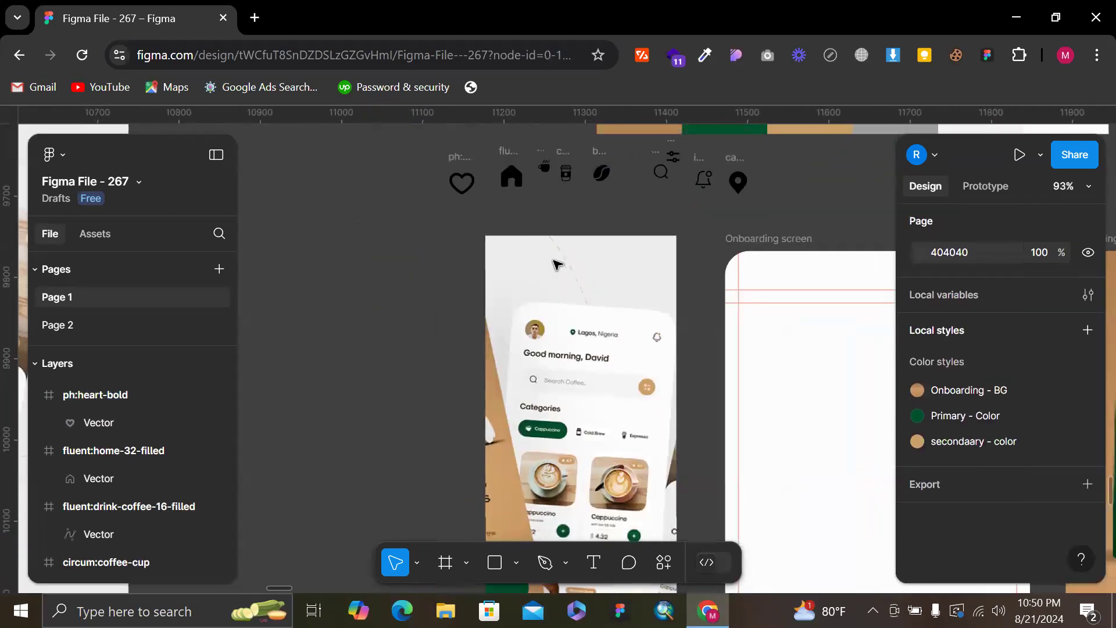
{"action": "scroll", "coordinate": [554, 264], "scroll_direction": "down", "scroll_amount": 5}
{"action": "scroll", "coordinate": [558, 191], "scroll_direction": "up", "scroll_amount": 2}
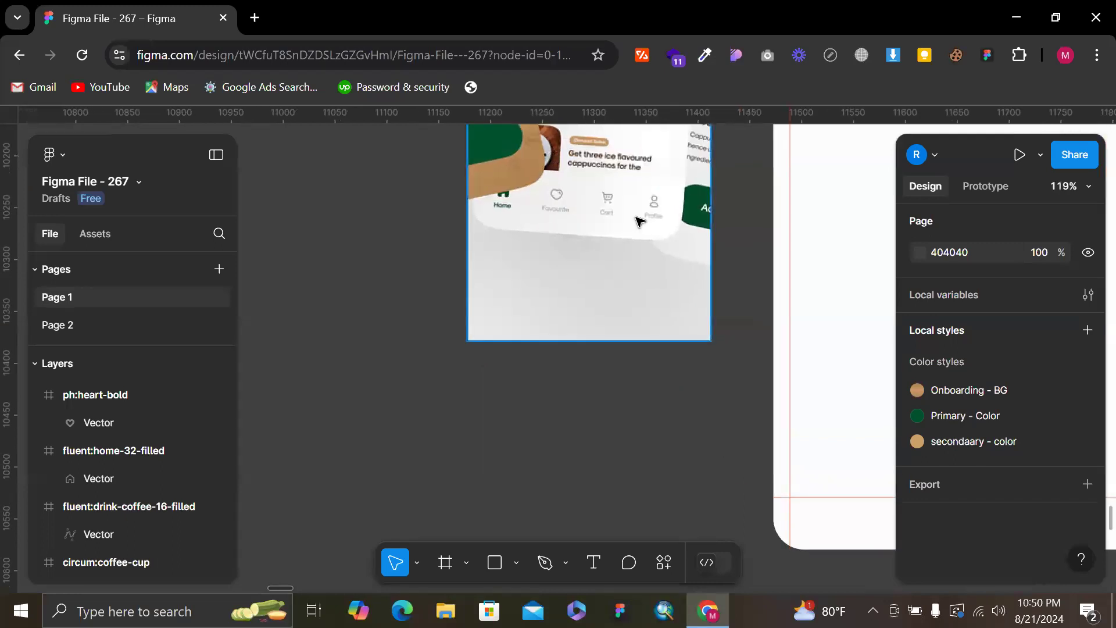
{"action": "key", "text": "ctrl+alt+p"}
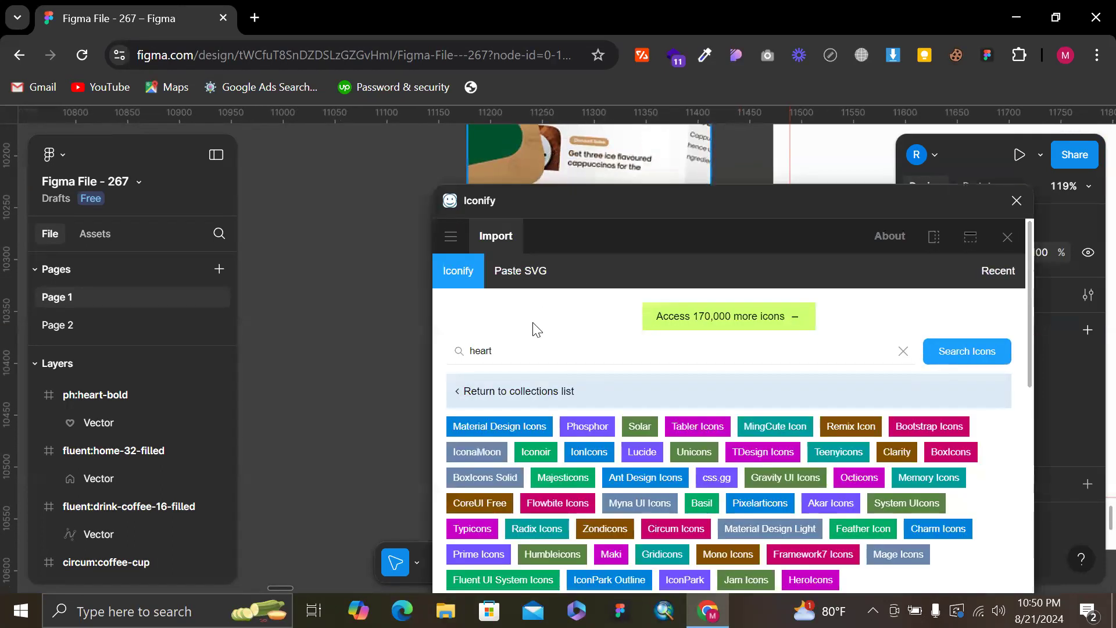
{"action": "double_click", "coordinate": [526, 343]}
{"action": "type", "text": "cart"}
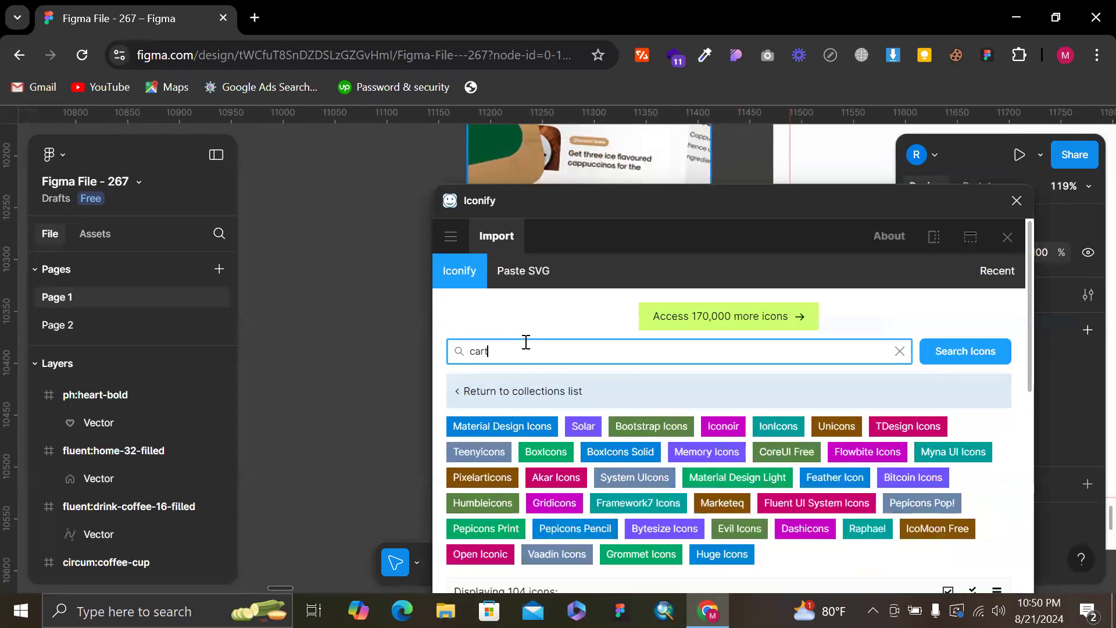
{"action": "scroll", "coordinate": [530, 365], "scroll_direction": "down", "scroll_amount": 5}
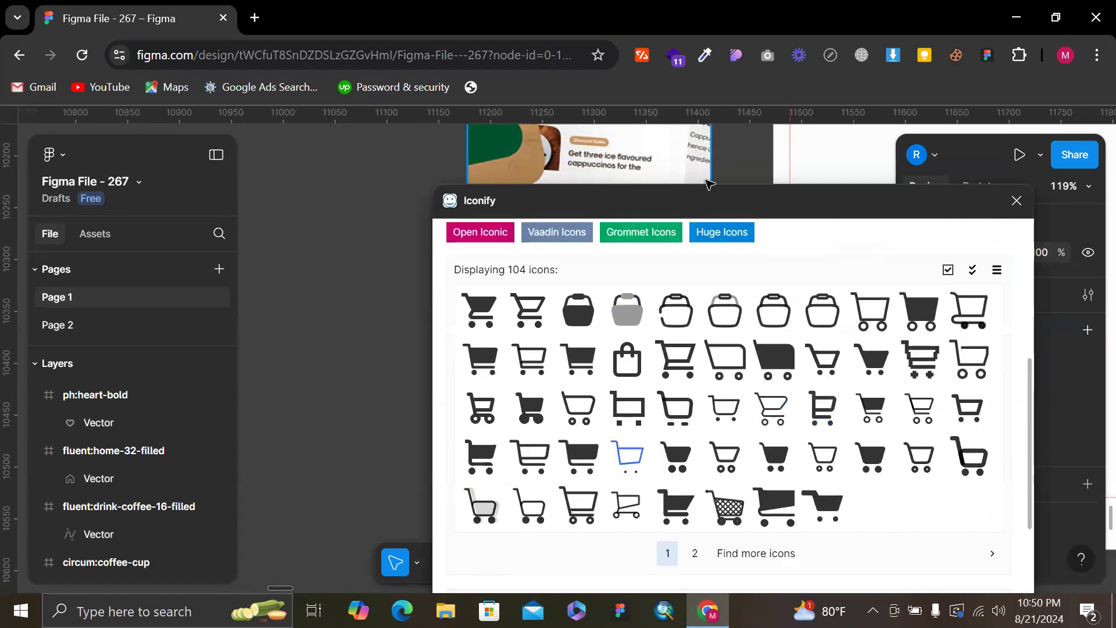
{"action": "scroll", "coordinate": [614, 156], "scroll_direction": "down", "scroll_amount": 3}
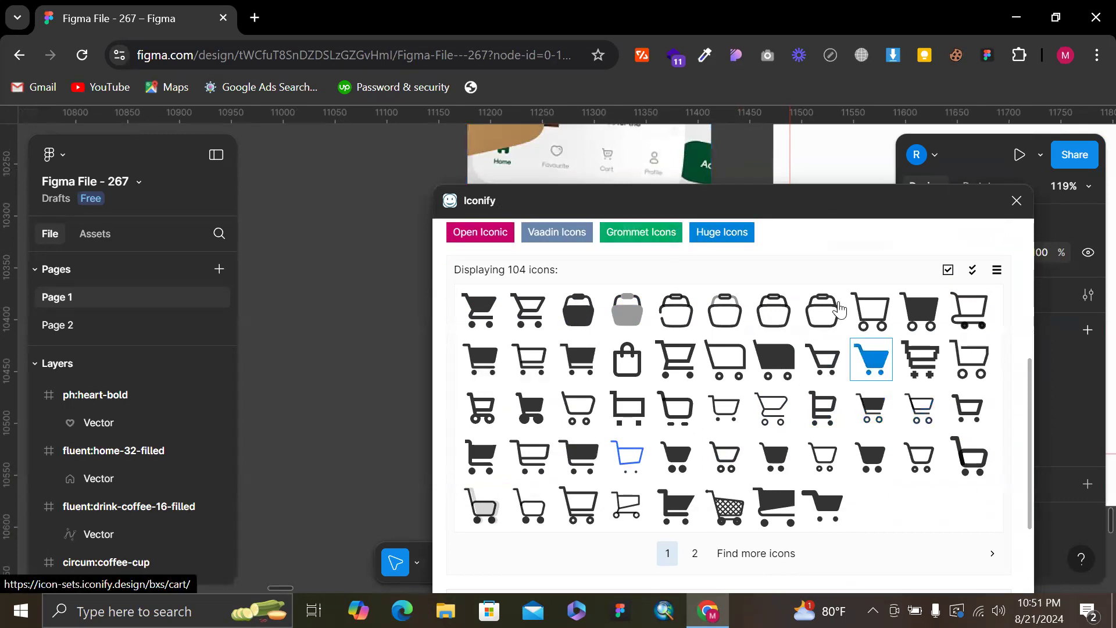
{"action": "scroll", "coordinate": [659, 154], "scroll_direction": "up", "scroll_amount": 10}
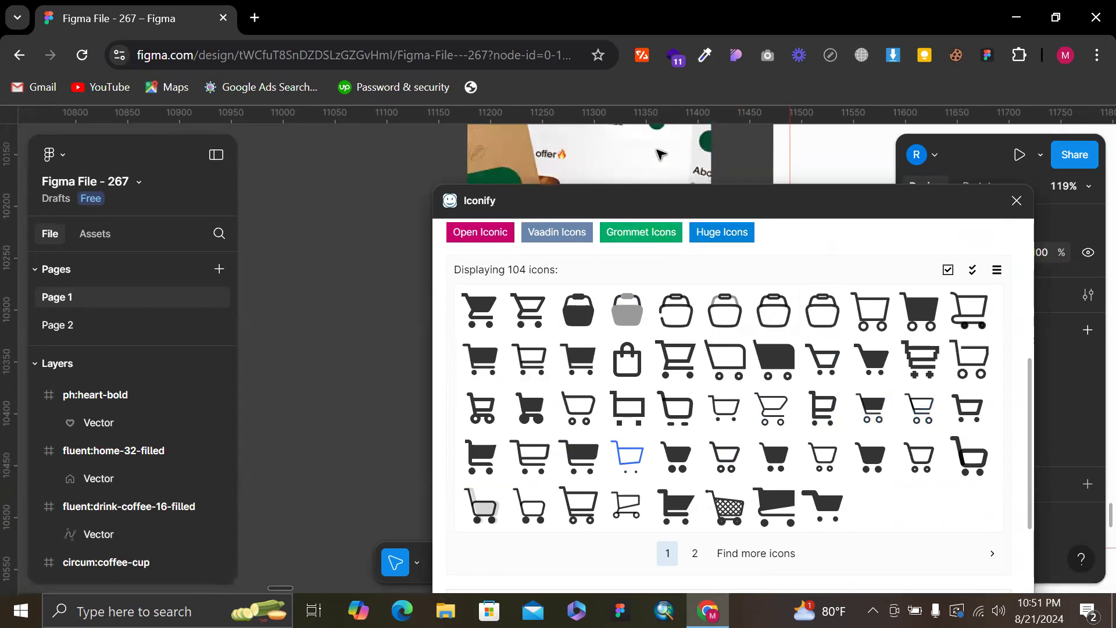
{"action": "scroll", "coordinate": [672, 144], "scroll_direction": "down", "scroll_amount": 2}
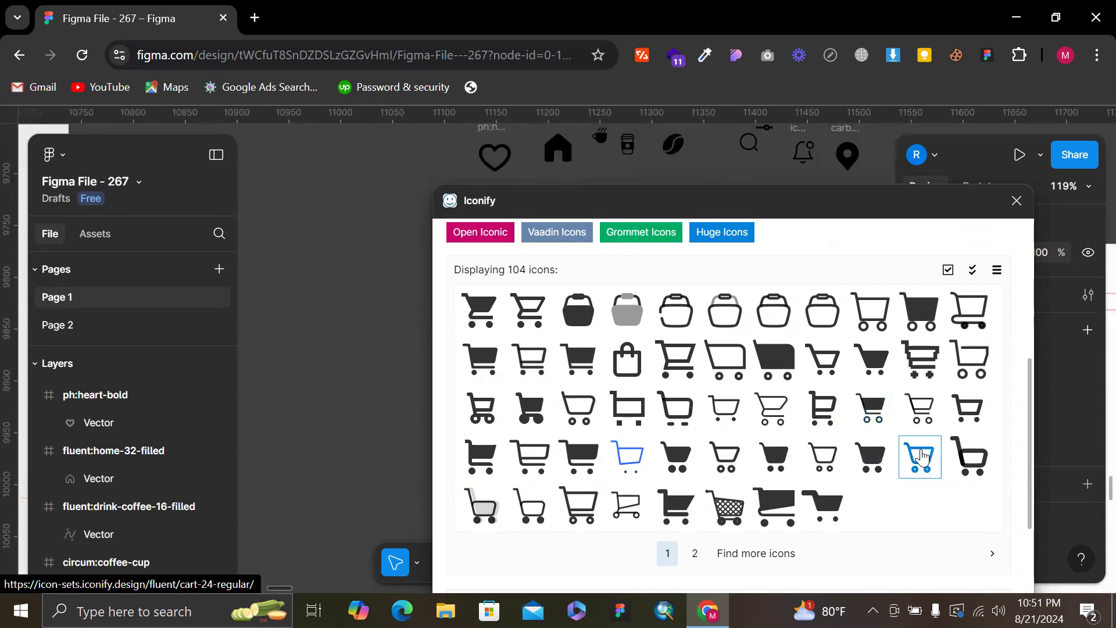
{"action": "left_click_drag", "start_coordinate": [823, 358], "coordinate": [469, 276]}
{"action": "scroll", "coordinate": [526, 138], "scroll_direction": "up", "scroll_amount": 2}
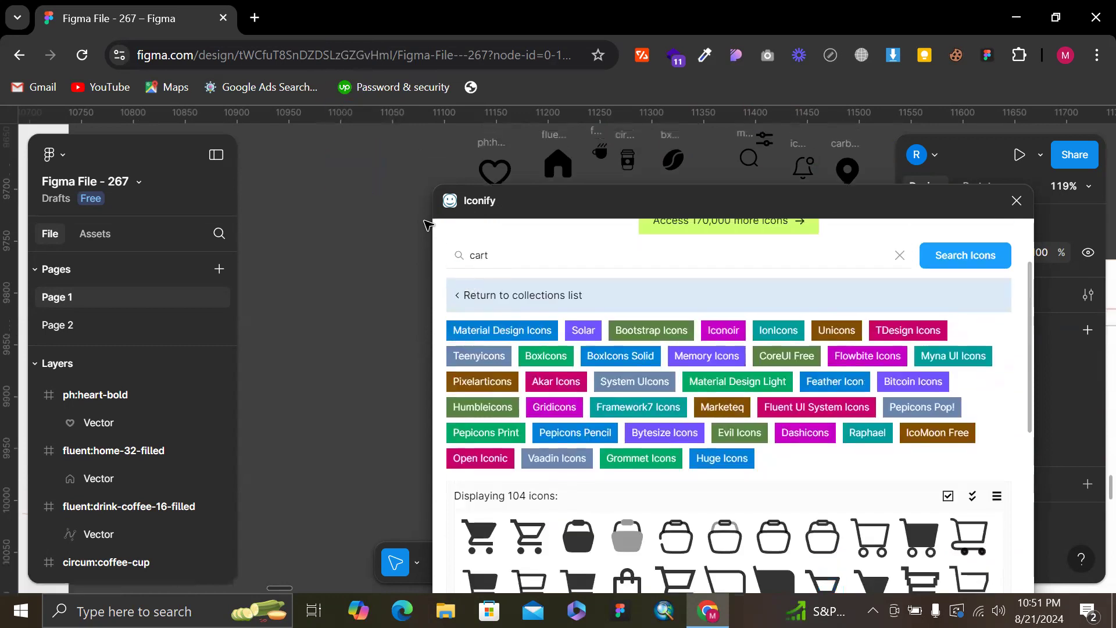
{"action": "scroll", "coordinate": [589, 115], "scroll_direction": "down", "scroll_amount": 2}
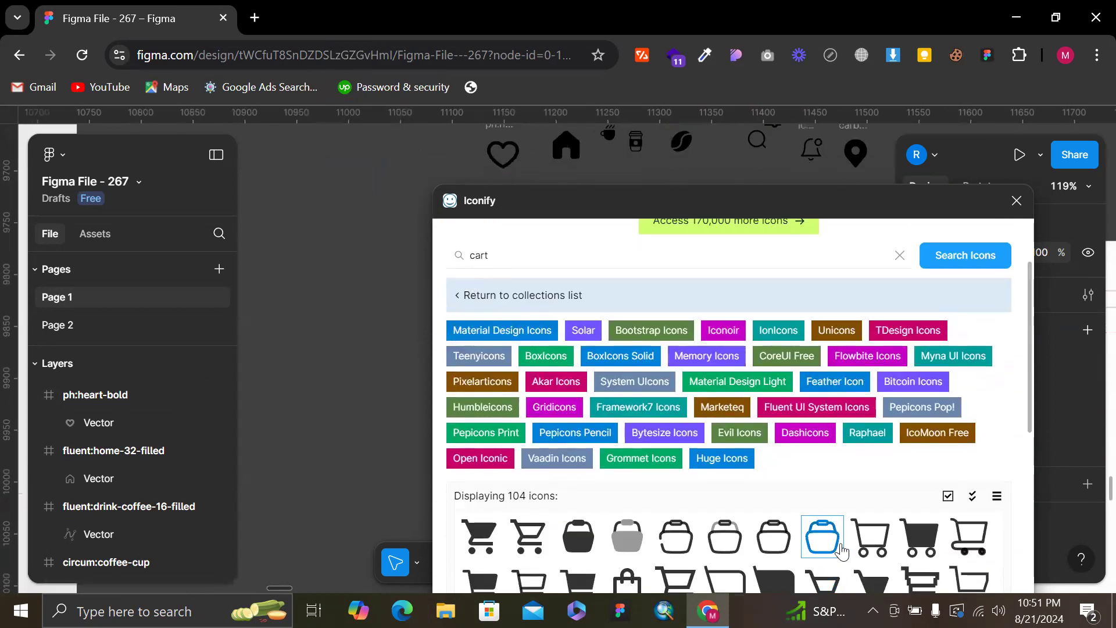
{"action": "scroll", "coordinate": [888, 550], "scroll_direction": "down", "scroll_amount": 1}
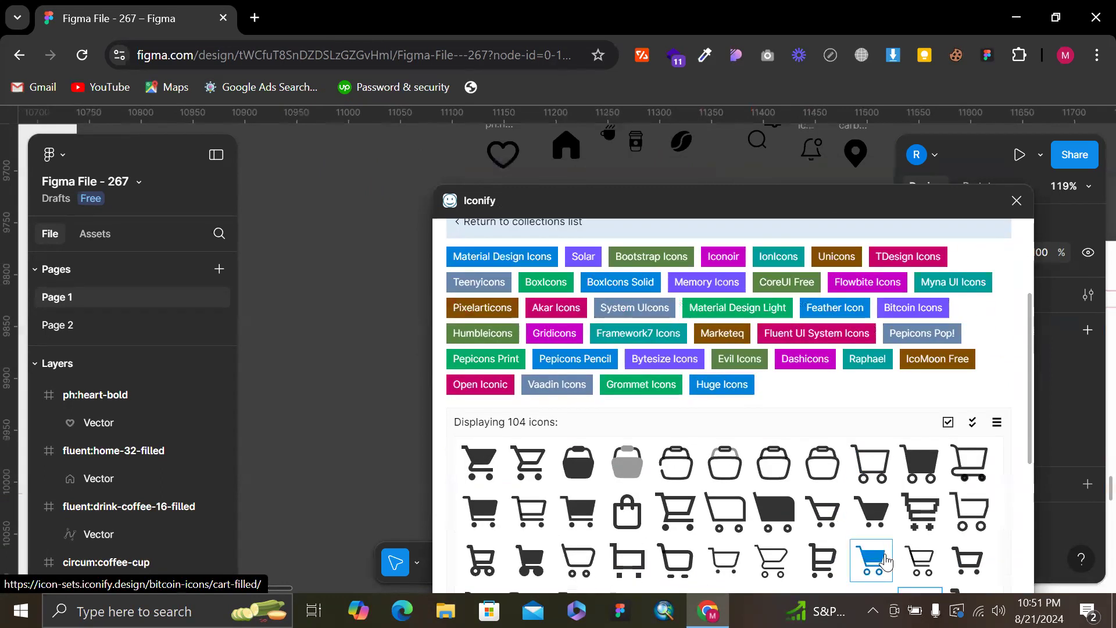
{"action": "left_click_drag", "start_coordinate": [879, 557], "coordinate": [496, 298]}
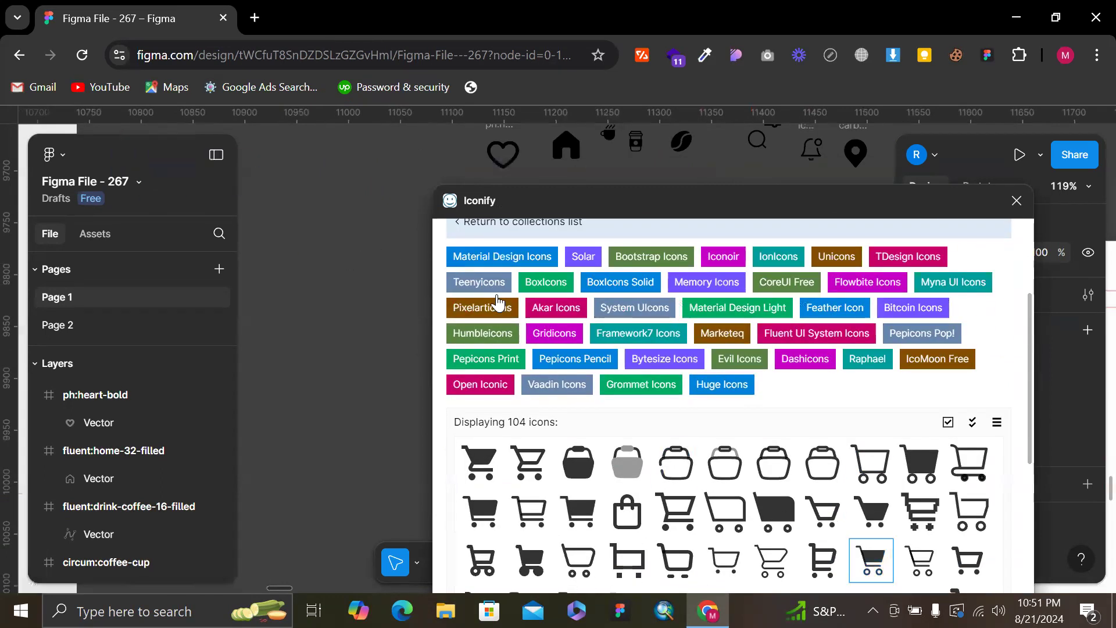
{"action": "left_click_drag", "start_coordinate": [862, 570], "coordinate": [349, 309]}
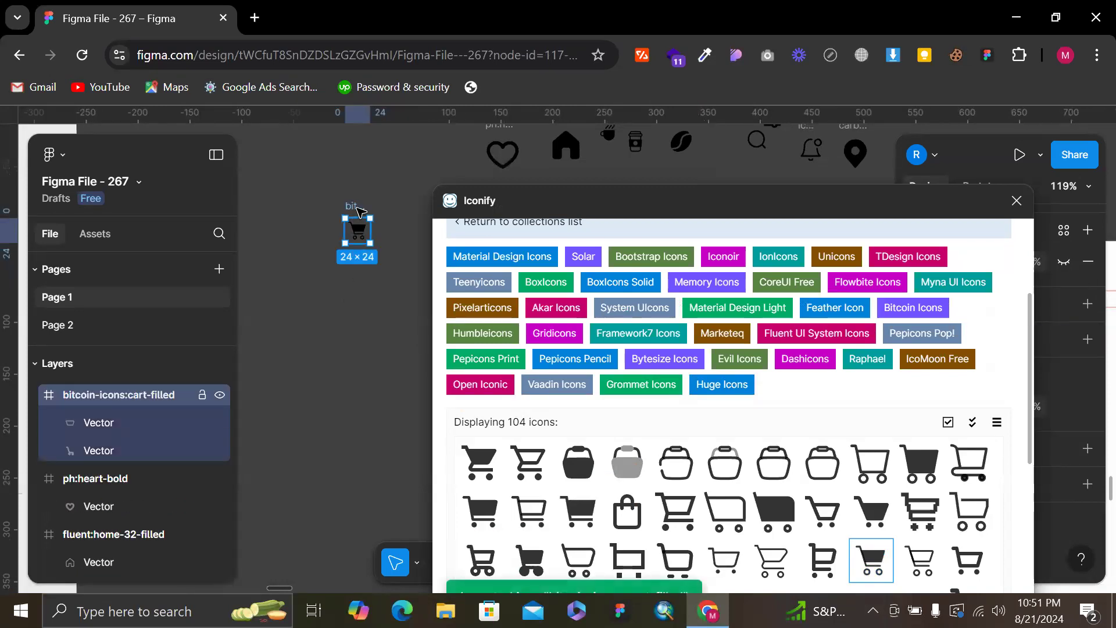
{"action": "key", "text": "Delete"}
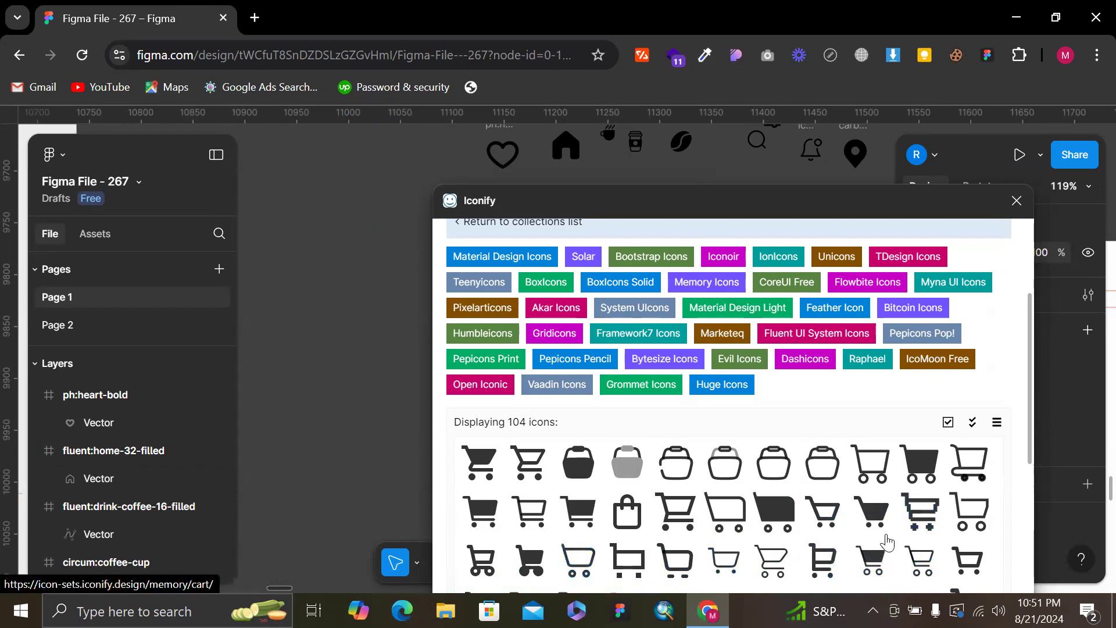
Add the fluent:cart-24-regular icon from the cart results to the icon row, left of the heart
{"action": "scroll", "coordinate": [887, 542], "scroll_direction": "down", "scroll_amount": 1}
{"action": "left_click", "coordinate": [917, 512]}
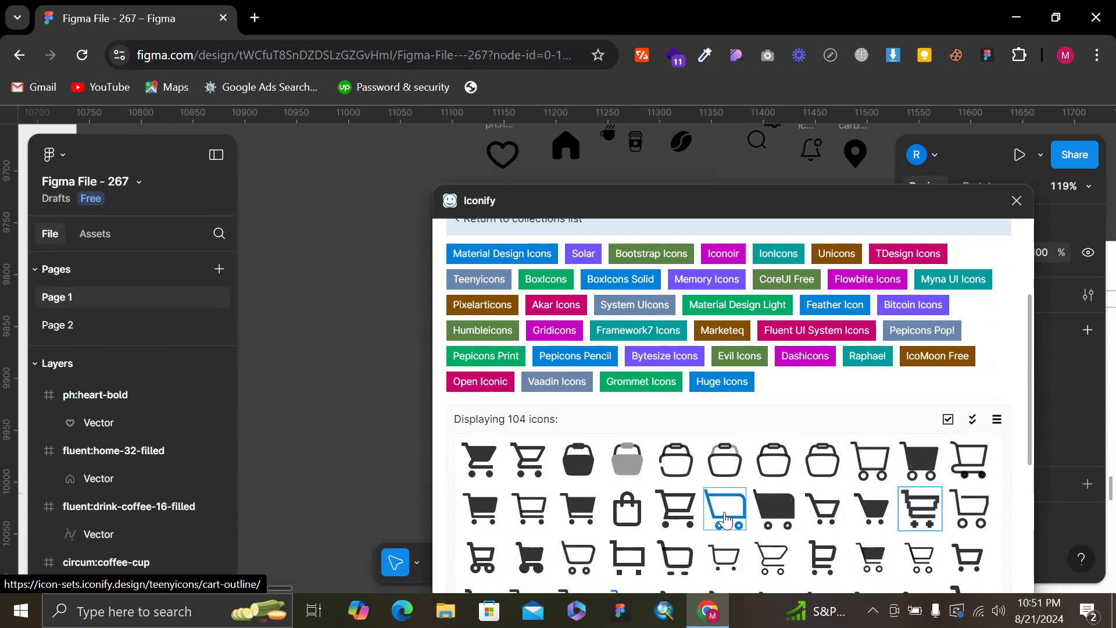
{"action": "scroll", "coordinate": [861, 512], "scroll_direction": "down", "scroll_amount": 3}
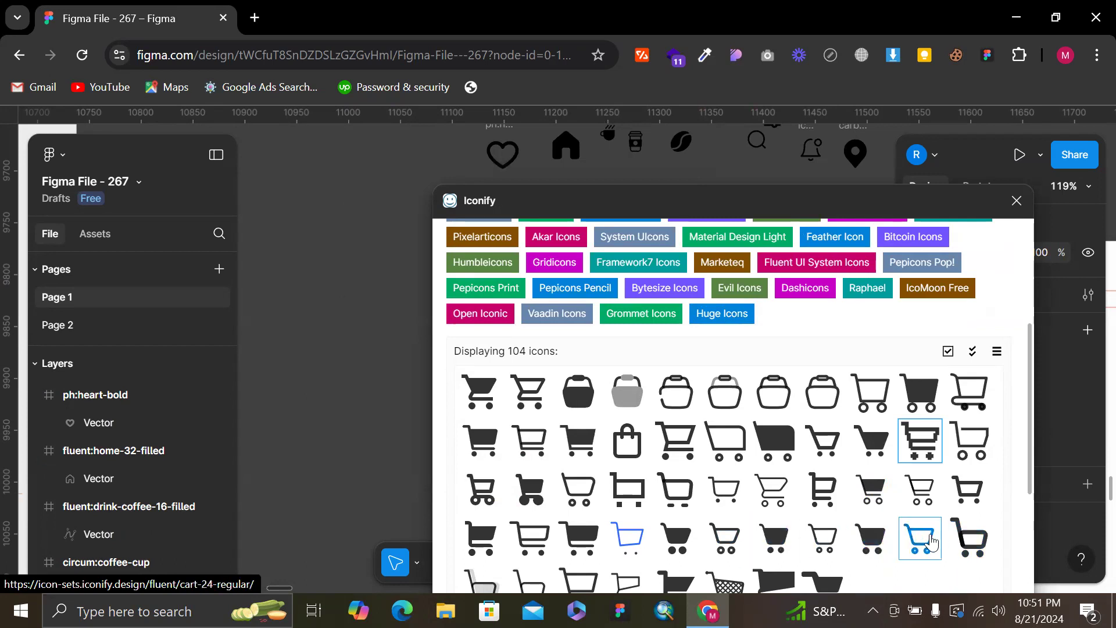
{"action": "left_click_drag", "start_coordinate": [920, 536], "coordinate": [422, 265]}
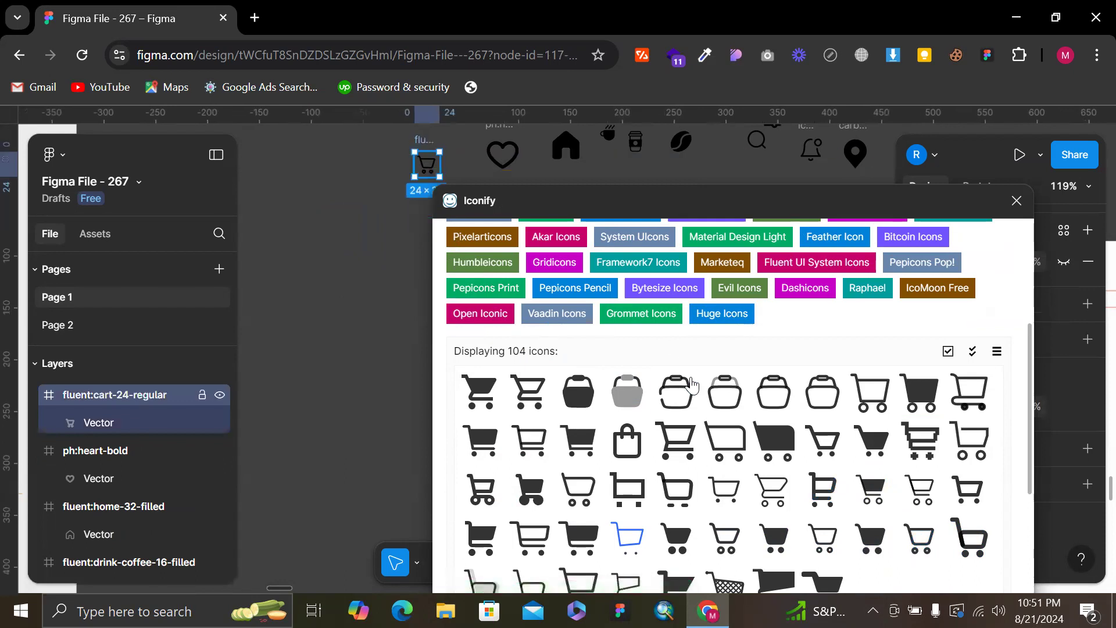
Search Iconify for "profile" and look through the first two pages of results for a Profile navigation icon
{"action": "scroll", "coordinate": [678, 390], "scroll_direction": "down", "scroll_amount": 2}
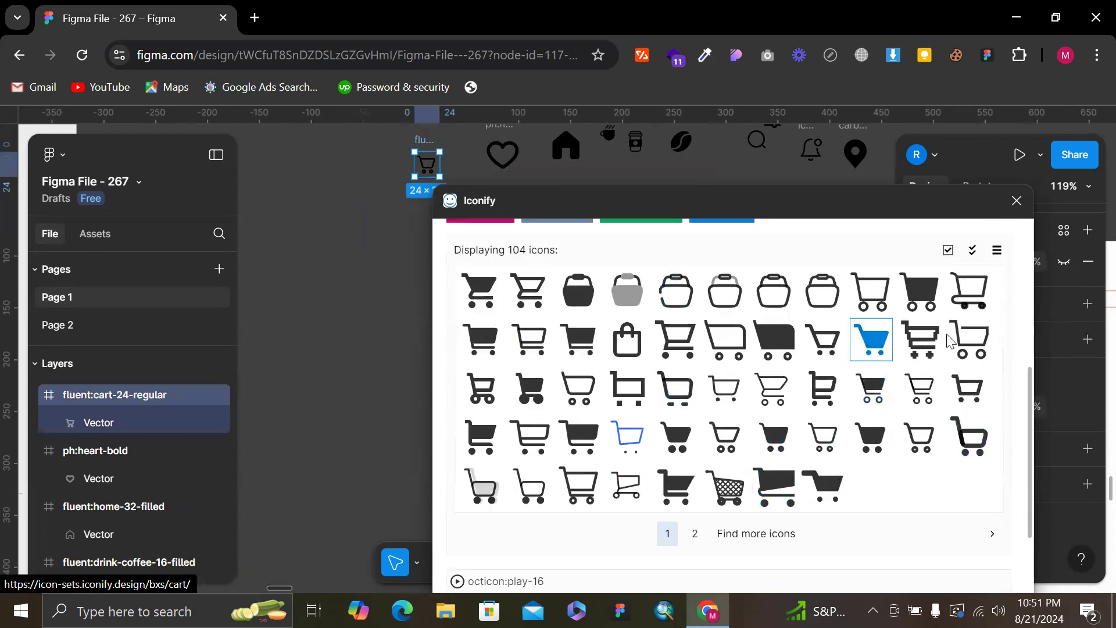
{"action": "scroll", "coordinate": [938, 304], "scroll_direction": "up", "scroll_amount": 5}
{"action": "left_click", "coordinate": [550, 351]}
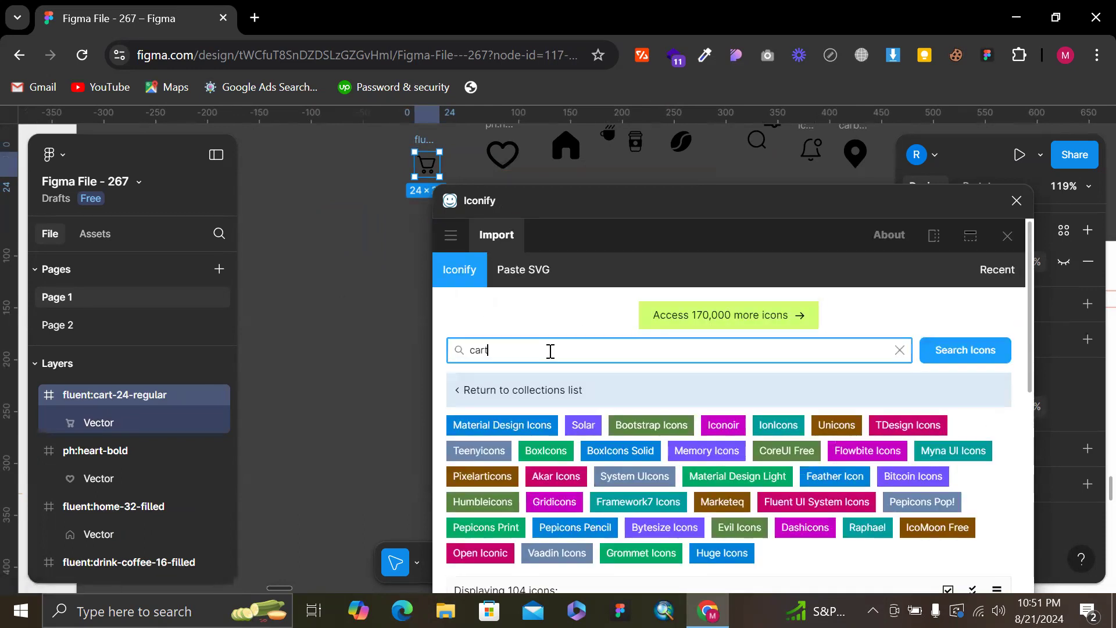
{"action": "key", "text": "Return"}
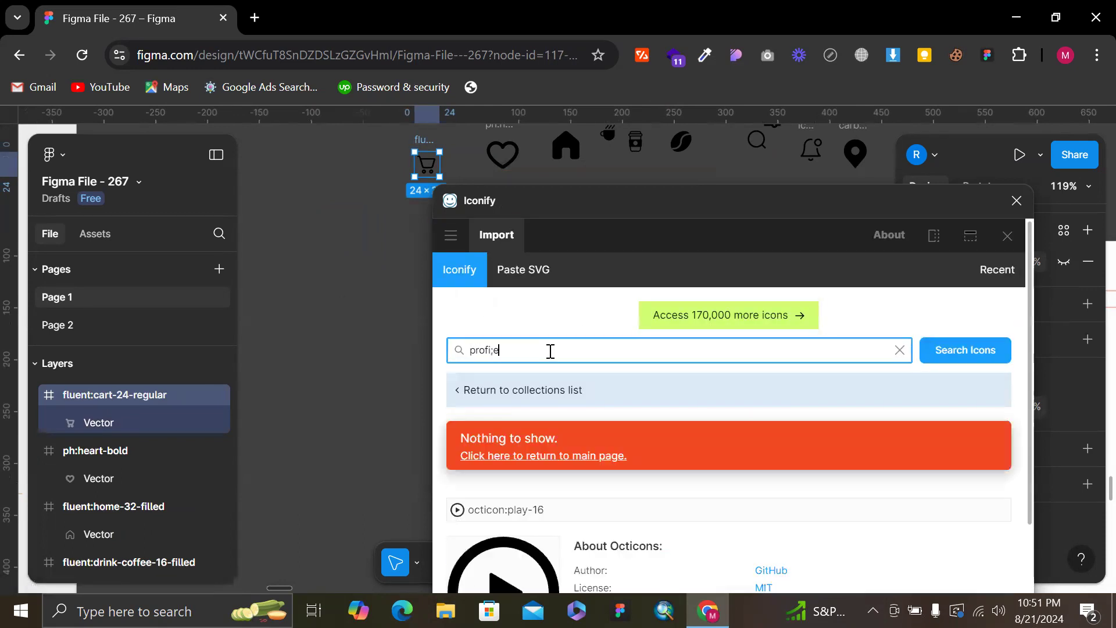
{"action": "type", "text": "le"}
{"action": "key", "text": "Return"}
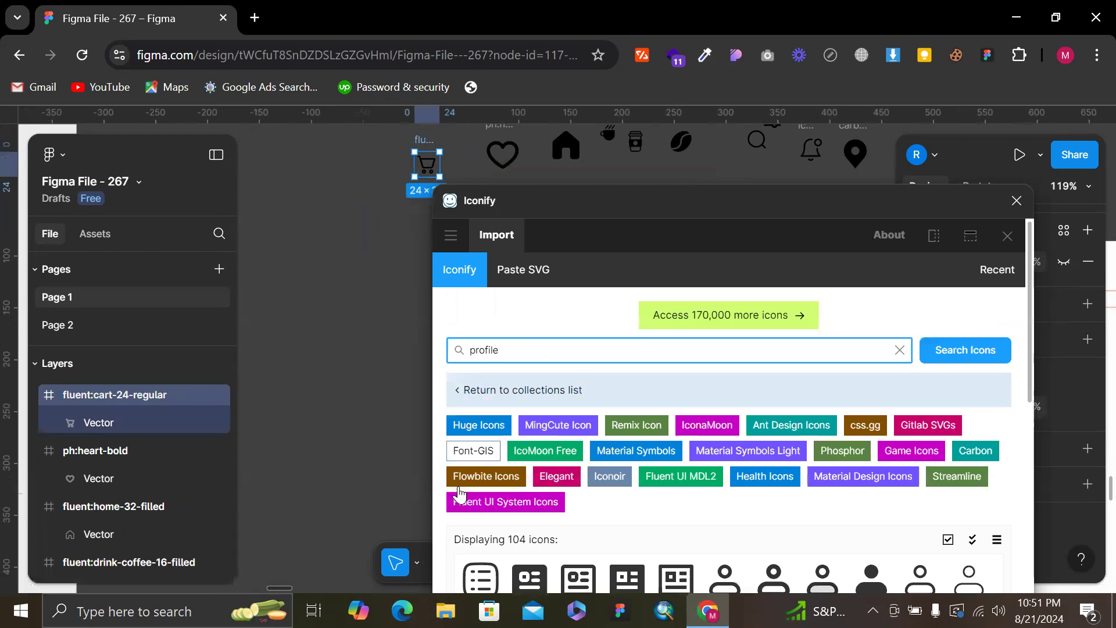
{"action": "scroll", "coordinate": [523, 500], "scroll_direction": "down", "scroll_amount": 2}
{"action": "scroll", "coordinate": [666, 506], "scroll_direction": "down", "scroll_amount": 4}
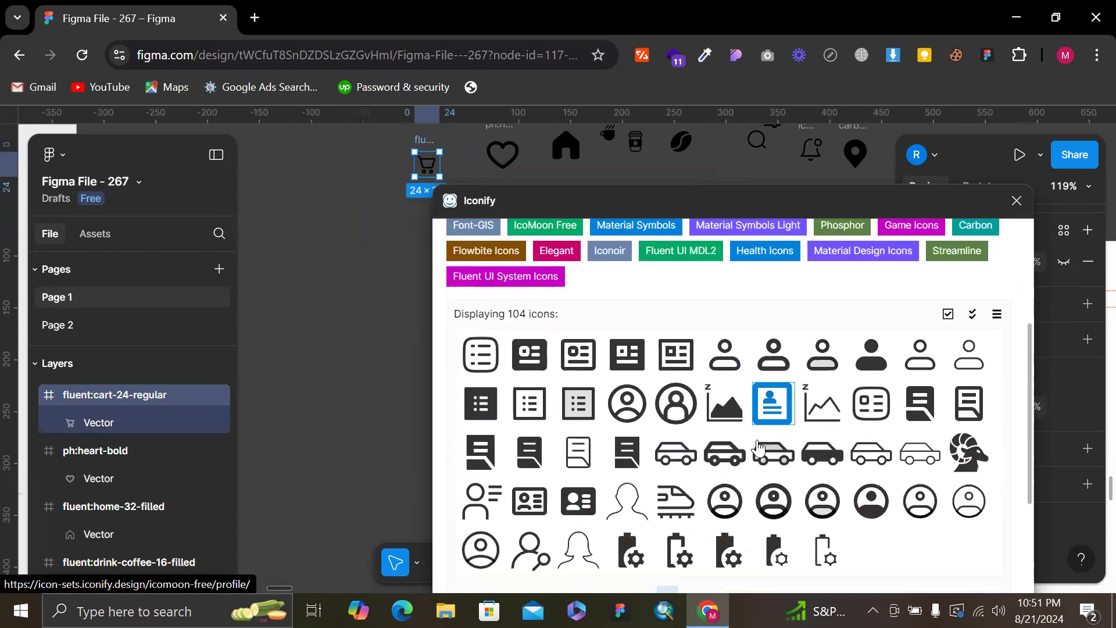
{"action": "right_click", "coordinate": [765, 425]}
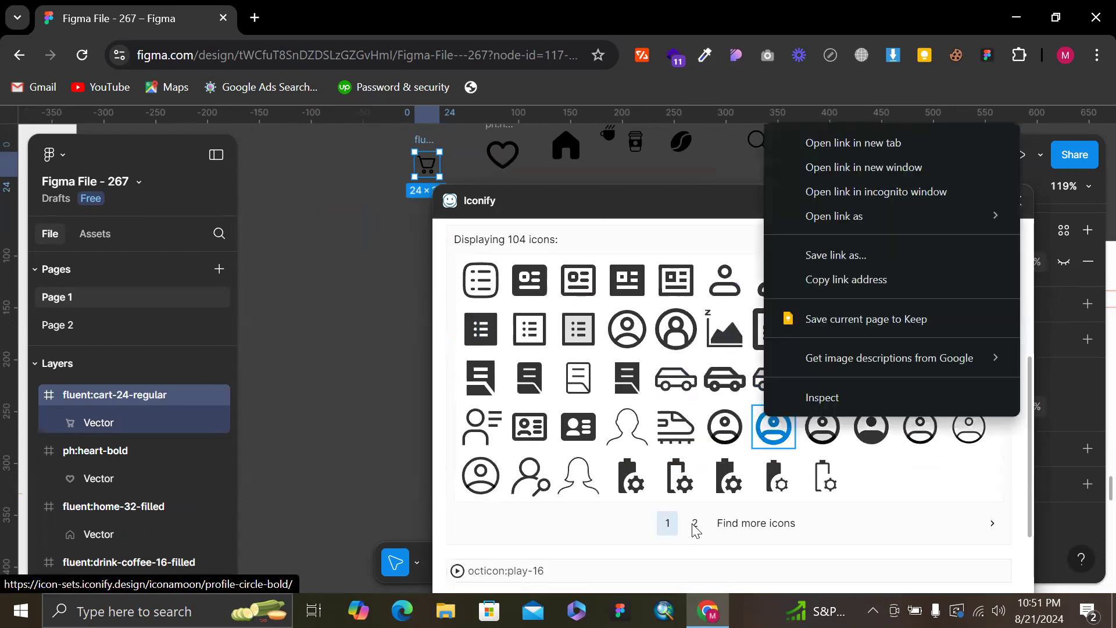
{"action": "left_click", "coordinate": [694, 526]}
{"action": "scroll", "coordinate": [715, 474], "scroll_direction": "up", "scroll_amount": 3}
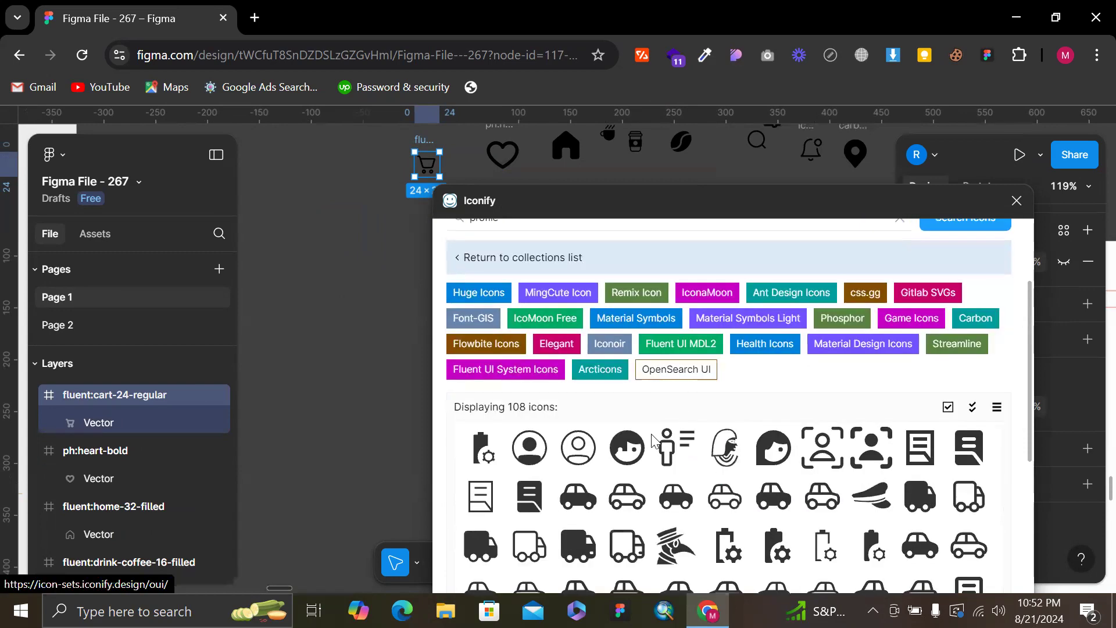
Search Iconify for user icons and add solar:user-outline to the icon row, left of the cart
{"action": "scroll", "coordinate": [653, 442], "scroll_direction": "up", "scroll_amount": 3}
{"action": "left_click", "coordinate": [570, 354]}
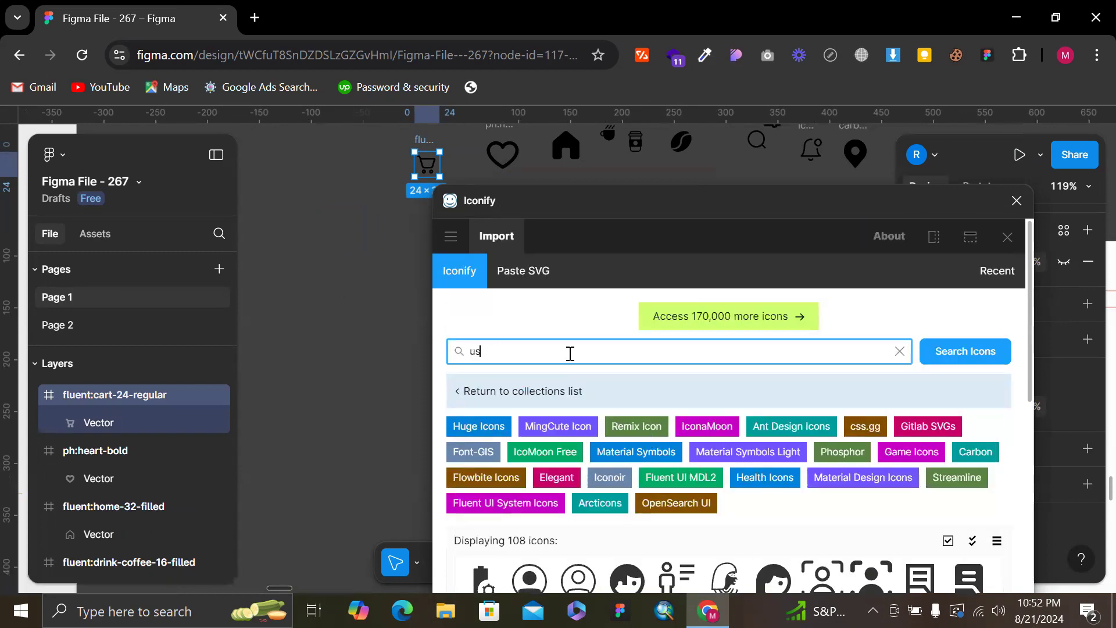
{"action": "key", "text": "Return"}
{"action": "scroll", "coordinate": [567, 395], "scroll_direction": "down", "scroll_amount": 5}
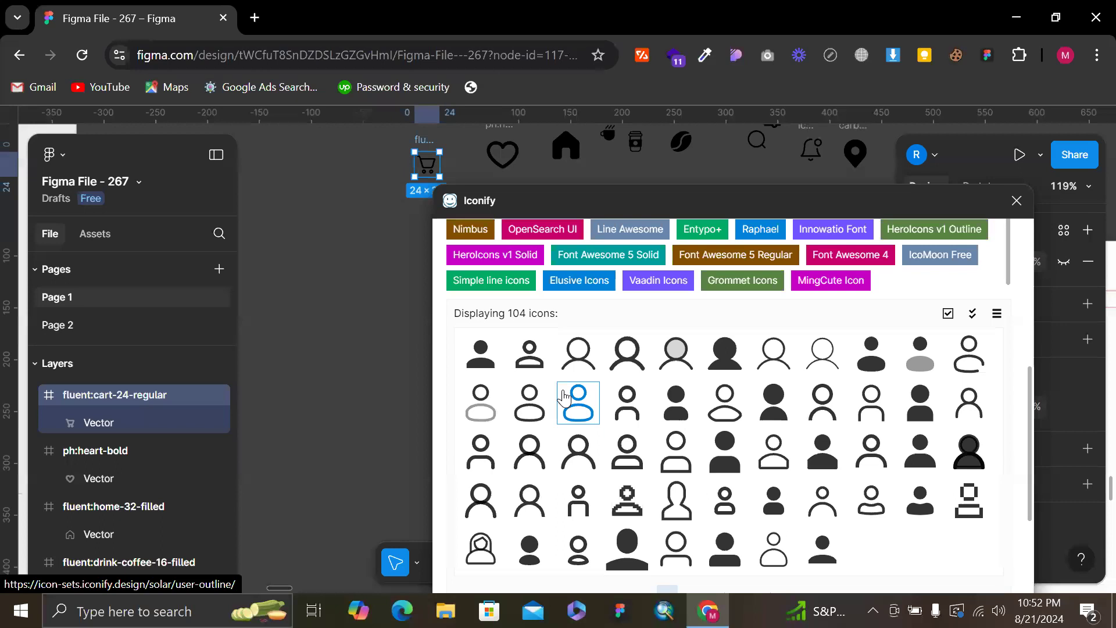
{"action": "left_click_drag", "start_coordinate": [586, 407], "coordinate": [407, 205]}
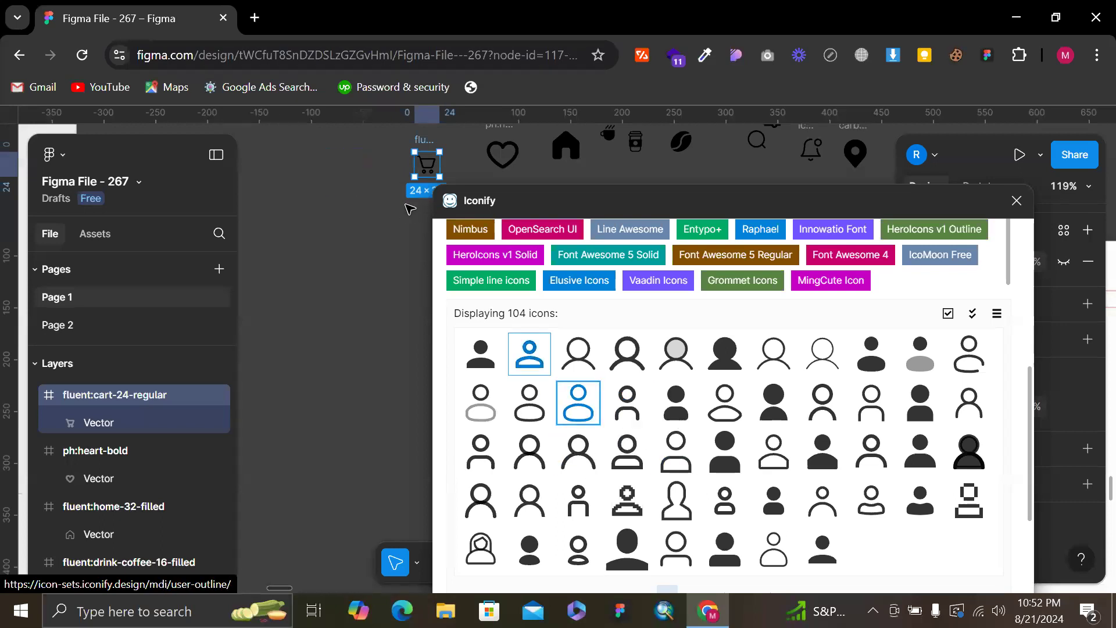
{"action": "left_click", "coordinate": [1017, 201]}
Check the remaining icons in the reference screen and search Iconify for "star"
{"action": "scroll", "coordinate": [644, 204], "scroll_direction": "down", "scroll_amount": 5}
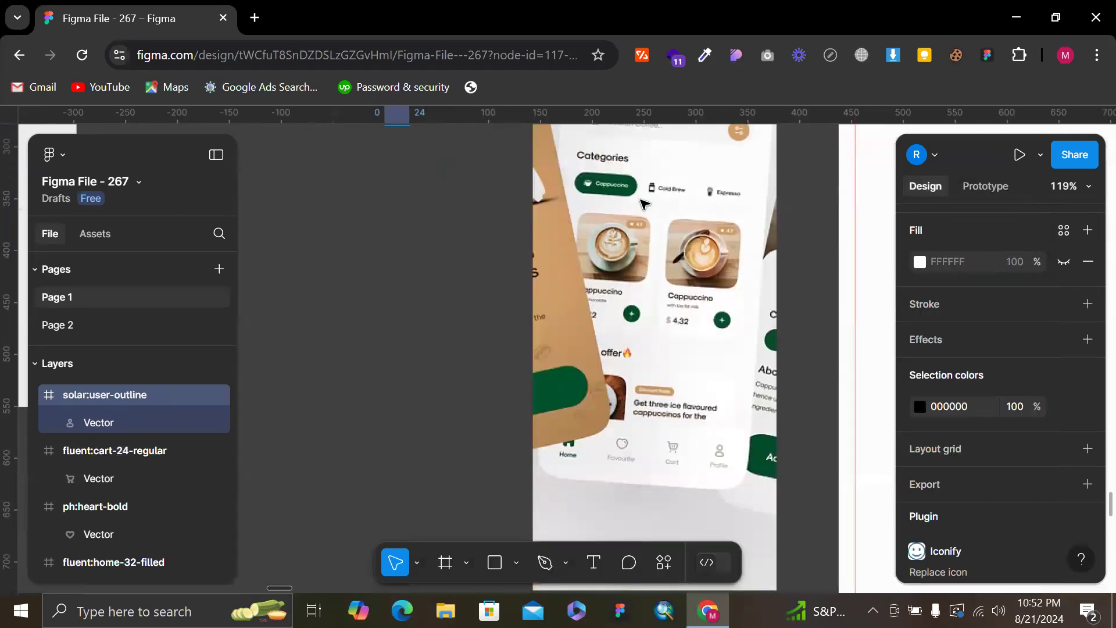
{"action": "scroll", "coordinate": [708, 347], "scroll_direction": "up", "scroll_amount": 2}
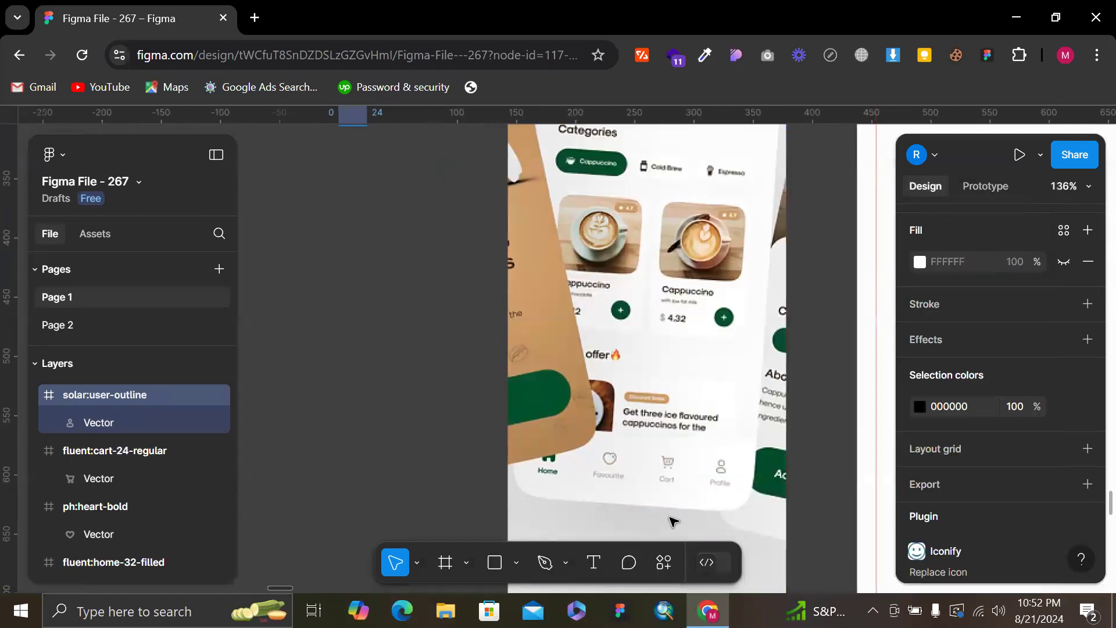
{"action": "left_click", "coordinate": [514, 556]}
{"action": "left_click", "coordinate": [376, 393]}
{"action": "scroll", "coordinate": [377, 390], "scroll_direction": "up", "scroll_amount": 7}
{"action": "scroll", "coordinate": [377, 386], "scroll_direction": "up", "scroll_amount": 2}
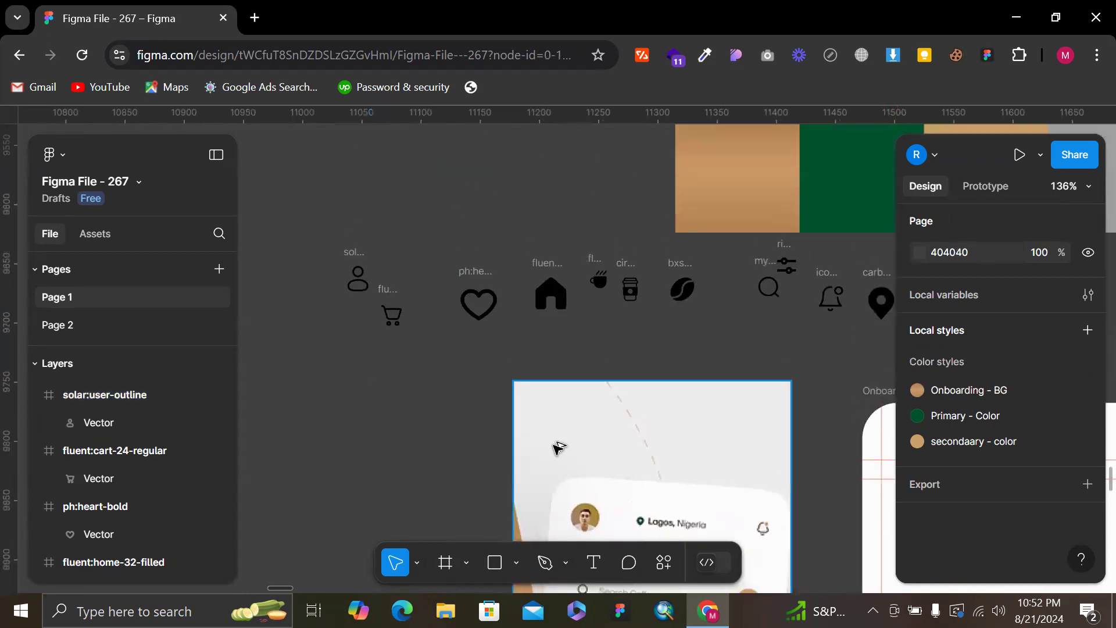
{"action": "key", "text": "ctrl+alt+p"}
{"action": "double_click", "coordinate": [534, 357]}
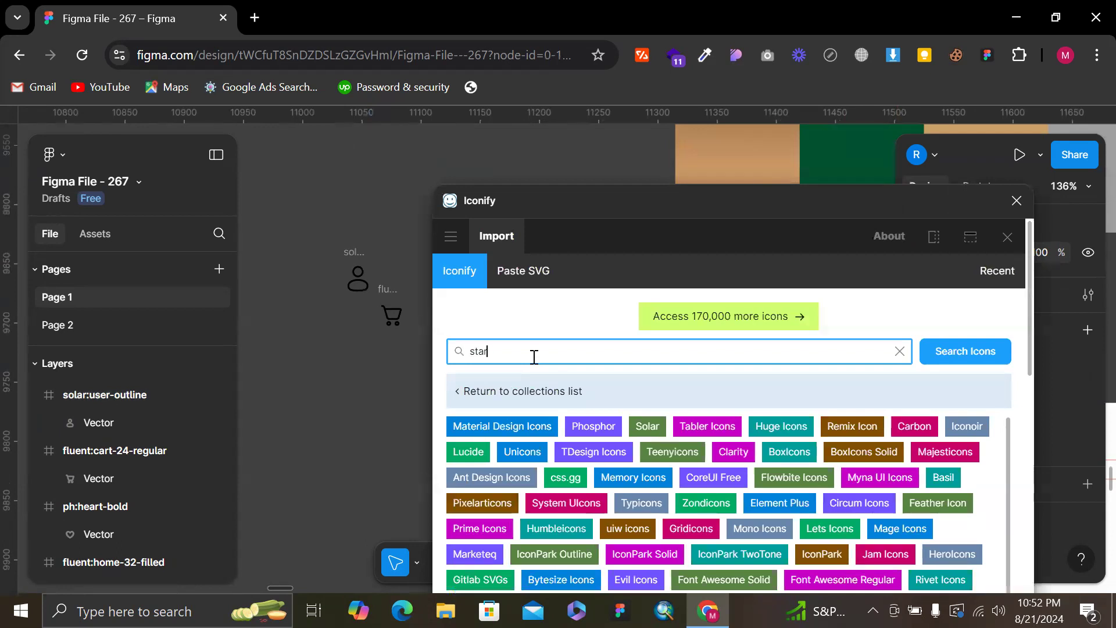
{"action": "key", "text": "Return"}
{"action": "scroll", "coordinate": [613, 515], "scroll_direction": "down", "scroll_amount": 5}
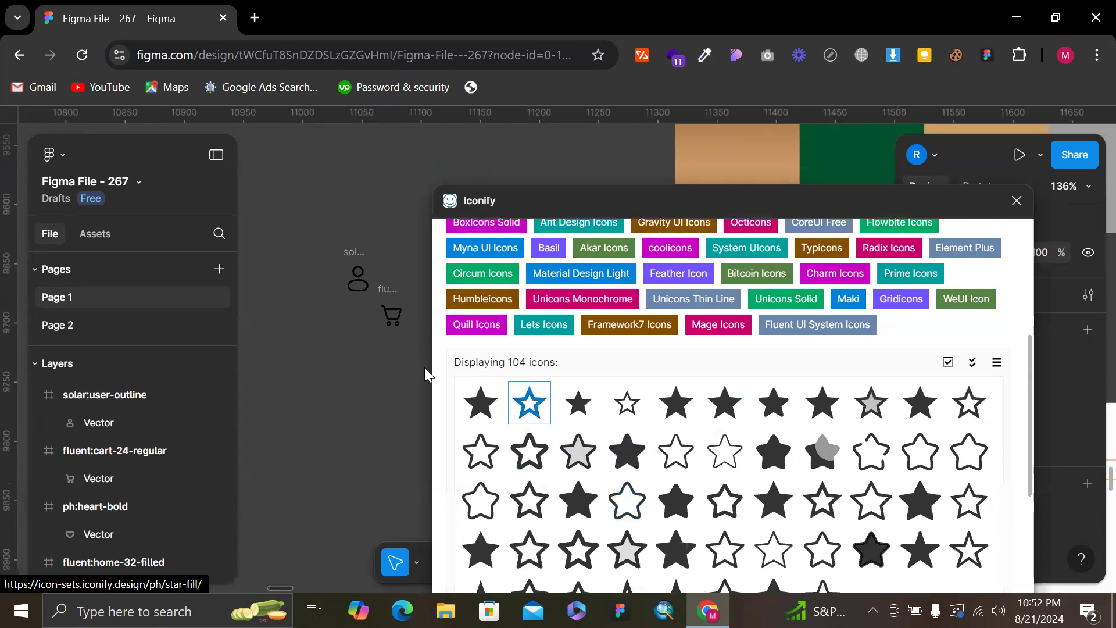
Add the ph:star-fill icon from the star results to the canvas near the icon row and close Iconify
{"action": "left_click", "coordinate": [529, 403]}
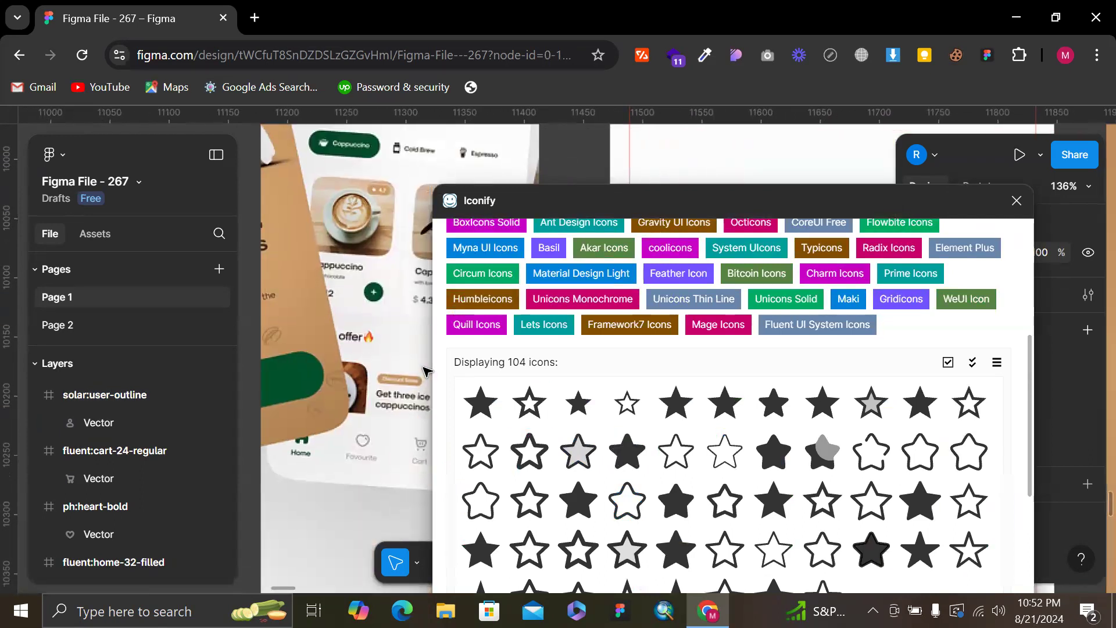
{"action": "scroll", "coordinate": [390, 359], "scroll_direction": "right", "scroll_amount": 1}
{"action": "scroll", "coordinate": [387, 318], "scroll_direction": "right", "scroll_amount": 1}
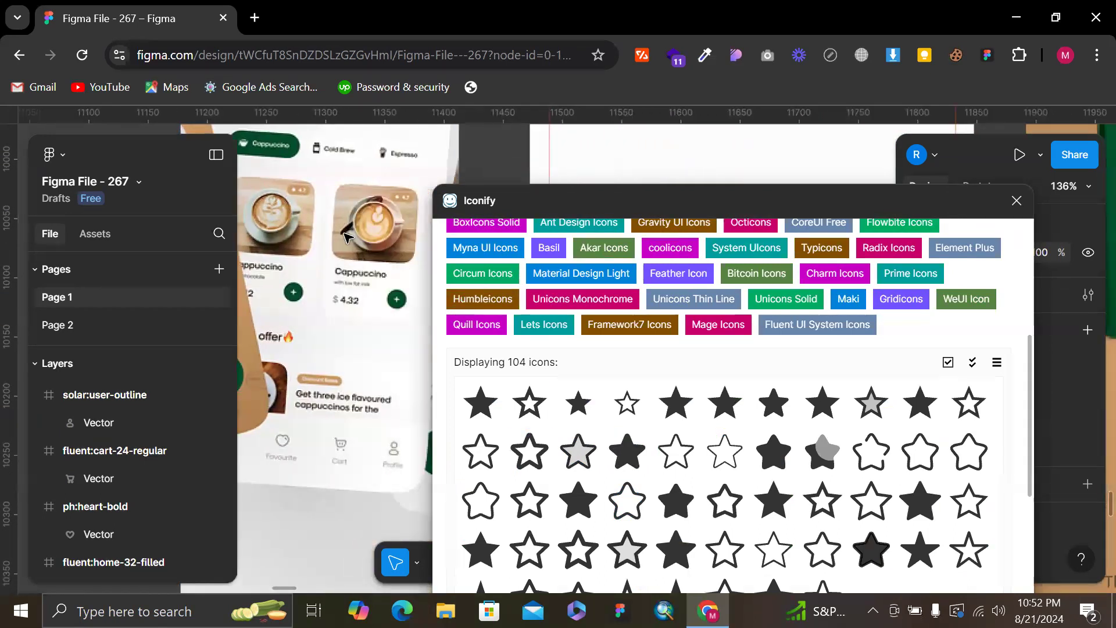
{"action": "scroll", "coordinate": [329, 231], "scroll_direction": "up", "scroll_amount": 6}
{"action": "scroll", "coordinate": [328, 231], "scroll_direction": "left", "scroll_amount": 6}
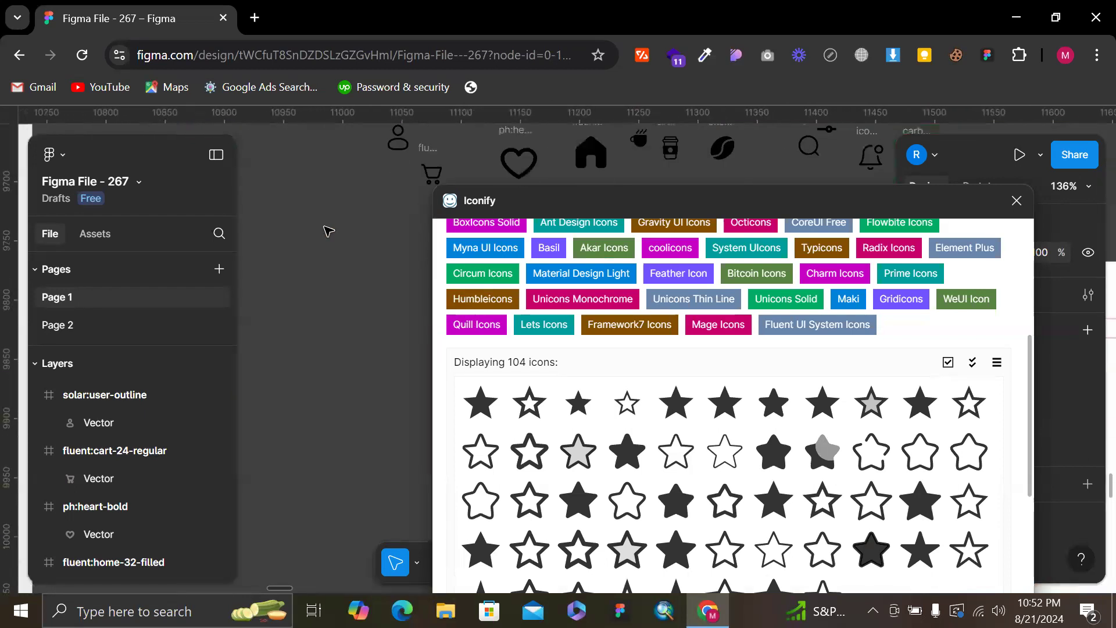
{"action": "left_click_drag", "start_coordinate": [626, 451], "coordinate": [410, 261]}
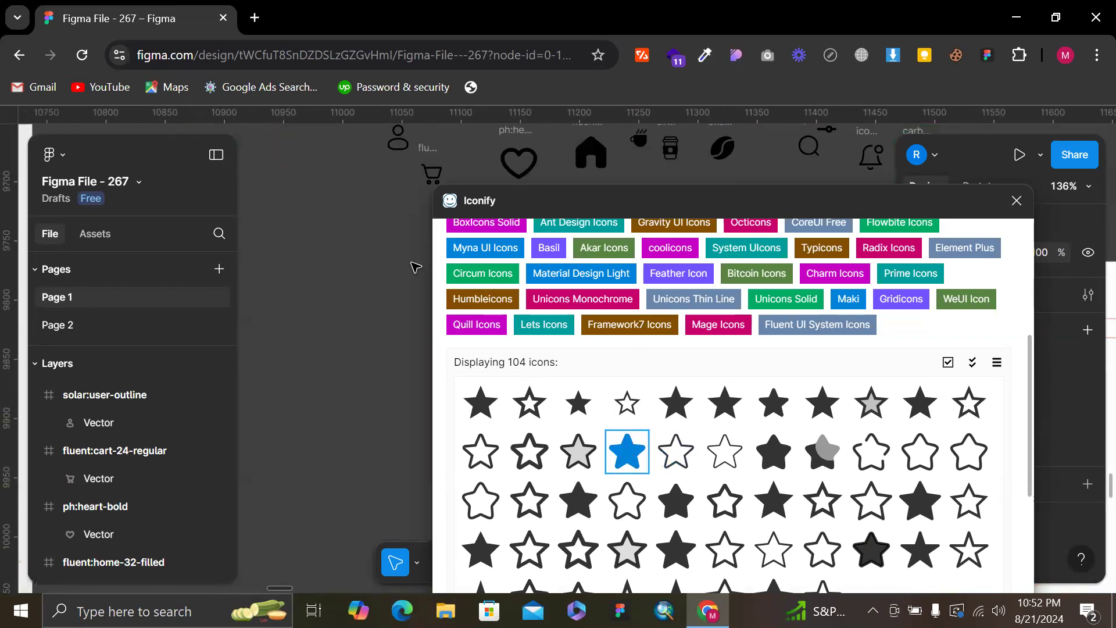
{"action": "left_click", "coordinate": [1016, 201]}
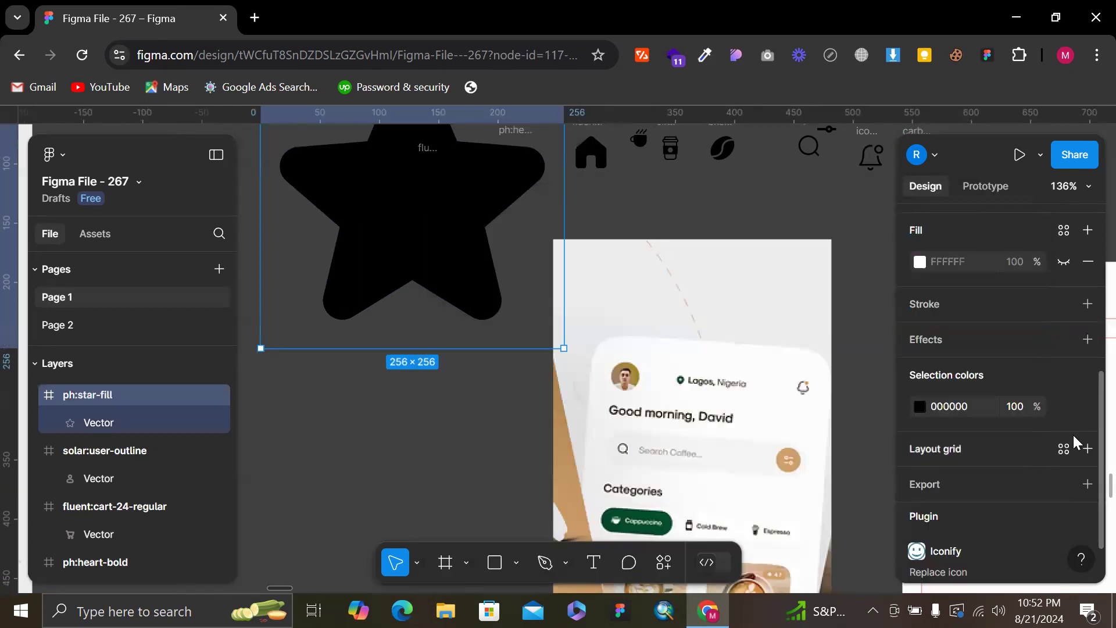
Scale the star icon proportionally to a height of 24
{"action": "scroll", "coordinate": [1079, 383], "scroll_direction": "up", "scroll_amount": 3}
{"action": "scroll", "coordinate": [1018, 405], "scroll_direction": "up", "scroll_amount": 2}
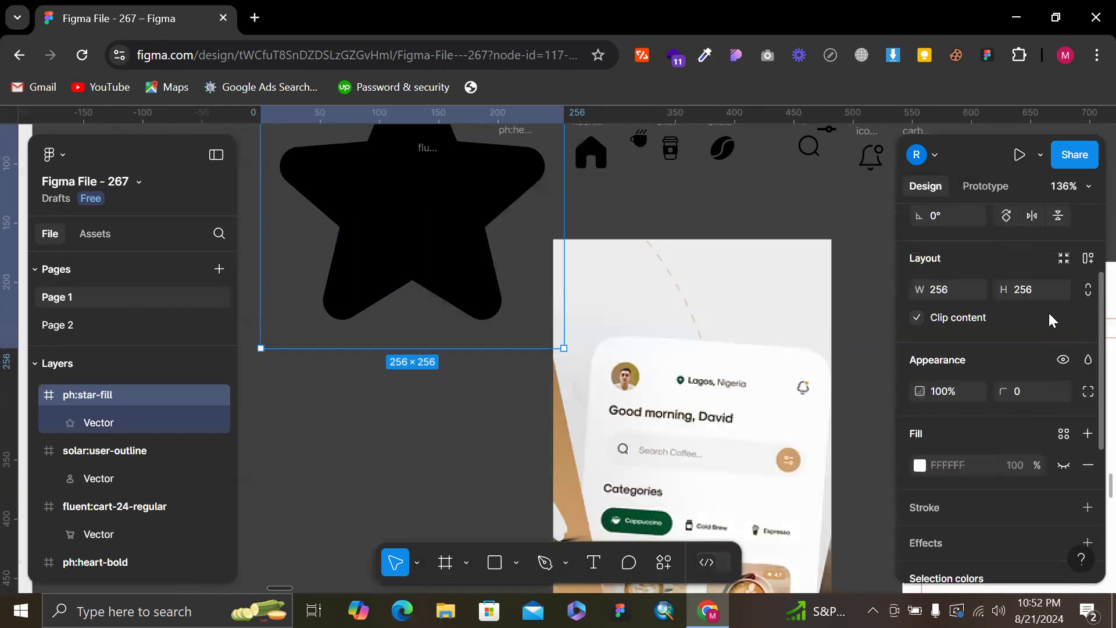
{"action": "left_click", "coordinate": [1049, 286]}
{"action": "type", "text": "24"}
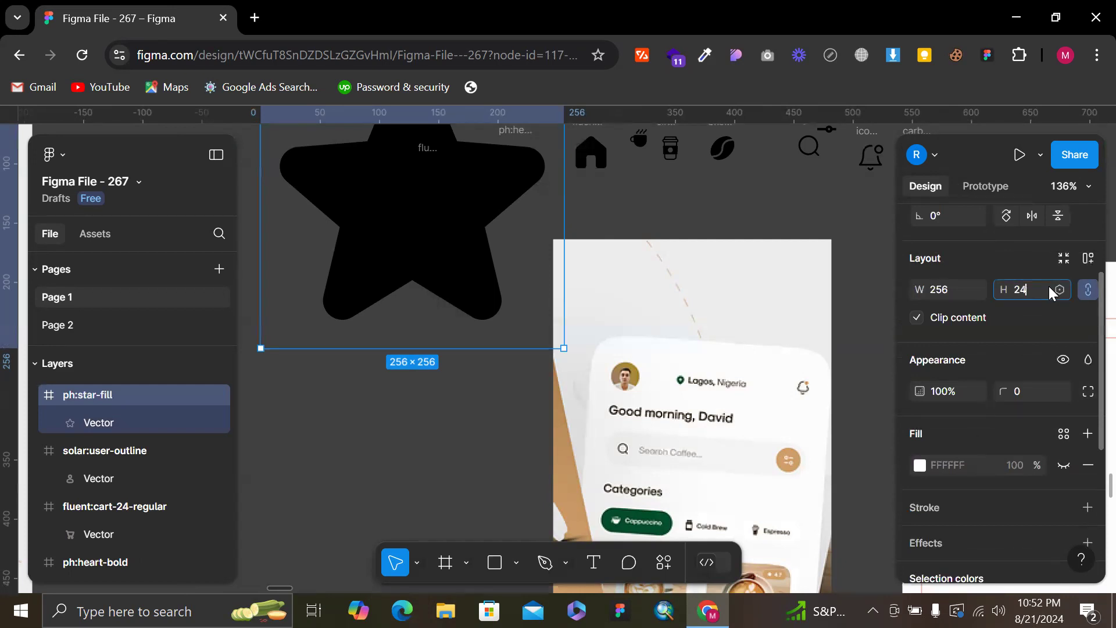
{"action": "key", "text": "Return"}
Restore the star icon by undoing its removal and place it at the start of the icon row, before the user icon
{"action": "left_click", "coordinate": [674, 221]}
{"action": "scroll", "coordinate": [434, 195], "scroll_direction": "left", "scroll_amount": 3}
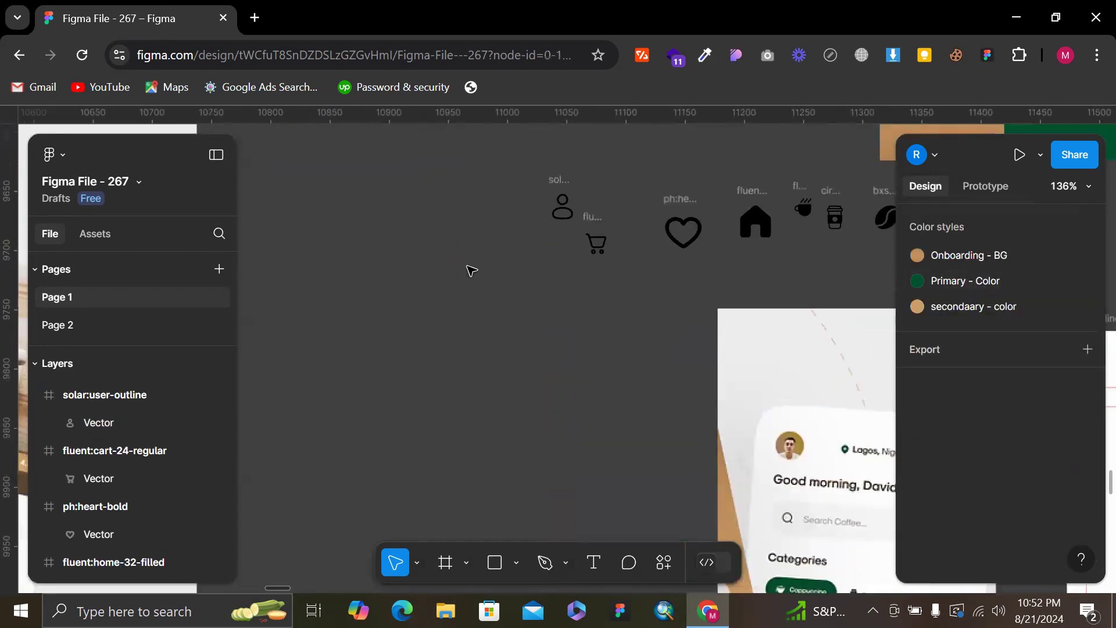
{"action": "key", "text": "ctrl+z"}
{"action": "scroll", "coordinate": [442, 185], "scroll_direction": "up", "scroll_amount": 3}
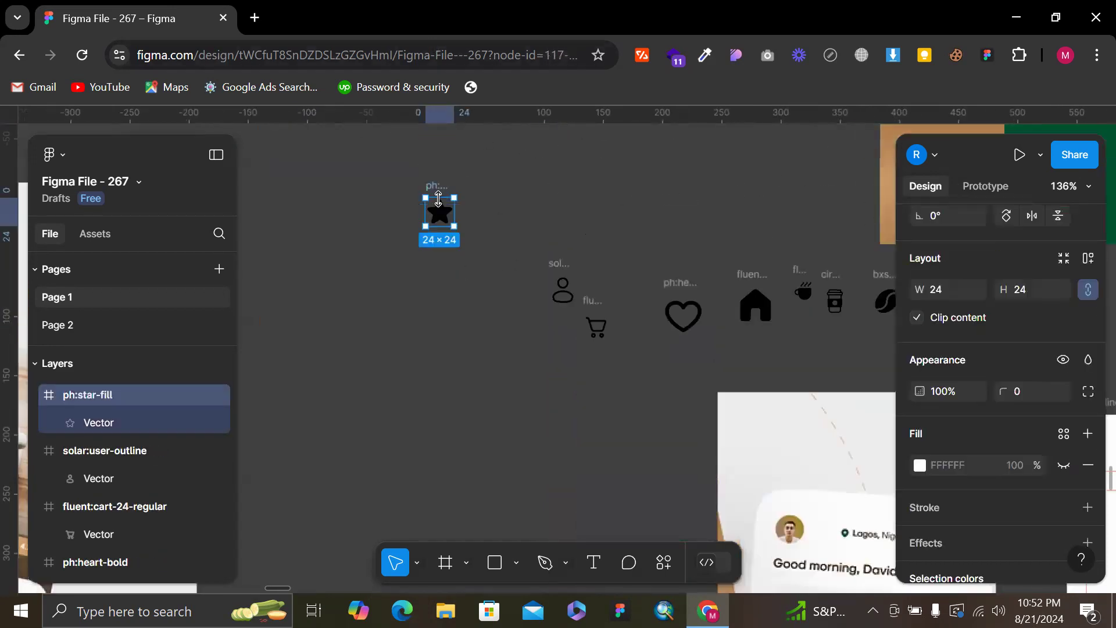
{"action": "scroll", "coordinate": [457, 273], "scroll_direction": "down", "scroll_amount": 5}
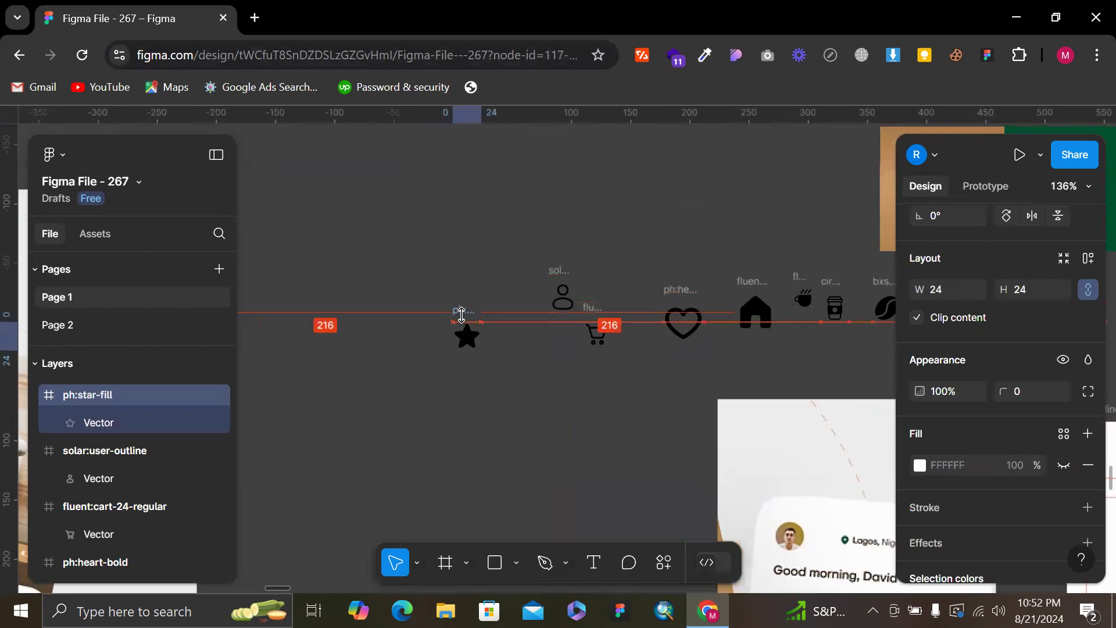
Move the six color swatches together a little higher above the icon row
{"action": "left_click_drag", "start_coordinate": [553, 250], "coordinate": [777, 288]}
{"action": "left_click_drag", "start_coordinate": [697, 285], "coordinate": [690, 236]}
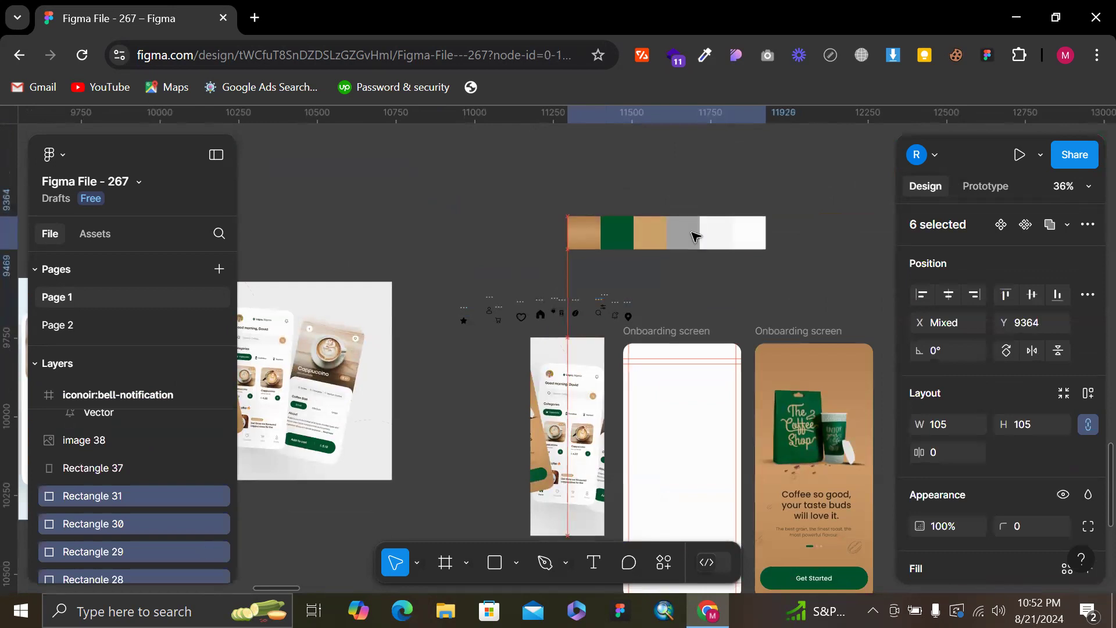
Set the height of all icons in the row to 24
{"action": "left_click_drag", "start_coordinate": [437, 279], "coordinate": [643, 329]}
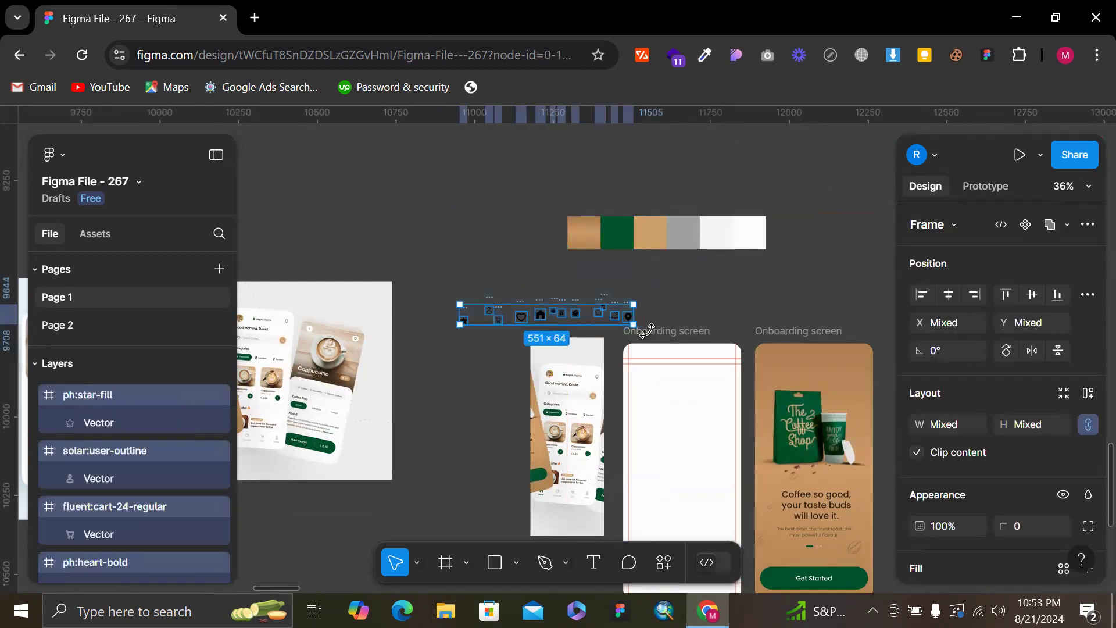
{"action": "scroll", "coordinate": [1079, 491], "scroll_direction": "down", "scroll_amount": 2}
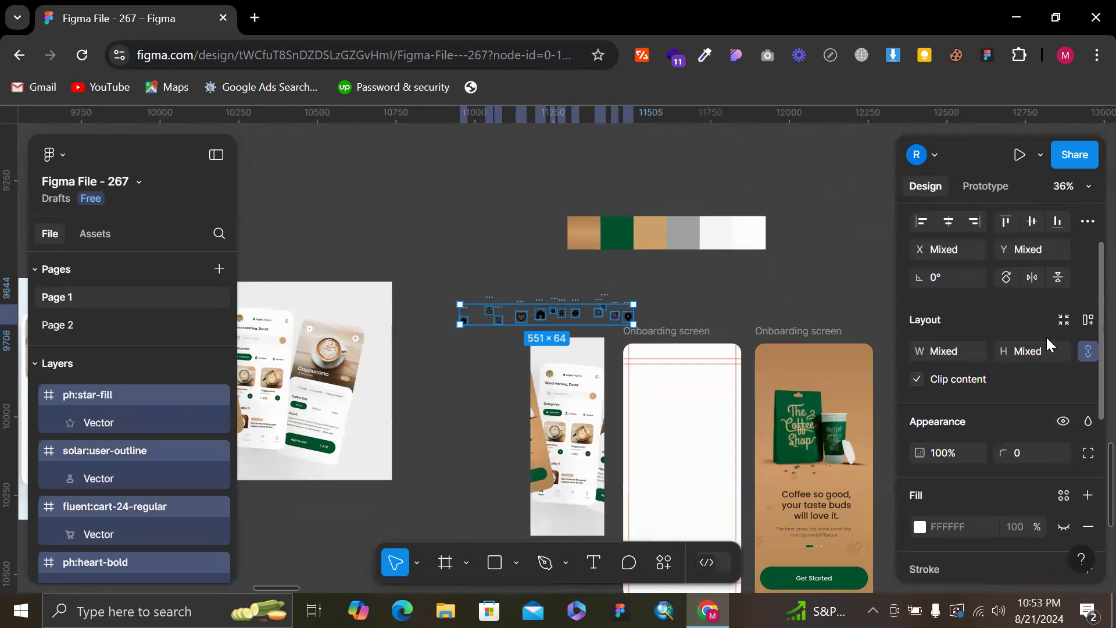
{"action": "left_click", "coordinate": [1029, 351]}
{"action": "key", "text": "Return"}
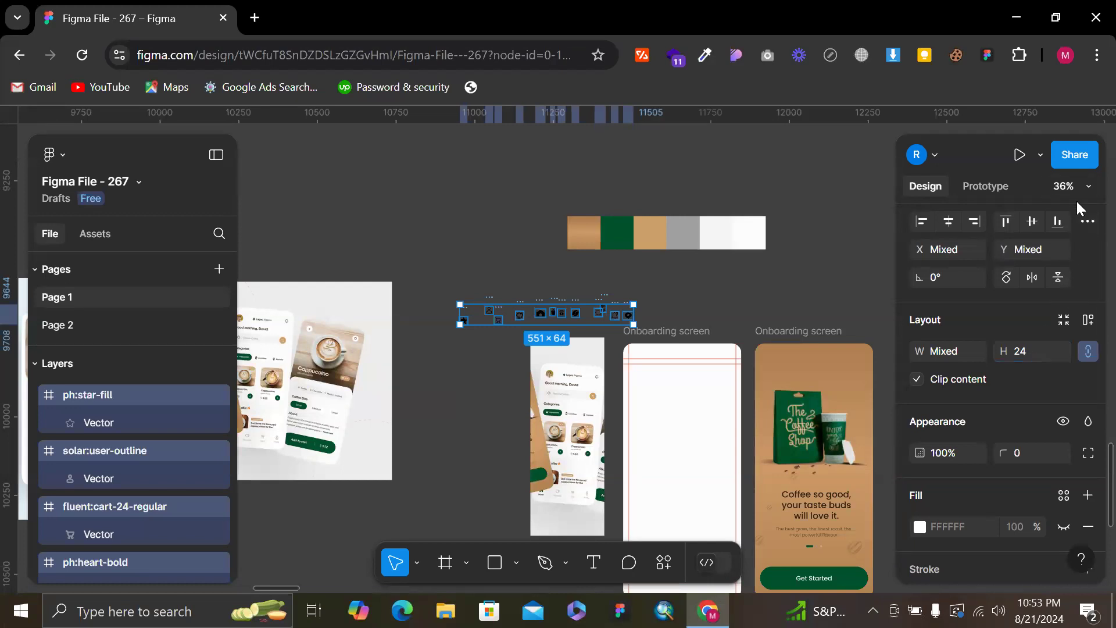
Distribute the selected icons with equal horizontal spacing and align their vertical centers
{"action": "left_click", "coordinate": [1089, 222]}
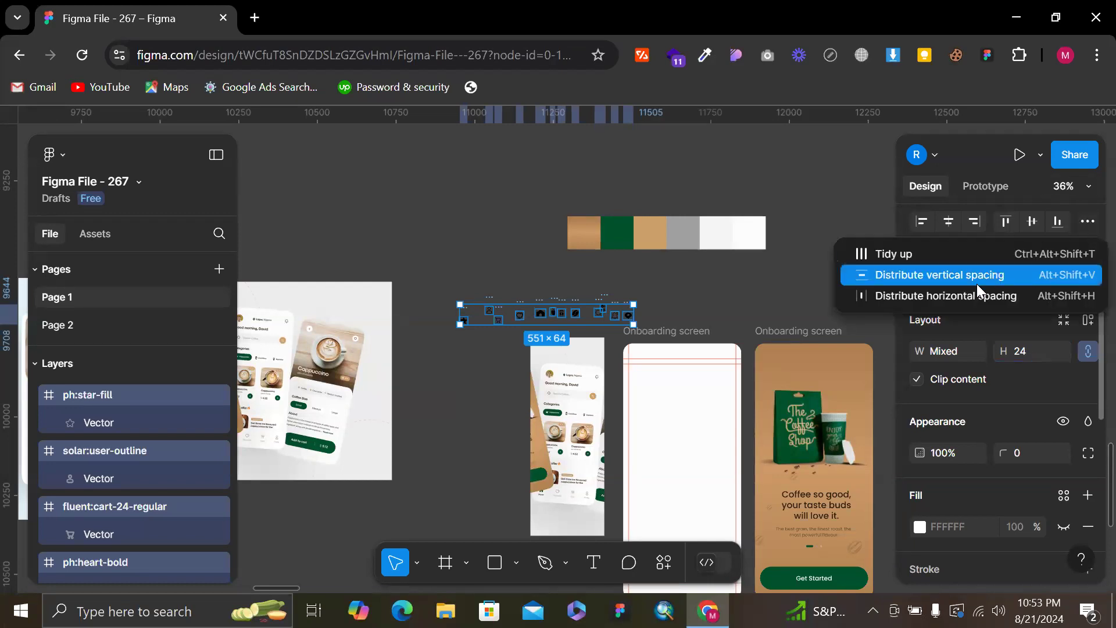
{"action": "left_click", "coordinate": [962, 295]}
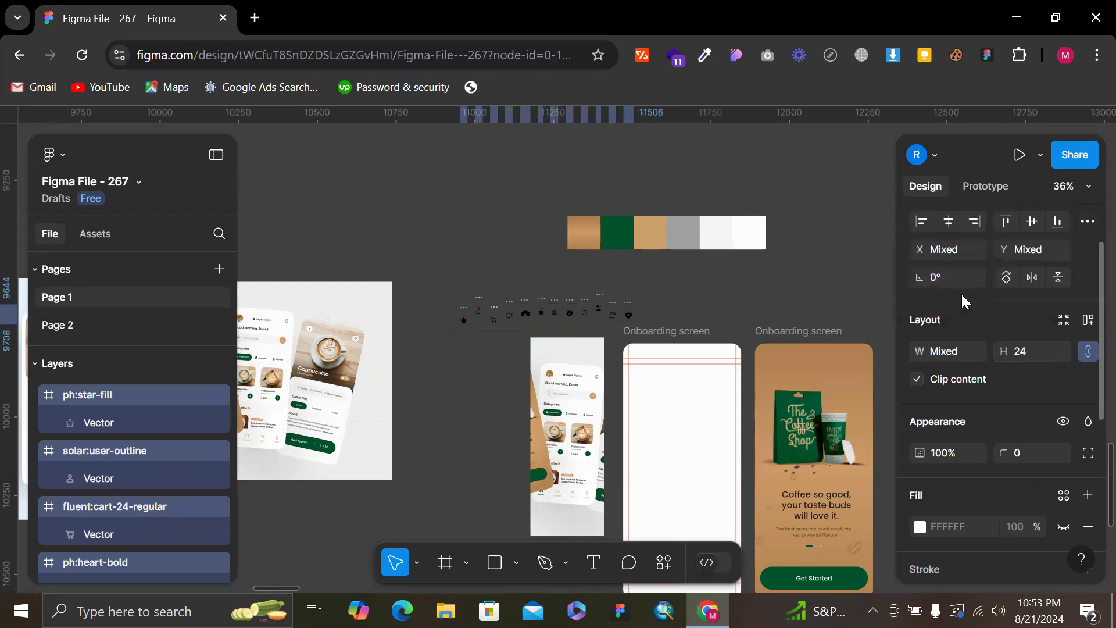
{"action": "left_click", "coordinate": [1034, 224]}
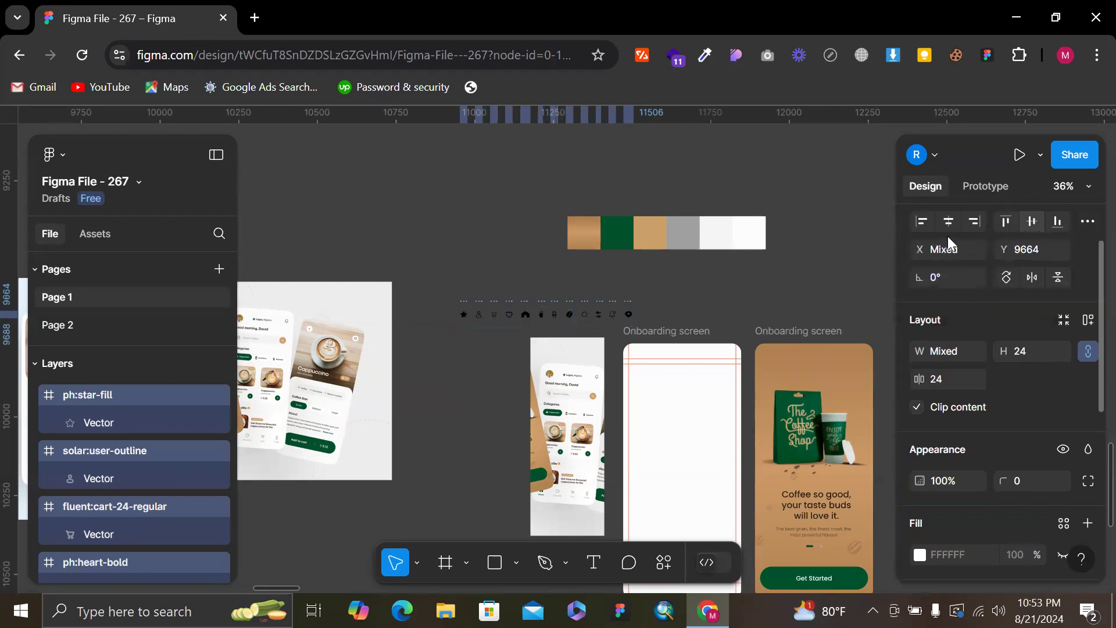
Set the width of all icons in the row to 24 and deselect them
{"action": "scroll", "coordinate": [547, 288], "scroll_direction": "up", "scroll_amount": 5}
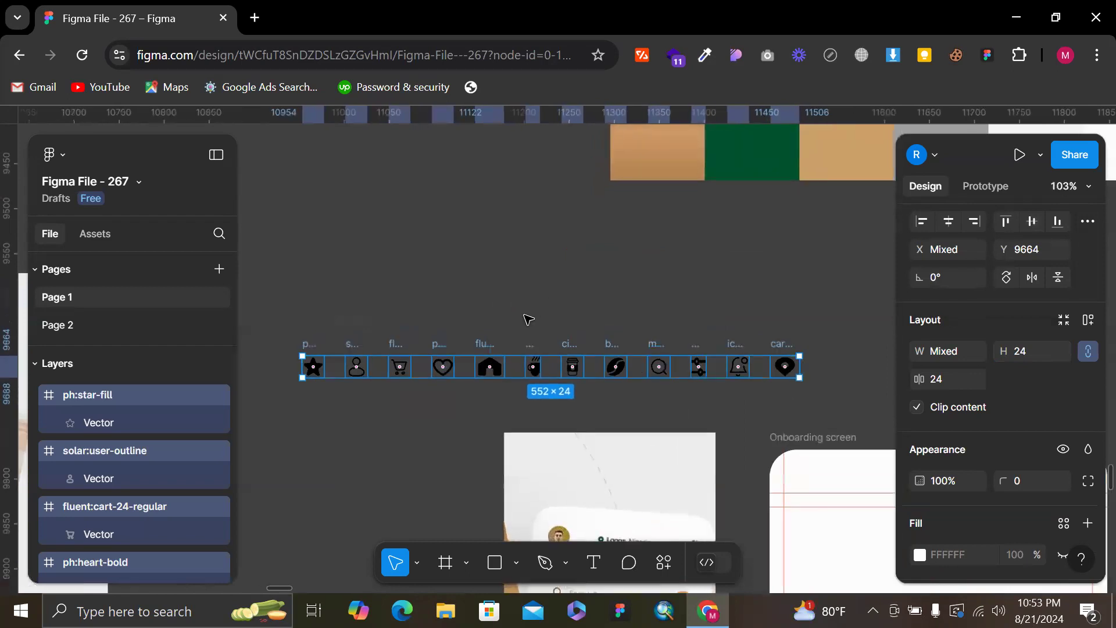
{"action": "left_click", "coordinate": [489, 345]}
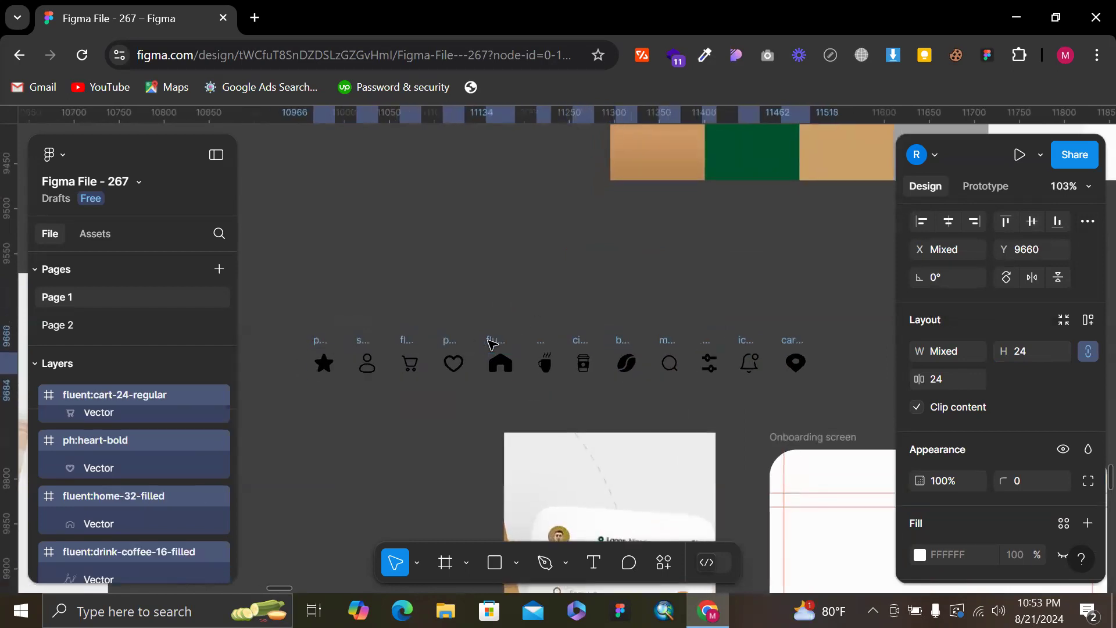
{"action": "scroll", "coordinate": [492, 344], "scroll_direction": "up", "scroll_amount": 2}
{"action": "scroll", "coordinate": [492, 344], "scroll_direction": "up", "scroll_amount": 2}
{"action": "key", "text": "ctrl+a"}
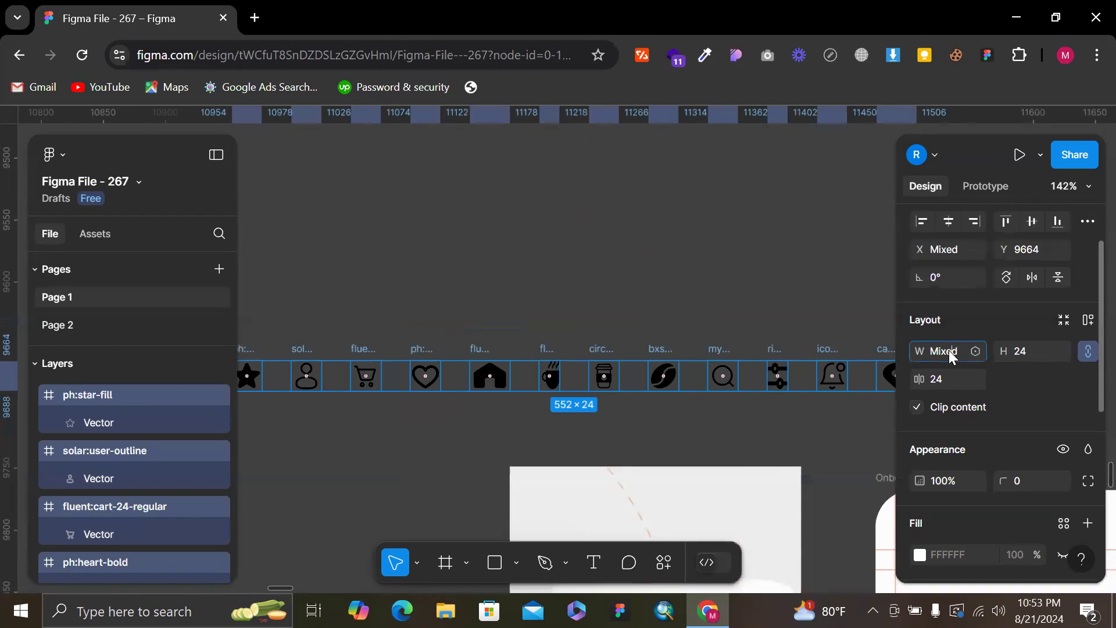
{"action": "type", "text": "24"}
{"action": "key", "text": "Return"}
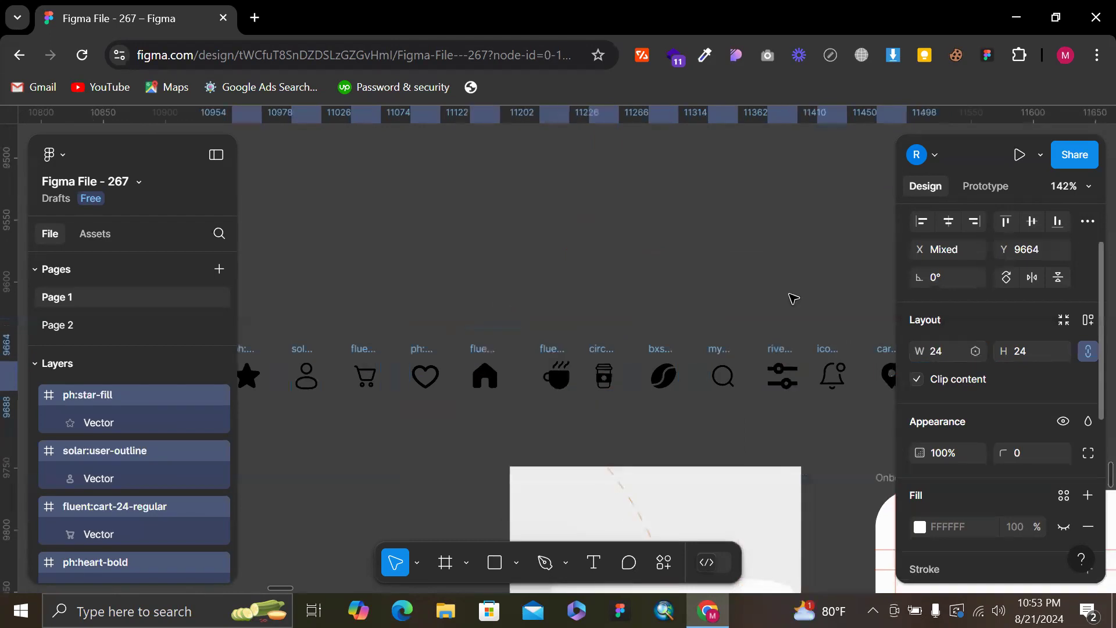
{"action": "scroll", "coordinate": [623, 278], "scroll_direction": "down", "scroll_amount": 5}
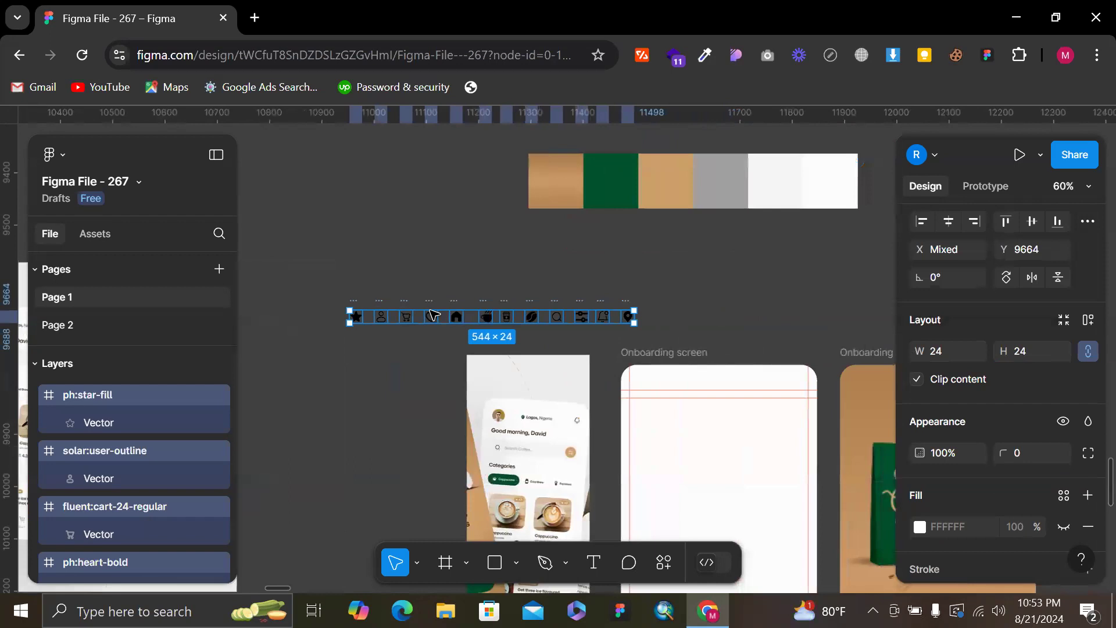
{"action": "left_click", "coordinate": [511, 269]}
Rename the star icon's frame as Icon/star
{"action": "scroll", "coordinate": [511, 269], "scroll_direction": "up", "scroll_amount": 5}
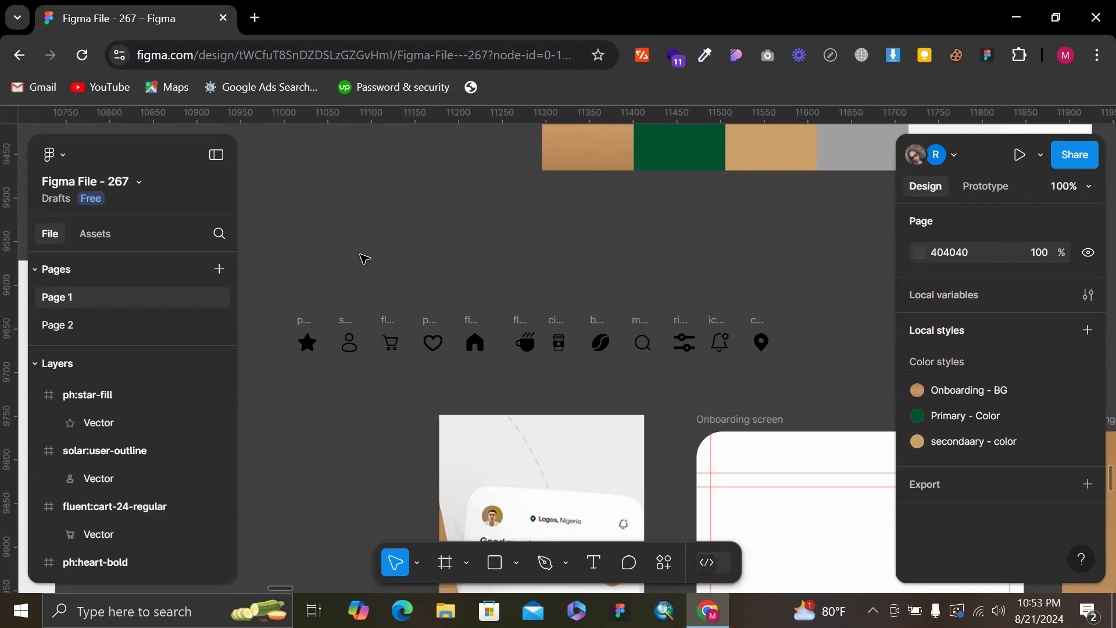
{"action": "left_click", "coordinate": [302, 326]}
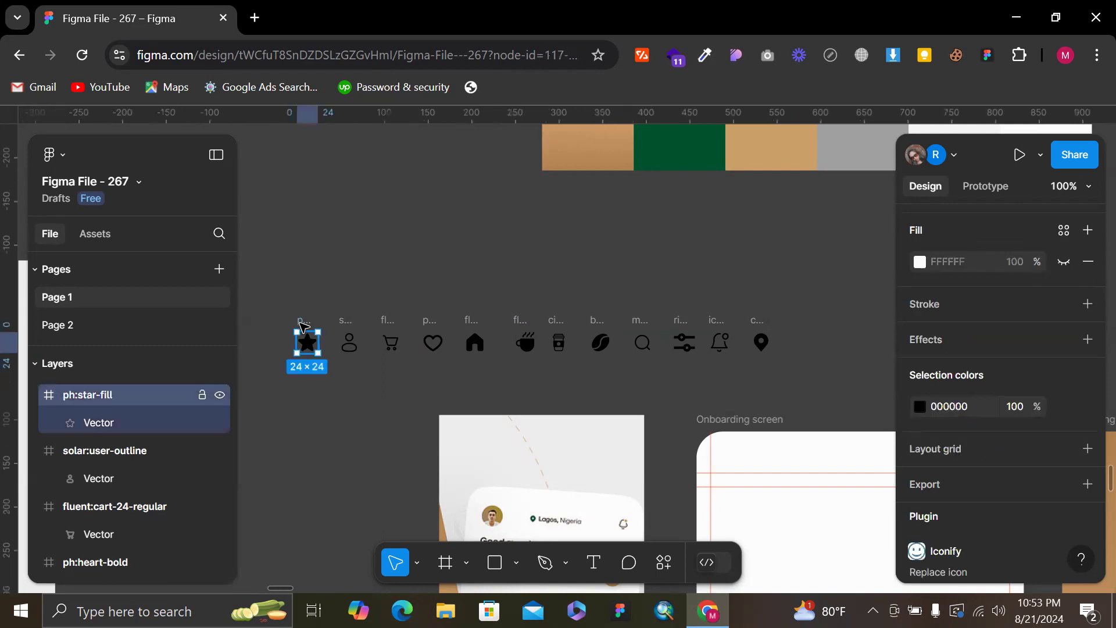
{"action": "right_click", "coordinate": [340, 289]}
{"action": "left_click", "coordinate": [320, 269]}
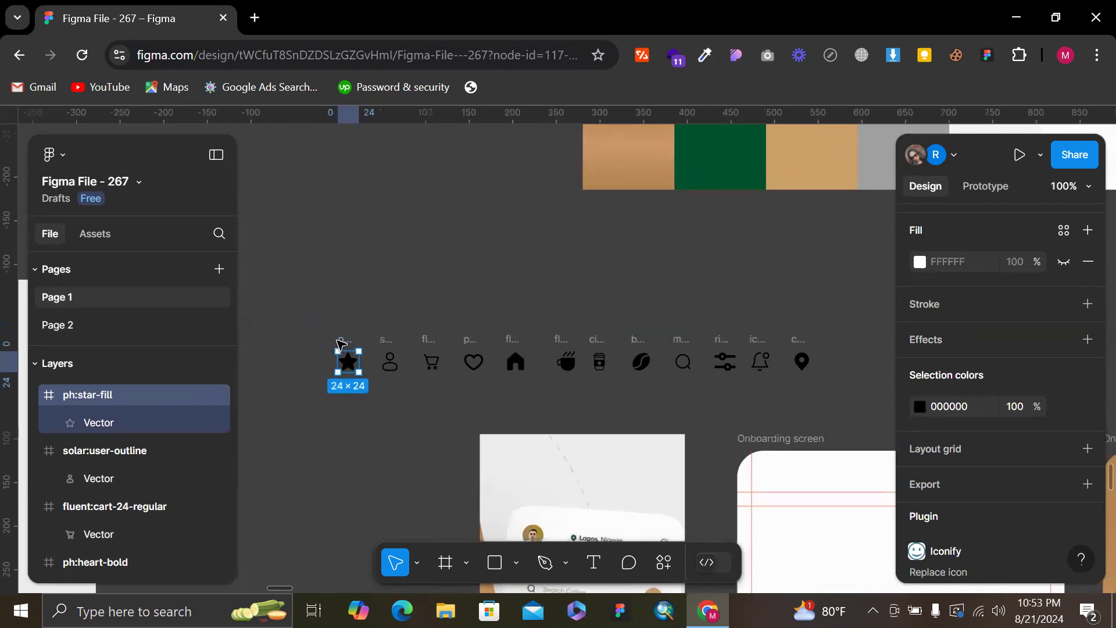
{"action": "scroll", "coordinate": [341, 349], "scroll_direction": "up", "scroll_amount": 5}
{"action": "scroll", "coordinate": [373, 356], "scroll_direction": "up", "scroll_amount": 3}
{"action": "double_click", "coordinate": [335, 363]}
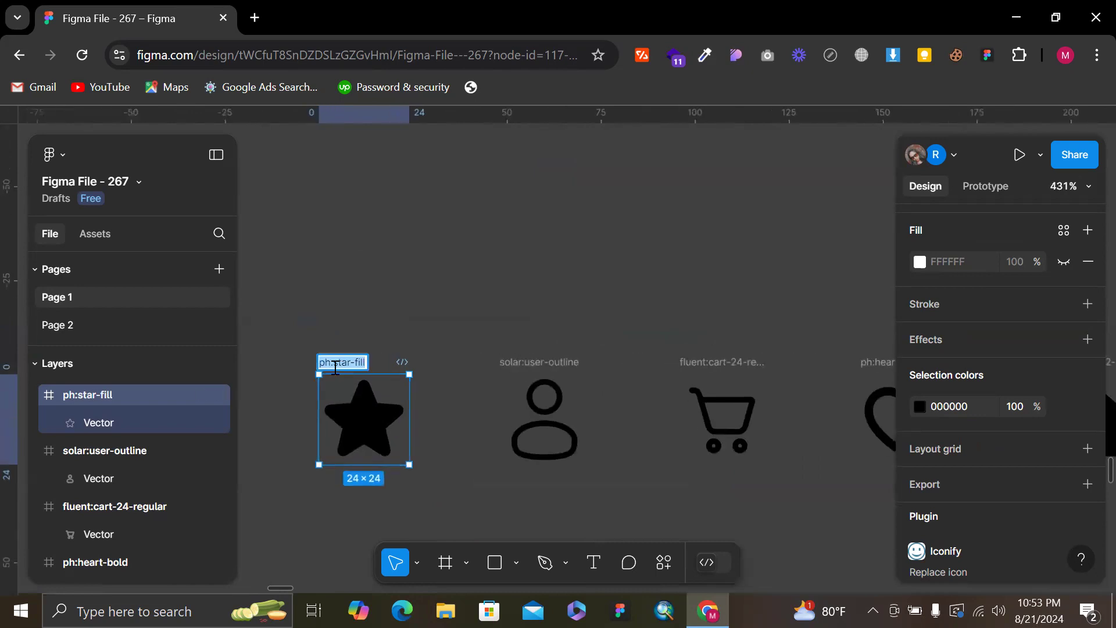
{"action": "type", "text": "Icon/"}
{"action": "scroll", "coordinate": [356, 358], "scroll_direction": "up", "scroll_amount": 3}
{"action": "type", "text": "/star"}
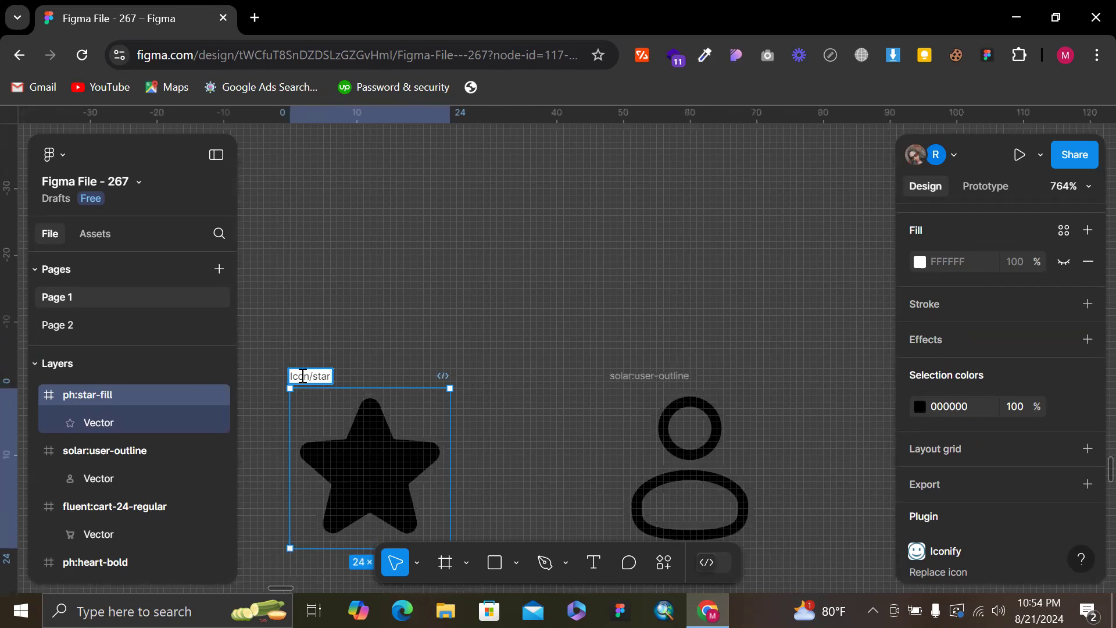
{"action": "left_click_drag", "start_coordinate": [314, 377], "coordinate": [272, 384]}
{"action": "key", "text": "Return"}
{"action": "left_click_drag", "start_coordinate": [298, 385], "coordinate": [298, 386]}
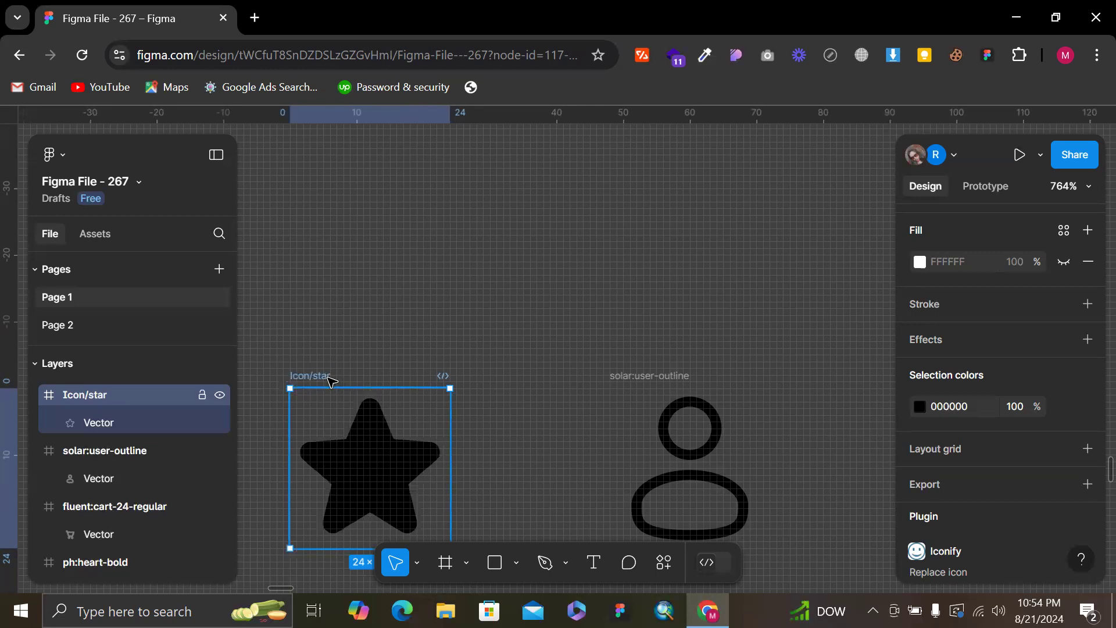
Copy the prefix "Icon/" from the star icon's frame name
{"action": "scroll", "coordinate": [324, 379], "scroll_direction": "up", "scroll_amount": 5}
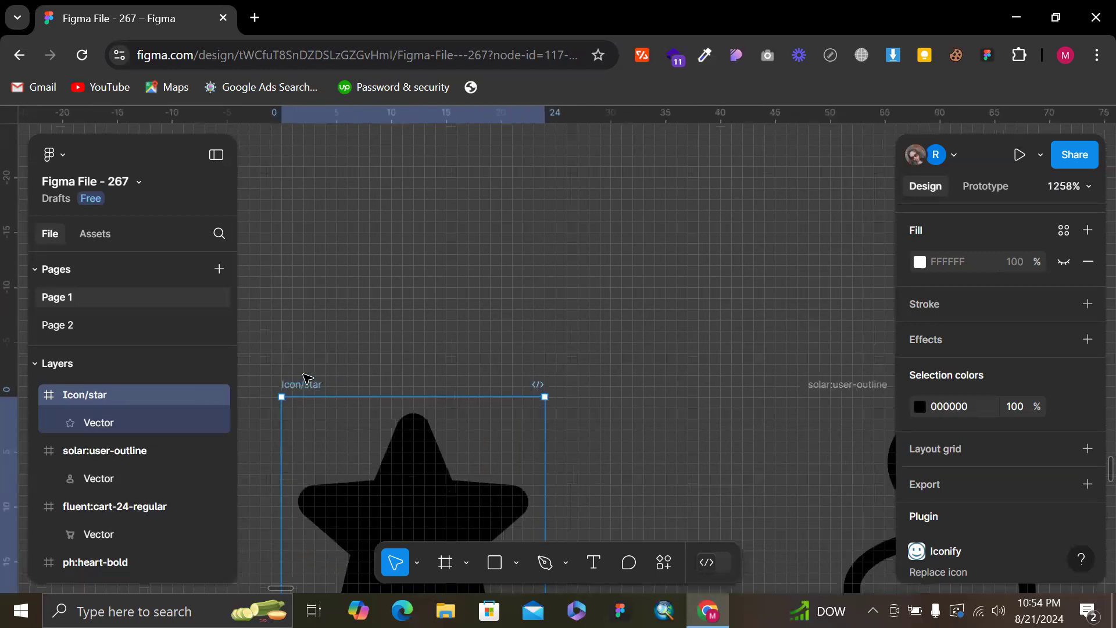
{"action": "double_click", "coordinate": [297, 400]}
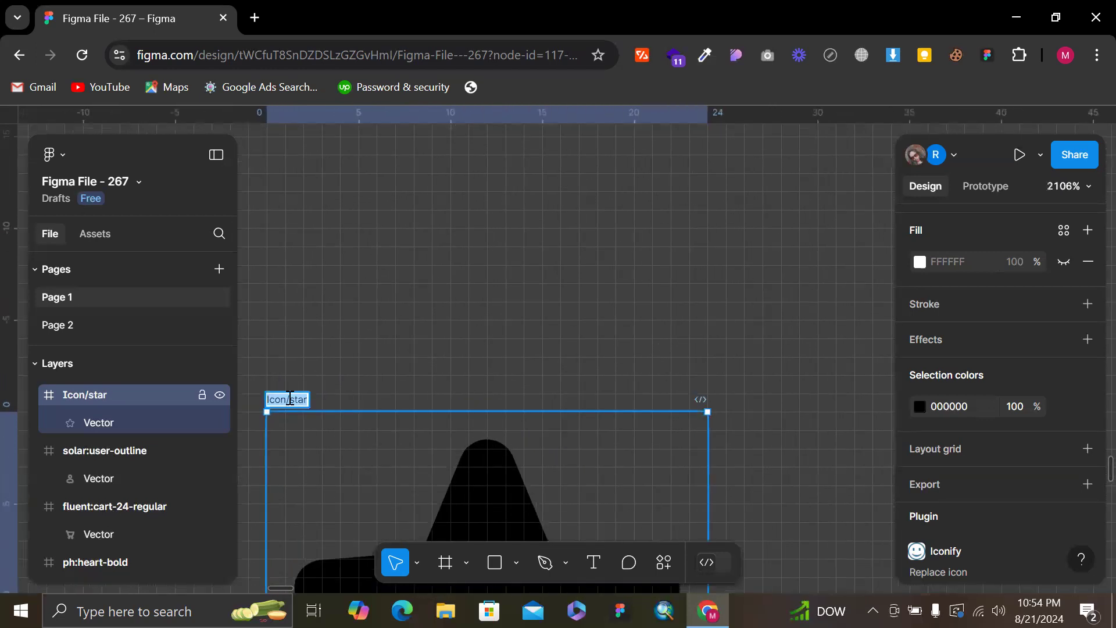
{"action": "left_click", "coordinate": [284, 401]}
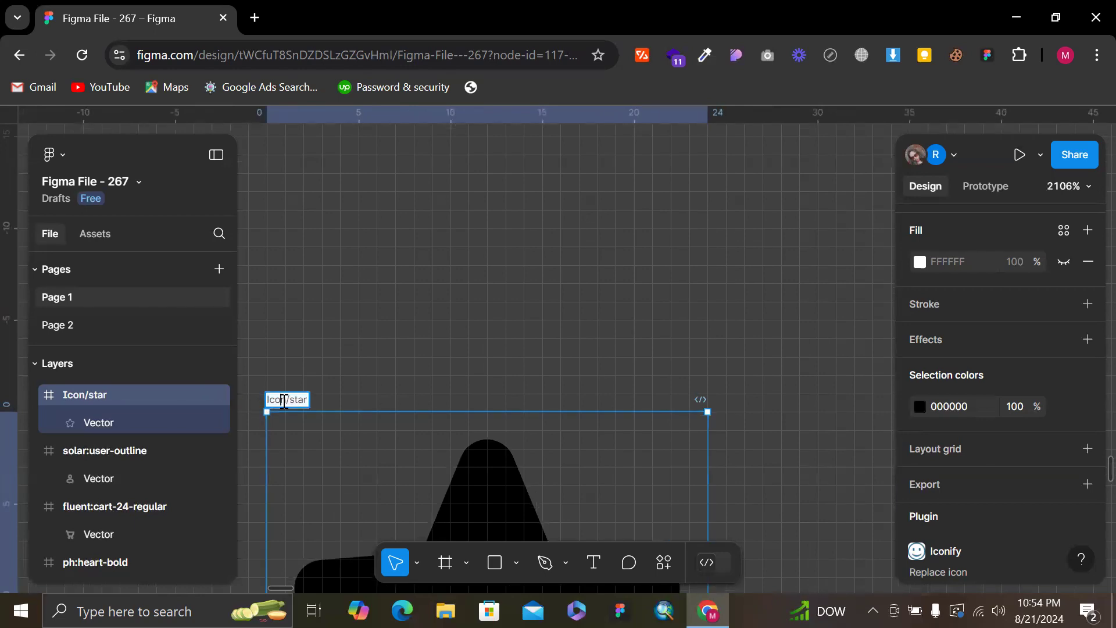
{"action": "double_click", "coordinate": [292, 401]}
{"action": "left_click", "coordinate": [292, 402]}
{"action": "double_click", "coordinate": [272, 401]}
{"action": "left_click_drag", "start_coordinate": [270, 406], "coordinate": [265, 407]}
{"action": "key", "text": "ctrl+c"}
Replace the user icon's frame name with the copied prefix "Icon/"
{"action": "scroll", "coordinate": [430, 330], "scroll_direction": "down", "scroll_amount": 5}
{"action": "scroll", "coordinate": [430, 330], "scroll_direction": "right", "scroll_amount": 3}
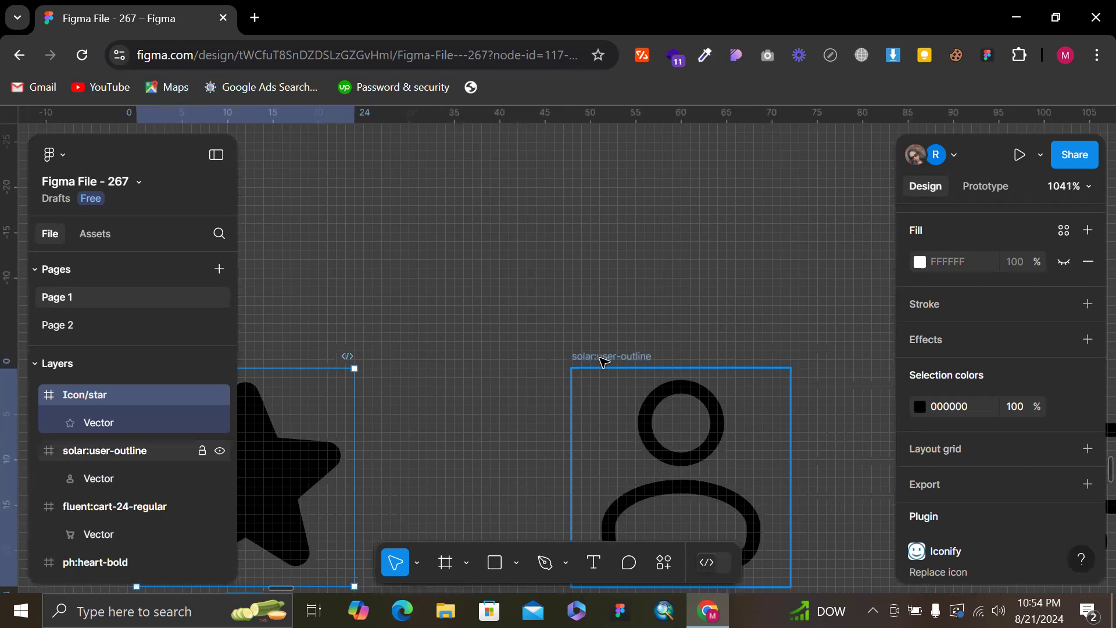
{"action": "double_click", "coordinate": [605, 357]}
{"action": "key", "text": "ctrl+v"}
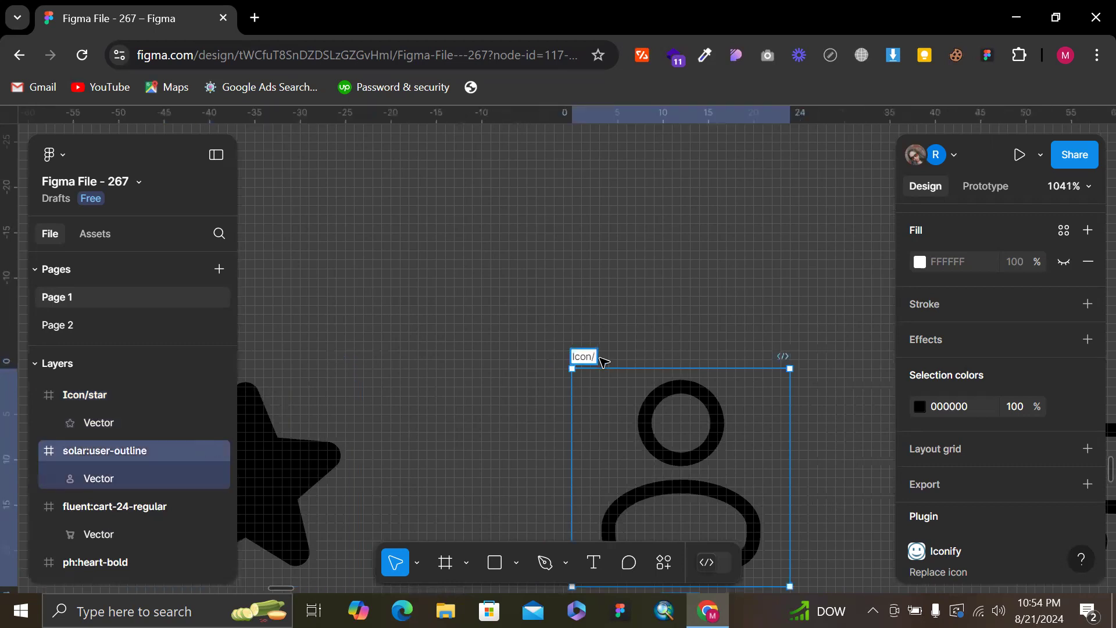
Finish renaming the user icon's frame as Icon/Profile
{"action": "type", "text": "PRof"}
{"action": "key", "text": "BackSpace"}
{"action": "key", "text": "BackSpace"}
{"action": "type", "text": "rofile"}
{"action": "left_click", "coordinate": [668, 281]}
Rename the shopping cart icon's frame as Icon/Cart
{"action": "scroll", "coordinate": [667, 281], "scroll_direction": "right", "scroll_amount": 10}
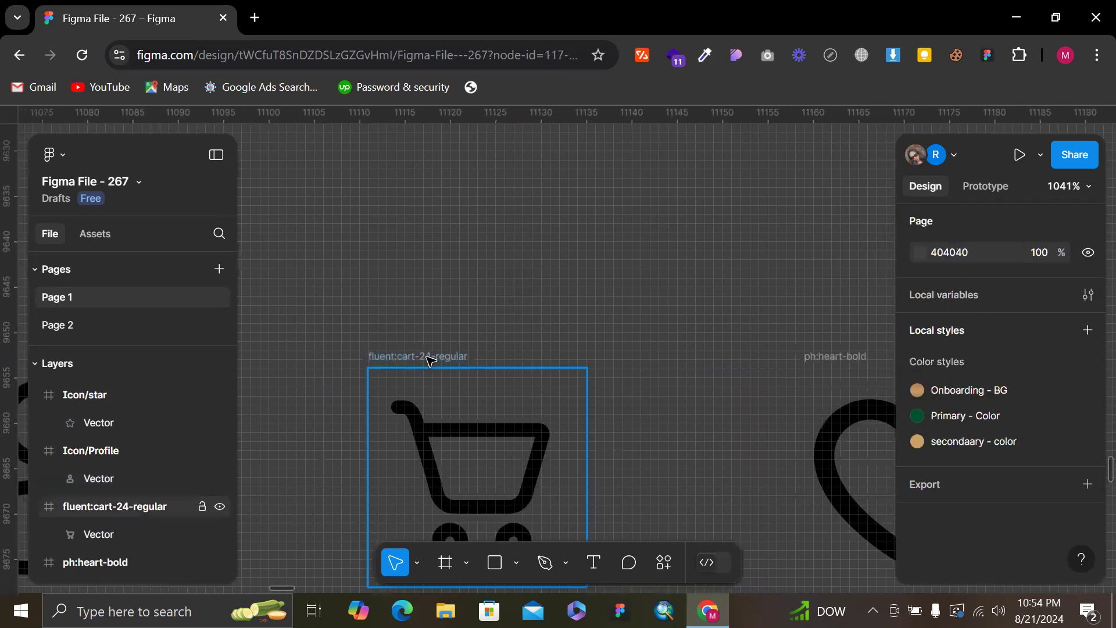
{"action": "double_click", "coordinate": [431, 358]}
{"action": "type", "text": "Icon/Cart"}
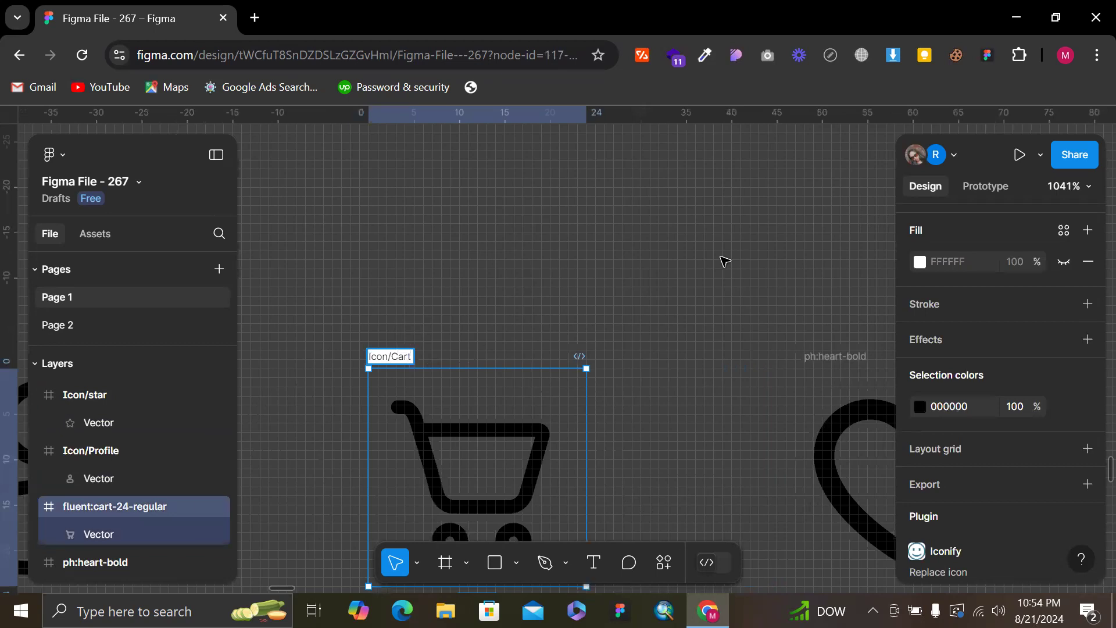
{"action": "left_click", "coordinate": [726, 261]}
Rename the heart icon's frame as Icon/fav
{"action": "scroll", "coordinate": [575, 366], "scroll_direction": "right", "scroll_amount": 5}
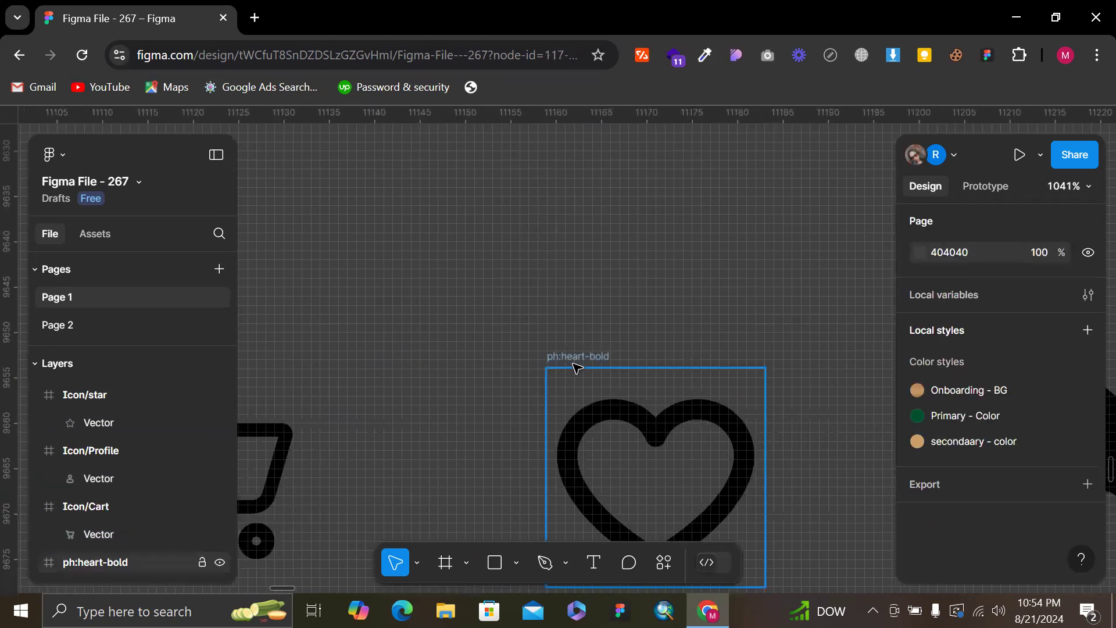
{"action": "double_click", "coordinate": [574, 364]}
{"action": "type", "text": "Icon/"}
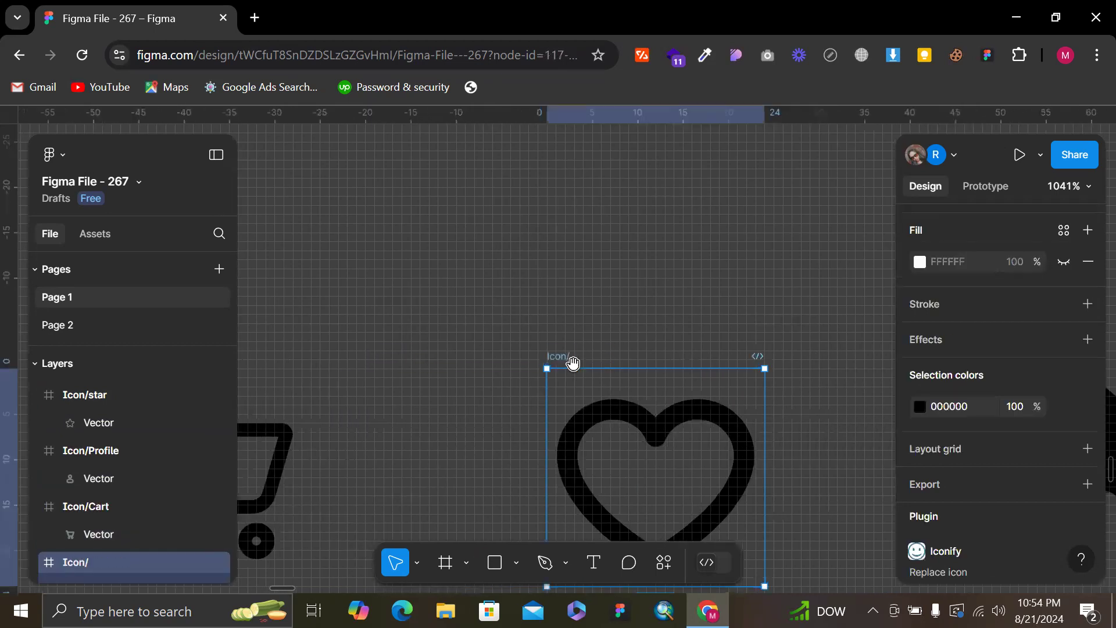
{"action": "type", "text": "star"}
{"action": "key", "text": "ctrl+z"}
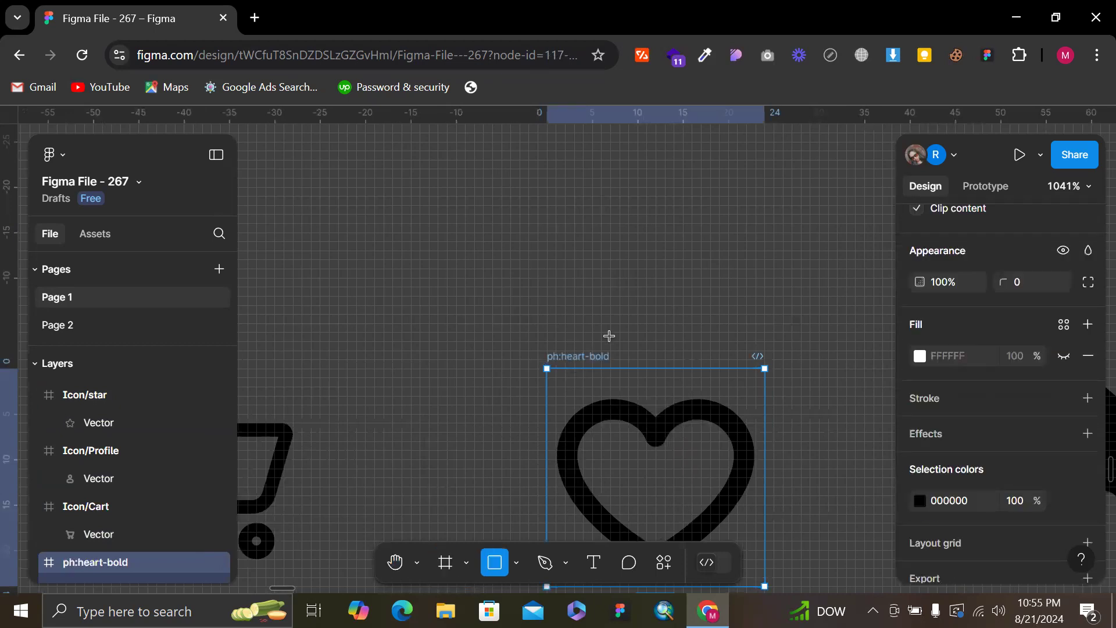
{"action": "key", "text": "ctrl+shift+z"}
{"action": "key", "text": "v"}
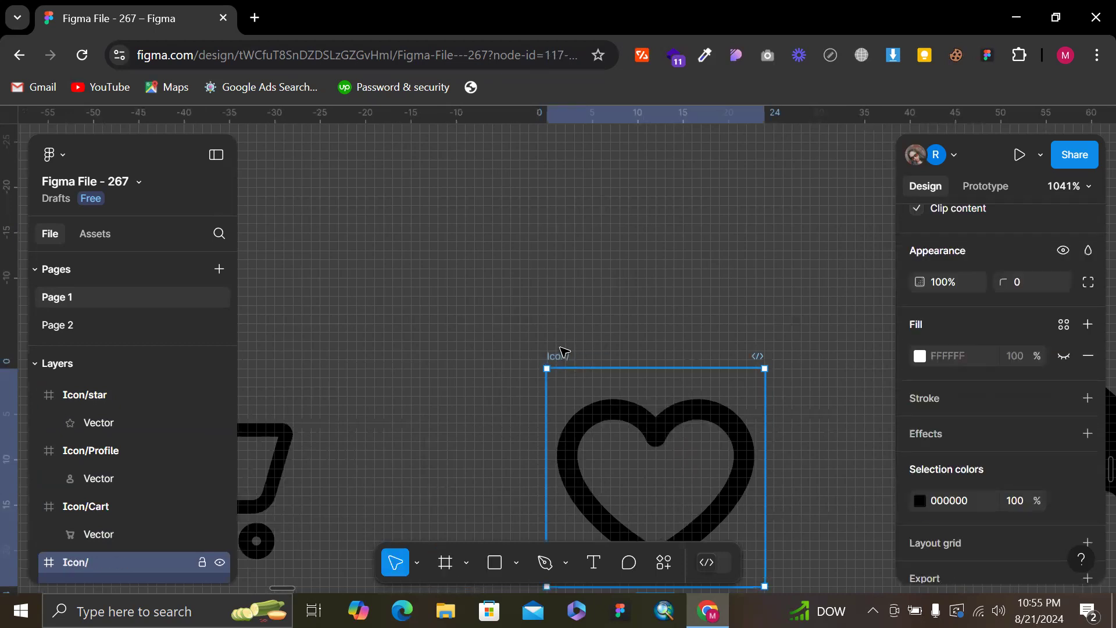
{"action": "double_click", "coordinate": [563, 356]}
{"action": "type", "text": "fav"}
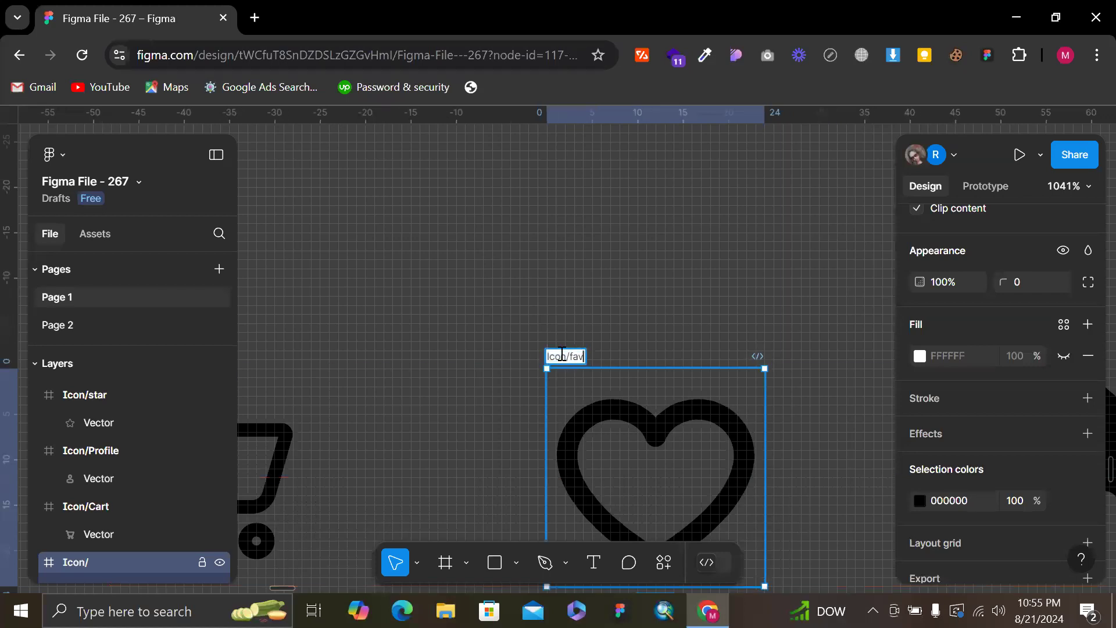
{"action": "left_click", "coordinate": [776, 279]}
{"action": "scroll", "coordinate": [776, 279], "scroll_direction": "right", "scroll_amount": 5}
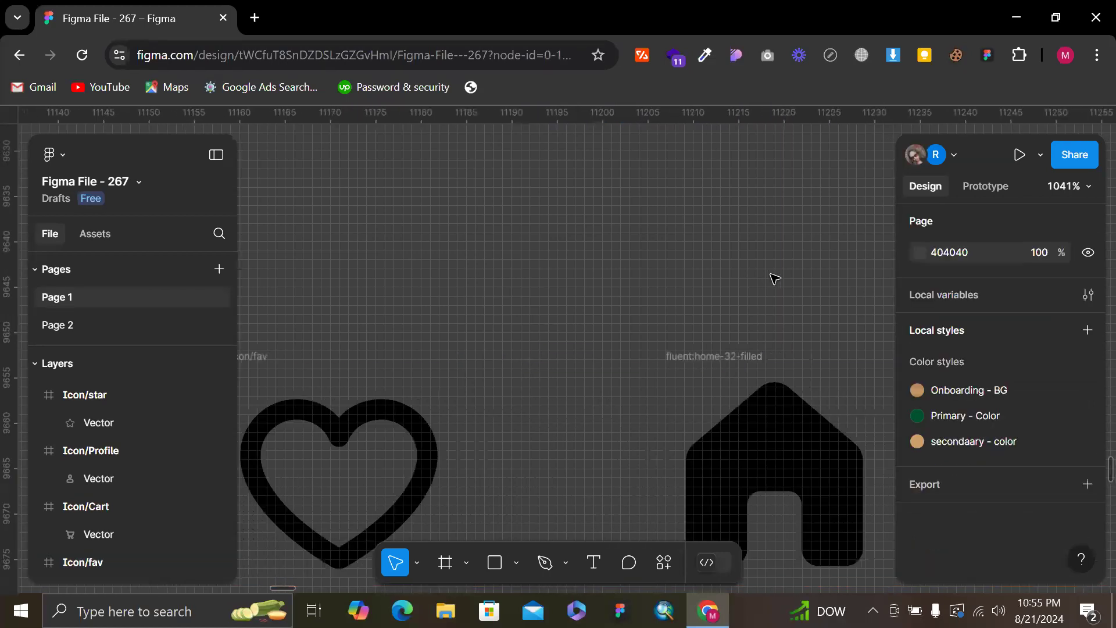
{"action": "double_click", "coordinate": [696, 358]}
{"action": "type", "text": "Icon/"}
{"action": "key", "text": "ctrl+c"}
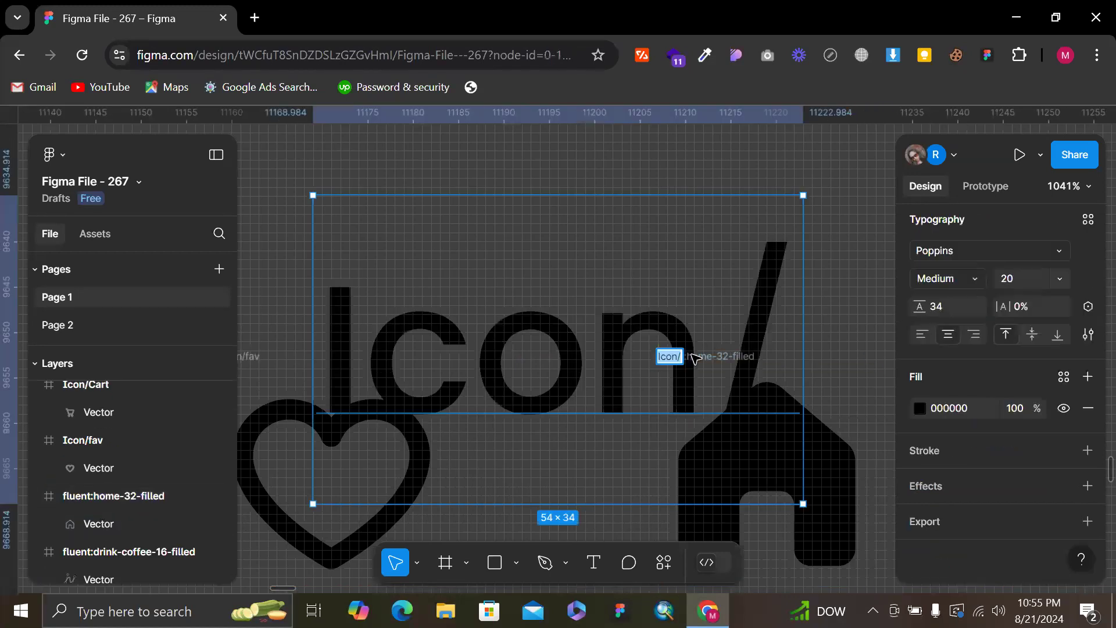
{"action": "left_click", "coordinate": [819, 243]}
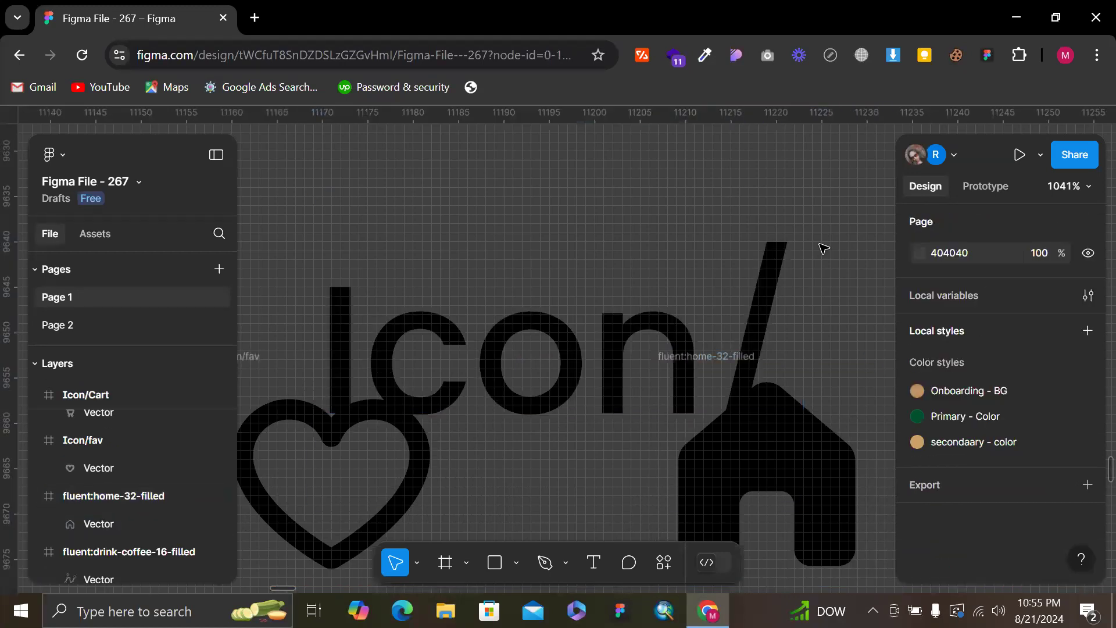
{"action": "key", "text": "ctrl+z"}
{"action": "key", "text": "ctrl+z"}
Rename the house icon's frame as Icon/Home, reusing the copied Icon/ prefix
{"action": "left_click", "coordinate": [711, 356]}
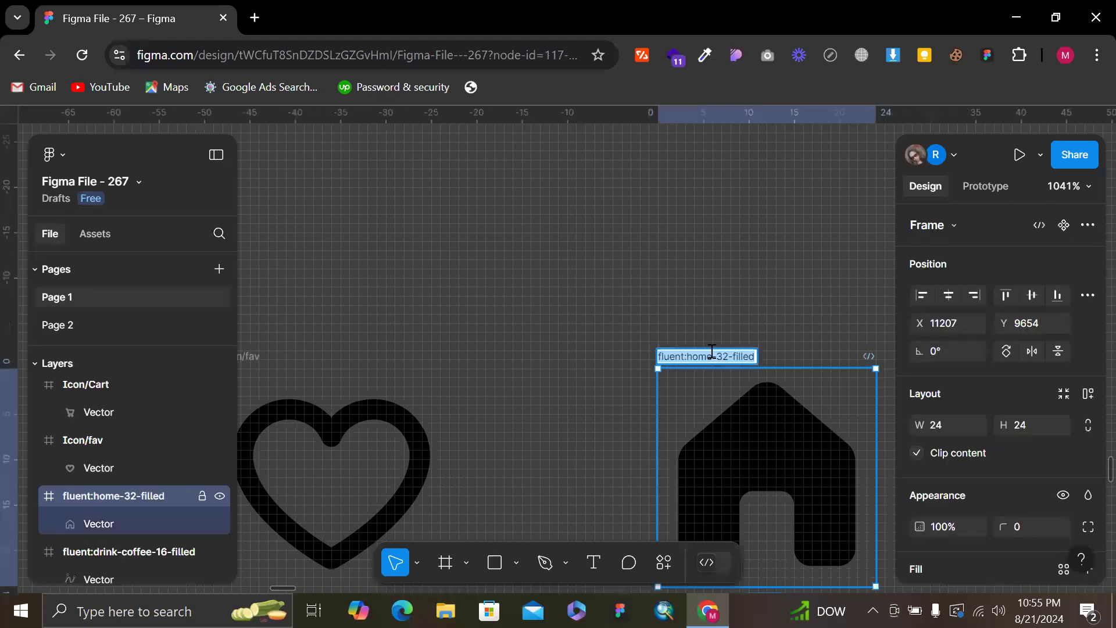
{"action": "double_click", "coordinate": [713, 356]}
{"action": "key", "text": "ctrl+v"}
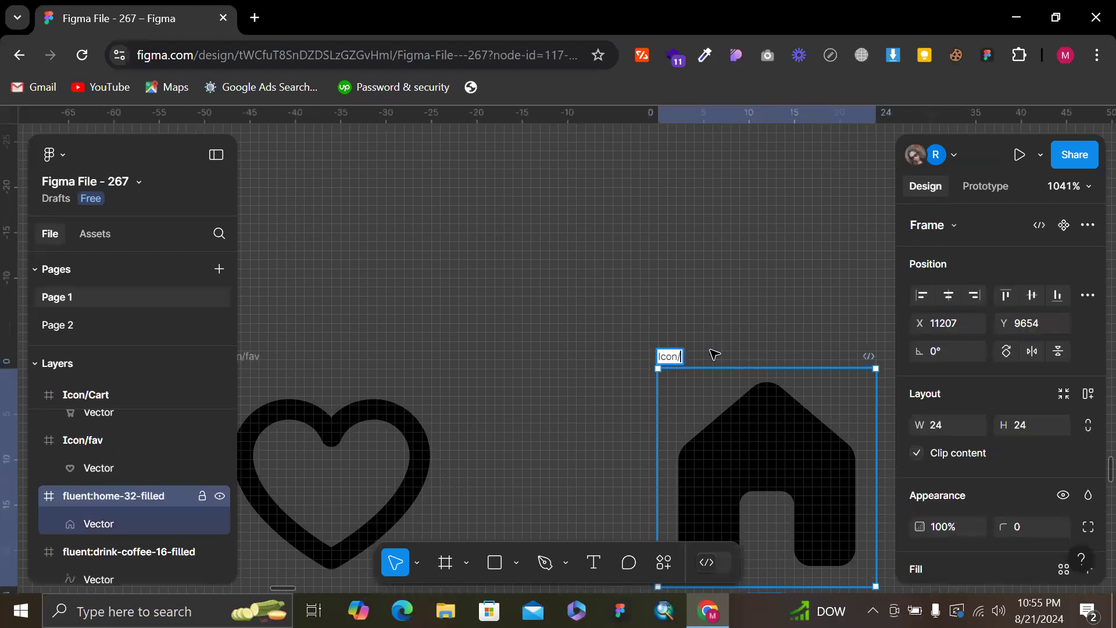
{"action": "type", "text": "Home"}
{"action": "key", "text": "Return"}
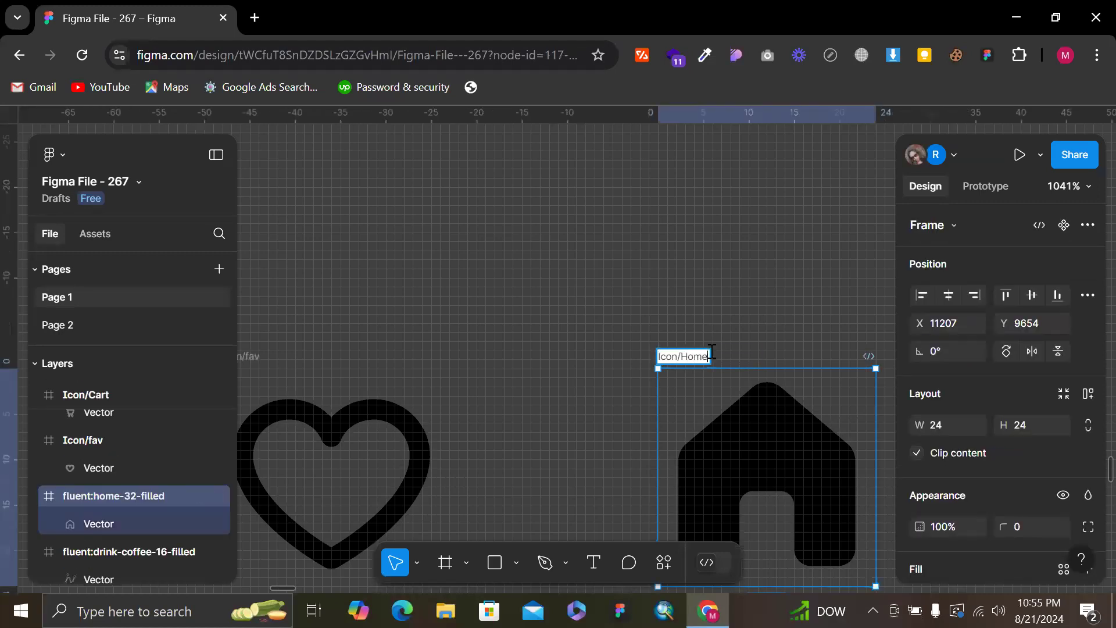
{"action": "left_click", "coordinate": [781, 245]}
Rename the steaming coffee mug icon's frame as Icon/Cappa, reusing the copied Icon/ prefix
{"action": "scroll", "coordinate": [781, 245], "scroll_direction": "right", "scroll_amount": 10}
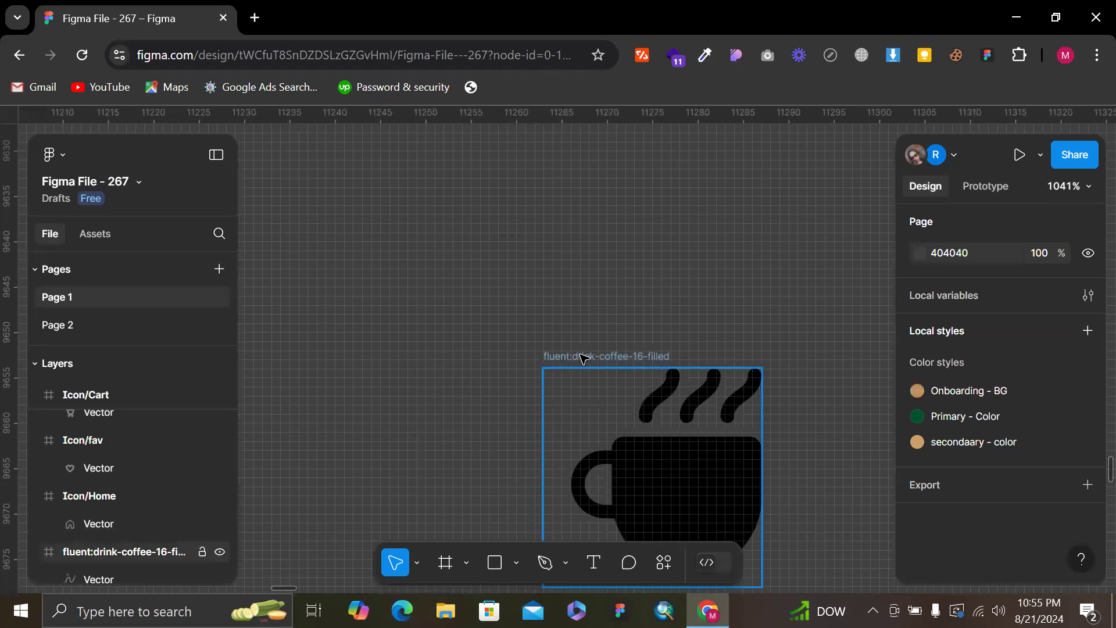
{"action": "left_click", "coordinate": [584, 356]}
{"action": "double_click", "coordinate": [583, 357]}
{"action": "key", "text": "ctrl+v"}
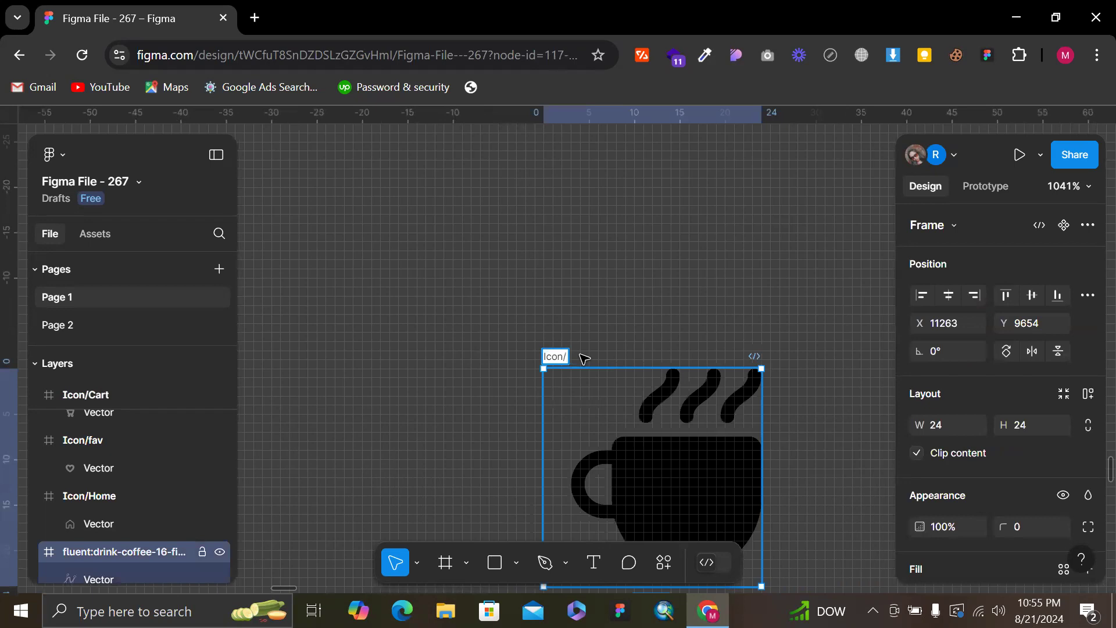
{"action": "scroll", "coordinate": [583, 356], "scroll_direction": "down", "scroll_amount": 3}
{"action": "type", "text": "Ca"}
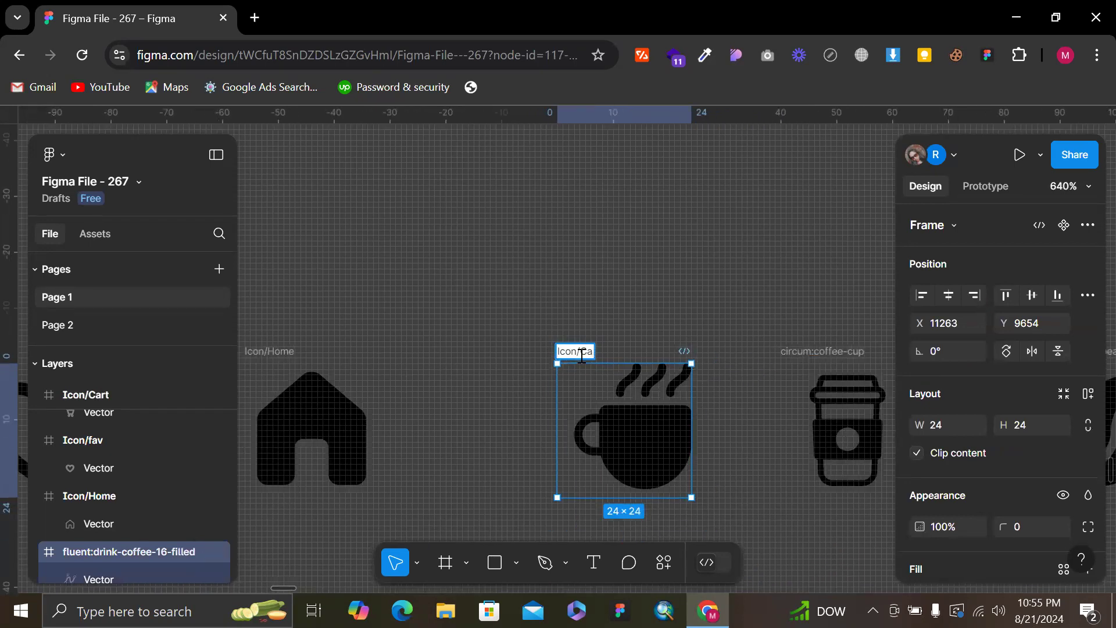
{"action": "type", "text": "ppa"}
{"action": "key", "text": "Return"}
{"action": "left_click", "coordinate": [673, 349]}
{"action": "scroll", "coordinate": [640, 350], "scroll_direction": "right", "scroll_amount": 5}
{"action": "left_click", "coordinate": [554, 357]}
{"action": "double_click", "coordinate": [554, 357]}
{"action": "key", "text": "ctrl+v"}
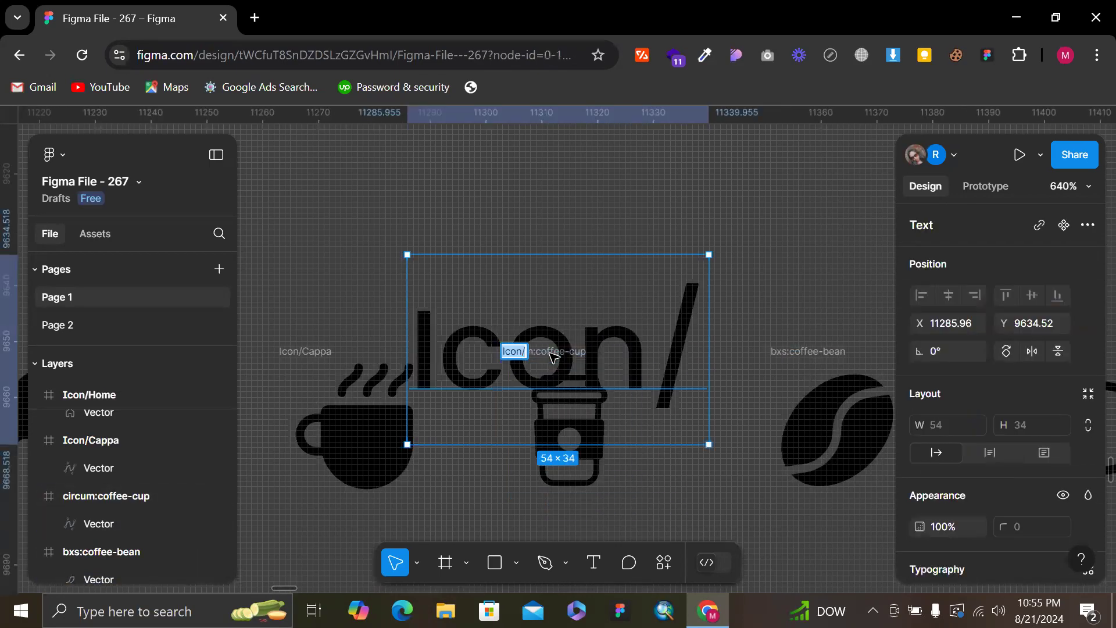
{"action": "left_click", "coordinate": [587, 146]}
{"action": "key", "text": "ctrl+z"}
{"action": "key", "text": "ctrl+z"}
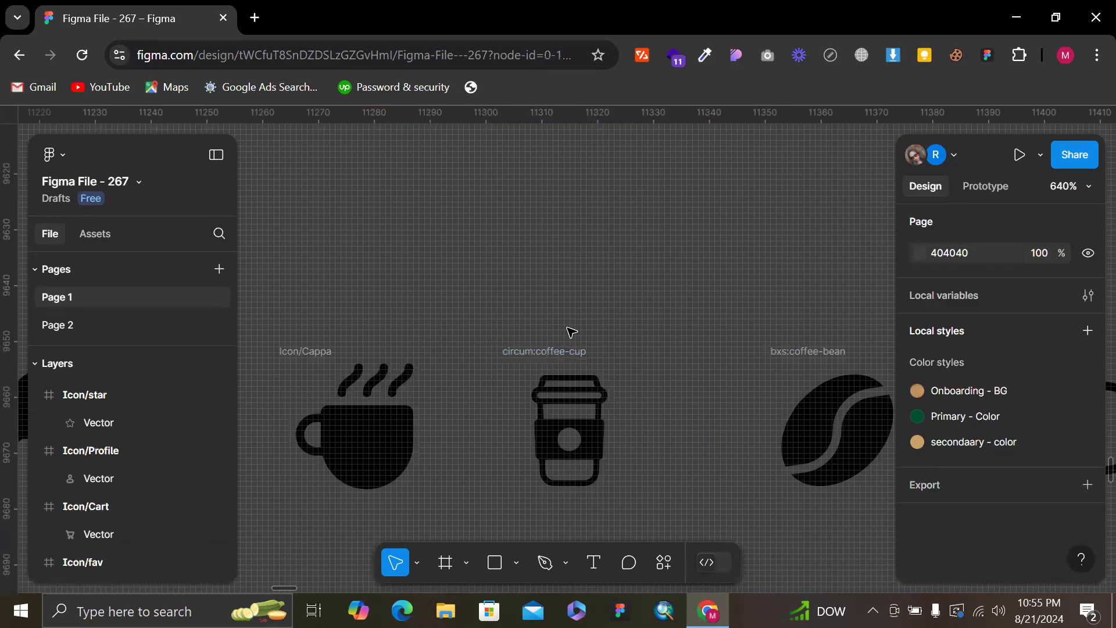
Rename the takeaway coffee cup icon's frame as Icon/Espresso
{"action": "left_click", "coordinate": [561, 351]}
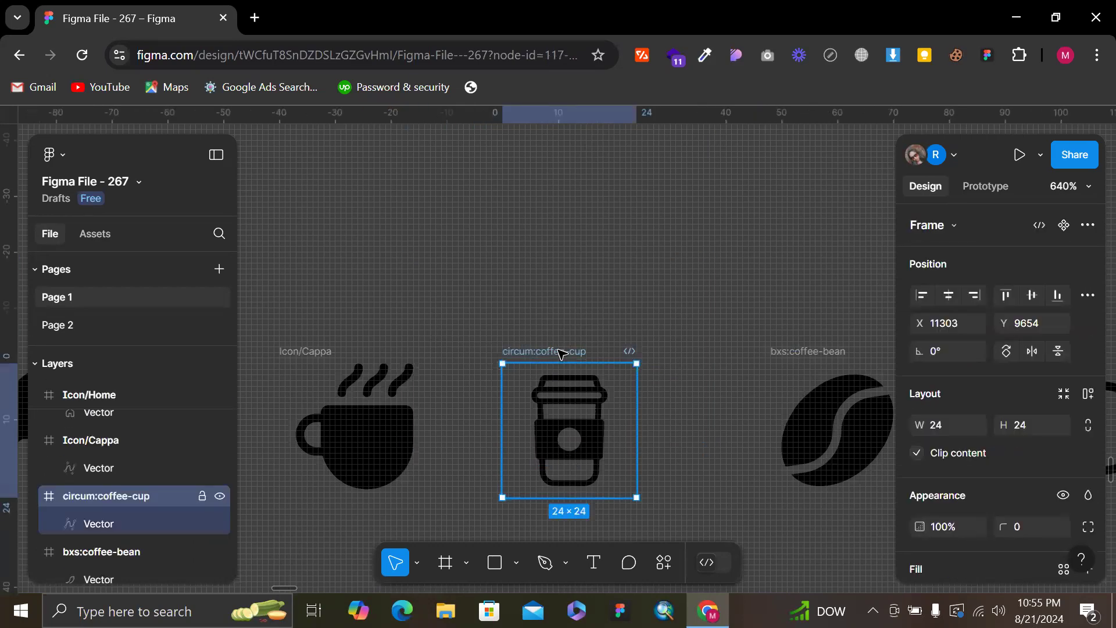
{"action": "double_click", "coordinate": [561, 351]}
{"action": "type", "text": "Icon/"}
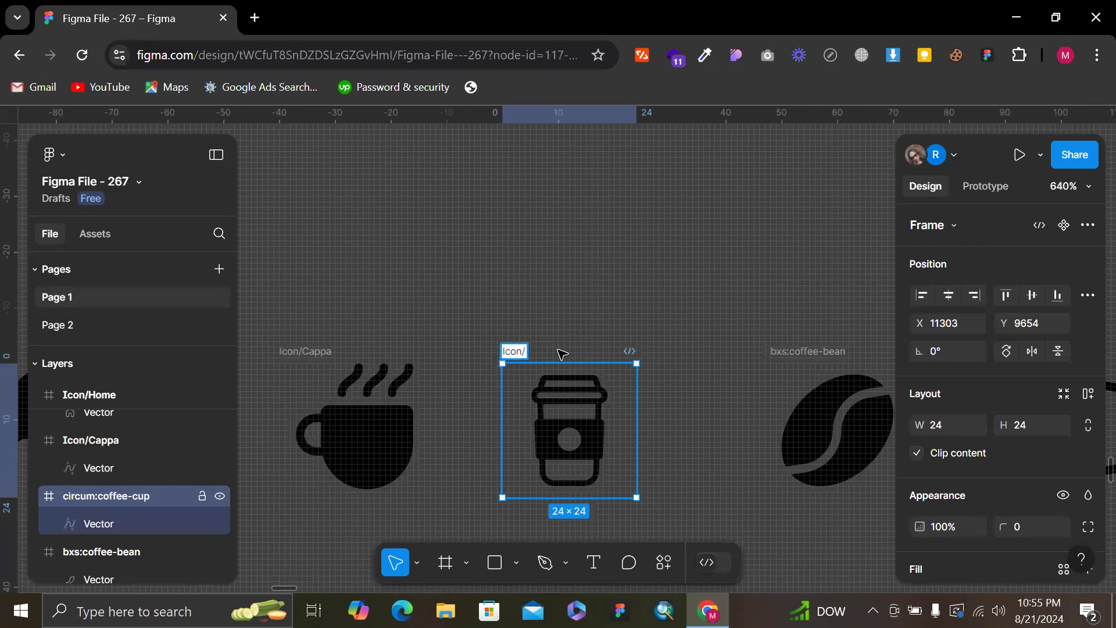
{"action": "type", "text": "Espresso"}
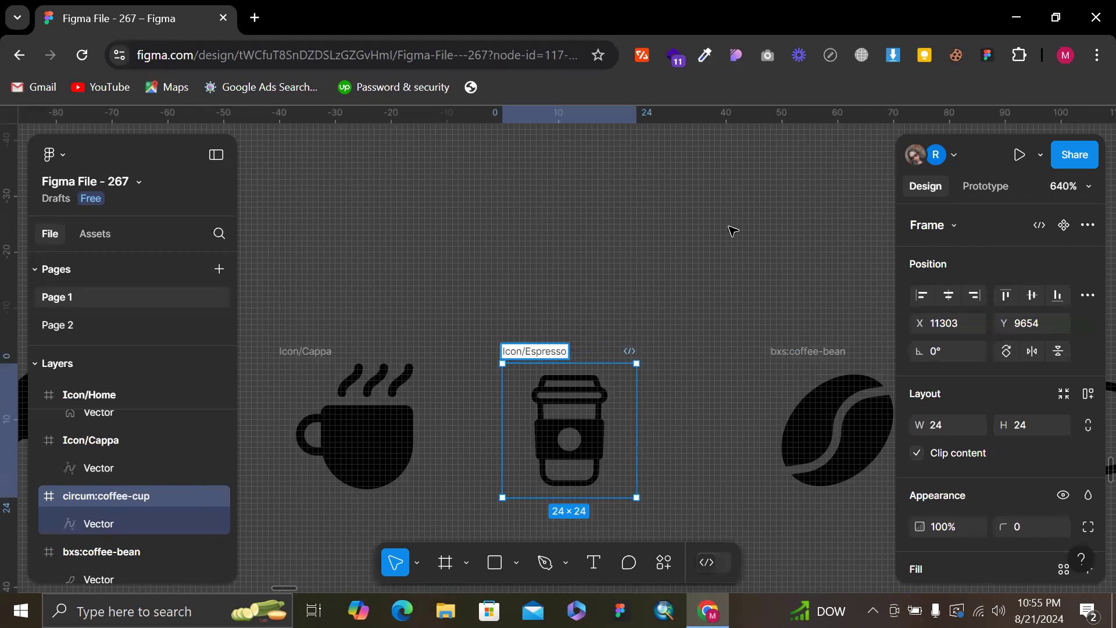
{"action": "left_click", "coordinate": [732, 231]}
Examine the category icons and their labels in the coffee app reference design and compare them with the icon row
{"action": "scroll", "coordinate": [731, 230], "scroll_direction": "down", "scroll_amount": 10}
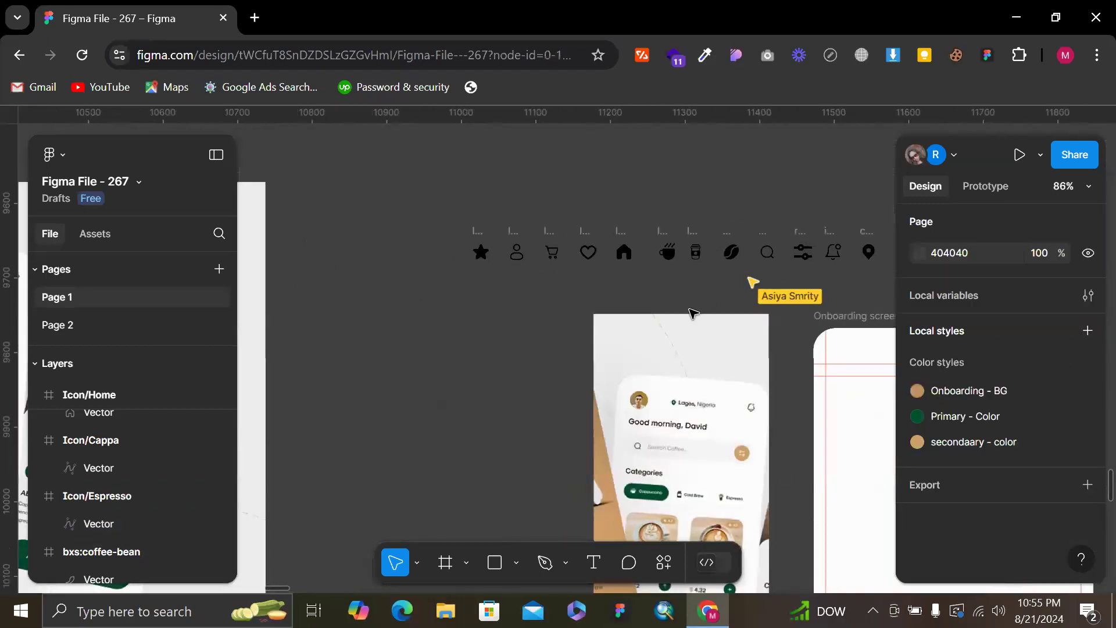
{"action": "scroll", "coordinate": [698, 377], "scroll_direction": "up", "scroll_amount": 5}
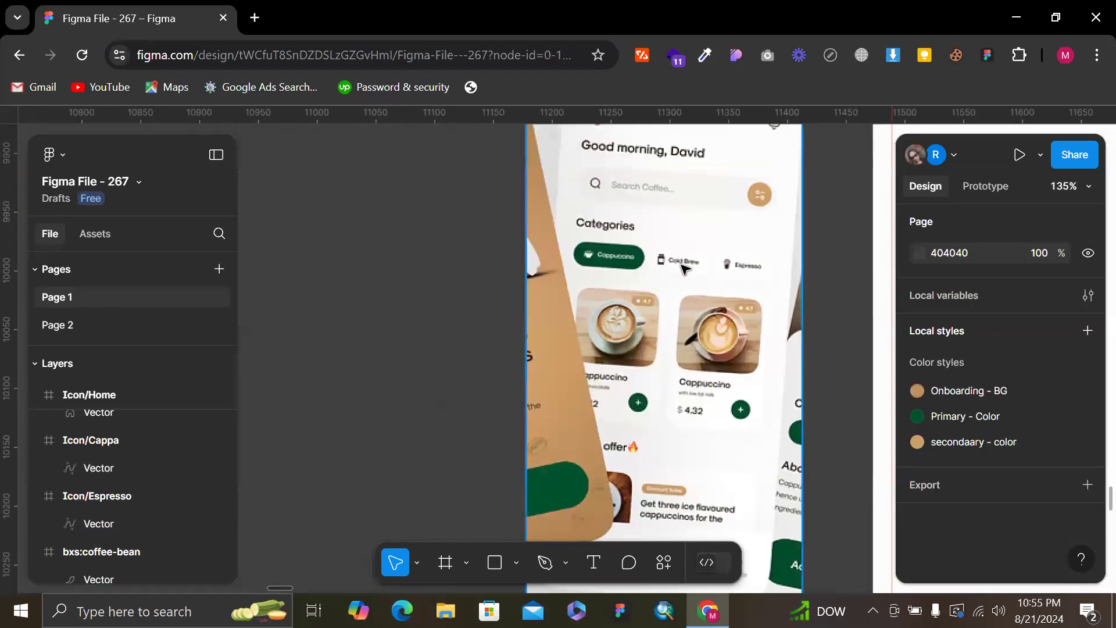
{"action": "scroll", "coordinate": [683, 267], "scroll_direction": "up", "scroll_amount": 5}
{"action": "scroll", "coordinate": [685, 268], "scroll_direction": "up", "scroll_amount": 1}
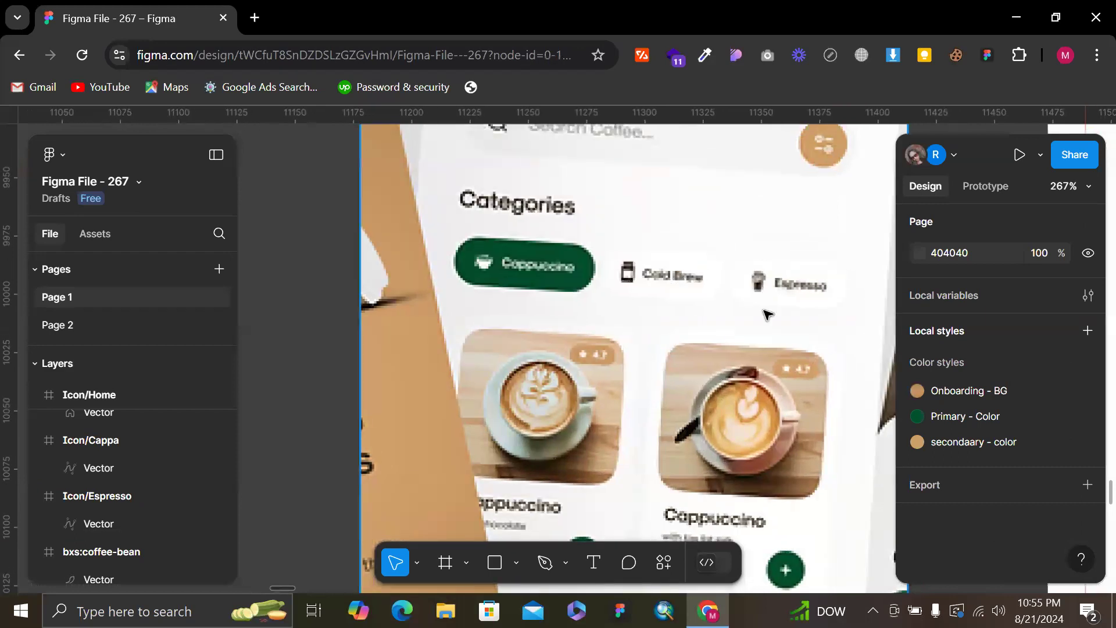
{"action": "scroll", "coordinate": [745, 248], "scroll_direction": "up", "scroll_amount": 3}
{"action": "scroll", "coordinate": [745, 247], "scroll_direction": "down", "scroll_amount": 5}
{"action": "scroll", "coordinate": [744, 247], "scroll_direction": "up", "scroll_amount": 8}
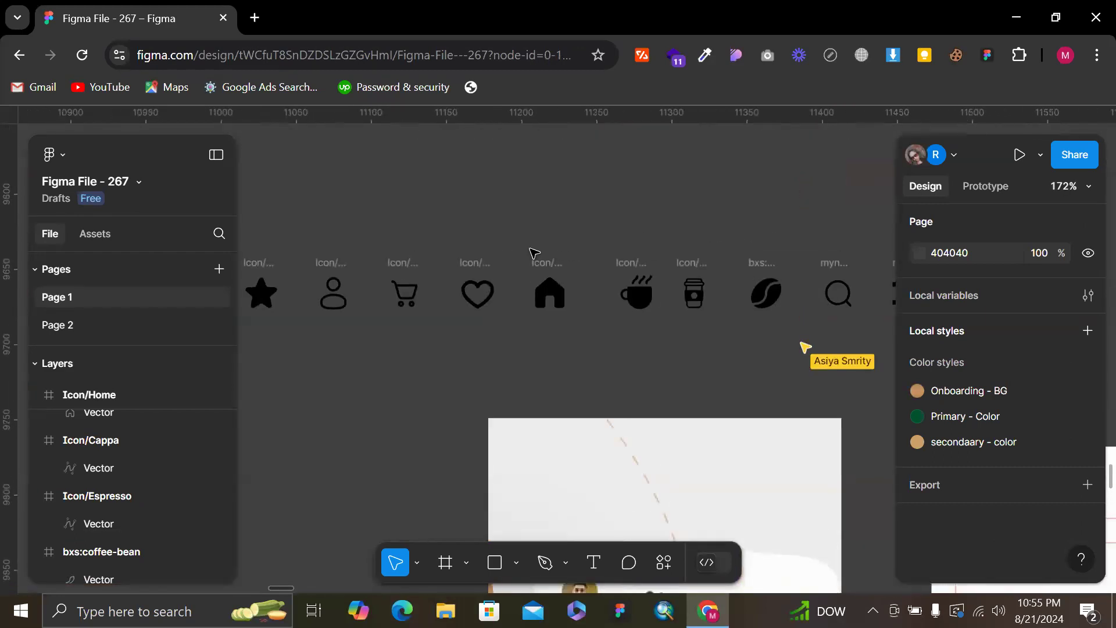
{"action": "scroll", "coordinate": [533, 253], "scroll_direction": "up", "scroll_amount": 2}
{"action": "scroll", "coordinate": [589, 249], "scroll_direction": "left", "scroll_amount": 4}
{"action": "scroll", "coordinate": [593, 248], "scroll_direction": "right", "scroll_amount": 3}
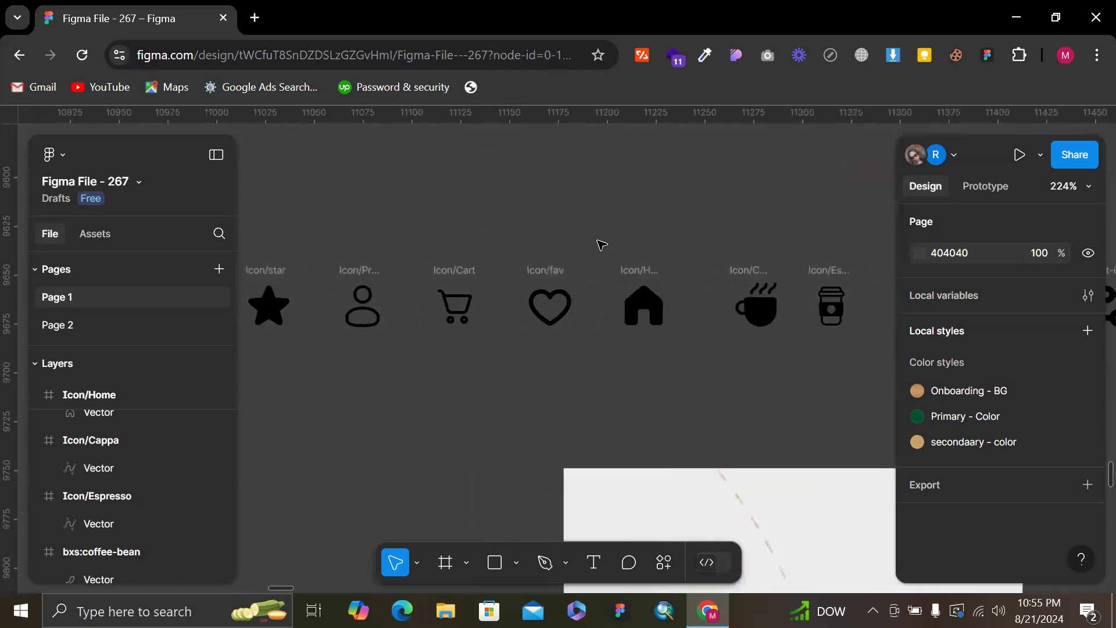
Rename the coffee bean icon's frame as Icon/Espresso
{"action": "scroll", "coordinate": [600, 244], "scroll_direction": "right", "scroll_amount": 4}
{"action": "scroll", "coordinate": [690, 269], "scroll_direction": "up", "scroll_amount": 1}
{"action": "double_click", "coordinate": [697, 272]}
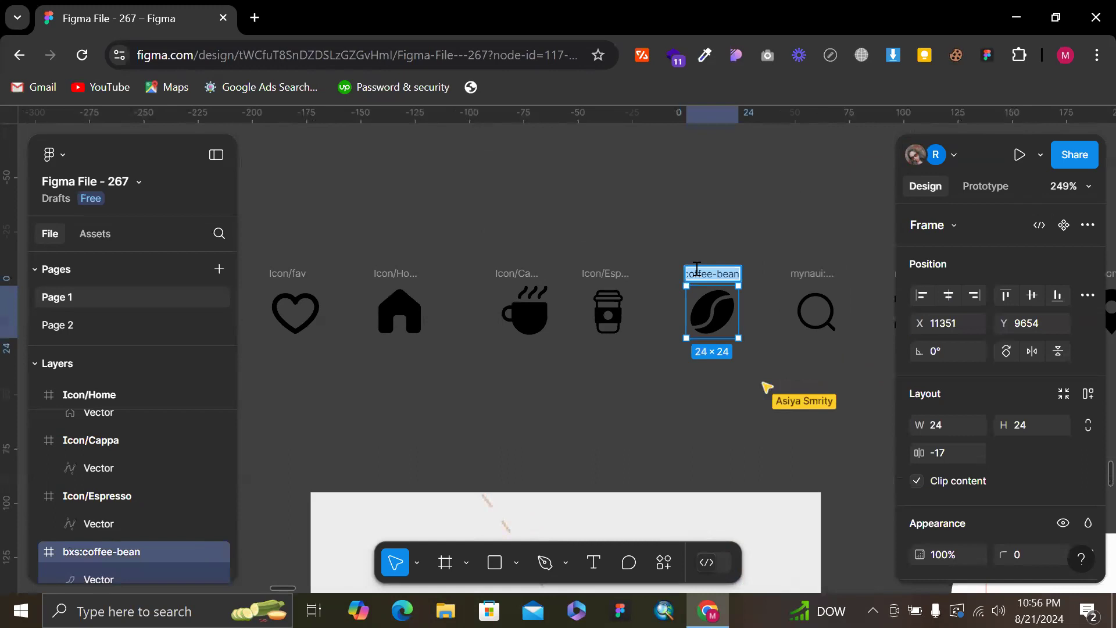
{"action": "type", "text": "Icon/Esp"}
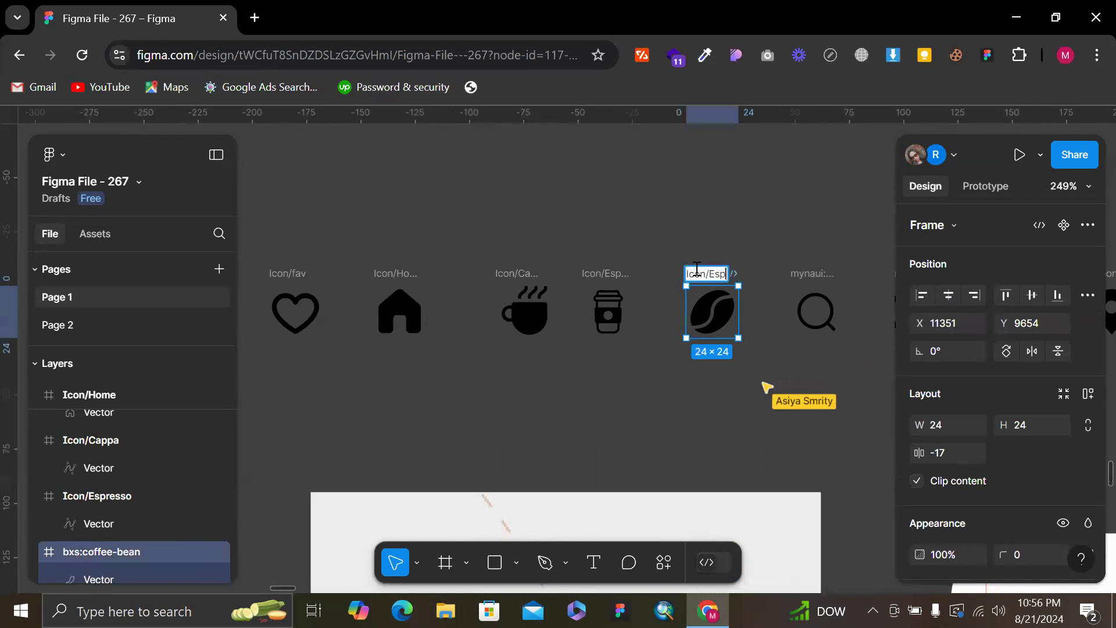
{"action": "type", "text": "resso"}
Rename the takeaway coffee cup icon's frame as Icon/Latte
{"action": "double_click", "coordinate": [618, 274]}
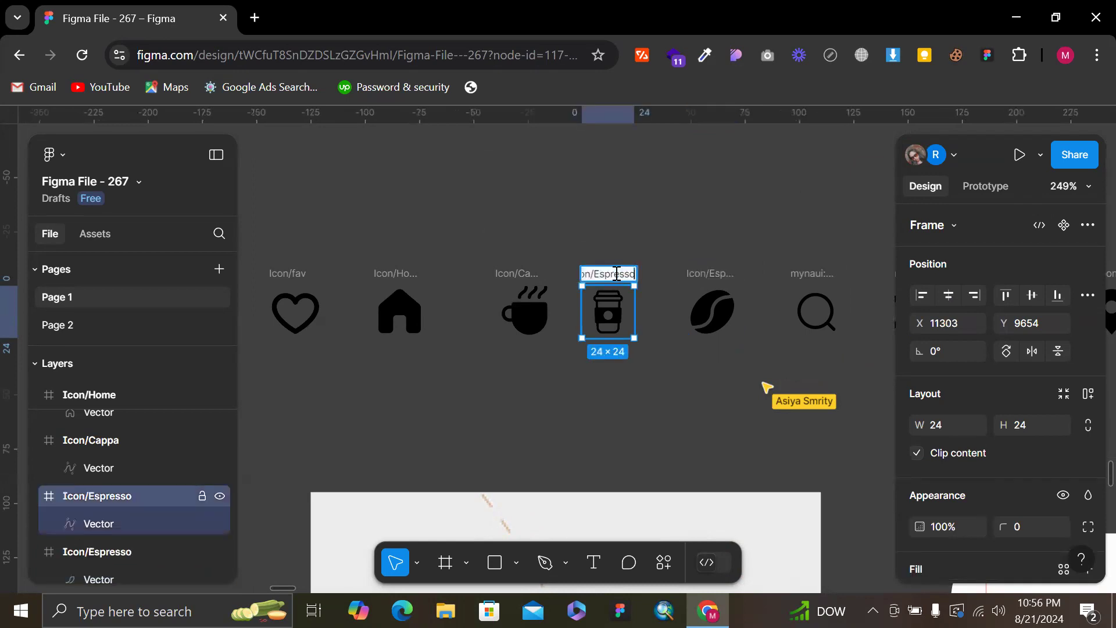
{"action": "type", "text": "Latt"}
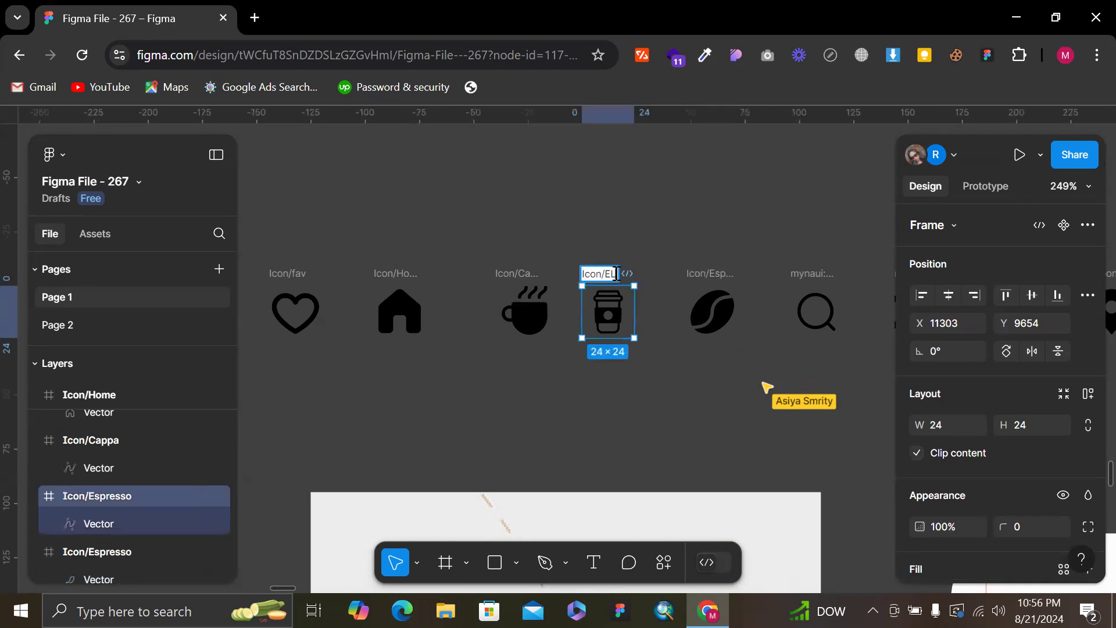
{"action": "key", "text": "BackSpace"}
{"action": "key", "text": "BackSpace"}
{"action": "key", "text": "BackSpace"}
{"action": "key", "text": "BackSpace"}
{"action": "key", "text": "BackSpace"}
{"action": "type", "text": "Latte"}
{"action": "left_click", "coordinate": [637, 246]}
{"action": "scroll", "coordinate": [638, 247], "scroll_direction": "right", "scroll_amount": 3}
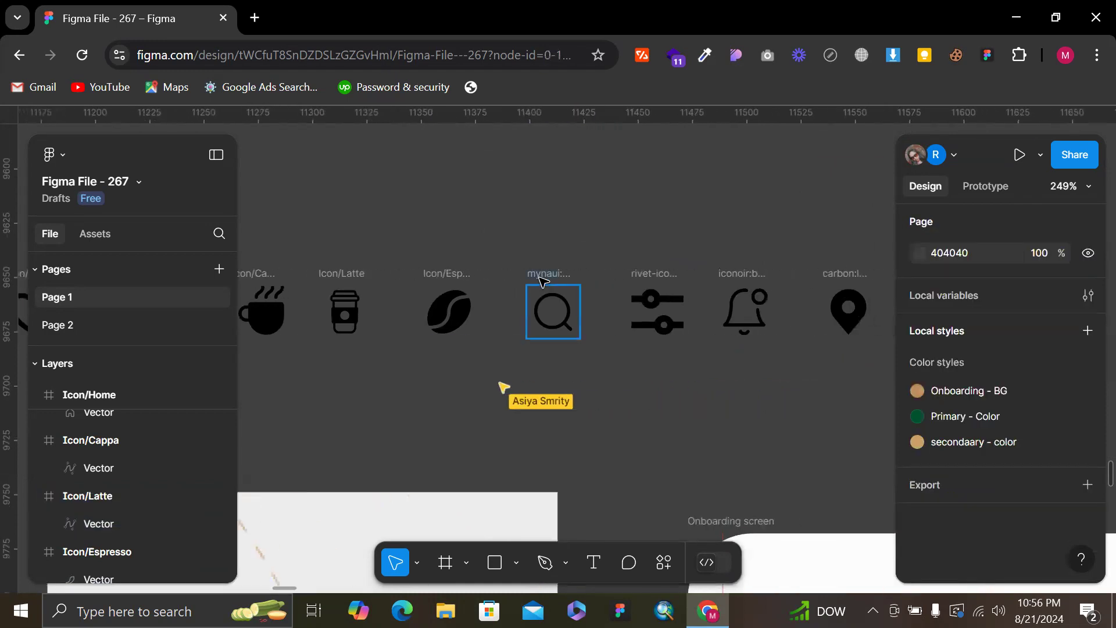
{"action": "double_click", "coordinate": [548, 277]}
{"action": "key", "text": "ctrl+v"}
{"action": "key", "text": "ctrl+z"}
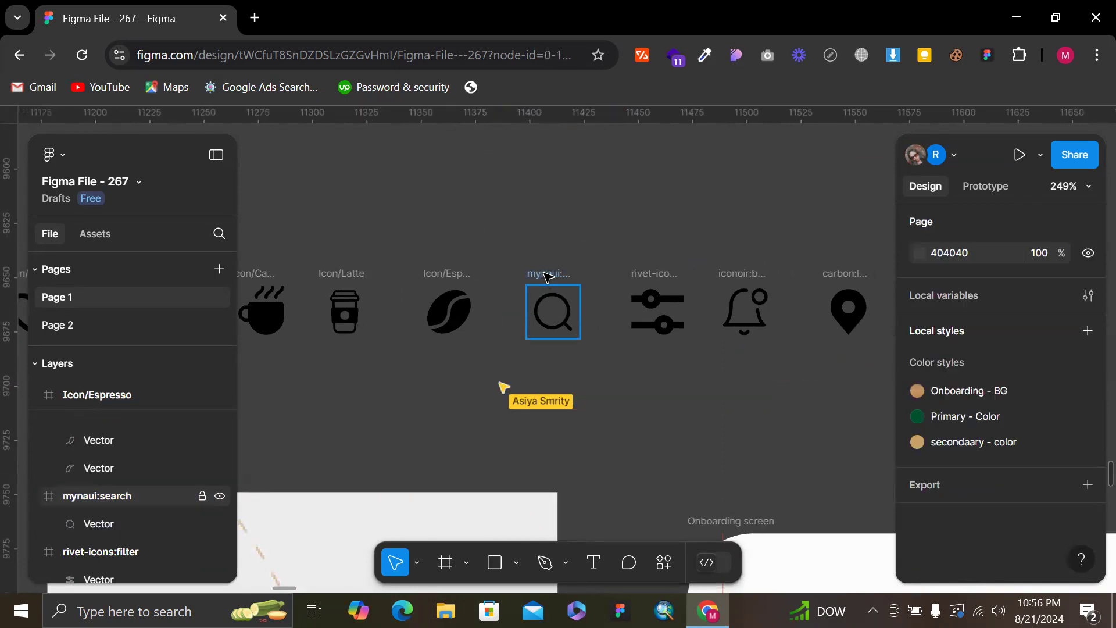
Rename the magnifying glass icon's frame as Icon/Search
{"action": "left_click", "coordinate": [548, 277]}
{"action": "double_click", "coordinate": [548, 277]}
{"action": "type", "text": "Icon/"}
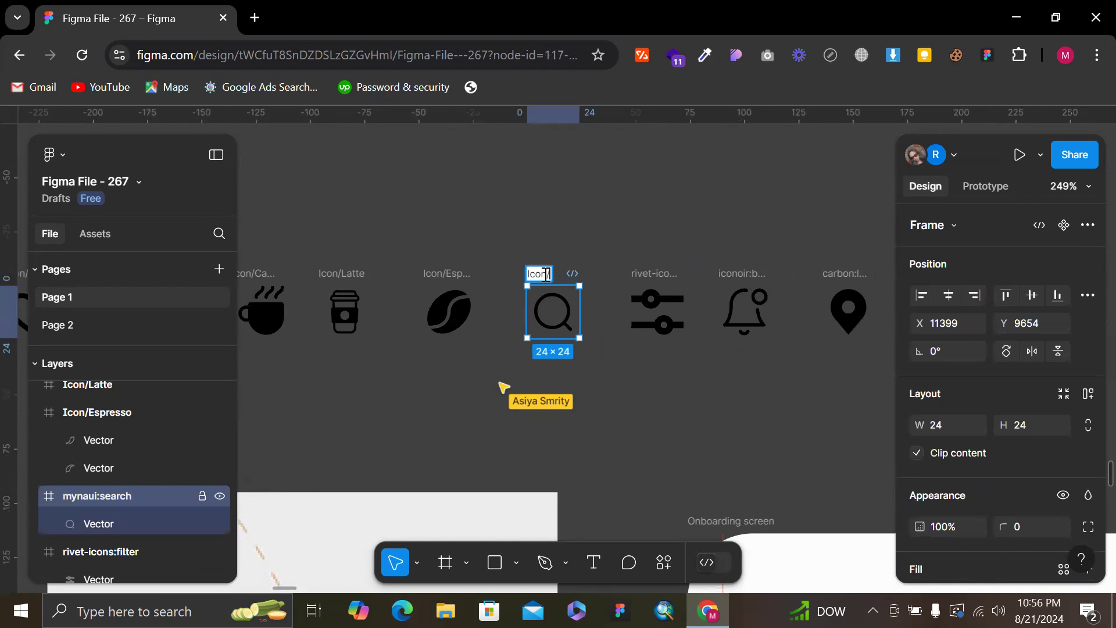
{"action": "type", "text": "Search"}
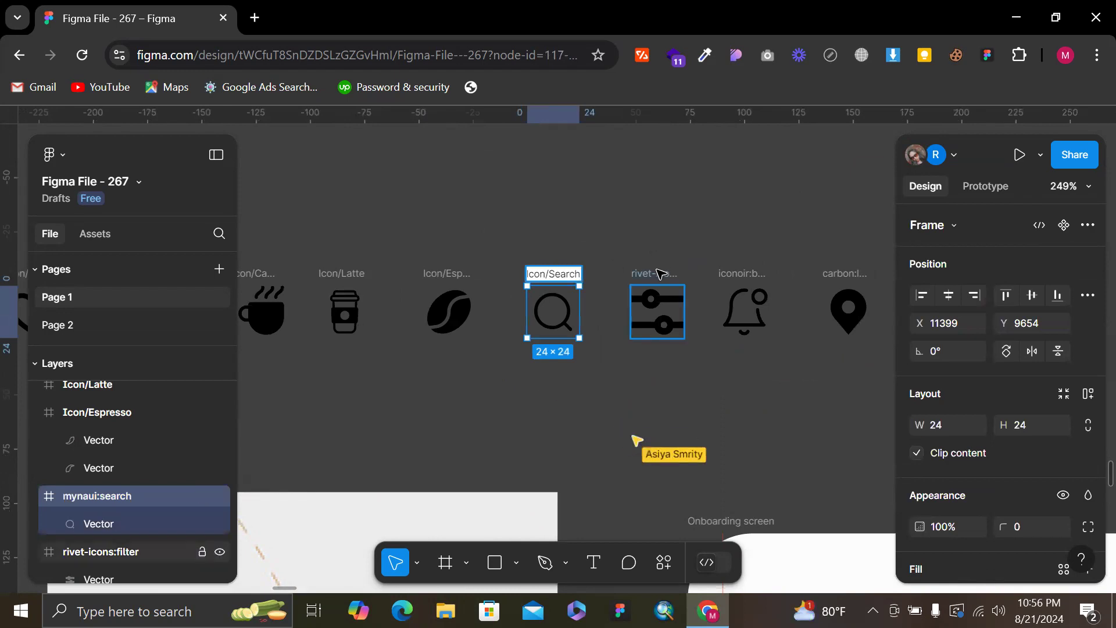
Rename the slider controls icon's frame as Icon/Filter
{"action": "double_click", "coordinate": [661, 273]}
{"action": "type", "text": "Icon/"}
{"action": "type", "text": "Filter"}
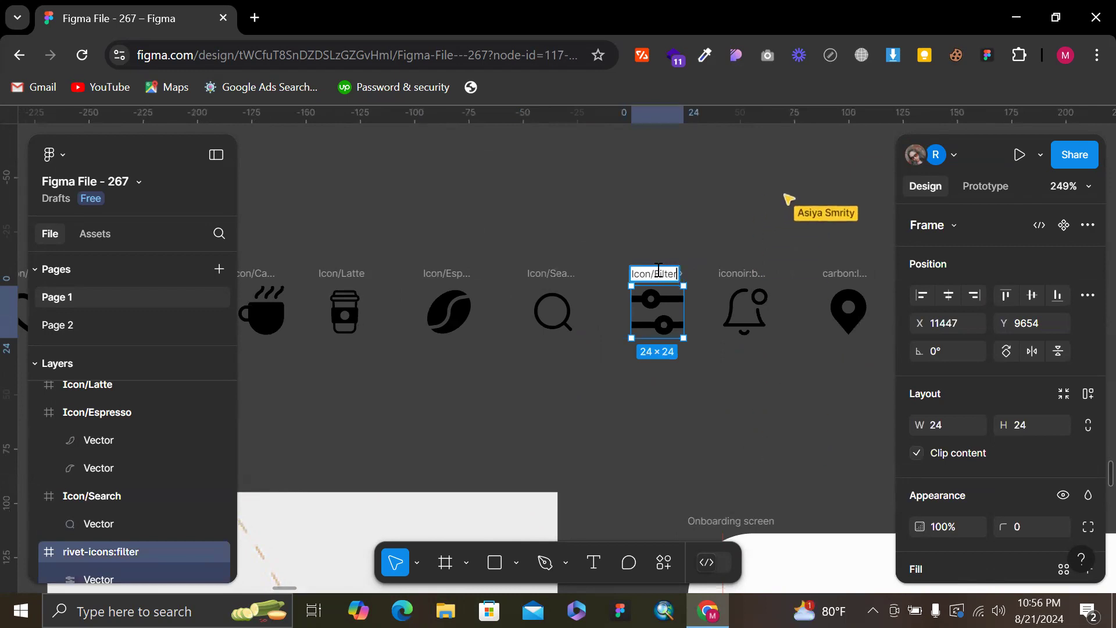
Rename the bell icon's frame as Icon/Notifav
{"action": "double_click", "coordinate": [743, 273]}
{"action": "type", "text": "Icon/"}
{"action": "type", "text": "Notifav"}
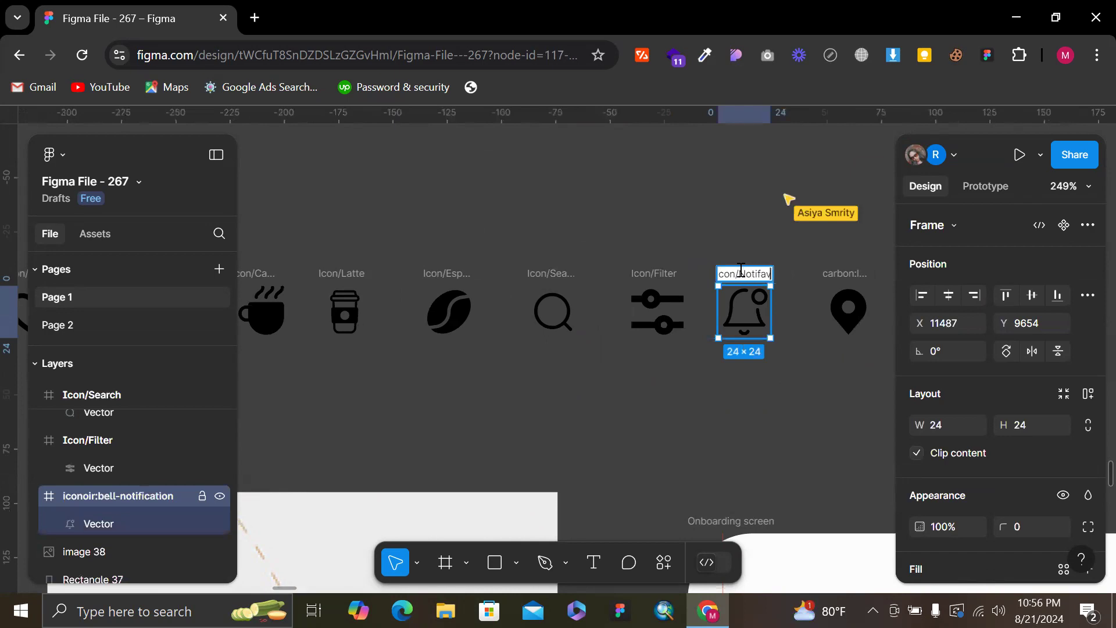
{"action": "left_click", "coordinate": [752, 207]}
{"action": "scroll", "coordinate": [658, 205], "scroll_direction": "down", "scroll_amount": 5}
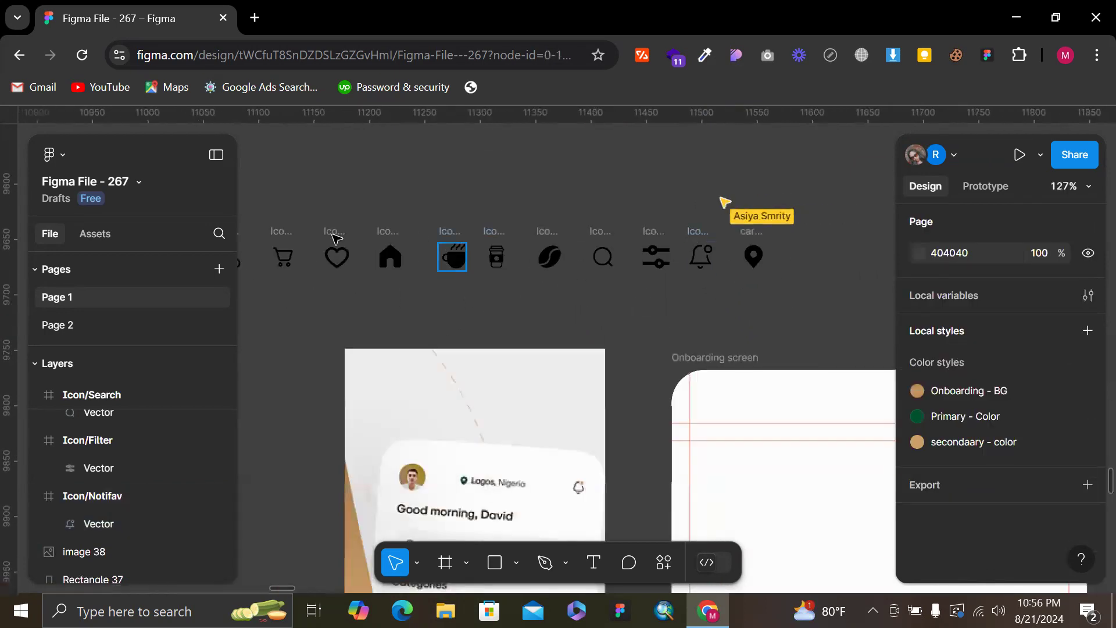
{"action": "left_click_drag", "start_coordinate": [345, 187], "coordinate": [437, 188]}
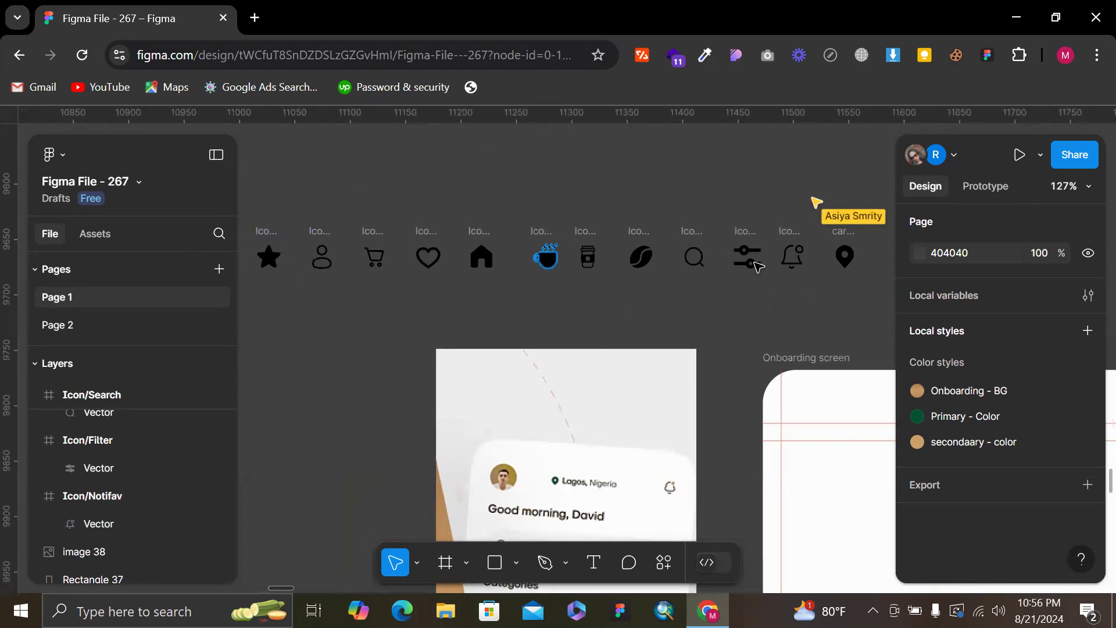
Delete the bell icon between the filter and location icons
{"action": "scroll", "coordinate": [809, 262], "scroll_direction": "up", "scroll_amount": 10}
{"action": "left_click", "coordinate": [721, 184]}
{"action": "key", "text": "Delete"}
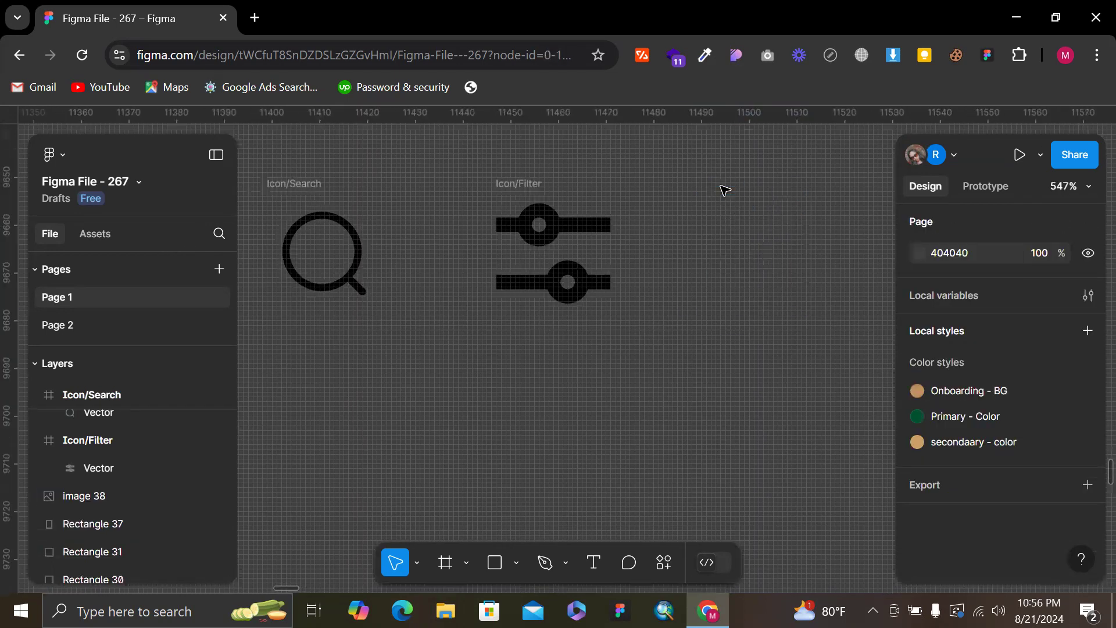
Rename the map pin icon's frame as Icon/location
{"action": "scroll", "coordinate": [700, 192], "scroll_direction": "right", "scroll_amount": 5}
{"action": "scroll", "coordinate": [701, 192], "scroll_direction": "down", "scroll_amount": 2}
{"action": "left_click", "coordinate": [576, 182]}
{"action": "double_click", "coordinate": [579, 182]}
{"action": "type", "text": "Icon/loca"}
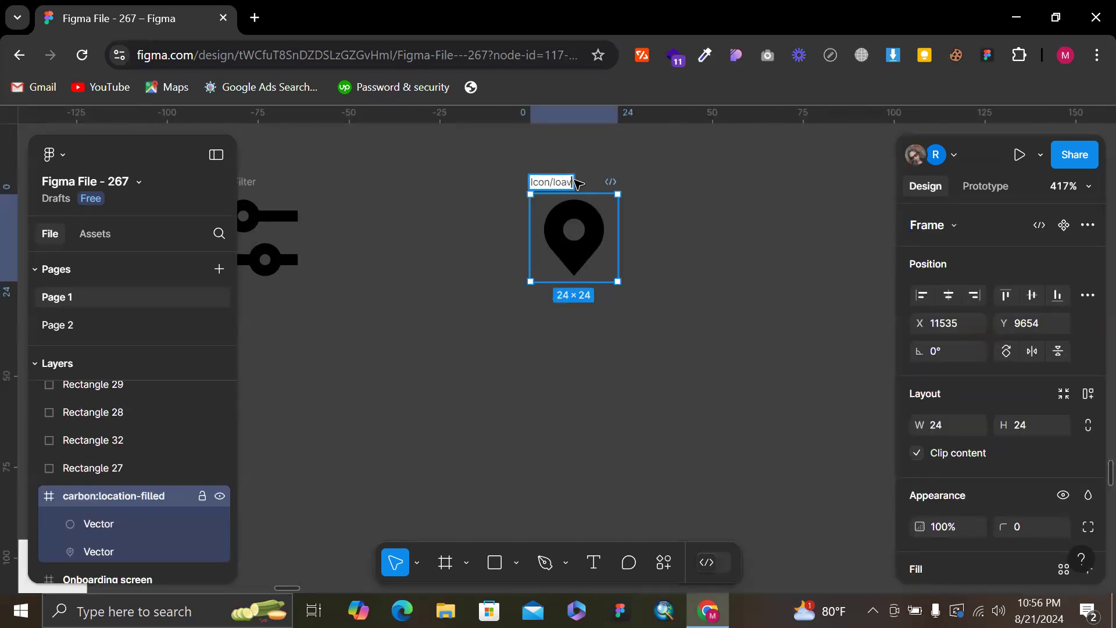
{"action": "type", "text": "tion"}
{"action": "key", "text": "Return"}
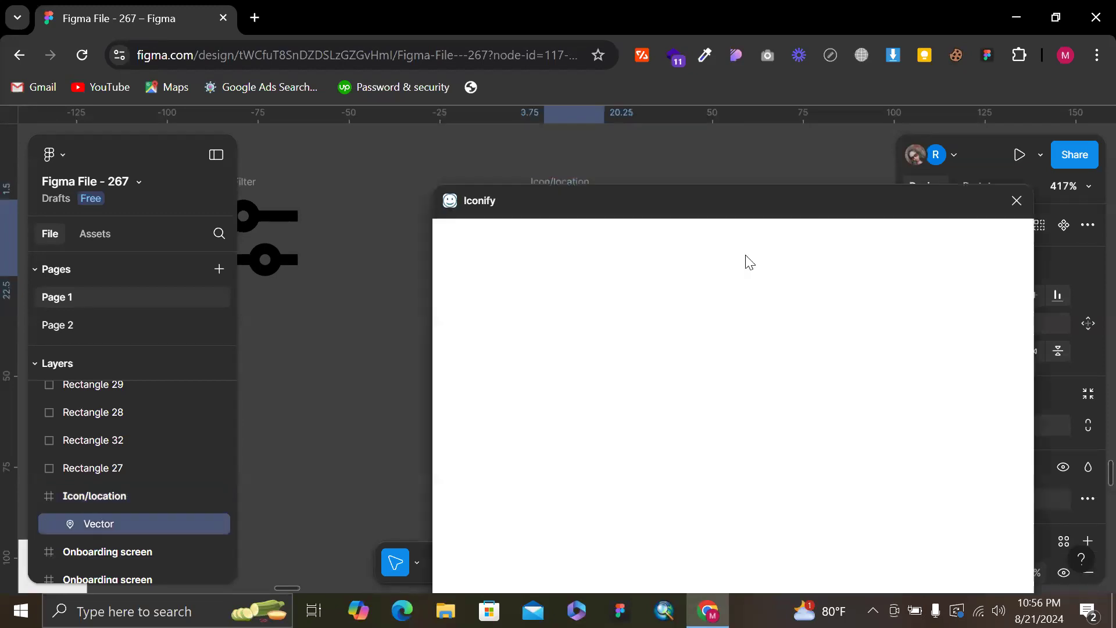
Search the Iconify plugin's icon library for "notification"
{"action": "left_click", "coordinate": [799, 147]}
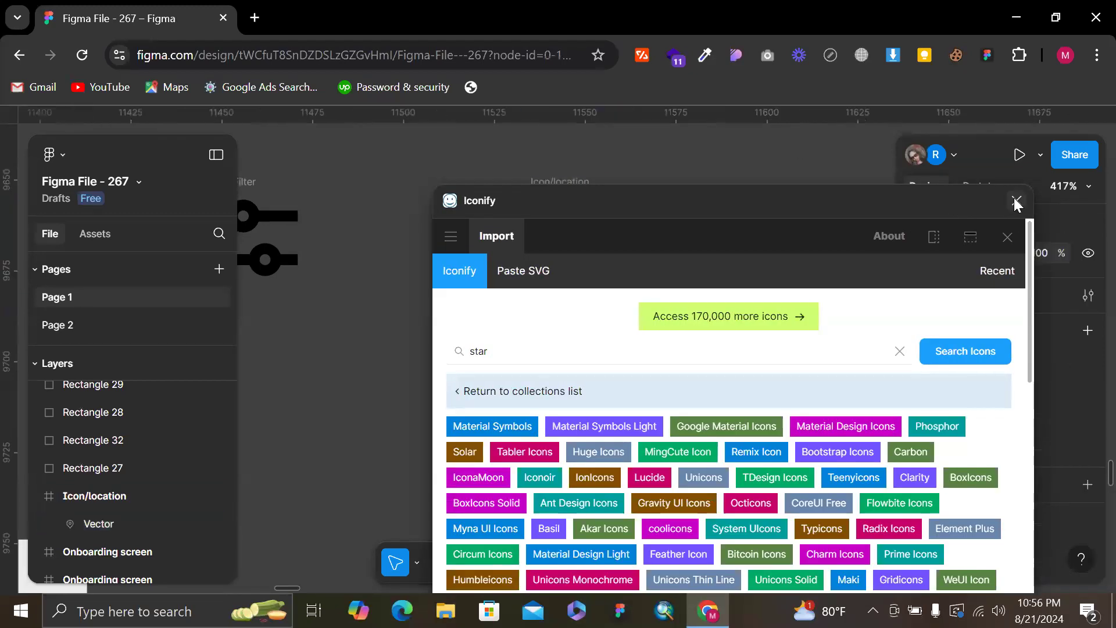
{"action": "left_click", "coordinate": [1015, 202]}
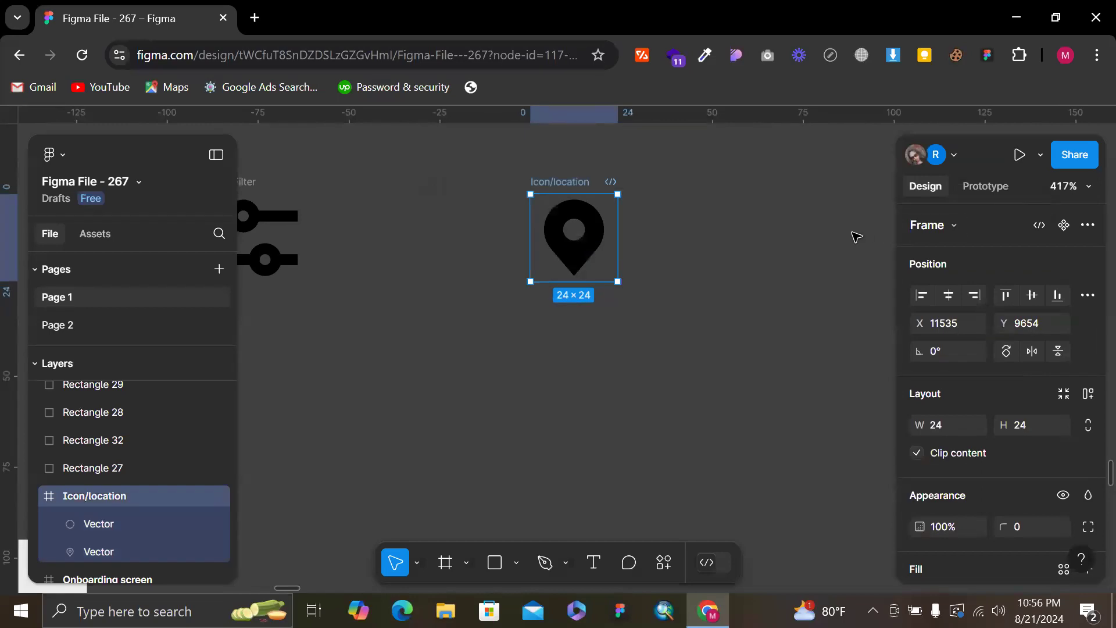
{"action": "key", "text": "ctrl+alt+p"}
{"action": "left_click", "coordinate": [572, 353]}
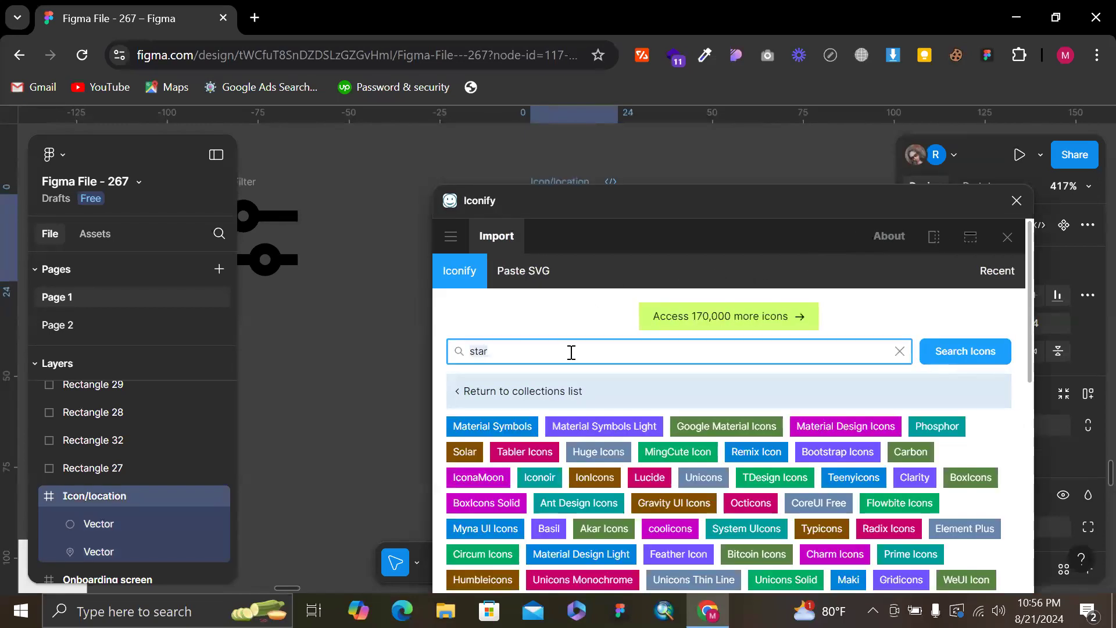
{"action": "type", "text": "notn"}
{"action": "key", "text": "Return"}
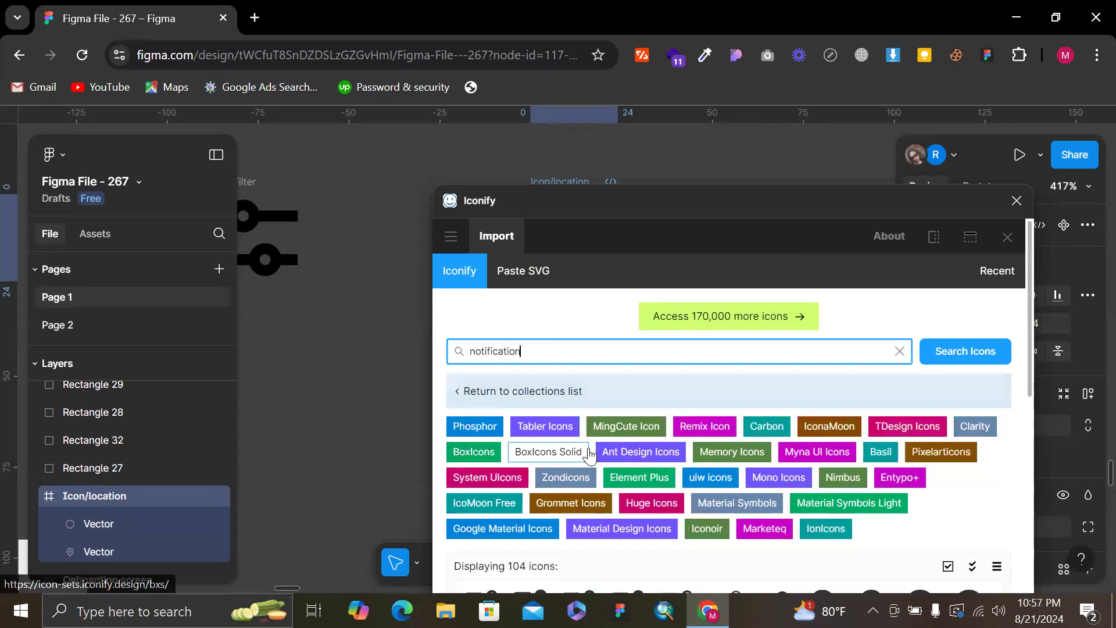
Import the mdi bell-notification-outline icon from the second results page onto the canvas between the filter and location icons, and close Iconify
{"action": "scroll", "coordinate": [589, 456], "scroll_direction": "down", "scroll_amount": 3}
{"action": "scroll", "coordinate": [590, 456], "scroll_direction": "down", "scroll_amount": 3}
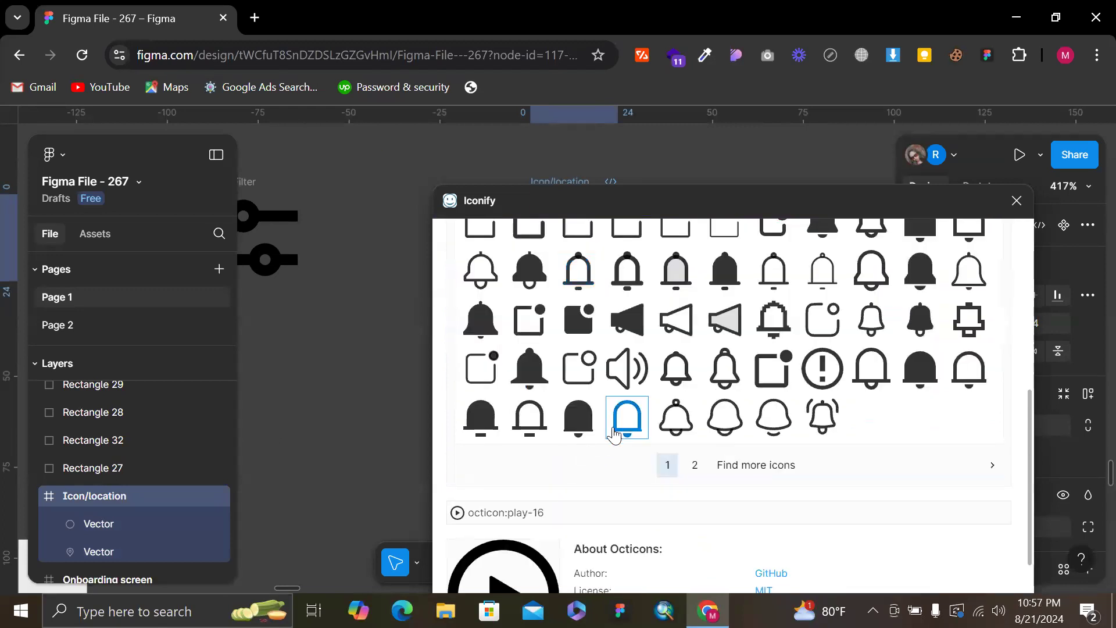
{"action": "left_click", "coordinate": [690, 463]}
{"action": "scroll", "coordinate": [760, 313], "scroll_direction": "up", "scroll_amount": 1}
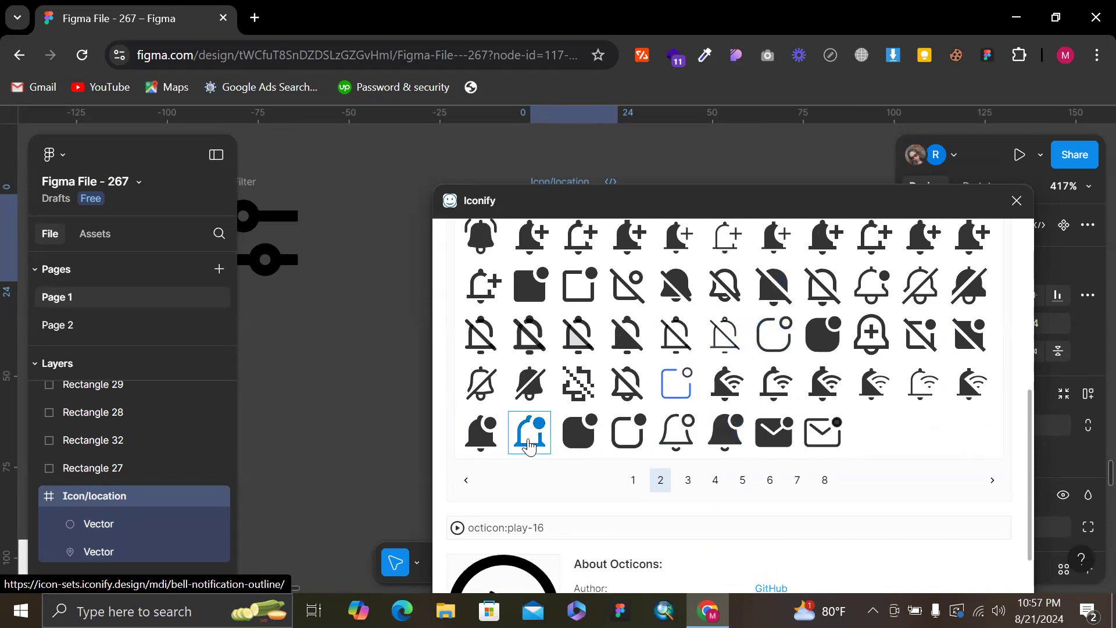
{"action": "left_click_drag", "start_coordinate": [534, 445], "coordinate": [391, 361]}
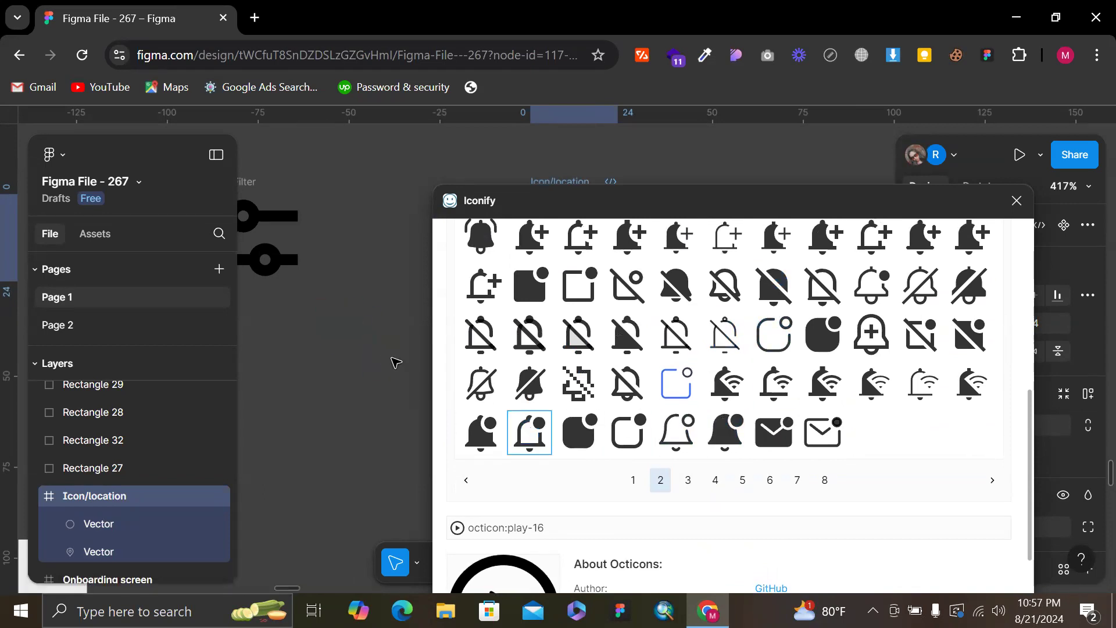
{"action": "left_click", "coordinate": [1016, 201]}
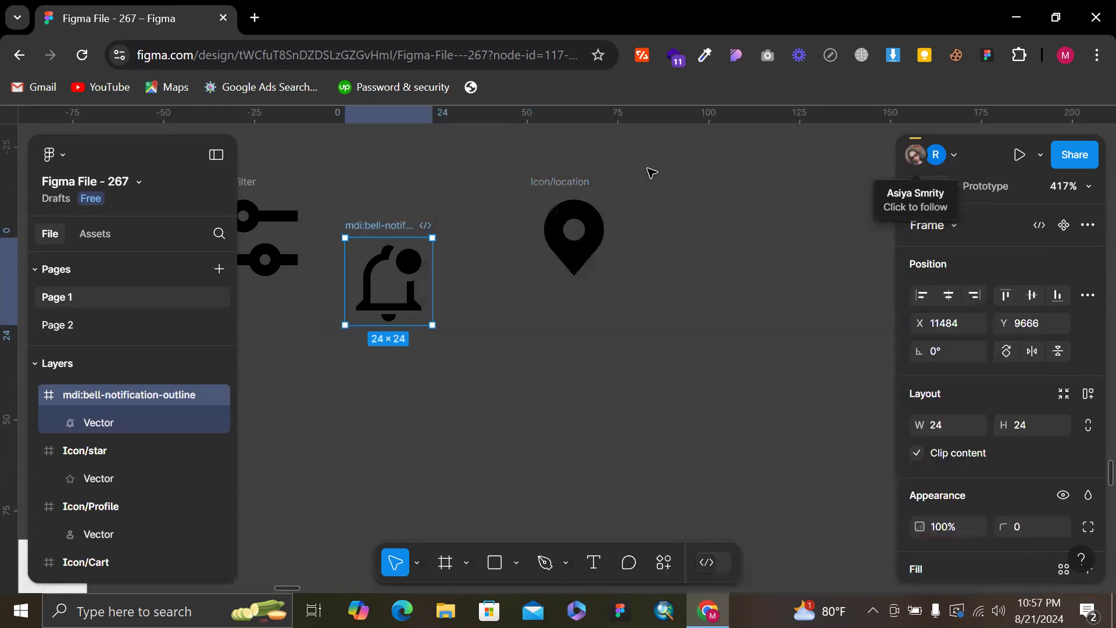
Align the new bell icon with the icon row at Y 9654 and rename its frame as Icon/notification
{"action": "left_click_drag", "start_coordinate": [391, 228], "coordinate": [423, 189]}
{"action": "double_click", "coordinate": [420, 182]}
{"action": "type", "text": "Icon/"}
{"action": "type", "text": "noti"}
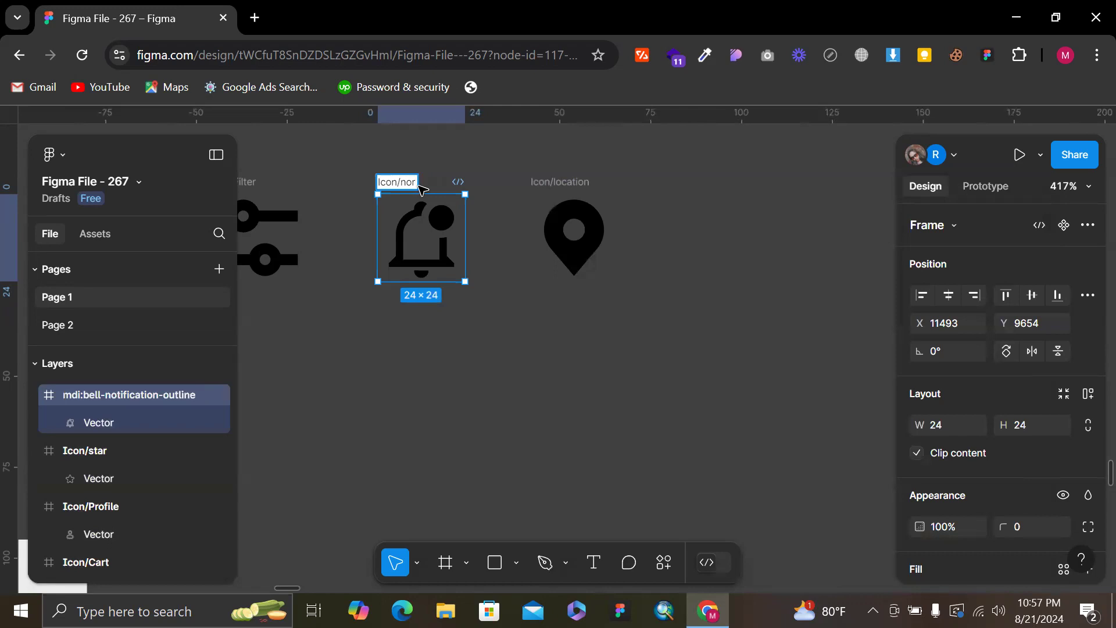
{"action": "type", "text": "fication"}
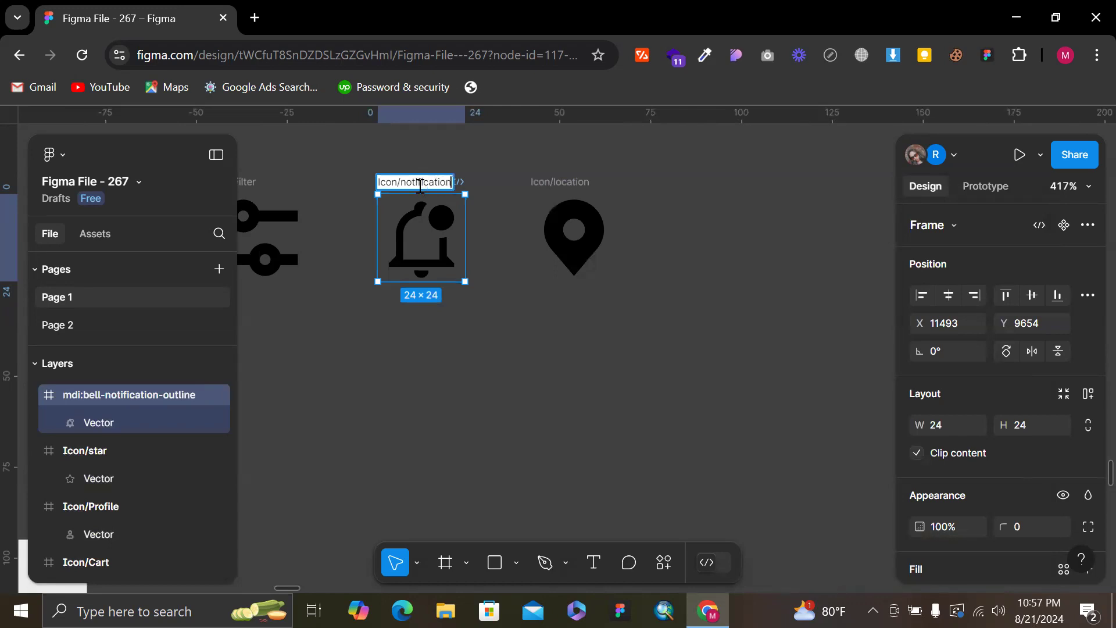
{"action": "key", "text": "Return"}
{"action": "left_click", "coordinate": [558, 433]}
Draw a circle about 37 px wide on the blank Onboarding screen, at the upper-left corner of its margin guides
{"action": "scroll", "coordinate": [557, 431], "scroll_direction": "down", "scroll_amount": 10}
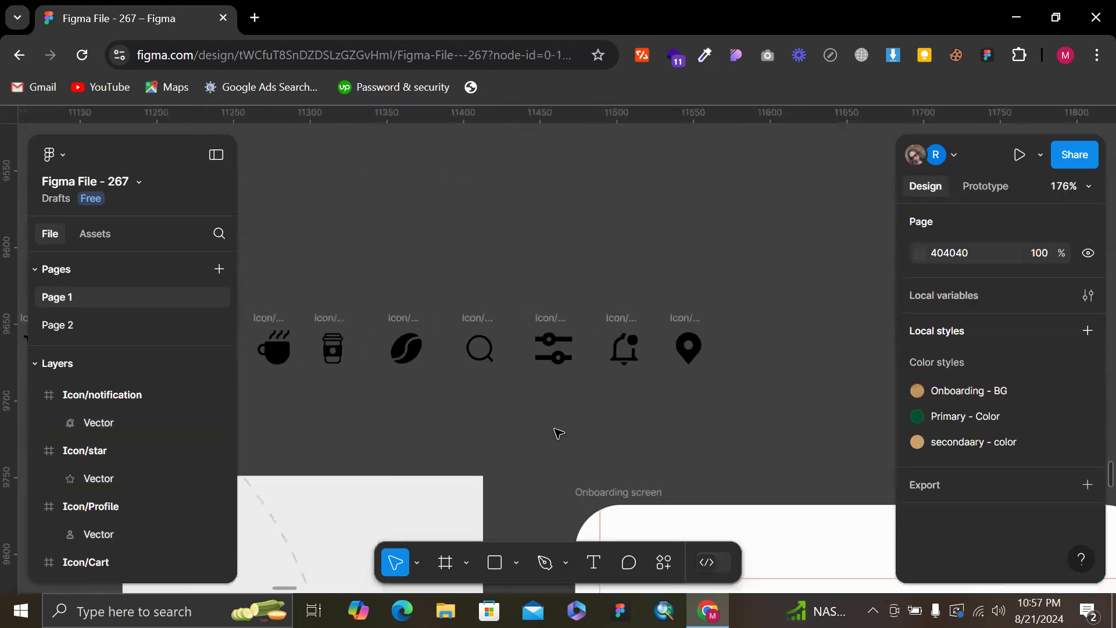
{"action": "scroll", "coordinate": [547, 332], "scroll_direction": "left", "scroll_amount": 3}
{"action": "scroll", "coordinate": [611, 303], "scroll_direction": "down", "scroll_amount": 2}
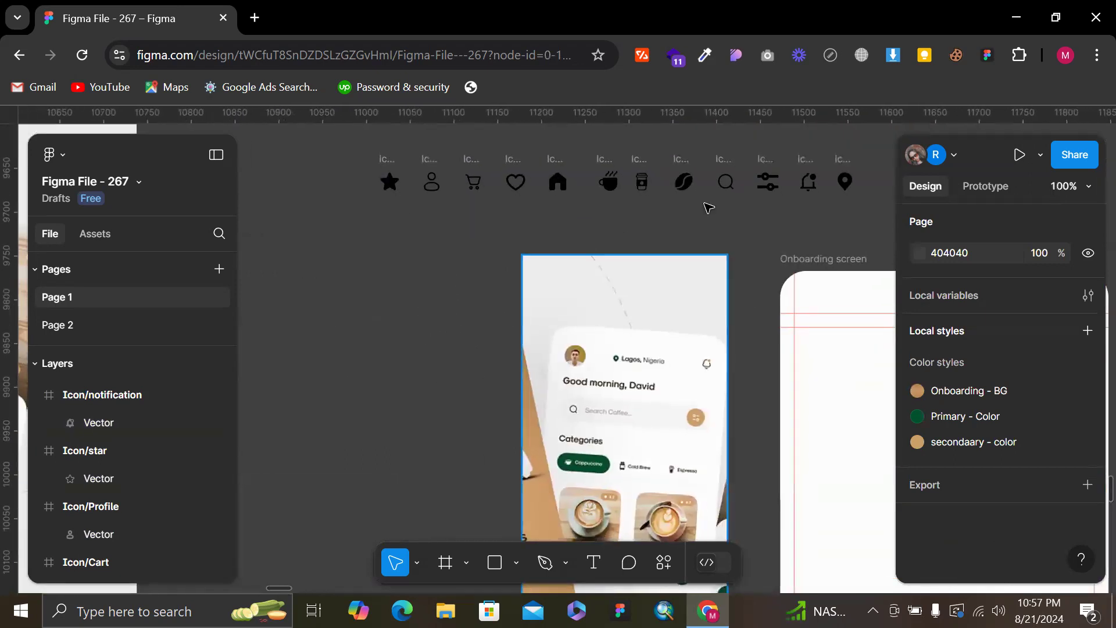
{"action": "scroll", "coordinate": [668, 259], "scroll_direction": "right", "scroll_amount": 3}
{"action": "scroll", "coordinate": [674, 273], "scroll_direction": "down", "scroll_amount": 1}
{"action": "scroll", "coordinate": [670, 275], "scroll_direction": "up", "scroll_amount": 1}
{"action": "key", "text": "t"}
{"action": "key", "text": "r"}
{"action": "key", "text": "o"}
{"action": "left_click_drag", "start_coordinate": [599, 338], "coordinate": [634, 373]}
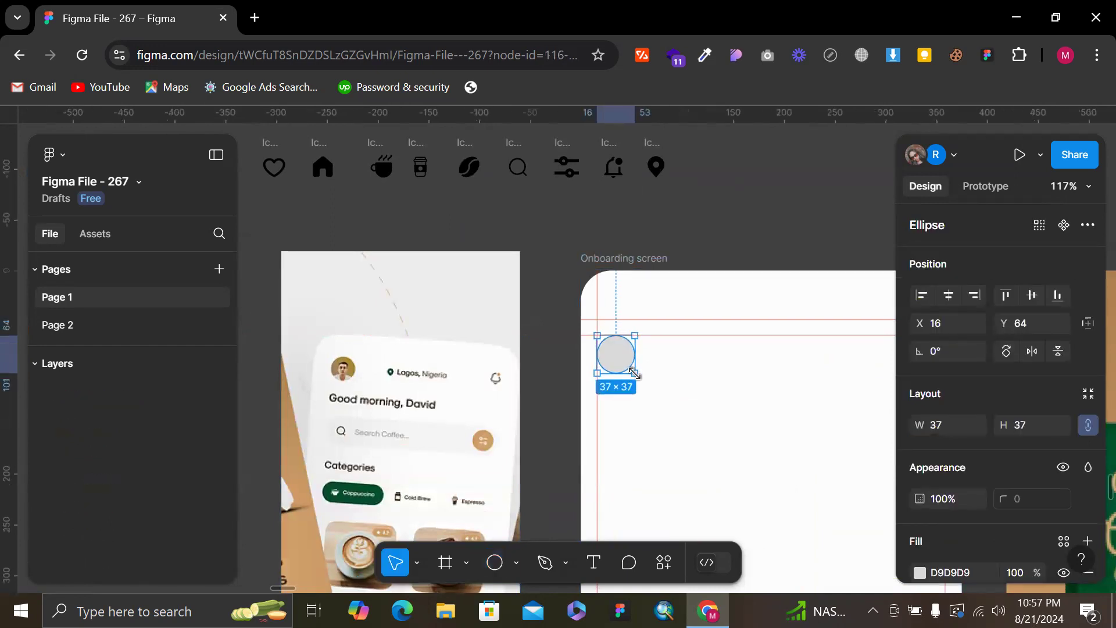
Set the circle's size to 40 × 40
{"action": "left_click", "coordinate": [1026, 425]}
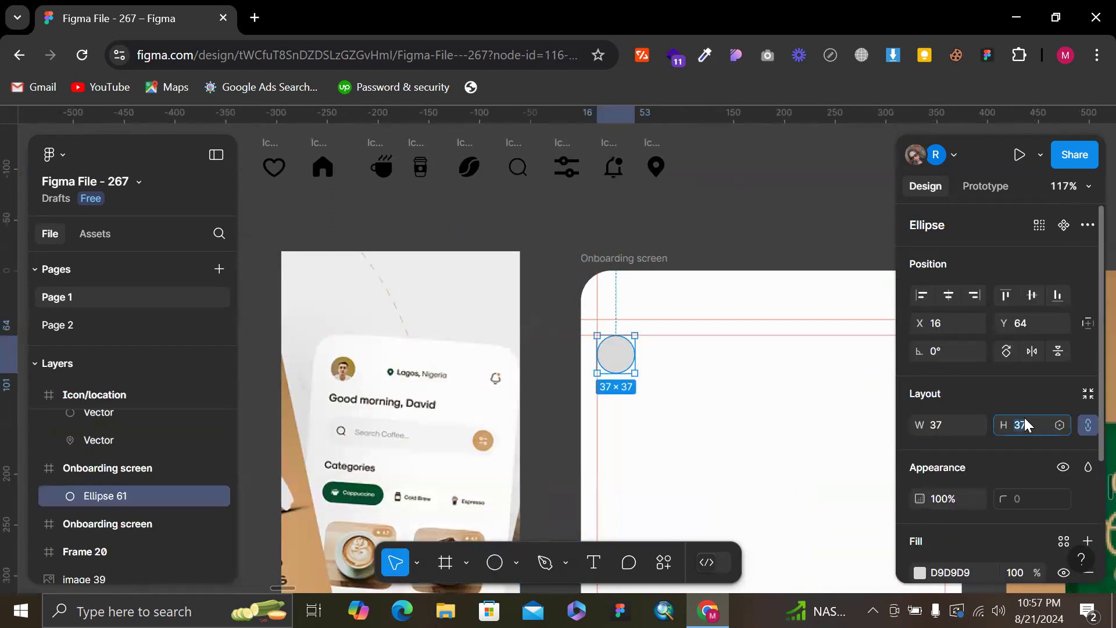
{"action": "type", "text": "40"}
{"action": "key", "text": "Return"}
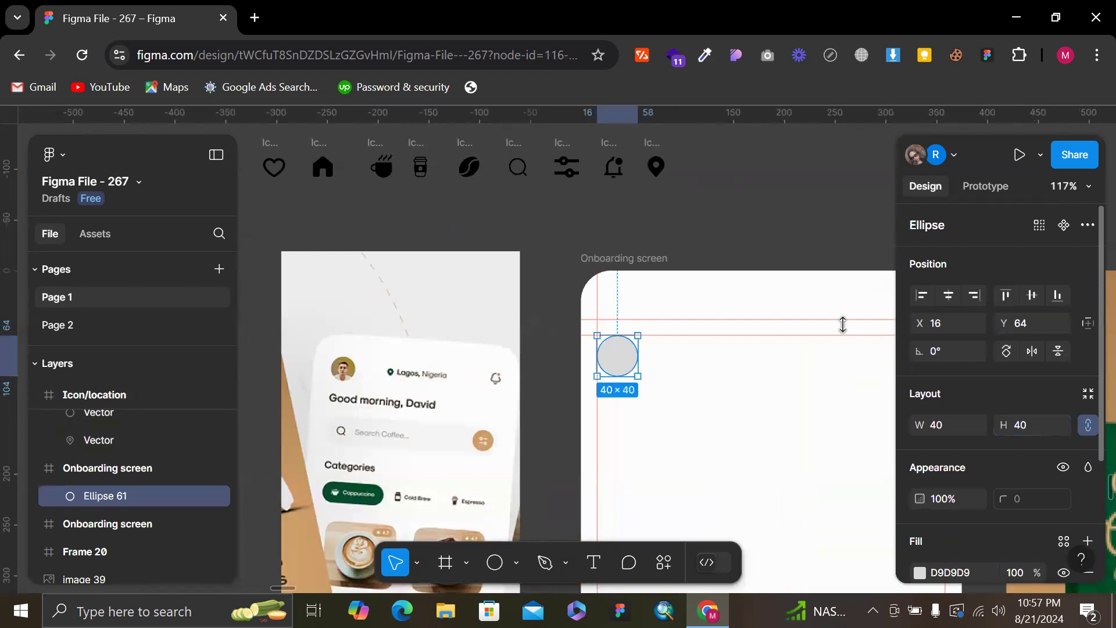
{"action": "left_click", "coordinate": [746, 230]}
Convert the Icon/star and Icon/Profile frames into separate components
{"action": "scroll", "coordinate": [747, 232], "scroll_direction": "right", "scroll_amount": 3}
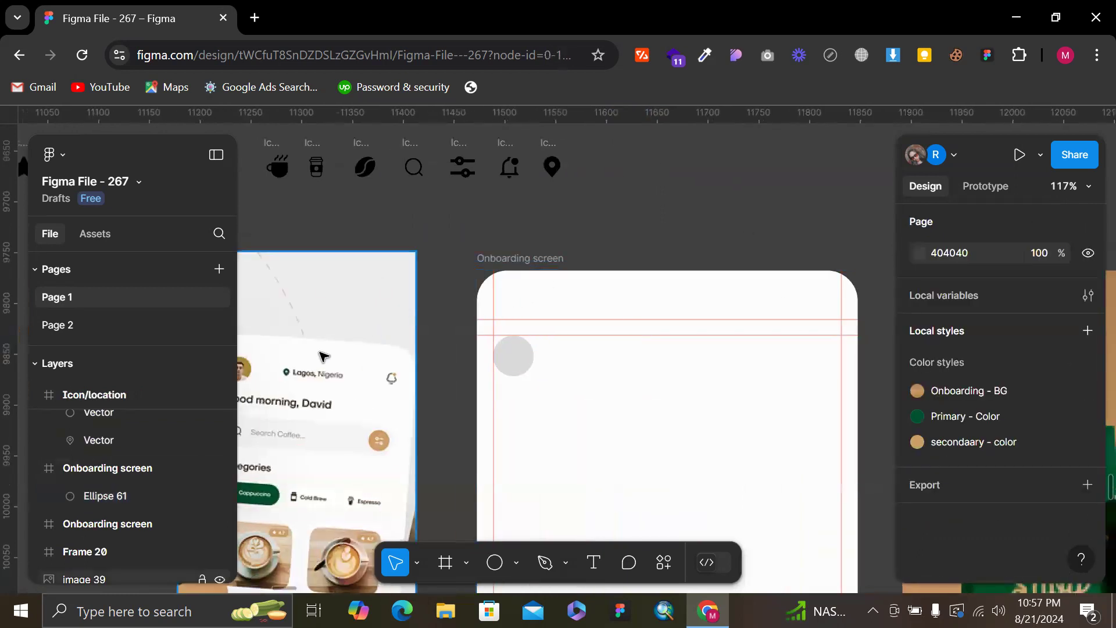
{"action": "scroll", "coordinate": [370, 163], "scroll_direction": "left", "scroll_amount": 2}
{"action": "scroll", "coordinate": [370, 163], "scroll_direction": "up", "scroll_amount": 1}
{"action": "left_click", "coordinate": [557, 160]}
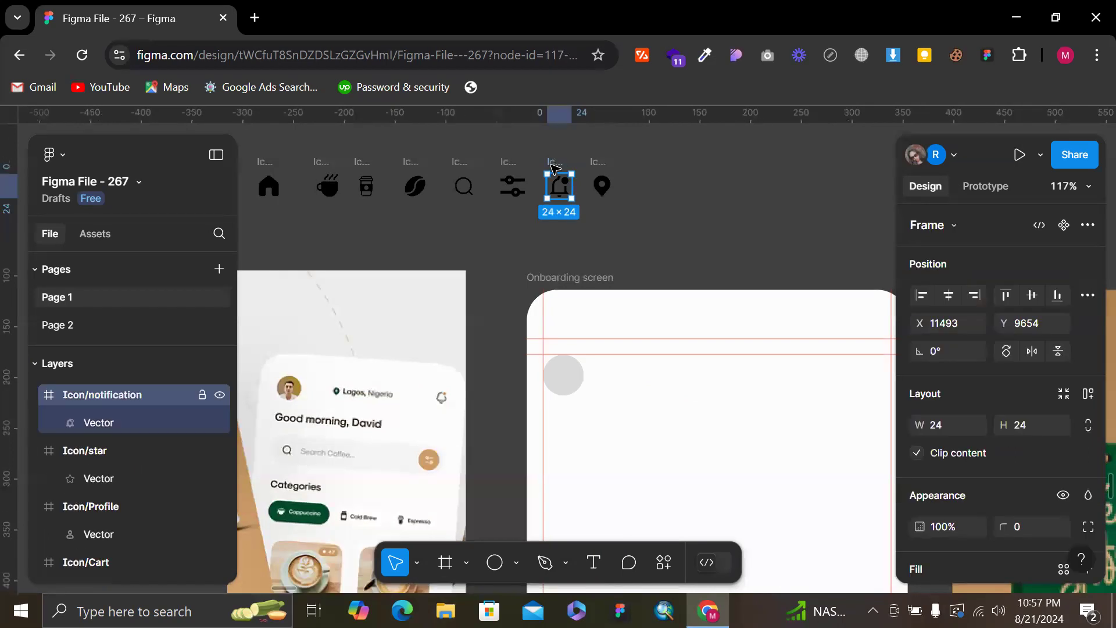
{"action": "scroll", "coordinate": [555, 169], "scroll_direction": "left", "scroll_amount": 6}
{"action": "scroll", "coordinate": [580, 164], "scroll_direction": "right", "scroll_amount": 5}
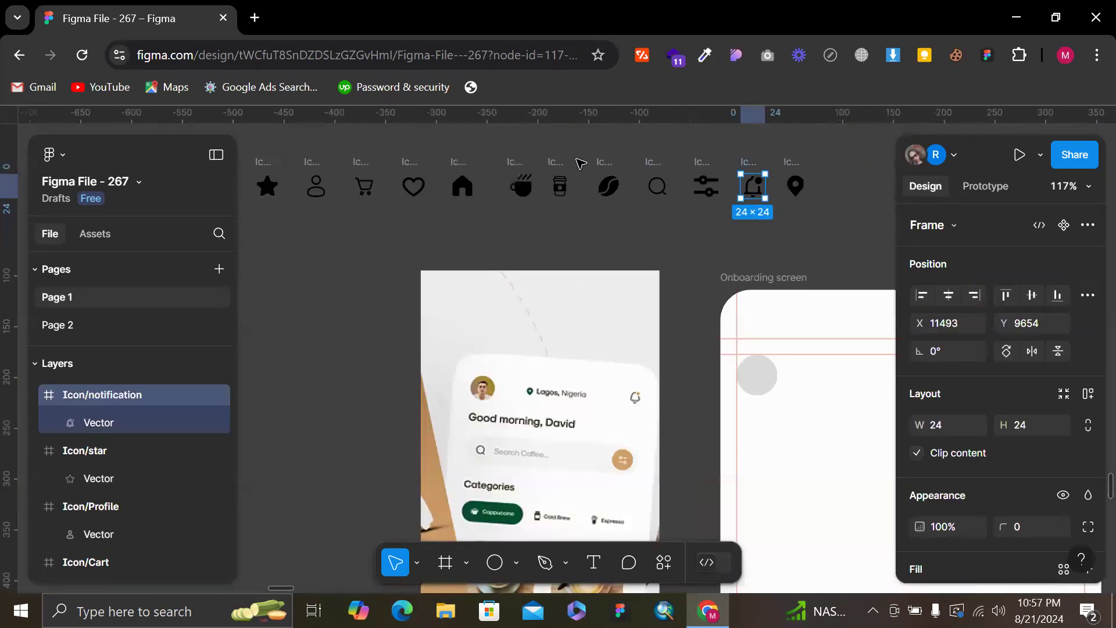
{"action": "scroll", "coordinate": [360, 168], "scroll_direction": "down", "scroll_amount": 2}
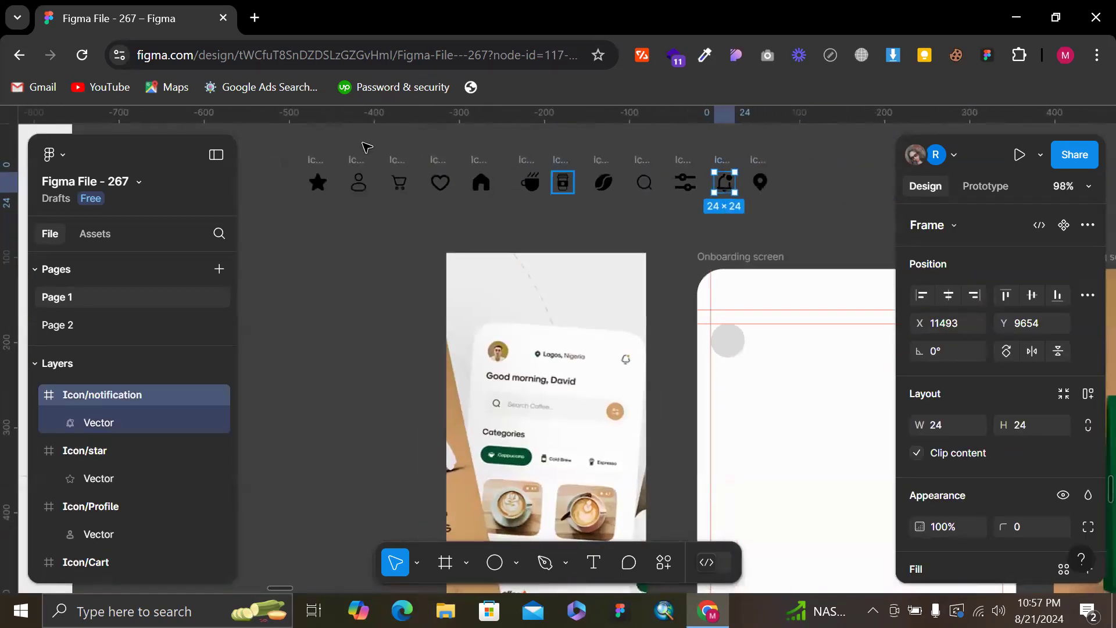
{"action": "left_click", "coordinate": [314, 160]}
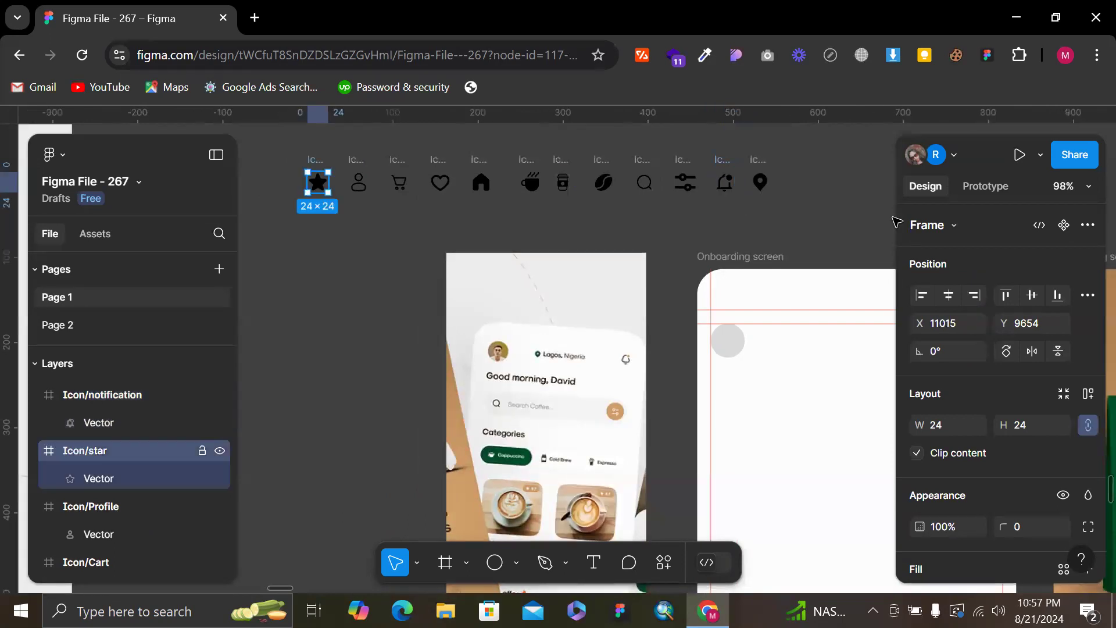
{"action": "left_click", "coordinate": [1064, 225]}
{"action": "left_click", "coordinate": [357, 177]}
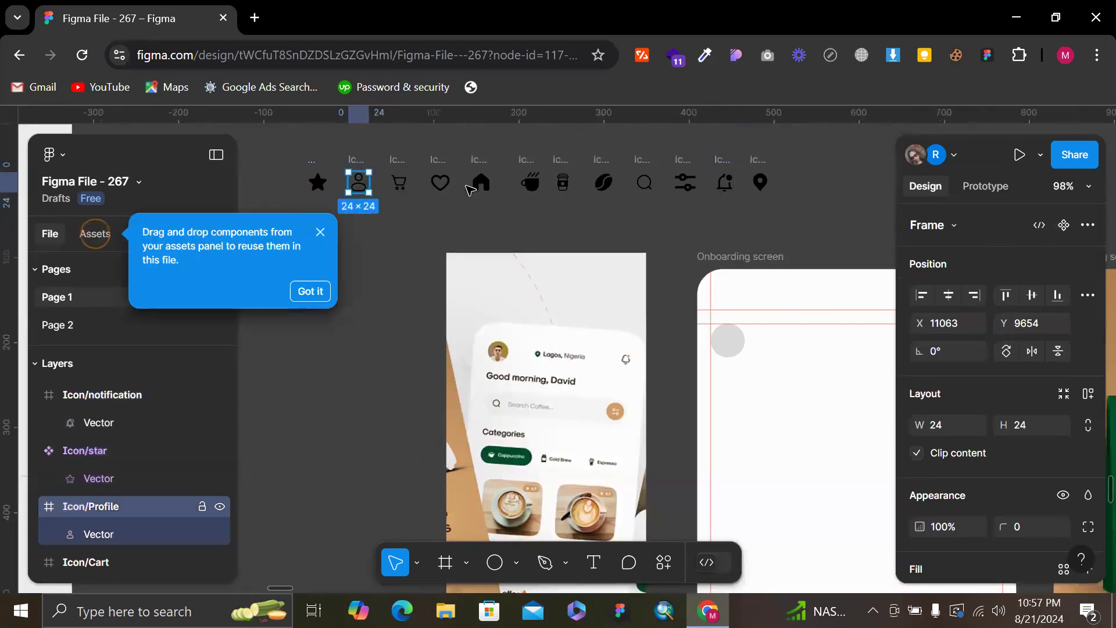
{"action": "left_click", "coordinate": [1063, 226]}
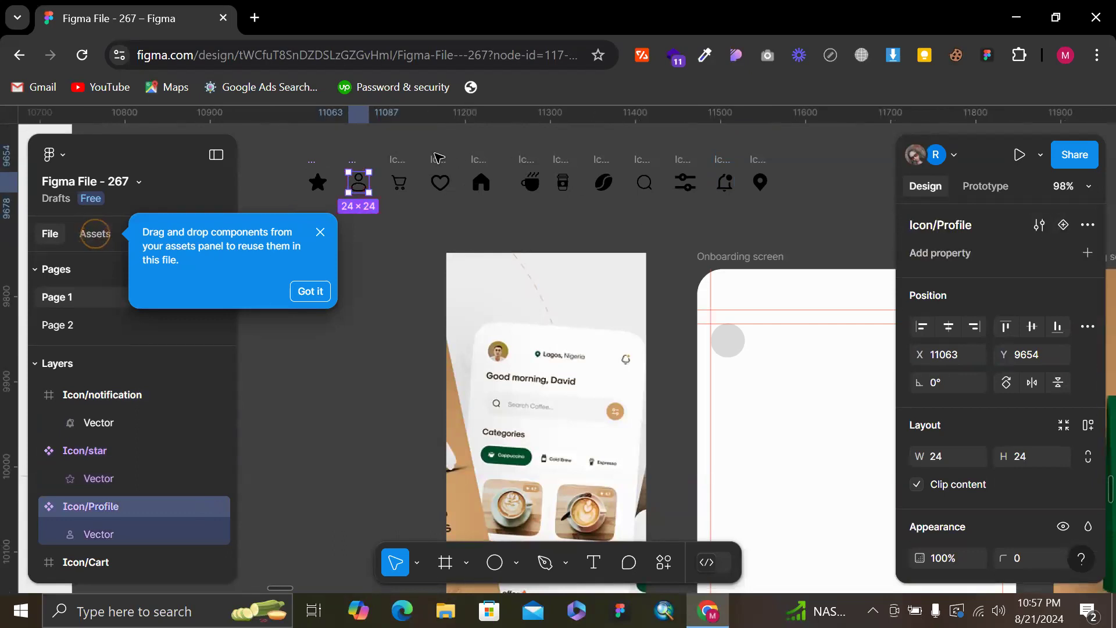
Convert the Icon/Cart and Icon/fav frames into separate components
{"action": "left_click", "coordinate": [405, 161]}
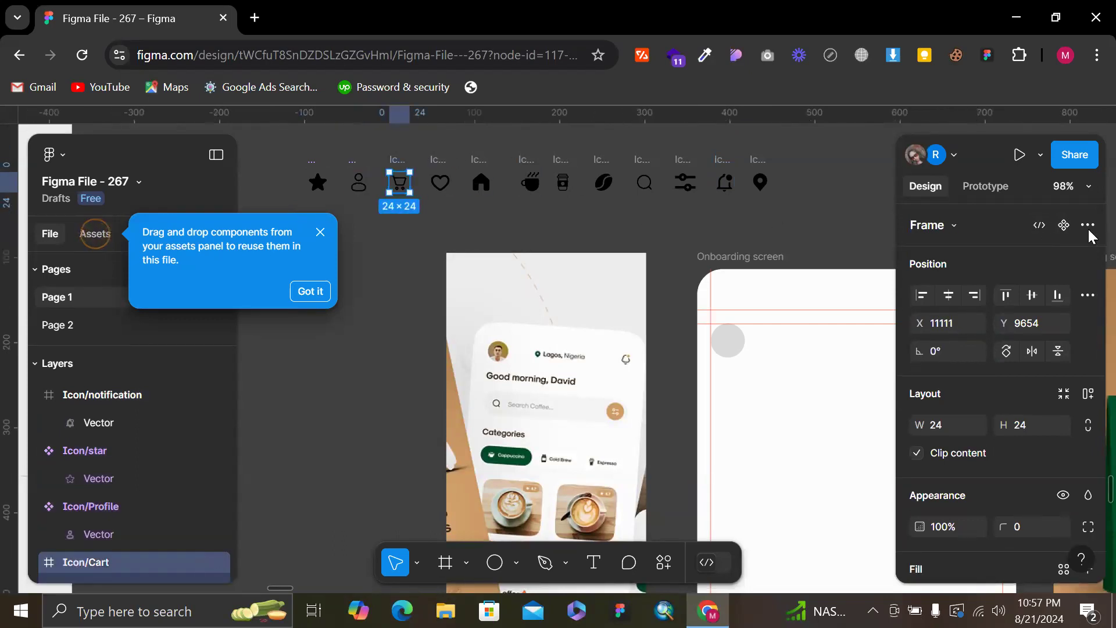
{"action": "left_click", "coordinate": [1063, 225]}
{"action": "left_click", "coordinate": [440, 182]}
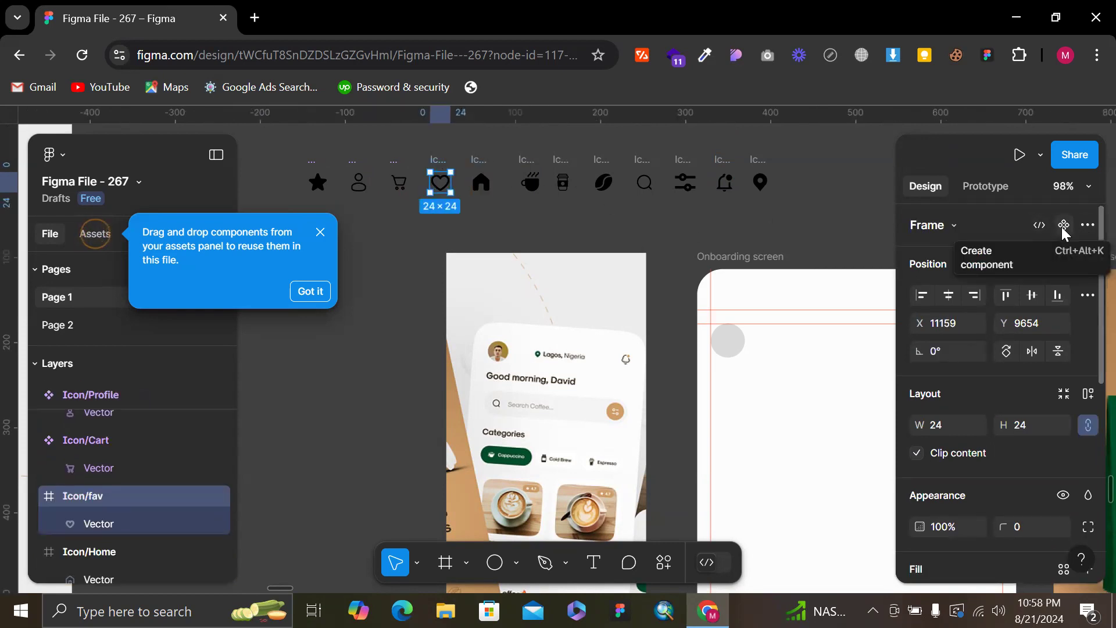
{"action": "left_click", "coordinate": [1064, 229]}
Convert the Icon/Home, Icon/Cappa and Icon/Latte frames into separate components
{"action": "key", "text": "Tab"}
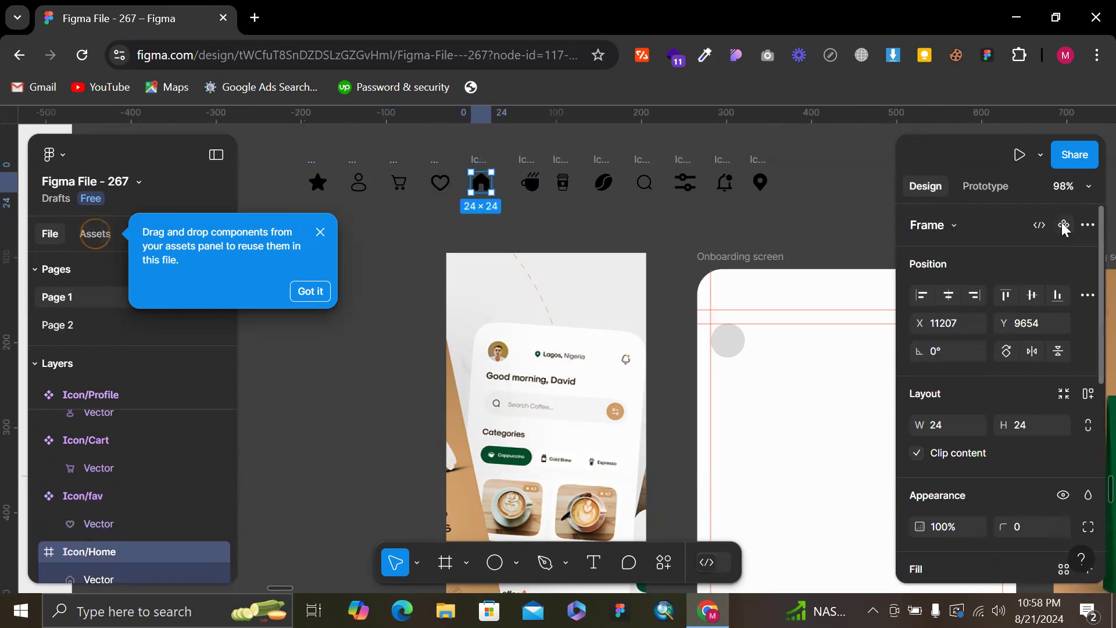
{"action": "left_click", "coordinate": [1064, 227]}
{"action": "key", "text": "Tab"}
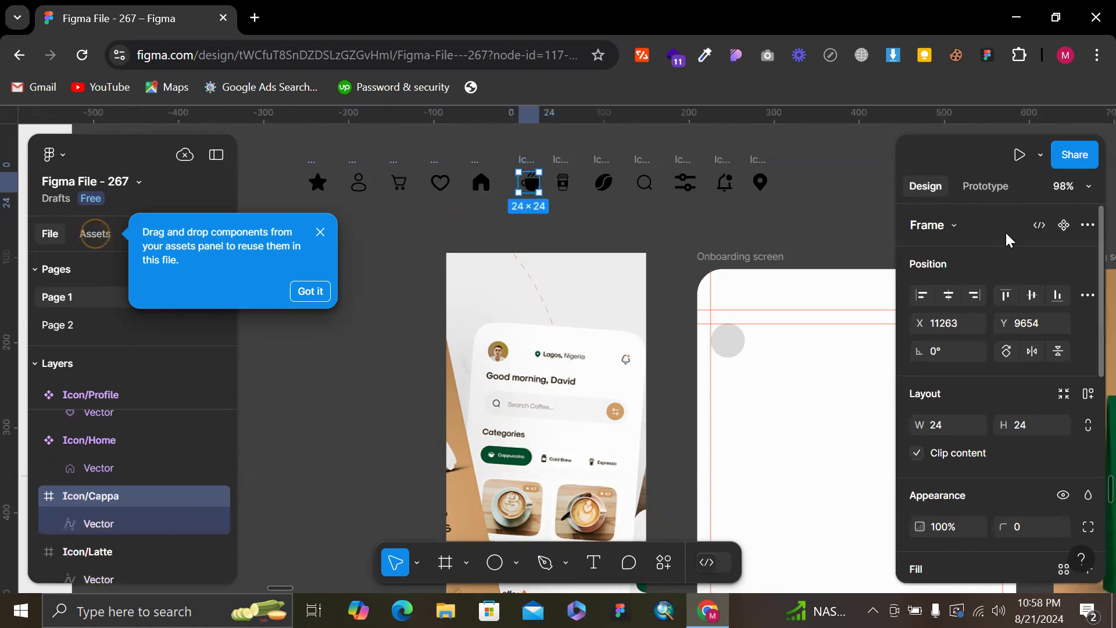
{"action": "left_click", "coordinate": [1062, 225]}
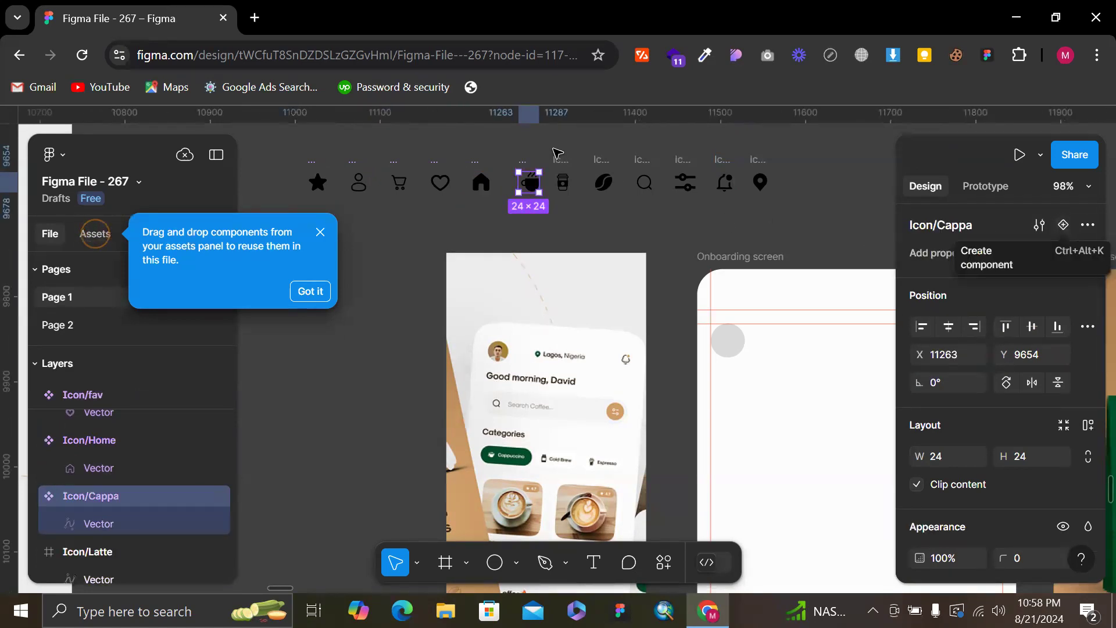
{"action": "key", "text": "Tab"}
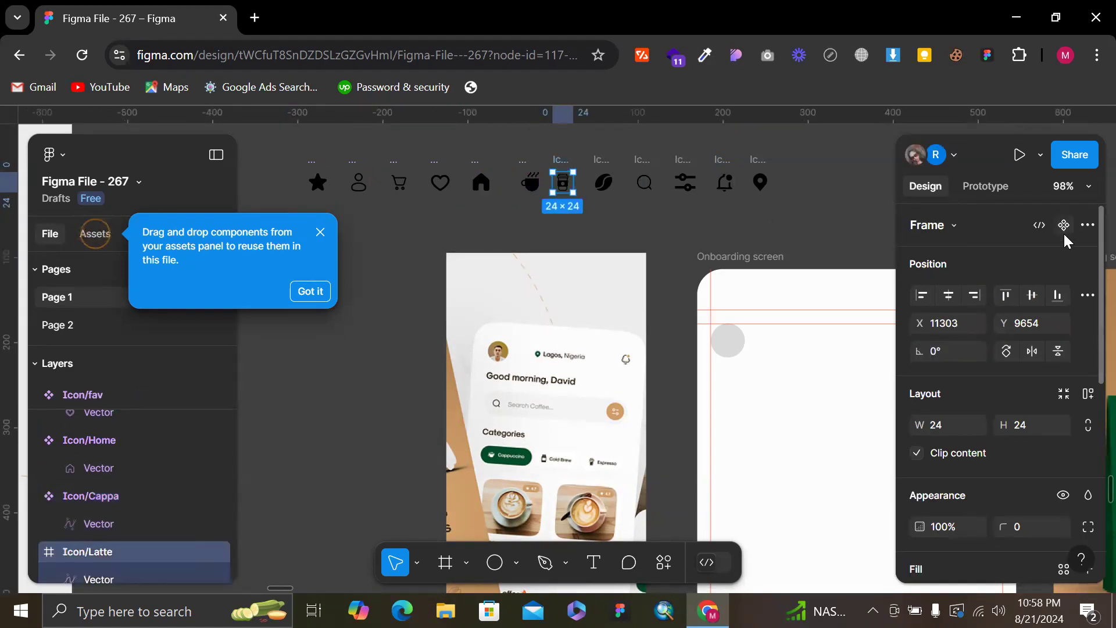
{"action": "key", "text": "ctrl+alt+k"}
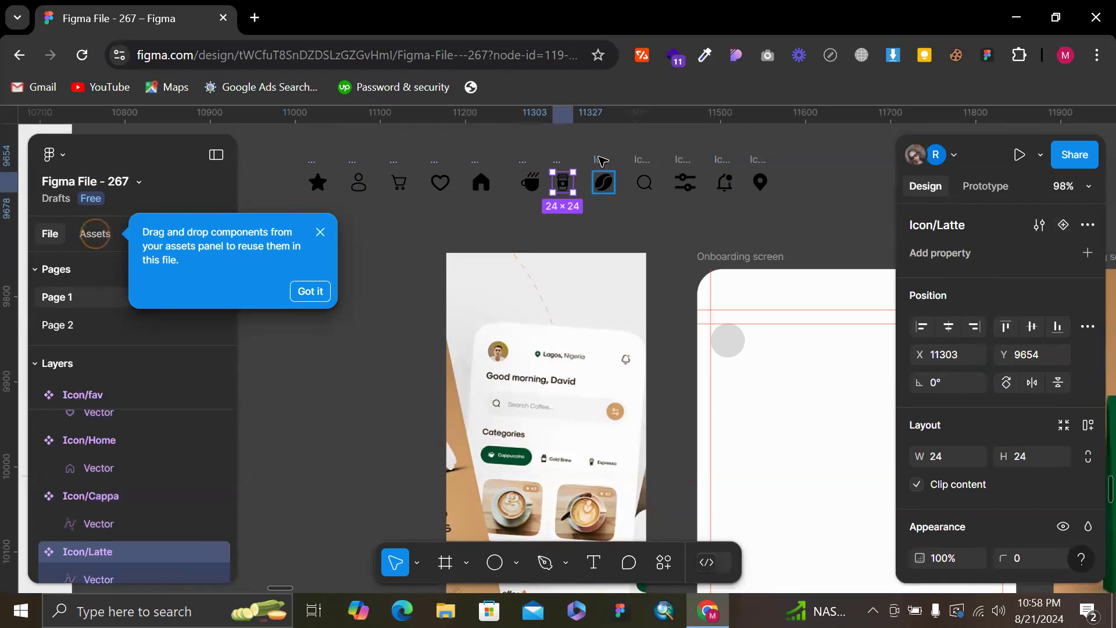
Convert the Icon/Espresso and Icon/Search frames into separate components
{"action": "left_click", "coordinate": [603, 161]}
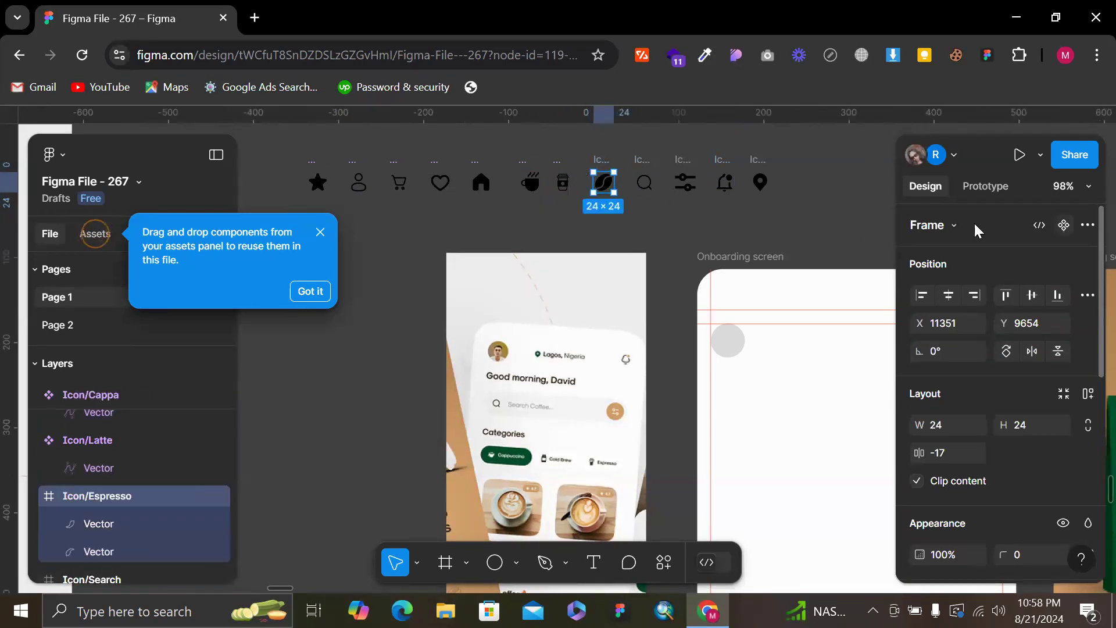
{"action": "key", "text": "ctrl+alt+k"}
{"action": "left_click", "coordinate": [646, 166]}
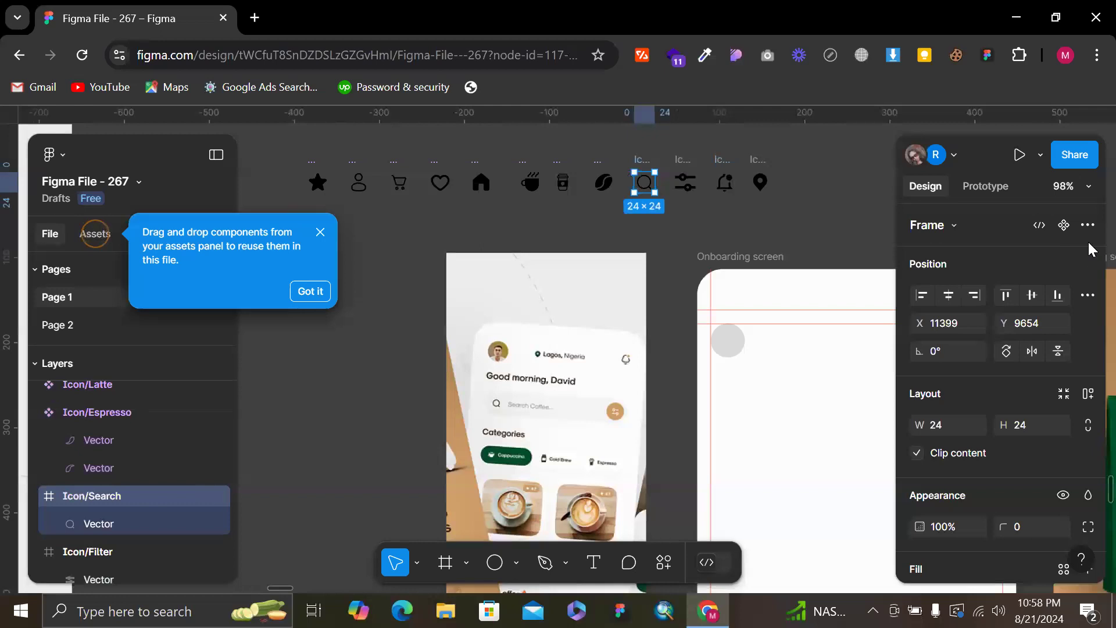
{"action": "key", "text": "ctrl+alt+k"}
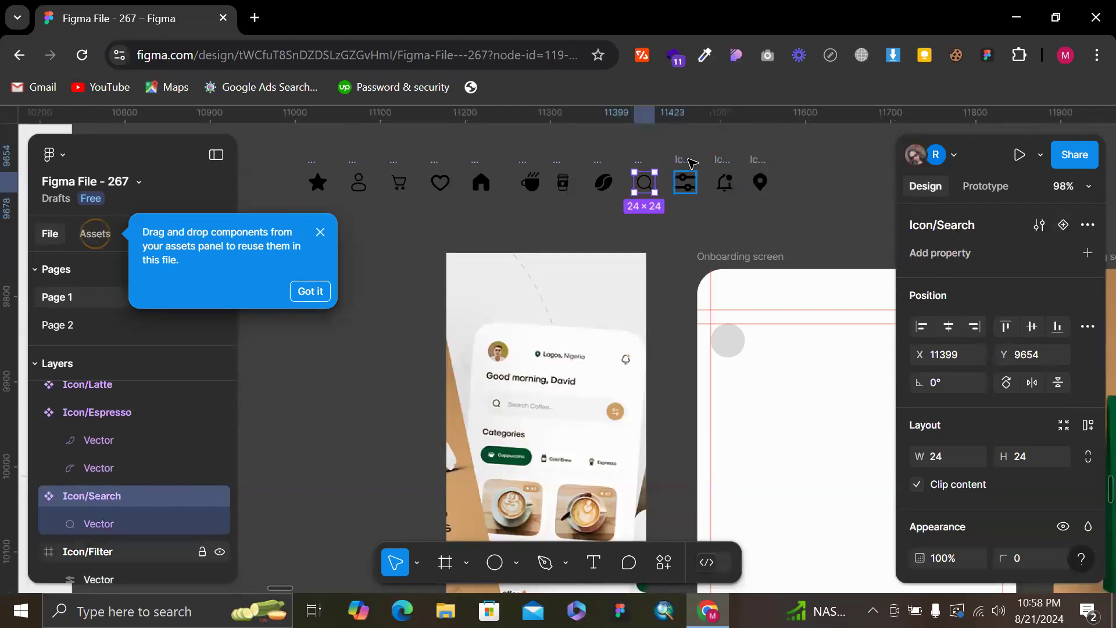
Convert the Icon/Filter, Icon/notification and Icon/location frames into separate components
{"action": "key", "text": "Tab"}
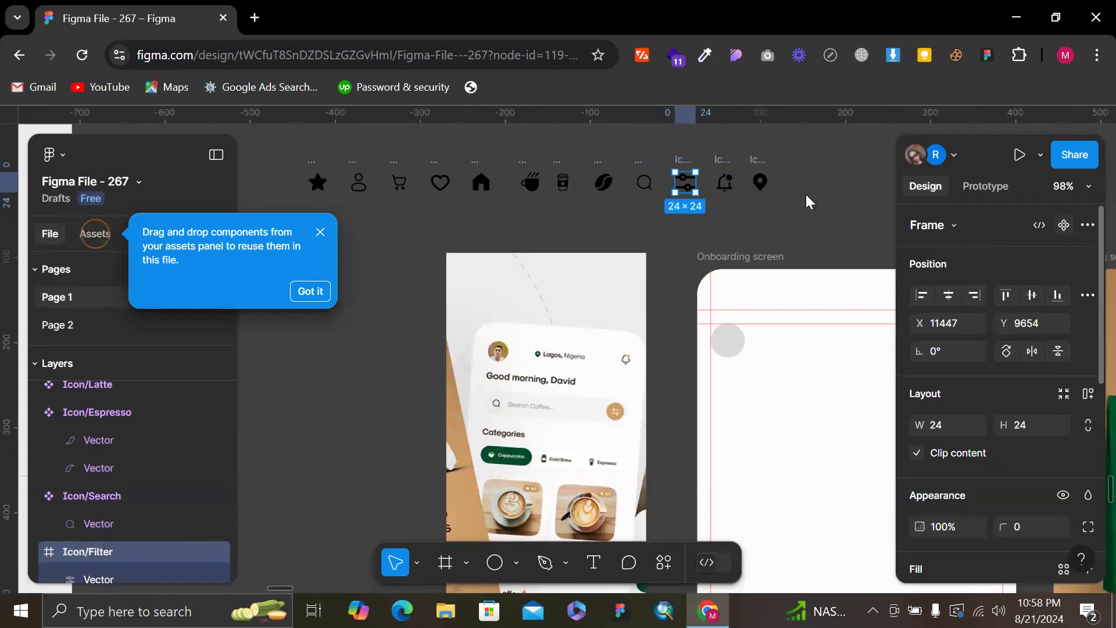
{"action": "key", "text": "ctrl+alt+k"}
{"action": "key", "text": "Tab"}
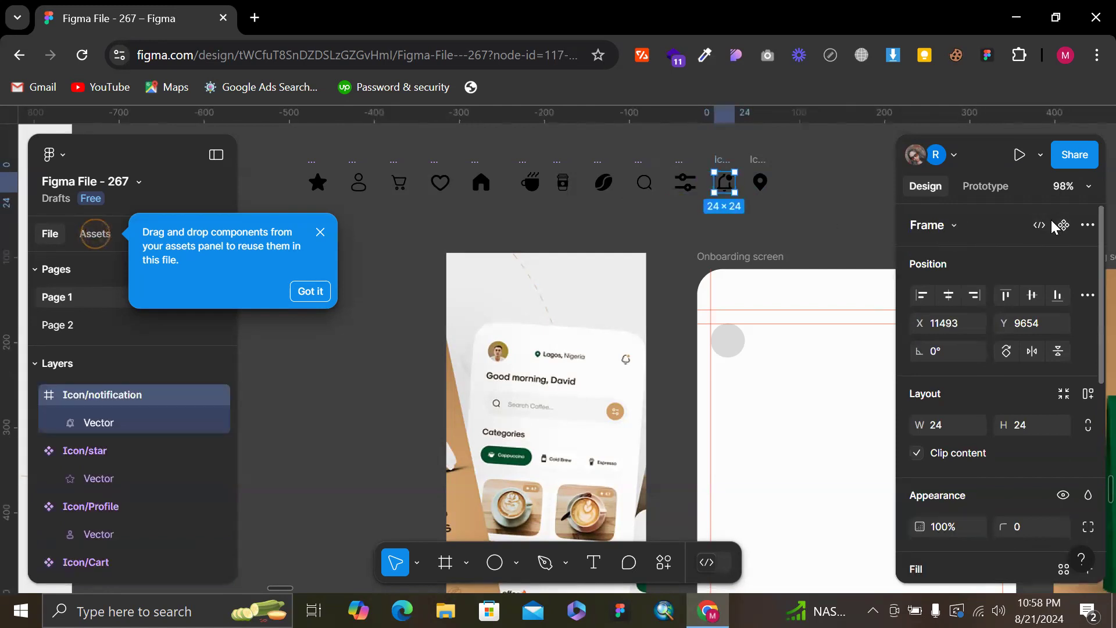
{"action": "key", "text": "ctrl+alt+k"}
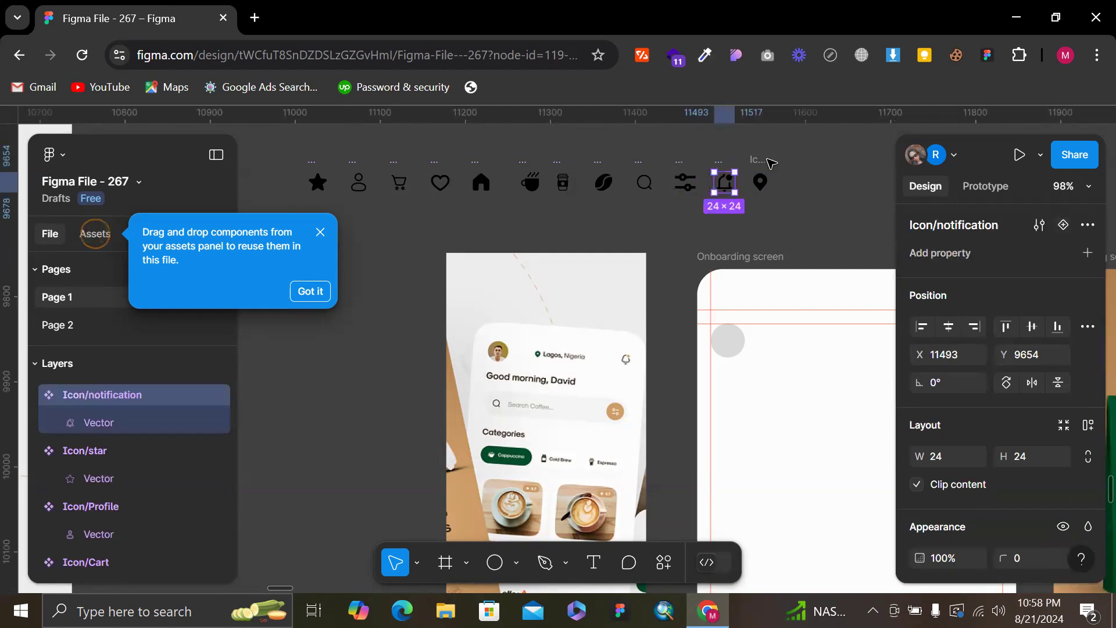
{"action": "key", "text": "Tab"}
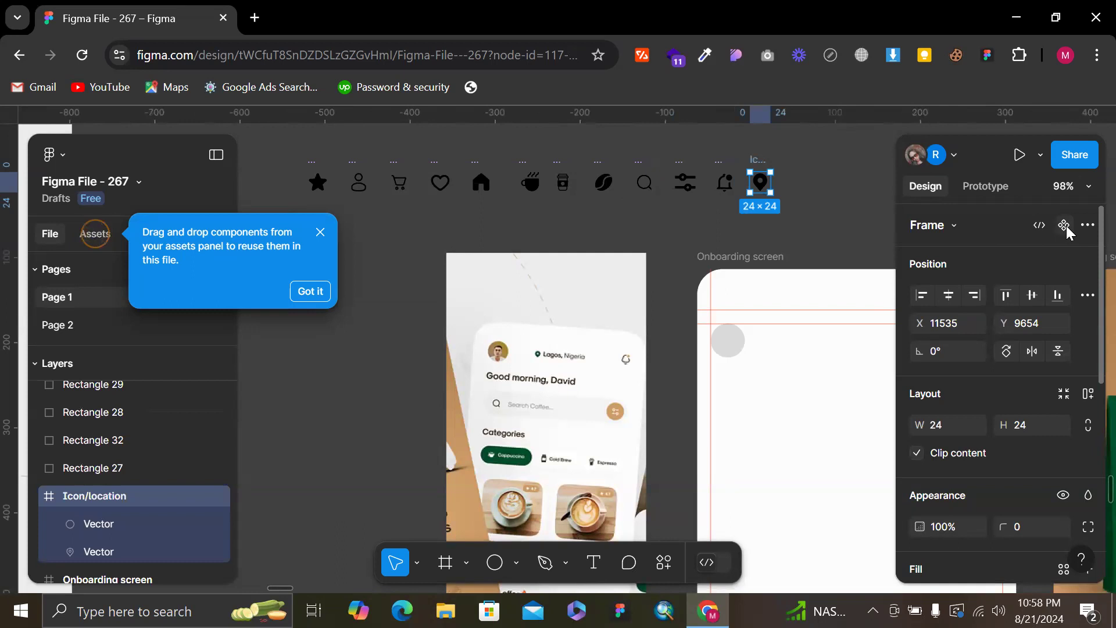
{"action": "key", "text": "ctrl+alt+k"}
{"action": "key", "text": "Escape"}
Place an instance of the Icon/location component on the blank Onboarding screen beside the grey circle, at about X 156, Y 72
{"action": "scroll", "coordinate": [770, 230], "scroll_direction": "right", "scroll_amount": 3}
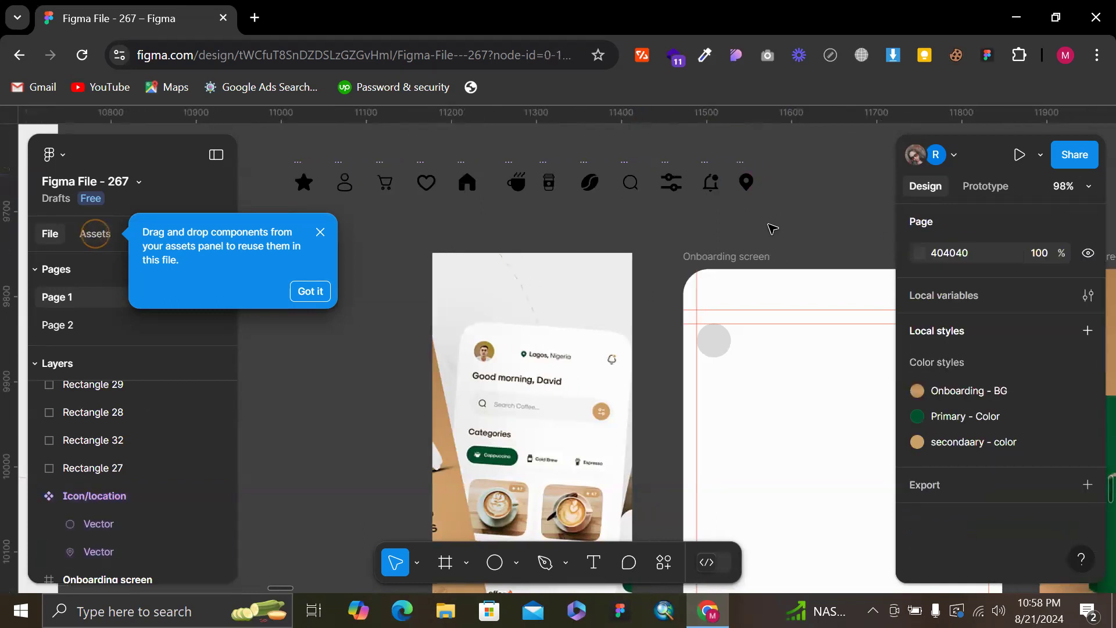
{"action": "left_click", "coordinate": [670, 182]}
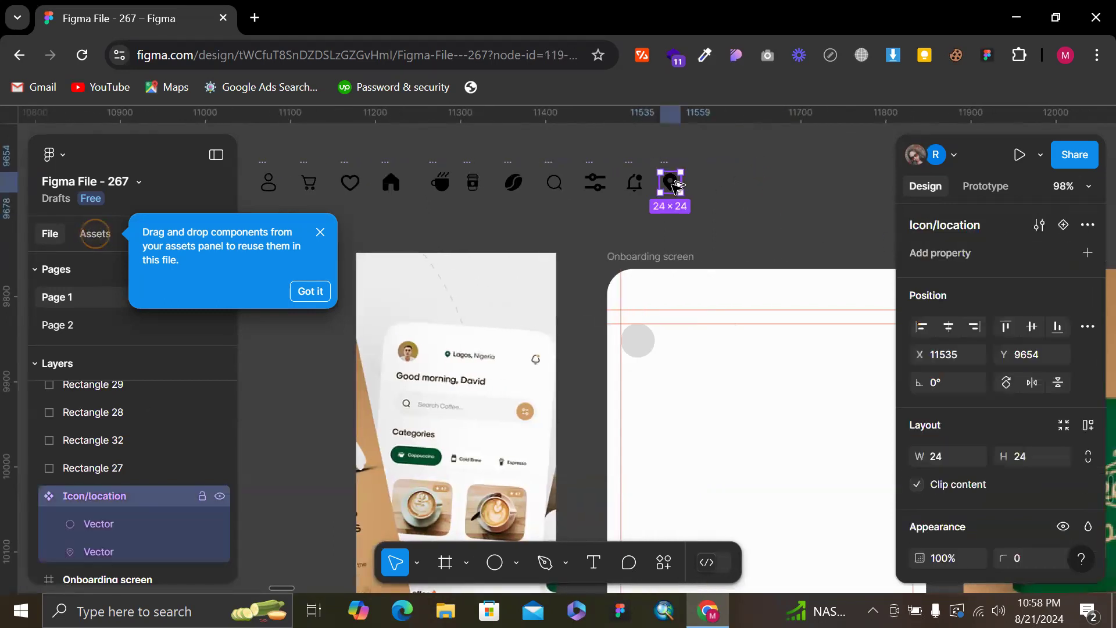
{"action": "left_click_drag", "start_coordinate": [720, 331], "coordinate": [723, 348]}
{"action": "scroll", "coordinate": [722, 349], "scroll_direction": "up", "scroll_amount": 2}
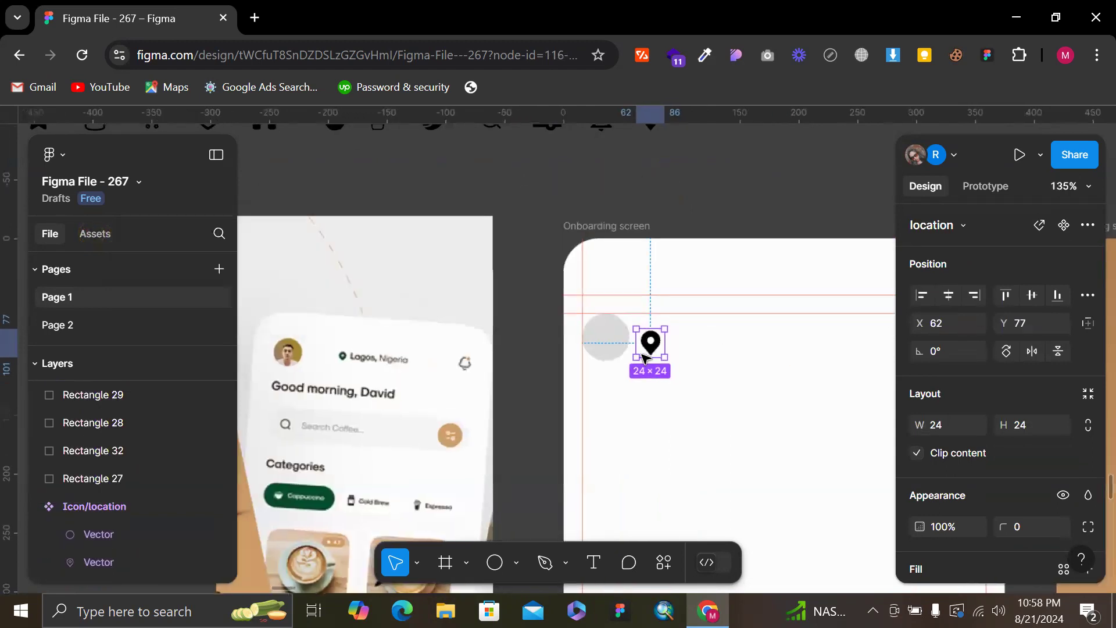
{"action": "left_click_drag", "start_coordinate": [648, 355], "coordinate": [760, 349]}
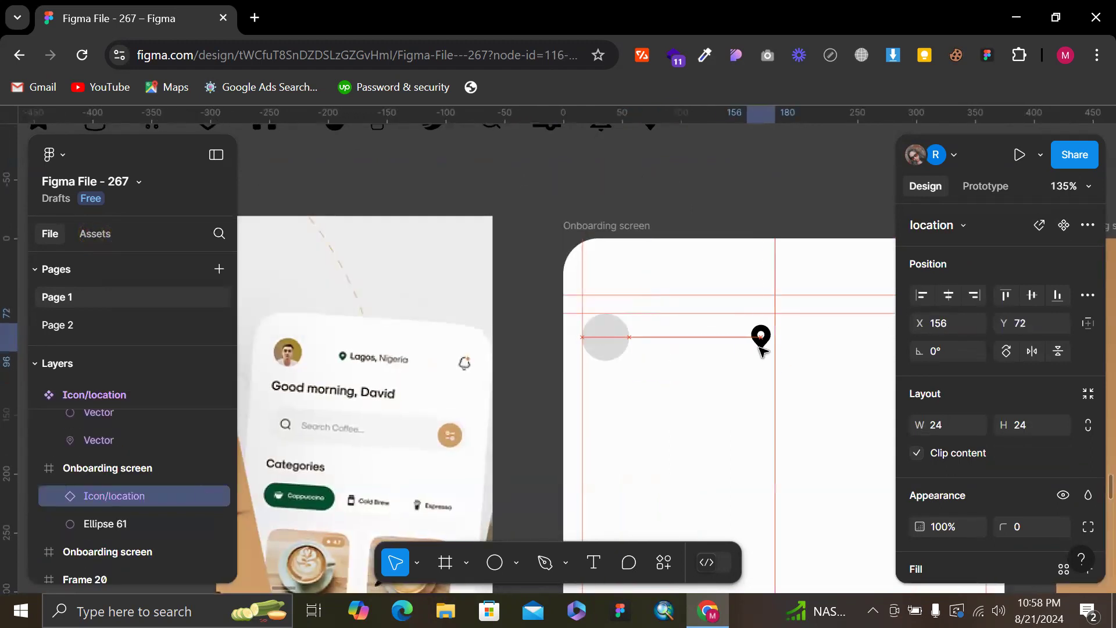
Move the location icon instance up to the lower horizontal guide, at Y 64
{"action": "scroll", "coordinate": [759, 349], "scroll_direction": "down", "scroll_amount": 3}
{"action": "scroll", "coordinate": [721, 345], "scroll_direction": "up", "scroll_amount": 5}
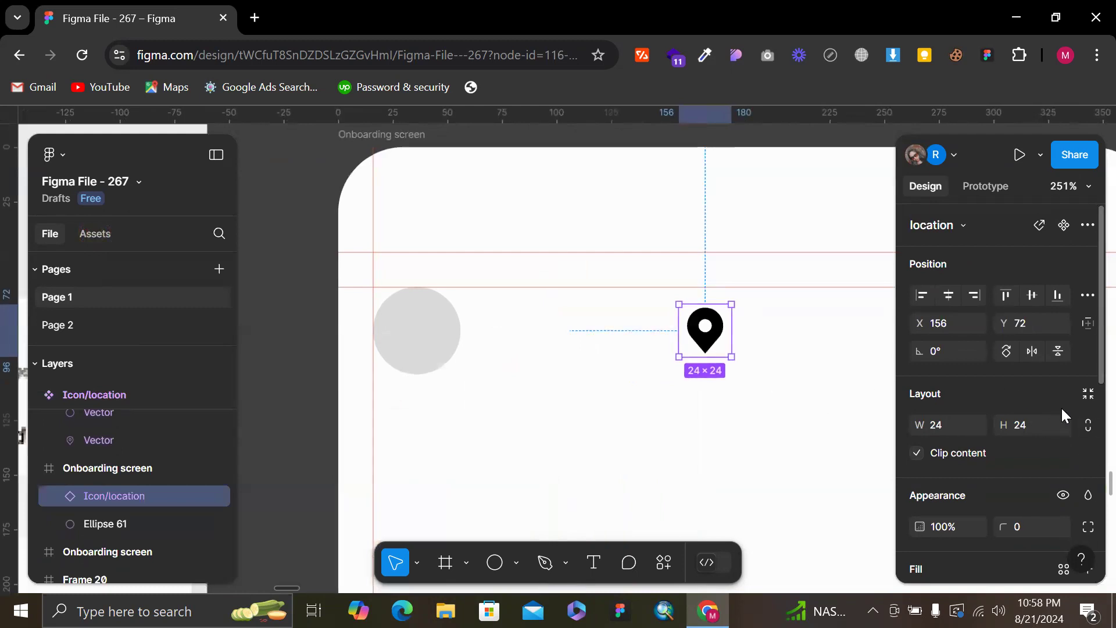
{"action": "scroll", "coordinate": [1030, 445], "scroll_direction": "down", "scroll_amount": 6}
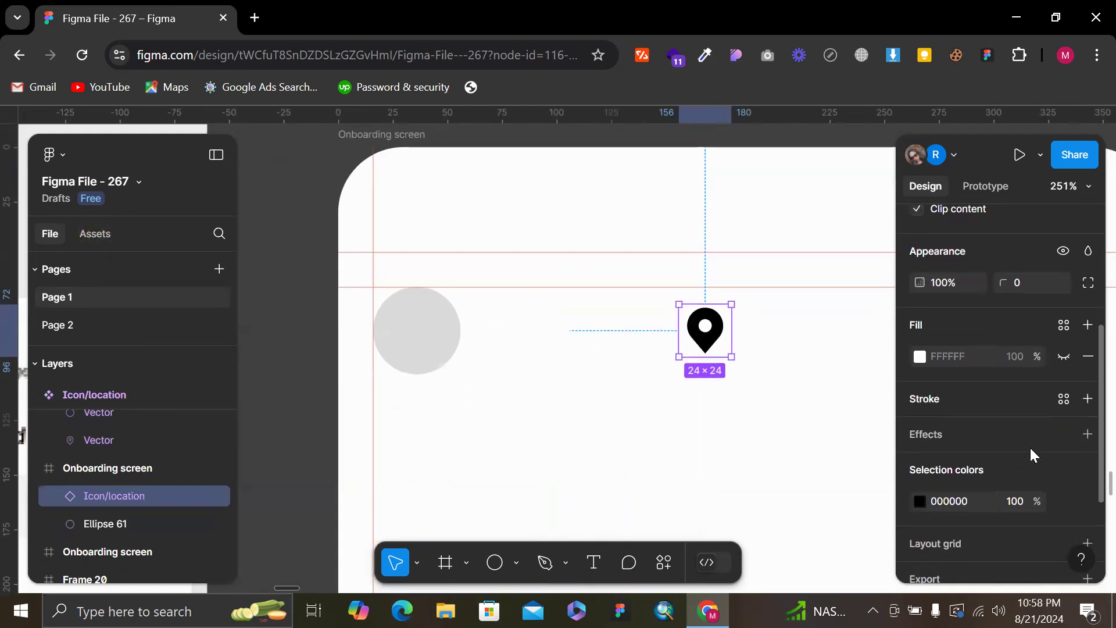
{"action": "scroll", "coordinate": [1030, 445], "scroll_direction": "down", "scroll_amount": 1}
{"action": "scroll", "coordinate": [1030, 445], "scroll_direction": "up", "scroll_amount": 6}
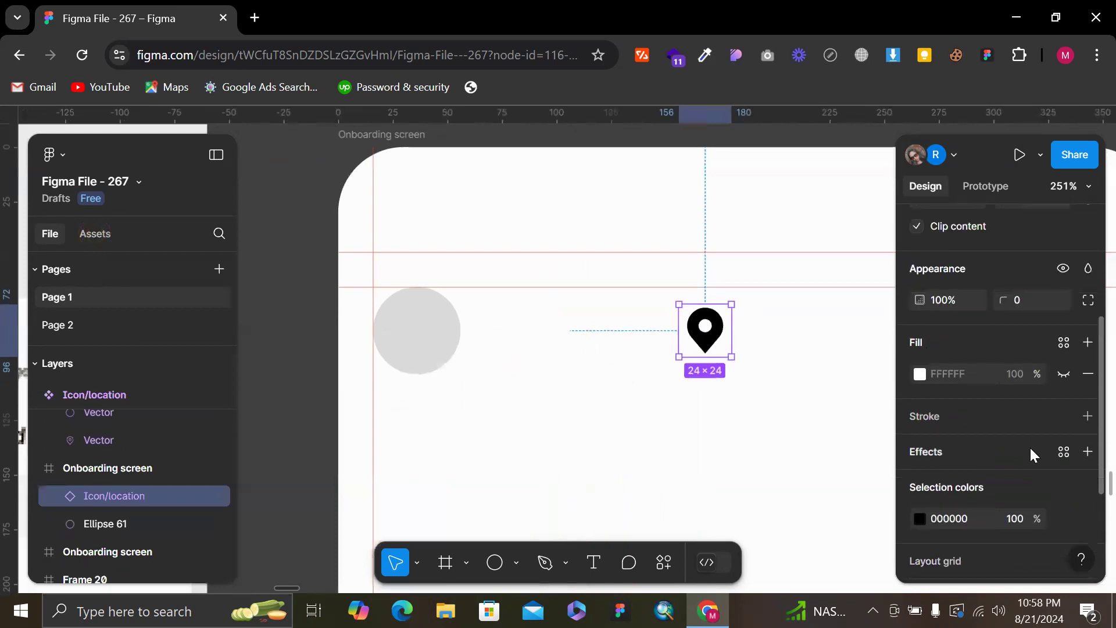
{"action": "scroll", "coordinate": [983, 430], "scroll_direction": "up", "scroll_amount": 2}
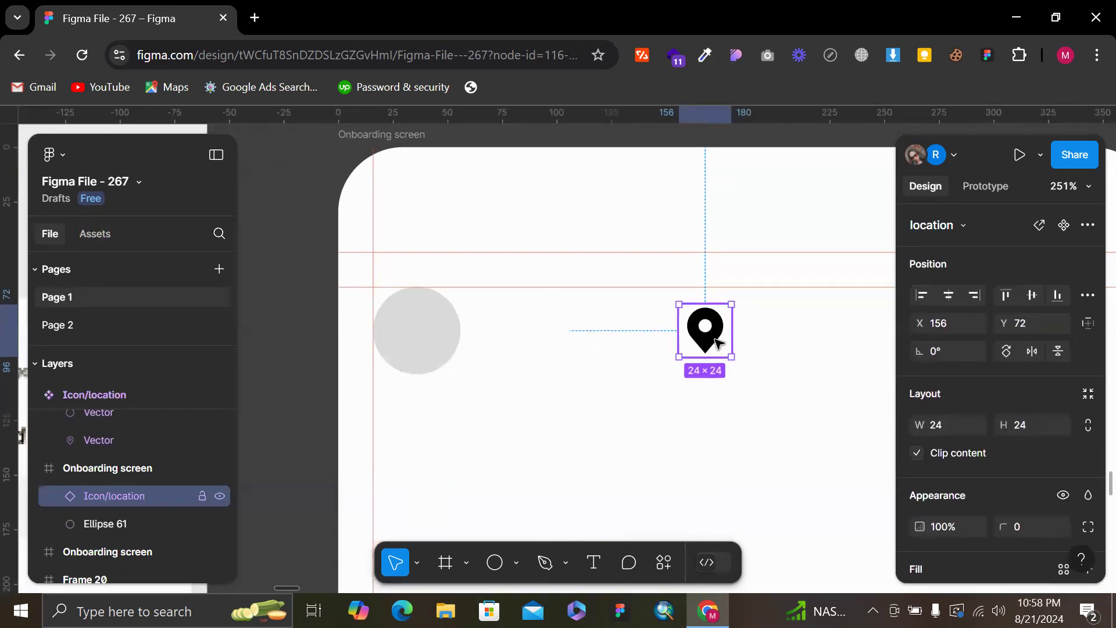
{"action": "left_click_drag", "start_coordinate": [715, 345], "coordinate": [695, 331]}
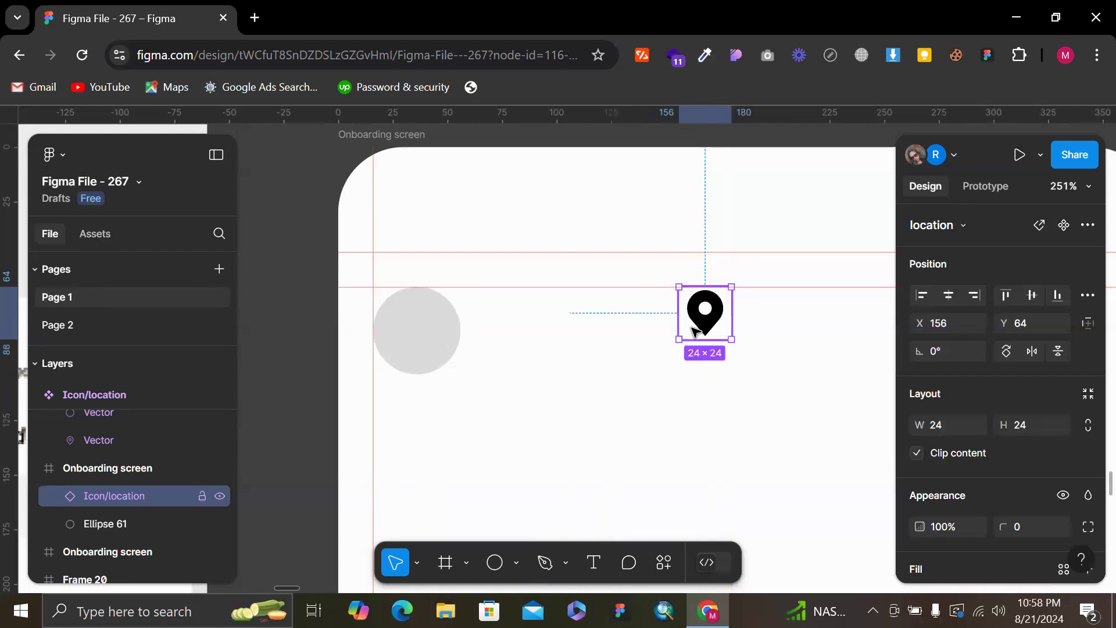
Resize the location icon to 16 × 16 with locked proportions and move it to X 142, Y 76, level with the circle's centre
{"action": "scroll", "coordinate": [695, 333], "scroll_direction": "up", "scroll_amount": 9}
{"action": "scroll", "coordinate": [696, 332], "scroll_direction": "left", "scroll_amount": 16}
{"action": "scroll", "coordinate": [695, 332], "scroll_direction": "down", "scroll_amount": 9}
{"action": "scroll", "coordinate": [695, 332], "scroll_direction": "right", "scroll_amount": 2}
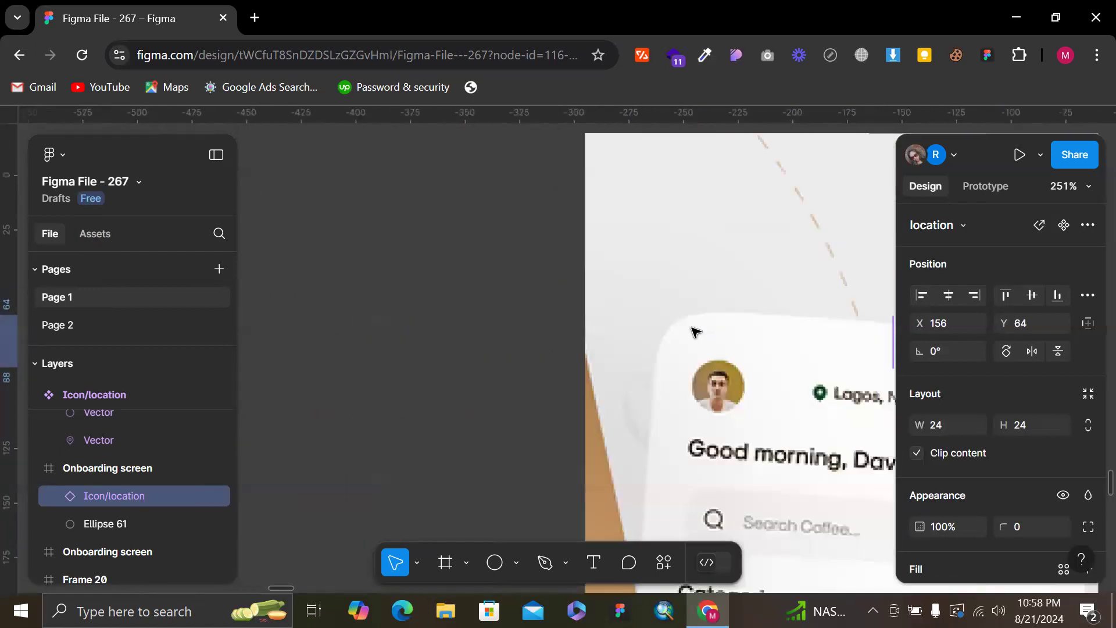
{"action": "scroll", "coordinate": [696, 332], "scroll_direction": "right", "scroll_amount": 5}
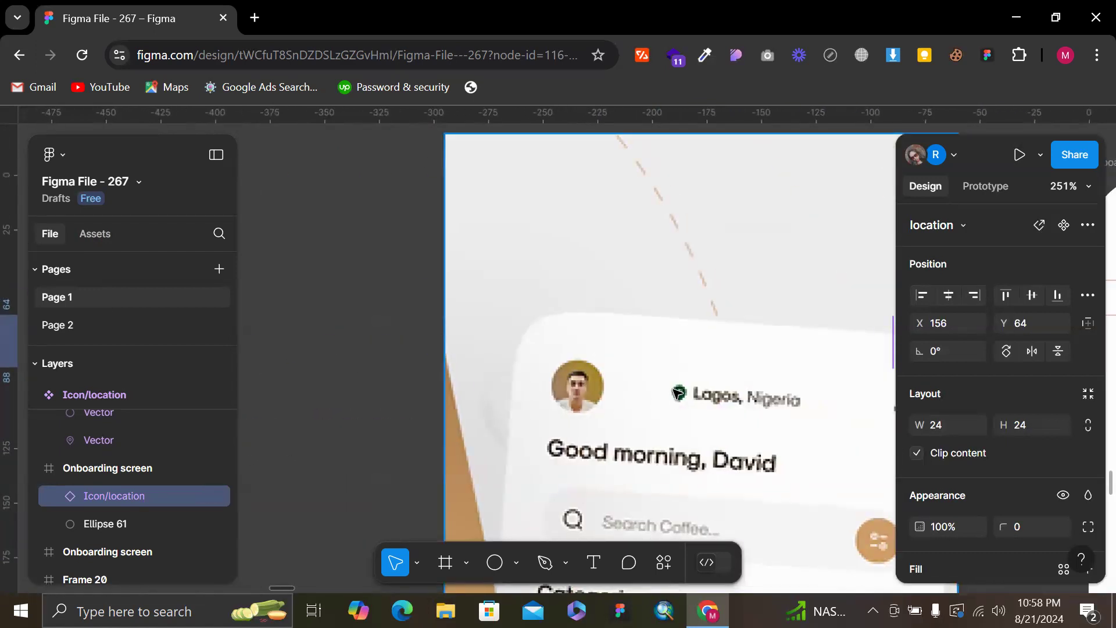
{"action": "scroll", "coordinate": [689, 369], "scroll_direction": "right", "scroll_amount": 18}
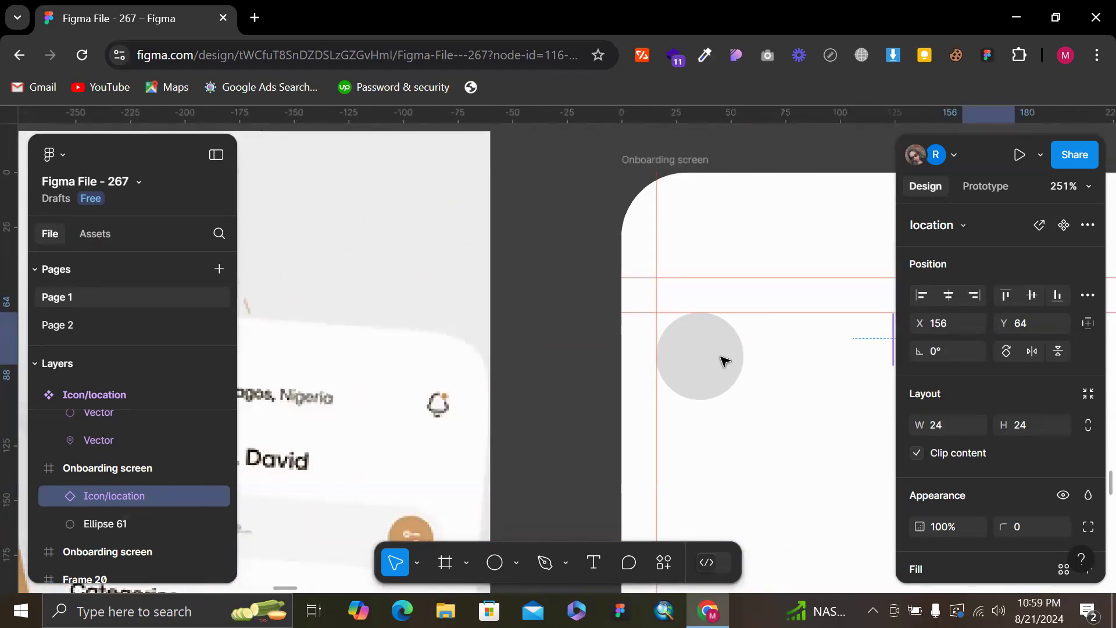
{"action": "left_click", "coordinate": [1091, 427]}
{"action": "left_click", "coordinate": [1036, 424]}
{"action": "type", "text": "1"}
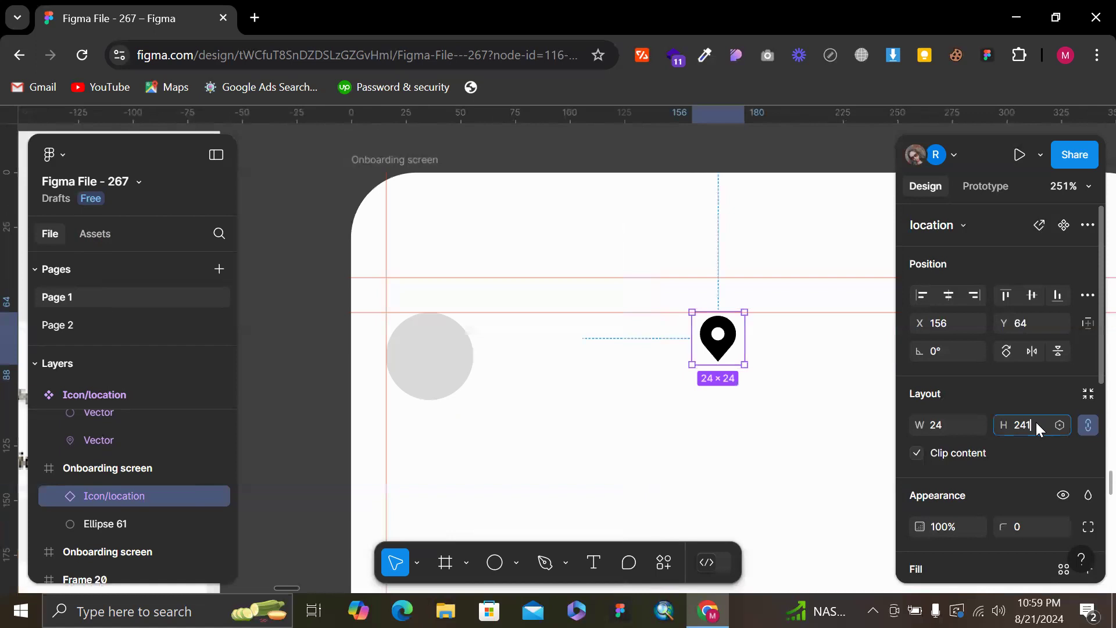
{"action": "type", "text": "6"}
{"action": "key", "text": "Return"}
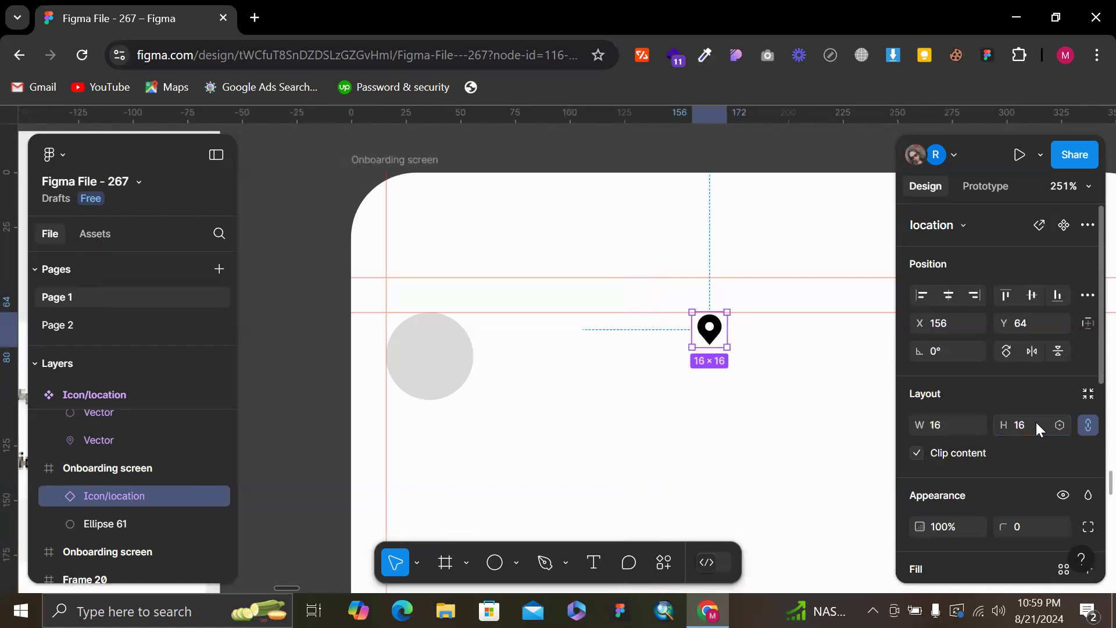
{"action": "left_click_drag", "start_coordinate": [710, 341], "coordinate": [680, 368]}
Recolour the location icon dark green 00522E by sampling the green swatch above the screens
{"action": "scroll", "coordinate": [724, 336], "scroll_direction": "down", "scroll_amount": 5}
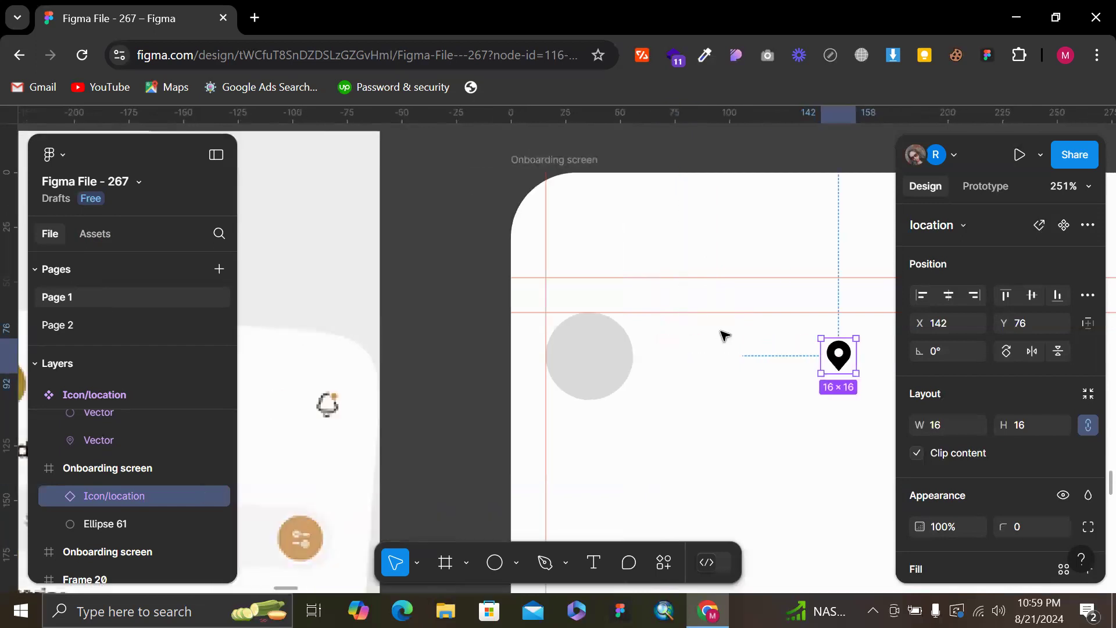
{"action": "scroll", "coordinate": [1031, 344], "scroll_direction": "down", "scroll_amount": 5}
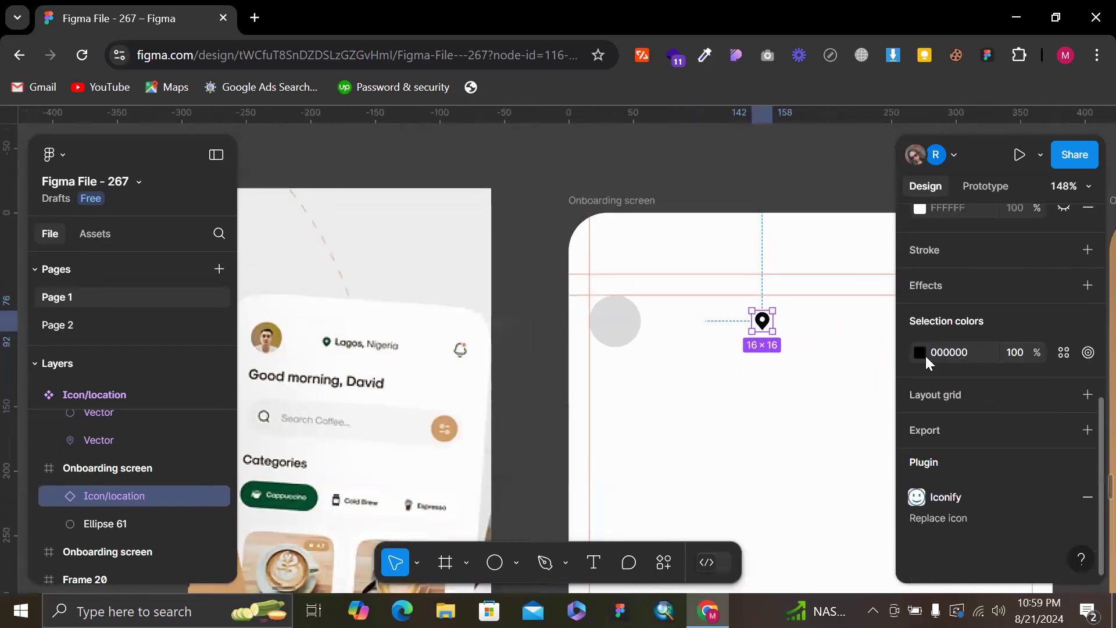
{"action": "left_click", "coordinate": [921, 353]}
{"action": "left_click", "coordinate": [710, 421]}
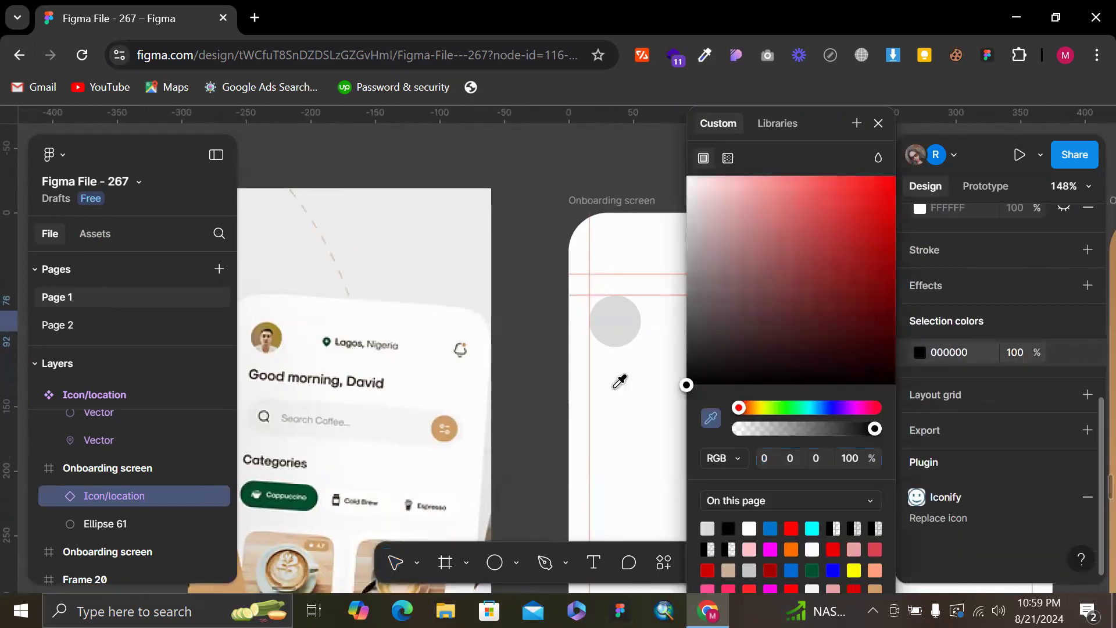
{"action": "scroll", "coordinate": [621, 349], "scroll_direction": "down", "scroll_amount": 8}
{"action": "scroll", "coordinate": [562, 271], "scroll_direction": "down", "scroll_amount": 1}
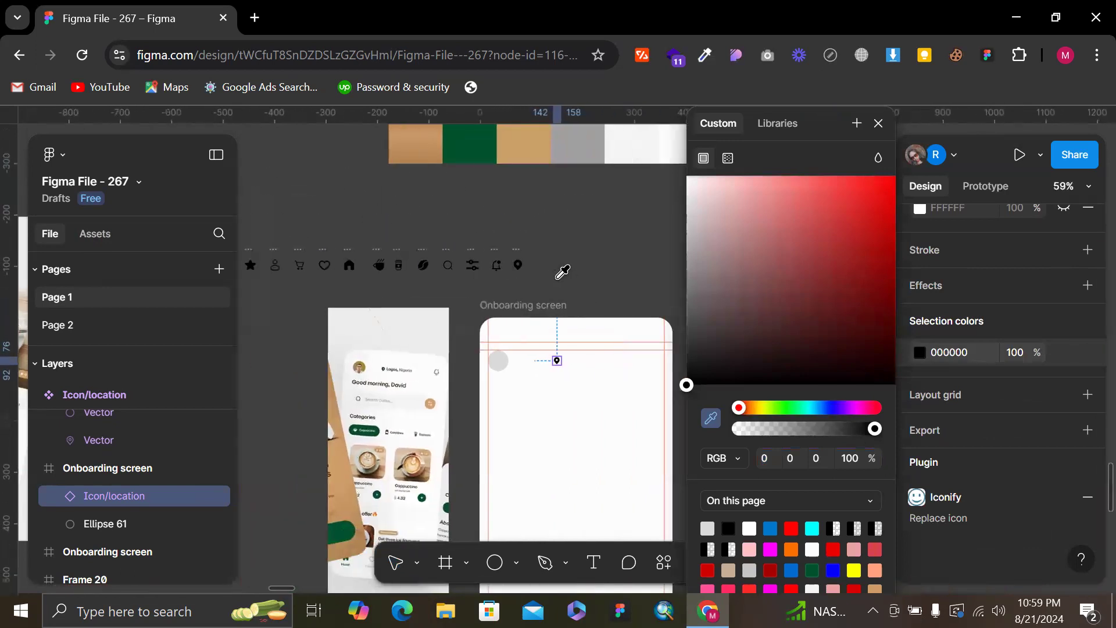
{"action": "left_click", "coordinate": [465, 147]}
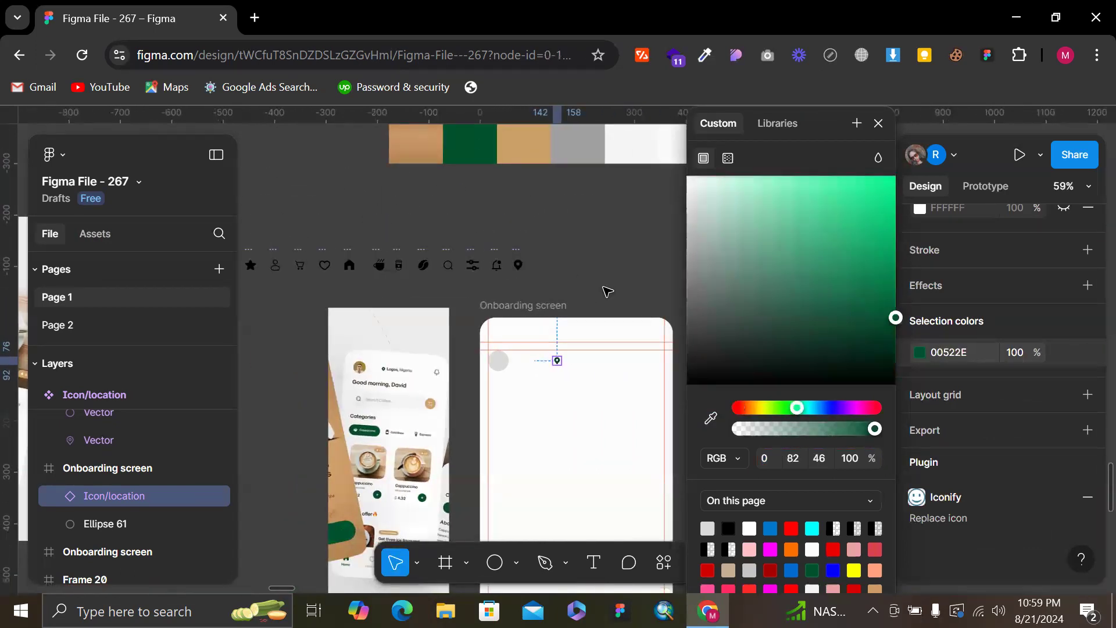
{"action": "left_click", "coordinate": [608, 291]}
Add a text layer reading "Logas,Nigera" just below the green location icon on the Onboarding screen
{"action": "scroll", "coordinate": [511, 337], "scroll_direction": "up", "scroll_amount": 10}
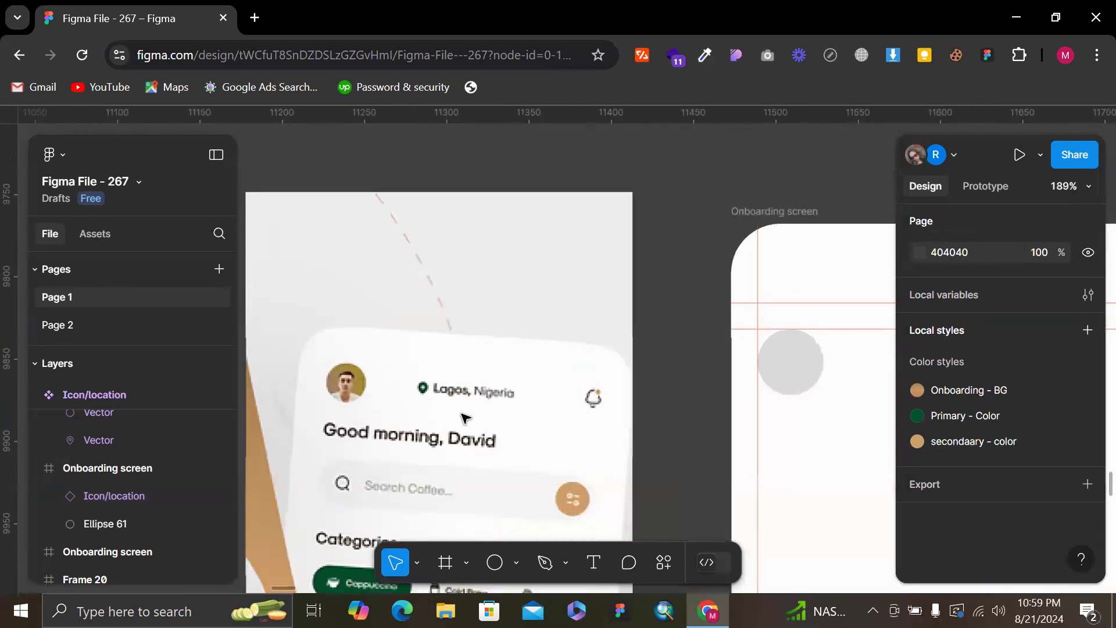
{"action": "scroll", "coordinate": [475, 417], "scroll_direction": "right", "scroll_amount": 10}
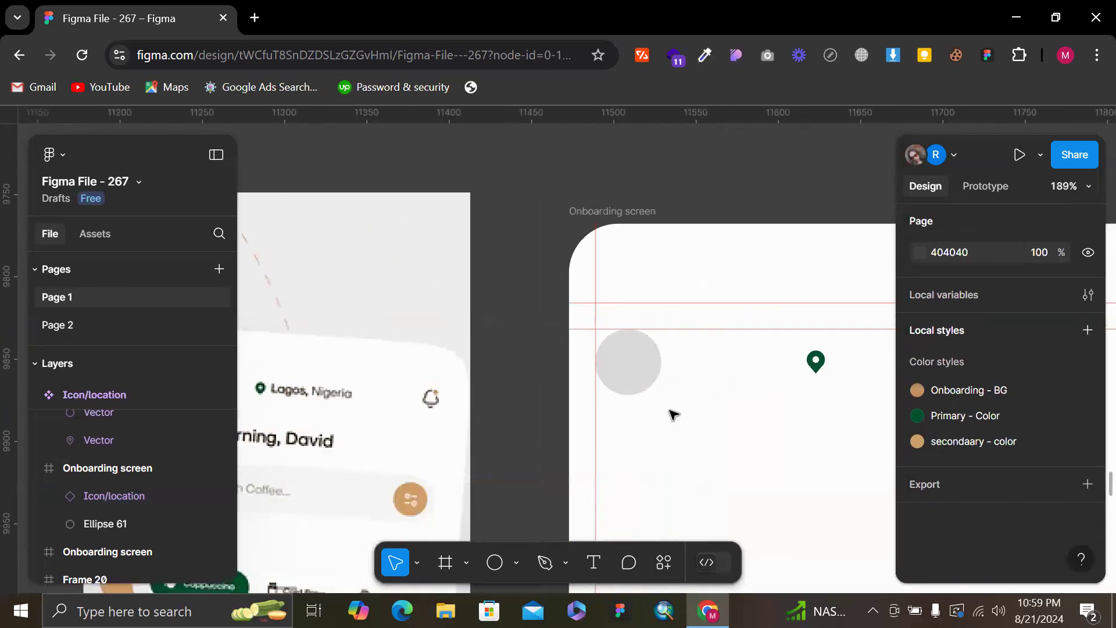
{"action": "key", "text": "t"}
{"action": "left_click", "coordinate": [462, 368]}
{"action": "type", "text": "Log"}
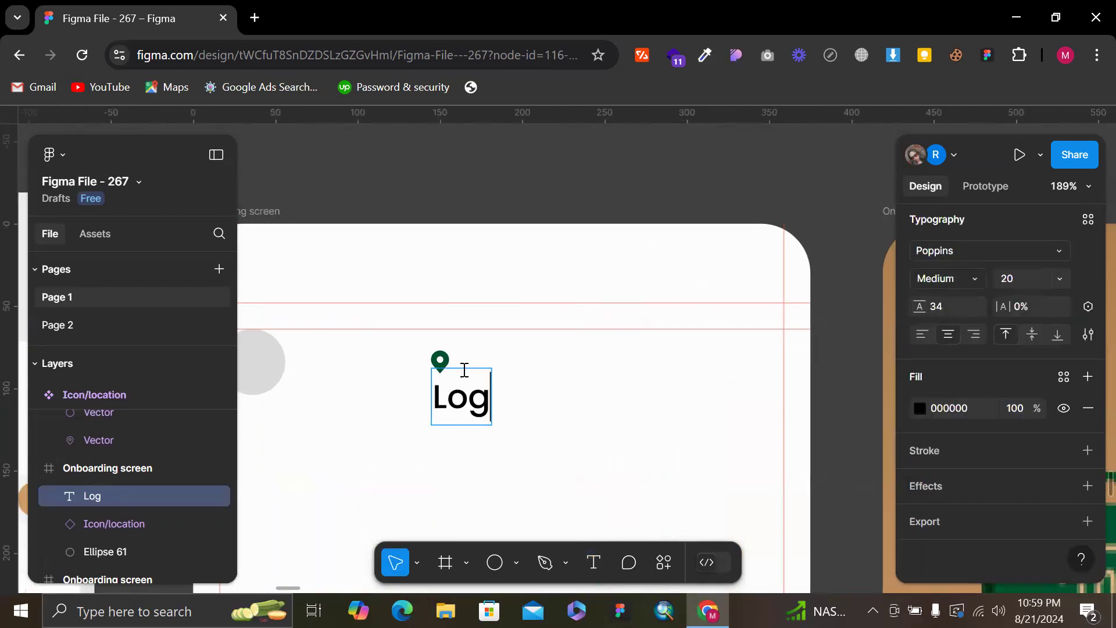
{"action": "type", "text": "as Nige"}
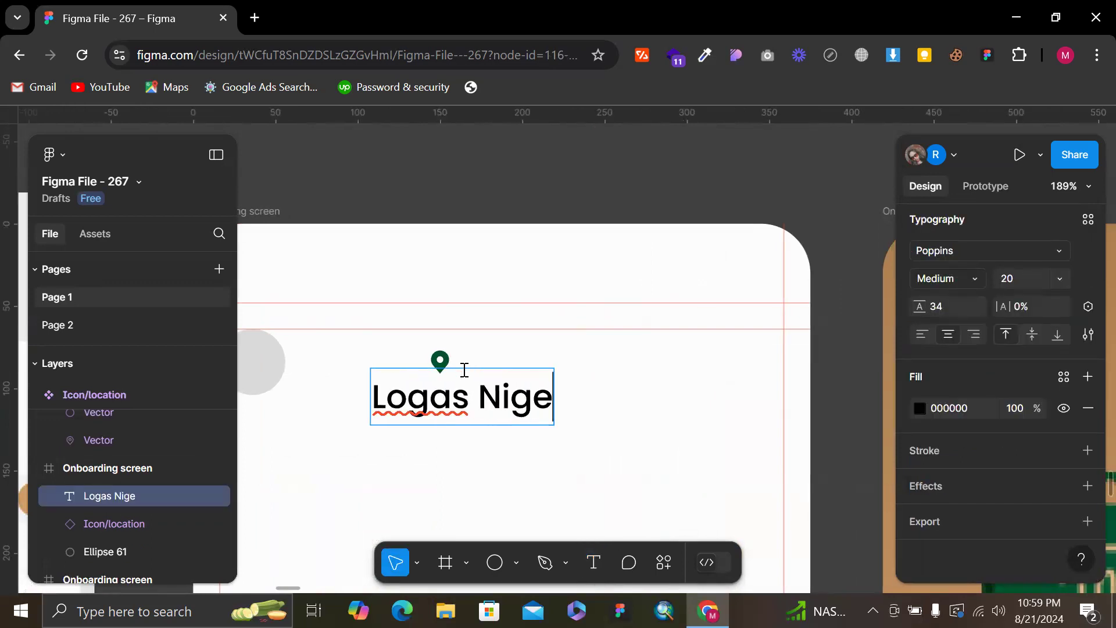
{"action": "type", "text": "ra"}
{"action": "key", "text": "Left"}
{"action": "key", "text": "Left"}
{"action": "key", "text": "Left"}
{"action": "key", "text": "Left"}
{"action": "key", "text": "Left"}
{"action": "key", "text": "Left"}
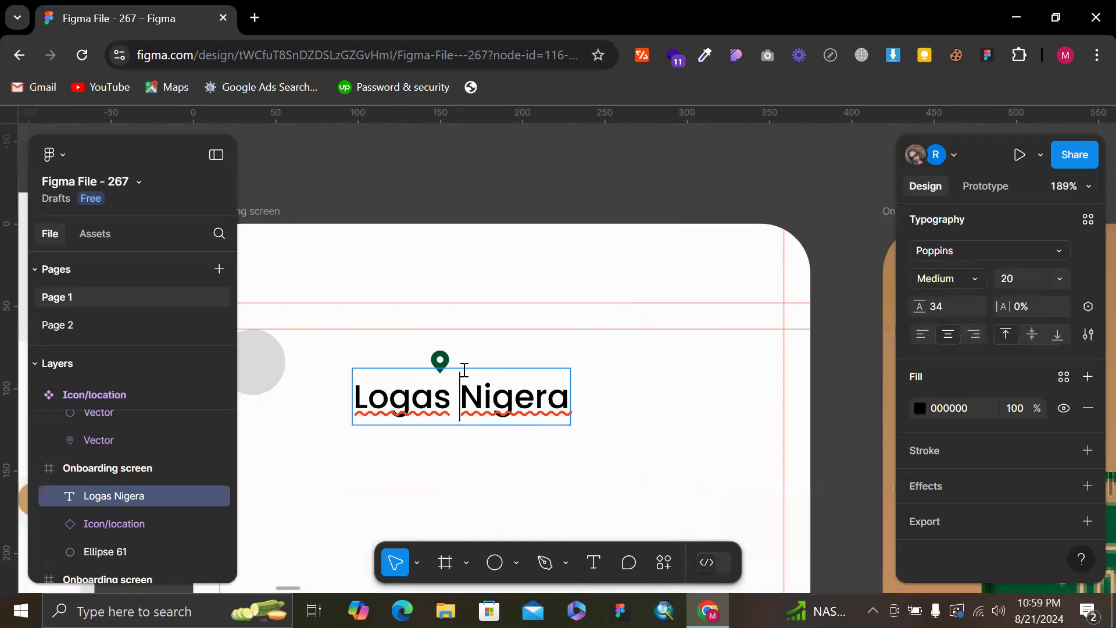
{"action": "key", "text": "BackSpace"}
{"action": "type", "text": ","}
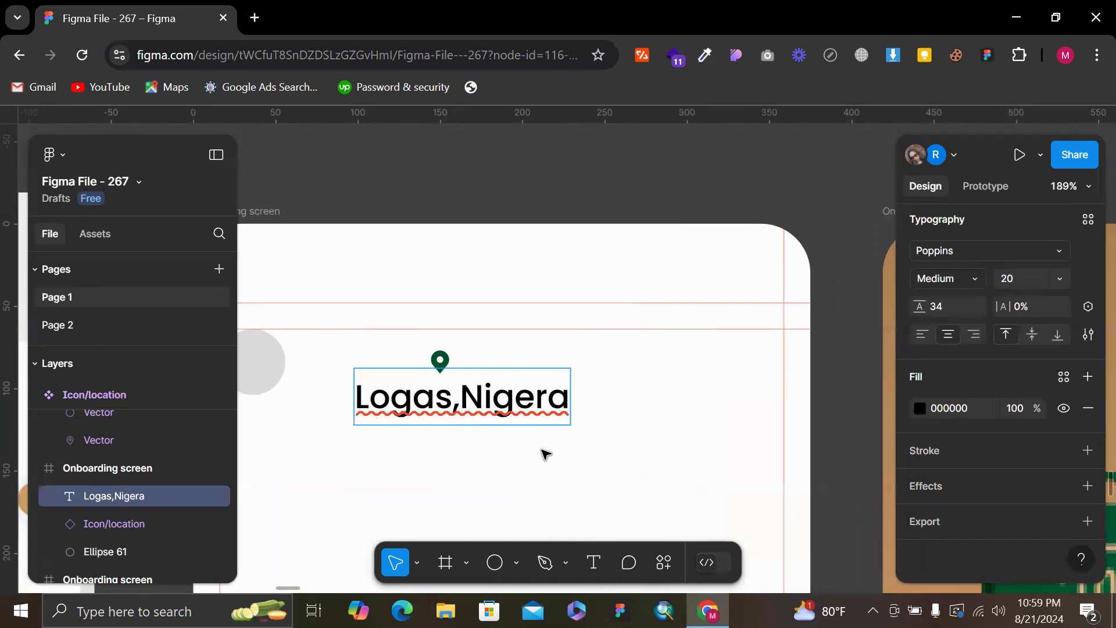
{"action": "key", "text": "Escape"}
Set the location text's font size to 16 and its line height to Auto
{"action": "left_click", "coordinate": [1025, 280]}
{"action": "type", "text": "16"}
{"action": "key", "text": "Return"}
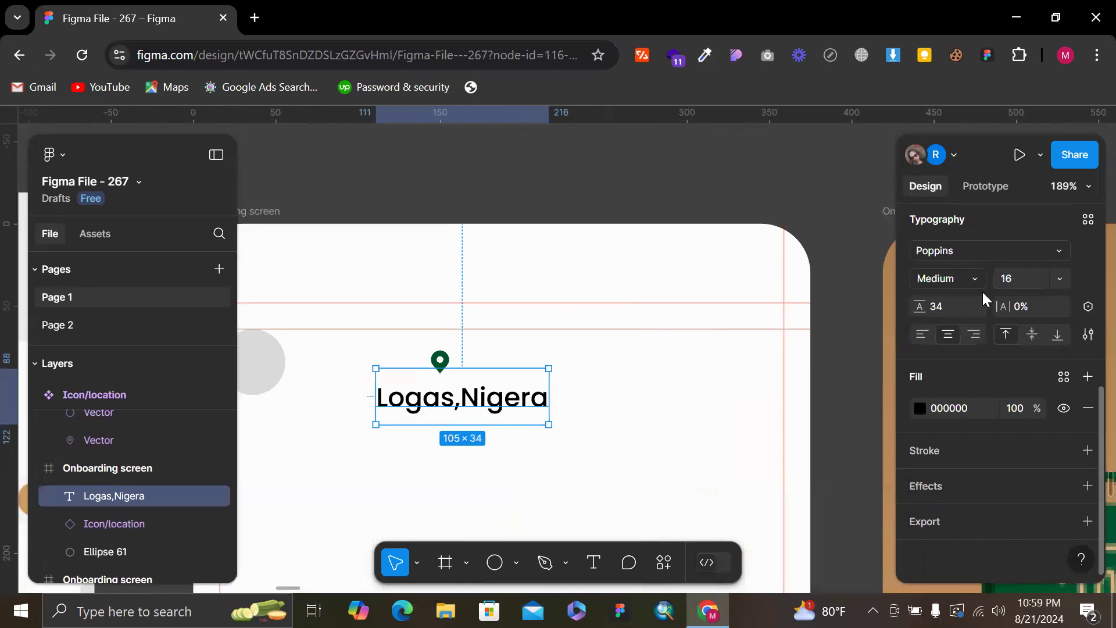
{"action": "left_click", "coordinate": [959, 307]}
{"action": "type", "text": "auto"}
{"action": "key", "text": "Return"}
Set the word "Nigera" in the location text to Regular weight, keeping "Logas," in its current weight
{"action": "scroll", "coordinate": [501, 367], "scroll_direction": "left", "scroll_amount": 13}
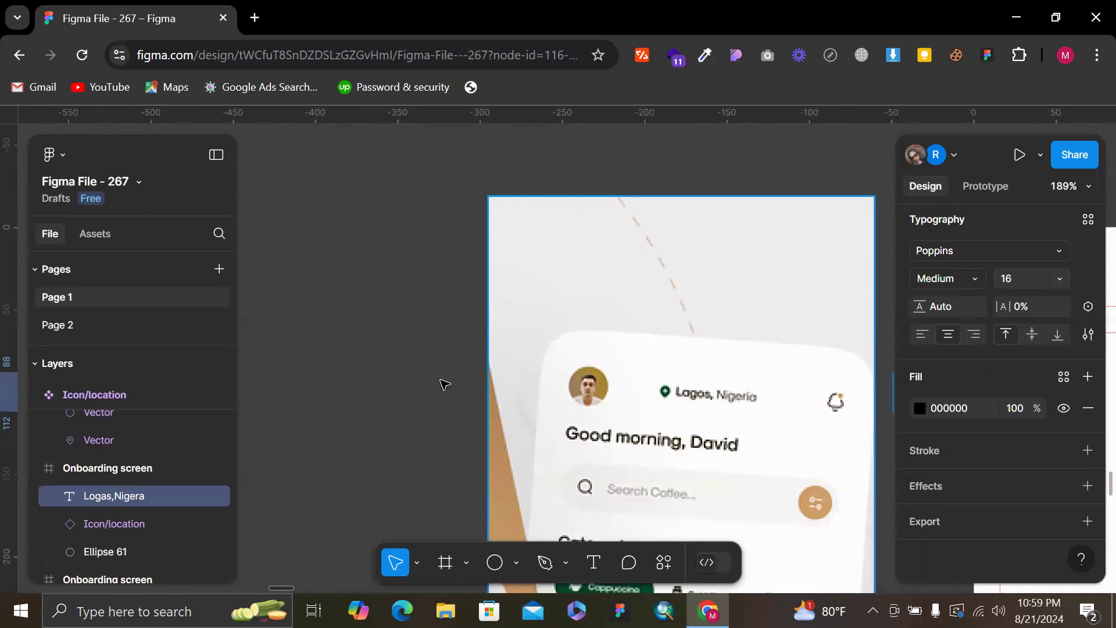
{"action": "scroll", "coordinate": [445, 384], "scroll_direction": "right", "scroll_amount": 8}
{"action": "double_click", "coordinate": [738, 390]}
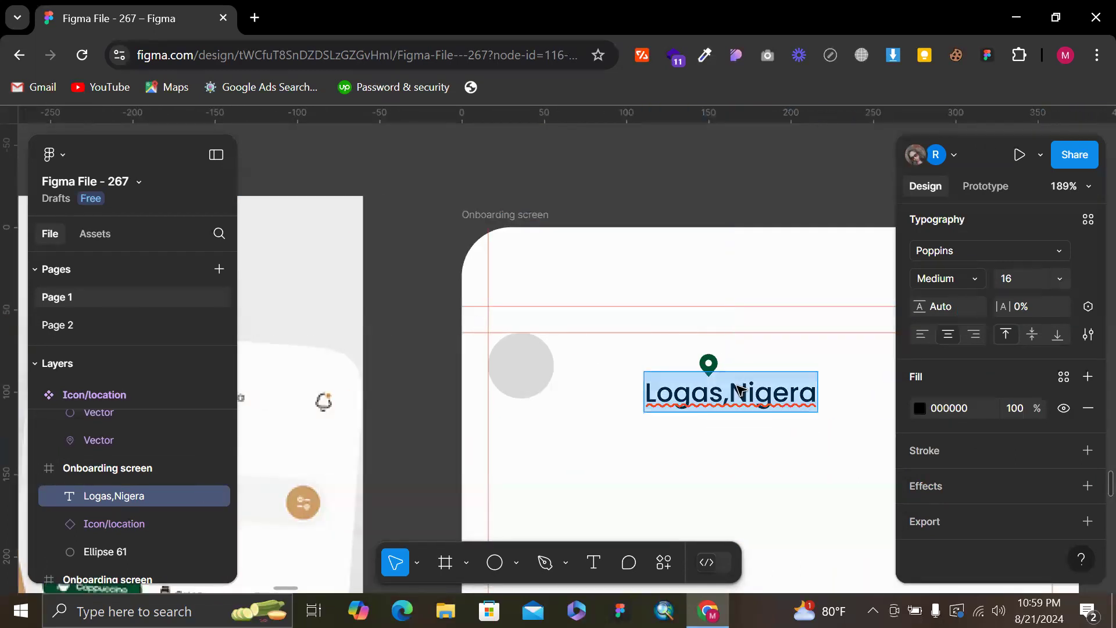
{"action": "left_click_drag", "start_coordinate": [730, 390], "coordinate": [826, 395]}
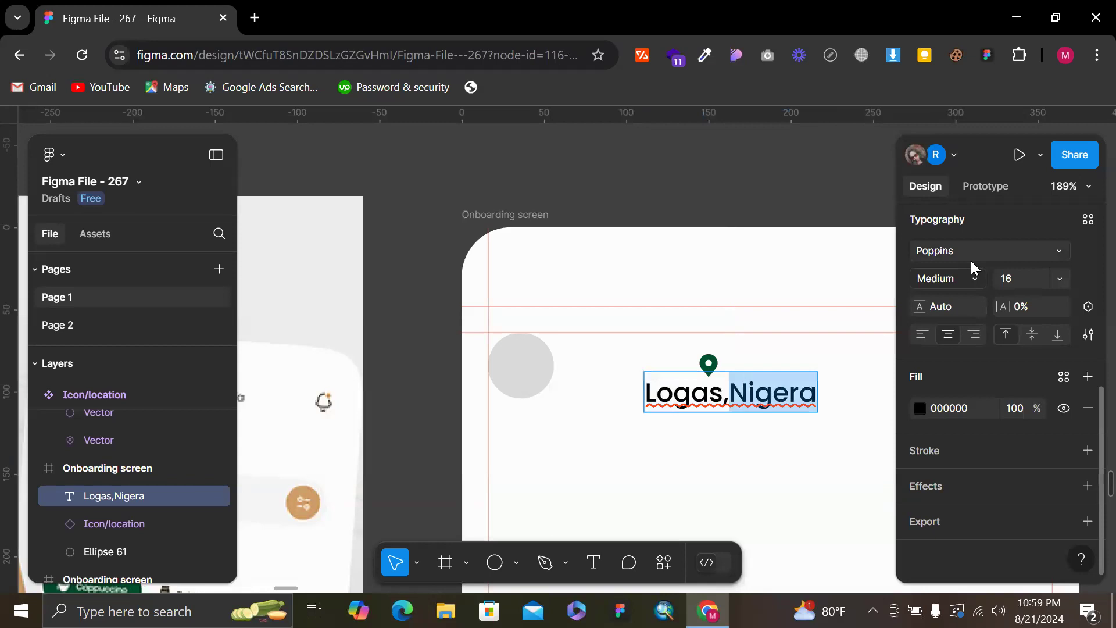
{"action": "left_click", "coordinate": [975, 280]}
{"action": "left_click", "coordinate": [987, 229]}
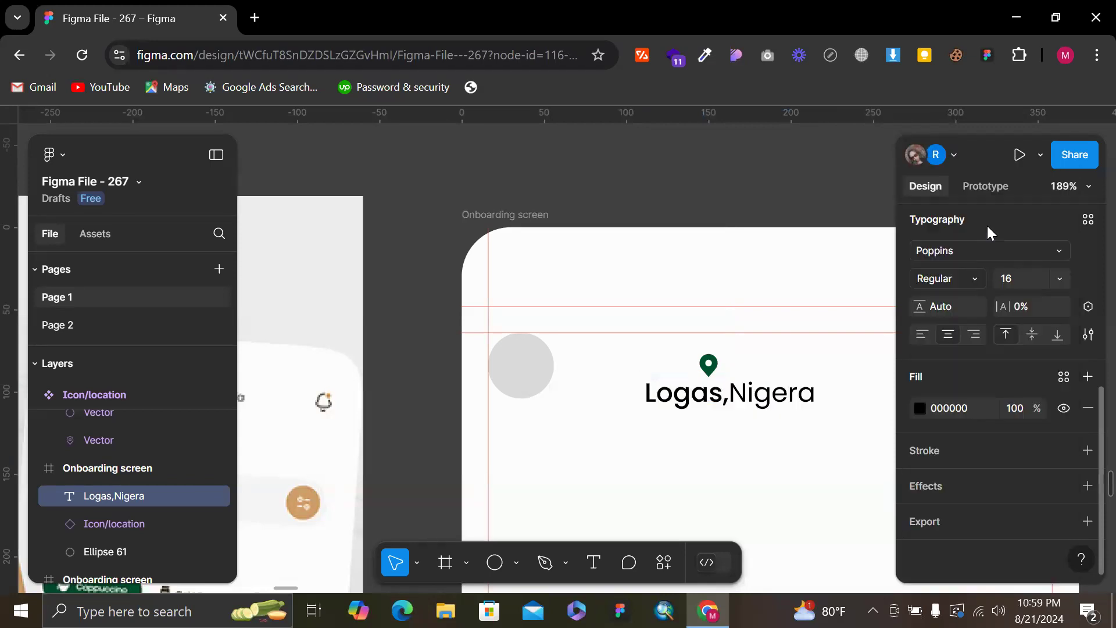
{"action": "left_click", "coordinate": [723, 429]}
Recolour the location text grey 9F9F9F by sampling the grey swatch above the screens
{"action": "scroll", "coordinate": [722, 429], "scroll_direction": "up", "scroll_amount": 3}
{"action": "scroll", "coordinate": [723, 429], "scroll_direction": "down", "scroll_amount": 4}
{"action": "key", "text": "i"}
{"action": "scroll", "coordinate": [712, 354], "scroll_direction": "up", "scroll_amount": 2}
{"action": "left_click", "coordinate": [609, 205]}
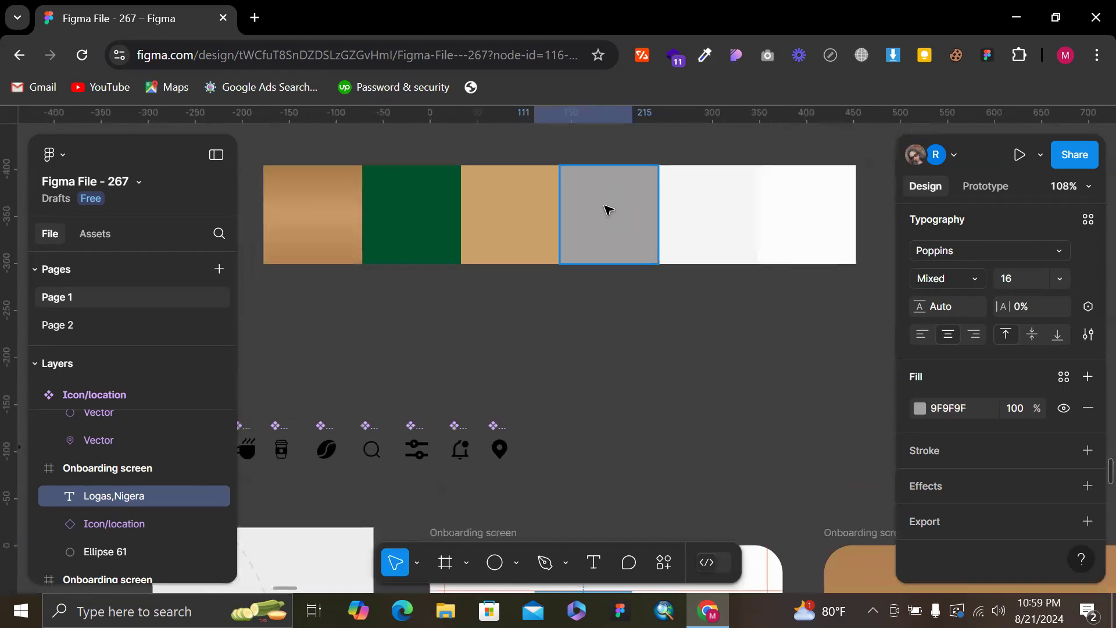
{"action": "scroll", "coordinate": [609, 279], "scroll_direction": "down", "scroll_amount": 5}
{"action": "left_click", "coordinate": [602, 477]}
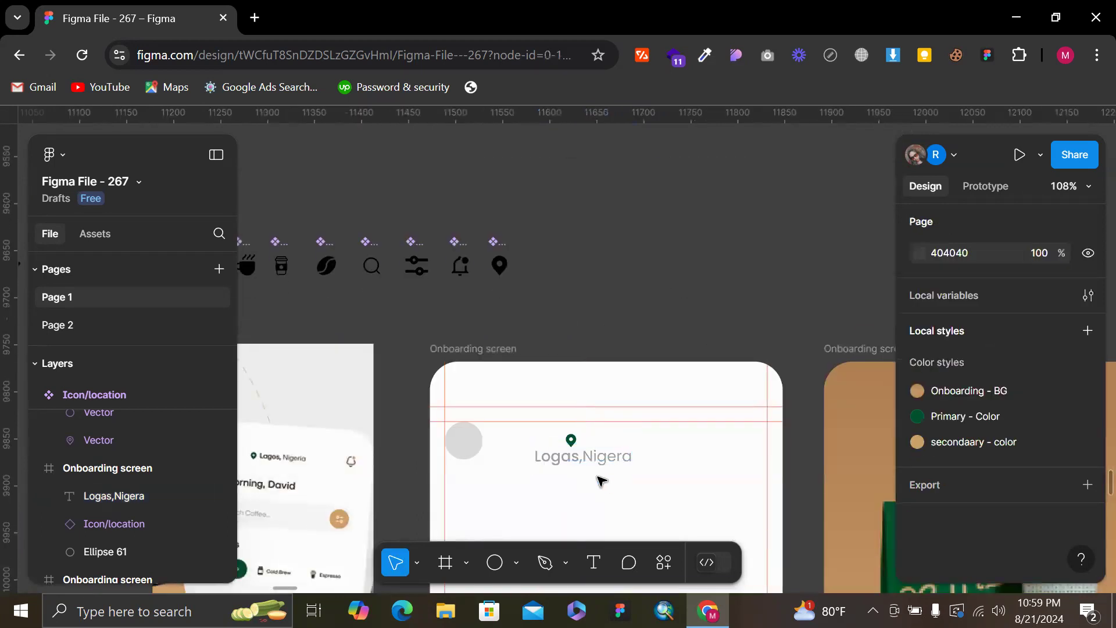
Set the location text's fill to the dark grey 4F4F4F
{"action": "scroll", "coordinate": [597, 478], "scroll_direction": "left", "scroll_amount": 2}
{"action": "double_click", "coordinate": [628, 468]}
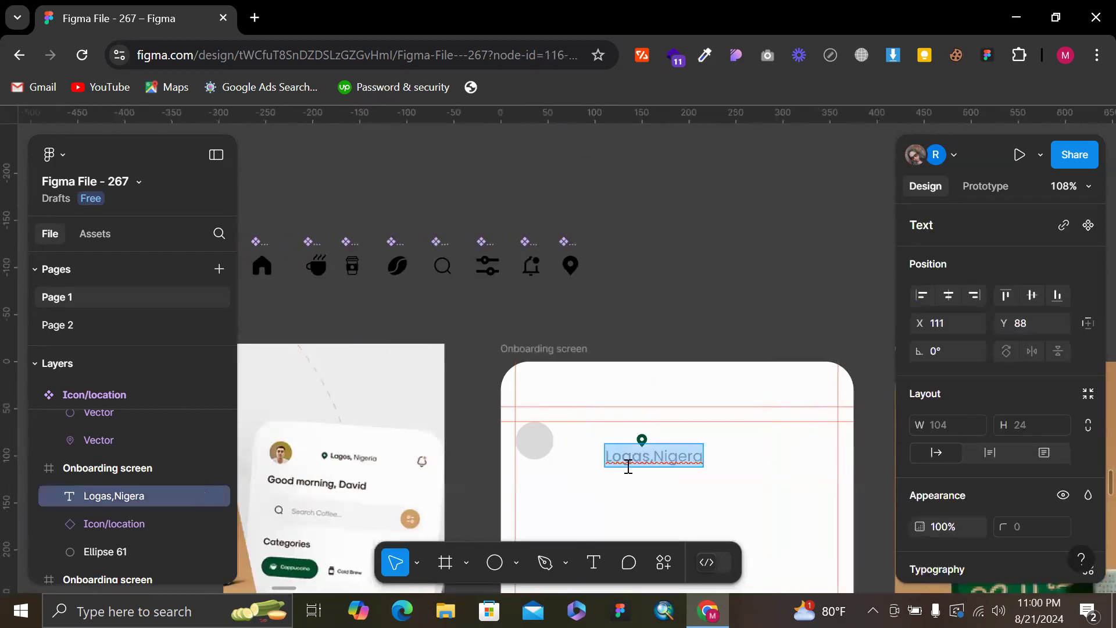
{"action": "key", "text": "Escape"}
{"action": "scroll", "coordinate": [992, 382], "scroll_direction": "down", "scroll_amount": 5}
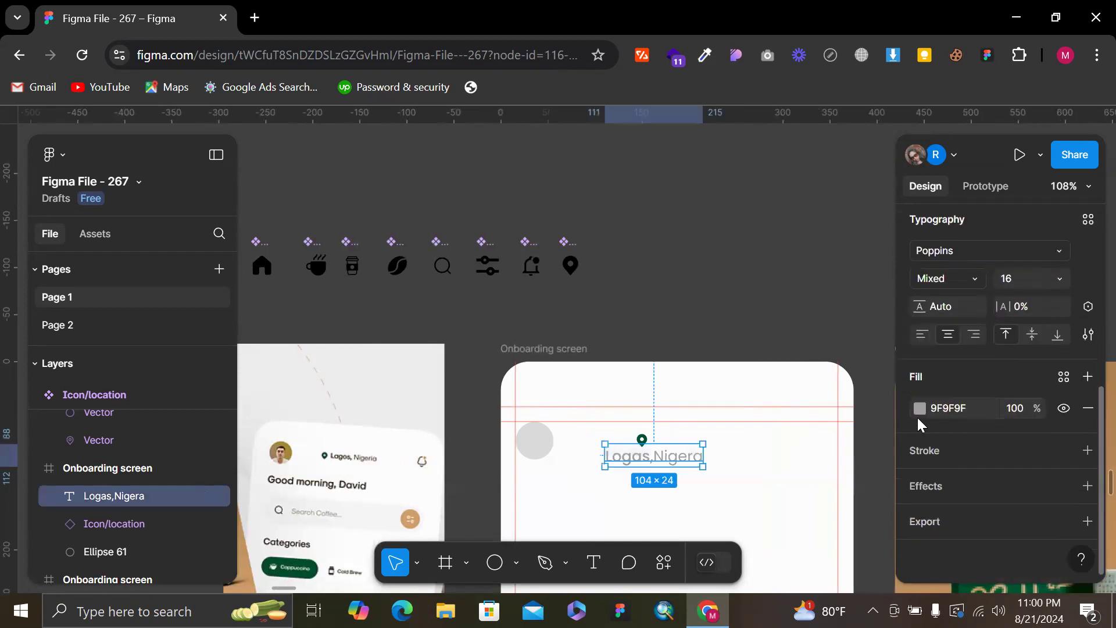
{"action": "left_click", "coordinate": [921, 408]}
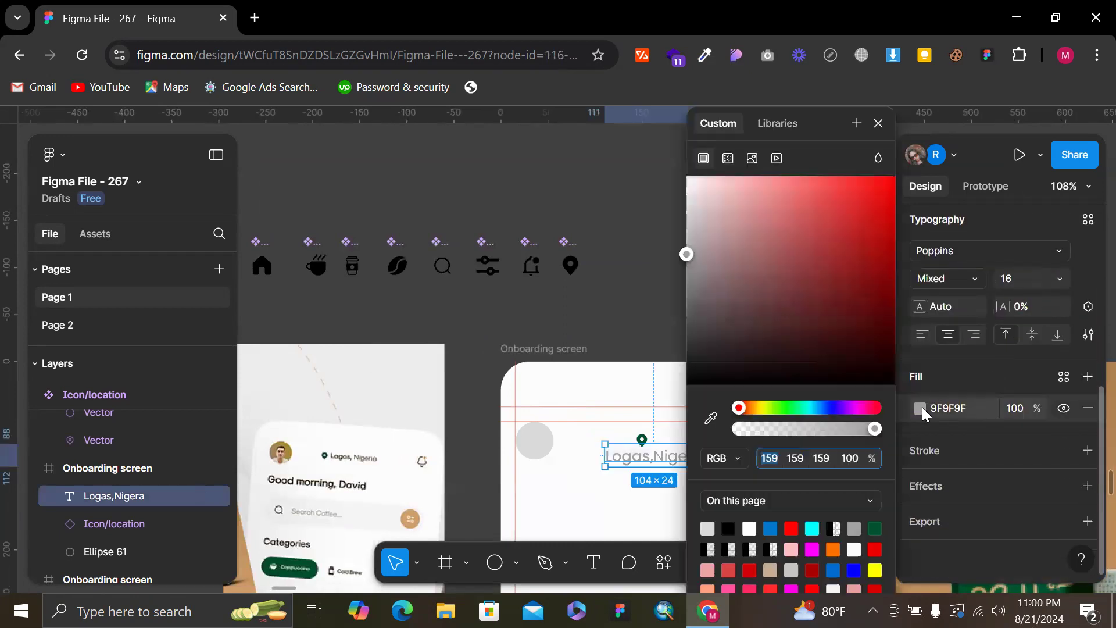
{"action": "left_click", "coordinate": [690, 268]}
{"action": "left_click_drag", "start_coordinate": [688, 281], "coordinate": [685, 333]}
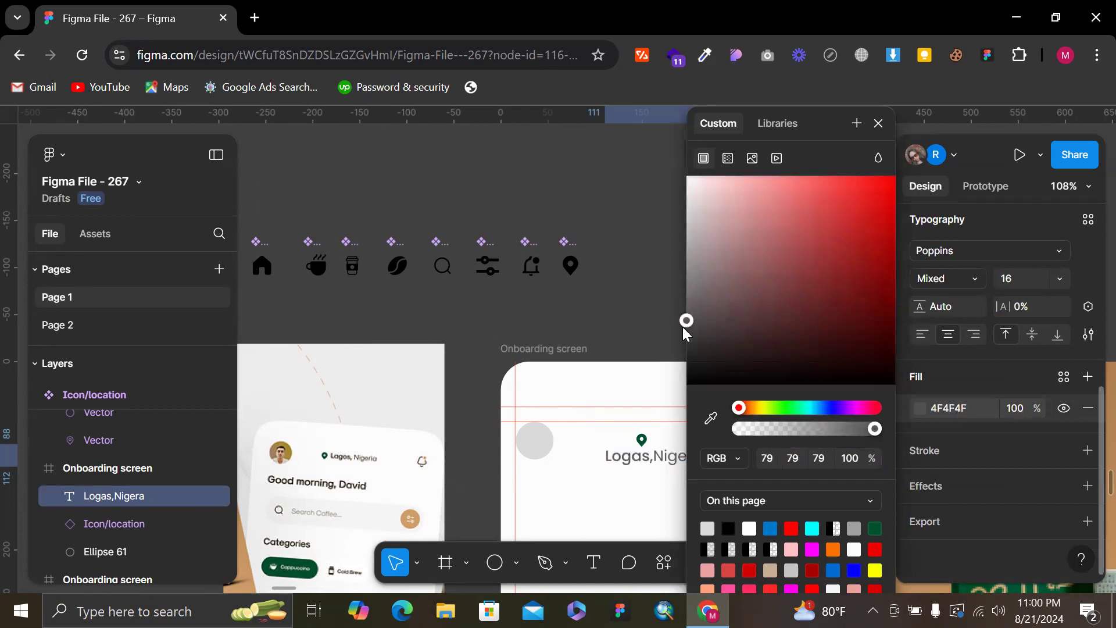
{"action": "left_click", "coordinate": [596, 317]}
Move the location text beside the green location icon with a 7 px gap, and line up their vertical centres
{"action": "scroll", "coordinate": [596, 316], "scroll_direction": "right", "scroll_amount": 1}
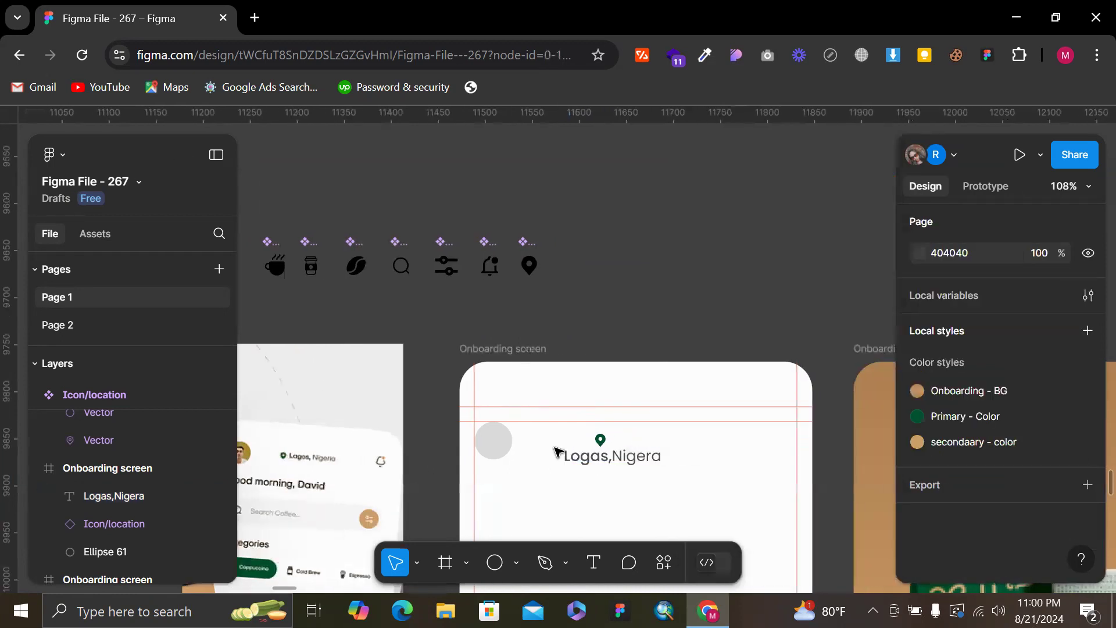
{"action": "scroll", "coordinate": [555, 450], "scroll_direction": "up", "scroll_amount": 3}
{"action": "mouse_move", "coordinate": [656, 463]}
{"action": "left_mouse_down"}
{"action": "mouse_move", "coordinate": [668, 456]}
{"action": "mouse_move", "coordinate": [640, 439]}
{"action": "mouse_move", "coordinate": [652, 444]}
{"action": "left_mouse_up"}
{"action": "left_click", "coordinate": [625, 436], "text": "shift"}
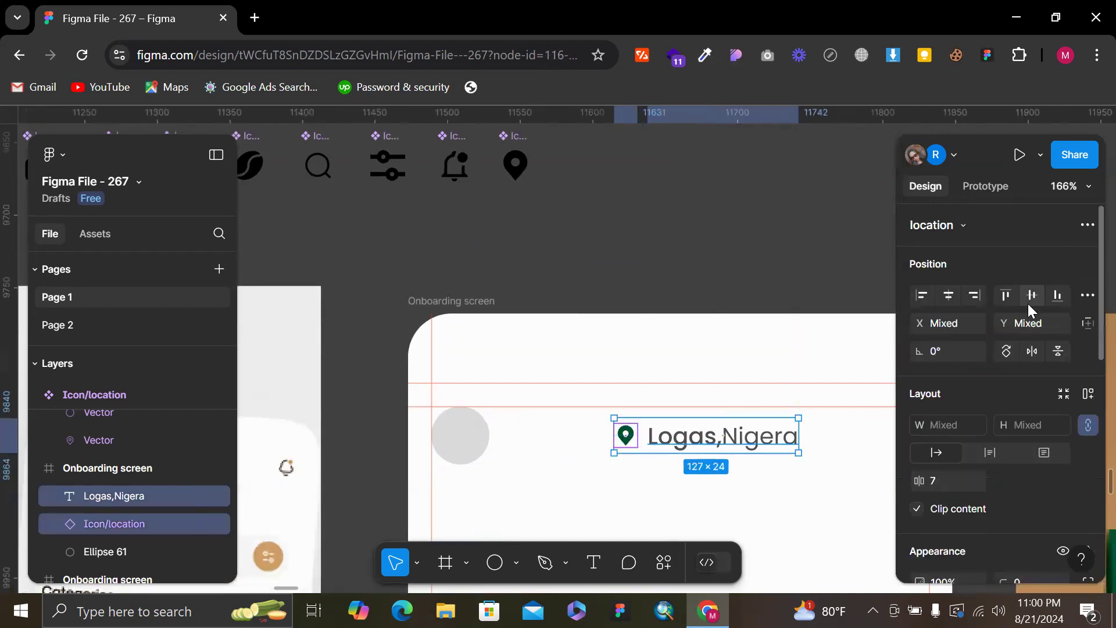
{"action": "key", "text": "ctrl+x"}
{"action": "left_click", "coordinate": [683, 448]}
{"action": "key", "text": "ctrl+v"}
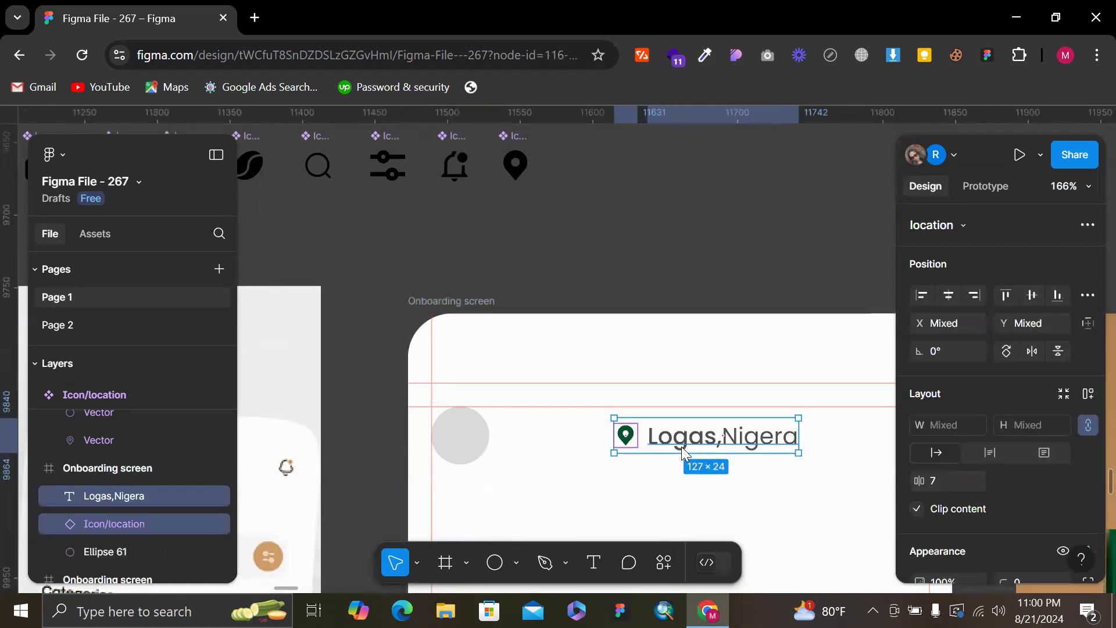
Go from the header's location icon instance to its main component, and come back to the header
{"action": "left_click", "coordinate": [706, 451]}
{"action": "left_click", "coordinate": [625, 436]}
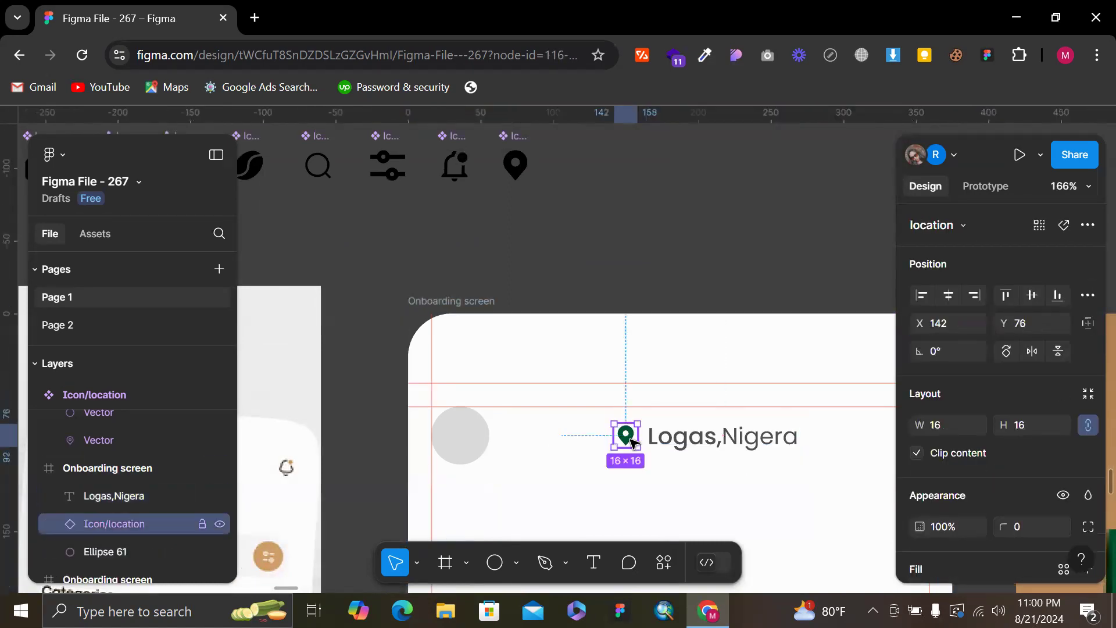
{"action": "scroll", "coordinate": [937, 463], "scroll_direction": "down", "scroll_amount": 1}
{"action": "scroll", "coordinate": [983, 361], "scroll_direction": "up", "scroll_amount": 1}
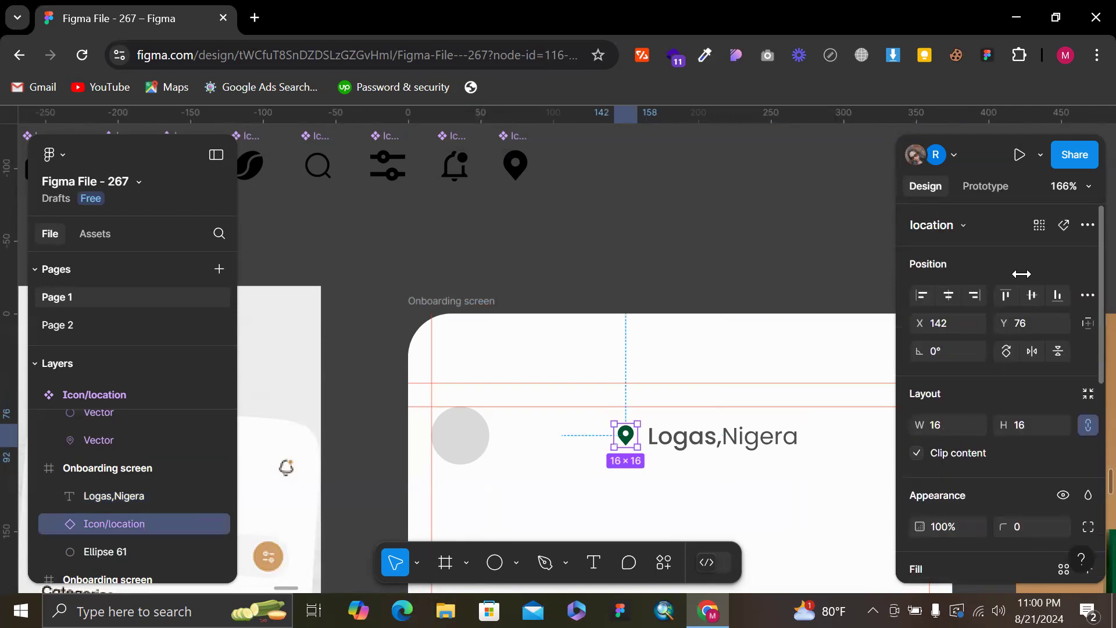
{"action": "left_click", "coordinate": [1065, 227]}
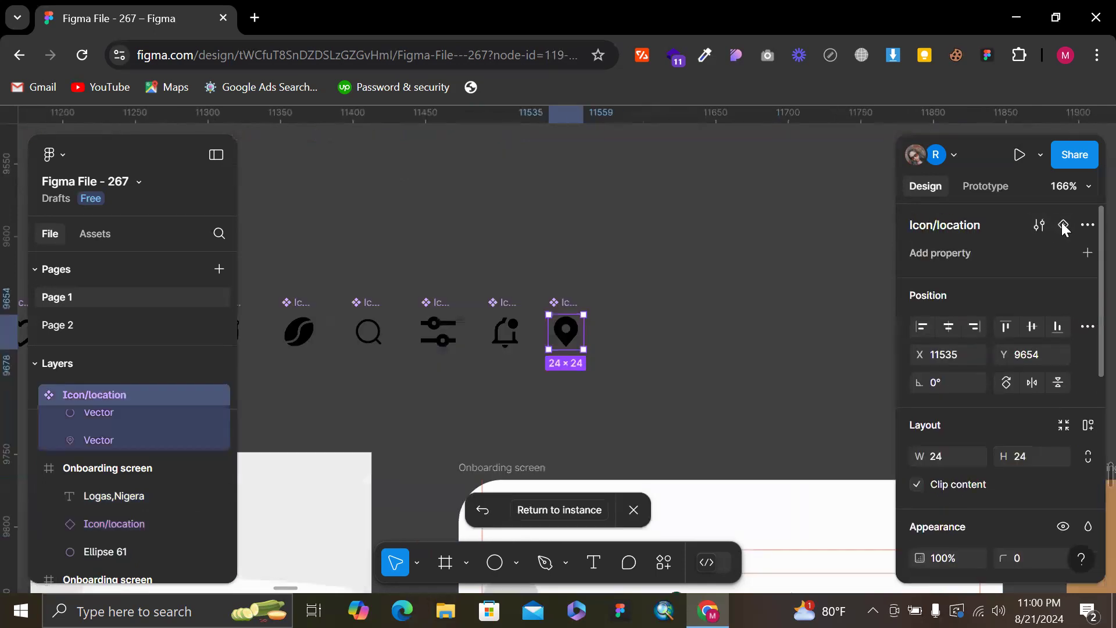
{"action": "scroll", "coordinate": [609, 446], "scroll_direction": "down", "scroll_amount": 7}
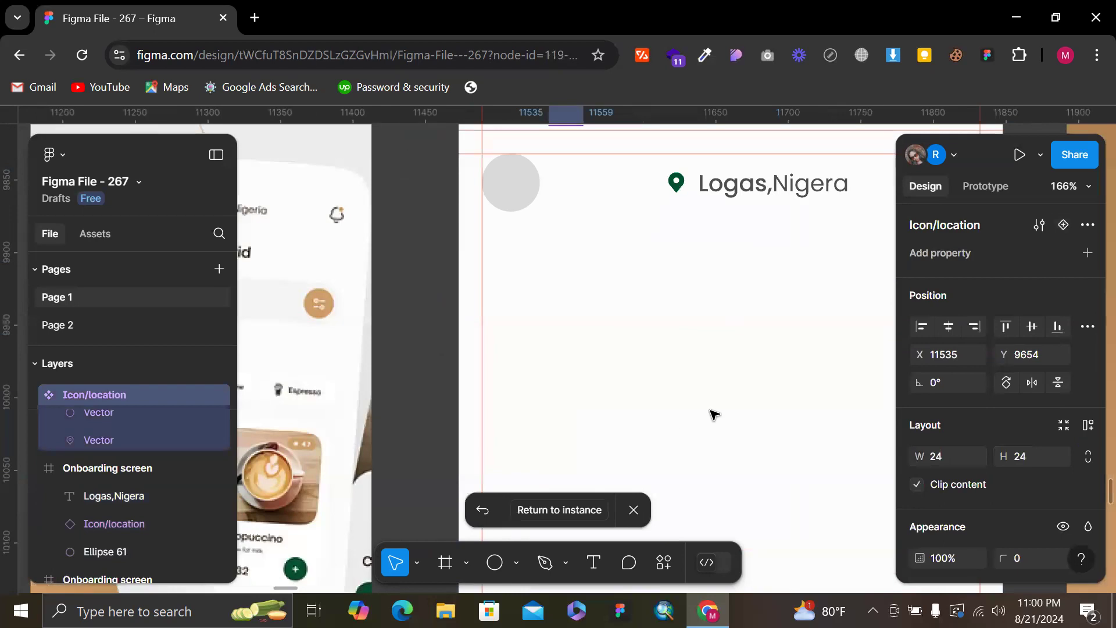
Try resetting all changes on the header's location icon instance, and undo the reset
{"action": "left_click", "coordinate": [677, 182]}
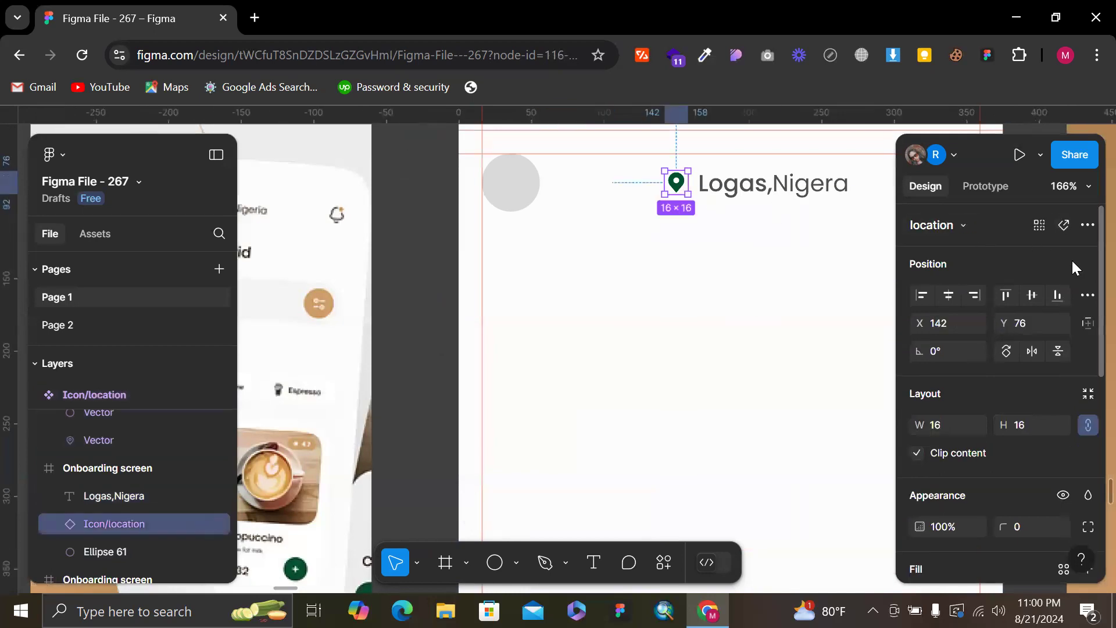
{"action": "left_click", "coordinate": [1088, 221]}
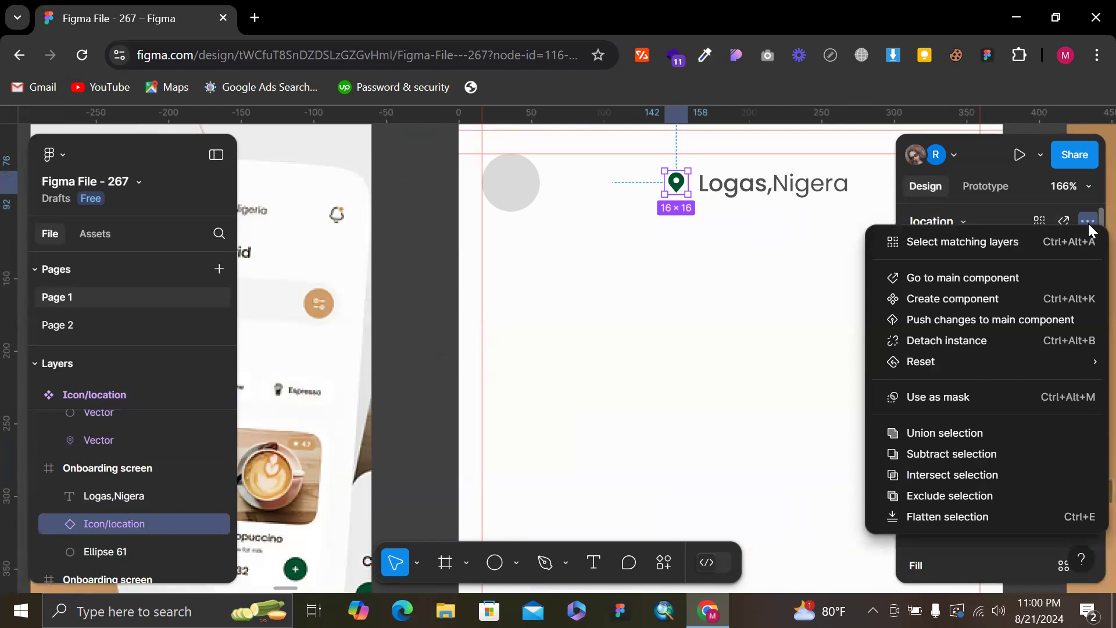
{"action": "mouse_move", "coordinate": [959, 362]}
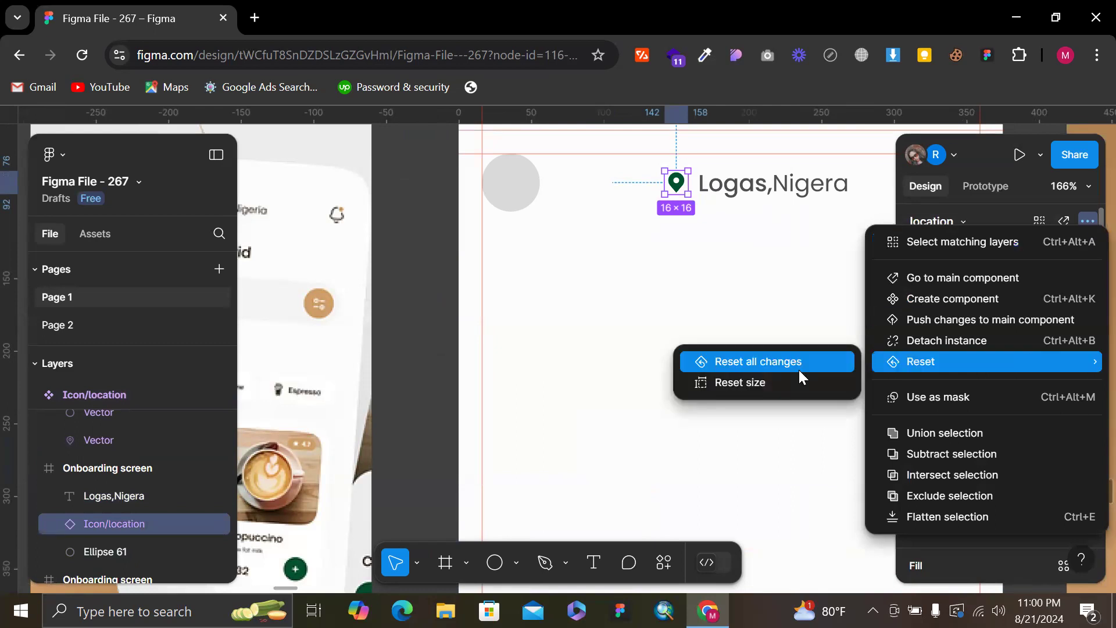
{"action": "left_click", "coordinate": [799, 370]}
{"action": "key", "text": "ctrl+z"}
{"action": "scroll", "coordinate": [975, 375], "scroll_direction": "down", "scroll_amount": 4}
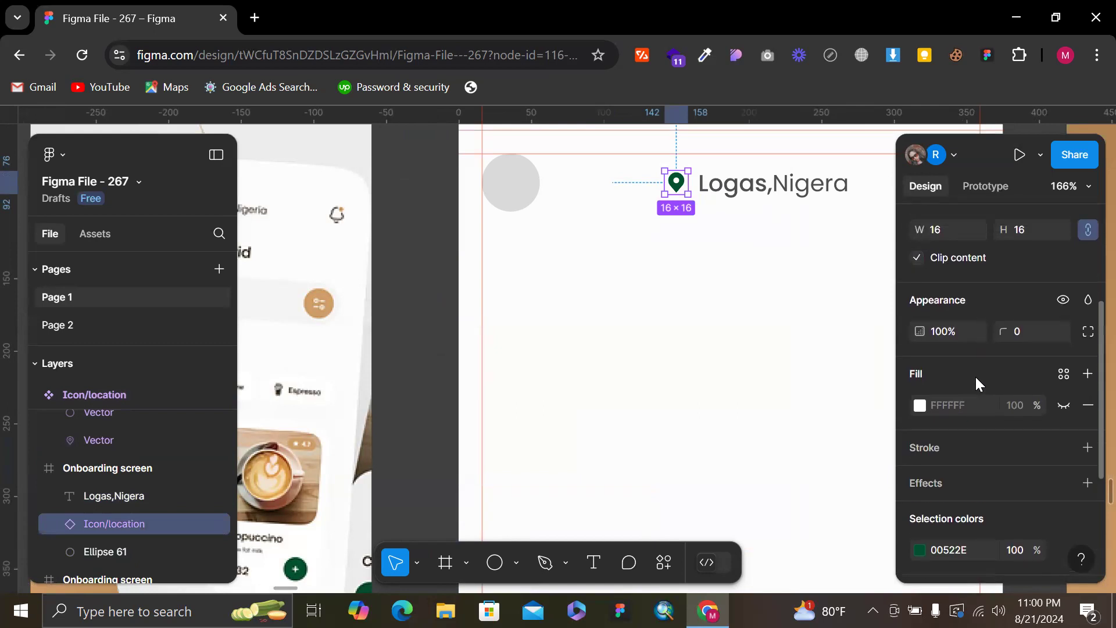
{"action": "scroll", "coordinate": [976, 377], "scroll_direction": "down", "scroll_amount": 3}
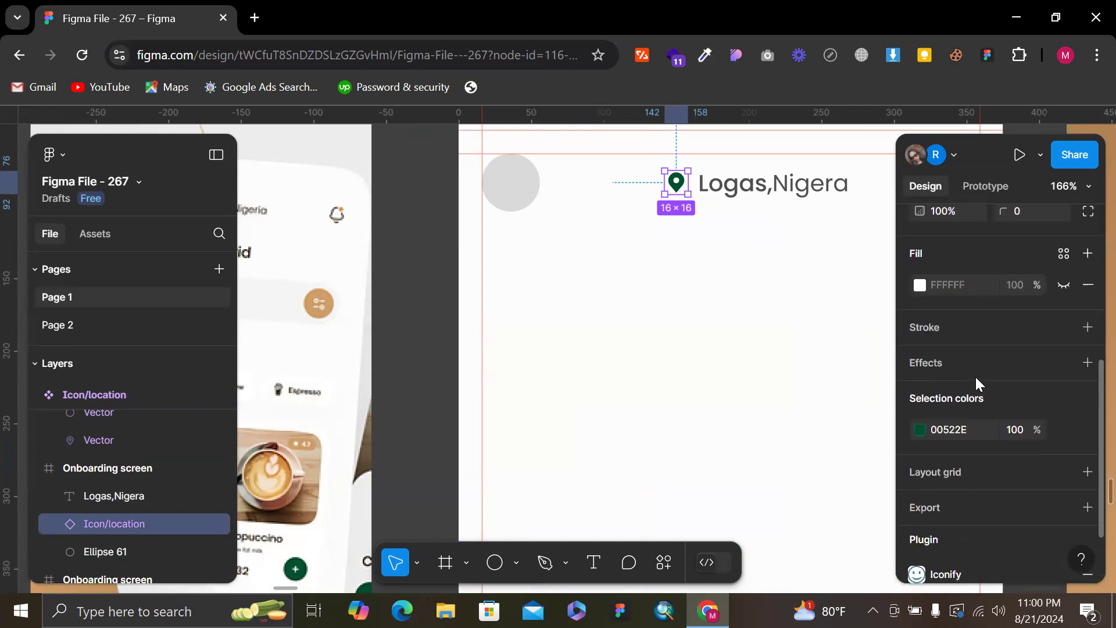
{"action": "left_click", "coordinate": [770, 339]}
{"action": "left_click_drag", "start_coordinate": [771, 340], "coordinate": [686, 421]}
{"action": "left_click_drag", "start_coordinate": [568, 256], "coordinate": [775, 294]}
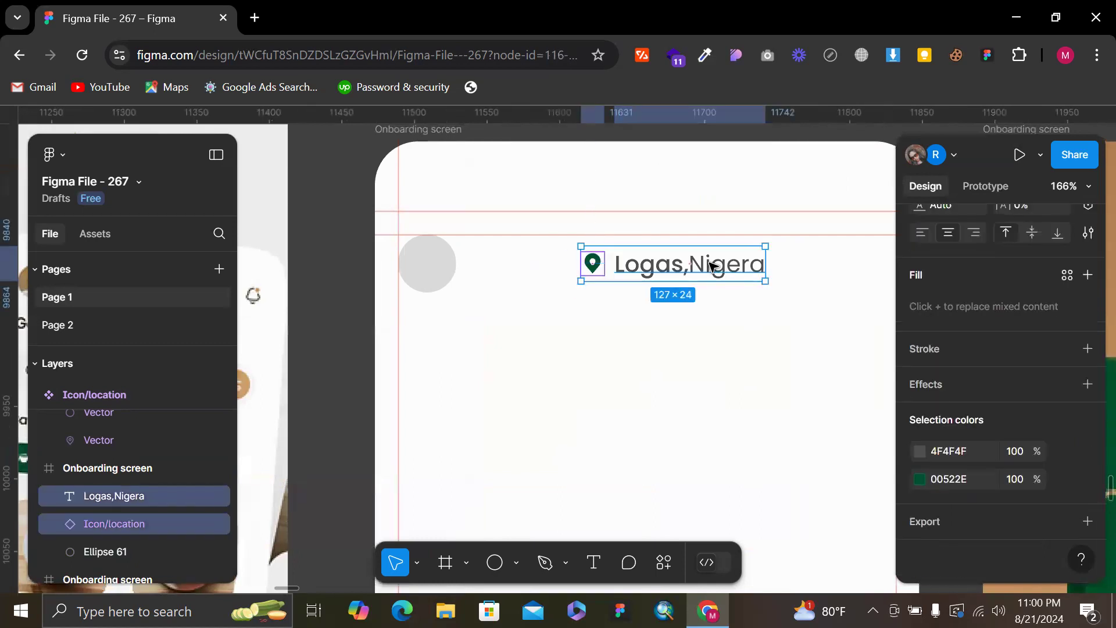
{"action": "left_click_drag", "start_coordinate": [714, 270], "coordinate": [713, 269]}
{"action": "left_click", "coordinate": [647, 372]}
Create an instance of the notification icon and place it in the Onboarding screen's header against the right margin guide
{"action": "scroll", "coordinate": [647, 373], "scroll_direction": "right", "scroll_amount": 2}
{"action": "scroll", "coordinate": [647, 372], "scroll_direction": "up", "scroll_amount": 1}
{"action": "scroll", "coordinate": [647, 373], "scroll_direction": "down", "scroll_amount": 2}
{"action": "scroll", "coordinate": [587, 305], "scroll_direction": "up", "scroll_amount": 1}
{"action": "scroll", "coordinate": [587, 304], "scroll_direction": "left", "scroll_amount": 2}
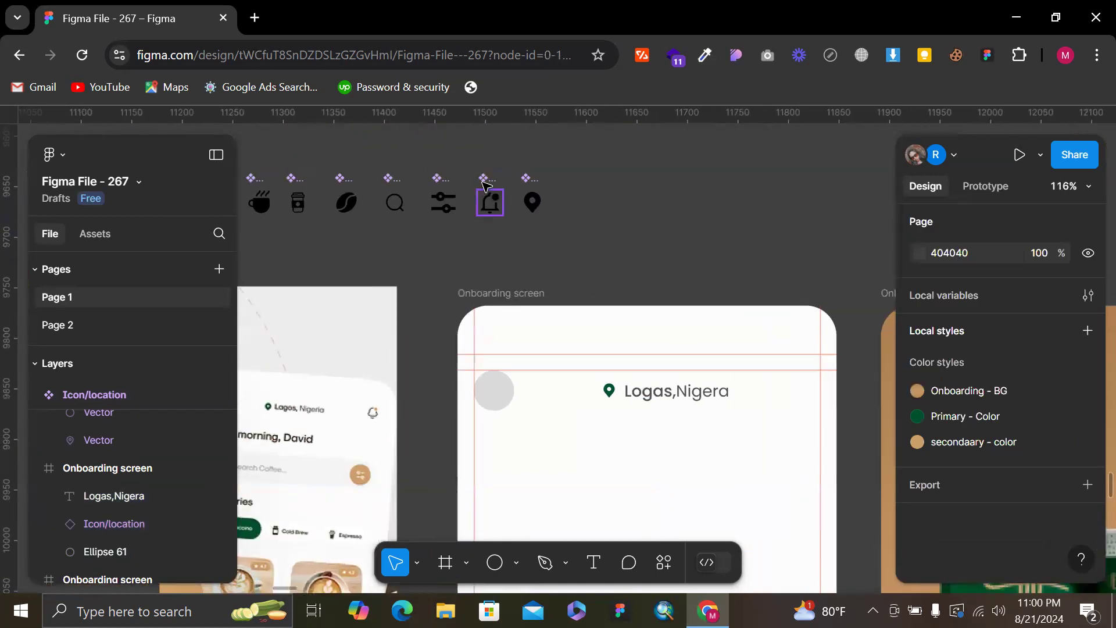
{"action": "left_click", "coordinate": [488, 201]}
{"action": "left_click_drag", "start_coordinate": [490, 210], "coordinate": [687, 214]}
{"action": "scroll", "coordinate": [688, 214], "scroll_direction": "right", "scroll_amount": 2}
{"action": "scroll", "coordinate": [688, 214], "scroll_direction": "up", "scroll_amount": 2}
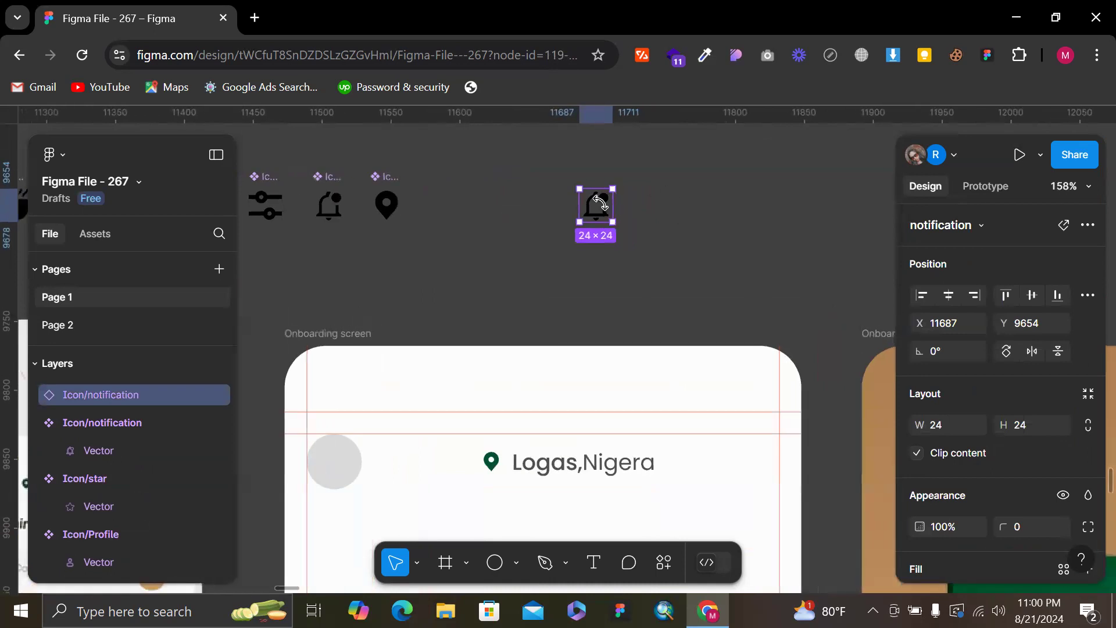
{"action": "left_click_drag", "start_coordinate": [591, 215], "coordinate": [760, 462]}
Align the notification icon with the grey profile circle along their vertical centres
{"action": "left_click", "coordinate": [357, 465], "text": "shift"}
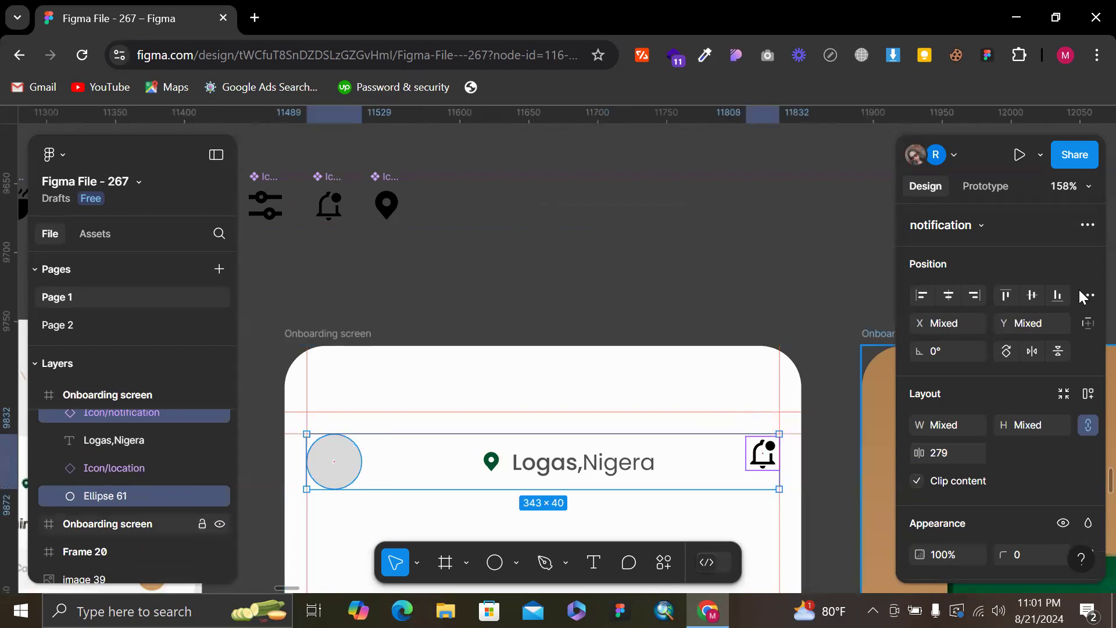
{"action": "left_click", "coordinate": [1032, 295]}
{"action": "left_click", "coordinate": [796, 237]}
Compare the header's notification icon with the one in the reference home screen
{"action": "scroll", "coordinate": [796, 238], "scroll_direction": "left", "scroll_amount": 10}
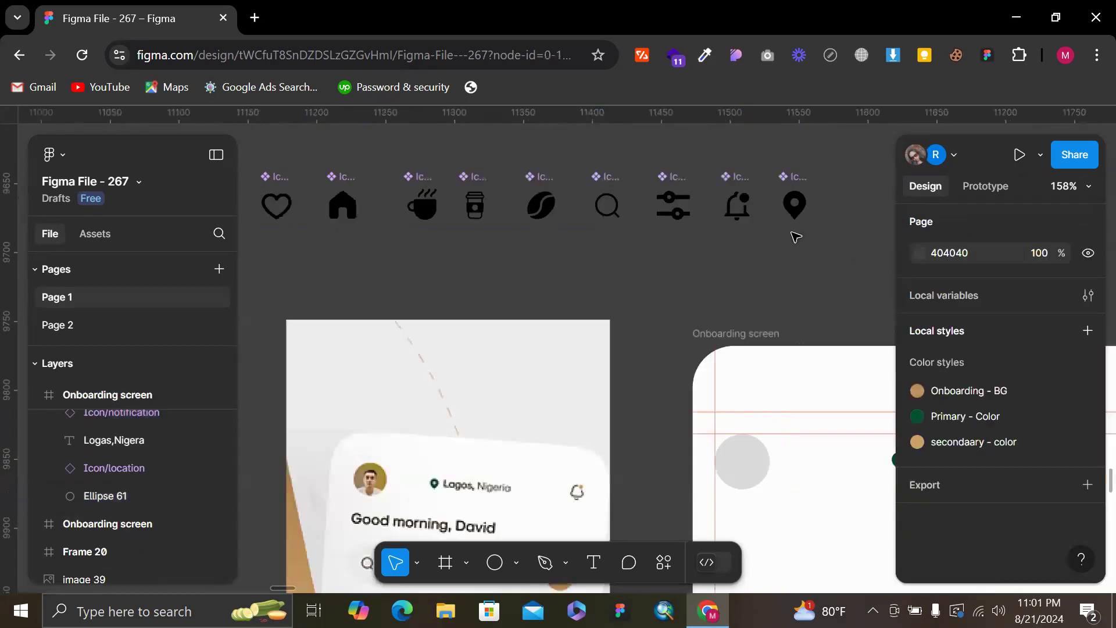
{"action": "scroll", "coordinate": [796, 238], "scroll_direction": "right", "scroll_amount": 9}
{"action": "scroll", "coordinate": [796, 237], "scroll_direction": "right", "scroll_amount": 3}
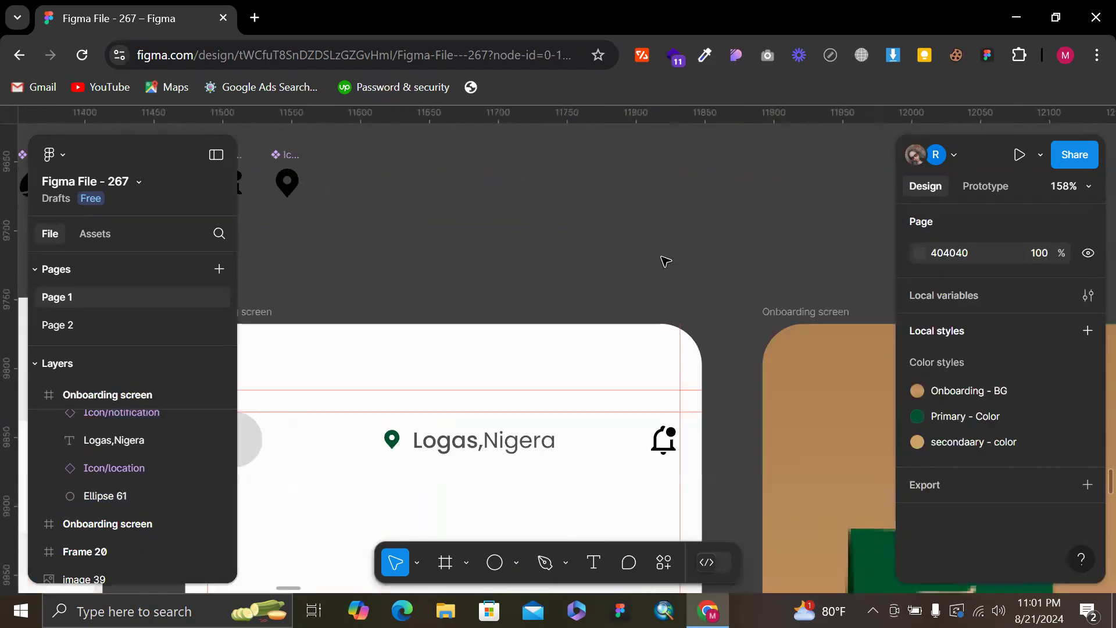
{"action": "scroll", "coordinate": [667, 260], "scroll_direction": "left", "scroll_amount": 2}
{"action": "scroll", "coordinate": [667, 264], "scroll_direction": "down", "scroll_amount": 1}
{"action": "scroll", "coordinate": [668, 264], "scroll_direction": "left", "scroll_amount": 1}
{"action": "scroll", "coordinate": [640, 384], "scroll_direction": "left", "scroll_amount": 3}
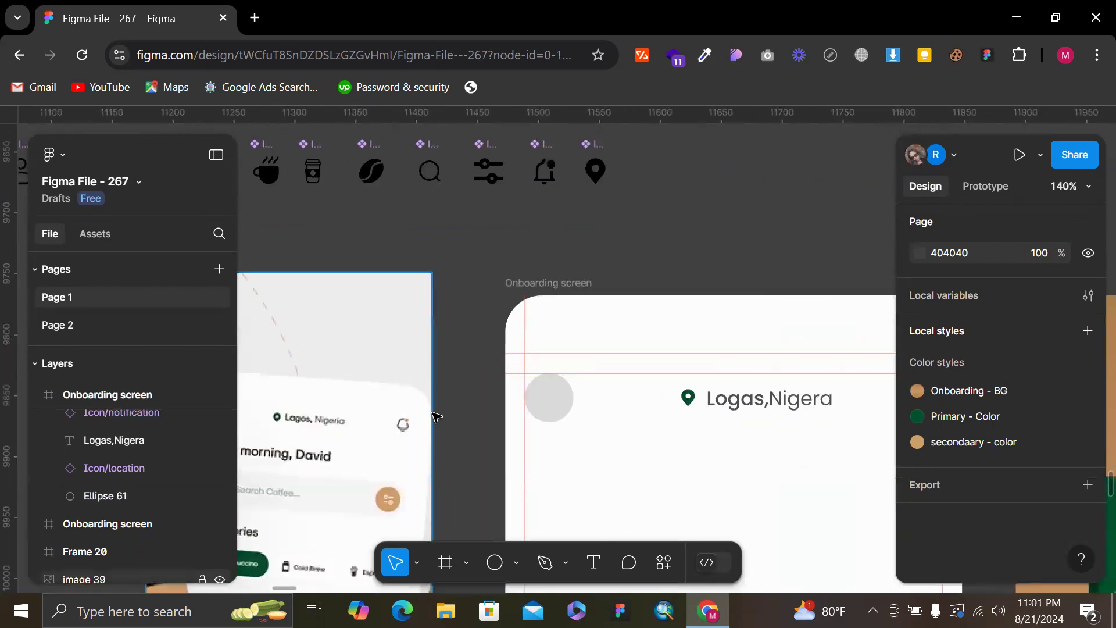
Recolour the header's notification icon from its selection colour to dark grey 282828
{"action": "scroll", "coordinate": [756, 398], "scroll_direction": "right", "scroll_amount": 4}
{"action": "left_click", "coordinate": [821, 399]}
{"action": "scroll", "coordinate": [1046, 399], "scroll_direction": "down", "scroll_amount": 3}
{"action": "scroll", "coordinate": [496, 379], "scroll_direction": "left", "scroll_amount": 4}
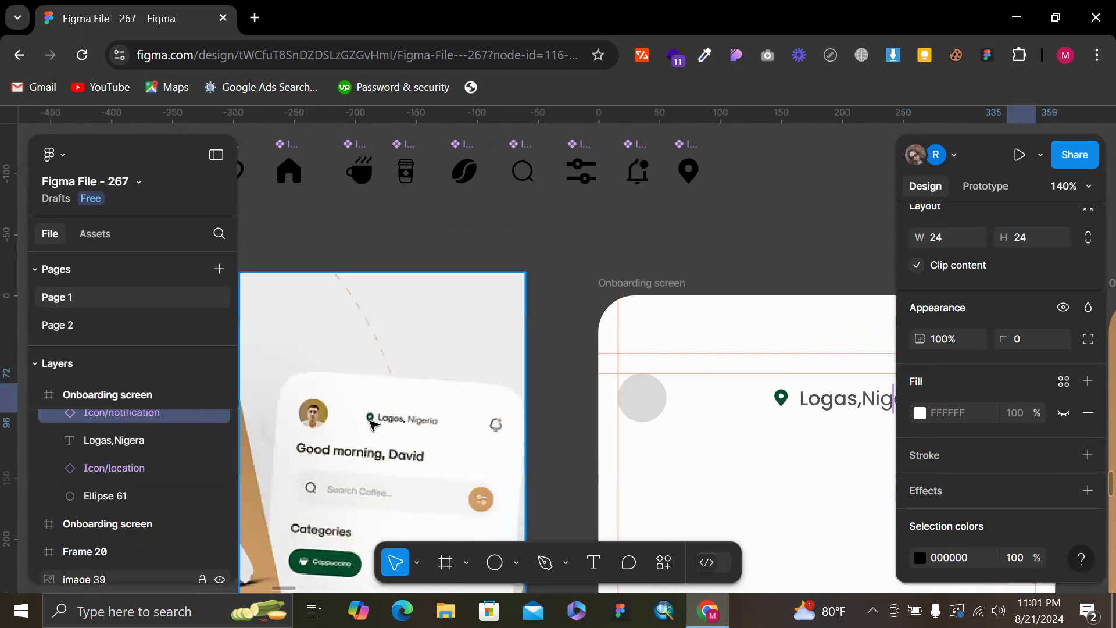
{"action": "scroll", "coordinate": [750, 394], "scroll_direction": "right", "scroll_amount": 6}
{"action": "scroll", "coordinate": [998, 405], "scroll_direction": "down", "scroll_amount": 3}
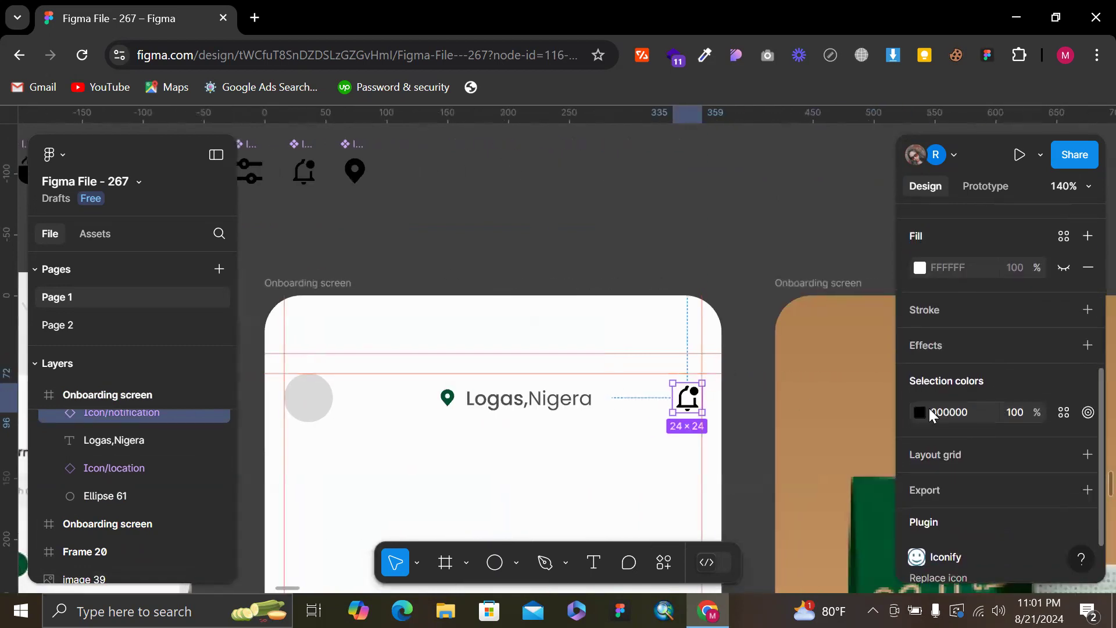
{"action": "left_click", "coordinate": [921, 410]}
{"action": "left_click_drag", "start_coordinate": [697, 351], "coordinate": [663, 358]}
{"action": "scroll", "coordinate": [622, 361], "scroll_direction": "right", "scroll_amount": 1}
{"action": "scroll", "coordinate": [622, 360], "scroll_direction": "right", "scroll_amount": 2}
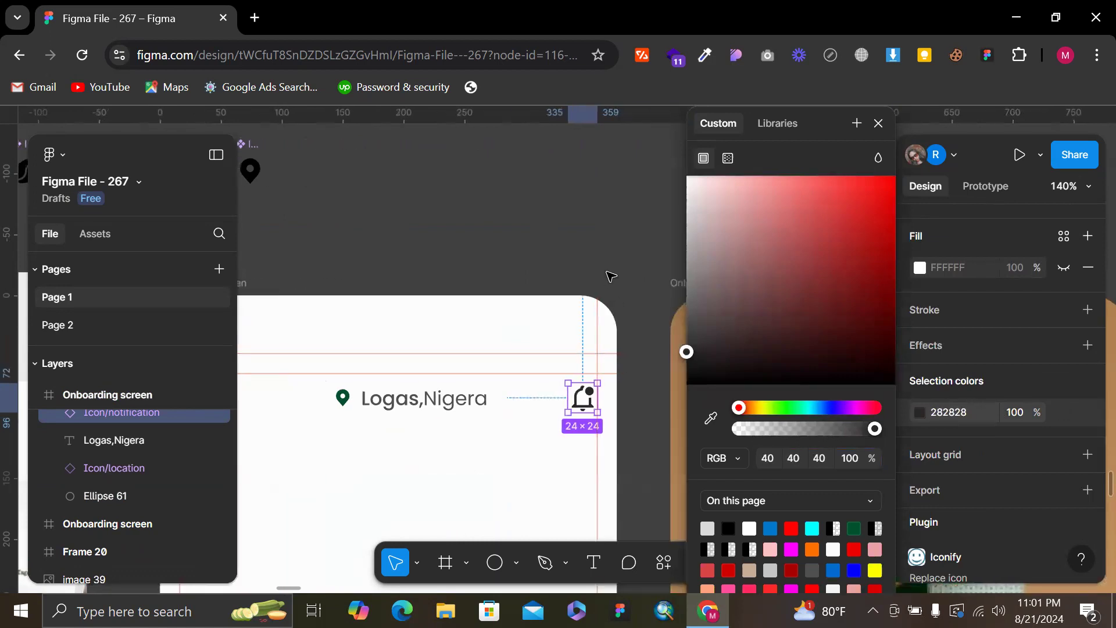
{"action": "left_click", "coordinate": [611, 247]}
Group the location icon with its text and centre the group horizontally on the Onboarding screen
{"action": "scroll", "coordinate": [511, 280], "scroll_direction": "down", "scroll_amount": 2}
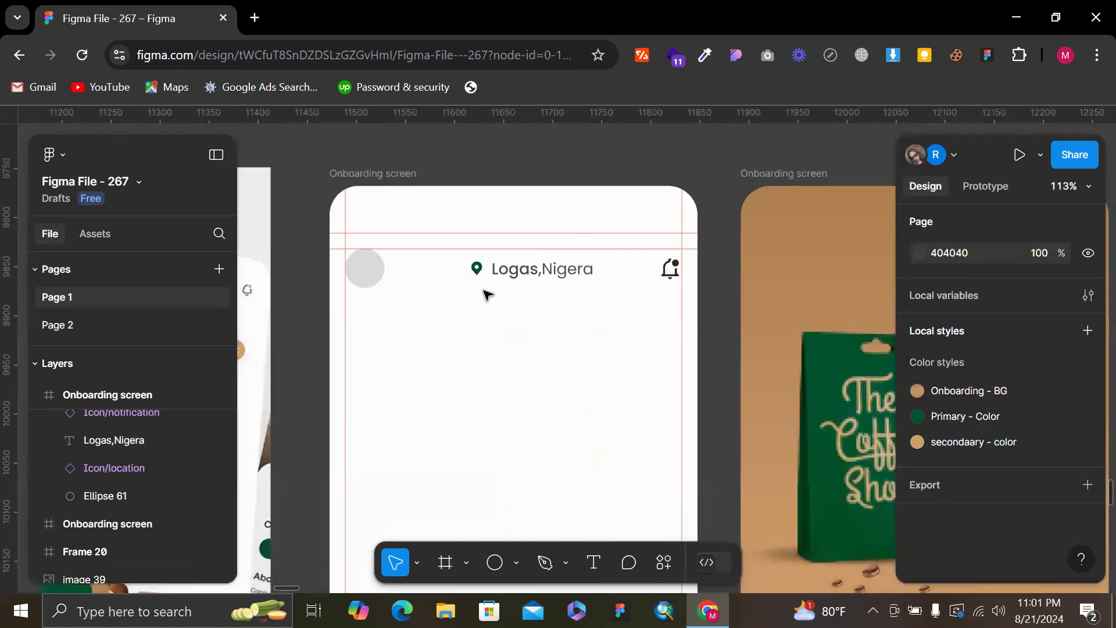
{"action": "left_click", "coordinate": [515, 273]}
{"action": "left_click", "coordinate": [476, 268], "text": "shift"}
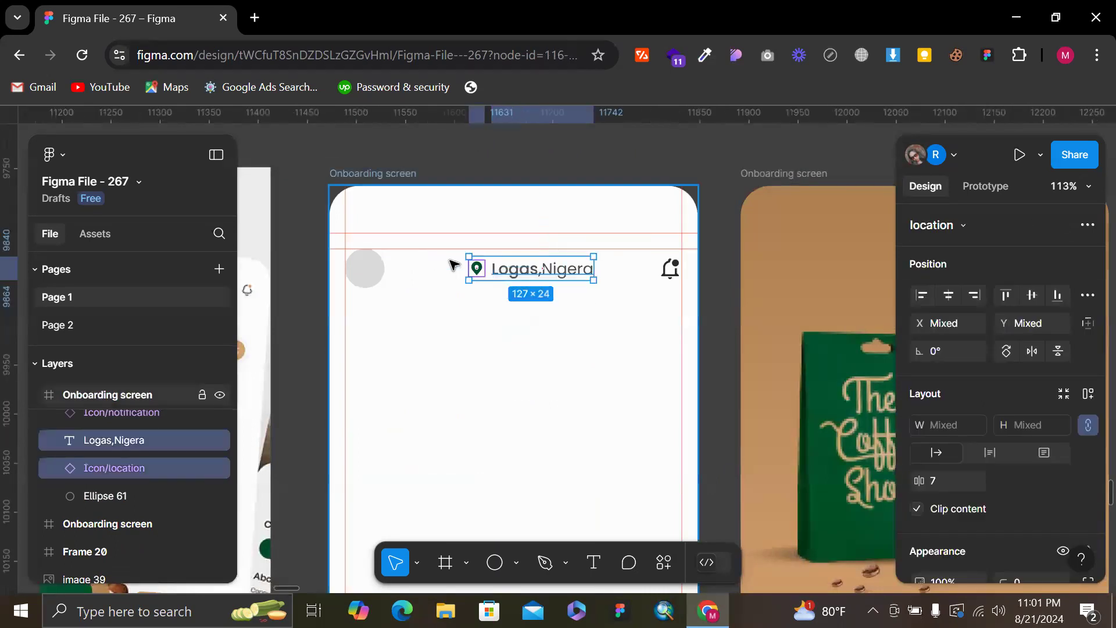
{"action": "key", "text": "ctrl+g"}
{"action": "left_click", "coordinate": [949, 295]}
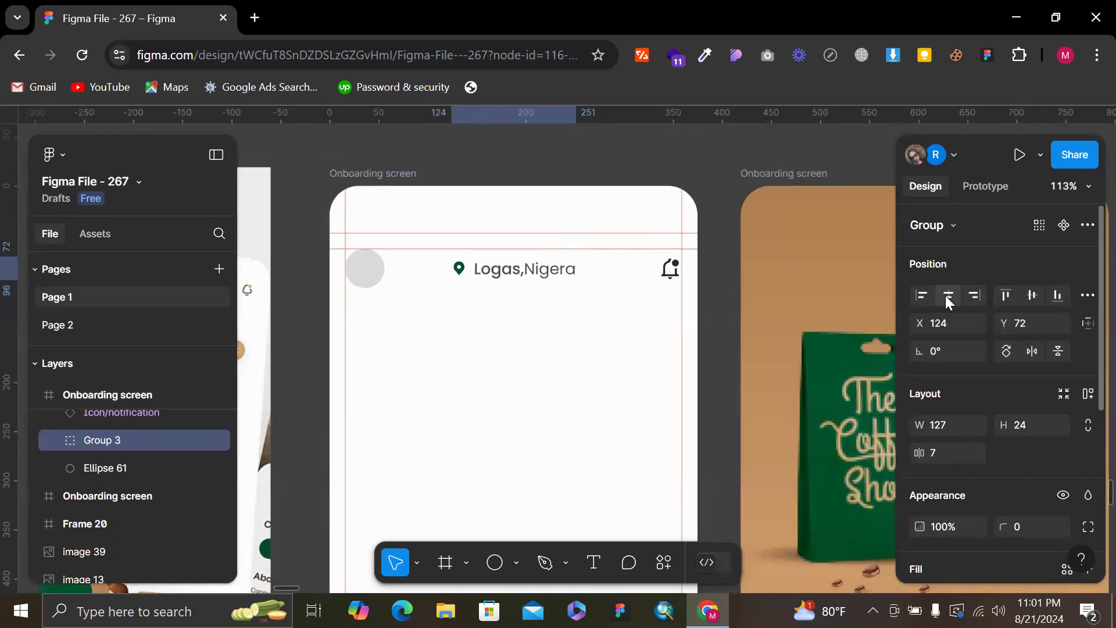
Draw an 8 × 8 circle over the dot of the header's notification icon
{"action": "left_click", "coordinate": [721, 163]}
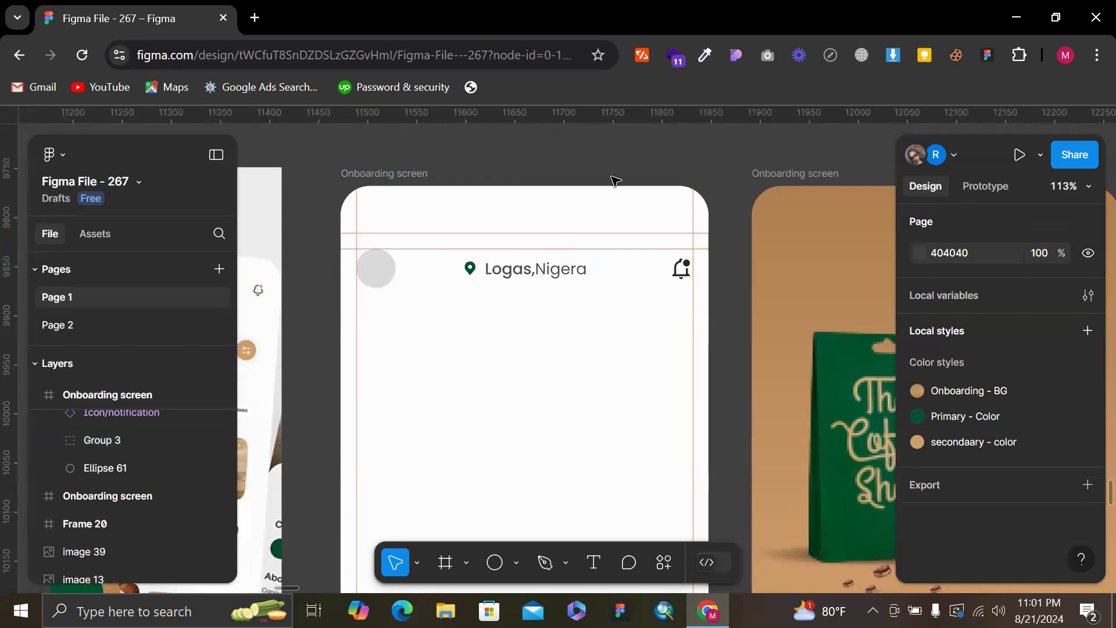
{"action": "scroll", "coordinate": [614, 182], "scroll_direction": "left", "scroll_amount": 5}
{"action": "scroll", "coordinate": [431, 278], "scroll_direction": "up", "scroll_amount": 5}
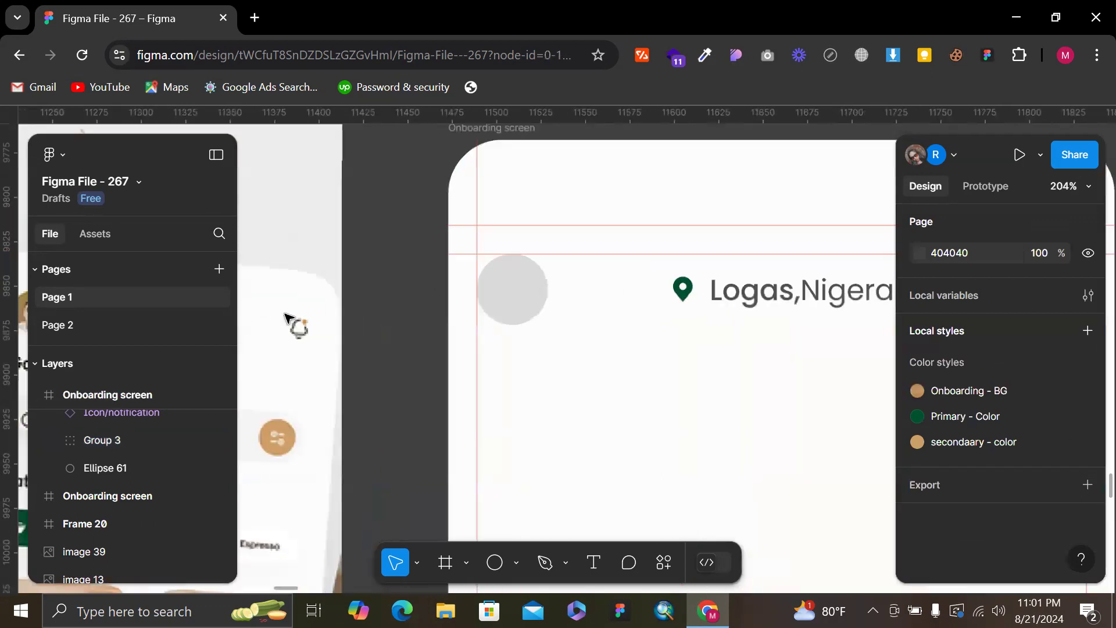
{"action": "scroll", "coordinate": [613, 303], "scroll_direction": "right", "scroll_amount": 10}
{"action": "scroll", "coordinate": [614, 304], "scroll_direction": "up", "scroll_amount": 4}
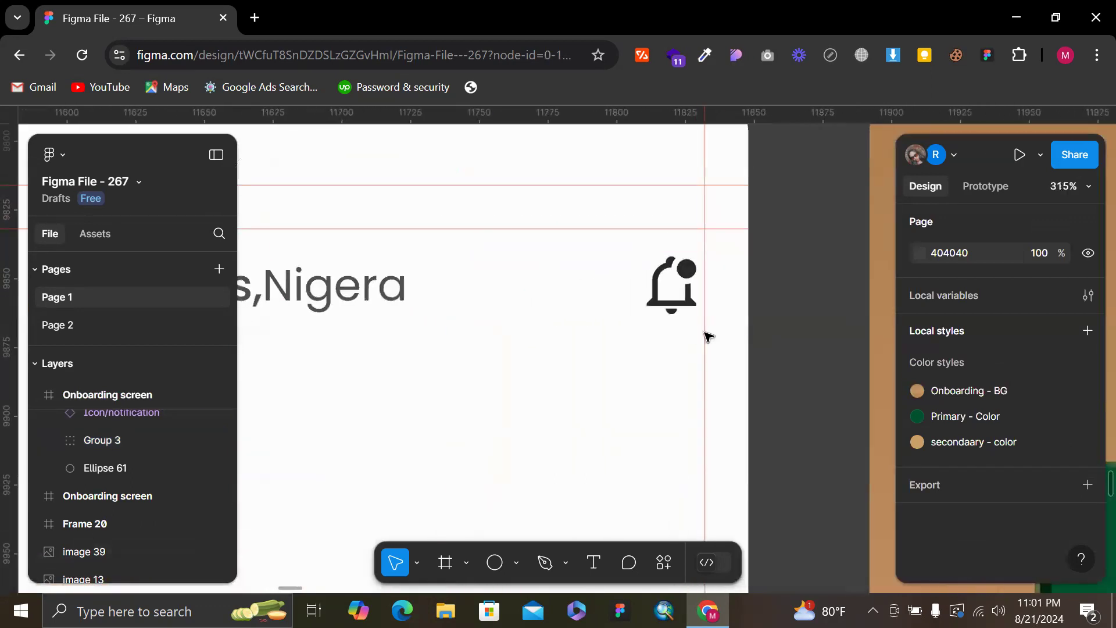
{"action": "left_click", "coordinate": [695, 267]}
{"action": "scroll", "coordinate": [686, 268], "scroll_direction": "up", "scroll_amount": 12}
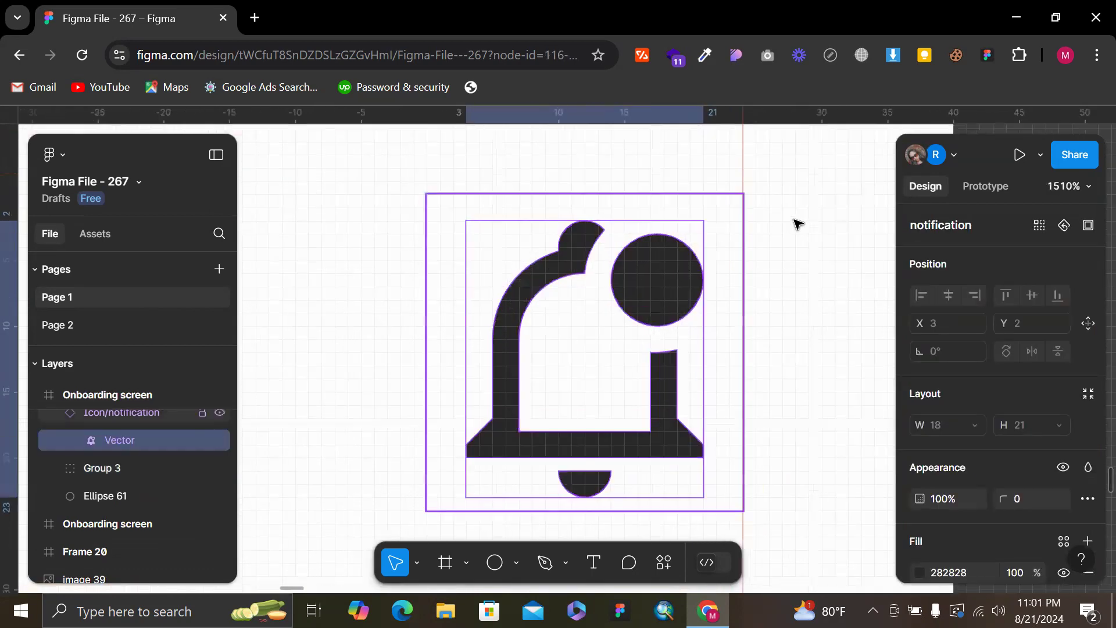
{"action": "key", "text": "o"}
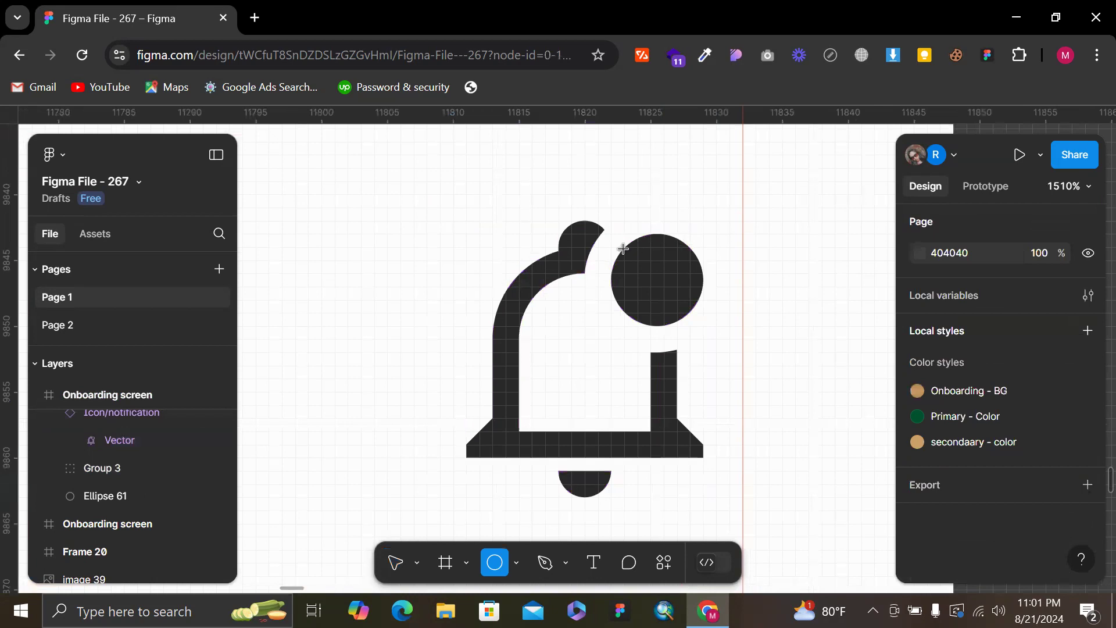
{"action": "left_click_drag", "start_coordinate": [625, 247], "coordinate": [712, 333]}
{"action": "left_click_drag", "start_coordinate": [667, 290], "coordinate": [665, 277]}
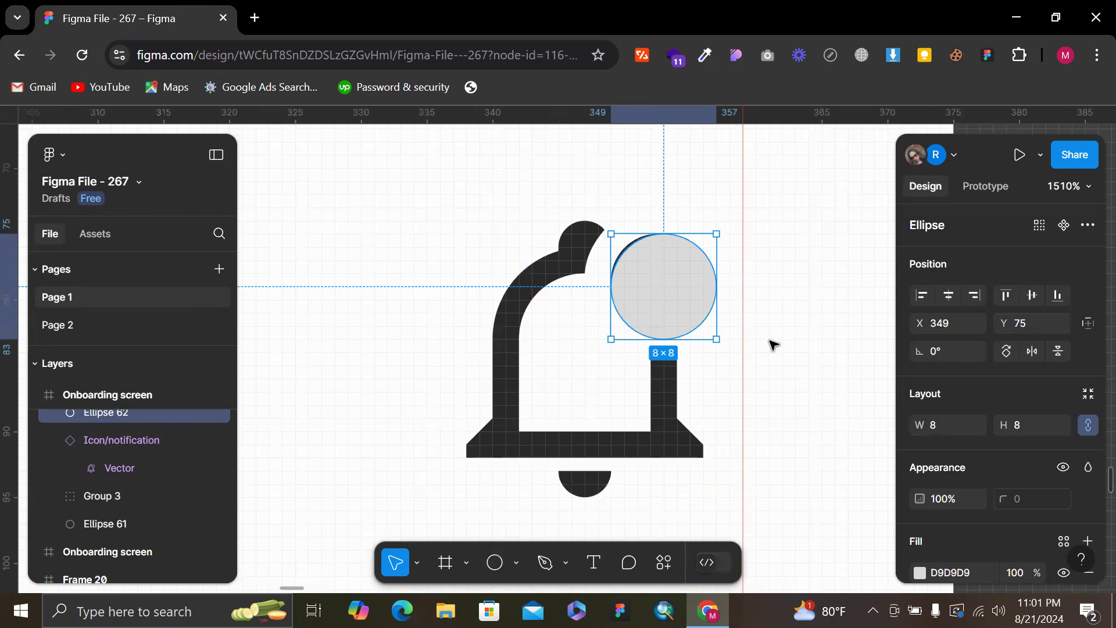
Fill the small notification circle with light red EA5D50
{"action": "left_click", "coordinate": [919, 574]}
{"action": "left_click", "coordinate": [750, 408]}
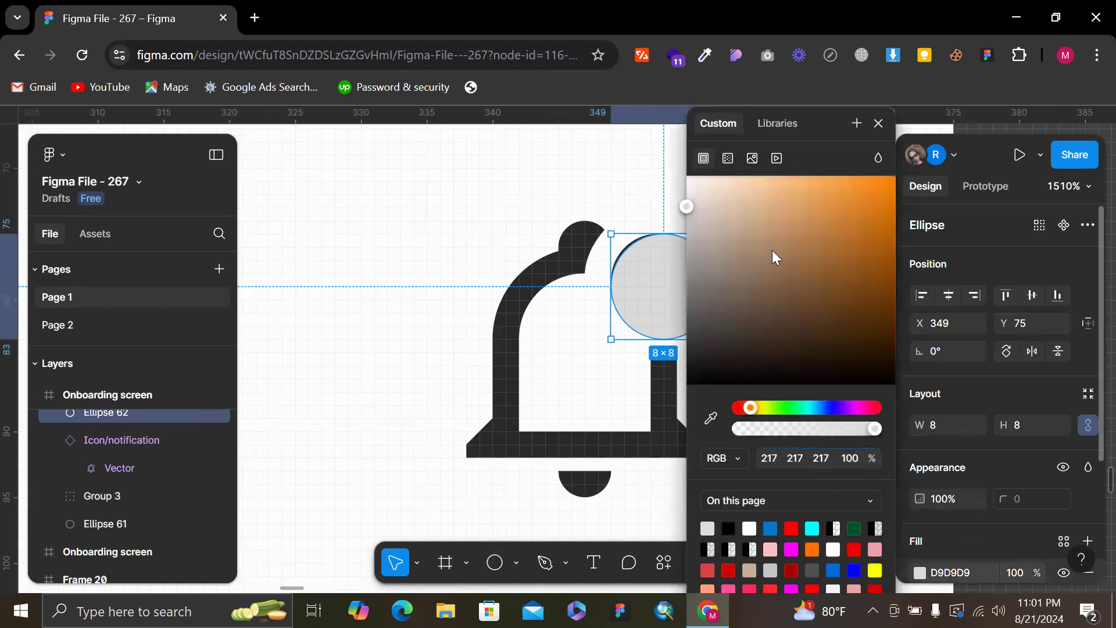
{"action": "left_click_drag", "start_coordinate": [736, 411], "coordinate": [785, 409]}
{"action": "left_click", "coordinate": [823, 191]}
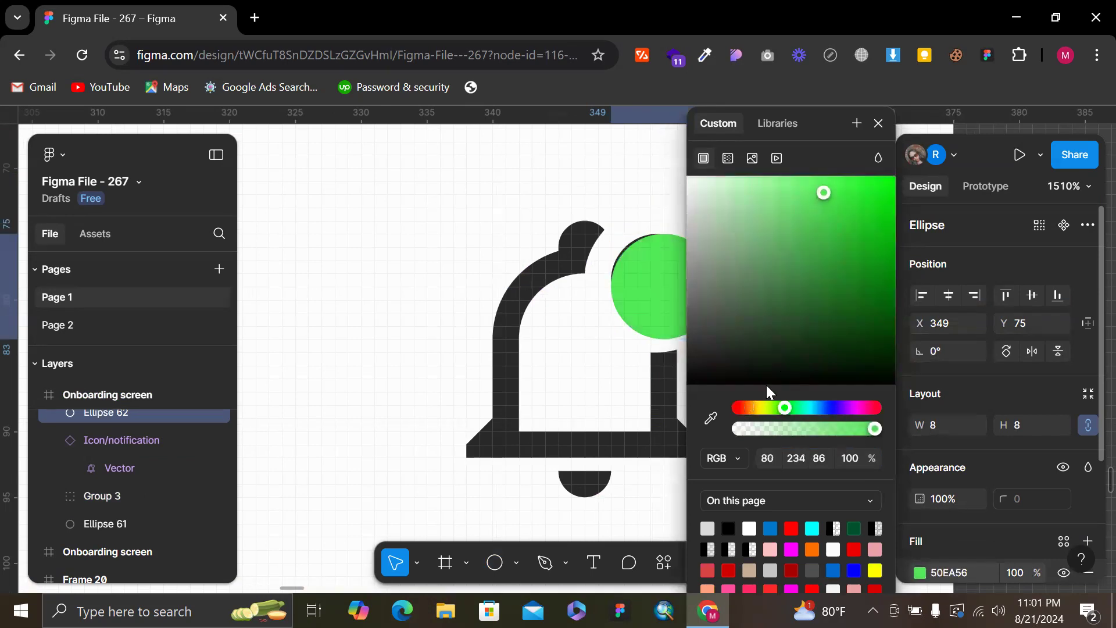
{"action": "left_click", "coordinate": [746, 403]}
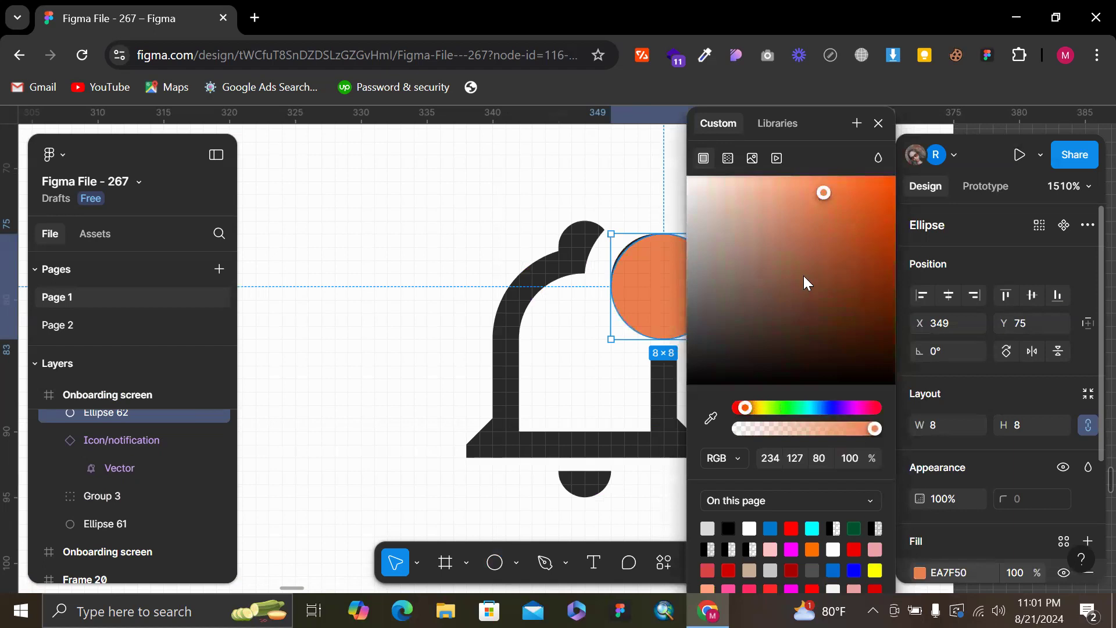
{"action": "left_click_drag", "start_coordinate": [745, 407], "coordinate": [741, 407]}
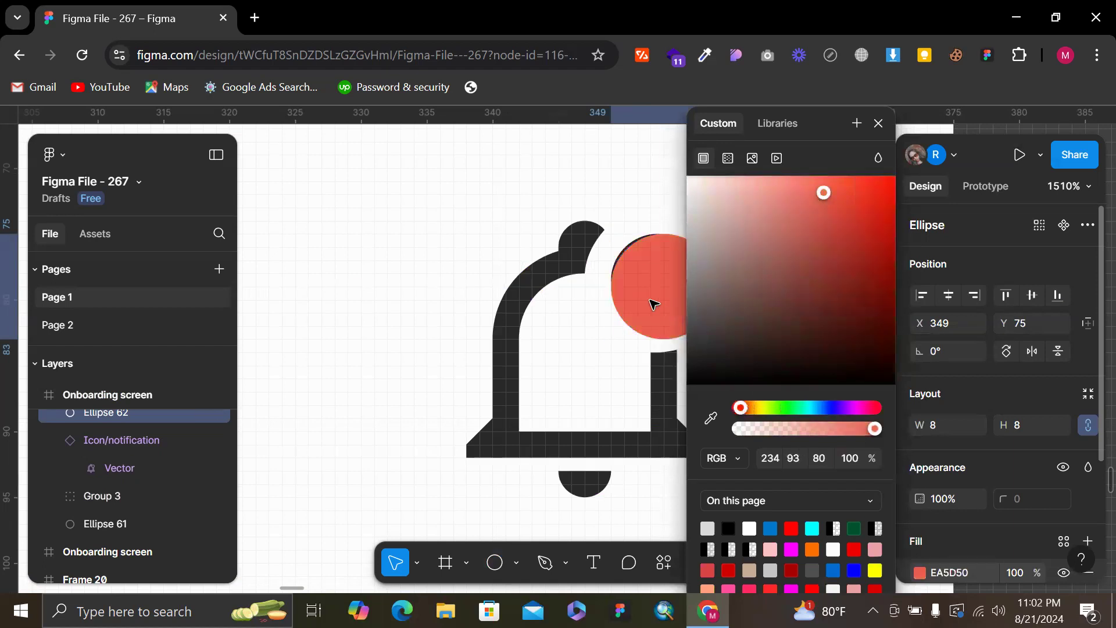
Nudge the red circle to X 348, Y 75 so it covers the notification icon's dark dot
{"action": "scroll", "coordinate": [652, 304], "scroll_direction": "right", "scroll_amount": 2}
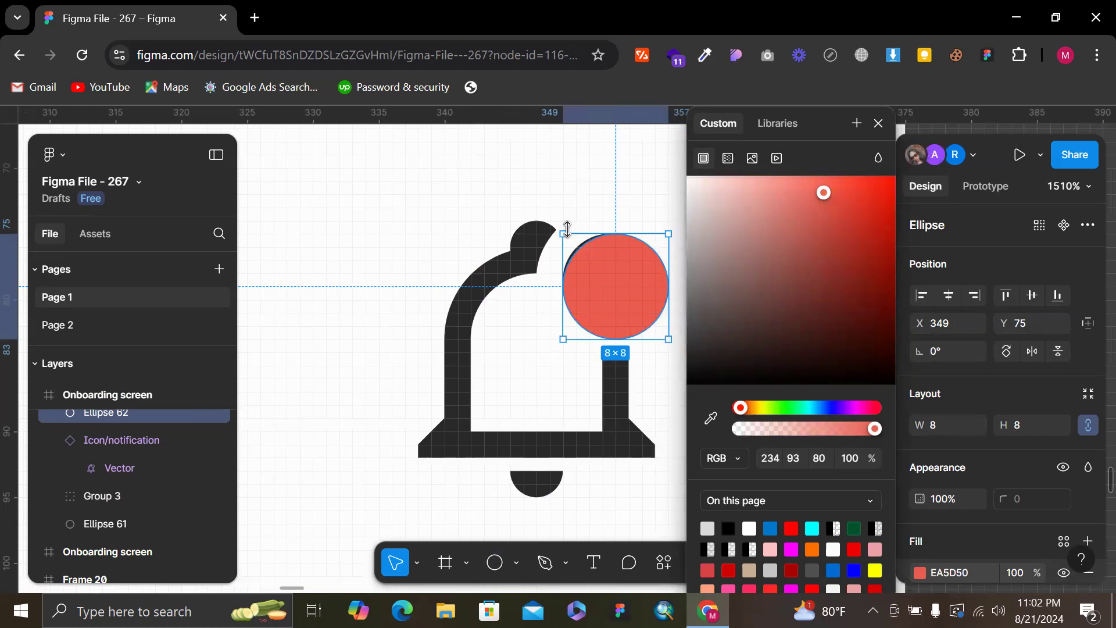
{"action": "left_click_drag", "start_coordinate": [566, 230], "coordinate": [599, 247]}
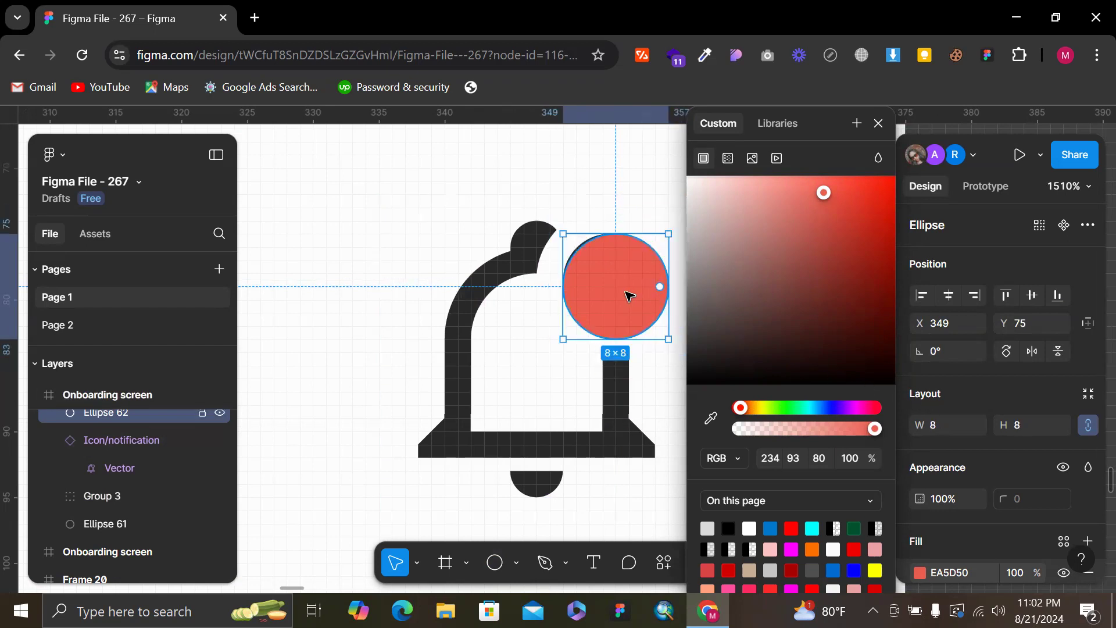
{"action": "key", "text": "Up"}
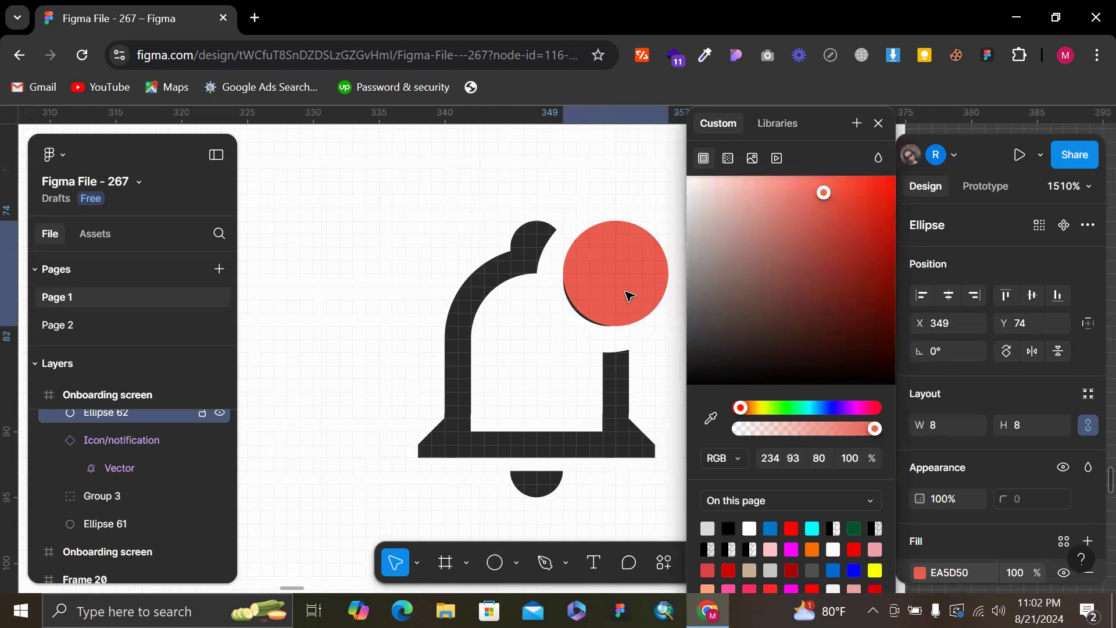
{"action": "key", "text": "Down"}
{"action": "key", "text": "Left"}
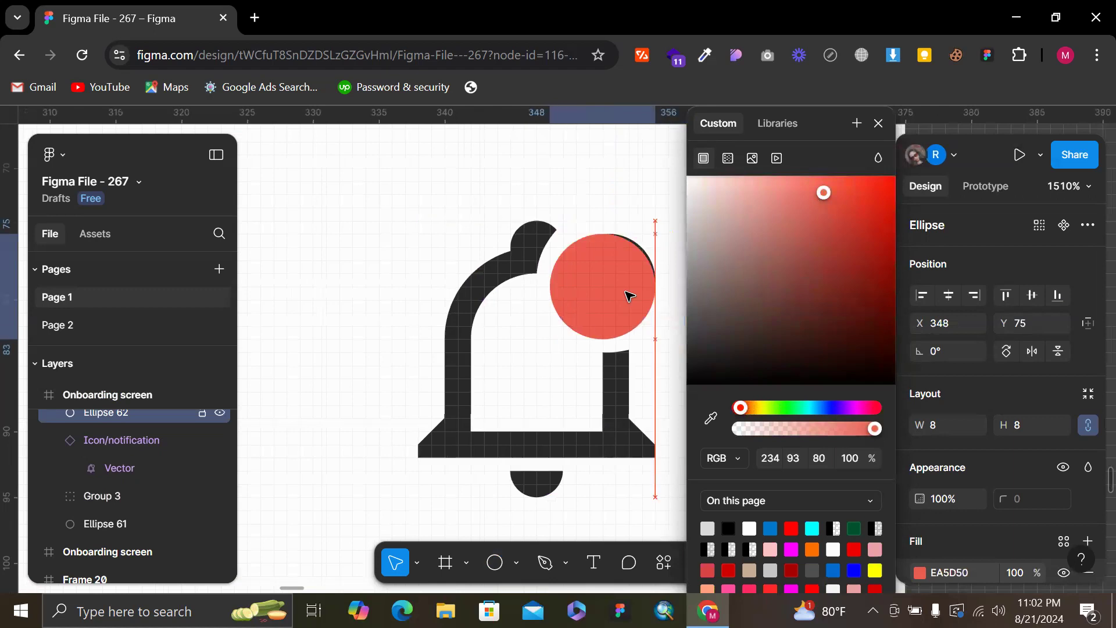
{"action": "left_click", "coordinate": [602, 211]}
{"action": "scroll", "coordinate": [600, 209], "scroll_direction": "down", "scroll_amount": 4}
{"action": "left_click", "coordinate": [711, 225]}
{"action": "scroll", "coordinate": [711, 225], "scroll_direction": "down", "scroll_amount": 1}
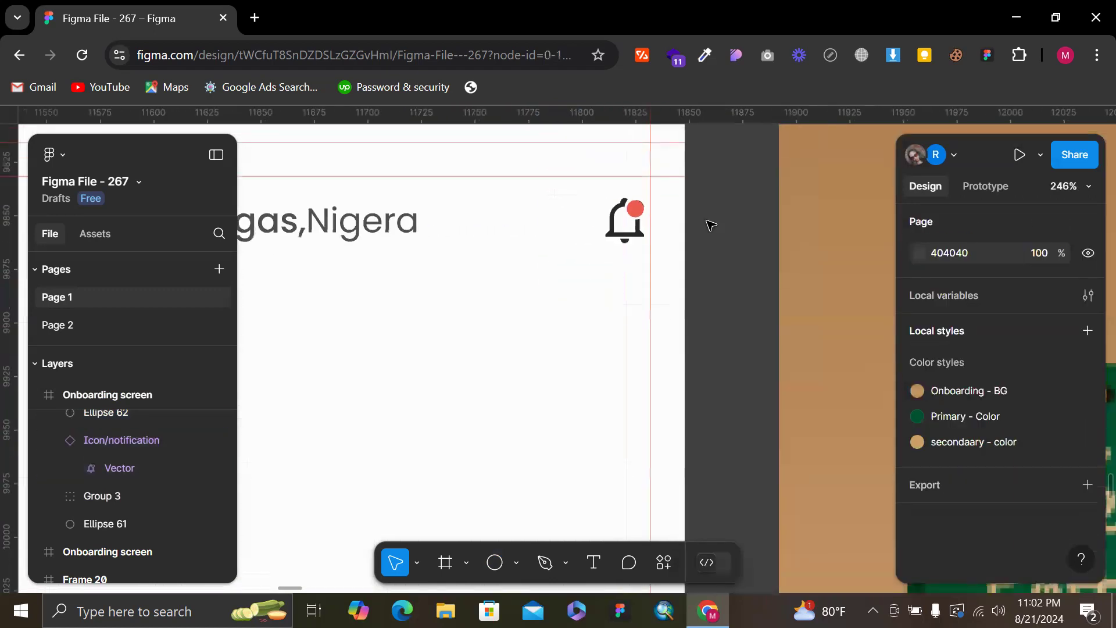
{"action": "scroll", "coordinate": [712, 225], "scroll_direction": "down", "scroll_amount": 3}
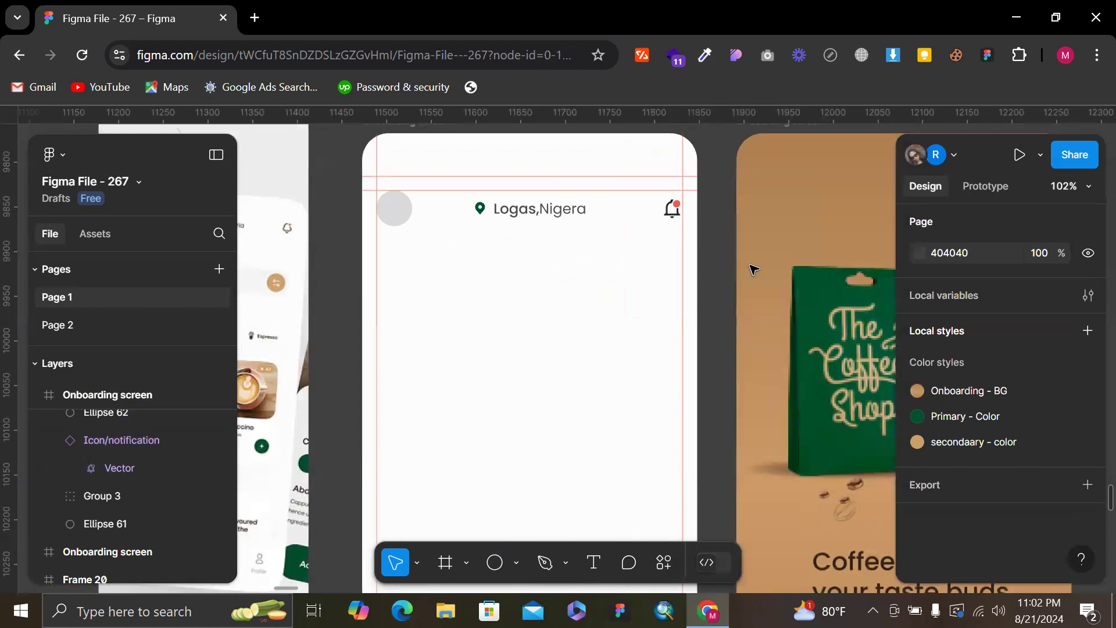
Add the reference's "Good morning" greeting with the person's name as text below the header
{"action": "scroll", "coordinate": [446, 219], "scroll_direction": "left", "scroll_amount": 4}
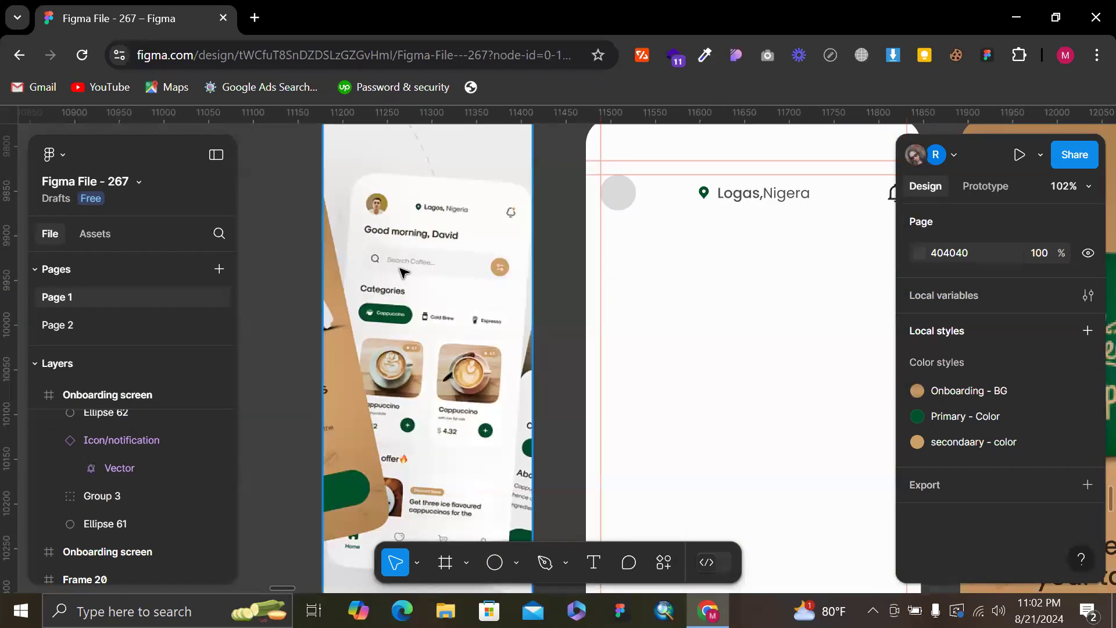
{"action": "scroll", "coordinate": [676, 290], "scroll_direction": "right", "scroll_amount": 1}
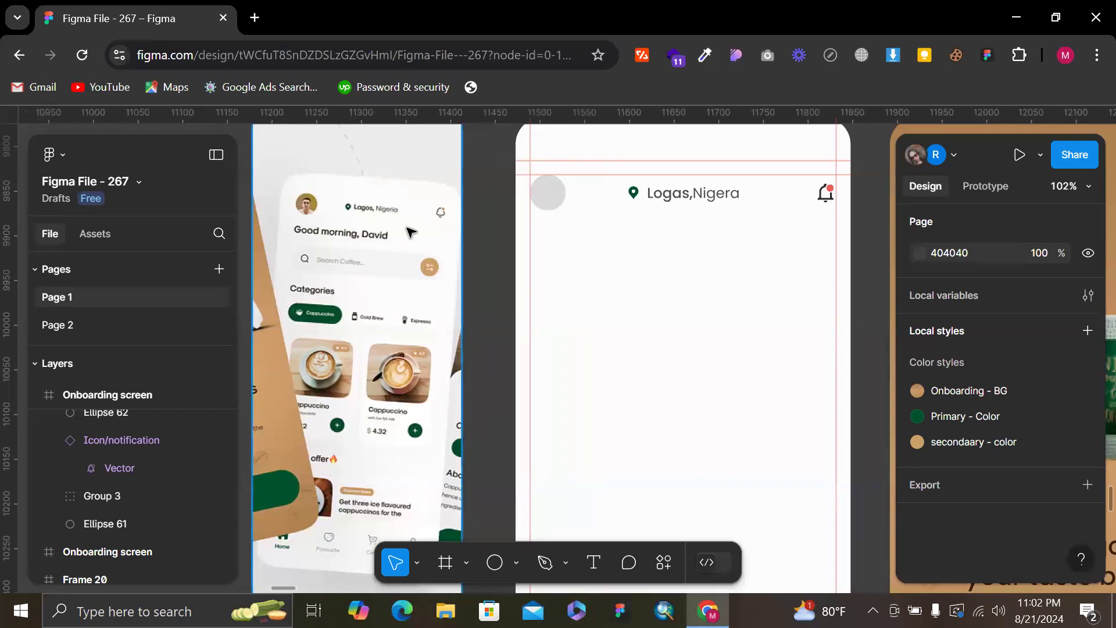
{"action": "key", "text": "t"}
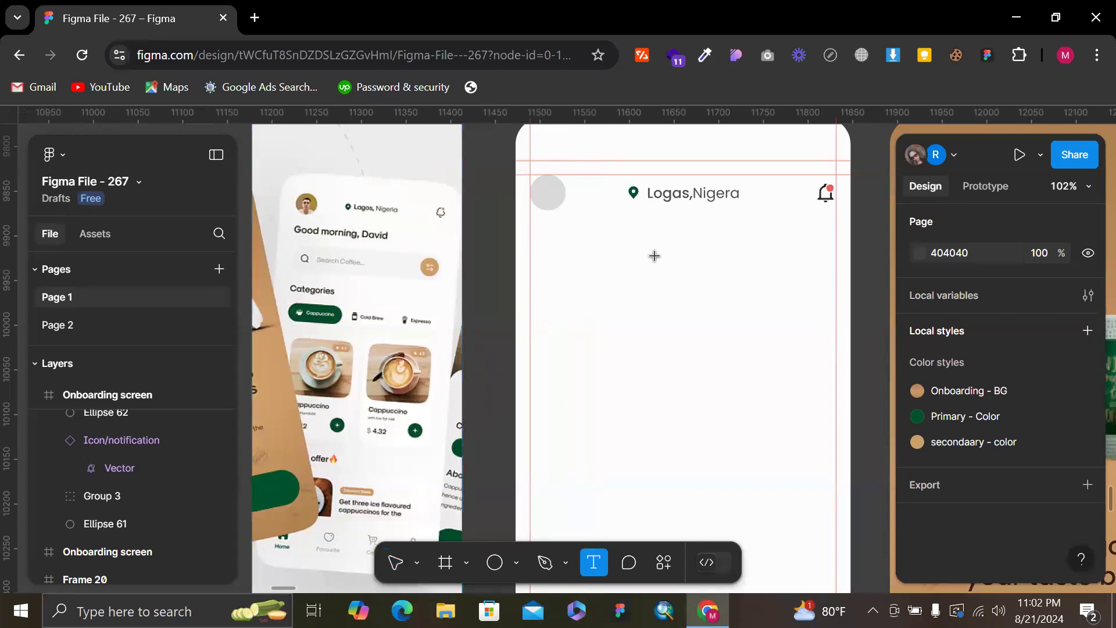
{"action": "left_click", "coordinate": [580, 253]}
{"action": "type", "text": "GOOD"}
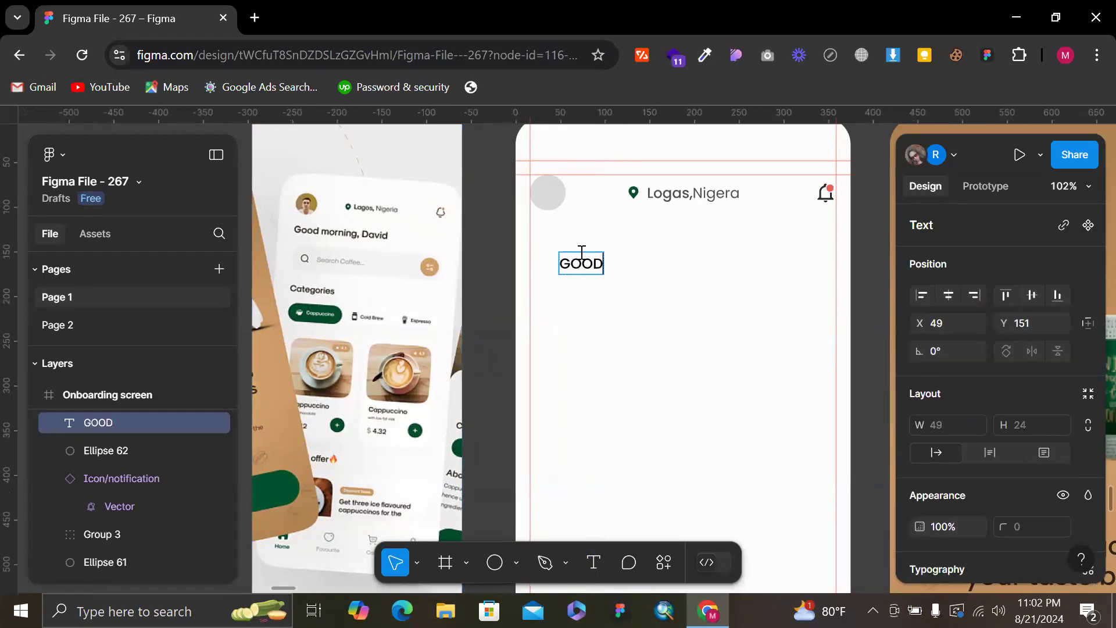
{"action": "key", "text": "BackSpace"}
{"action": "key", "text": "BackSpace"}
{"action": "key", "text": "BackSpace"}
{"action": "type", "text": "ood"}
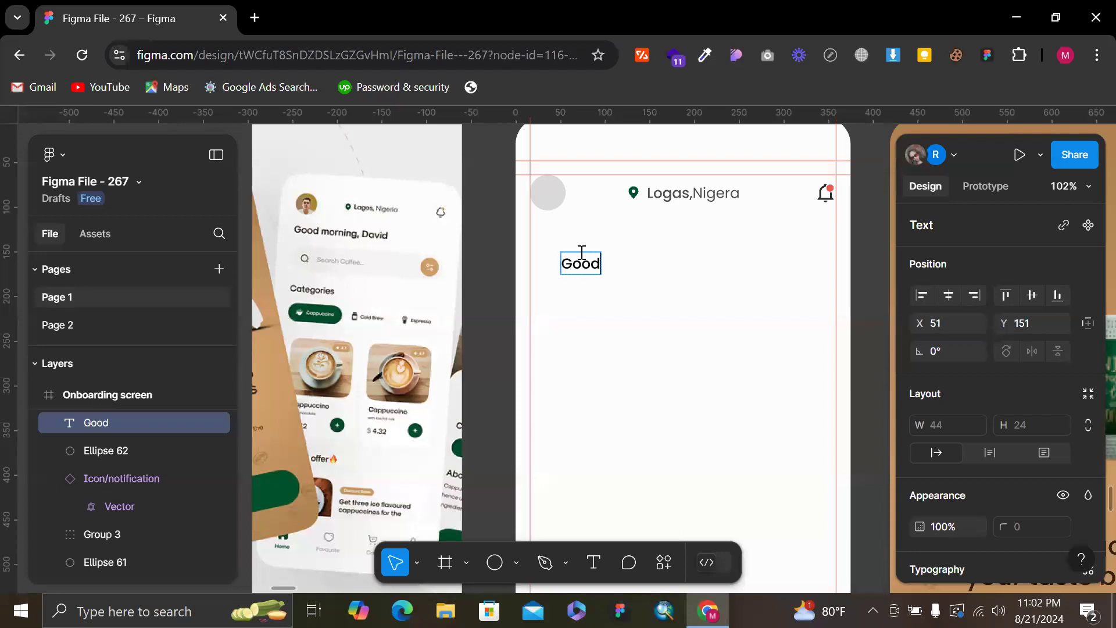
{"action": "type", "text": " morn"}
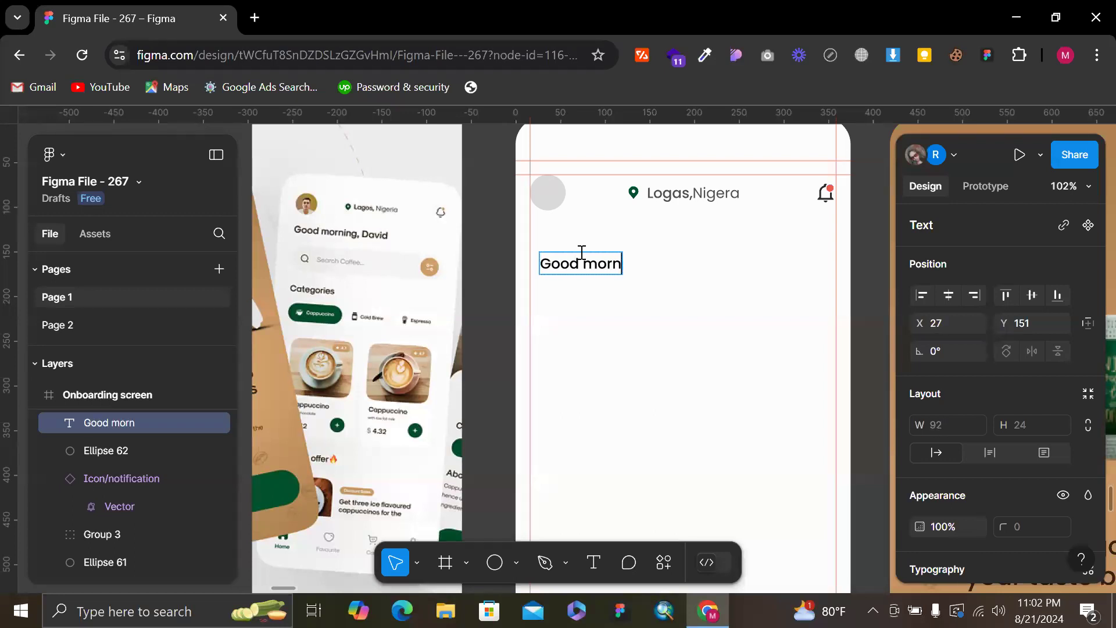
{"action": "type", "text": "ing, David"}
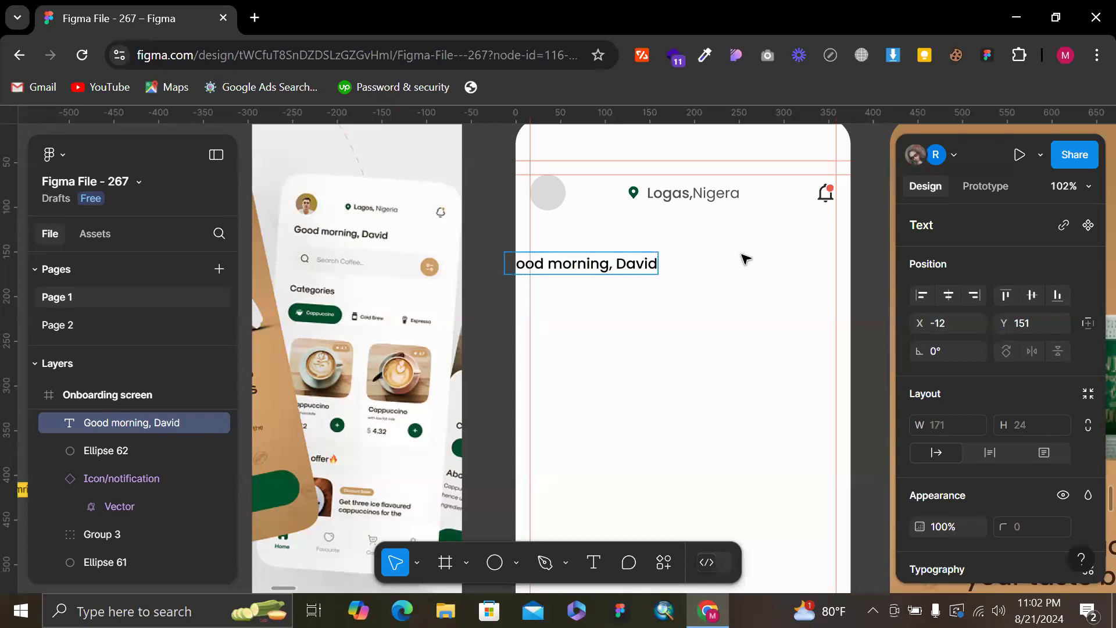
Set the greeting text's font size to 24
{"action": "key", "text": "Escape"}
{"action": "scroll", "coordinate": [1028, 368], "scroll_direction": "down", "scroll_amount": 5}
{"action": "left_click", "coordinate": [1027, 367]}
{"action": "type", "text": "24"}
{"action": "key", "text": "Return"}
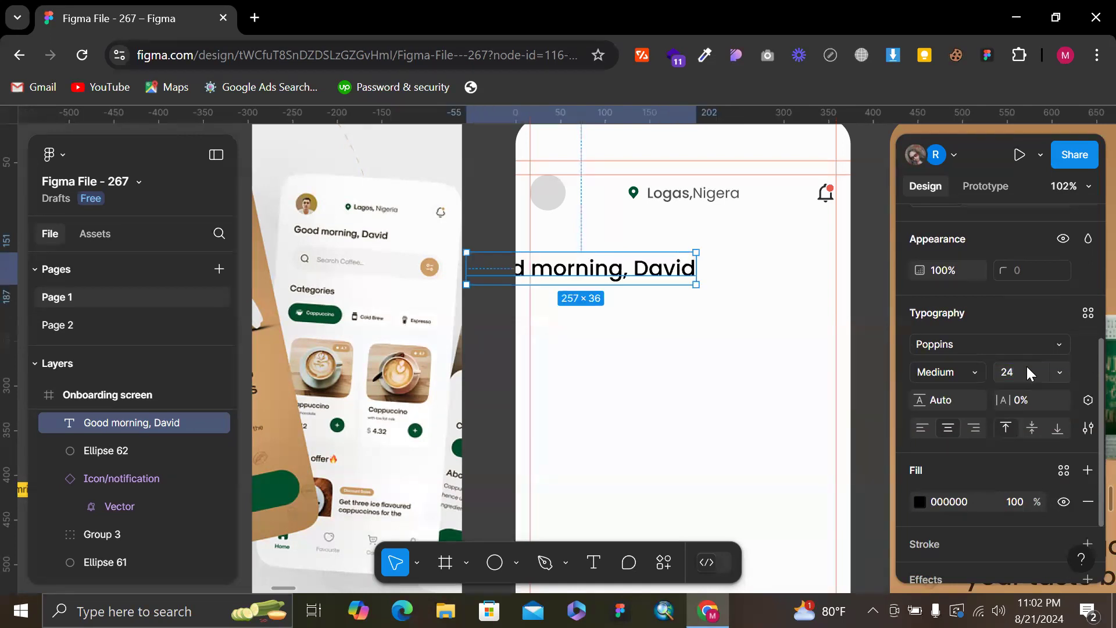
Set the greeting's font size to 20 and place it below the profile circle with its left edge on the margin guide
{"action": "mouse_move", "coordinate": [640, 267]}
{"action": "left_mouse_down"}
{"action": "mouse_move", "coordinate": [668, 252]}
{"action": "mouse_move", "coordinate": [651, 254]}
{"action": "left_mouse_up"}
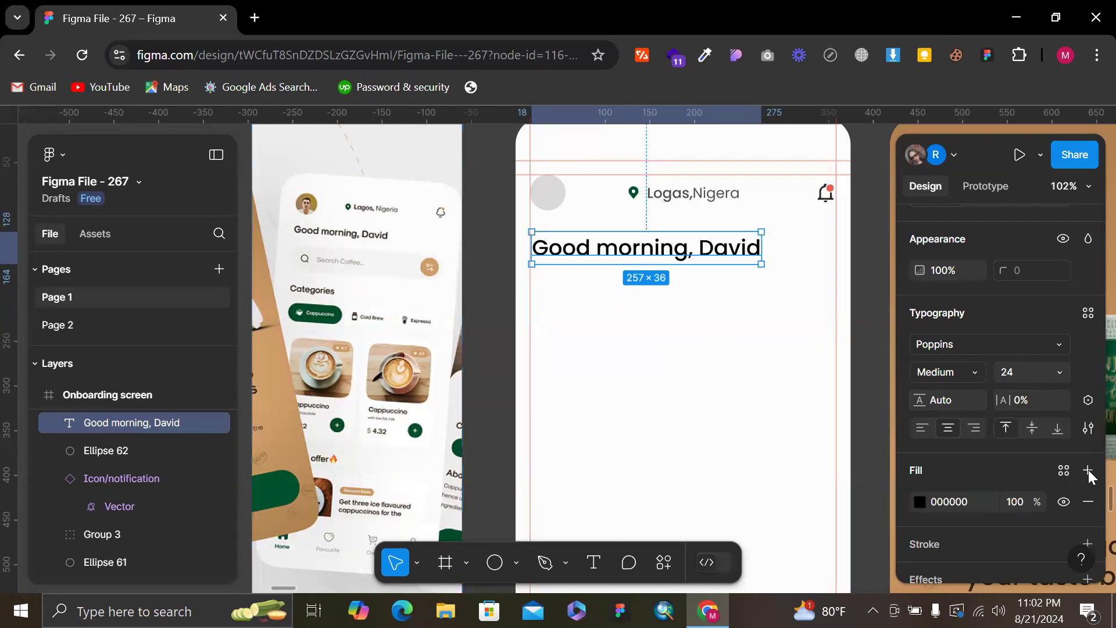
{"action": "left_click", "coordinate": [1022, 372]}
{"action": "type", "text": "2"}
{"action": "key", "text": "Return"}
{"action": "type", "text": "2420"}
{"action": "key", "text": "Return"}
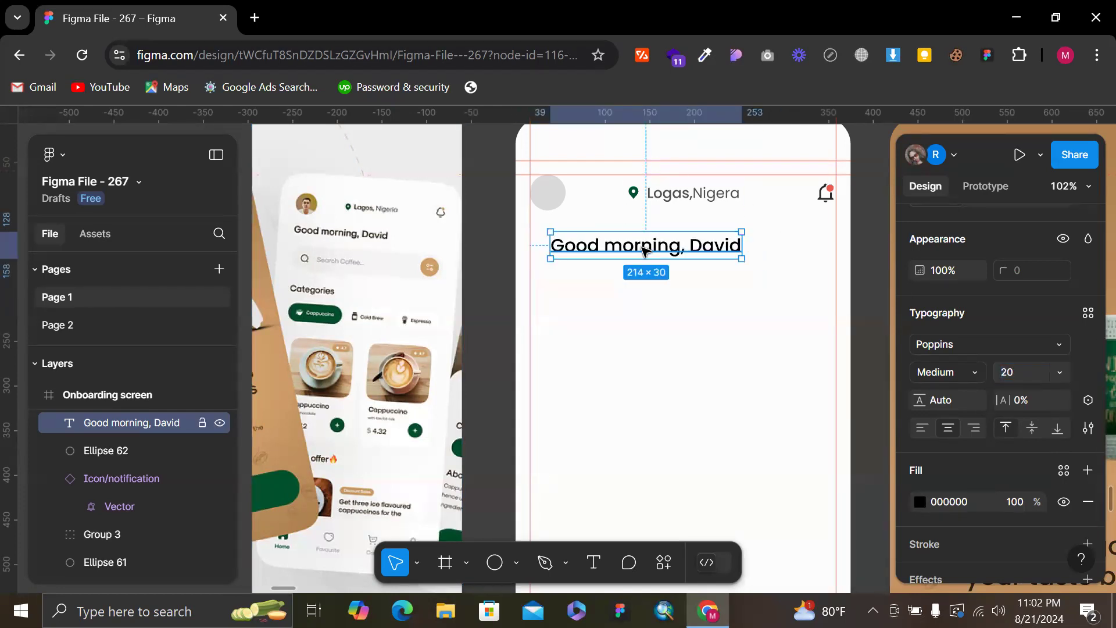
{"action": "left_click_drag", "start_coordinate": [620, 252], "coordinate": [620, 248]}
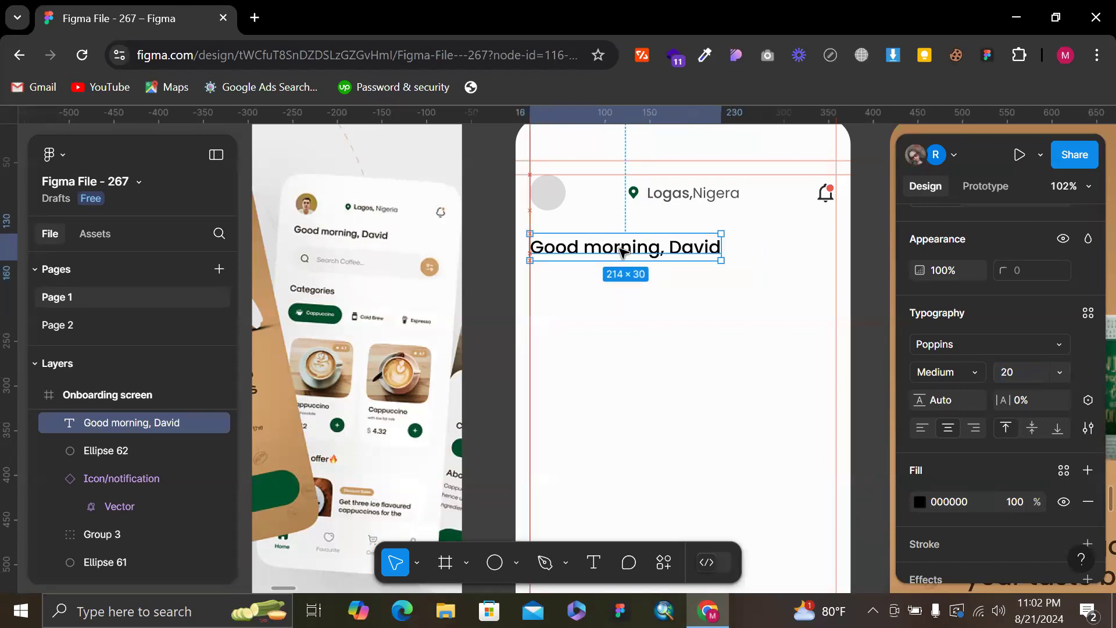
{"action": "left_click", "coordinate": [621, 337]}
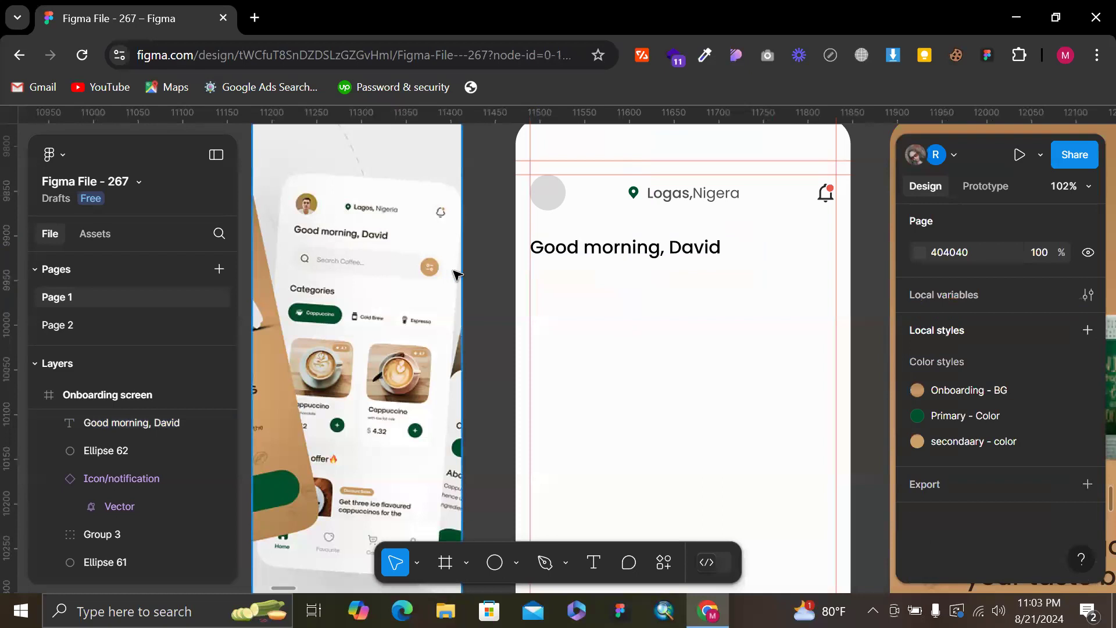
{"action": "key", "text": "r"}
{"action": "left_click_drag", "start_coordinate": [676, 340], "coordinate": [530, 285]}
{"action": "left_click", "coordinate": [570, 292]}
{"action": "key", "text": "ctrl+z"}
Draw a 343 × 49 search bar rectangle between the side guides below the greeting and set its corner radius to 200
{"action": "key", "text": "r"}
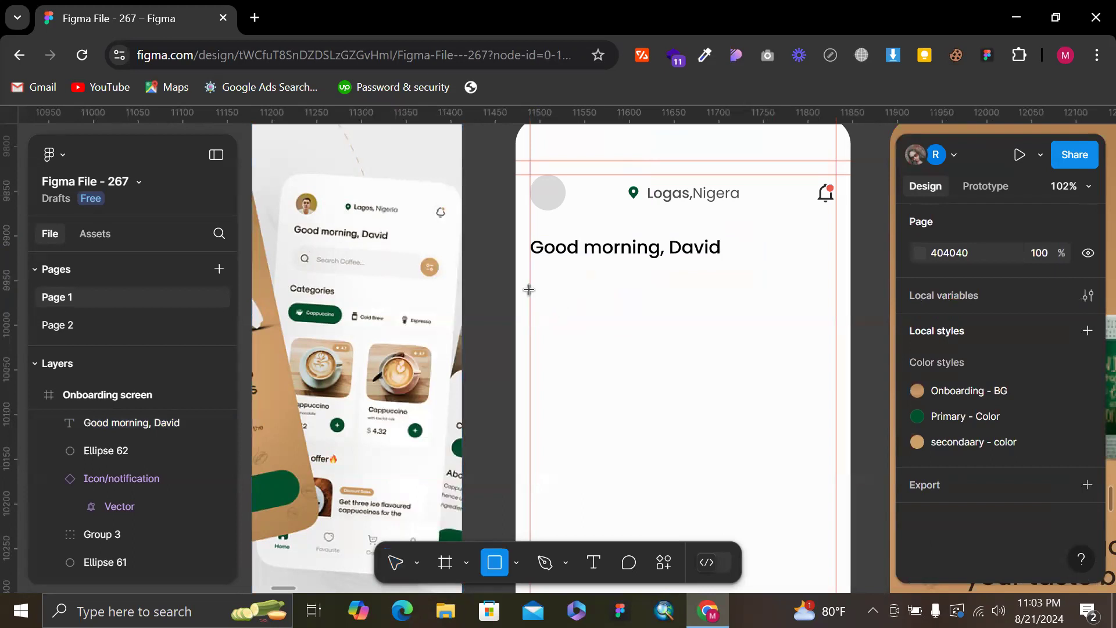
{"action": "left_click_drag", "start_coordinate": [530, 286], "coordinate": [847, 292]}
{"action": "scroll", "coordinate": [834, 329], "scroll_direction": "up", "scroll_amount": 5}
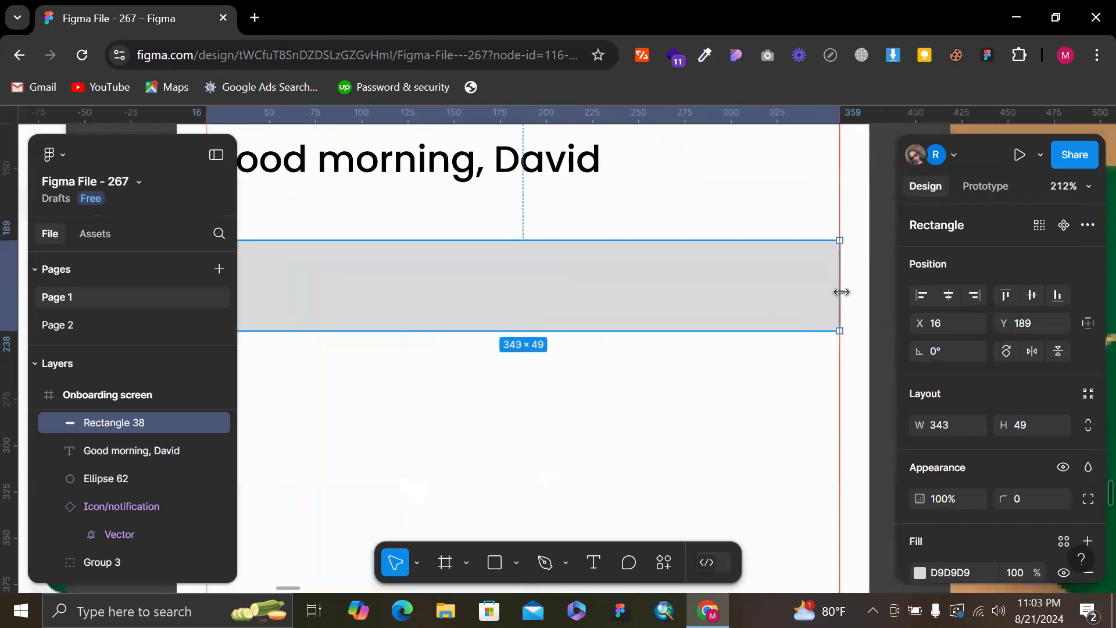
{"action": "left_click", "coordinate": [1029, 504]}
{"action": "type", "text": "200"}
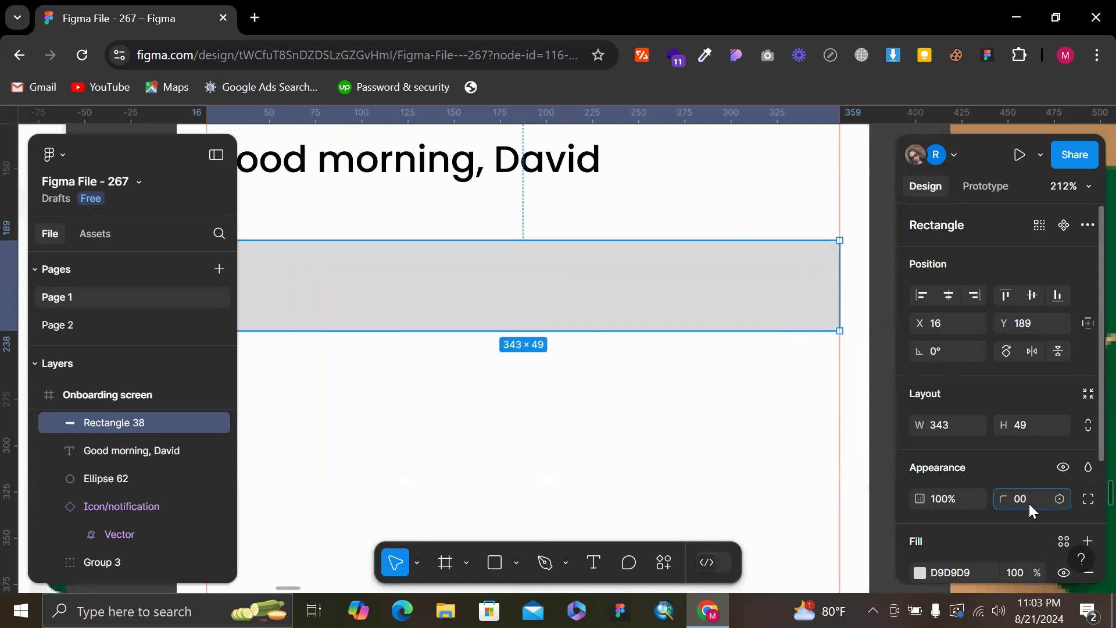
{"action": "key", "text": "Return"}
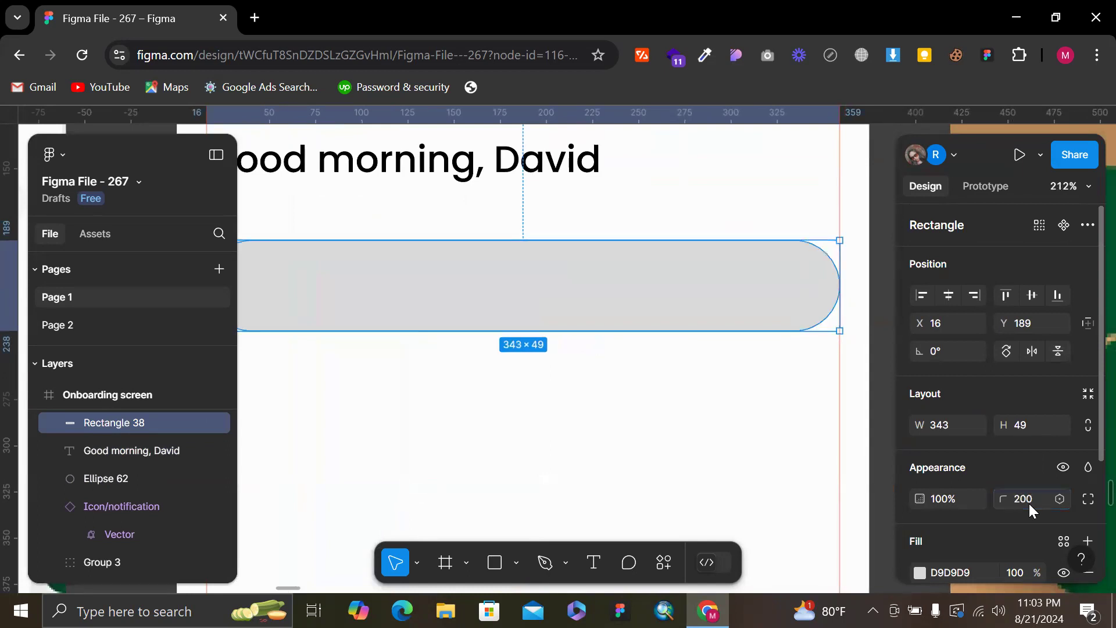
{"action": "scroll", "coordinate": [605, 322], "scroll_direction": "down", "scroll_amount": 5}
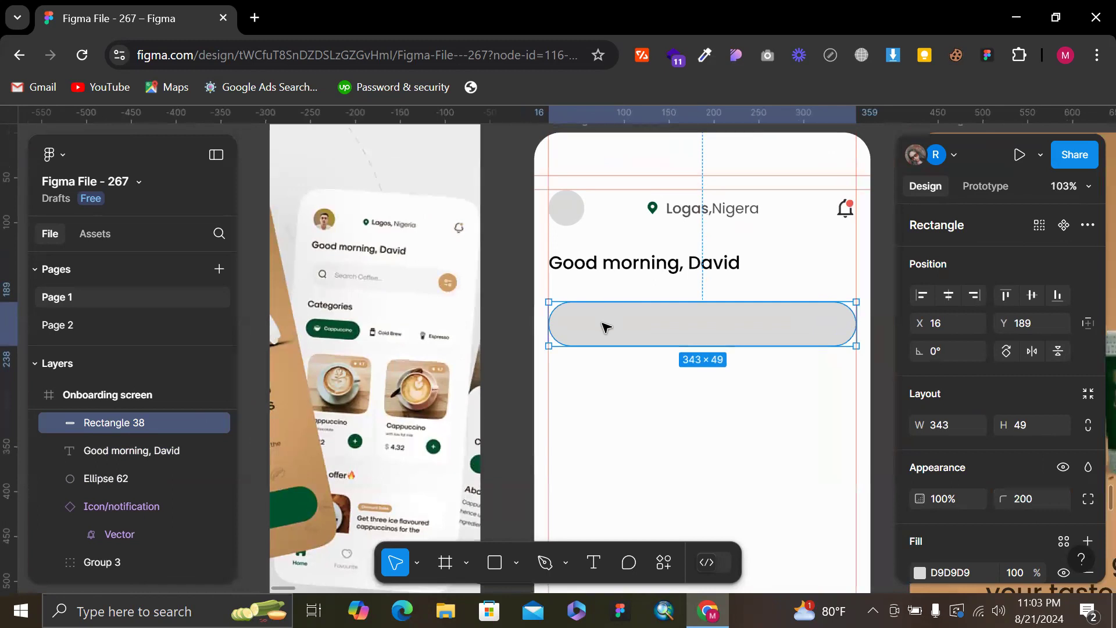
Fill the search bar rectangle with the very light grey sampled from the palette swatch beside the mid grey
{"action": "key", "text": "i"}
{"action": "scroll", "coordinate": [414, 291], "scroll_direction": "up", "scroll_amount": 8}
{"action": "scroll", "coordinate": [414, 291], "scroll_direction": "right", "scroll_amount": 2}
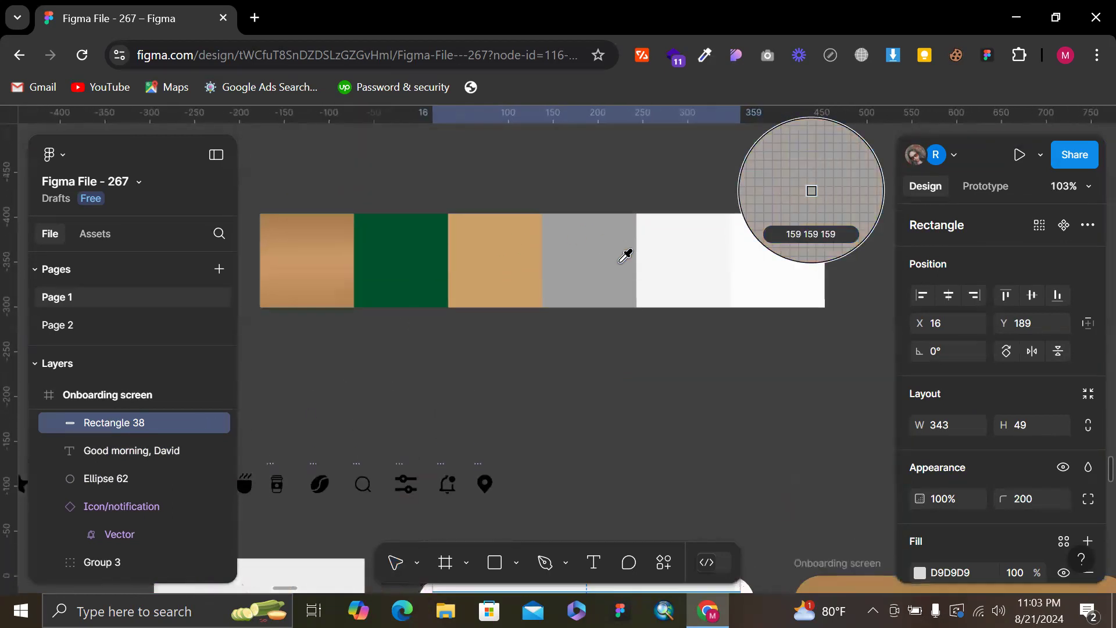
{"action": "left_click", "coordinate": [673, 244]}
{"action": "key", "text": "super+Tab"}
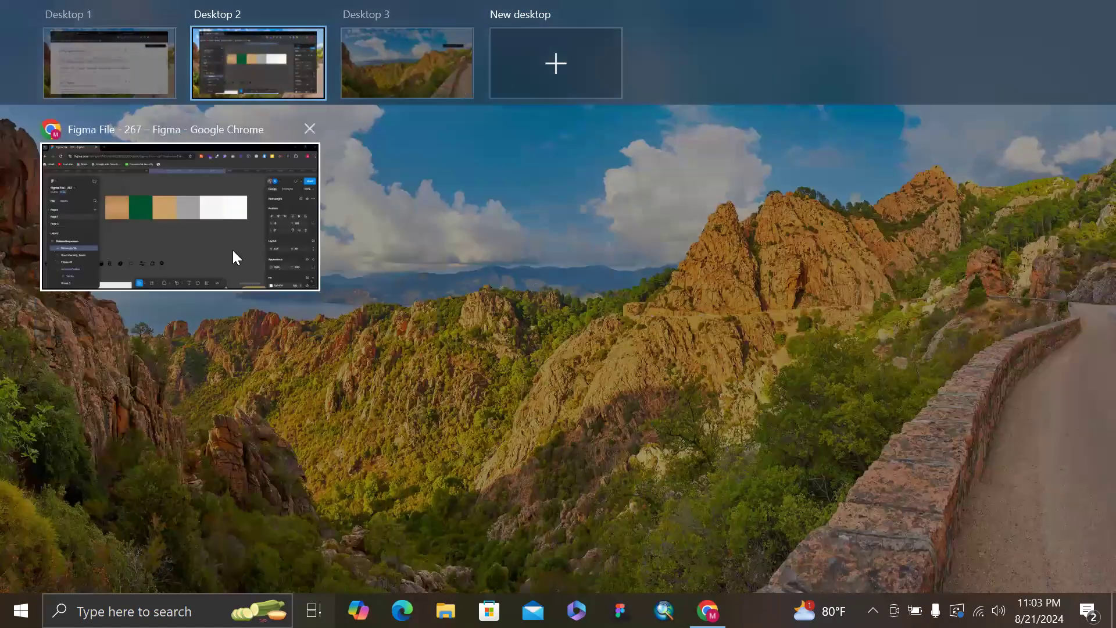
Increase the search bar's height to 60 and move it up to Y 179, closer to the greeting
{"action": "left_click", "coordinate": [232, 250]}
{"action": "scroll", "coordinate": [638, 393], "scroll_direction": "down", "scroll_amount": 2}
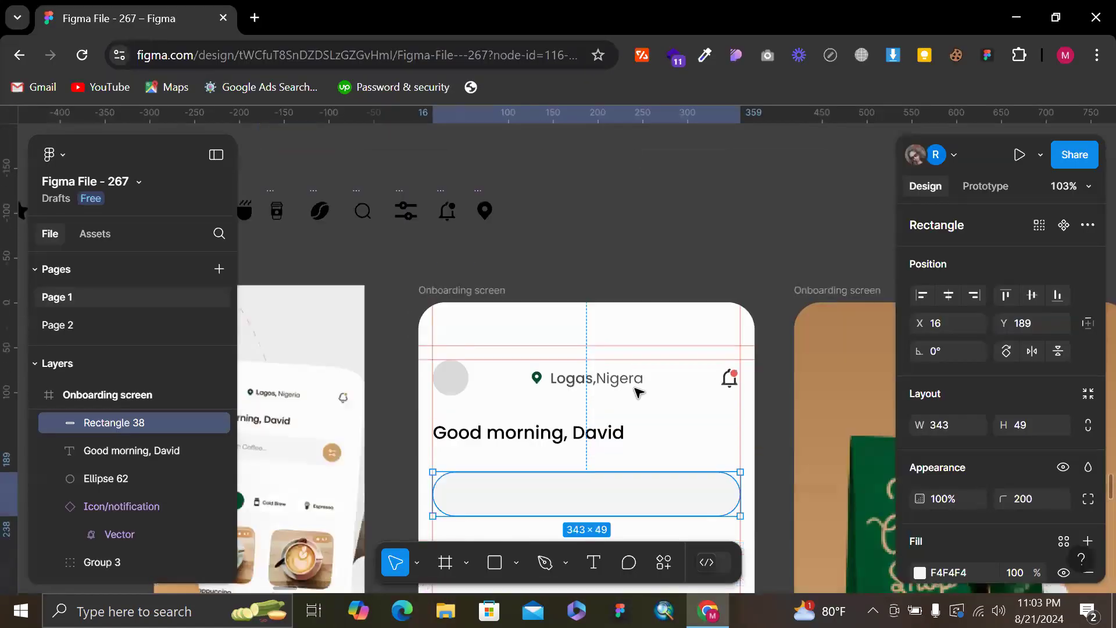
{"action": "scroll", "coordinate": [586, 512], "scroll_direction": "left", "scroll_amount": 2}
{"action": "scroll", "coordinate": [585, 511], "scroll_direction": "down", "scroll_amount": 1}
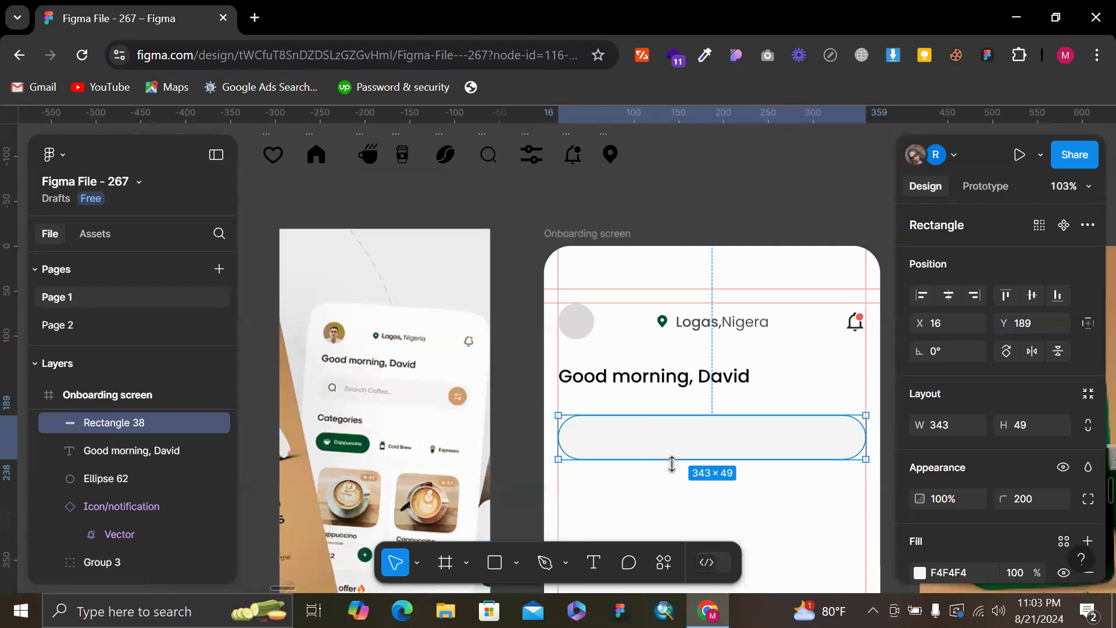
{"action": "left_click_drag", "start_coordinate": [672, 464], "coordinate": [673, 469]}
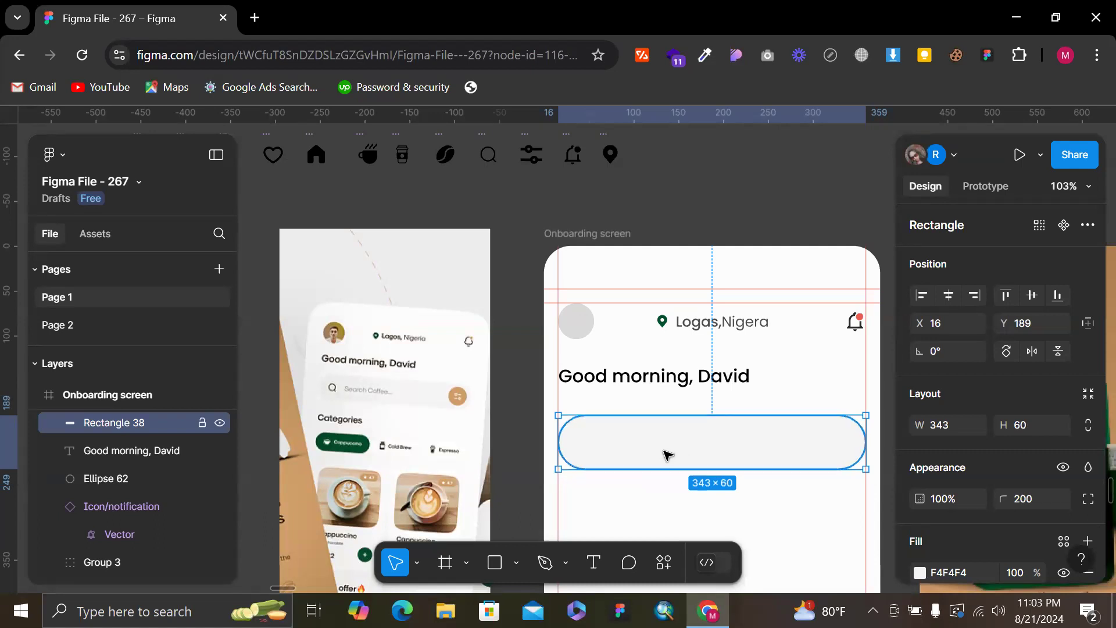
{"action": "key", "text": "Up"}
{"action": "key", "text": "Up"}
{"action": "key", "text": "Up"}
{"action": "key", "text": "Up"}
{"action": "key", "text": "Up"}
{"action": "key", "text": "Up"}
{"action": "key", "text": "Up"}
{"action": "key", "text": "Up"}
{"action": "key", "text": "Up"}
{"action": "key", "text": "Up"}
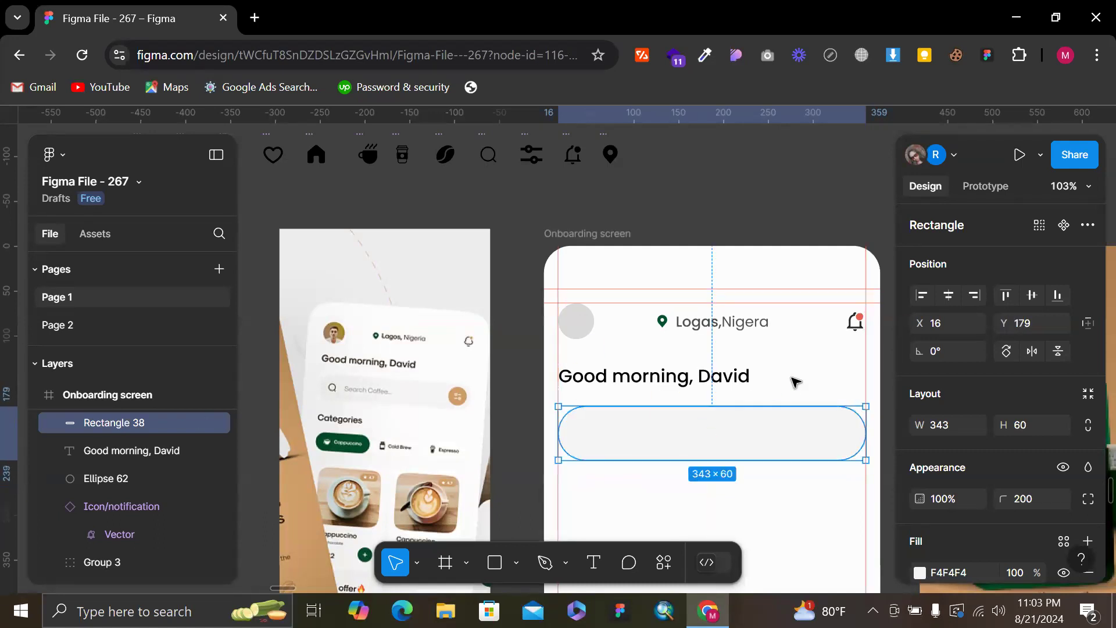
Place a copy of the search icon inside the start of the search bar, vertically centred on the bar
{"action": "left_click", "coordinate": [502, 188]}
{"action": "scroll", "coordinate": [480, 174], "scroll_direction": "up", "scroll_amount": 1}
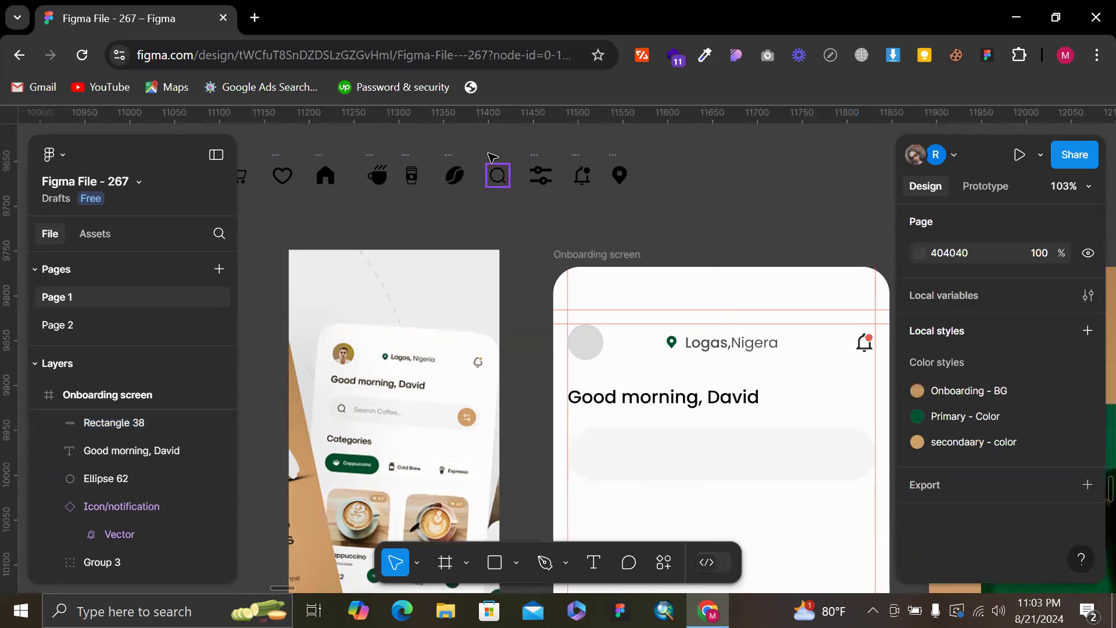
{"action": "scroll", "coordinate": [494, 160], "scroll_direction": "up", "scroll_amount": 2}
{"action": "left_click", "coordinate": [499, 157]}
{"action": "scroll", "coordinate": [504, 165], "scroll_direction": "down", "scroll_amount": 3}
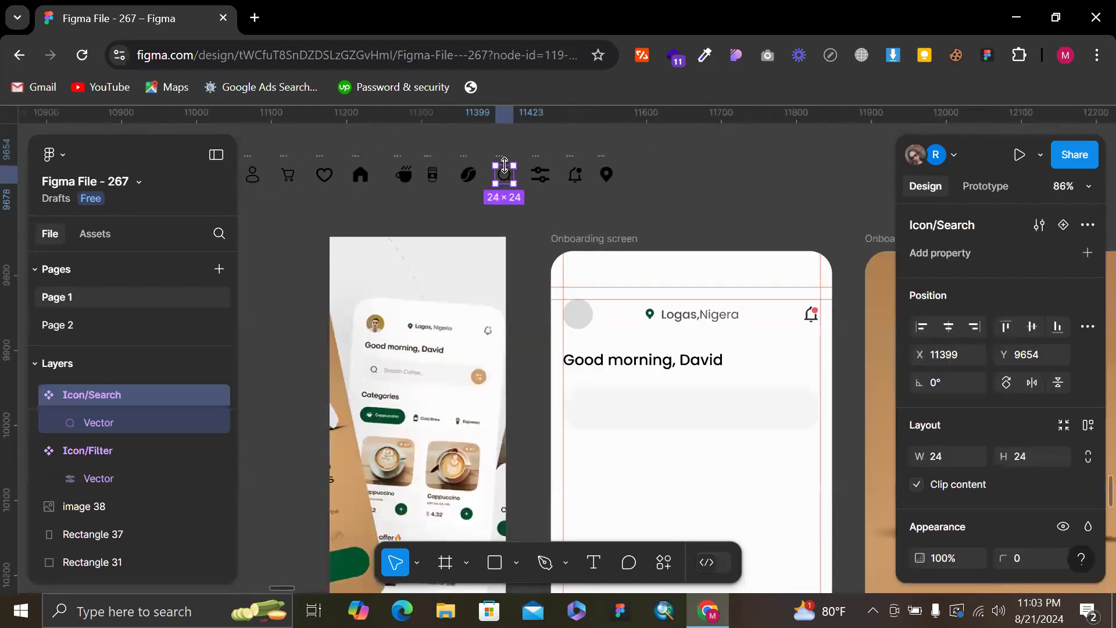
{"action": "left_click_drag", "start_coordinate": [568, 247], "coordinate": [611, 333]}
{"action": "left_click_drag", "start_coordinate": [516, 348], "coordinate": [588, 414]}
{"action": "left_click", "coordinate": [663, 416], "text": "shift"}
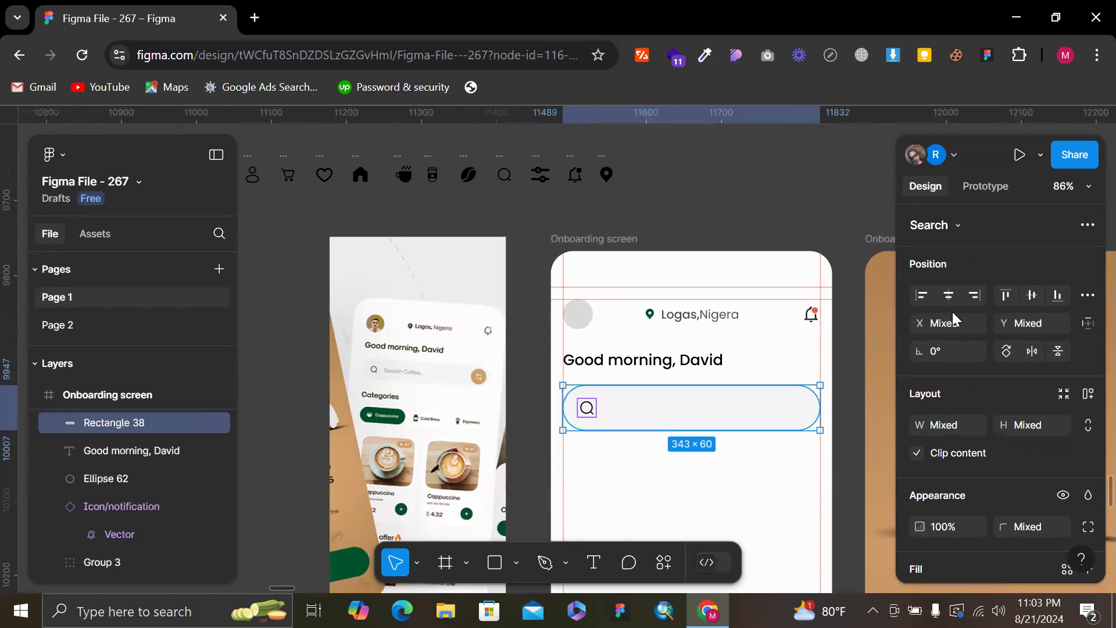
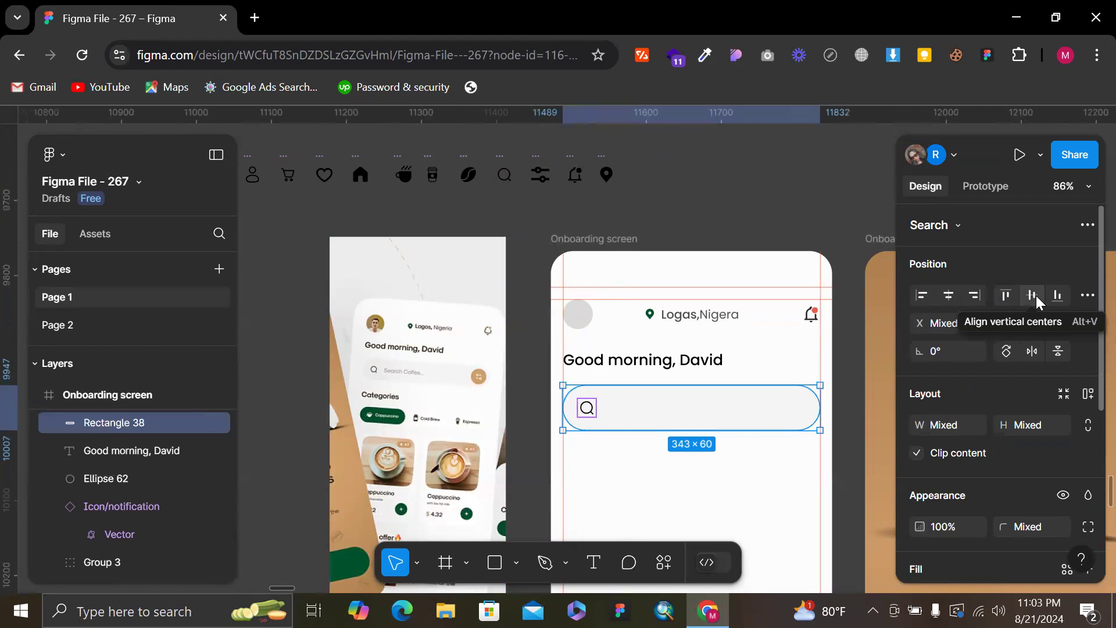
Cut the search icon and paste it into the screen's frame, directly above the search bar rectangle in the layer order
{"action": "left_click", "coordinate": [588, 409]}
{"action": "key", "text": "ctrl+x"}
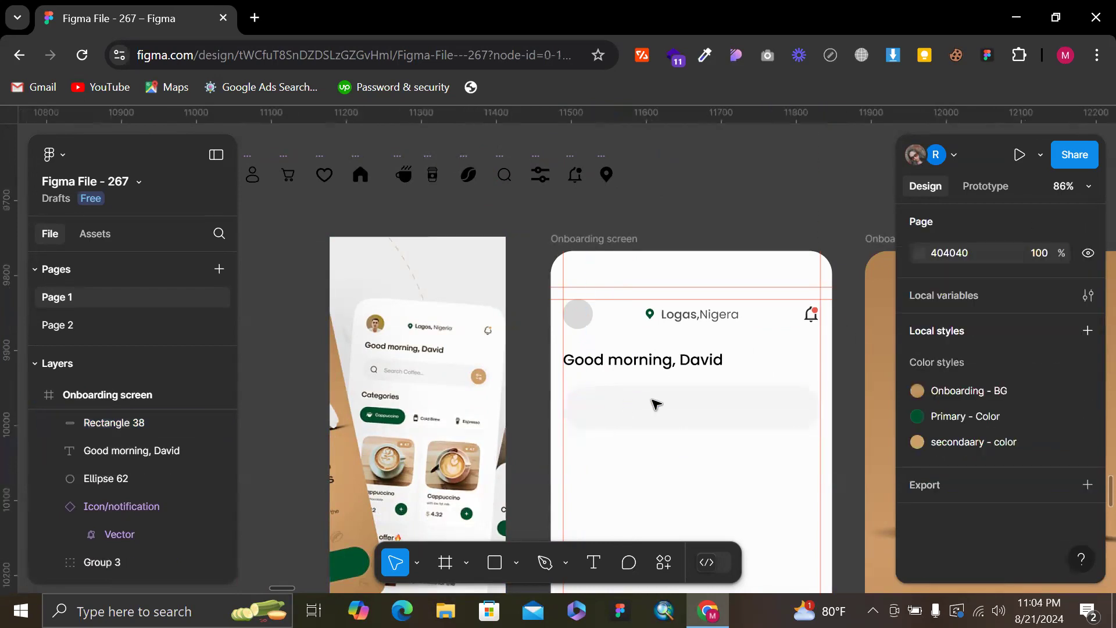
{"action": "left_click", "coordinate": [666, 399]}
{"action": "key", "text": "ctrl+v"}
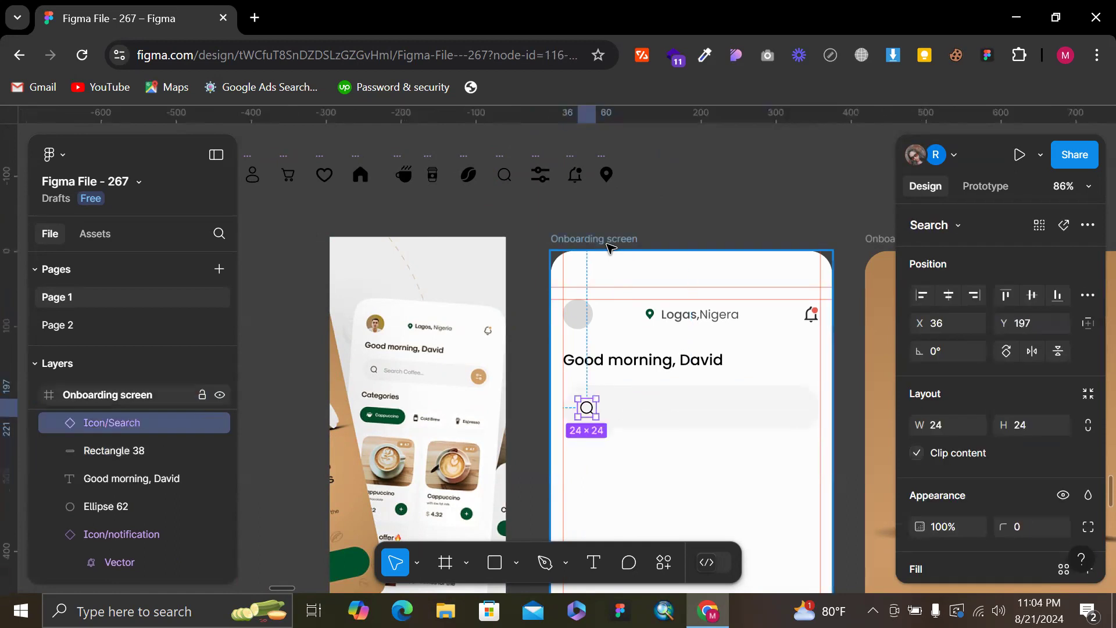
Rename the new screen's frame as Home
{"action": "left_click", "coordinate": [608, 242]}
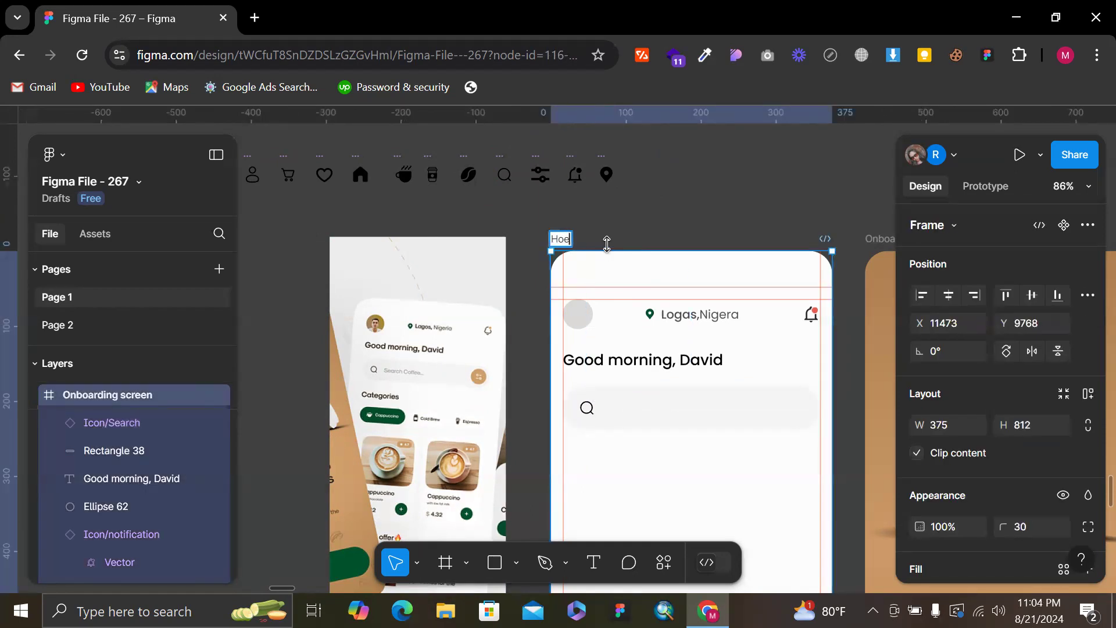
{"action": "key", "text": "Return"}
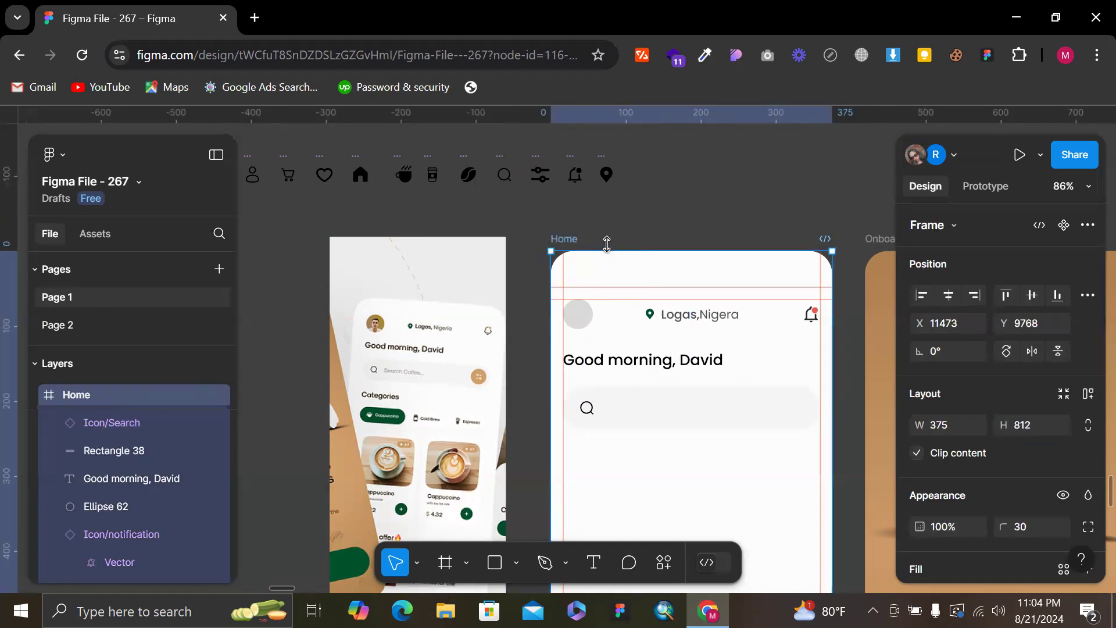
{"action": "left_click", "coordinate": [673, 203]}
Add the placeholder text "Search, Coffee" inside the search bar
{"action": "scroll", "coordinate": [645, 241], "scroll_direction": "down", "scroll_amount": 2}
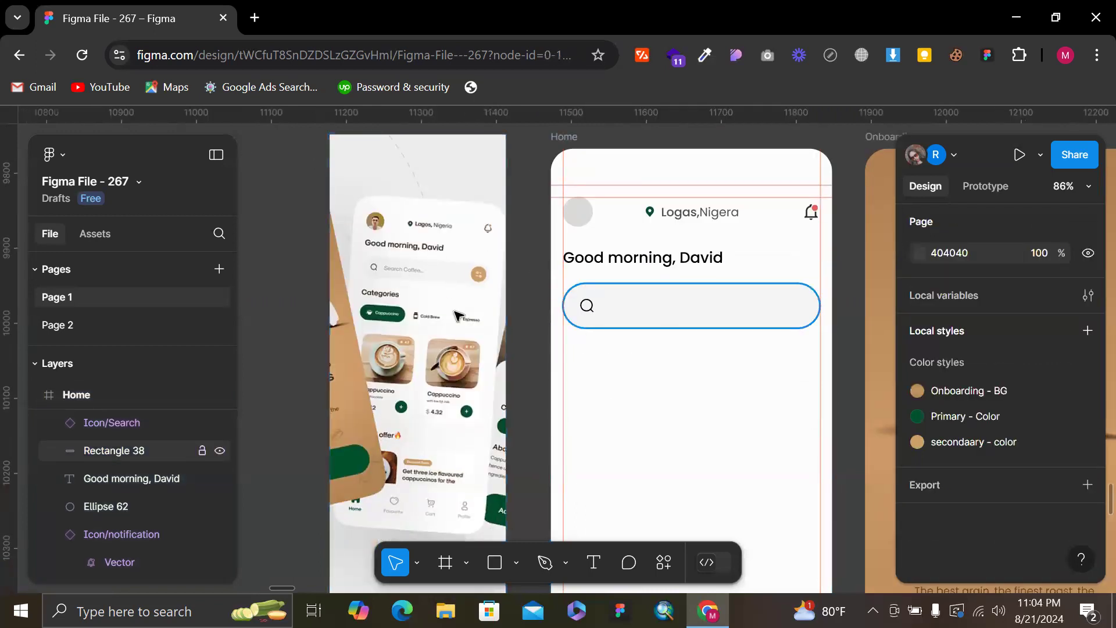
{"action": "scroll", "coordinate": [642, 264], "scroll_direction": "up", "scroll_amount": 3}
{"action": "scroll", "coordinate": [753, 341], "scroll_direction": "right", "scroll_amount": 2}
{"action": "key", "text": "t"}
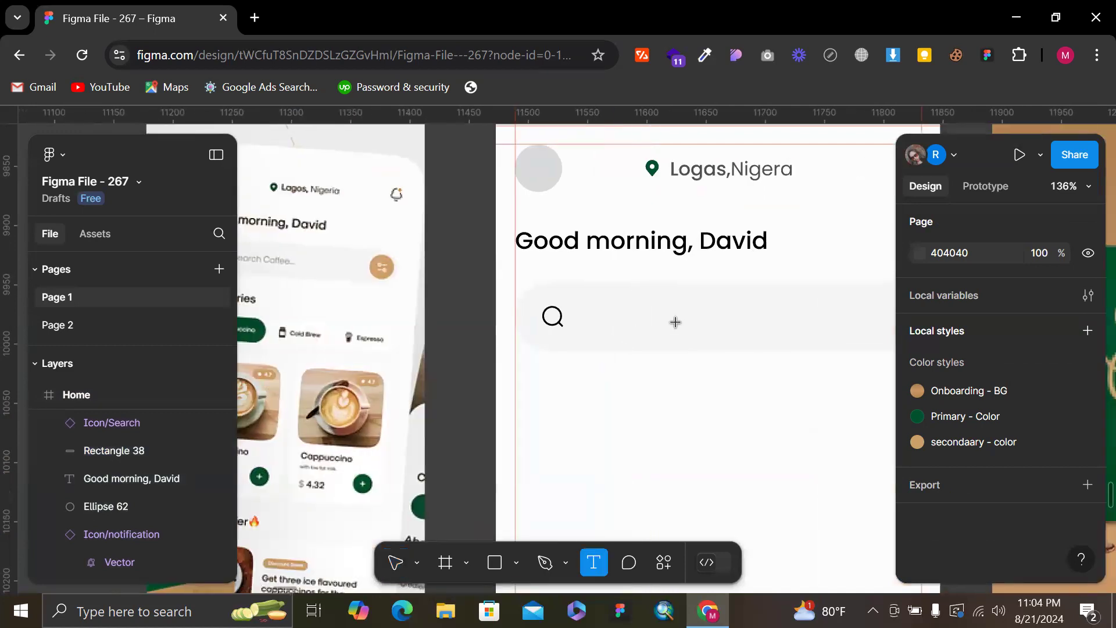
{"action": "left_click", "coordinate": [632, 311]}
{"action": "type", "text": "S"}
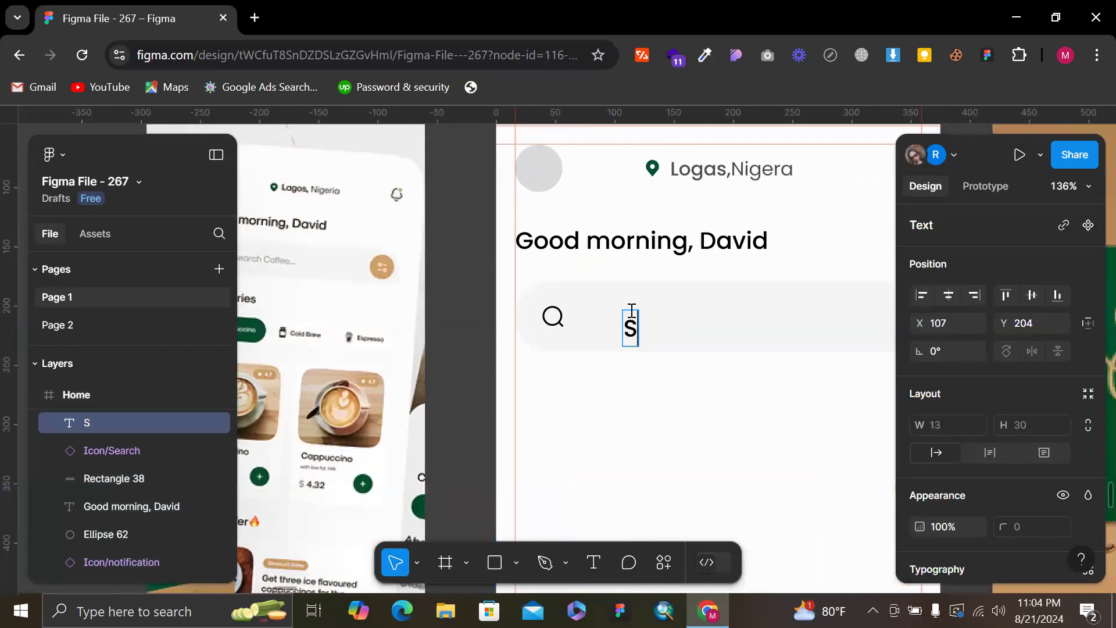
{"action": "type", "text": "earch,"}
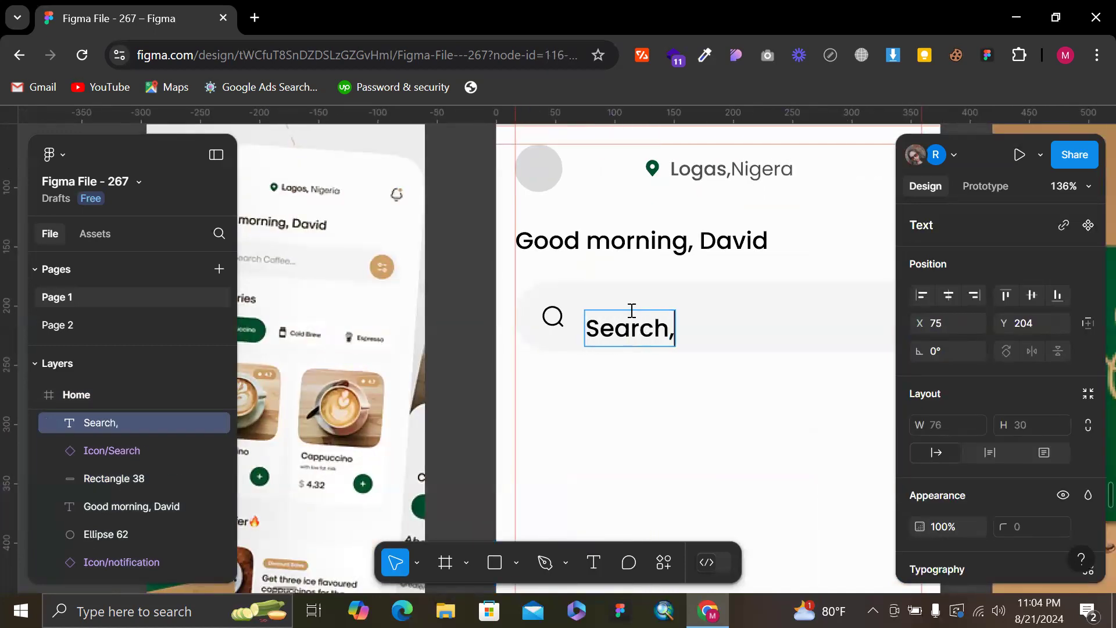
{"action": "type", "text": " Coffee"}
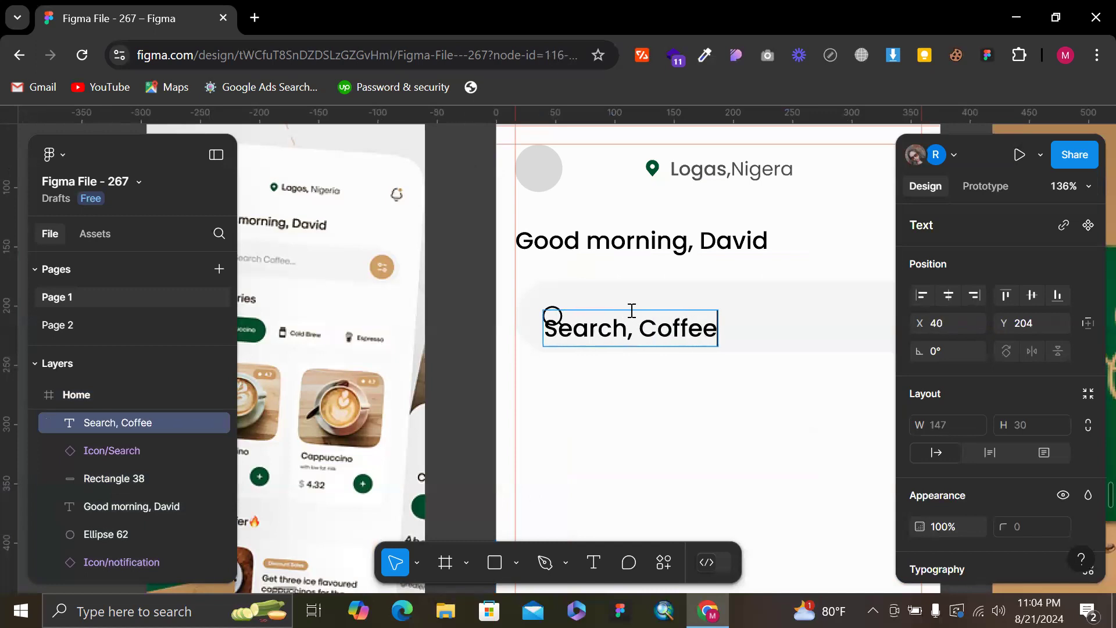
{"action": "key", "text": "Escape"}
Set the placeholder text's font size to 14 and its weight to Regular
{"action": "scroll", "coordinate": [1066, 469], "scroll_direction": "down", "scroll_amount": 5}
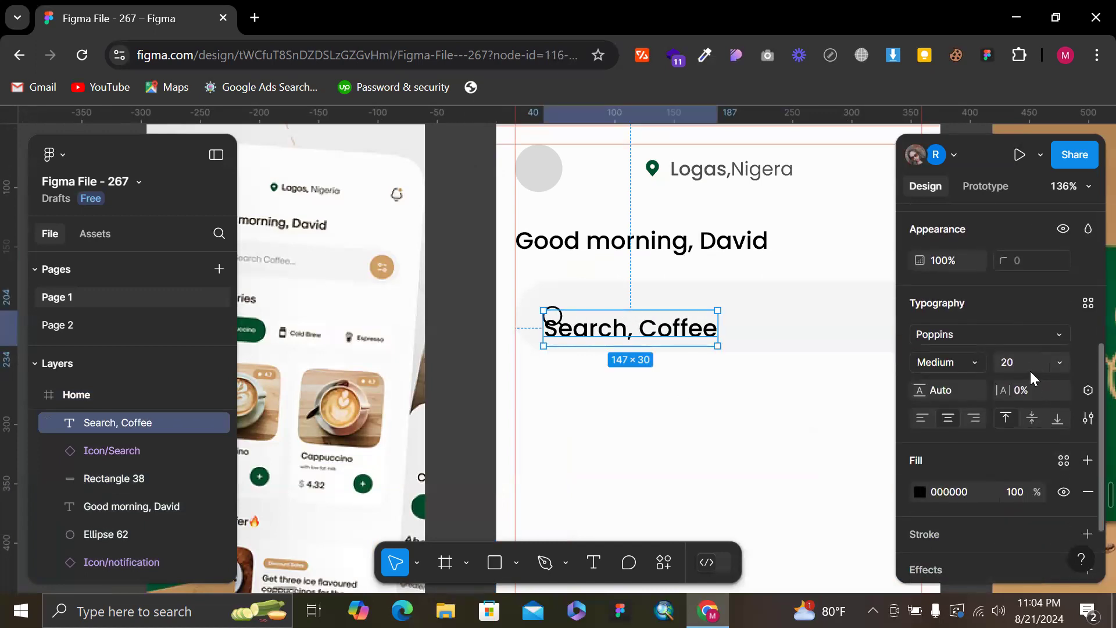
{"action": "type", "text": "4"}
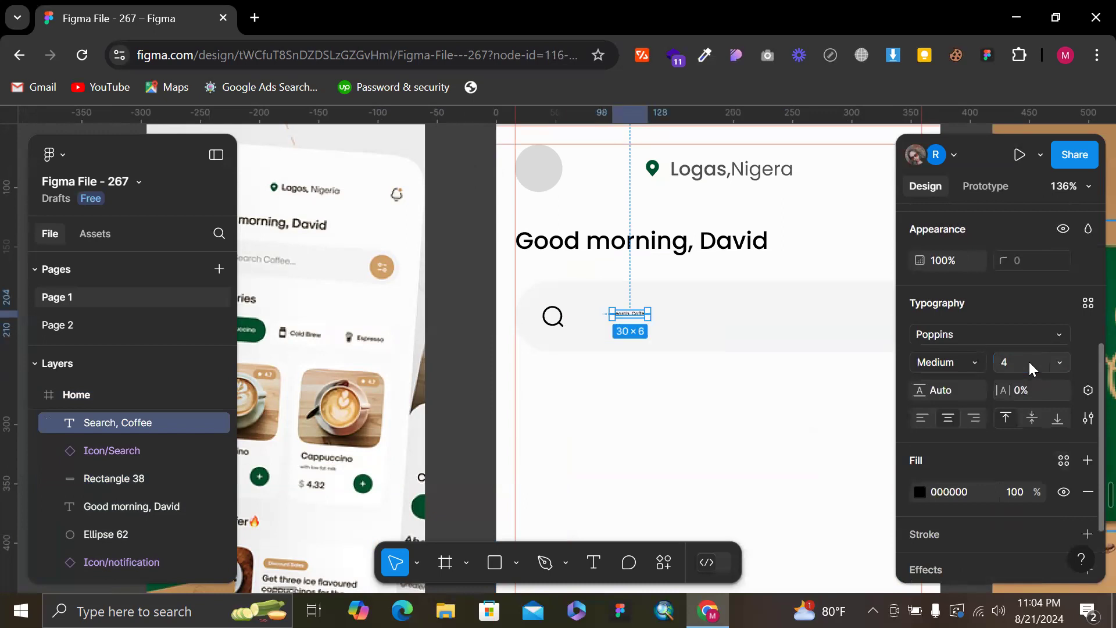
{"action": "key", "text": "Return"}
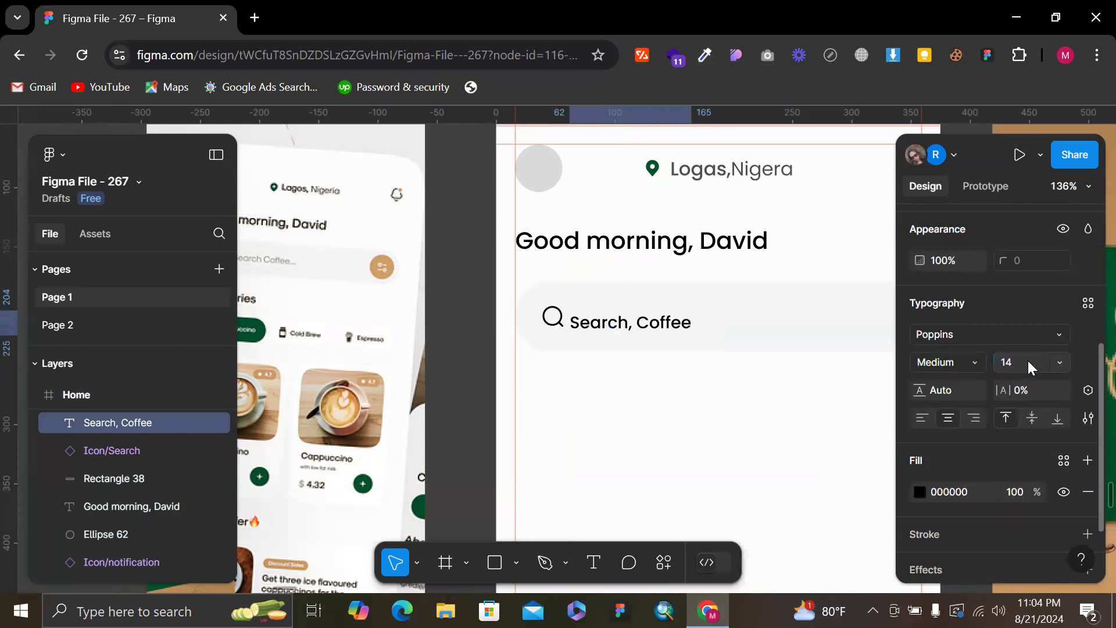
{"action": "left_click", "coordinate": [967, 358]}
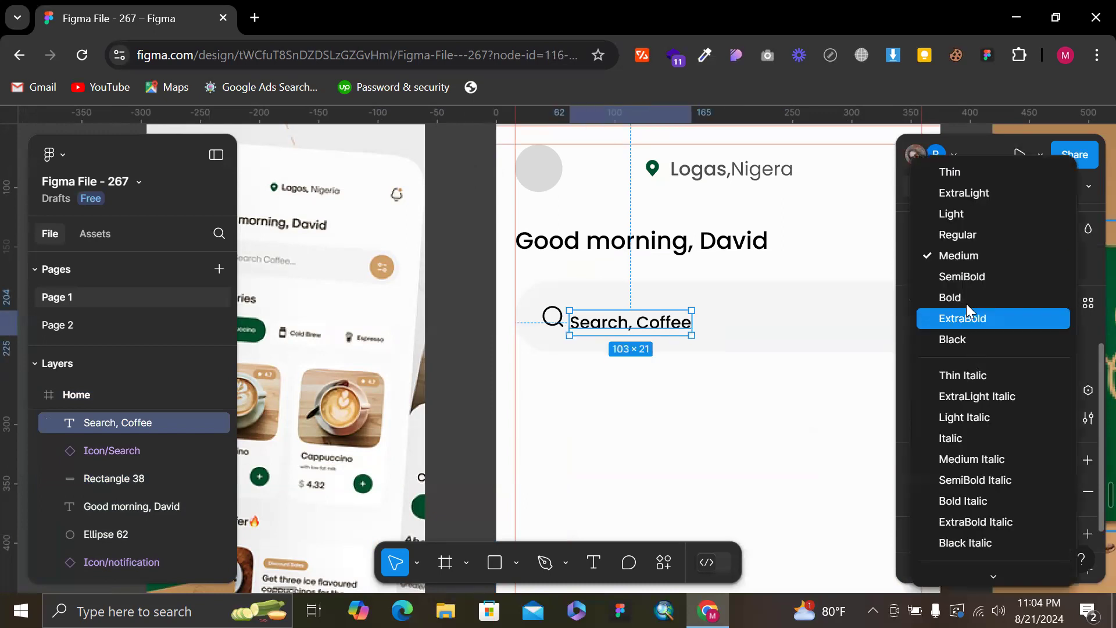
{"action": "left_click", "coordinate": [975, 240]}
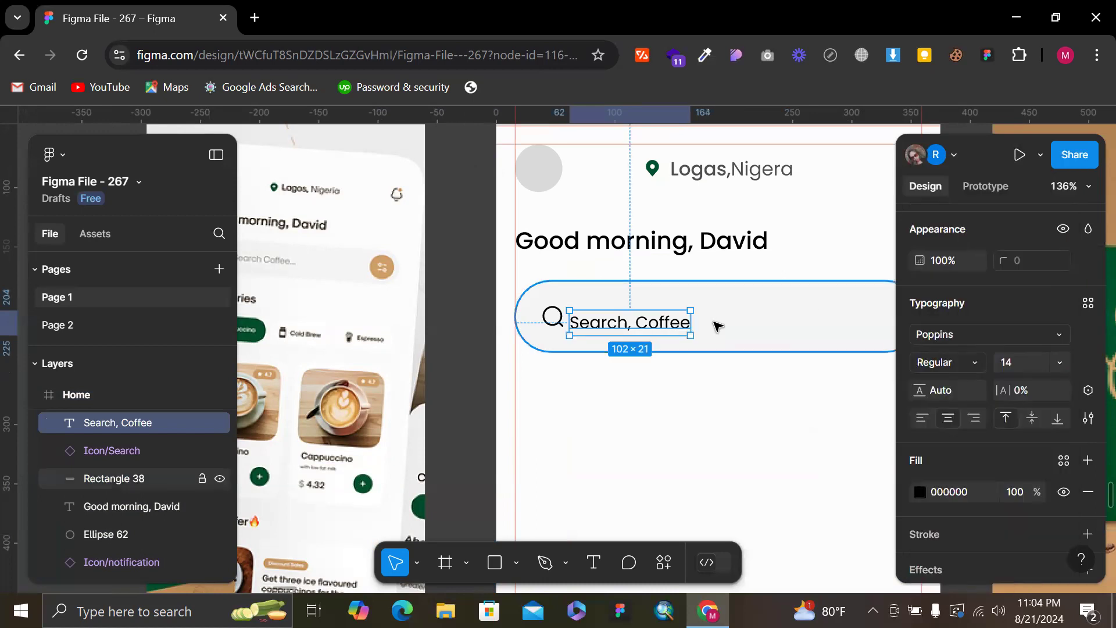
Fill the placeholder text with the mid grey 9F9F9F sampled from the palette swatch
{"action": "scroll", "coordinate": [717, 324], "scroll_direction": "up", "scroll_amount": 5}
{"action": "scroll", "coordinate": [718, 325], "scroll_direction": "down", "scroll_amount": 2}
{"action": "scroll", "coordinate": [718, 326], "scroll_direction": "up", "scroll_amount": 3}
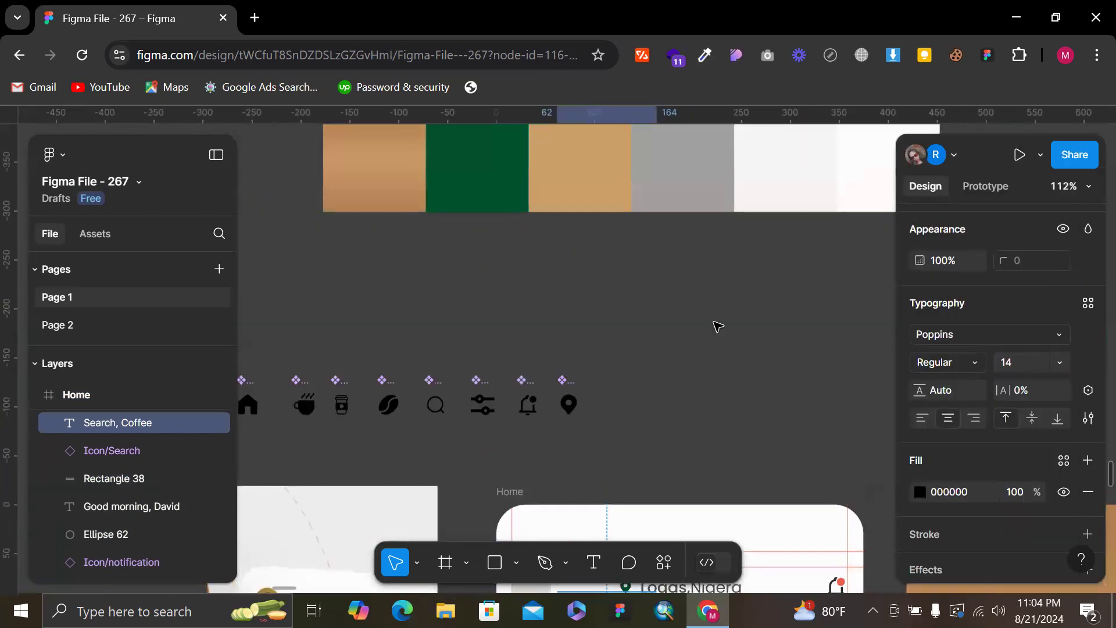
{"action": "key", "text": "i"}
{"action": "left_click", "coordinate": [693, 190]}
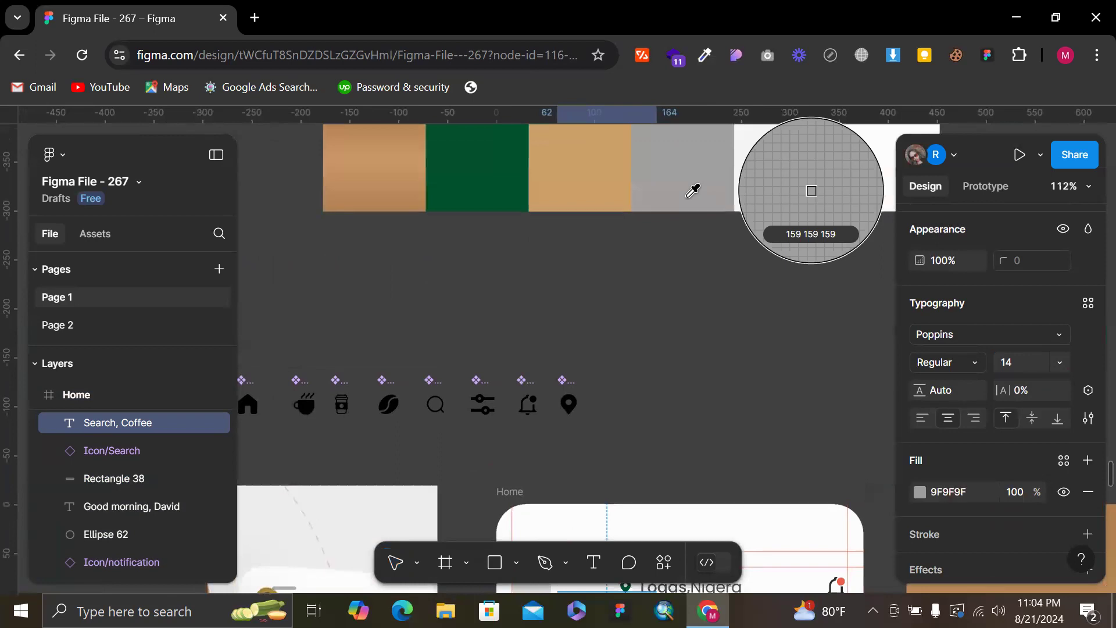
{"action": "scroll", "coordinate": [688, 199], "scroll_direction": "down", "scroll_amount": 4}
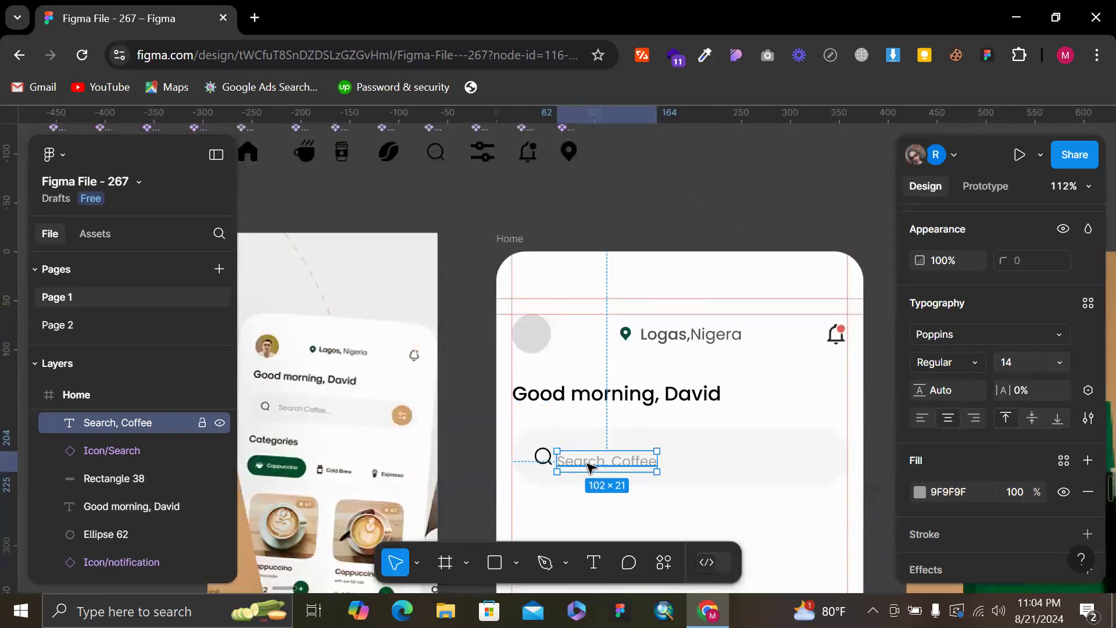
Change the placeholder text to "Search, Coffee..." and place it just after the search icon, vertically centred in the bar
{"action": "mouse_move", "coordinate": [591, 465]}
{"action": "left_mouse_down"}
{"action": "mouse_move", "coordinate": [602, 463]}
{"action": "mouse_move", "coordinate": [593, 461]}
{"action": "left_mouse_up"}
{"action": "double_click", "coordinate": [594, 461]}
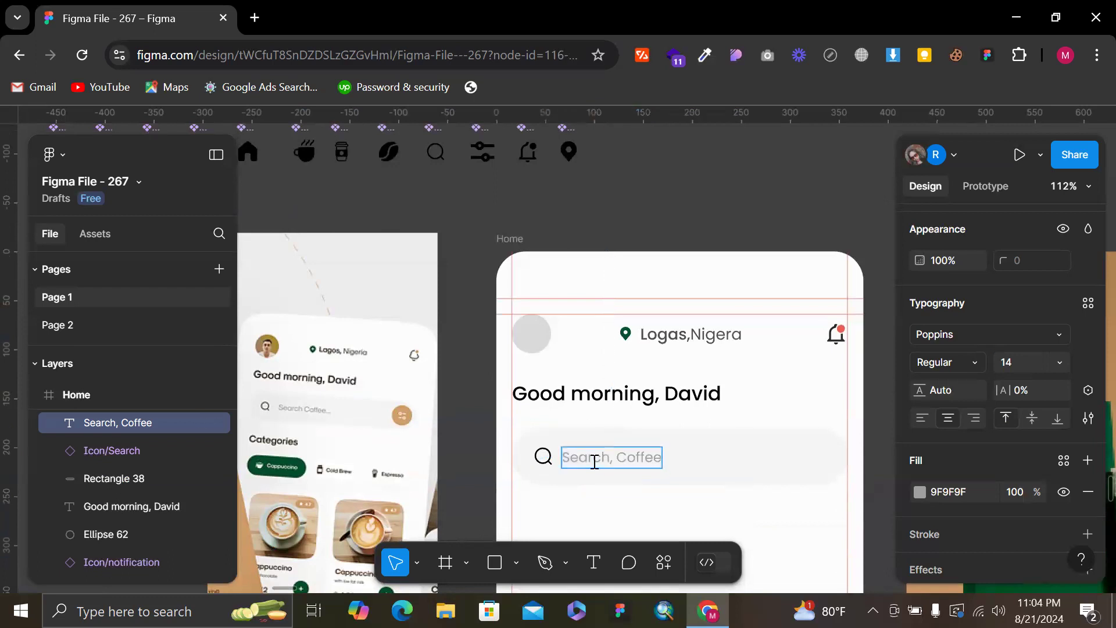
{"action": "type", "text": "..."}
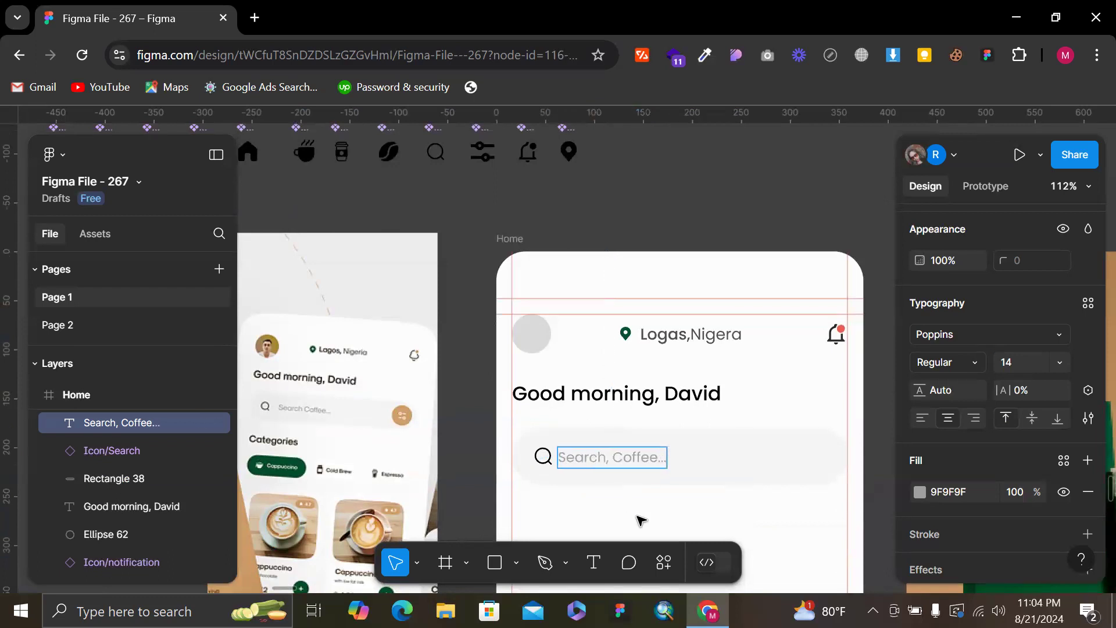
{"action": "key", "text": "Escape"}
{"action": "left_click_drag", "start_coordinate": [605, 469], "coordinate": [615, 469]}
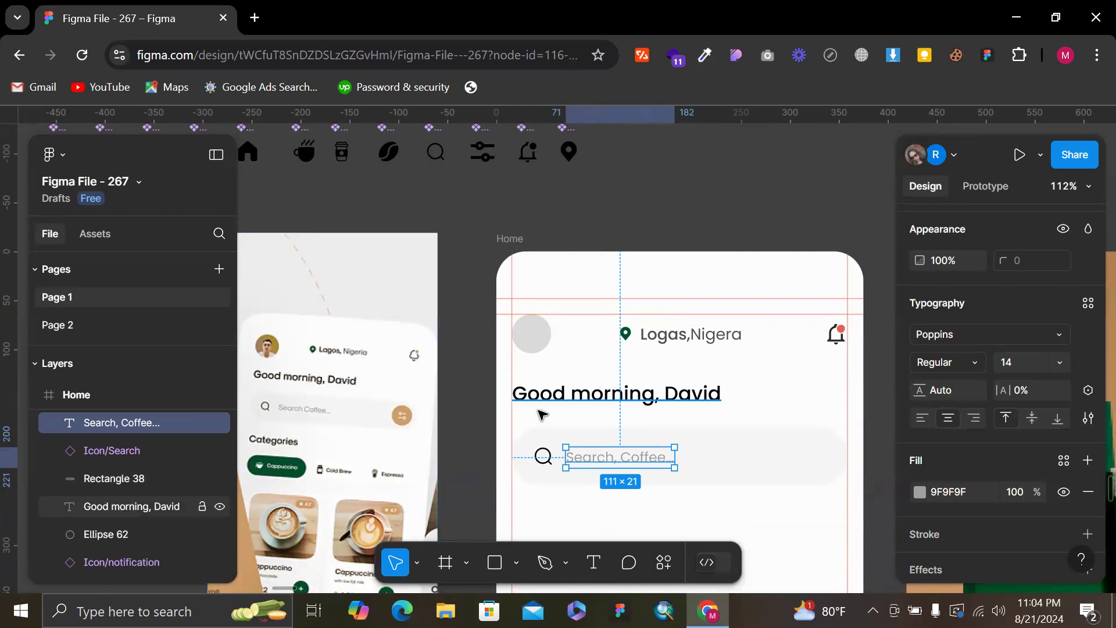
Draw a circle about 30 × 30 near the far end of the search bar and set its size to 40 × 40
{"action": "scroll", "coordinate": [541, 414], "scroll_direction": "up", "scroll_amount": 5}
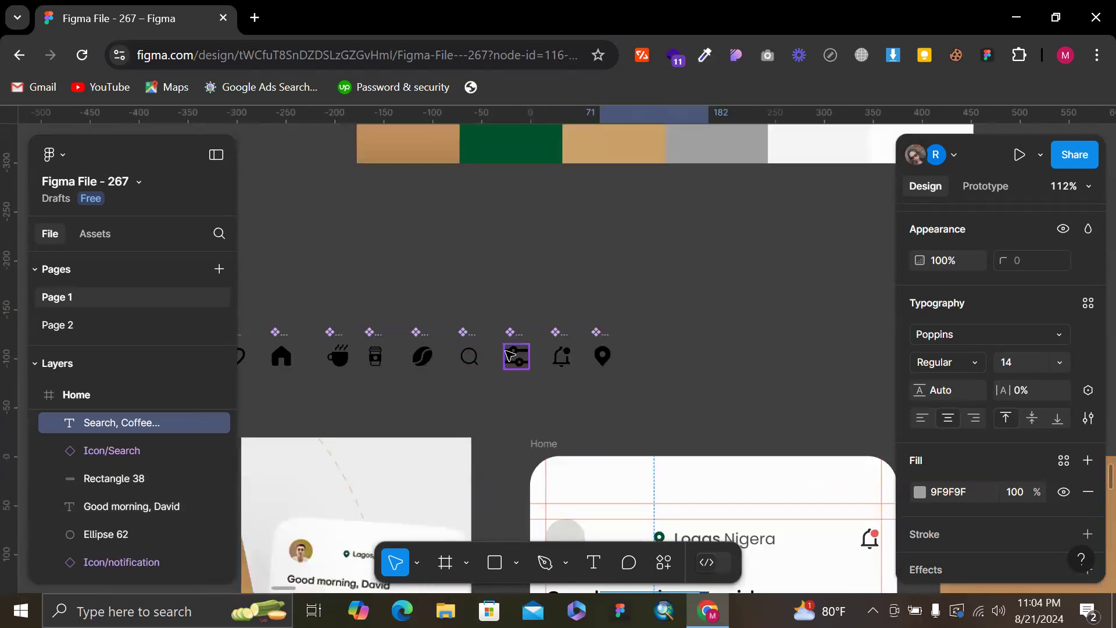
{"action": "scroll", "coordinate": [765, 293], "scroll_direction": "down", "scroll_amount": 5}
{"action": "scroll", "coordinate": [693, 361], "scroll_direction": "up", "scroll_amount": 6}
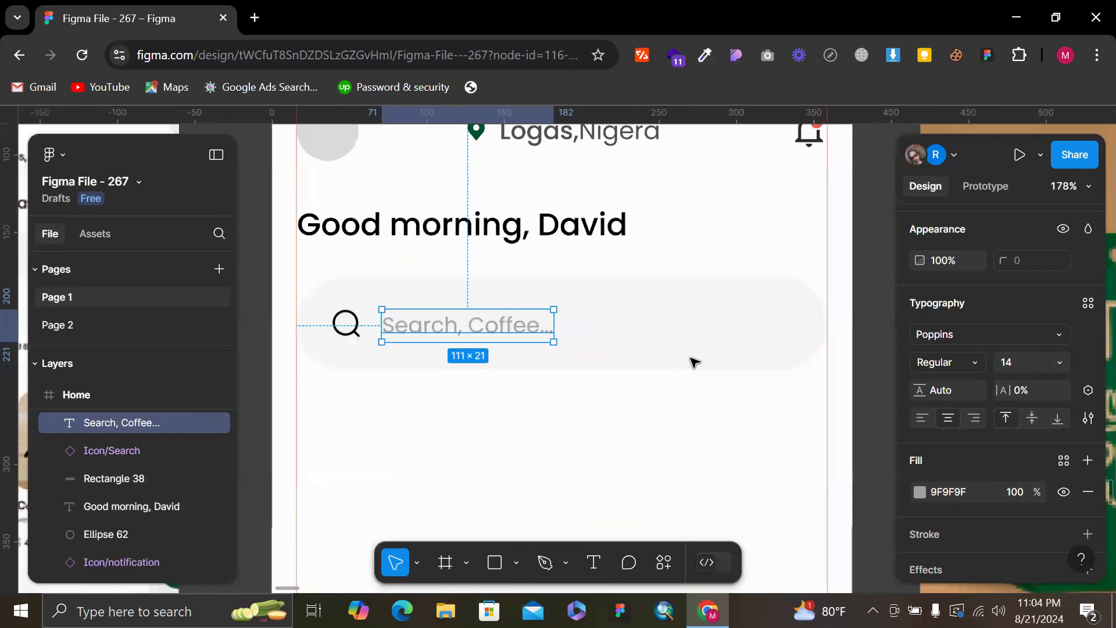
{"action": "key", "text": "o"}
{"action": "scroll", "coordinate": [664, 342], "scroll_direction": "up", "scroll_amount": 4}
{"action": "left_click_drag", "start_coordinate": [616, 277], "coordinate": [688, 350]}
{"action": "scroll", "coordinate": [1017, 309], "scroll_direction": "up", "scroll_amount": 3}
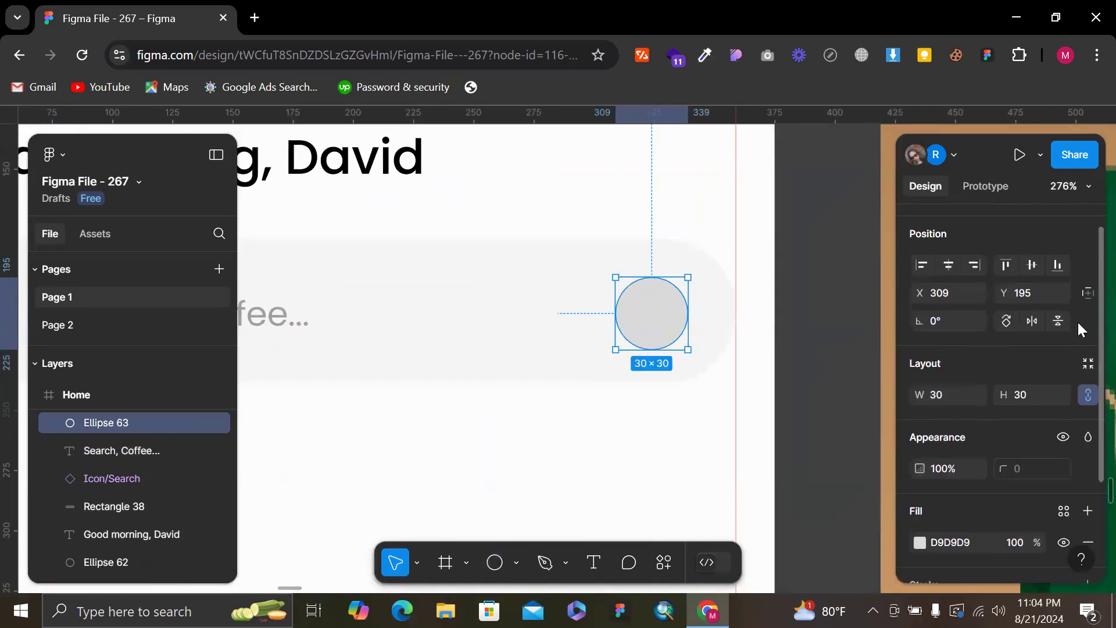
{"action": "type", "text": "40"}
{"action": "key", "text": "Return"}
Move the circle inside the search bar's rounded far end, to X 308, Y 189, vertically centred on the bar
{"action": "left_click_drag", "start_coordinate": [651, 300], "coordinate": [666, 314]}
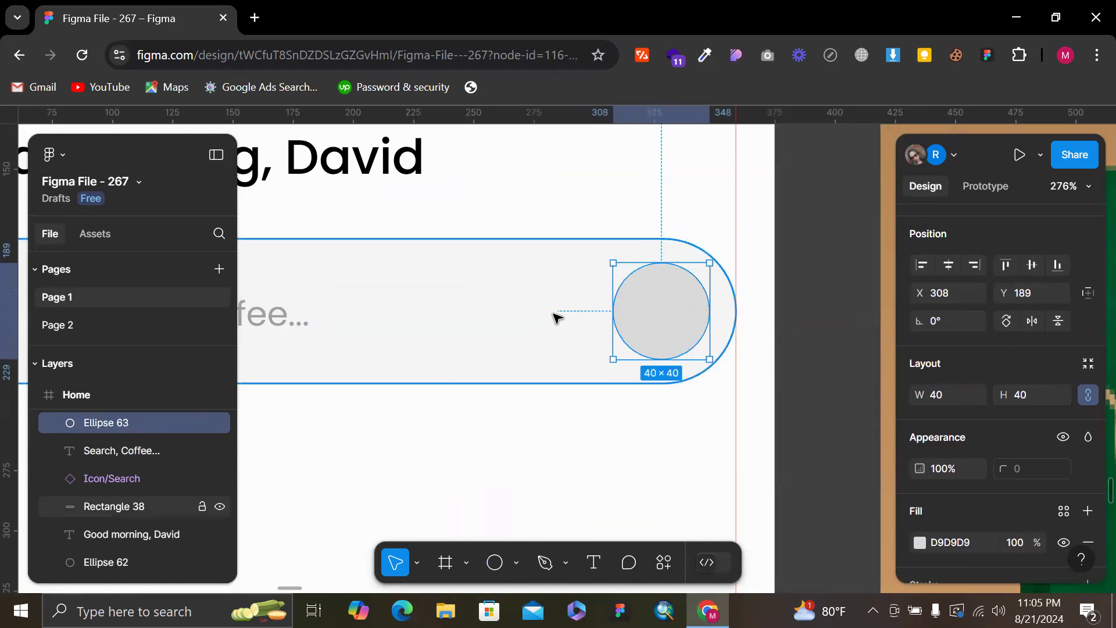
{"action": "left_click", "coordinate": [553, 317], "text": "shift"}
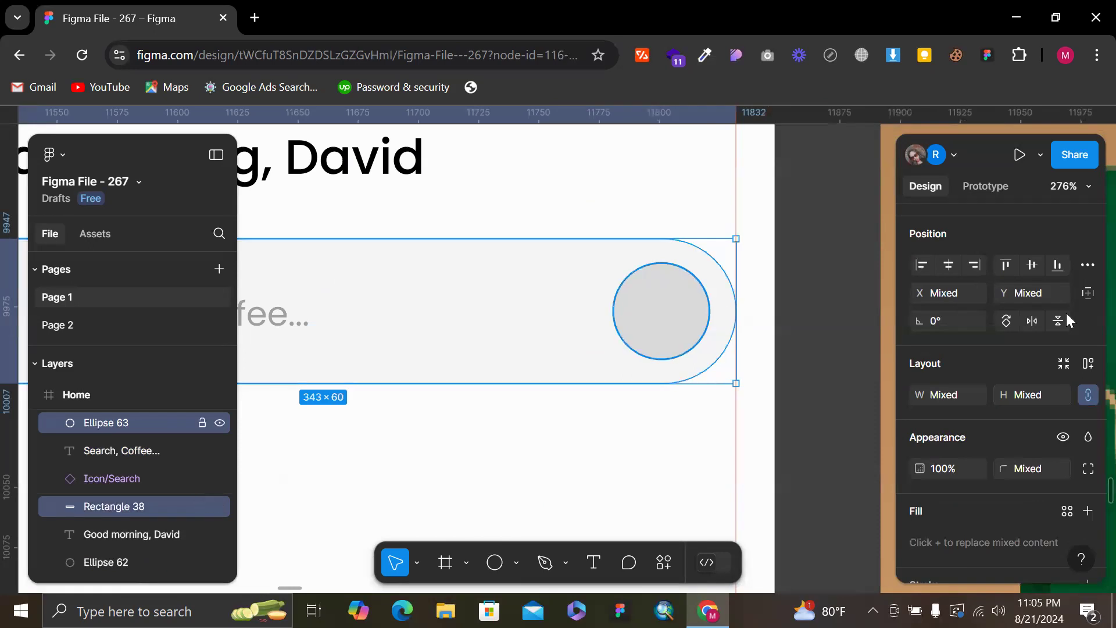
{"action": "left_click", "coordinate": [702, 324]}
Fill the circle at the far end of the search bar with the tan CA9F68 sampled from the palette swatch
{"action": "scroll", "coordinate": [702, 324], "scroll_direction": "left", "scroll_amount": 9}
{"action": "scroll", "coordinate": [701, 322], "scroll_direction": "down", "scroll_amount": 2}
{"action": "scroll", "coordinate": [701, 322], "scroll_direction": "down", "scroll_amount": 3}
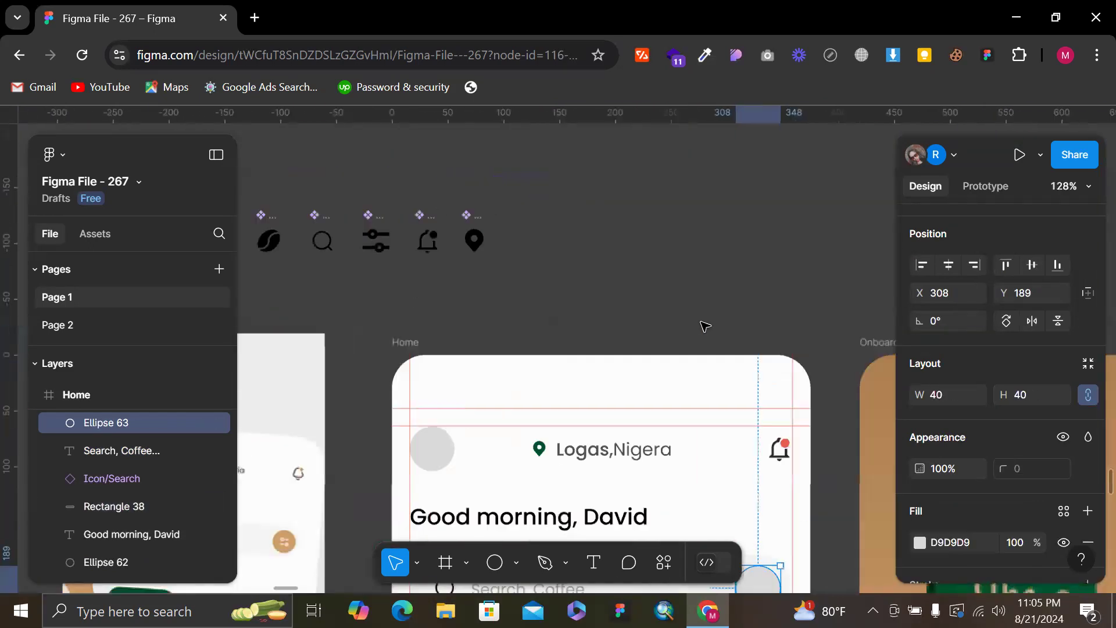
{"action": "scroll", "coordinate": [704, 325], "scroll_direction": "up", "scroll_amount": 10}
{"action": "key", "text": "i"}
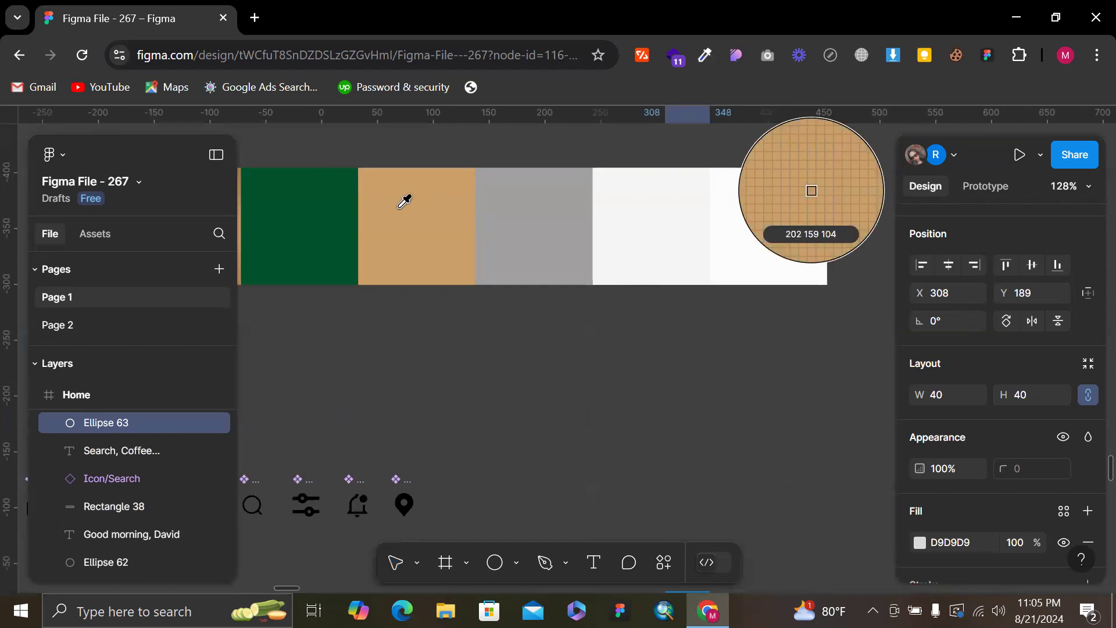
{"action": "left_click", "coordinate": [404, 200]}
{"action": "scroll", "coordinate": [568, 404], "scroll_direction": "down", "scroll_amount": 10}
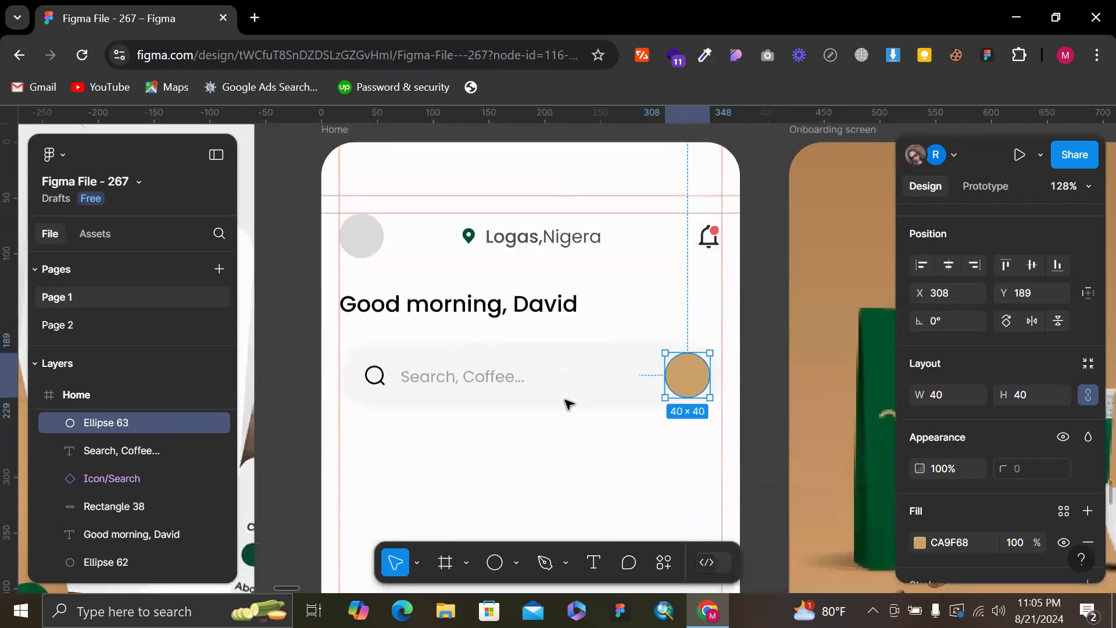
Copy the filter icon component from the icon row into the Home frame and place it over the tan circle
{"action": "scroll", "coordinate": [498, 331], "scroll_direction": "up", "scroll_amount": 5}
{"action": "scroll", "coordinate": [499, 332], "scroll_direction": "left", "scroll_amount": 3}
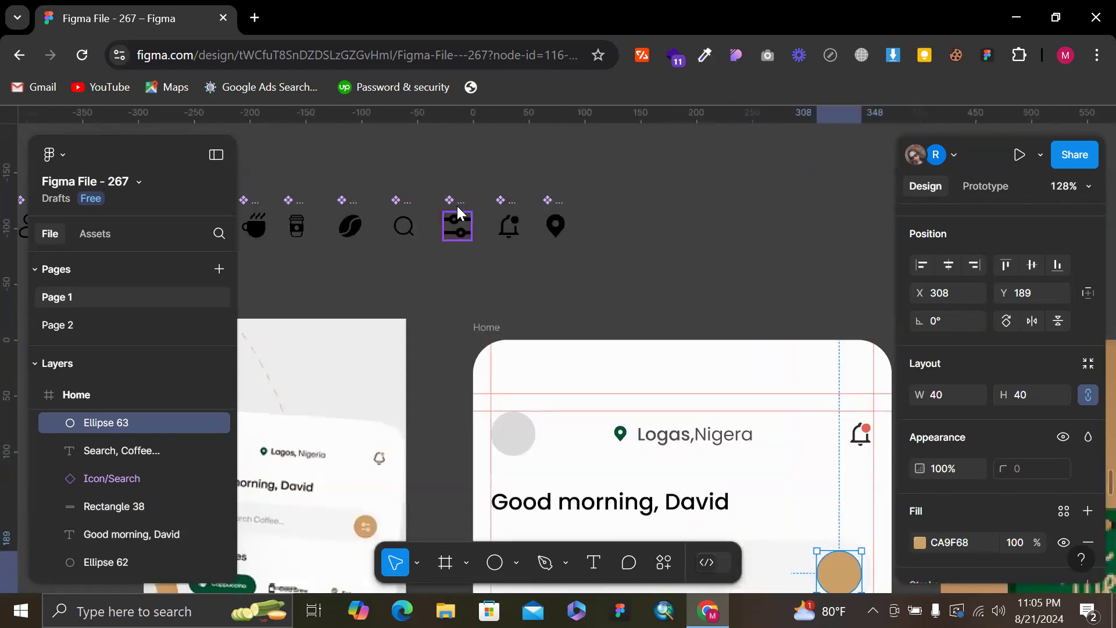
{"action": "left_click", "coordinate": [458, 210]}
{"action": "scroll", "coordinate": [510, 260], "scroll_direction": "down", "scroll_amount": 3}
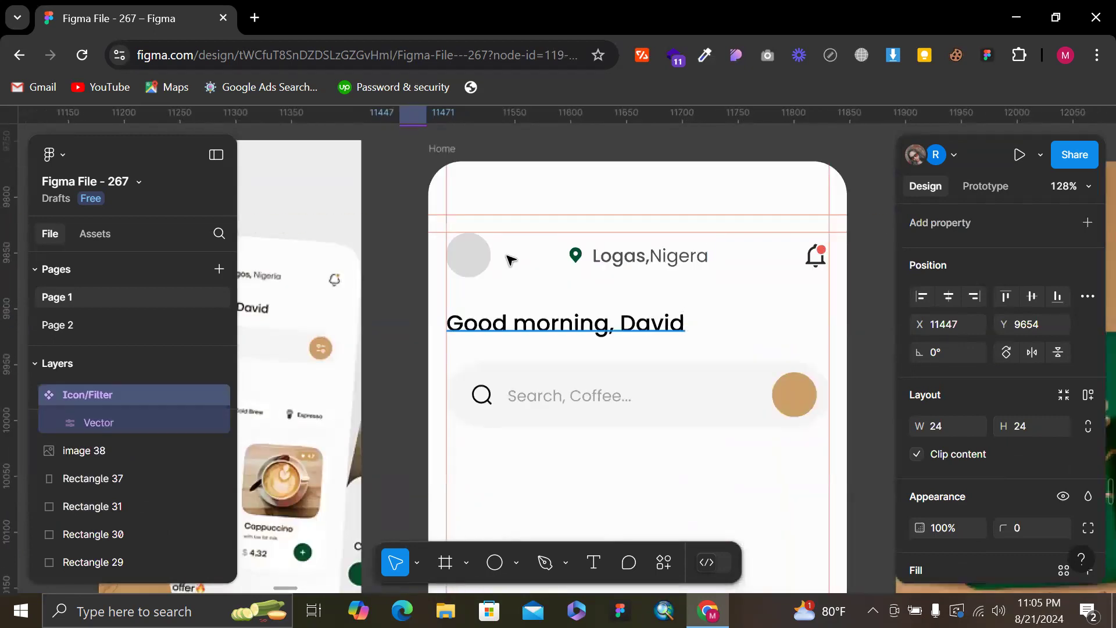
{"action": "scroll", "coordinate": [605, 319], "scroll_direction": "right", "scroll_amount": 3}
{"action": "scroll", "coordinate": [630, 343], "scroll_direction": "up", "scroll_amount": 5, "text": "ctrl"}
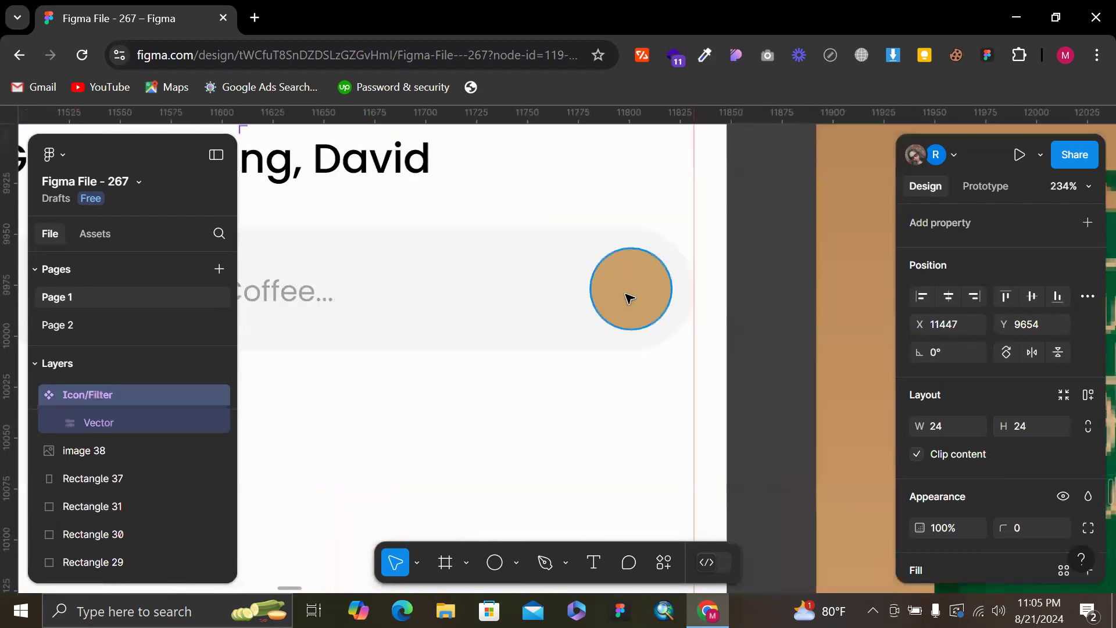
{"action": "left_click", "coordinate": [631, 298]}
{"action": "scroll", "coordinate": [630, 299], "scroll_direction": "up", "scroll_amount": 5, "text": "ctrl"}
{"action": "key", "text": "ctrl+v"}
{"action": "scroll", "coordinate": [628, 296], "scroll_direction": "up", "scroll_amount": 1, "text": "ctrl"}
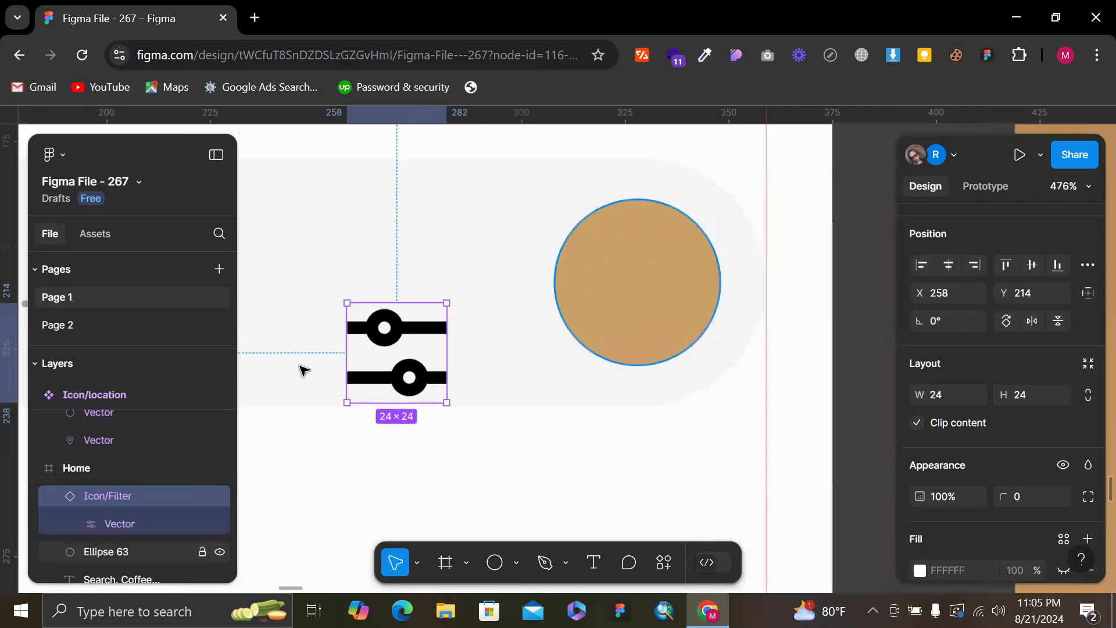
{"action": "left_click_drag", "start_coordinate": [390, 369], "coordinate": [632, 299]}
Resize the filter icon proportionally to 20 × 20 and centre it horizontally and vertically on the tan circle
{"action": "left_click", "coordinate": [1084, 399]}
{"action": "left_click", "coordinate": [1048, 395]}
{"action": "type", "text": "20"}
{"action": "key", "text": "Return"}
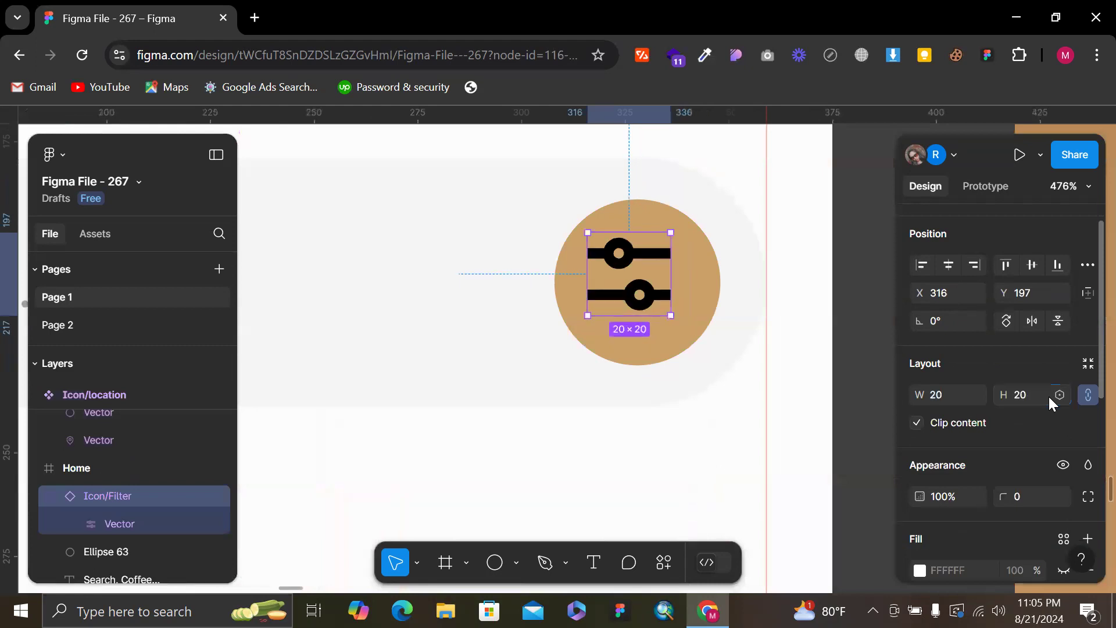
{"action": "left_click", "coordinate": [708, 284], "text": "shift"}
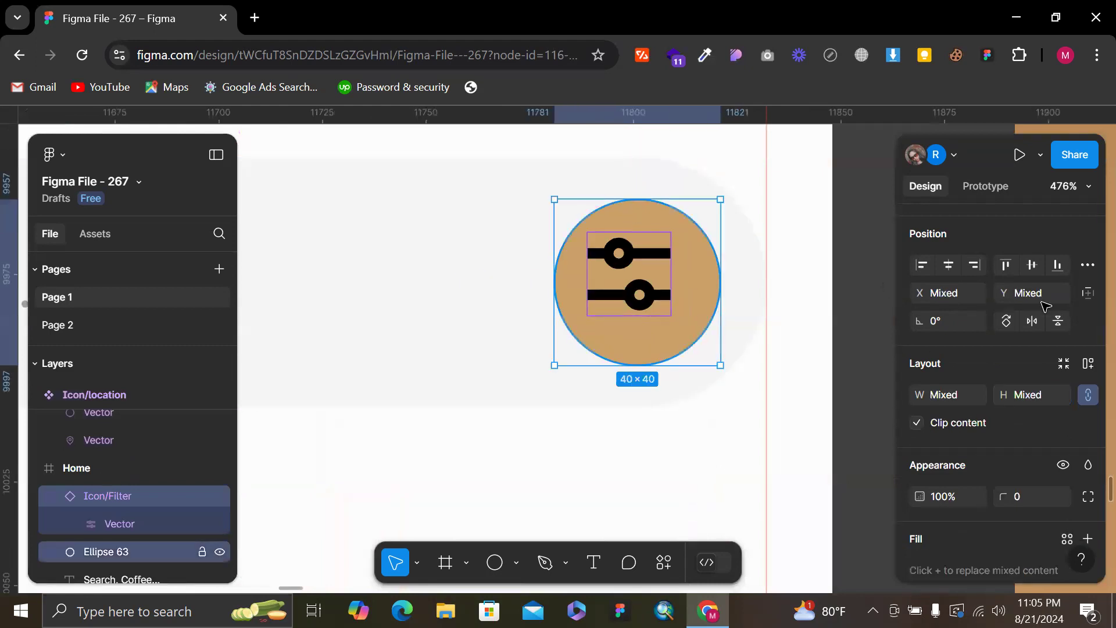
{"action": "left_click", "coordinate": [949, 267]}
{"action": "left_click", "coordinate": [1032, 266]}
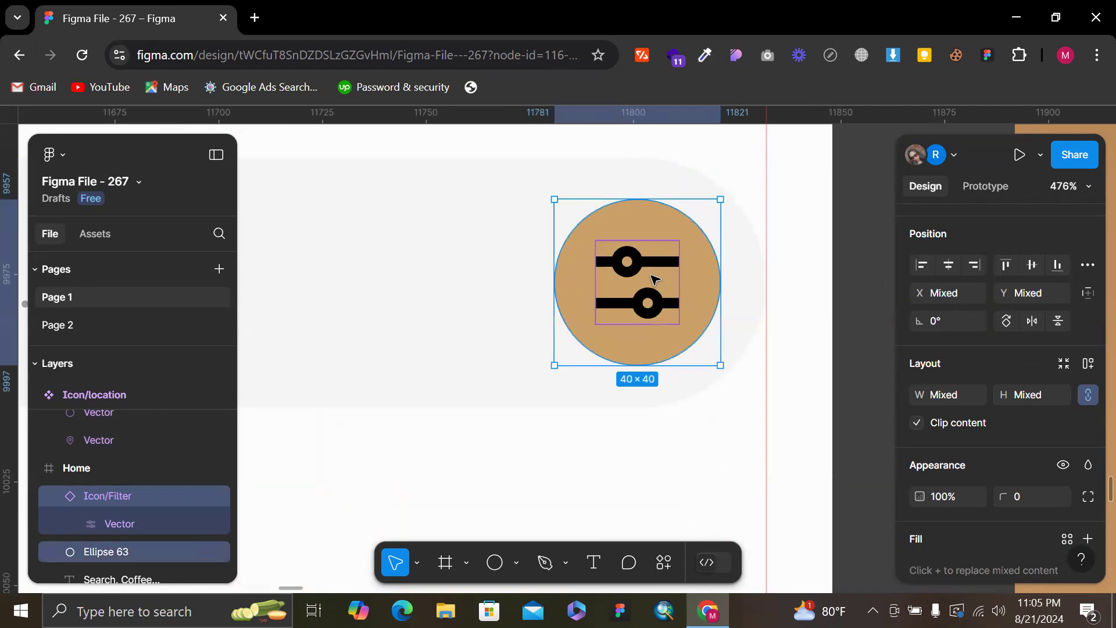
Recolour the filter icon white FFFFFF and group it with the tan circle
{"action": "scroll", "coordinate": [1042, 365], "scroll_direction": "down", "scroll_amount": 5}
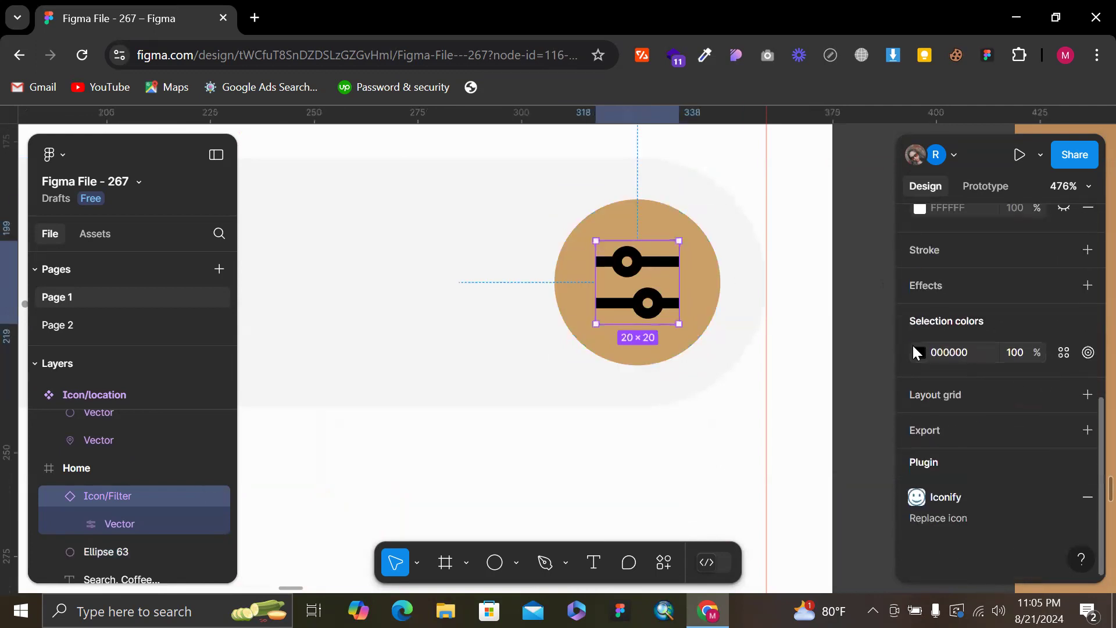
{"action": "left_click", "coordinate": [919, 351]}
{"action": "left_click_drag", "start_coordinate": [766, 237], "coordinate": [688, 177]}
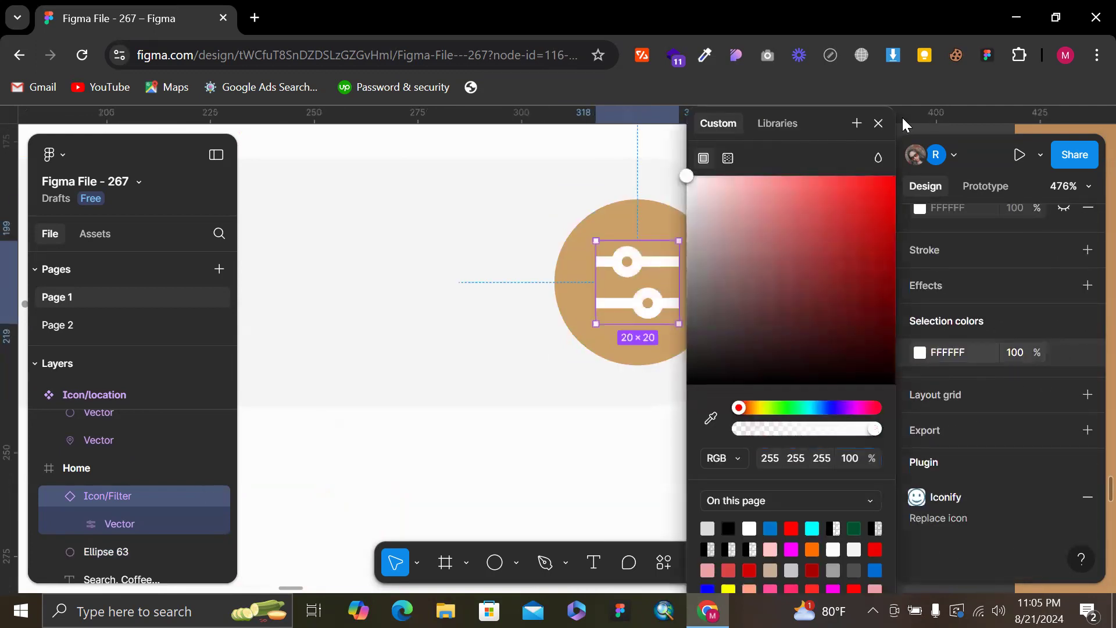
{"action": "left_click", "coordinate": [878, 123]}
{"action": "left_click", "coordinate": [656, 217], "text": "shift"}
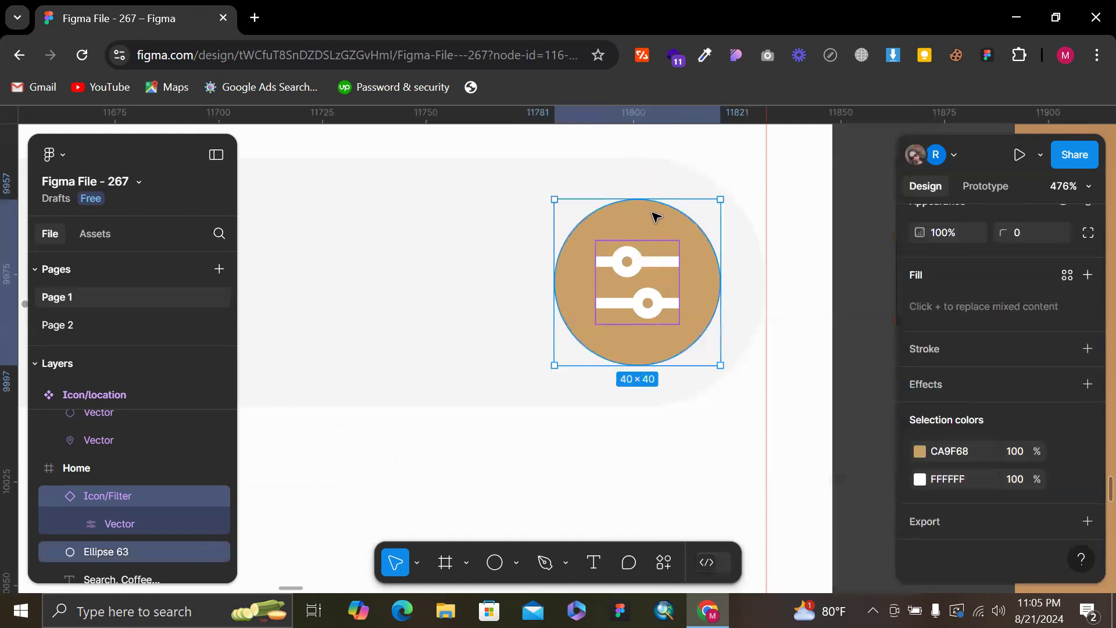
{"action": "key", "text": "ctrl+g"}
{"action": "scroll", "coordinate": [655, 217], "scroll_direction": "down", "scroll_amount": 8}
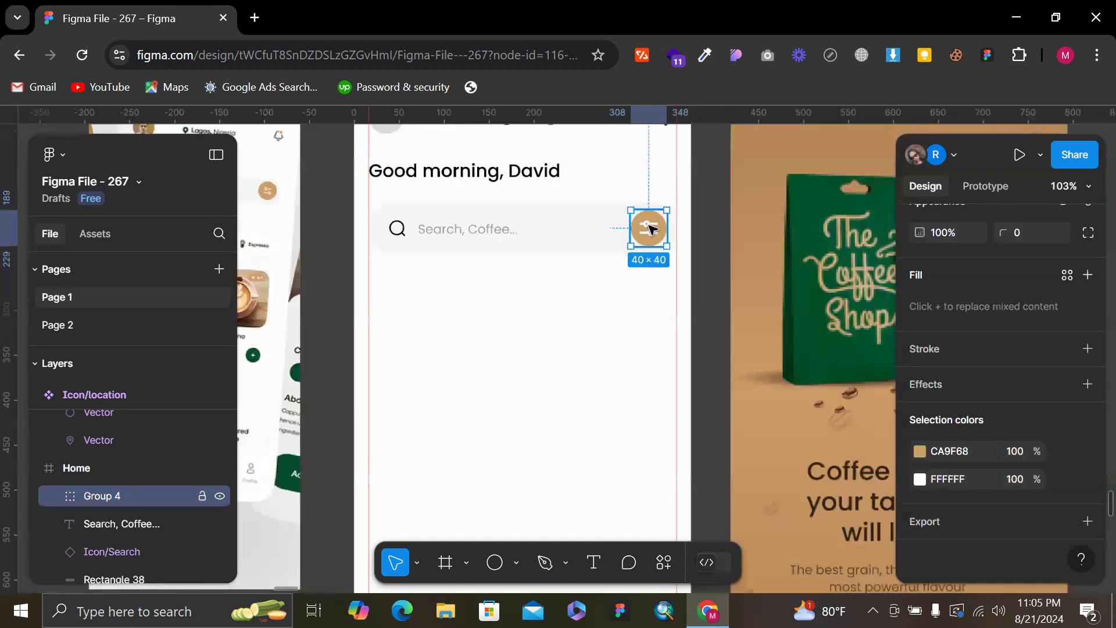
Set the filter icon inside the group to 16 × 16 and centre it on the circle both ways, at X 320, Y 201
{"action": "double_click", "coordinate": [652, 227]}
{"action": "scroll", "coordinate": [1052, 343], "scroll_direction": "up", "scroll_amount": 3}
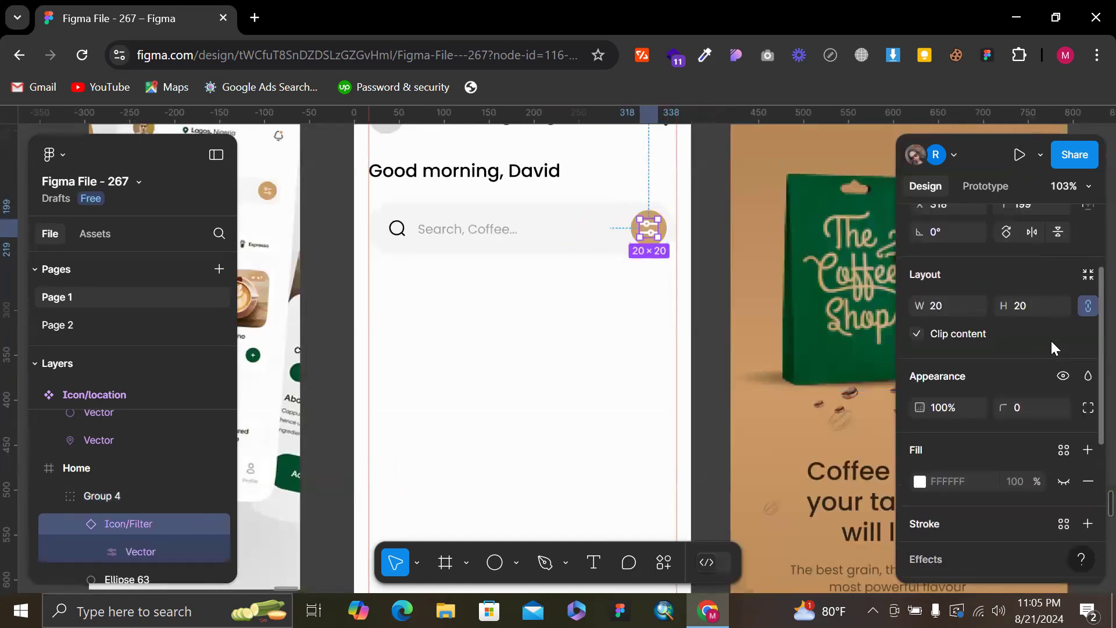
{"action": "left_click", "coordinate": [1036, 317]}
{"action": "type", "text": "16"}
{"action": "key", "text": "Return"}
{"action": "scroll", "coordinate": [835, 248], "scroll_direction": "up", "scroll_amount": 1}
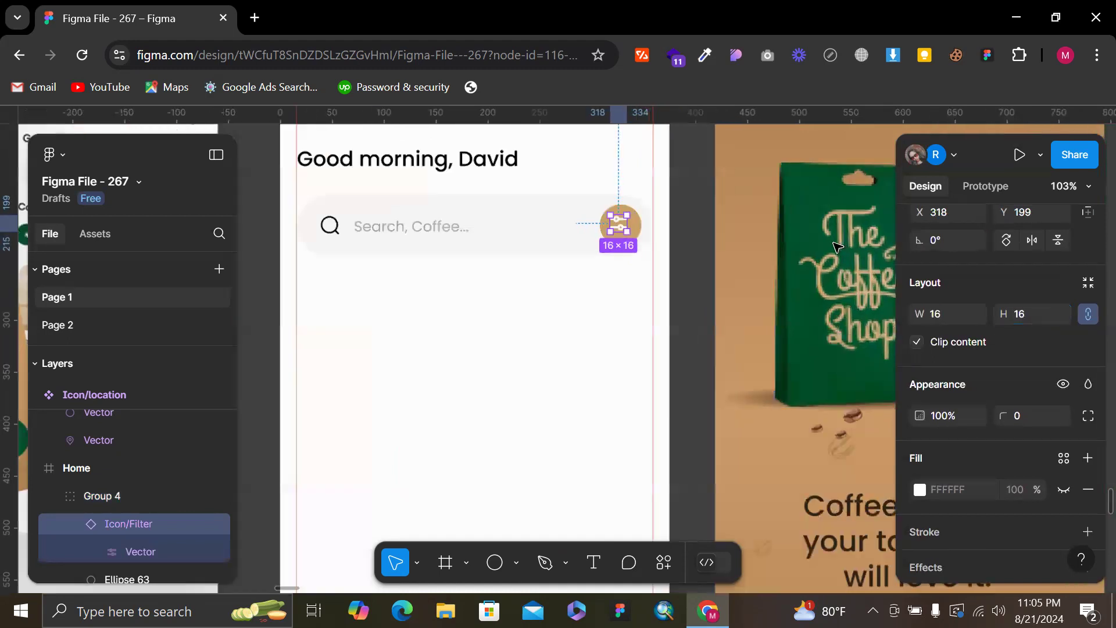
{"action": "scroll", "coordinate": [836, 247], "scroll_direction": "up", "scroll_amount": 2}
{"action": "scroll", "coordinate": [965, 320], "scroll_direction": "up", "scroll_amount": 2}
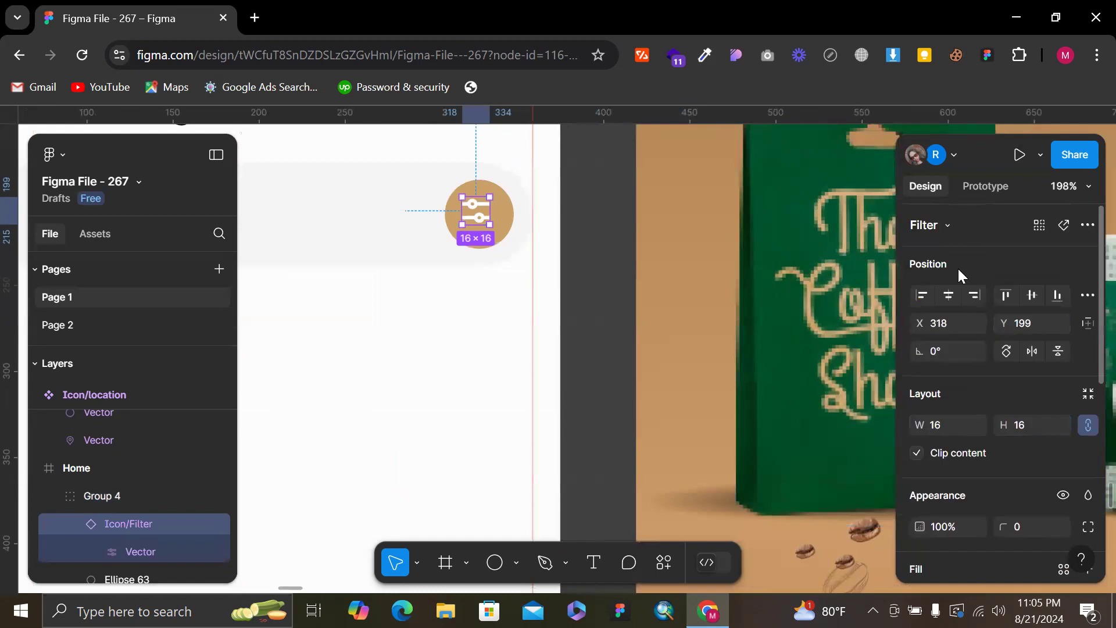
{"action": "left_click", "coordinate": [944, 297]}
{"action": "left_click", "coordinate": [1039, 297]}
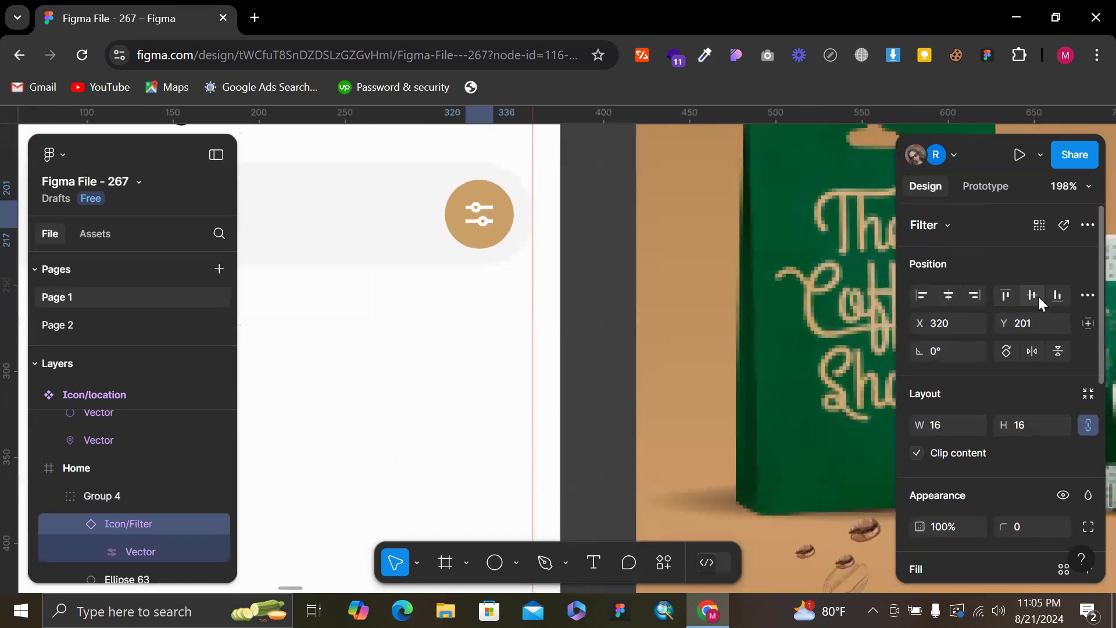
{"action": "left_click", "coordinate": [582, 272]}
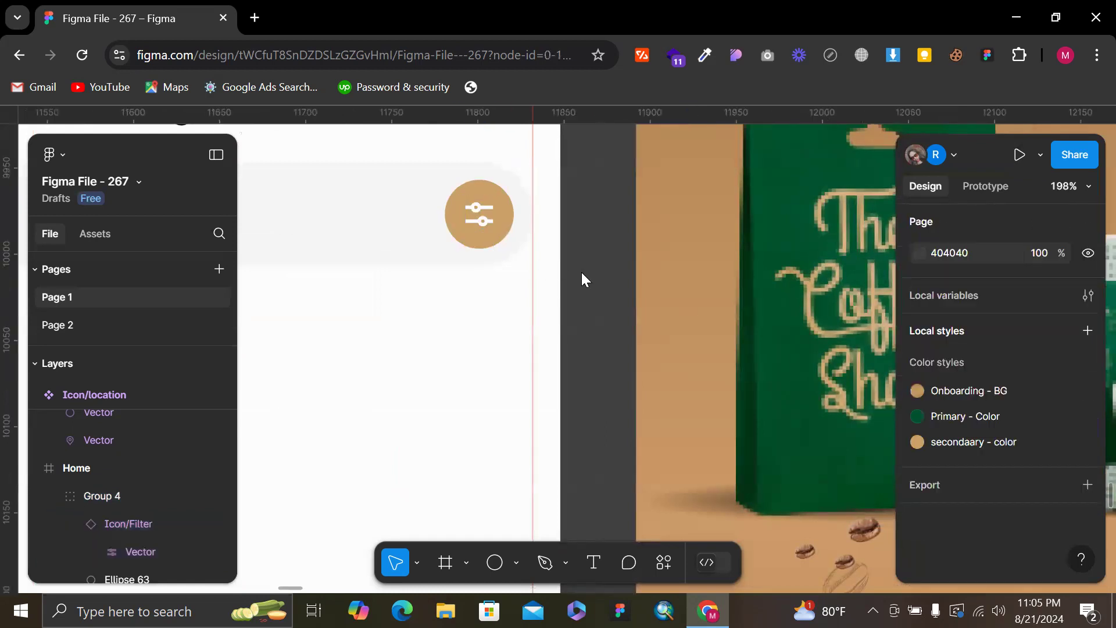
{"action": "scroll", "coordinate": [582, 272], "scroll_direction": "down", "scroll_amount": 5}
{"action": "scroll", "coordinate": [582, 278], "scroll_direction": "down", "scroll_amount": 2}
{"action": "scroll", "coordinate": [426, 329], "scroll_direction": "left", "scroll_amount": 3}
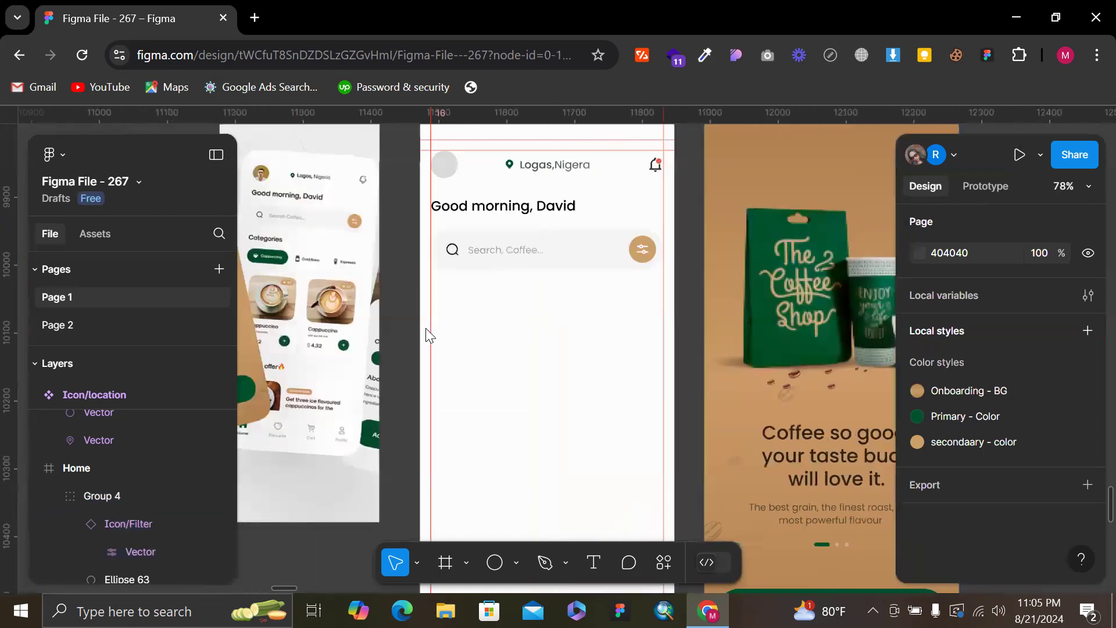
Search the web for "figma mirror" in a new browser tab and look through the results
{"action": "left_click", "coordinate": [254, 18]}
{"action": "type", "text": "fi"}
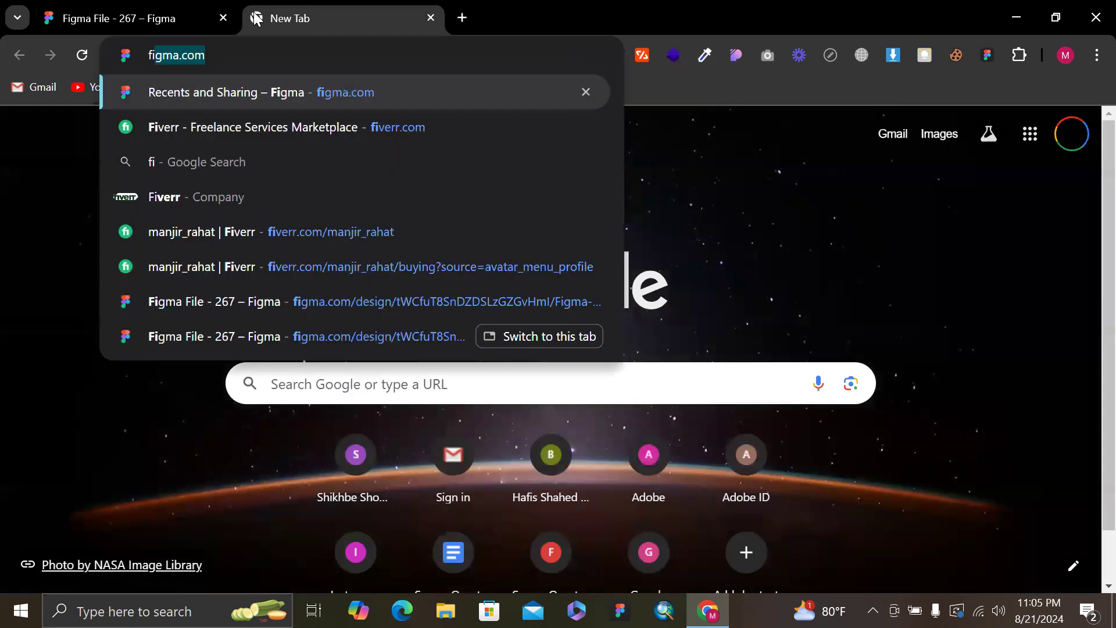
{"action": "key", "text": "BackSpace"}
{"action": "key", "text": "BackSpace"}
{"action": "key", "text": "BackSpace"}
{"action": "type", "text": "figma"}
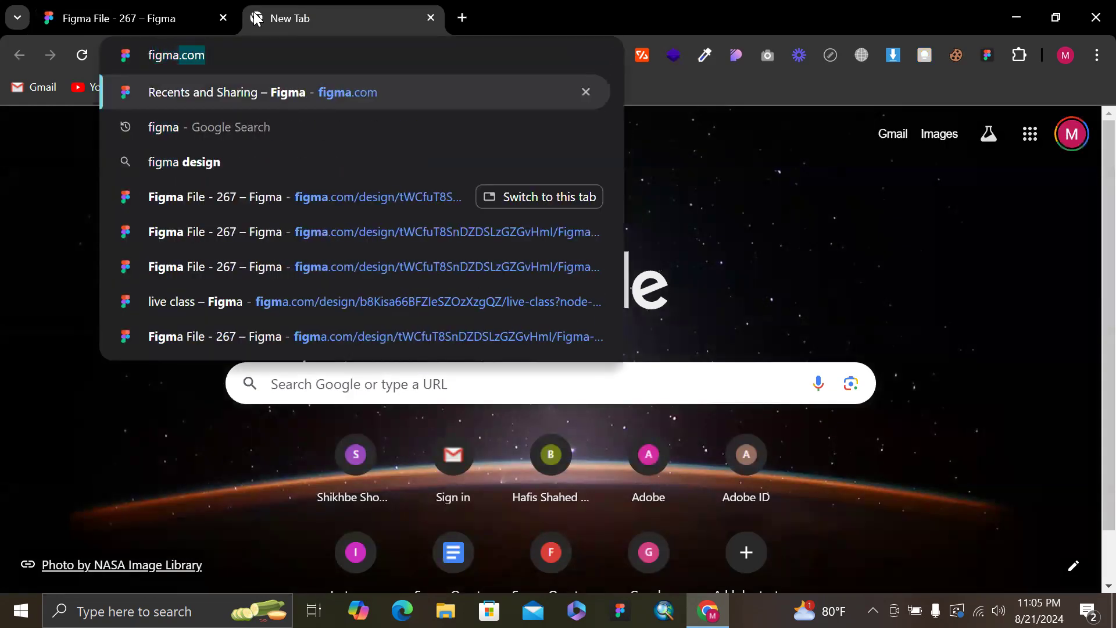
{"action": "type", "text": " mirror"}
{"action": "key", "text": "Return"}
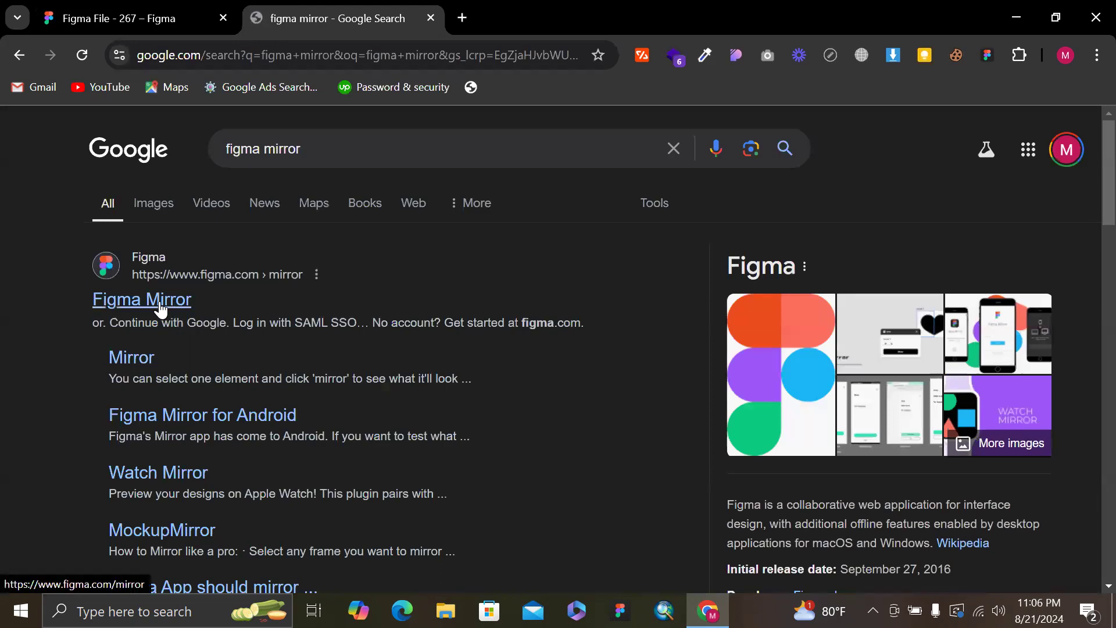
{"action": "scroll", "coordinate": [441, 244], "scroll_direction": "down", "scroll_amount": 8}
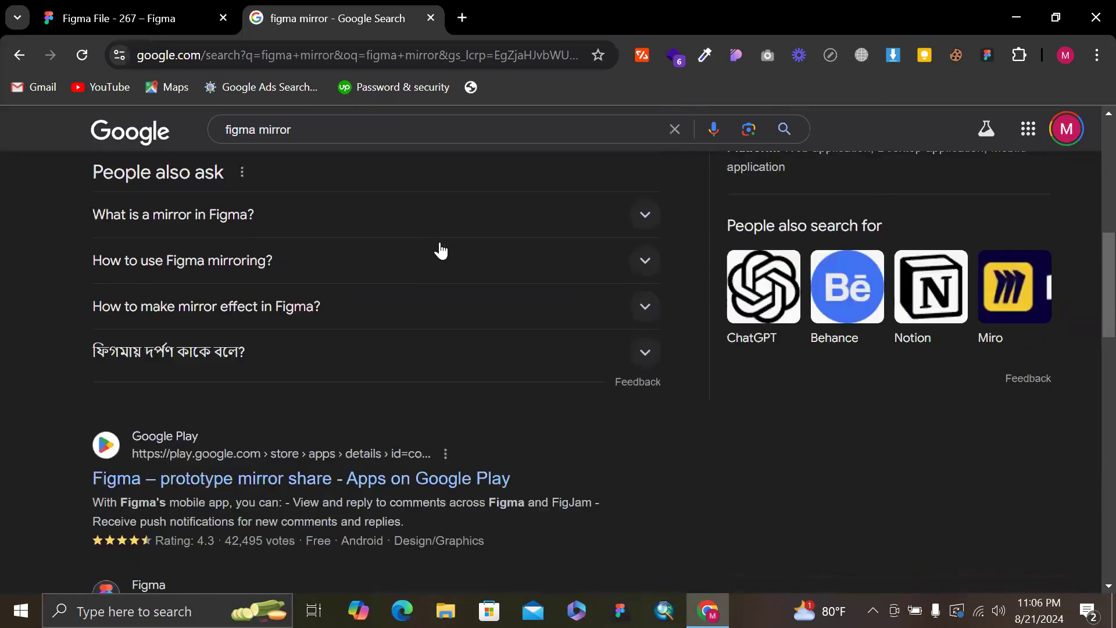
{"action": "scroll", "coordinate": [443, 250], "scroll_direction": "up", "scroll_amount": 5}
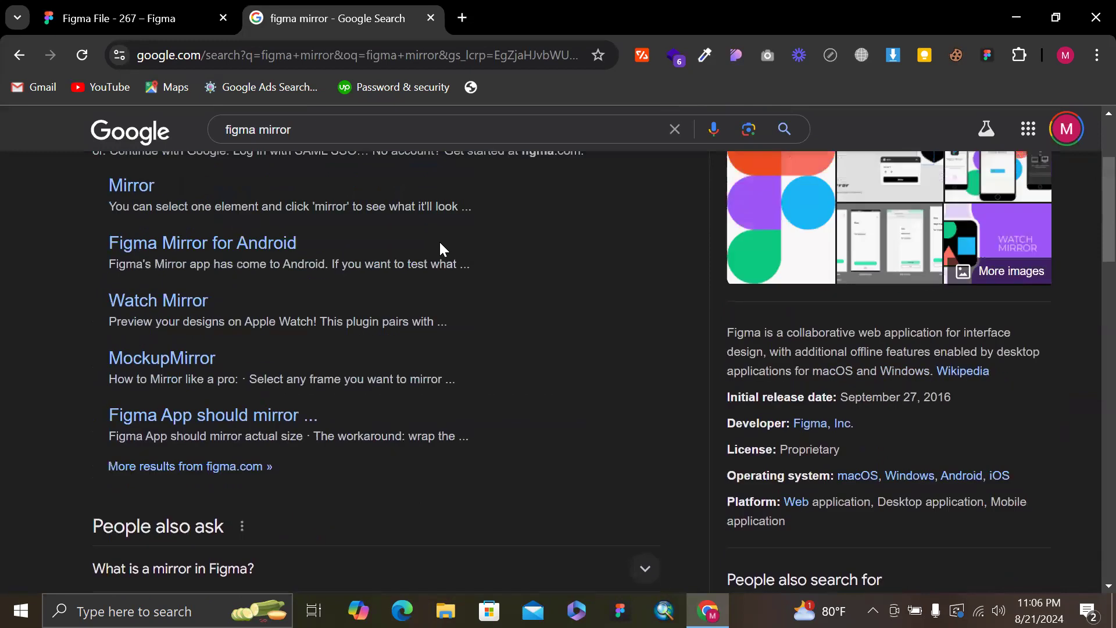
{"action": "scroll", "coordinate": [228, 256], "scroll_direction": "up", "scroll_amount": 1}
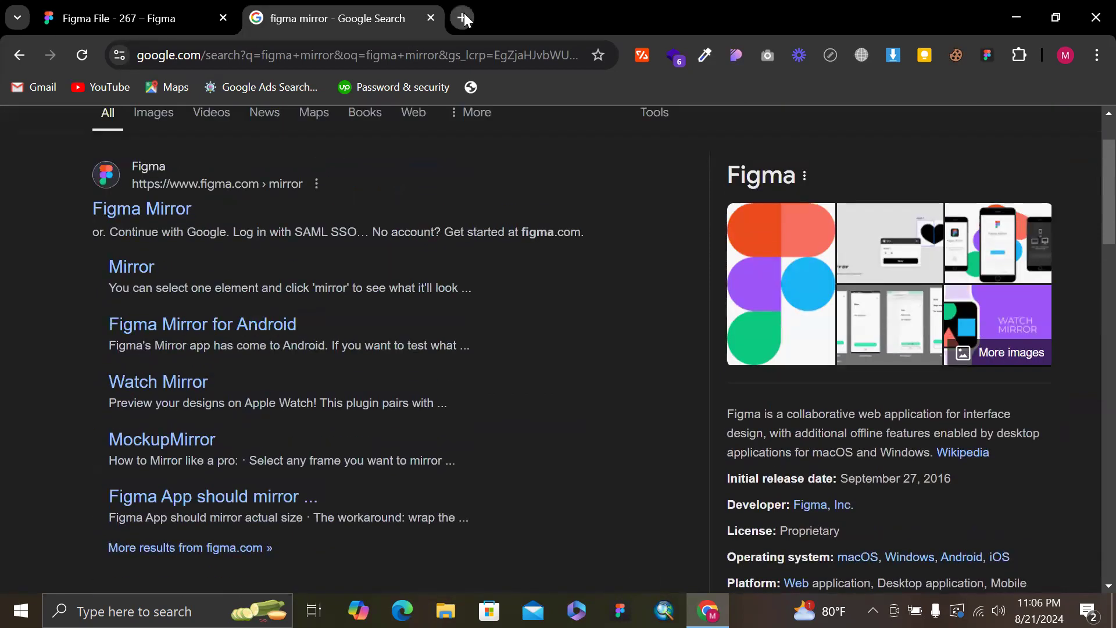
Search for "google play store" in another new tab, open the Google Play site, and return to the Figma Mirror results
{"action": "left_click", "coordinate": [464, 18]}
{"action": "type", "text": "google play stor"}
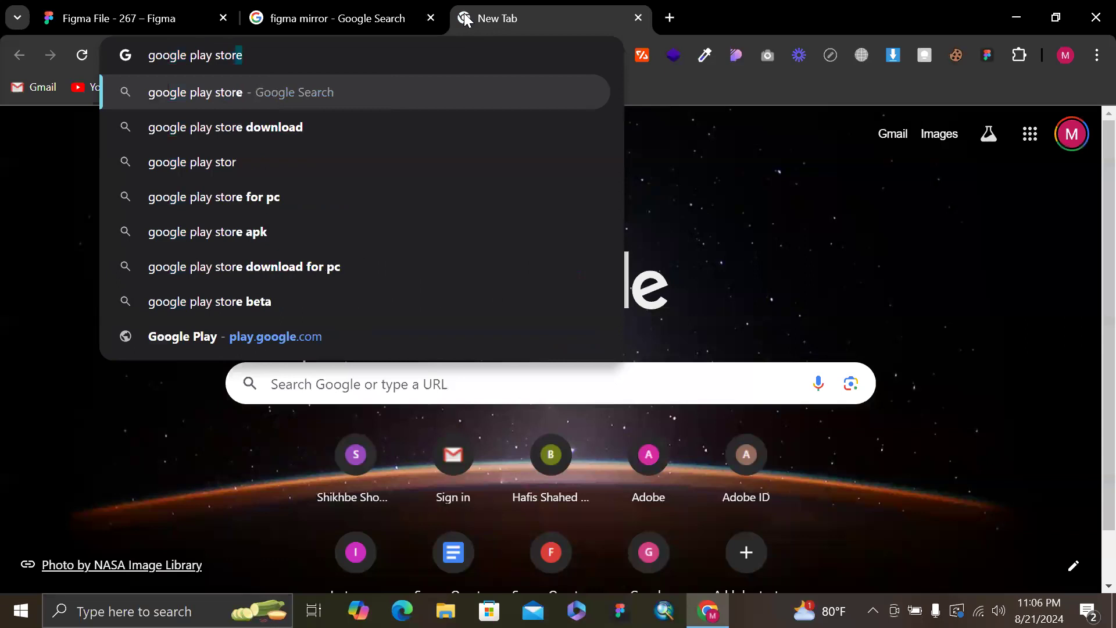
{"action": "key", "text": "Return"}
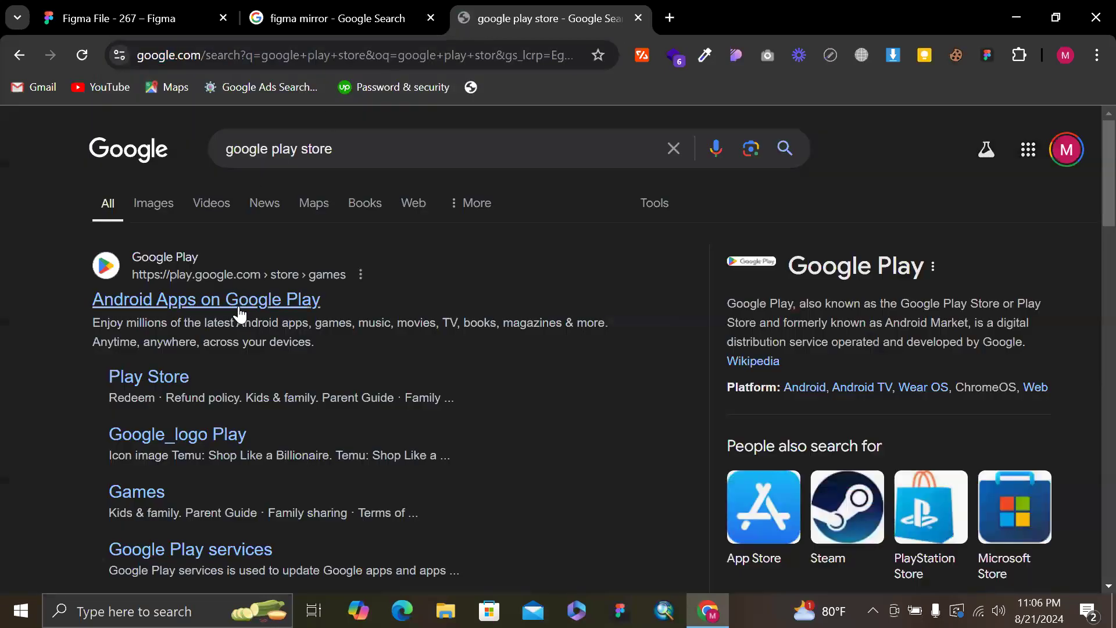
{"action": "left_click", "coordinate": [240, 311]}
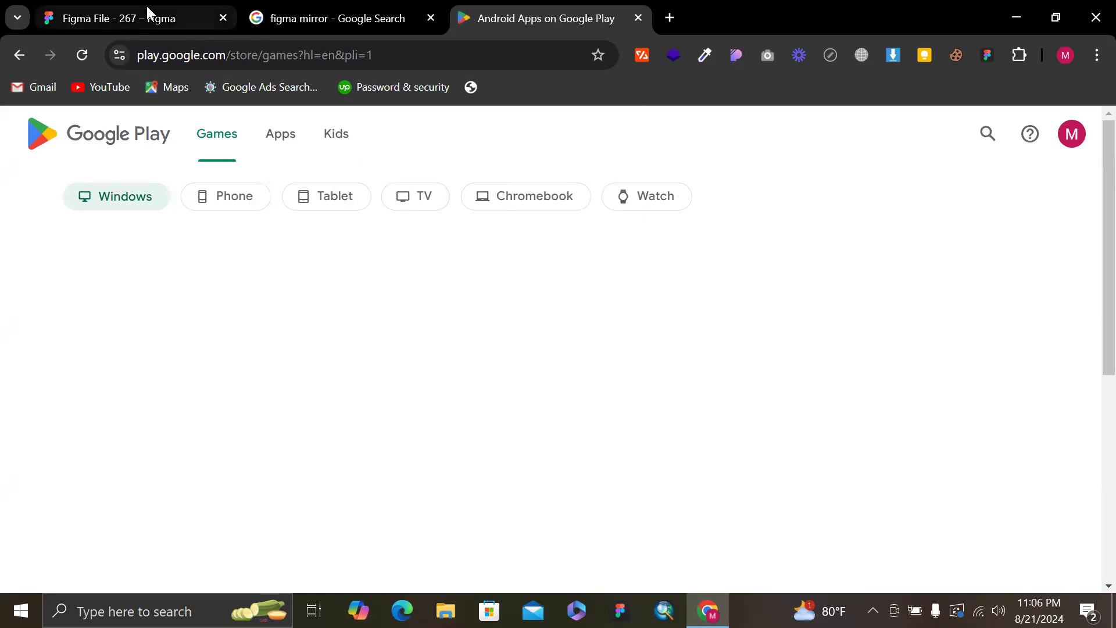
{"action": "left_click", "coordinate": [370, 7]}
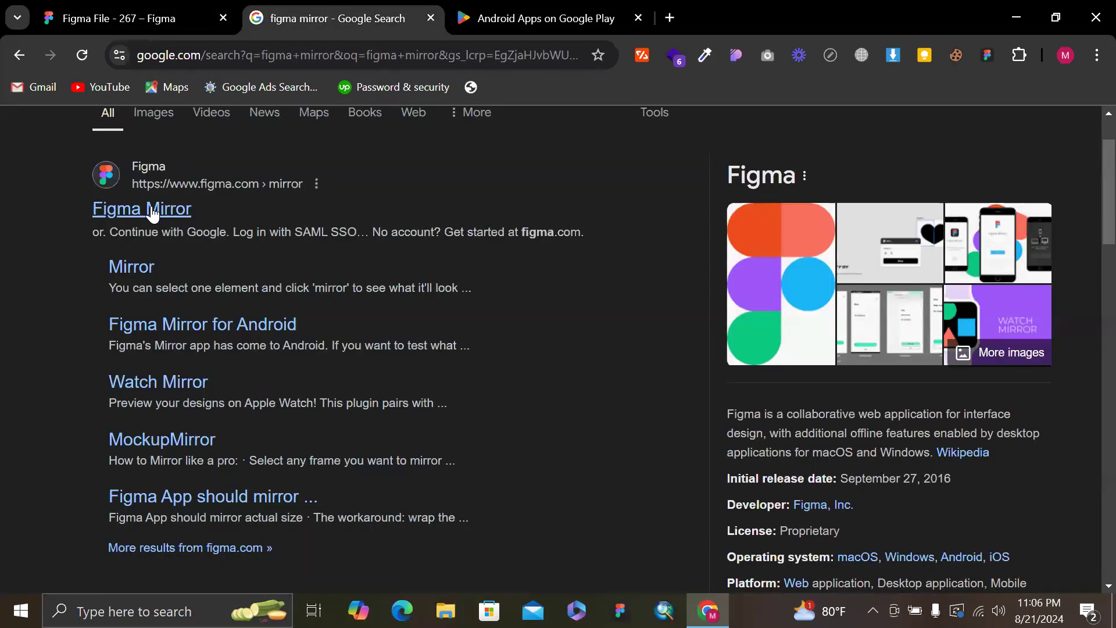
Return to the Figma file and duplicate the Home screen's greeting text directly below the search bar, at X 16, Y 273
{"action": "left_click", "coordinate": [97, 7]}
{"action": "scroll", "coordinate": [554, 266], "scroll_direction": "down", "scroll_amount": 1}
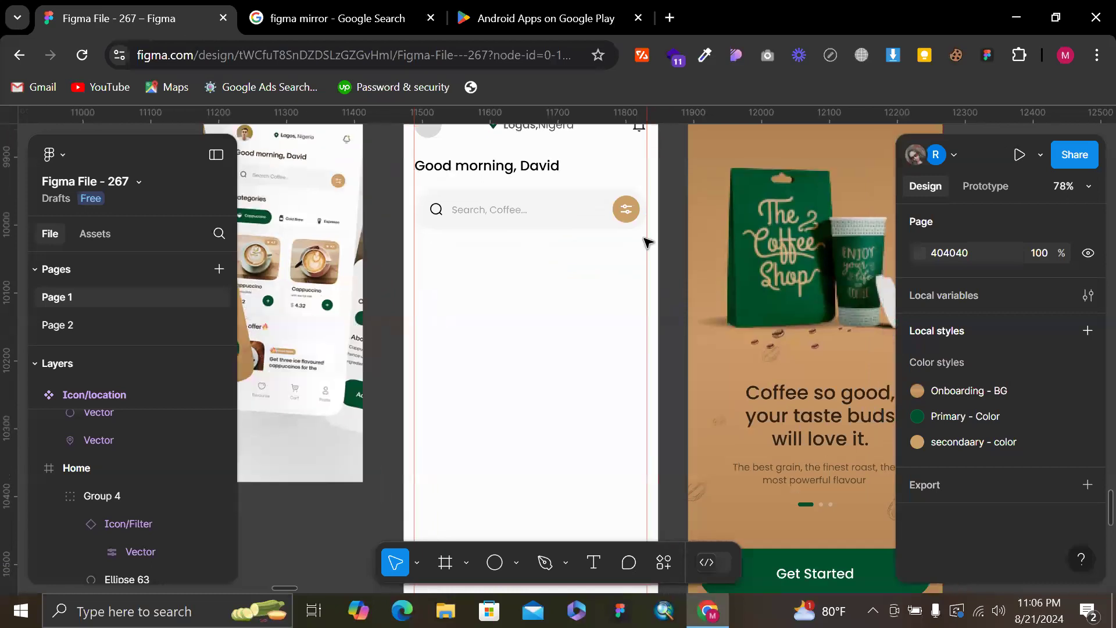
{"action": "scroll", "coordinate": [524, 312], "scroll_direction": "left", "scroll_amount": 1}
{"action": "scroll", "coordinate": [527, 308], "scroll_direction": "left", "scroll_amount": 1}
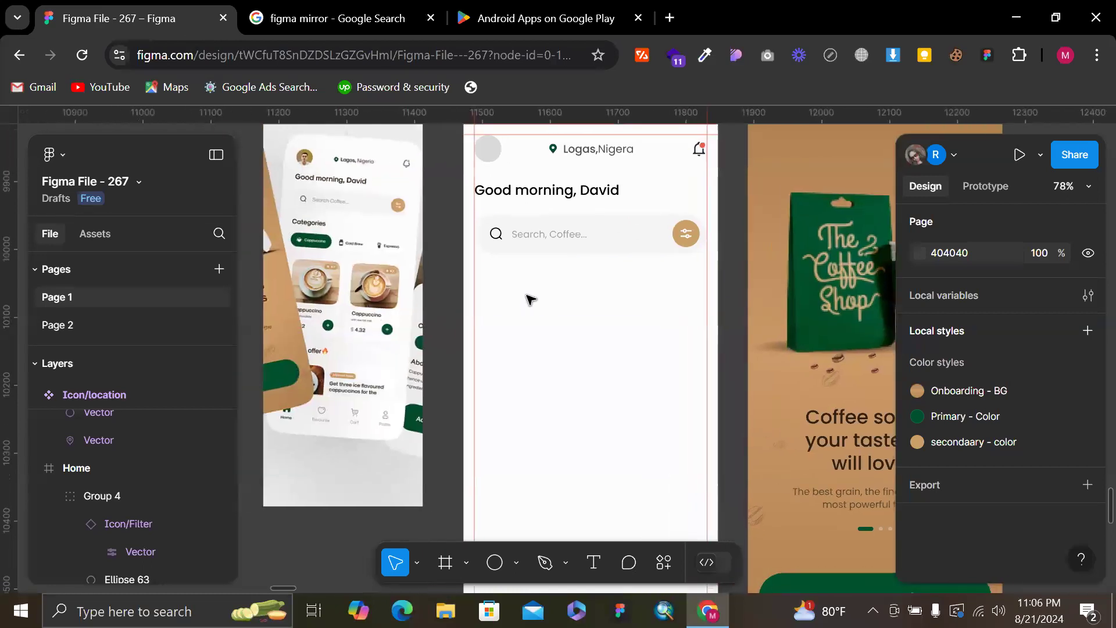
{"action": "left_click", "coordinate": [531, 189]}
{"action": "scroll", "coordinate": [531, 190], "scroll_direction": "up", "scroll_amount": 3}
{"action": "left_click_drag", "start_coordinate": [530, 193], "coordinate": [531, 325]}
{"action": "double_click", "coordinate": [531, 325]}
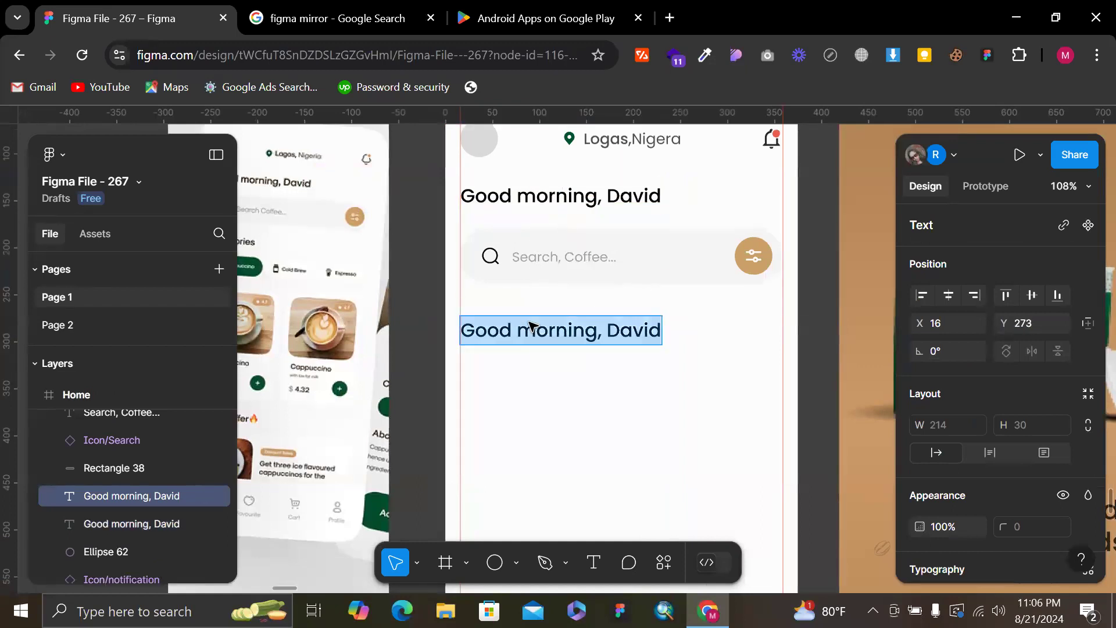
Set the font size of the duplicated greeting text below the search bar to 18
{"action": "scroll", "coordinate": [532, 313], "scroll_direction": "left", "scroll_amount": 3}
{"action": "scroll", "coordinate": [532, 313], "scroll_direction": "up", "scroll_amount": 1}
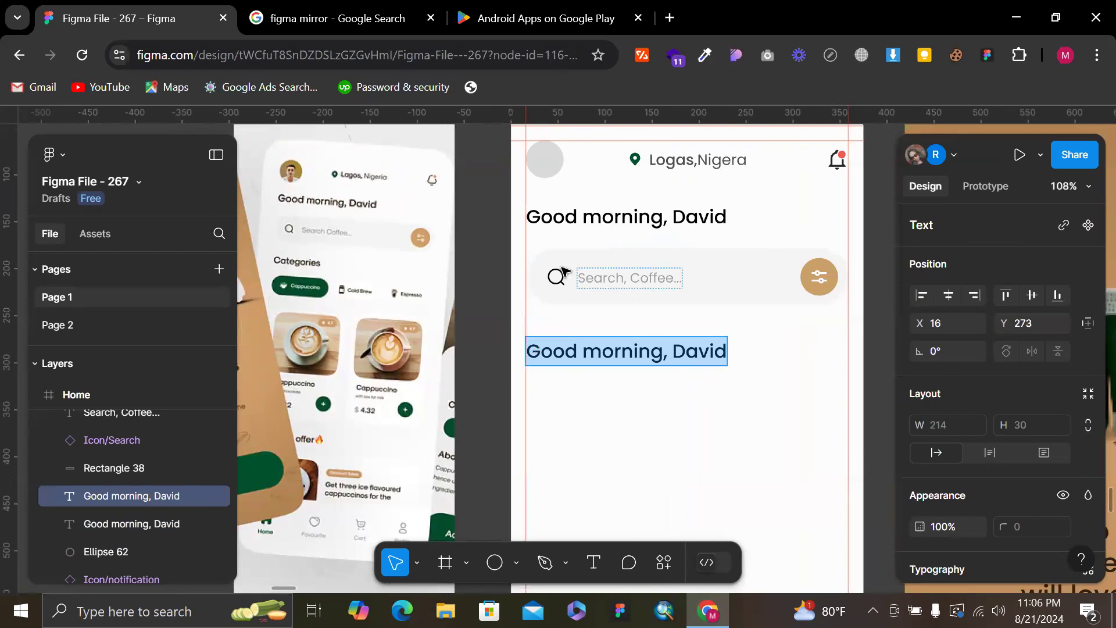
{"action": "scroll", "coordinate": [1034, 434], "scroll_direction": "down", "scroll_amount": 4}
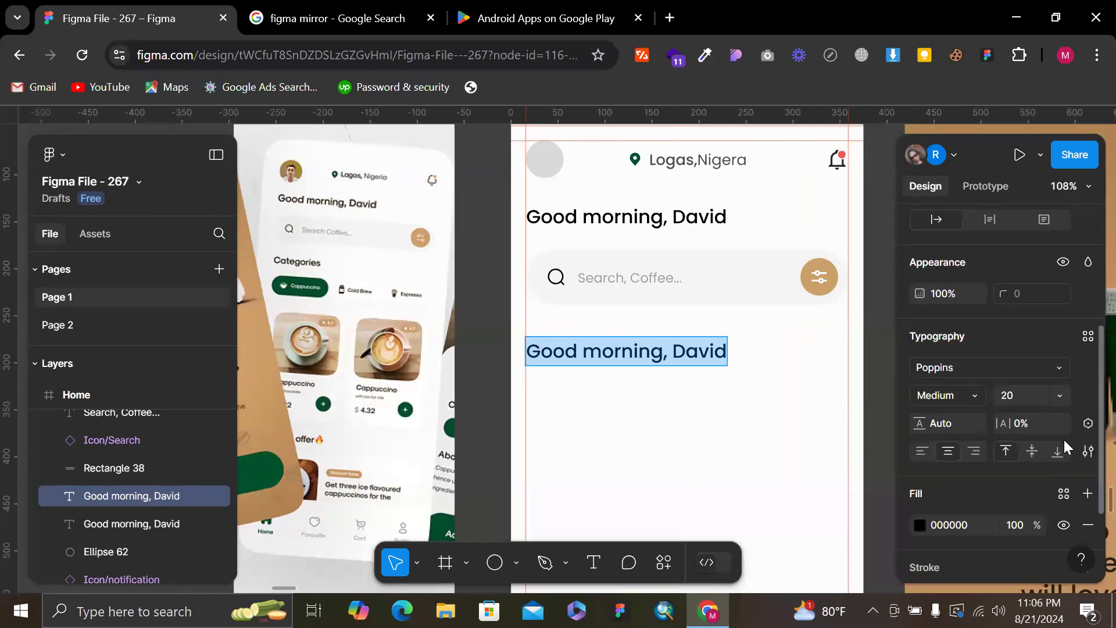
{"action": "left_click", "coordinate": [1022, 390]}
{"action": "type", "text": "18"}
{"action": "key", "text": "Return"}
Reword the duplicated text as "Categories" and place it on the left margin guide beneath the search bar, at X 16, Y 265
{"action": "double_click", "coordinate": [598, 352]}
{"action": "double_click", "coordinate": [598, 352]}
{"action": "key", "text": "ctrl+a"}
{"action": "type", "text": "Categories"}
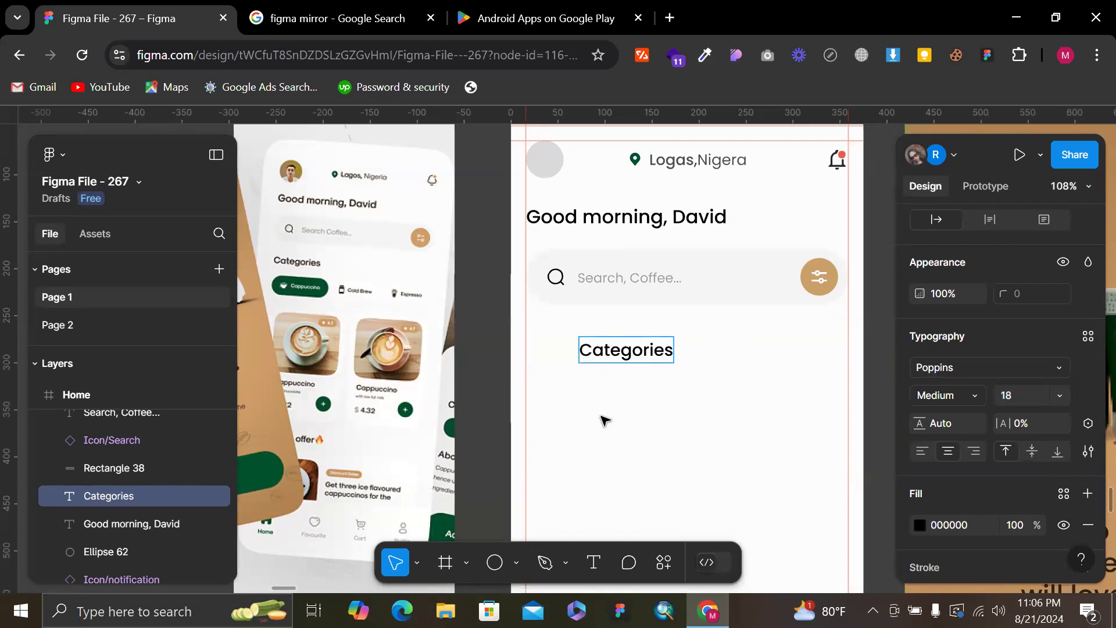
{"action": "key", "text": "Escape"}
{"action": "left_click_drag", "start_coordinate": [587, 348], "coordinate": [571, 349]}
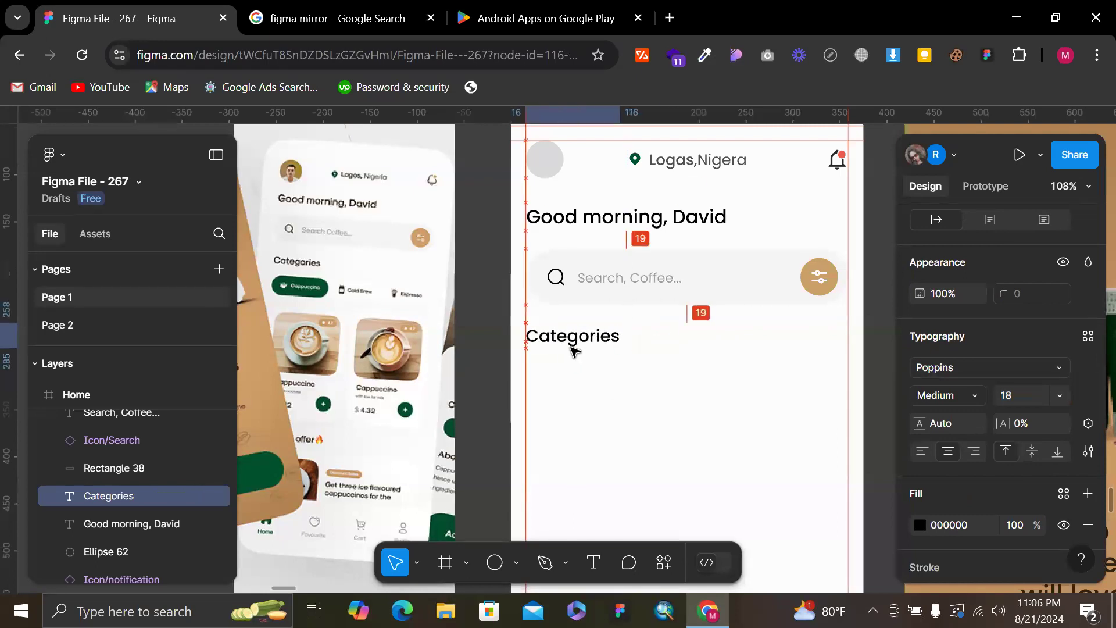
Align the search bar's background, search icon, placeholder text and filter button on their vertical centres
{"action": "left_click_drag", "start_coordinate": [831, 329], "coordinate": [523, 257]}
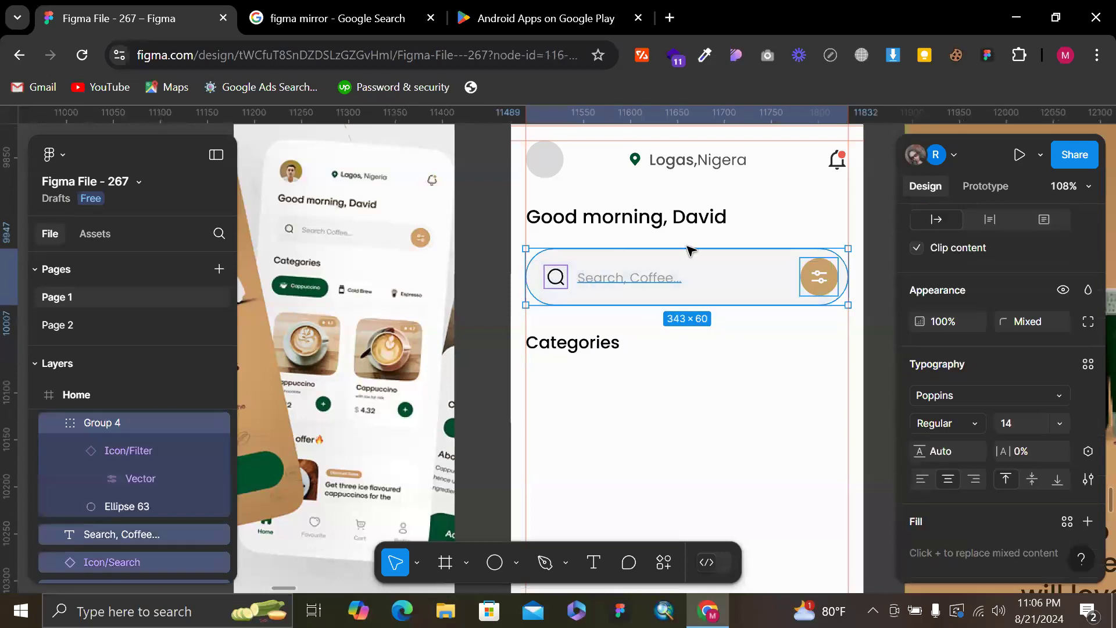
{"action": "scroll", "coordinate": [1009, 299], "scroll_direction": "up", "scroll_amount": 4}
{"action": "left_click", "coordinate": [1030, 299]}
{"action": "left_click", "coordinate": [784, 344]}
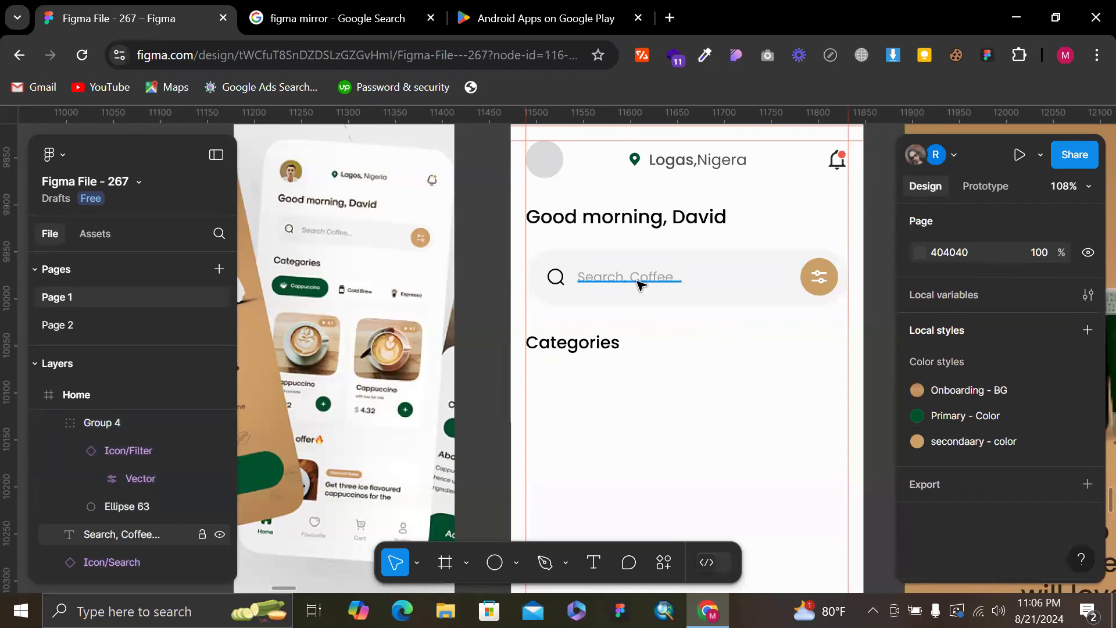
Set the horizontal spacing between the search icon and the "Search, Coffee..." placeholder to 8
{"action": "left_click", "coordinate": [638, 281]}
{"action": "left_click", "coordinate": [560, 281], "text": "shift"}
{"action": "scroll", "coordinate": [989, 344], "scroll_direction": "down", "scroll_amount": 2}
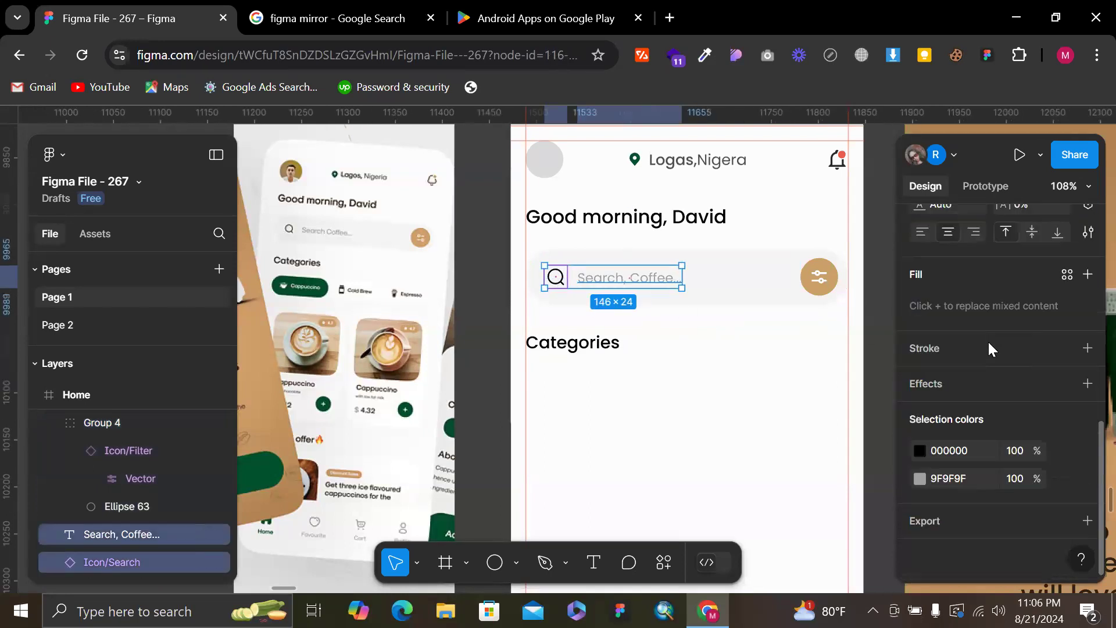
{"action": "scroll", "coordinate": [990, 348], "scroll_direction": "up", "scroll_amount": 3}
{"action": "left_click", "coordinate": [956, 451]}
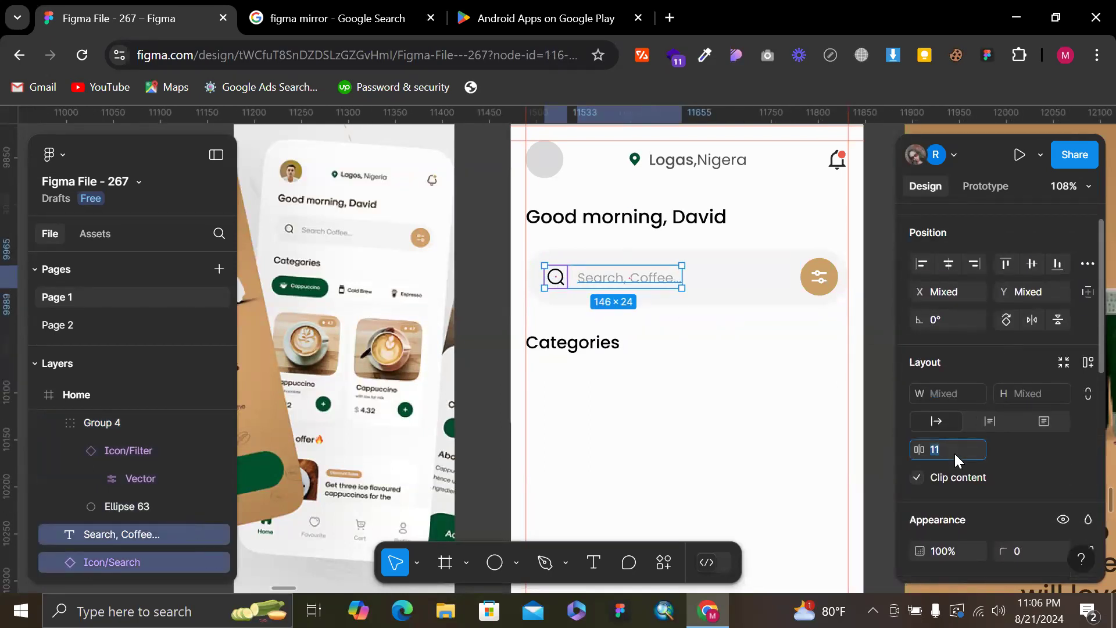
{"action": "type", "text": "8"}
{"action": "key", "text": "Return"}
Group the search icon with its placeholder text, and group that pair with the filter button
{"action": "key", "text": "ctrl+g"}
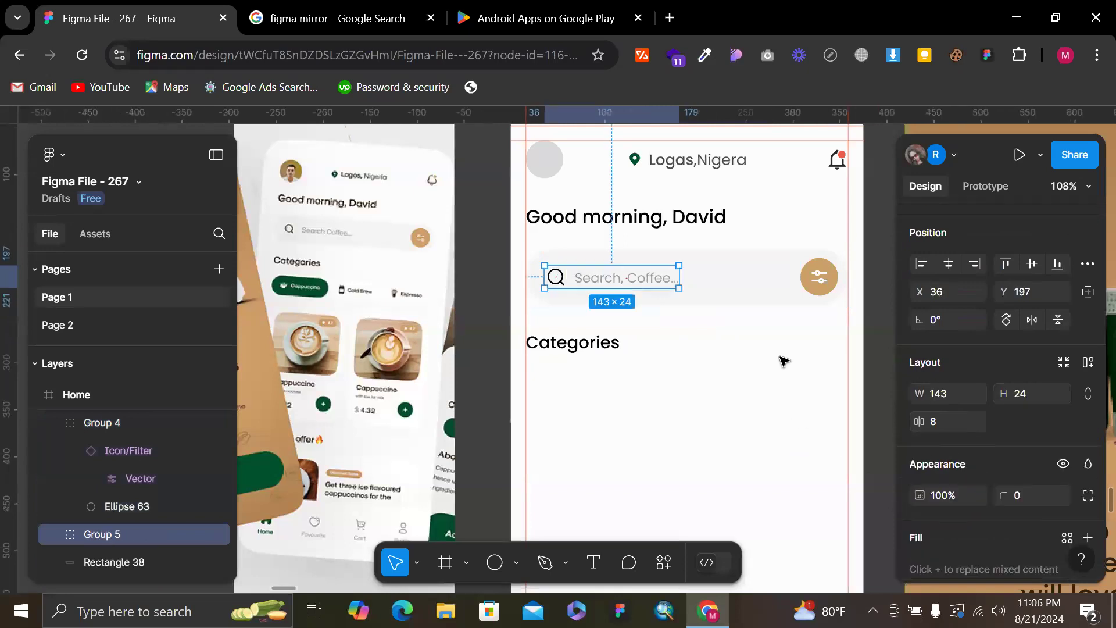
{"action": "left_click", "coordinate": [820, 277], "text": "shift"}
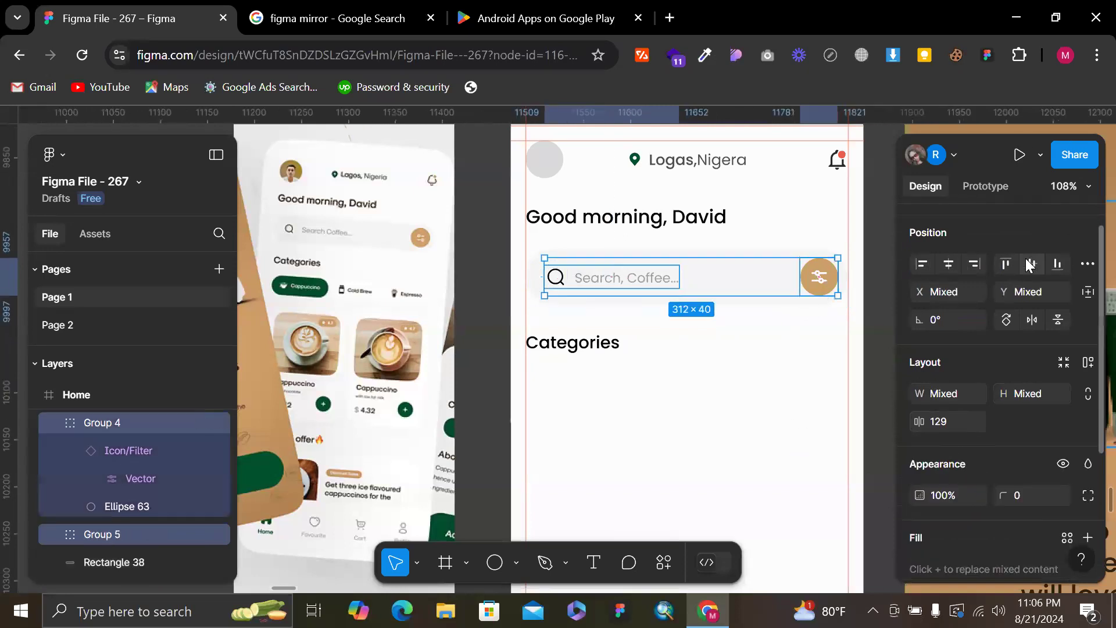
{"action": "key", "text": "ctrl+g"}
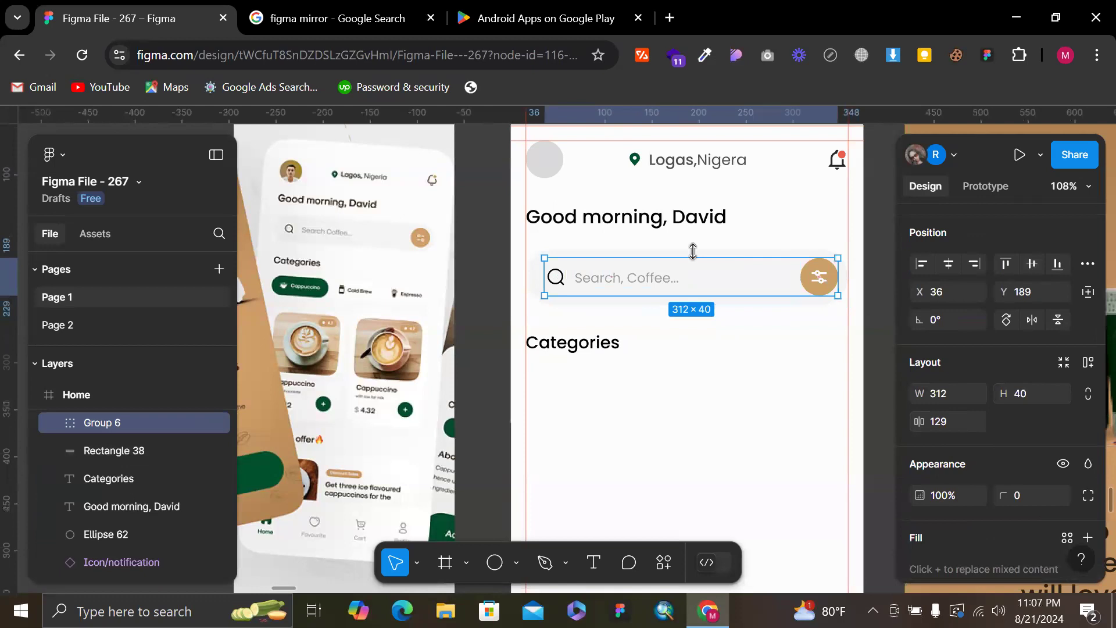
Centre the grouped search contents horizontally on the bar's background rectangle and group them with it
{"action": "left_click", "coordinate": [696, 248], "text": "shift"}
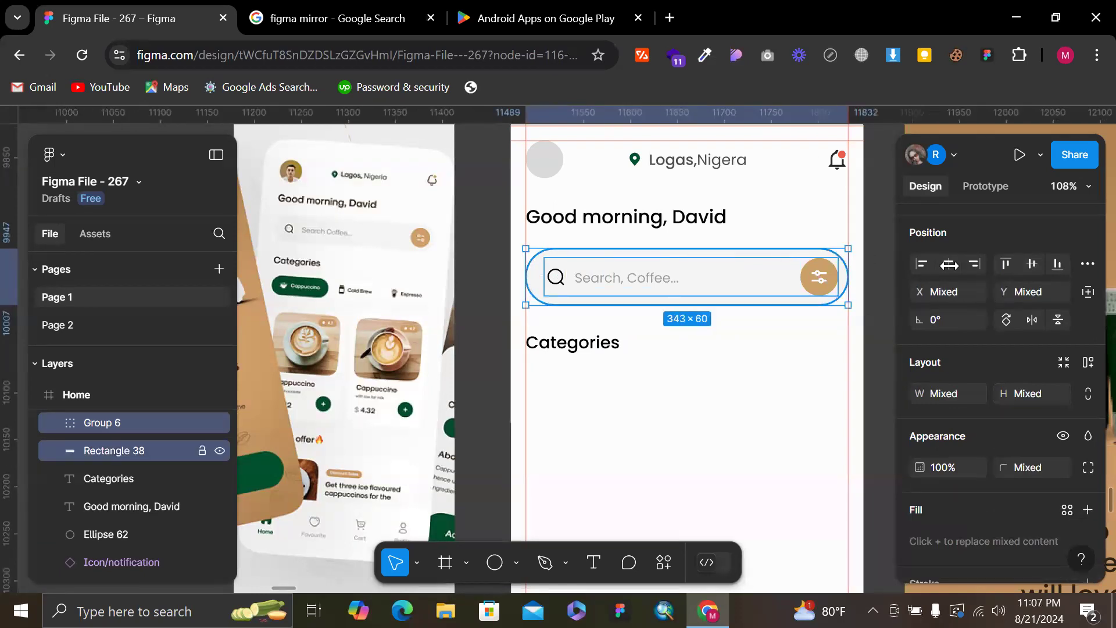
{"action": "left_click", "coordinate": [950, 268]}
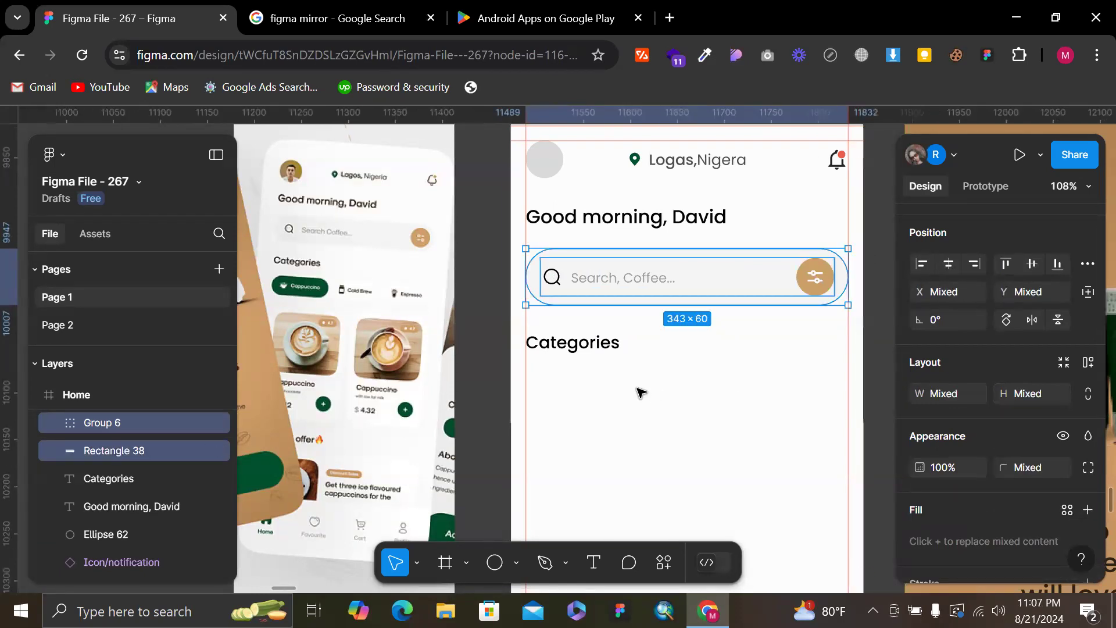
{"action": "key", "text": "ctrl+g"}
{"action": "left_click", "coordinate": [710, 381]}
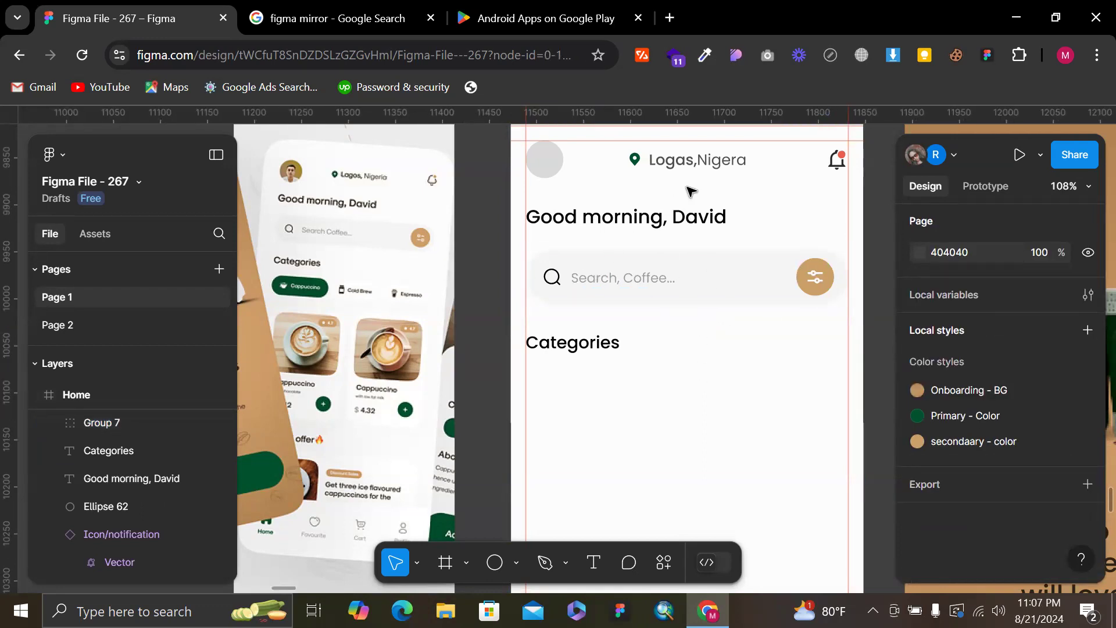
Recolour the black search icon to 282828, copying the colour from the notification bell icon
{"action": "scroll", "coordinate": [702, 185], "scroll_direction": "down", "scroll_amount": 1}
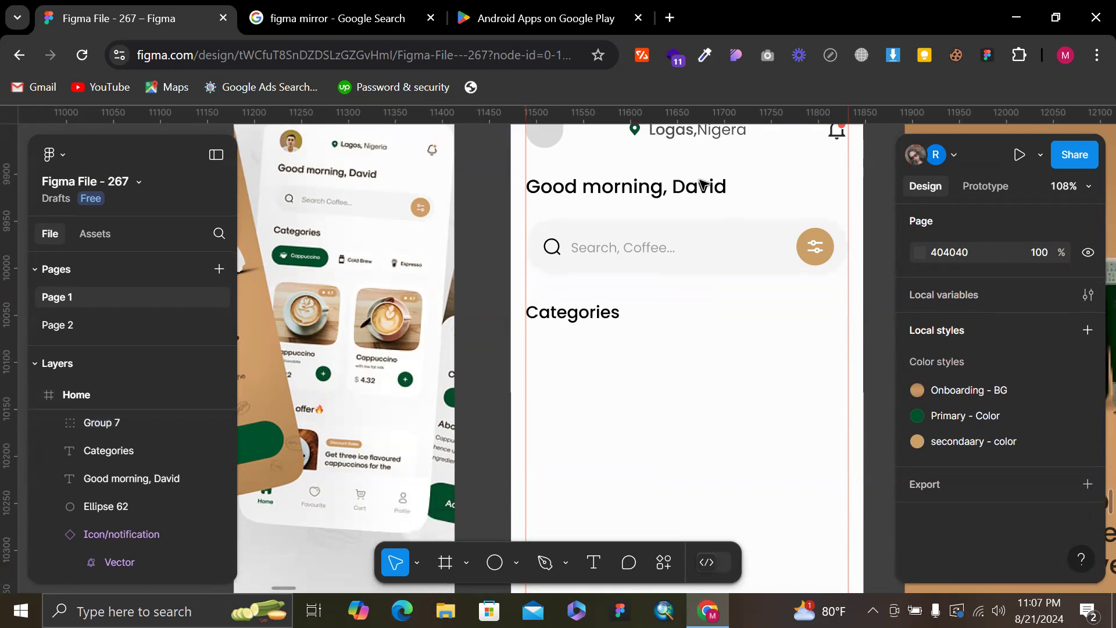
{"action": "double_click", "coordinate": [557, 247]}
{"action": "double_click", "coordinate": [557, 248]}
{"action": "double_click", "coordinate": [557, 248]}
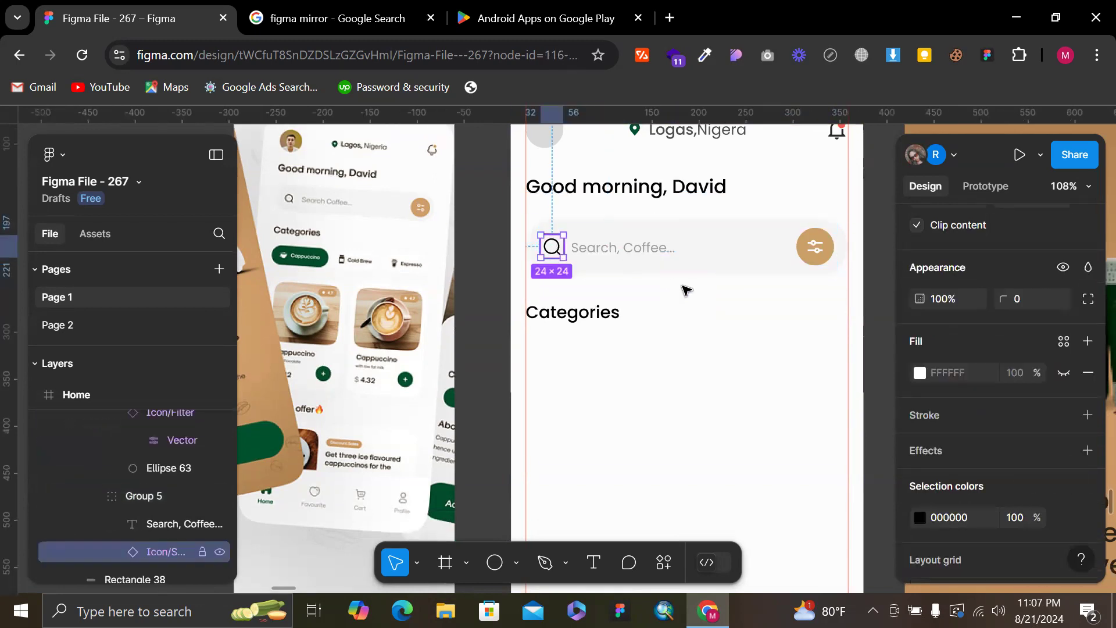
{"action": "scroll", "coordinate": [784, 282], "scroll_direction": "up", "scroll_amount": 4}
{"action": "left_click", "coordinate": [837, 249], "text": "shift"}
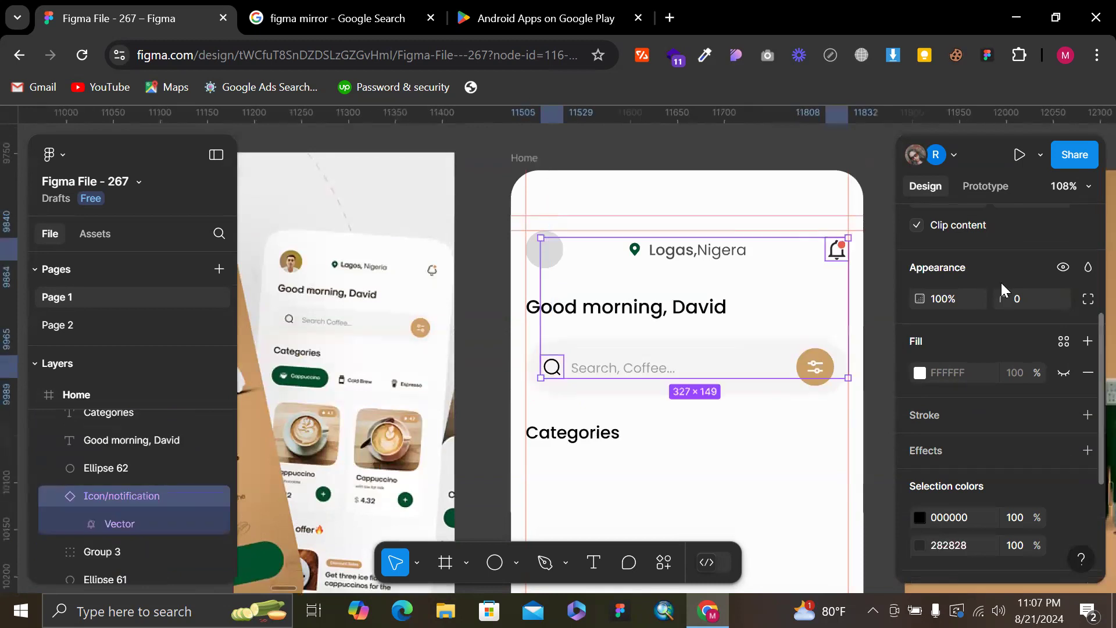
{"action": "scroll", "coordinate": [988, 325], "scroll_direction": "down", "scroll_amount": 3}
{"action": "left_click", "coordinate": [951, 456]}
{"action": "key", "text": "ctrl+c"}
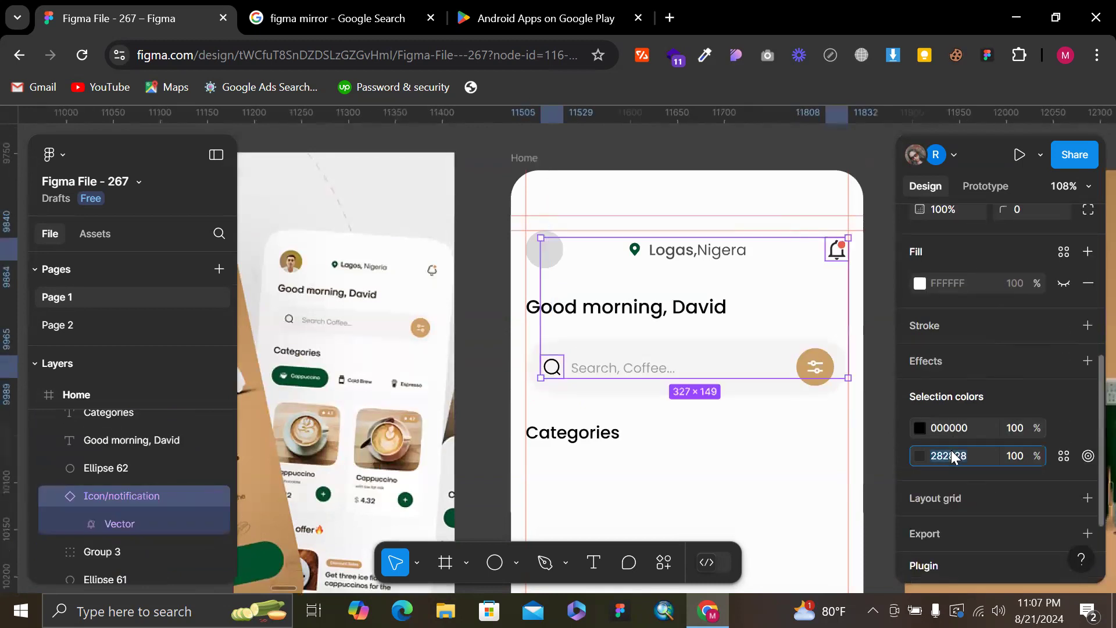
{"action": "left_click", "coordinate": [963, 420]}
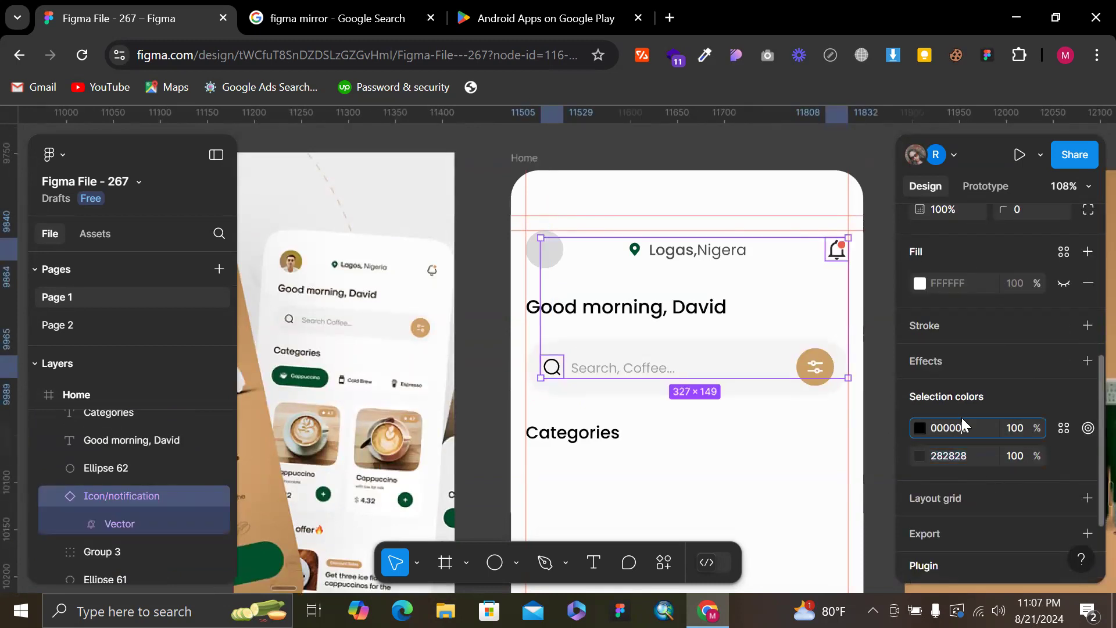
{"action": "key", "text": "ctrl+v"}
{"action": "key", "text": "Return"}
Add a swatch at the right end of the colour palette by duplicating the last one and filling it with 282828
{"action": "scroll", "coordinate": [643, 424], "scroll_direction": "down", "scroll_amount": 2, "text": "ctrl"}
{"action": "scroll", "coordinate": [644, 424], "scroll_direction": "up", "scroll_amount": 6}
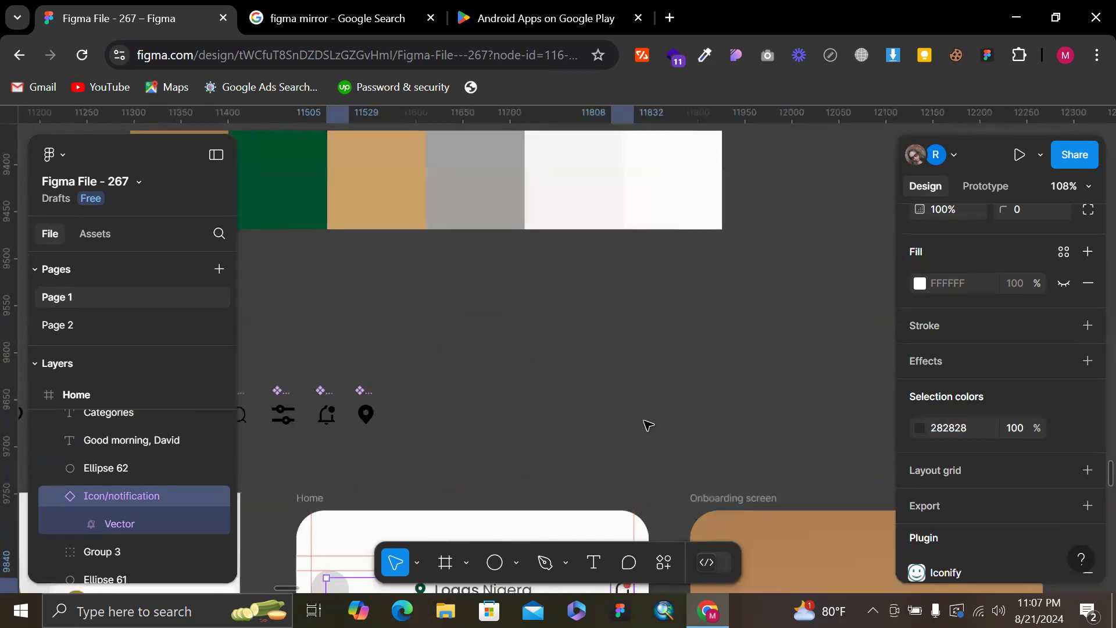
{"action": "left_click", "coordinate": [688, 220]}
{"action": "left_click_drag", "start_coordinate": [669, 229], "coordinate": [750, 230]}
{"action": "left_click", "coordinate": [945, 410]}
{"action": "key", "text": "ctrl+v"}
{"action": "key", "text": "Return"}
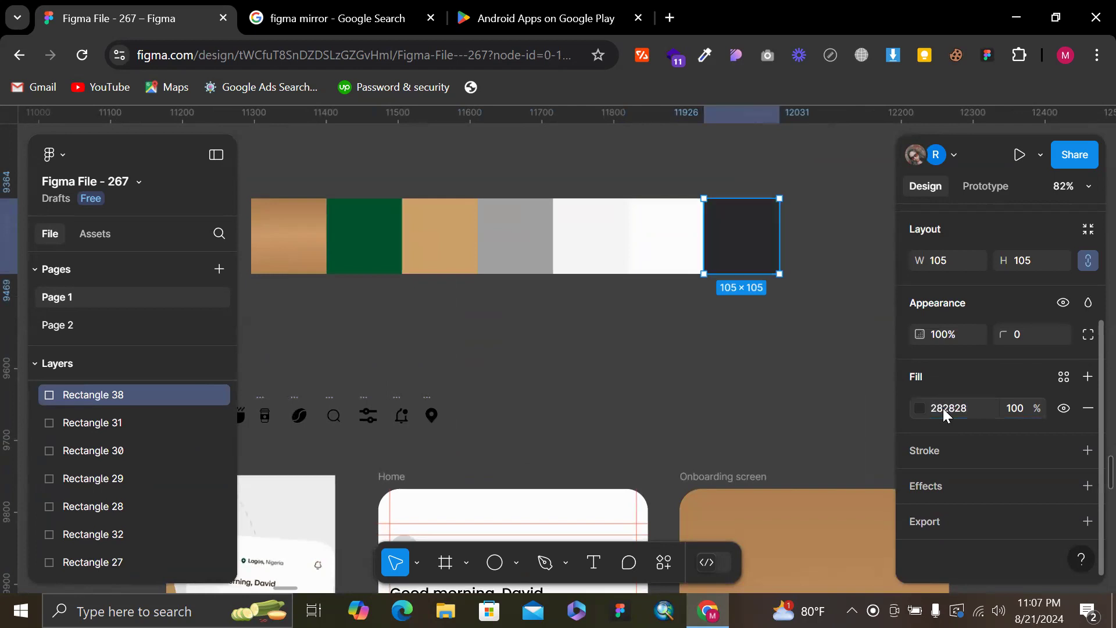
{"action": "left_click", "coordinate": [812, 381]}
Change the fill of the greeting text and the "Categories" heading to the near-black 131010
{"action": "scroll", "coordinate": [813, 382], "scroll_direction": "down", "scroll_amount": 6}
{"action": "scroll", "coordinate": [491, 356], "scroll_direction": "left", "scroll_amount": 3}
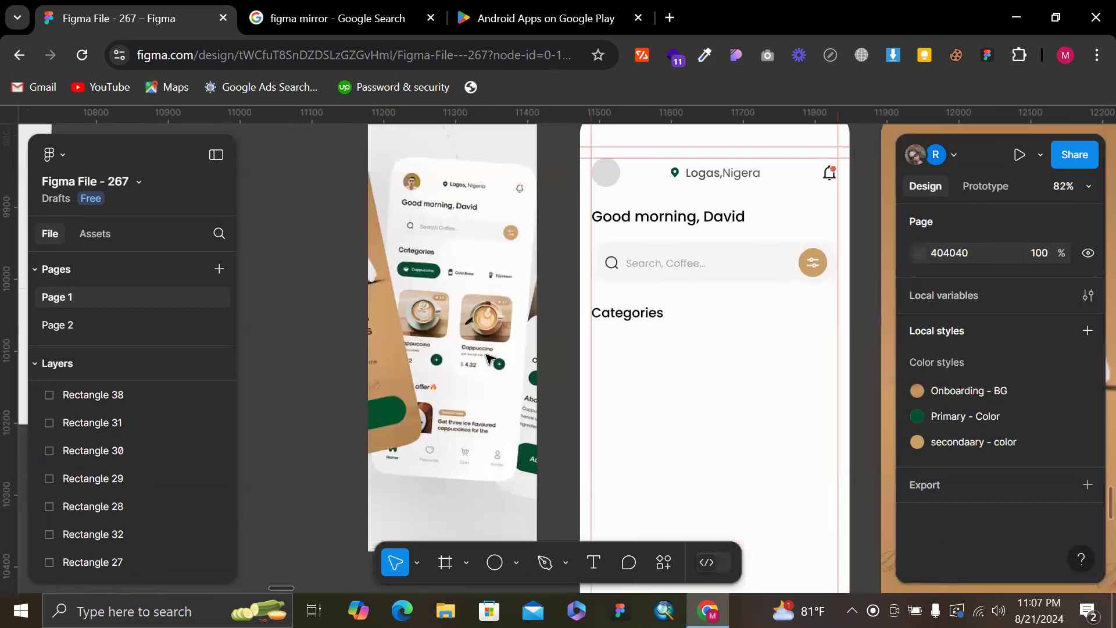
{"action": "left_click", "coordinate": [616, 324]}
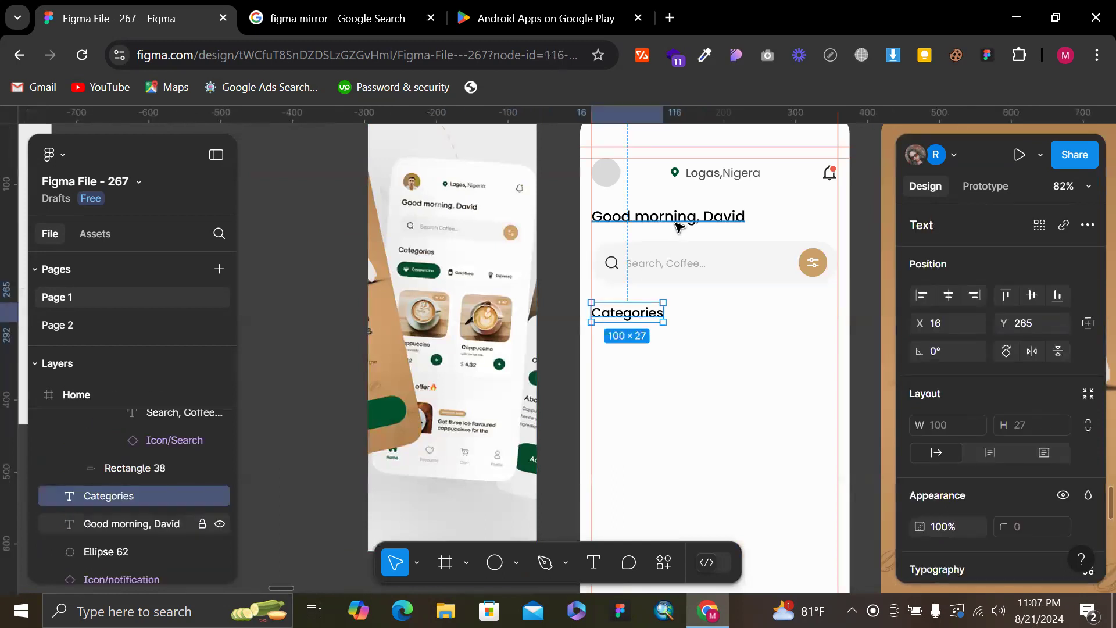
{"action": "left_click", "coordinate": [669, 216], "text": "shift"}
{"action": "scroll", "coordinate": [951, 375], "scroll_direction": "down", "scroll_amount": 4}
{"action": "scroll", "coordinate": [951, 375], "scroll_direction": "down", "scroll_amount": 3}
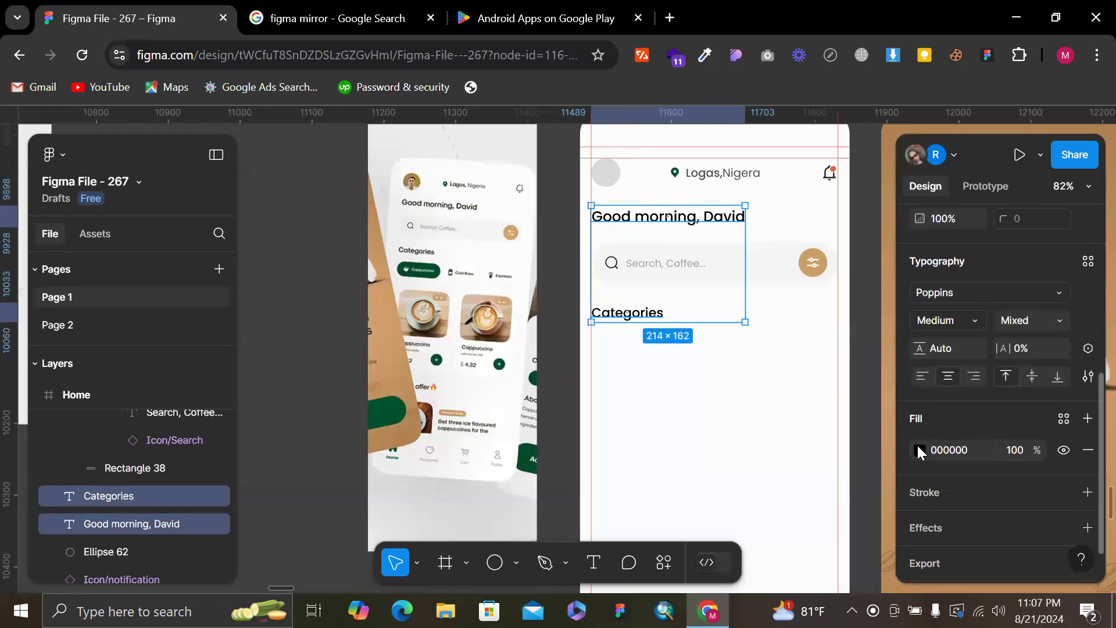
{"action": "left_click", "coordinate": [920, 450]}
{"action": "left_click_drag", "start_coordinate": [712, 377], "coordinate": [719, 376]}
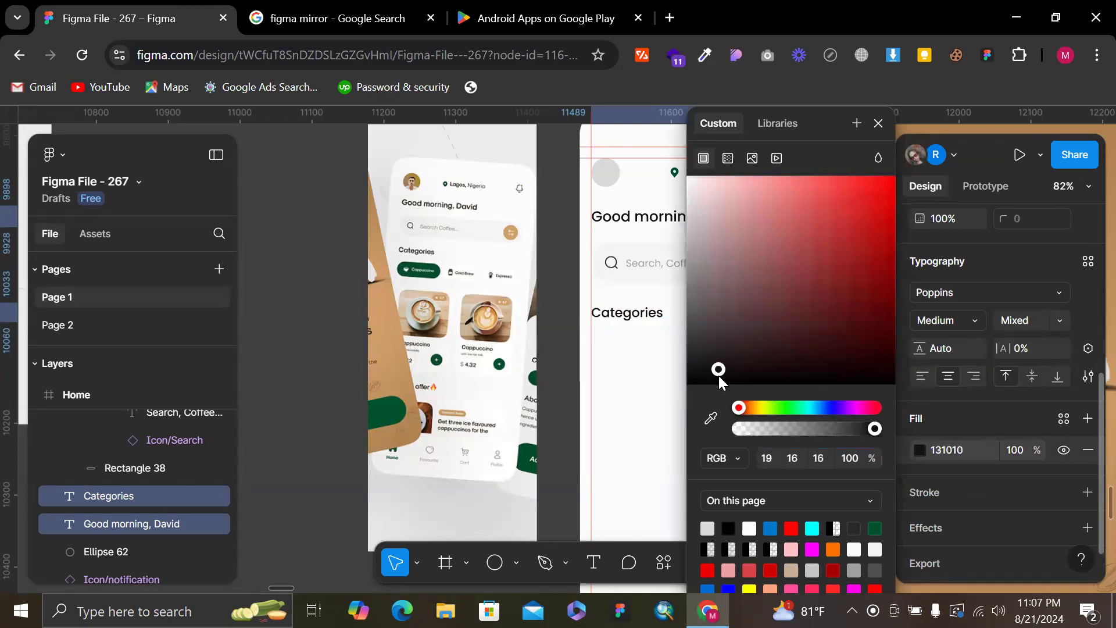
Duplicate the 282828 palette swatch to its right and fill the copy with the headings' colour 131010
{"action": "left_click", "coordinate": [970, 454]}
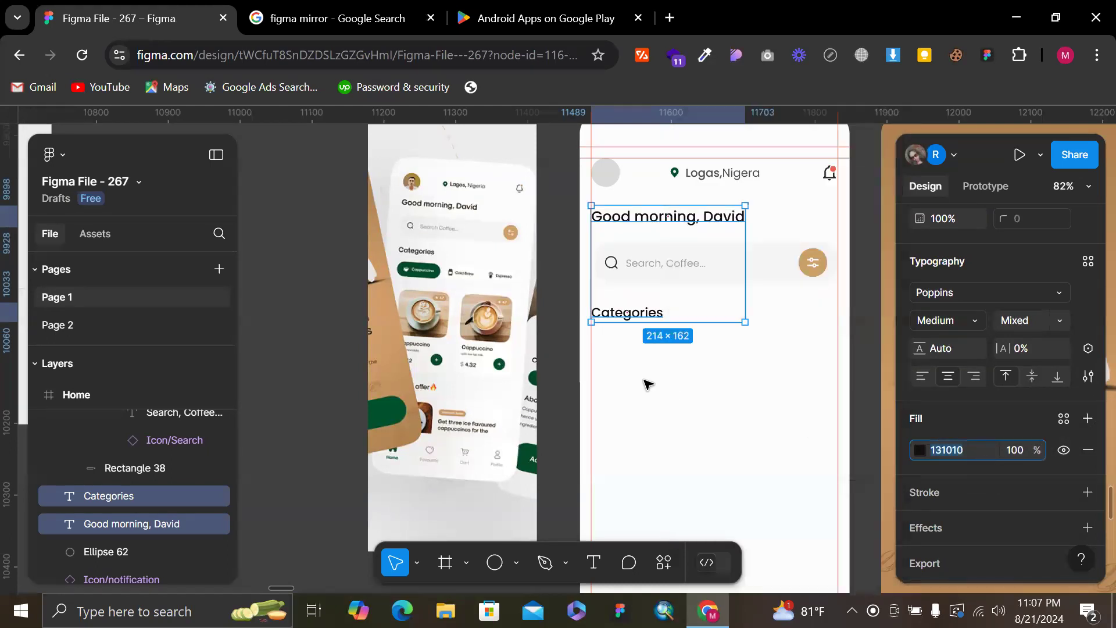
{"action": "scroll", "coordinate": [648, 381], "scroll_direction": "up", "scroll_amount": 4}
{"action": "scroll", "coordinate": [648, 382], "scroll_direction": "right", "scroll_amount": 3}
{"action": "scroll", "coordinate": [648, 384], "scroll_direction": "right", "scroll_amount": 3}
{"action": "scroll", "coordinate": [646, 382], "scroll_direction": "up", "scroll_amount": 3}
{"action": "left_click", "coordinate": [632, 187]}
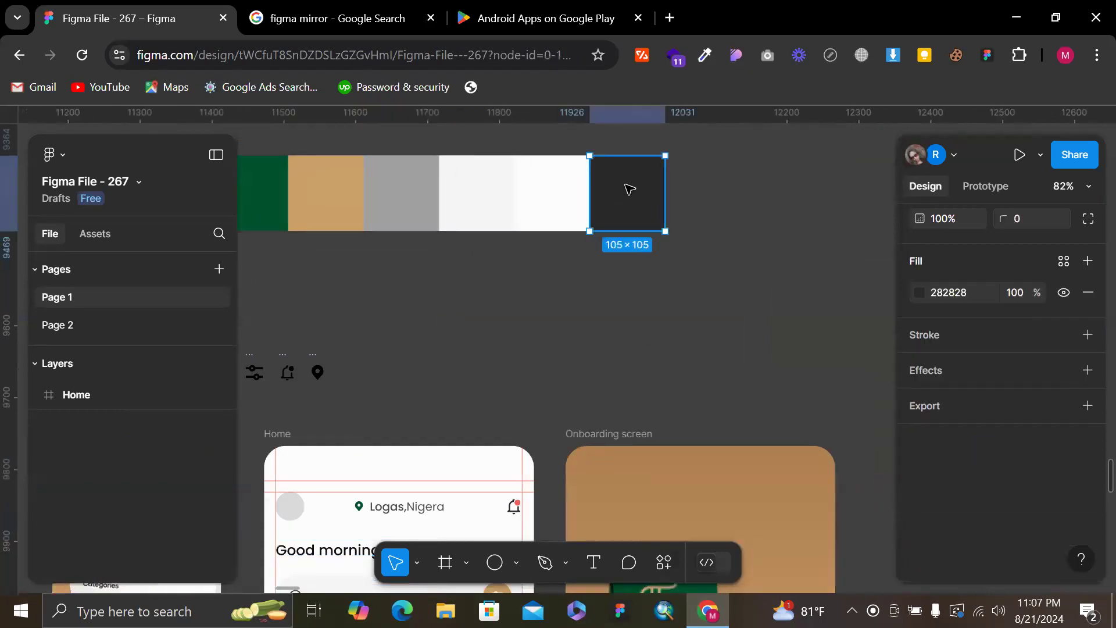
{"action": "left_click_drag", "start_coordinate": [710, 193], "coordinate": [699, 194], "text": "alt"}
{"action": "left_click", "coordinate": [962, 414]}
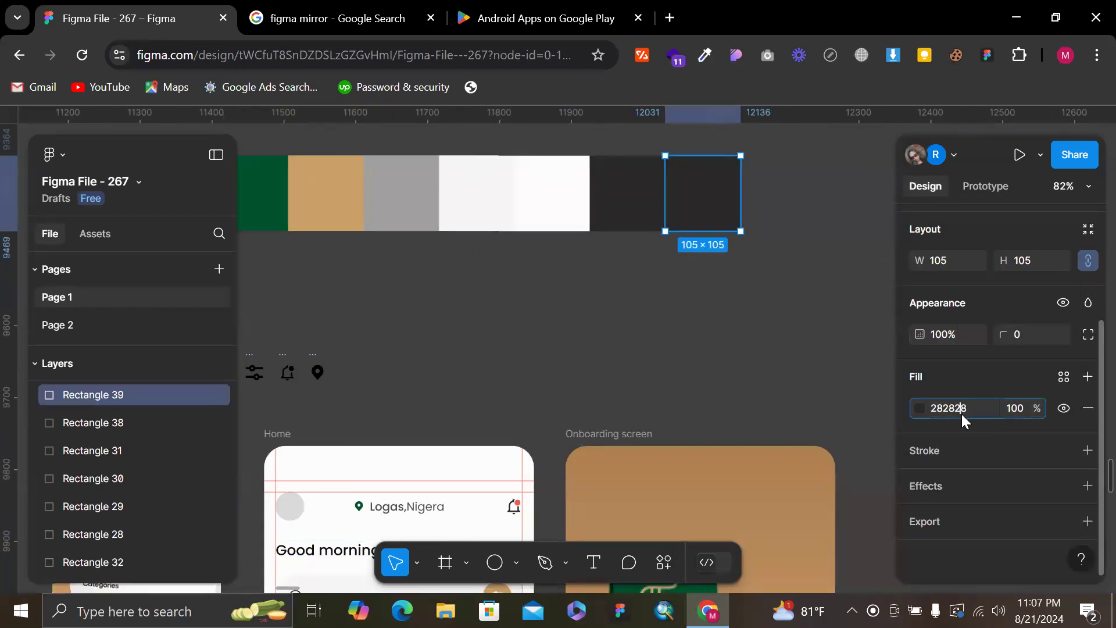
{"action": "key", "text": "Return"}
{"action": "left_click", "coordinate": [786, 372]}
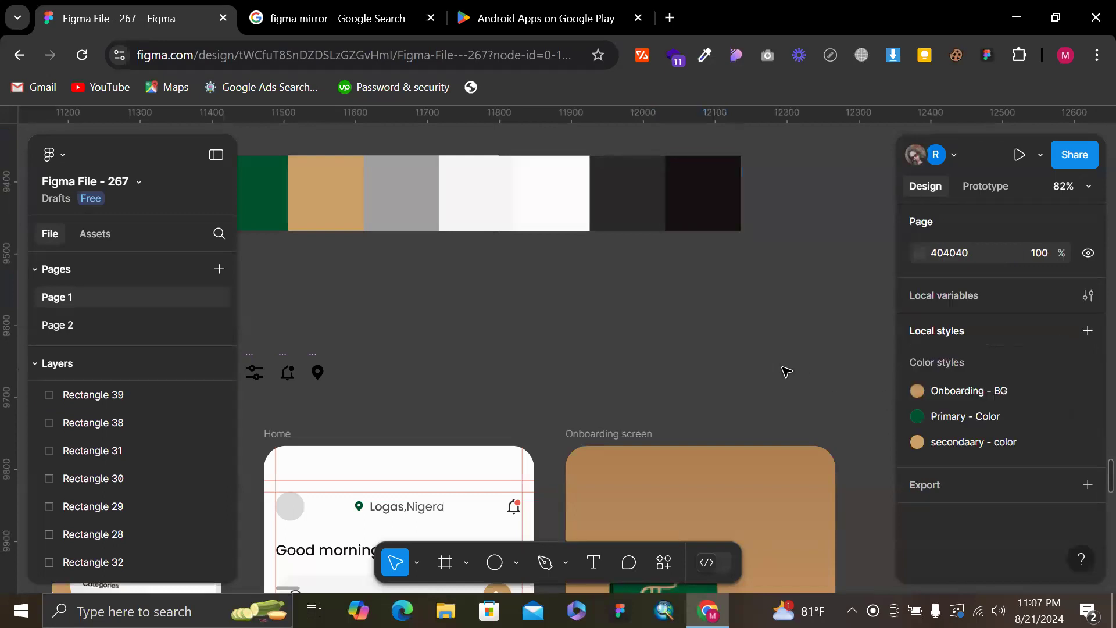
Cut the avatar circle, greeting text and search bar together and paste them back in place in the Home frame
{"action": "scroll", "coordinate": [786, 371], "scroll_direction": "down", "scroll_amount": 4}
{"action": "scroll", "coordinate": [785, 370], "scroll_direction": "down", "scroll_amount": 3}
{"action": "scroll", "coordinate": [785, 371], "scroll_direction": "left", "scroll_amount": 4}
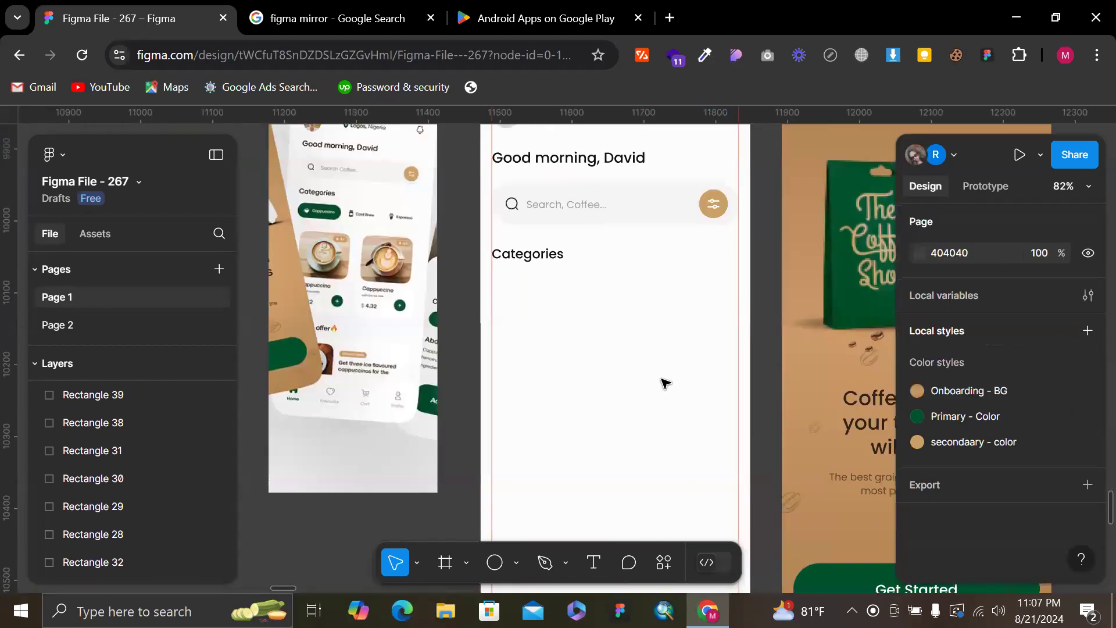
{"action": "scroll", "coordinate": [640, 349], "scroll_direction": "up", "scroll_amount": 1}
{"action": "left_click", "coordinate": [567, 226]}
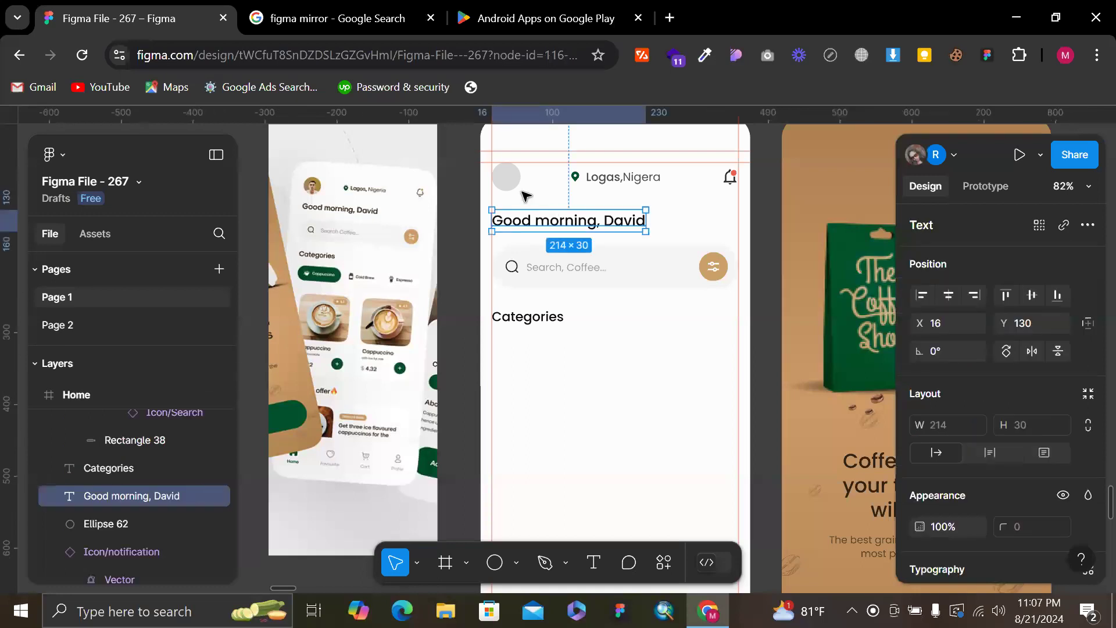
{"action": "left_click", "coordinate": [514, 188], "text": "shift"}
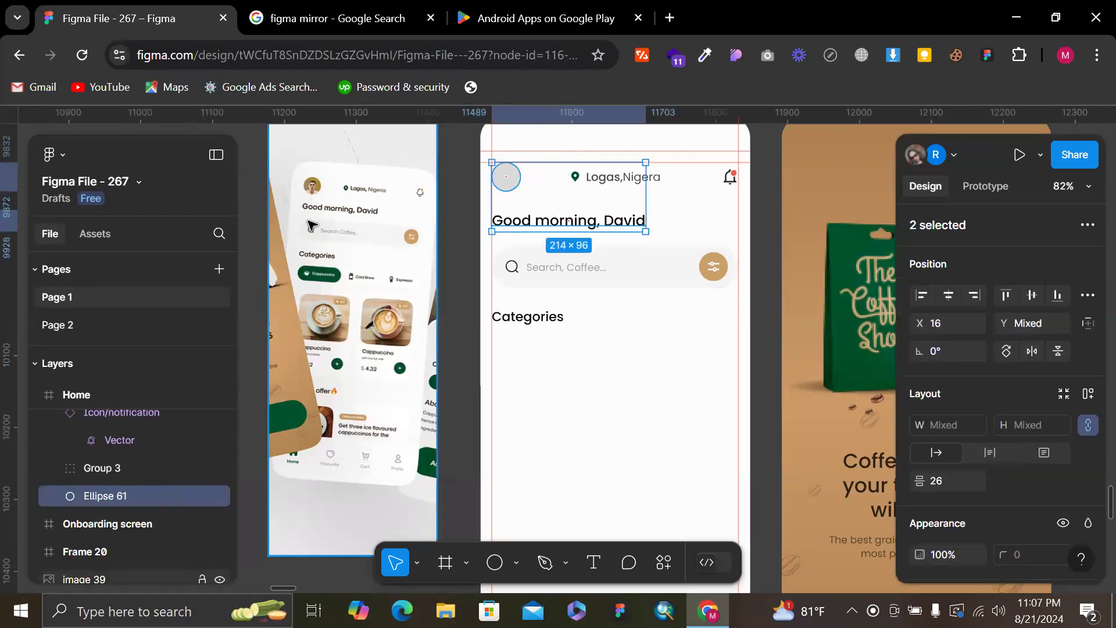
{"action": "left_click", "coordinate": [582, 279], "text": "shift"}
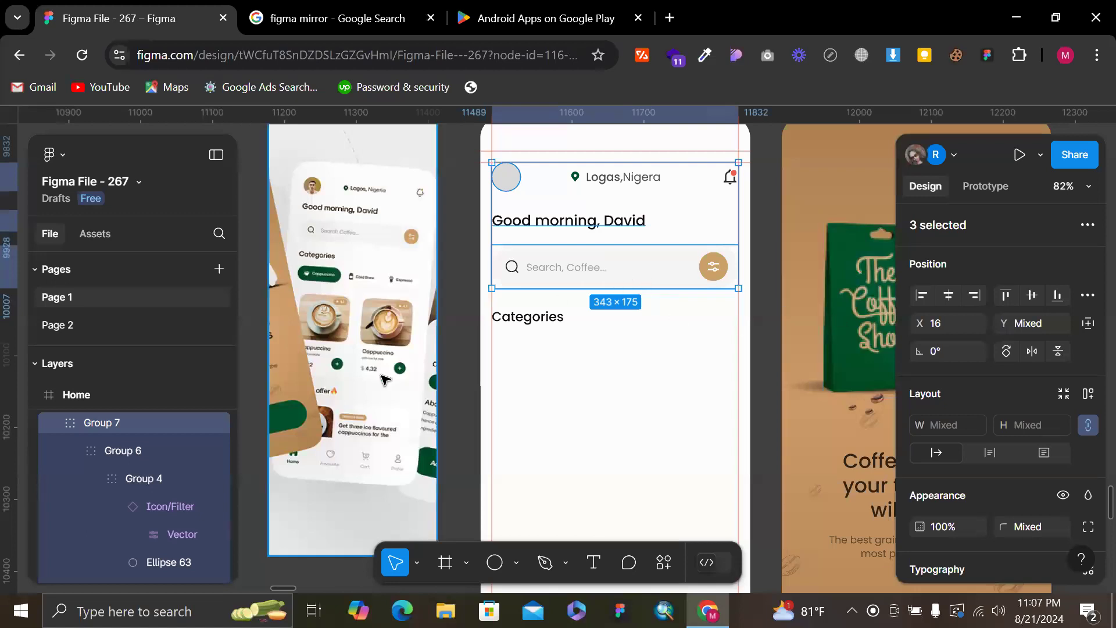
{"action": "scroll", "coordinate": [117, 507], "scroll_direction": "up", "scroll_amount": 3}
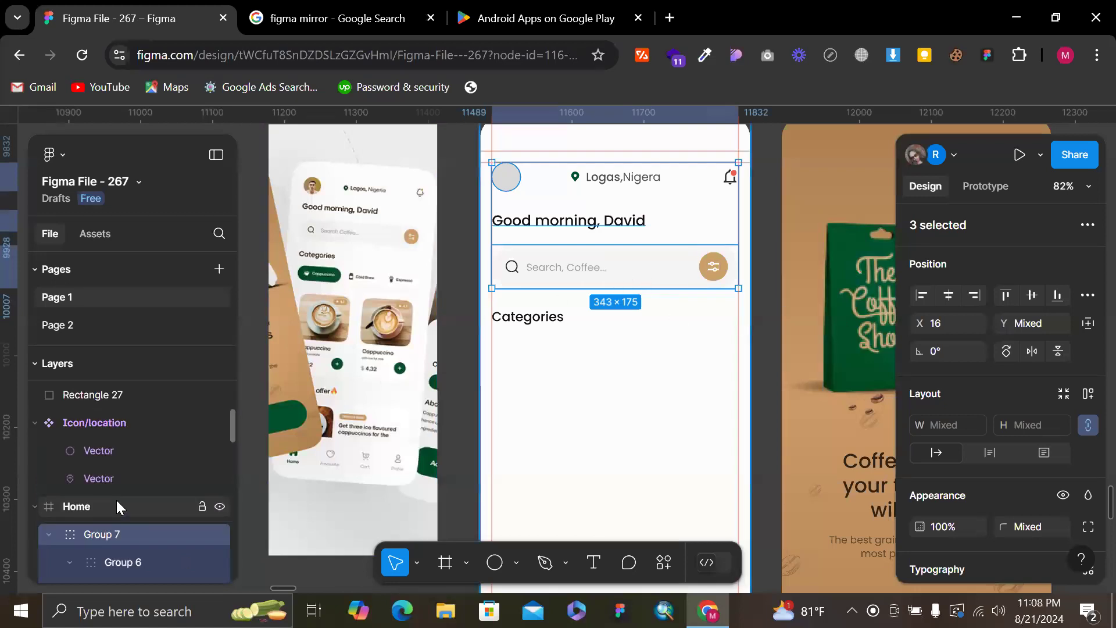
{"action": "key", "text": "ctrl+x"}
{"action": "left_click", "coordinate": [581, 343]}
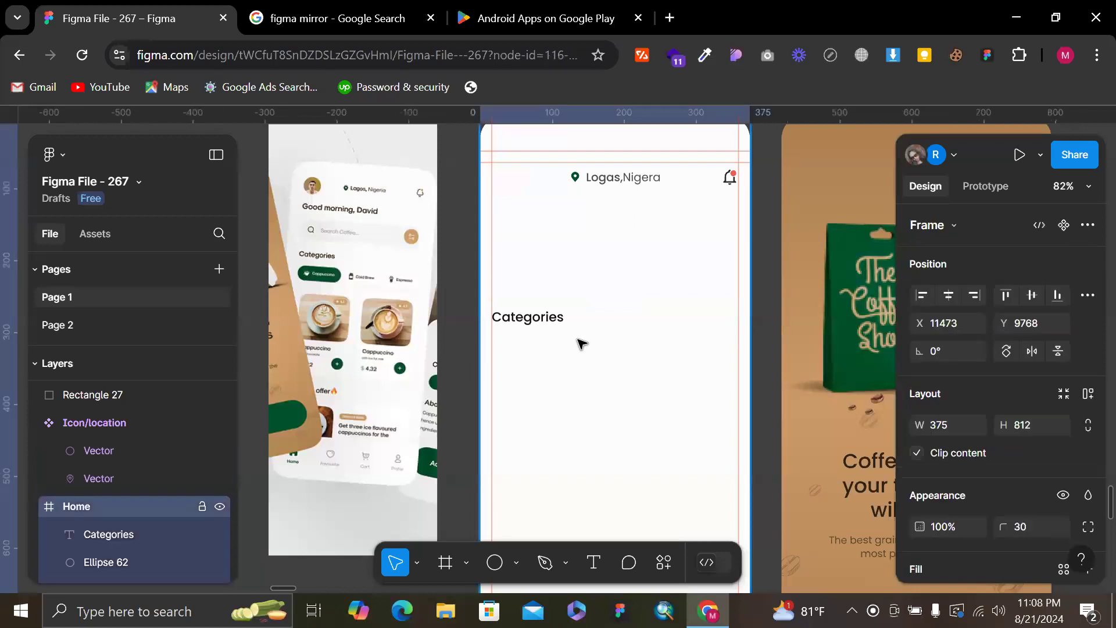
{"action": "key", "text": "ctrl+v"}
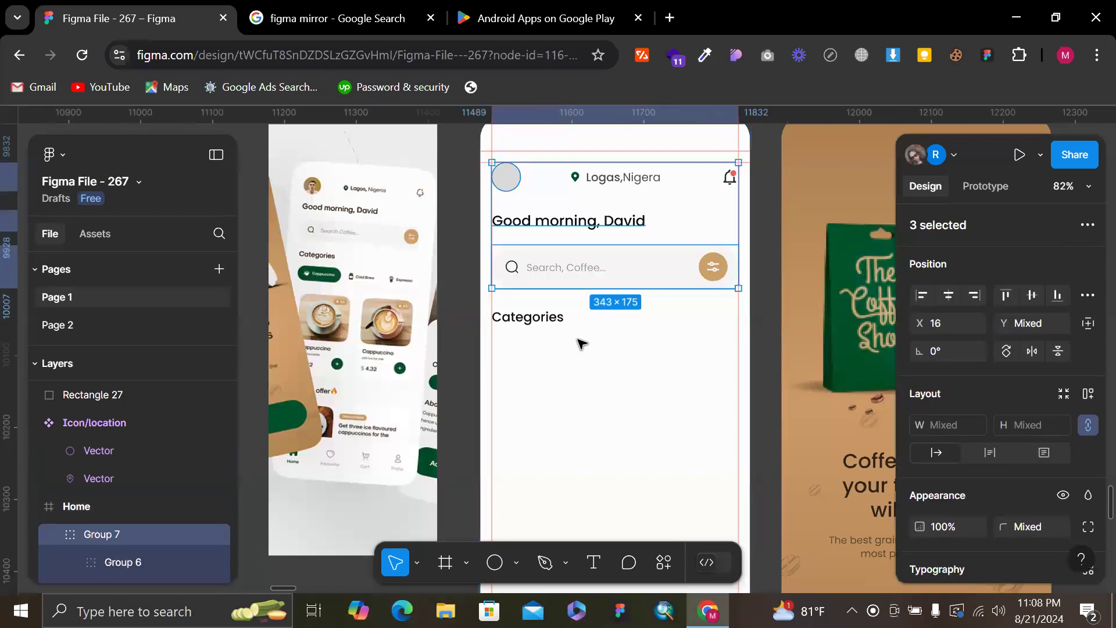
Distribute the avatar circle, greeting text and search bar evenly with a vertical spacing of 16
{"action": "left_click", "coordinate": [725, 276]}
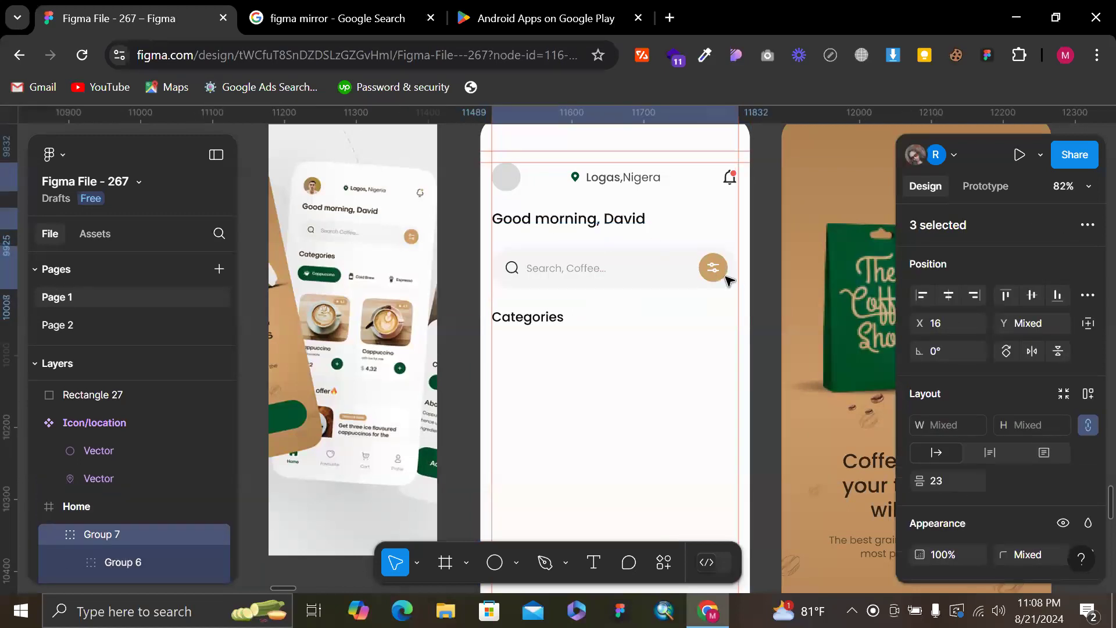
{"action": "left_click", "coordinate": [943, 481]}
{"action": "type", "text": "16"}
{"action": "key", "text": "Return"}
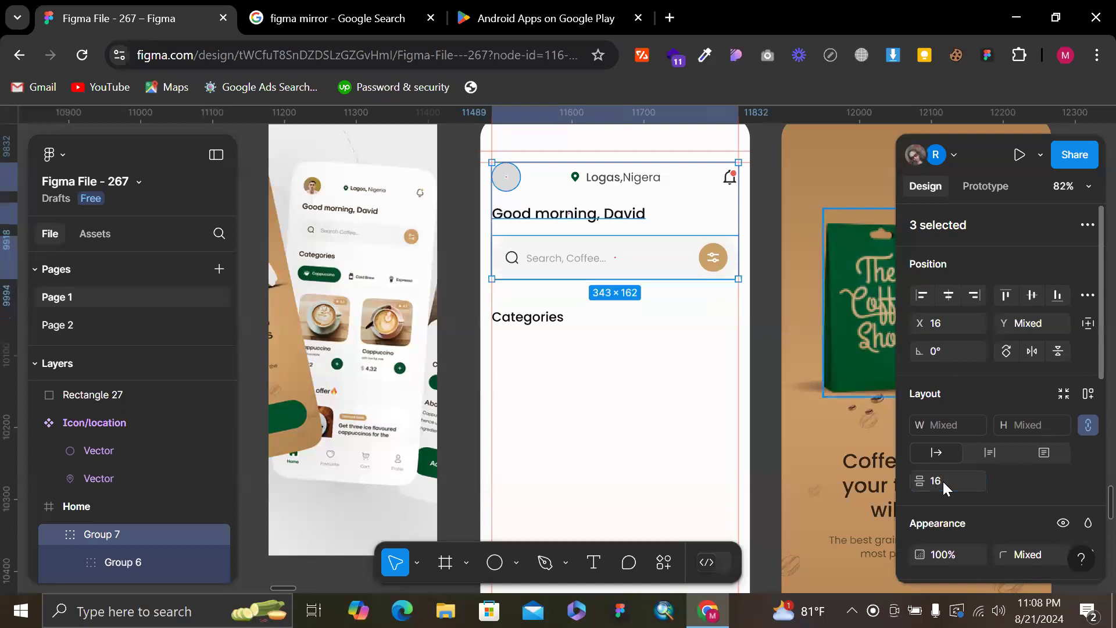
{"action": "left_click", "coordinate": [672, 457]}
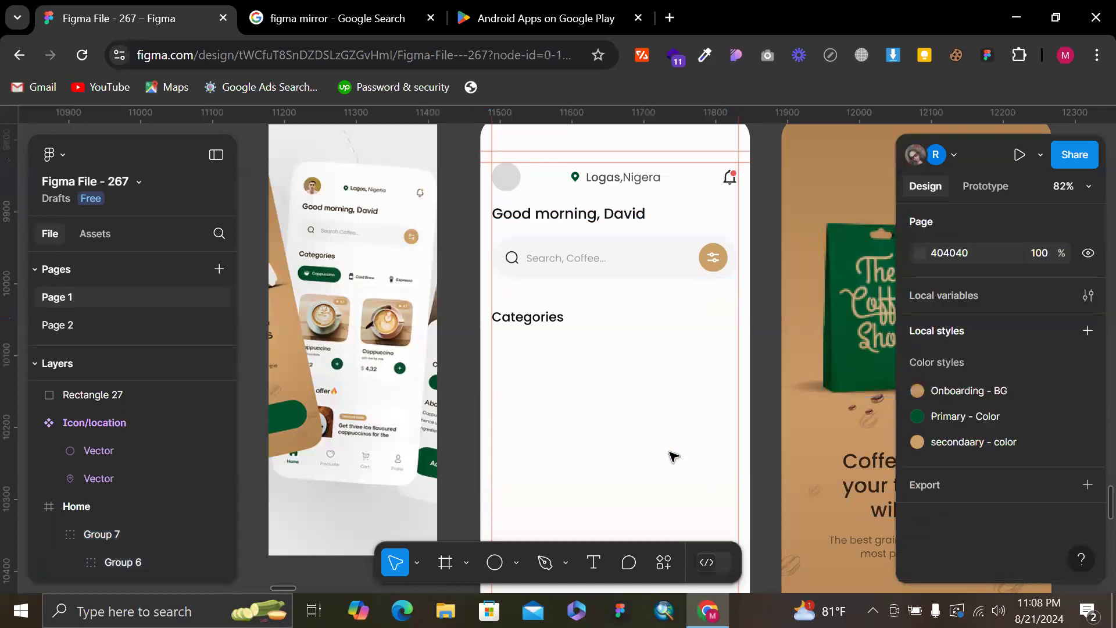
Set the vertical spacing between the search bar and the "Categories" heading to 24
{"action": "scroll", "coordinate": [672, 457], "scroll_direction": "down", "scroll_amount": 1}
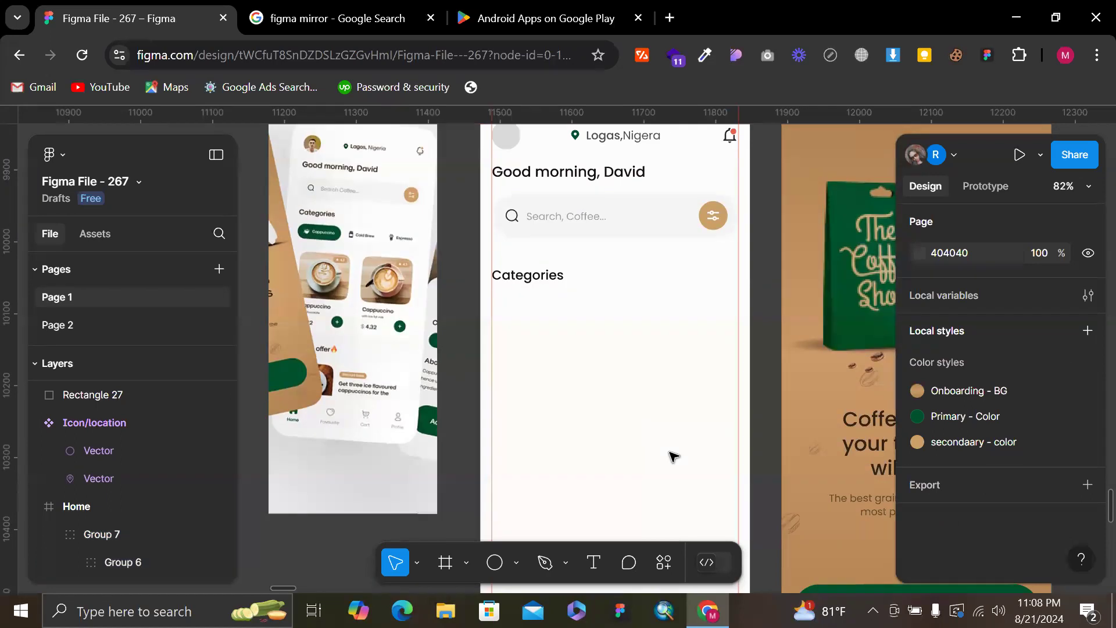
{"action": "left_click", "coordinate": [541, 284]}
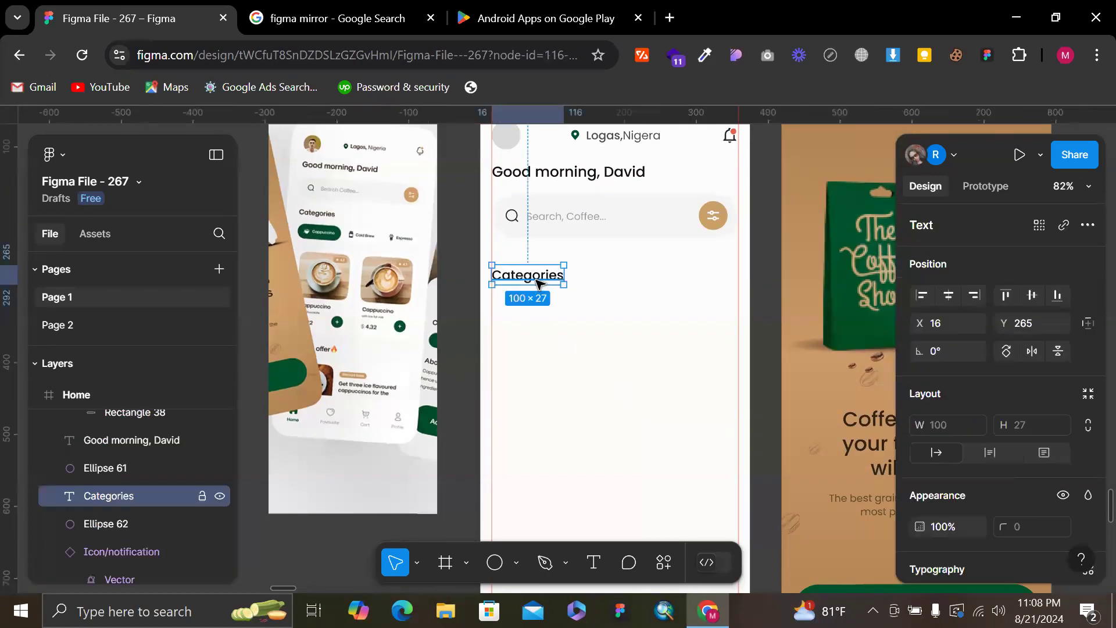
{"action": "left_click", "coordinate": [539, 288]}
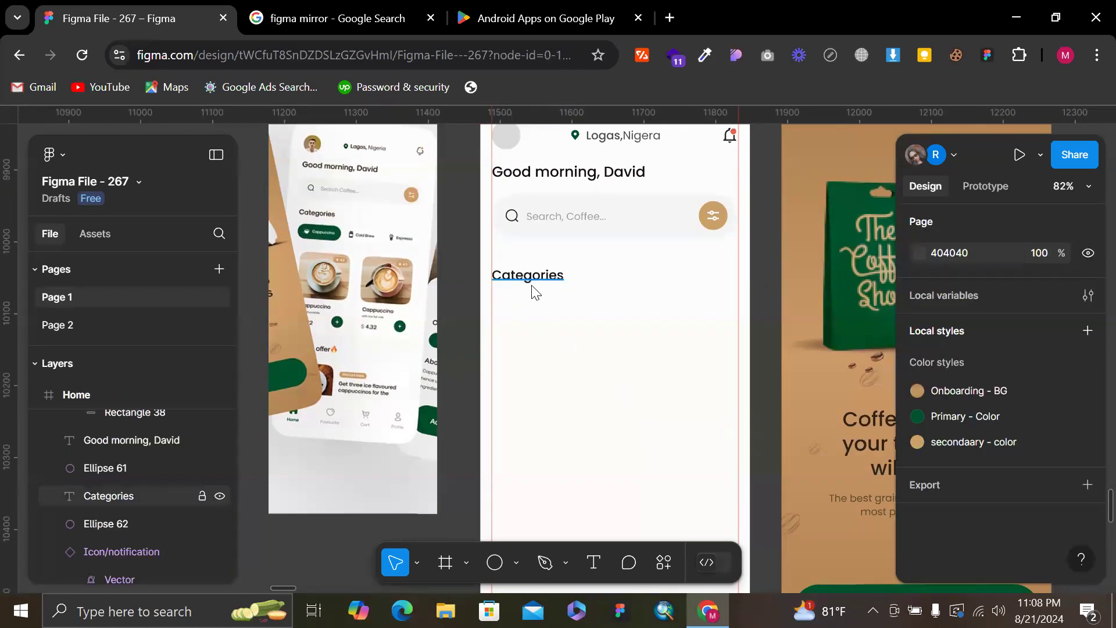
{"action": "left_click", "coordinate": [531, 282]}
{"action": "left_click", "coordinate": [563, 237], "text": "shift"}
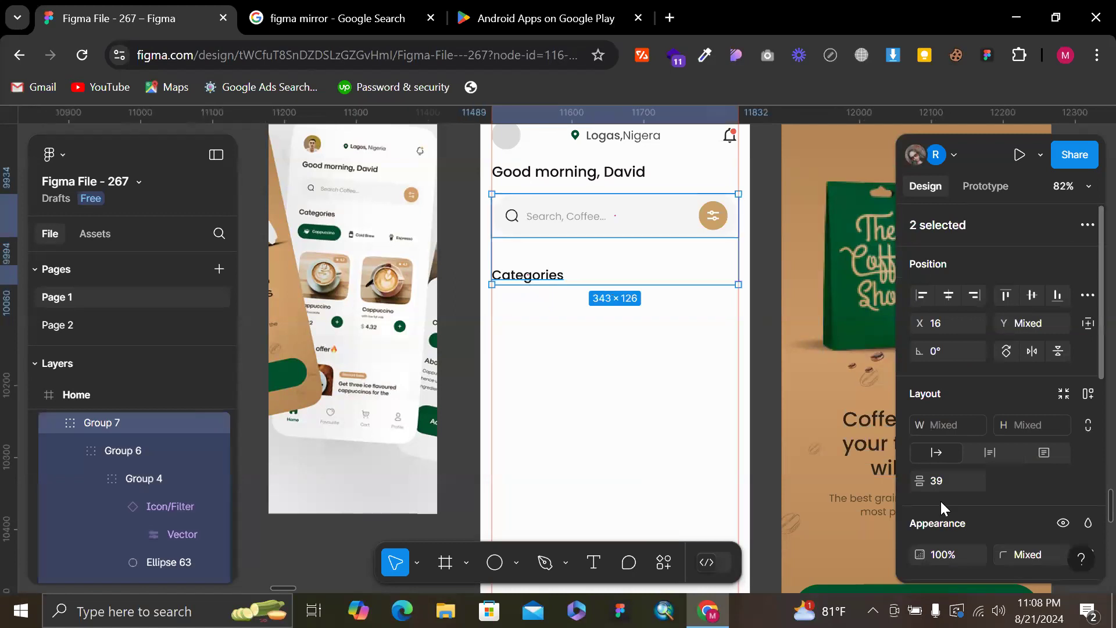
{"action": "scroll", "coordinate": [956, 360], "scroll_direction": "down", "scroll_amount": 3}
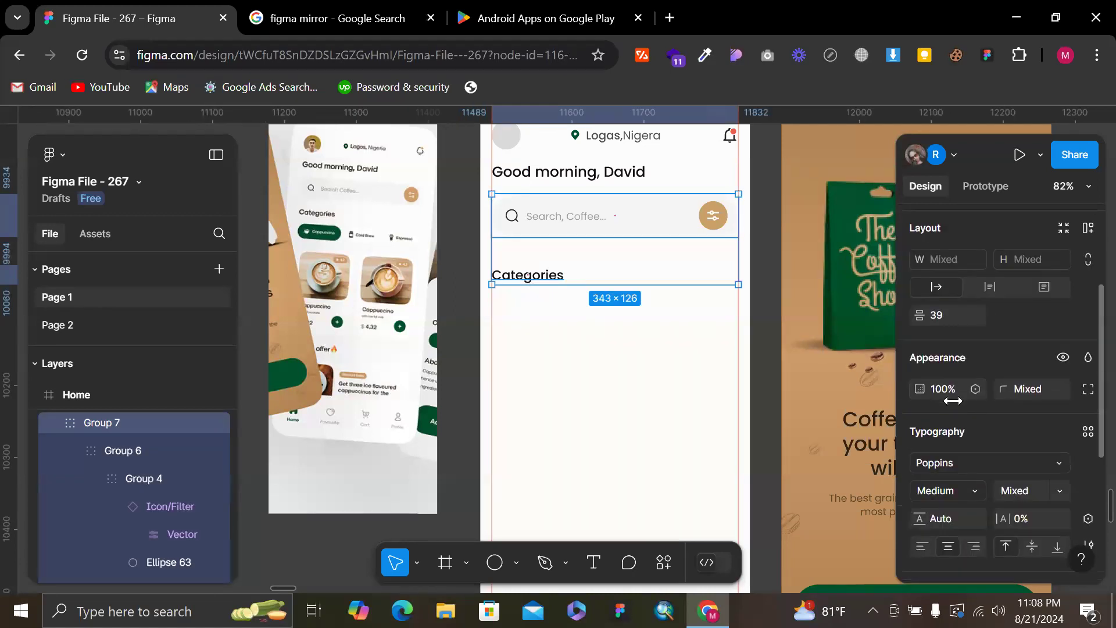
{"action": "scroll", "coordinate": [953, 401], "scroll_direction": "up", "scroll_amount": 1}
{"action": "left_click", "coordinate": [954, 358]}
{"action": "type", "text": "24"}
{"action": "key", "text": "Return"}
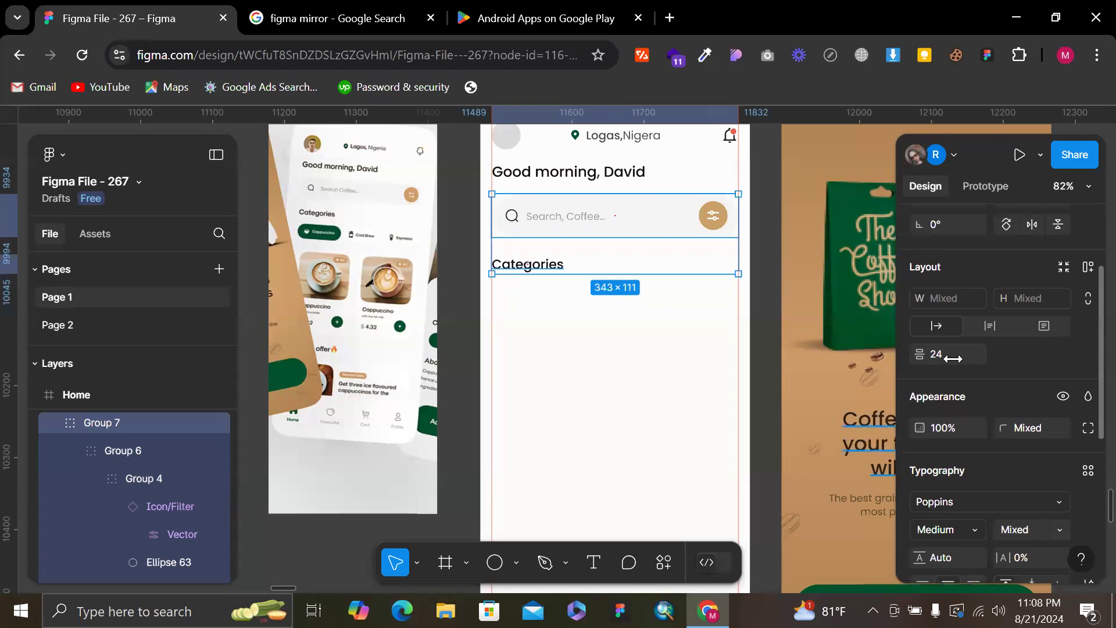
{"action": "left_click", "coordinate": [601, 372]}
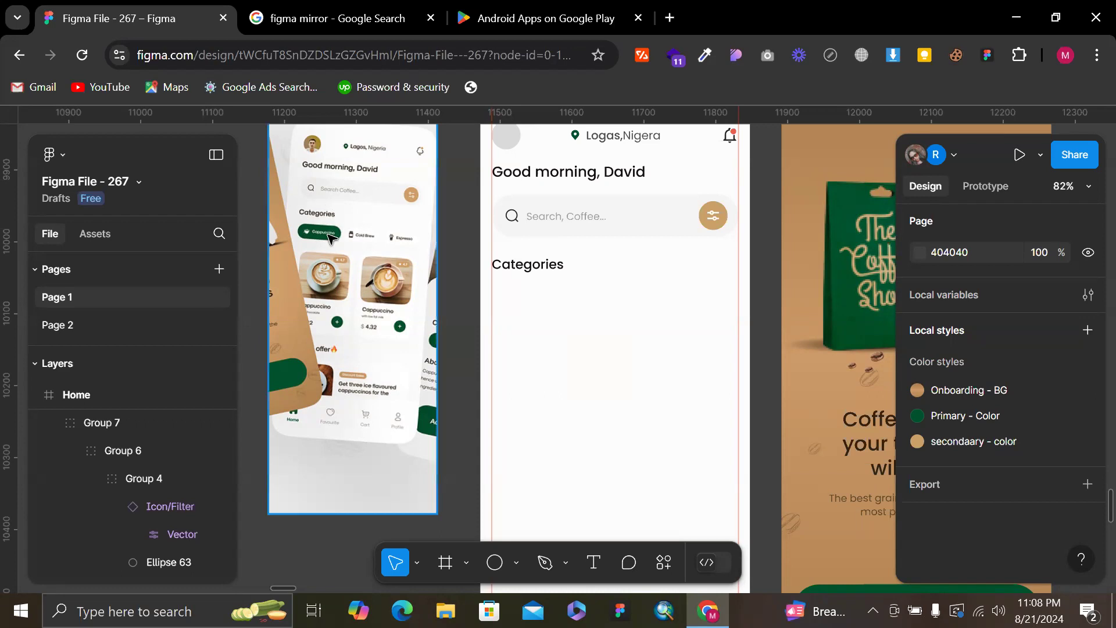
Copy the Icon/Cappa cup from the icon row into the Home frame, placing it below "Categories" near the left margin guide
{"action": "scroll", "coordinate": [668, 299], "scroll_direction": "up", "scroll_amount": 3}
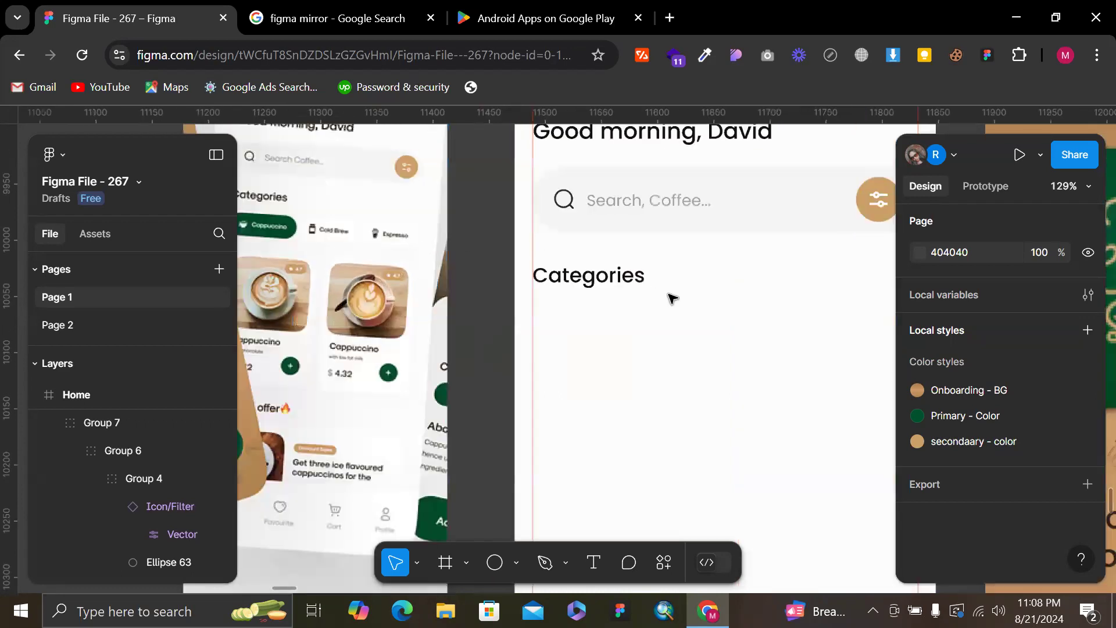
{"action": "scroll", "coordinate": [672, 298], "scroll_direction": "up", "scroll_amount": 2}
{"action": "scroll", "coordinate": [668, 296], "scroll_direction": "down", "scroll_amount": 3}
{"action": "scroll", "coordinate": [669, 296], "scroll_direction": "up", "scroll_amount": 2}
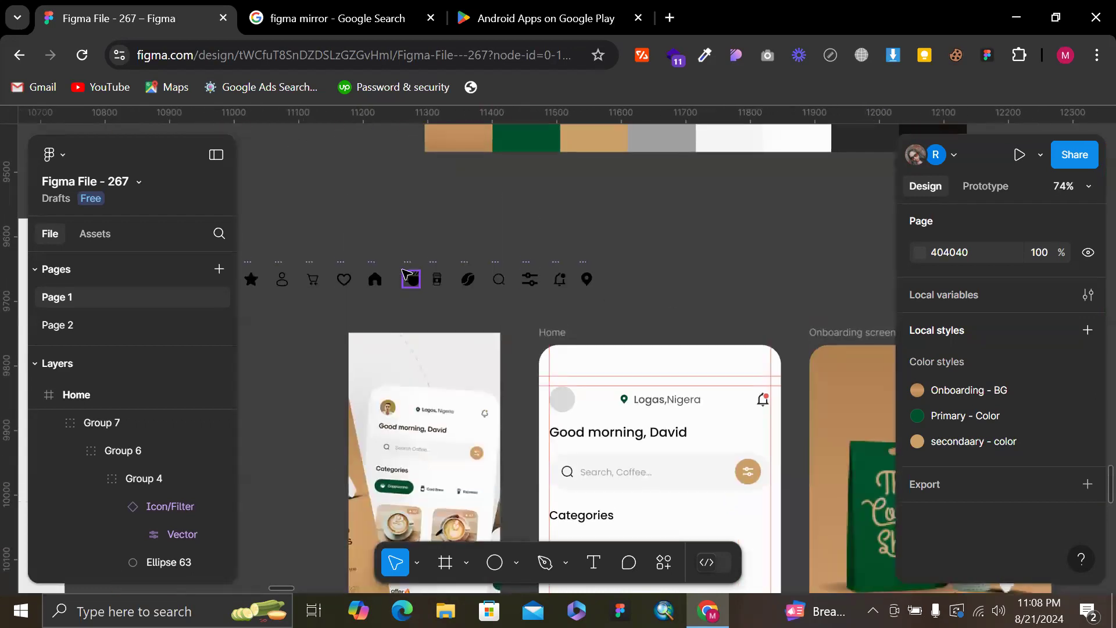
{"action": "left_click", "coordinate": [408, 270]}
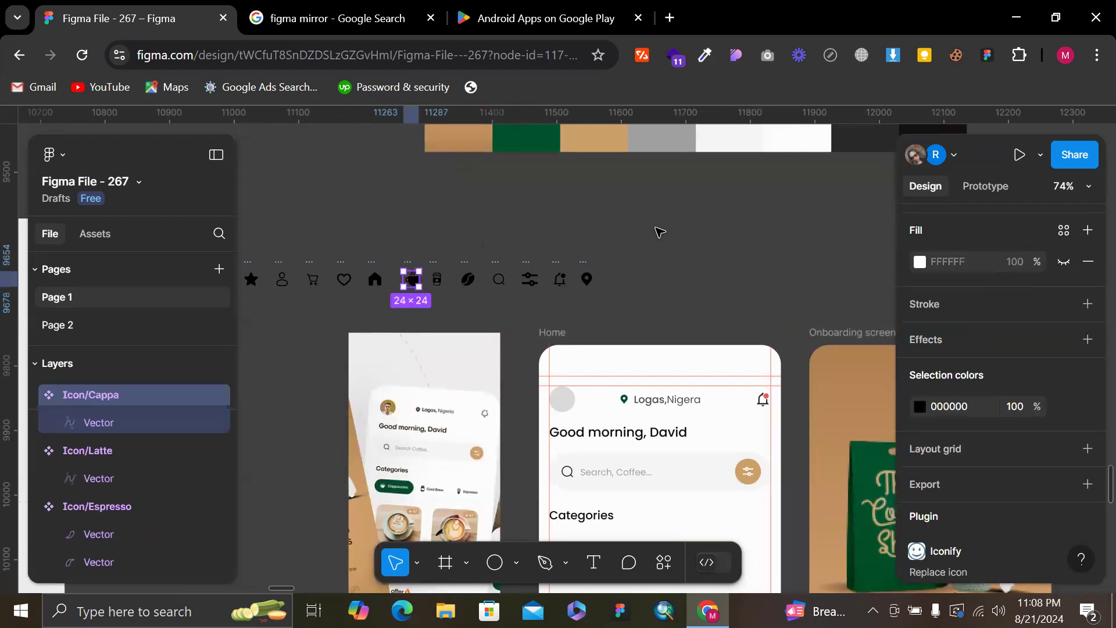
{"action": "scroll", "coordinate": [660, 233], "scroll_direction": "up", "scroll_amount": 2}
{"action": "left_click", "coordinate": [598, 319]}
{"action": "scroll", "coordinate": [599, 319], "scroll_direction": "up", "scroll_amount": 4}
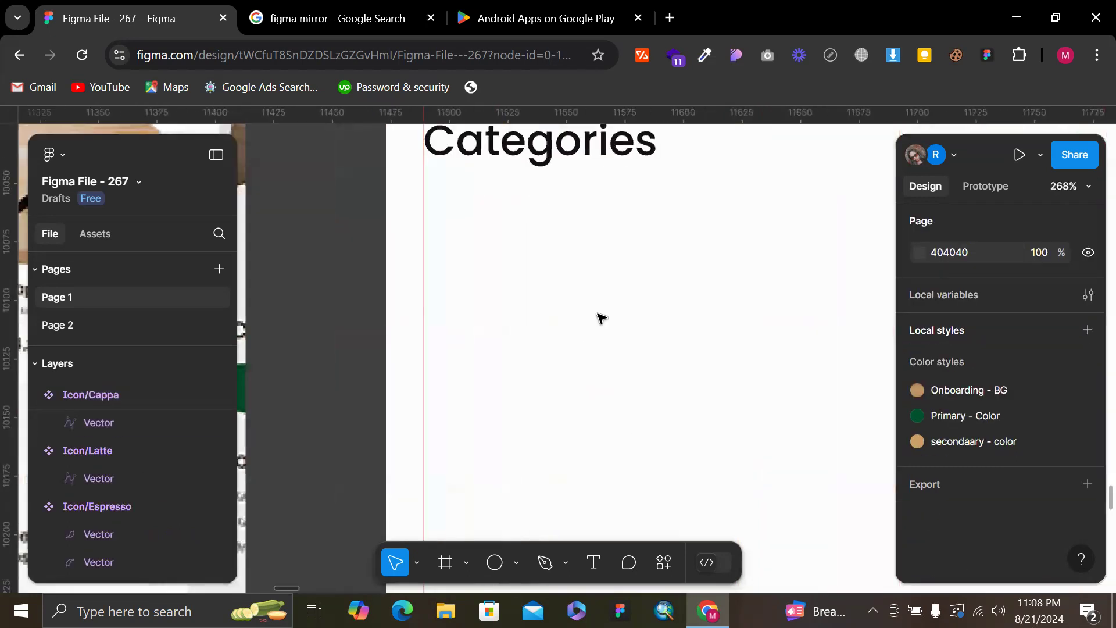
{"action": "key", "text": "ctrl+v"}
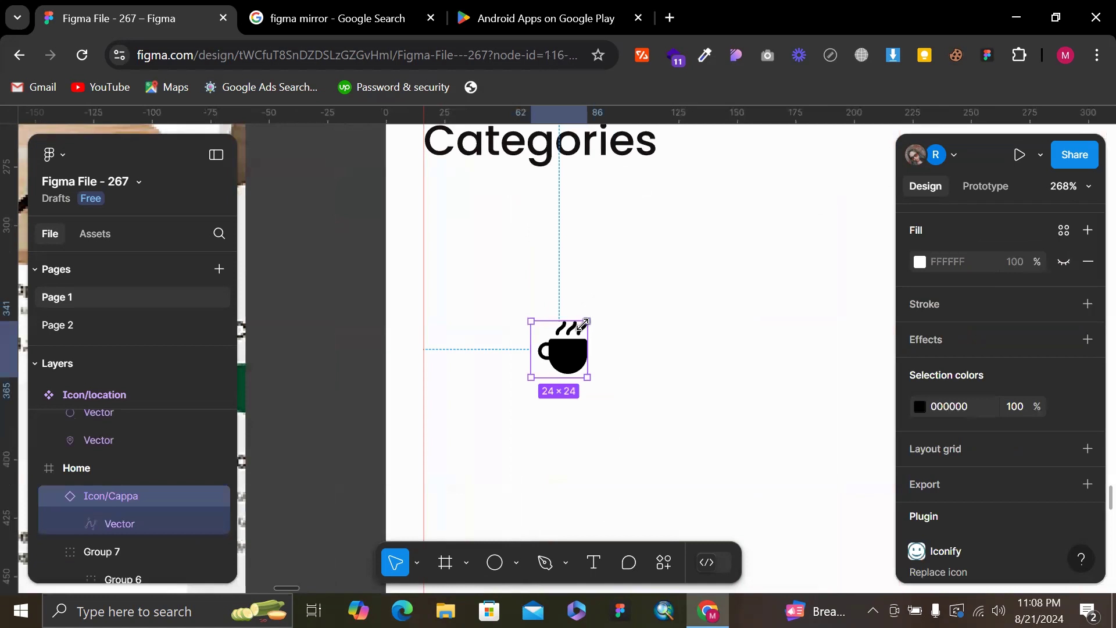
{"action": "left_click_drag", "start_coordinate": [570, 348], "coordinate": [470, 278]}
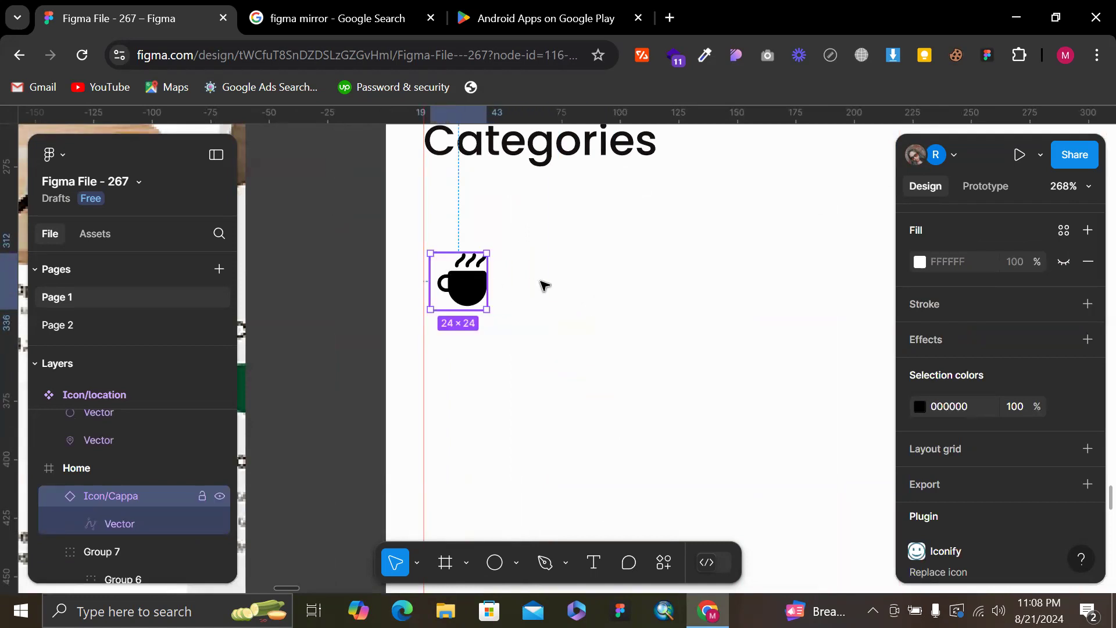
Lock the cup icon's proportions and resize it to 16 × 16
{"action": "scroll", "coordinate": [1012, 323], "scroll_direction": "down", "scroll_amount": 1}
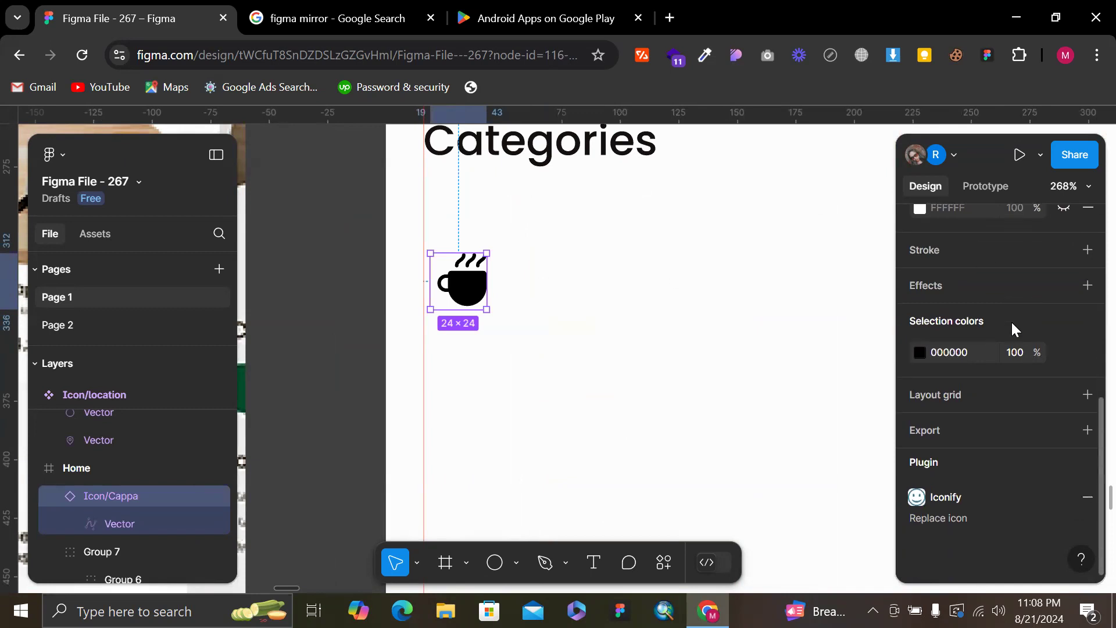
{"action": "scroll", "coordinate": [1012, 323], "scroll_direction": "up", "scroll_amount": 2}
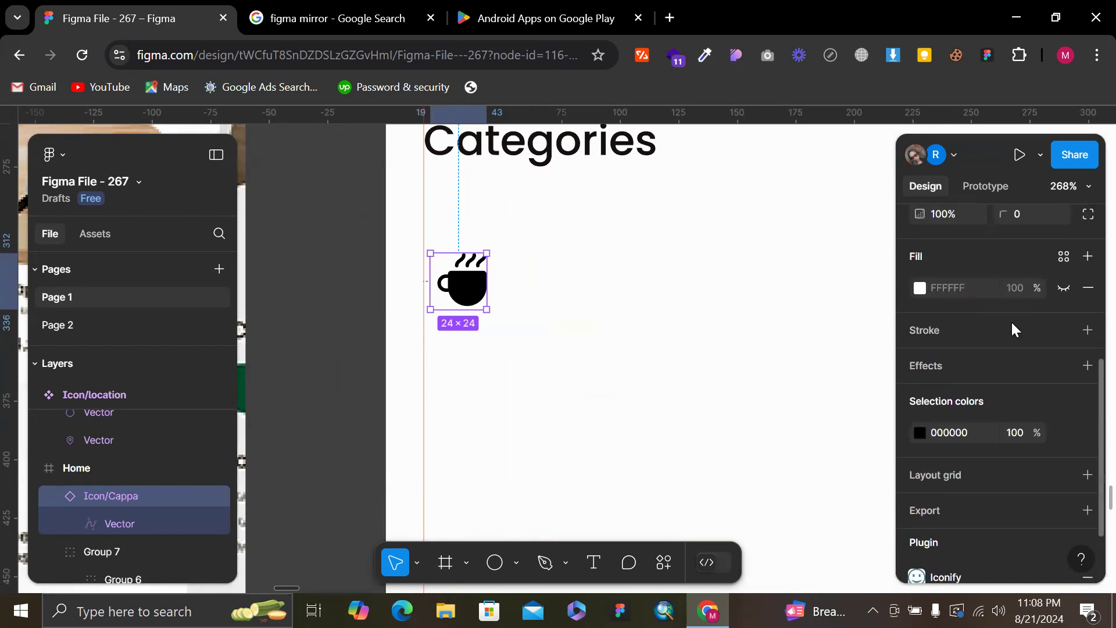
{"action": "left_click", "coordinate": [643, 273]}
{"action": "left_click", "coordinate": [485, 283]}
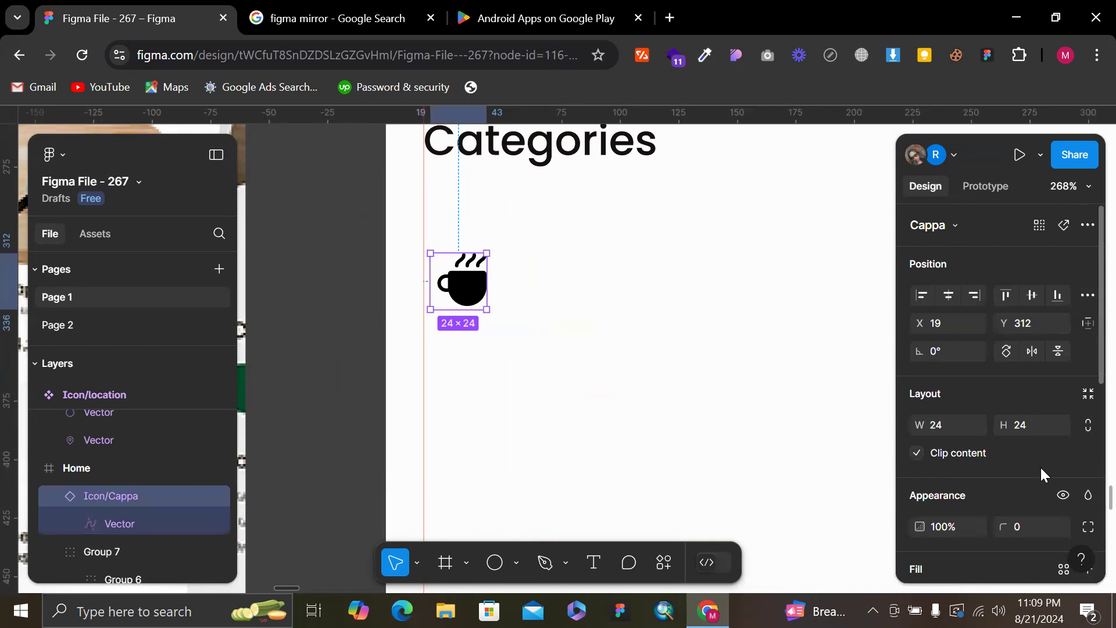
{"action": "left_click", "coordinate": [1089, 425]}
{"action": "left_click", "coordinate": [1039, 425]}
{"action": "type", "text": "6"}
{"action": "key", "text": "Return"}
{"action": "left_click", "coordinate": [1038, 424]}
{"action": "type", "text": "16"}
{"action": "key", "text": "Return"}
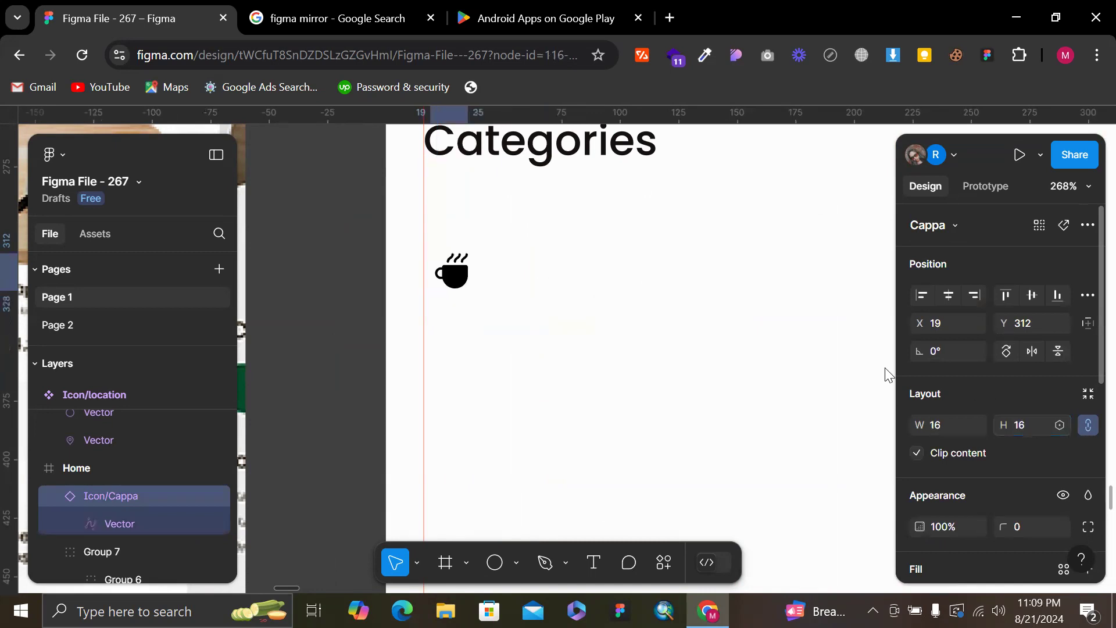
Add a "Cappuccino" text label near the cup icon, correcting its spelling with the suggested word
{"action": "left_click", "coordinate": [651, 345]}
{"action": "key", "text": "t"}
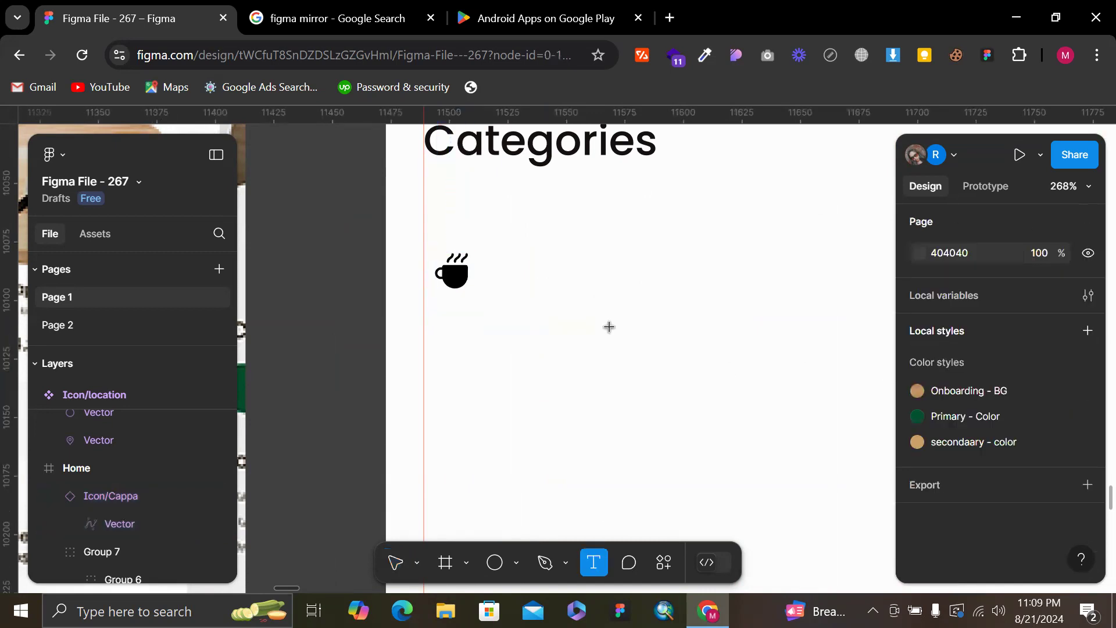
{"action": "left_click", "coordinate": [493, 270]}
{"action": "type", "text": "Cappacuino"}
{"action": "double_click", "coordinate": [524, 319]}
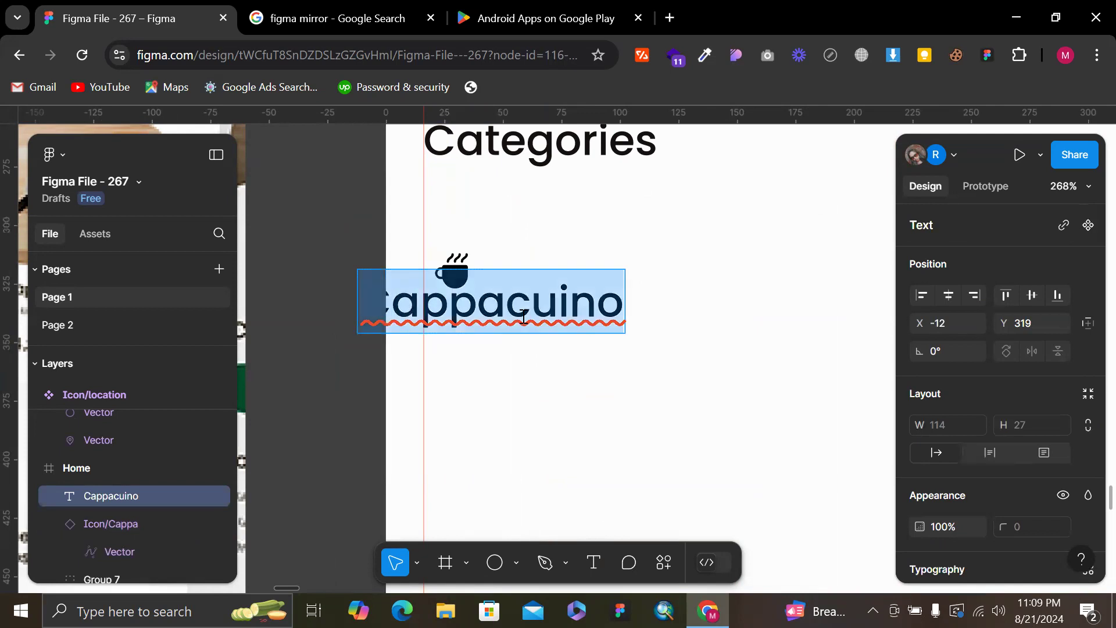
{"action": "right_click", "coordinate": [524, 319]}
{"action": "left_click", "coordinate": [558, 330]}
{"action": "key", "text": "Escape"}
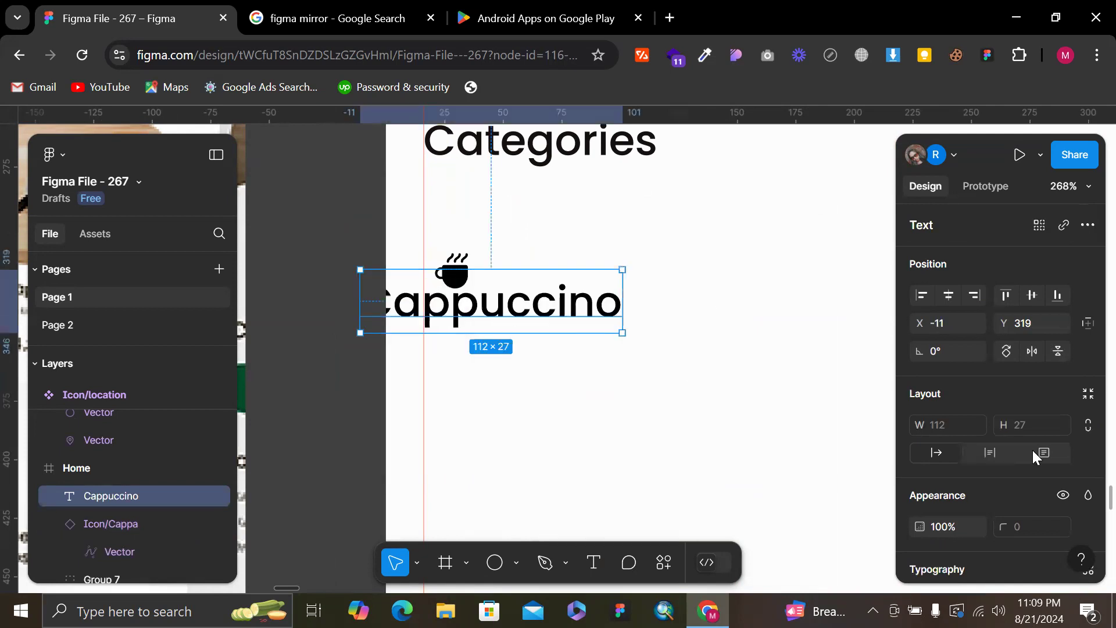
Set the "Cappuccino" label's font size to 14 and move it to the right of the cup icon
{"action": "scroll", "coordinate": [1047, 454], "scroll_direction": "down", "scroll_amount": 5}
{"action": "left_click", "coordinate": [1025, 305]}
{"action": "type", "text": "4"}
{"action": "key", "text": "Return"}
{"action": "type", "text": "14"}
{"action": "key", "text": "Return"}
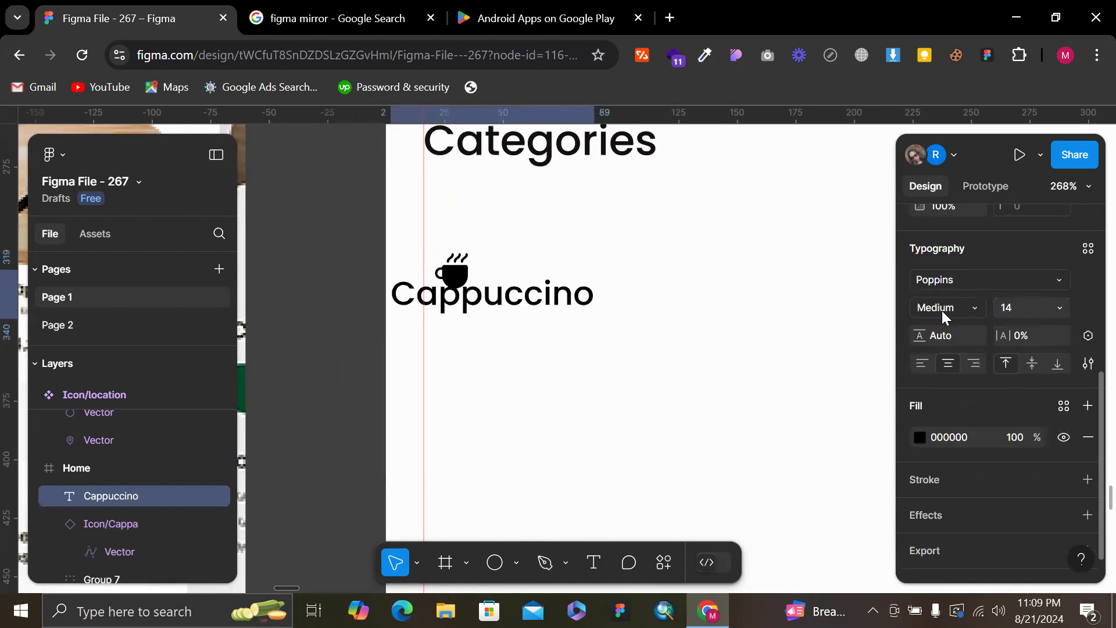
{"action": "left_click_drag", "start_coordinate": [512, 294], "coordinate": [611, 279]}
Align the cup icon and the "Cappuccino" label with each other on their vertical centres
{"action": "scroll", "coordinate": [613, 281], "scroll_direction": "left", "scroll_amount": 5}
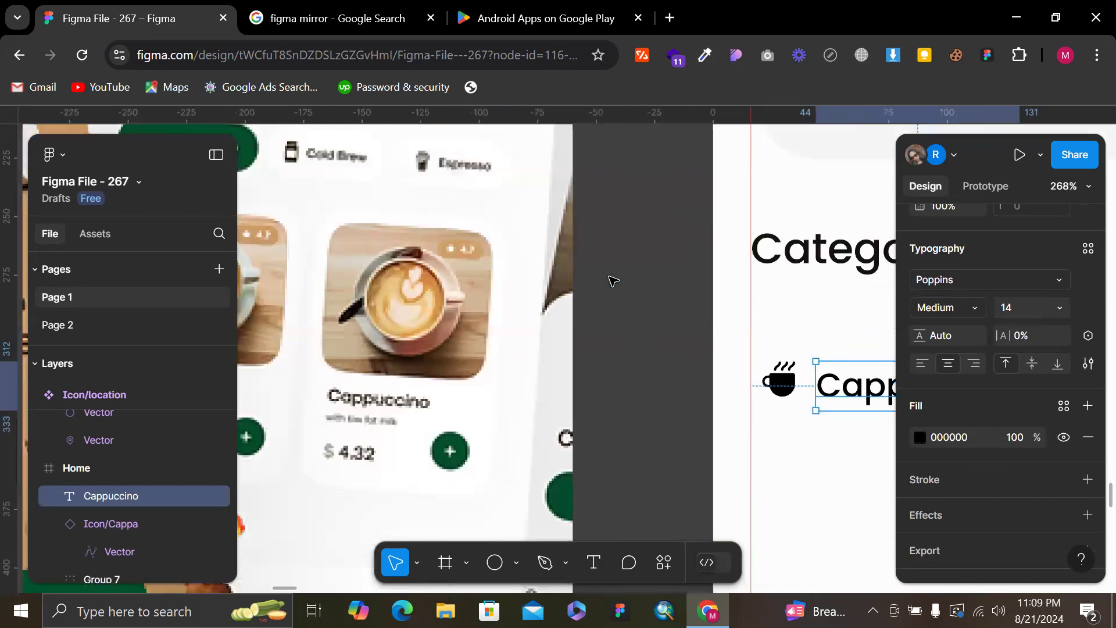
{"action": "scroll", "coordinate": [613, 280], "scroll_direction": "left", "scroll_amount": 2}
{"action": "scroll", "coordinate": [614, 281], "scroll_direction": "up", "scroll_amount": 1}
{"action": "scroll", "coordinate": [581, 274], "scroll_direction": "right", "scroll_amount": 4}
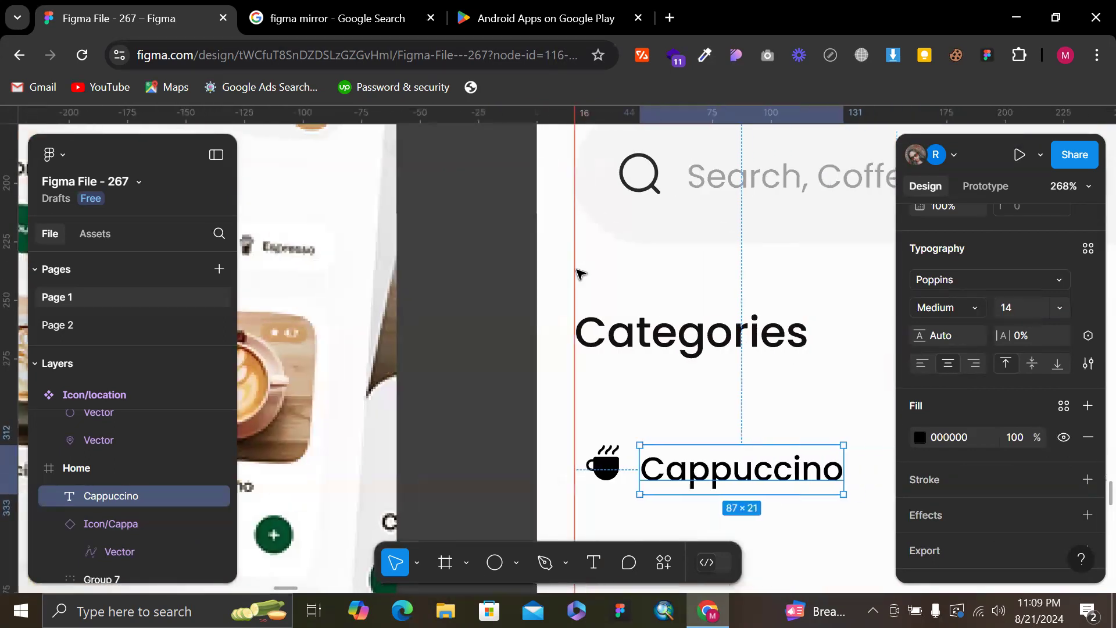
{"action": "scroll", "coordinate": [579, 274], "scroll_direction": "right", "scroll_amount": 4}
{"action": "scroll", "coordinate": [379, 424], "scroll_direction": "down", "scroll_amount": 1}
{"action": "left_click_drag", "start_coordinate": [374, 419], "coordinate": [602, 519]}
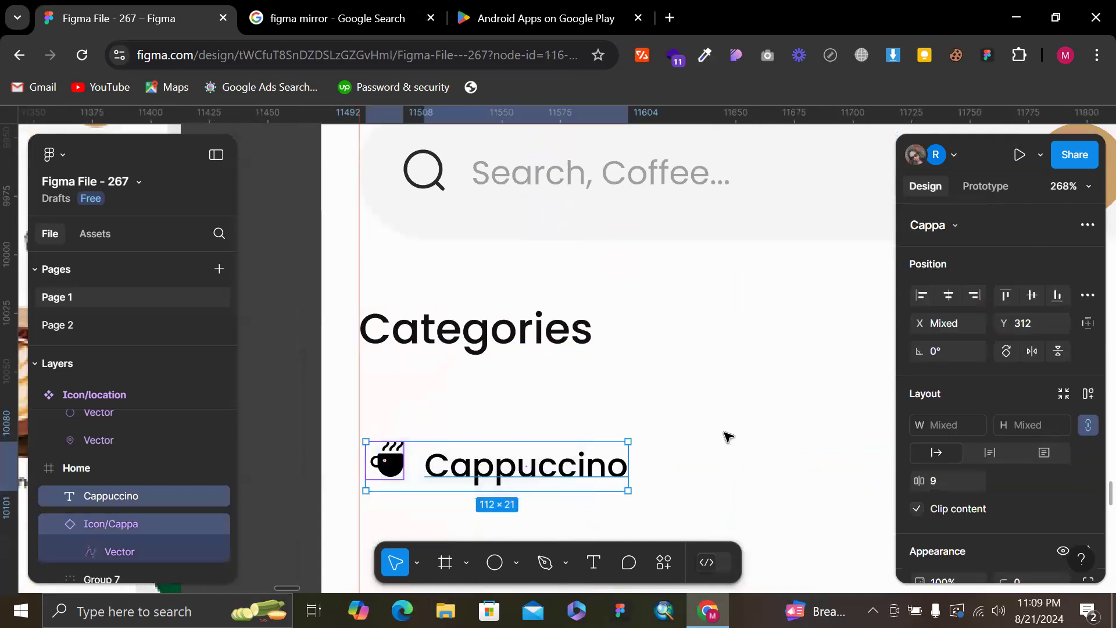
{"action": "left_click", "coordinate": [1031, 296]}
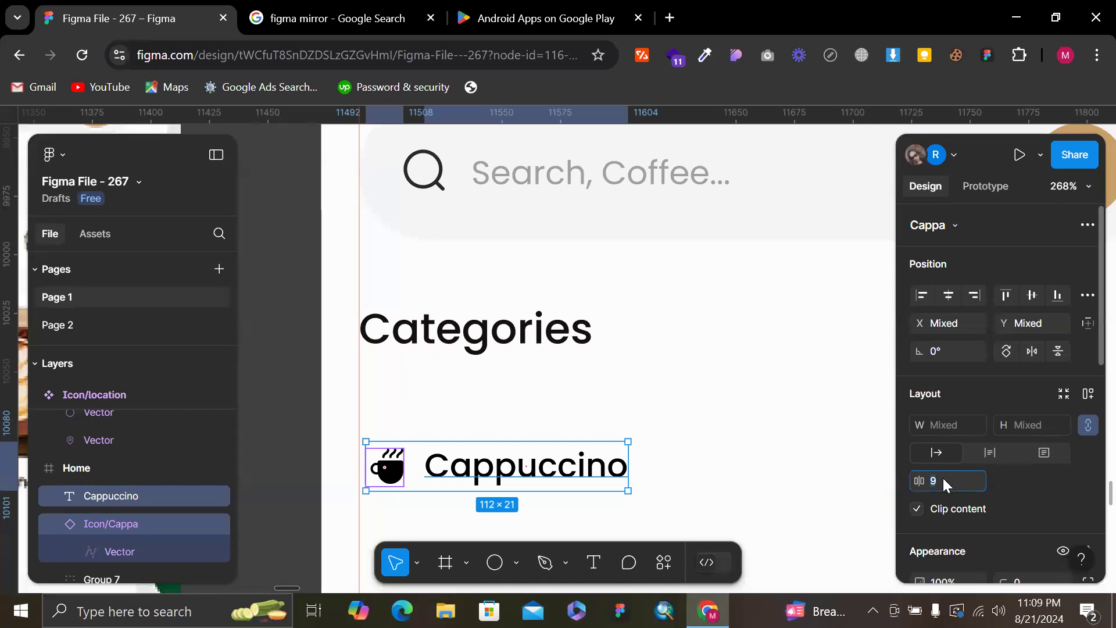
Set the spacing between the cup icon and the "Cappuccino" label to 8 and wrap both in an auto layout frame
{"action": "key", "text": "Return"}
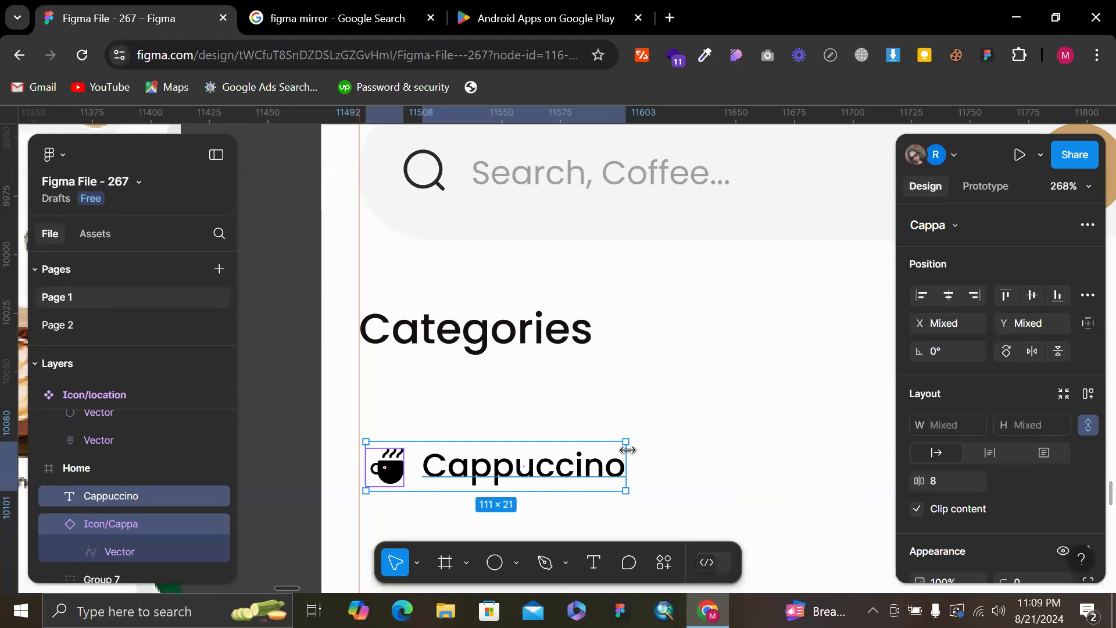
{"action": "key", "text": "shift+a"}
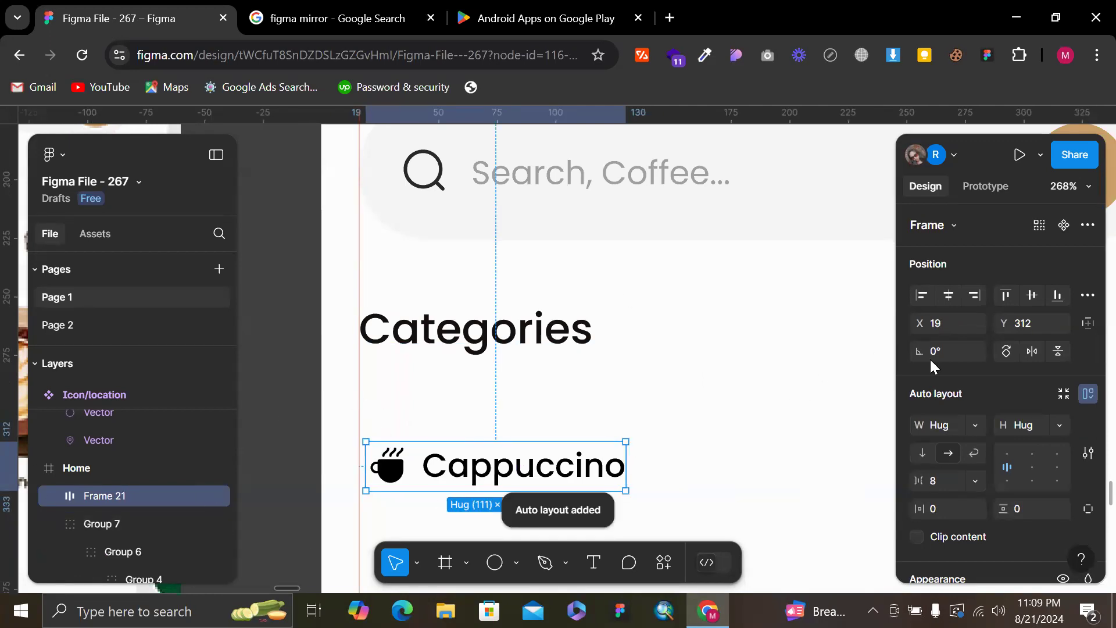
Try a padding of 20 around the Cappuccino auto layout frame, and settle on 12 for both horizontal and vertical padding
{"action": "scroll", "coordinate": [978, 396], "scroll_direction": "down", "scroll_amount": 2}
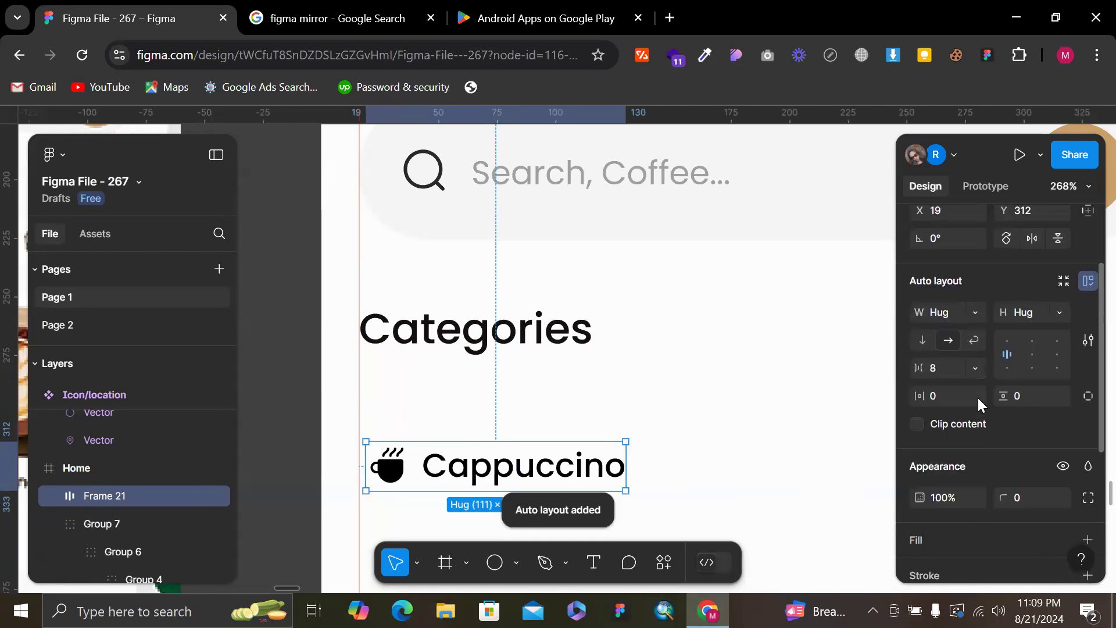
{"action": "left_click", "coordinate": [943, 395]}
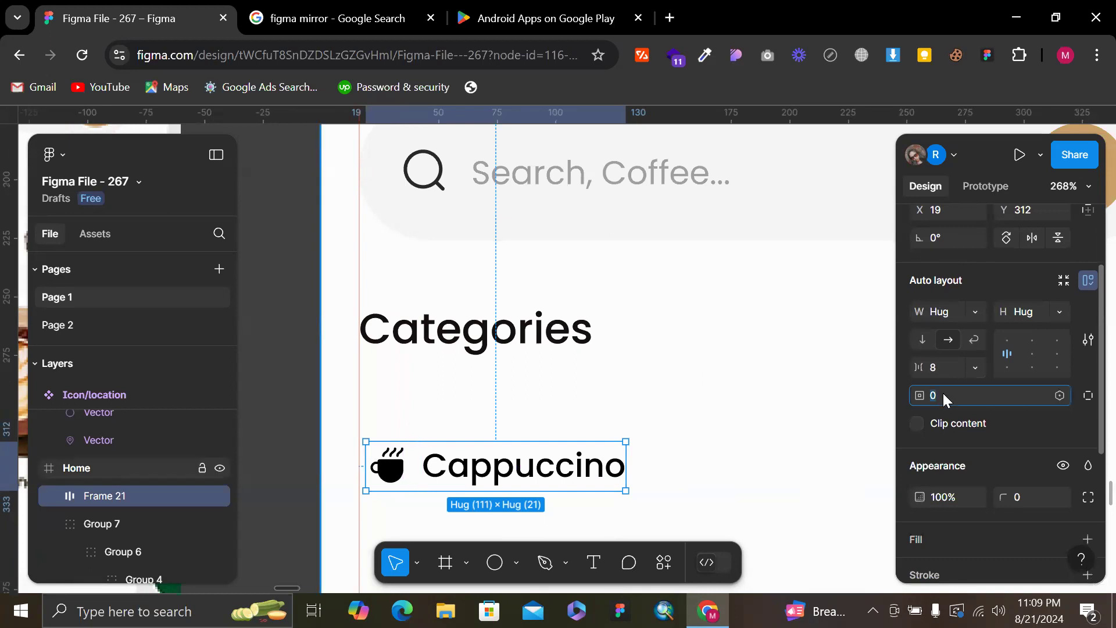
{"action": "type", "text": "20"}
{"action": "key", "text": "Return"}
{"action": "left_click", "coordinate": [949, 396]}
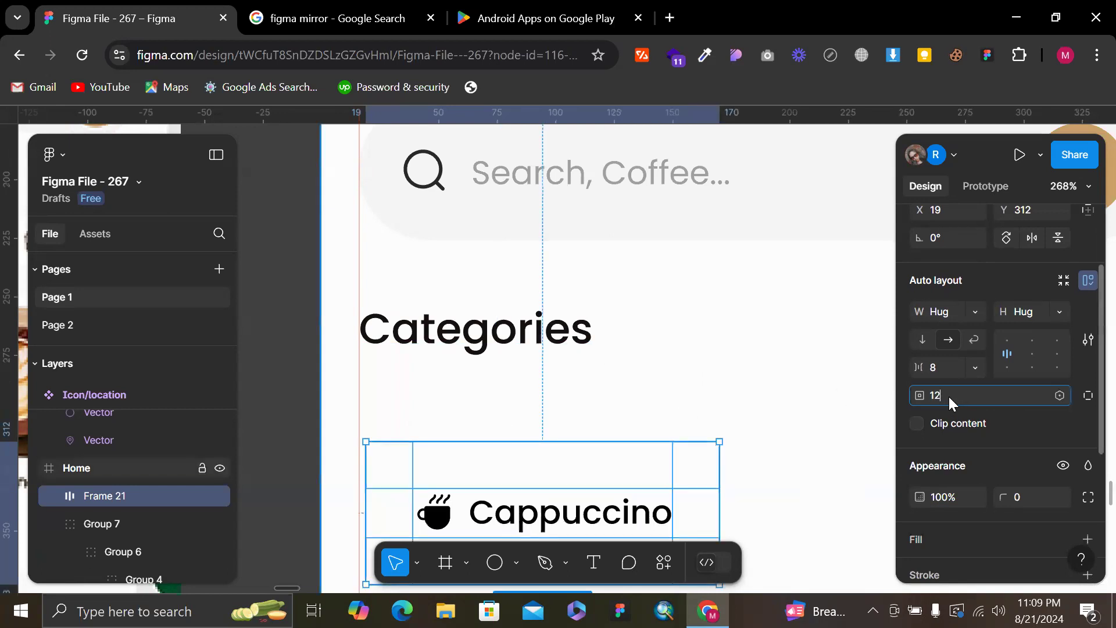
{"action": "key", "text": "Return"}
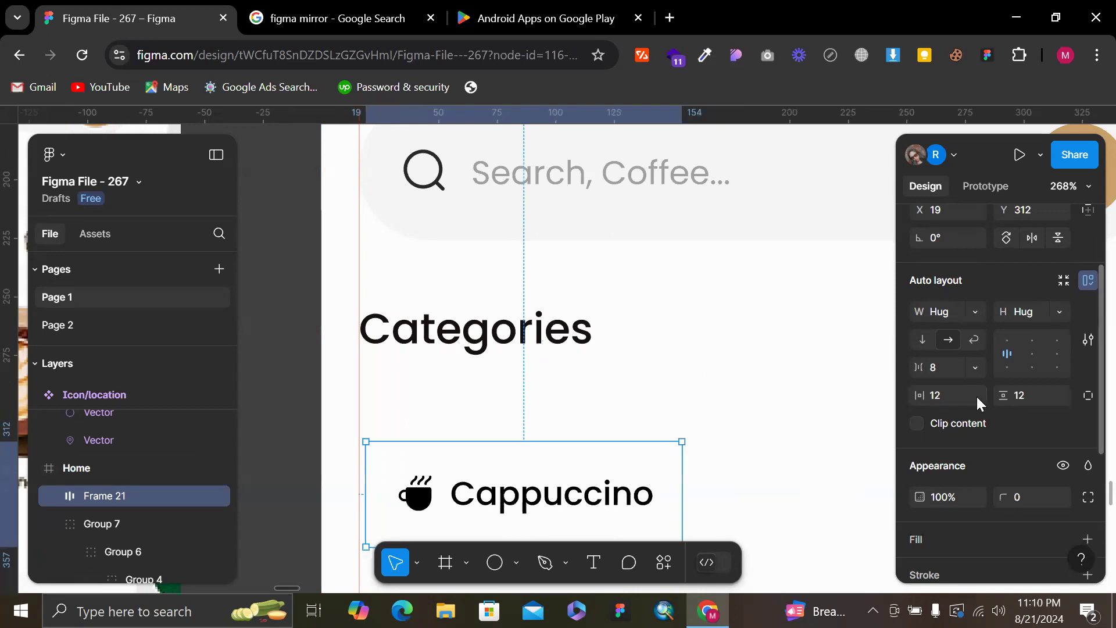
Set the Cappuccino frame's horizontal and vertical auto layout padding to 8
{"action": "type", "text": "8"}
{"action": "key", "text": "Return"}
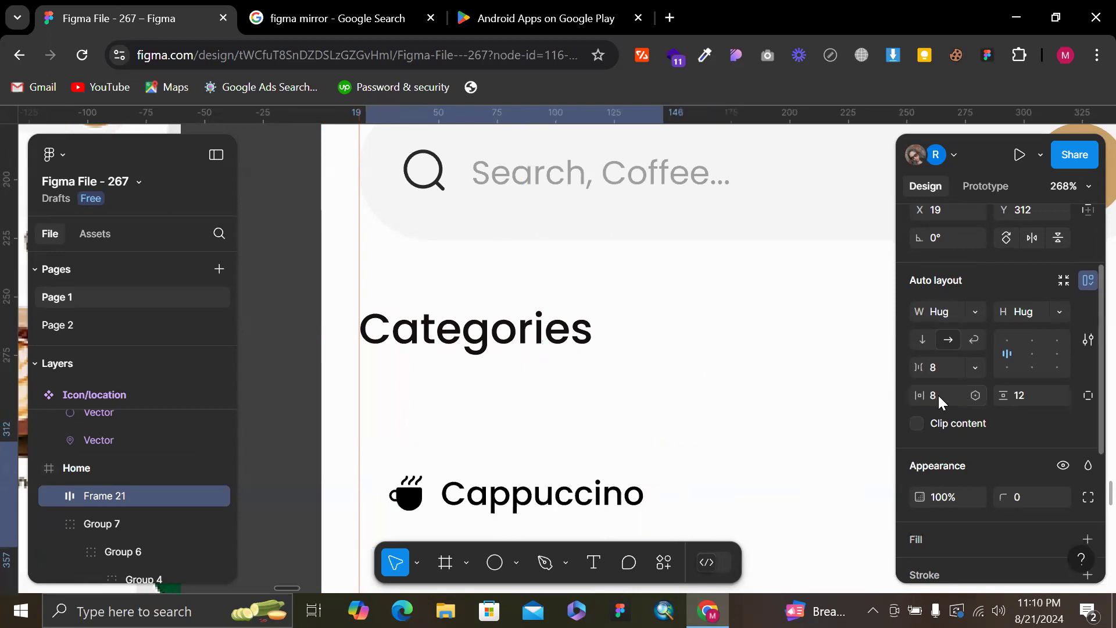
{"action": "key", "text": "ctrl+z"}
{"action": "left_click", "coordinate": [950, 398], "text": "ctrl"}
{"action": "type", "text": "8"}
{"action": "key", "text": "Return"}
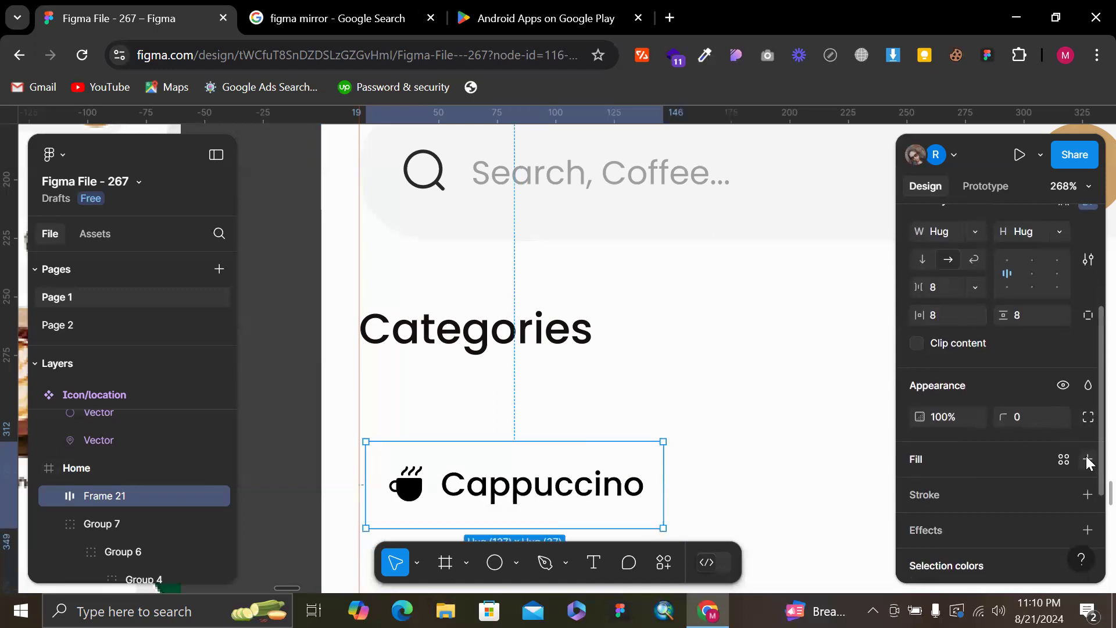
Add a fill to the Cappuccino frame and sample the dark green 00522E from the colour palette above the screens
{"action": "left_click", "coordinate": [1088, 458]}
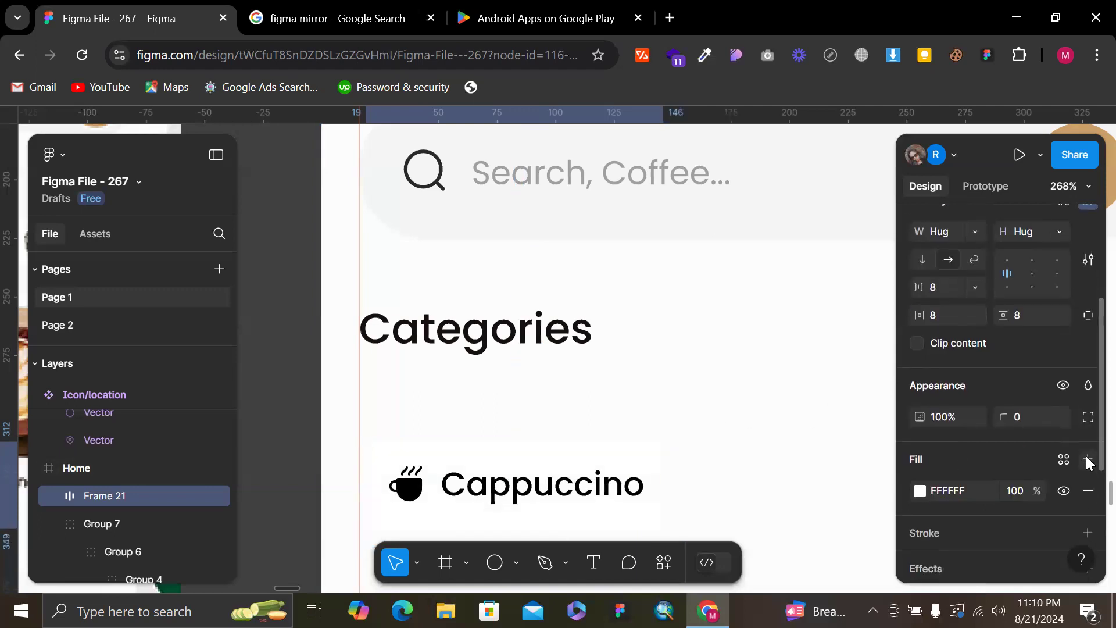
{"action": "left_click", "coordinate": [921, 490]}
{"action": "left_click", "coordinate": [711, 418]}
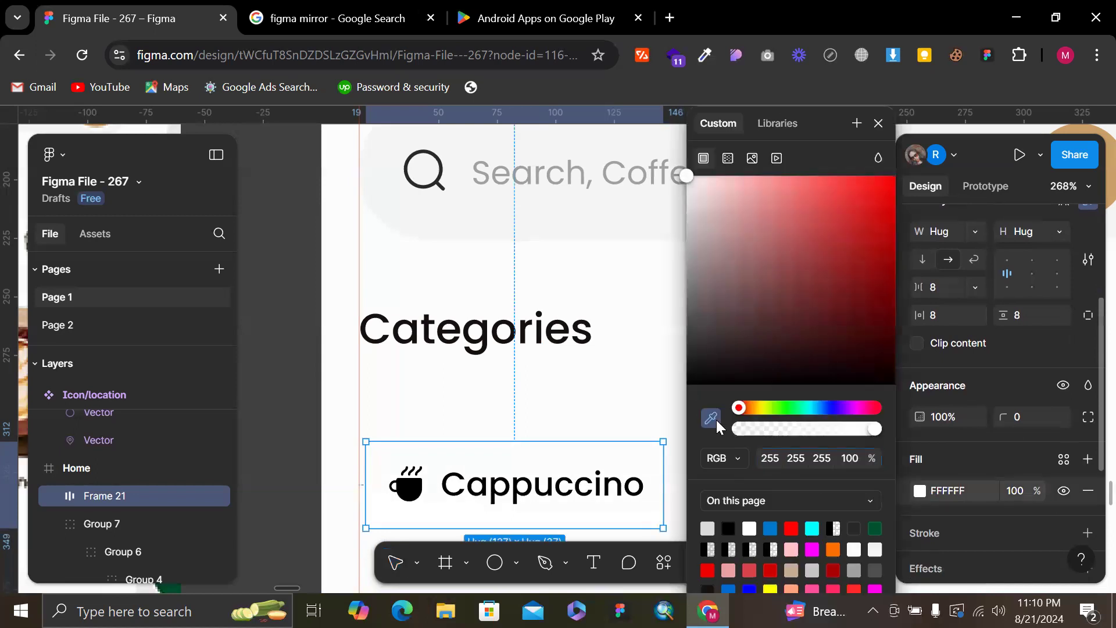
{"action": "scroll", "coordinate": [513, 326], "scroll_direction": "down", "scroll_amount": 5}
{"action": "scroll", "coordinate": [523, 259], "scroll_direction": "up", "scroll_amount": 10}
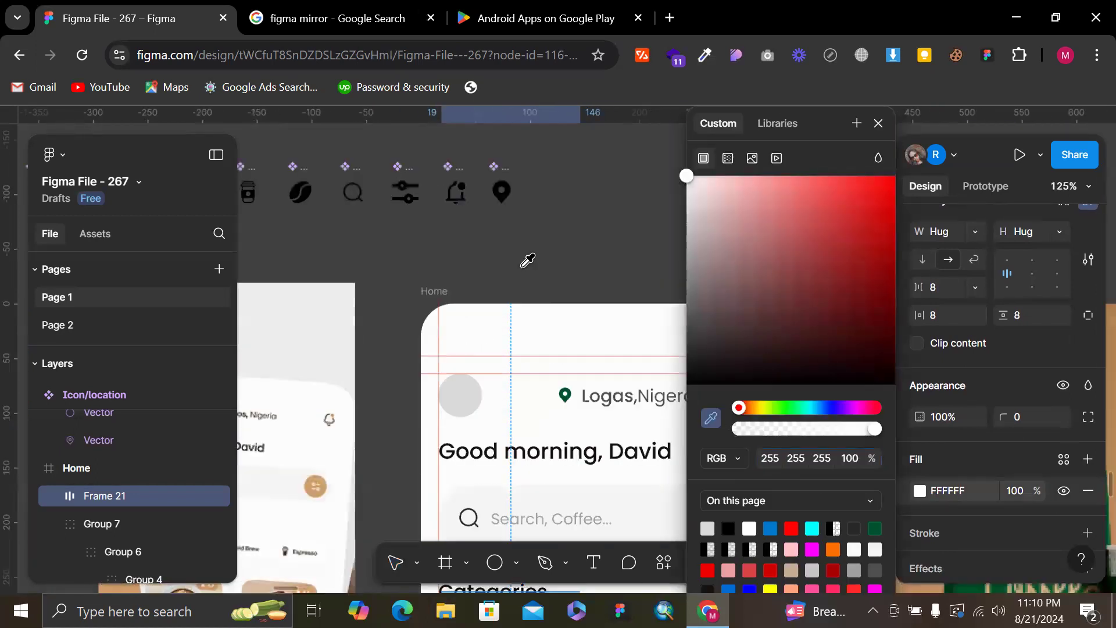
{"action": "scroll", "coordinate": [483, 257], "scroll_direction": "right", "scroll_amount": 2}
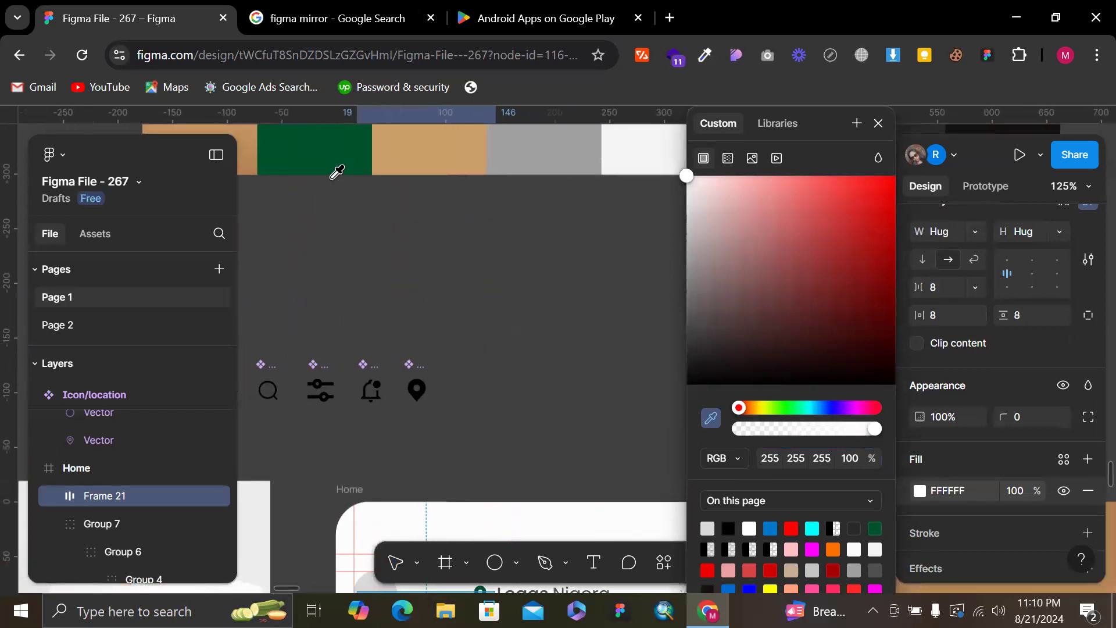
{"action": "left_click", "coordinate": [317, 155]}
{"action": "scroll", "coordinate": [556, 263], "scroll_direction": "down", "scroll_amount": 3}
{"action": "scroll", "coordinate": [555, 263], "scroll_direction": "down", "scroll_amount": 7}
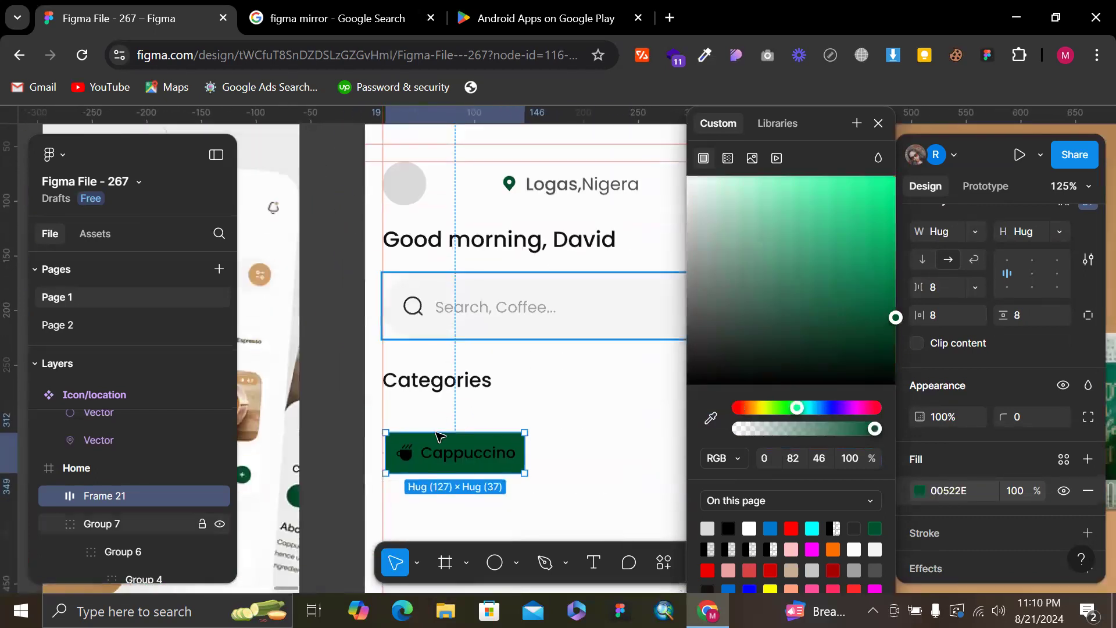
Recolour the Cappuccino frame's black icon and text to white FFFFFF
{"action": "double_click", "coordinate": [486, 456]}
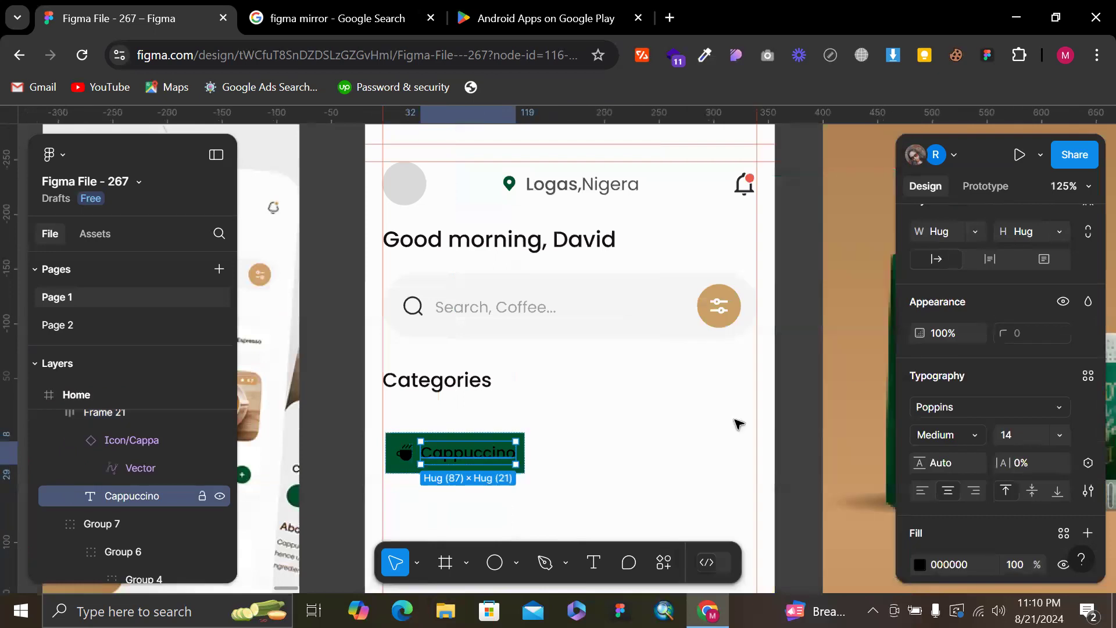
{"action": "left_click", "coordinate": [520, 467]}
{"action": "scroll", "coordinate": [996, 412], "scroll_direction": "down", "scroll_amount": 3}
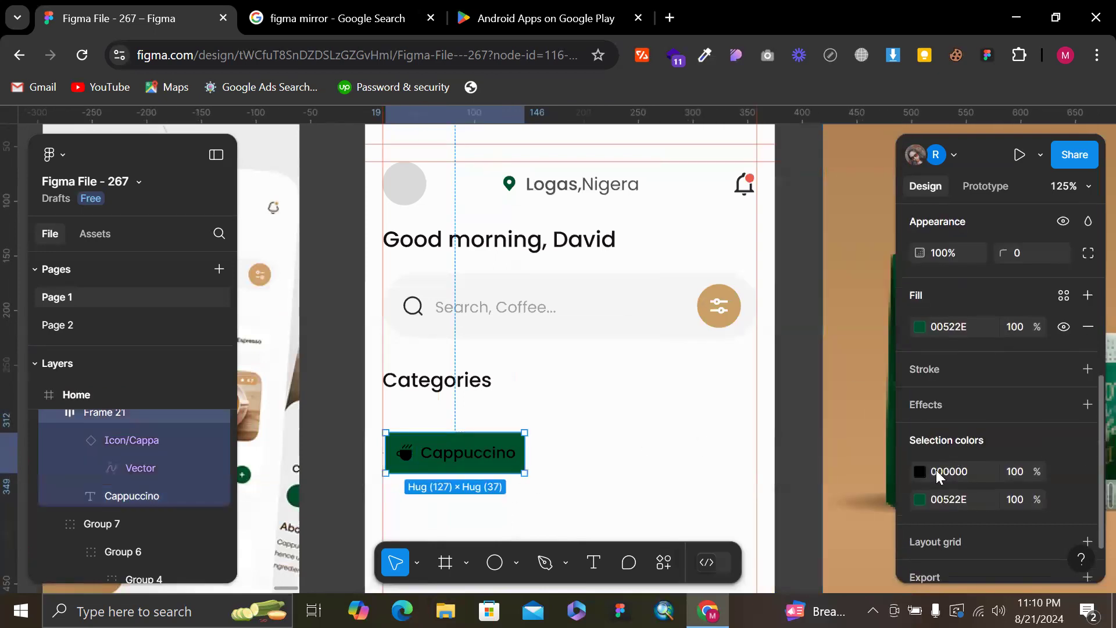
{"action": "left_click", "coordinate": [919, 471]}
{"action": "left_click_drag", "start_coordinate": [749, 237], "coordinate": [610, 99]}
{"action": "left_click", "coordinate": [495, 428]}
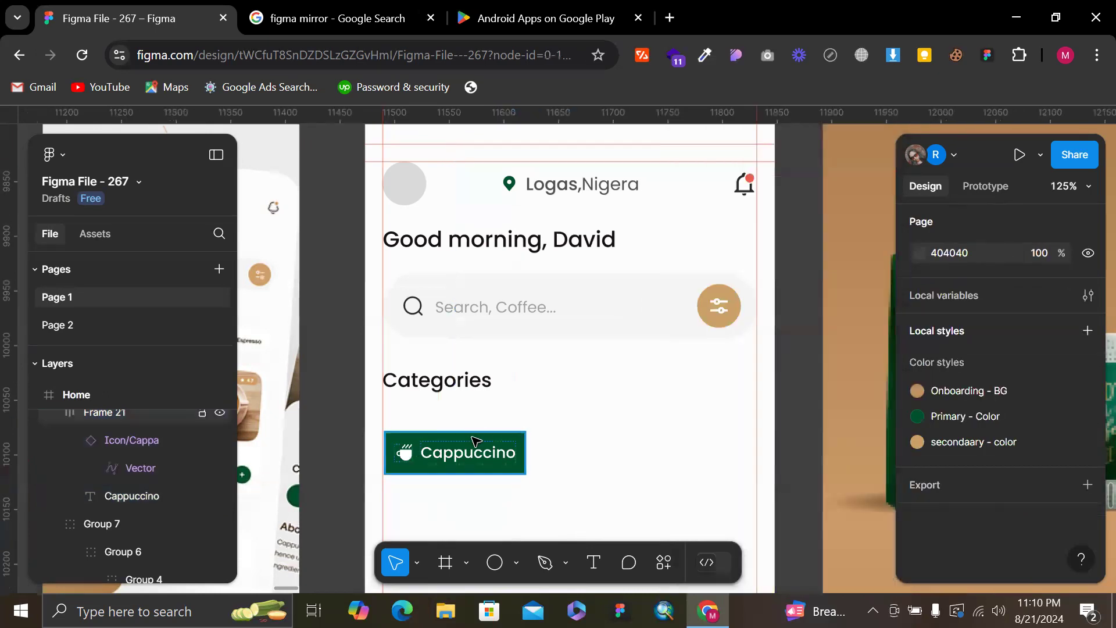
Round the green Cappuccino frame into a pill with a corner radius of 200
{"action": "left_click", "coordinate": [474, 443]}
{"action": "scroll", "coordinate": [1012, 365], "scroll_direction": "down", "scroll_amount": 6}
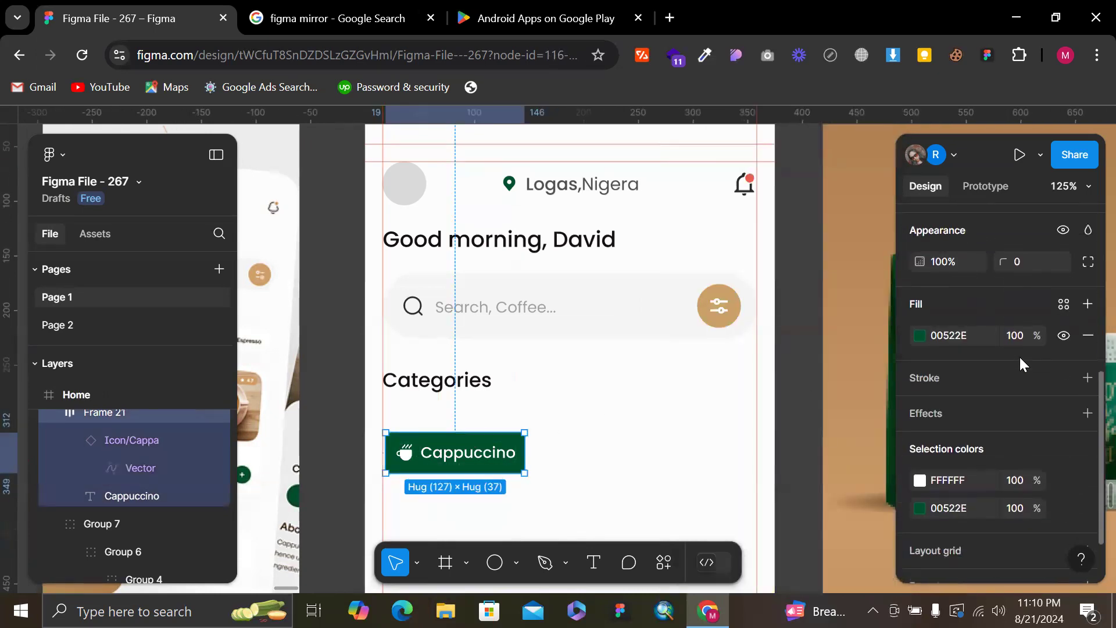
{"action": "left_click", "coordinate": [1029, 264]}
{"action": "type", "text": "200"}
{"action": "key", "text": "Return"}
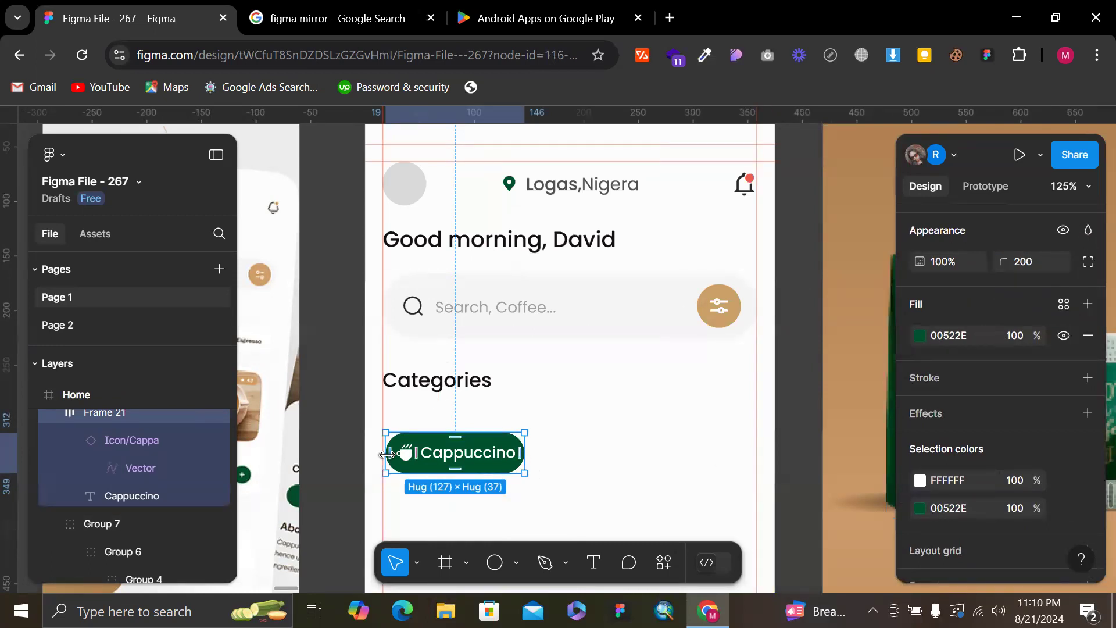
Set the Cappuccino pill's horizontal padding to 12
{"action": "scroll", "coordinate": [1001, 380], "scroll_direction": "down", "scroll_amount": 1}
{"action": "scroll", "coordinate": [1001, 380], "scroll_direction": "up", "scroll_amount": 2}
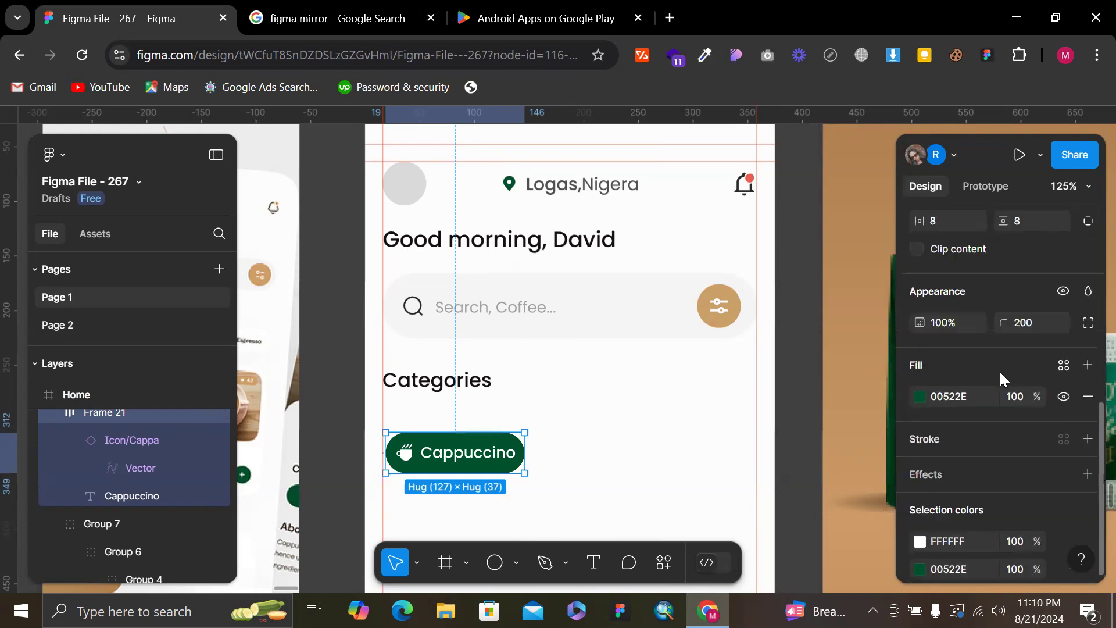
{"action": "scroll", "coordinate": [1000, 371], "scroll_direction": "up", "scroll_amount": 2}
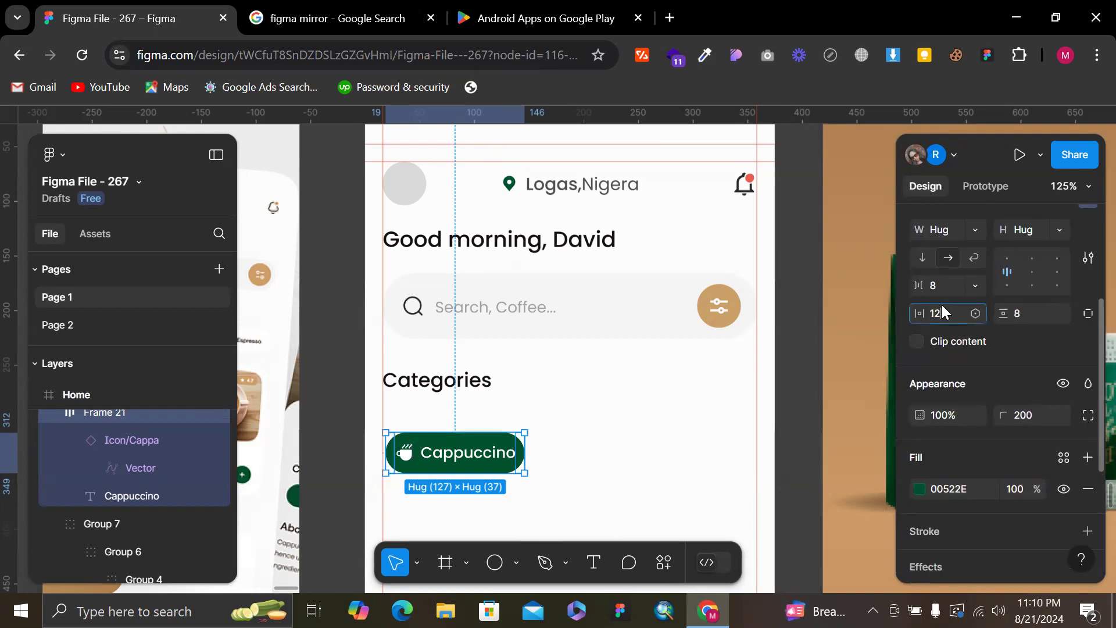
{"action": "key", "text": "Return"}
{"action": "left_click", "coordinate": [567, 407]}
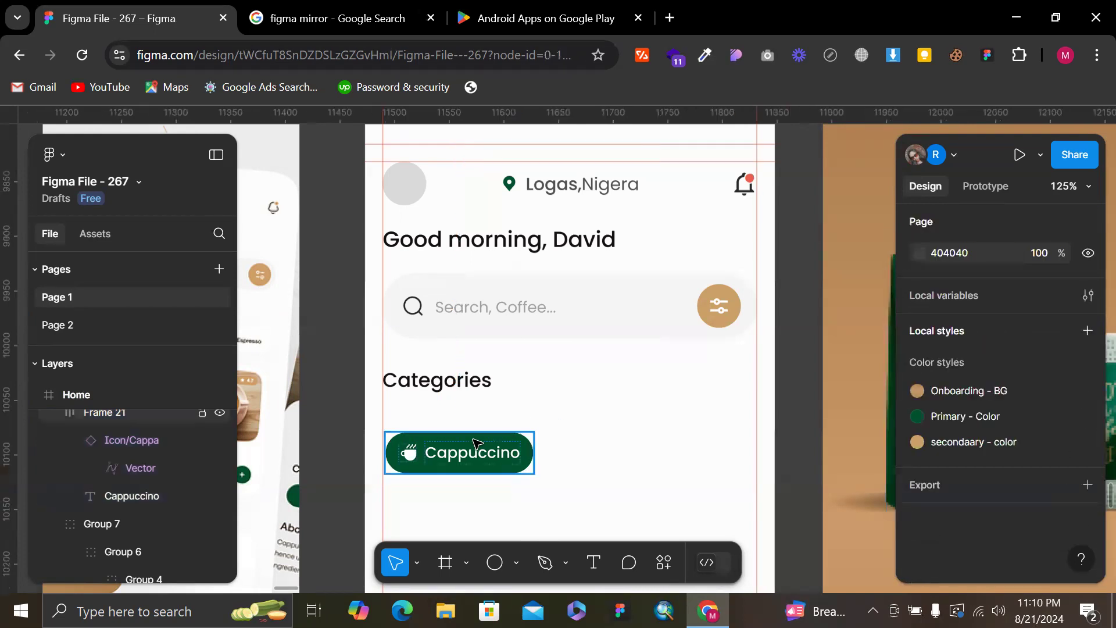
Move the Cappuccino pill up beneath the Categories heading at about X 16, Y 289, and compare it with the reference design
{"action": "left_click_drag", "start_coordinate": [471, 457], "coordinate": [465, 430]}
{"action": "scroll", "coordinate": [466, 430], "scroll_direction": "left", "scroll_amount": 5}
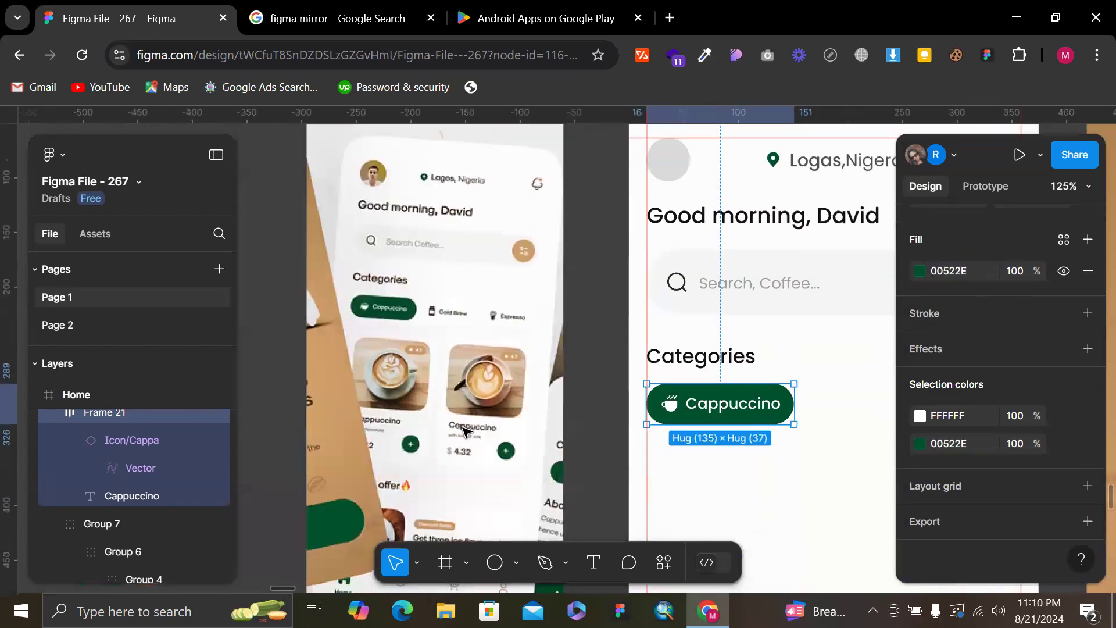
{"action": "scroll", "coordinate": [367, 291], "scroll_direction": "right", "scroll_amount": 3}
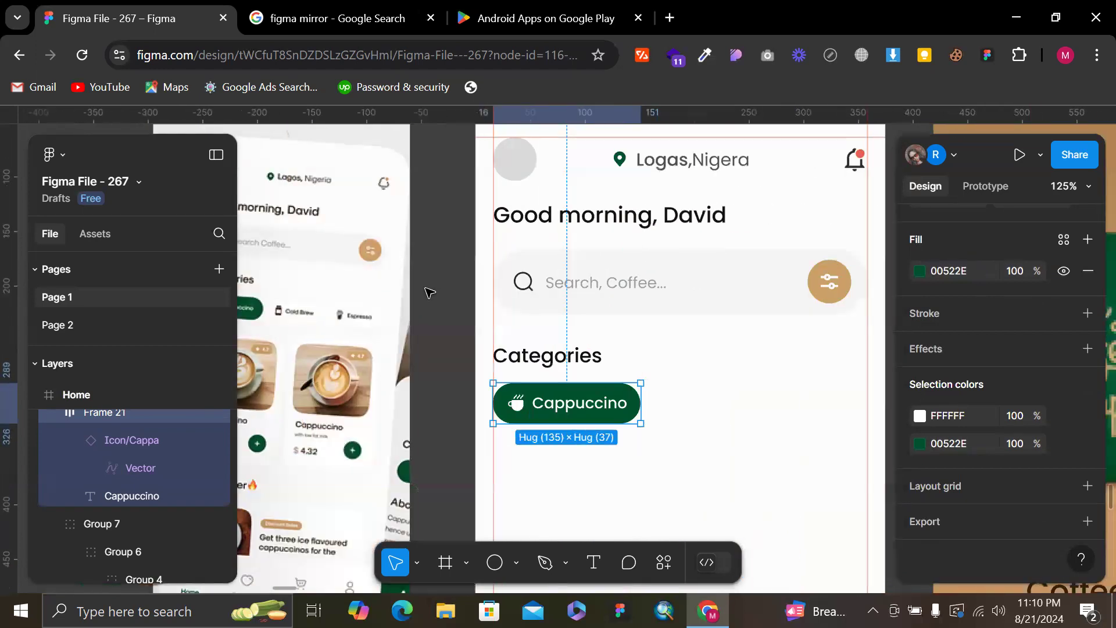
{"action": "scroll", "coordinate": [407, 349], "scroll_direction": "right", "scroll_amount": 3}
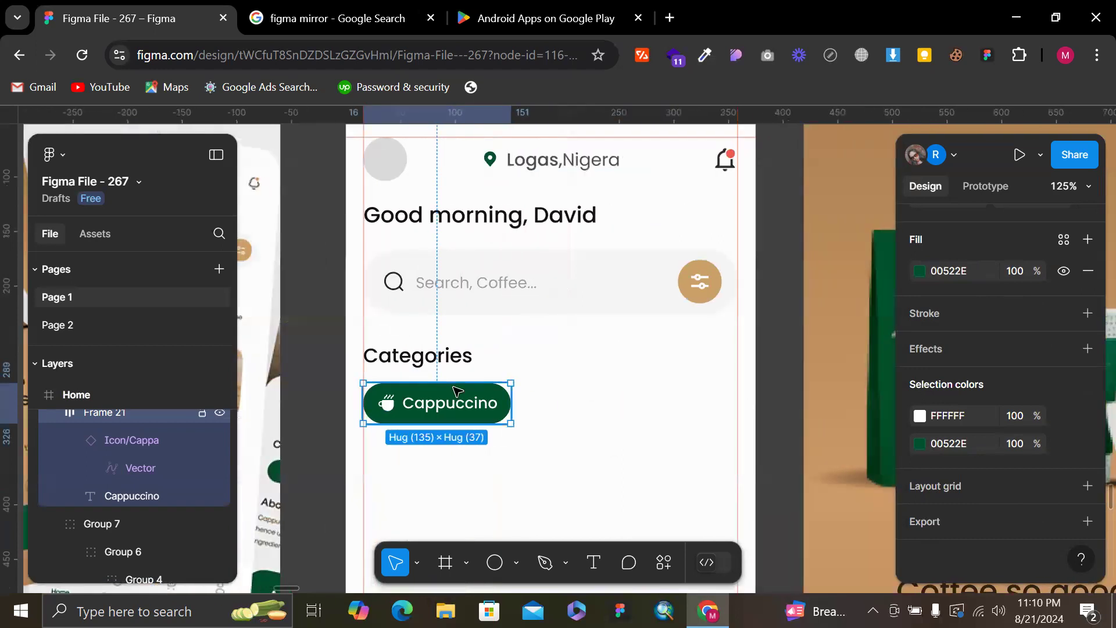
{"action": "scroll", "coordinate": [375, 316], "scroll_direction": "left", "scroll_amount": 4}
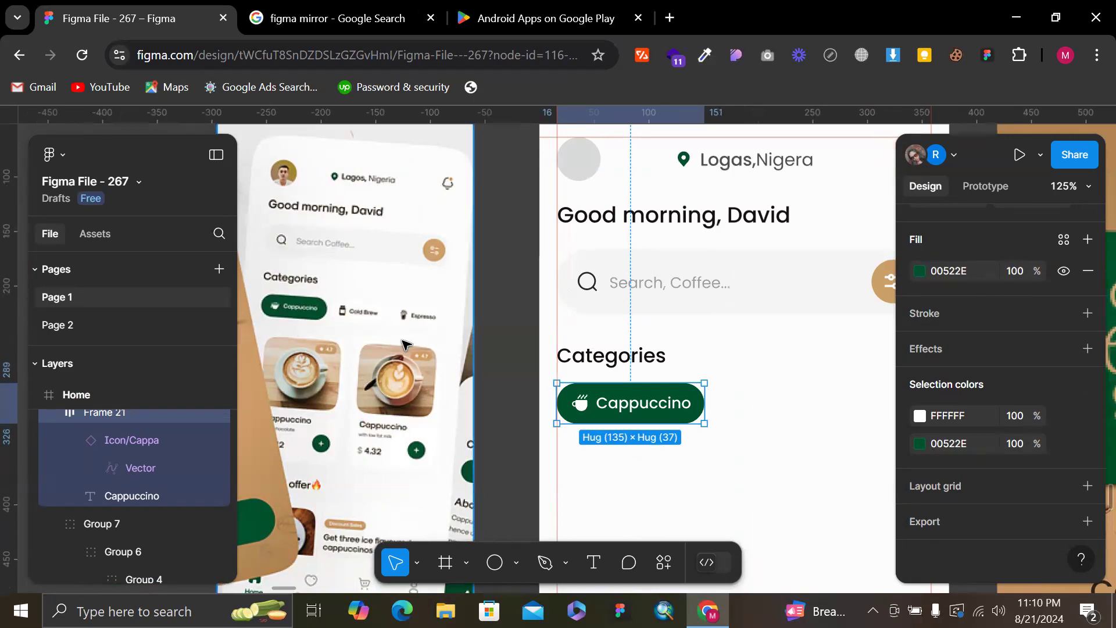
Duplicate the Cappuccino pill in the same row, about 6 px beside the original
{"action": "scroll", "coordinate": [431, 351], "scroll_direction": "right", "scroll_amount": 3}
{"action": "left_click_drag", "start_coordinate": [471, 408], "coordinate": [669, 402]}
{"action": "key", "text": "ctrl+z"}
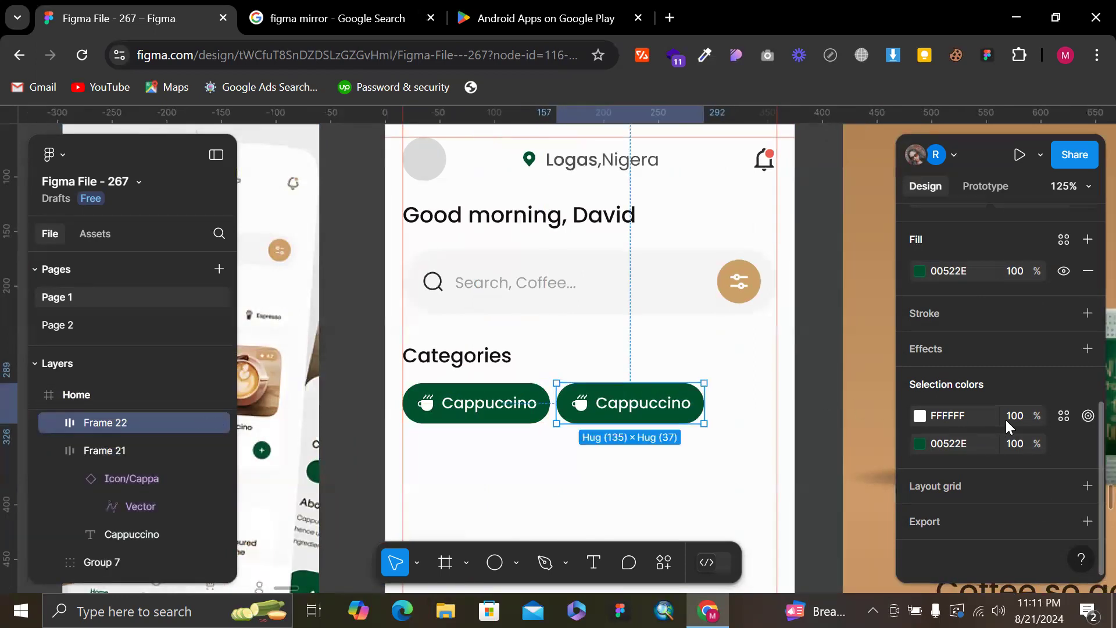
Remove the duplicate pill's green fill and recolour its icon and text with the dark grey 282828 sampled from the palette
{"action": "left_click", "coordinate": [1089, 273]}
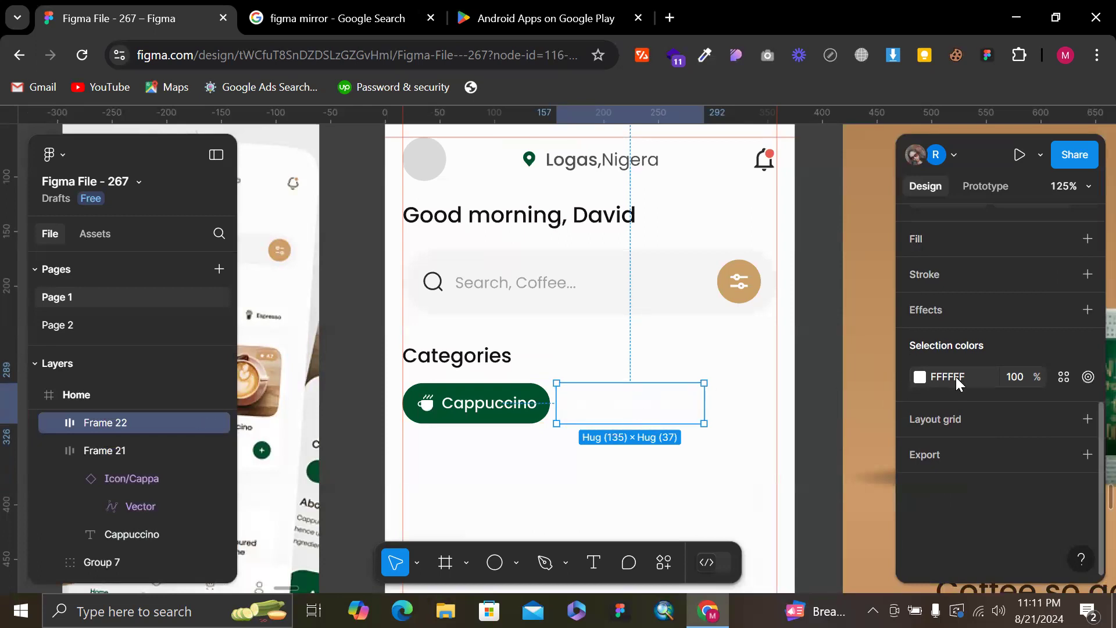
{"action": "left_click", "coordinate": [920, 377]}
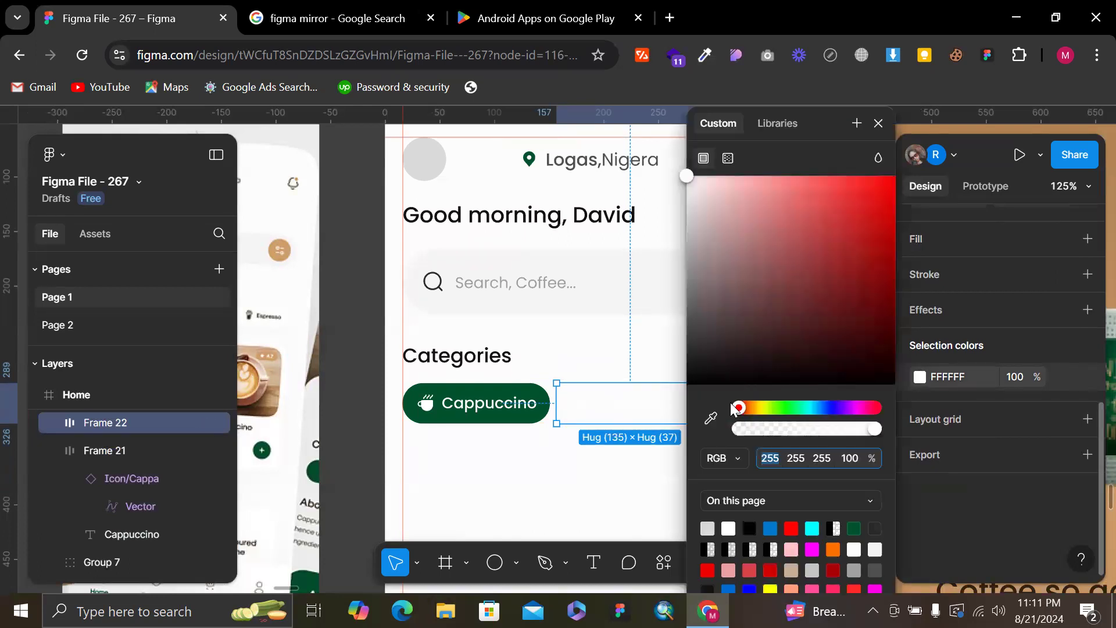
{"action": "left_click", "coordinate": [710, 418]}
{"action": "scroll", "coordinate": [549, 206], "scroll_direction": "up", "scroll_amount": 5}
{"action": "scroll", "coordinate": [549, 206], "scroll_direction": "right", "scroll_amount": 3}
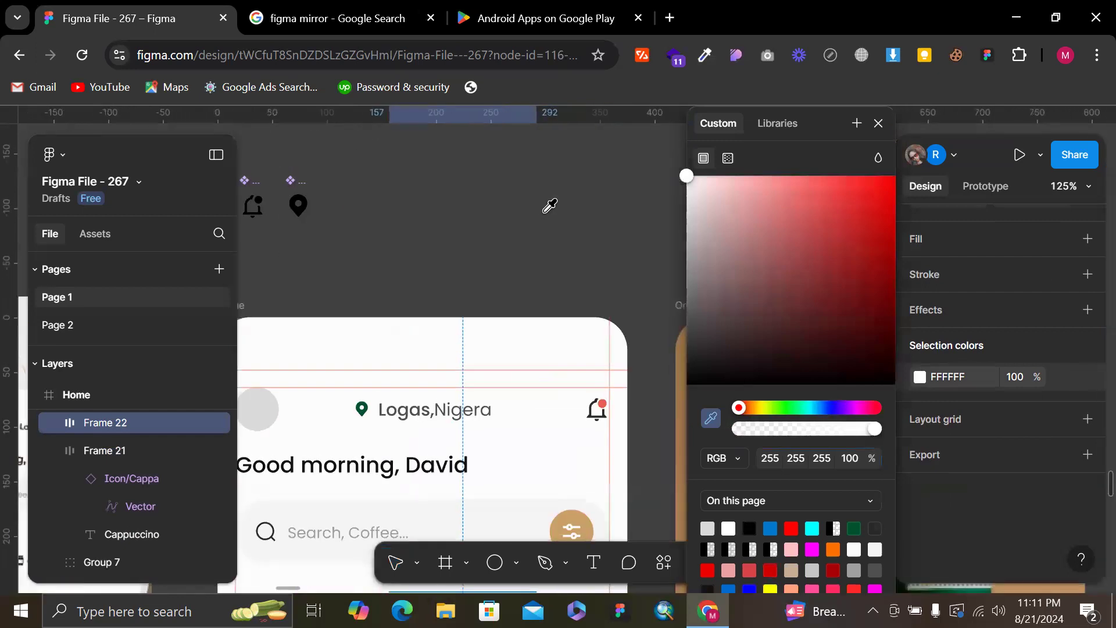
{"action": "scroll", "coordinate": [549, 206], "scroll_direction": "up", "scroll_amount": 5}
{"action": "scroll", "coordinate": [336, 237], "scroll_direction": "right", "scroll_amount": 3}
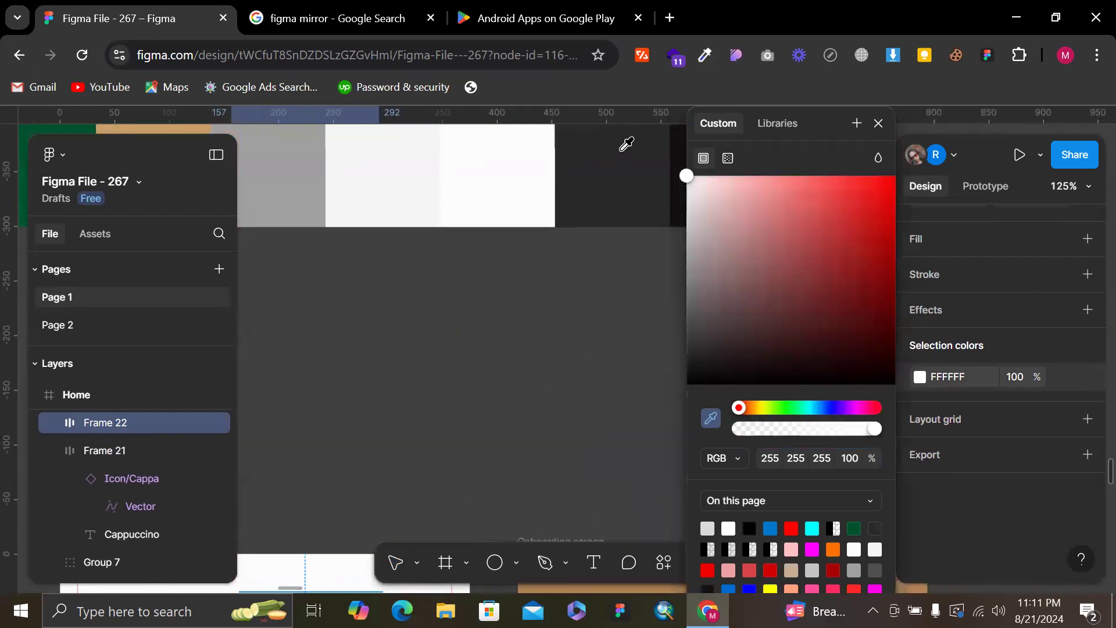
{"action": "left_click", "coordinate": [627, 143]}
{"action": "scroll", "coordinate": [525, 238], "scroll_direction": "down", "scroll_amount": 10}
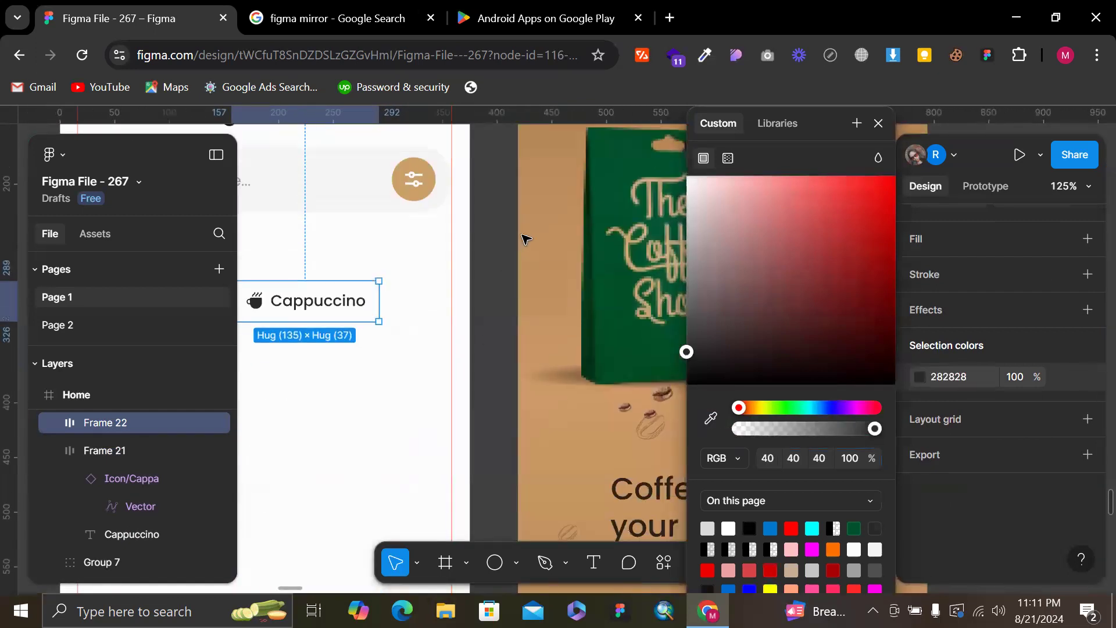
{"action": "left_click", "coordinate": [493, 275]}
Select the cup icon inside the duplicate pill and look through its properties and instance options
{"action": "scroll", "coordinate": [395, 301], "scroll_direction": "left", "scroll_amount": 3}
{"action": "left_click", "coordinate": [400, 301]}
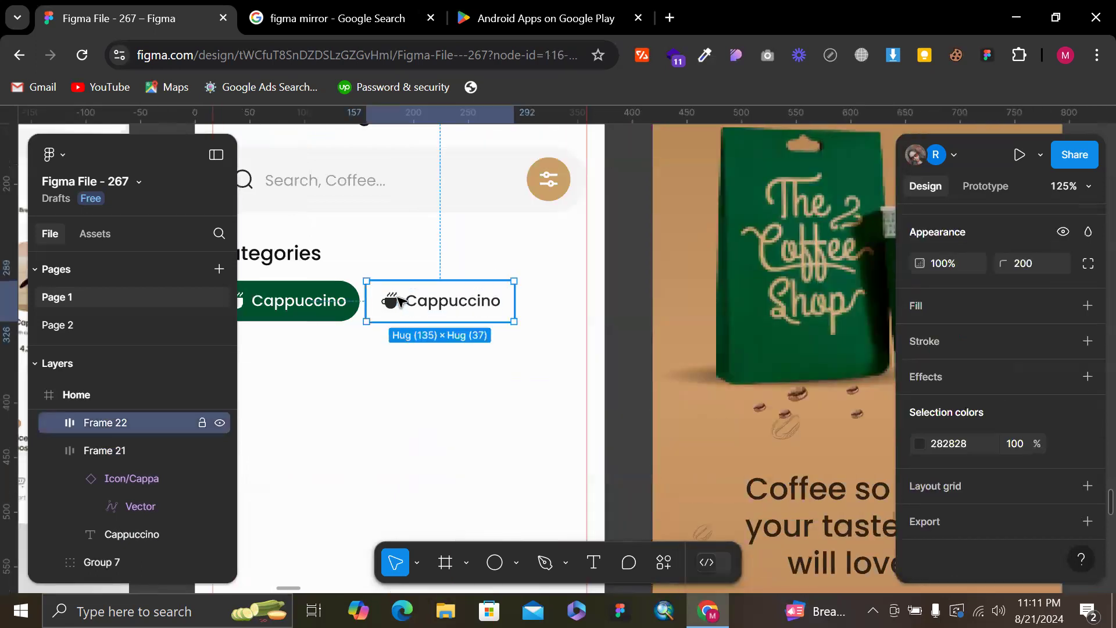
{"action": "left_click", "coordinate": [400, 301]}
{"action": "scroll", "coordinate": [961, 358], "scroll_direction": "down", "scroll_amount": 1}
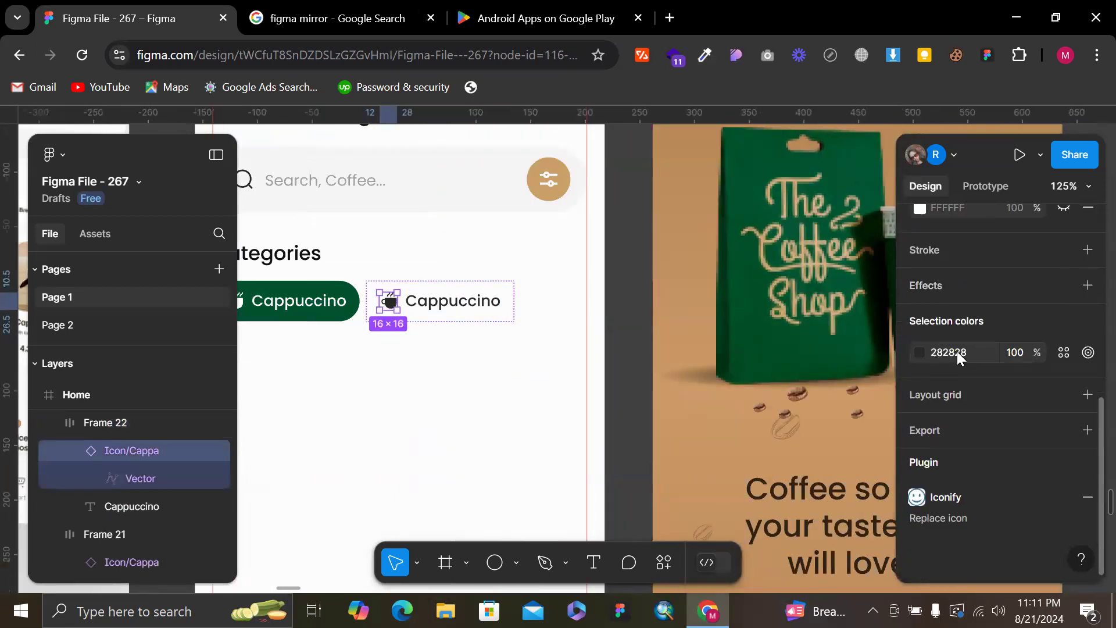
{"action": "scroll", "coordinate": [959, 356], "scroll_direction": "up", "scroll_amount": 5}
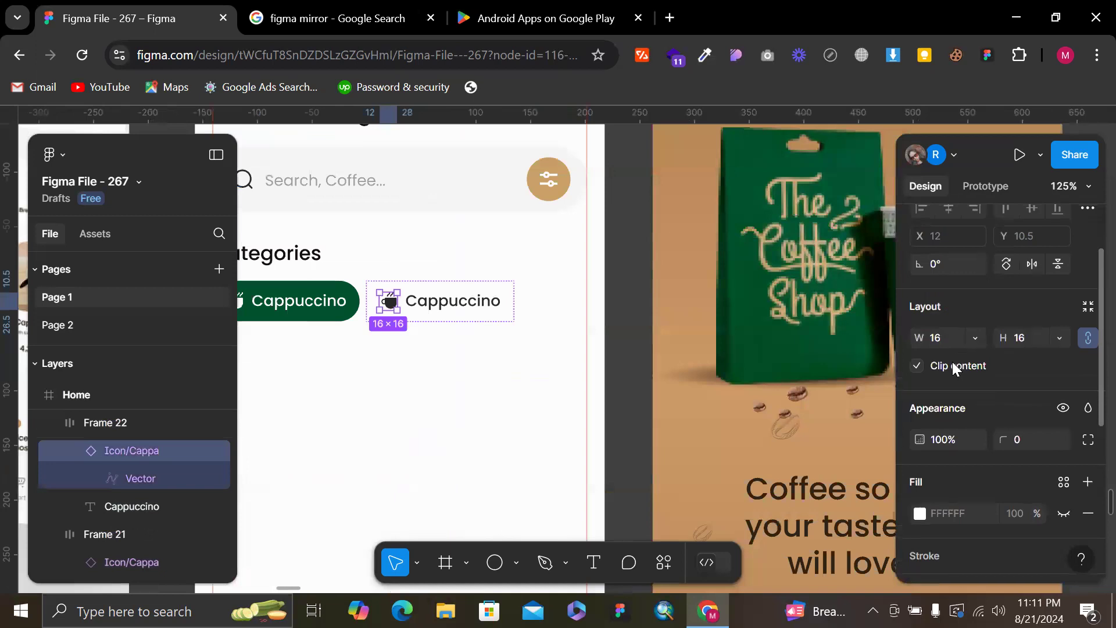
{"action": "scroll", "coordinate": [1079, 340], "scroll_direction": "up", "scroll_amount": 1}
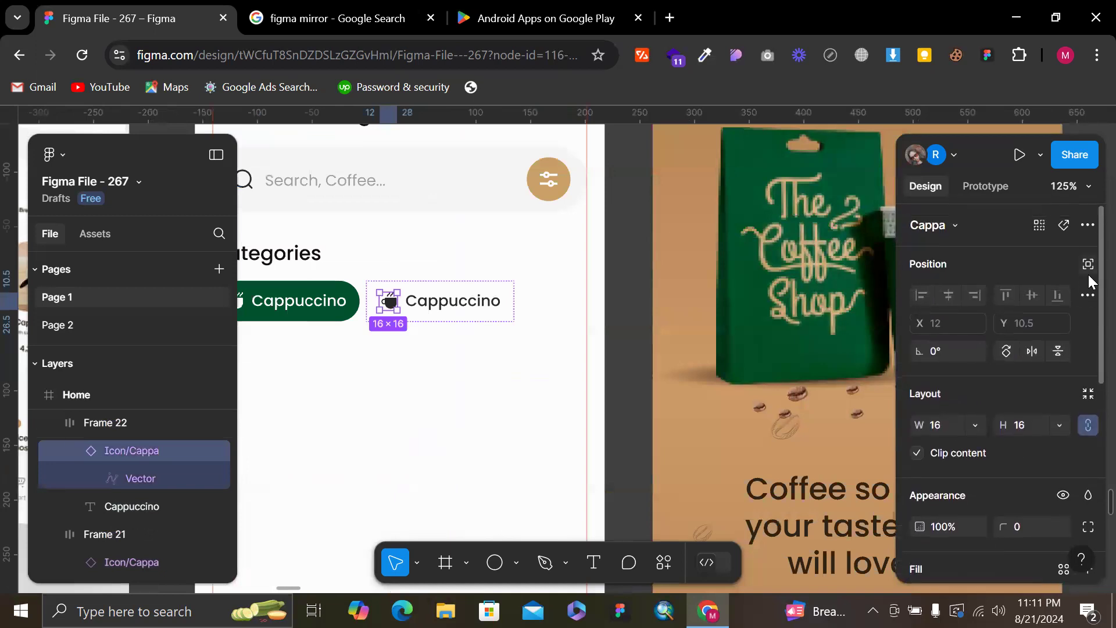
{"action": "left_click", "coordinate": [1088, 226]}
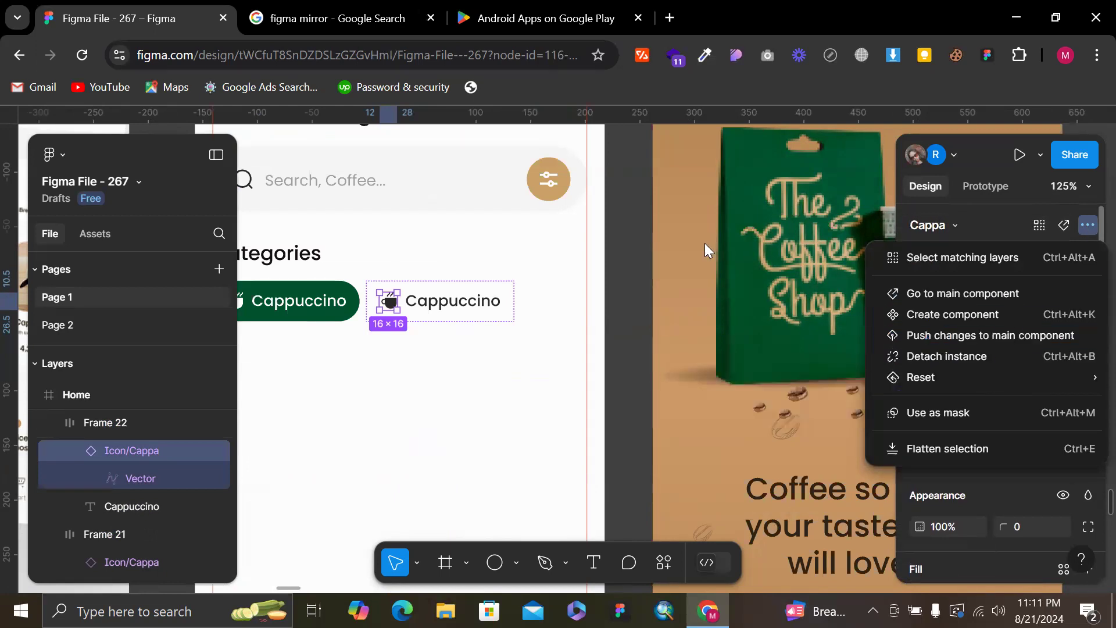
{"action": "left_click", "coordinate": [632, 250]}
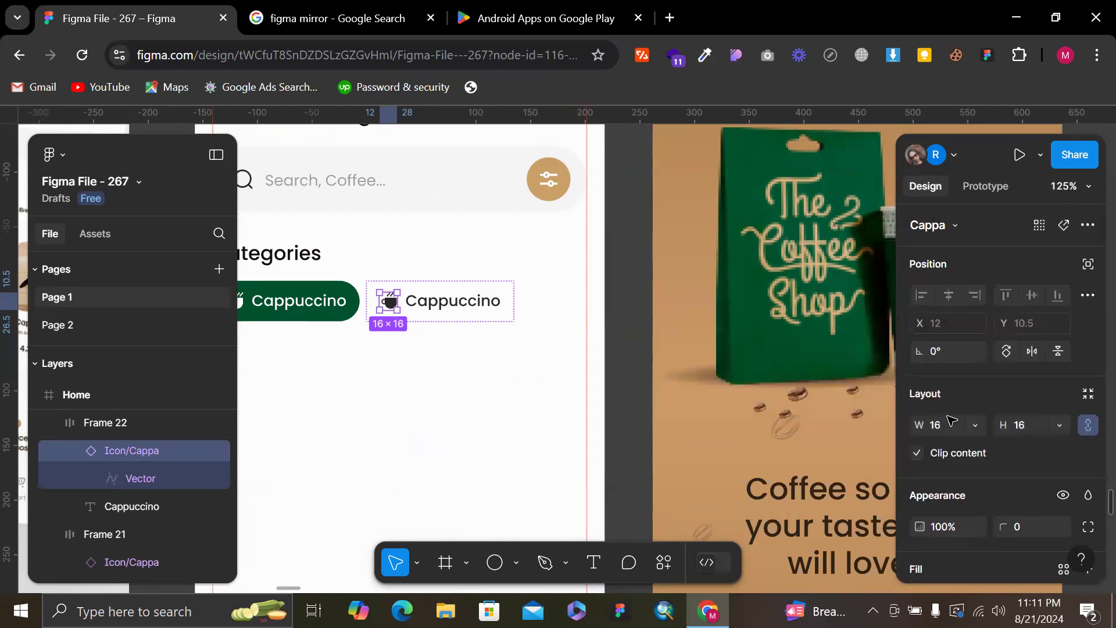
Switch the editor back to the previous UI and deselect the icon
{"action": "left_click", "coordinate": [1079, 559]}
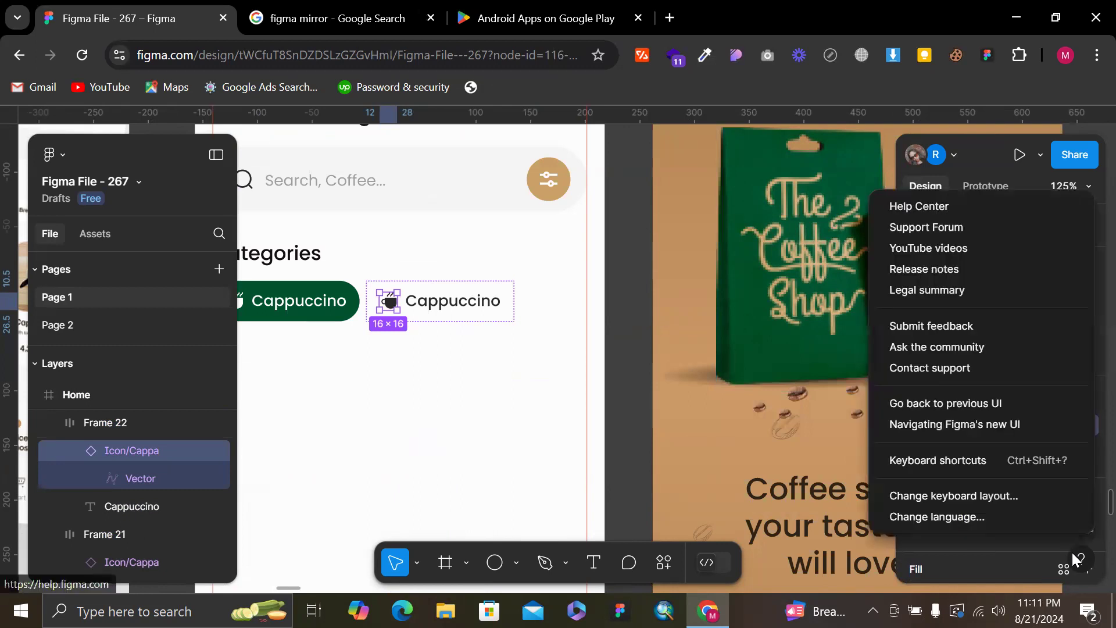
{"action": "left_click", "coordinate": [1004, 402]}
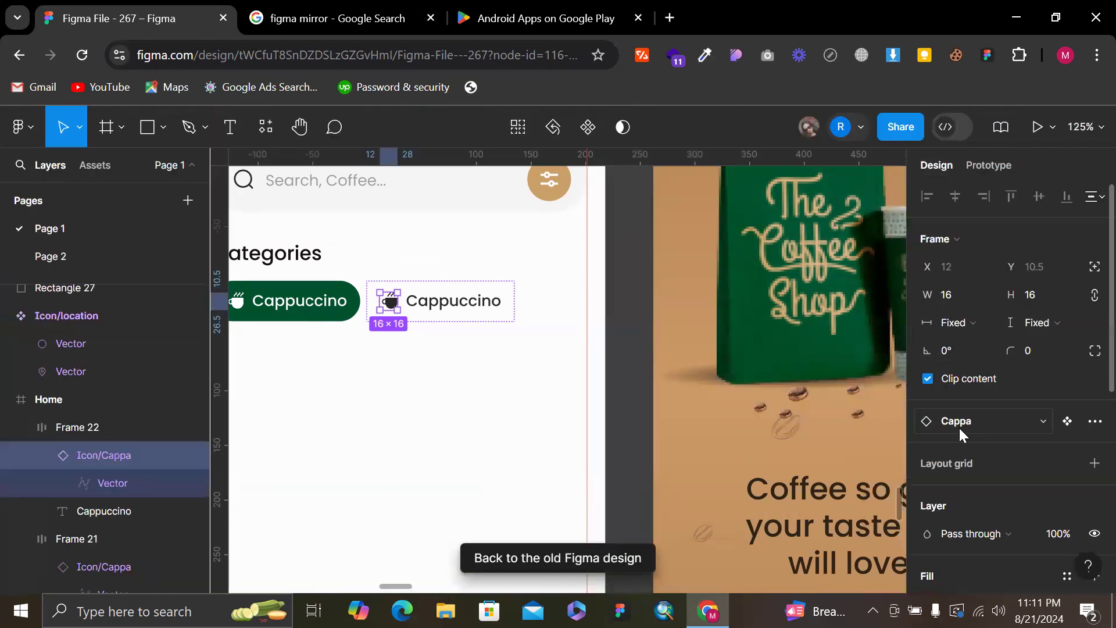
{"action": "left_click", "coordinate": [591, 390]}
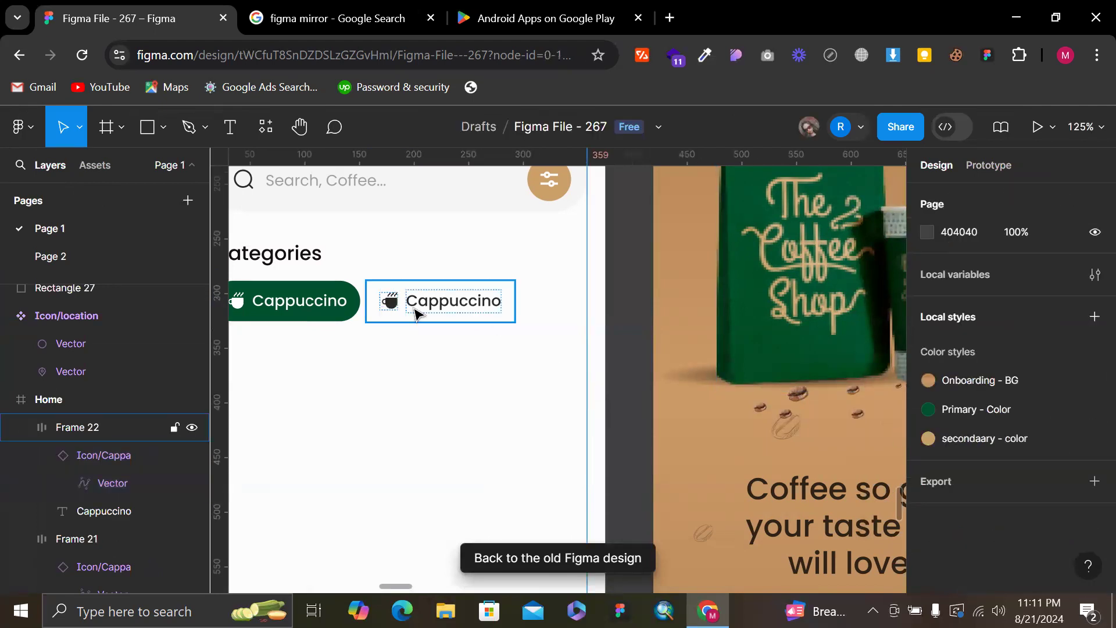
{"action": "scroll", "coordinate": [499, 324], "scroll_direction": "down", "scroll_amount": 3}
{"action": "scroll", "coordinate": [448, 312], "scroll_direction": "up", "scroll_amount": 5}
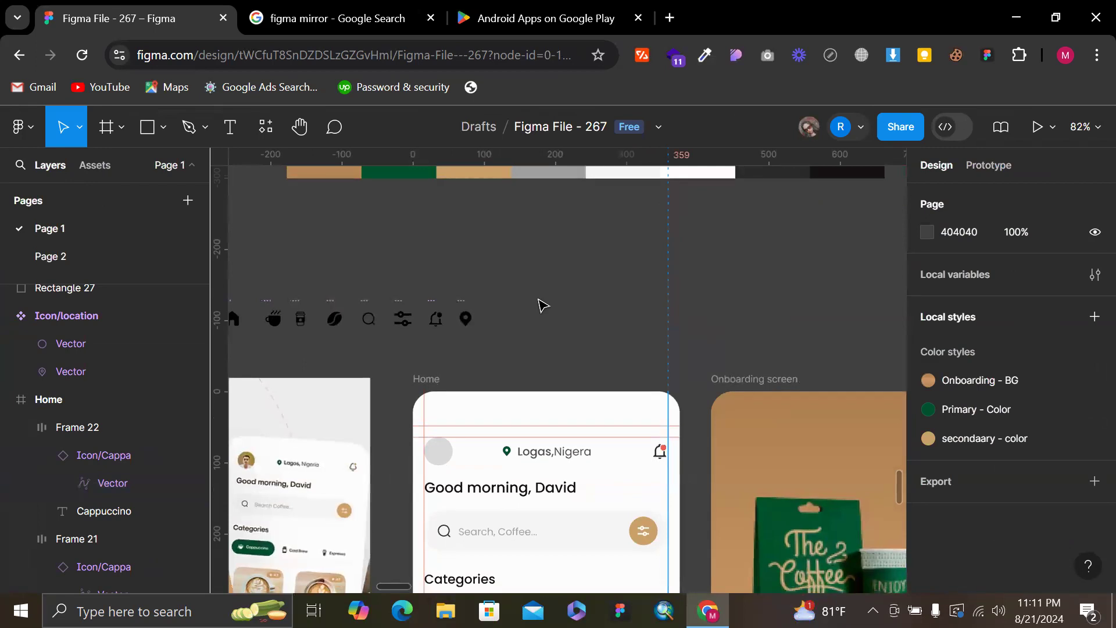
{"action": "scroll", "coordinate": [260, 272], "scroll_direction": "left", "scroll_amount": 4}
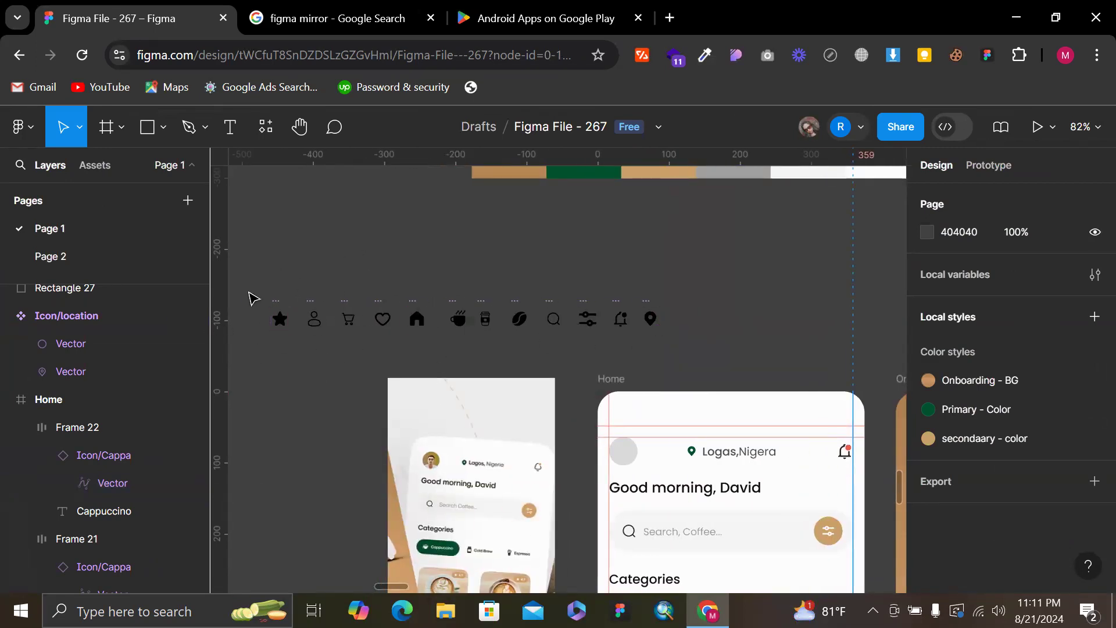
{"action": "left_click_drag", "start_coordinate": [266, 290], "coordinate": [676, 335]}
{"action": "left_click", "coordinate": [745, 292]}
{"action": "scroll", "coordinate": [744, 292], "scroll_direction": "down", "scroll_amount": 5}
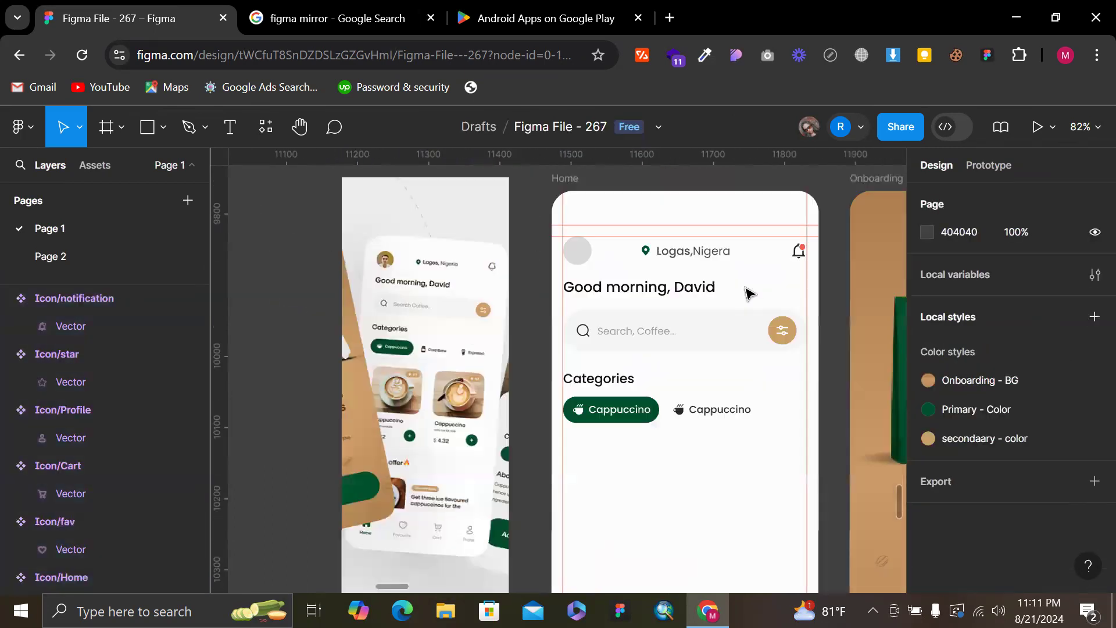
Swap the cup icon in the second category pill for the Latte icon component
{"action": "left_click", "coordinate": [667, 331]}
{"action": "double_click", "coordinate": [662, 329]}
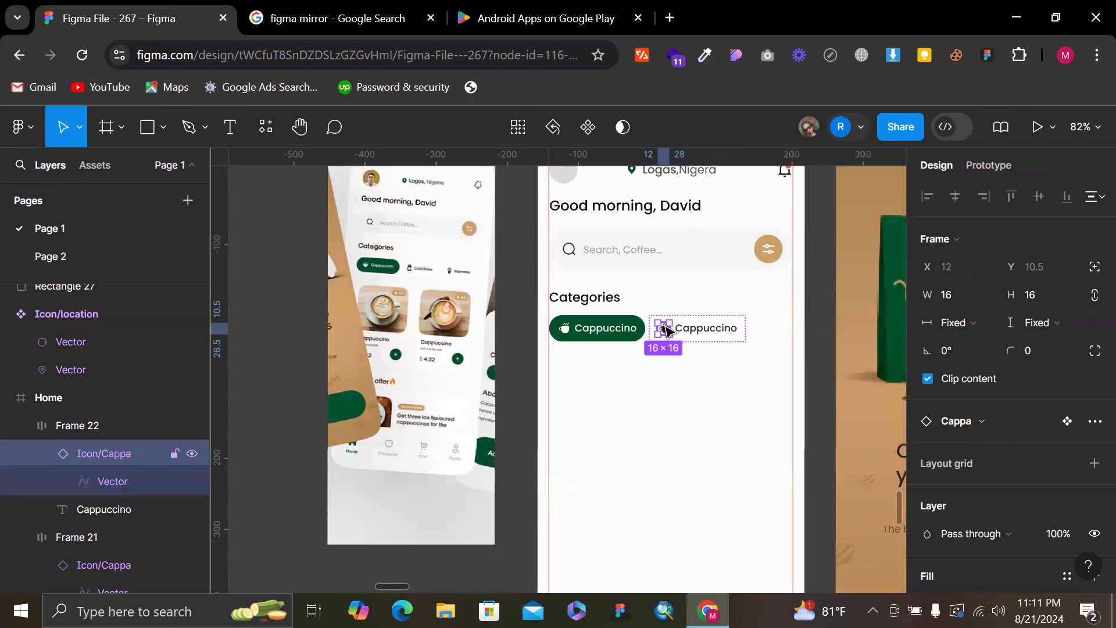
{"action": "scroll", "coordinate": [662, 329], "scroll_direction": "up", "scroll_amount": 2}
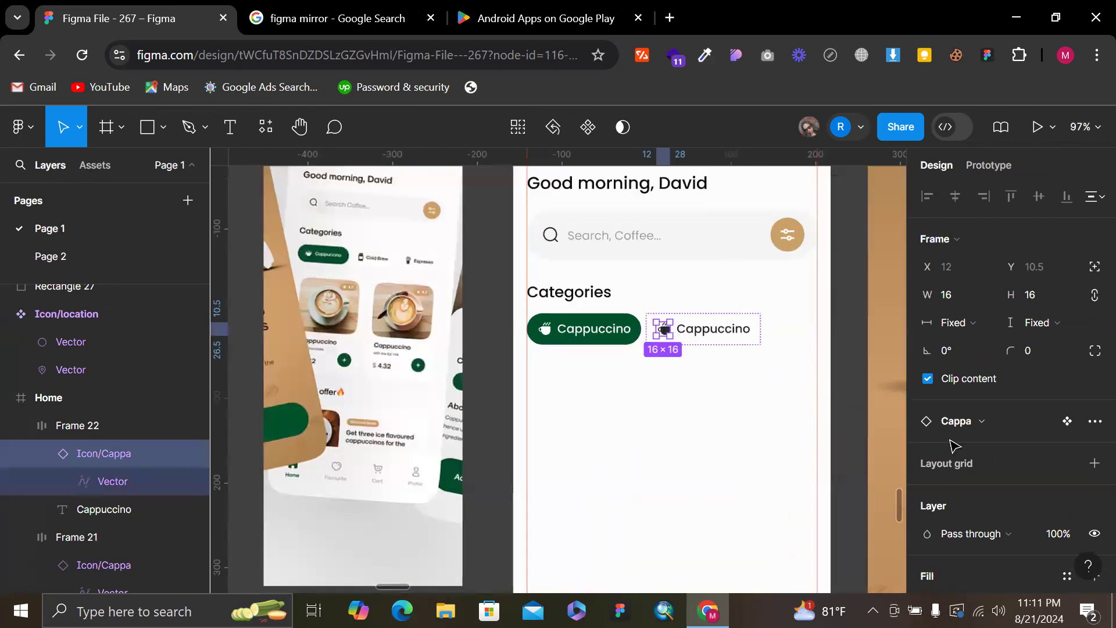
{"action": "left_click", "coordinate": [975, 422]}
{"action": "scroll", "coordinate": [975, 512], "scroll_direction": "down", "scroll_amount": 1}
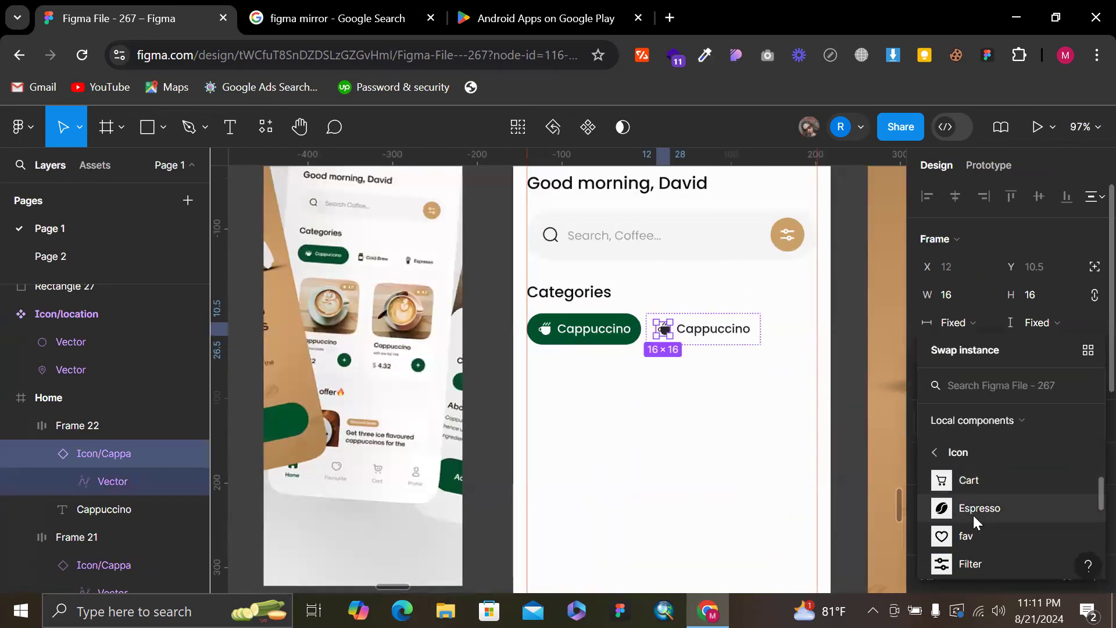
{"action": "scroll", "coordinate": [972, 514], "scroll_direction": "down", "scroll_amount": 3}
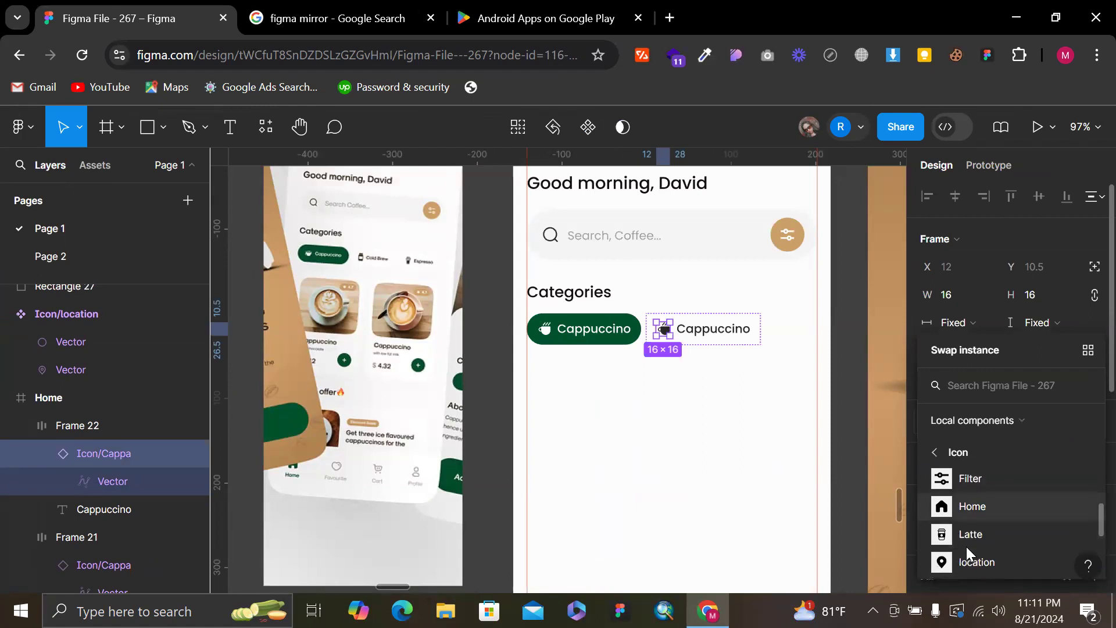
{"action": "left_click", "coordinate": [969, 534]}
{"action": "scroll", "coordinate": [713, 338], "scroll_direction": "up", "scroll_amount": 3}
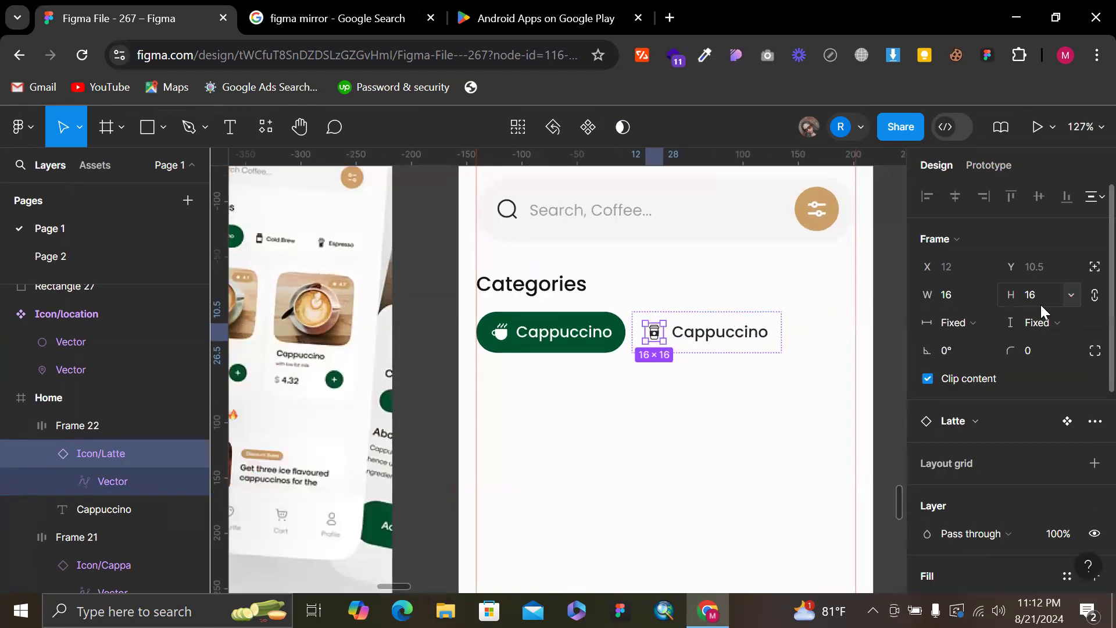
{"action": "scroll", "coordinate": [779, 298], "scroll_direction": "down", "scroll_amount": 4}
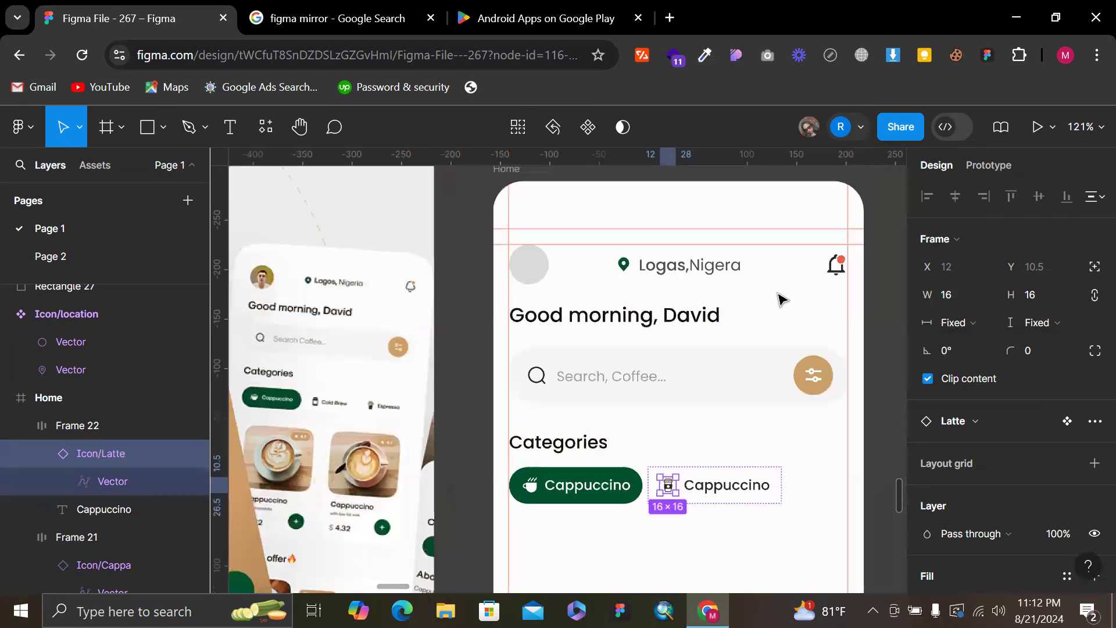
{"action": "scroll", "coordinate": [695, 240], "scroll_direction": "up", "scroll_amount": 1}
{"action": "scroll", "coordinate": [693, 240], "scroll_direction": "down", "scroll_amount": 5}
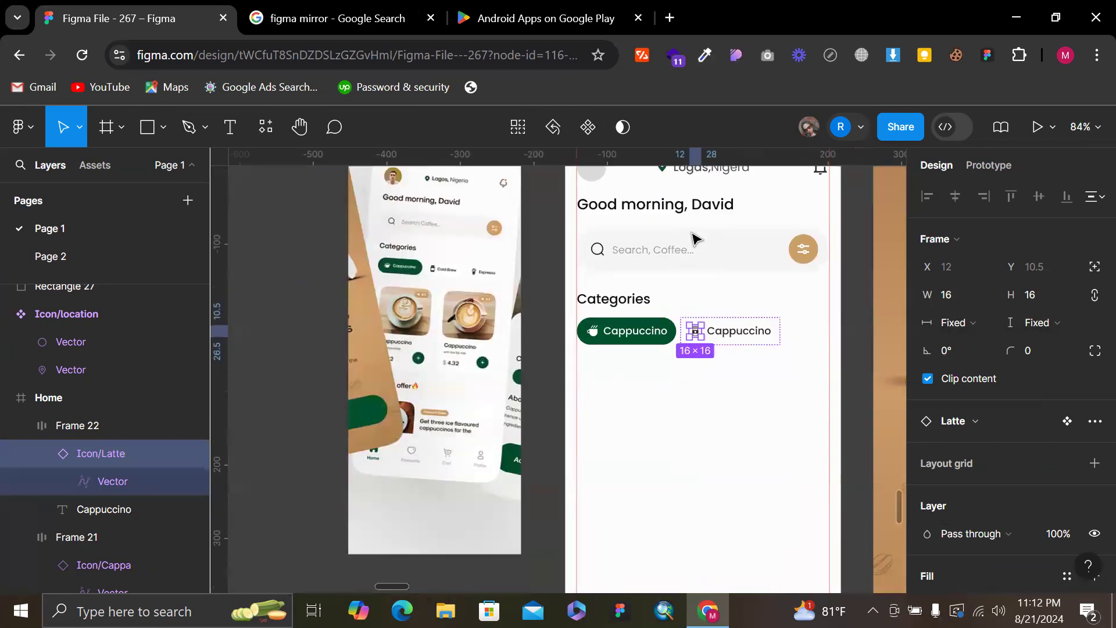
{"action": "left_click", "coordinate": [698, 383]}
Change the second pill's label text to "Latte"
{"action": "scroll", "coordinate": [723, 331], "scroll_direction": "up", "scroll_amount": 5}
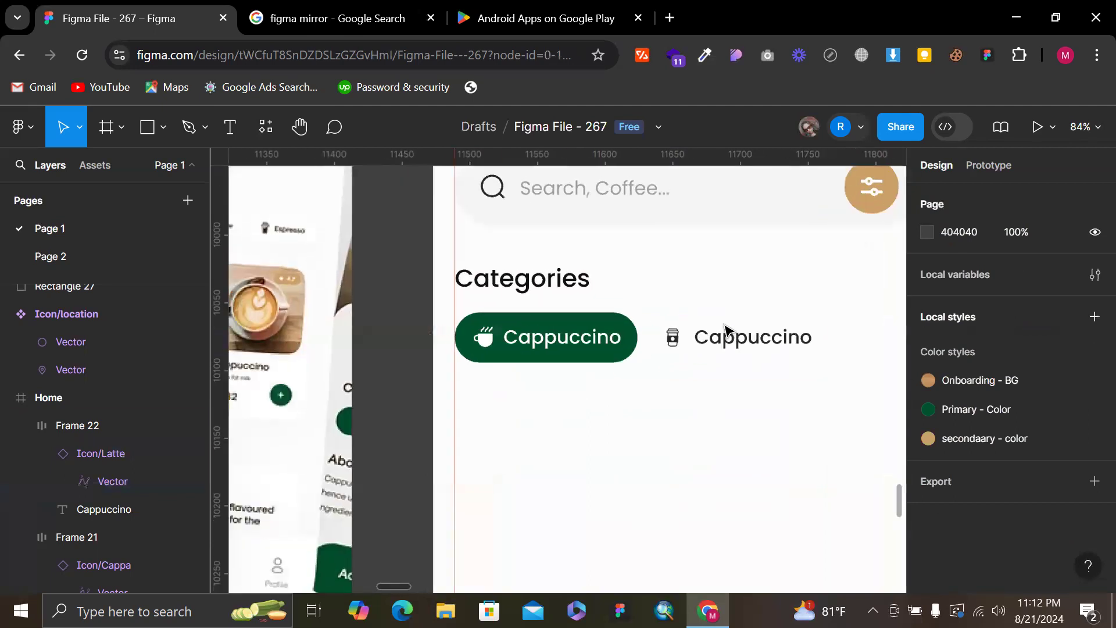
{"action": "left_click", "coordinate": [481, 351]}
{"action": "left_click", "coordinate": [674, 343]}
{"action": "scroll", "coordinate": [680, 340], "scroll_direction": "down", "scroll_amount": 4}
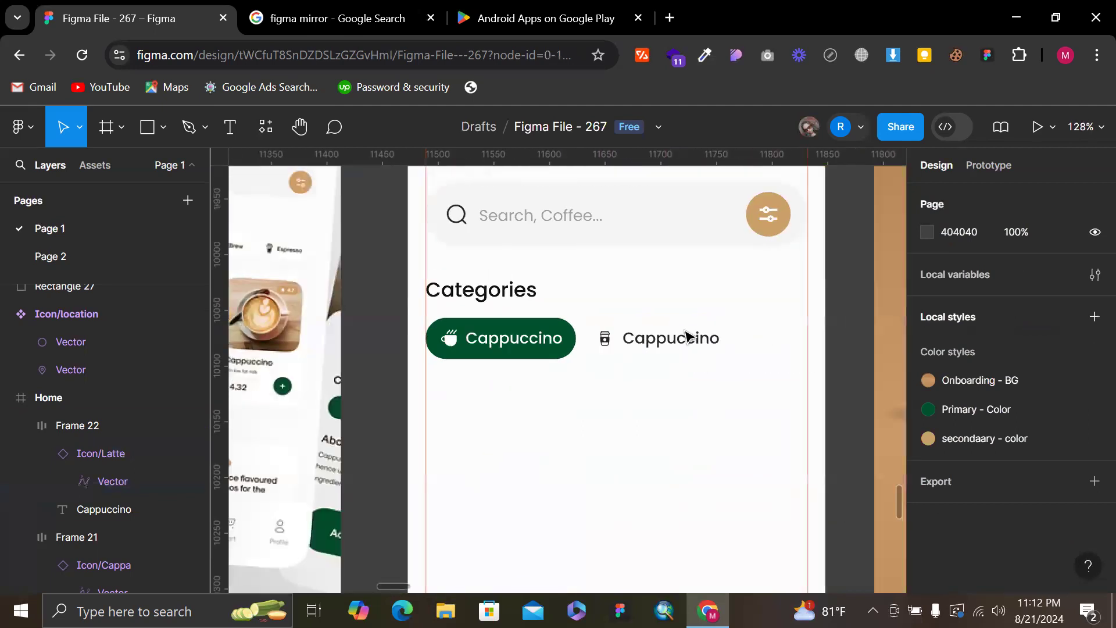
{"action": "left_click", "coordinate": [519, 330]}
{"action": "left_click", "coordinate": [512, 326]}
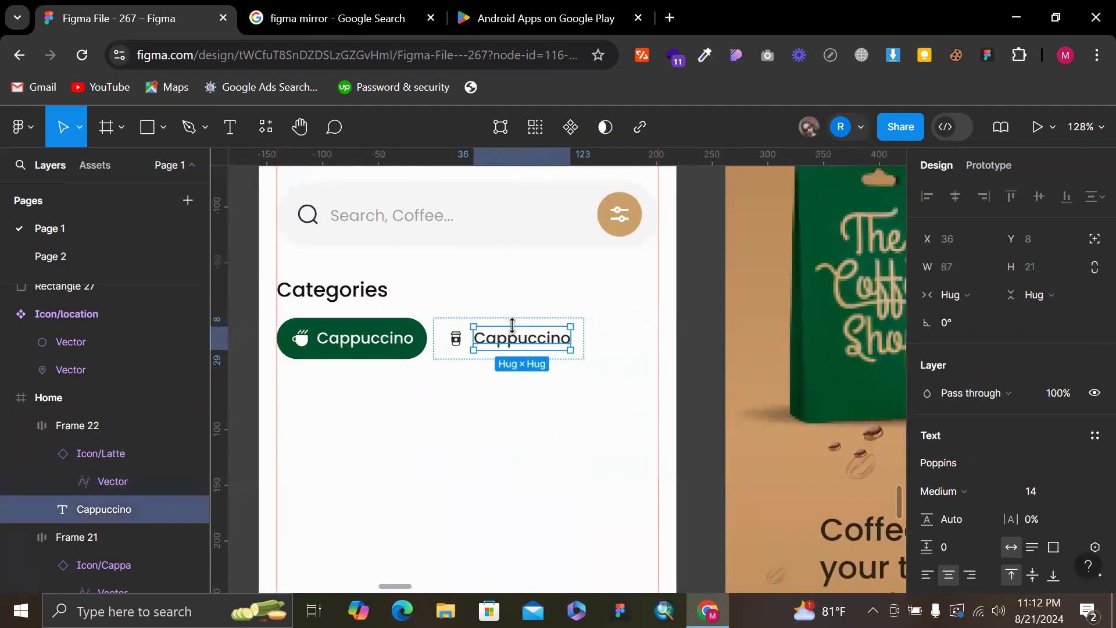
{"action": "double_click", "coordinate": [499, 351]}
{"action": "type", "text": "La"}
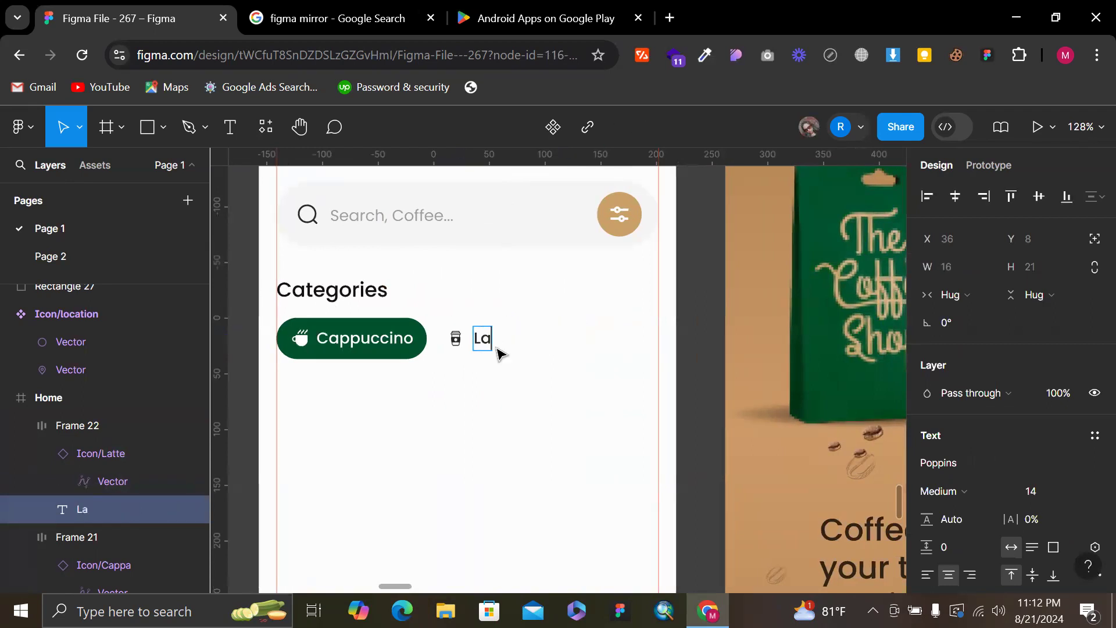
{"action": "left_click", "coordinate": [525, 417]}
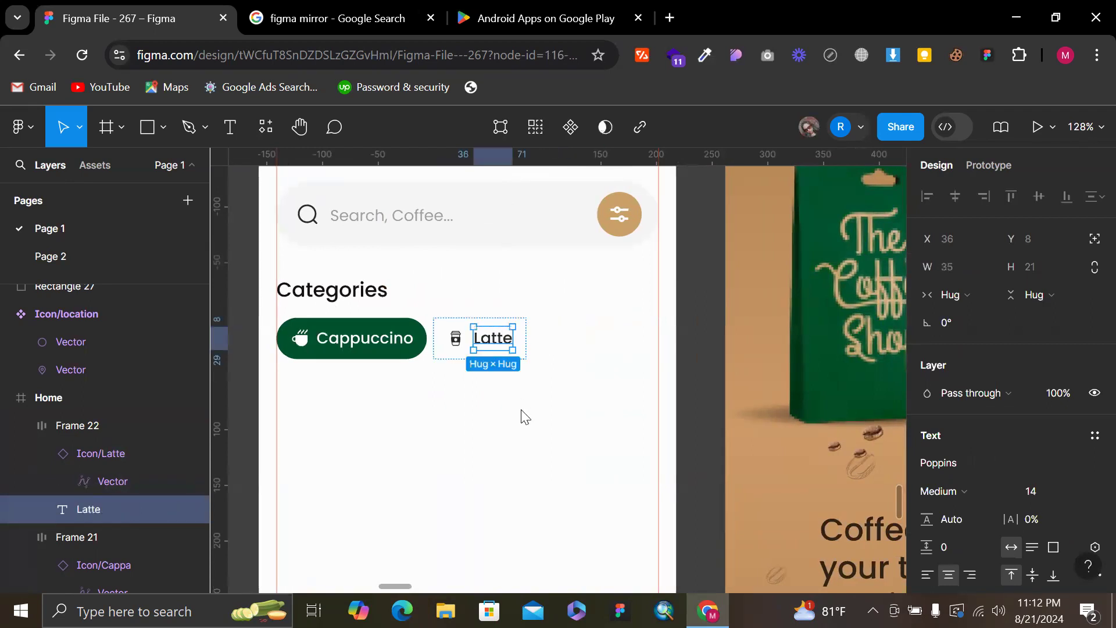
{"action": "left_click", "coordinate": [526, 416]}
Duplicate the Latte pill in the same row, about 9 px beside the original
{"action": "left_click", "coordinate": [498, 344]}
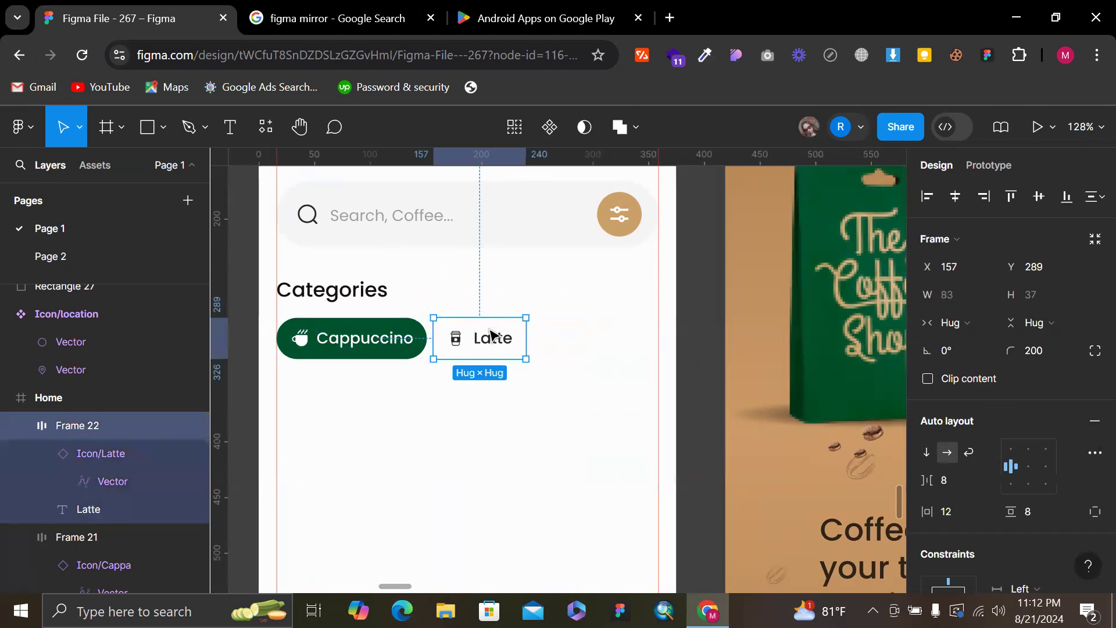
{"action": "left_click", "coordinate": [562, 320]}
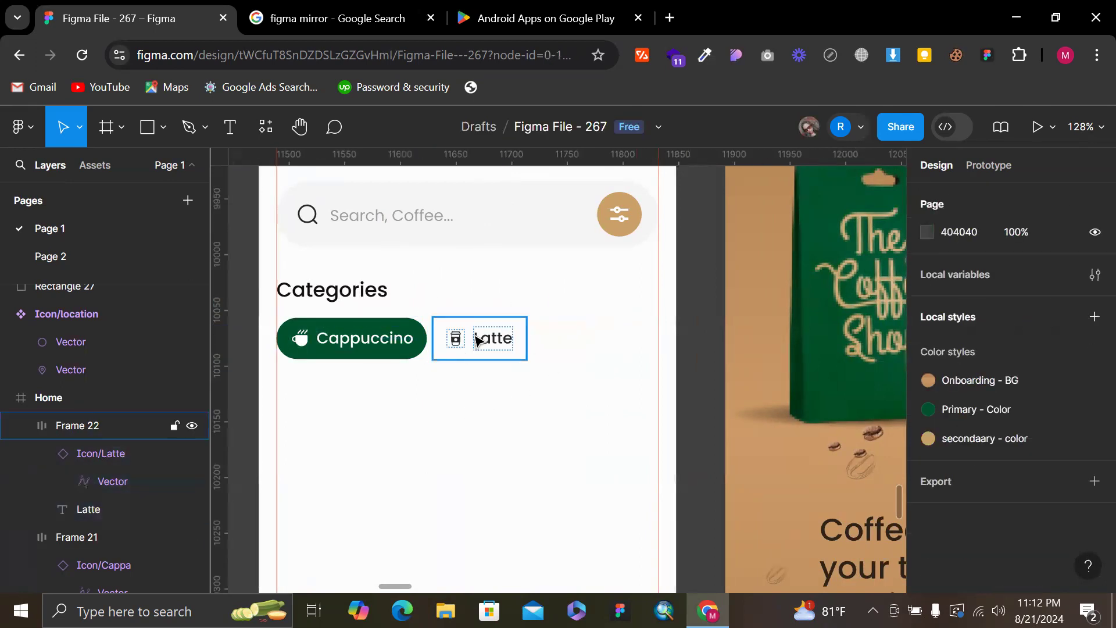
{"action": "left_click", "coordinate": [477, 340]}
{"action": "scroll", "coordinate": [473, 336], "scroll_direction": "right", "scroll_amount": 2}
{"action": "left_click_drag", "start_coordinate": [433, 345], "coordinate": [538, 347]}
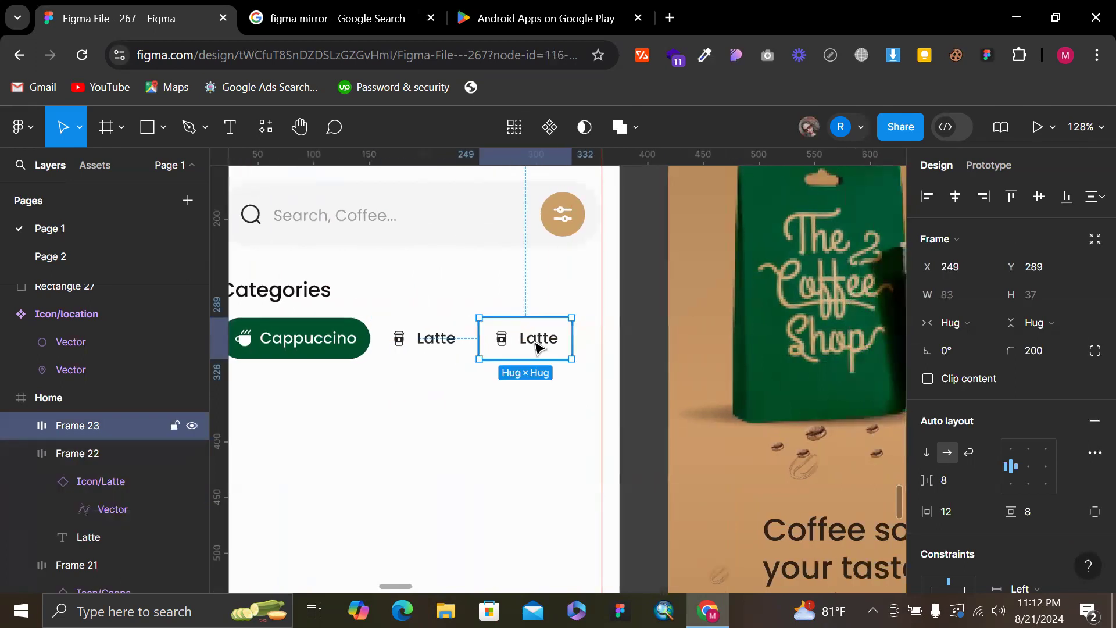
Change the label text of the third category pill to "Espresso"
{"action": "double_click", "coordinate": [532, 343]}
{"action": "double_click", "coordinate": [531, 342]}
{"action": "type", "text": "Espresso"}
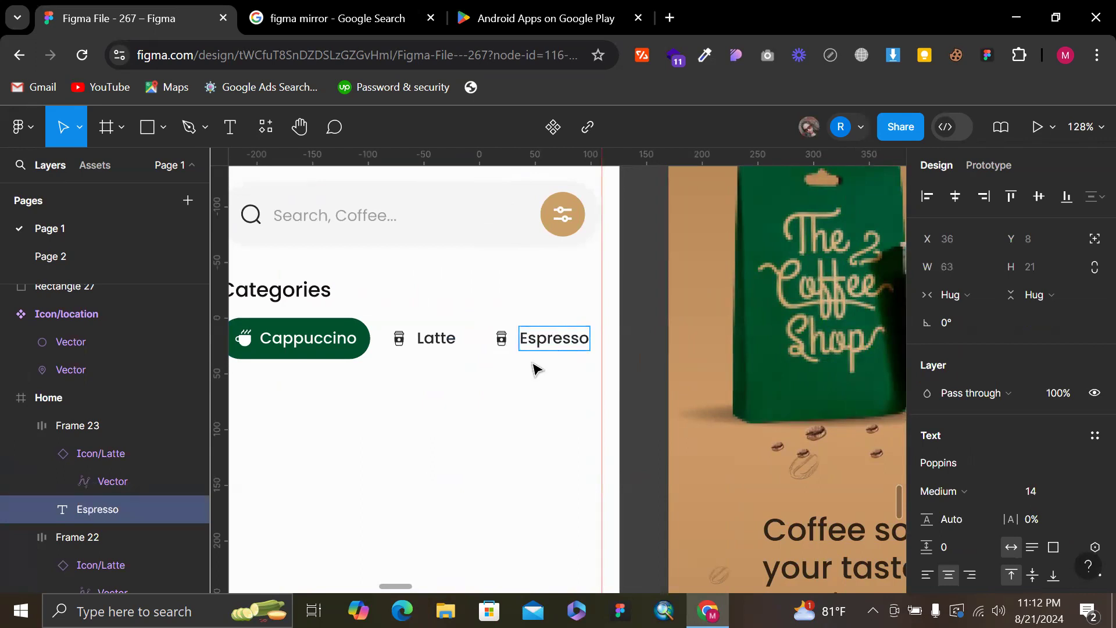
{"action": "key", "text": "Escape"}
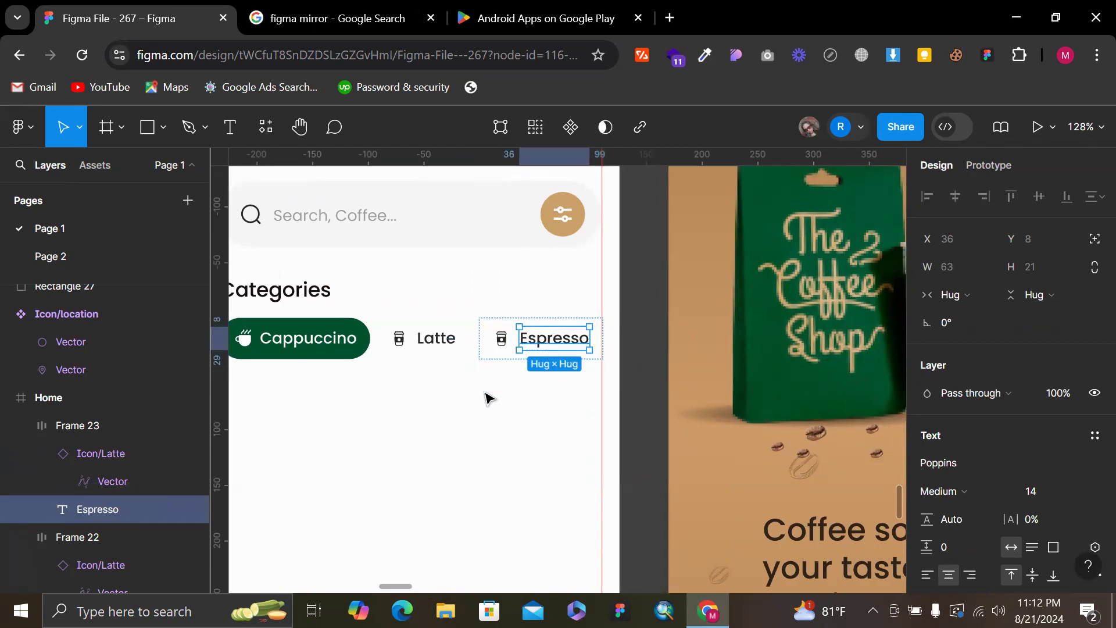
Swap the icon in the Espresso pill for the Espresso coffee bean icon component
{"action": "left_click", "coordinate": [501, 338]}
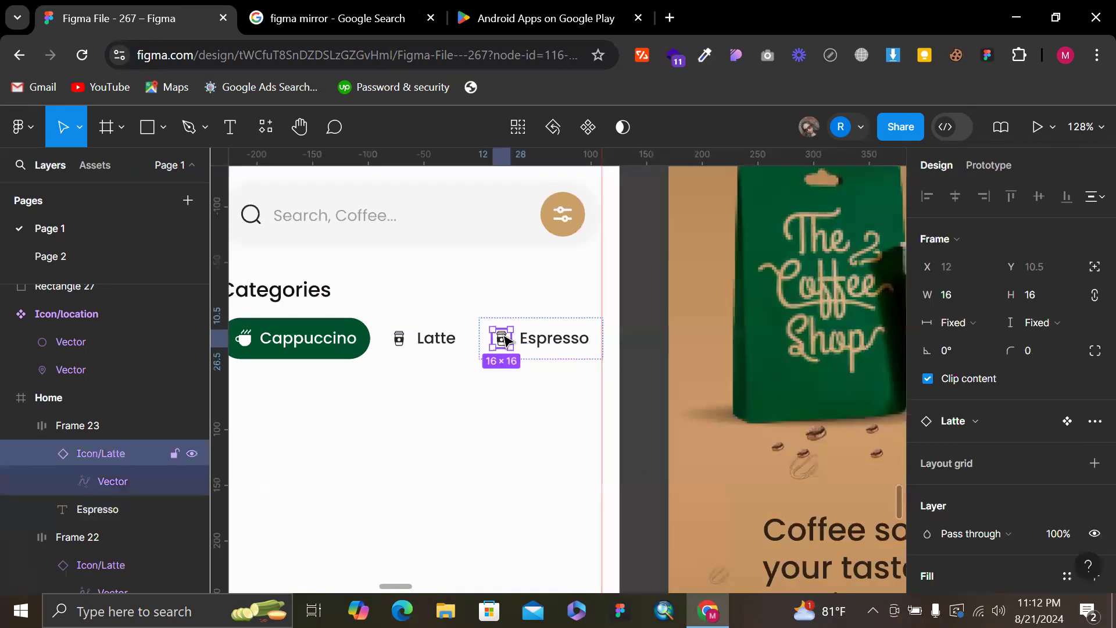
{"action": "left_click", "coordinate": [968, 427]}
{"action": "scroll", "coordinate": [988, 518], "scroll_direction": "down", "scroll_amount": 2}
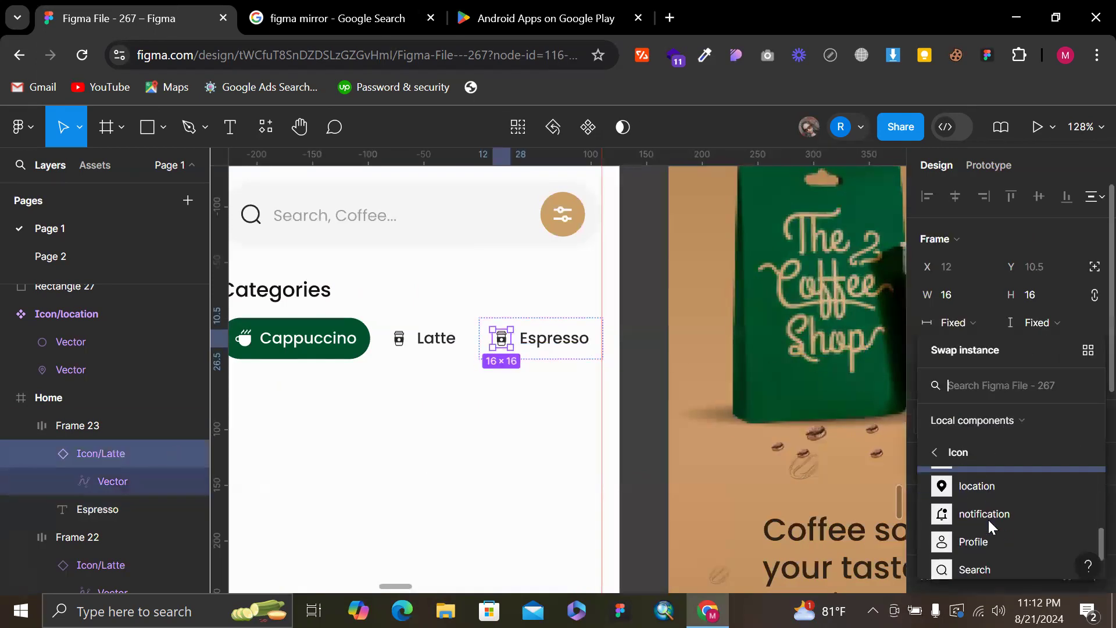
{"action": "scroll", "coordinate": [989, 520], "scroll_direction": "up", "scroll_amount": 5}
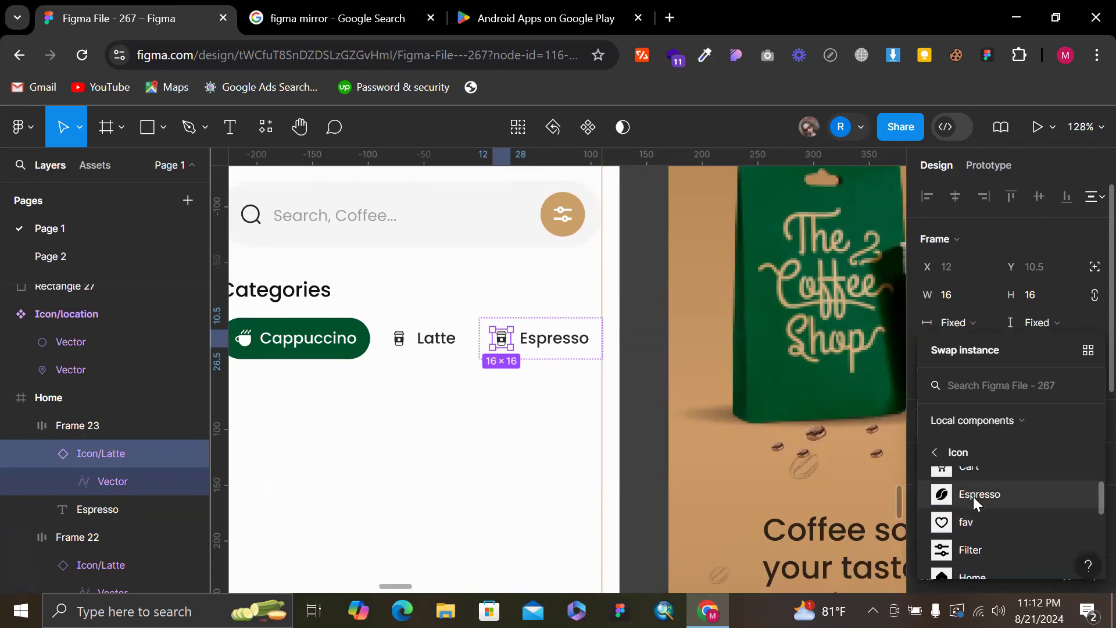
{"action": "left_click", "coordinate": [980, 494]}
{"action": "left_click", "coordinate": [568, 477]}
{"action": "scroll", "coordinate": [567, 477], "scroll_direction": "up", "scroll_amount": 1}
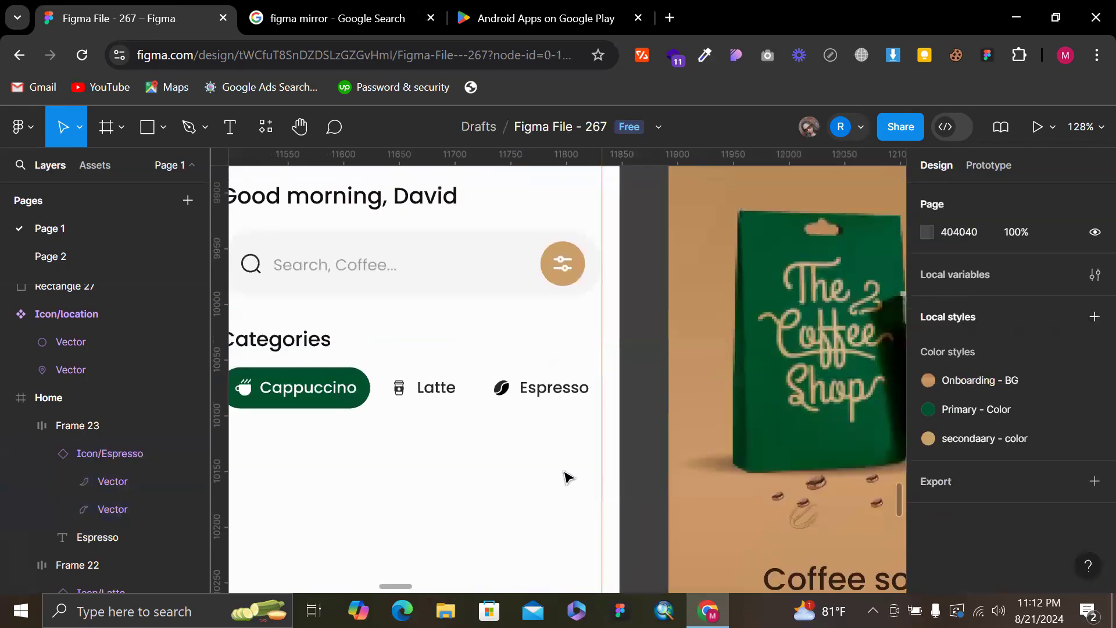
Set the font weight of the Latte and Espresso labels to Regular
{"action": "scroll", "coordinate": [569, 477], "scroll_direction": "down", "scroll_amount": 2}
{"action": "left_click", "coordinate": [554, 407], "text": "ctrl"}
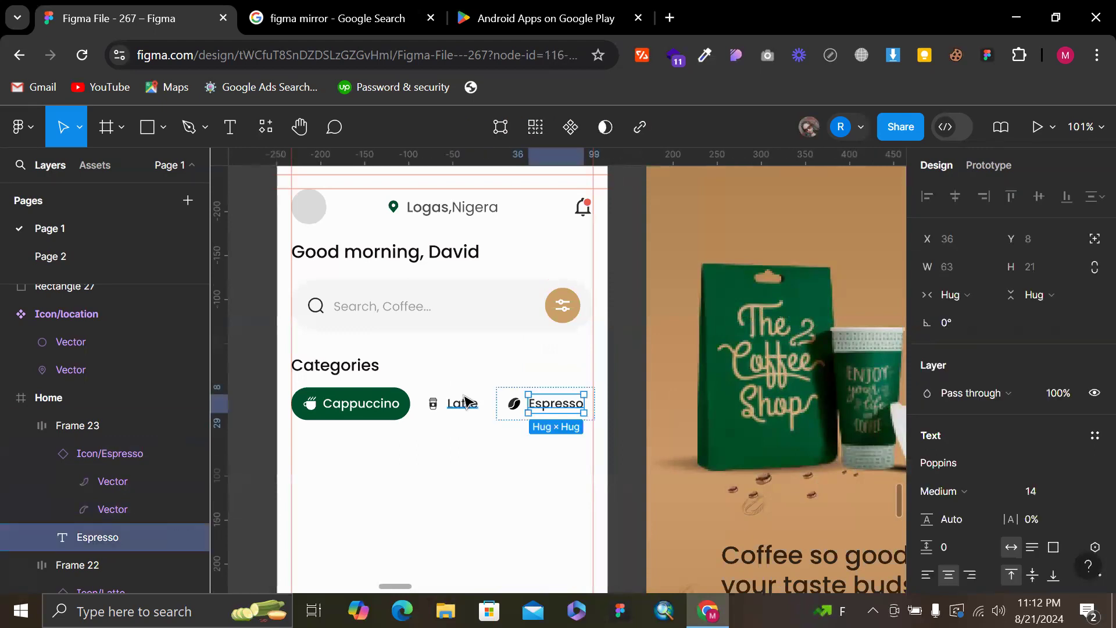
{"action": "left_click", "coordinate": [465, 402], "text": "ctrl+shift"}
{"action": "left_click", "coordinate": [965, 529]}
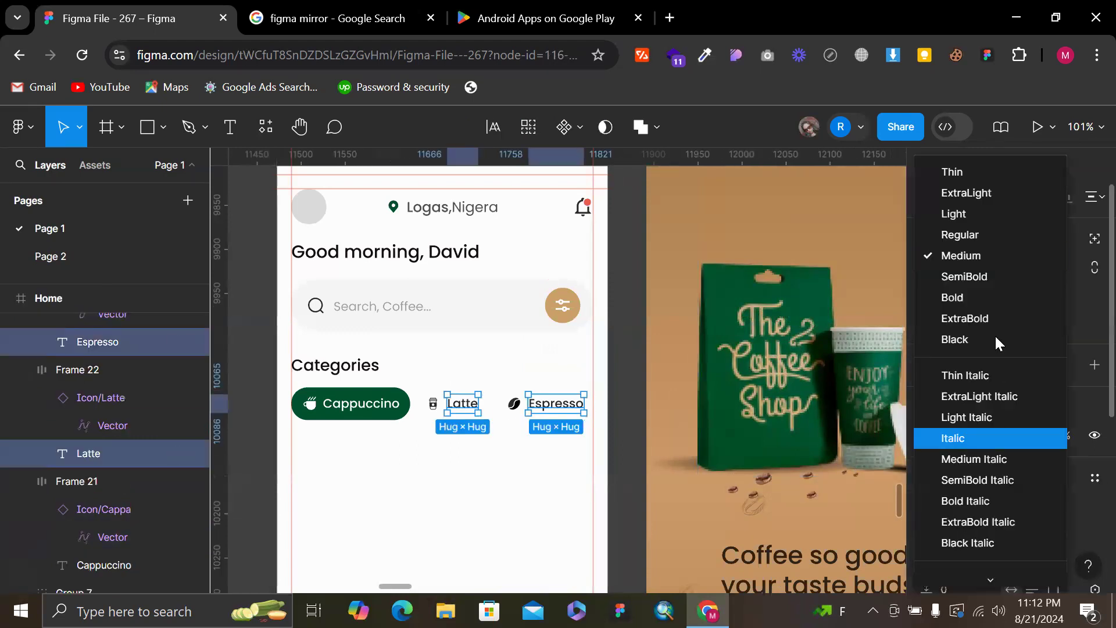
{"action": "left_click", "coordinate": [985, 237]}
{"action": "left_click", "coordinate": [503, 503]}
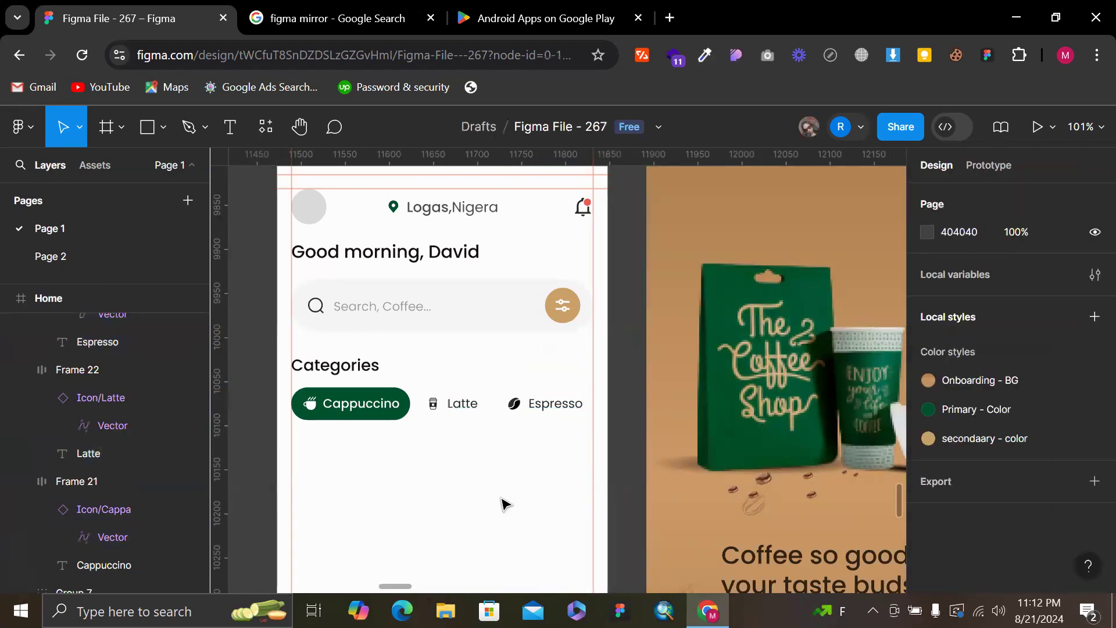
Tidy up the Cappuccino, Latte and Espresso pills into an even row with 12 px spacing between them
{"action": "left_click", "coordinate": [452, 403]}
{"action": "left_click", "coordinate": [552, 403], "text": "shift"}
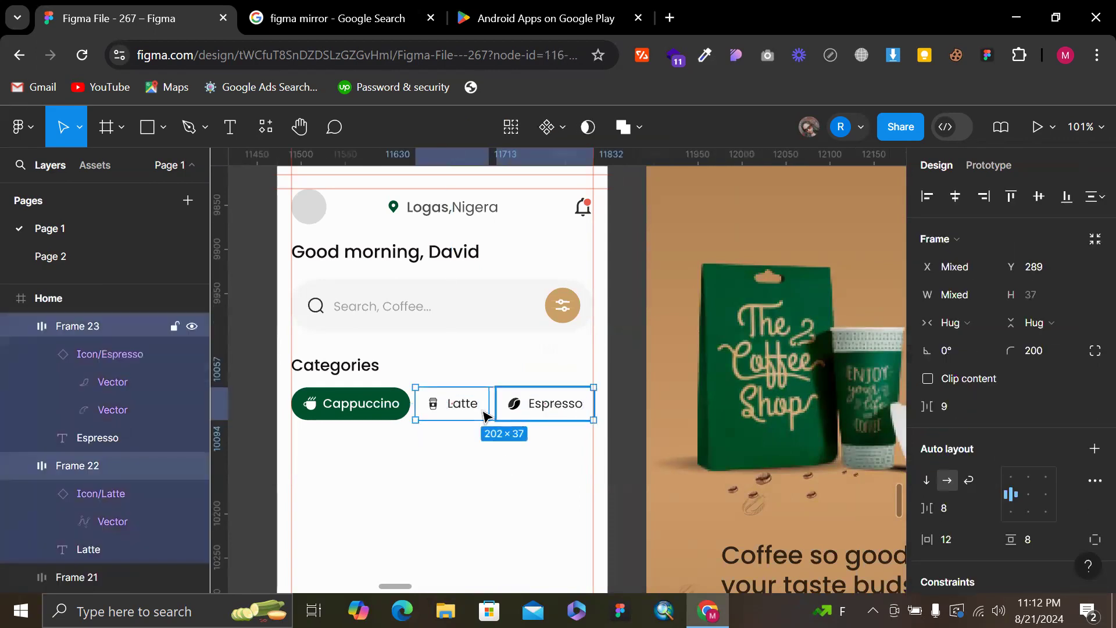
{"action": "left_click", "coordinate": [362, 412], "text": "shift"}
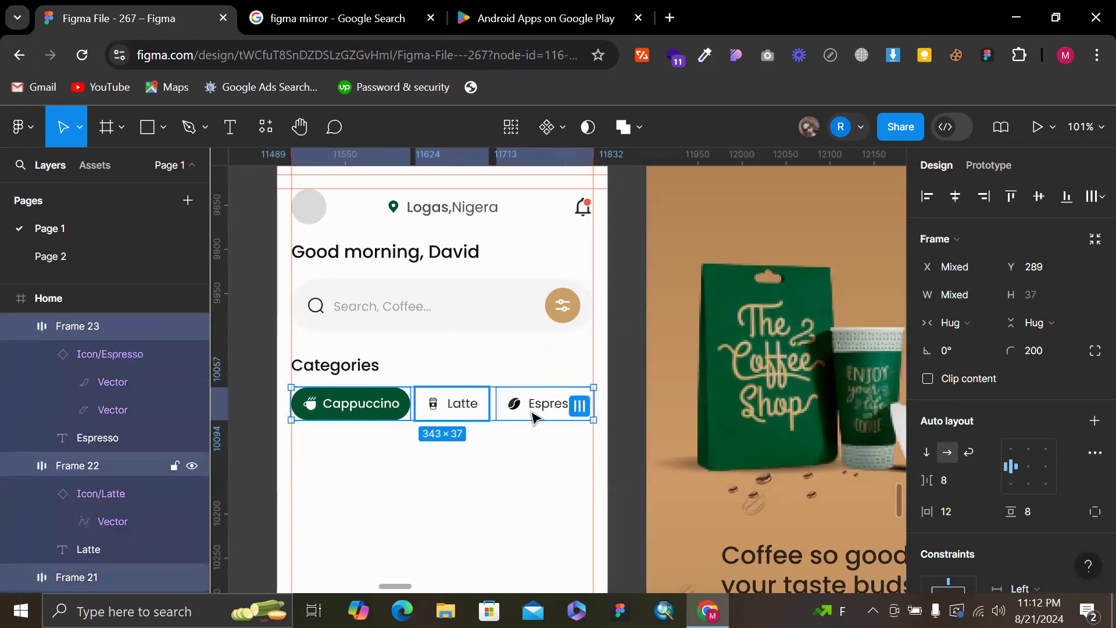
{"action": "left_click", "coordinate": [579, 407]}
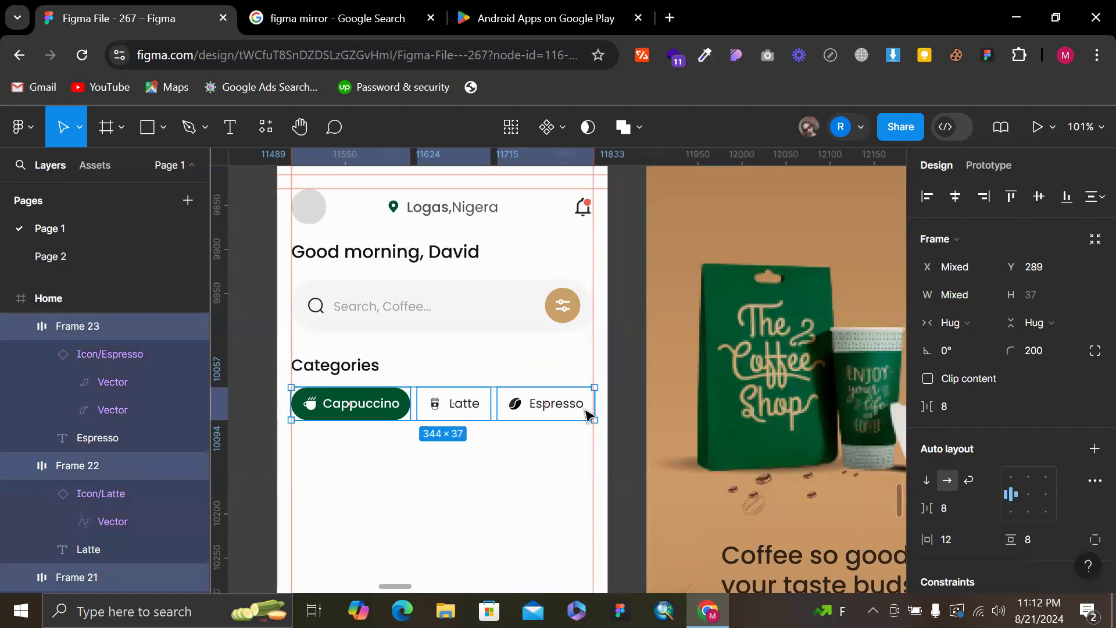
{"action": "scroll", "coordinate": [589, 414], "scroll_direction": "up", "scroll_amount": 5}
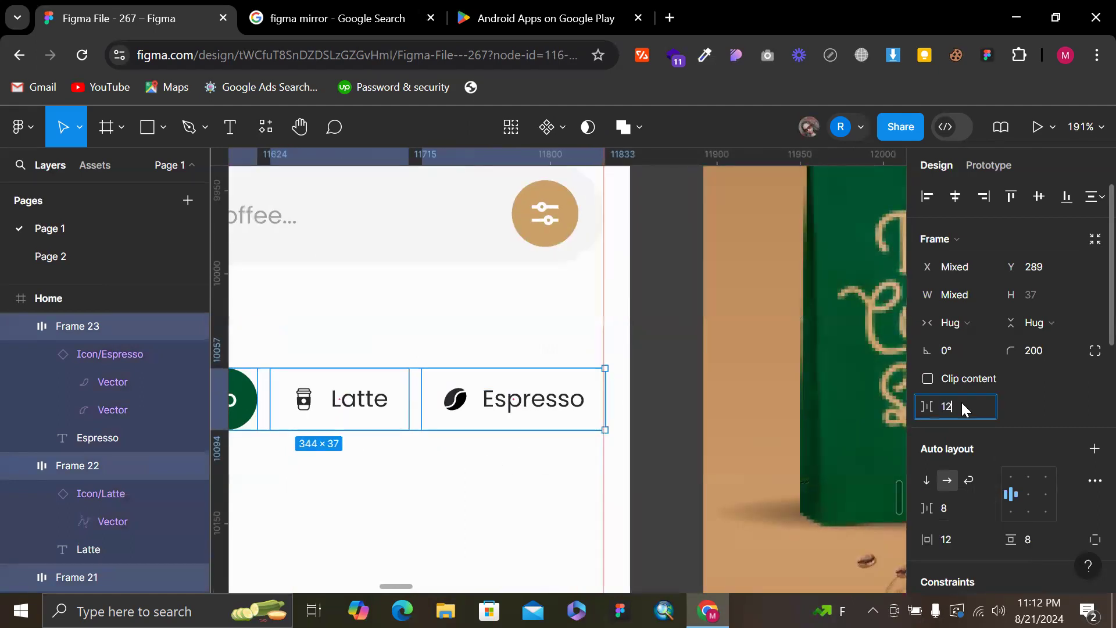
{"action": "type", "text": "12"}
{"action": "key", "text": "Return"}
{"action": "left_click", "coordinate": [545, 474]}
{"action": "scroll", "coordinate": [545, 474], "scroll_direction": "down", "scroll_amount": 5}
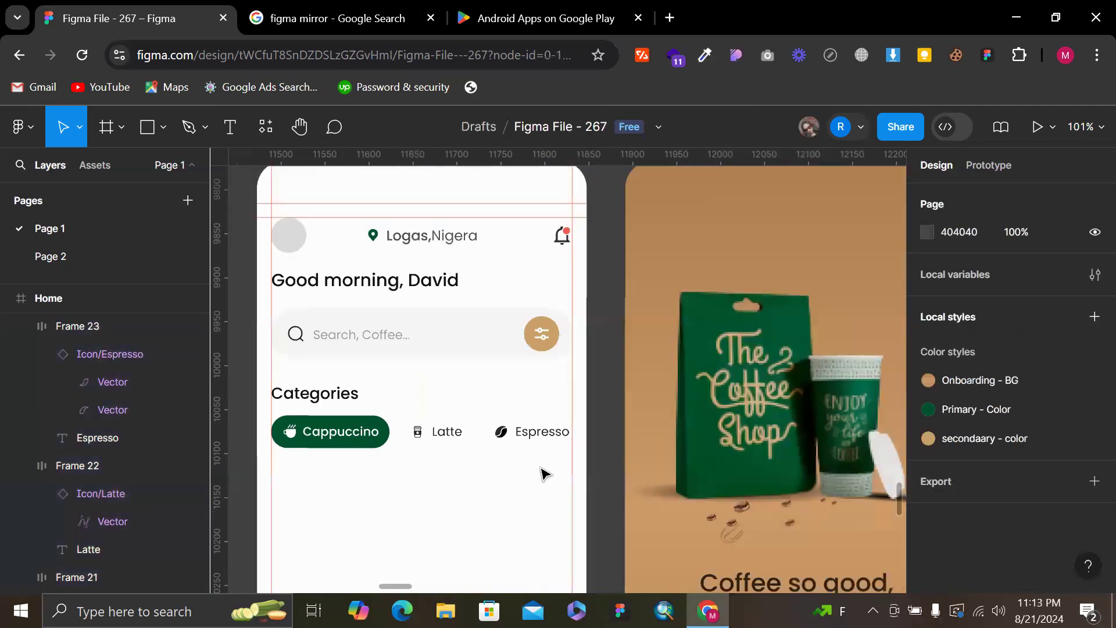
{"action": "scroll", "coordinate": [545, 471], "scroll_direction": "left", "scroll_amount": 2}
{"action": "scroll", "coordinate": [592, 443], "scroll_direction": "down", "scroll_amount": 1}
{"action": "scroll", "coordinate": [592, 443], "scroll_direction": "left", "scroll_amount": 2}
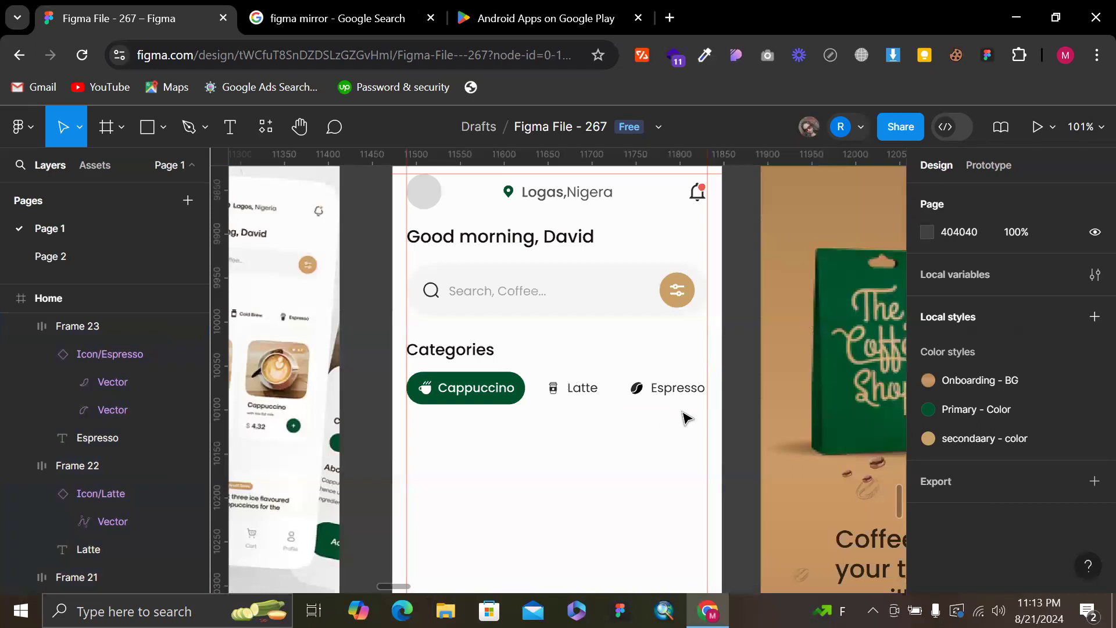
Group the Cappuccino, Latte and Espresso pills under the Categories heading
{"action": "left_click_drag", "start_coordinate": [683, 410], "coordinate": [455, 391]}
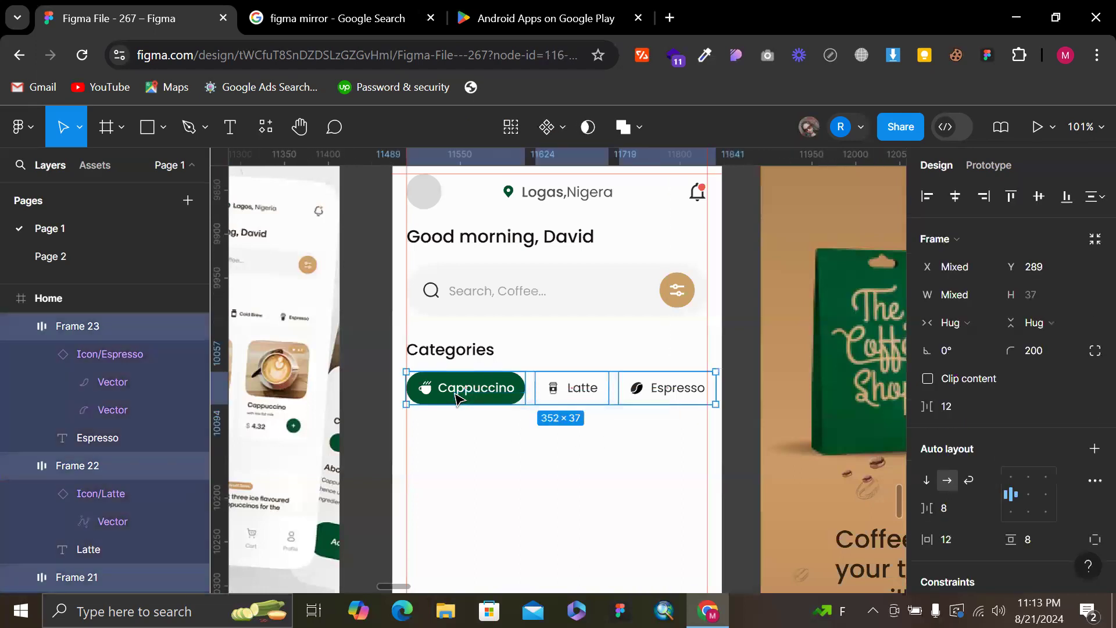
{"action": "key", "text": "ctrl+g"}
{"action": "left_click", "coordinate": [460, 359], "text": "shift"}
{"action": "left_click", "coordinate": [952, 317]}
{"action": "left_click", "coordinate": [609, 498]}
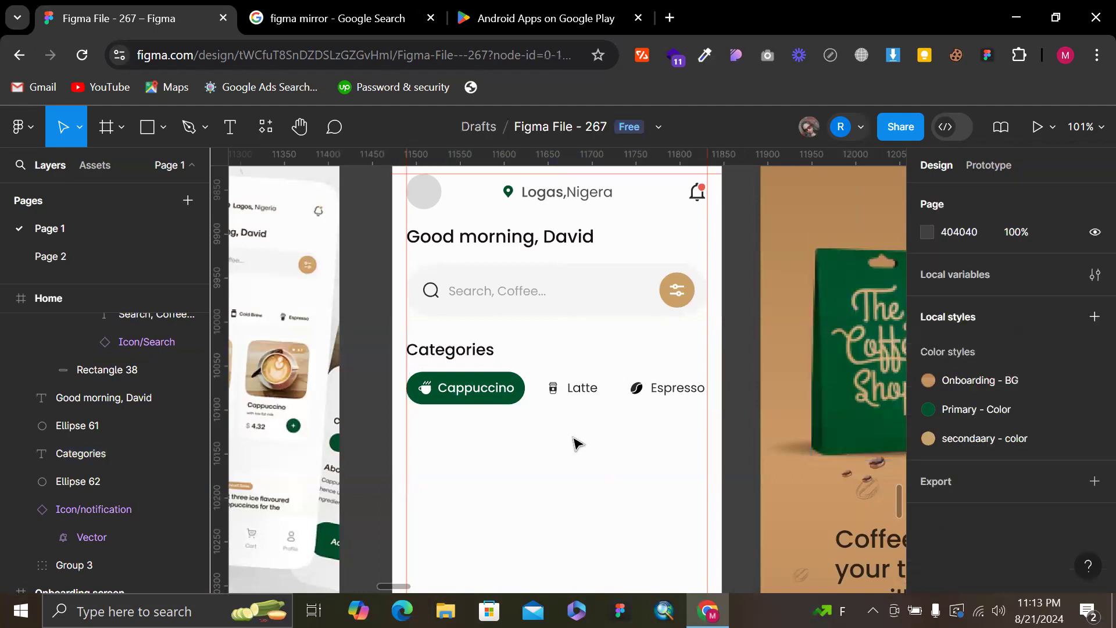
{"action": "scroll", "coordinate": [577, 444], "scroll_direction": "left", "scroll_amount": 1}
{"action": "scroll", "coordinate": [577, 444], "scroll_direction": "down", "scroll_amount": 1}
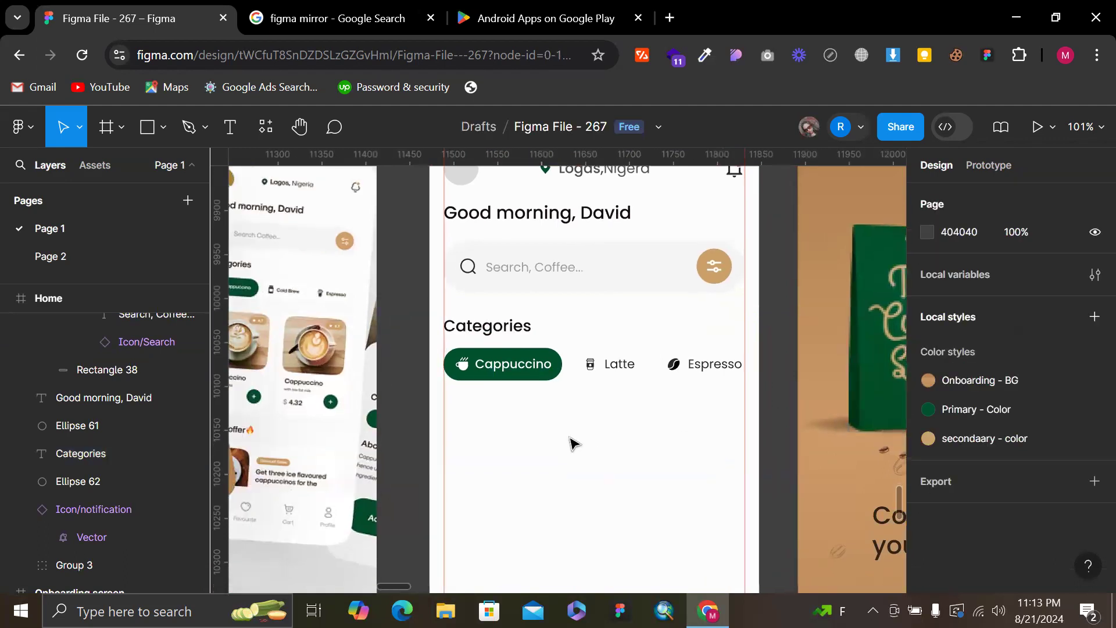
Switch the editor to the new Figma interface design and check the Espresso icon's fill and selection colors
{"action": "left_click", "coordinate": [1088, 565]}
{"action": "left_click", "coordinate": [1018, 411]}
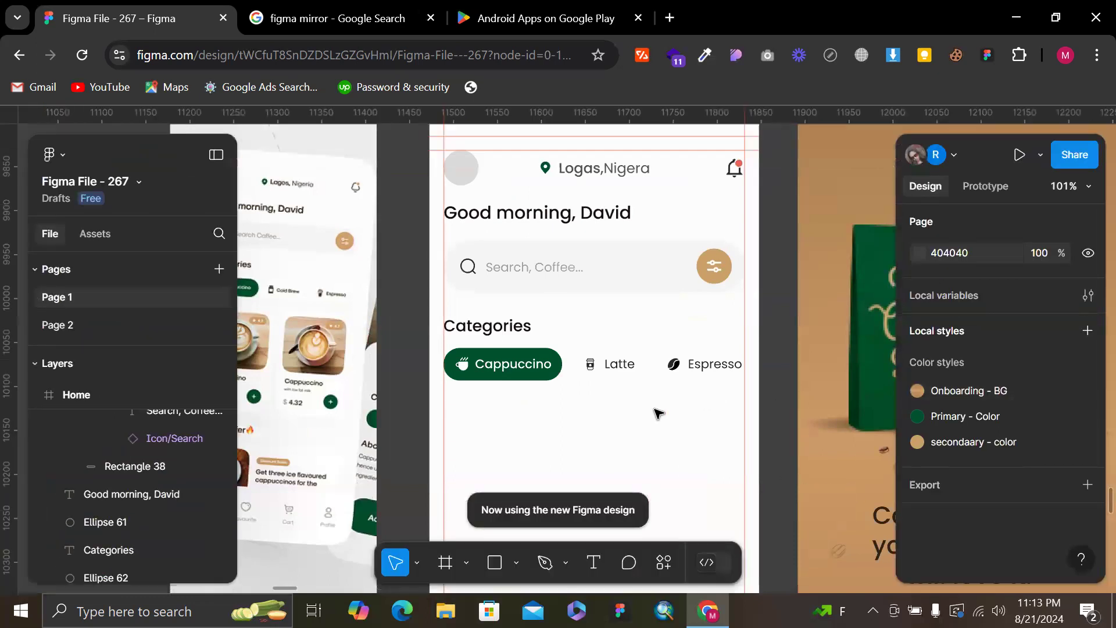
{"action": "left_click", "coordinate": [675, 366], "text": "ctrl"}
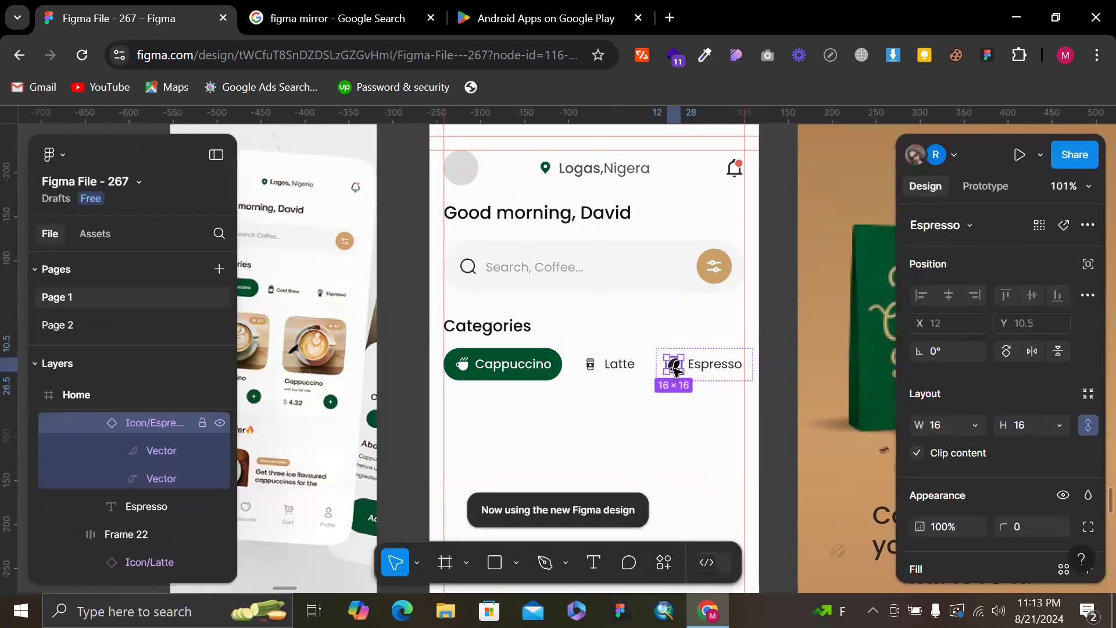
{"action": "scroll", "coordinate": [971, 320], "scroll_direction": "down", "scroll_amount": 1}
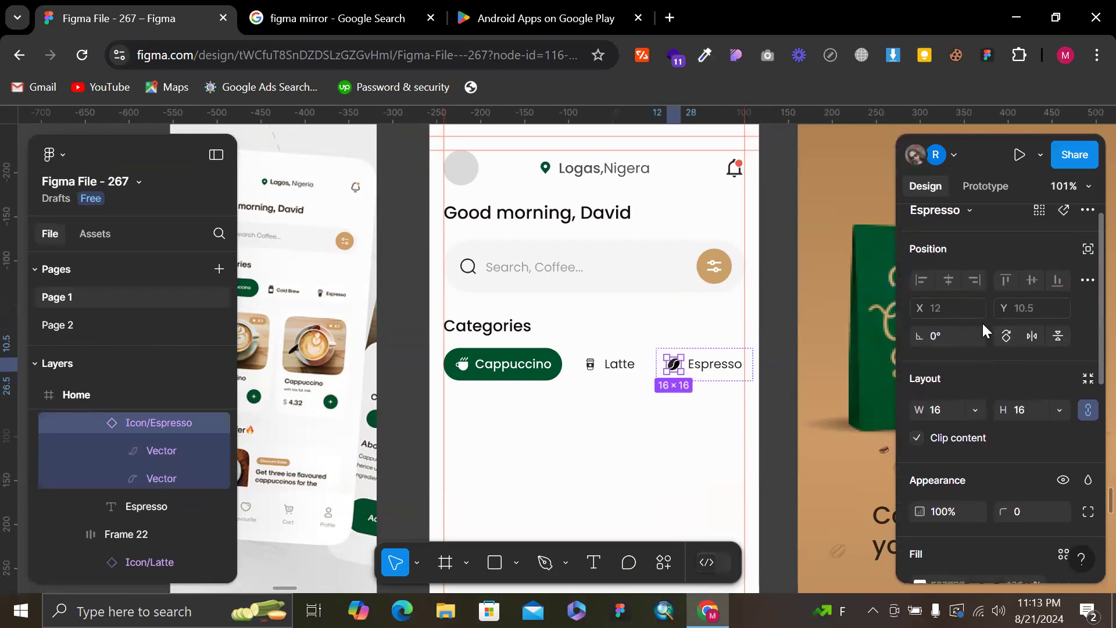
{"action": "scroll", "coordinate": [983, 324], "scroll_direction": "down", "scroll_amount": 5}
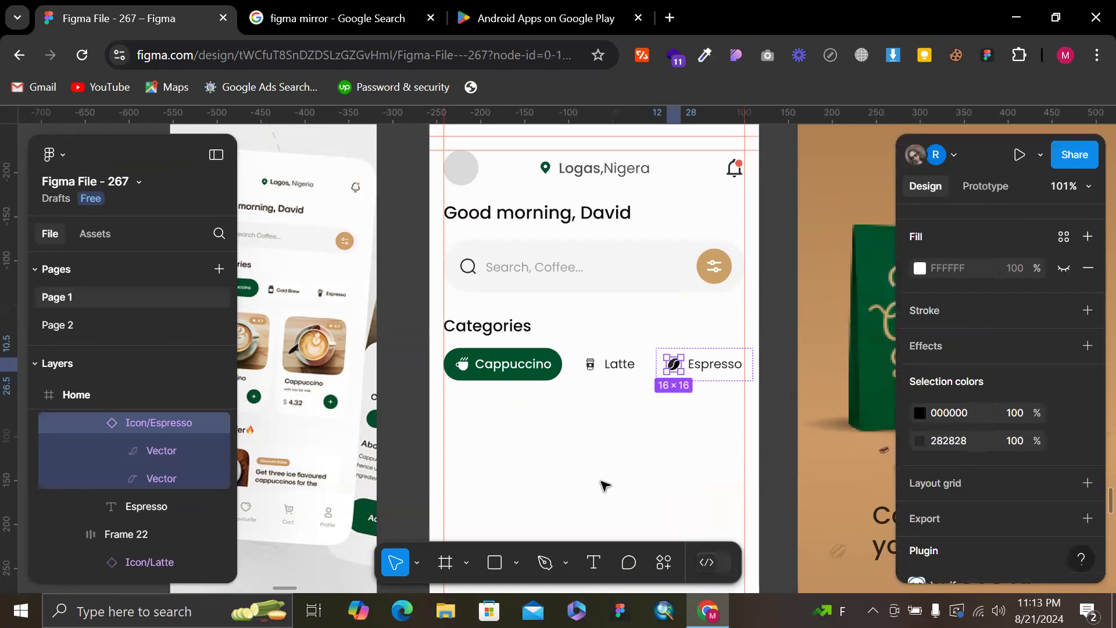
{"action": "left_click", "coordinate": [603, 486]}
Show the layout grids and draw a rectangle about 164 × 197 across the first two columns under the Cappuccino pill
{"action": "scroll", "coordinate": [604, 486], "scroll_direction": "down", "scroll_amount": 1}
{"action": "scroll", "coordinate": [604, 486], "scroll_direction": "down", "scroll_amount": 3}
{"action": "scroll", "coordinate": [625, 451], "scroll_direction": "left", "scroll_amount": 3}
{"action": "scroll", "coordinate": [548, 255], "scroll_direction": "up", "scroll_amount": 3}
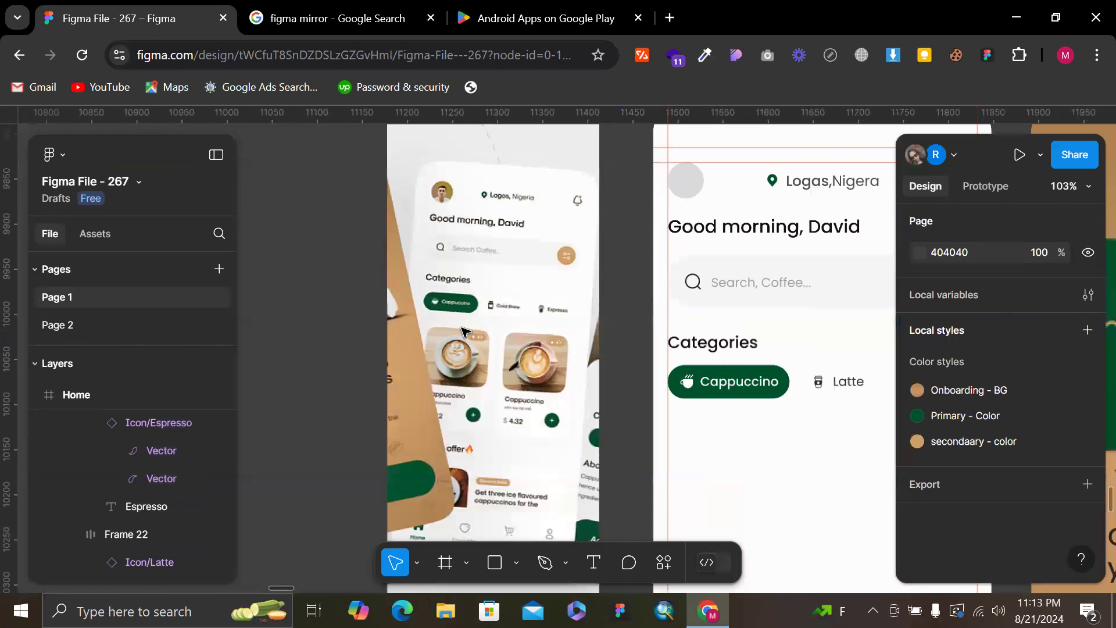
{"action": "scroll", "coordinate": [461, 328], "scroll_direction": "up", "scroll_amount": 2}
{"action": "scroll", "coordinate": [510, 397], "scroll_direction": "down", "scroll_amount": 2}
{"action": "scroll", "coordinate": [509, 397], "scroll_direction": "down", "scroll_amount": 3}
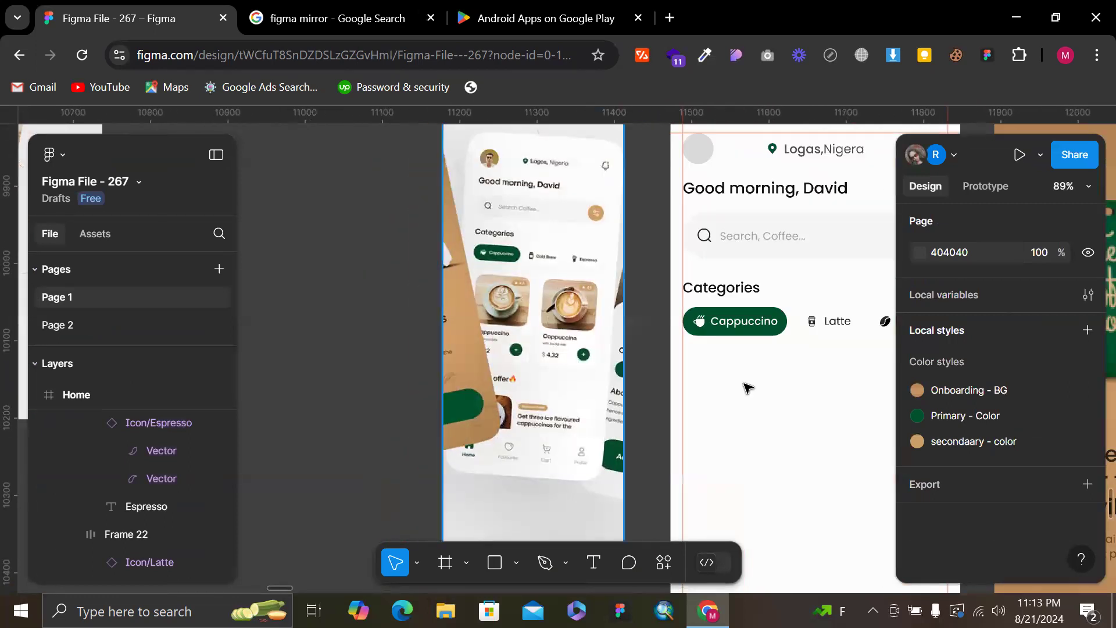
{"action": "scroll", "coordinate": [713, 392], "scroll_direction": "right", "scroll_amount": 3}
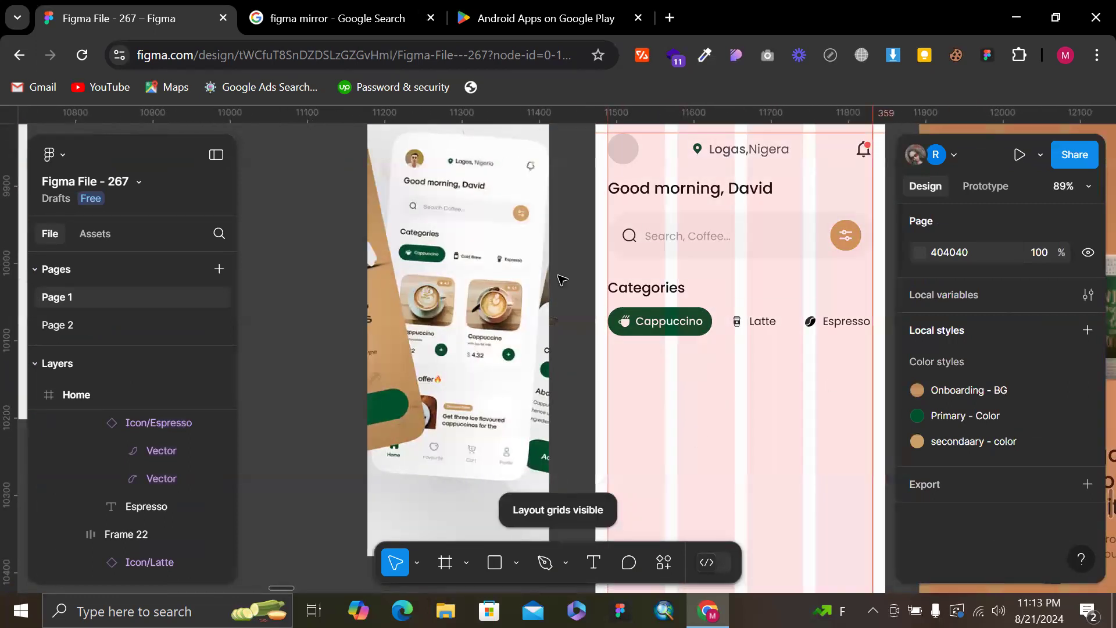
{"action": "scroll", "coordinate": [639, 367], "scroll_direction": "down", "scroll_amount": 2}
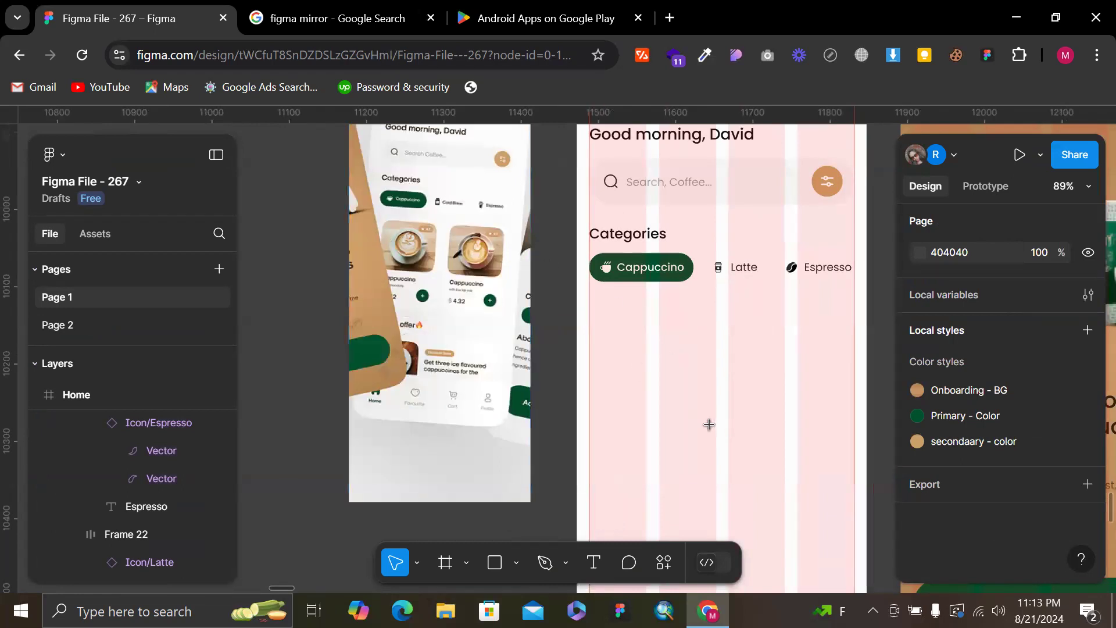
{"action": "key", "text": "r"}
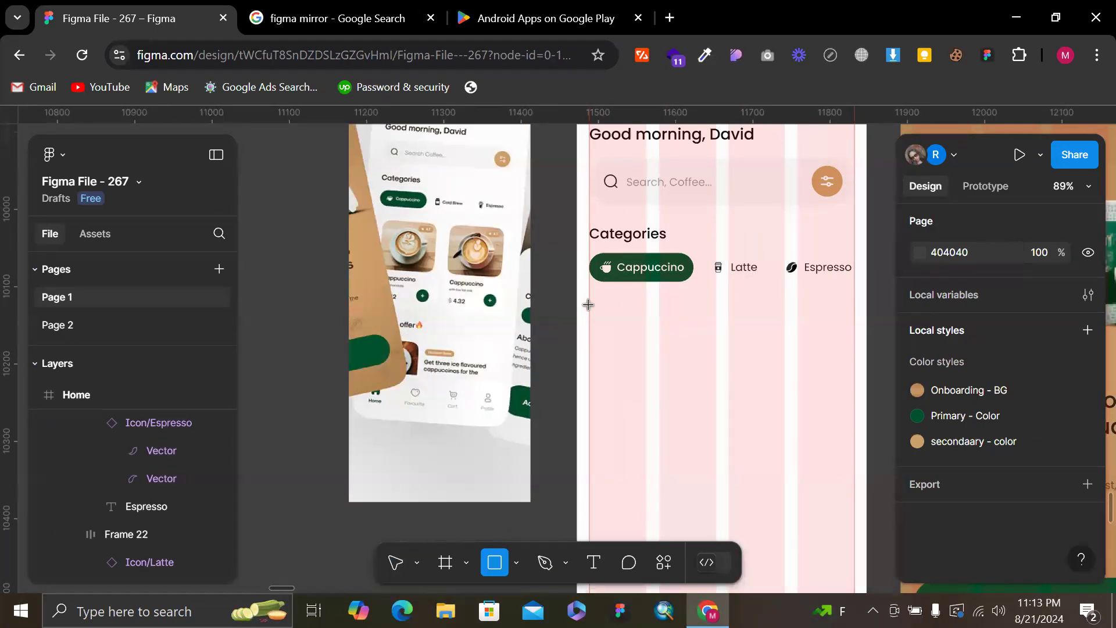
{"action": "mouse_move", "coordinate": [590, 304]}
{"action": "left_mouse_down"}
{"action": "mouse_move", "coordinate": [719, 438]}
{"action": "mouse_move", "coordinate": [717, 458]}
{"action": "left_mouse_up"}
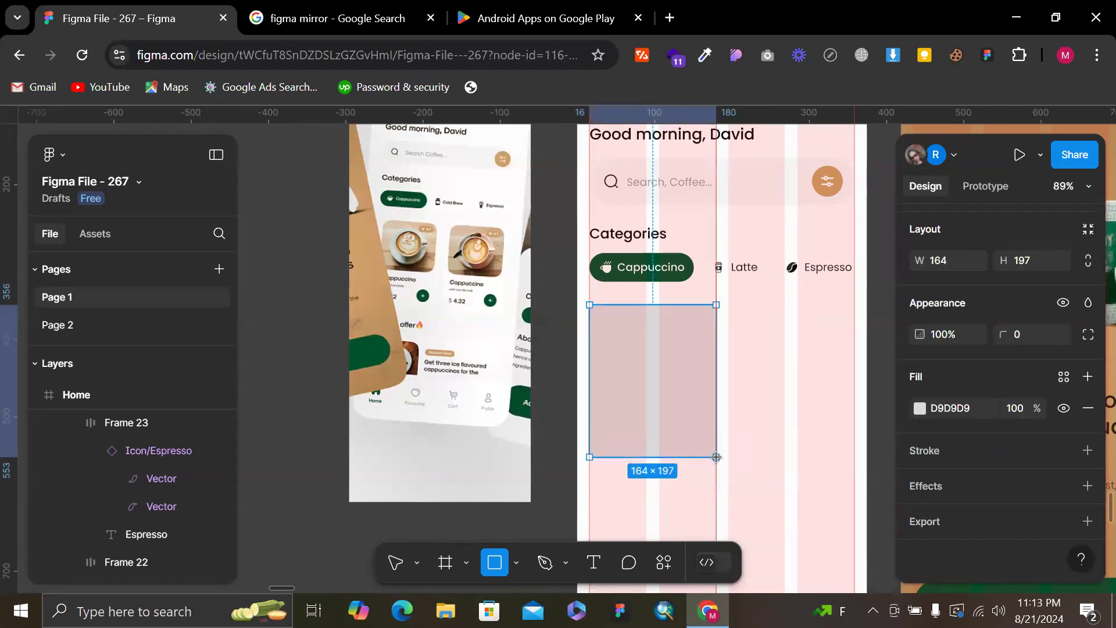
Give the new card rectangle a corner radius of 24 and a white FFFFFF fill
{"action": "scroll", "coordinate": [451, 283], "scroll_direction": "up", "scroll_amount": 3}
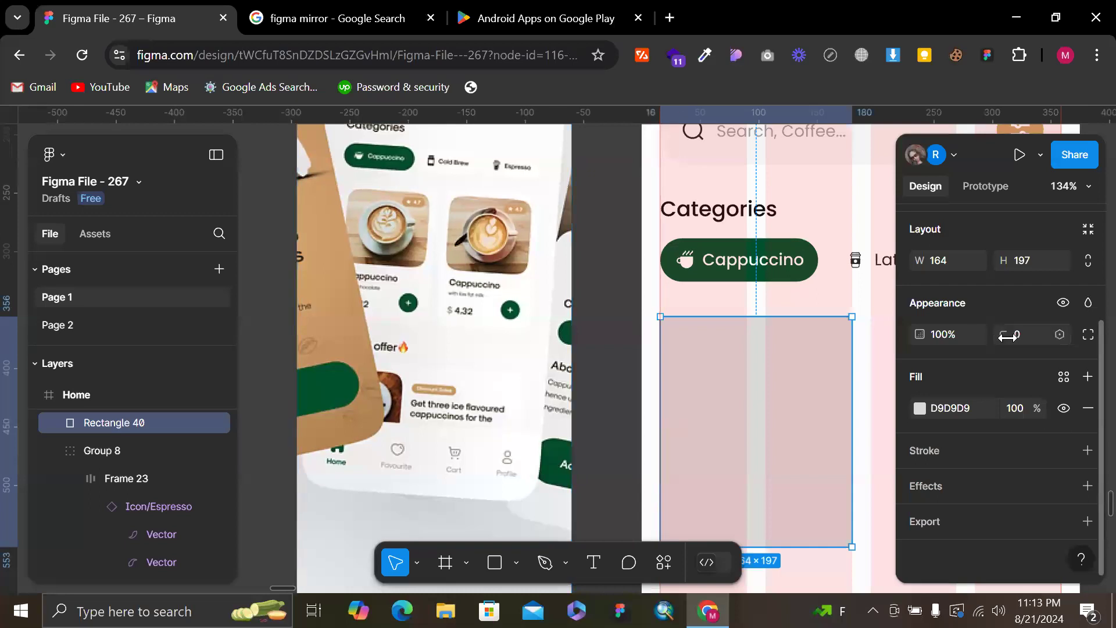
{"action": "type", "text": "24"}
{"action": "key", "text": "Return"}
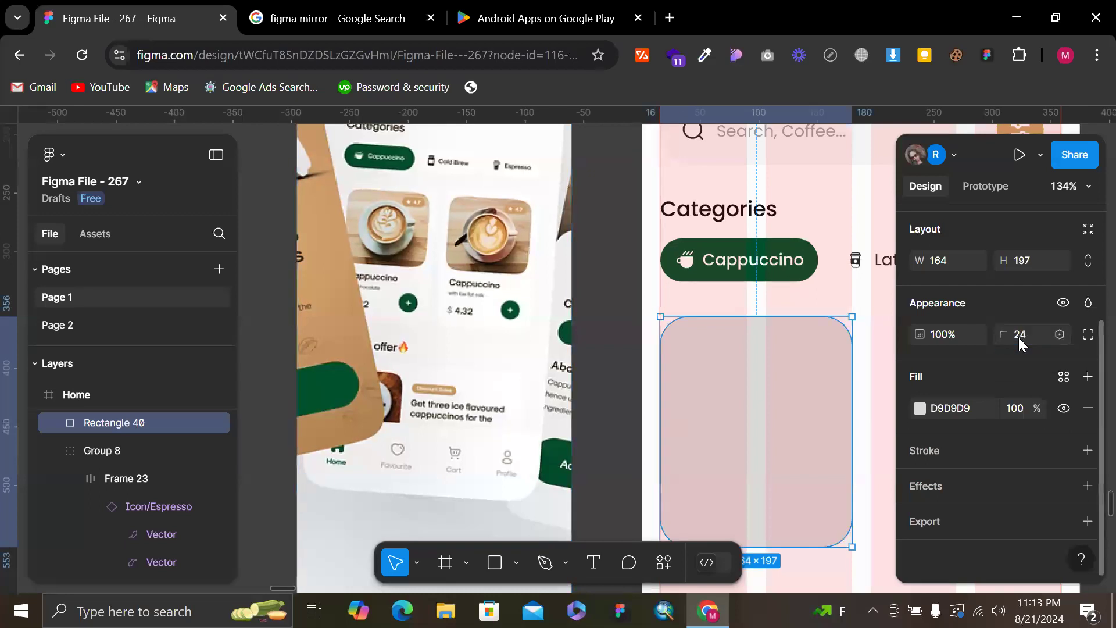
{"action": "key", "text": "i"}
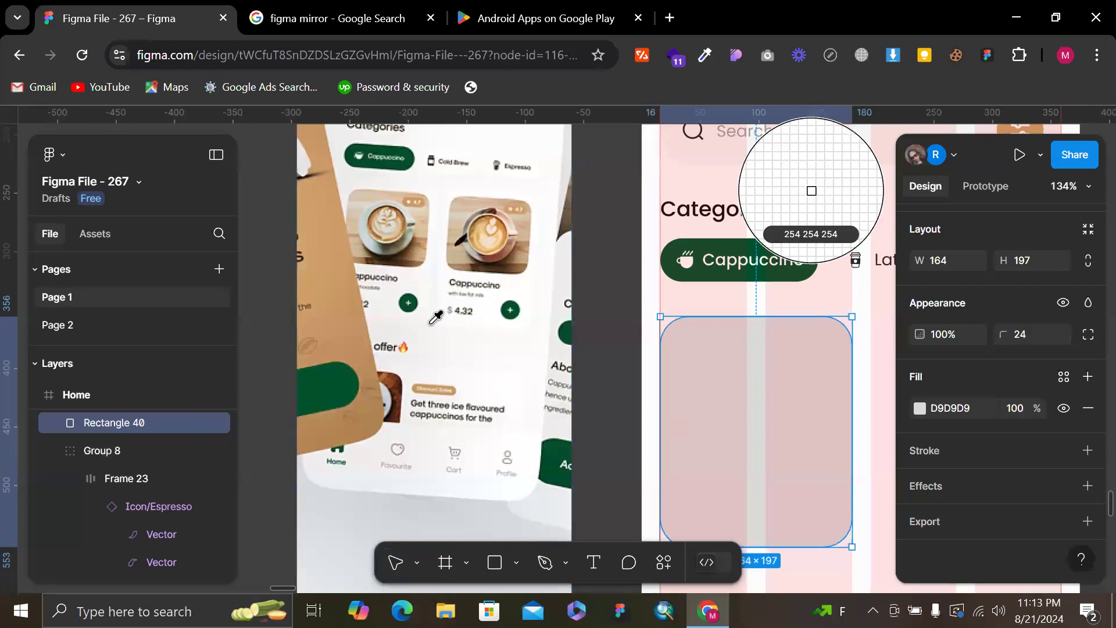
{"action": "left_click", "coordinate": [812, 191]}
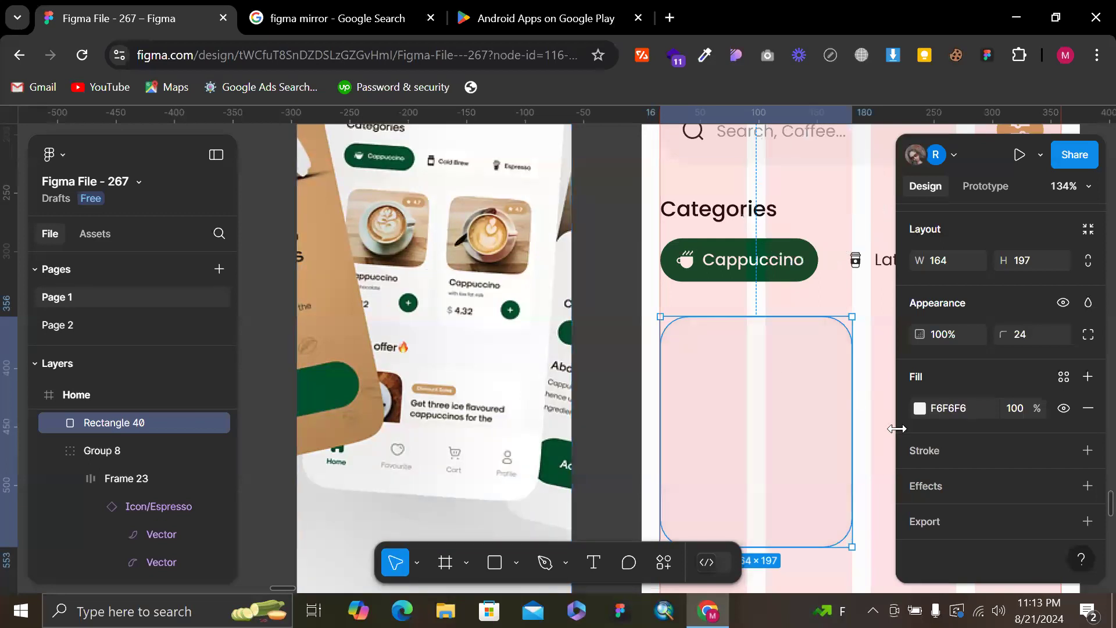
{"action": "left_click", "coordinate": [919, 409]}
{"action": "left_click_drag", "start_coordinate": [688, 184], "coordinate": [681, 169]}
{"action": "left_click", "coordinate": [879, 123]}
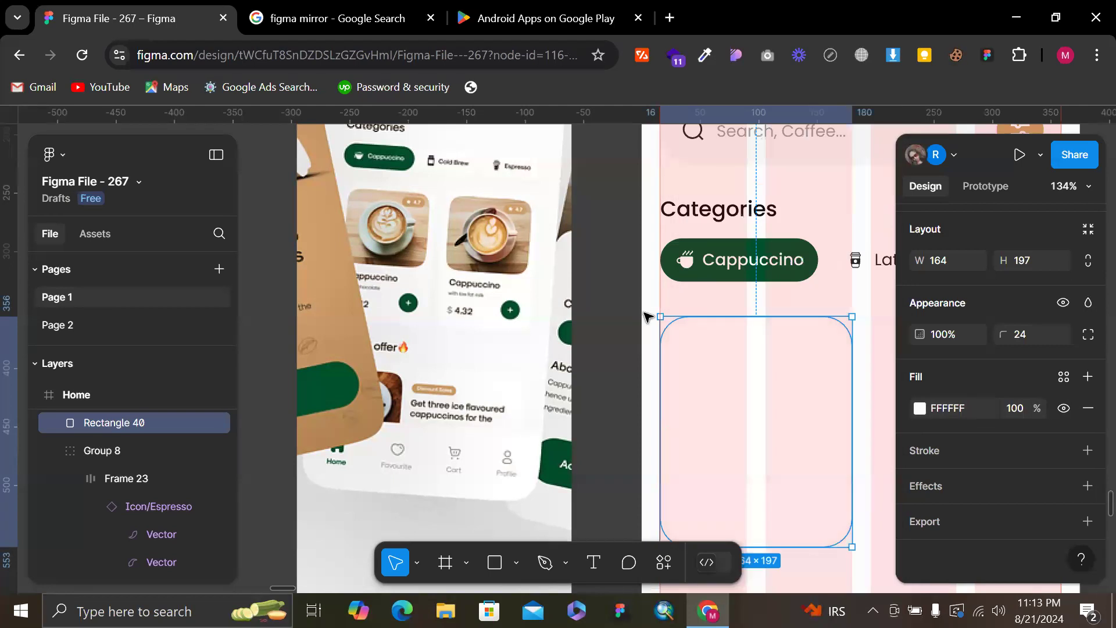
Hide the layout grids and check the white card rectangle against the Home frame's background
{"action": "key", "text": "ctrl+shift+4"}
{"action": "scroll", "coordinate": [628, 327], "scroll_direction": "down", "scroll_amount": 1}
{"action": "scroll", "coordinate": [631, 327], "scroll_direction": "down", "scroll_amount": 2}
{"action": "scroll", "coordinate": [630, 327], "scroll_direction": "right", "scroll_amount": 1}
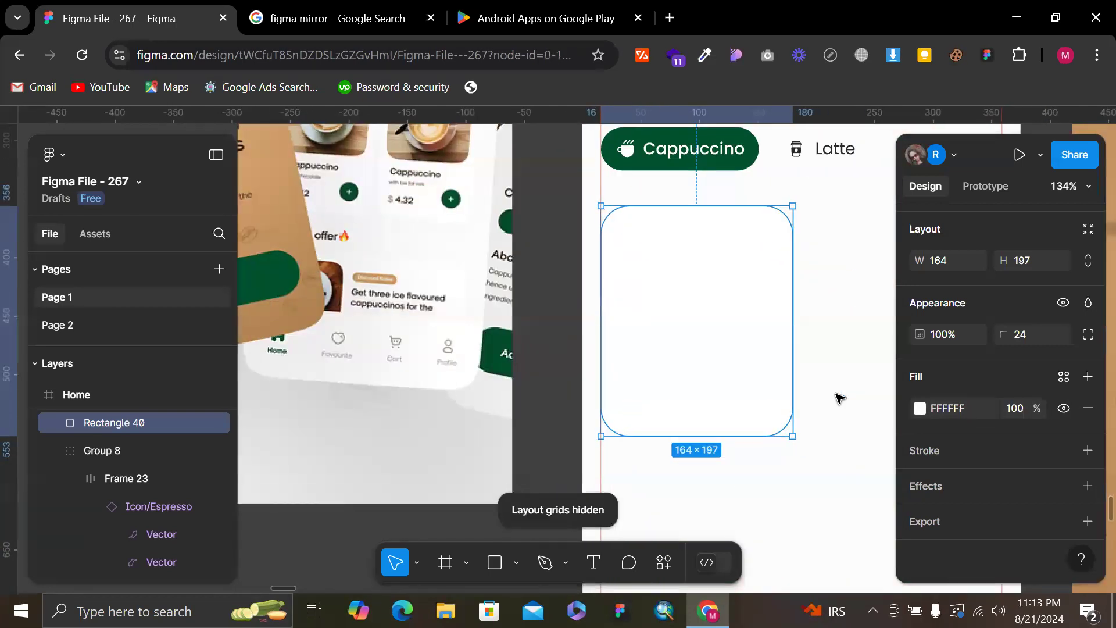
{"action": "left_click", "coordinate": [839, 399]}
{"action": "scroll", "coordinate": [837, 398], "scroll_direction": "right", "scroll_amount": 2}
{"action": "scroll", "coordinate": [835, 399], "scroll_direction": "down", "scroll_amount": 1}
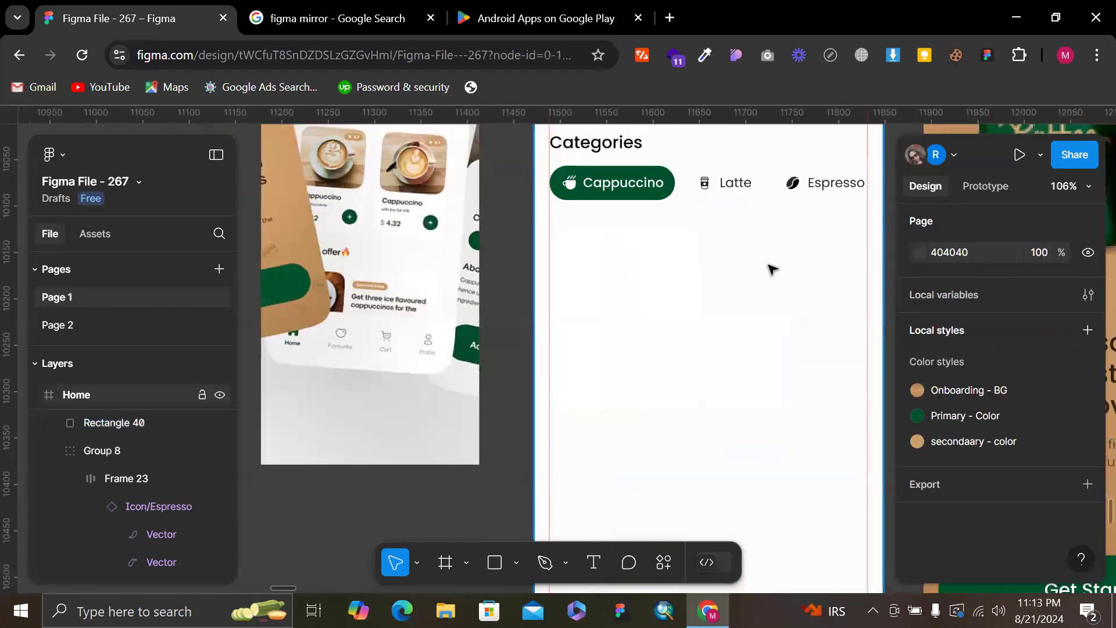
{"action": "scroll", "coordinate": [669, 360], "scroll_direction": "up", "scroll_amount": 1}
{"action": "scroll", "coordinate": [668, 360], "scroll_direction": "right", "scroll_amount": 1}
{"action": "left_click", "coordinate": [605, 407]}
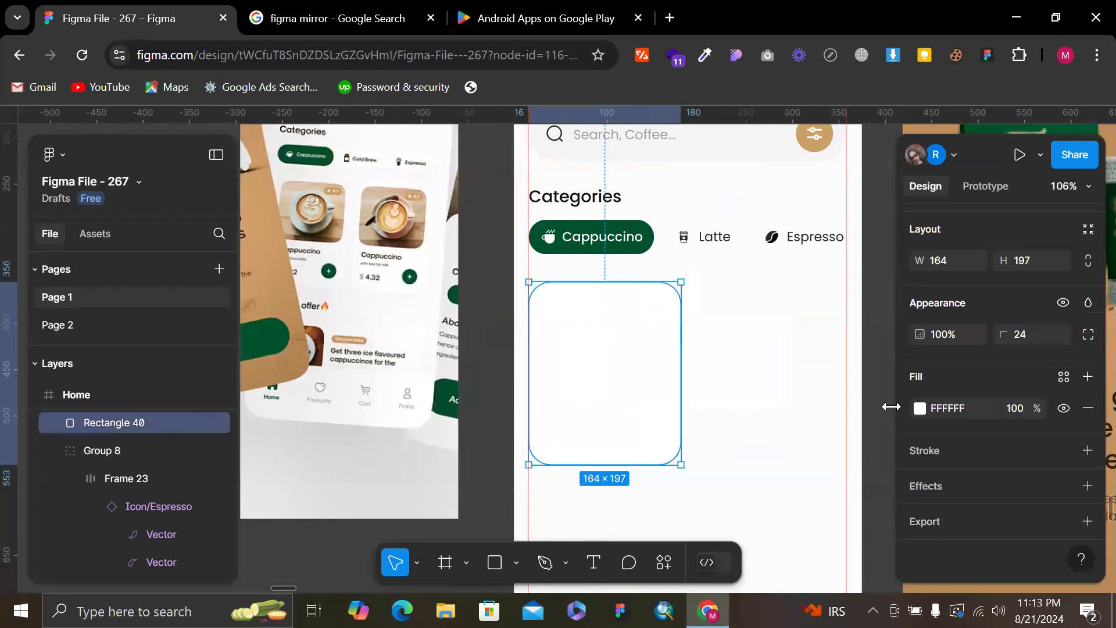
Darken the Home frame's fill slightly to F8F8F8 so the white card stands out
{"action": "left_click", "coordinate": [808, 381]}
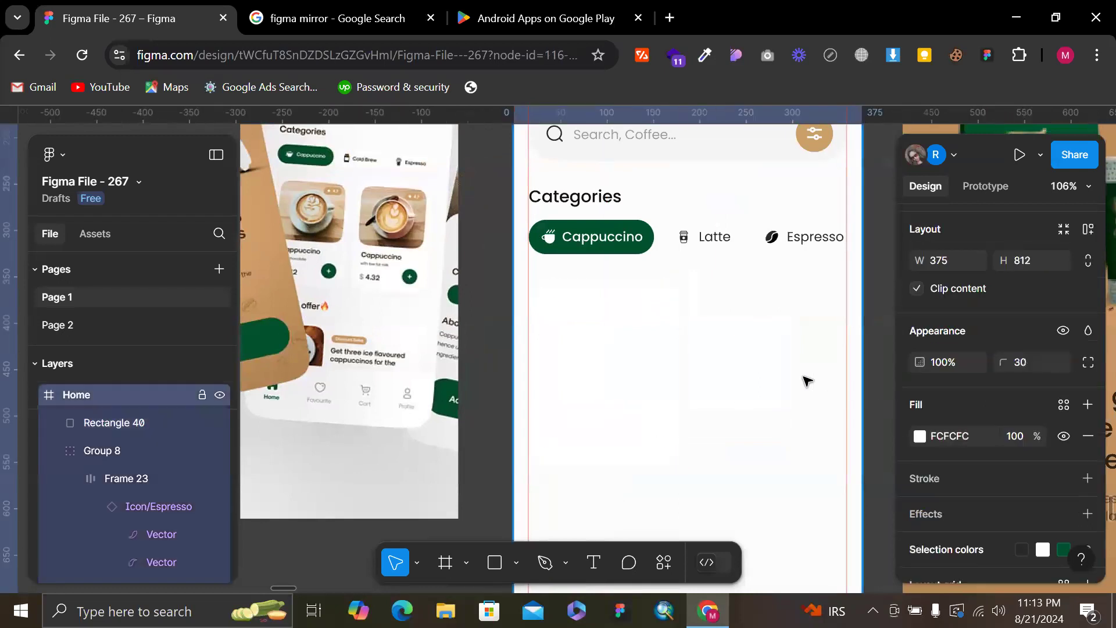
{"action": "left_click", "coordinate": [919, 436]}
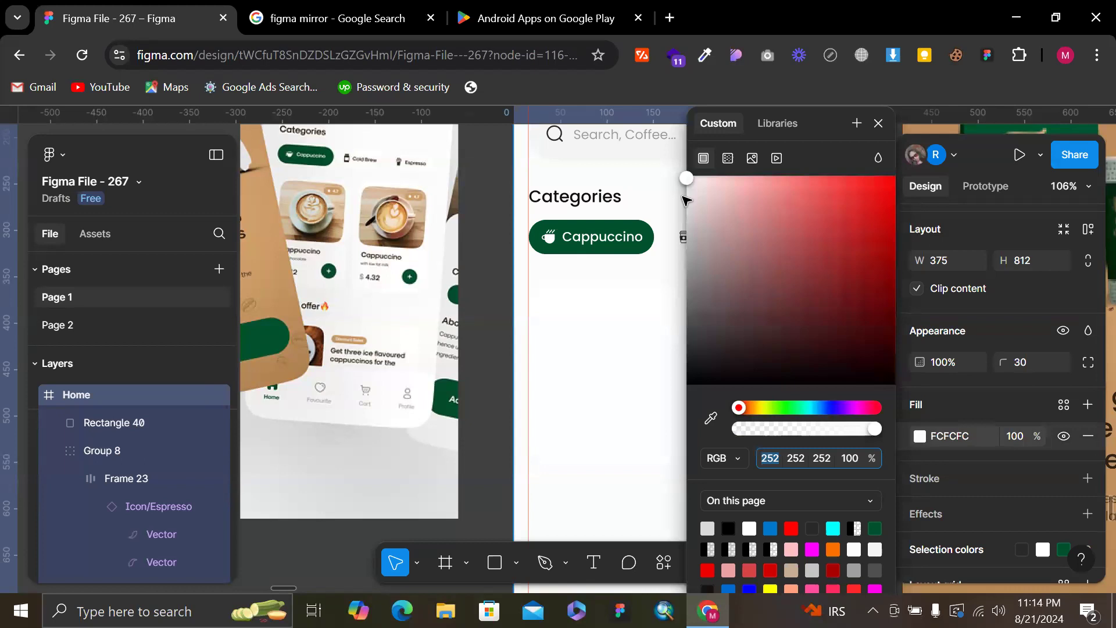
{"action": "key", "text": "Down"}
{"action": "key", "text": "Up"}
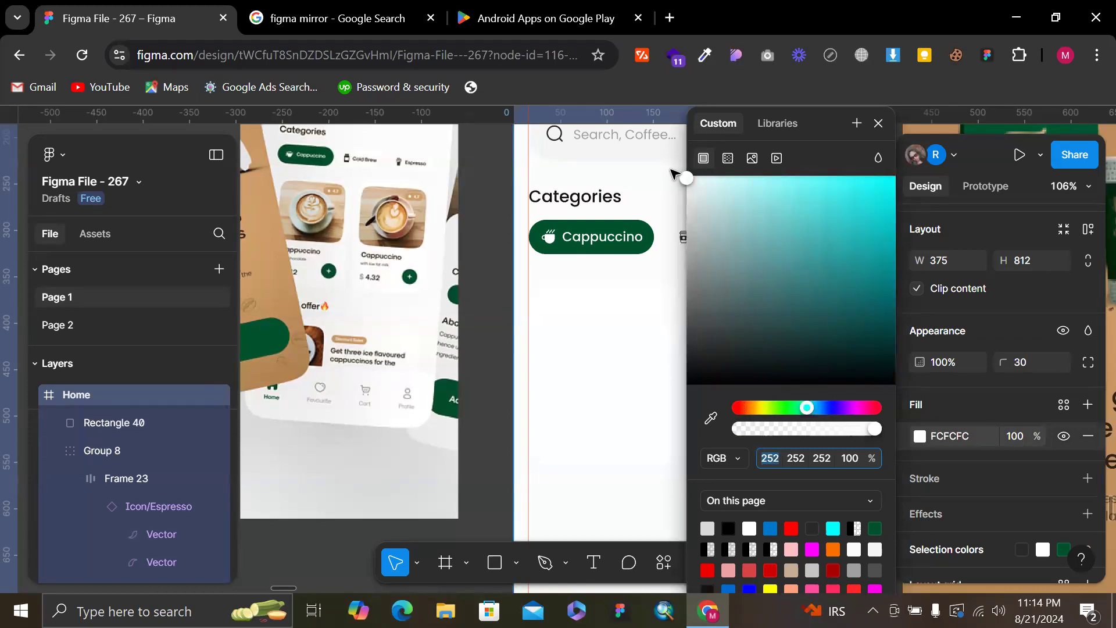
{"action": "left_click", "coordinate": [681, 176]}
{"action": "left_click_drag", "start_coordinate": [680, 174], "coordinate": [680, 178]}
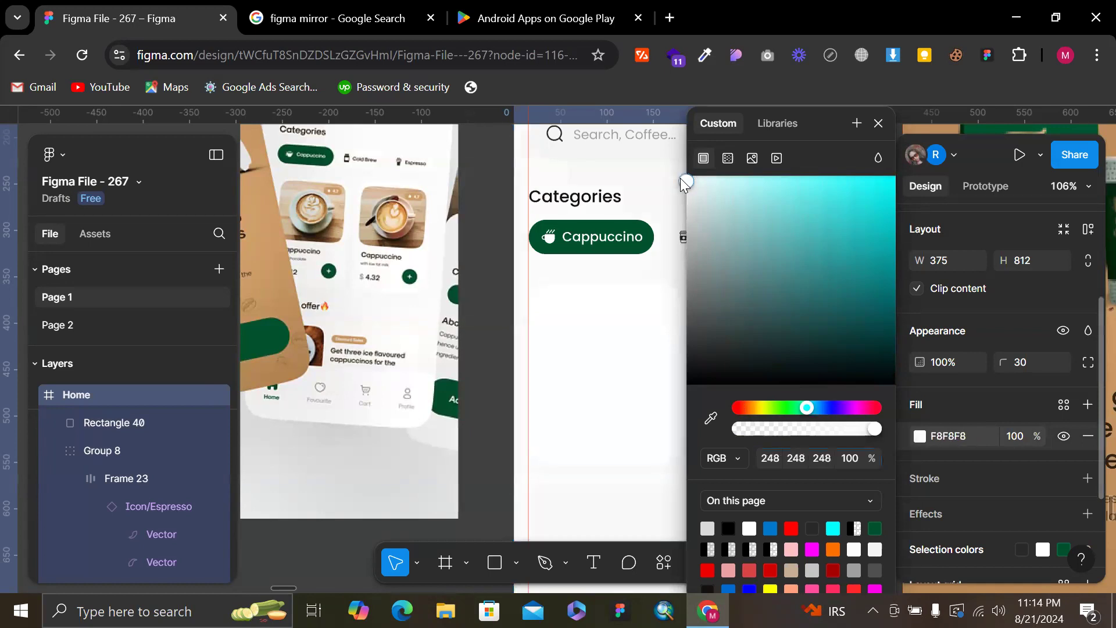
{"action": "left_click_drag", "start_coordinate": [491, 194], "coordinate": [563, 293]}
{"action": "scroll", "coordinate": [563, 294], "scroll_direction": "down", "scroll_amount": 1}
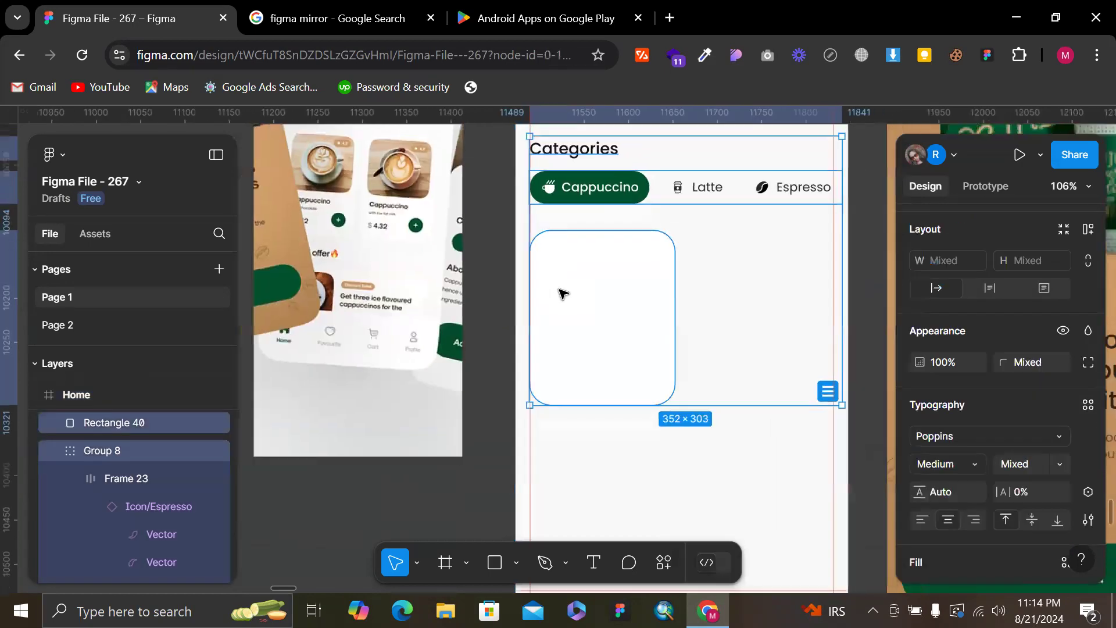
{"action": "scroll", "coordinate": [563, 294], "scroll_direction": "down", "scroll_amount": 1}
{"action": "left_click", "coordinate": [602, 442]}
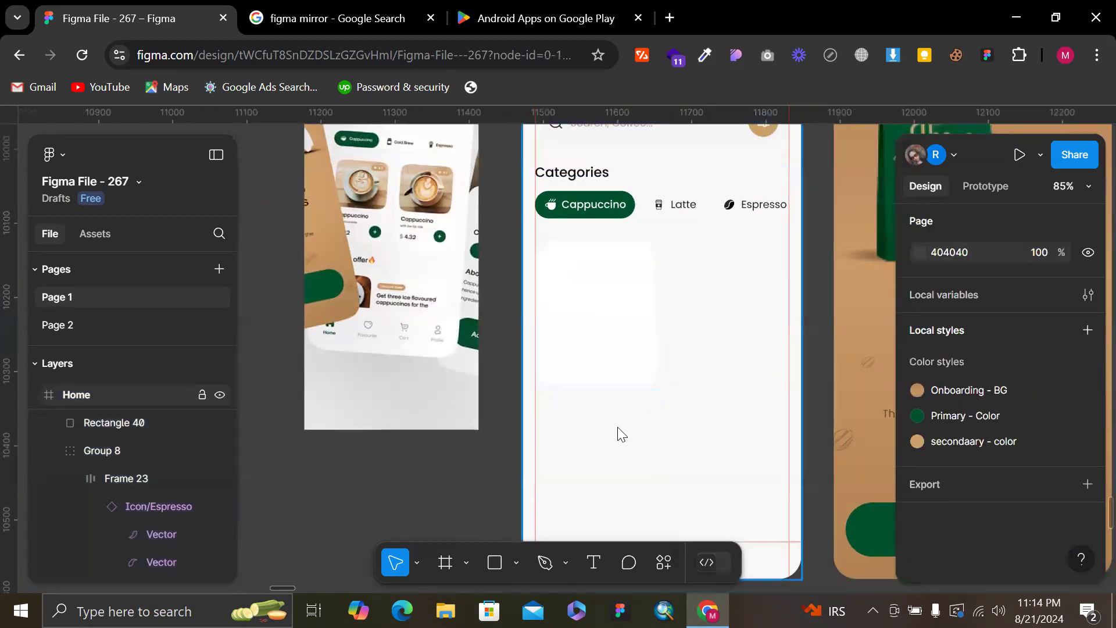
Fill the Home frame with the light grey F5F5F5 sampled from the background around the reference design's product cards
{"action": "left_click", "coordinate": [621, 434]}
{"action": "scroll", "coordinate": [378, 202], "scroll_direction": "up", "scroll_amount": 2}
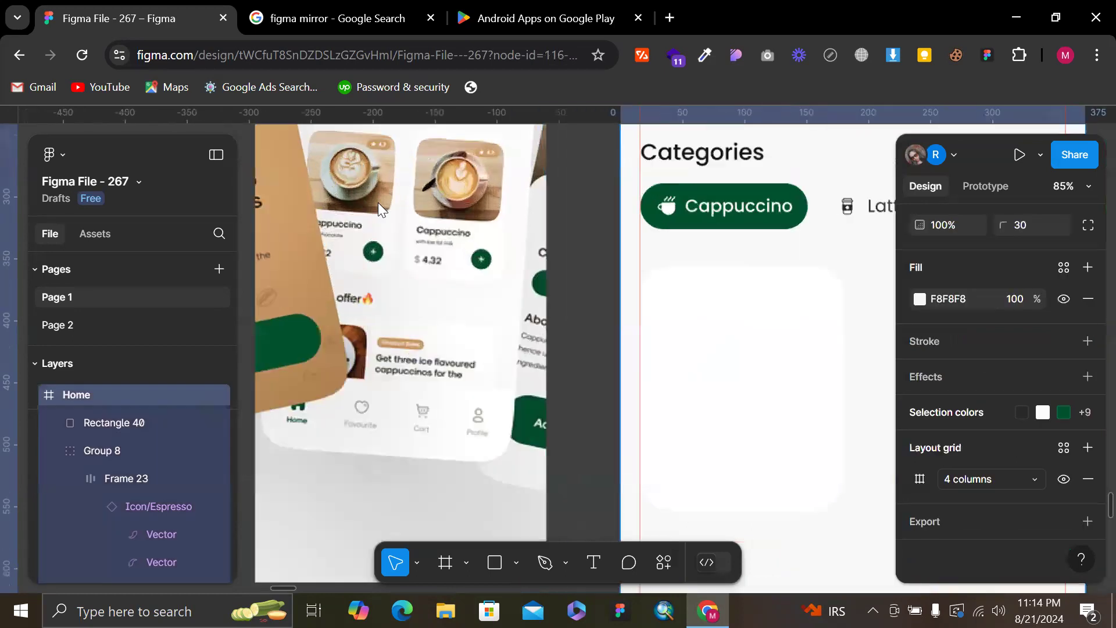
{"action": "scroll", "coordinate": [378, 202], "scroll_direction": "up", "scroll_amount": 2}
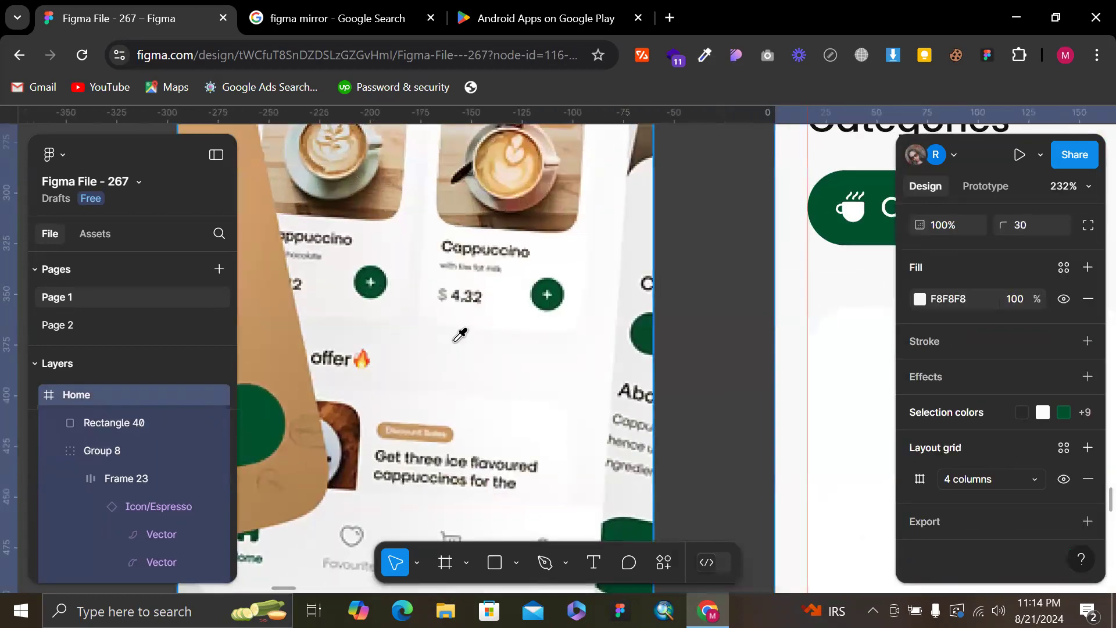
{"action": "left_click", "coordinate": [431, 342]}
{"action": "scroll", "coordinate": [431, 341], "scroll_direction": "down", "scroll_amount": 3}
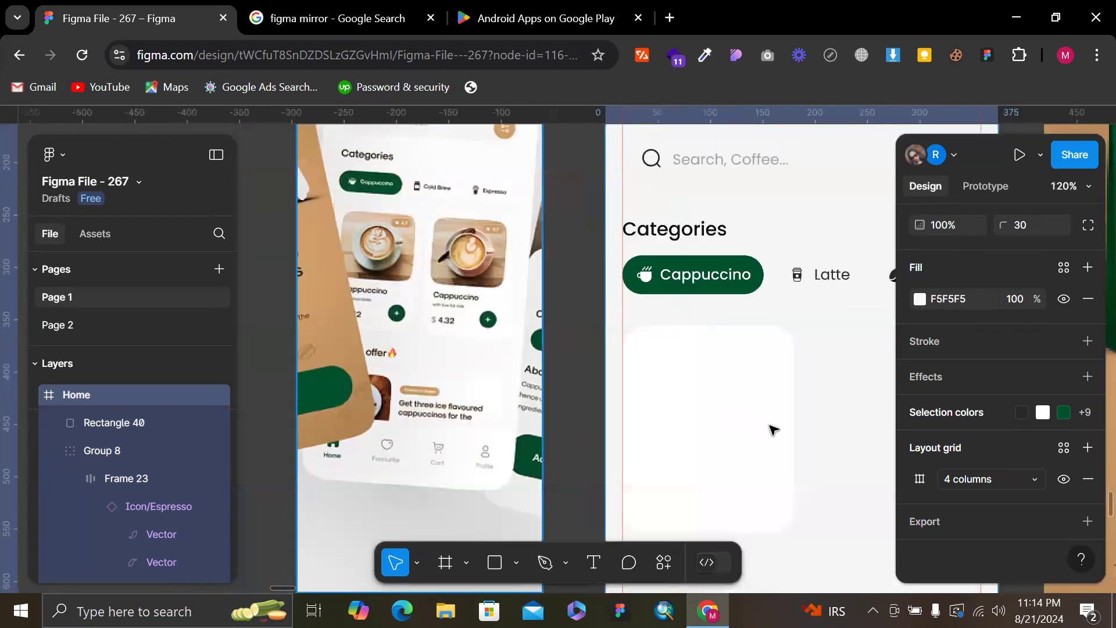
{"action": "scroll", "coordinate": [742, 379], "scroll_direction": "right", "scroll_amount": 2}
{"action": "scroll", "coordinate": [742, 379], "scroll_direction": "down", "scroll_amount": 2}
{"action": "left_click", "coordinate": [775, 490]}
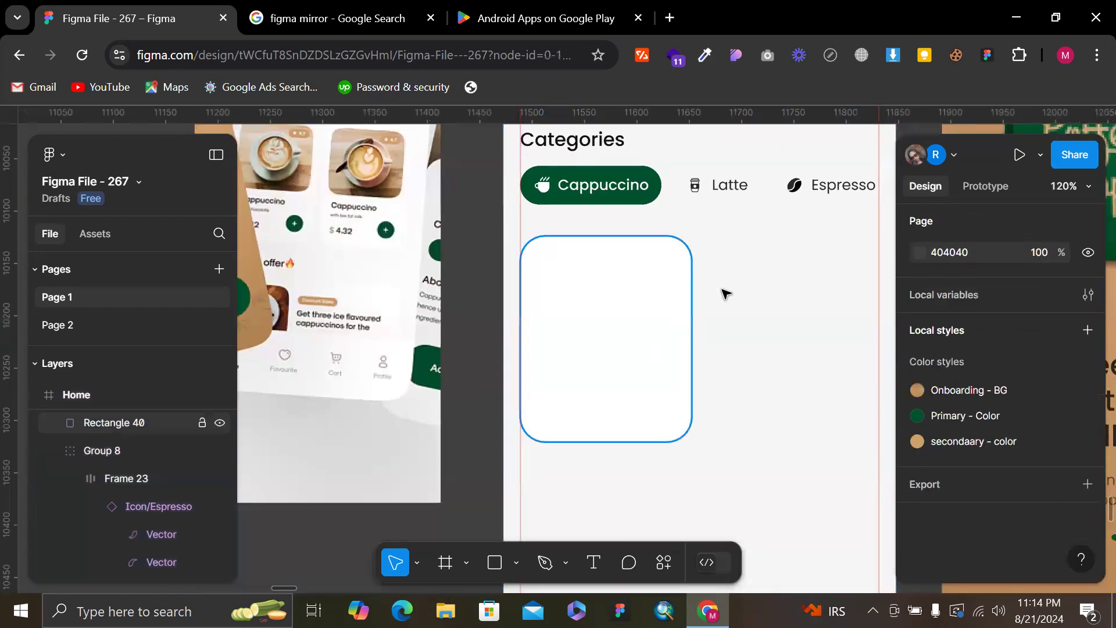
Try a lighter FBFBFB fill on the Home frame and undo it
{"action": "left_click", "coordinate": [762, 294], "text": "ctrl"}
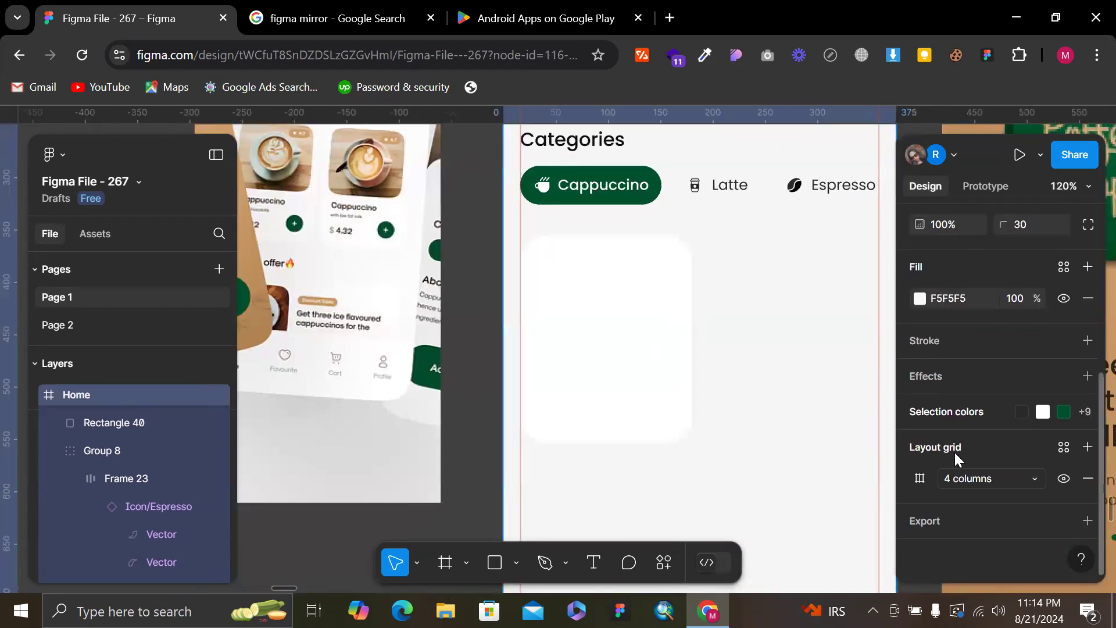
{"action": "left_click", "coordinate": [921, 305]}
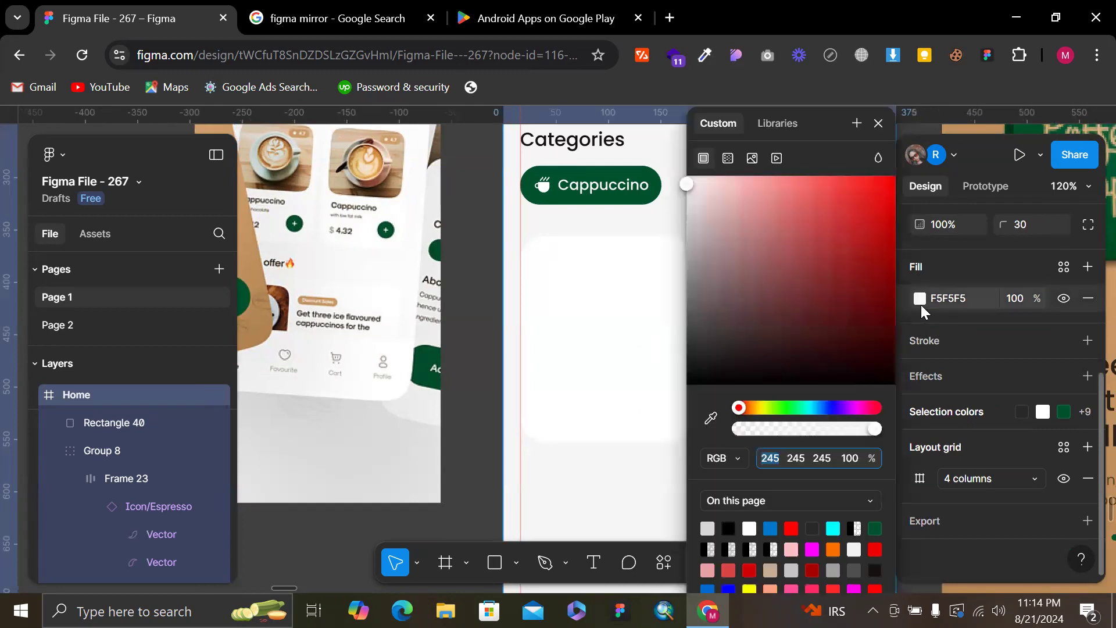
{"action": "left_click_drag", "start_coordinate": [687, 185], "coordinate": [686, 186]}
{"action": "scroll", "coordinate": [631, 219], "scroll_direction": "right", "scroll_amount": 3}
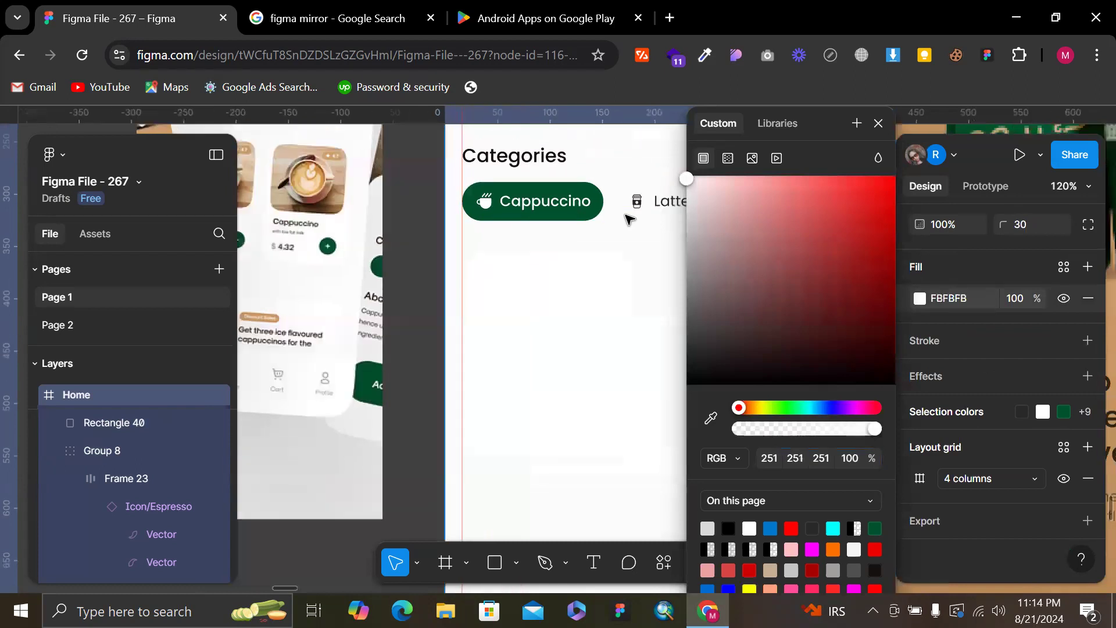
{"action": "scroll", "coordinate": [641, 219], "scroll_direction": "up", "scroll_amount": 1}
{"action": "scroll", "coordinate": [630, 241], "scroll_direction": "right", "scroll_amount": 3}
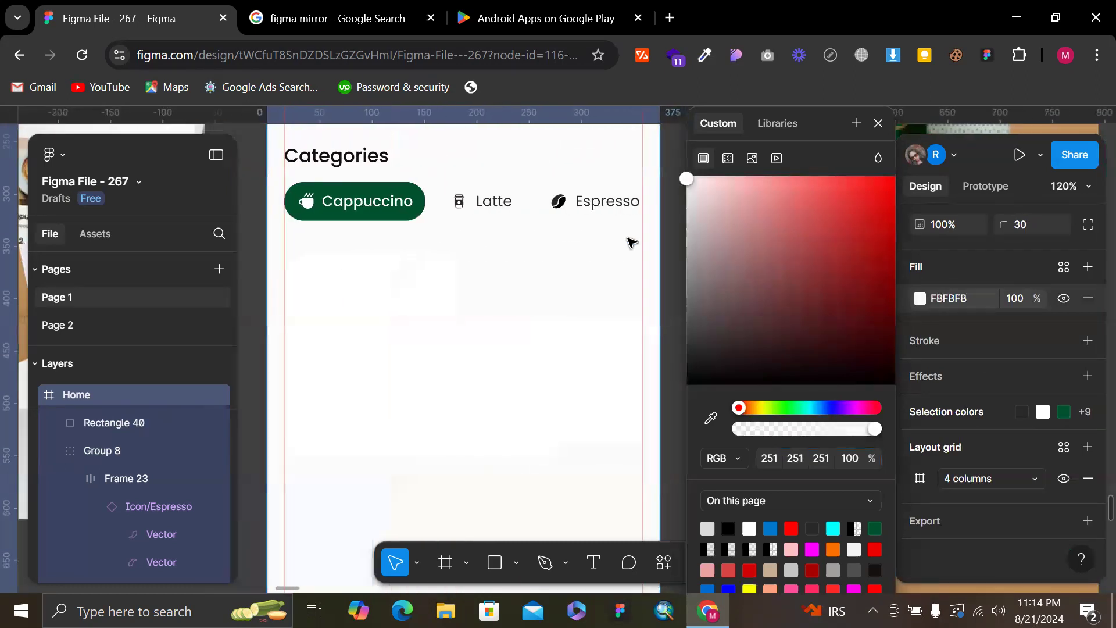
{"action": "scroll", "coordinate": [630, 242], "scroll_direction": "down", "scroll_amount": 2}
{"action": "key", "text": "ctrl+z"}
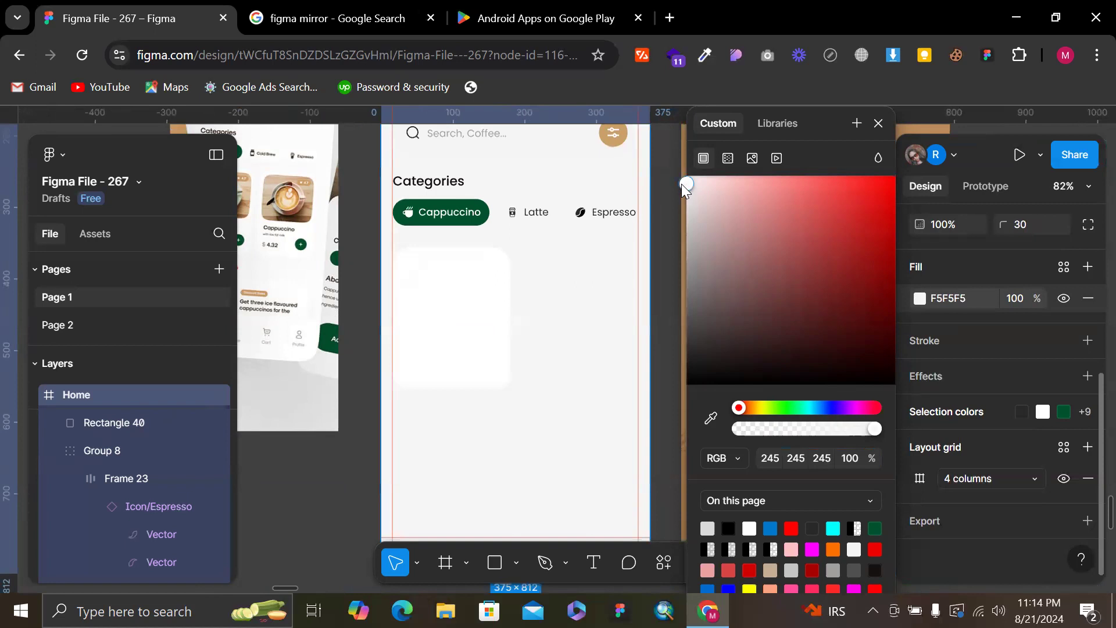
Set the Home frame's fill to F8F8F8
{"action": "left_click_drag", "start_coordinate": [682, 184], "coordinate": [682, 181]}
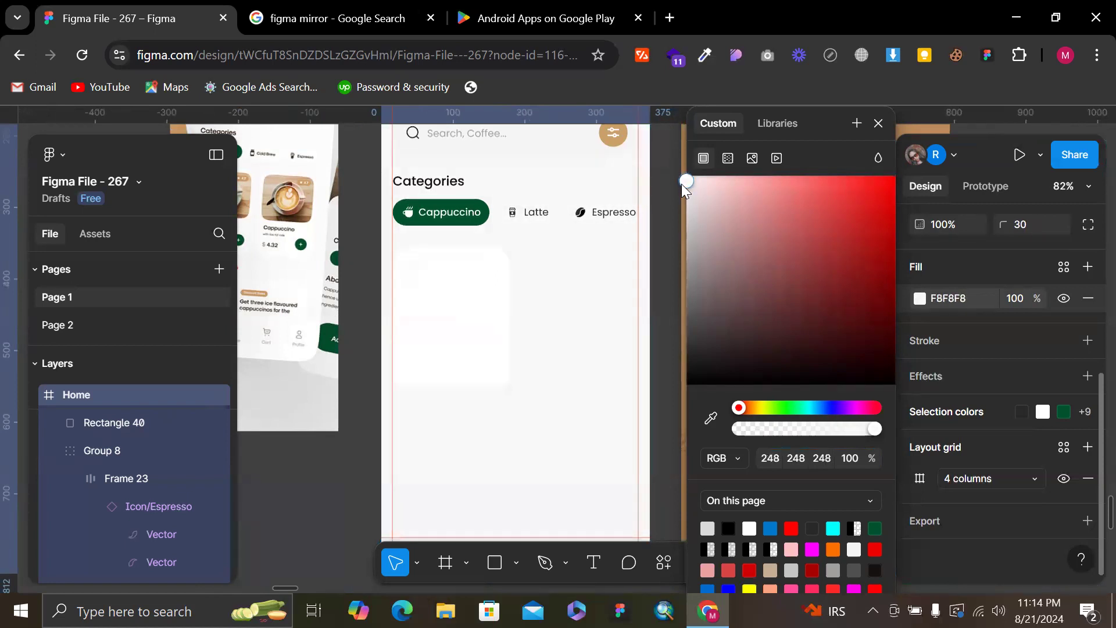
{"action": "left_click", "coordinate": [599, 282]}
{"action": "scroll", "coordinate": [587, 320], "scroll_direction": "left", "scroll_amount": 3}
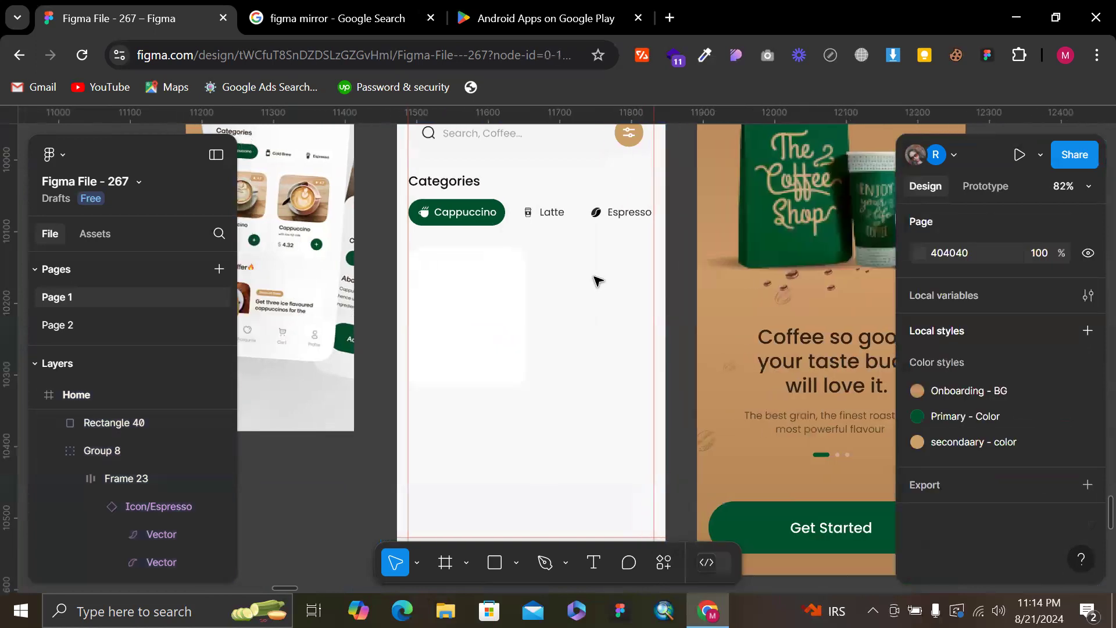
Draw an image placeholder rectangle about 144 × 84 inside the white card and position it 12 below the card's upper edge
{"action": "left_click", "coordinate": [575, 359]}
{"action": "scroll", "coordinate": [534, 356], "scroll_direction": "up", "scroll_amount": 5}
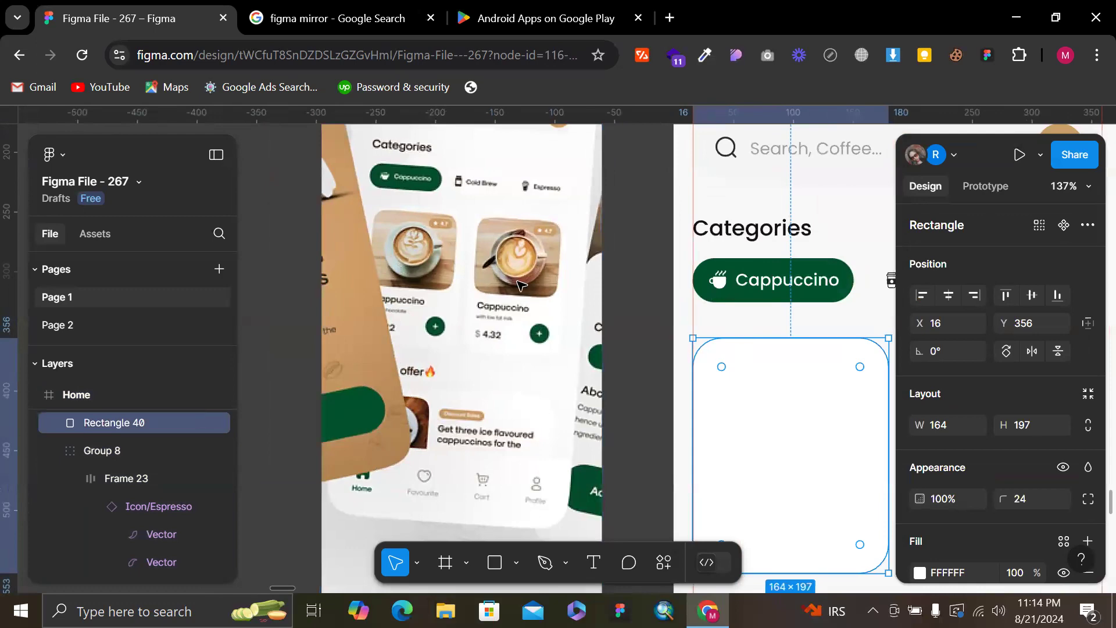
{"action": "scroll", "coordinate": [324, 223], "scroll_direction": "up", "scroll_amount": 6}
{"action": "scroll", "coordinate": [324, 222], "scroll_direction": "up", "scroll_amount": 4}
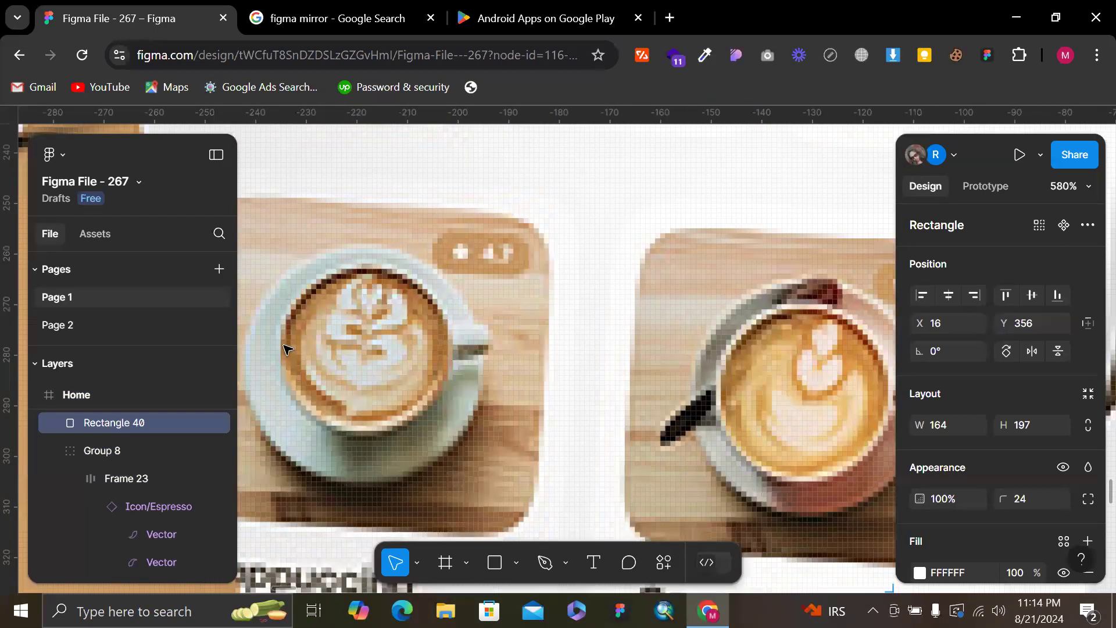
{"action": "scroll", "coordinate": [314, 343], "scroll_direction": "down", "scroll_amount": 7}
{"action": "scroll", "coordinate": [314, 343], "scroll_direction": "right", "scroll_amount": 3}
{"action": "scroll", "coordinate": [534, 349], "scroll_direction": "down", "scroll_amount": 3}
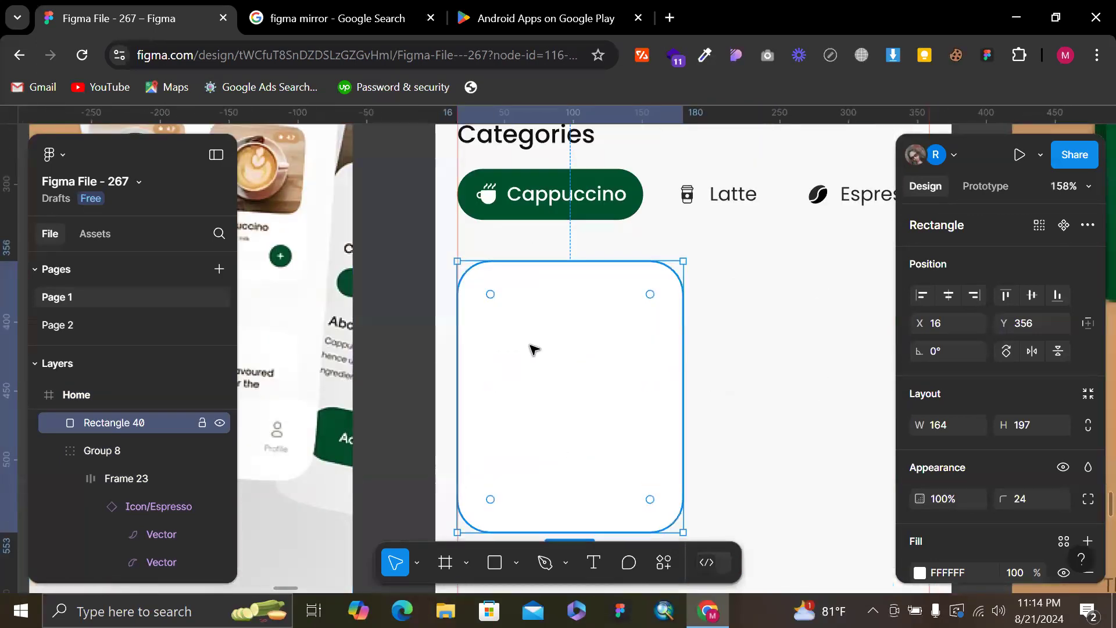
{"action": "key", "text": "r"}
{"action": "left_click_drag", "start_coordinate": [471, 281], "coordinate": [670, 397]}
{"action": "key", "text": "alt"}
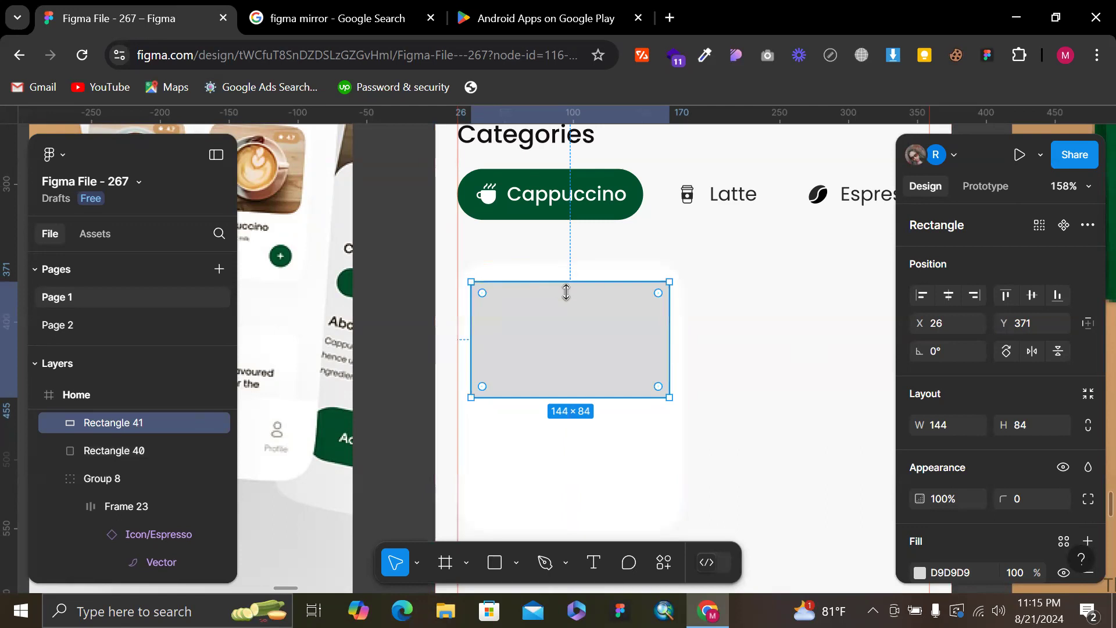
{"action": "left_click_drag", "start_coordinate": [576, 302], "coordinate": [575, 298]}
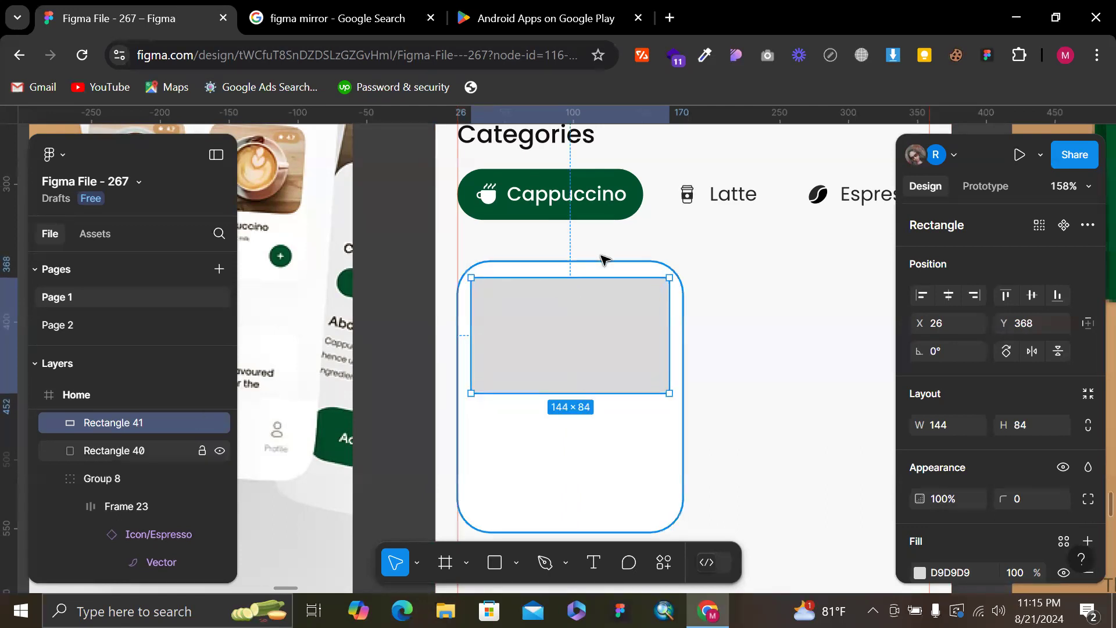
{"action": "key", "text": "alt"}
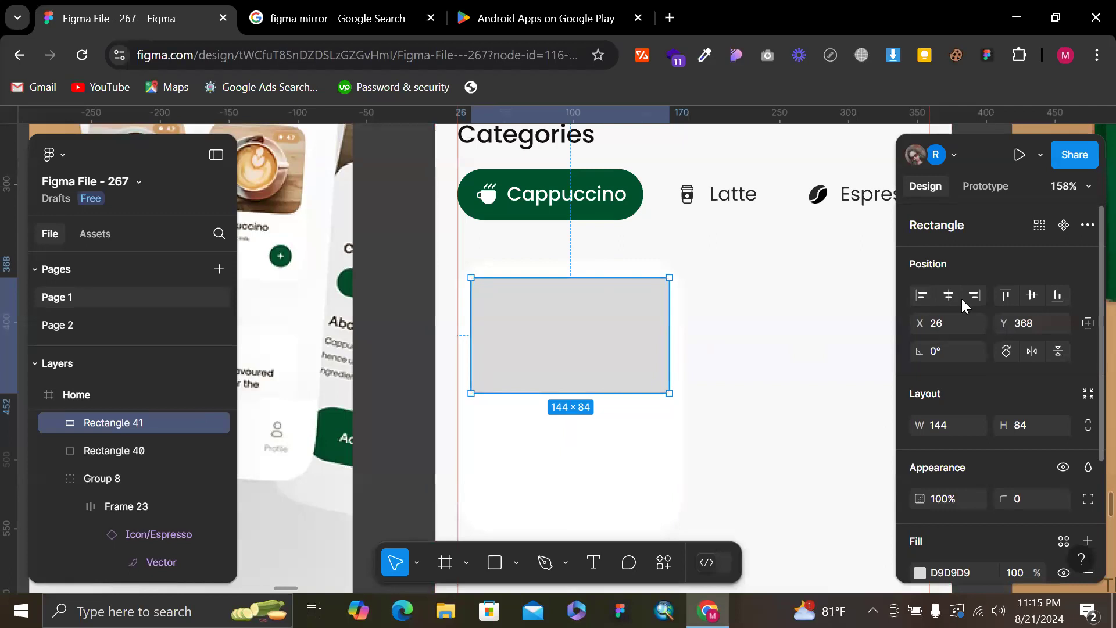
Set the image placeholder's width to 140 and centre it horizontally within the white card
{"action": "left_click", "coordinate": [958, 421]}
{"action": "type", "text": "0"}
{"action": "key", "text": "Return"}
{"action": "left_click", "coordinate": [607, 468], "text": "shift"}
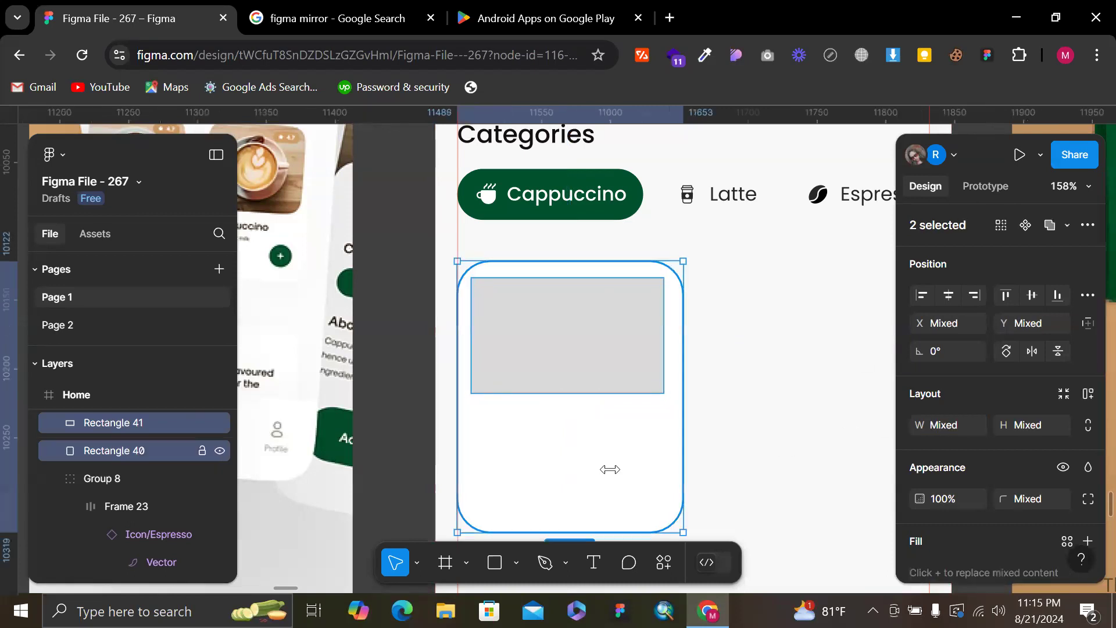
{"action": "left_click", "coordinate": [949, 295]}
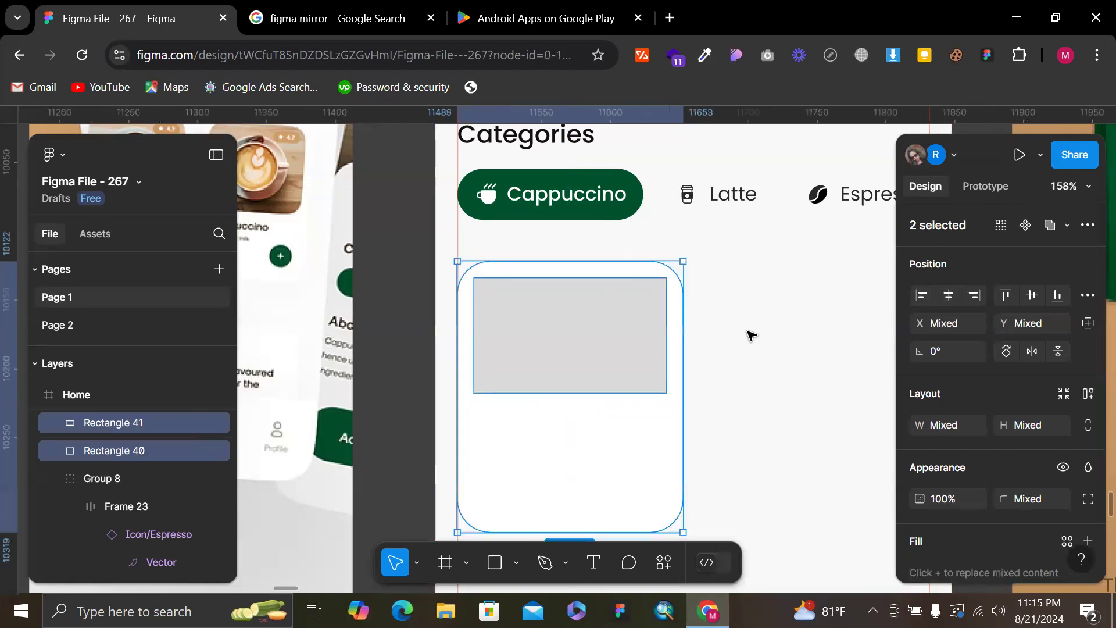
{"action": "left_click", "coordinate": [748, 334]}
{"action": "left_click", "coordinate": [486, 294]}
{"action": "key", "text": "alt"}
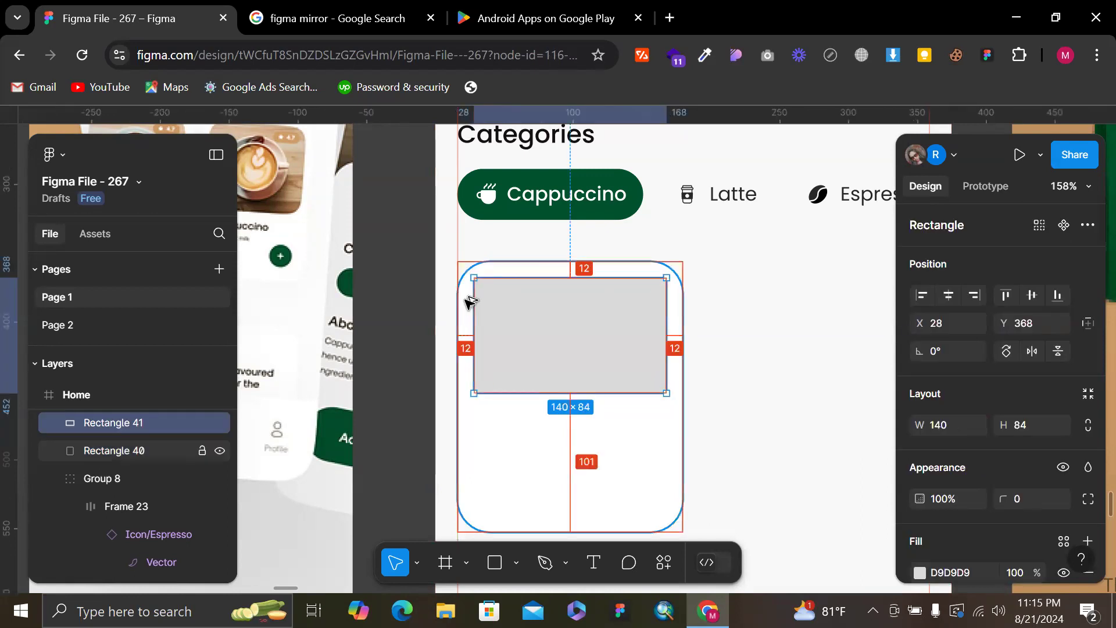
{"action": "left_click", "coordinate": [835, 311]}
{"action": "left_click", "coordinate": [589, 379]}
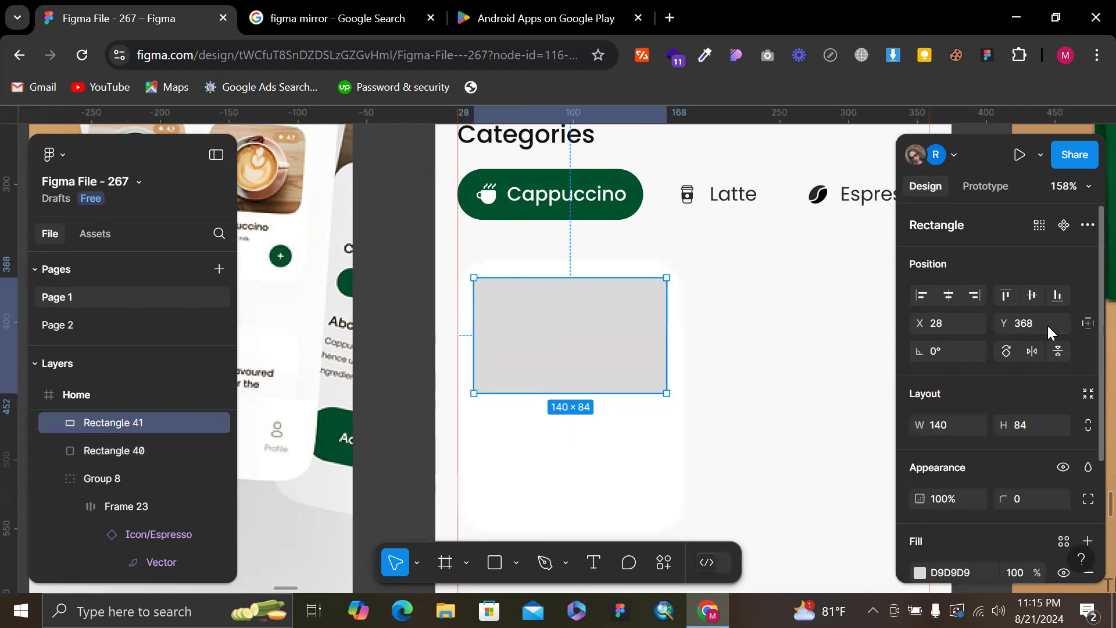
Round the image placeholder's corners with a radius of 12
{"action": "left_click", "coordinate": [1031, 500]}
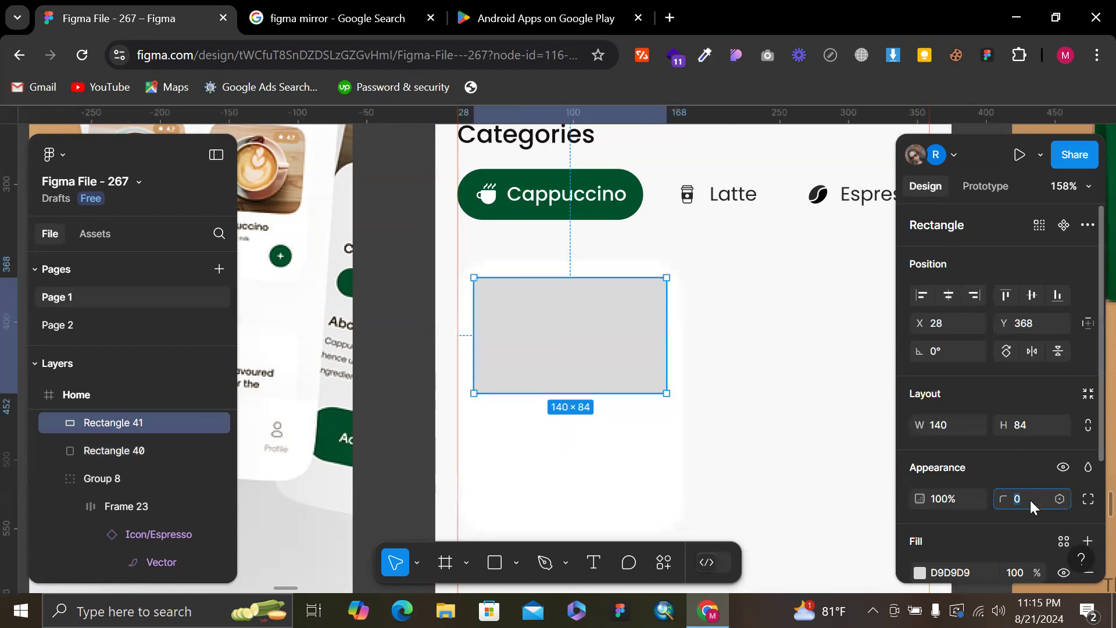
{"action": "left_click", "coordinate": [640, 424]}
{"action": "left_click", "coordinate": [626, 317]}
{"action": "key", "text": "BackSpace"}
{"action": "type", "text": "12"}
{"action": "key", "text": "Return"}
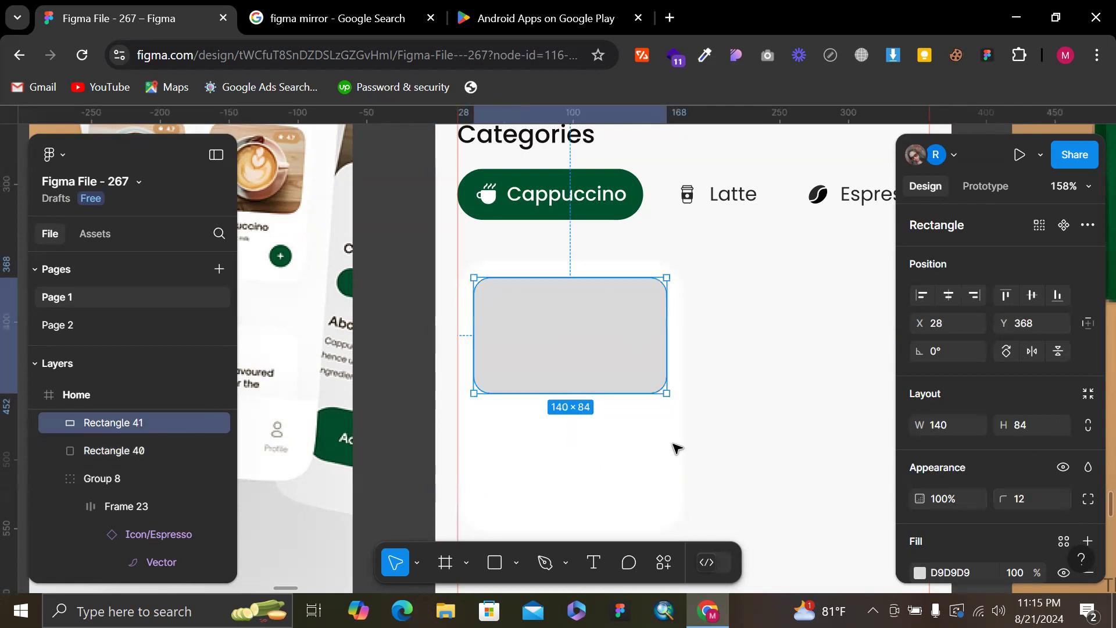
Widen the image placeholder to 144 and nudge it left to X 24, 8 from the card's left edge
{"action": "scroll", "coordinate": [613, 358], "scroll_direction": "left", "scroll_amount": 1}
{"action": "scroll", "coordinate": [545, 321], "scroll_direction": "up", "scroll_amount": 2}
{"action": "scroll", "coordinate": [549, 324], "scroll_direction": "up", "scroll_amount": 3}
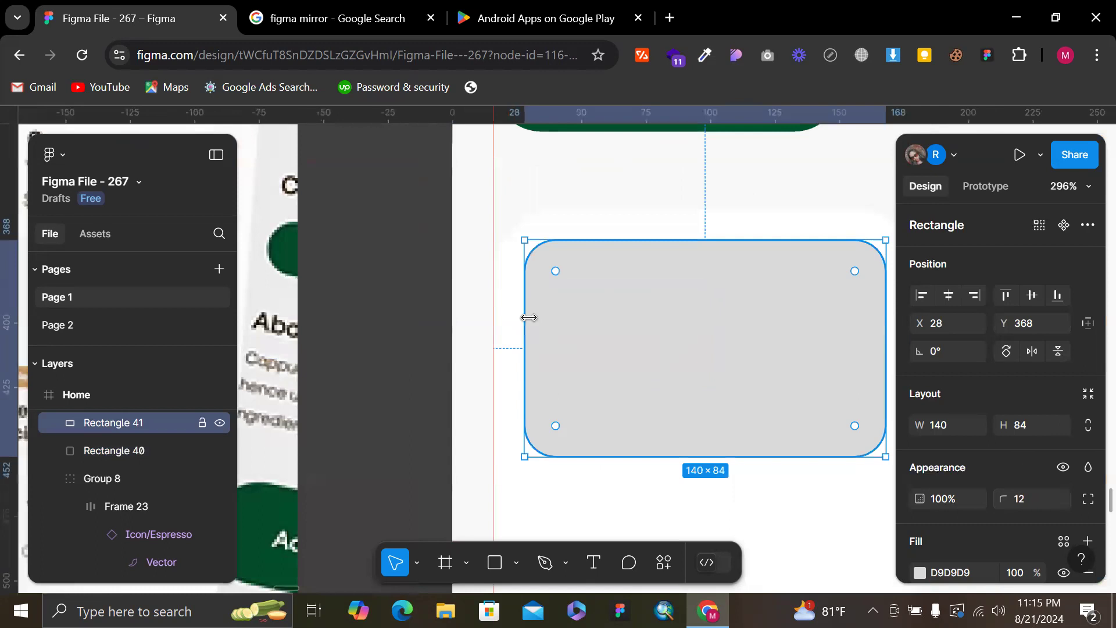
{"action": "left_click_drag", "start_coordinate": [525, 318], "coordinate": [517, 321]}
{"action": "scroll", "coordinate": [516, 321], "scroll_direction": "right", "scroll_amount": 2}
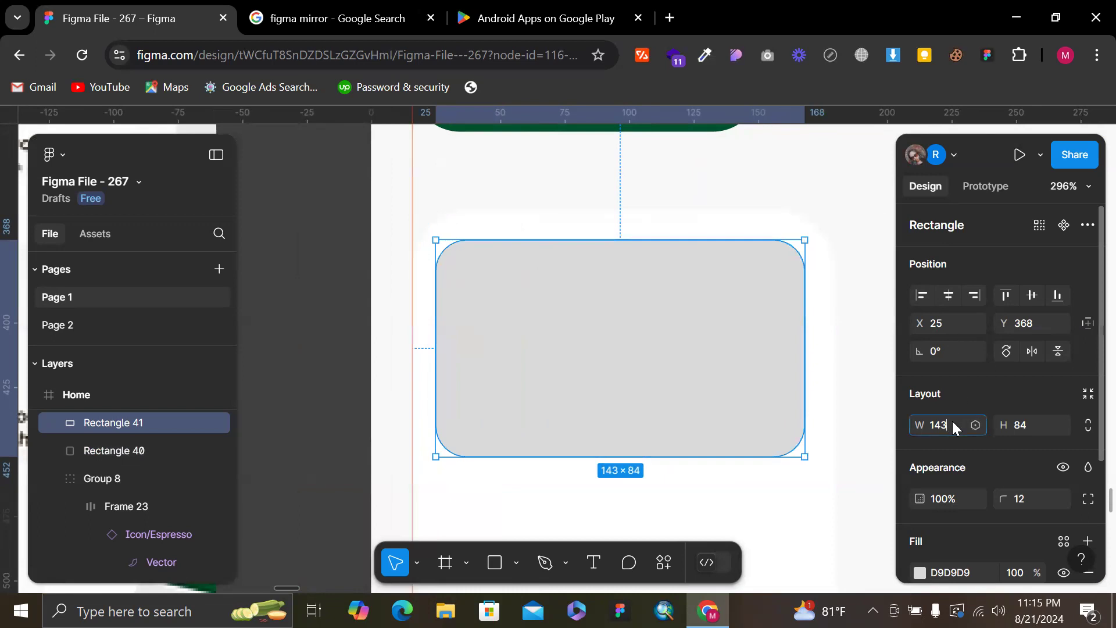
{"action": "key", "text": "Up"}
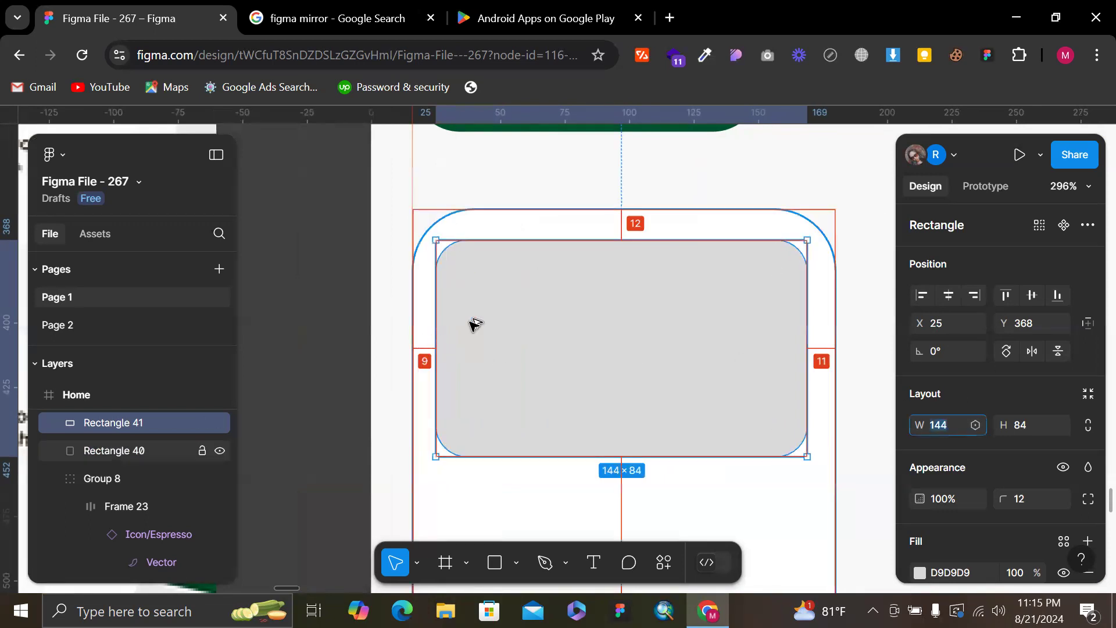
{"action": "left_click", "coordinate": [498, 329]}
{"action": "key", "text": "Left"}
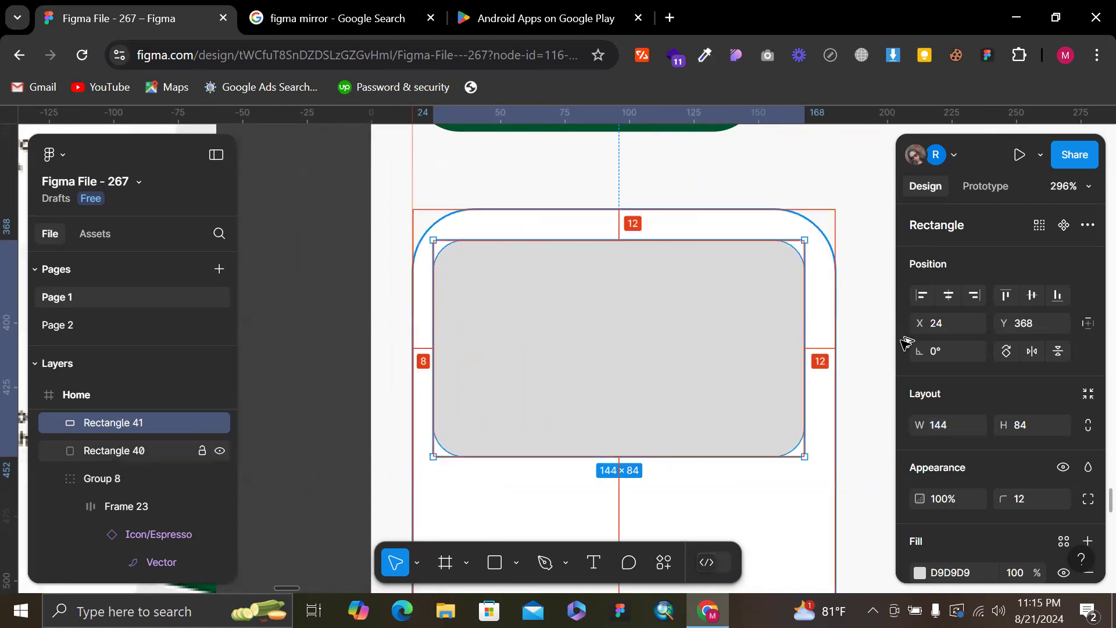
Set the image placeholder's width to 148 so its side margins within the card are equal
{"action": "left_click", "coordinate": [953, 427]}
{"action": "type", "text": "48"}
{"action": "key", "text": "Return"}
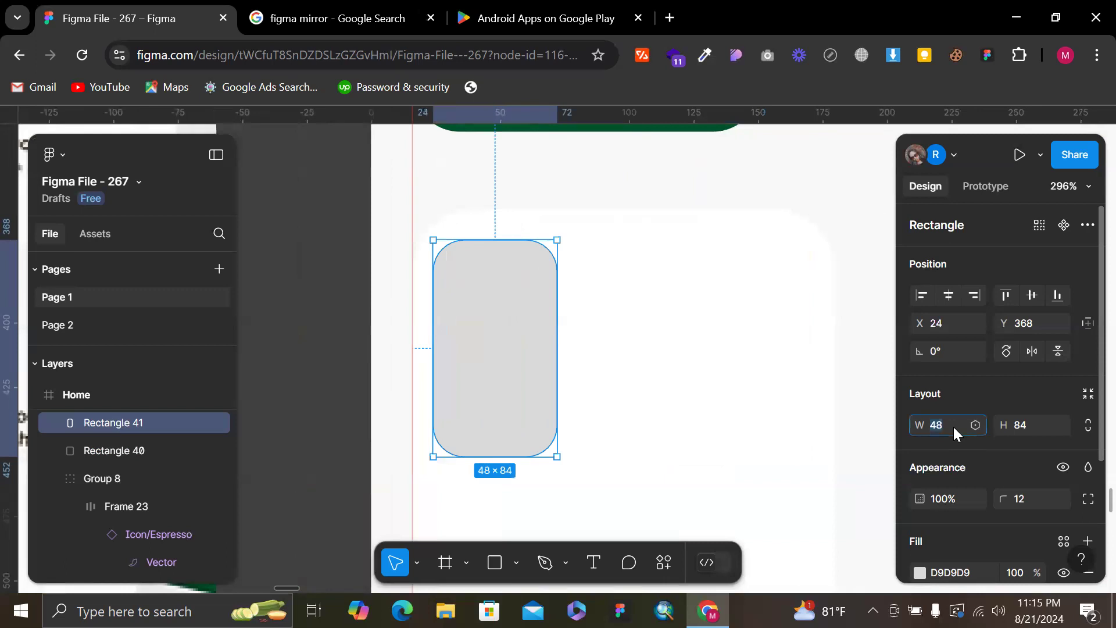
{"action": "key", "text": "ctrl+z"}
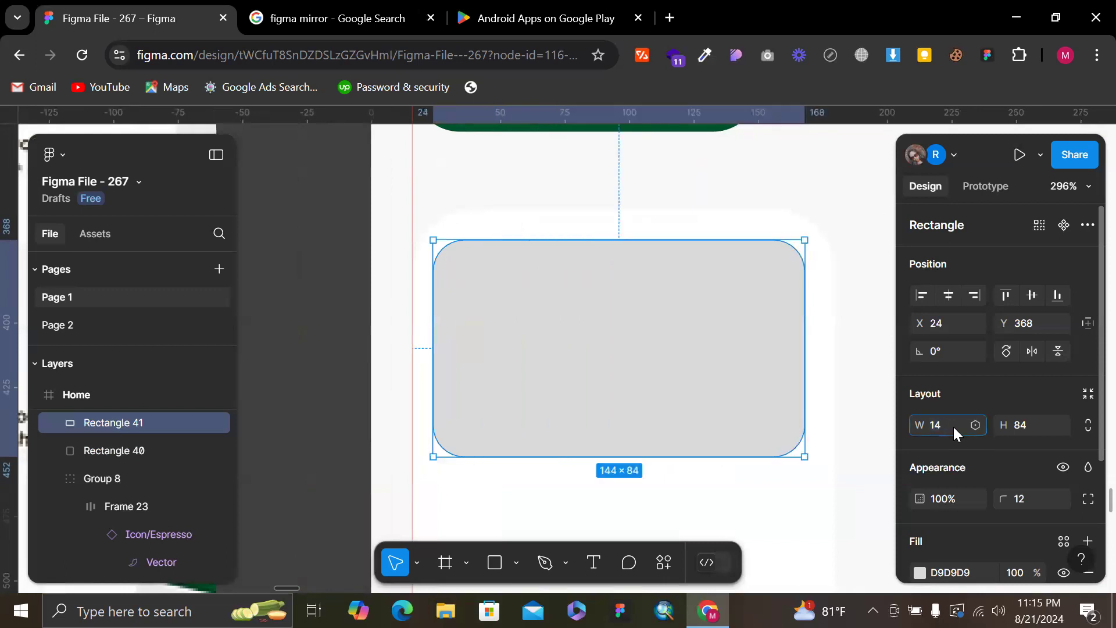
{"action": "type", "text": "148"}
{"action": "key", "text": "Return"}
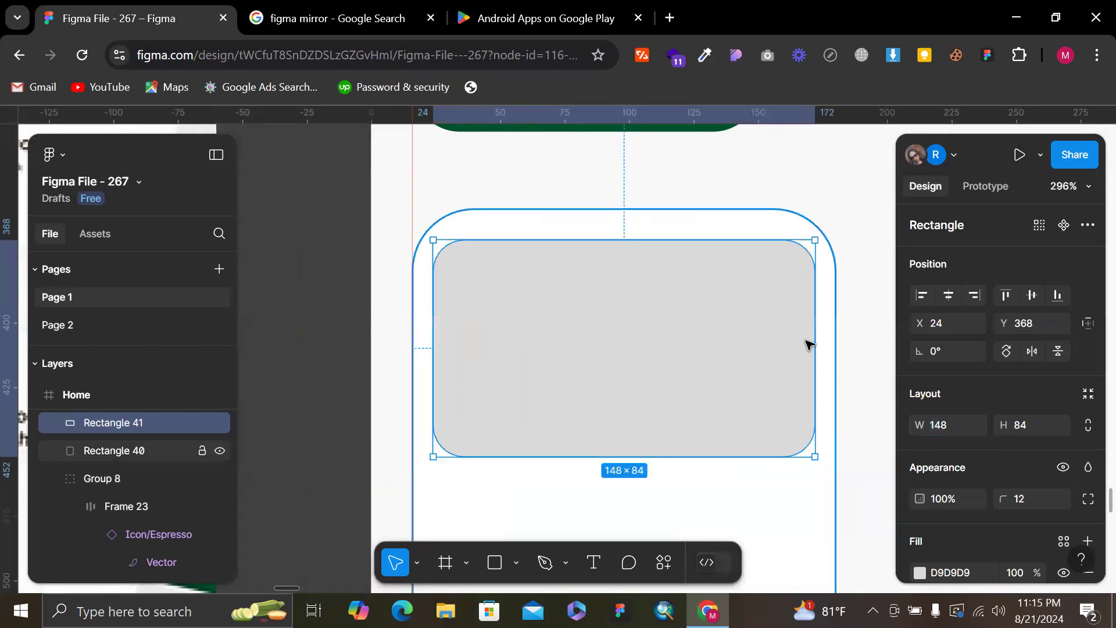
{"action": "key", "text": "super"}
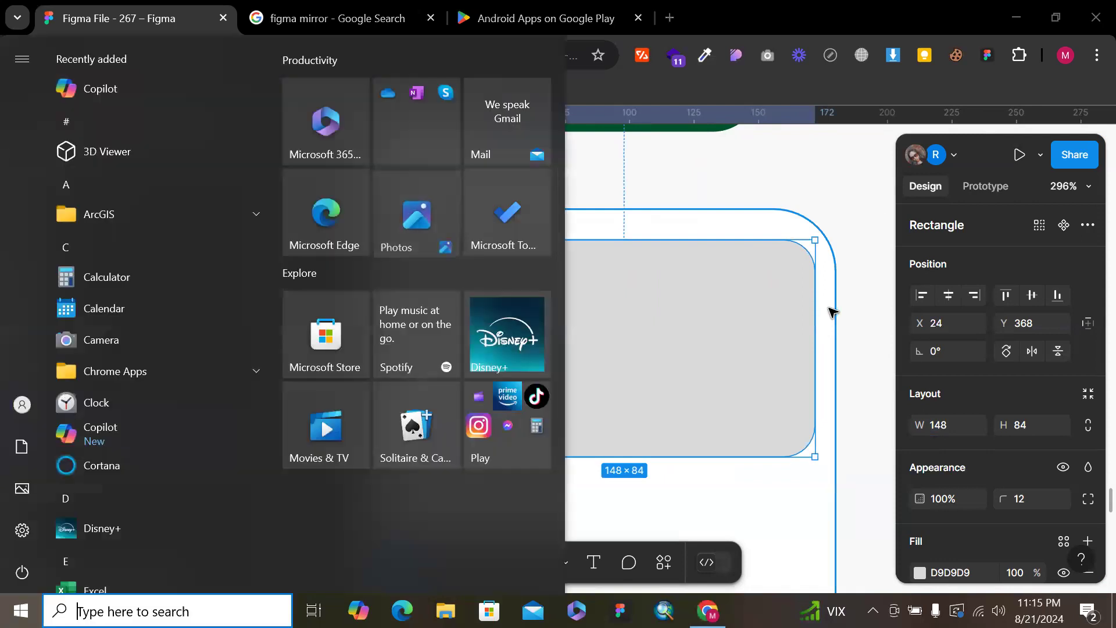
{"action": "key", "text": "super"}
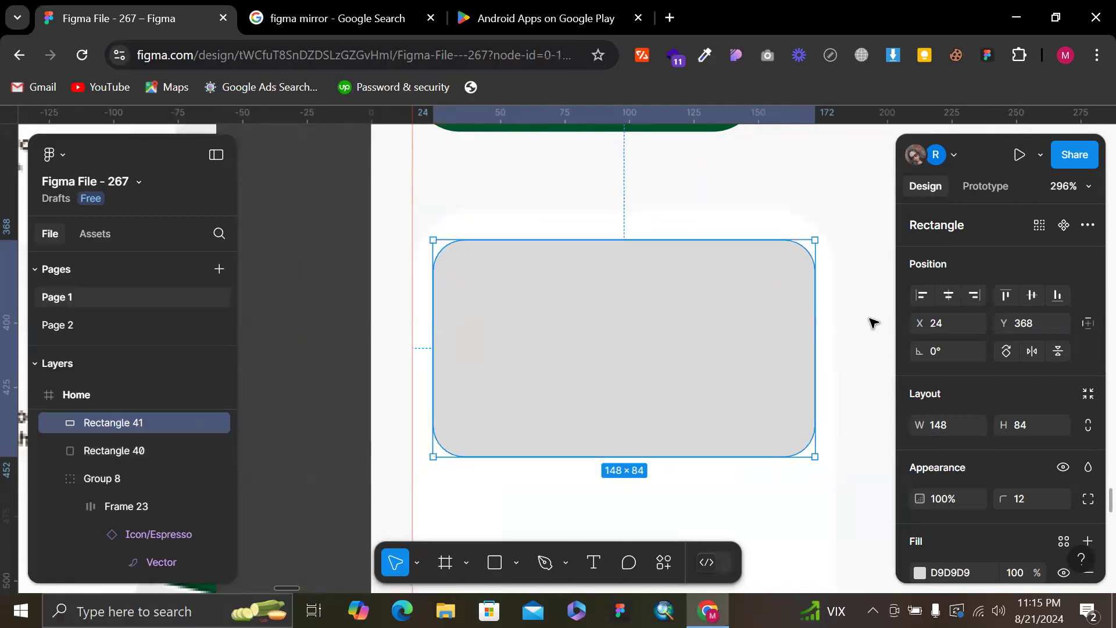
Extend the image placeholder's lower edge downward to make it taller, following the photo proportions in the reference cards
{"action": "left_click", "coordinate": [874, 323]}
{"action": "scroll", "coordinate": [874, 323], "scroll_direction": "down", "scroll_amount": 3}
{"action": "scroll", "coordinate": [874, 324], "scroll_direction": "up", "scroll_amount": 1}
{"action": "scroll", "coordinate": [874, 324], "scroll_direction": "left", "scroll_amount": 1}
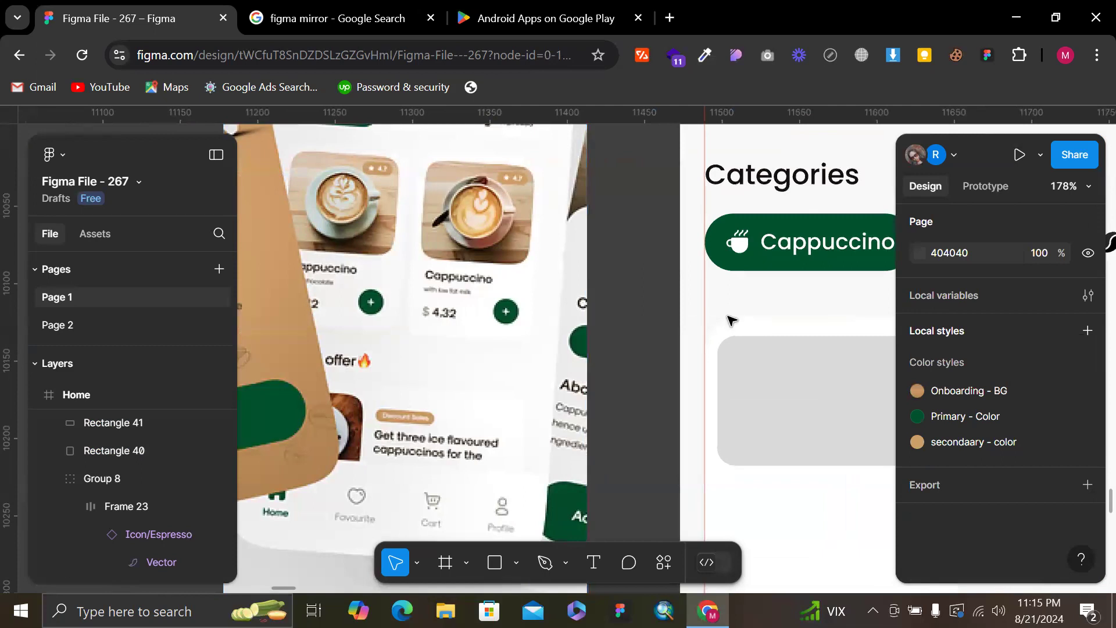
{"action": "scroll", "coordinate": [732, 321], "scroll_direction": "right", "scroll_amount": 2}
{"action": "left_click", "coordinate": [722, 394]}
{"action": "scroll", "coordinate": [723, 395], "scroll_direction": "down", "scroll_amount": 2}
{"action": "left_click_drag", "start_coordinate": [696, 330], "coordinate": [700, 358]}
{"action": "left_click", "coordinate": [873, 318]}
{"action": "scroll", "coordinate": [874, 318], "scroll_direction": "up", "scroll_amount": 1}
{"action": "scroll", "coordinate": [873, 318], "scroll_direction": "left", "scroll_amount": 1}
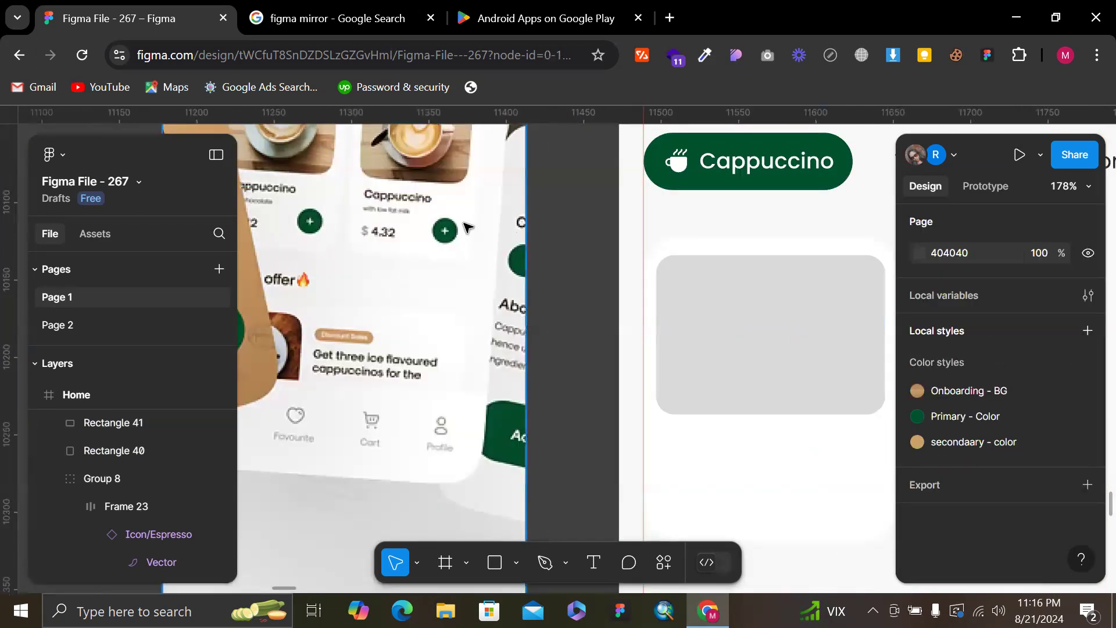
Copy the Cappuccino label from the green category pill into the Home frame and place it beside the card at X 207, Y 498
{"action": "scroll", "coordinate": [468, 226], "scroll_direction": "left", "scroll_amount": 3}
{"action": "scroll", "coordinate": [493, 186], "scroll_direction": "down", "scroll_amount": 5}
{"action": "scroll", "coordinate": [493, 187], "scroll_direction": "right", "scroll_amount": 2}
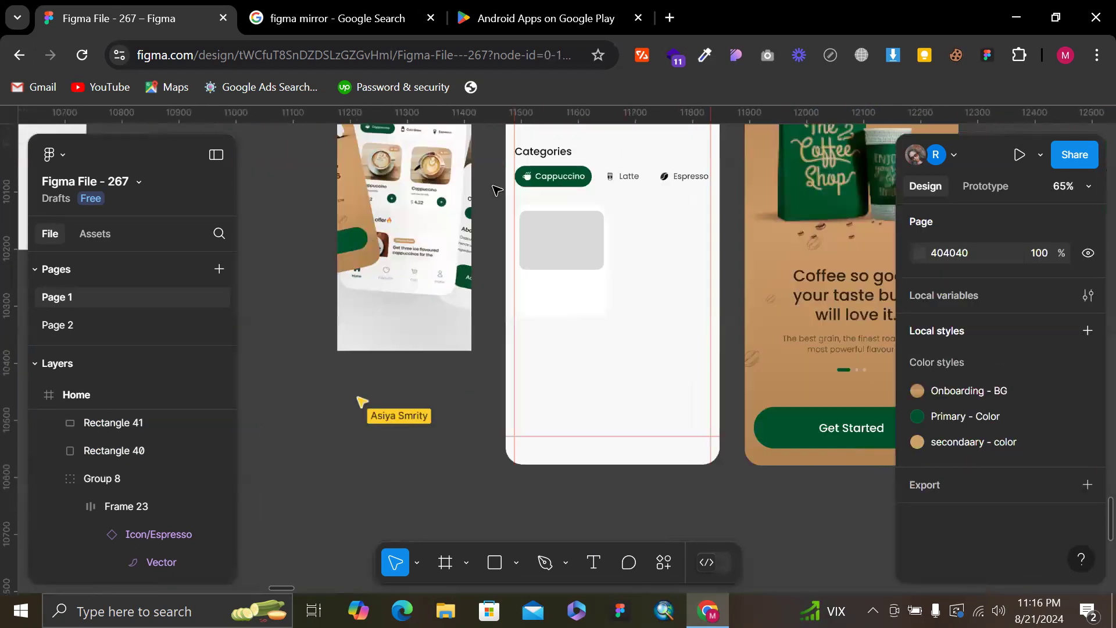
{"action": "left_click", "coordinate": [554, 174], "text": "ctrl"}
{"action": "double_click", "coordinate": [555, 176]}
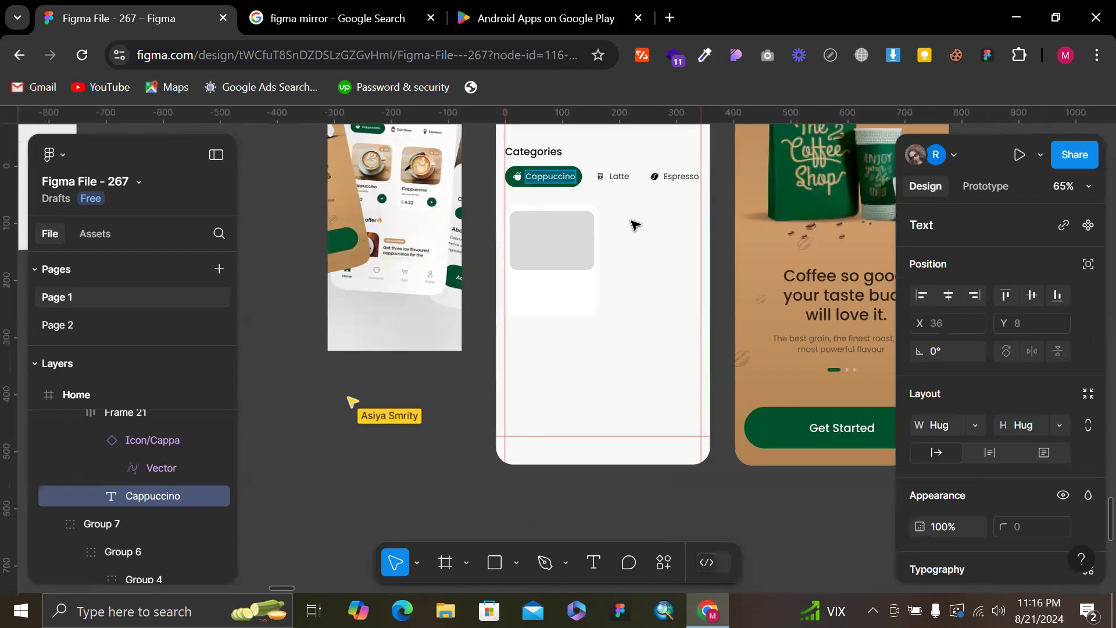
{"action": "key", "text": "Escape"}
{"action": "scroll", "coordinate": [511, 318], "scroll_direction": "up", "scroll_amount": 5}
{"action": "left_click", "coordinate": [534, 308]}
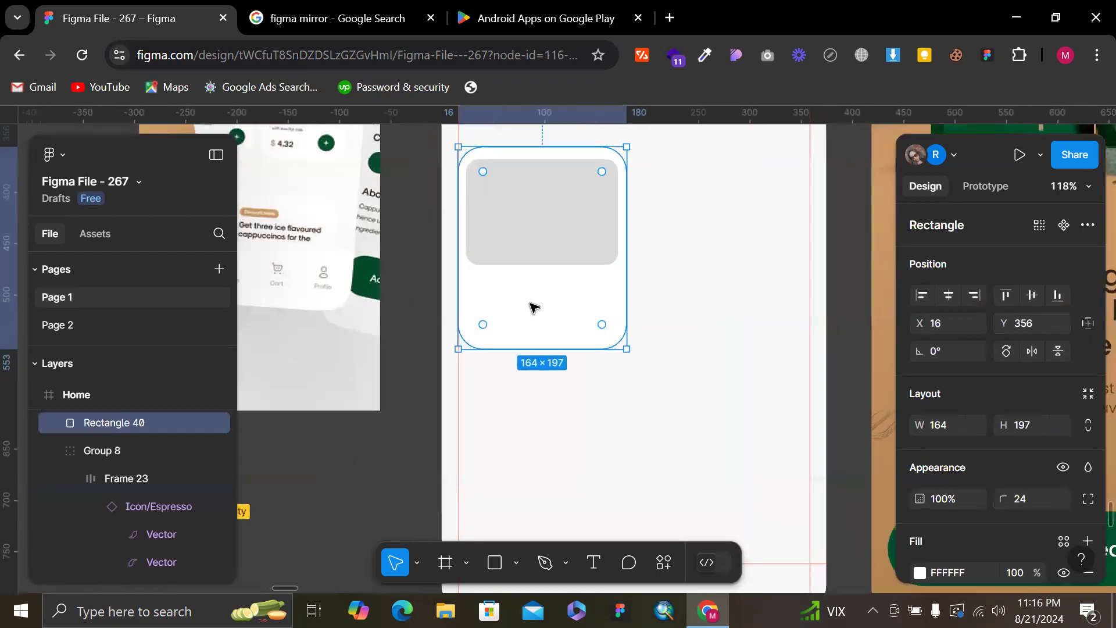
{"action": "key", "text": "ctrl+v"}
{"action": "left_click_drag", "start_coordinate": [562, 359], "coordinate": [695, 312]}
{"action": "key", "text": "ctrl+z"}
Recolour the copied Cappuccino text with the near-black (19, 16, 16) sampled from the last palette swatch
{"action": "scroll", "coordinate": [738, 357], "scroll_direction": "up", "scroll_amount": 10}
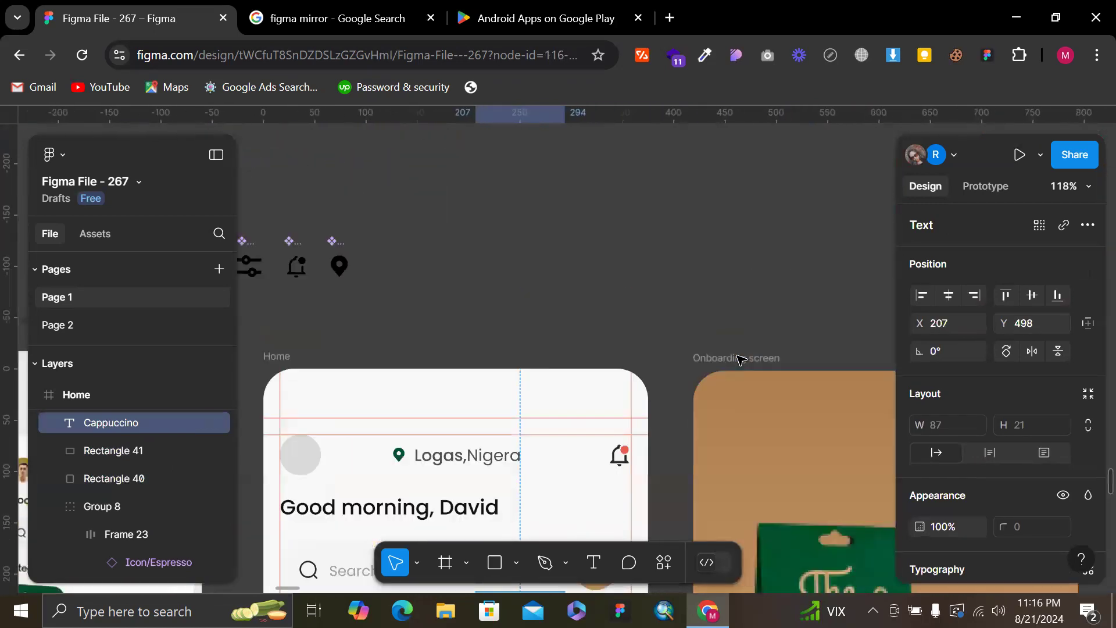
{"action": "scroll", "coordinate": [739, 357], "scroll_direction": "up", "scroll_amount": 5}
{"action": "key", "text": "i"}
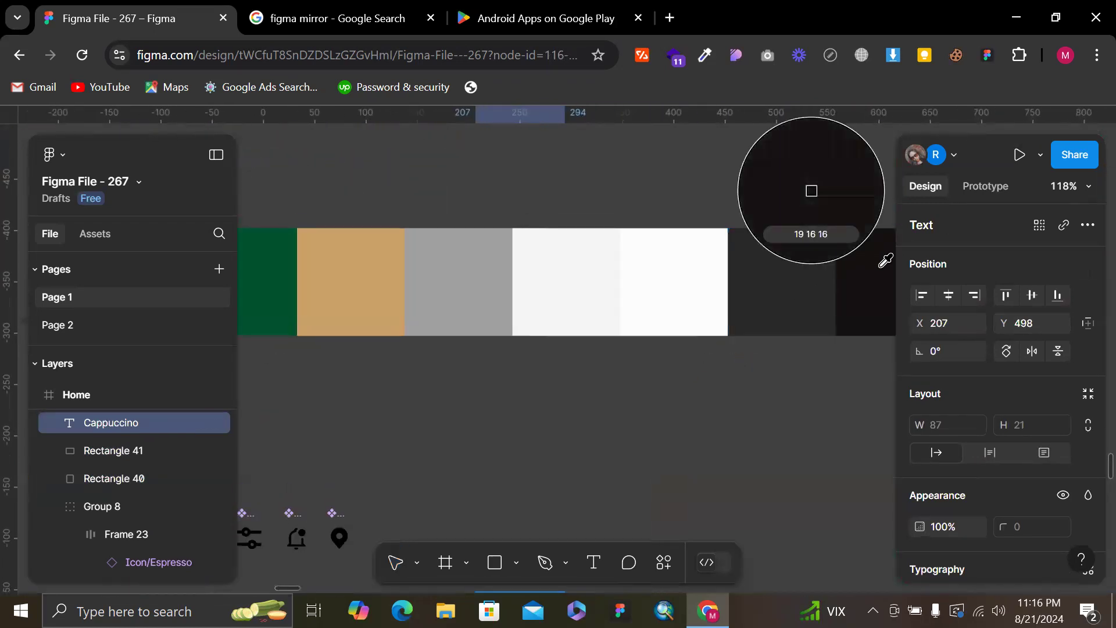
{"action": "left_click", "coordinate": [879, 268]}
{"action": "scroll", "coordinate": [759, 375], "scroll_direction": "left", "scroll_amount": 5}
{"action": "scroll", "coordinate": [759, 376], "scroll_direction": "down", "scroll_amount": 12}
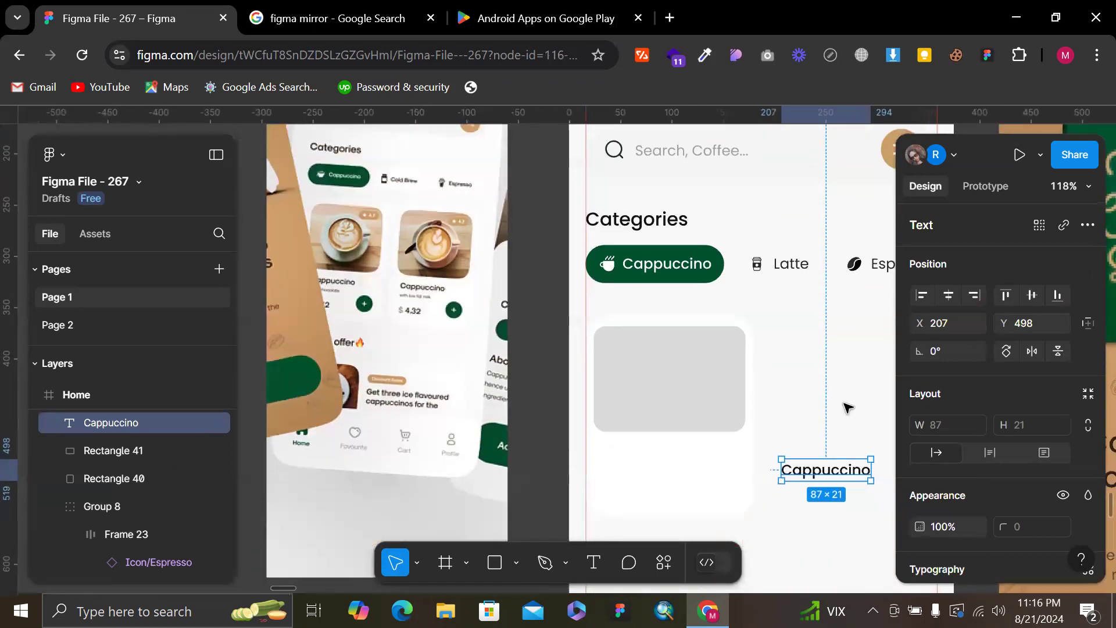
Bring the copied Cappuccino text to the front of the Home frame's layers
{"action": "scroll", "coordinate": [750, 357], "scroll_direction": "down", "scroll_amount": 5}
{"action": "scroll", "coordinate": [751, 357], "scroll_direction": "up", "scroll_amount": 3}
{"action": "scroll", "coordinate": [694, 177], "scroll_direction": "right", "scroll_amount": 2}
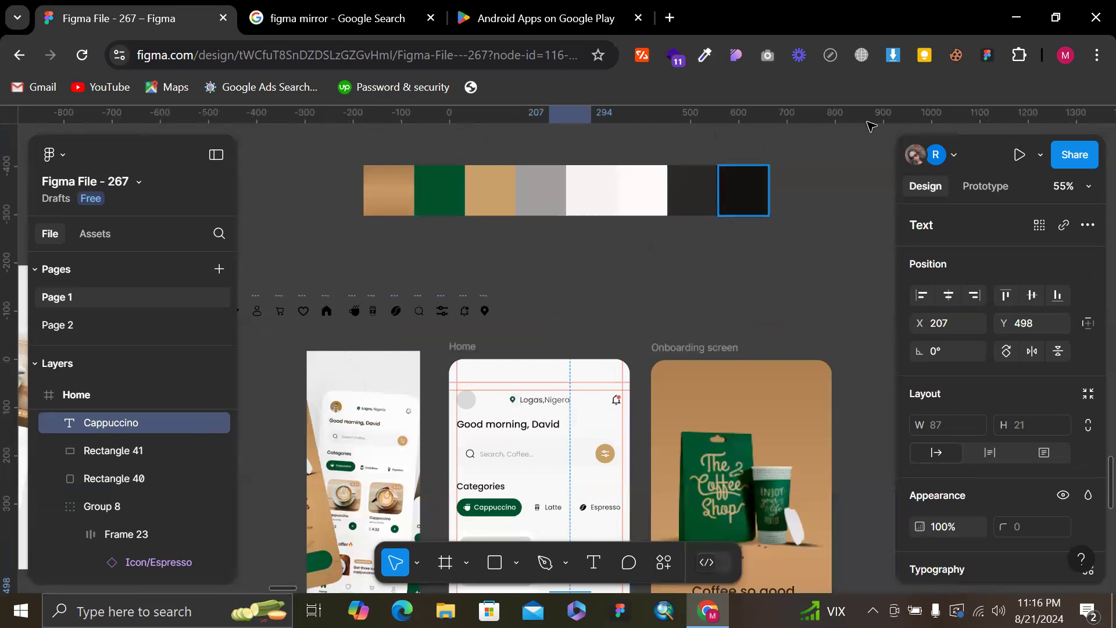
{"action": "scroll", "coordinate": [661, 266], "scroll_direction": "down", "scroll_amount": 3}
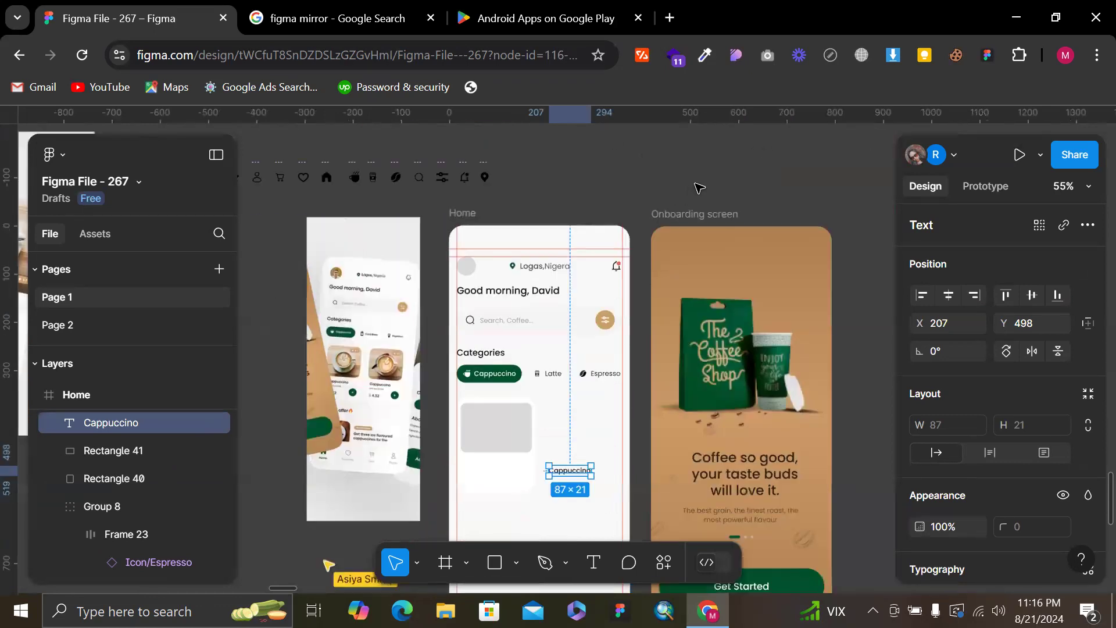
{"action": "scroll", "coordinate": [687, 349], "scroll_direction": "up", "scroll_amount": 5}
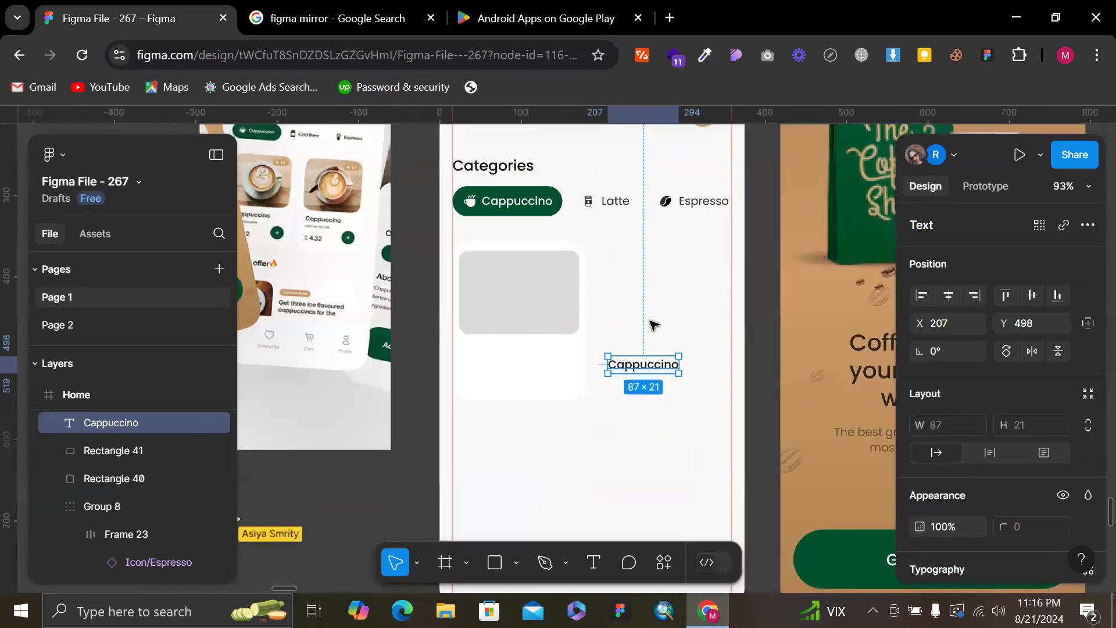
{"action": "scroll", "coordinate": [634, 360], "scroll_direction": "up", "scroll_amount": 1}
{"action": "right_click", "coordinate": [630, 367]}
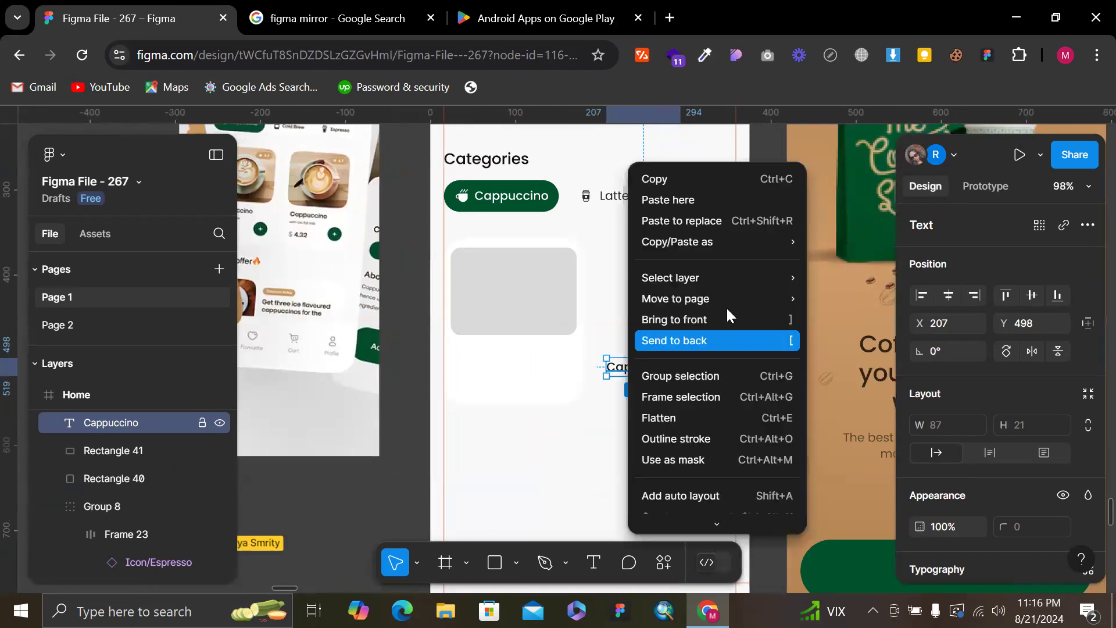
{"action": "mouse_move", "coordinate": [728, 302]}
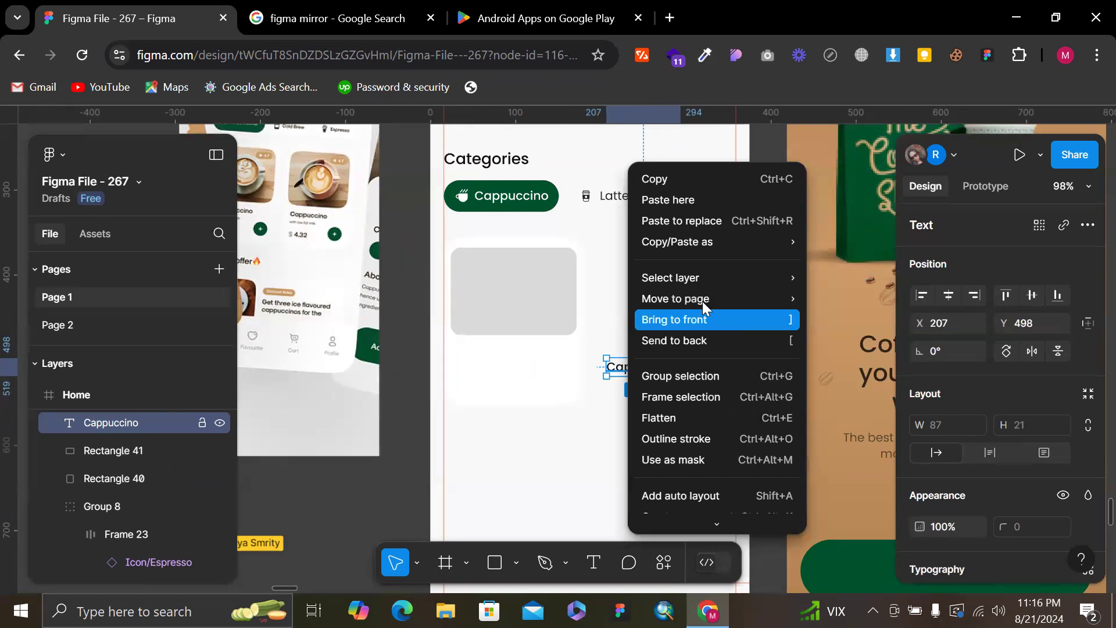
{"action": "left_click", "coordinate": [696, 321]}
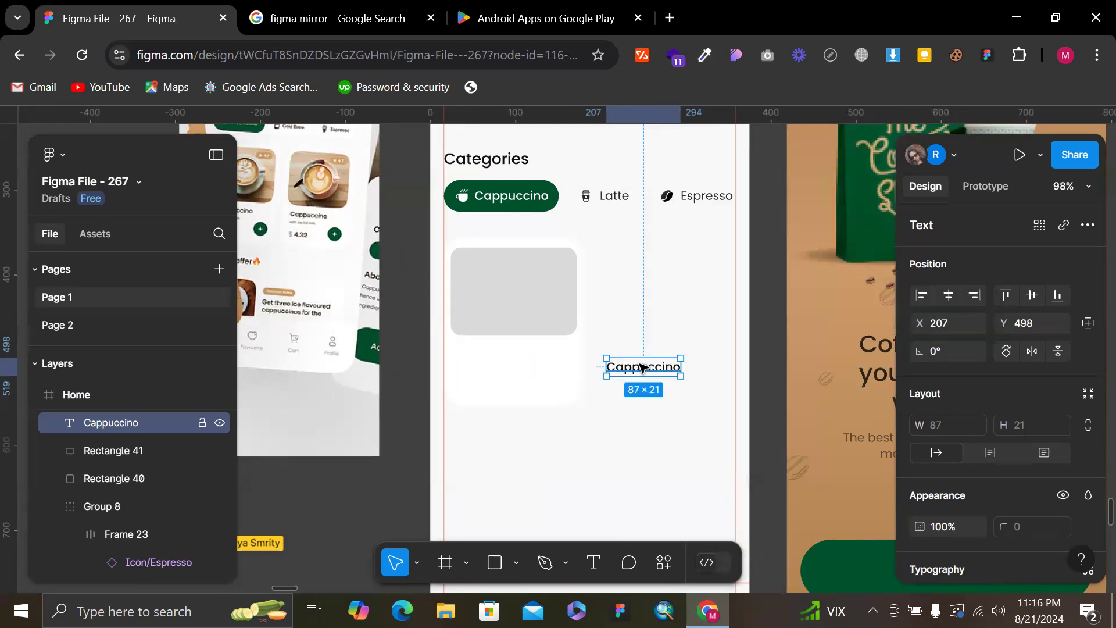
Move the Cappuccino text into the card beneath the image placeholder and enlarge its font size to 20
{"action": "left_click_drag", "start_coordinate": [632, 367], "coordinate": [482, 355]}
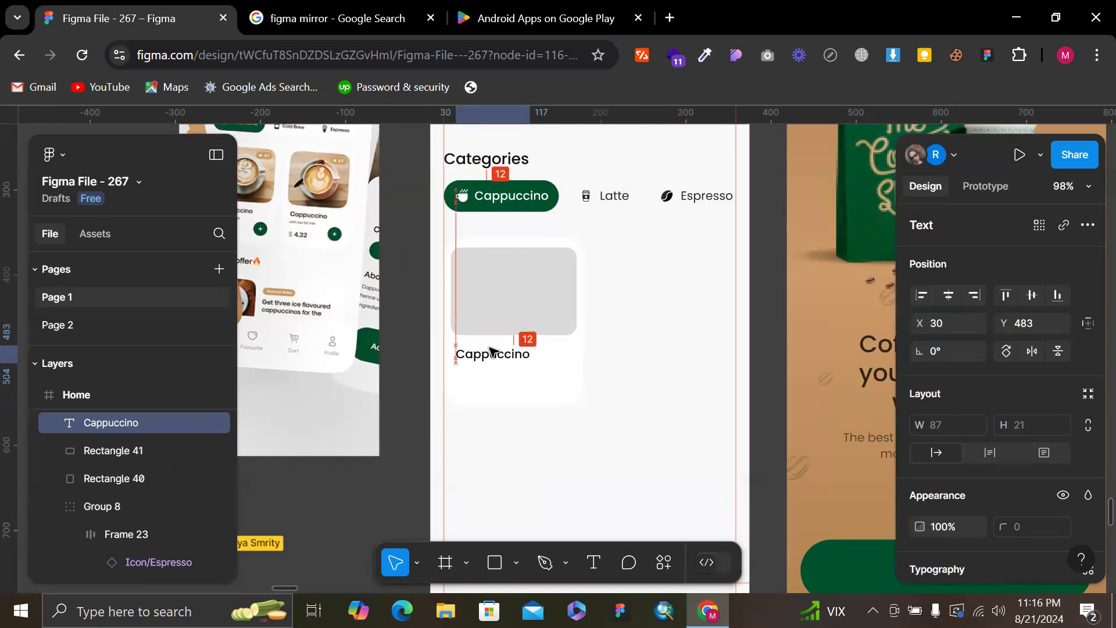
{"action": "scroll", "coordinate": [938, 376], "scroll_direction": "down", "scroll_amount": 2}
{"action": "left_click", "coordinate": [1011, 539]}
{"action": "type", "text": "20"}
{"action": "key", "text": "Return"}
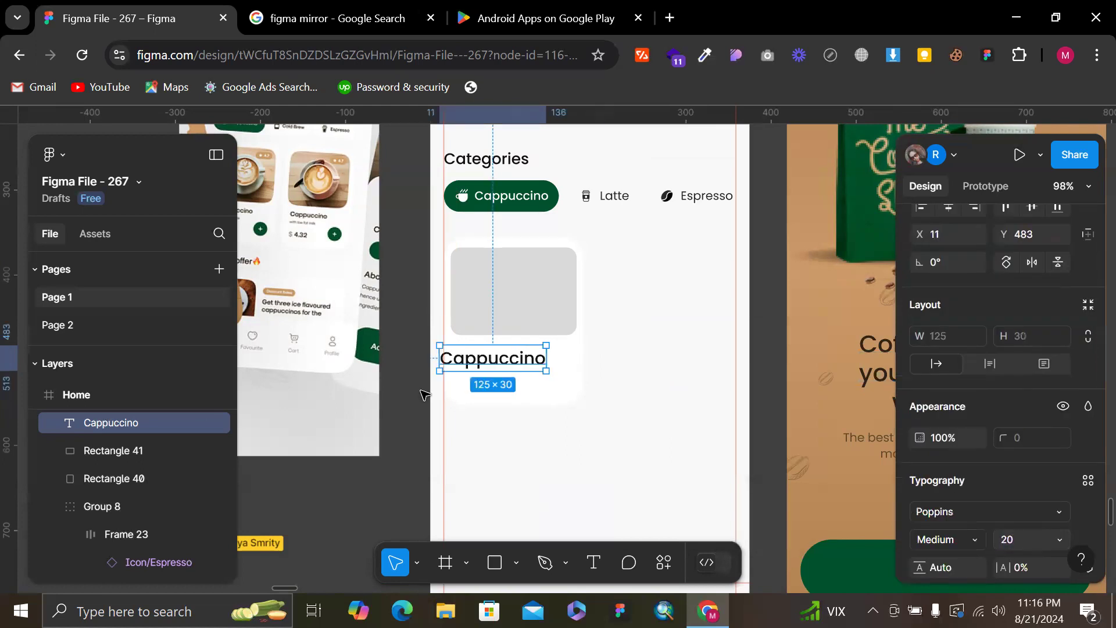
{"action": "scroll", "coordinate": [431, 401], "scroll_direction": "up", "scroll_amount": 5}
{"action": "left_click_drag", "start_coordinate": [518, 335], "coordinate": [569, 327]}
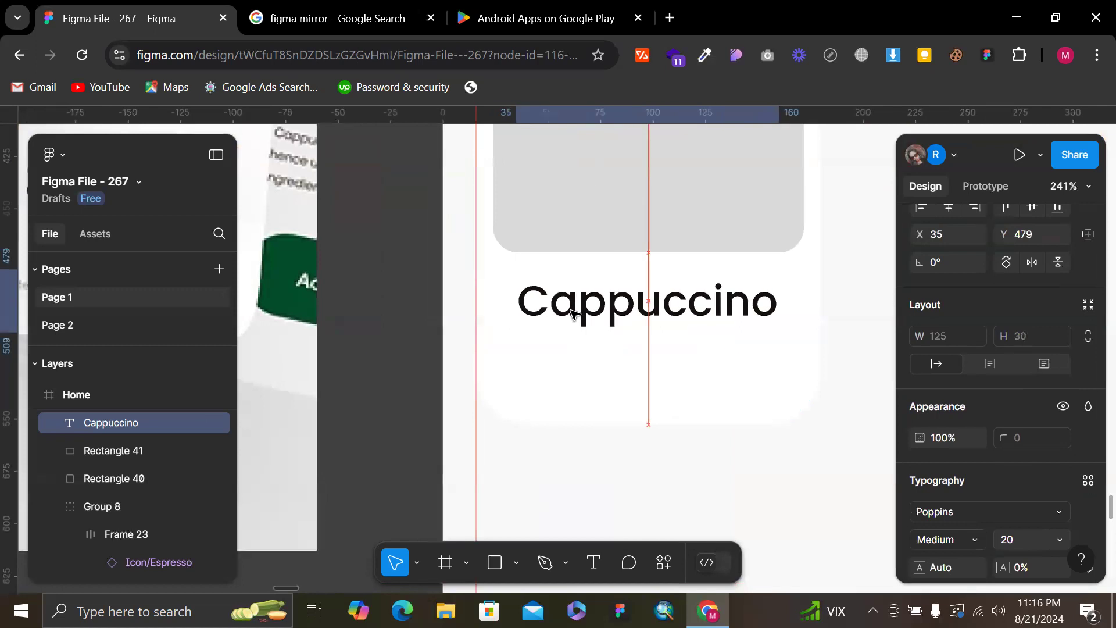
Set the Cappuccino title's font size to 18 and line it up with the image placeholder's left edge
{"action": "left_click", "coordinate": [1013, 541]}
{"action": "type", "text": "1"}
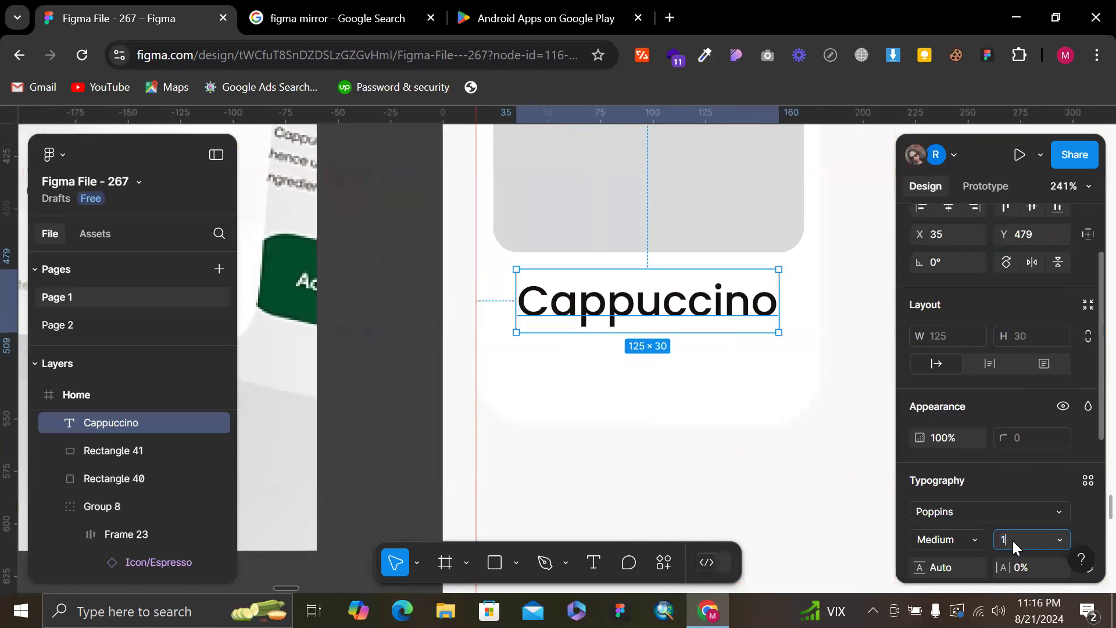
{"action": "type", "text": "8"}
{"action": "key", "text": "Return"}
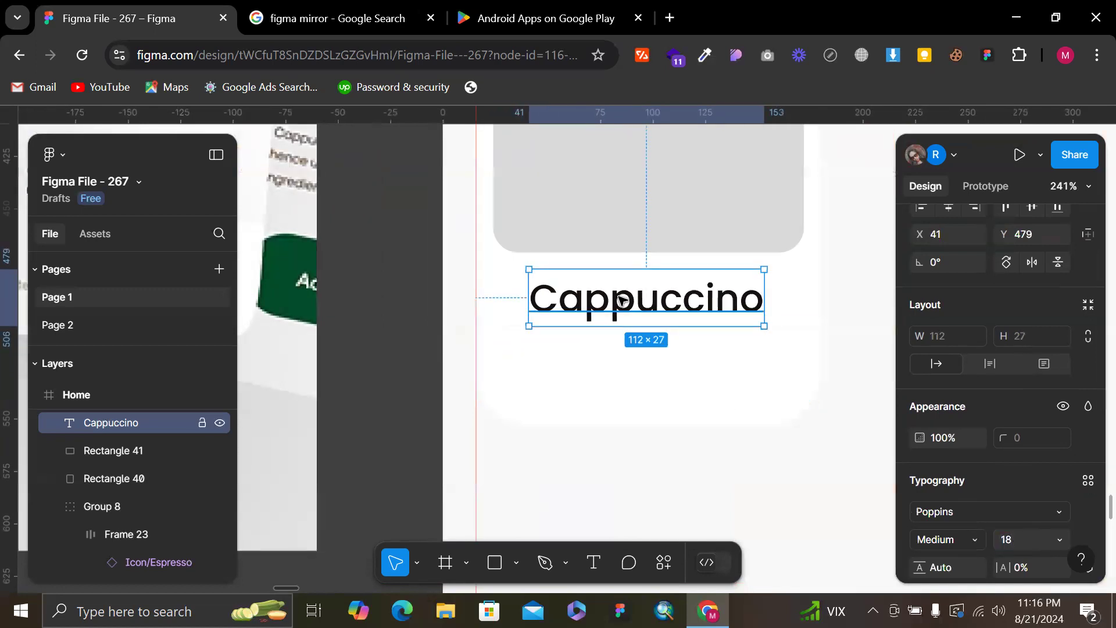
{"action": "left_click_drag", "start_coordinate": [644, 330], "coordinate": [591, 306]}
{"action": "left_click", "coordinate": [685, 474]}
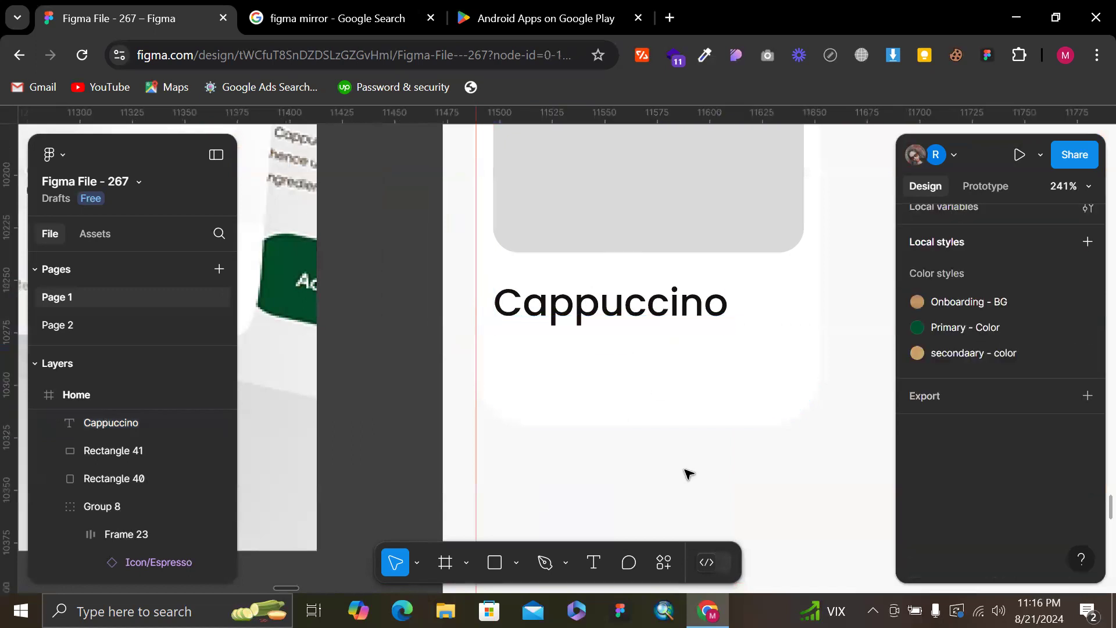
Examine the title, subtitle and price text on the reference product cards and compare them with the new card
{"action": "scroll", "coordinate": [685, 473], "scroll_direction": "down", "scroll_amount": 5}
{"action": "scroll", "coordinate": [640, 378], "scroll_direction": "left", "scroll_amount": 2}
{"action": "scroll", "coordinate": [554, 279], "scroll_direction": "up", "scroll_amount": 5}
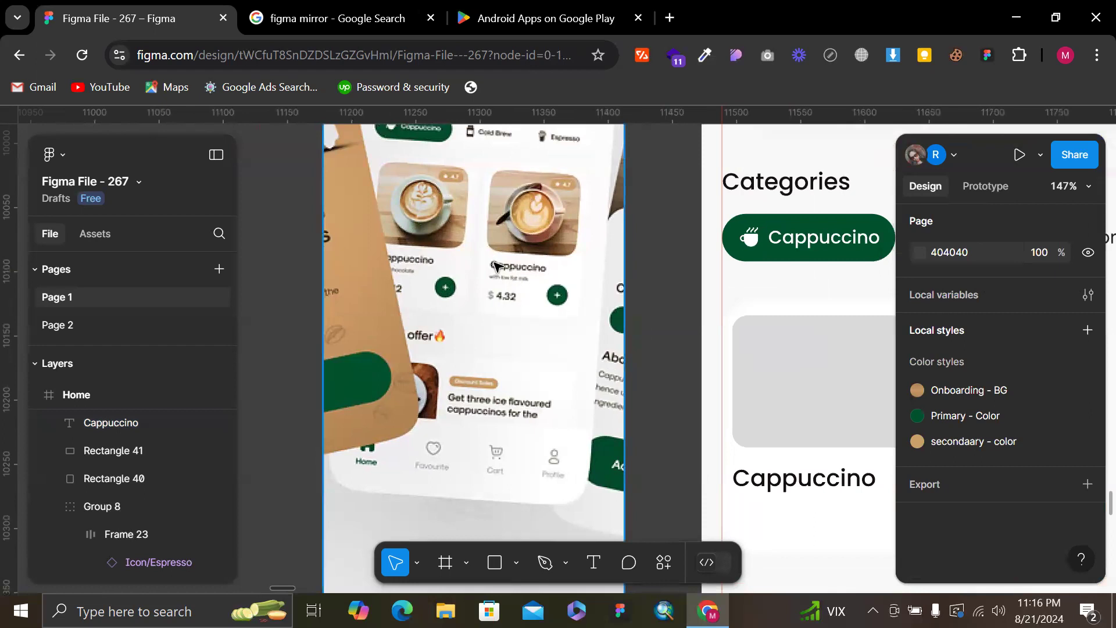
{"action": "left_click", "coordinate": [515, 279]}
{"action": "scroll", "coordinate": [516, 279], "scroll_direction": "left", "scroll_amount": 2}
{"action": "scroll", "coordinate": [512, 262], "scroll_direction": "up", "scroll_amount": 3}
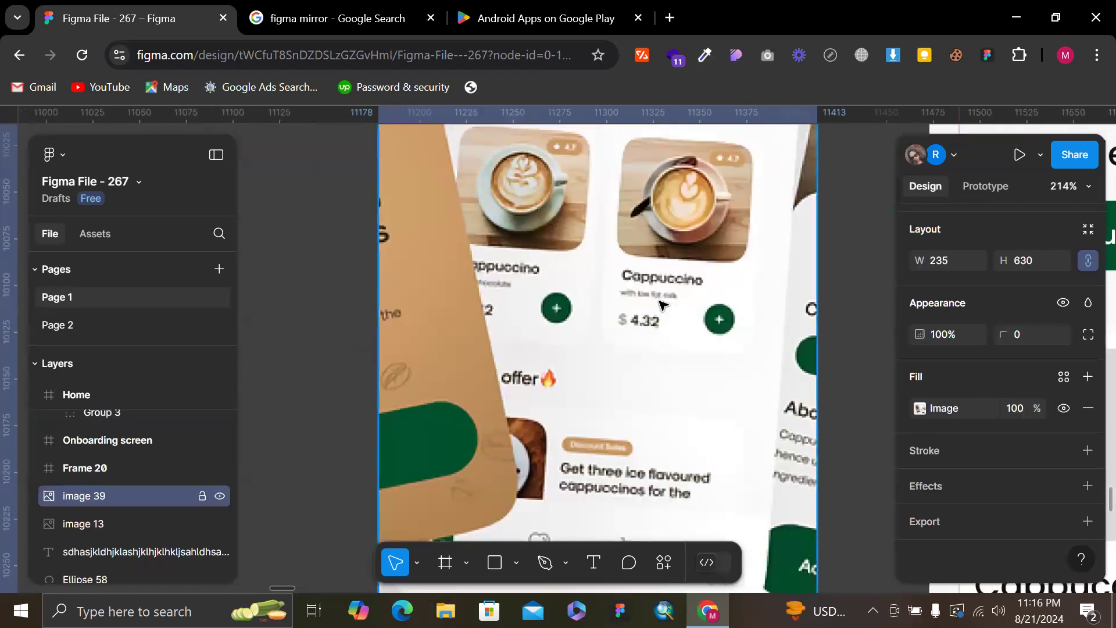
{"action": "scroll", "coordinate": [606, 327], "scroll_direction": "down", "scroll_amount": 3}
{"action": "scroll", "coordinate": [669, 389], "scroll_direction": "right", "scroll_amount": 5}
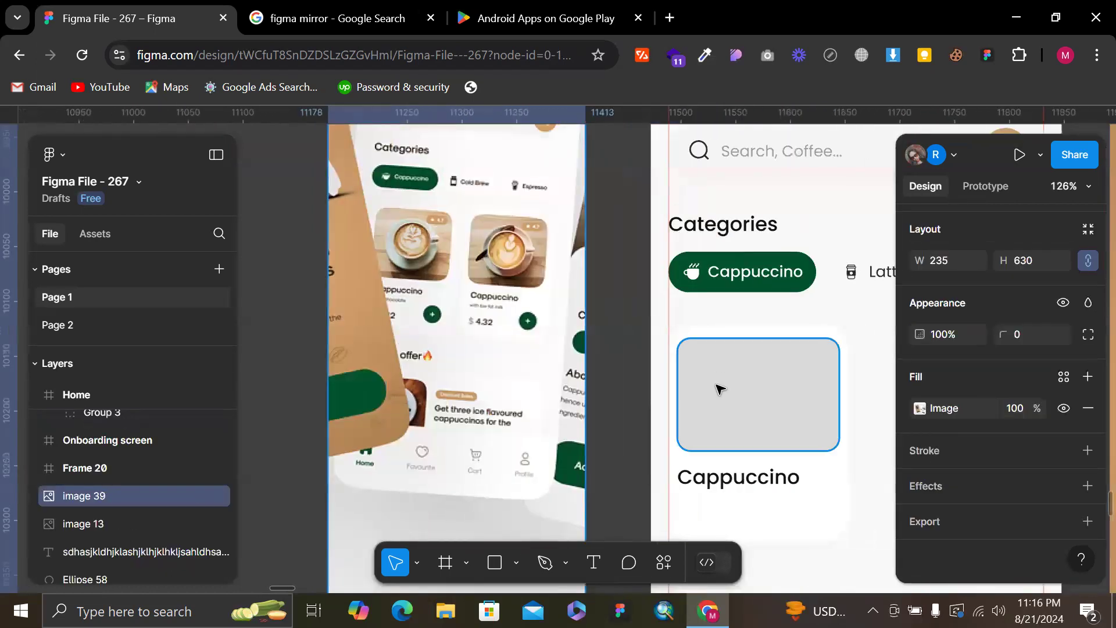
{"action": "scroll", "coordinate": [606, 316], "scroll_direction": "up", "scroll_amount": 2}
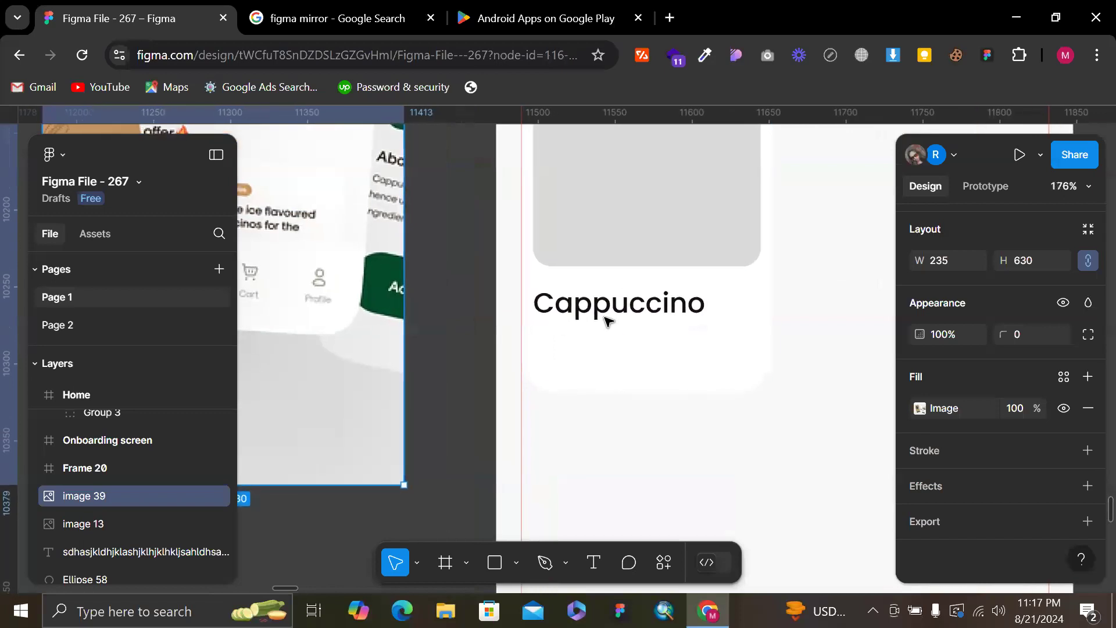
Duplicate the Cappuccino title directly below itself in the card and set the copy's font size to 14
{"action": "left_click", "coordinate": [605, 319]}
{"action": "scroll", "coordinate": [606, 320], "scroll_direction": "up", "scroll_amount": 3}
{"action": "left_click_drag", "start_coordinate": [604, 311], "coordinate": [605, 372]}
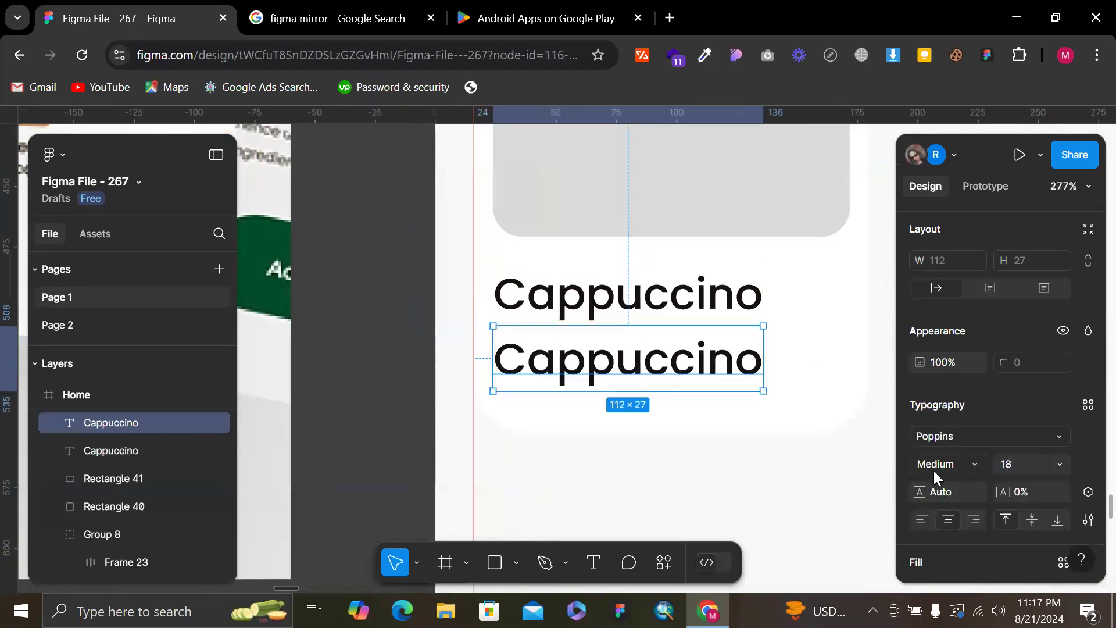
{"action": "left_click", "coordinate": [1029, 465]}
{"action": "type", "text": "14"}
{"action": "key", "text": "Return"}
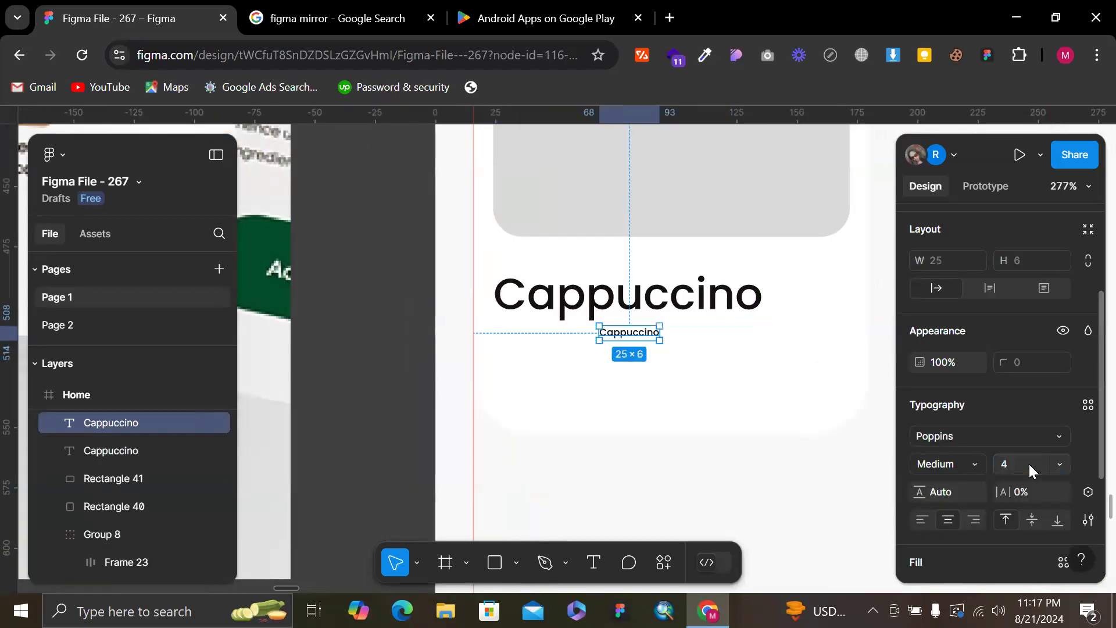
{"action": "left_click", "coordinate": [1029, 464]}
{"action": "type", "text": "14"}
{"action": "key", "text": "Return"}
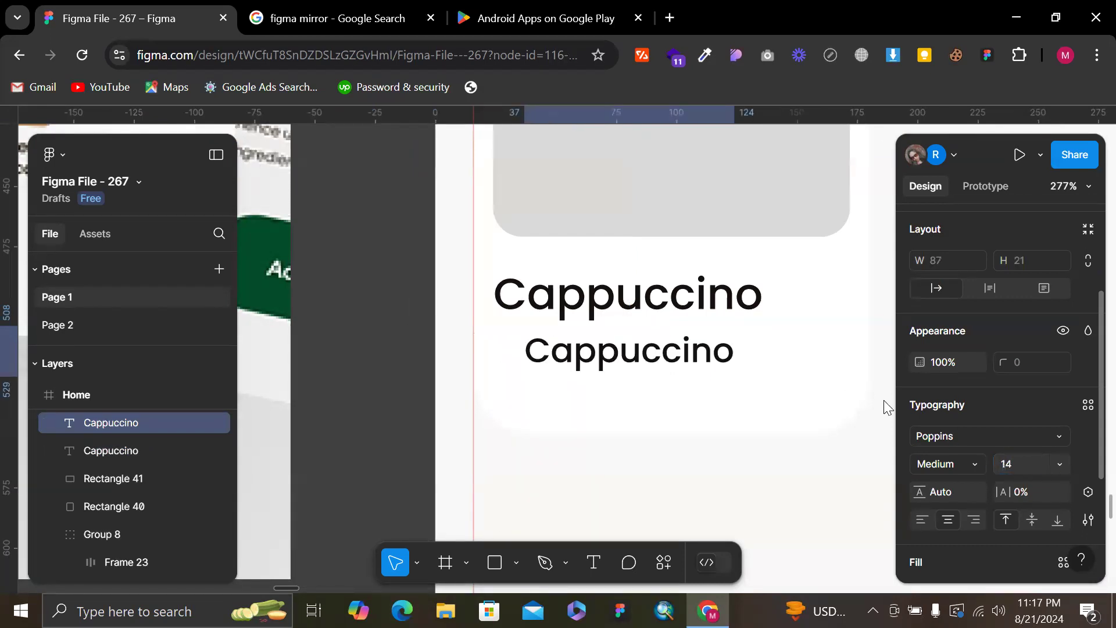
Reduce the lower Cappuccino copy's font size to 12 and align it with the title's left edge
{"action": "left_click", "coordinate": [1024, 465]}
{"action": "type", "text": "12"}
{"action": "key", "text": "Return"}
{"action": "left_click_drag", "start_coordinate": [655, 360], "coordinate": [634, 357]}
{"action": "right_click", "coordinate": [635, 356]}
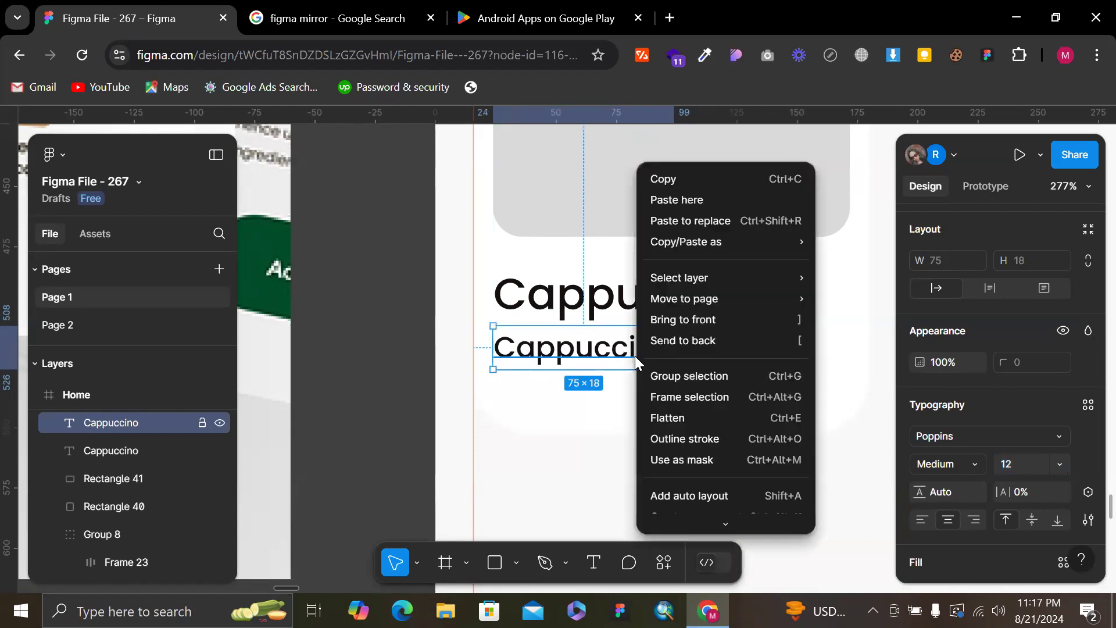
{"action": "scroll", "coordinate": [692, 431], "scroll_direction": "down", "scroll_amount": 3}
{"action": "mouse_move", "coordinate": [700, 380]}
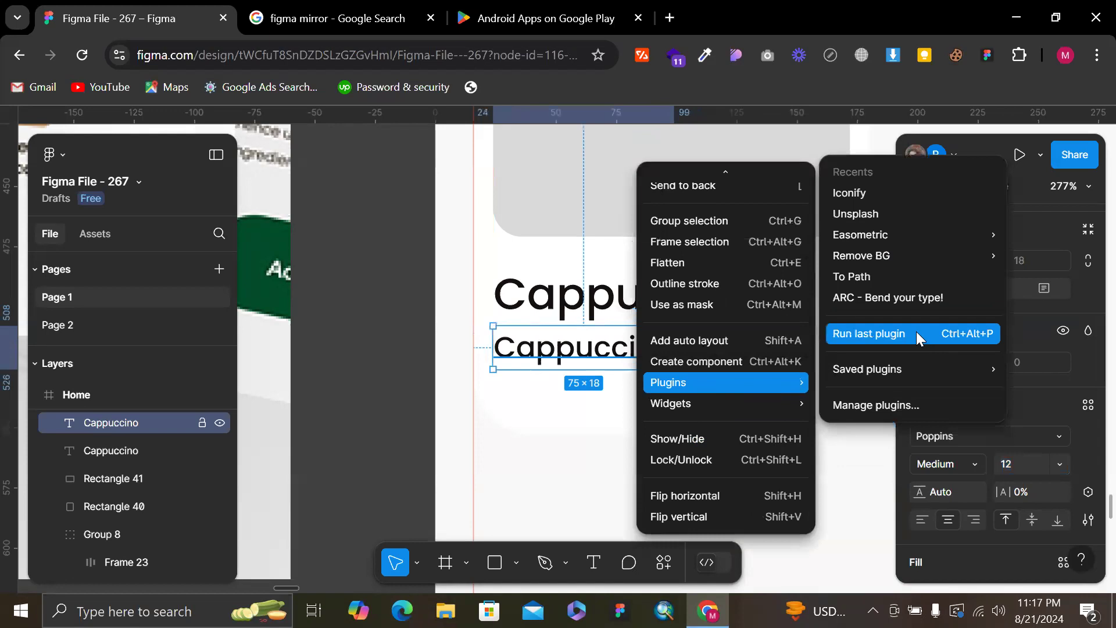
{"action": "mouse_move", "coordinate": [885, 370]}
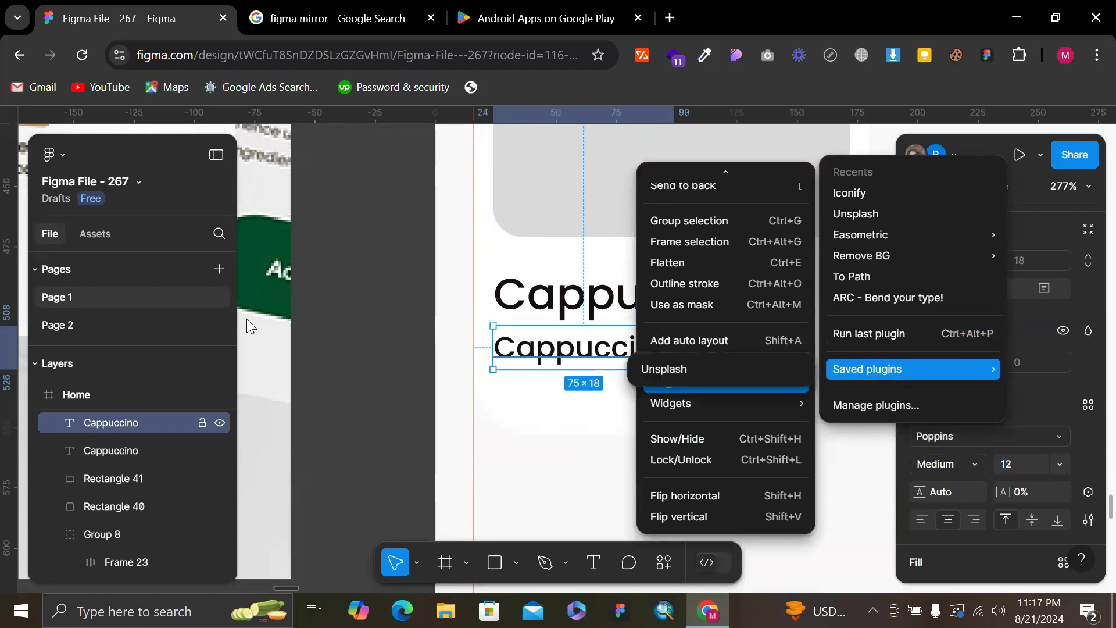
{"action": "left_click", "coordinate": [669, 560]}
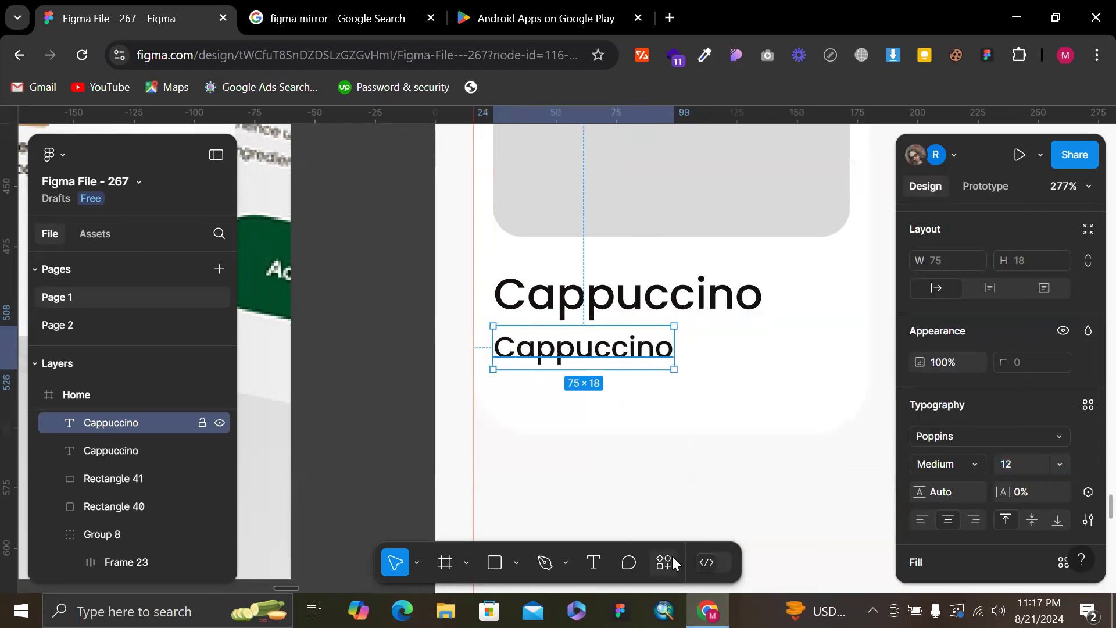
Search the plugins for "lorem ipsum" and run the Lorem Ipsum plugin on the lower Cappuccino text
{"action": "left_click", "coordinate": [666, 562]}
{"action": "left_click", "coordinate": [528, 281]}
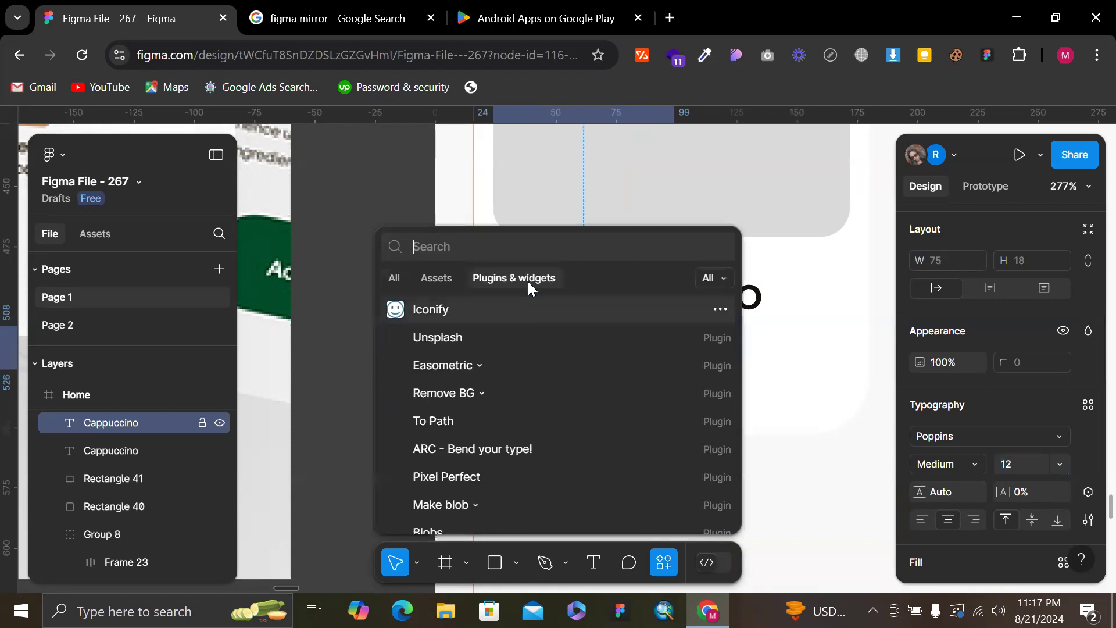
{"action": "type", "text": "lorem ipsum"}
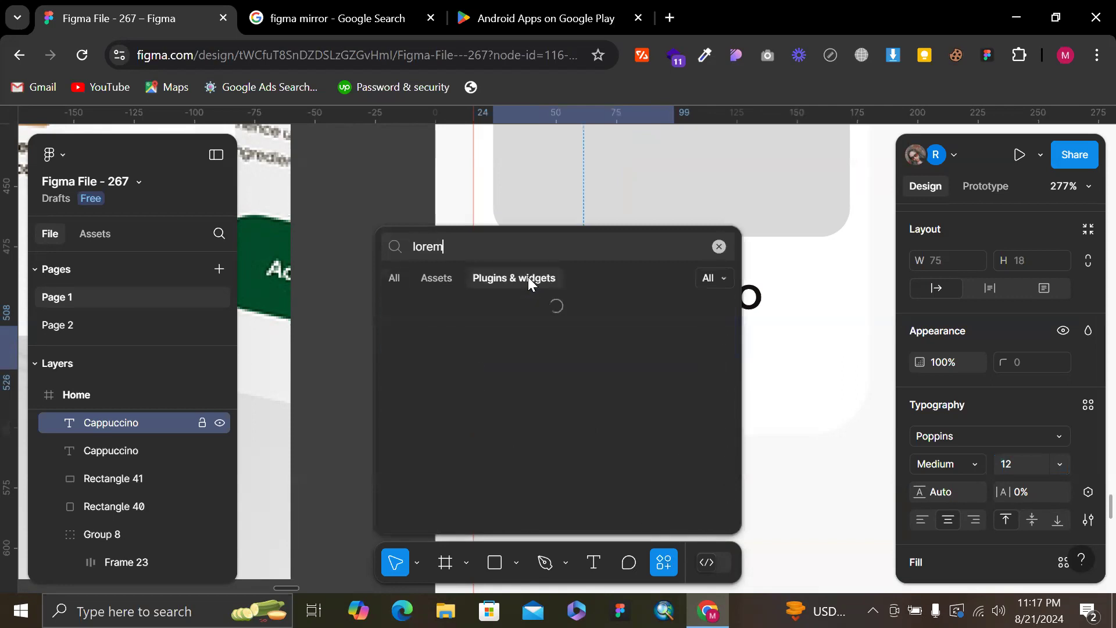
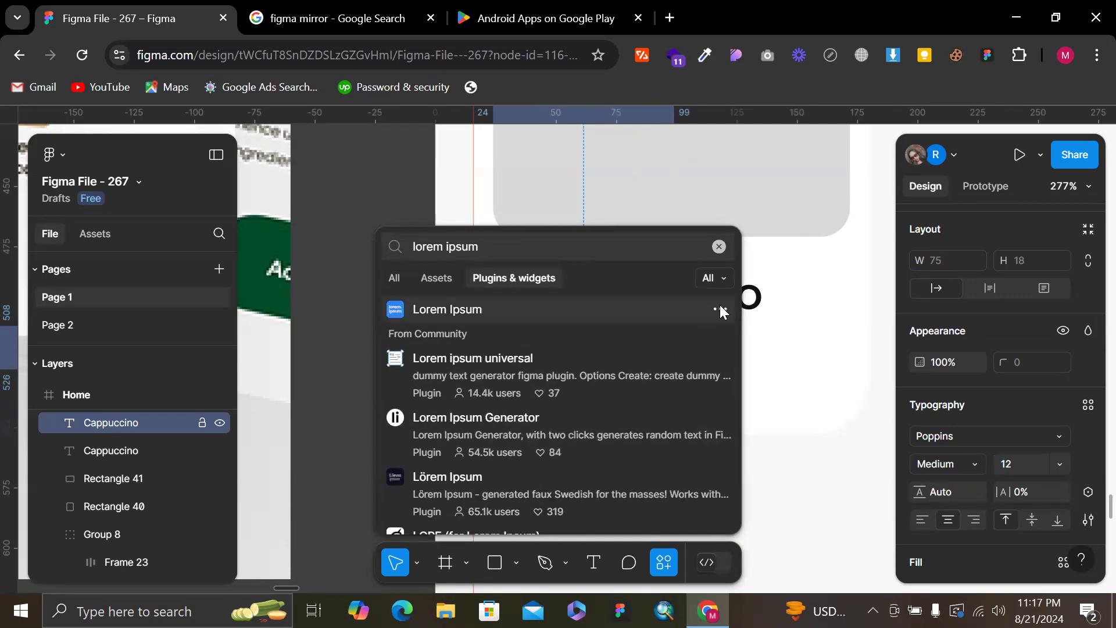
{"action": "left_click", "coordinate": [720, 310]}
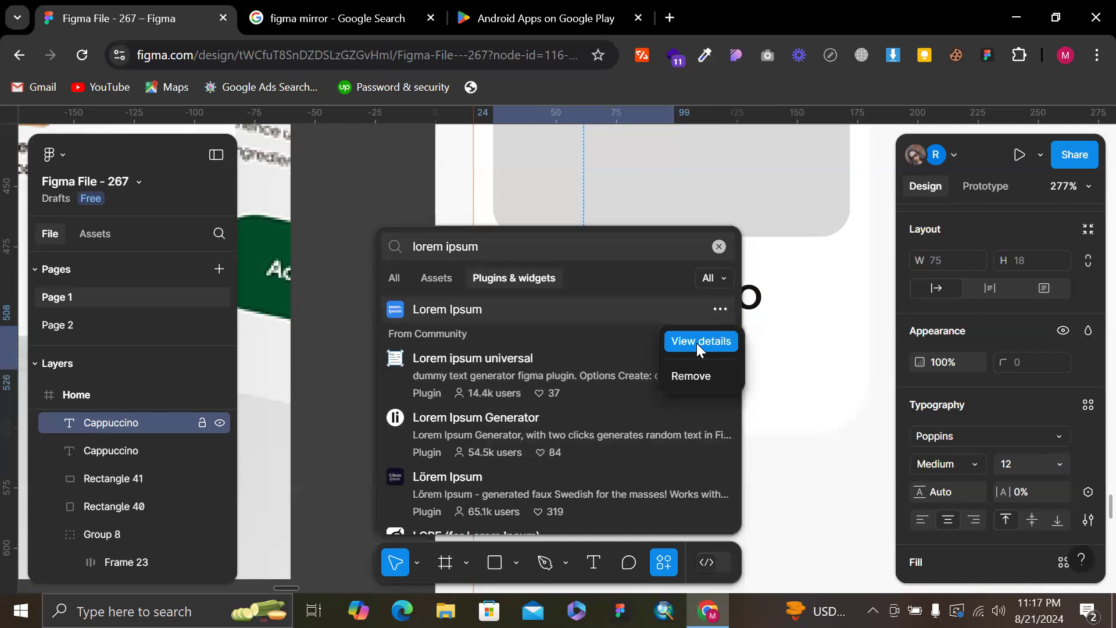
{"action": "left_click", "coordinate": [697, 342]}
{"action": "left_click", "coordinate": [711, 522]}
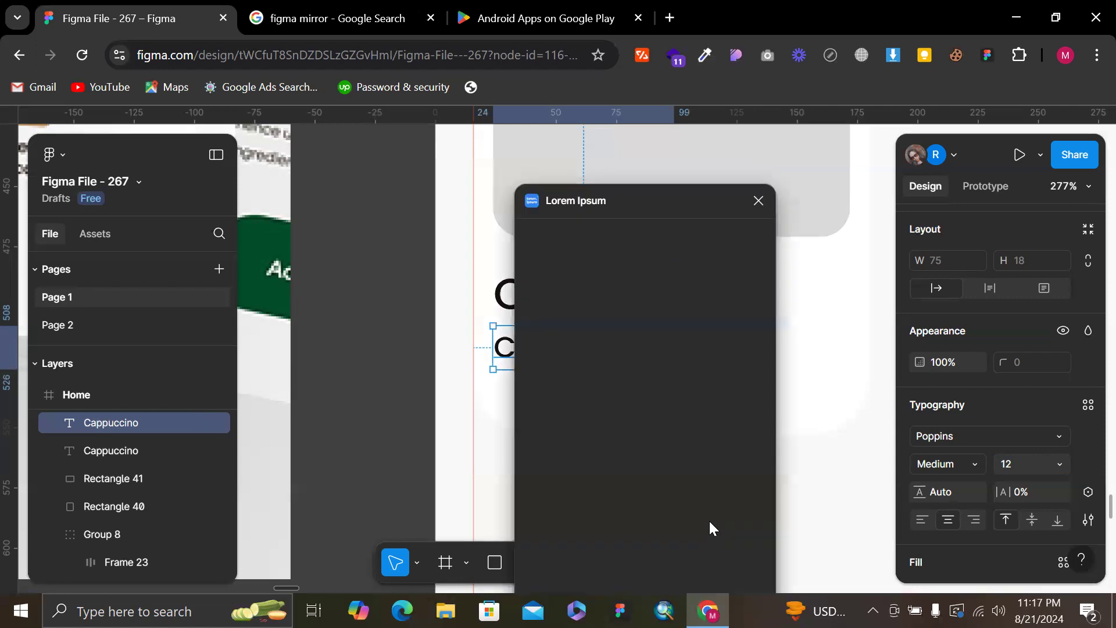
Widen the lower text box to 125 and auto-generate placeholder text to fit it with the Lorem Ipsum plugin
{"action": "scroll", "coordinate": [421, 401], "scroll_direction": "right", "scroll_amount": 3}
{"action": "scroll", "coordinate": [421, 401], "scroll_direction": "right", "scroll_amount": 1}
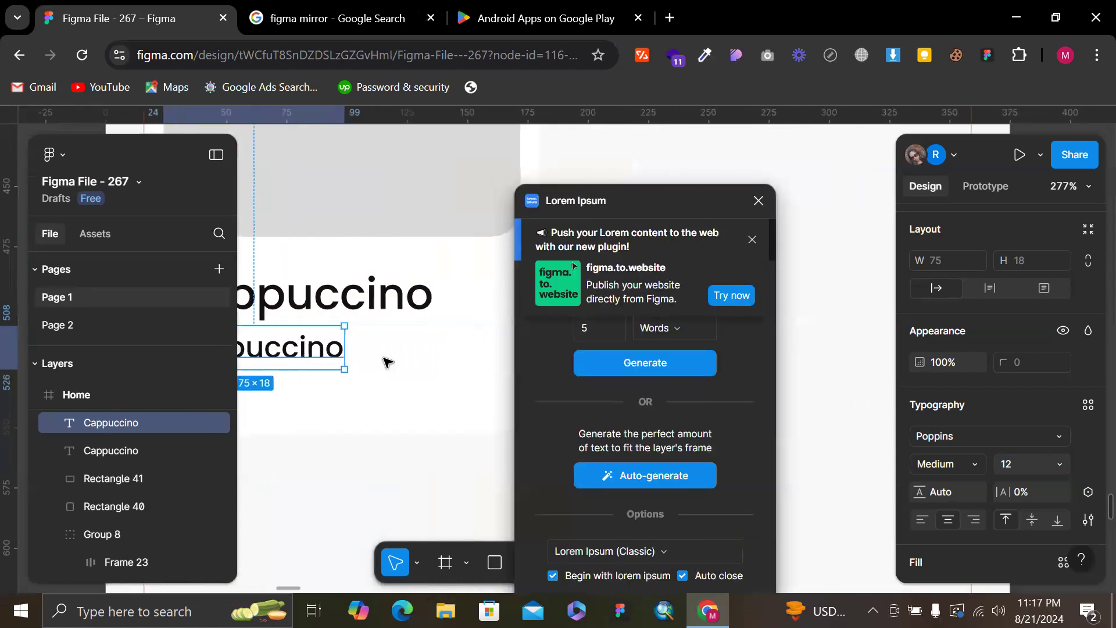
{"action": "left_click_drag", "start_coordinate": [412, 350], "coordinate": [466, 343]}
{"action": "left_click", "coordinate": [653, 476]}
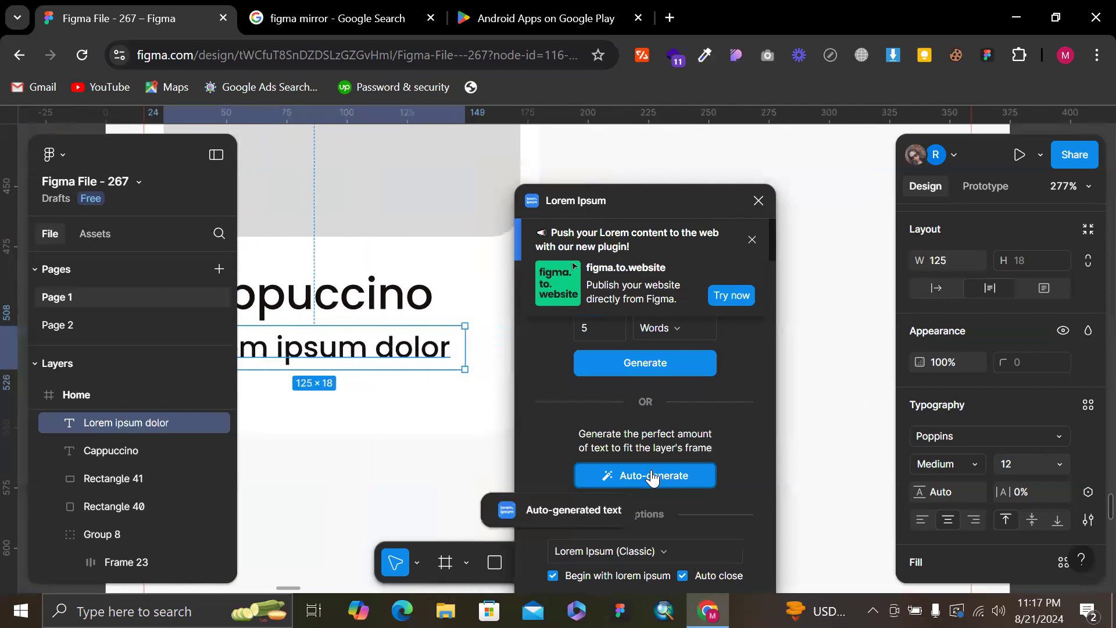
{"action": "scroll", "coordinate": [323, 326], "scroll_direction": "left", "scroll_amount": 3}
{"action": "scroll", "coordinate": [669, 426], "scroll_direction": "down", "scroll_amount": 3}
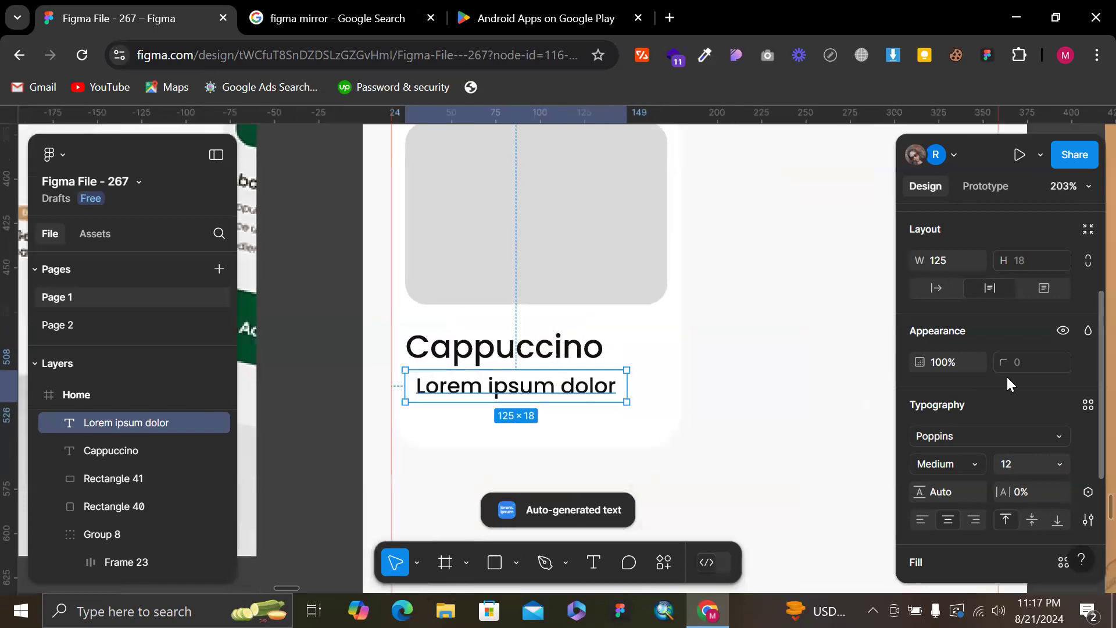
{"action": "left_click", "coordinate": [981, 471]}
{"action": "key", "text": "Escape"}
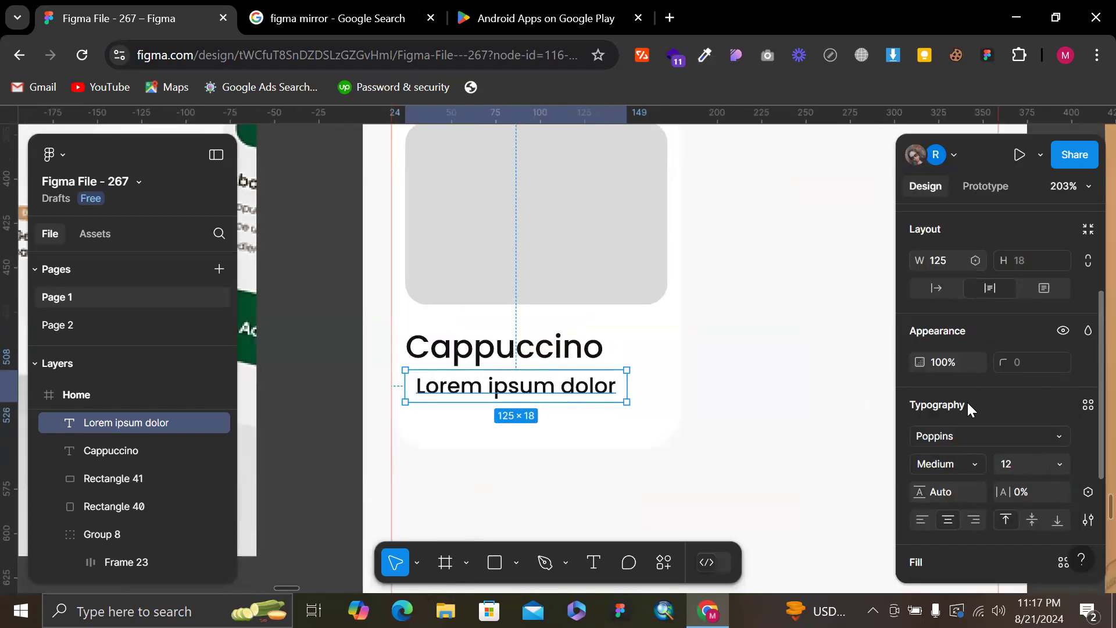
{"action": "left_click", "coordinate": [962, 464]}
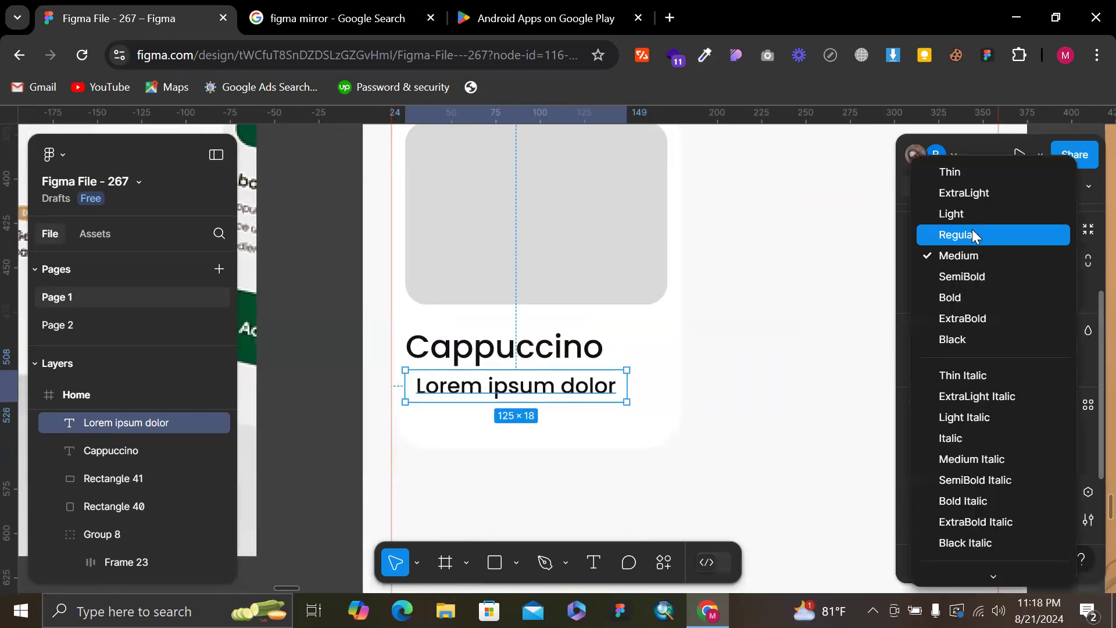
{"action": "key", "text": "Escape"}
{"action": "left_click", "coordinate": [949, 459]}
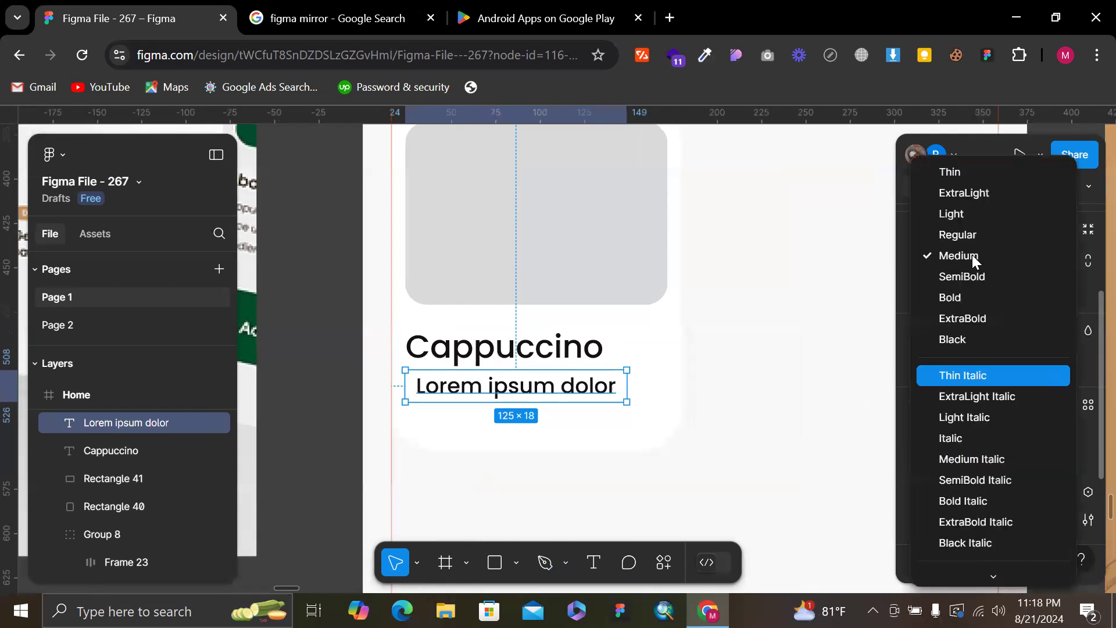
{"action": "key", "text": "Escape"}
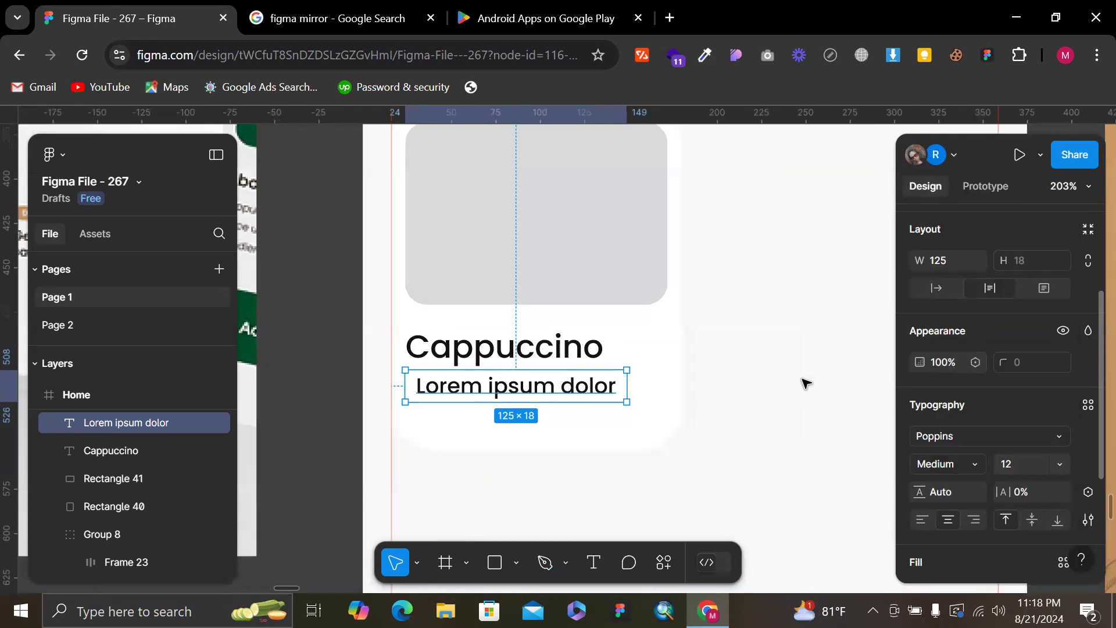
Change the font weight of the Lorem ipsum dolor subtitle to Regular
{"action": "left_click", "coordinate": [805, 383]}
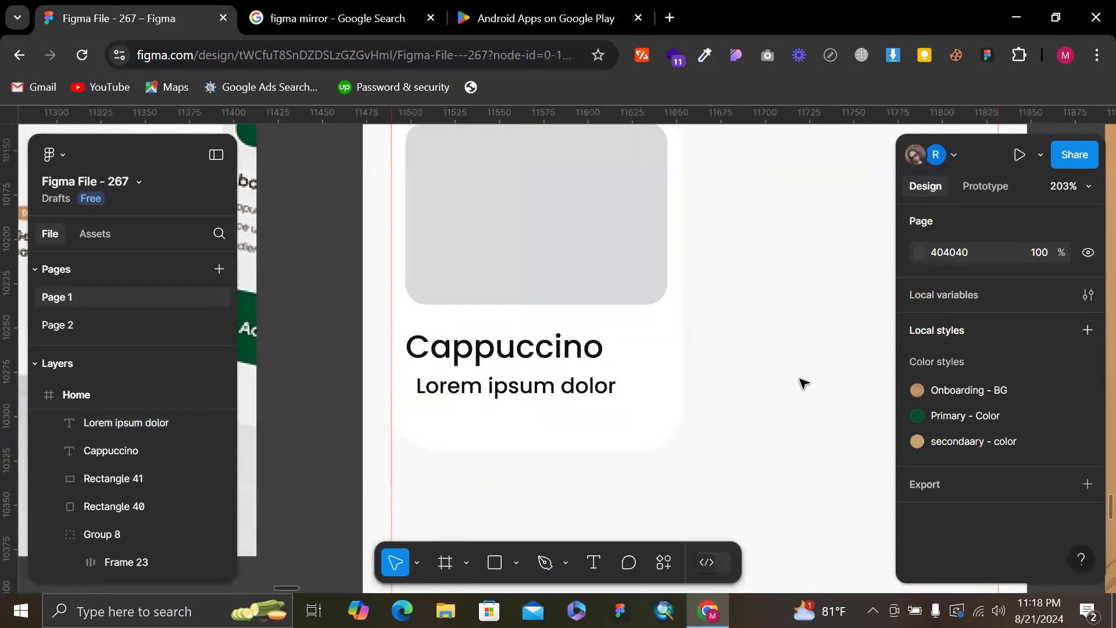
{"action": "left_click", "coordinate": [590, 405]}
{"action": "left_click", "coordinate": [589, 400]}
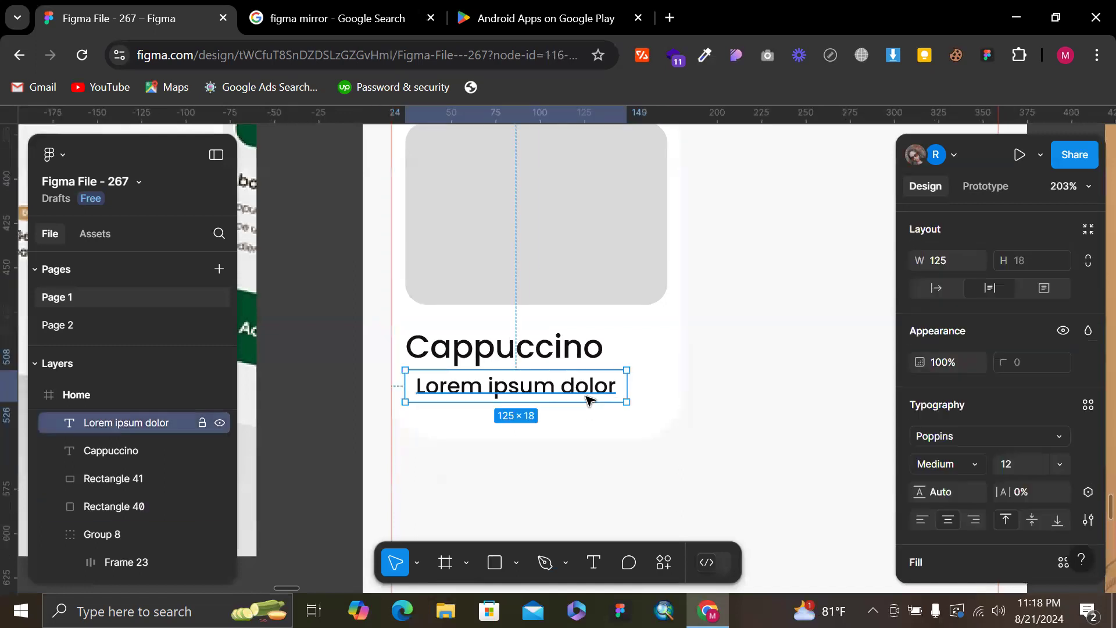
{"action": "left_click", "coordinate": [931, 462]}
{"action": "left_click", "coordinate": [951, 234]}
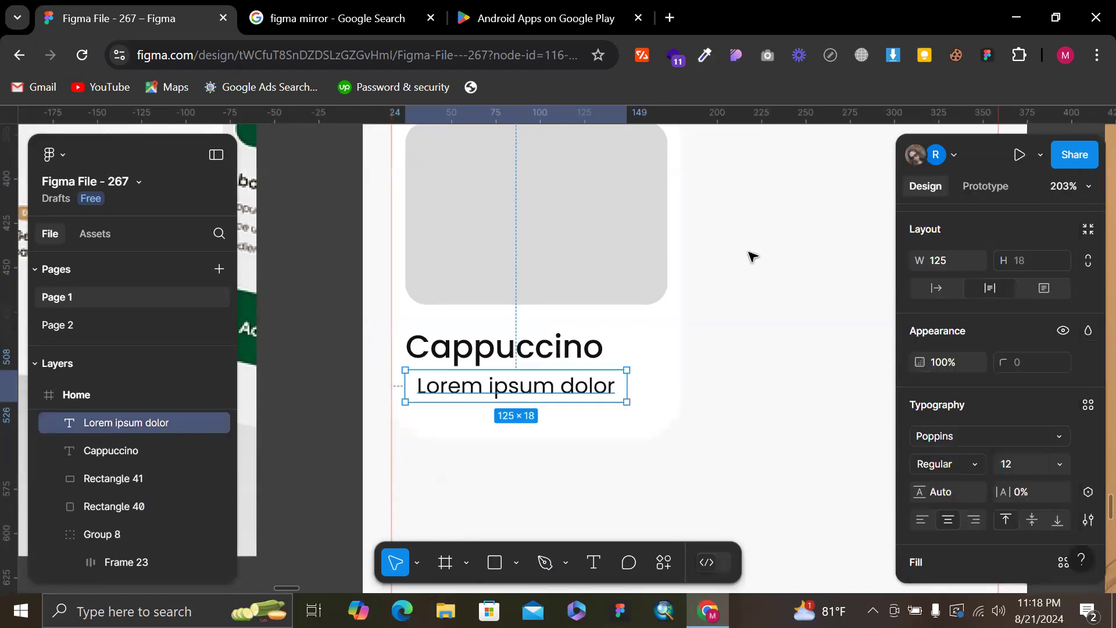
Set the Lorem ipsum dolor subtitle's text box to auto width so it hugs the text
{"action": "scroll", "coordinate": [750, 256], "scroll_direction": "up", "scroll_amount": 1}
{"action": "scroll", "coordinate": [750, 256], "scroll_direction": "down", "scroll_amount": 3}
{"action": "scroll", "coordinate": [749, 252], "scroll_direction": "down", "scroll_amount": 3}
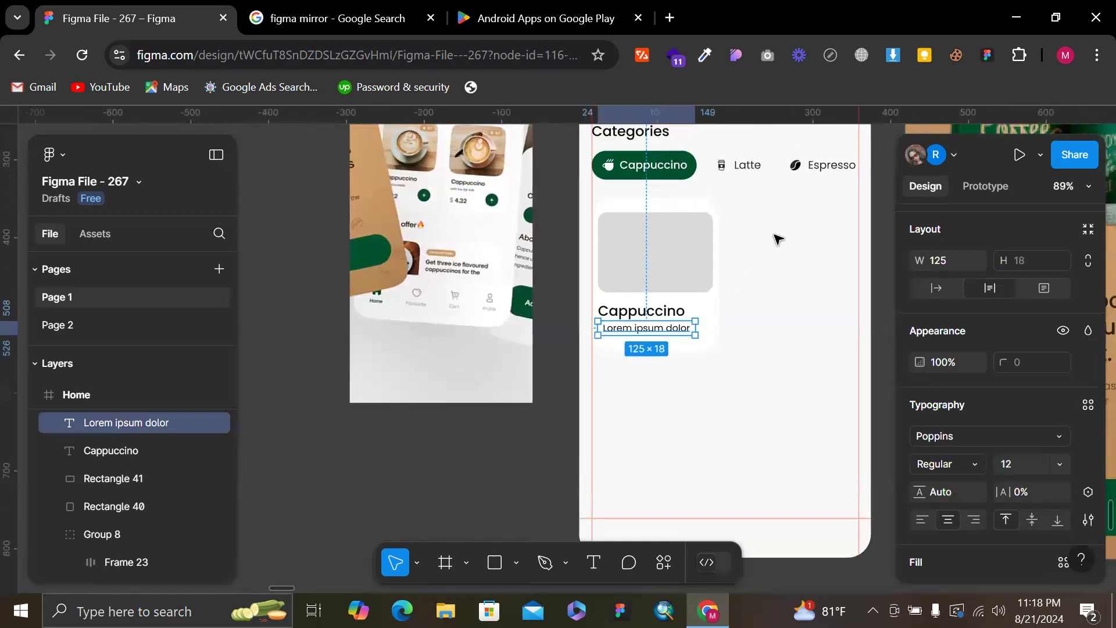
{"action": "left_click", "coordinate": [738, 304]}
{"action": "left_click", "coordinate": [678, 333]}
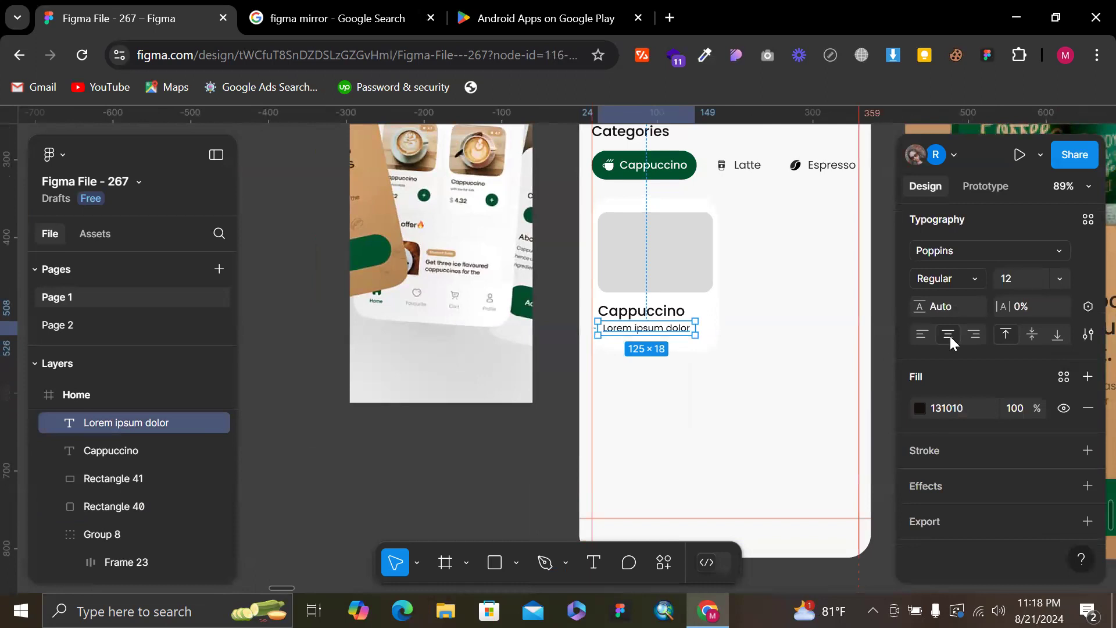
{"action": "scroll", "coordinate": [942, 278], "scroll_direction": "up", "scroll_amount": 5}
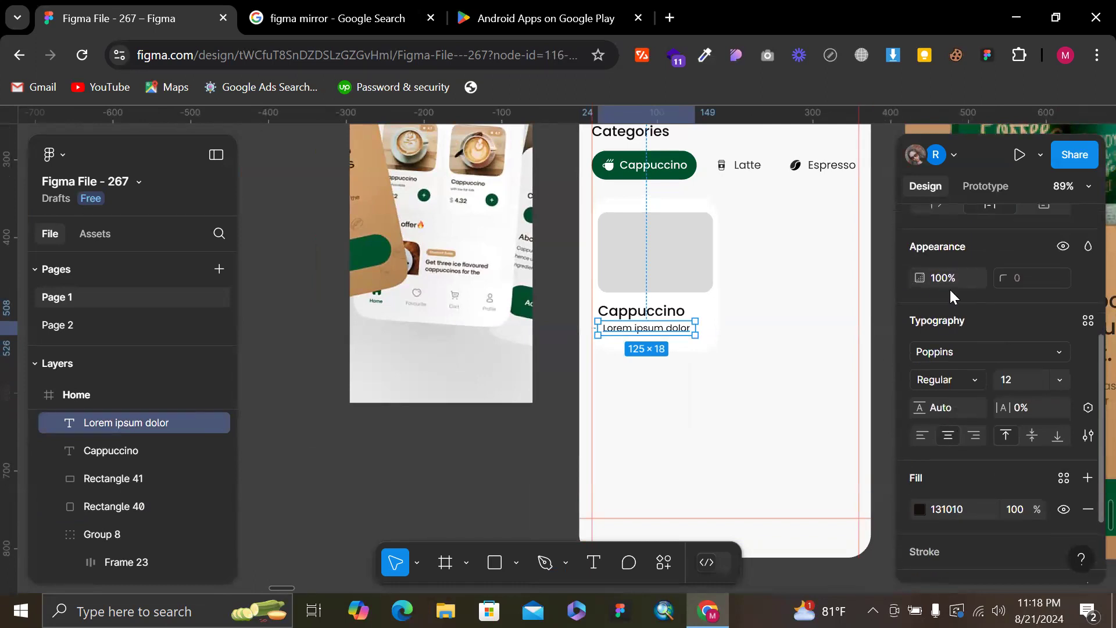
{"action": "left_click", "coordinate": [932, 388]}
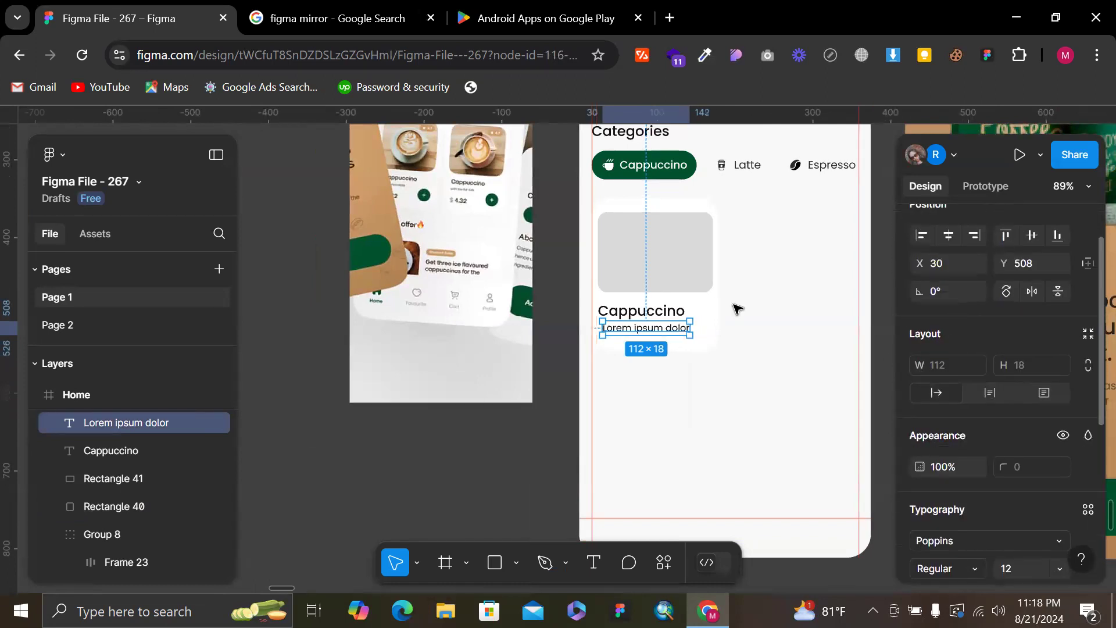
Recolor the Lorem ipsum dolor subtitle with the grey 9F9F9F sampled from the palette swatches above the frames
{"action": "scroll", "coordinate": [735, 310], "scroll_direction": "up", "scroll_amount": 6}
{"action": "scroll", "coordinate": [735, 307], "scroll_direction": "up", "scroll_amount": 5}
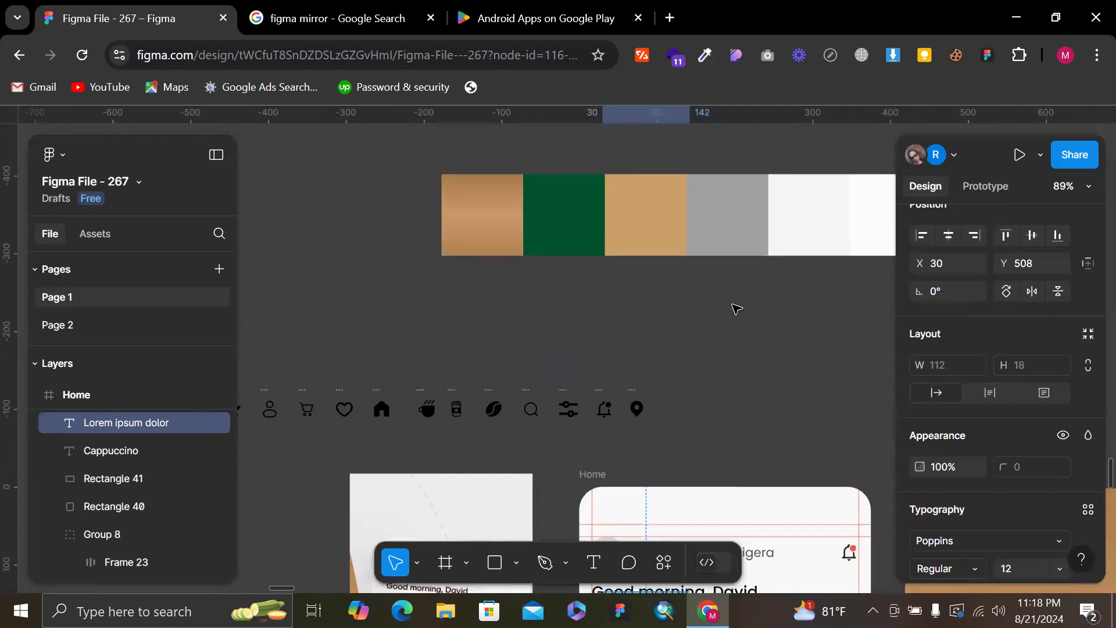
{"action": "key", "text": "i"}
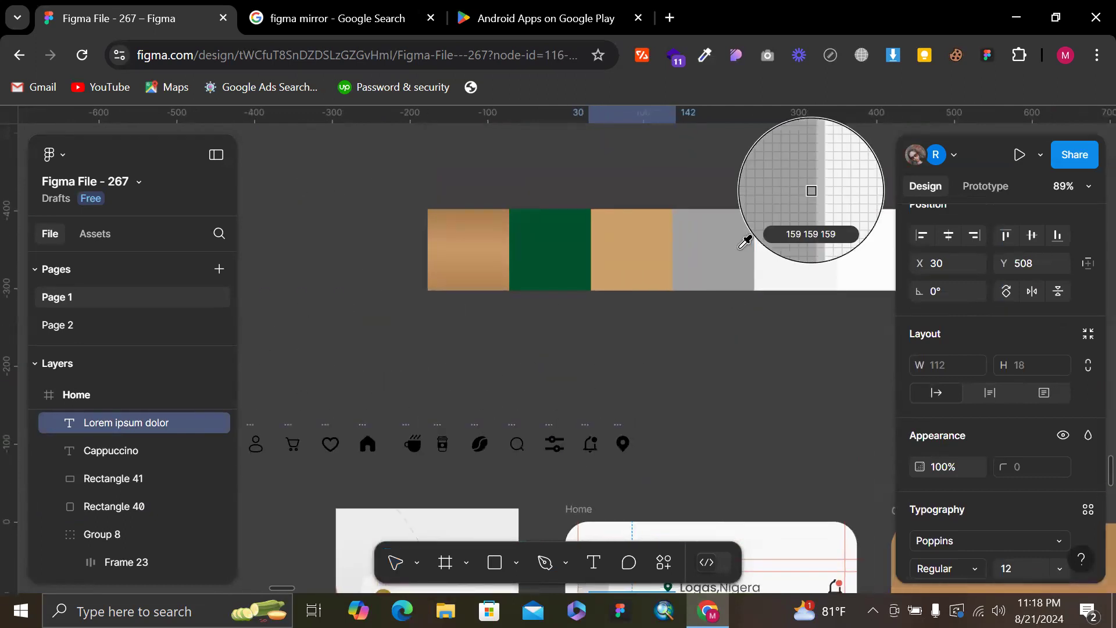
{"action": "left_click", "coordinate": [738, 239]}
{"action": "scroll", "coordinate": [744, 251], "scroll_direction": "down", "scroll_amount": 10}
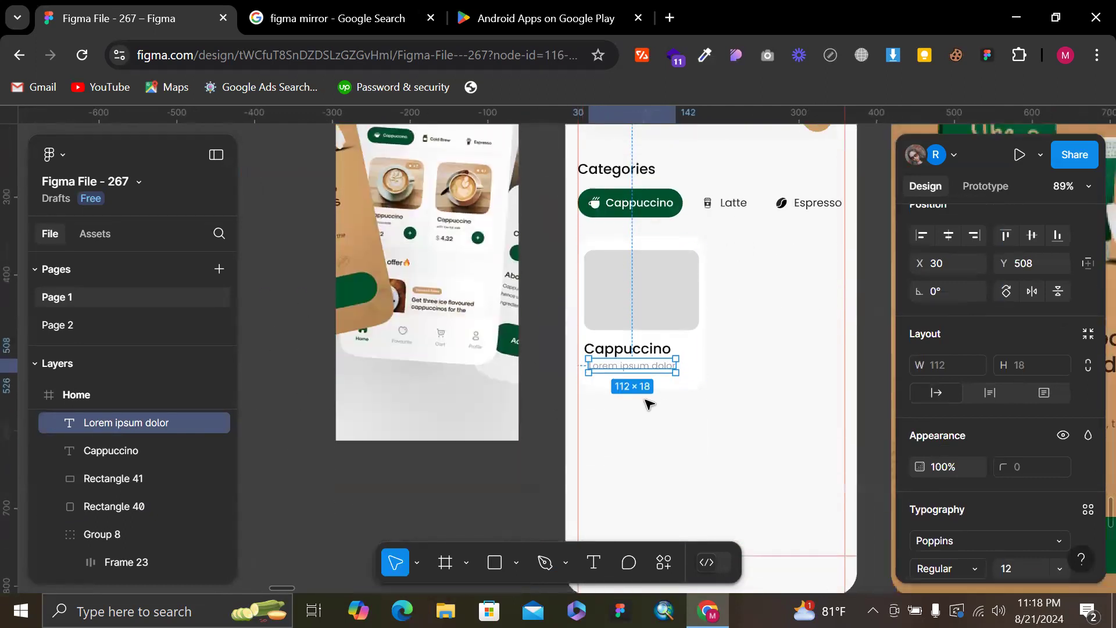
Align the grey subtitle's left edge with the card's Cappuccino title at X 24
{"action": "scroll", "coordinate": [650, 404], "scroll_direction": "up", "scroll_amount": 5}
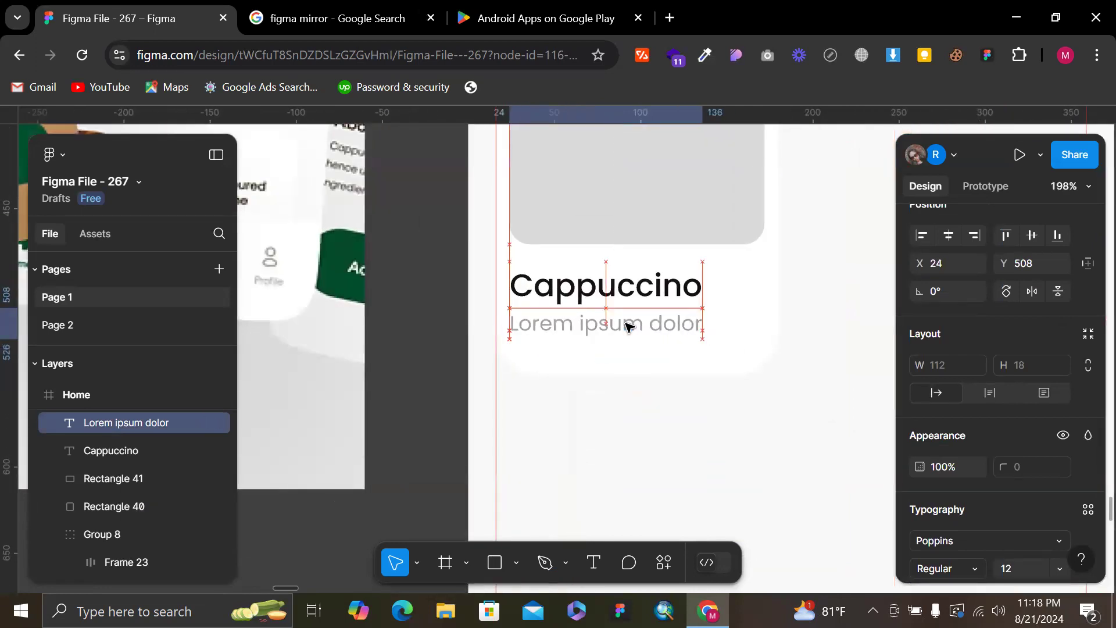
{"action": "double_click", "coordinate": [628, 325]}
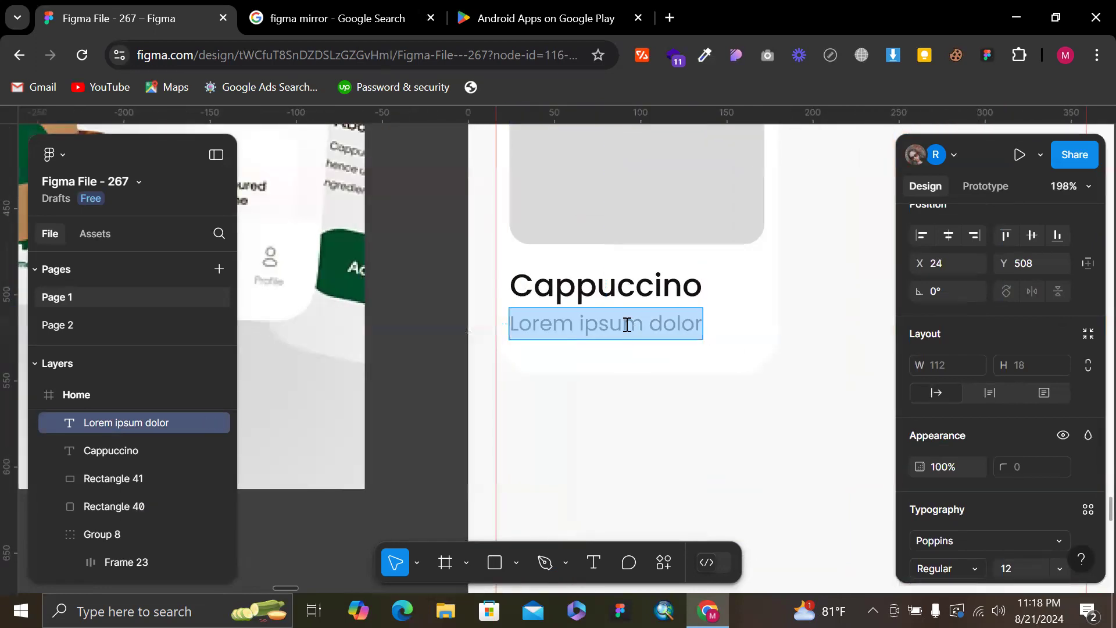
{"action": "scroll", "coordinate": [642, 324], "scroll_direction": "up", "scroll_amount": 1}
{"action": "left_click", "coordinate": [643, 520]}
{"action": "left_click", "coordinate": [643, 521]}
{"action": "scroll", "coordinate": [642, 520], "scroll_direction": "left", "scroll_amount": 3}
{"action": "scroll", "coordinate": [642, 520], "scroll_direction": "down", "scroll_amount": 4}
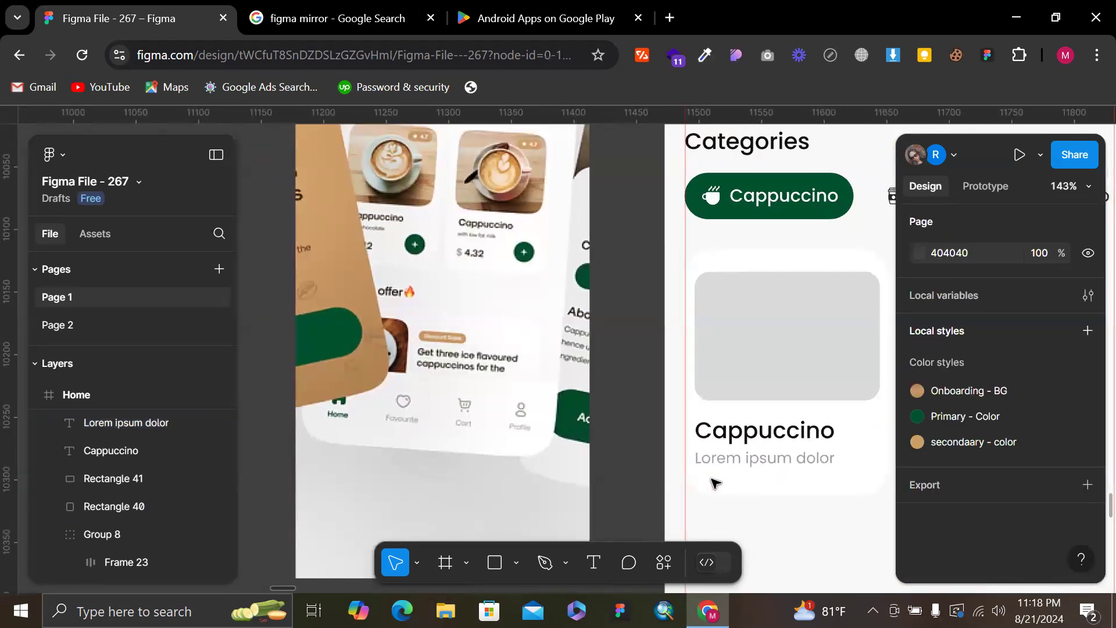
Increase the card's Cappuccino title to font size 20 and realign it with the image placeholder's left edge
{"action": "left_click", "coordinate": [742, 462]}
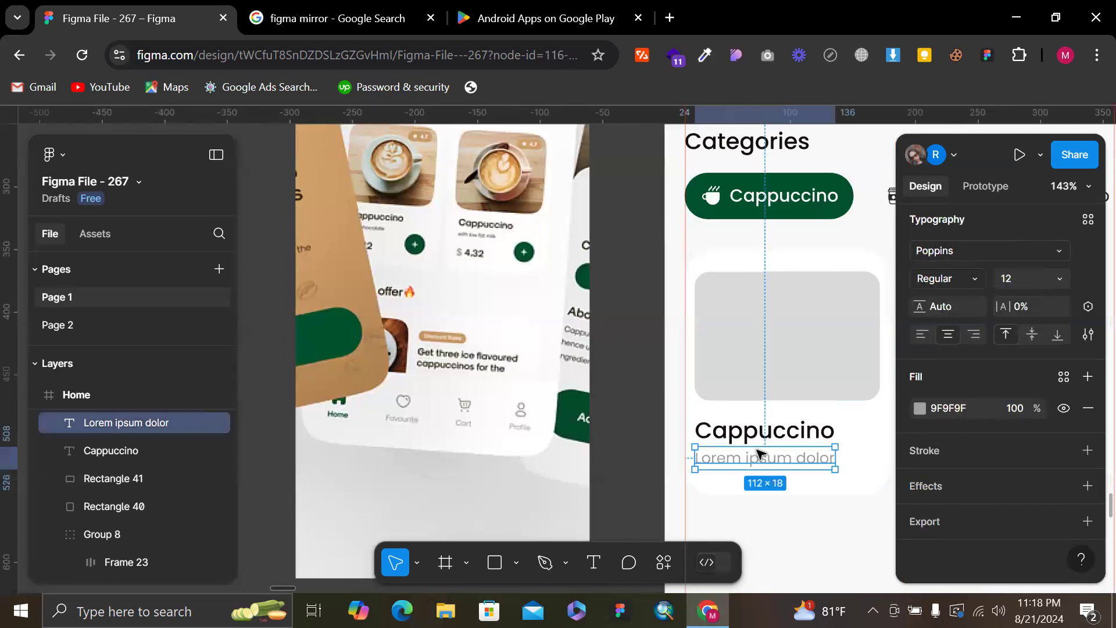
{"action": "left_click", "coordinate": [765, 432]}
{"action": "scroll", "coordinate": [765, 433], "scroll_direction": "right", "scroll_amount": 3}
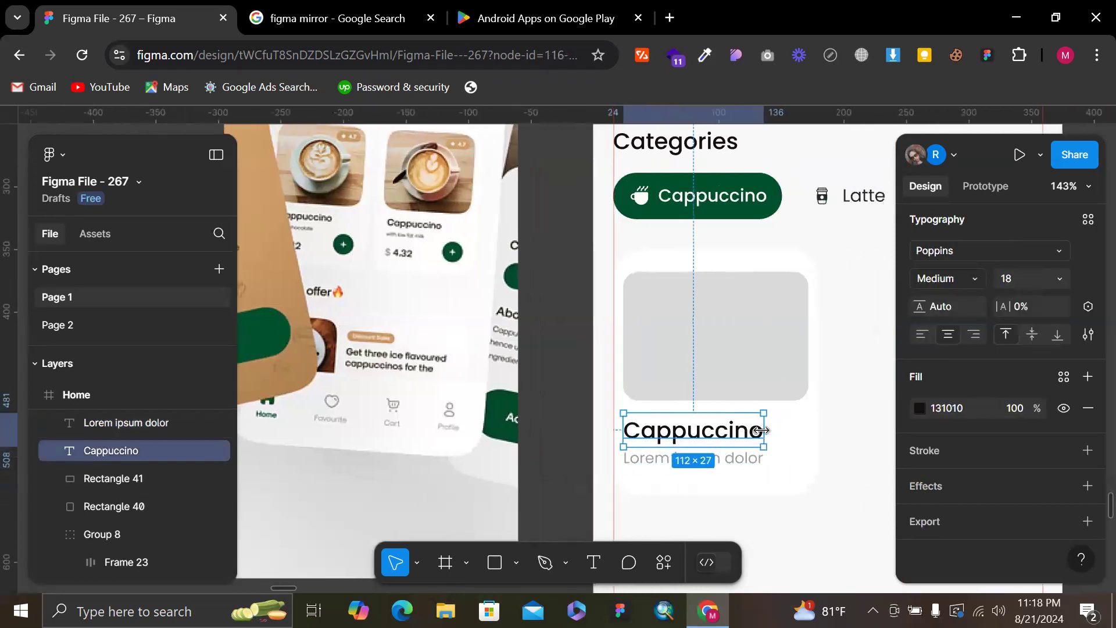
{"action": "key", "text": "Up"}
{"action": "key", "text": "Up"}
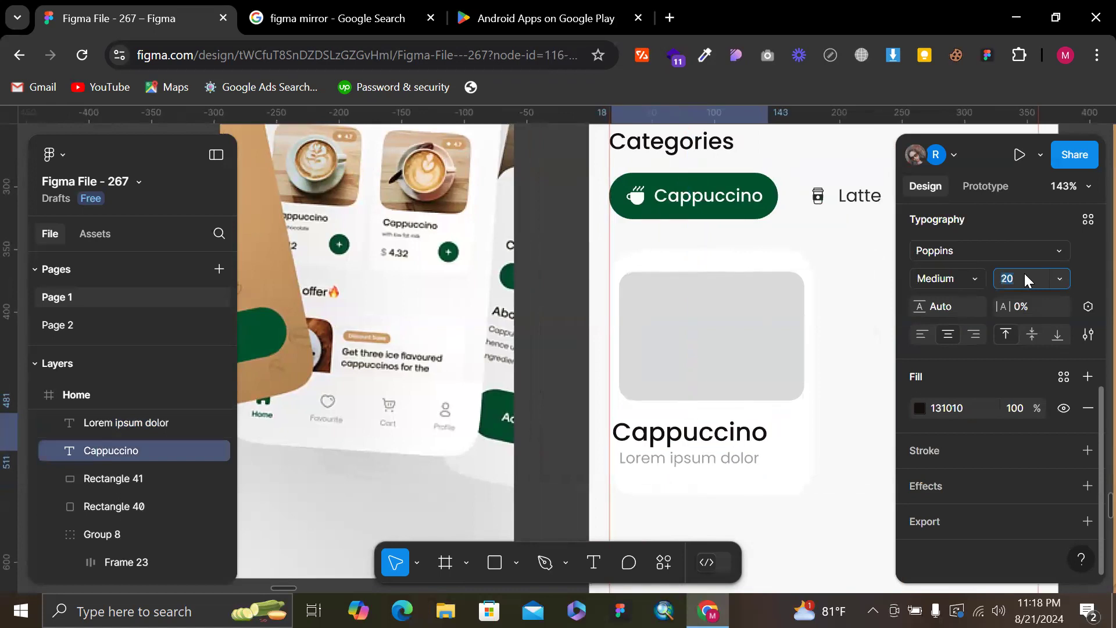
{"action": "scroll", "coordinate": [785, 287], "scroll_direction": "up", "scroll_amount": 3, "text": "ctrl"}
{"action": "left_click_drag", "start_coordinate": [599, 498], "coordinate": [613, 499]}
{"action": "scroll", "coordinate": [612, 499], "scroll_direction": "down", "scroll_amount": 3}
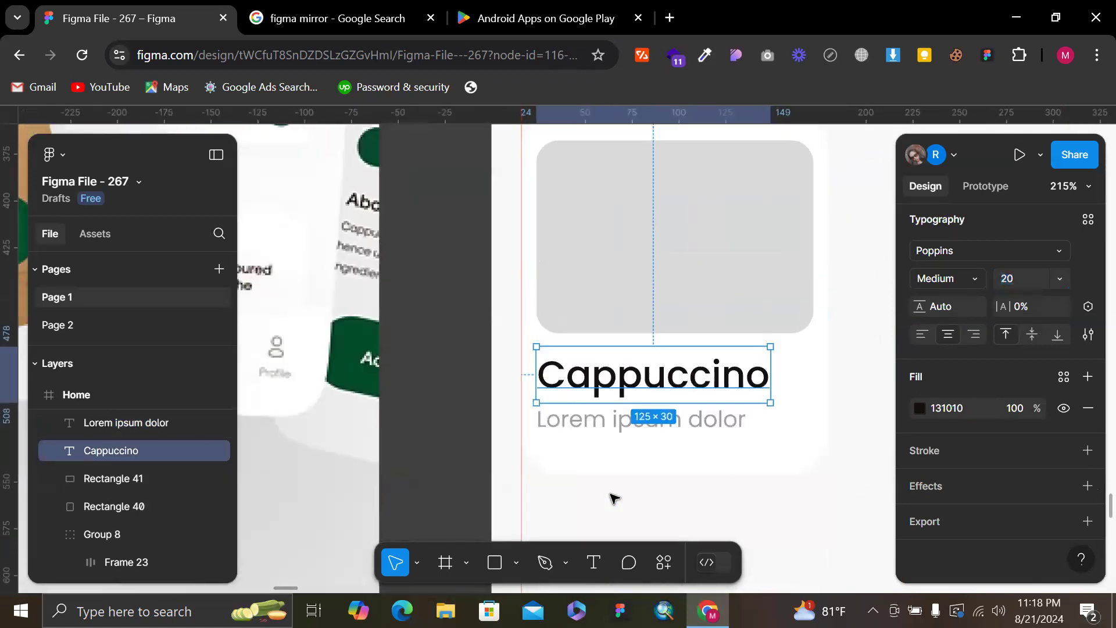
Extend the product card's white background downward to a height of about 234
{"action": "left_click", "coordinate": [605, 428]}
{"action": "scroll", "coordinate": [603, 440], "scroll_direction": "up", "scroll_amount": 1, "text": "ctrl"}
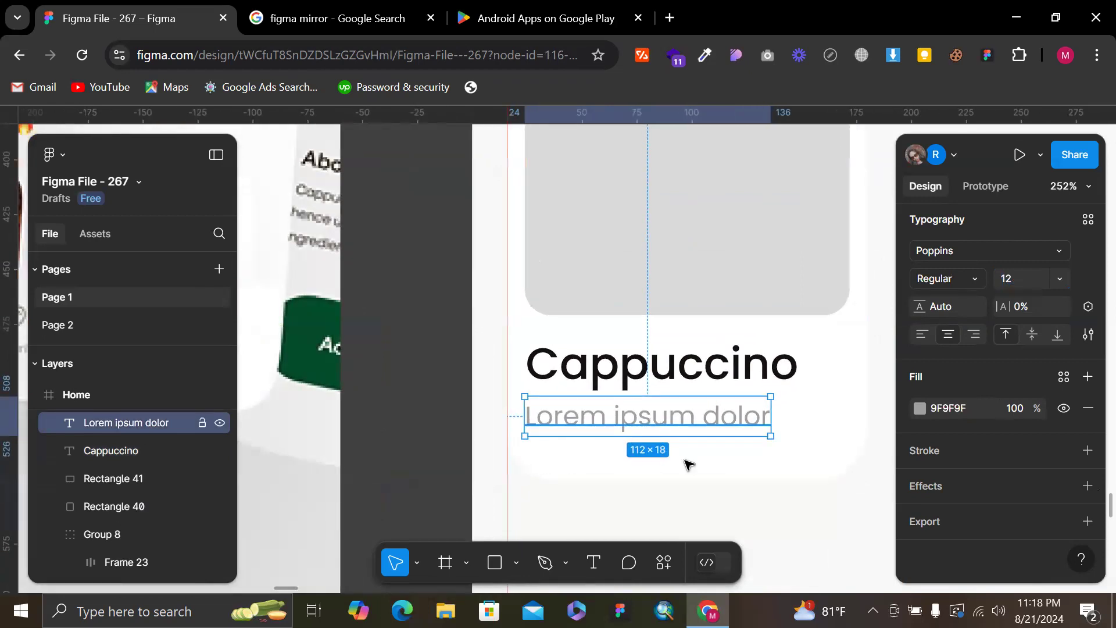
{"action": "left_click", "coordinate": [688, 464]}
{"action": "scroll", "coordinate": [692, 471], "scroll_direction": "down", "scroll_amount": 4, "text": "ctrl"}
{"action": "left_click_drag", "start_coordinate": [686, 530], "coordinate": [686, 521]}
Move the grey image placeholder up to leave a 12 px gap below the card's top edge
{"action": "left_click", "coordinate": [742, 337]}
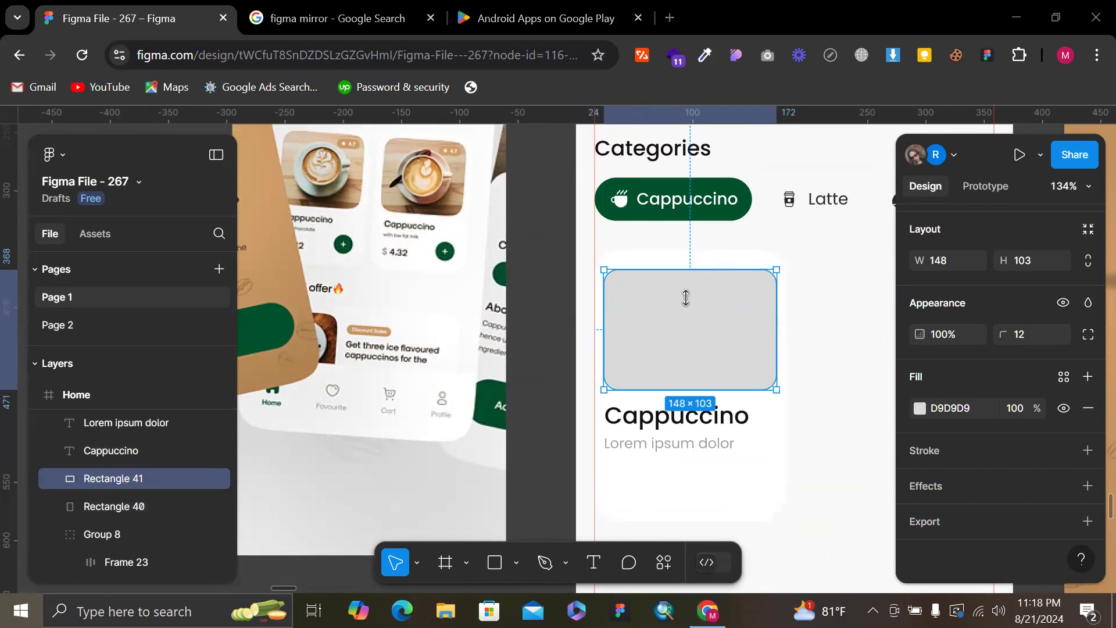
{"action": "key", "text": "alt"}
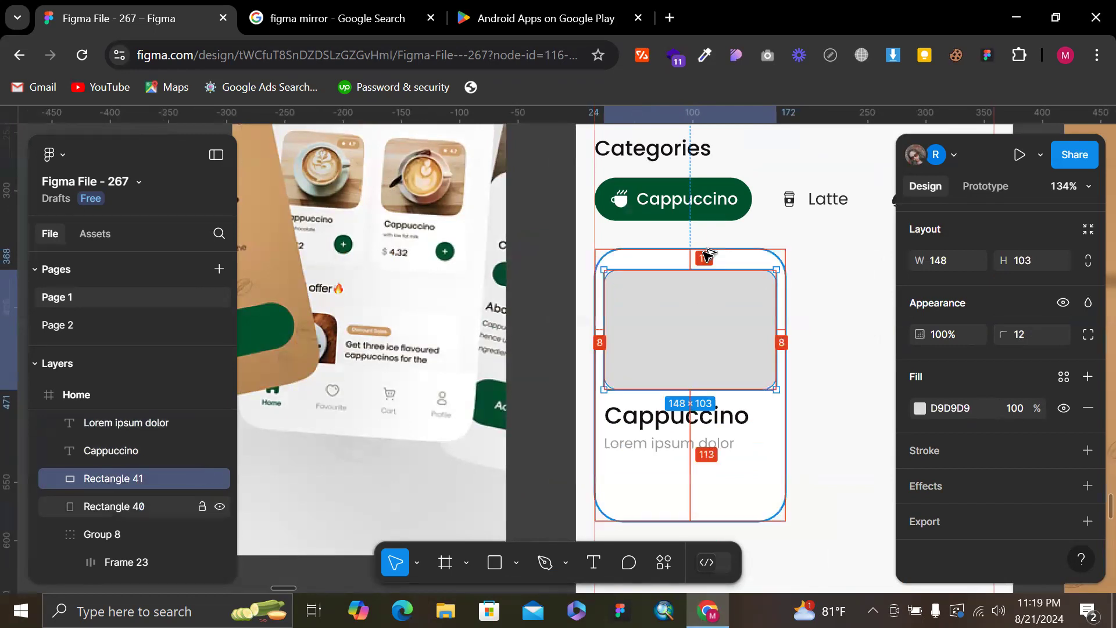
{"action": "key", "text": "alt"}
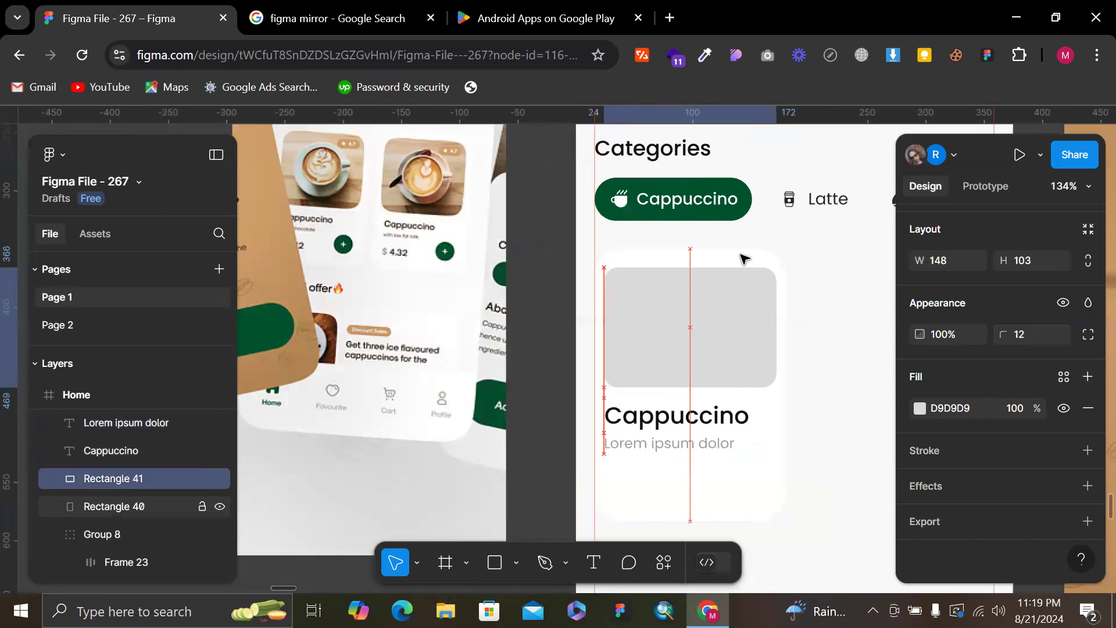
{"action": "key", "text": "alt"}
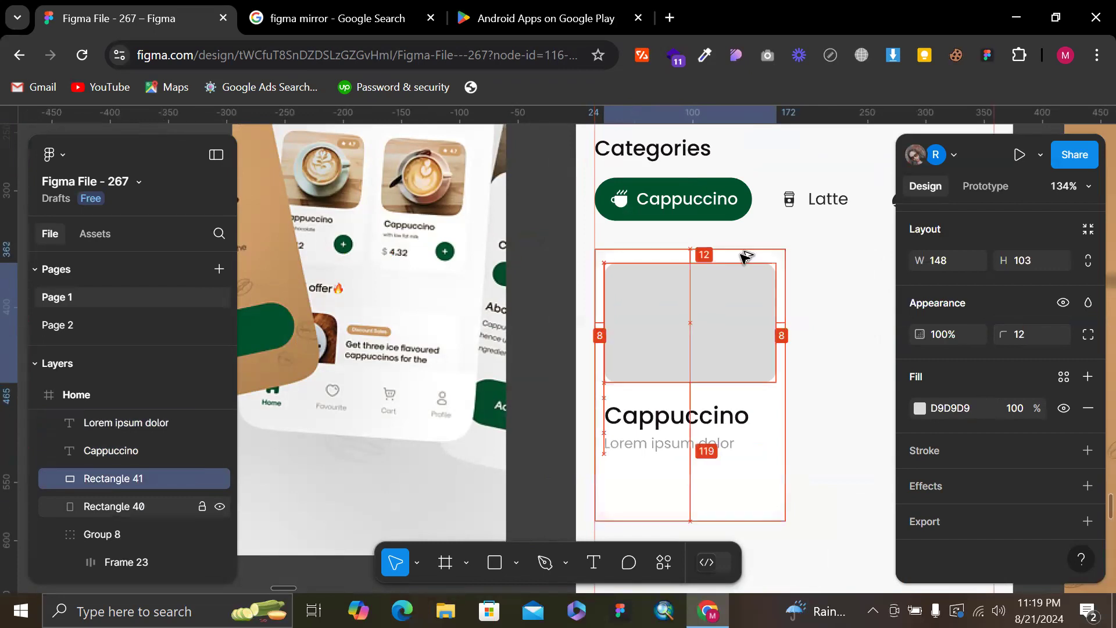
Nudge the Cappuccino title and its subtitle together slightly upward in the card
{"action": "left_click", "coordinate": [661, 417]}
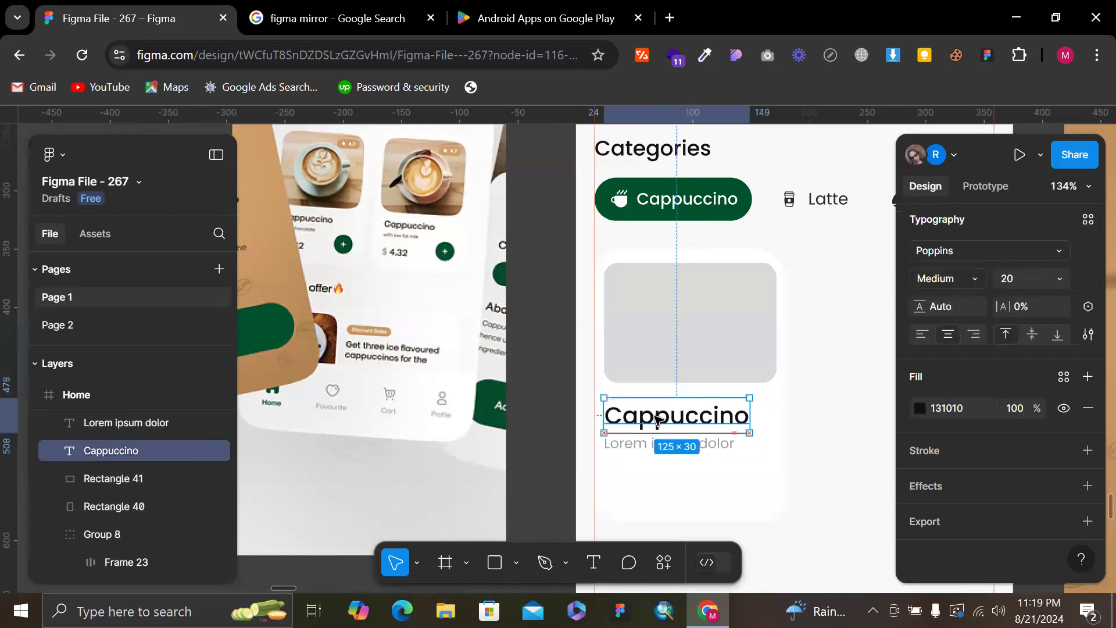
{"action": "left_click", "coordinate": [649, 445], "text": "shift"}
{"action": "left_click_drag", "start_coordinate": [661, 434], "coordinate": [656, 432]}
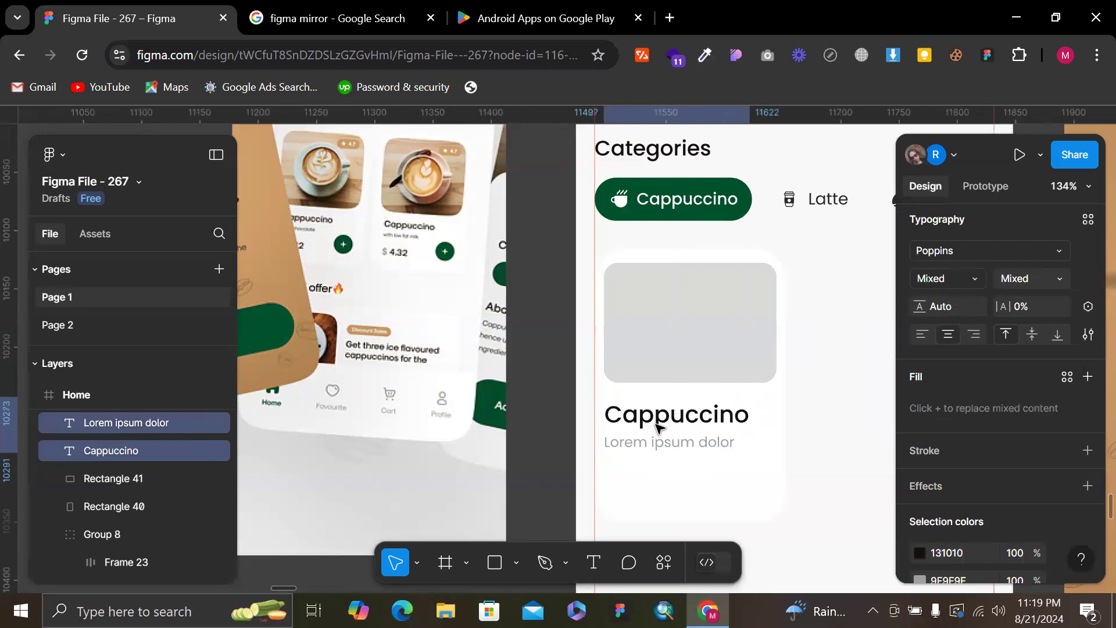
{"action": "left_click", "coordinate": [837, 347]}
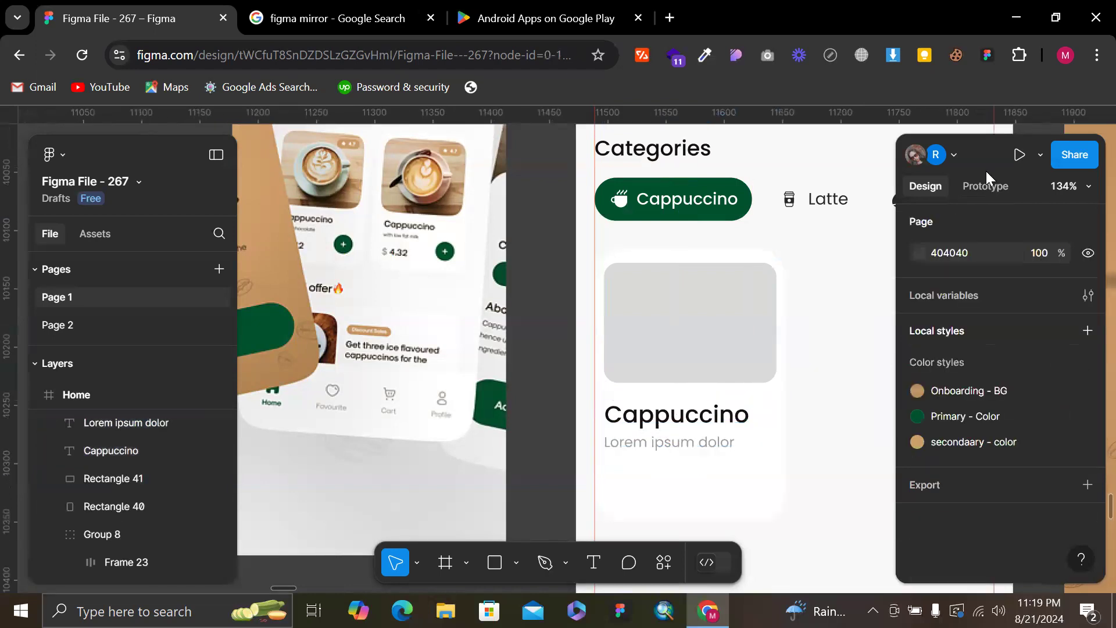
Look through the prototype device options and open the inline prototype preview
{"action": "left_click", "coordinate": [1041, 154]}
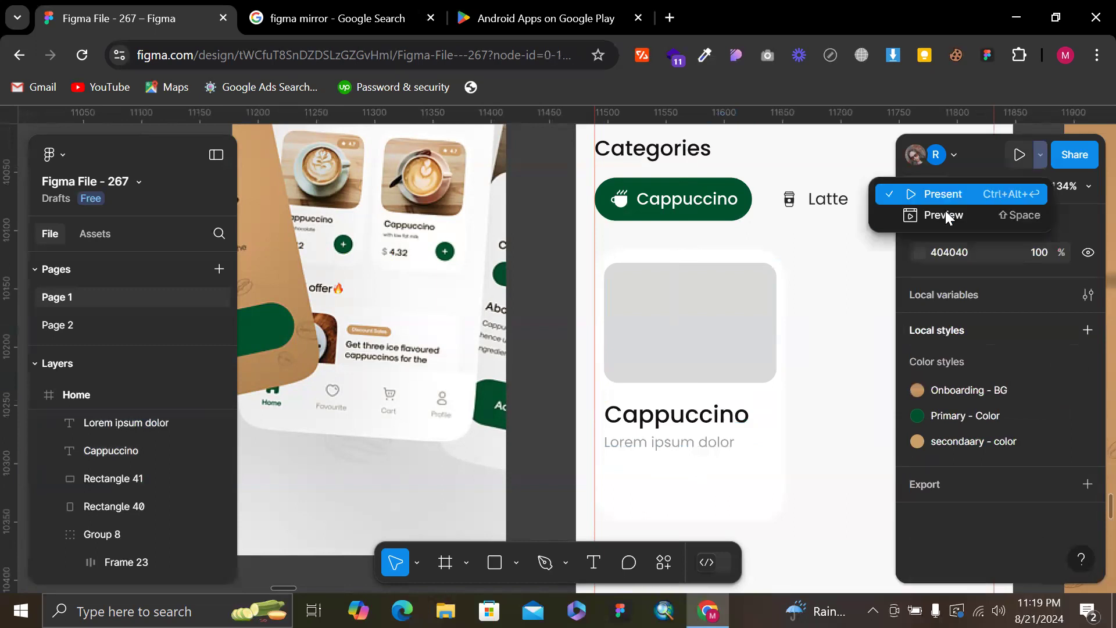
{"action": "left_click", "coordinate": [993, 232]}
{"action": "left_click", "coordinate": [999, 182]}
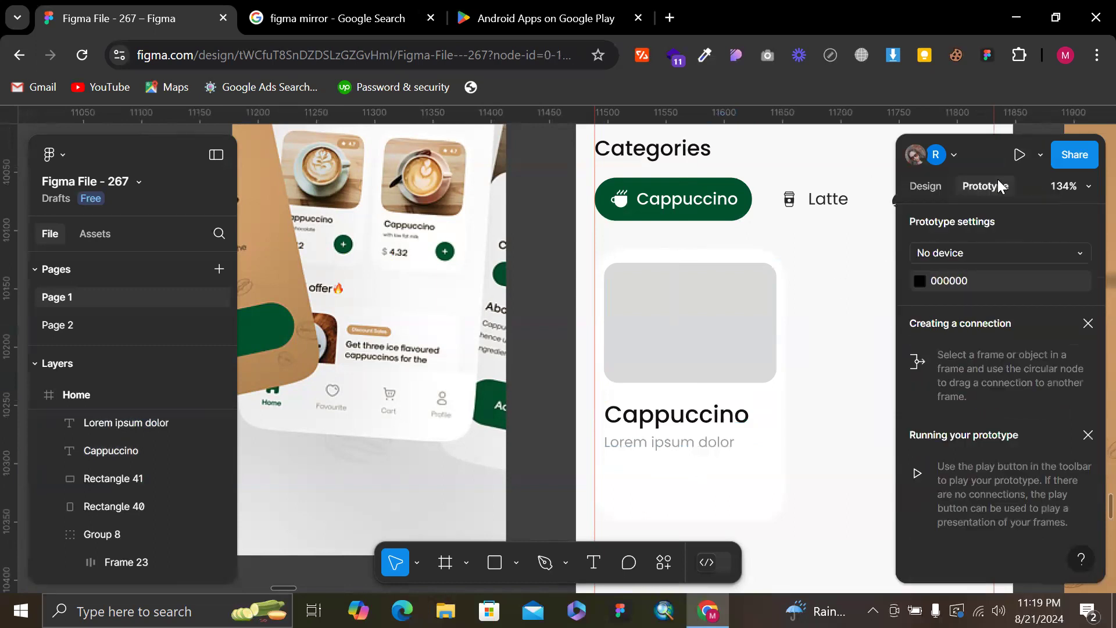
{"action": "left_click", "coordinate": [960, 247]}
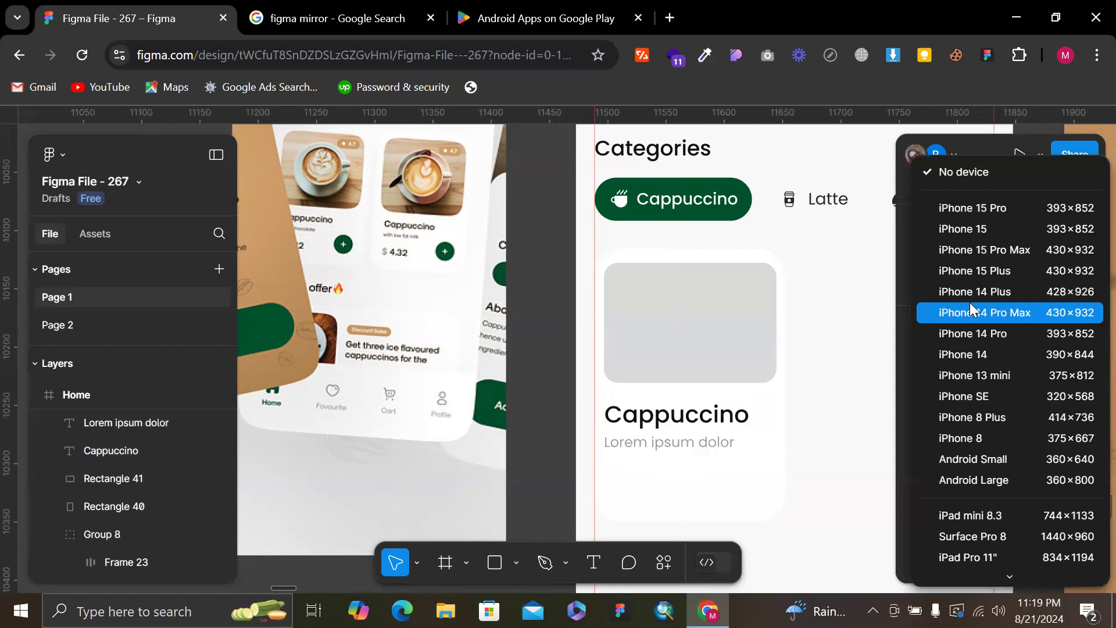
{"action": "left_click", "coordinate": [853, 304]}
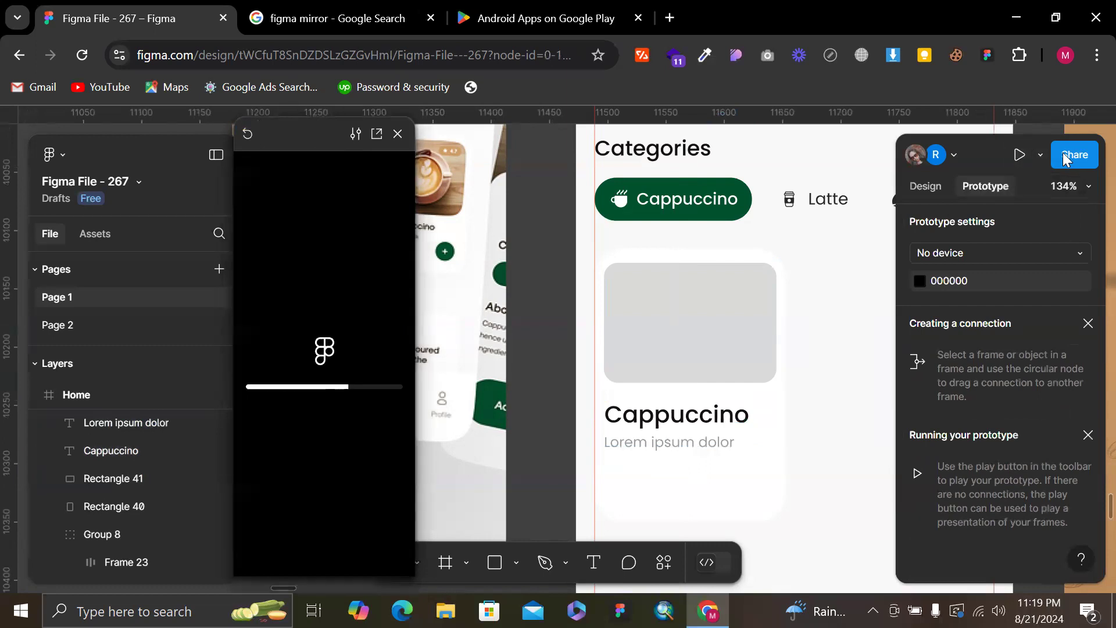
Set the prototype device to iPhone 13 mini
{"action": "left_click", "coordinate": [1041, 155]}
{"action": "left_click", "coordinate": [1077, 229]}
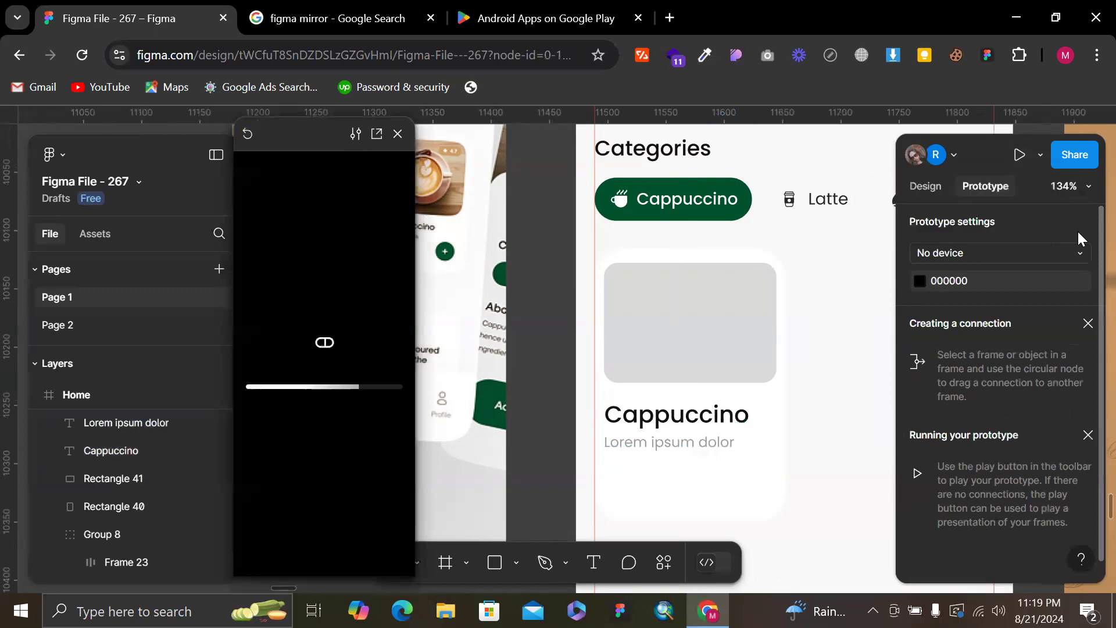
{"action": "left_click", "coordinate": [1072, 246]}
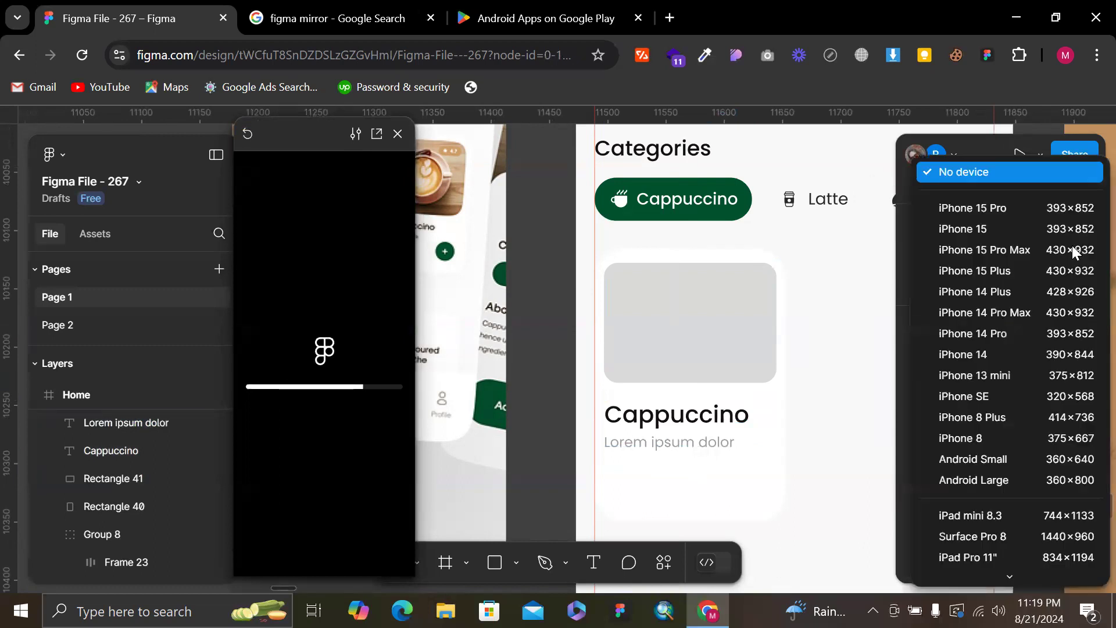
{"action": "left_click", "coordinate": [1005, 378]}
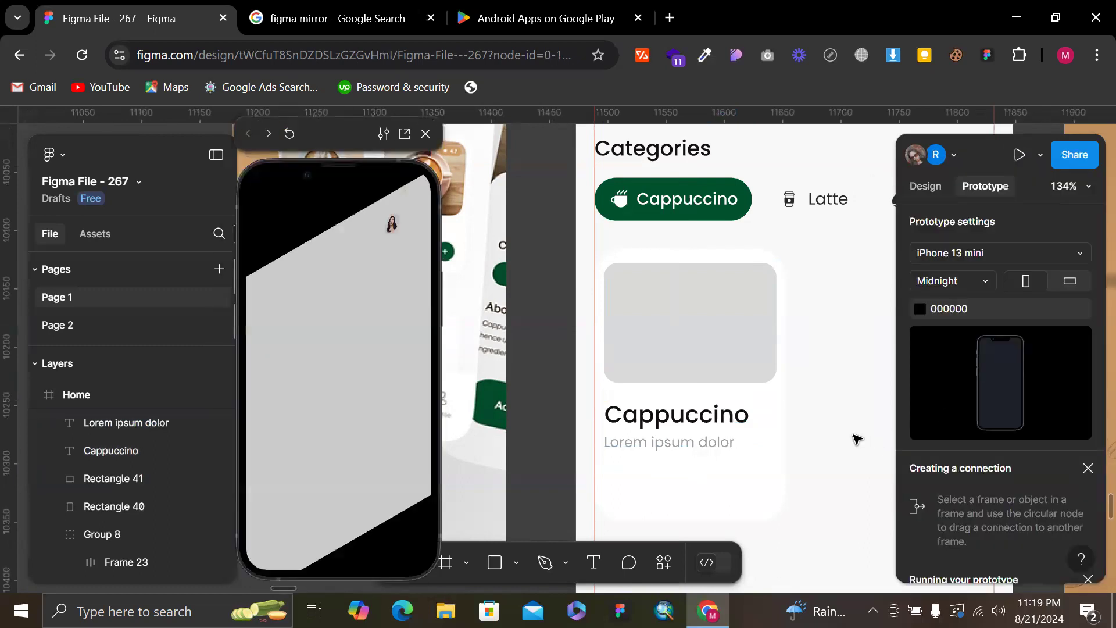
Show the Home frame in the prototype preview, compare it with the reference design, and close the preview
{"action": "scroll", "coordinate": [857, 439], "scroll_direction": "down", "scroll_amount": 4}
{"action": "scroll", "coordinate": [847, 404], "scroll_direction": "up", "scroll_amount": 3}
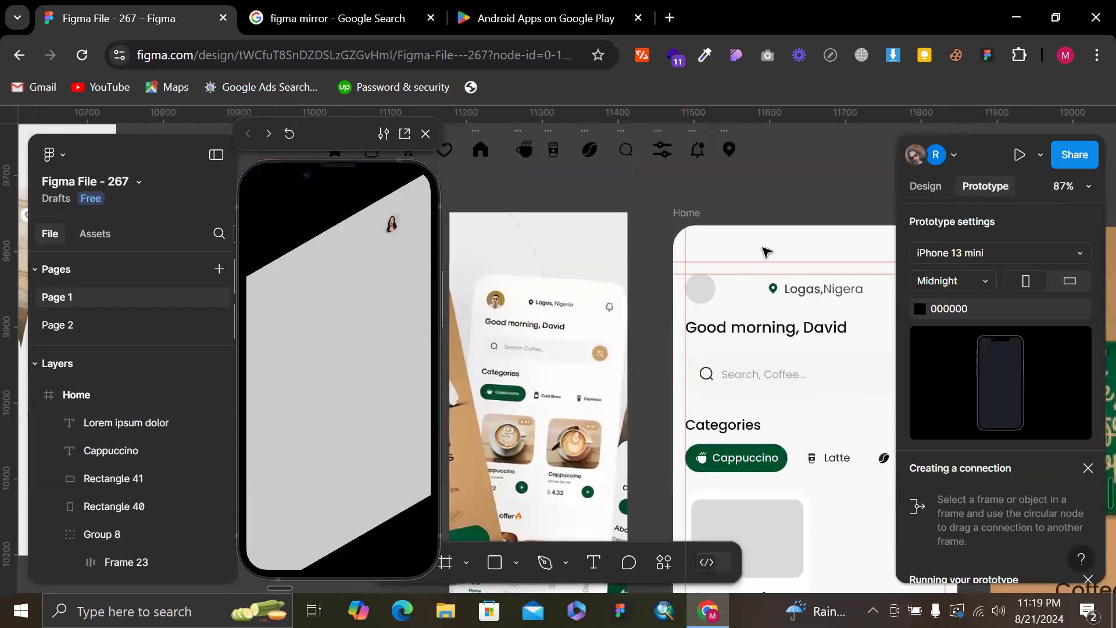
{"action": "left_click", "coordinate": [687, 217]}
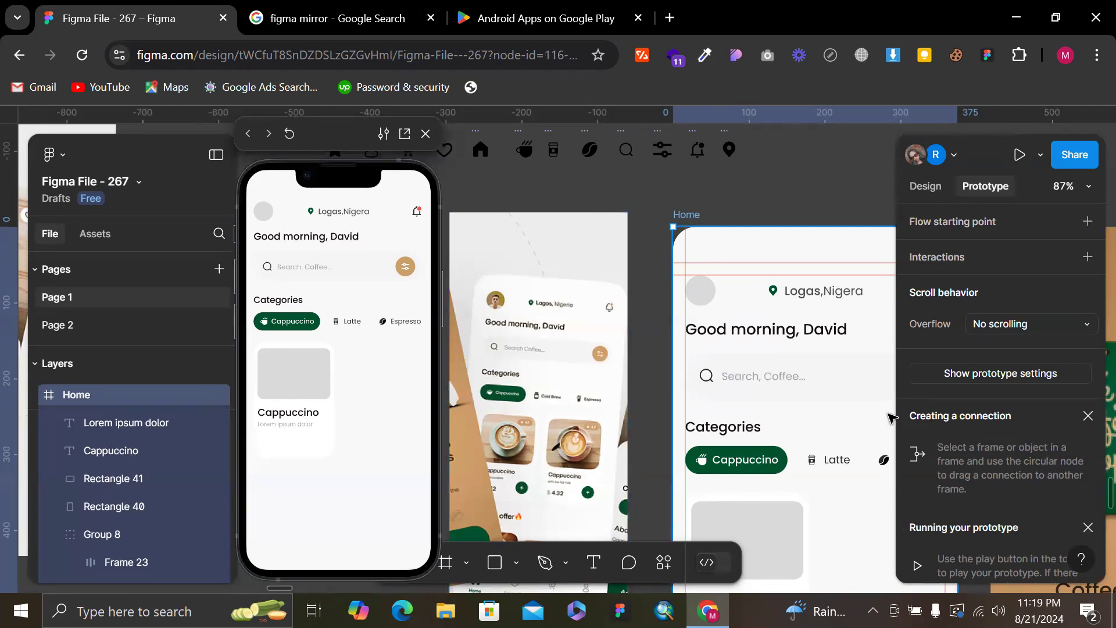
{"action": "scroll", "coordinate": [891, 418], "scroll_direction": "down", "scroll_amount": 3}
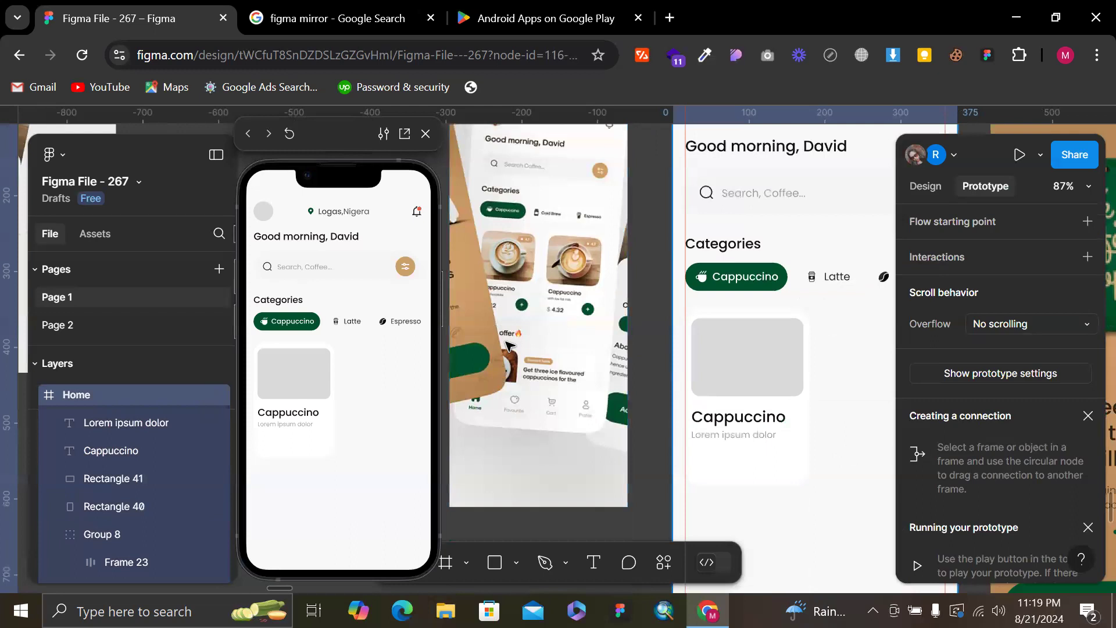
{"action": "left_click", "coordinate": [428, 133]}
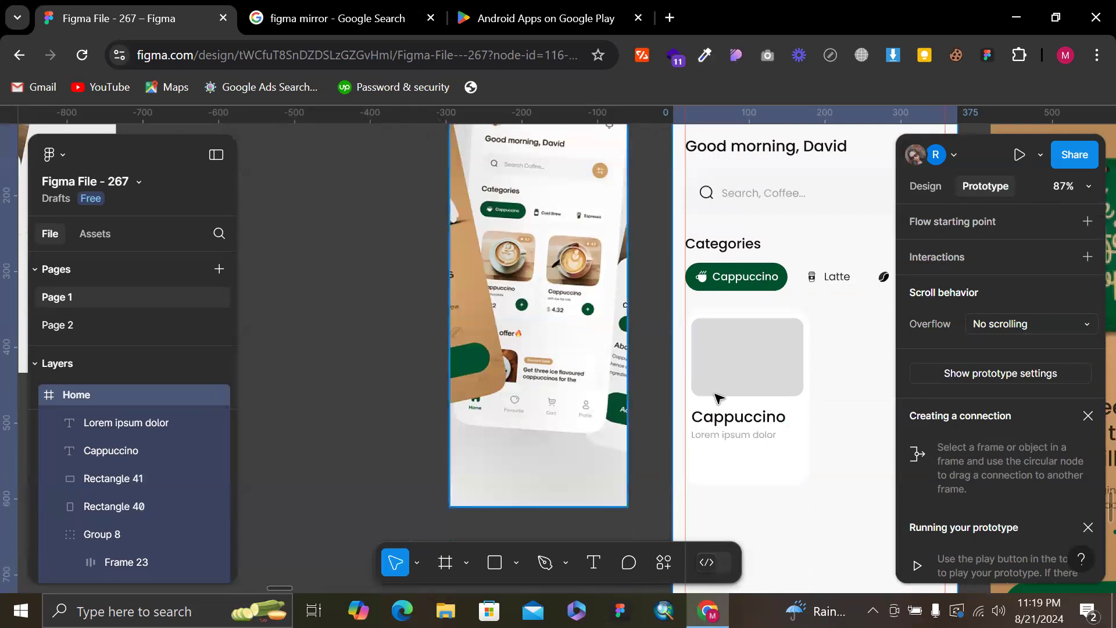
Draw a circle about 27 × 27 in the lower-right corner of the Cappuccino product card
{"action": "left_click", "coordinate": [767, 490]}
{"action": "scroll", "coordinate": [824, 465], "scroll_direction": "up", "scroll_amount": 5}
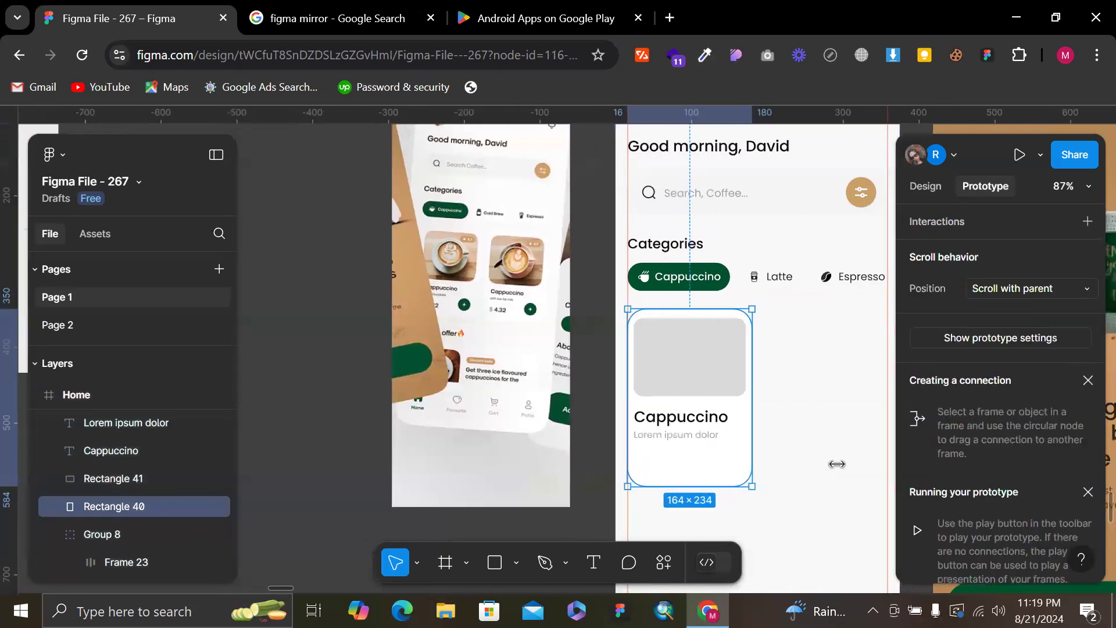
{"action": "scroll", "coordinate": [825, 465], "scroll_direction": "left", "scroll_amount": 3}
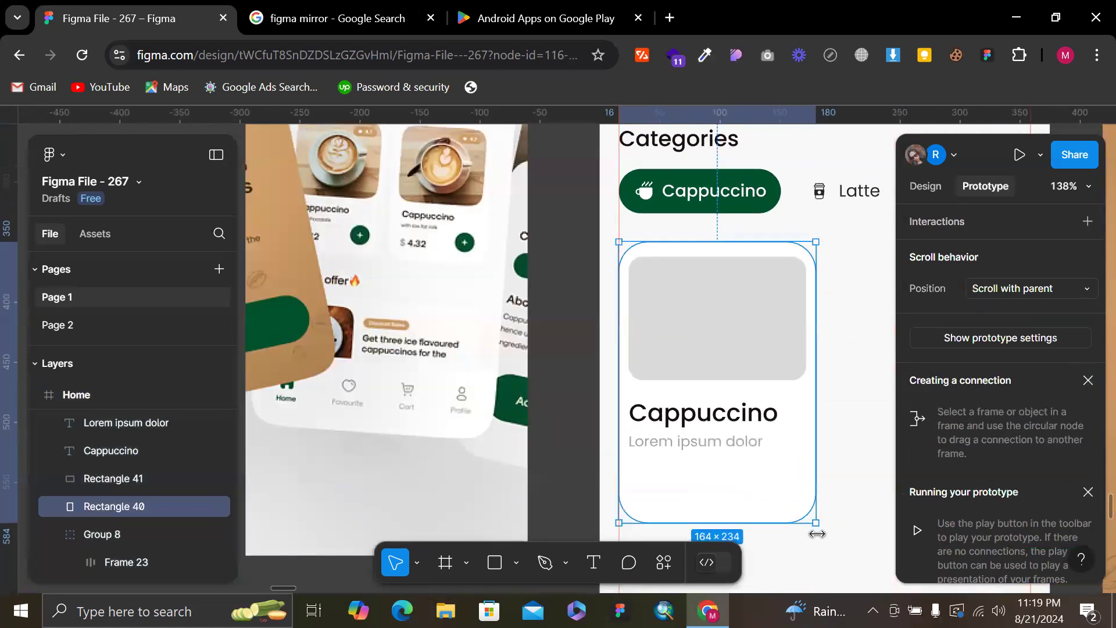
{"action": "mouse_move", "coordinate": [843, 508]}
{"action": "left_mouse_down"}
{"action": "mouse_move", "coordinate": [823, 512]}
{"action": "mouse_move", "coordinate": [761, 473]}
{"action": "mouse_move", "coordinate": [784, 504]}
{"action": "left_mouse_up"}
{"action": "key", "text": "o"}
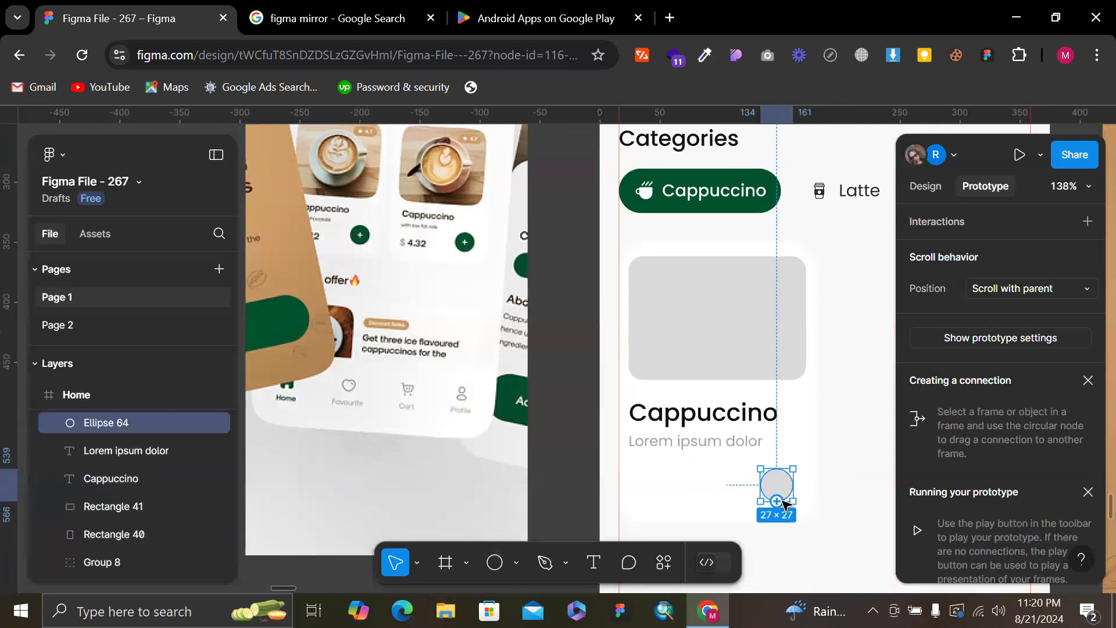
{"action": "left_click", "coordinate": [940, 181]}
{"action": "scroll", "coordinate": [847, 424], "scroll_direction": "up", "scroll_amount": 2}
{"action": "left_click", "coordinate": [843, 420]}
{"action": "scroll", "coordinate": [843, 421], "scroll_direction": "up", "scroll_amount": 3}
{"action": "scroll", "coordinate": [844, 423], "scroll_direction": "down", "scroll_amount": 4}
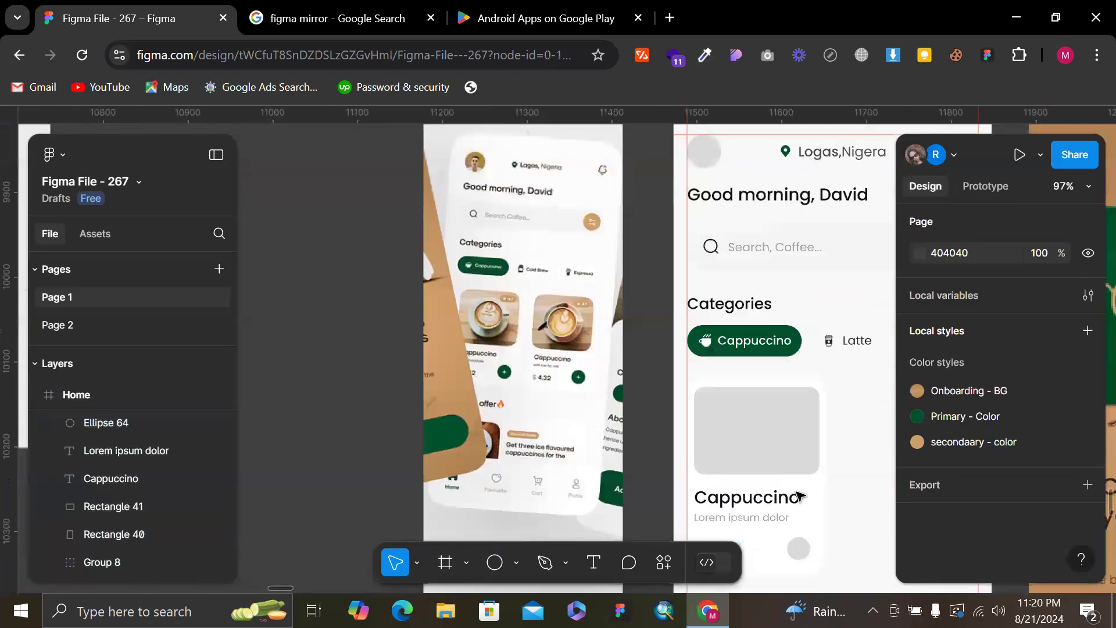
Run the Iconify plugin and search its icons for "plus"
{"action": "left_click", "coordinate": [665, 566]}
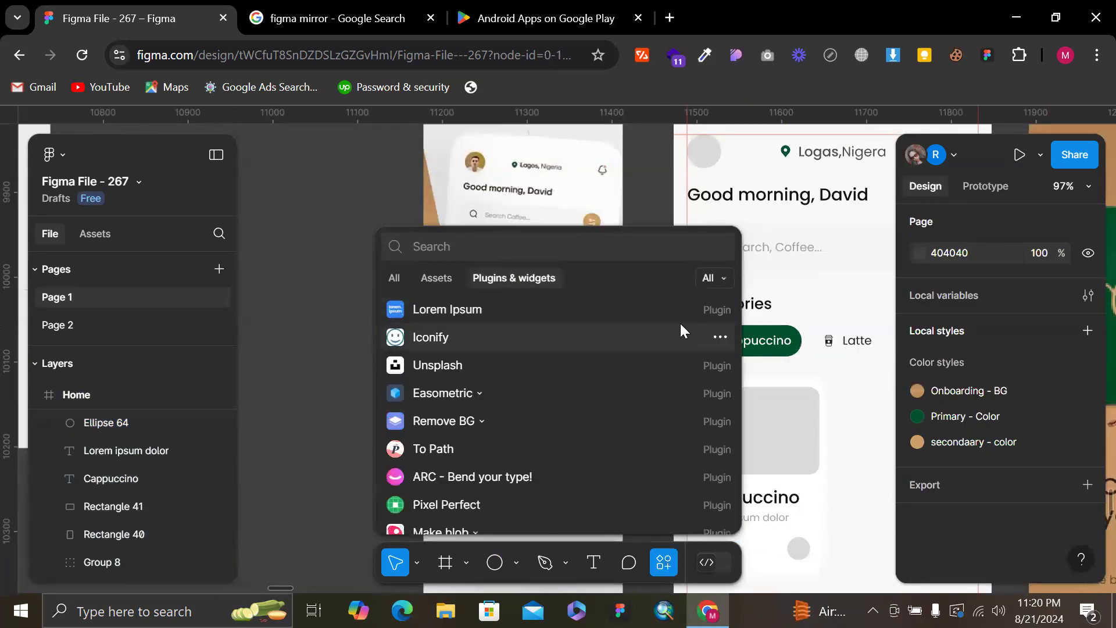
{"action": "left_click", "coordinate": [719, 332]}
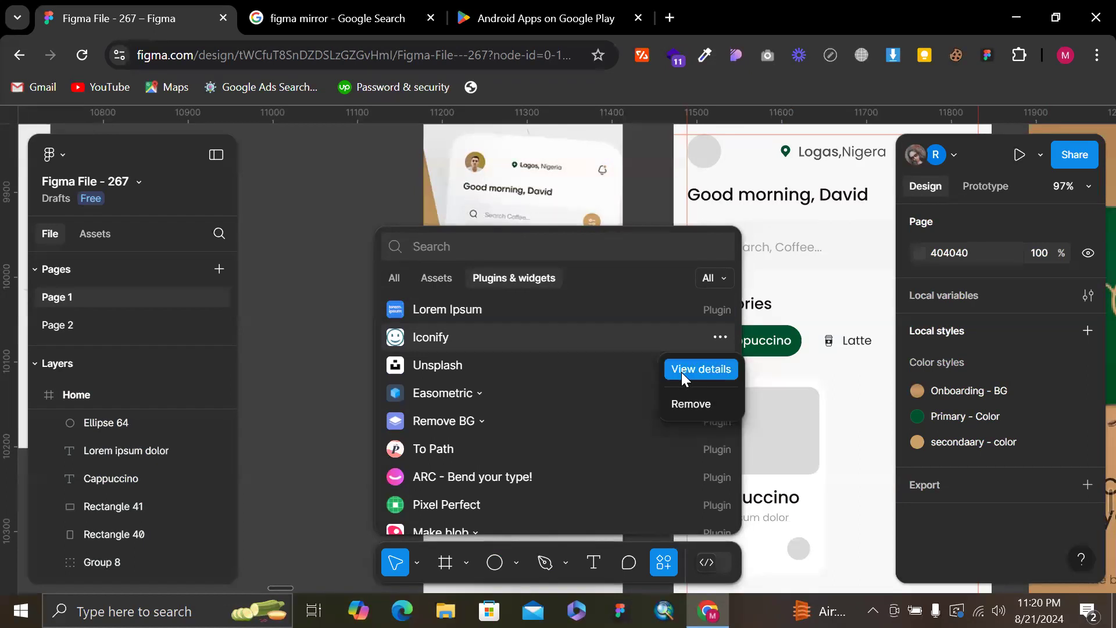
{"action": "left_click", "coordinate": [682, 371]}
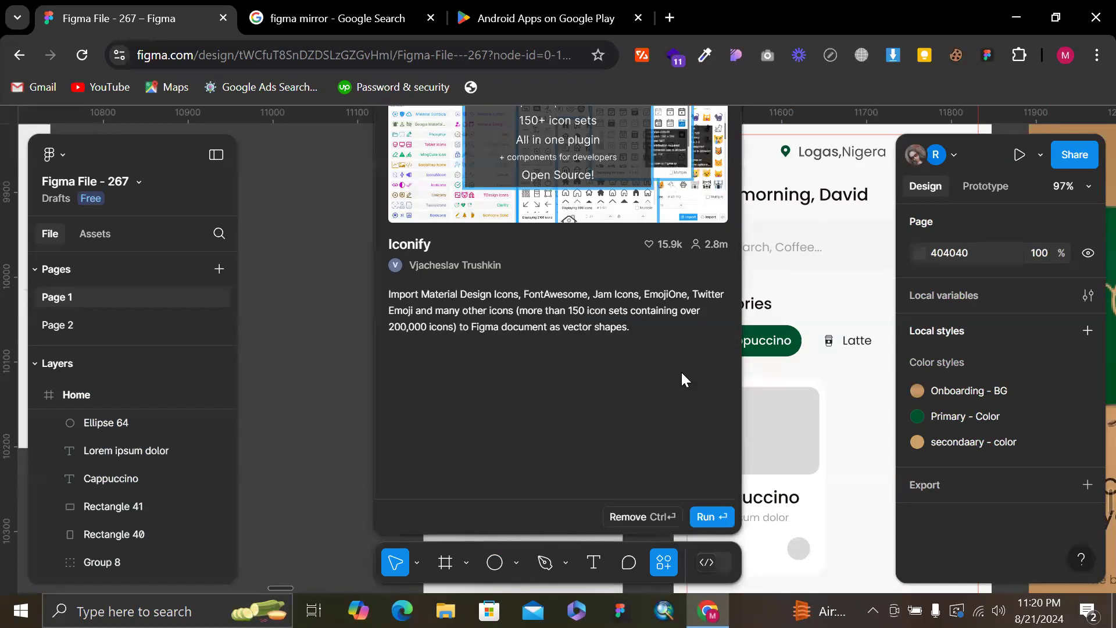
{"action": "left_click", "coordinate": [717, 516]}
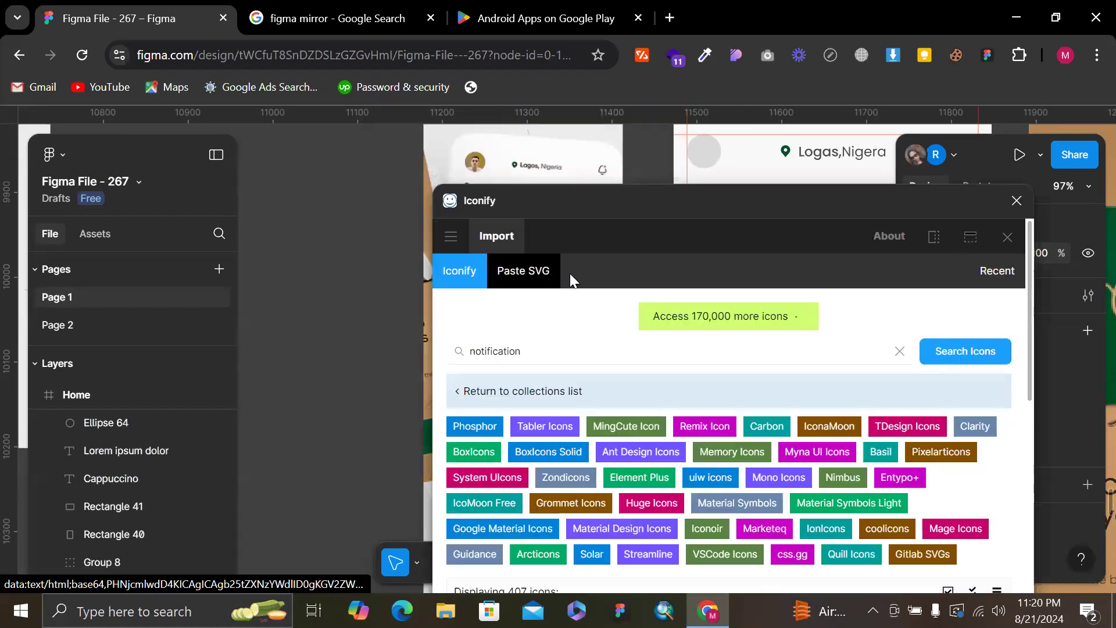
{"action": "double_click", "coordinate": [554, 356]}
{"action": "type", "text": "plus"}
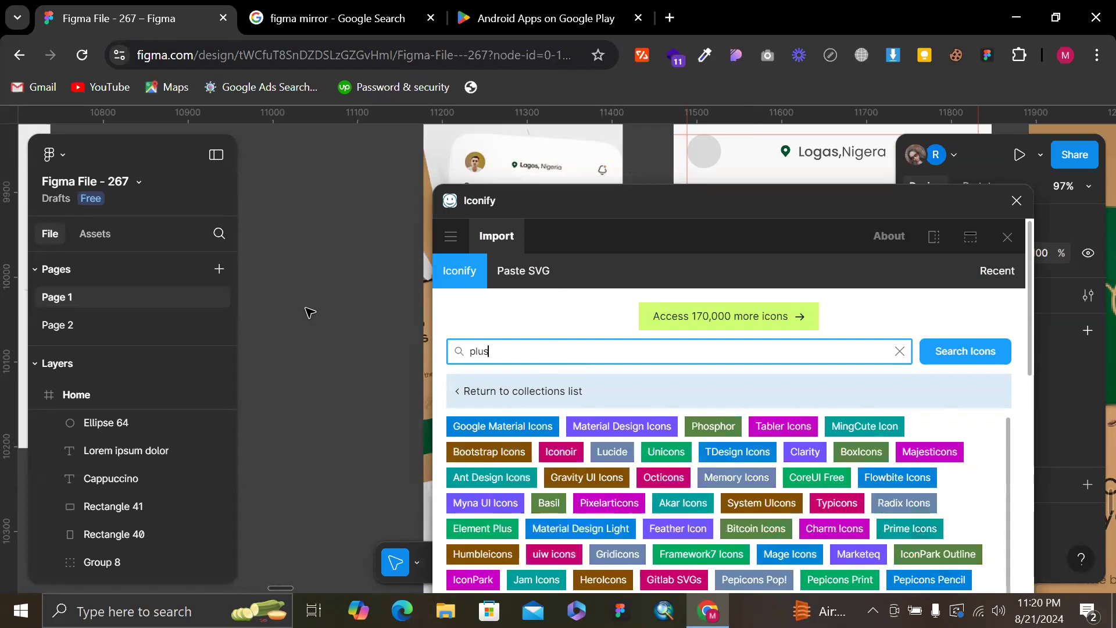
Import the ic:round-plus icon, close Iconify, and cut the icon from the canvas for reuse in the card
{"action": "scroll", "coordinate": [307, 309], "scroll_direction": "right", "scroll_amount": 1}
{"action": "scroll", "coordinate": [588, 492], "scroll_direction": "down", "scroll_amount": 6}
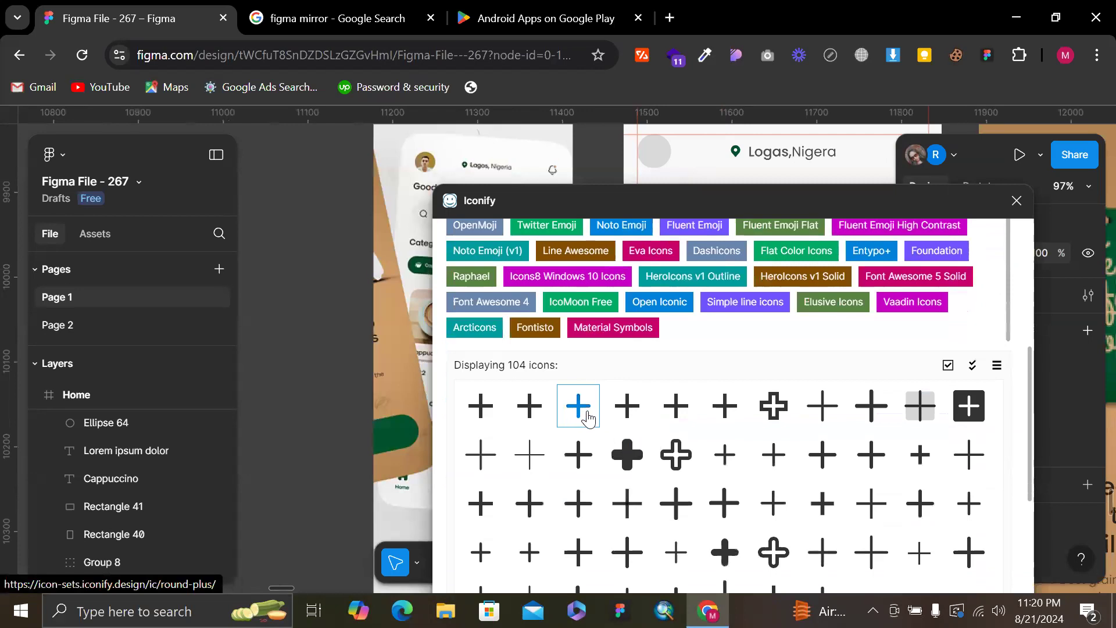
{"action": "left_click_drag", "start_coordinate": [579, 416], "coordinate": [337, 347]}
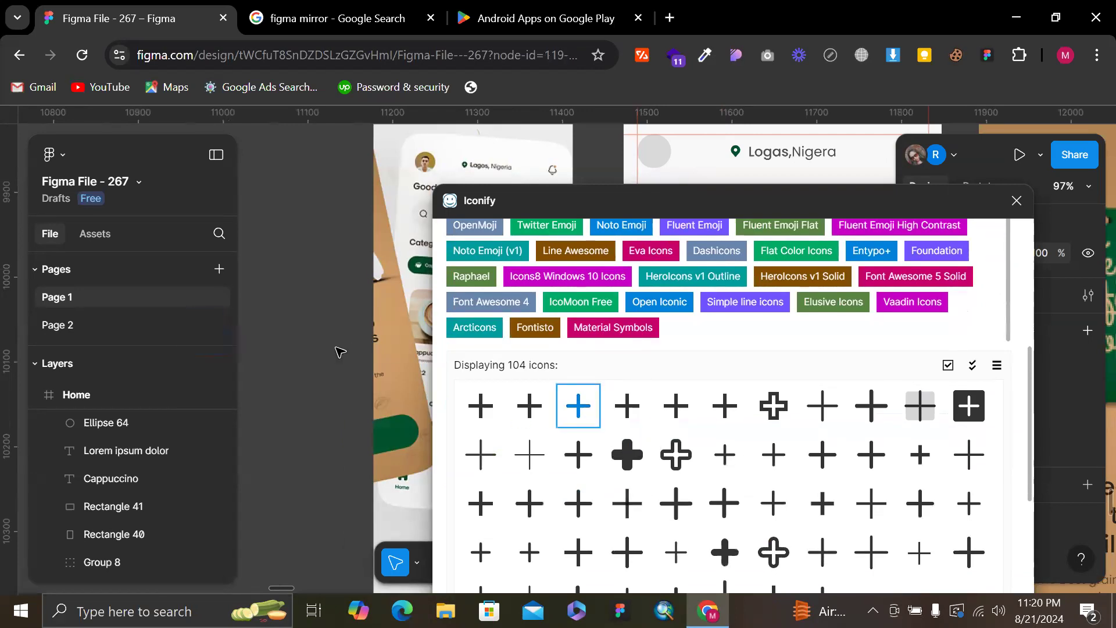
{"action": "left_click", "coordinate": [1025, 200]}
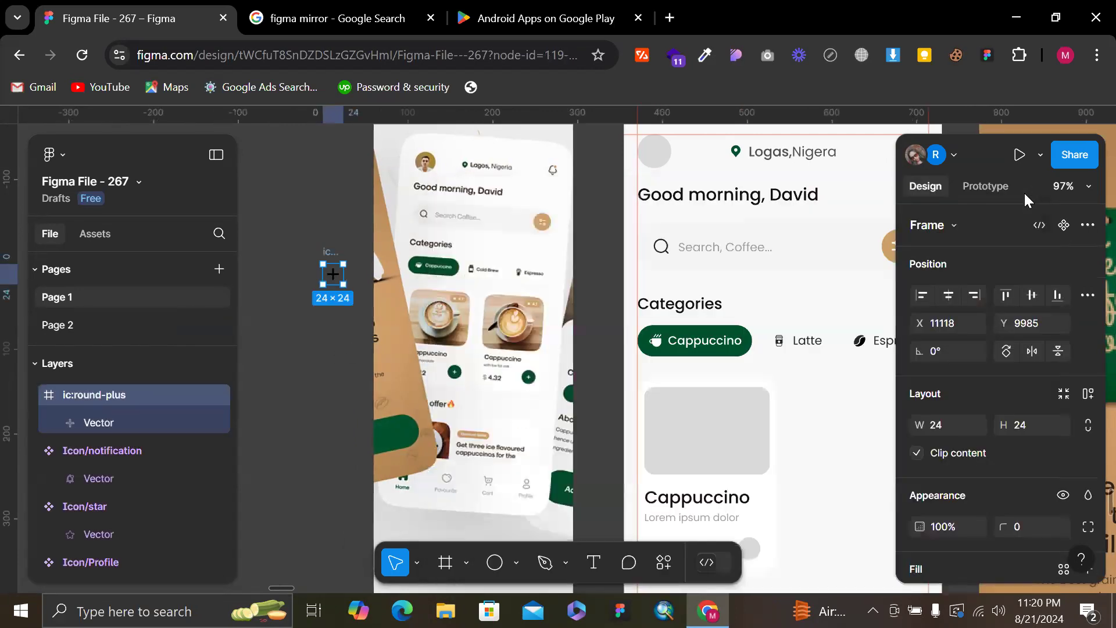
{"action": "key", "text": "Delete"}
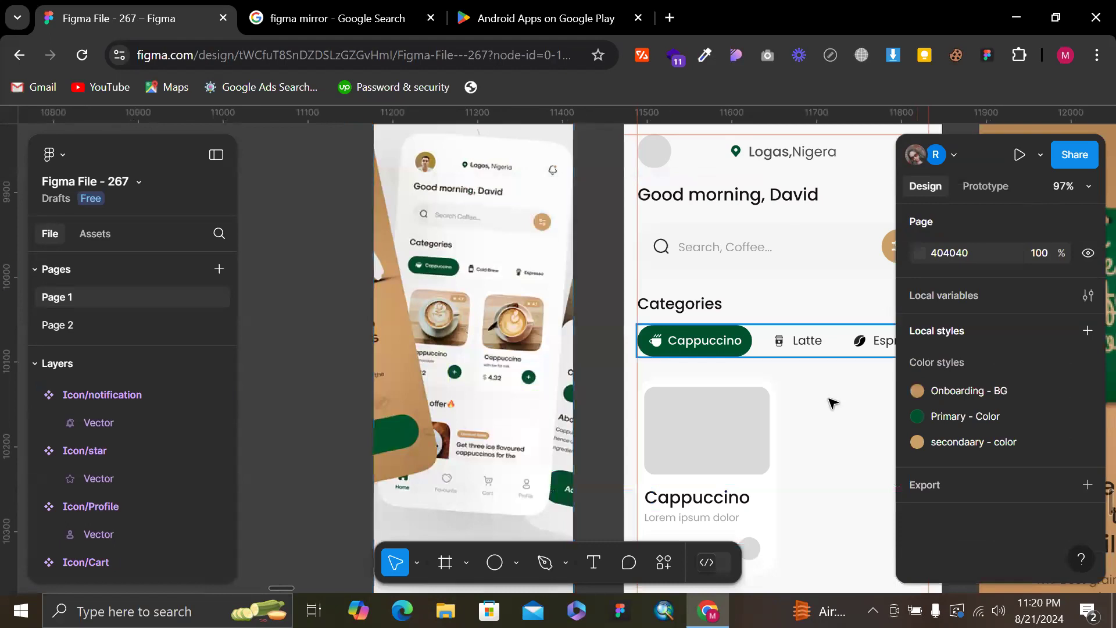
Fill the card's small circle with the dark green sampled from the Cappuccino category pill
{"action": "scroll", "coordinate": [831, 399], "scroll_direction": "up", "scroll_amount": 5}
{"action": "scroll", "coordinate": [688, 347], "scroll_direction": "down", "scroll_amount": 5}
{"action": "left_click", "coordinate": [678, 287]}
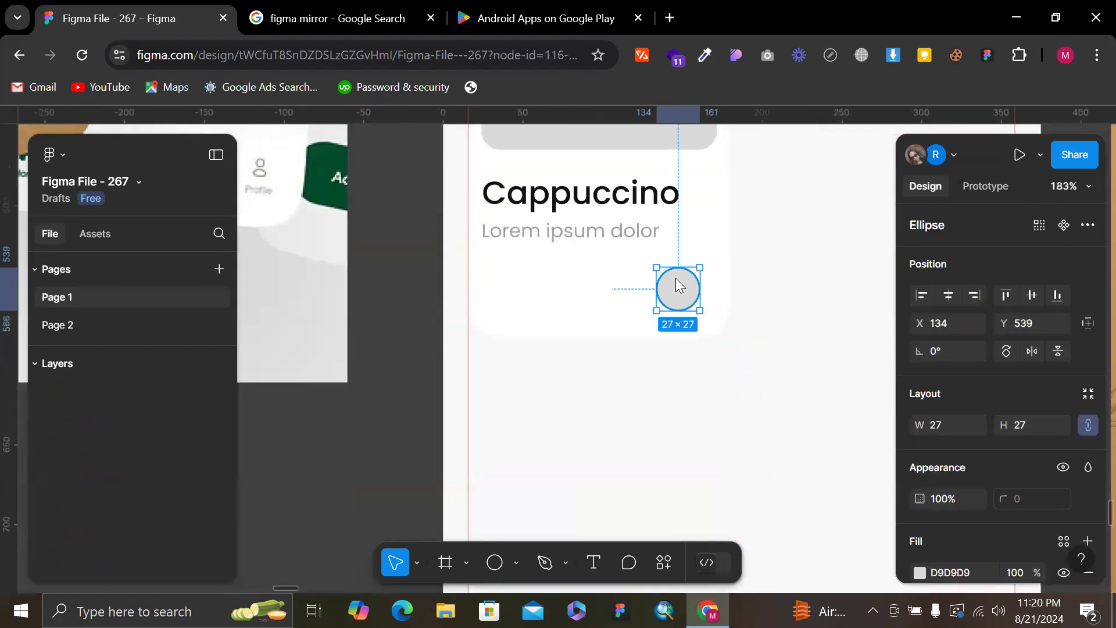
{"action": "scroll", "coordinate": [643, 279], "scroll_direction": "up", "scroll_amount": 3}
{"action": "scroll", "coordinate": [646, 278], "scroll_direction": "down", "scroll_amount": 5}
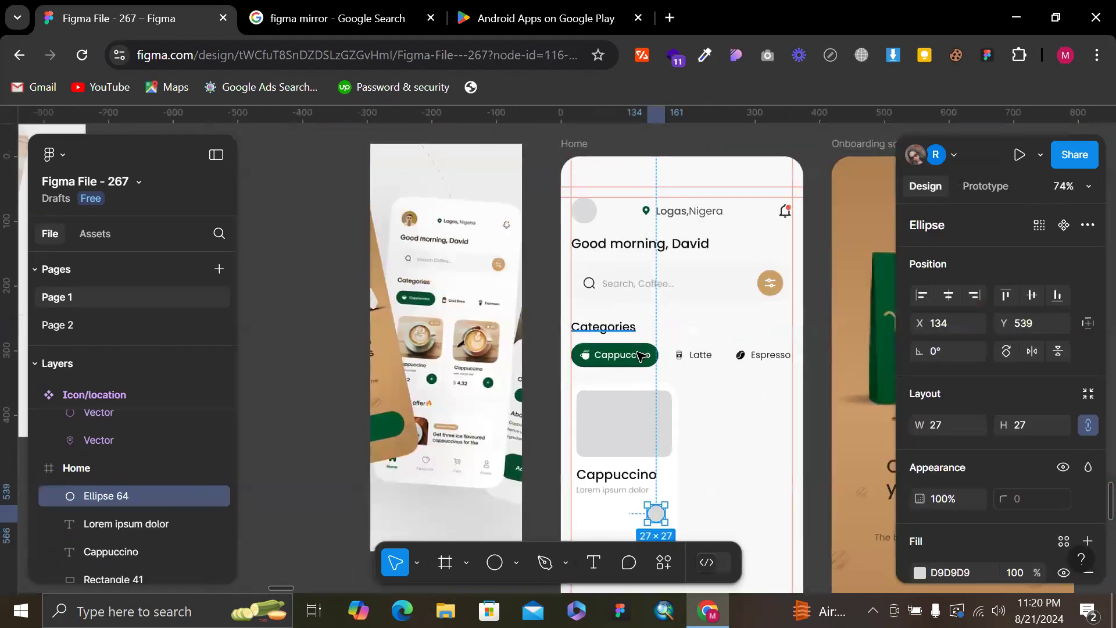
{"action": "key", "text": "i"}
{"action": "scroll", "coordinate": [644, 343], "scroll_direction": "up", "scroll_amount": 5}
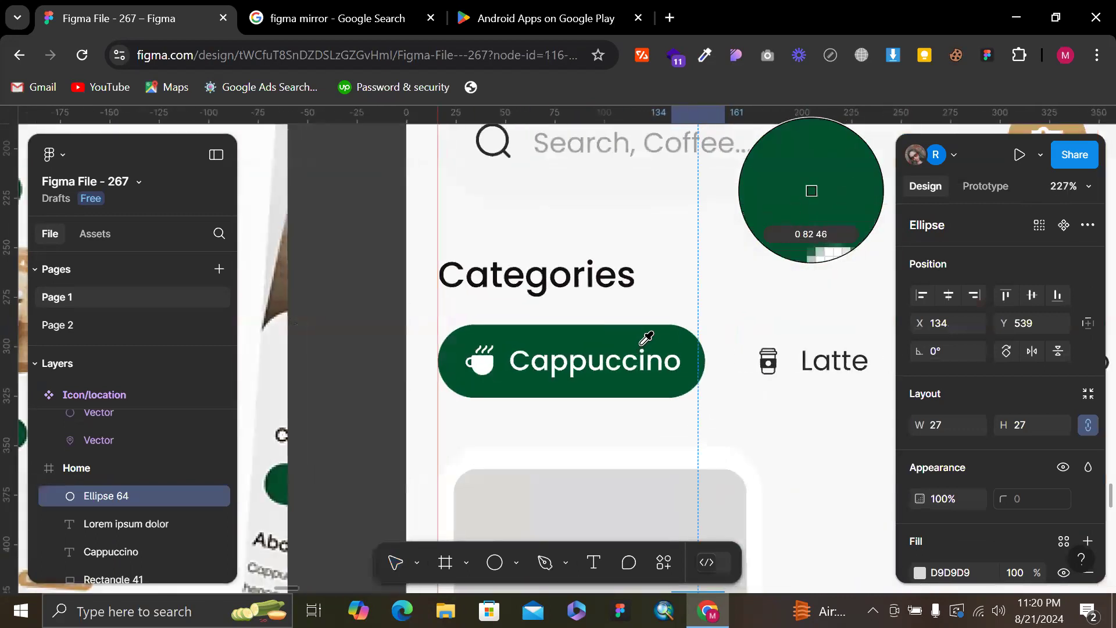
{"action": "left_click", "coordinate": [644, 342]}
{"action": "scroll", "coordinate": [651, 348], "scroll_direction": "down", "scroll_amount": 3}
{"action": "scroll", "coordinate": [673, 498], "scroll_direction": "down", "scroll_amount": 2}
{"action": "scroll", "coordinate": [673, 499], "scroll_direction": "up", "scroll_amount": 4}
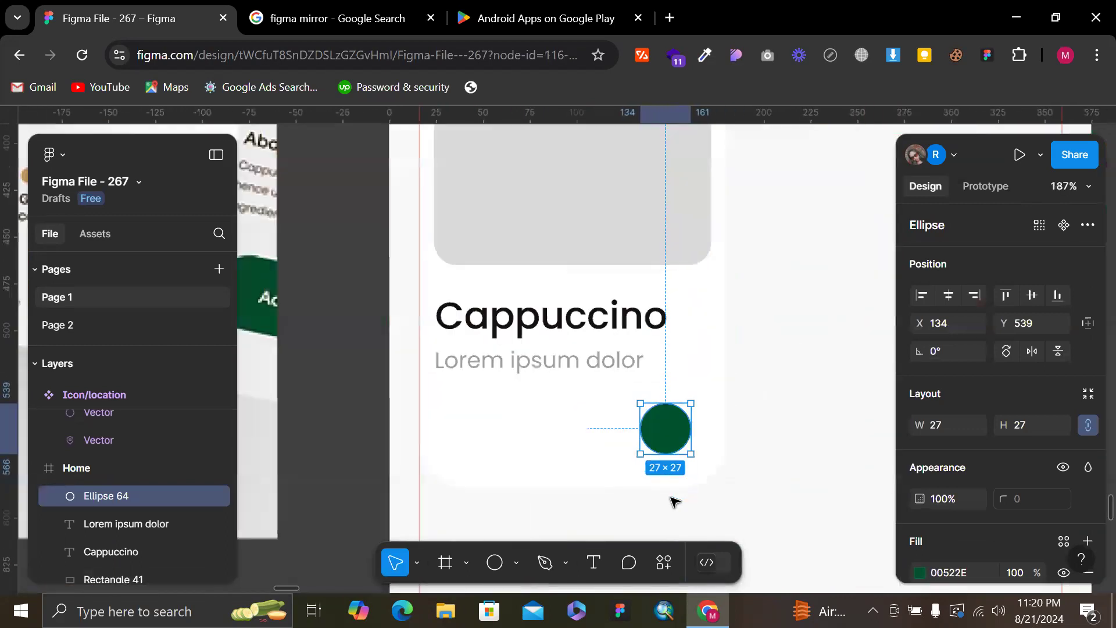
Resize the green circle proportionally to 32 × 32
{"action": "left_click", "coordinate": [1046, 418]}
{"action": "type", "text": "32"}
{"action": "key", "text": "Return"}
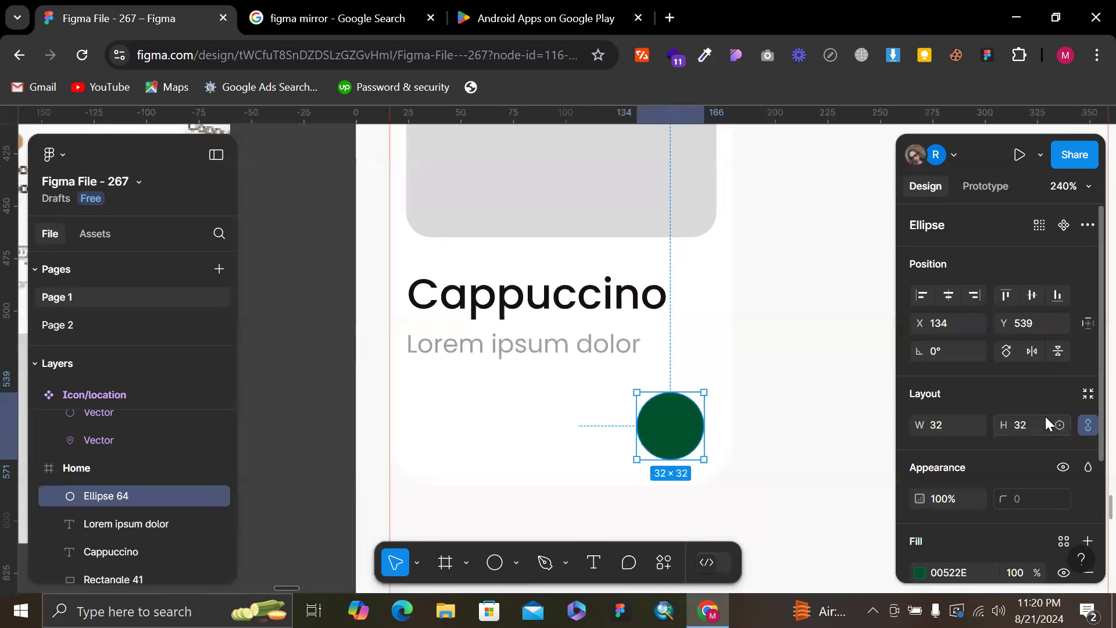
Paste the plus icon into the Home frame and scale it with locked proportions to 16 × 16
{"action": "scroll", "coordinate": [687, 411], "scroll_direction": "up", "scroll_amount": 3}
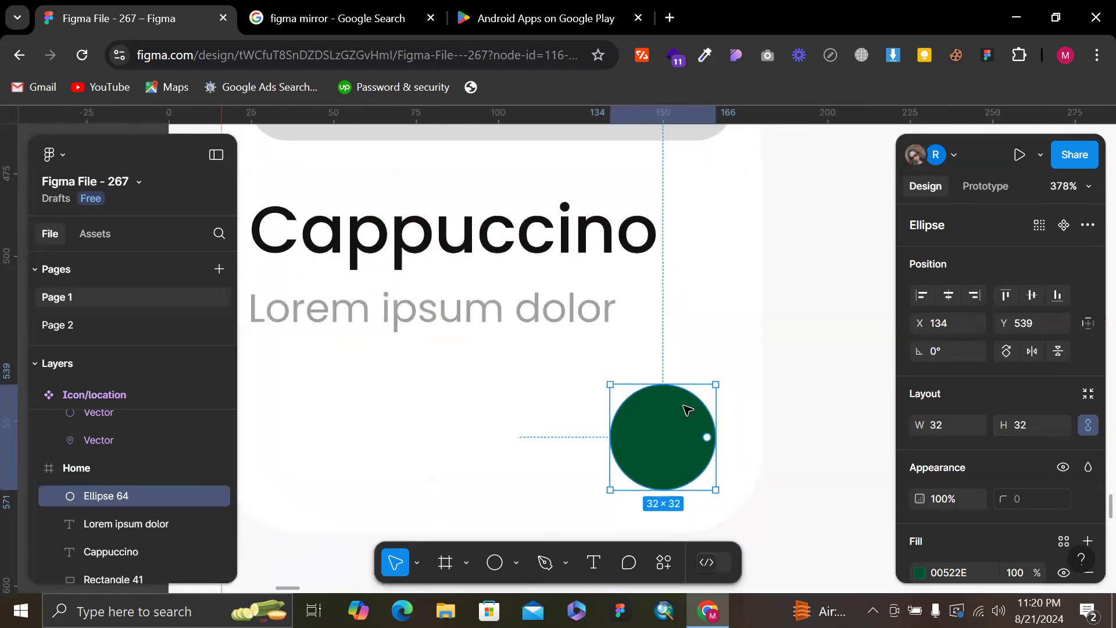
{"action": "key", "text": "ctrl+v"}
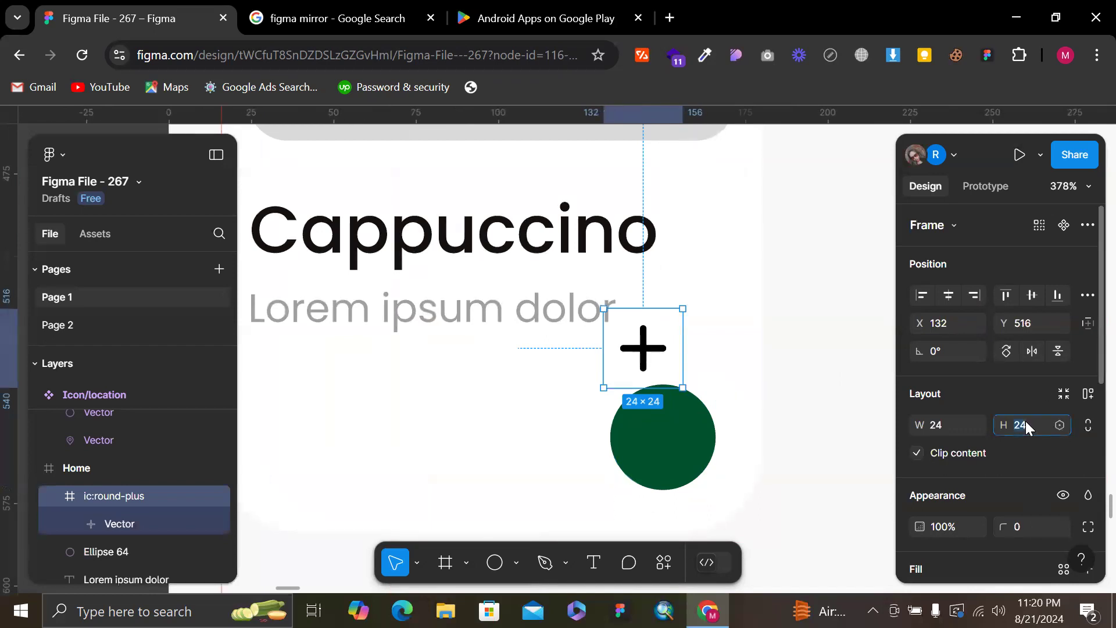
{"action": "left_click", "coordinate": [1088, 425]}
{"action": "key", "text": "BackSpace"}
{"action": "key", "text": "BackSpace"}
{"action": "key", "text": "BackSpace"}
{"action": "type", "text": "6"}
{"action": "key", "text": "Return"}
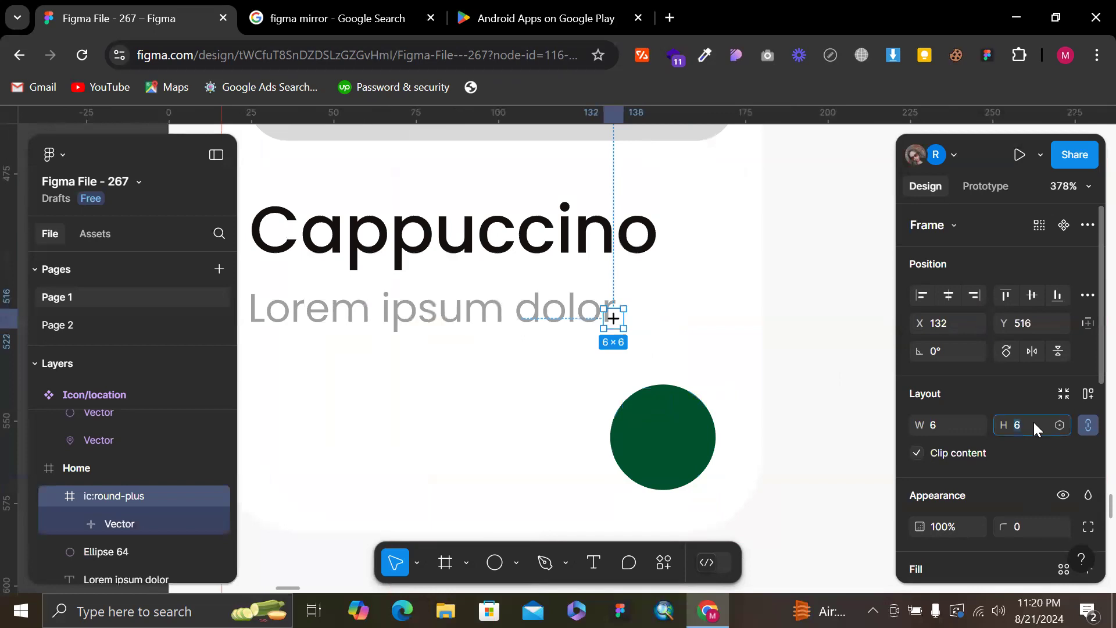
{"action": "type", "text": "16"}
{"action": "key", "text": "Return"}
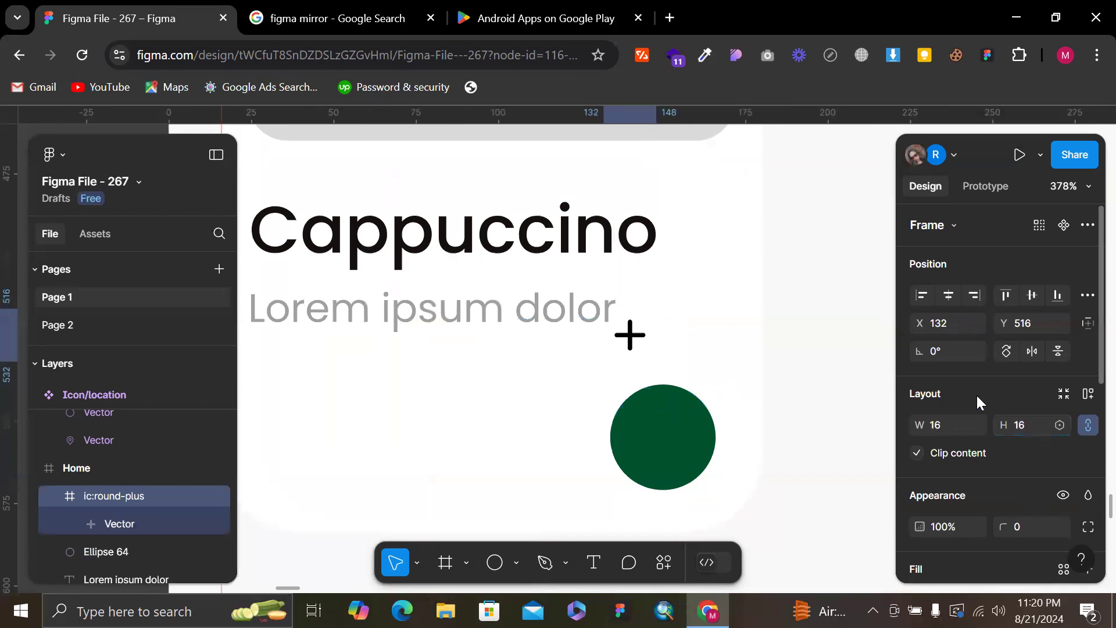
Centre the plus icon on the green circle and recolour its vector to white FFFFFF
{"action": "left_click_drag", "start_coordinate": [628, 344], "coordinate": [661, 445]}
{"action": "scroll", "coordinate": [948, 535], "scroll_direction": "down", "scroll_amount": 3}
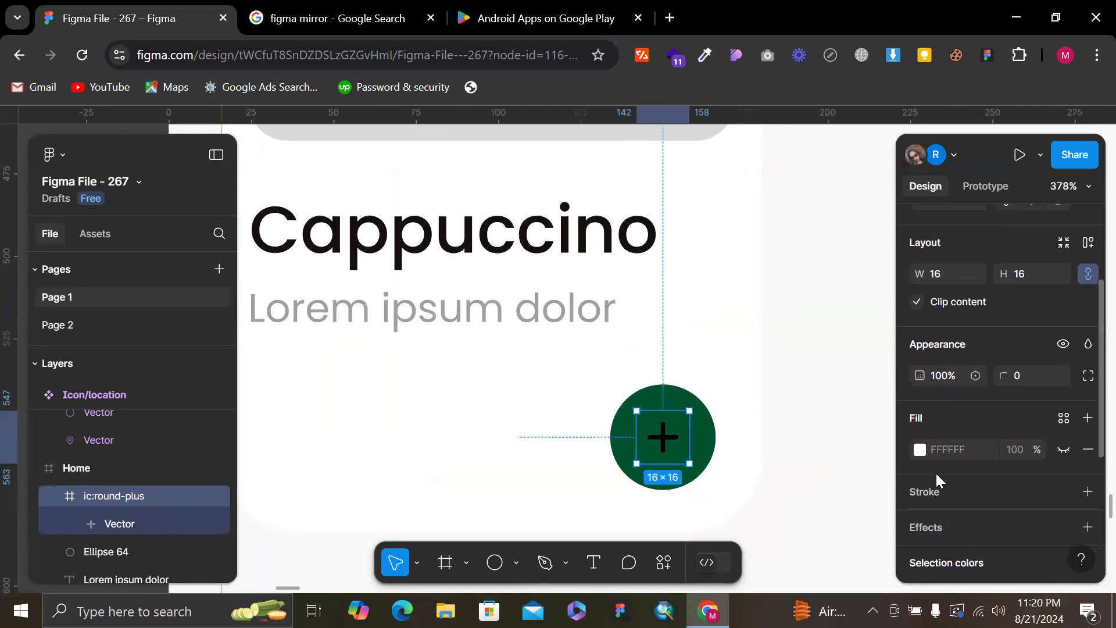
{"action": "left_click", "coordinate": [920, 450]}
{"action": "left_click_drag", "start_coordinate": [766, 205], "coordinate": [585, 135]}
{"action": "left_click", "coordinate": [1064, 449]}
{"action": "scroll", "coordinate": [988, 437], "scroll_direction": "down", "scroll_amount": 4}
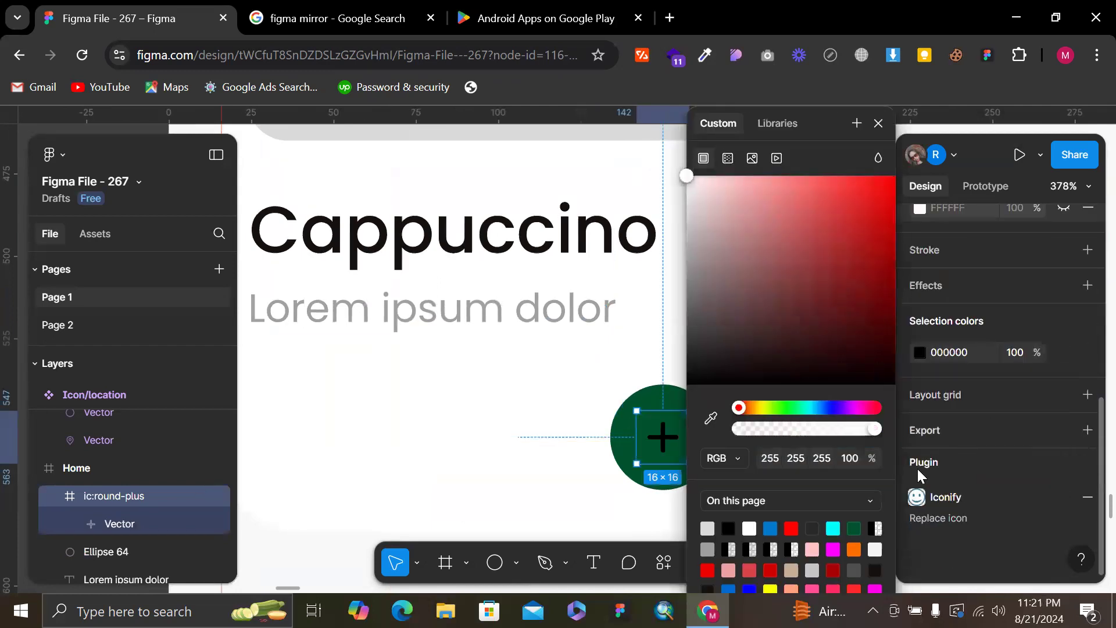
{"action": "left_click", "coordinate": [914, 357]}
{"action": "left_click_drag", "start_coordinate": [702, 198], "coordinate": [567, 100]}
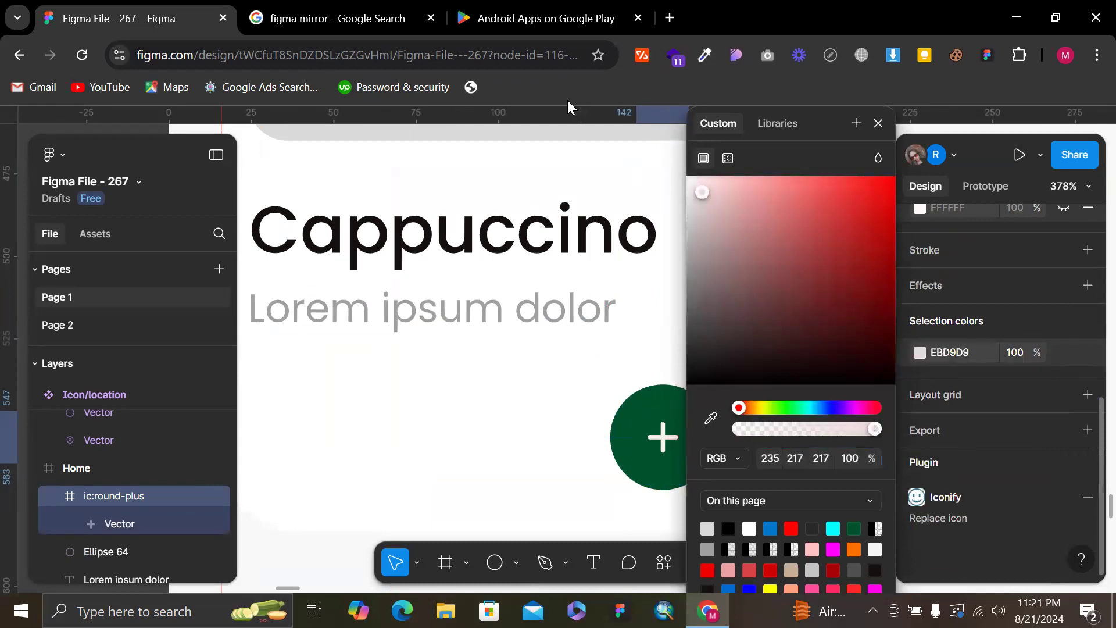
{"action": "left_click", "coordinate": [877, 122]}
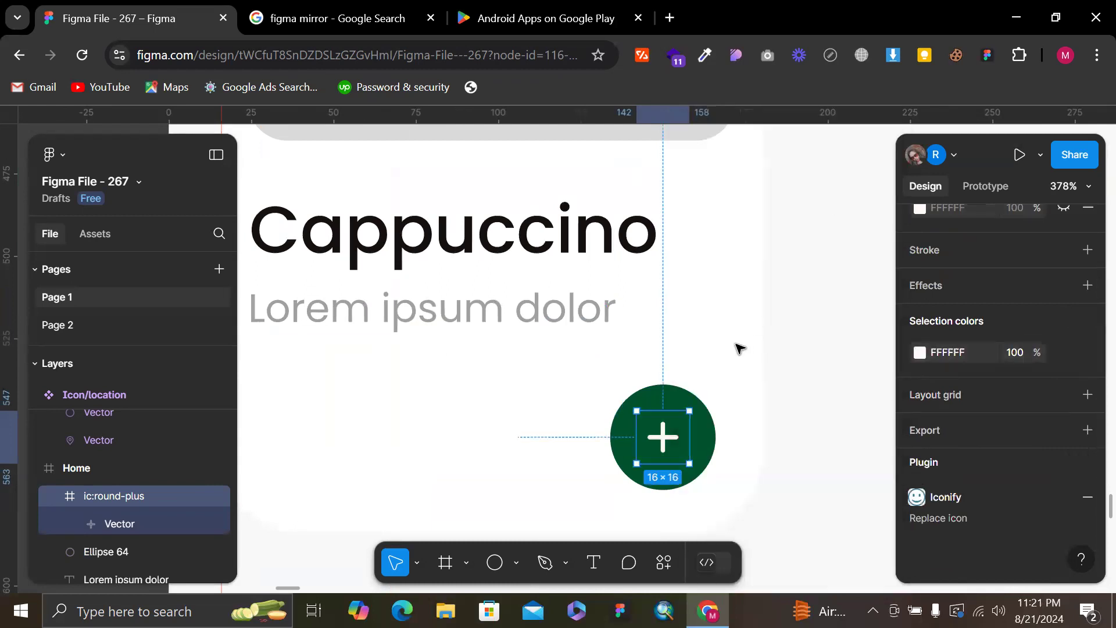
Group the plus icon with its green circle and align the group to the right edge of the card's image placeholder
{"action": "left_click", "coordinate": [684, 398], "text": "shift"}
{"action": "key", "text": "ctrl+g"}
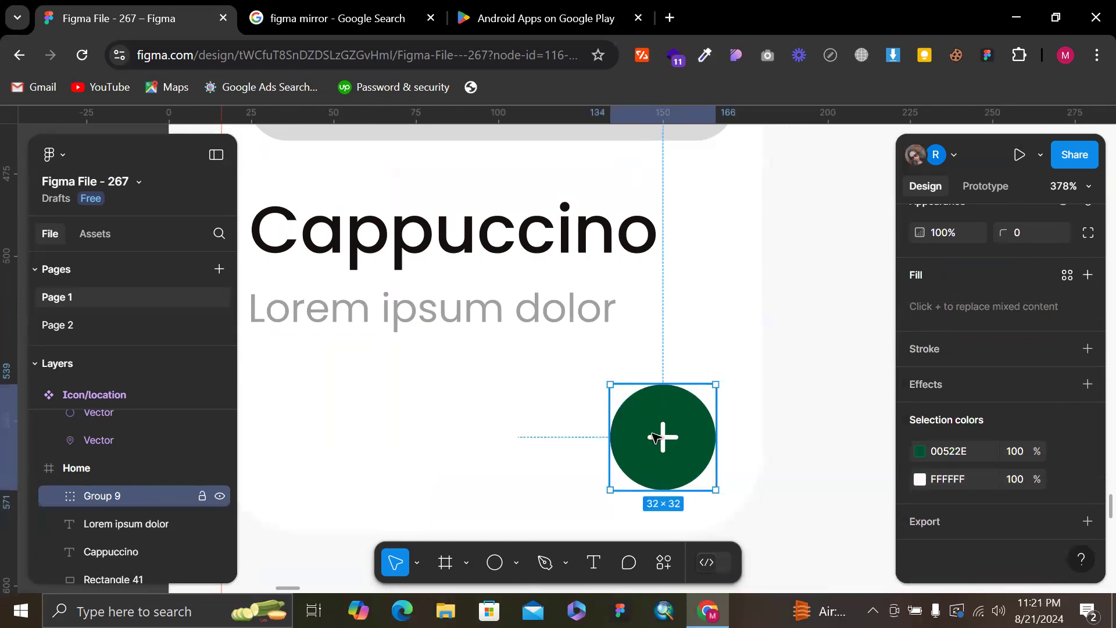
{"action": "left_click_drag", "start_coordinate": [661, 432], "coordinate": [650, 433]}
{"action": "scroll", "coordinate": [650, 432], "scroll_direction": "up", "scroll_amount": 1}
{"action": "scroll", "coordinate": [651, 432], "scroll_direction": "down", "scroll_amount": 2}
{"action": "left_click", "coordinate": [688, 281], "text": "shift"}
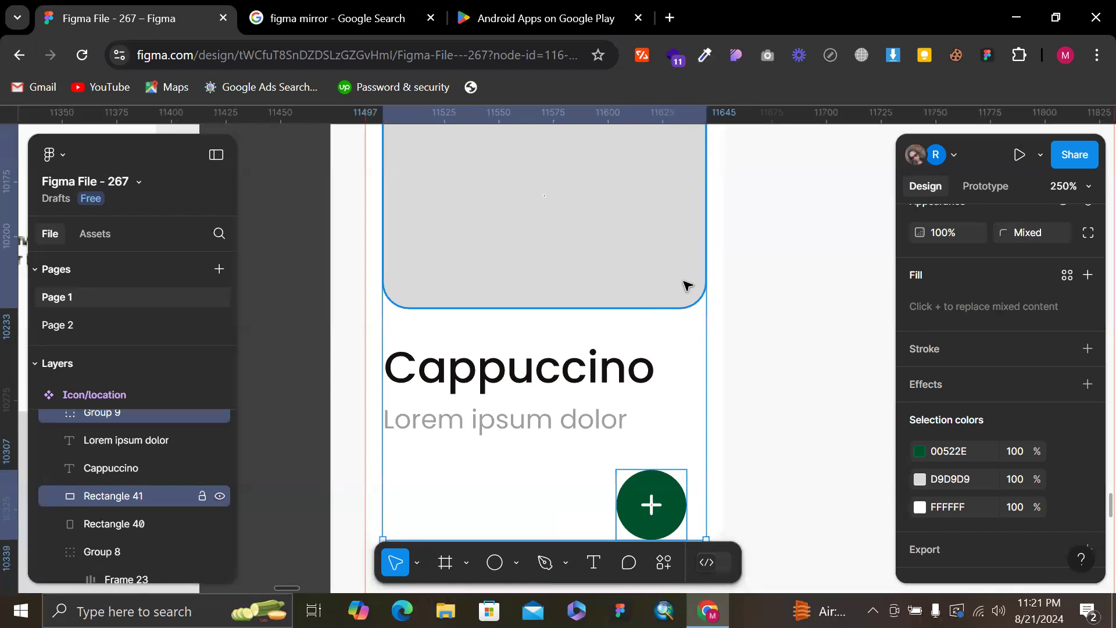
{"action": "scroll", "coordinate": [969, 279], "scroll_direction": "up", "scroll_amount": 5}
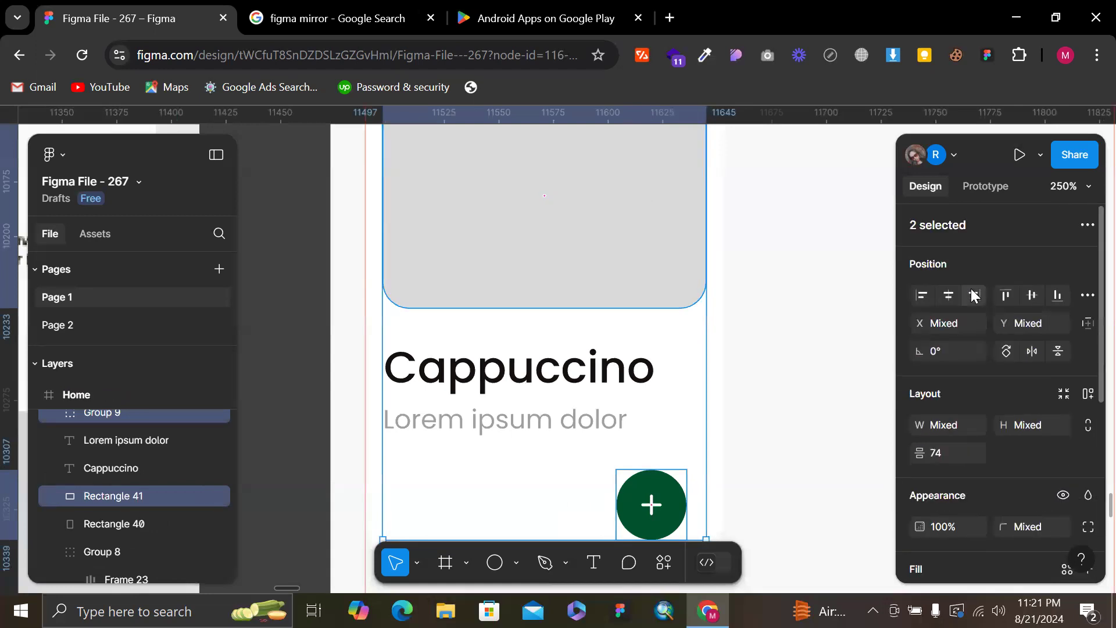
{"action": "left_click", "coordinate": [778, 364]}
{"action": "key", "text": "ctrl+z"}
{"action": "left_click", "coordinate": [805, 364]}
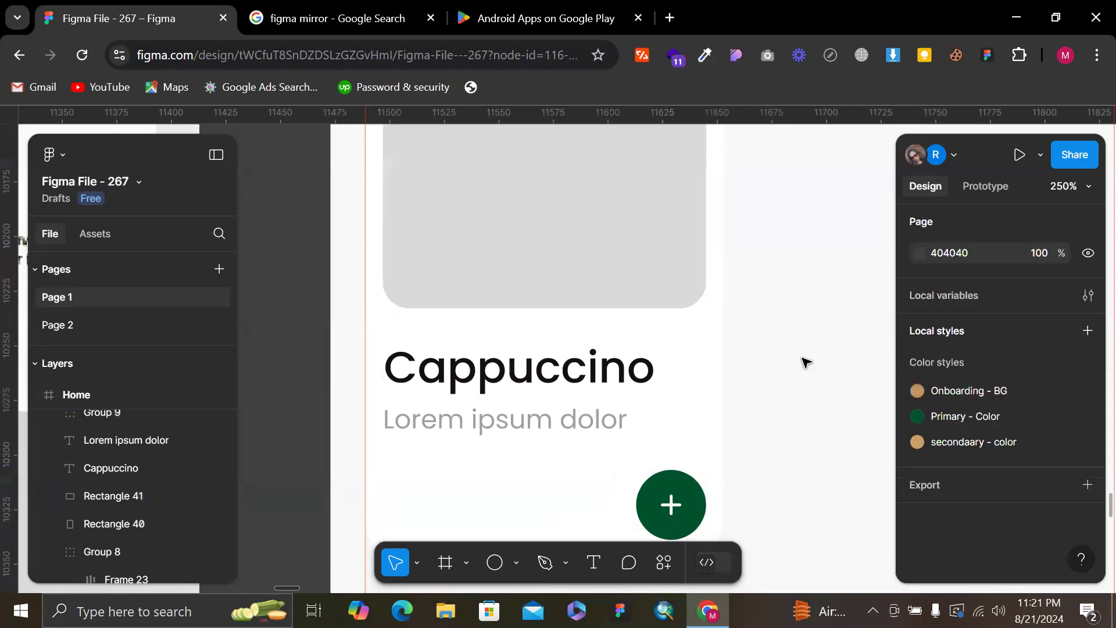
Nudge the plus button group up to Y 538 in the card
{"action": "scroll", "coordinate": [806, 363], "scroll_direction": "down", "scroll_amount": 5}
{"action": "right_click", "coordinate": [805, 363]}
{"action": "left_click", "coordinate": [755, 429]}
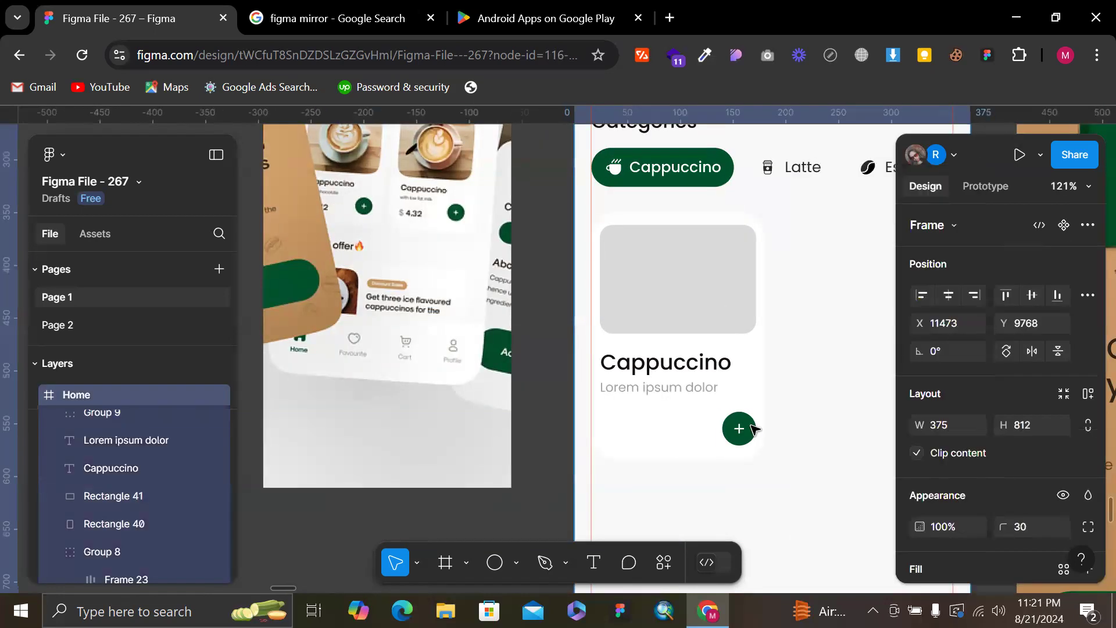
{"action": "left_click", "coordinate": [754, 430]}
{"action": "key", "text": "Up"}
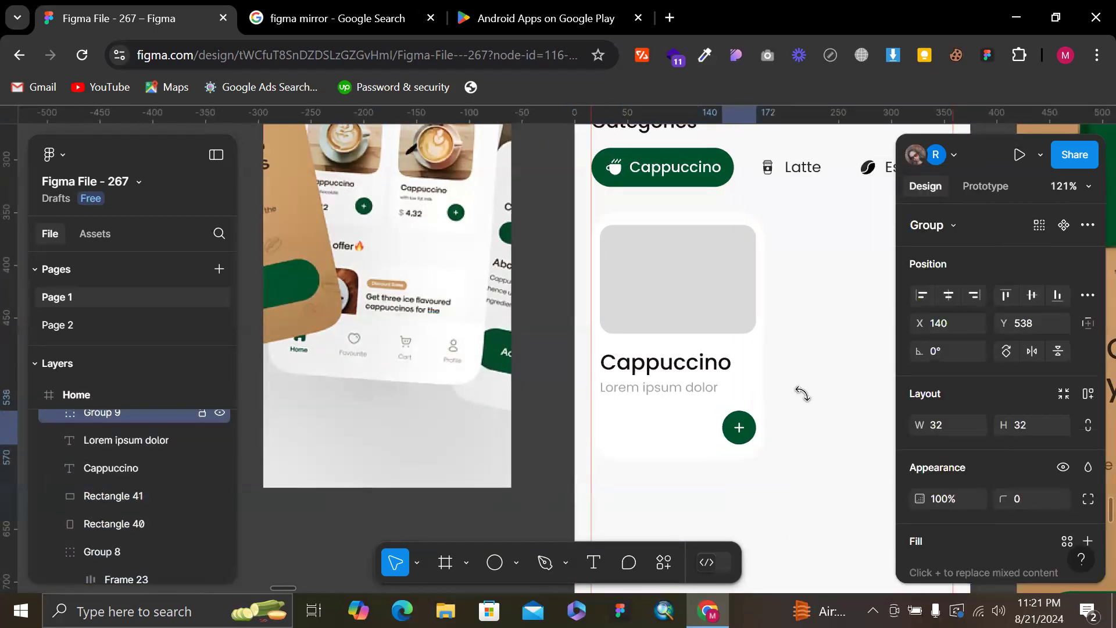
Check the price line in the reference design and duplicate the Cappuccino title beneath the subtitle at X 24, Y 537
{"action": "left_click", "coordinate": [802, 402]}
{"action": "left_click_drag", "start_coordinate": [478, 246], "coordinate": [599, 318]}
{"action": "scroll", "coordinate": [544, 273], "scroll_direction": "up", "scroll_amount": 2}
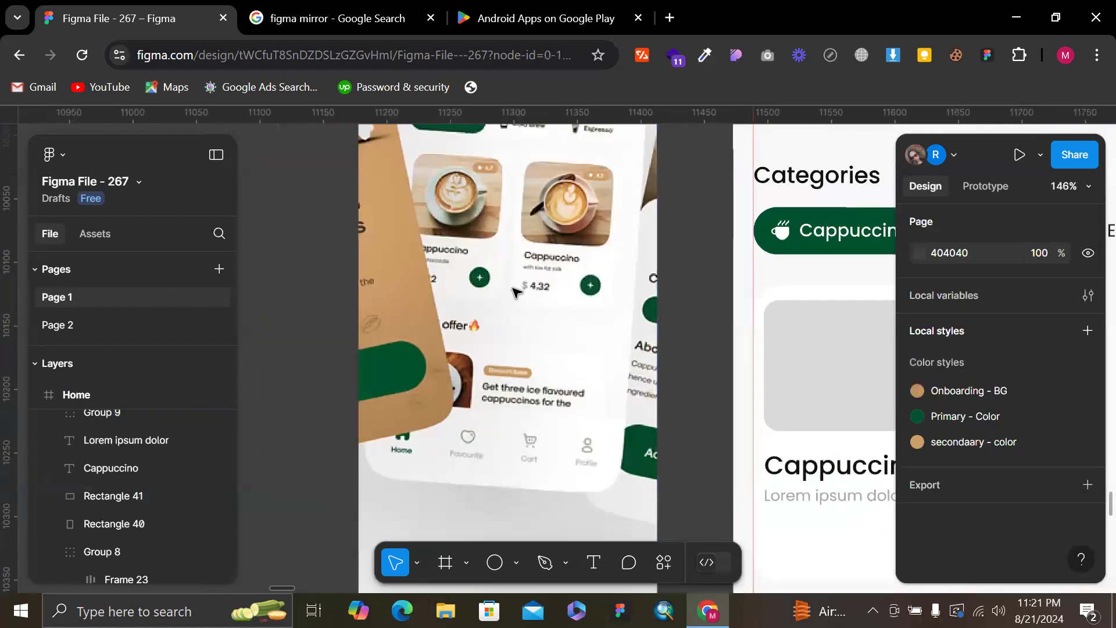
{"action": "scroll", "coordinate": [547, 272], "scroll_direction": "up", "scroll_amount": 3}
{"action": "scroll", "coordinate": [546, 272], "scroll_direction": "down", "scroll_amount": 3}
{"action": "scroll", "coordinate": [562, 273], "scroll_direction": "right", "scroll_amount": 3}
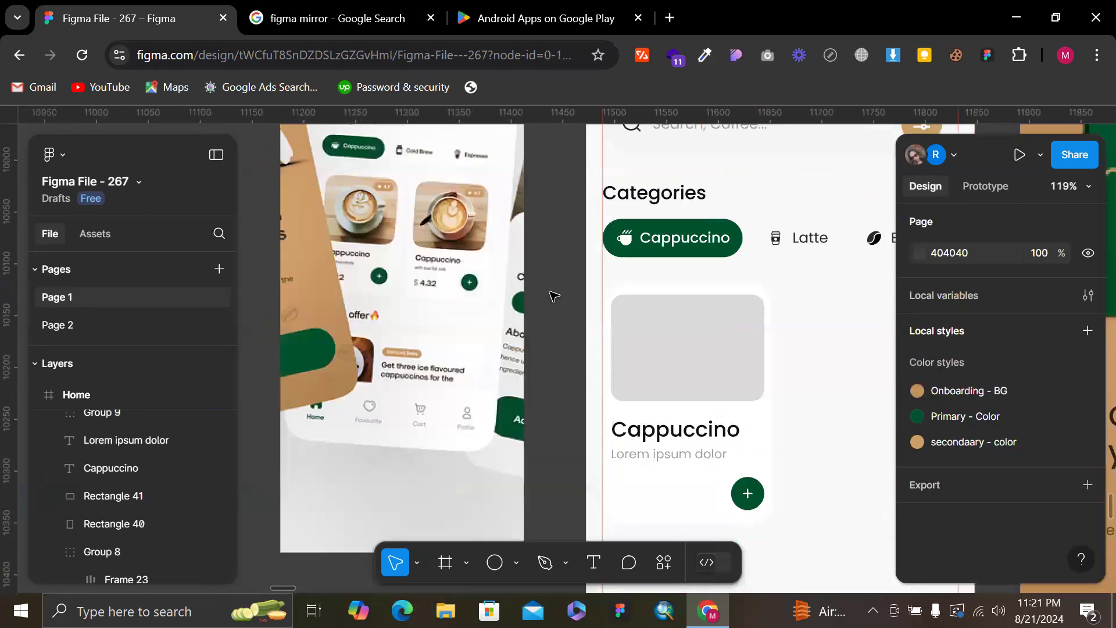
{"action": "left_click", "coordinate": [639, 437]}
{"action": "scroll", "coordinate": [639, 433], "scroll_direction": "down", "scroll_amount": 2}
{"action": "left_click_drag", "start_coordinate": [634, 327], "coordinate": [640, 391]}
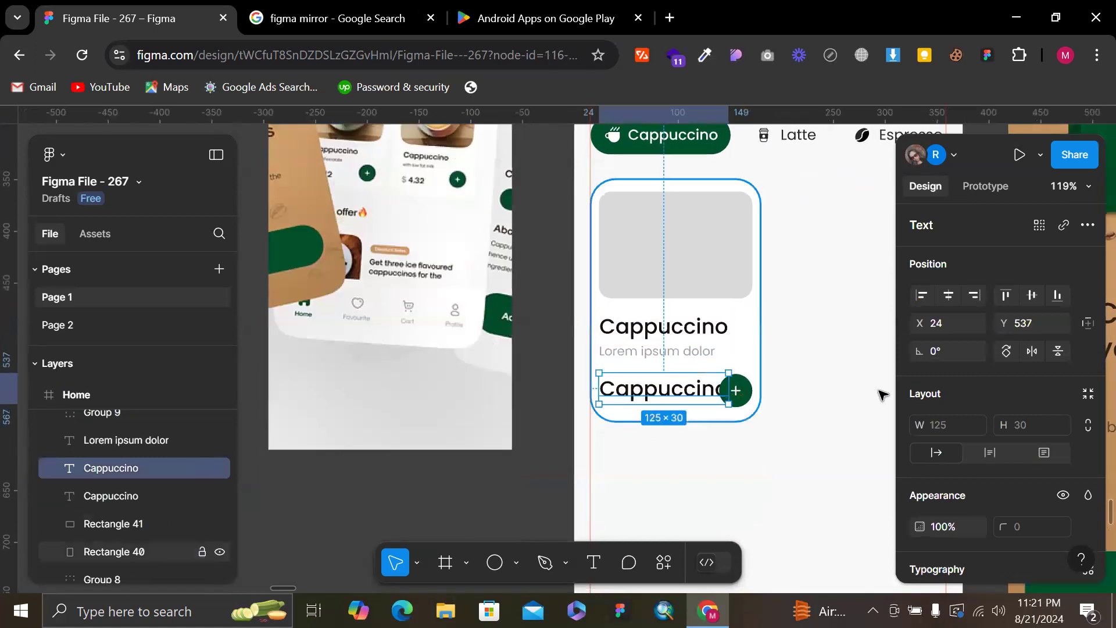
Set the duplicated title's font size to 16 and replace its text with $4.32
{"action": "scroll", "coordinate": [940, 487], "scroll_direction": "down", "scroll_amount": 3}
{"action": "scroll", "coordinate": [940, 486], "scroll_direction": "down", "scroll_amount": 1}
{"action": "left_click", "coordinate": [1025, 401]}
{"action": "type", "text": "16"}
{"action": "key", "text": "Return"}
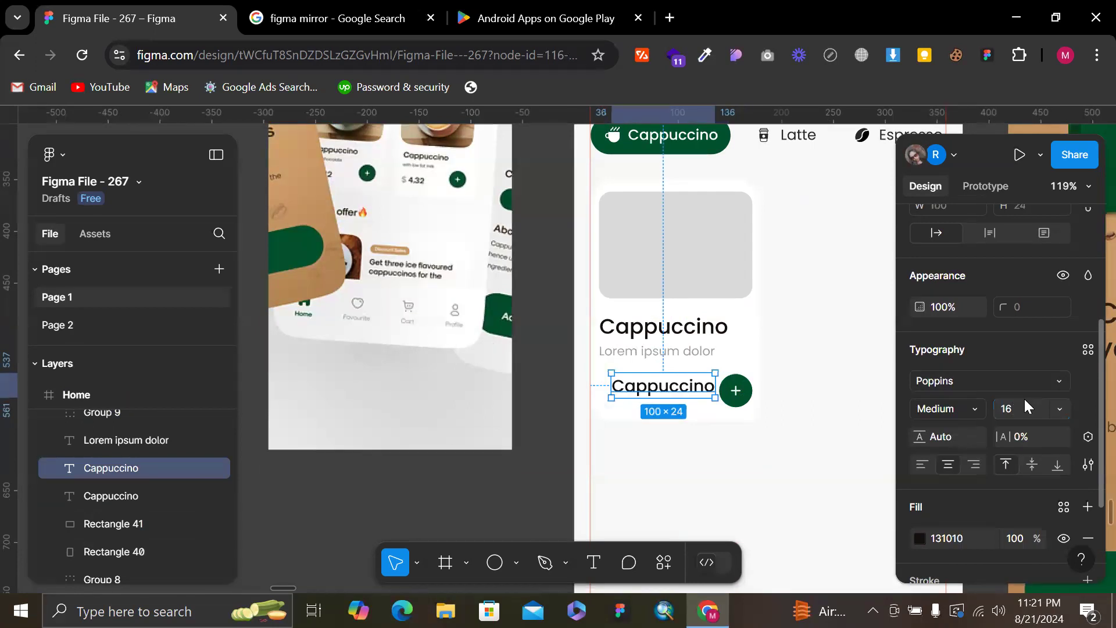
{"action": "double_click", "coordinate": [655, 393]}
{"action": "type", "text": "$"}
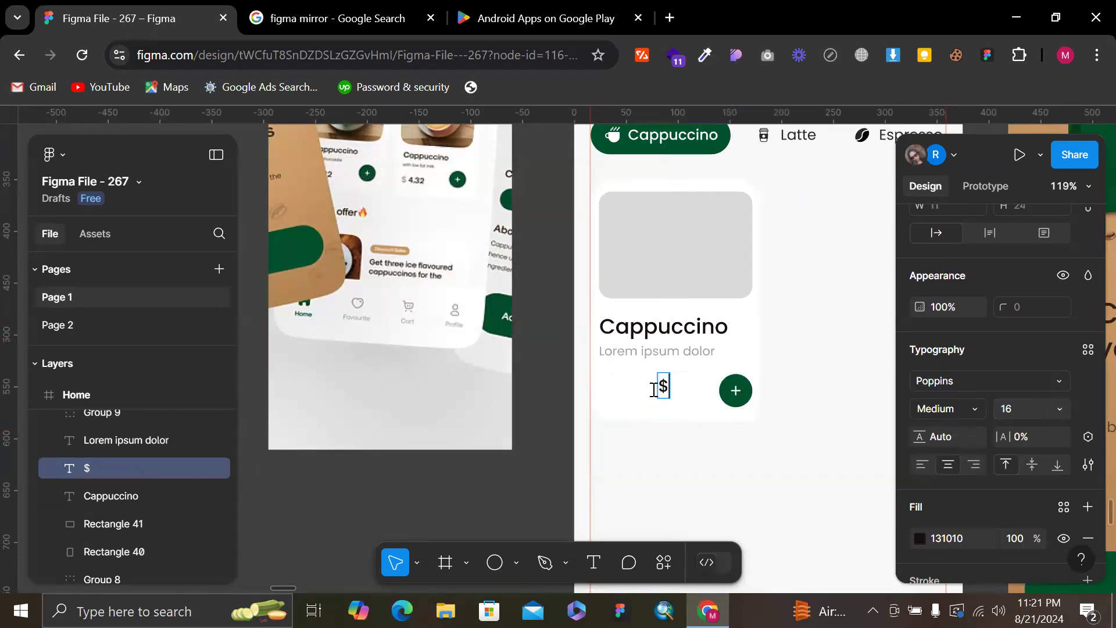
{"action": "type", "text": "4.32"}
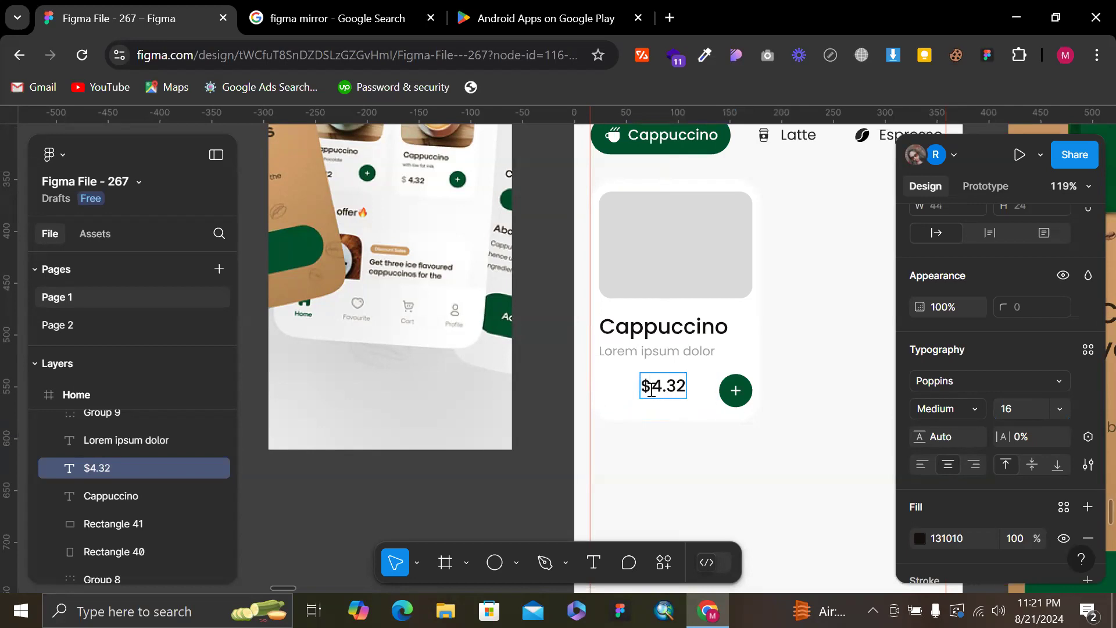
Recolour the price's dollar sign to grey 9F9F9F sampled from the colour palette strip above the frames
{"action": "left_click", "coordinate": [920, 539]}
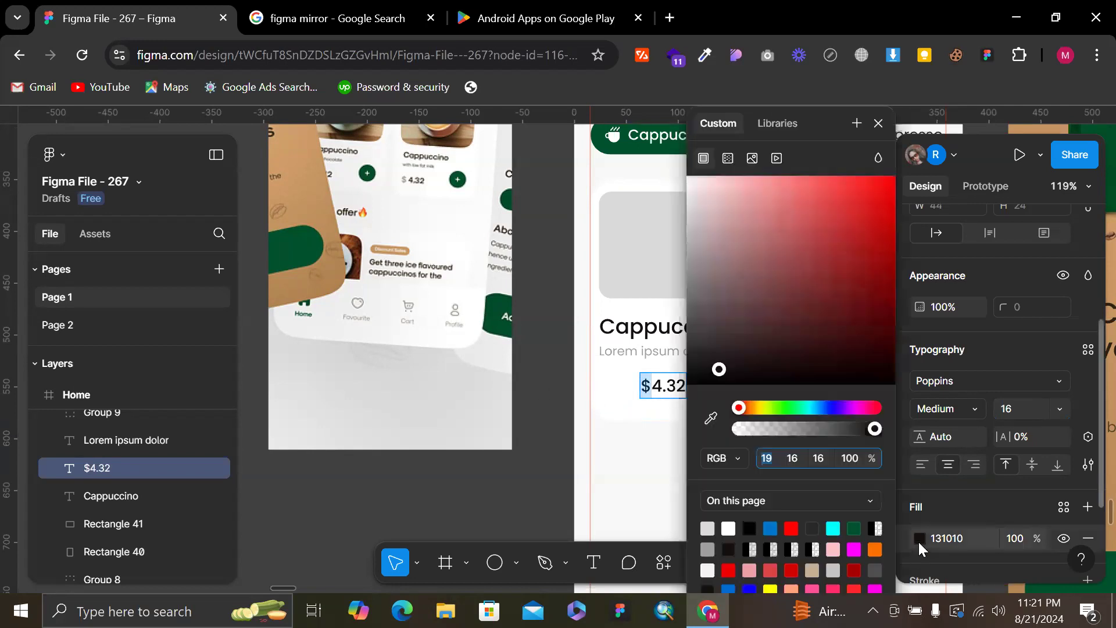
{"action": "left_click", "coordinate": [711, 418]}
{"action": "scroll", "coordinate": [566, 258], "scroll_direction": "up", "scroll_amount": 5}
{"action": "scroll", "coordinate": [566, 258], "scroll_direction": "right", "scroll_amount": 3}
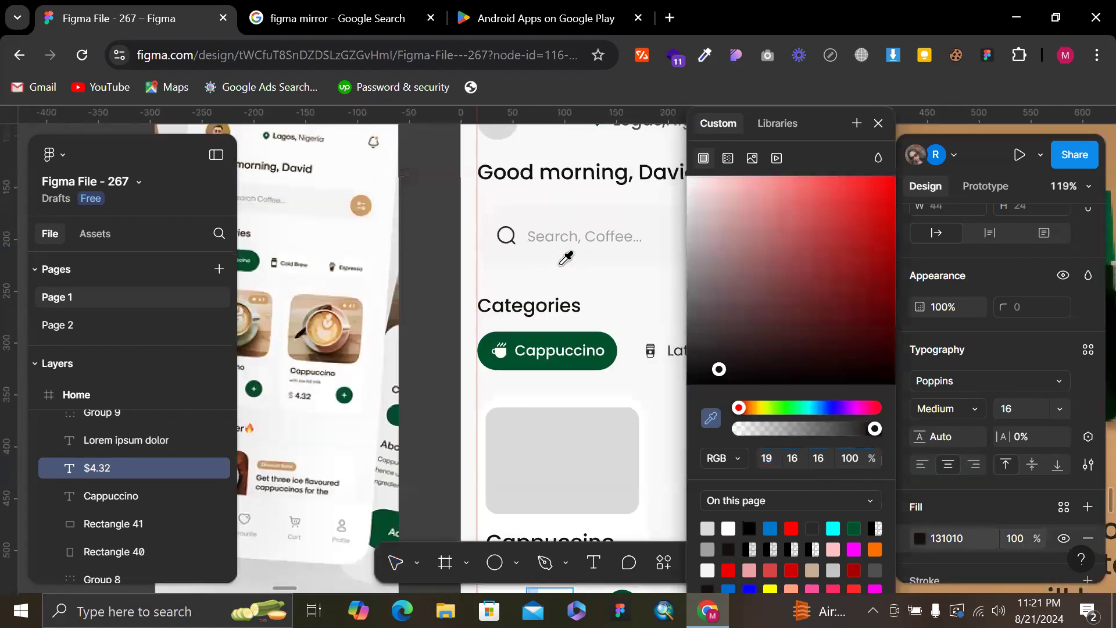
{"action": "scroll", "coordinate": [566, 258], "scroll_direction": "right", "scroll_amount": 3}
{"action": "scroll", "coordinate": [566, 258], "scroll_direction": "up", "scroll_amount": 5}
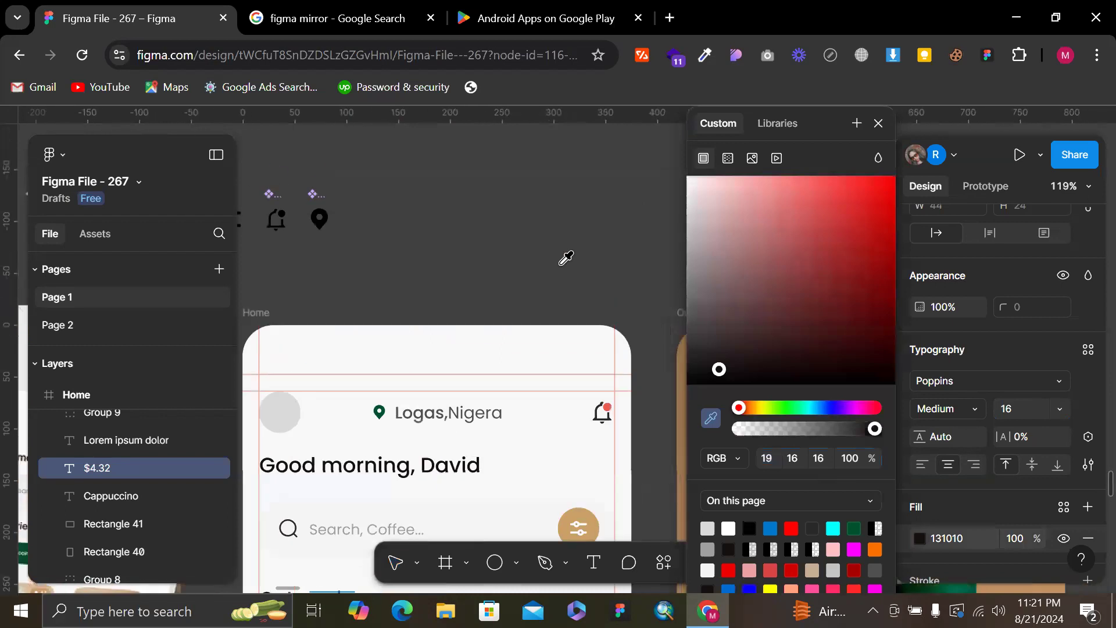
{"action": "scroll", "coordinate": [566, 258], "scroll_direction": "up", "scroll_amount": 3}
{"action": "scroll", "coordinate": [559, 256], "scroll_direction": "down", "scroll_amount": 5}
{"action": "left_click", "coordinate": [504, 203]}
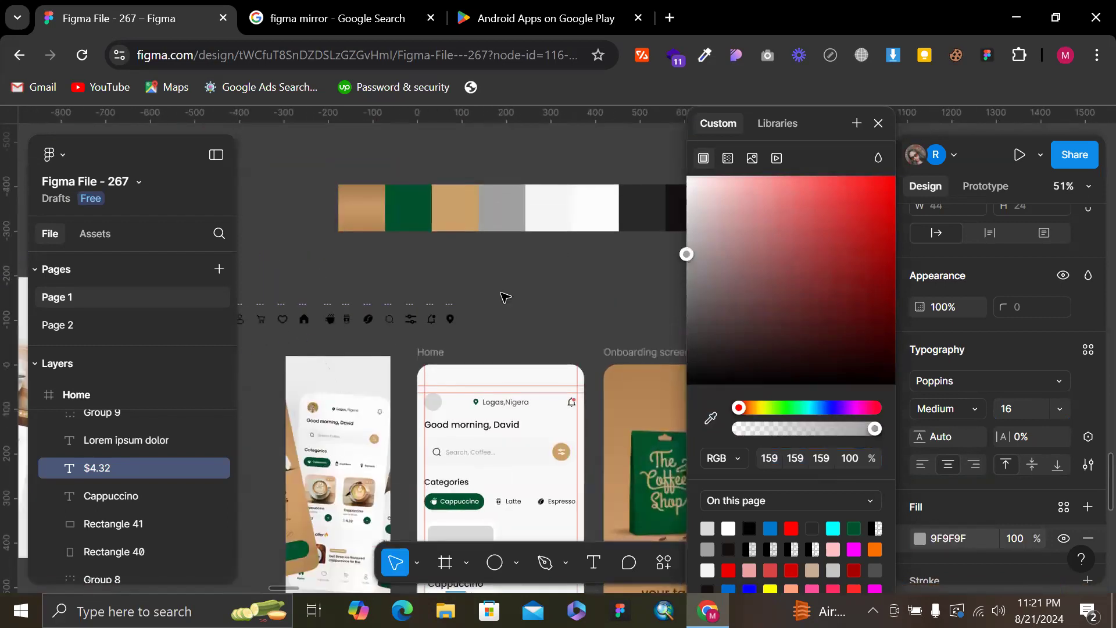
Recolour the price's digits 4.32 to dark grey 282828 sampled from the colour palette strip
{"action": "scroll", "coordinate": [505, 298], "scroll_direction": "down", "scroll_amount": 3}
{"action": "scroll", "coordinate": [506, 297], "scroll_direction": "left", "scroll_amount": 1}
{"action": "left_click_drag", "start_coordinate": [476, 512], "coordinate": [516, 517]}
{"action": "left_click", "coordinate": [708, 421]}
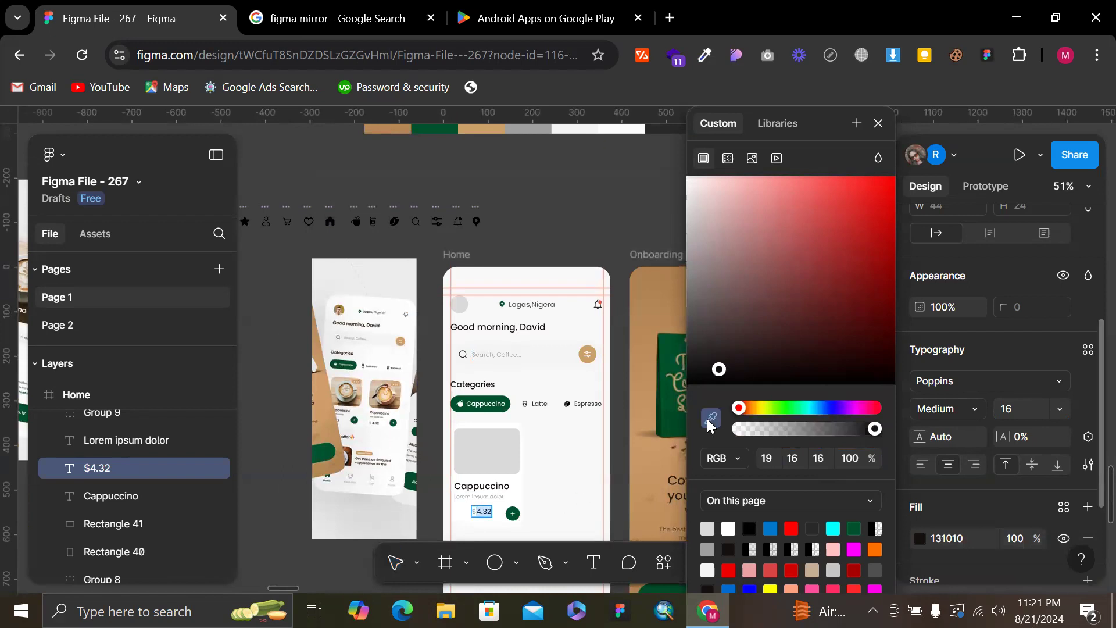
{"action": "scroll", "coordinate": [598, 198], "scroll_direction": "up", "scroll_amount": 3}
{"action": "scroll", "coordinate": [599, 197], "scroll_direction": "right", "scroll_amount": 3}
{"action": "left_click", "coordinate": [598, 195]}
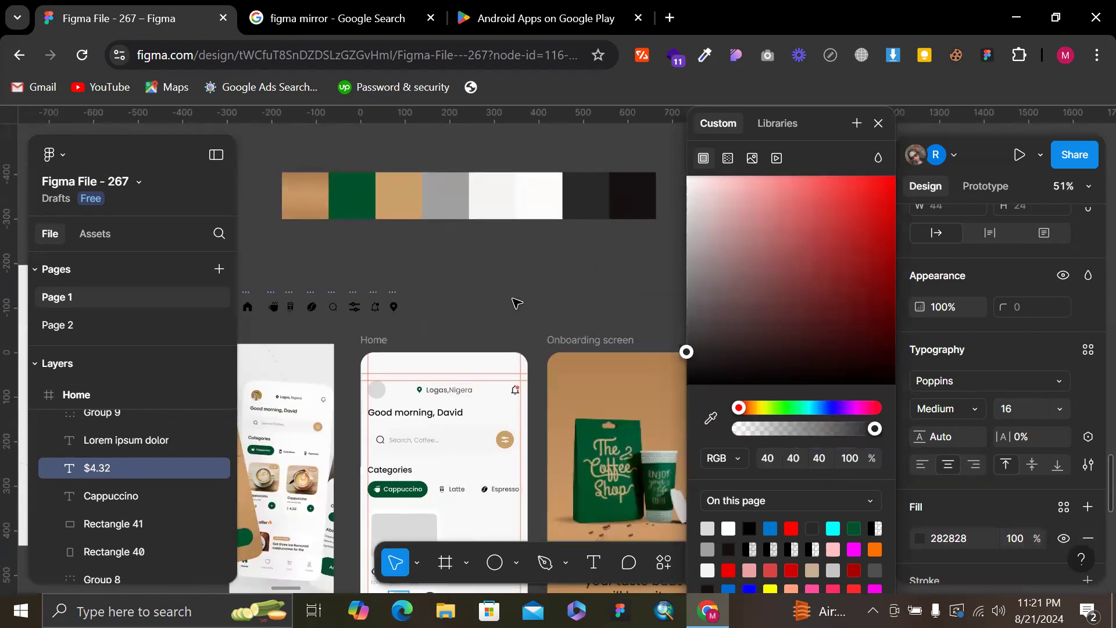
{"action": "key", "text": "Escape"}
{"action": "scroll", "coordinate": [471, 425], "scroll_direction": "down", "scroll_amount": 2}
{"action": "scroll", "coordinate": [471, 424], "scroll_direction": "left", "scroll_amount": 1}
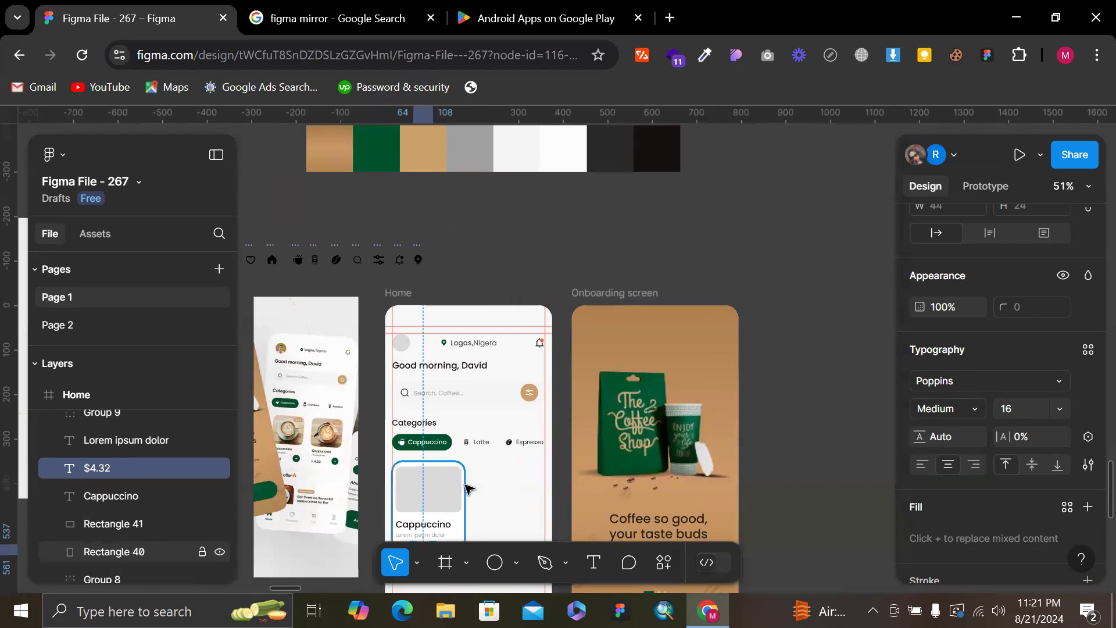
{"action": "scroll", "coordinate": [515, 434], "scroll_direction": "down", "scroll_amount": 3}
{"action": "scroll", "coordinate": [514, 434], "scroll_direction": "left", "scroll_amount": 1}
{"action": "left_click", "coordinate": [517, 435]}
Move the price to the left edge of the card's text at X 24 and align its vertical centre with the plus button
{"action": "scroll", "coordinate": [517, 435], "scroll_direction": "up", "scroll_amount": 3}
{"action": "scroll", "coordinate": [517, 436], "scroll_direction": "up", "scroll_amount": 3}
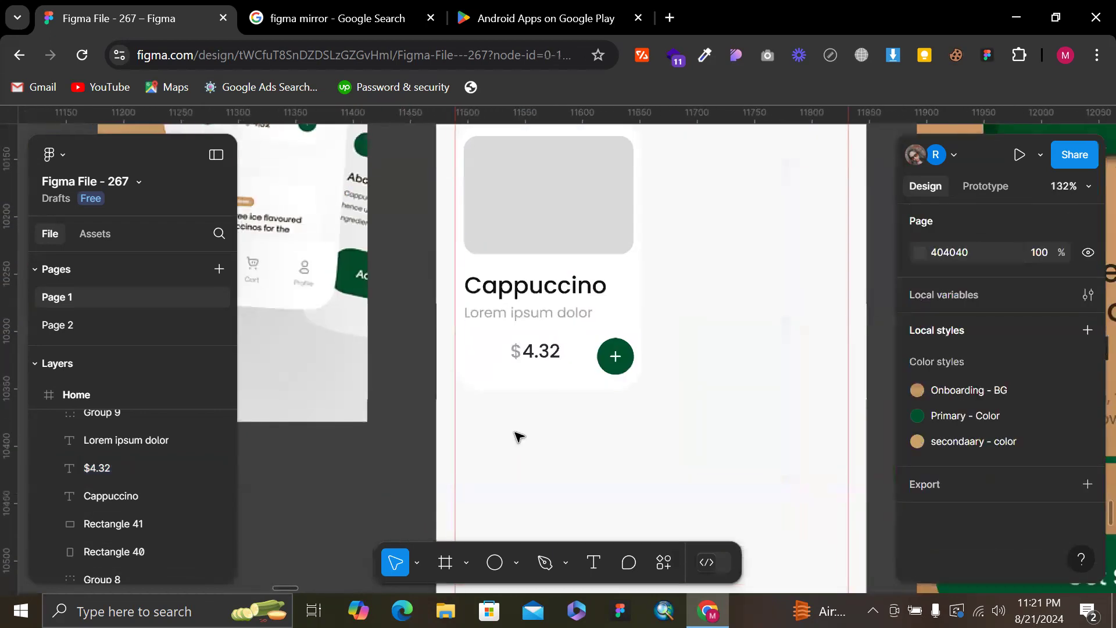
{"action": "scroll", "coordinate": [530, 349], "scroll_direction": "up", "scroll_amount": 3}
{"action": "left_click_drag", "start_coordinate": [530, 349], "coordinate": [460, 345]}
{"action": "left_click", "coordinate": [691, 337], "text": "shift"}
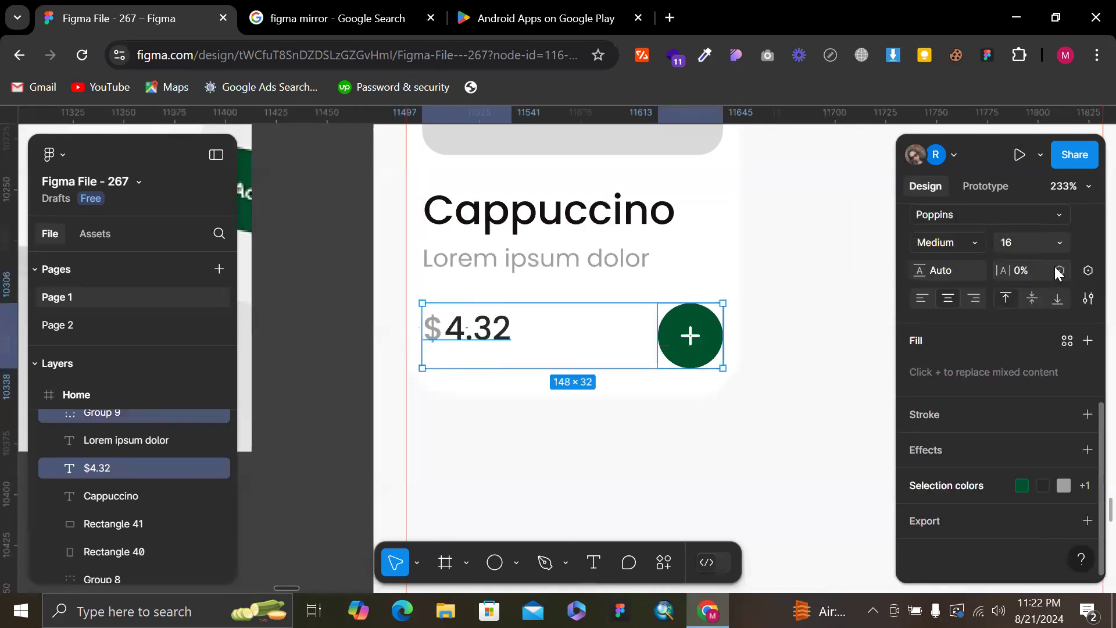
{"action": "scroll", "coordinate": [1029, 291], "scroll_direction": "up", "scroll_amount": 6}
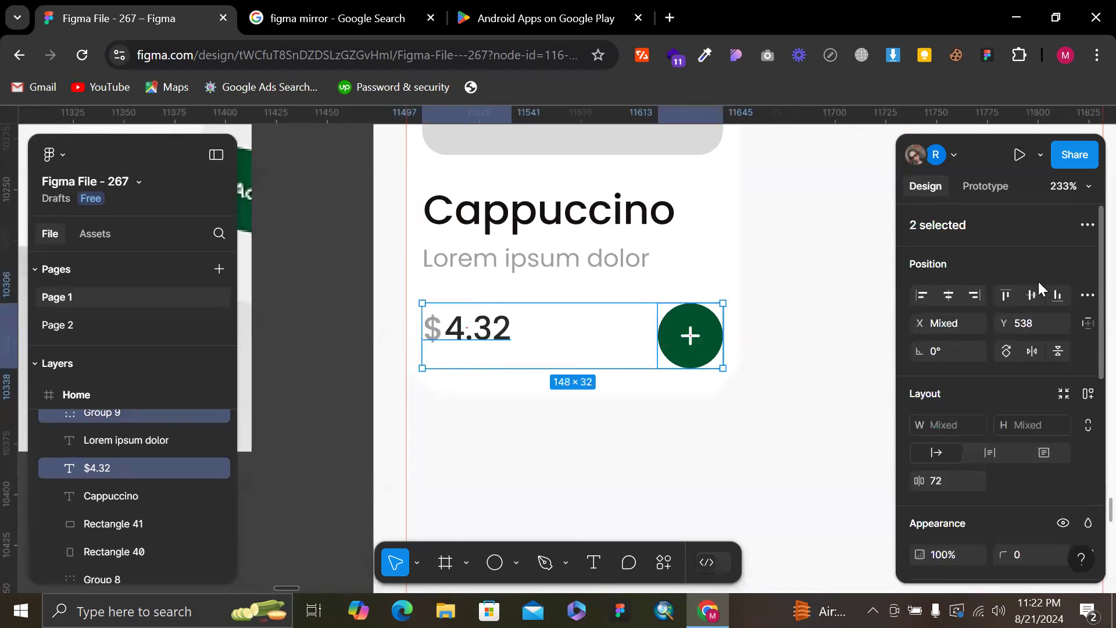
{"action": "left_click", "coordinate": [1037, 295]}
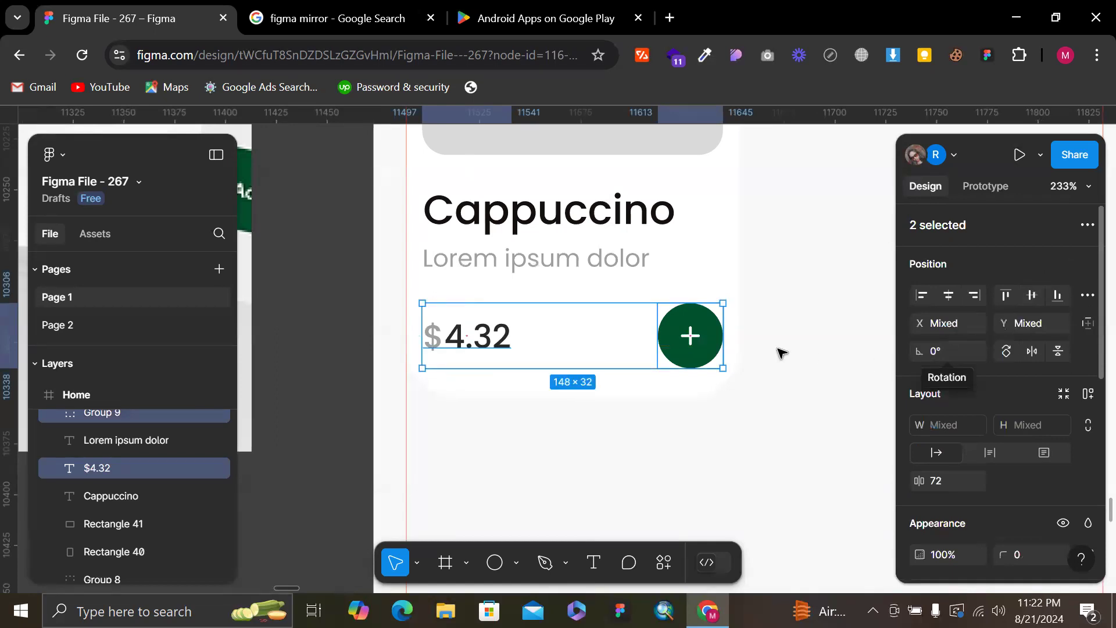
Nudge the price and plus button together 5 px up and check their spacing within the card
{"action": "key", "text": "Up"}
{"action": "key", "text": "Up"}
{"action": "key", "text": "Up"}
{"action": "key", "text": "Up"}
{"action": "key", "text": "Up"}
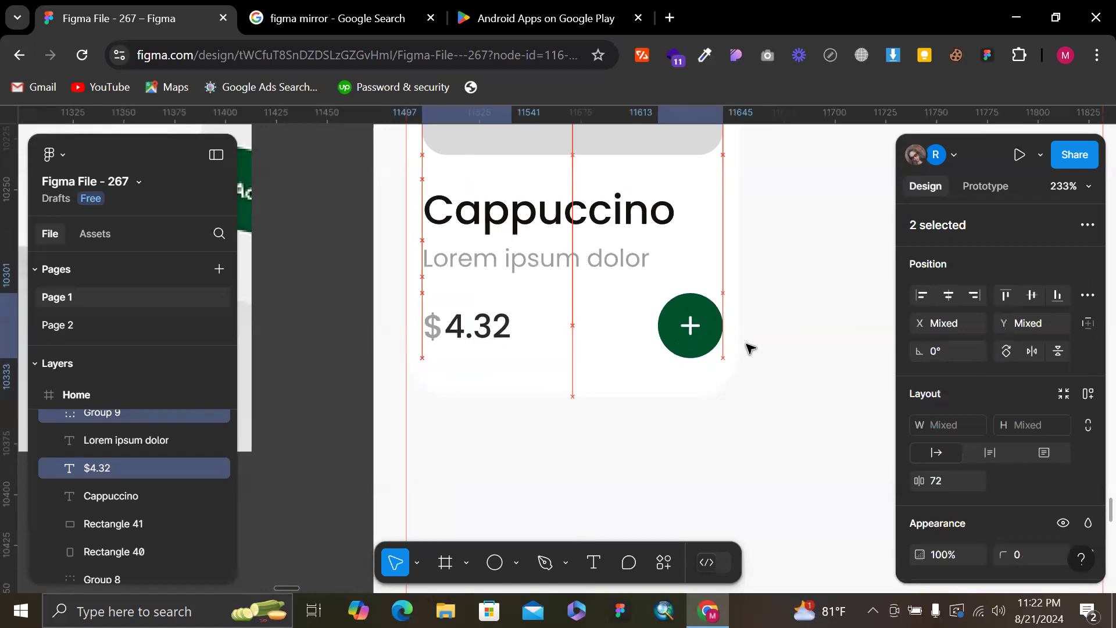
{"action": "left_click", "coordinate": [599, 370]}
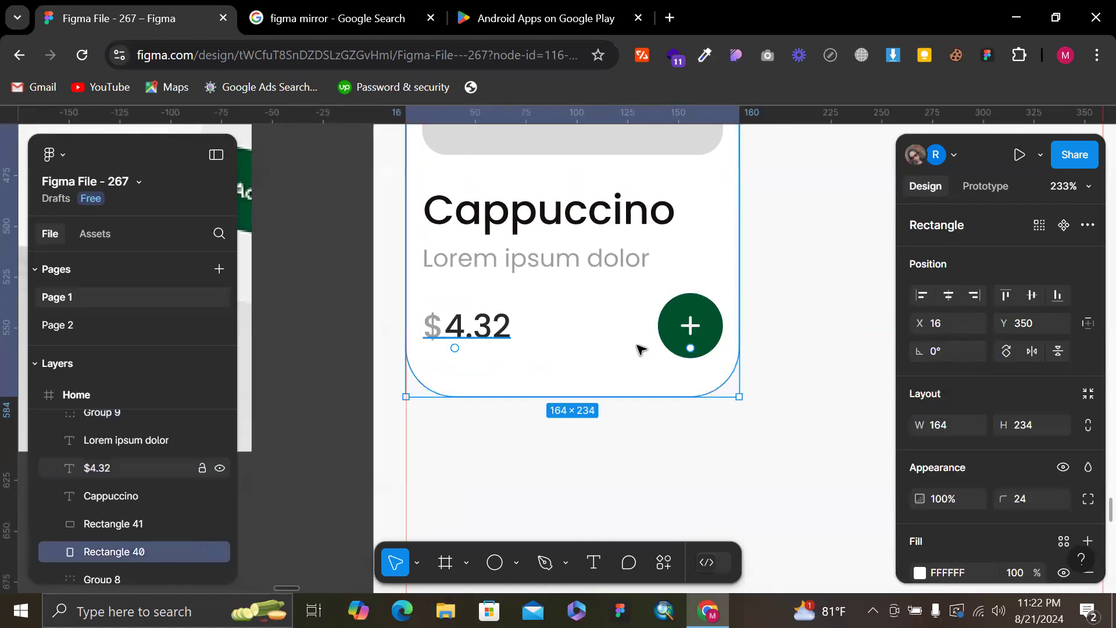
{"action": "left_click", "coordinate": [669, 343]}
{"action": "left_click", "coordinate": [489, 334], "text": "shift"}
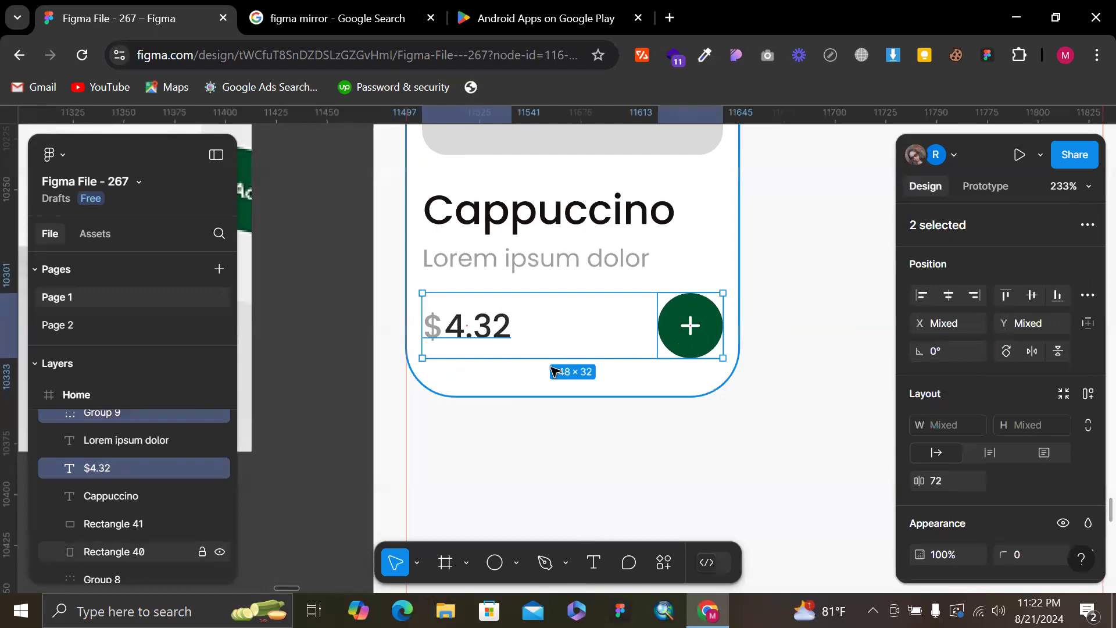
Group the price text with the plus button
{"action": "left_click", "coordinate": [486, 325]}
{"action": "scroll", "coordinate": [971, 459], "scroll_direction": "down", "scroll_amount": 3}
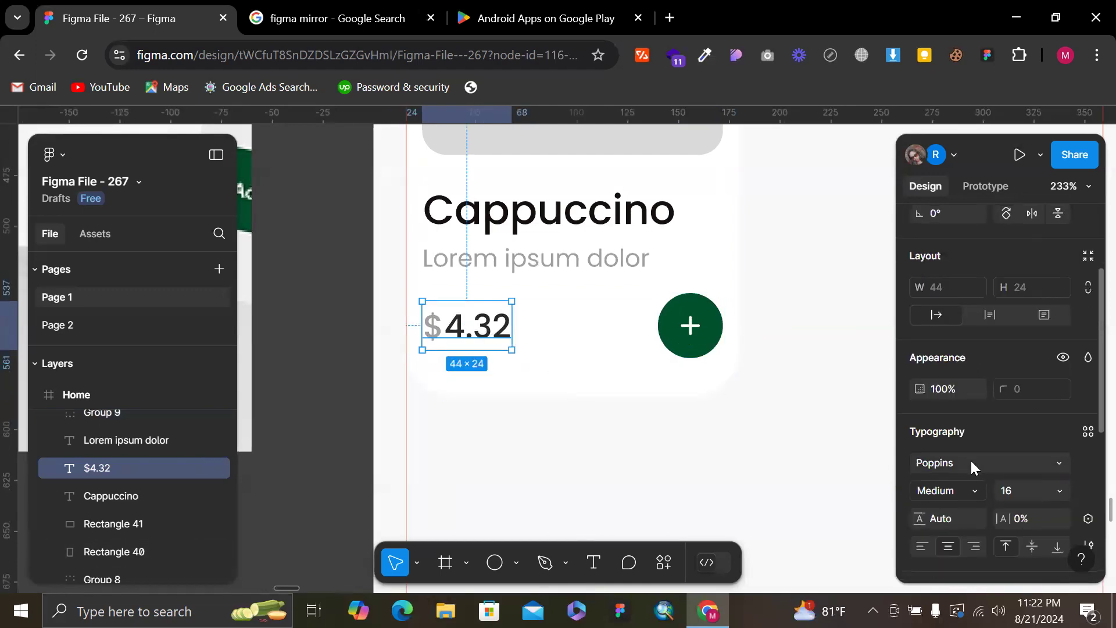
{"action": "left_click", "coordinate": [702, 355], "text": "shift"}
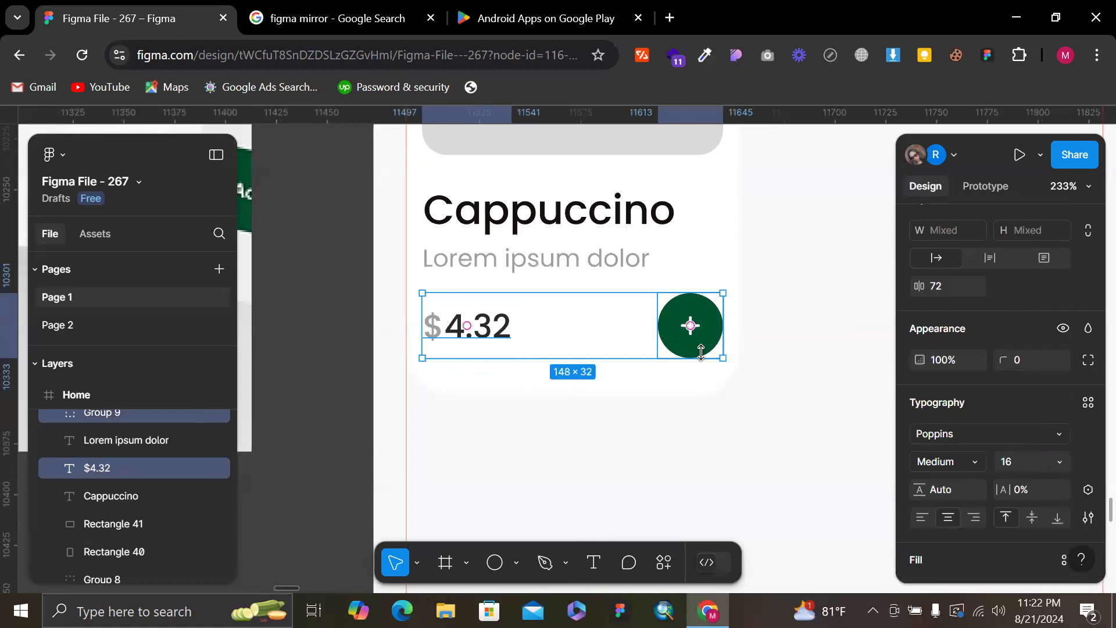
{"action": "key", "text": "ctrl+g"}
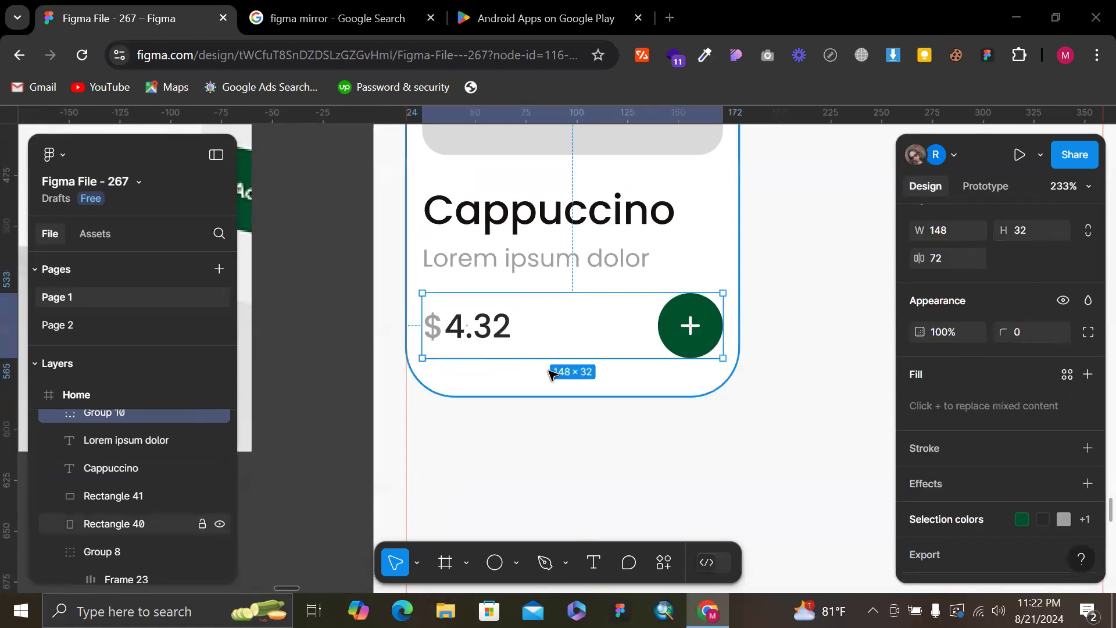
{"action": "key", "text": "super"}
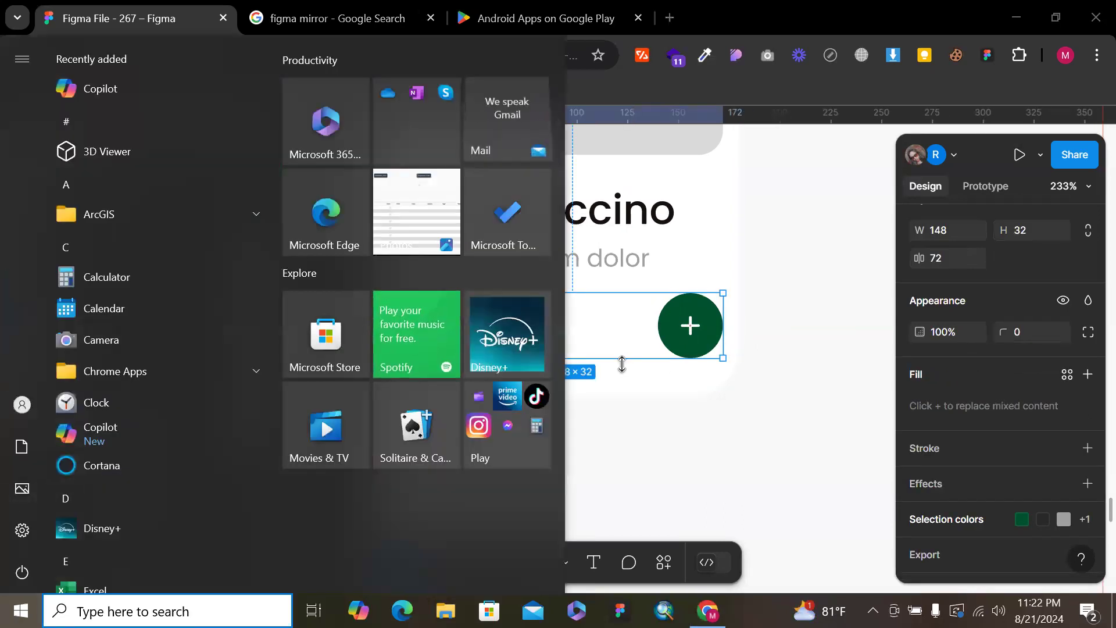
{"action": "key", "text": "super"}
Set the white card rectangle's height to 231 and check the gap beneath the price group
{"action": "left_click", "coordinate": [614, 385]}
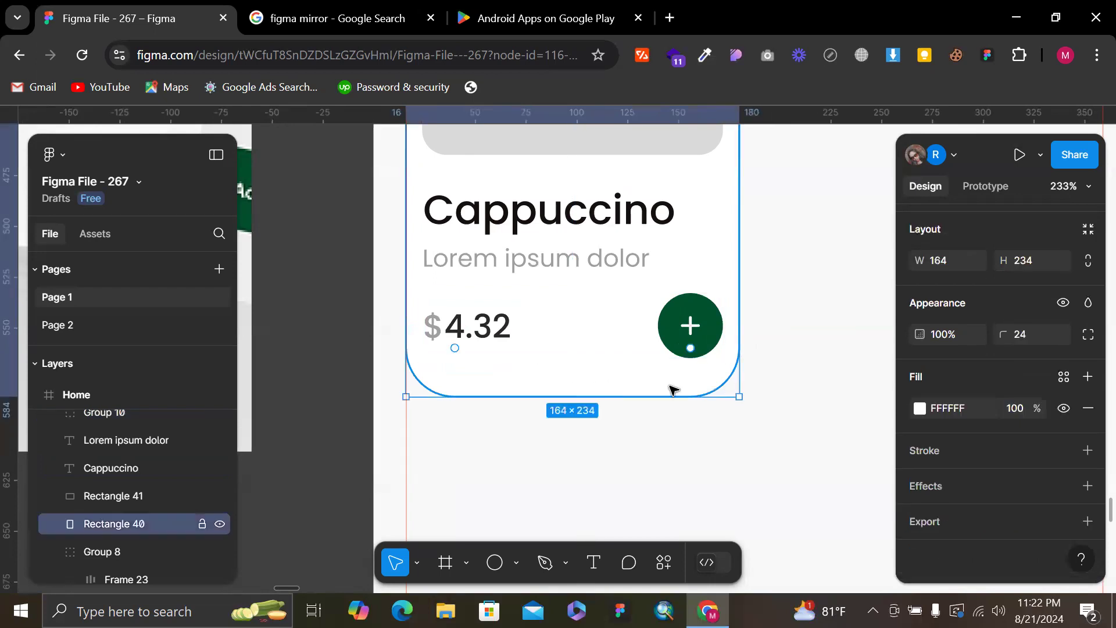
{"action": "scroll", "coordinate": [1015, 317], "scroll_direction": "up", "scroll_amount": 3}
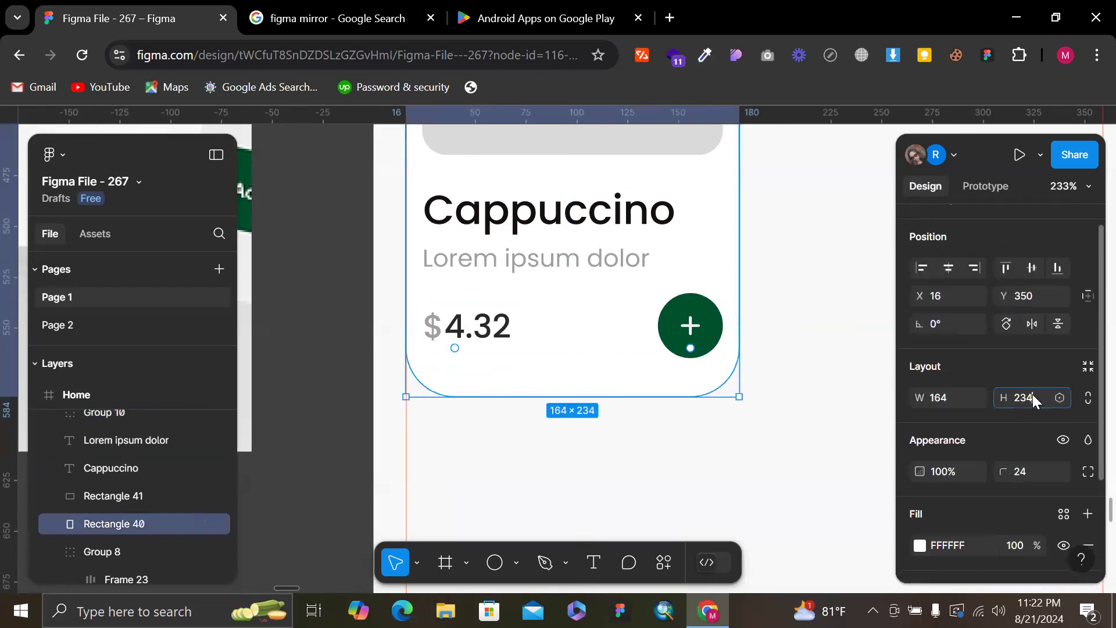
{"action": "type", "text": "231"}
{"action": "key", "text": "Return"}
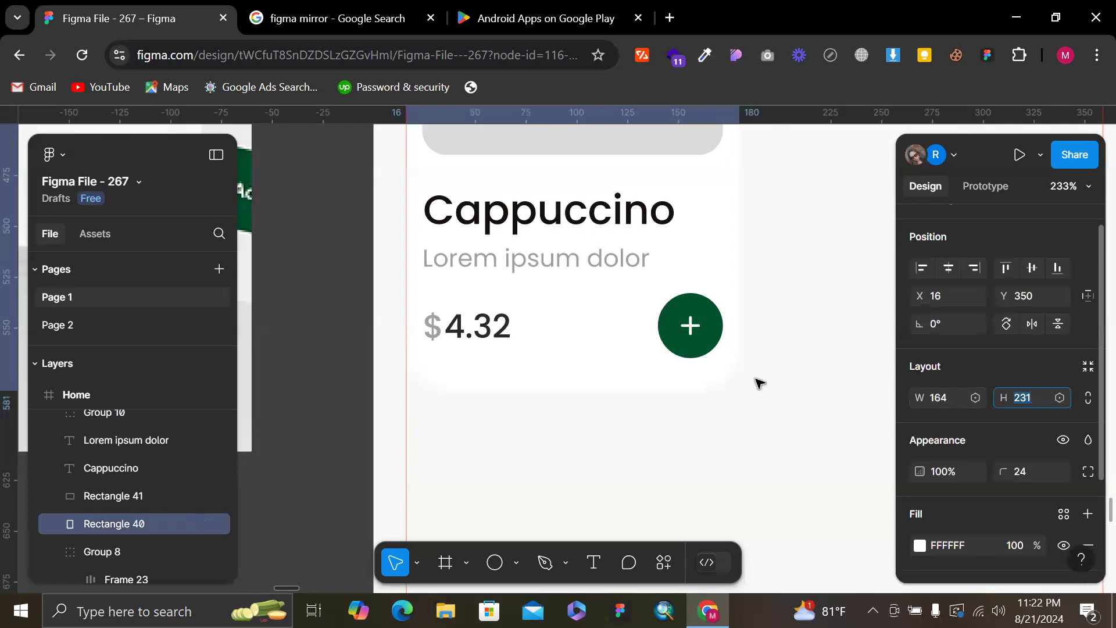
{"action": "left_click", "coordinate": [668, 352]}
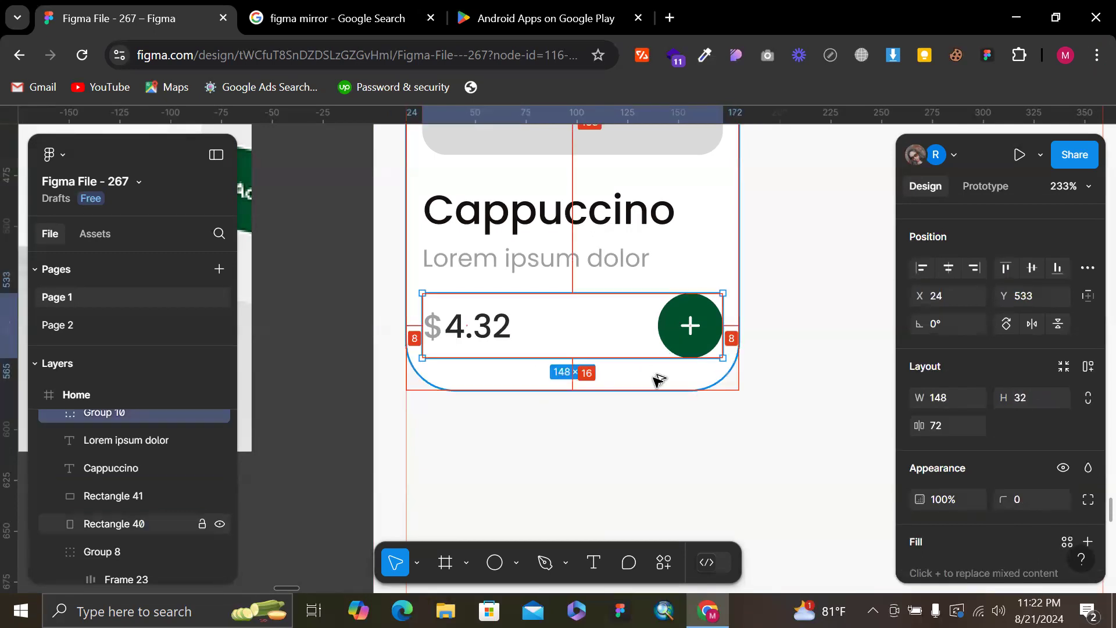
Check the rating badge in the reference design and draw a rectangle about 34 × 15 in the image placeholder's upper-right corner
{"action": "left_click", "coordinate": [716, 414]}
{"action": "scroll", "coordinate": [716, 414], "scroll_direction": "down", "scroll_amount": 3}
{"action": "scroll", "coordinate": [716, 414], "scroll_direction": "up", "scroll_amount": 1}
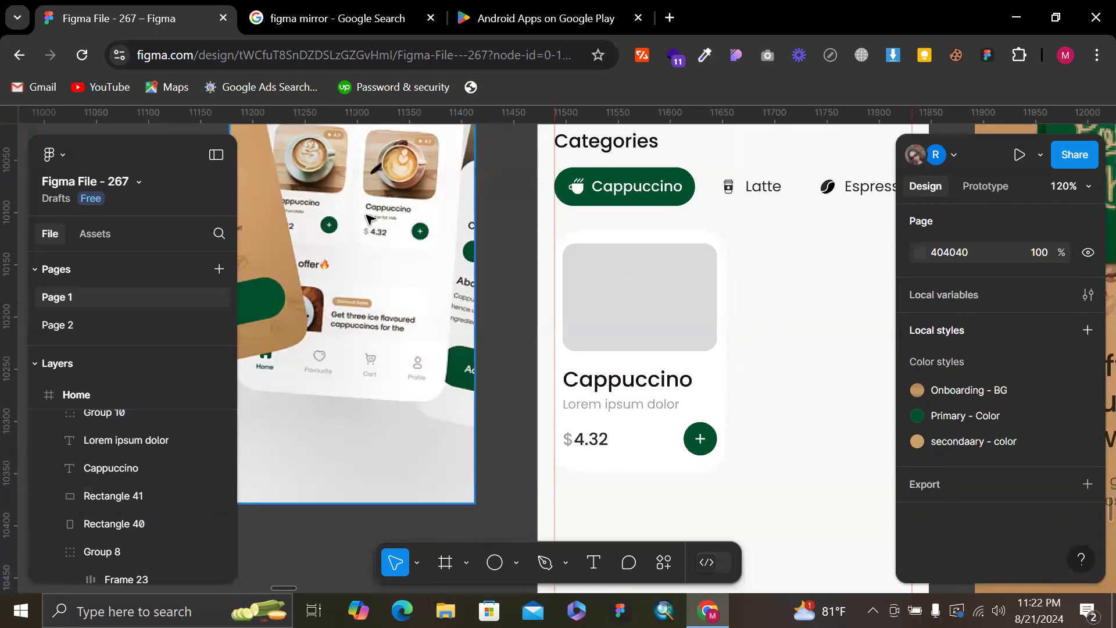
{"action": "scroll", "coordinate": [339, 130], "scroll_direction": "up", "scroll_amount": 3}
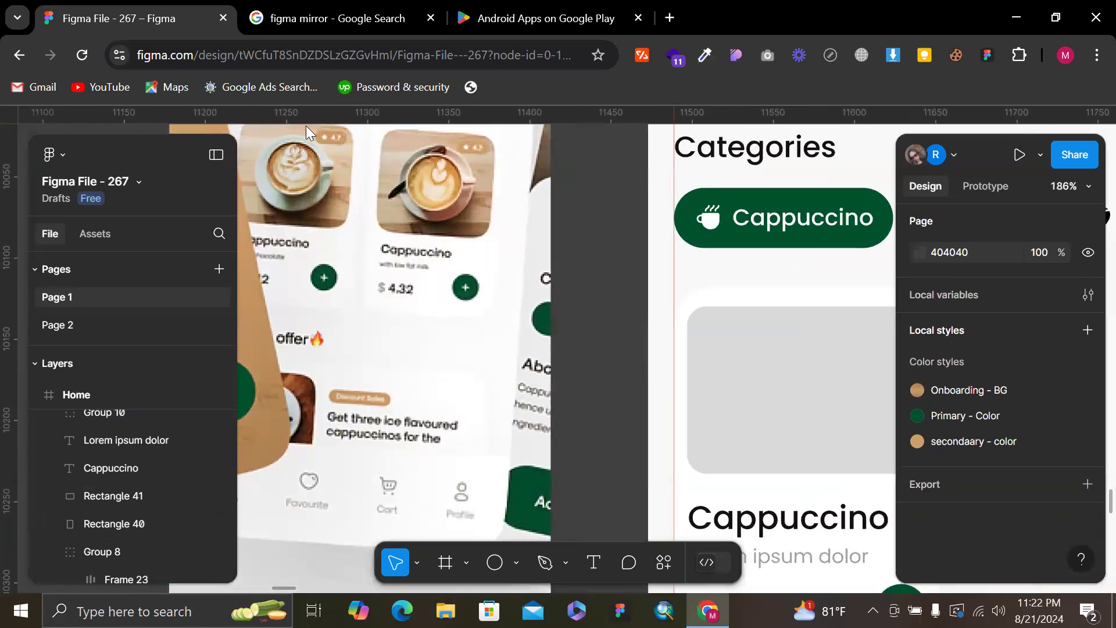
{"action": "scroll", "coordinate": [772, 262], "scroll_direction": "right", "scroll_amount": 5}
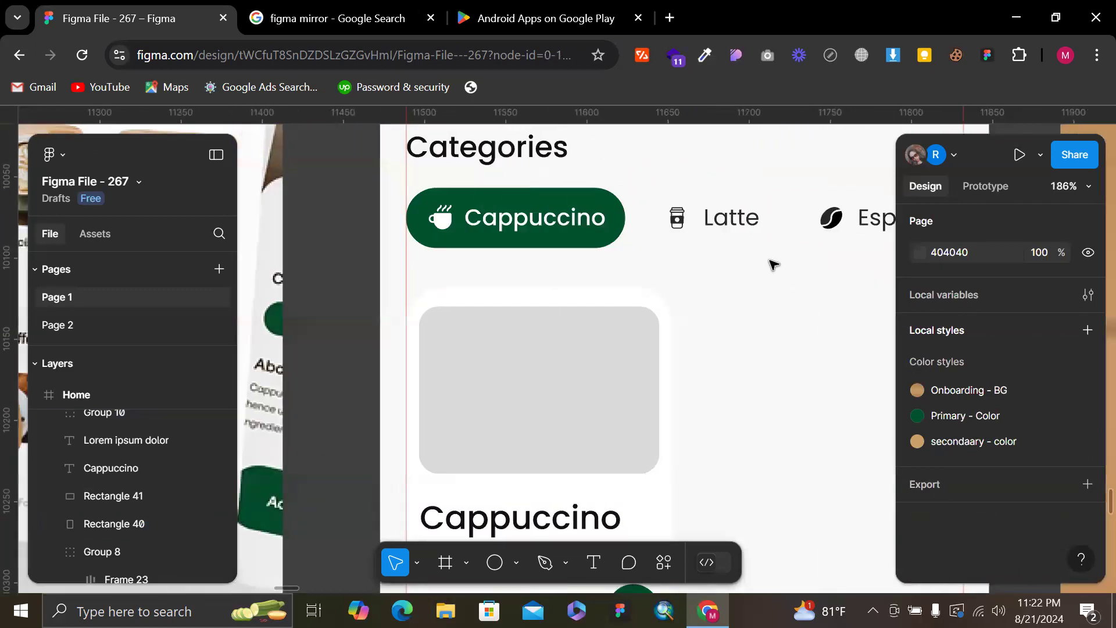
{"action": "scroll", "coordinate": [810, 337], "scroll_direction": "up", "scroll_amount": 1}
{"action": "key", "text": "r"}
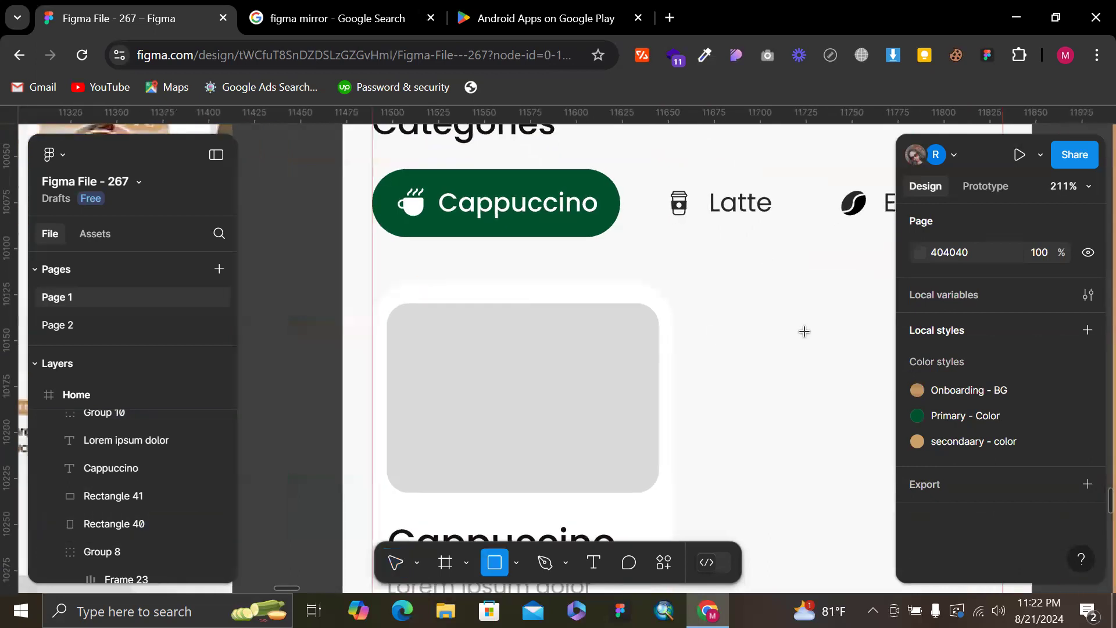
{"action": "left_click_drag", "start_coordinate": [574, 320], "coordinate": [637, 347]}
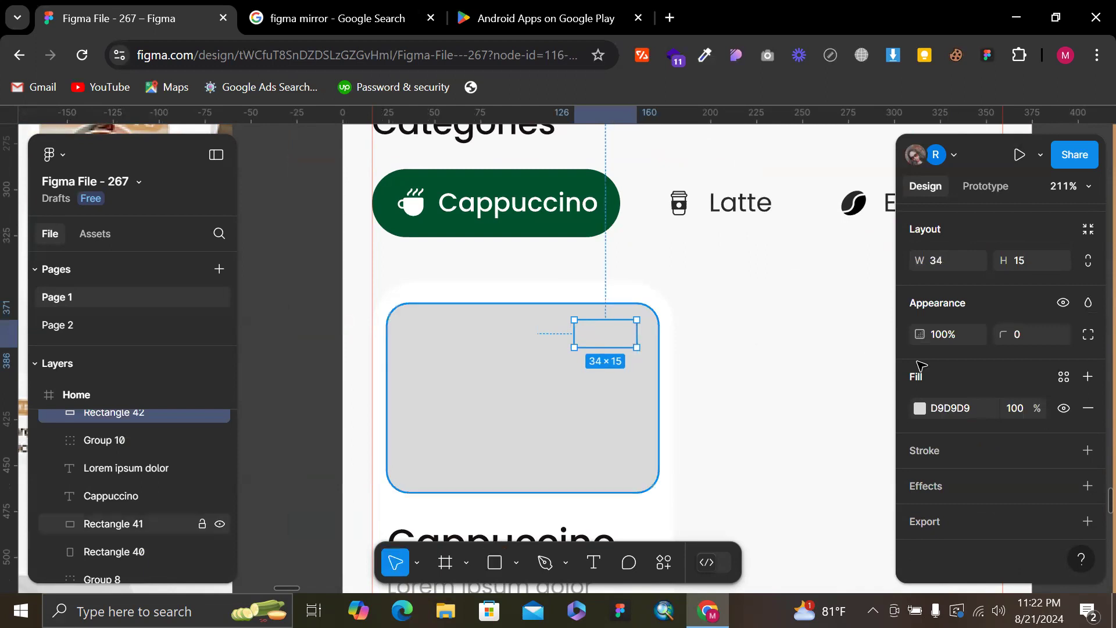
Fill the small badge rectangle with white FFFFFF at 40% opacity
{"action": "left_click", "coordinate": [920, 408]}
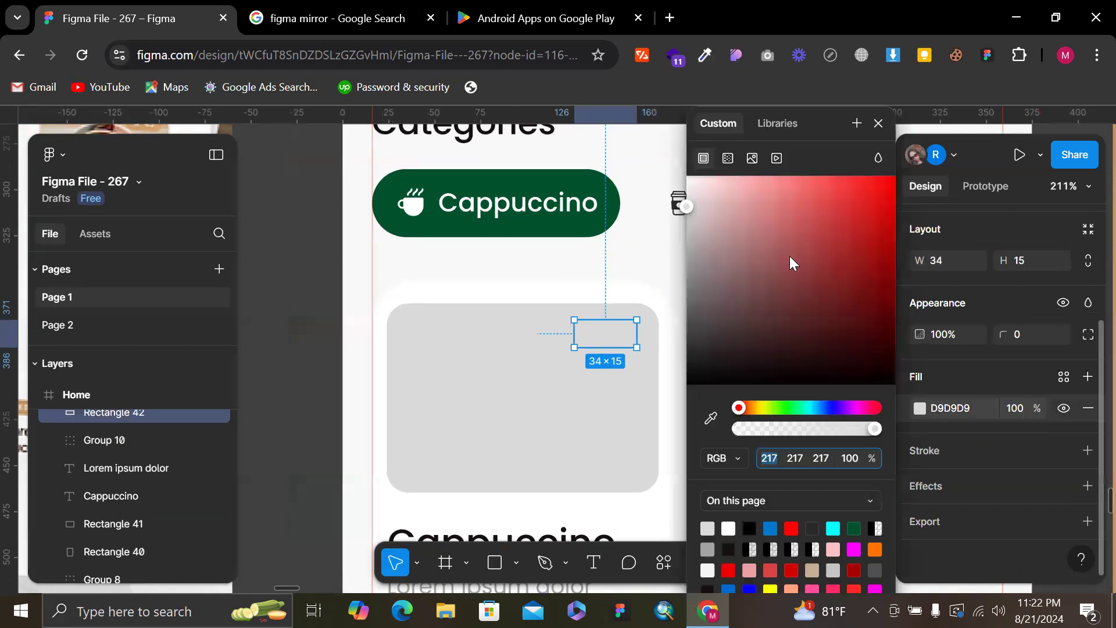
{"action": "left_click_drag", "start_coordinate": [717, 198], "coordinate": [689, 177]}
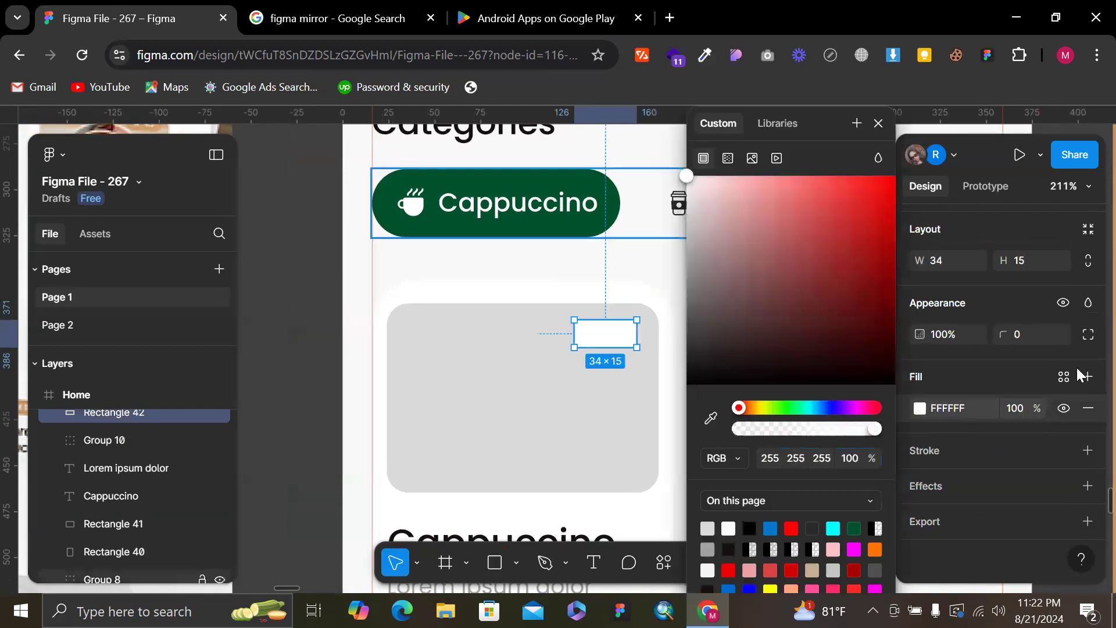
{"action": "left_click", "coordinate": [1018, 409]}
{"action": "type", "text": "40"}
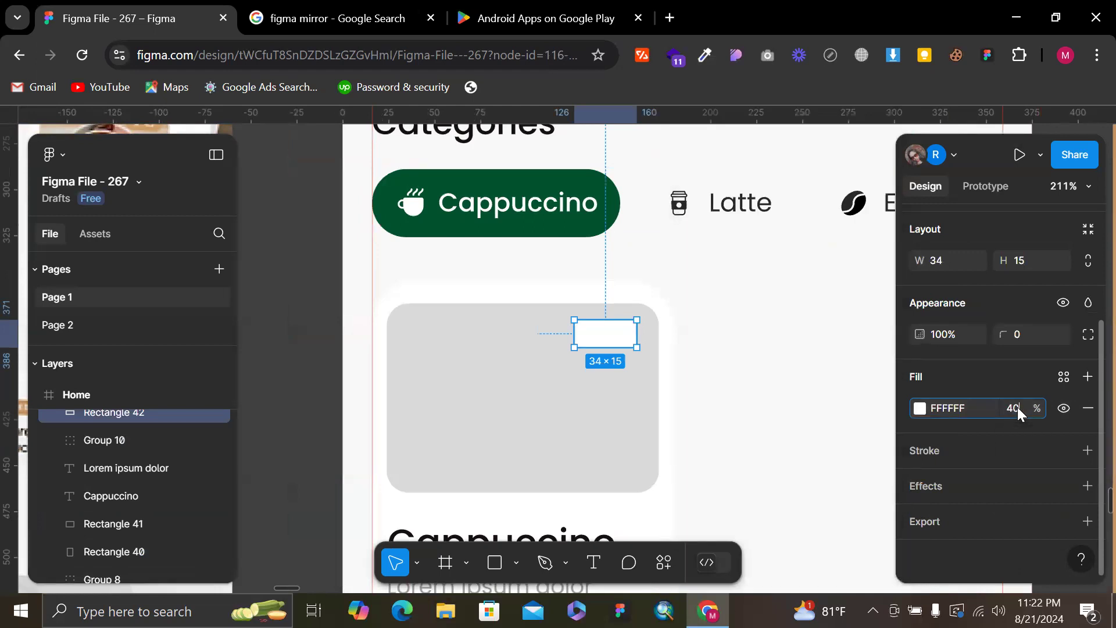
{"action": "key", "text": "Return"}
{"action": "left_click", "coordinate": [1018, 407]}
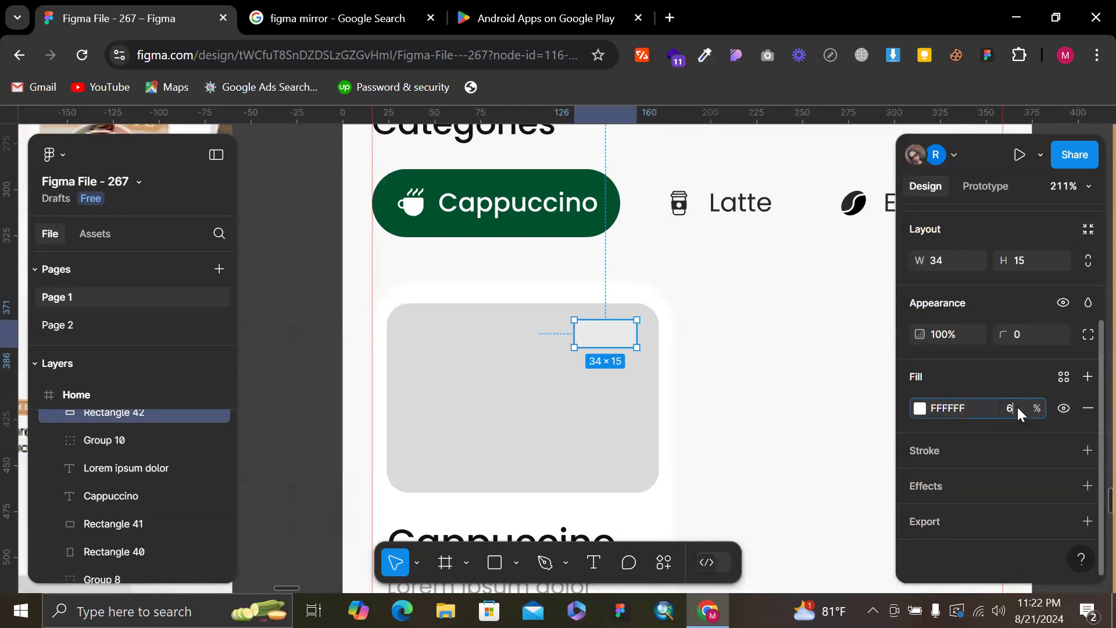
Round the badge rectangle's corners with a radius of 200
{"action": "left_click", "coordinate": [1037, 339]}
{"action": "type", "text": "200"}
{"action": "key", "text": "Return"}
{"action": "scroll", "coordinate": [879, 378], "scroll_direction": "up", "scroll_amount": 1}
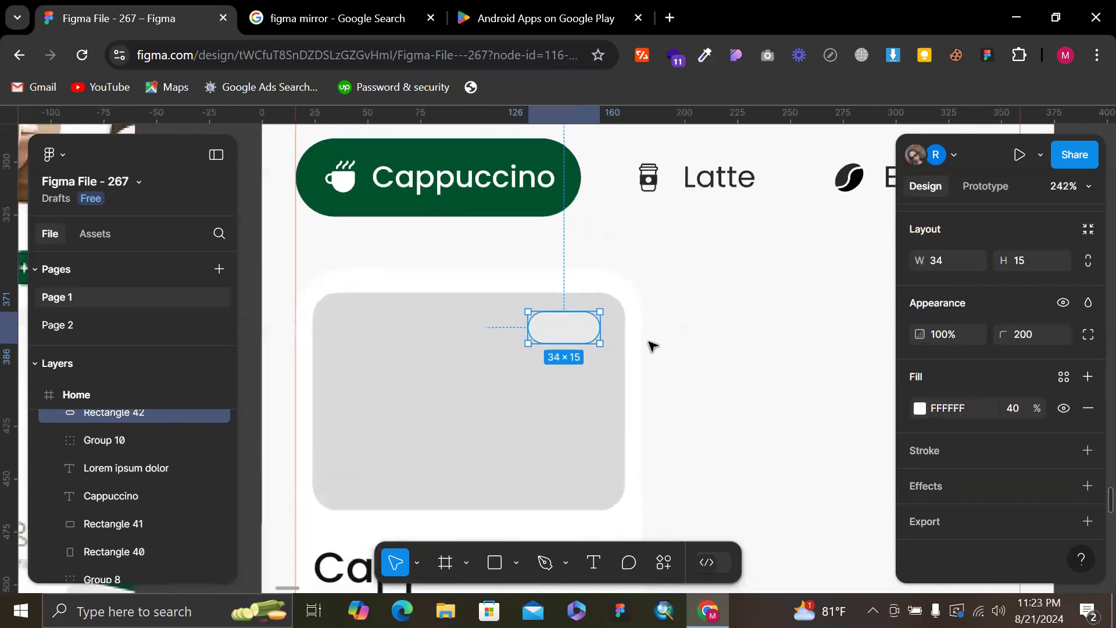
Copy the star icon from the icon row above the designs and paste it over the rating badge
{"action": "scroll", "coordinate": [649, 345], "scroll_direction": "up", "scroll_amount": 2}
{"action": "scroll", "coordinate": [645, 357], "scroll_direction": "down", "scroll_amount": 6}
{"action": "scroll", "coordinate": [647, 361], "scroll_direction": "up", "scroll_amount": 5}
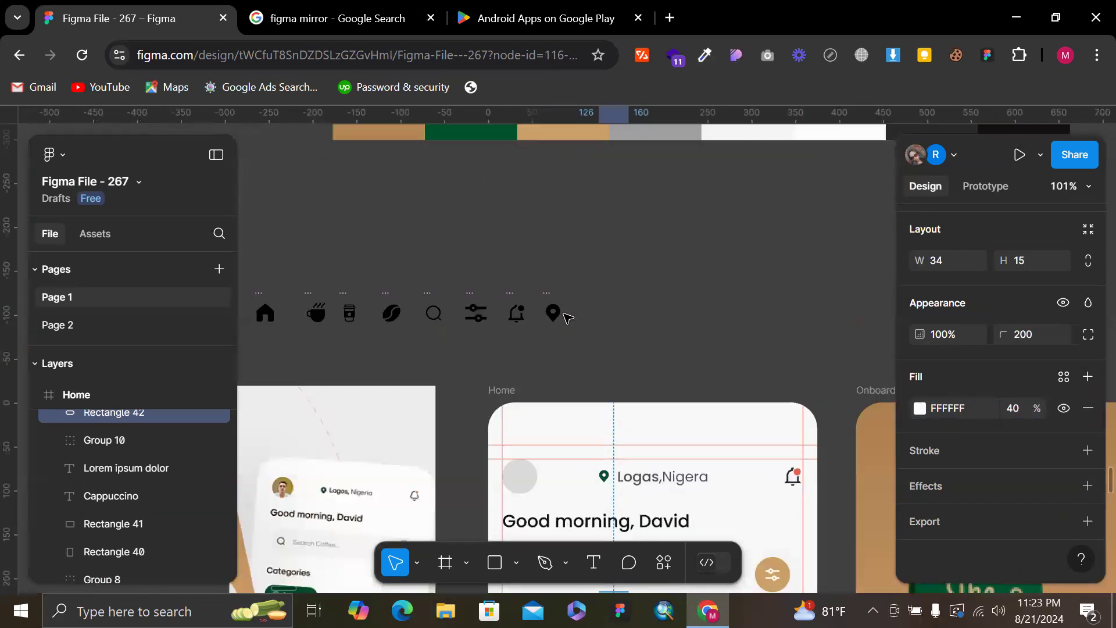
{"action": "scroll", "coordinate": [407, 326], "scroll_direction": "left", "scroll_amount": 3}
{"action": "left_click", "coordinate": [256, 293]}
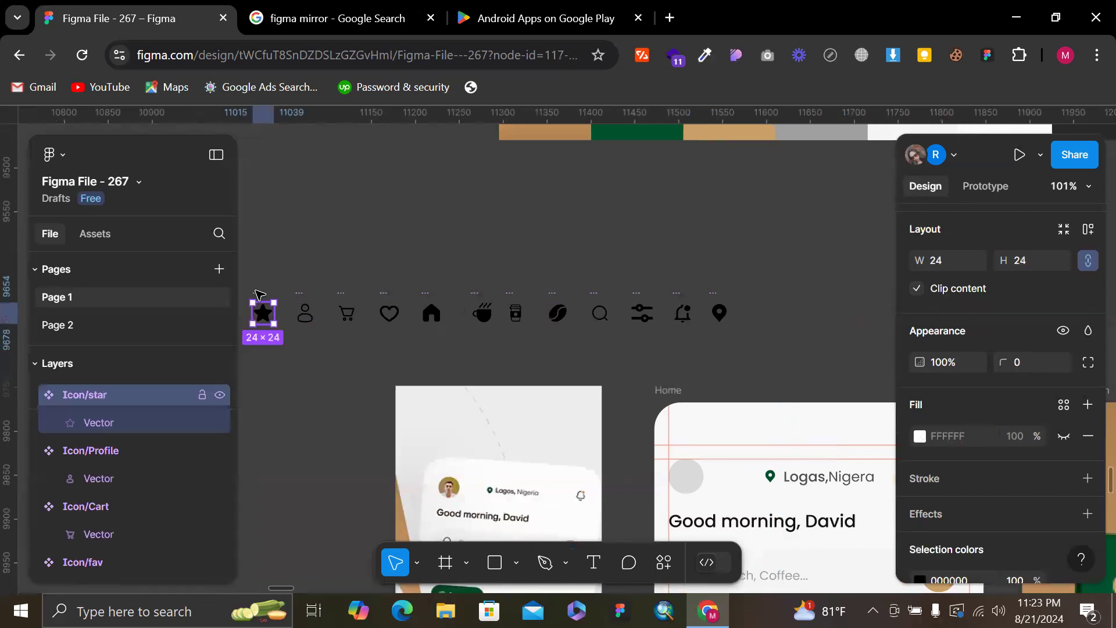
{"action": "scroll", "coordinate": [468, 206], "scroll_direction": "down", "scroll_amount": 8}
{"action": "scroll", "coordinate": [767, 392], "scroll_direction": "up", "scroll_amount": 5}
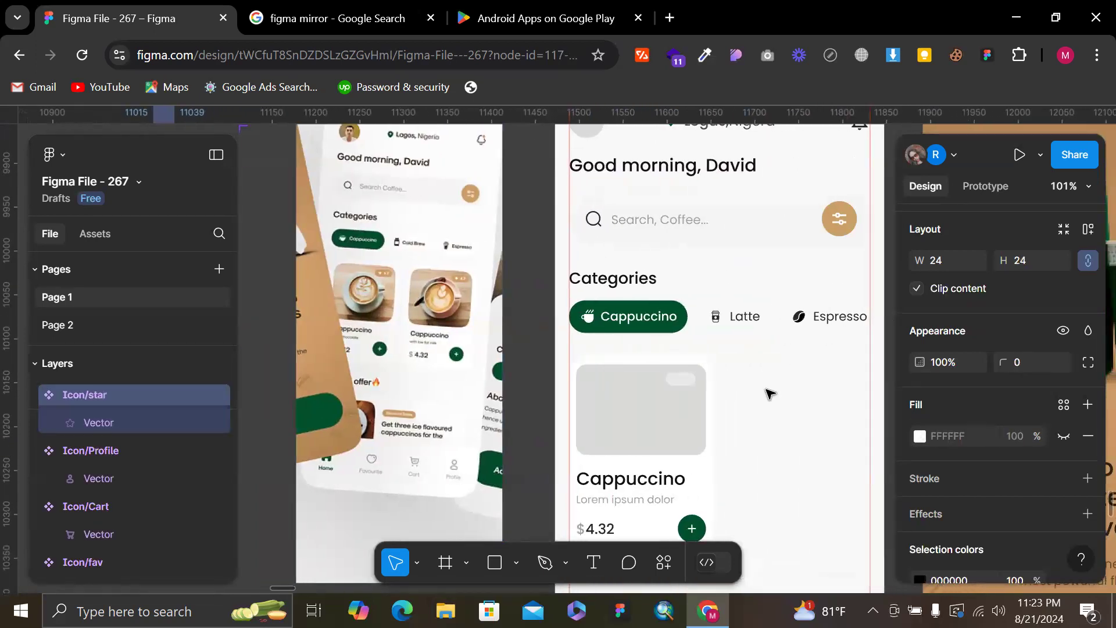
{"action": "scroll", "coordinate": [668, 401], "scroll_direction": "left", "scroll_amount": 2}
{"action": "scroll", "coordinate": [669, 402], "scroll_direction": "up", "scroll_amount": 1}
{"action": "left_click", "coordinate": [578, 404]}
{"action": "scroll", "coordinate": [578, 404], "scroll_direction": "up", "scroll_amount": 5}
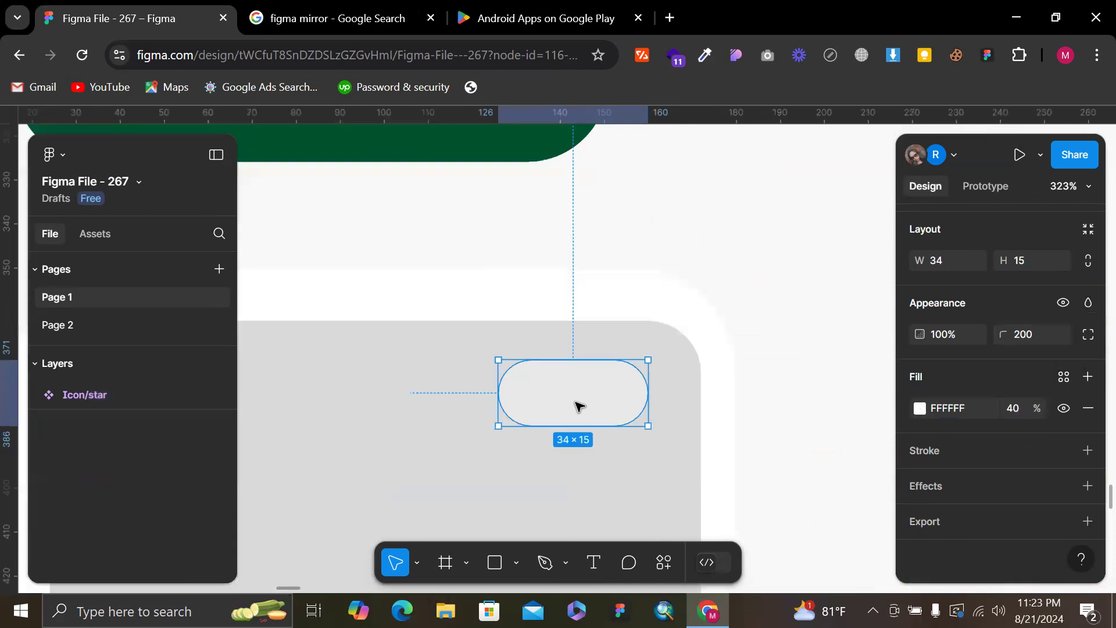
{"action": "key", "text": "ctrl+v"}
{"action": "scroll", "coordinate": [582, 402], "scroll_direction": "up", "scroll_amount": 3}
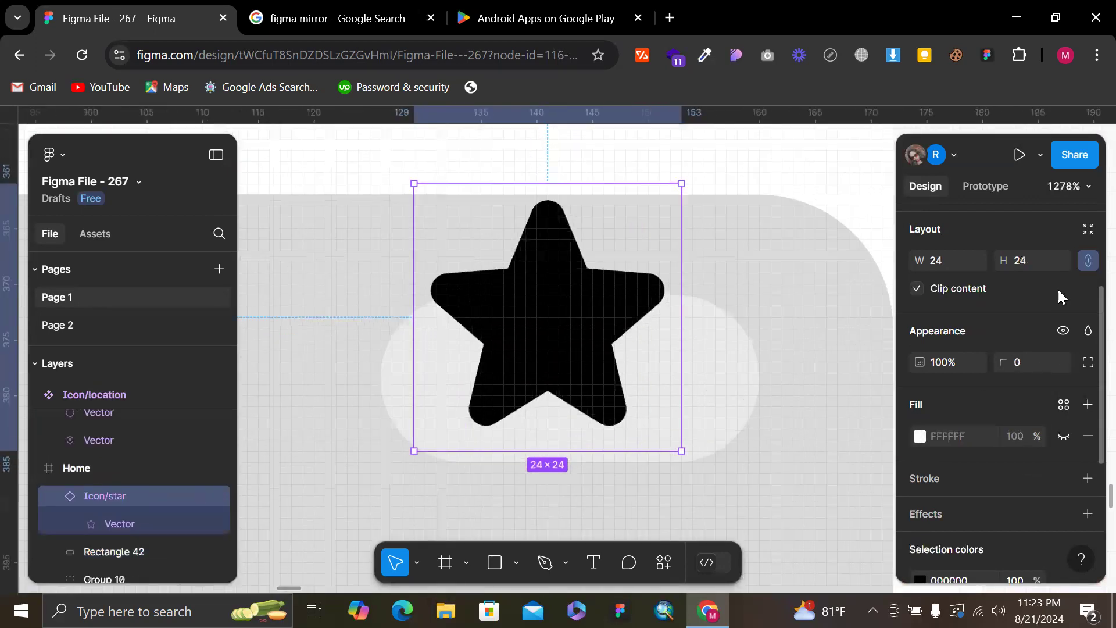
Resize the star icon to 10 × 10 and move it inside the badge rectangle near its left end
{"action": "type", "text": "12"}
{"action": "key", "text": "Return"}
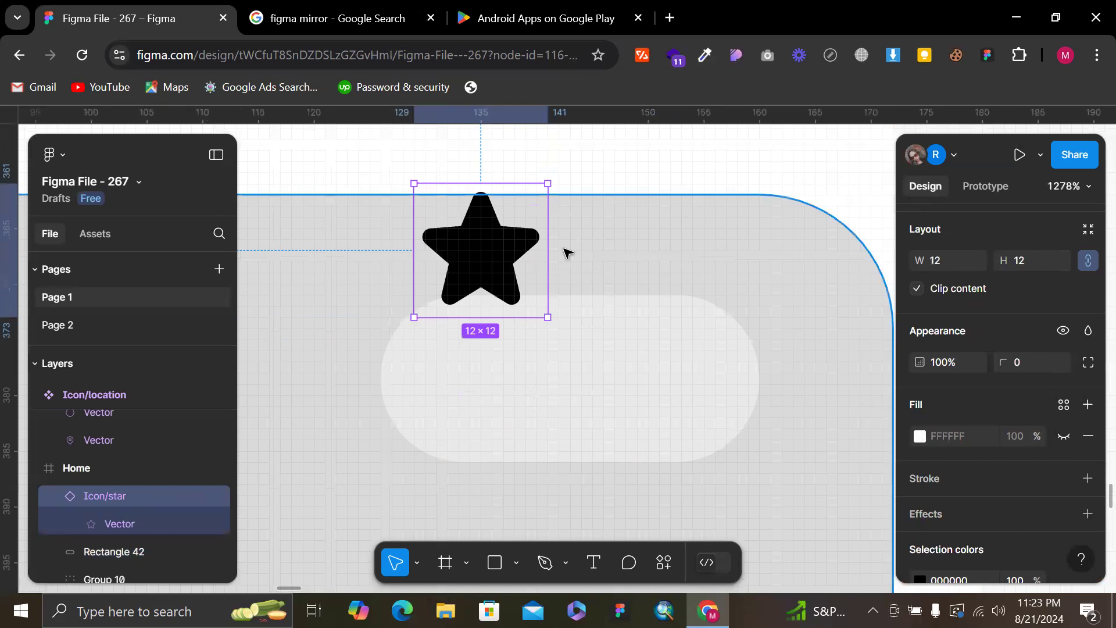
{"action": "left_click", "coordinate": [1043, 263]}
{"action": "type", "text": "1"}
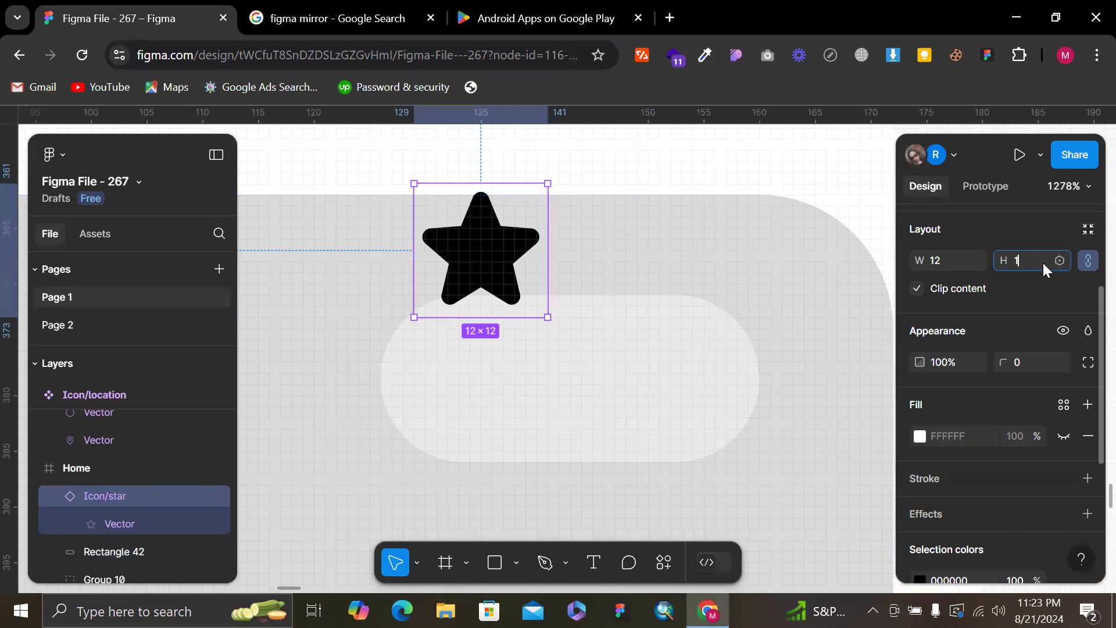
{"action": "type", "text": "0"}
{"action": "key", "text": "Return"}
{"action": "left_click_drag", "start_coordinate": [499, 245], "coordinate": [510, 378]}
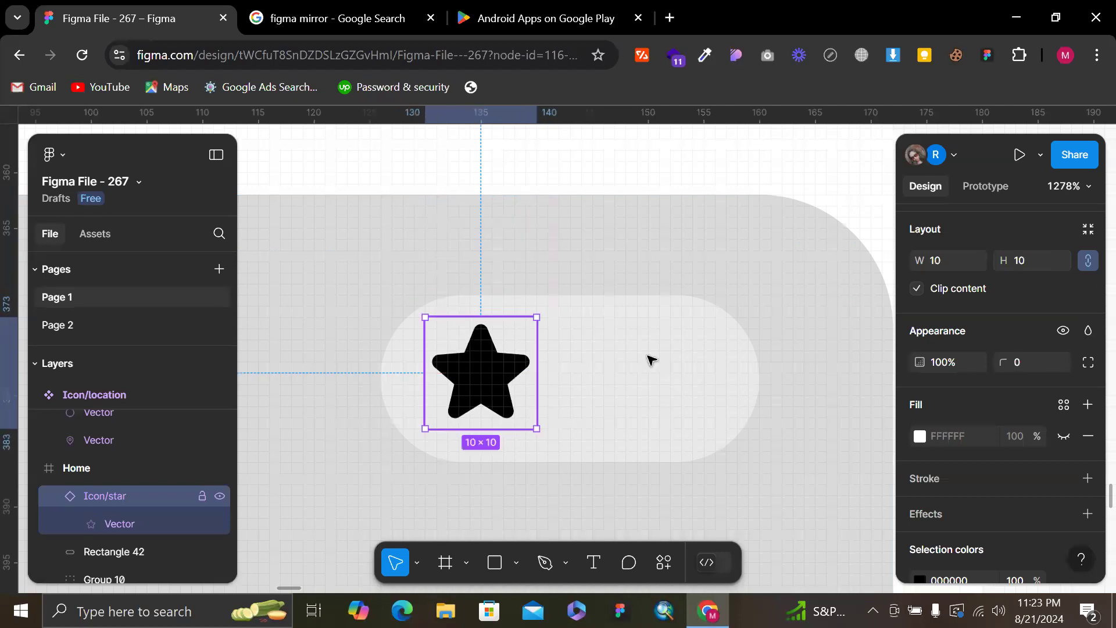
Extend the badge rectangle leftwards to a width of 39 and shift the star icon 4 px to the left
{"action": "left_click", "coordinate": [652, 360]}
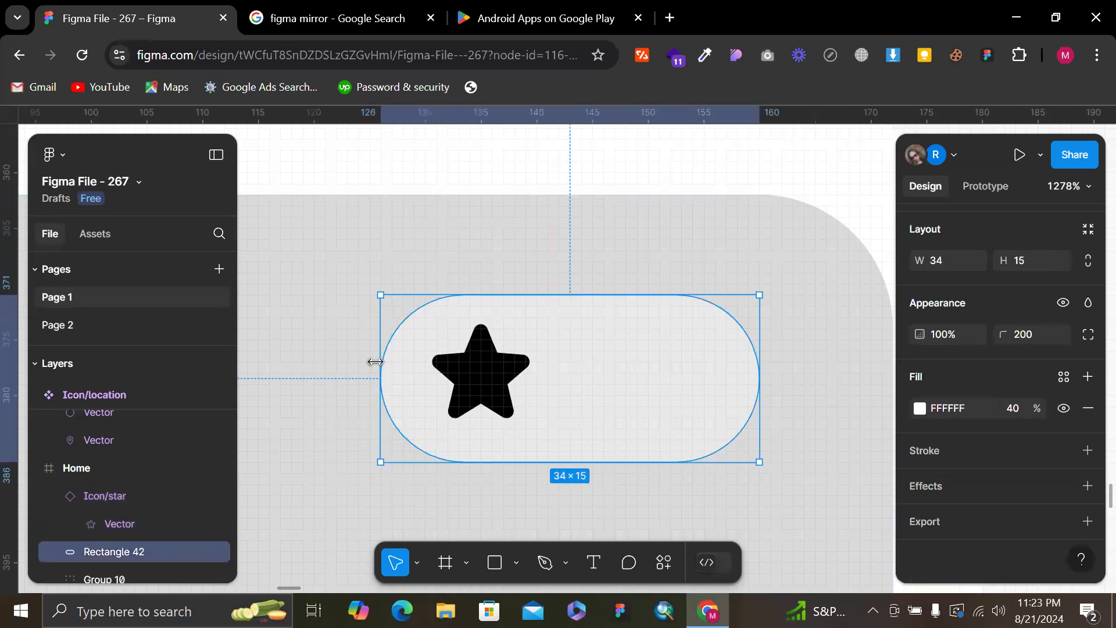
{"action": "left_click_drag", "start_coordinate": [329, 361], "coordinate": [325, 359]}
{"action": "left_click", "coordinate": [481, 382]}
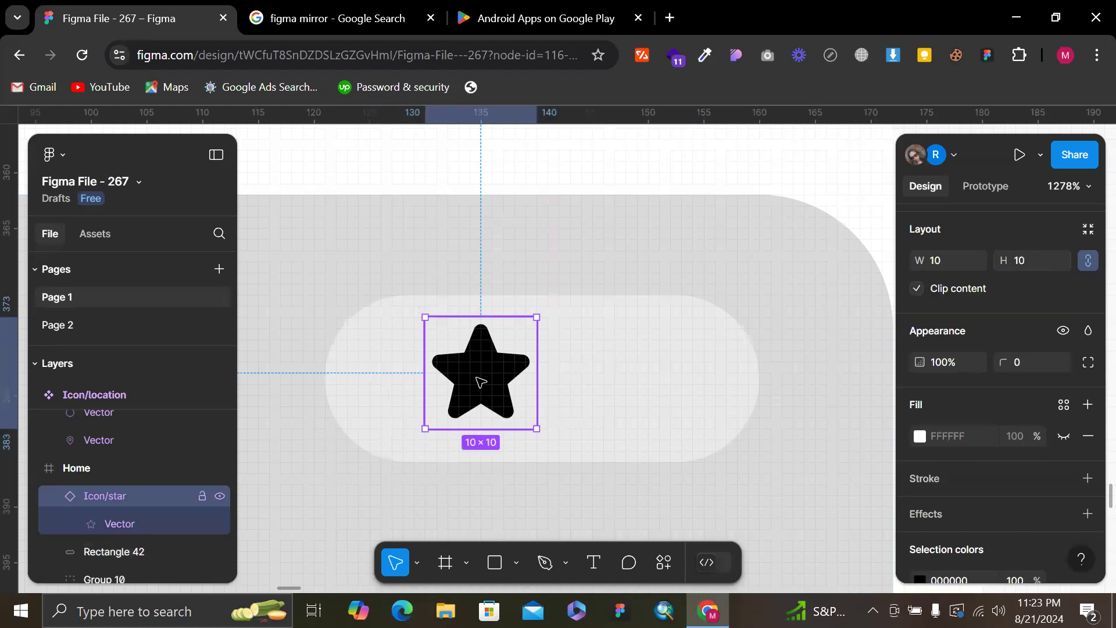
{"action": "key", "text": "Left"}
{"action": "key", "text": "Left"}
{"action": "key", "text": "Left"}
{"action": "key", "text": "Left"}
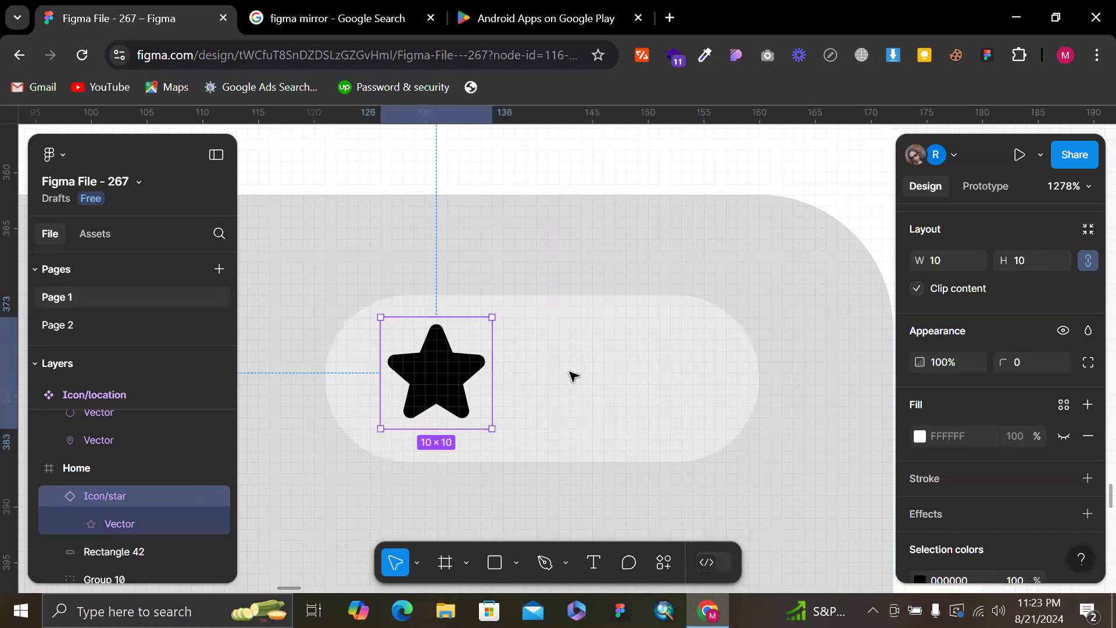
Centre the star icon vertically with the badge rectangle
{"action": "scroll", "coordinate": [570, 376], "scroll_direction": "down", "scroll_amount": 3}
{"action": "scroll", "coordinate": [574, 376], "scroll_direction": "down", "scroll_amount": 2}
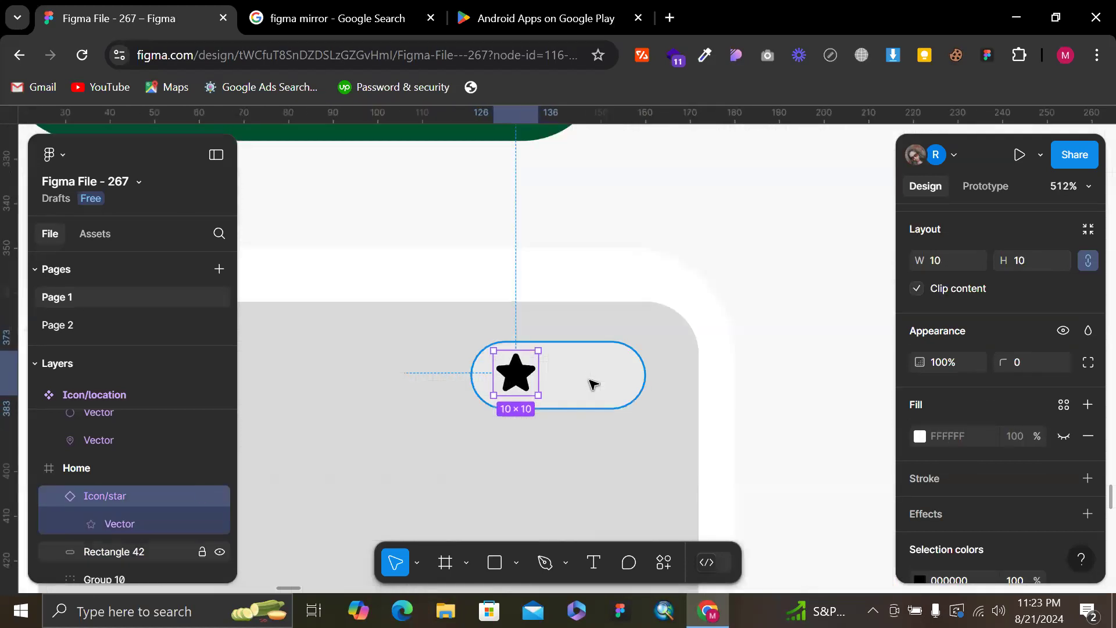
{"action": "scroll", "coordinate": [1041, 298], "scroll_direction": "up", "scroll_amount": 3}
{"action": "left_click", "coordinate": [1038, 299]}
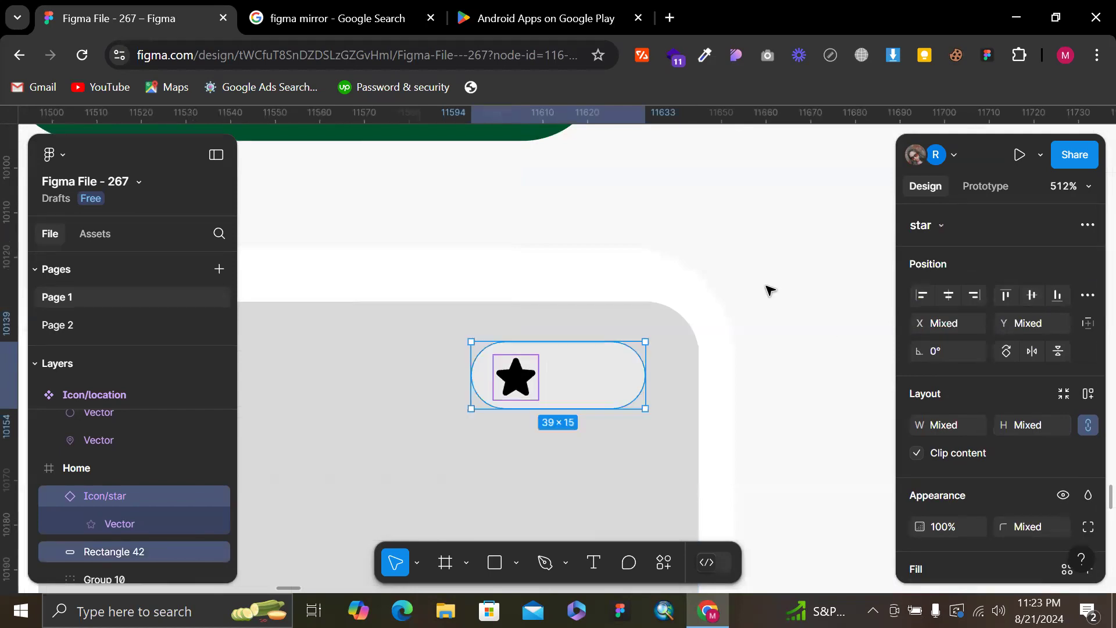
{"action": "left_click", "coordinate": [770, 290]}
Change the badge star icon's colour to white FFFFFF
{"action": "left_click", "coordinate": [534, 375]}
{"action": "scroll", "coordinate": [1017, 397], "scroll_direction": "down", "scroll_amount": 5}
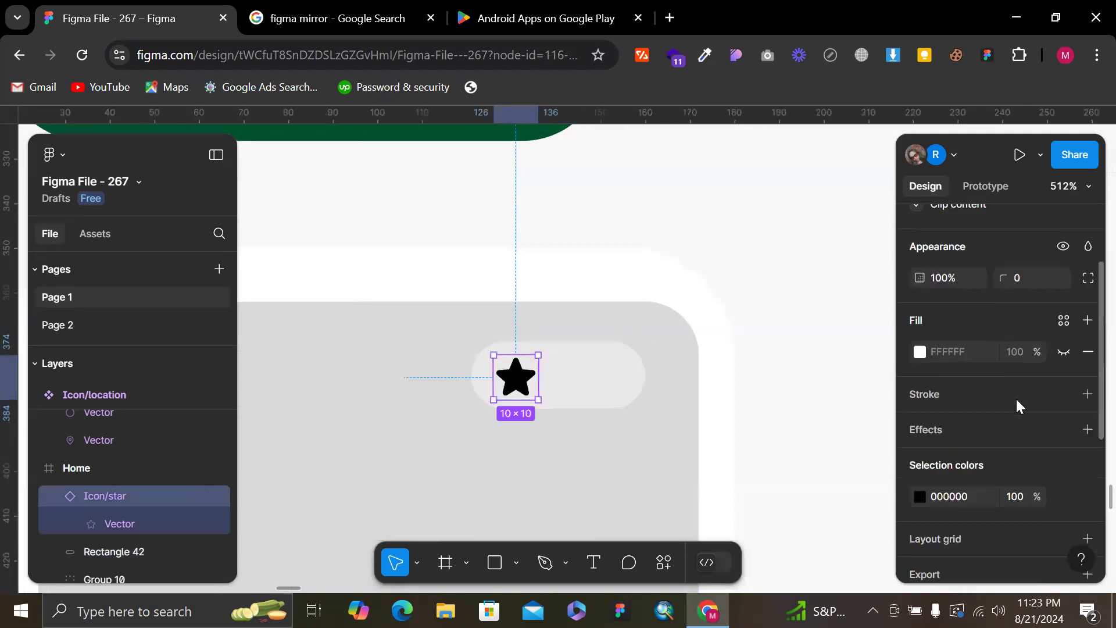
{"action": "left_click", "coordinate": [922, 380]}
{"action": "left_click_drag", "start_coordinate": [752, 221], "coordinate": [493, 79]}
{"action": "left_click", "coordinate": [879, 124]}
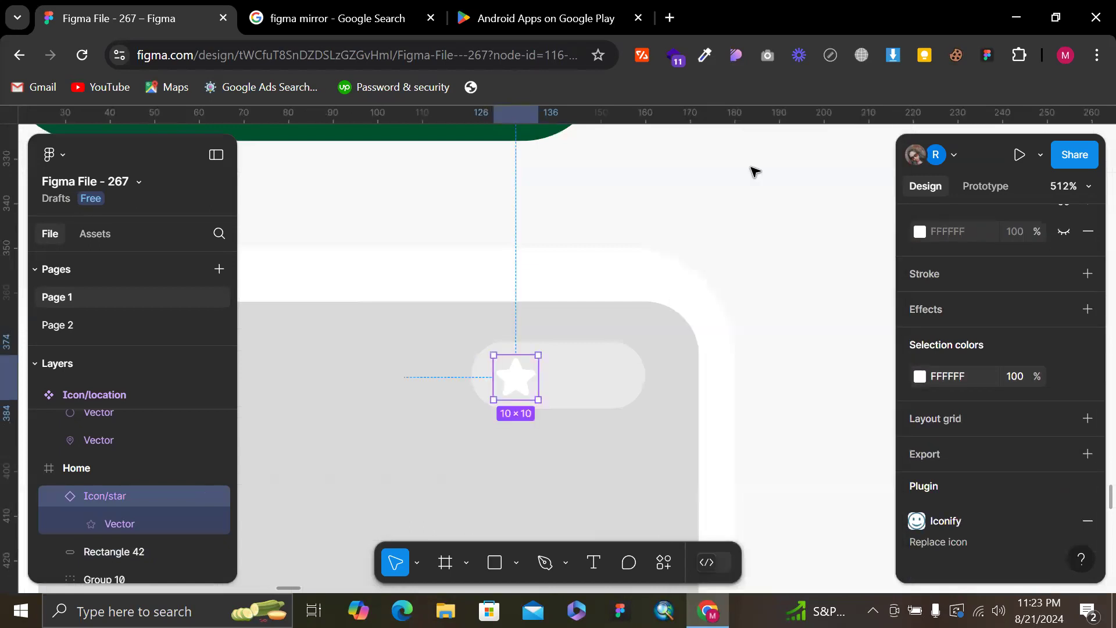
{"action": "left_click", "coordinate": [755, 173]}
Copy the digits 4.32 from the card's price text and paste them as a new text beside the badge star
{"action": "scroll", "coordinate": [754, 172], "scroll_direction": "down", "scroll_amount": 3}
{"action": "scroll", "coordinate": [753, 178], "scroll_direction": "down", "scroll_amount": 3}
{"action": "scroll", "coordinate": [750, 182], "scroll_direction": "up", "scroll_amount": 1}
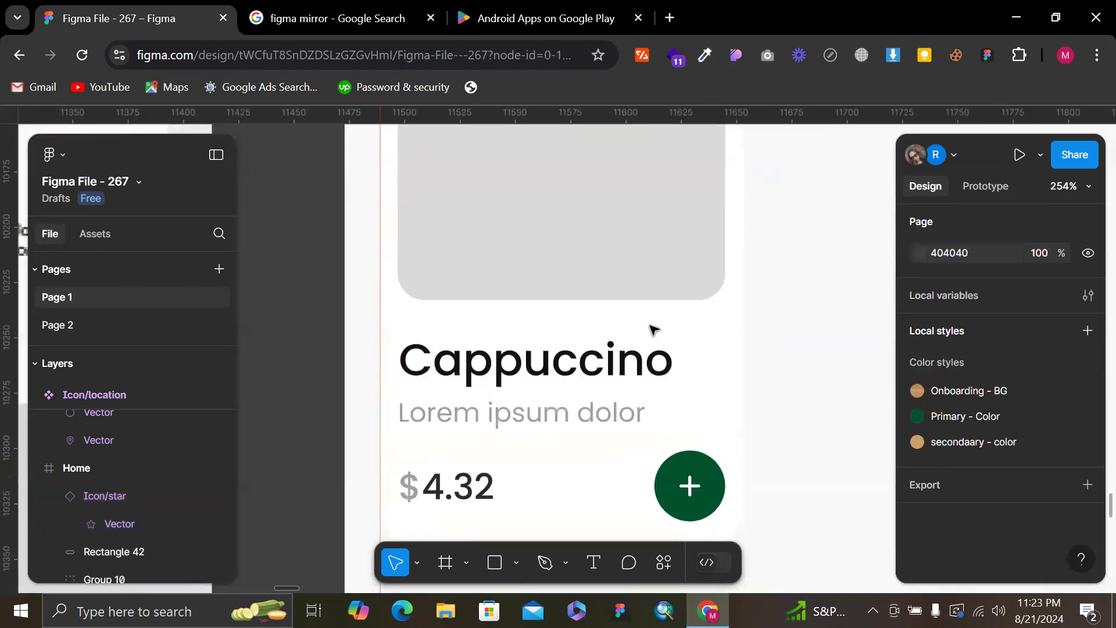
{"action": "double_click", "coordinate": [488, 486]}
{"action": "key", "text": "ctrl+c"}
{"action": "left_click_drag", "start_coordinate": [429, 484], "coordinate": [552, 506]}
{"action": "scroll", "coordinate": [643, 429], "scroll_direction": "up", "scroll_amount": 5}
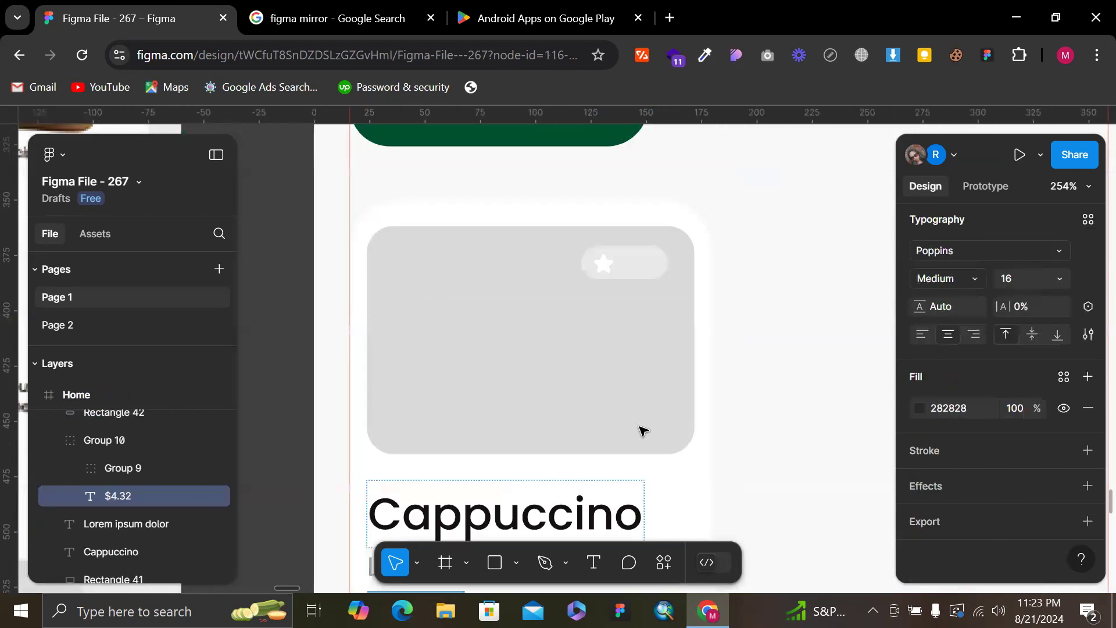
{"action": "key", "text": "Escape"}
{"action": "scroll", "coordinate": [668, 387], "scroll_direction": "up", "scroll_amount": 3}
{"action": "left_click", "coordinate": [542, 404]}
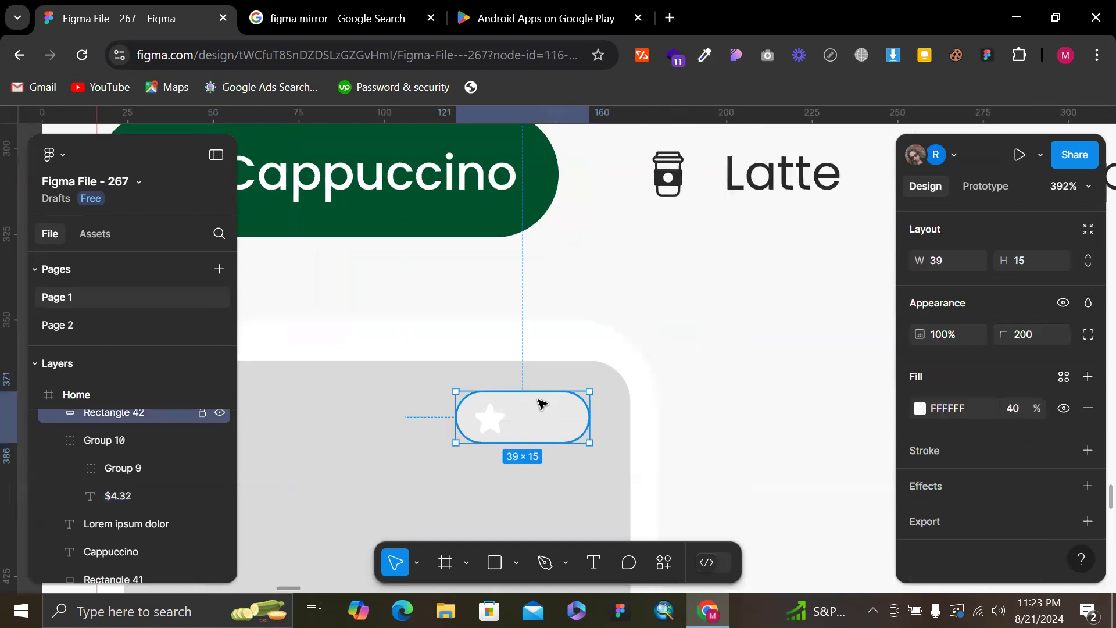
{"action": "scroll", "coordinate": [538, 399], "scroll_direction": "up", "scroll_amount": 3}
{"action": "key", "text": "ctrl+v"}
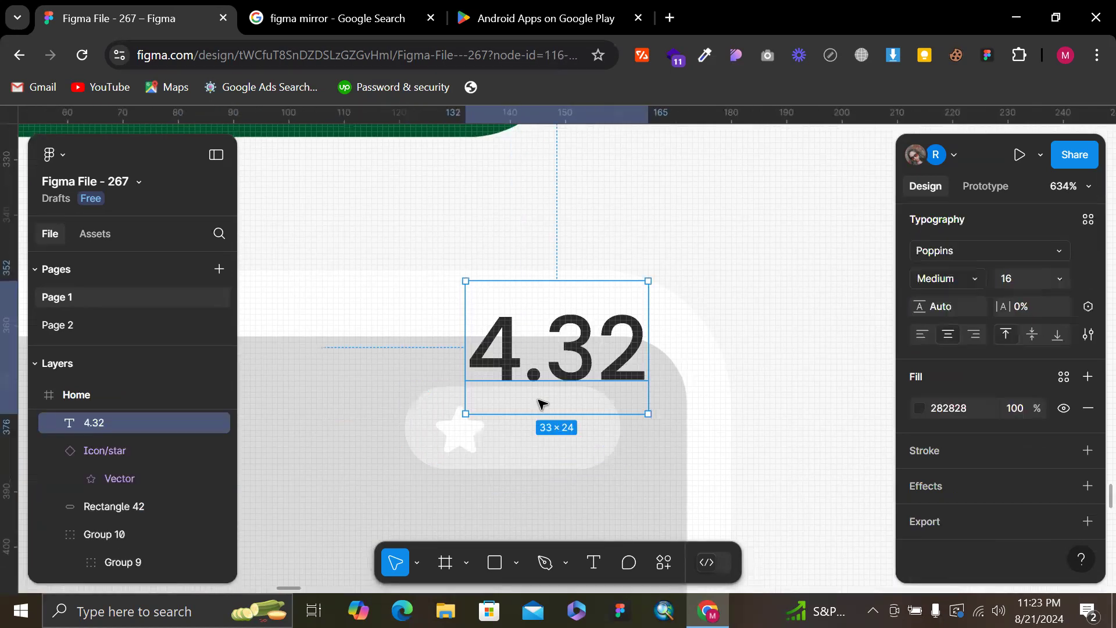
Shorten the pasted text to 4.2, set its font size to 12 and move it beside the star in the badge
{"action": "double_click", "coordinate": [599, 363]}
{"action": "left_click", "coordinate": [599, 364]}
{"action": "key", "text": "BackSpace"}
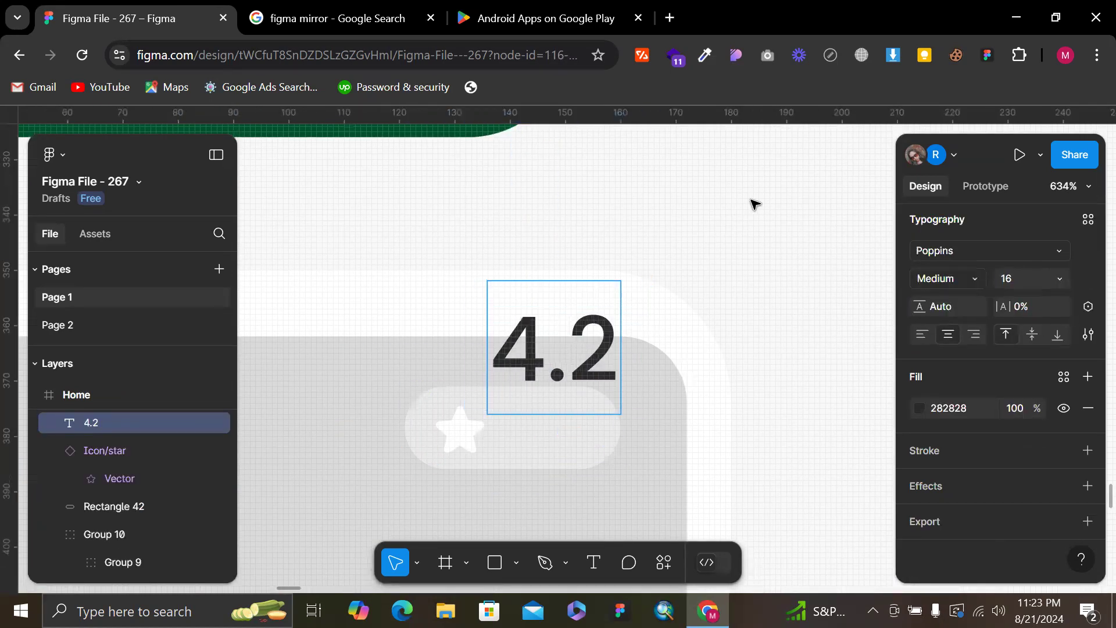
{"action": "key", "text": "Escape"}
{"action": "left_click", "coordinate": [1012, 281]}
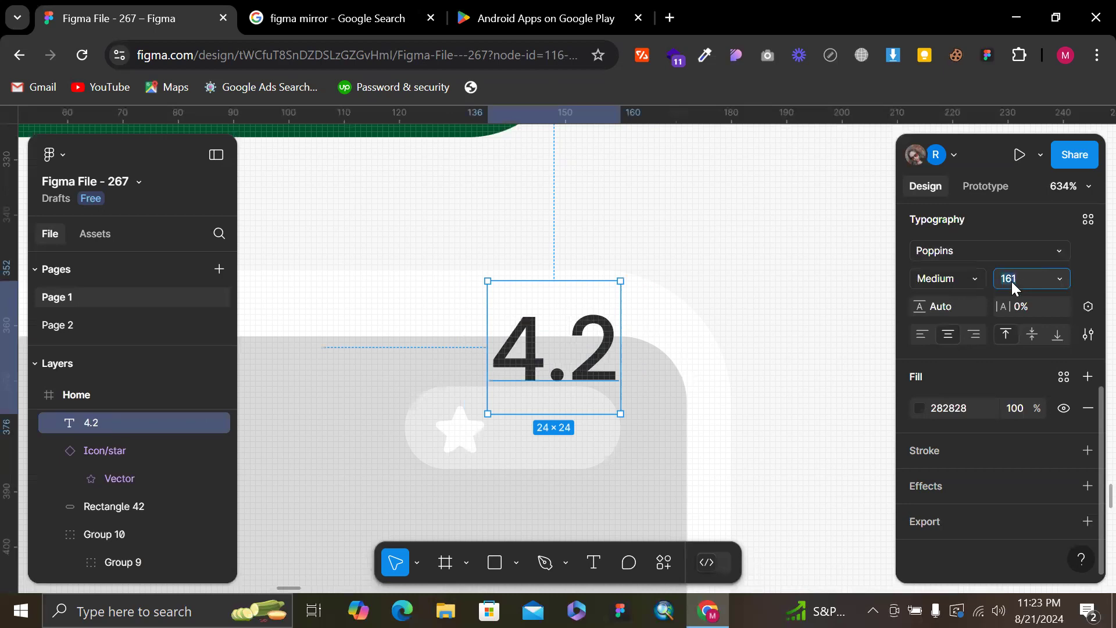
{"action": "type", "text": "12"}
{"action": "key", "text": "Return"}
{"action": "left_click_drag", "start_coordinate": [559, 336], "coordinate": [551, 435]}
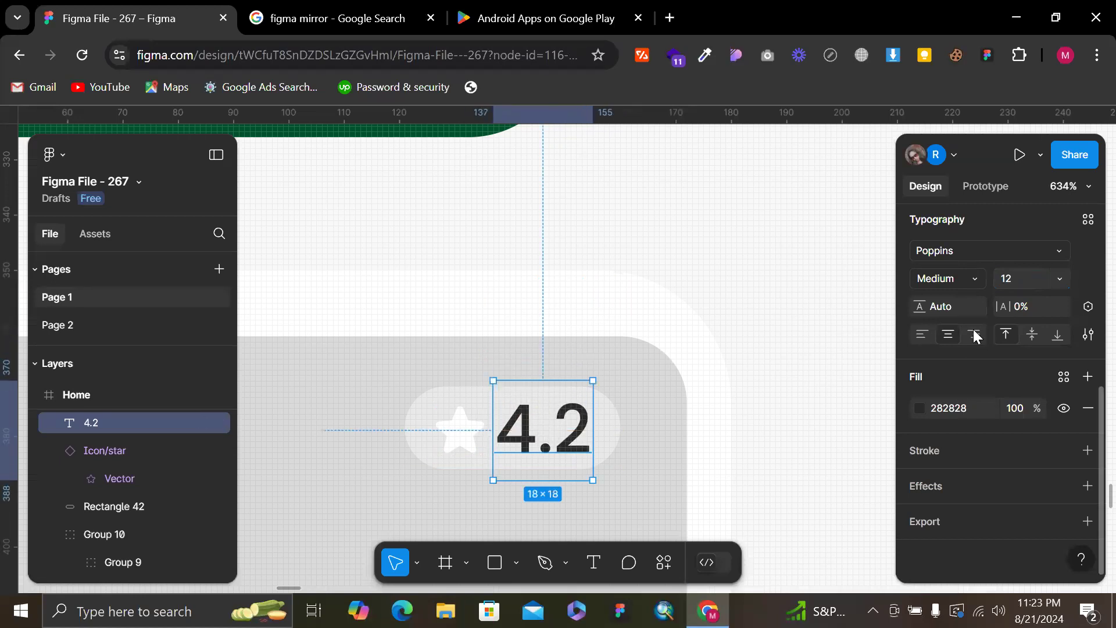
Reduce the 4.2 text's font size to 10, adjust its position and sample the star's white FFFFFF as its fill
{"action": "left_click", "coordinate": [1007, 285]}
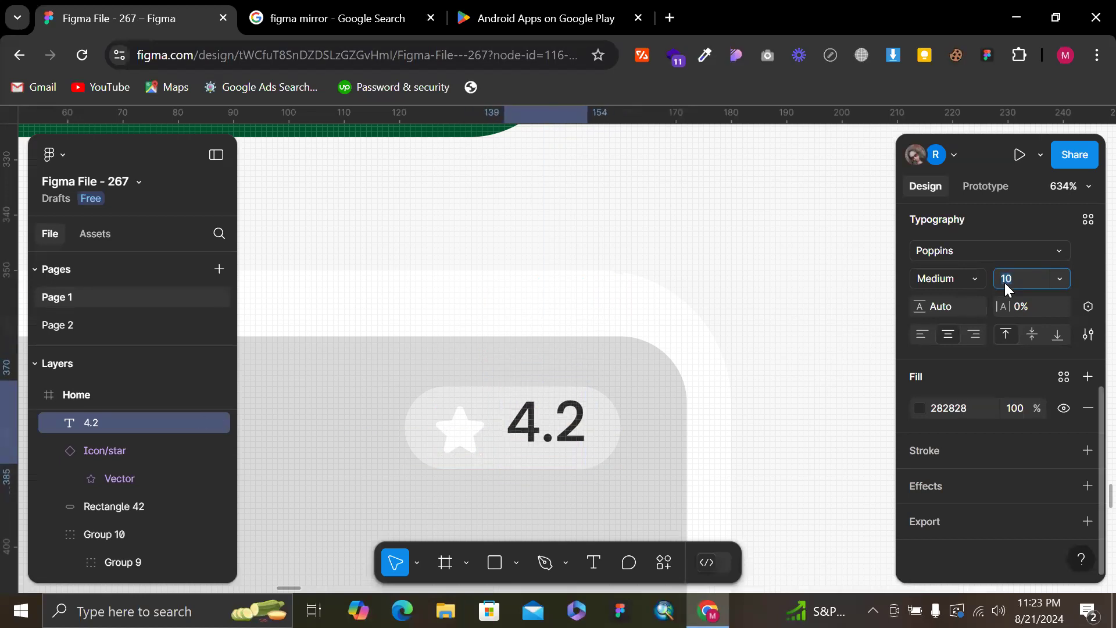
{"action": "type", "text": "10"}
{"action": "key", "text": "Return"}
{"action": "left_click_drag", "start_coordinate": [541, 443], "coordinate": [541, 446]}
{"action": "key", "text": "i"}
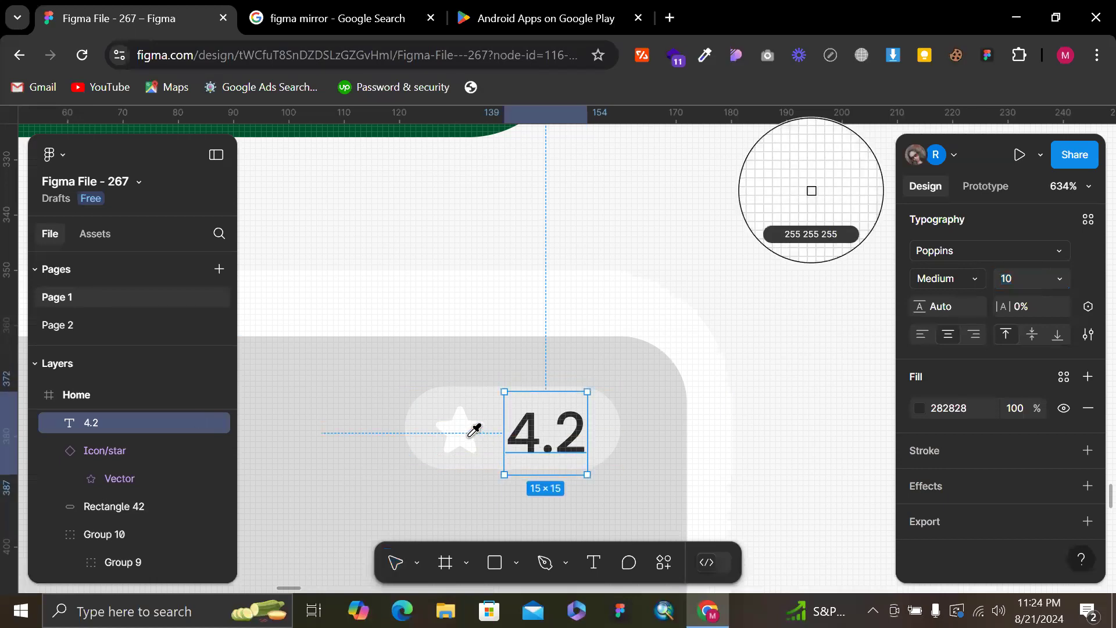
{"action": "left_click", "coordinate": [475, 431]}
Move the 4.2 text up 1 px to line up with the badge and set its spacing from the star to 4
{"action": "scroll", "coordinate": [963, 379], "scroll_direction": "up", "scroll_amount": 2}
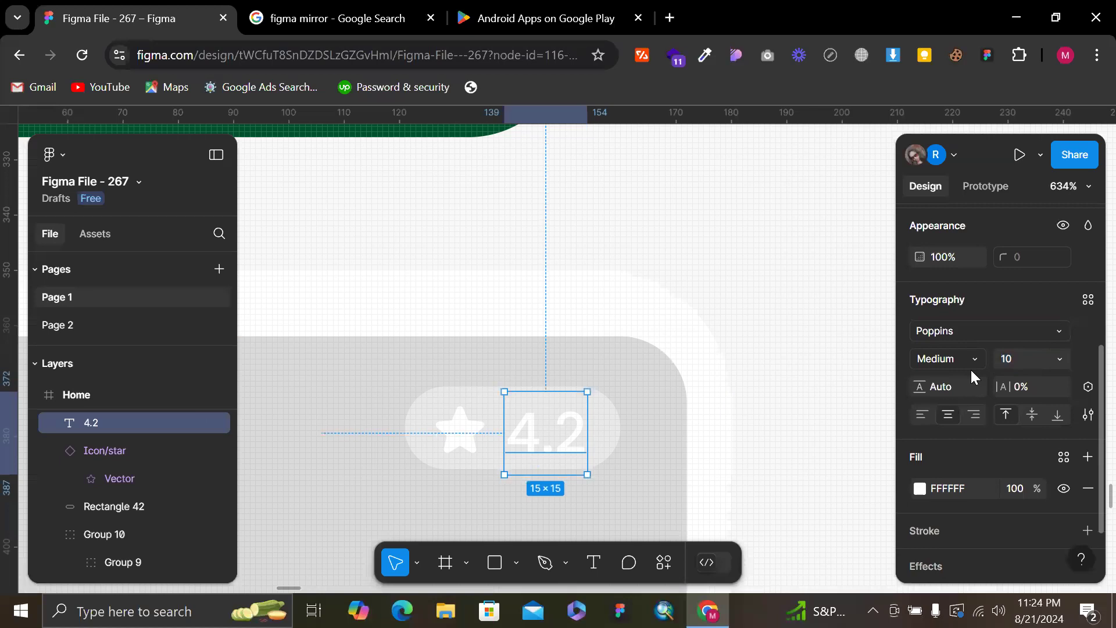
{"action": "left_click_drag", "start_coordinate": [587, 391], "coordinate": [587, 391]}
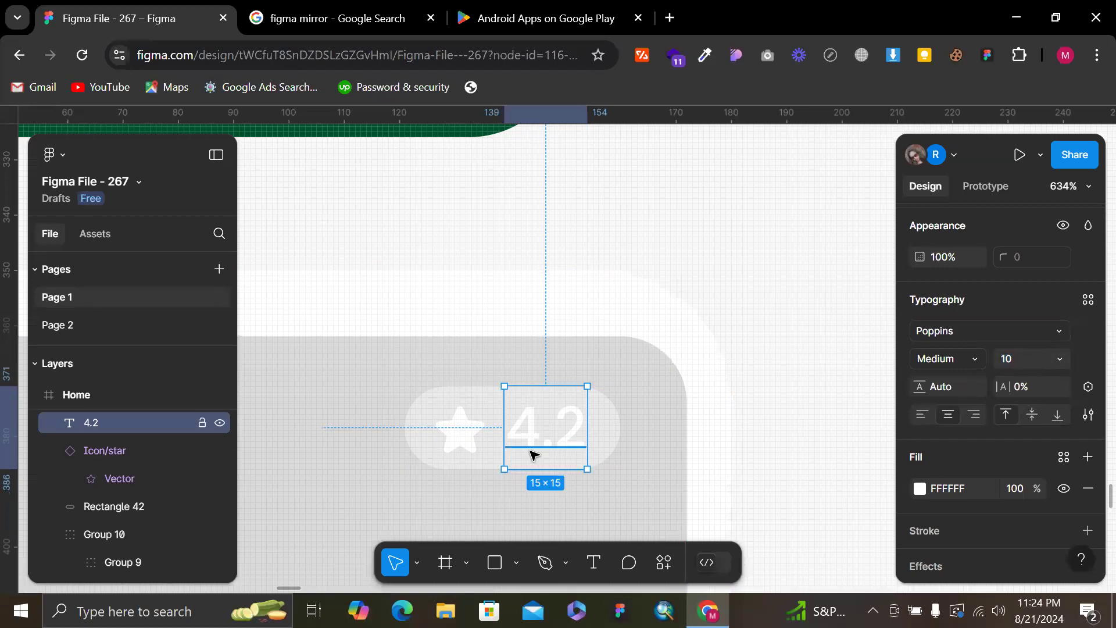
{"action": "scroll", "coordinate": [532, 452], "scroll_direction": "up", "scroll_amount": 3}
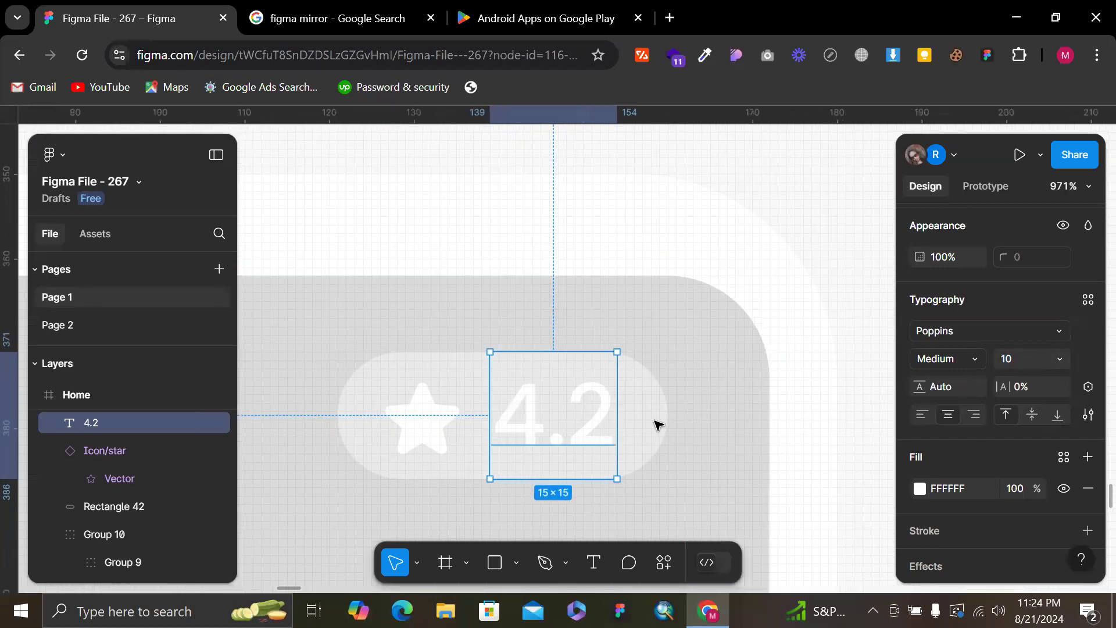
{"action": "left_click", "coordinate": [399, 443], "text": "shift"}
{"action": "scroll", "coordinate": [1011, 309], "scroll_direction": "up", "scroll_amount": 1}
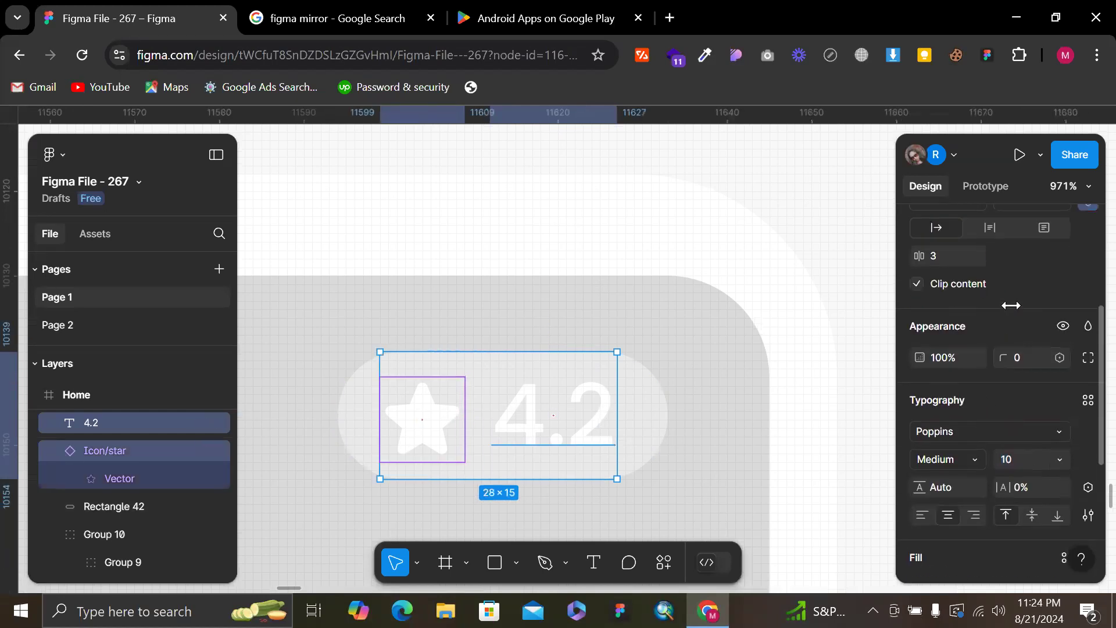
{"action": "type", "text": "4"}
{"action": "key", "text": "Return"}
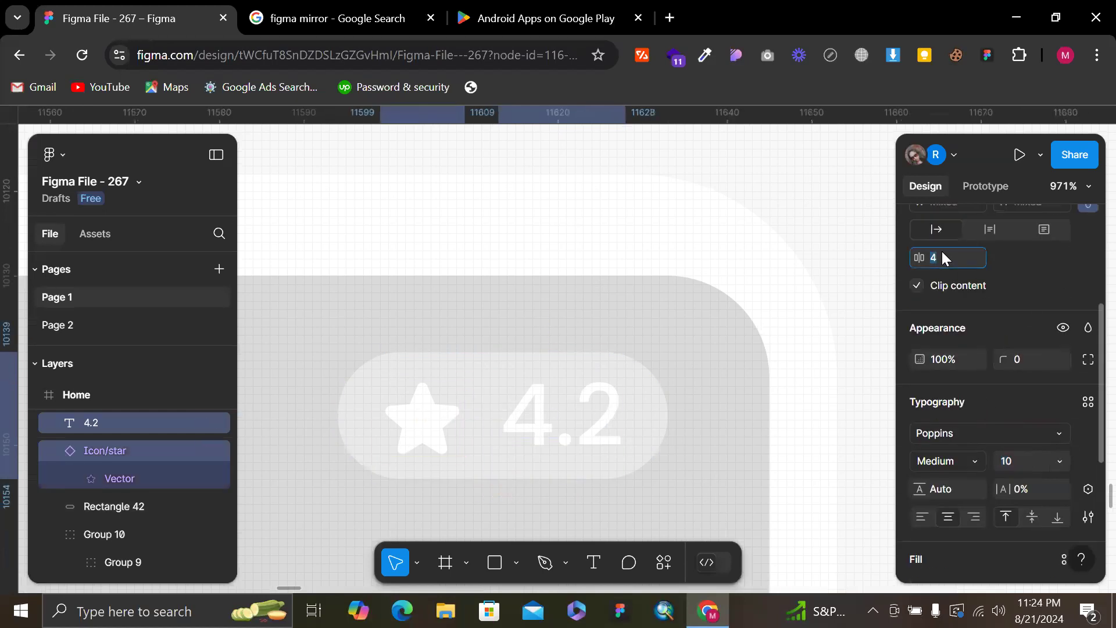
Group the star with the 4.2 text, and group that pair with the badge rectangle
{"action": "key", "text": "ctrl+g"}
{"action": "left_click", "coordinate": [659, 411], "text": "shift"}
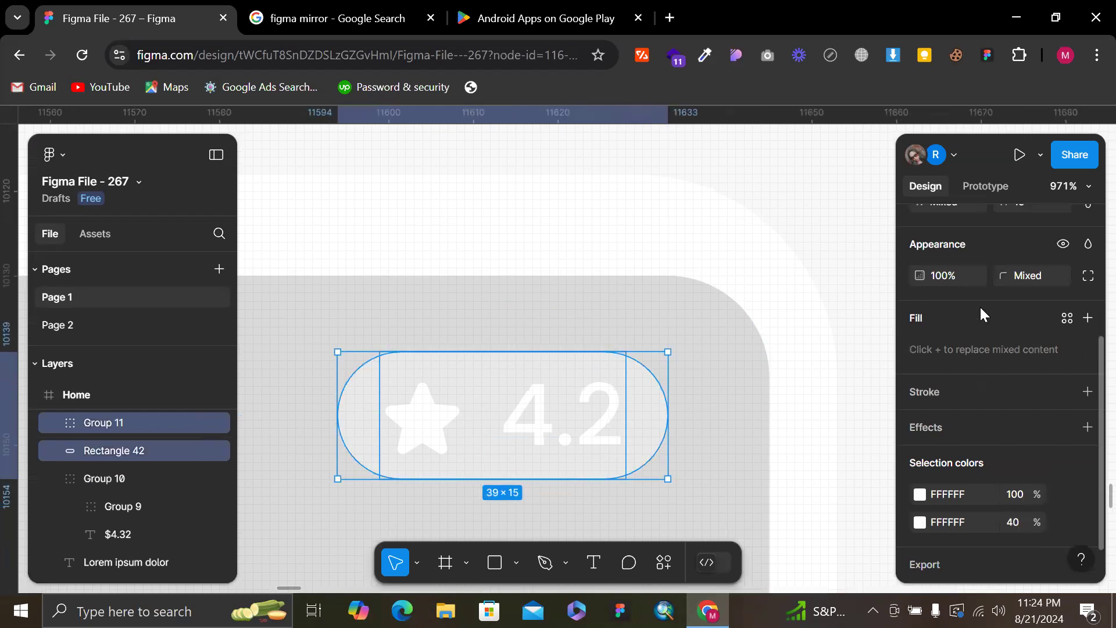
{"action": "scroll", "coordinate": [980, 306], "scroll_direction": "up", "scroll_amount": 5}
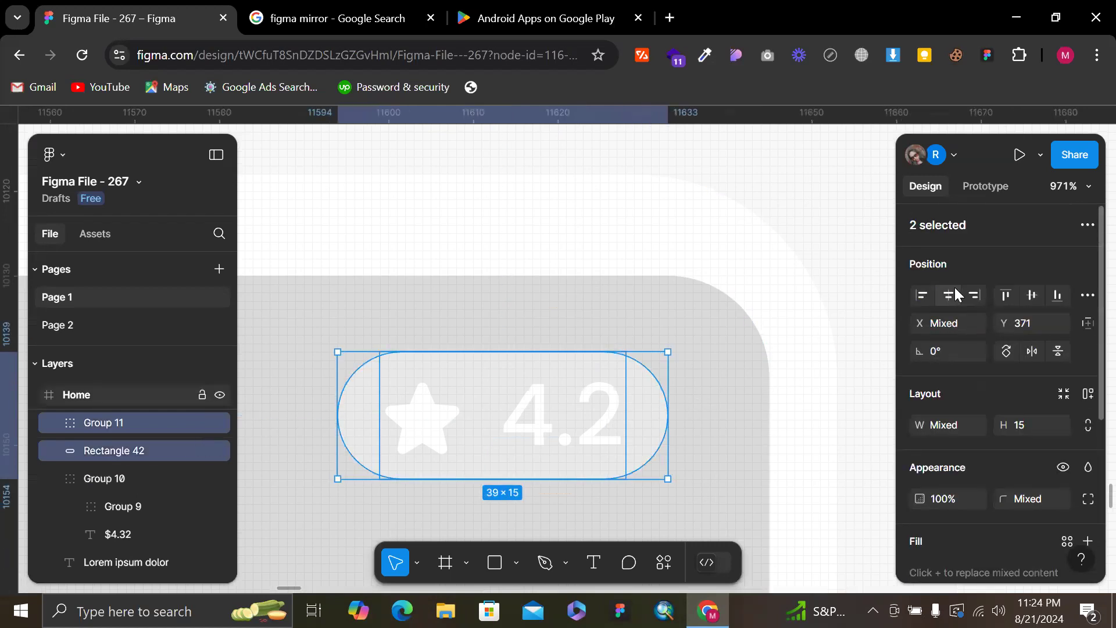
{"action": "key", "text": "ctrl+g"}
{"action": "scroll", "coordinate": [653, 291], "scroll_direction": "down", "scroll_amount": 5, "text": "ctrl"}
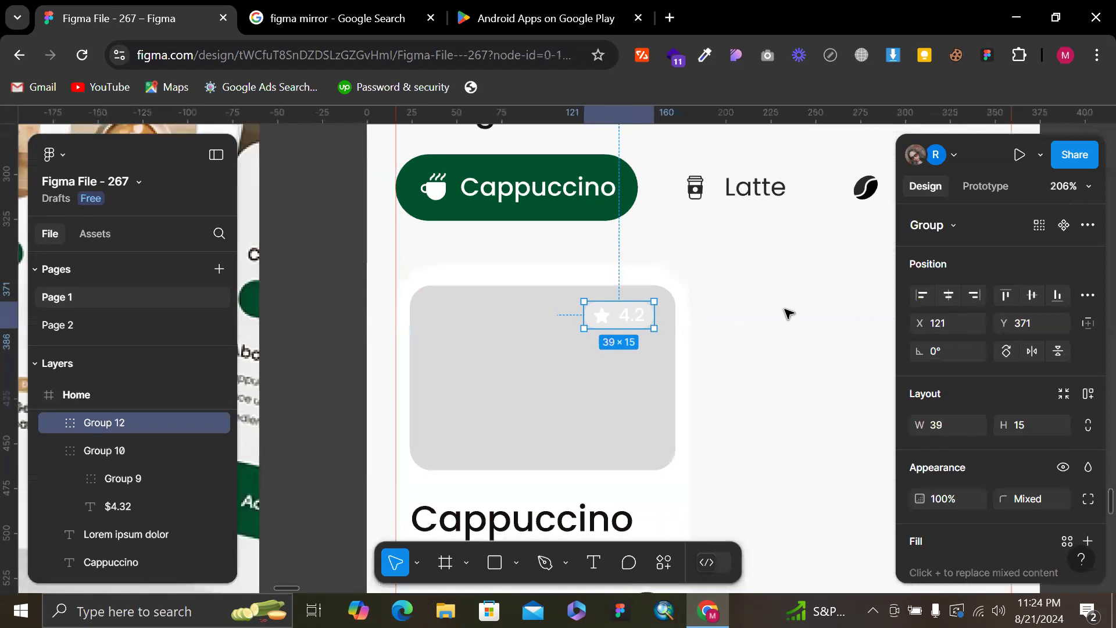
{"action": "left_click", "coordinate": [789, 314]}
{"action": "scroll", "coordinate": [788, 314], "scroll_direction": "down", "scroll_amount": 2, "text": "ctrl"}
{"action": "scroll", "coordinate": [731, 491], "scroll_direction": "down", "scroll_amount": 3}
{"action": "left_click_drag", "start_coordinate": [728, 490], "coordinate": [517, 227]}
{"action": "left_click", "coordinate": [752, 274]}
{"action": "left_click_drag", "start_coordinate": [626, 286], "coordinate": [615, 231], "text": "alt"}
{"action": "key", "text": "Delete"}
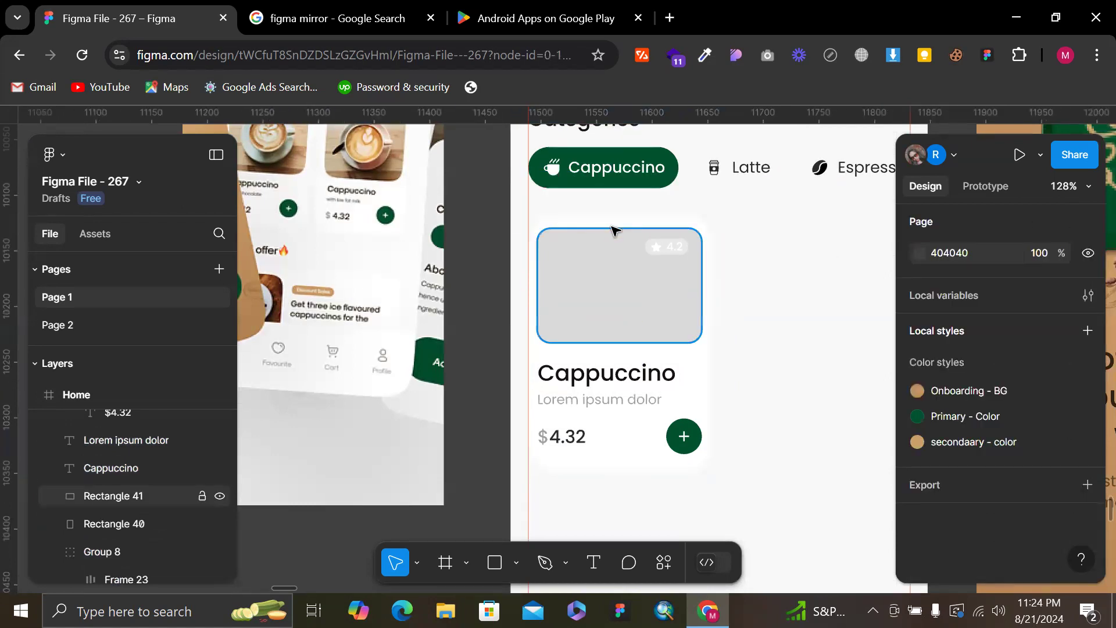
Set the corner radius of the coffee card's white background rectangle to 20
{"action": "left_click", "coordinate": [603, 275]}
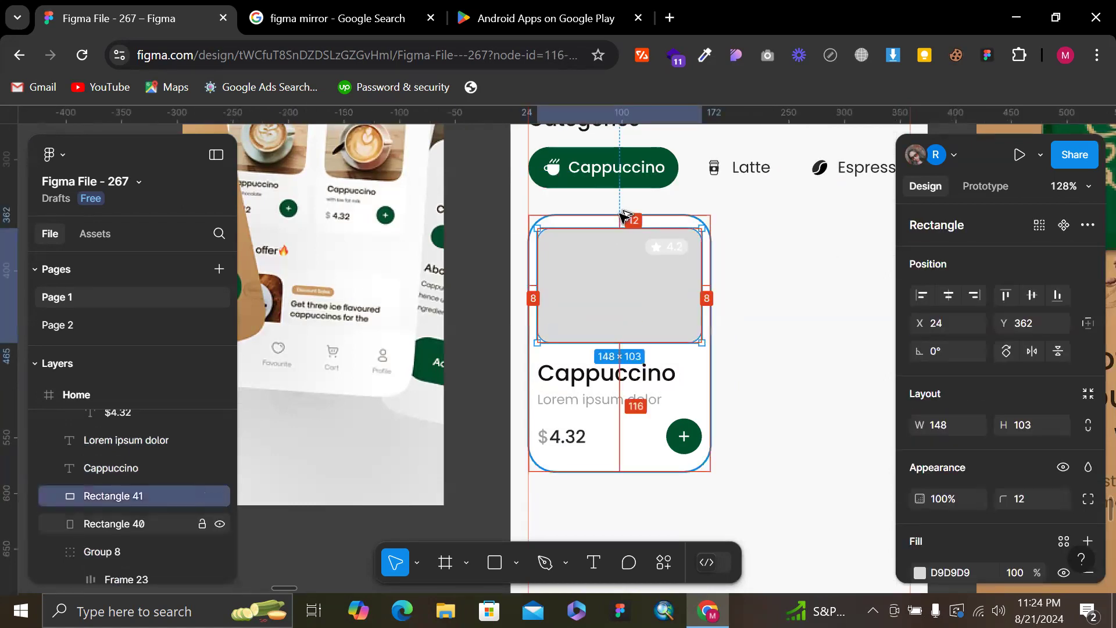
{"action": "left_click", "coordinate": [795, 260]}
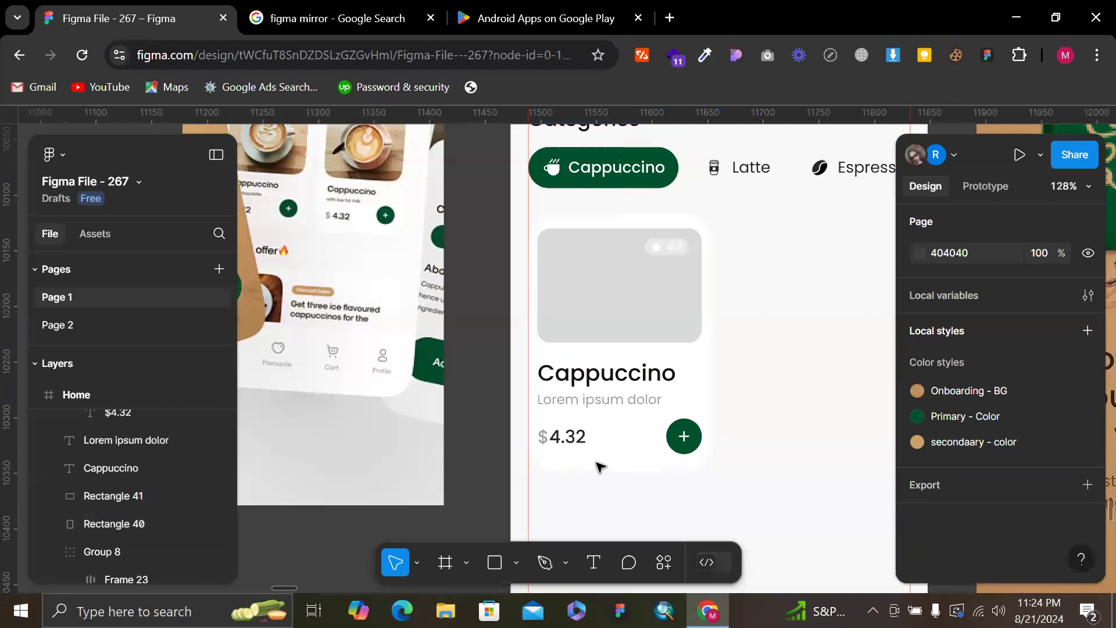
{"action": "left_click", "coordinate": [601, 466]}
{"action": "left_click", "coordinate": [1026, 499]}
{"action": "type", "text": "20"}
{"action": "key", "text": "Return"}
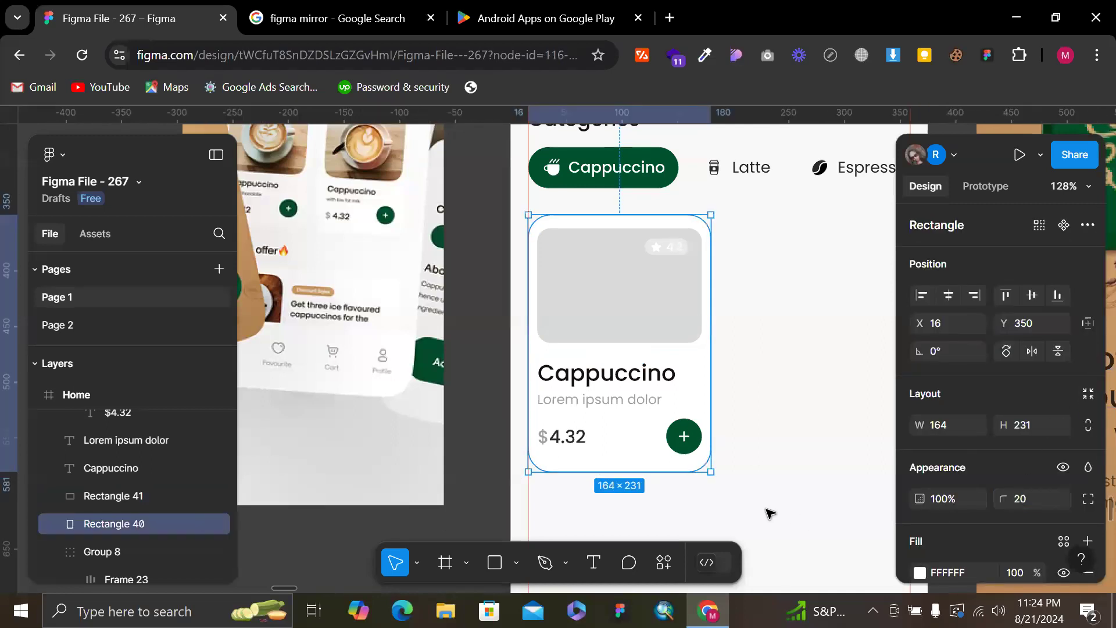
Group all elements of the Cappuccino card, including its background, image placeholder, texts, rating and add button
{"action": "left_click_drag", "start_coordinate": [763, 507], "coordinate": [522, 172]}
{"action": "left_click", "coordinate": [747, 493]}
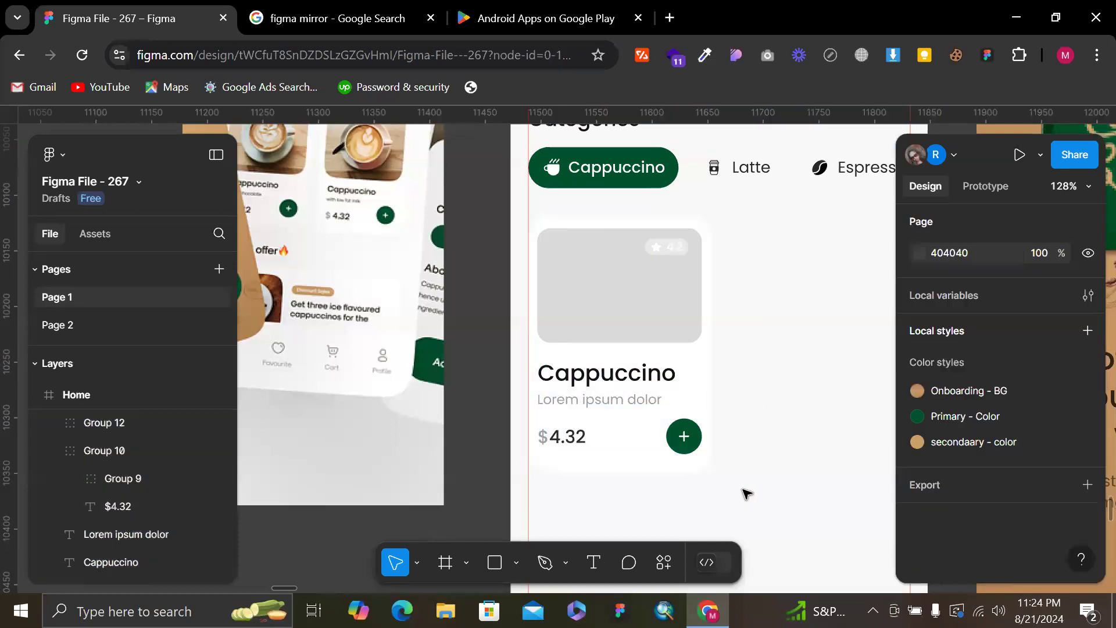
{"action": "left_click_drag", "start_coordinate": [617, 347], "coordinate": [517, 236]}
{"action": "key", "text": "ctrl+g"}
{"action": "key", "text": "alt"}
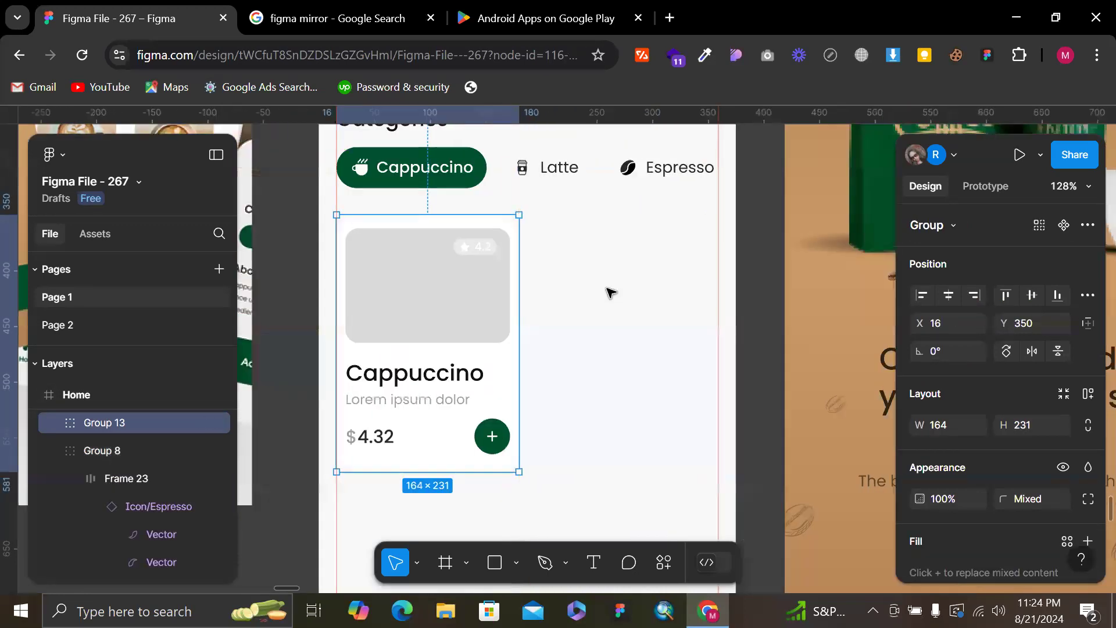
Place a copy of the grouped Cappuccino card beside the original at about X 195 and show the layout grid
{"action": "scroll", "coordinate": [605, 291], "scroll_direction": "down", "scroll_amount": 3}
{"action": "left_click_drag", "start_coordinate": [502, 298], "coordinate": [633, 300]}
{"action": "key", "text": "ctrl+shift+4"}
{"action": "scroll", "coordinate": [570, 299], "scroll_direction": "up", "scroll_amount": 3}
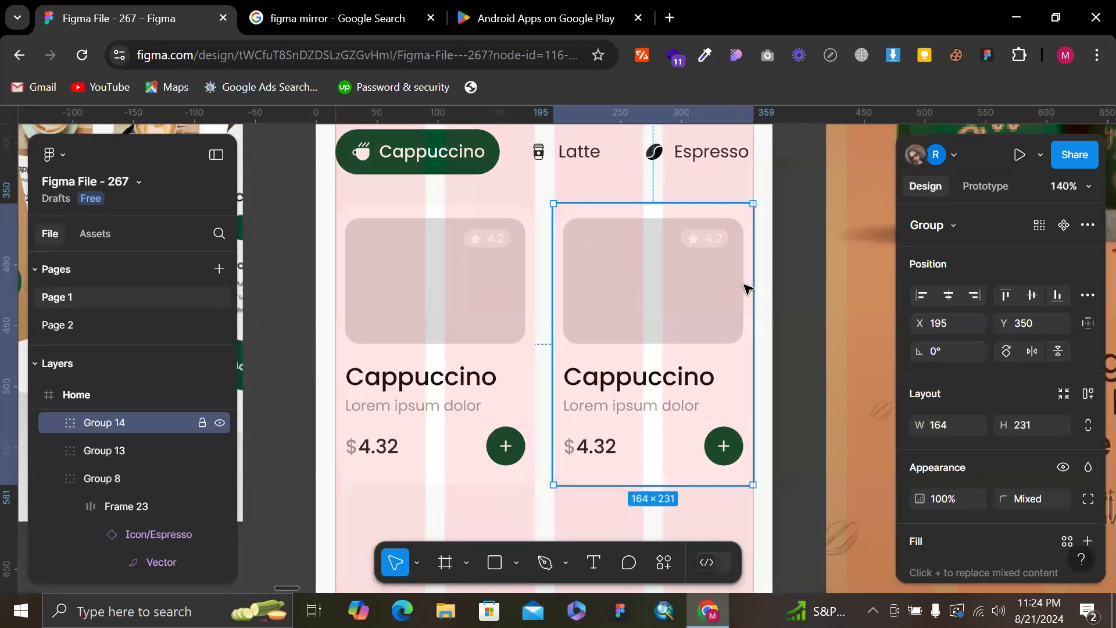
Fine-tune the duplicated card's horizontal position to X 196 against the column grid and check the gap between both cards
{"action": "scroll", "coordinate": [747, 289], "scroll_direction": "up", "scroll_amount": 3}
{"action": "mouse_move", "coordinate": [543, 267]}
{"action": "left_mouse_down"}
{"action": "mouse_move", "coordinate": [553, 269]}
{"action": "mouse_move", "coordinate": [545, 272]}
{"action": "left_mouse_up"}
{"action": "double_click", "coordinate": [536, 272]}
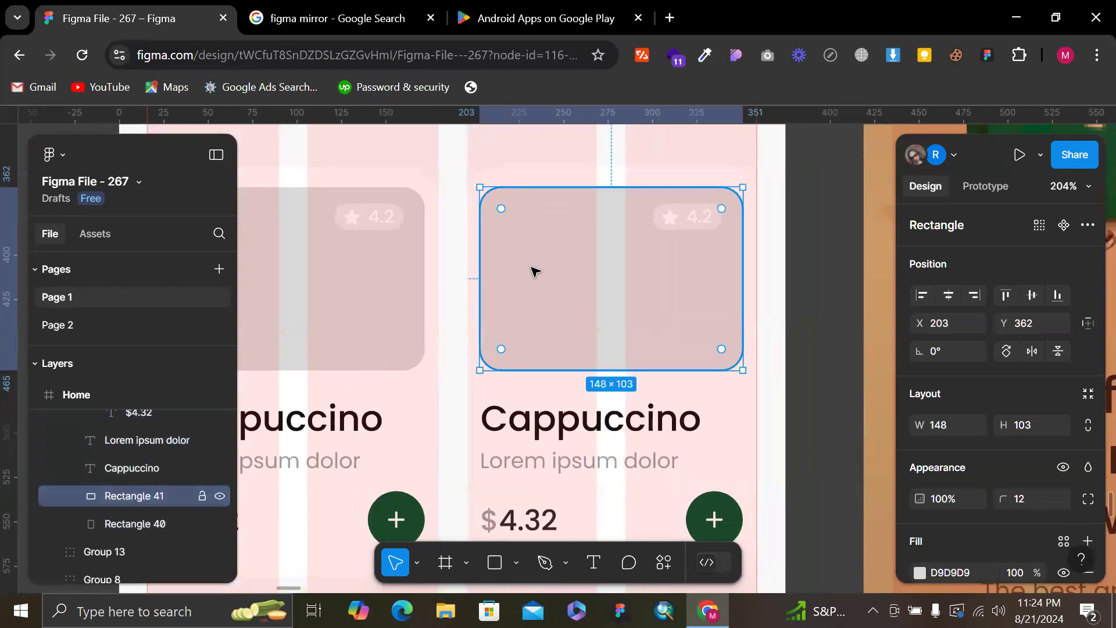
{"action": "key", "text": "Escape"}
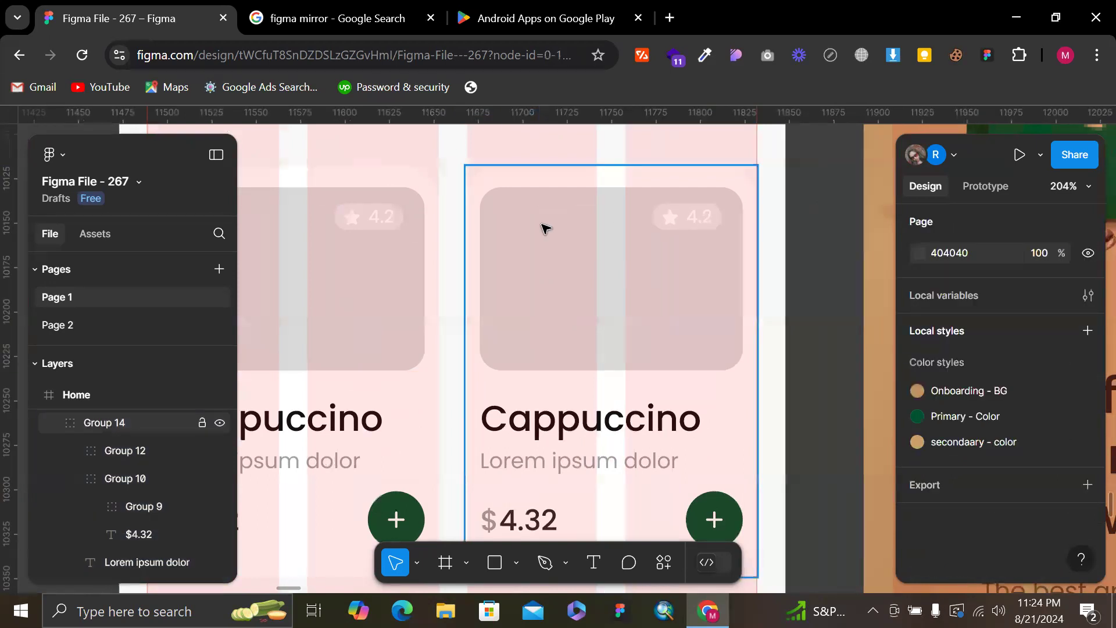
{"action": "scroll", "coordinate": [543, 227], "scroll_direction": "up", "scroll_amount": 3}
{"action": "left_click_drag", "start_coordinate": [479, 238], "coordinate": [484, 239]}
{"action": "scroll", "coordinate": [480, 236], "scroll_direction": "up", "scroll_amount": 3}
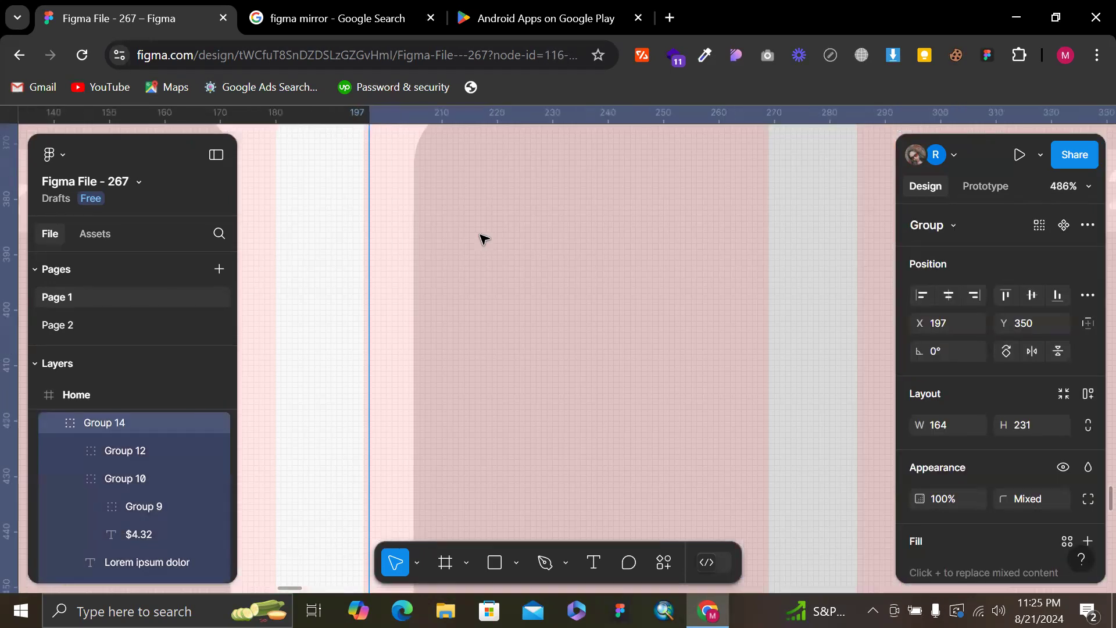
{"action": "key", "text": "Left"}
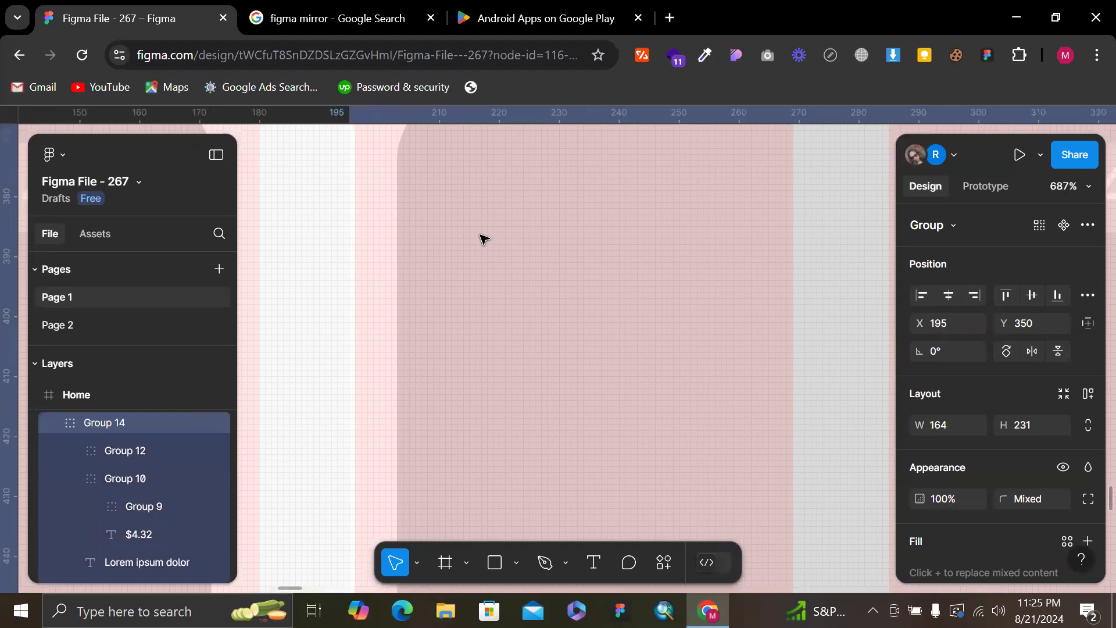
{"action": "scroll", "coordinate": [481, 239], "scroll_direction": "down", "scroll_amount": 8}
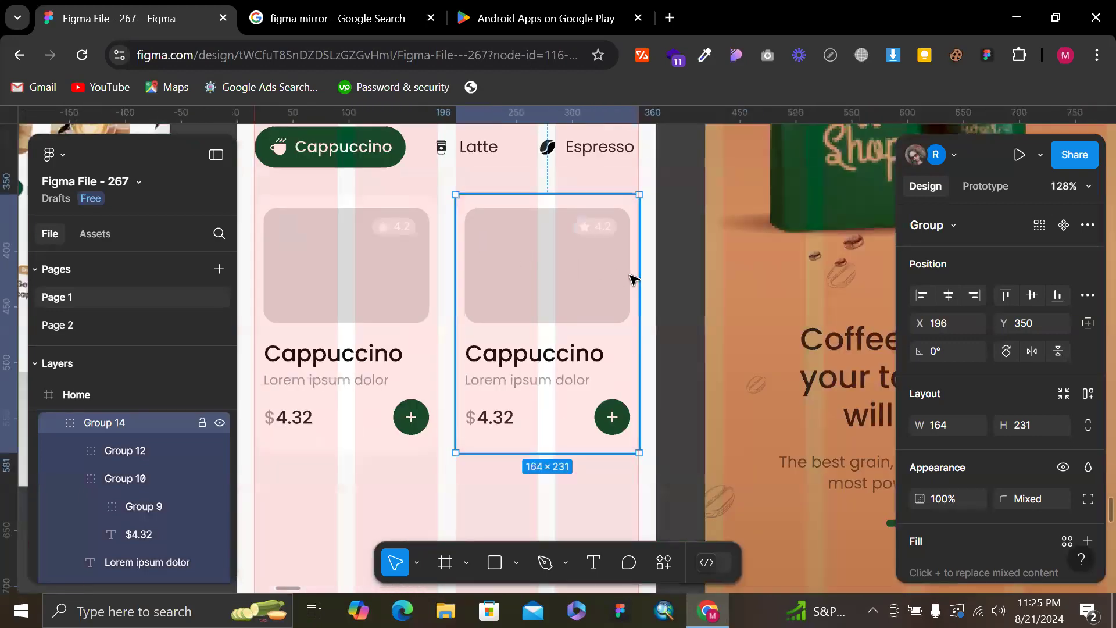
{"action": "left_click", "coordinate": [660, 287]}
{"action": "scroll", "coordinate": [660, 287], "scroll_direction": "up", "scroll_amount": 4}
{"action": "scroll", "coordinate": [660, 287], "scroll_direction": "up", "scroll_amount": 1}
{"action": "scroll", "coordinate": [659, 286], "scroll_direction": "left", "scroll_amount": 6}
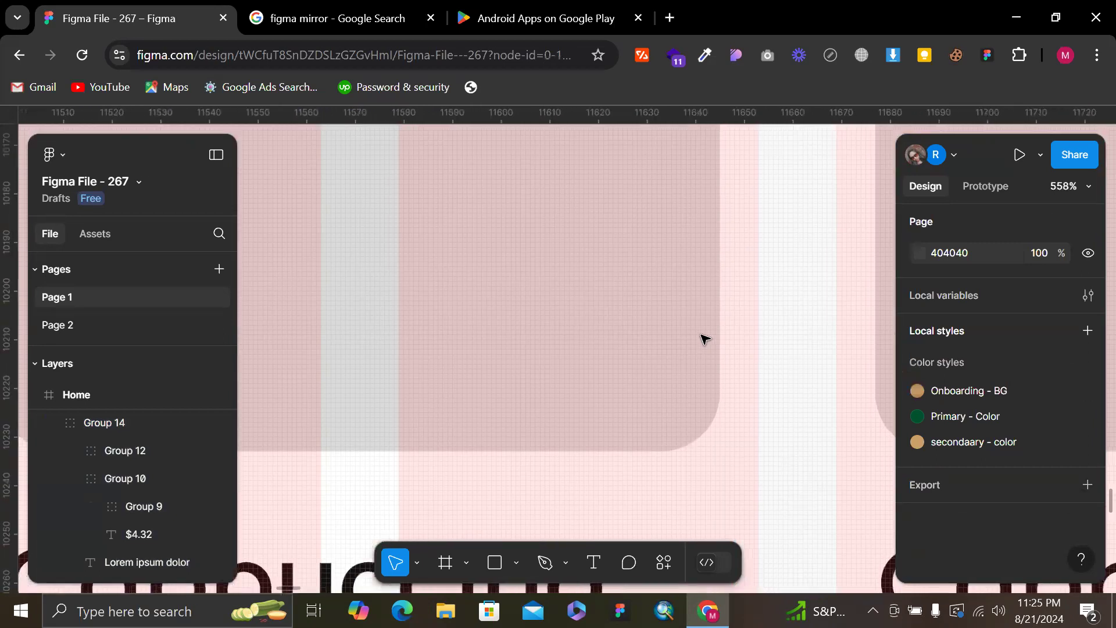
{"action": "scroll", "coordinate": [706, 339], "scroll_direction": "down", "scroll_amount": 4}
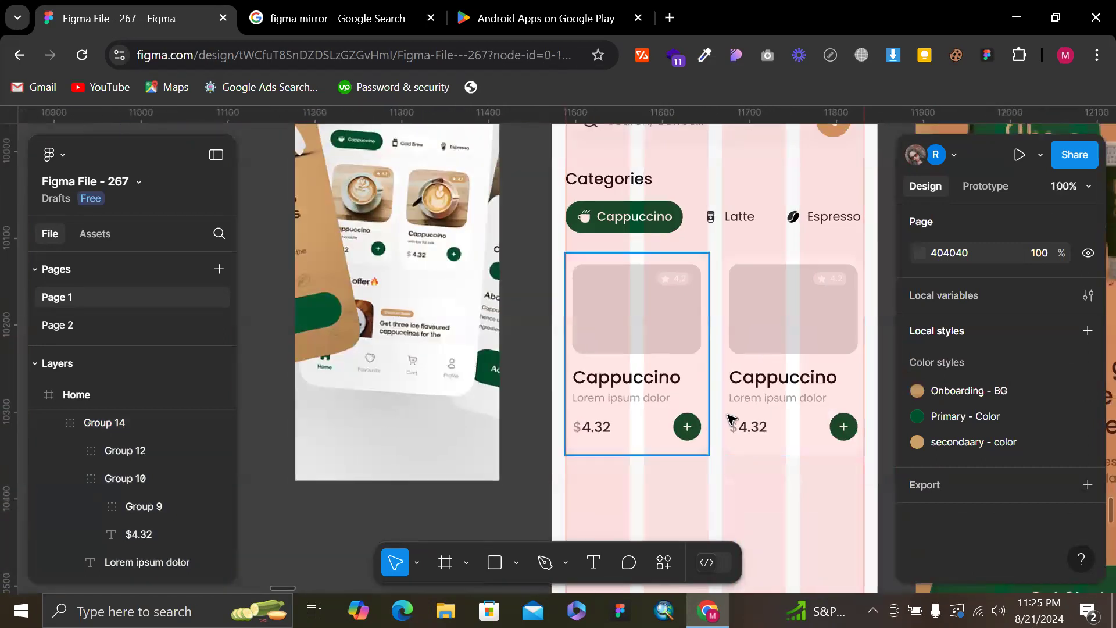
Duplicate the Categories heading below the coffee cards at X 16, Y 605, leaving a 24 px gap
{"action": "scroll", "coordinate": [731, 420], "scroll_direction": "left", "scroll_amount": 1}
{"action": "scroll", "coordinate": [397, 264], "scroll_direction": "down", "scroll_amount": 3}
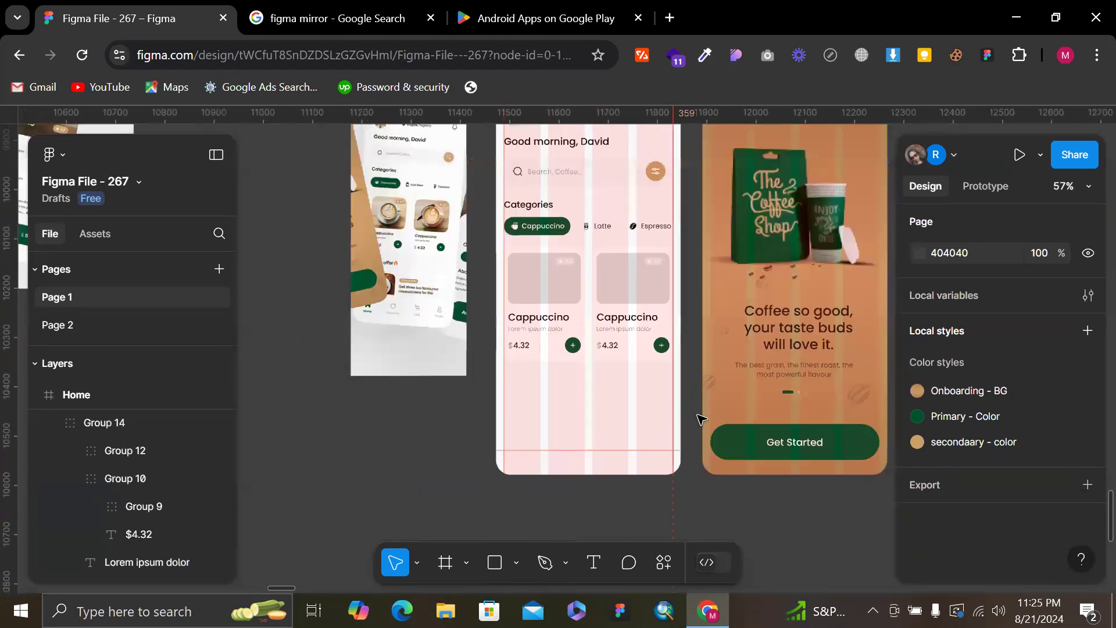
{"action": "left_click_drag", "start_coordinate": [533, 206], "coordinate": [546, 384]}
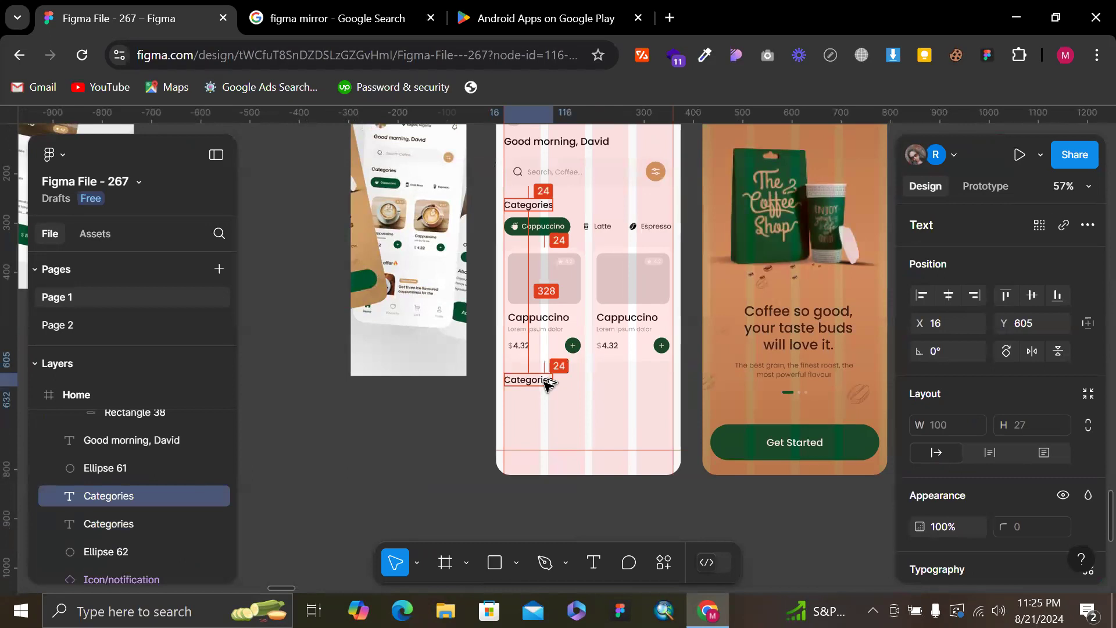
{"action": "left_click", "coordinate": [531, 202]}
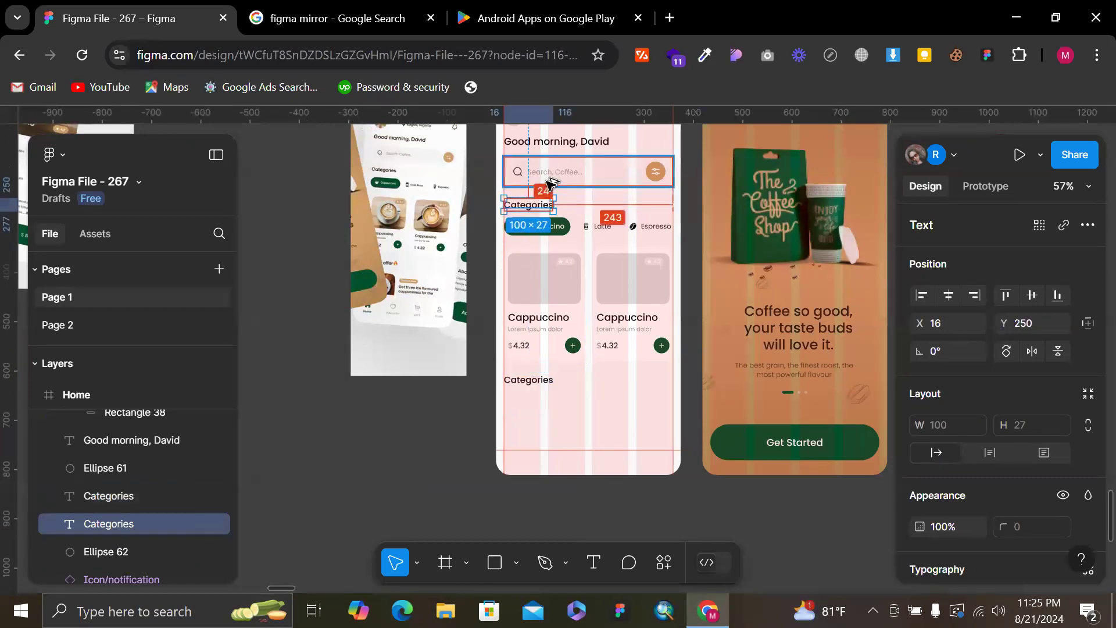
{"action": "left_click", "coordinate": [530, 378], "text": "shift"}
{"action": "key", "text": "ctrl+z"}
{"action": "key", "text": "ctrl+z"}
Replace the text of the duplicated heading below the cards with "Speical Offer"
{"action": "double_click", "coordinate": [531, 384]}
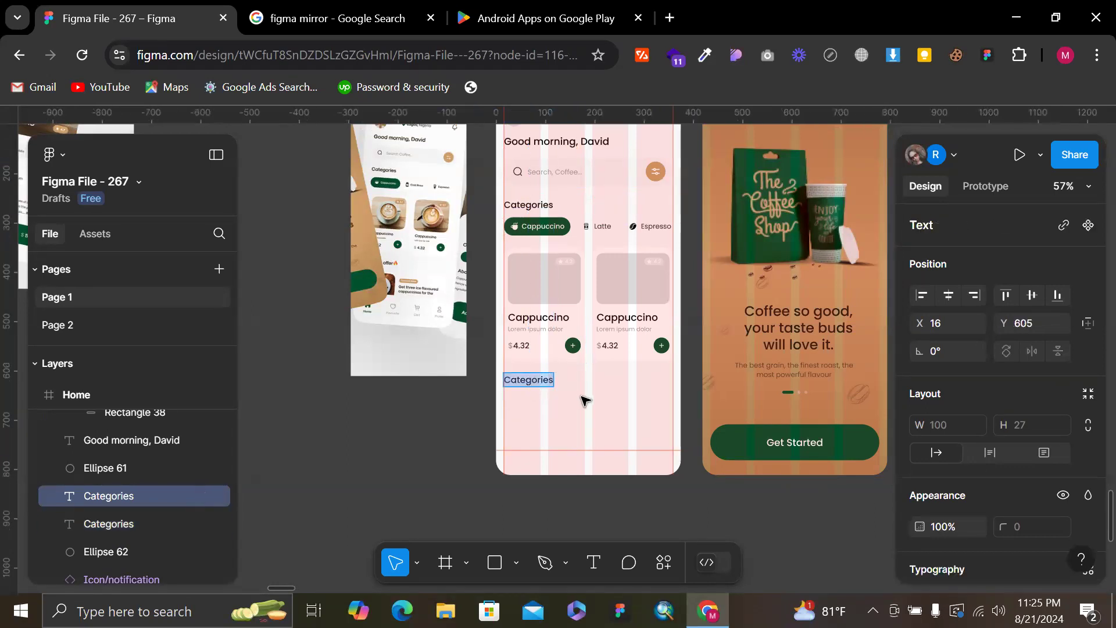
{"action": "key", "text": "Escape"}
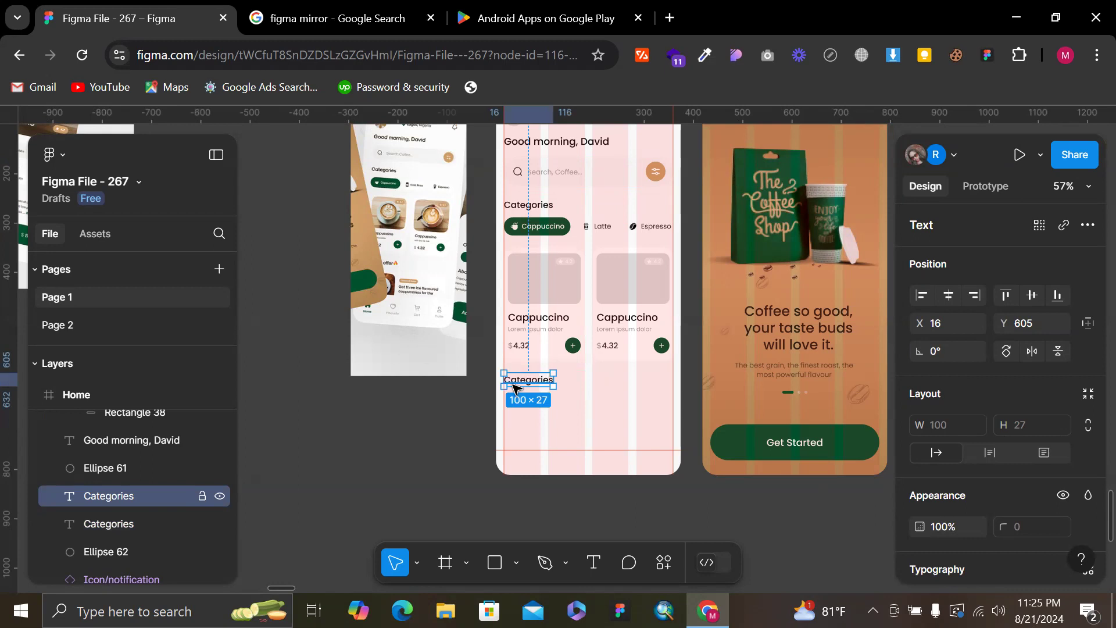
{"action": "key", "text": "Return"}
{"action": "type", "text": "Spe"}
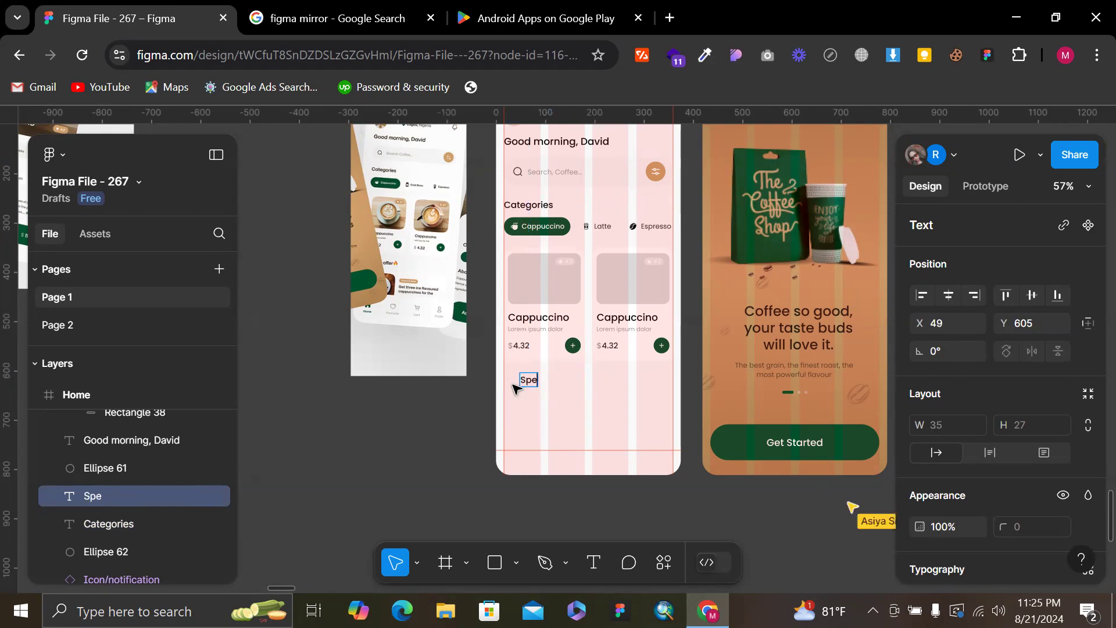
{"action": "type", "text": "ical Off"}
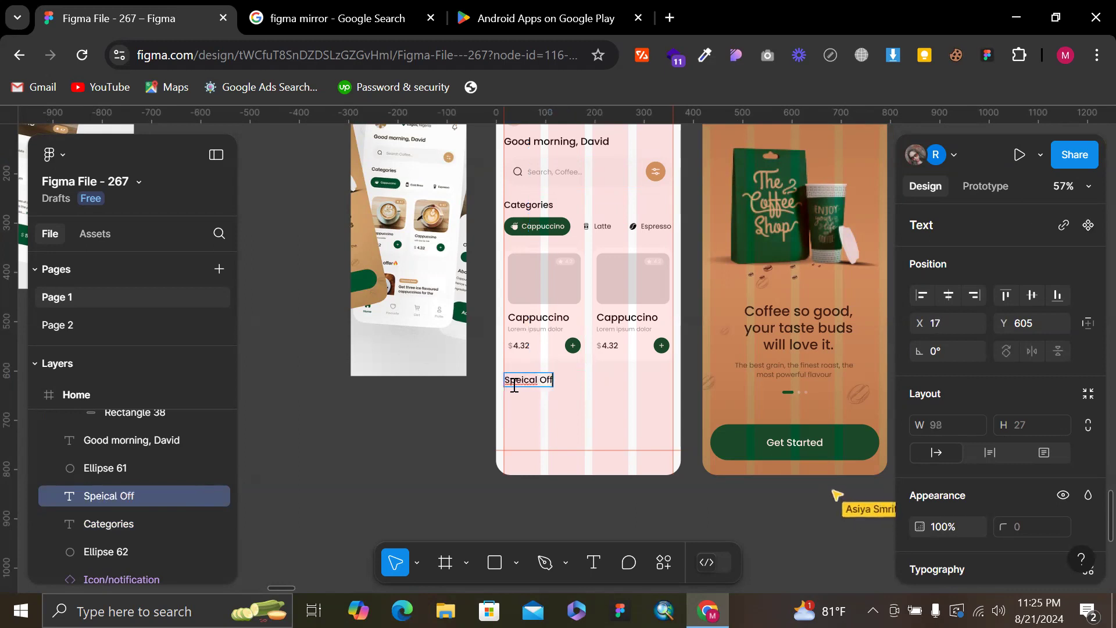
{"action": "type", "text": "er"}
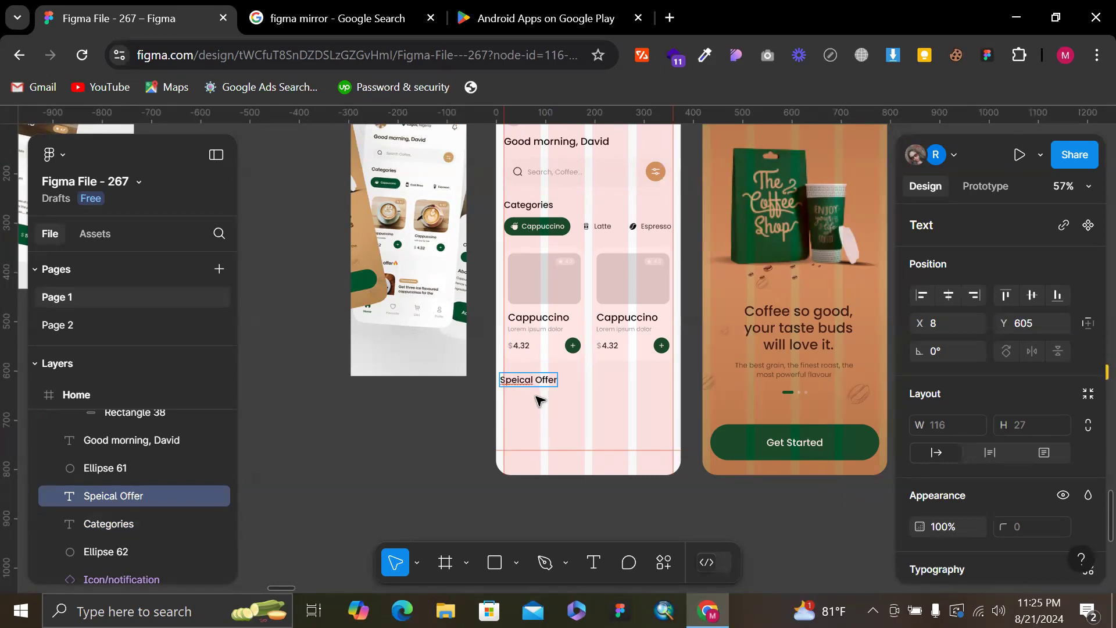
Insert a fire emoji (🔥) at the end of the "Speical Offer" heading
{"action": "key", "text": "super+period"}
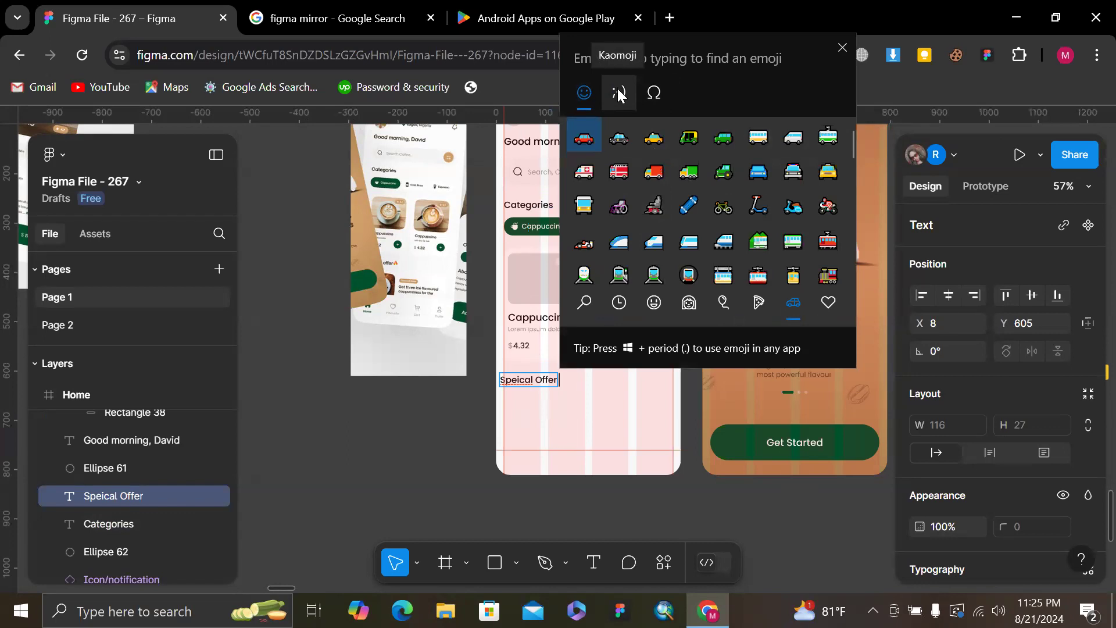
{"action": "scroll", "coordinate": [641, 234], "scroll_direction": "down", "scroll_amount": 10}
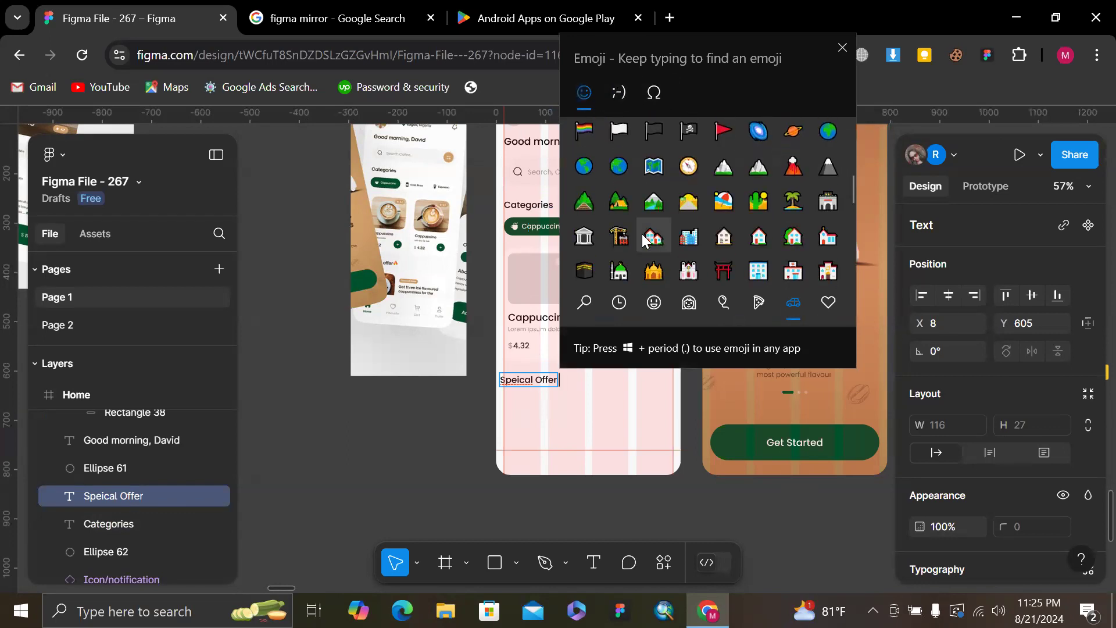
{"action": "scroll", "coordinate": [642, 233], "scroll_direction": "up", "scroll_amount": 4}
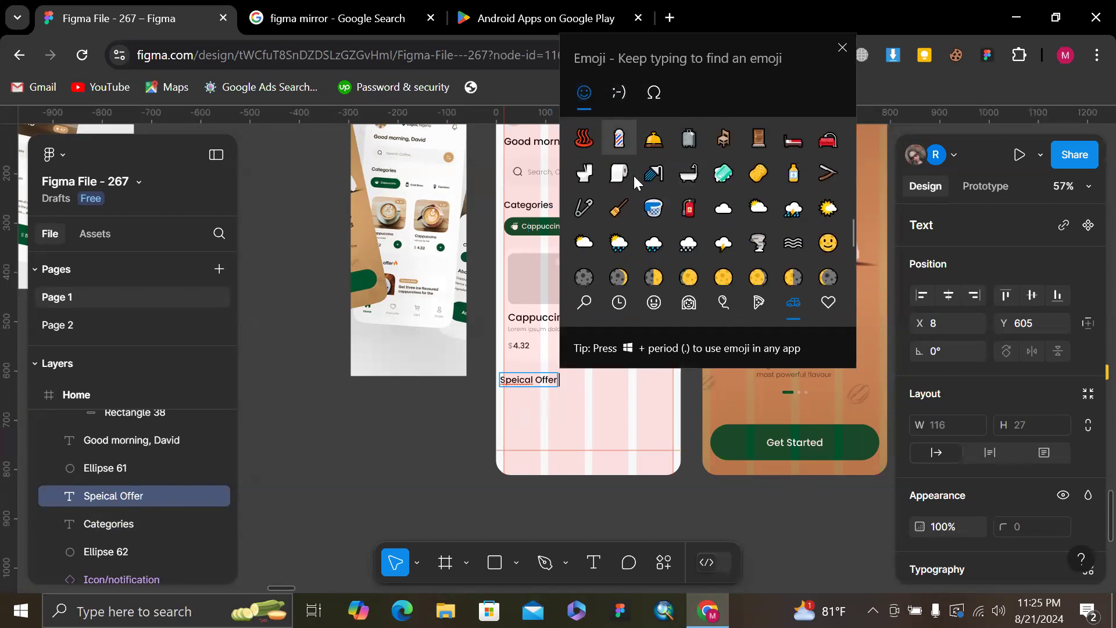
{"action": "scroll", "coordinate": [634, 176], "scroll_direction": "down", "scroll_amount": 4}
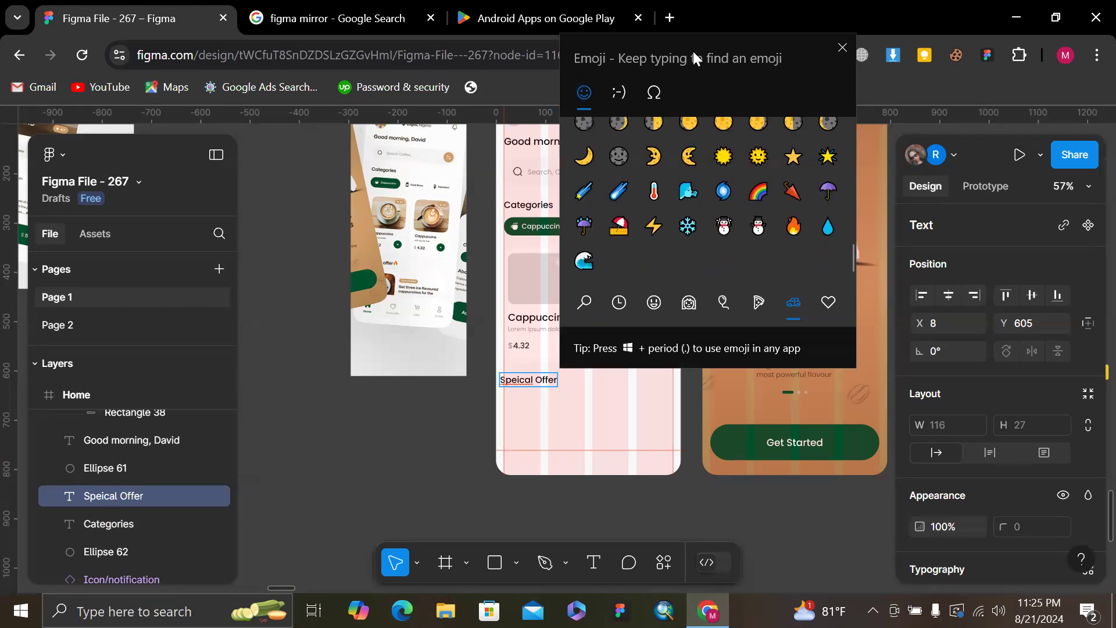
{"action": "left_click_drag", "start_coordinate": [668, 64], "coordinate": [664, 273]}
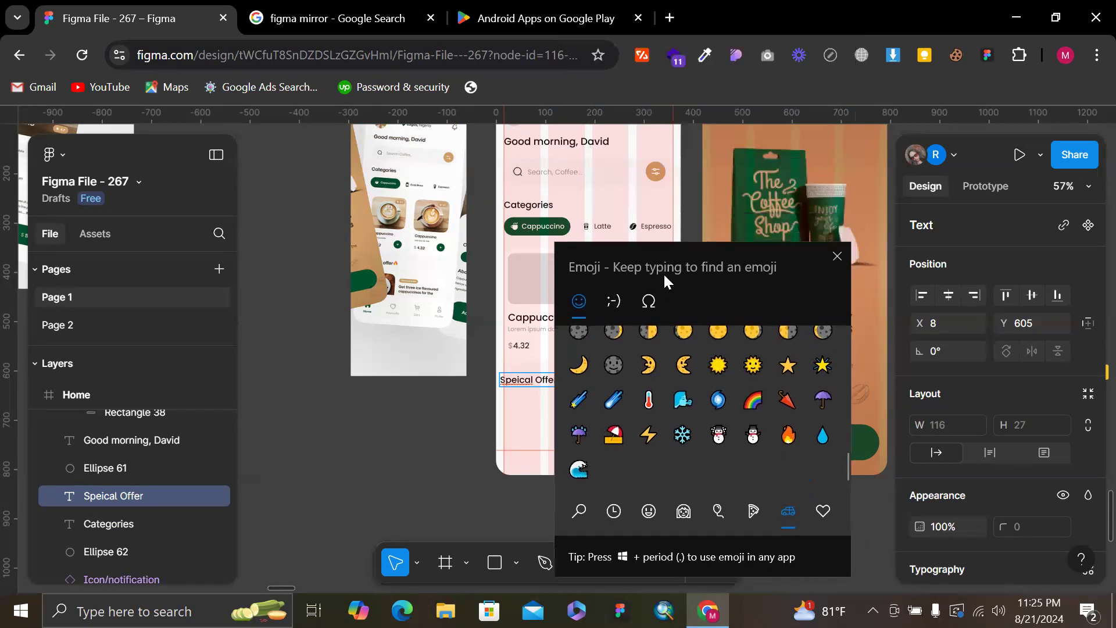
{"action": "left_click", "coordinate": [624, 512]}
{"action": "scroll", "coordinate": [676, 438], "scroll_direction": "down", "scroll_amount": 1}
{"action": "scroll", "coordinate": [674, 459], "scroll_direction": "up", "scroll_amount": 1}
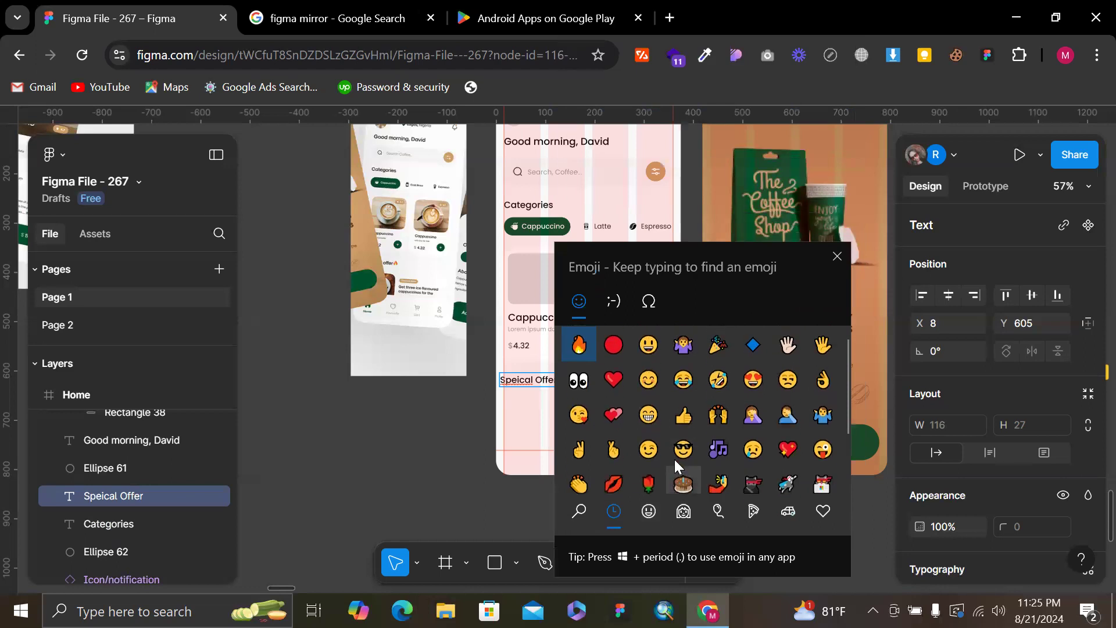
{"action": "left_click", "coordinate": [579, 349]}
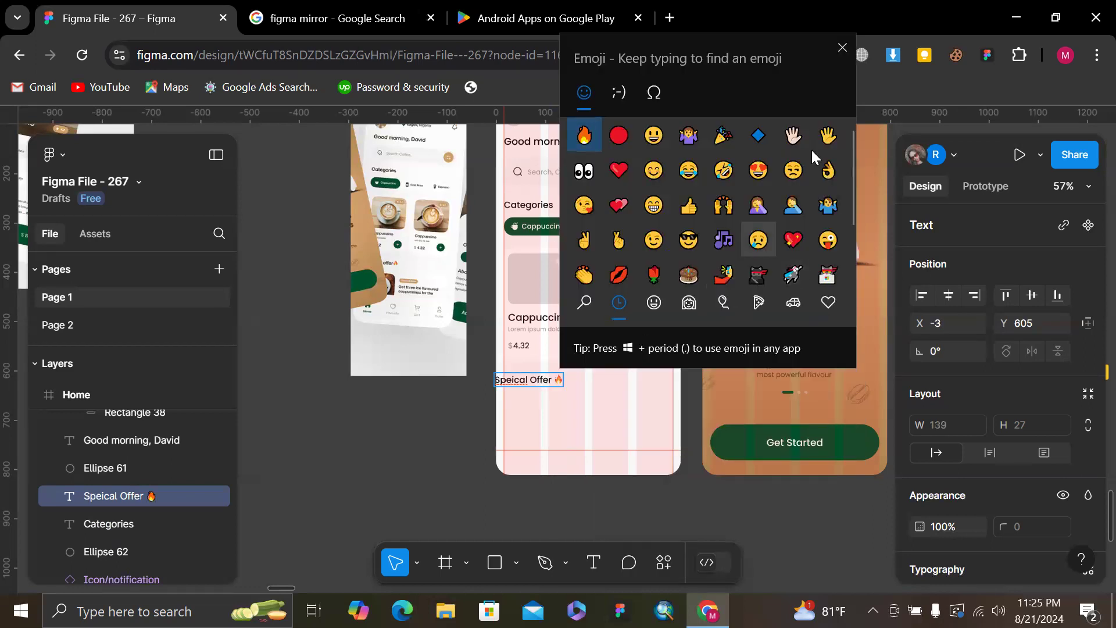
{"action": "left_click", "coordinate": [844, 47]}
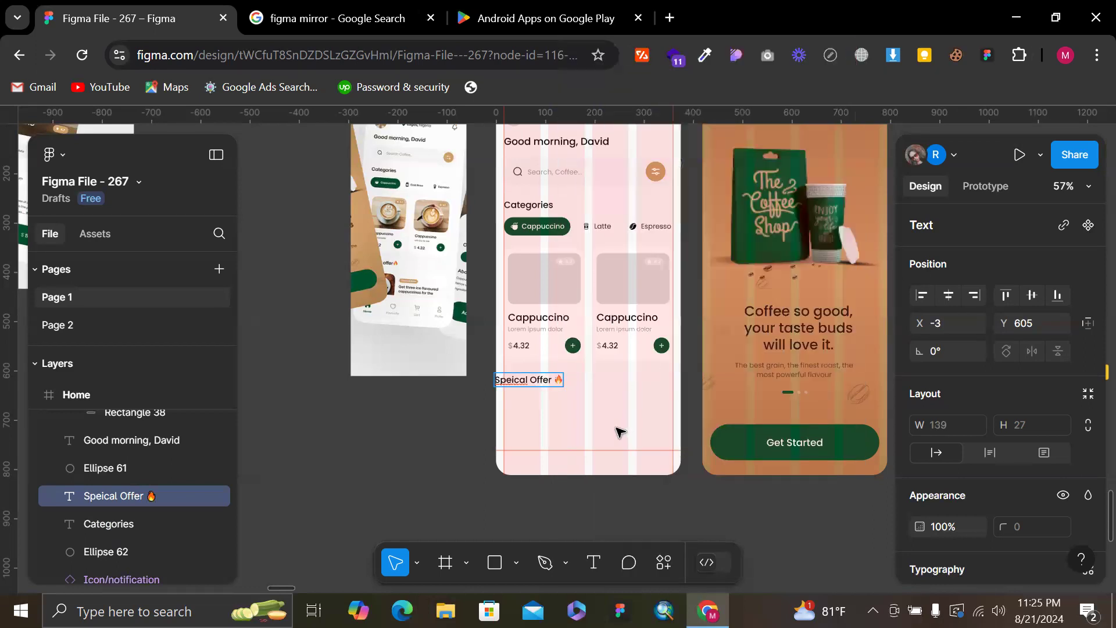
Move the "Speical Offer 🔥" heading to X 14, Y 605, near the left margin and 24 px below the first card
{"action": "scroll", "coordinate": [619, 430], "scroll_direction": "up", "scroll_amount": 3}
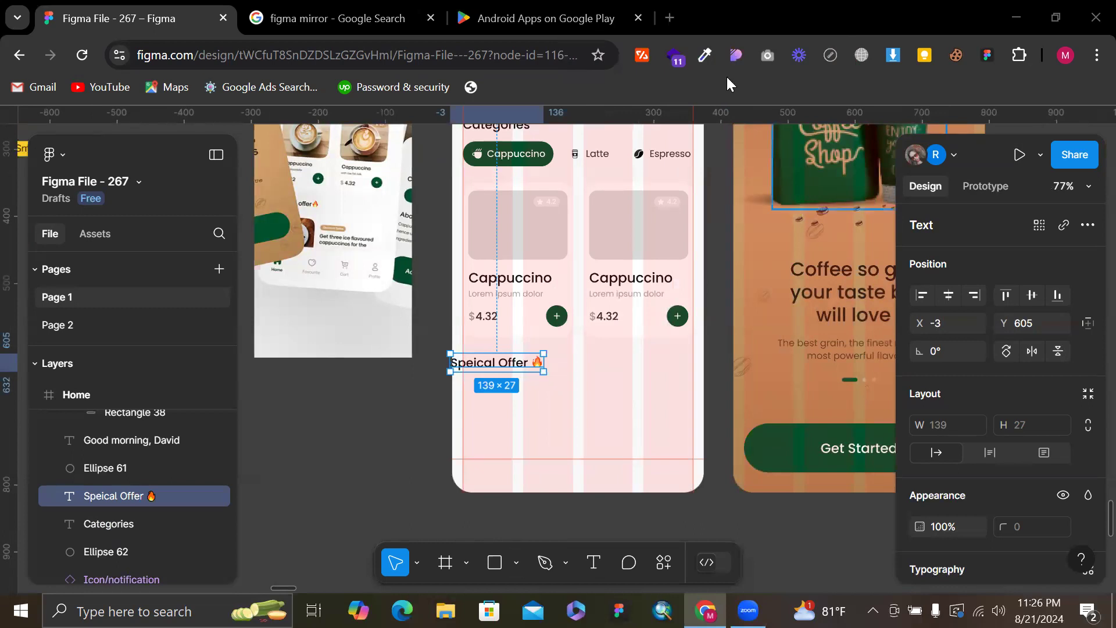
{"action": "scroll", "coordinate": [617, 243], "scroll_direction": "up", "scroll_amount": 5}
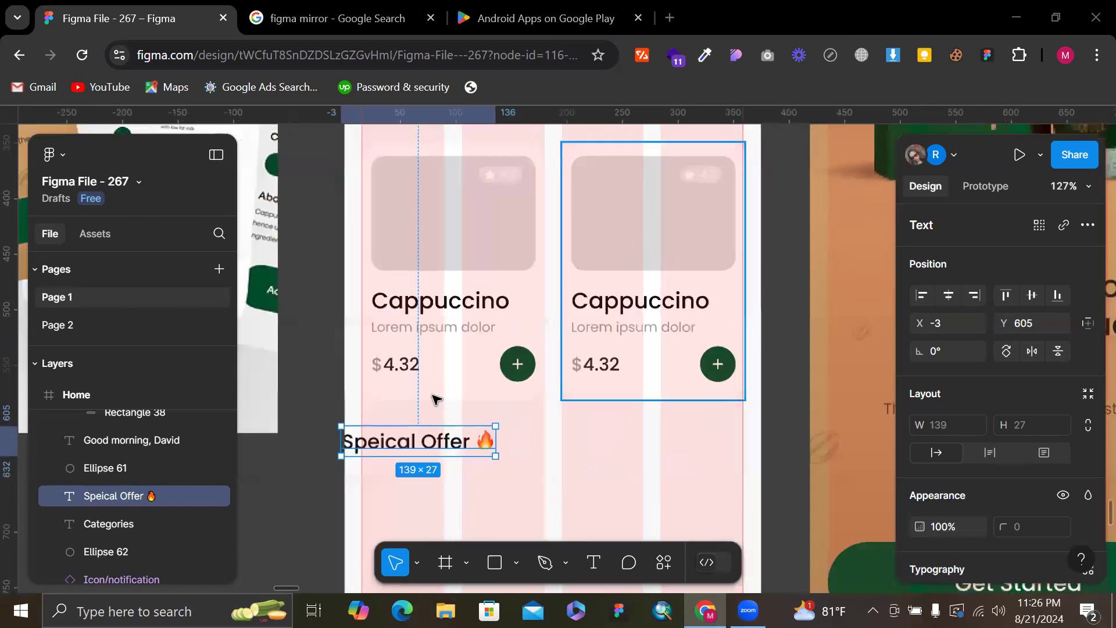
{"action": "left_click_drag", "start_coordinate": [410, 453], "coordinate": [412, 452]}
{"action": "key", "text": "Left"}
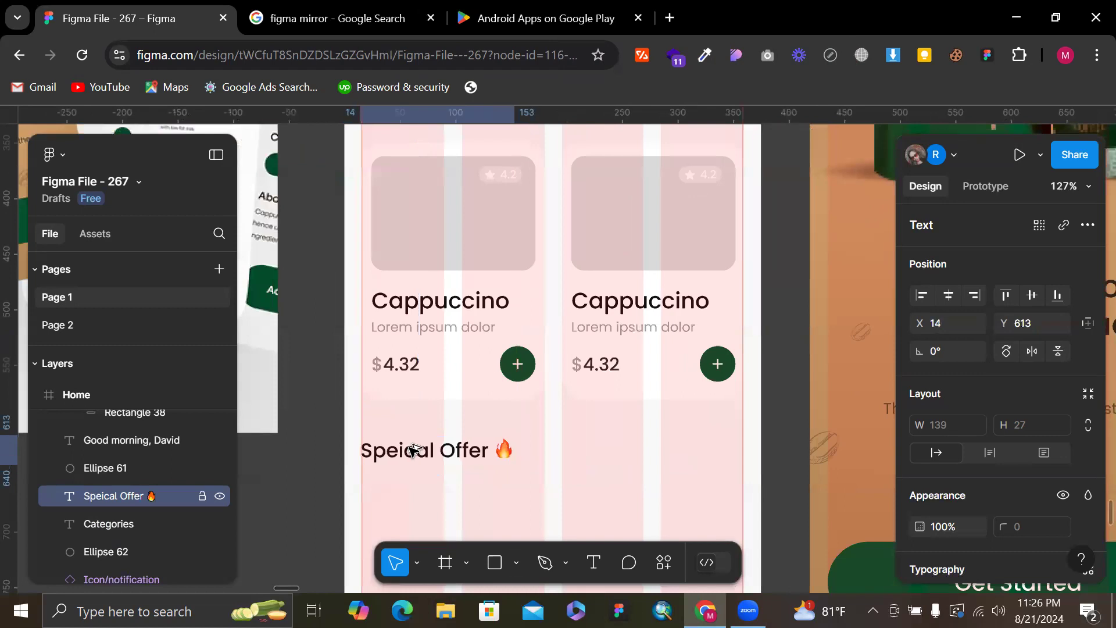
{"action": "key", "text": "alt"}
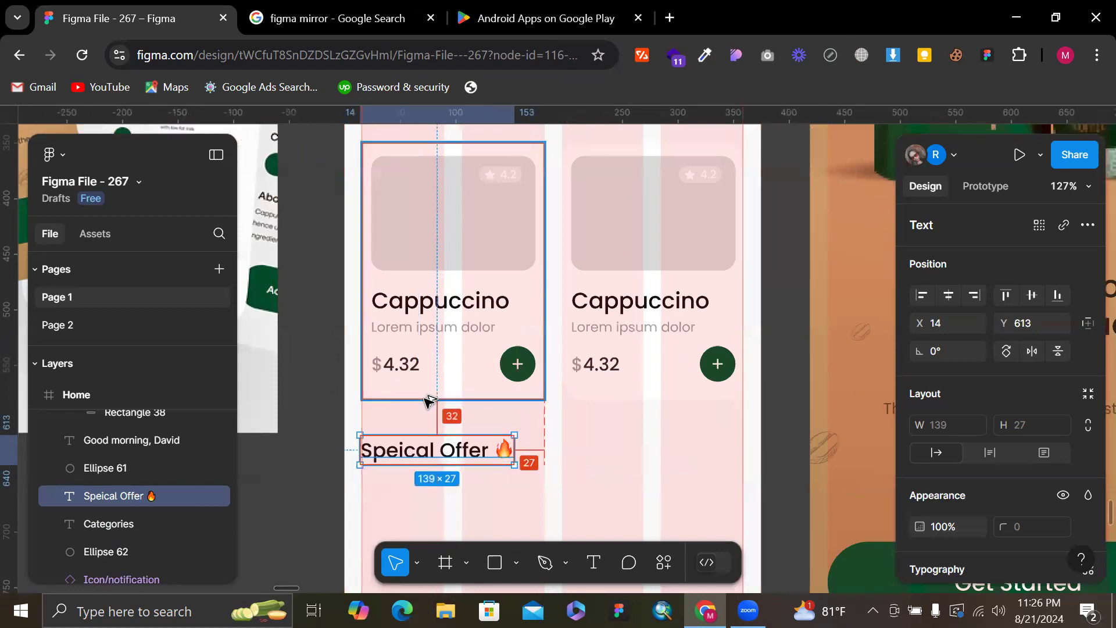
{"action": "key", "text": "Up"}
{"action": "key", "text": "Up"}
{"action": "key", "text": "Up"}
{"action": "key", "text": "Up"}
{"action": "key", "text": "Up"}
{"action": "key", "text": "Up"}
{"action": "key", "text": "Up"}
{"action": "key", "text": "Up"}
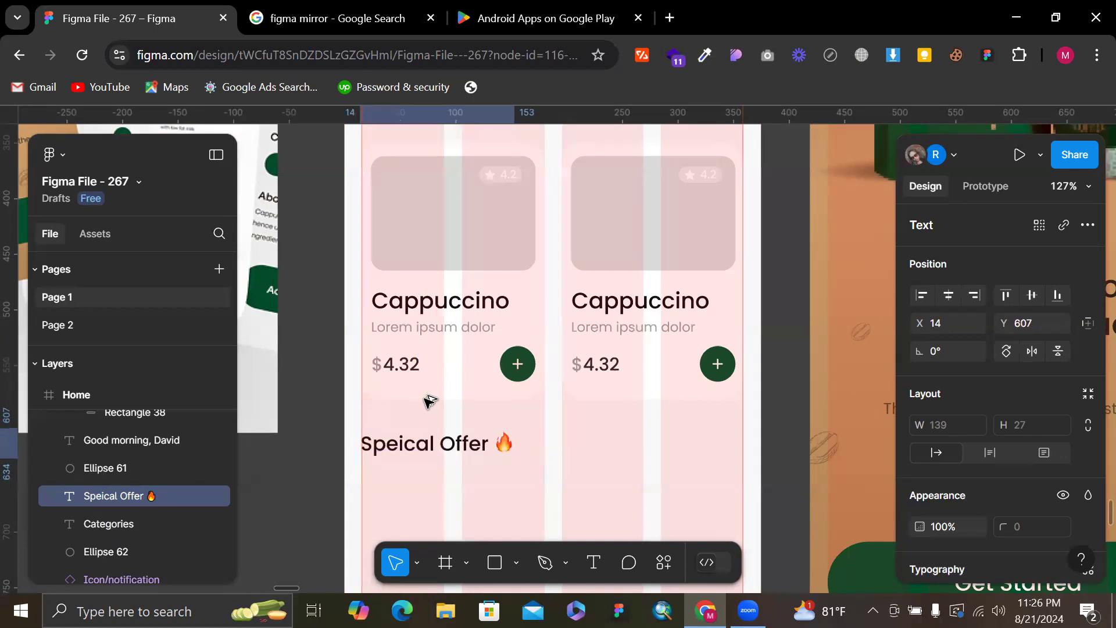
{"action": "scroll", "coordinate": [429, 401], "scroll_direction": "up", "scroll_amount": 8}
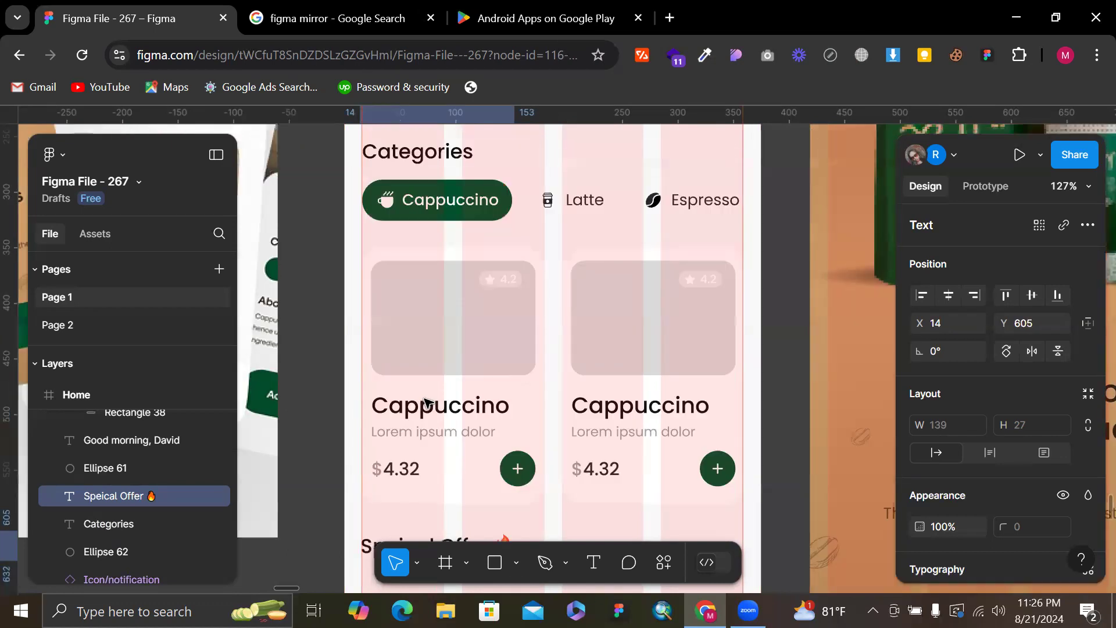
Nudge the greeting text above the search bar to X 15 to line up with the left margin
{"action": "left_click", "coordinate": [405, 377]}
{"action": "scroll", "coordinate": [406, 377], "scroll_direction": "up", "scroll_amount": 10}
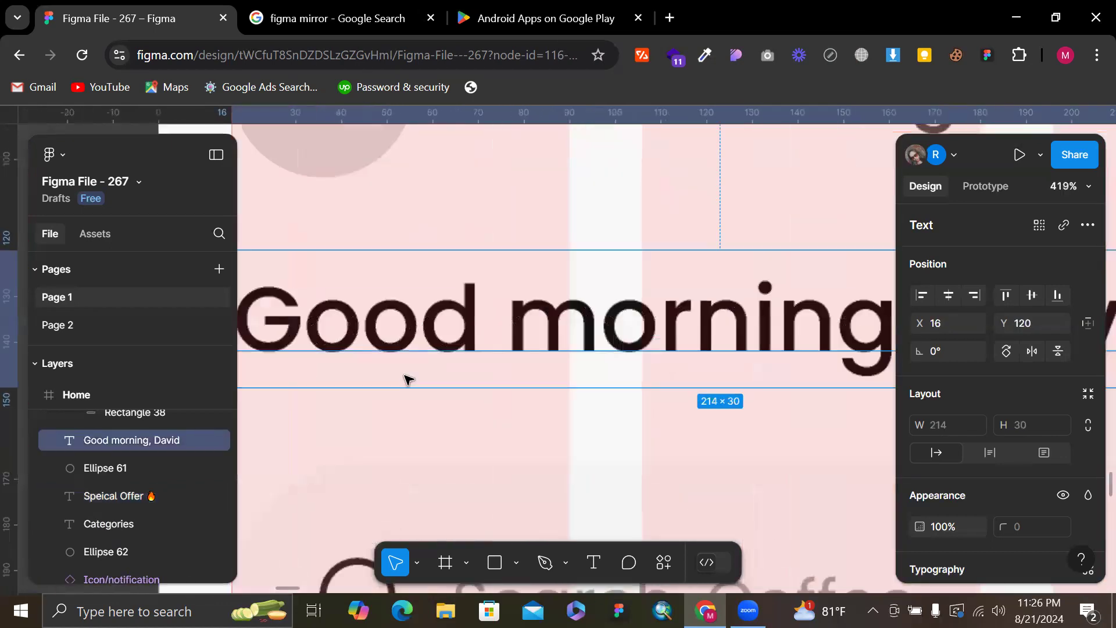
{"action": "key", "text": "Left"}
{"action": "key", "text": "Left"}
{"action": "key", "text": "Right"}
{"action": "scroll", "coordinate": [485, 330], "scroll_direction": "down", "scroll_amount": 6}
{"action": "scroll", "coordinate": [487, 334], "scroll_direction": "down", "scroll_amount": 4}
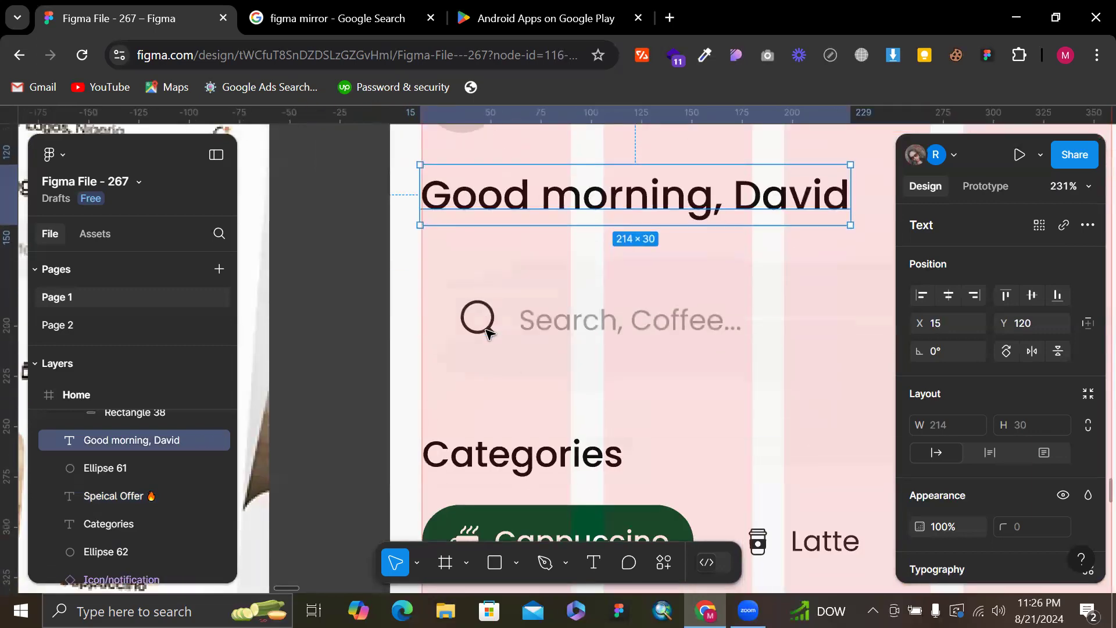
Move the Categories heading to X 15 to line up with the left margin
{"action": "left_click", "coordinate": [489, 339]}
{"action": "scroll", "coordinate": [470, 343], "scroll_direction": "up", "scroll_amount": 4}
{"action": "scroll", "coordinate": [467, 343], "scroll_direction": "up", "scroll_amount": 4}
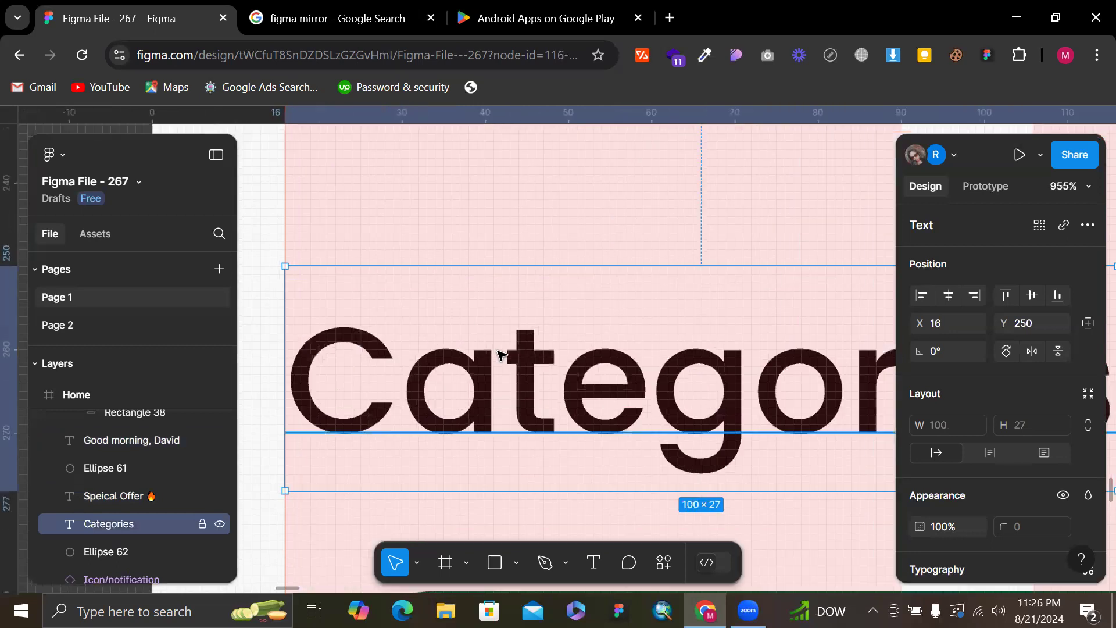
{"action": "left_click_drag", "start_coordinate": [506, 356], "coordinate": [494, 358]}
{"action": "key", "text": "Right"}
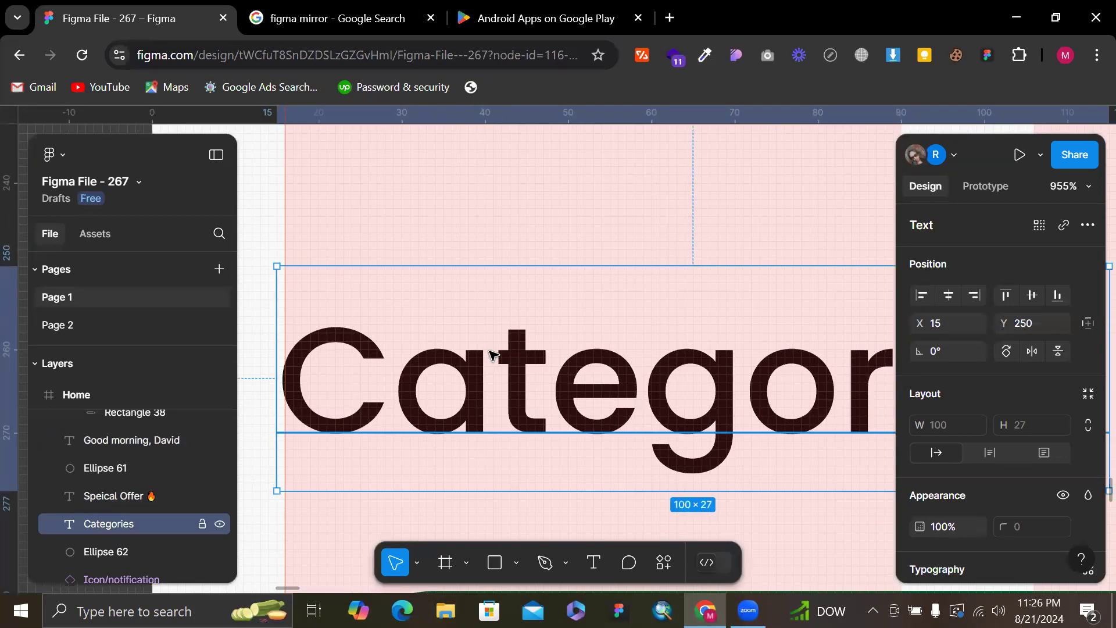
{"action": "key", "text": "Left"}
{"action": "scroll", "coordinate": [495, 355], "scroll_direction": "down", "scroll_amount": 10}
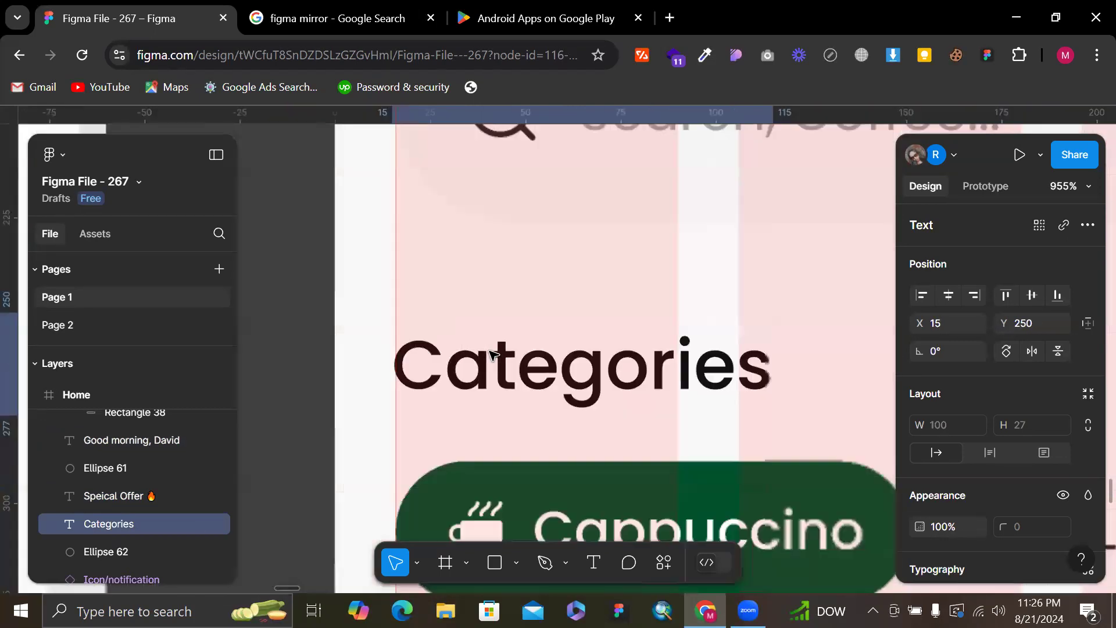
{"action": "left_click", "coordinate": [704, 346]}
Examine the special offer card and bottom navigation bar in the reference design beside the Home frame
{"action": "scroll", "coordinate": [702, 348], "scroll_direction": "down", "scroll_amount": 10}
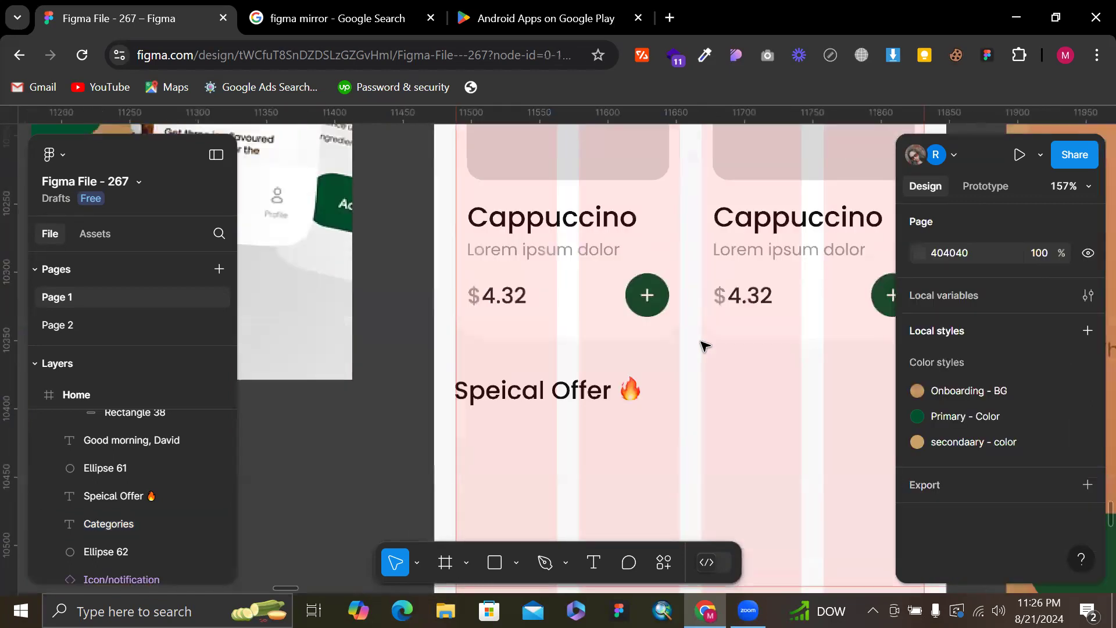
{"action": "scroll", "coordinate": [672, 286], "scroll_direction": "up", "scroll_amount": 4}
{"action": "scroll", "coordinate": [673, 285], "scroll_direction": "down", "scroll_amount": 4}
{"action": "scroll", "coordinate": [491, 319], "scroll_direction": "left", "scroll_amount": 3}
{"action": "scroll", "coordinate": [491, 320], "scroll_direction": "up", "scroll_amount": 2}
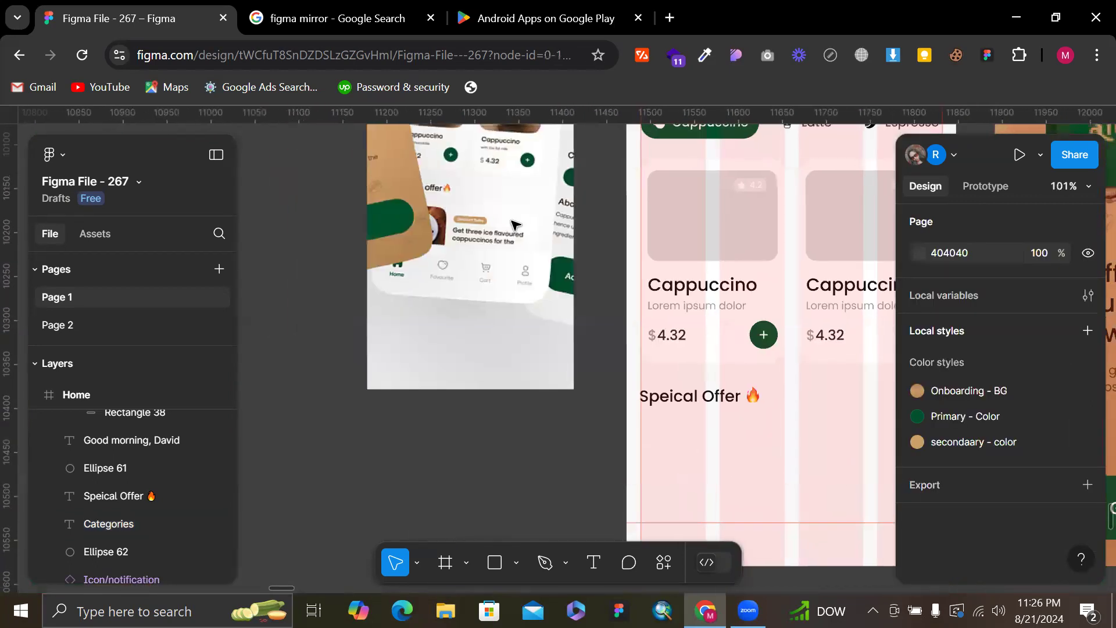
{"action": "scroll", "coordinate": [473, 189], "scroll_direction": "up", "scroll_amount": 3}
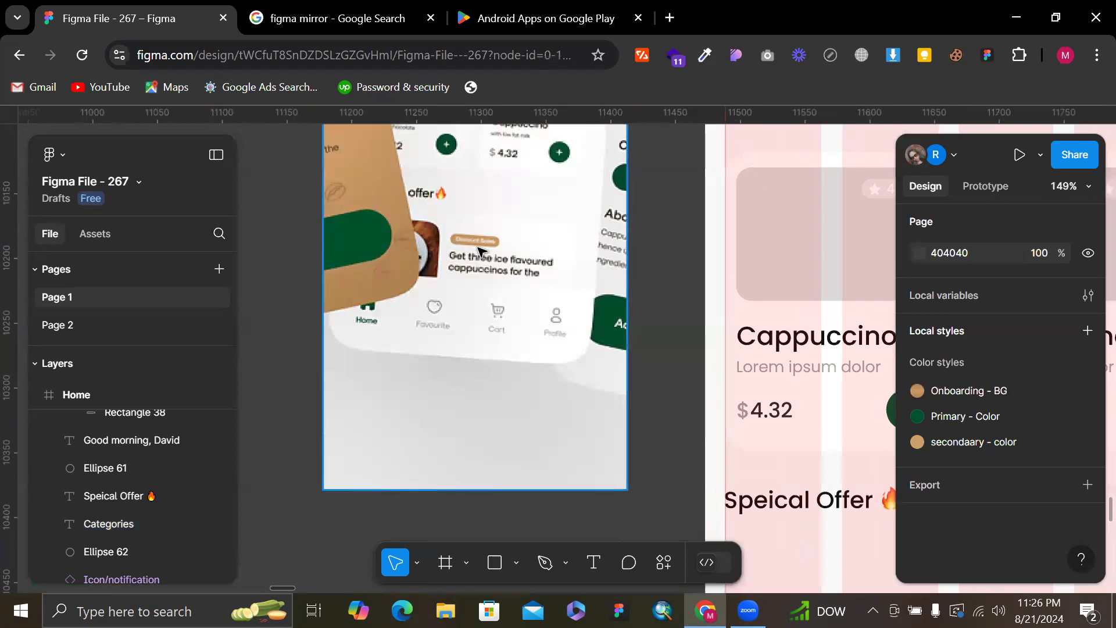
{"action": "scroll", "coordinate": [523, 241], "scroll_direction": "up", "scroll_amount": 3}
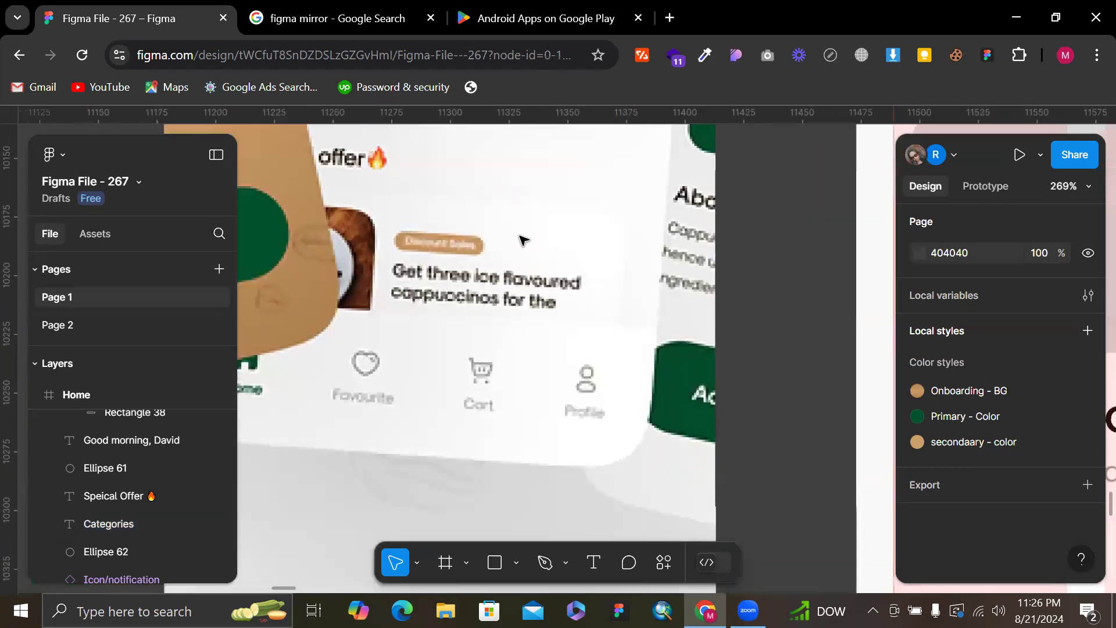
{"action": "scroll", "coordinate": [511, 244], "scroll_direction": "down", "scroll_amount": 3}
{"action": "scroll", "coordinate": [465, 315], "scroll_direction": "down", "scroll_amount": 5}
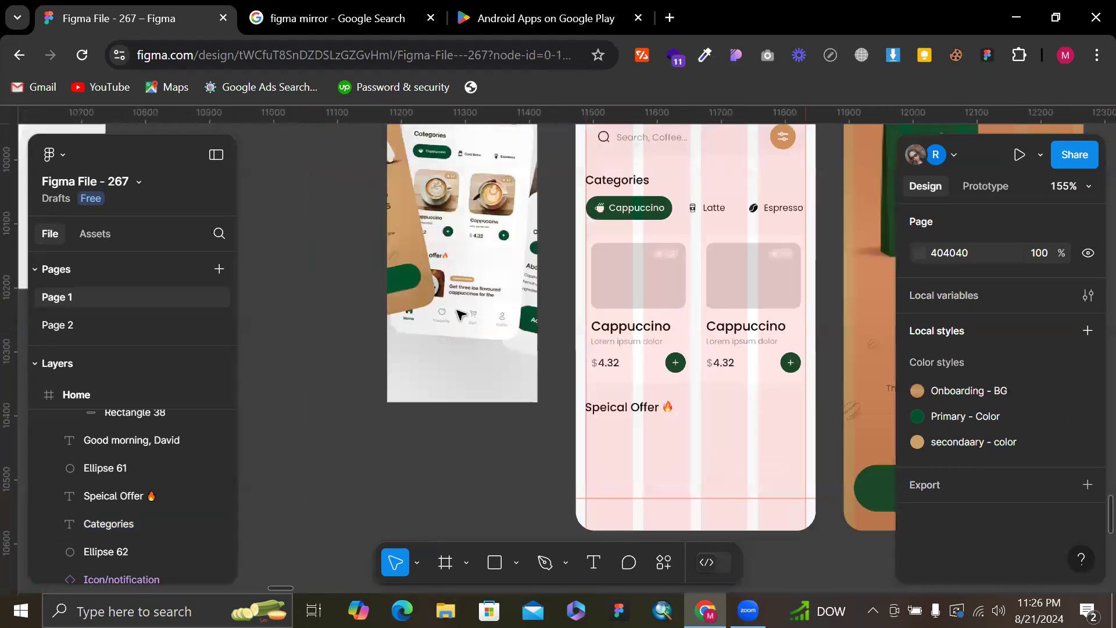
{"action": "scroll", "coordinate": [493, 319], "scroll_direction": "down", "scroll_amount": 4}
{"action": "scroll", "coordinate": [494, 227], "scroll_direction": "up", "scroll_amount": 2}
{"action": "scroll", "coordinate": [494, 227], "scroll_direction": "up", "scroll_amount": 3}
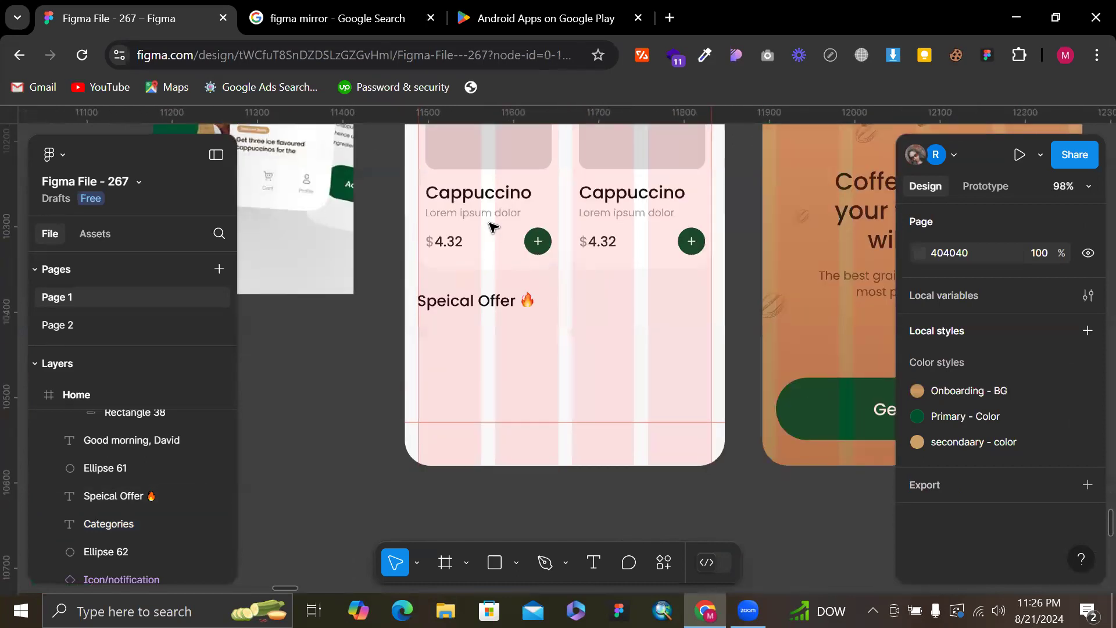
{"action": "scroll", "coordinate": [314, 169], "scroll_direction": "up", "scroll_amount": 2}
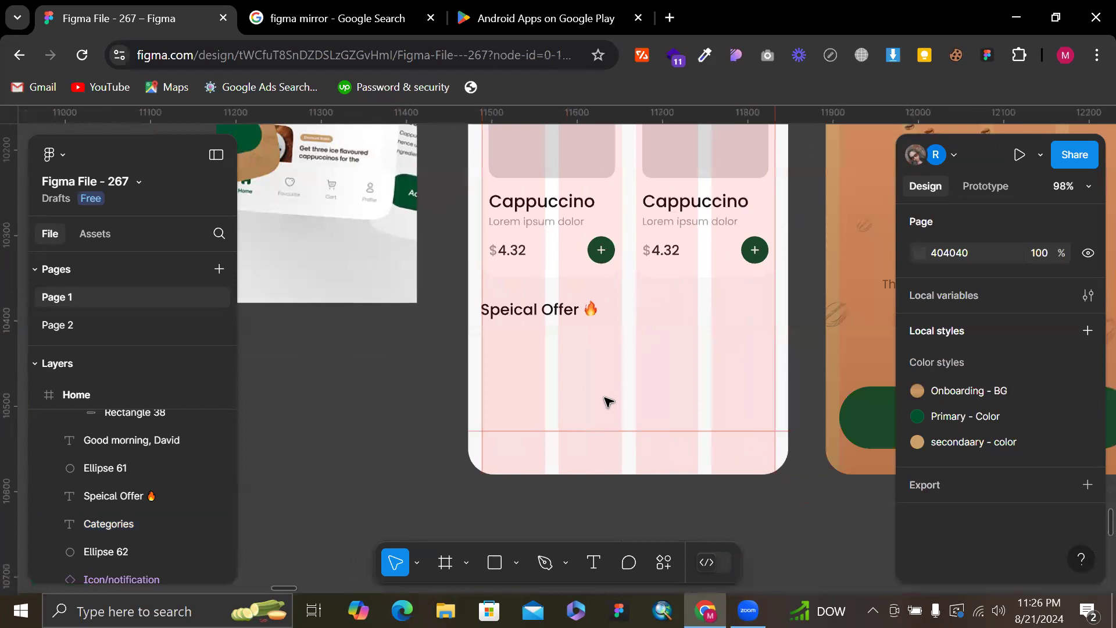
{"action": "key", "text": "r"}
{"action": "left_click_drag", "start_coordinate": [469, 381], "coordinate": [789, 474]}
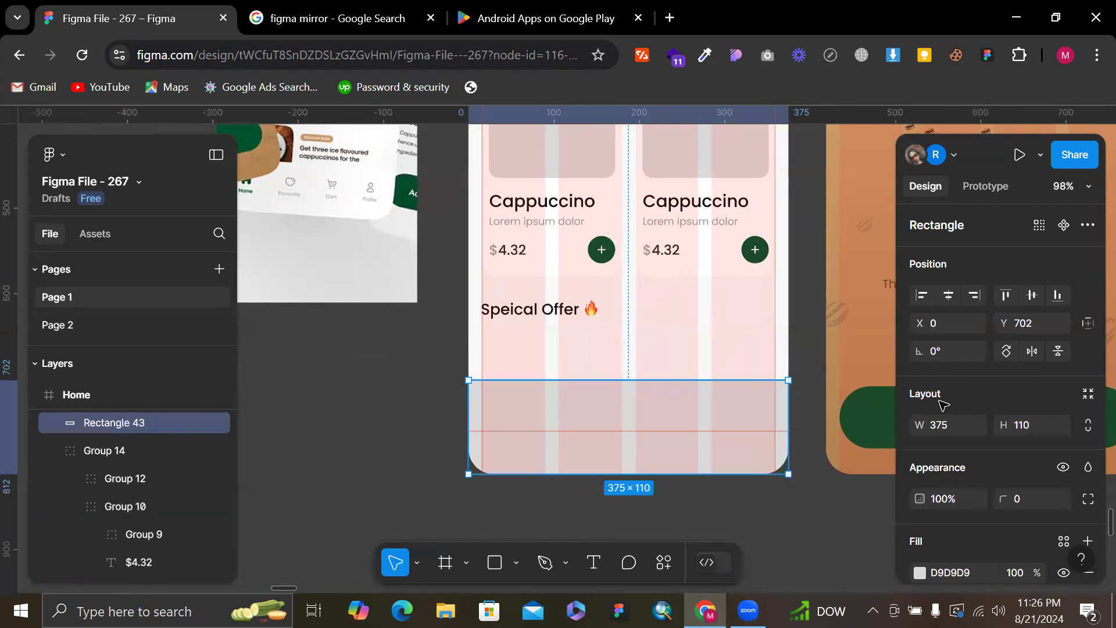
{"action": "left_click", "coordinate": [1024, 426]}
{"action": "key", "text": "Return"}
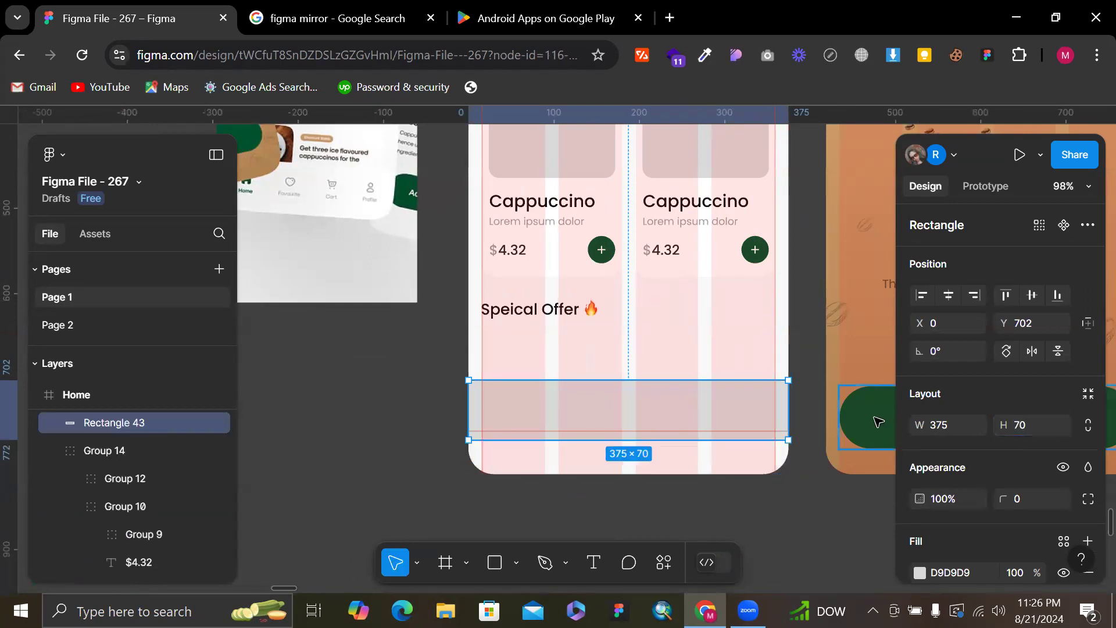
{"action": "left_click_drag", "start_coordinate": [704, 423], "coordinate": [672, 457]}
{"action": "key", "text": "ctrl+z"}
{"action": "key", "text": "ctrl+z"}
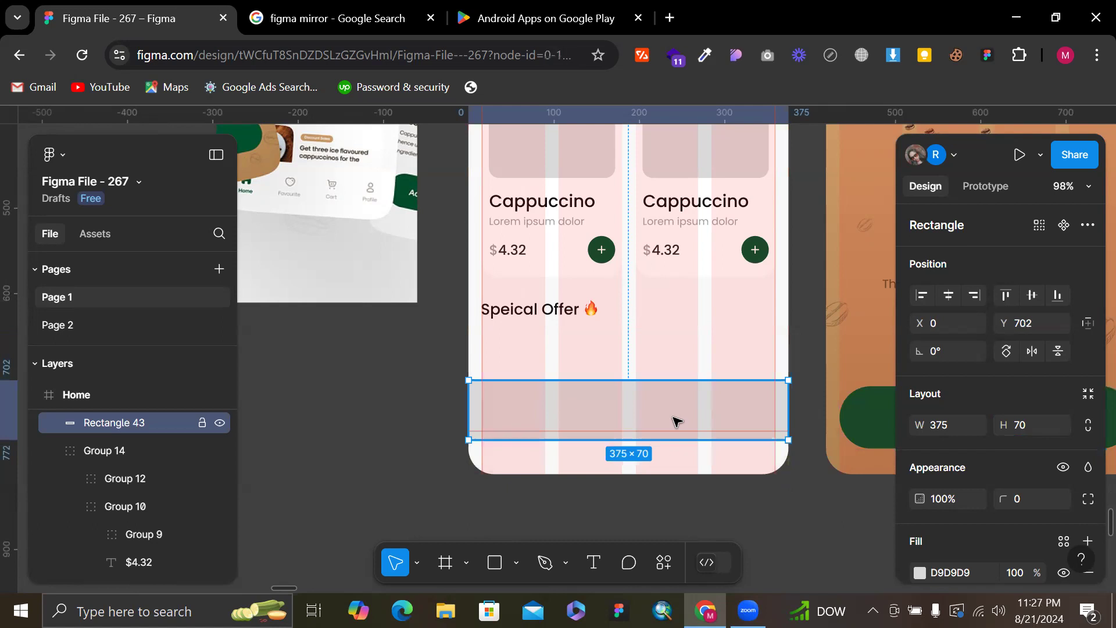
{"action": "key", "text": "Delete"}
{"action": "left_click_drag", "start_coordinate": [659, 431], "coordinate": [659, 418]}
{"action": "left_click", "coordinate": [615, 418]}
{"action": "key", "text": "ctrl+z"}
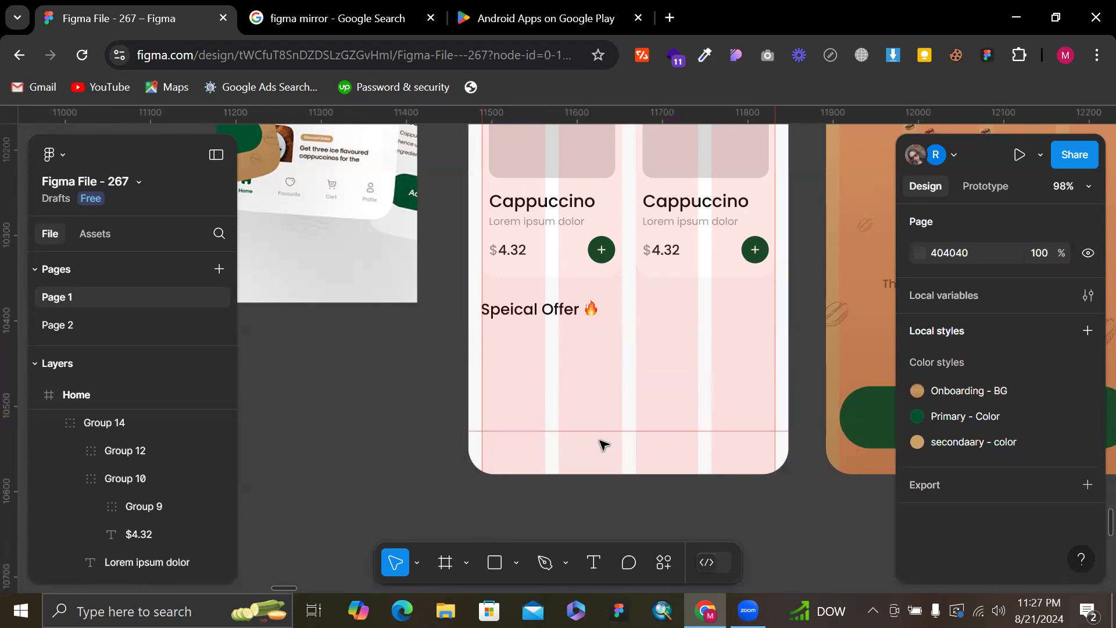
Work out the guide position 742 from 812 in the height of a scratch rectangle beside the Home frame, and delete the rectangle
{"action": "left_click", "coordinate": [602, 433]}
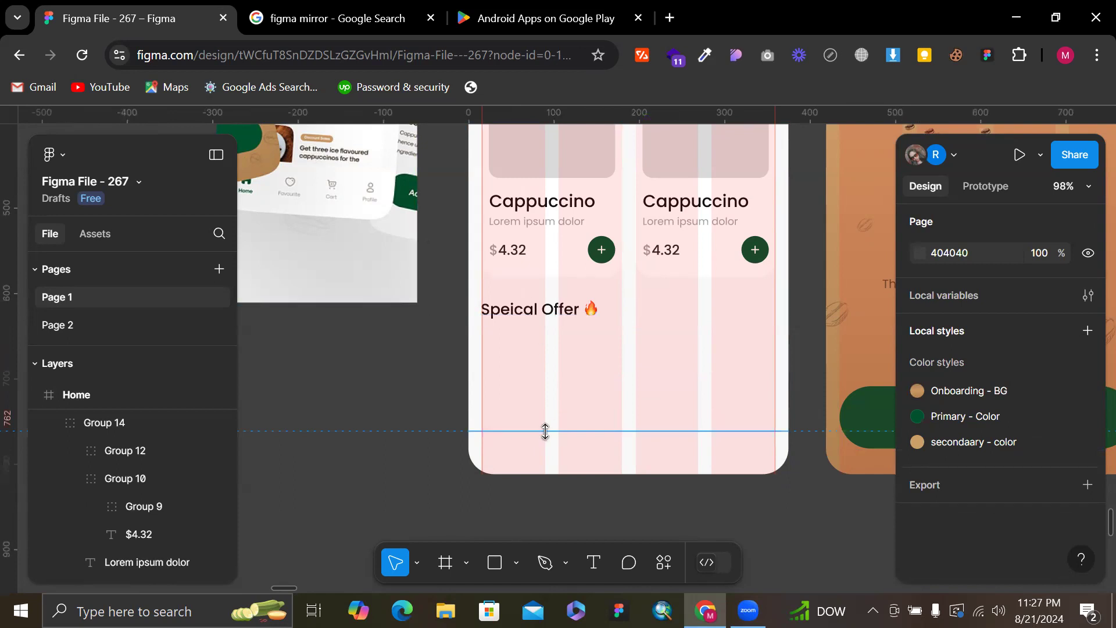
{"action": "scroll", "coordinate": [428, 394], "scroll_direction": "left", "scroll_amount": 4}
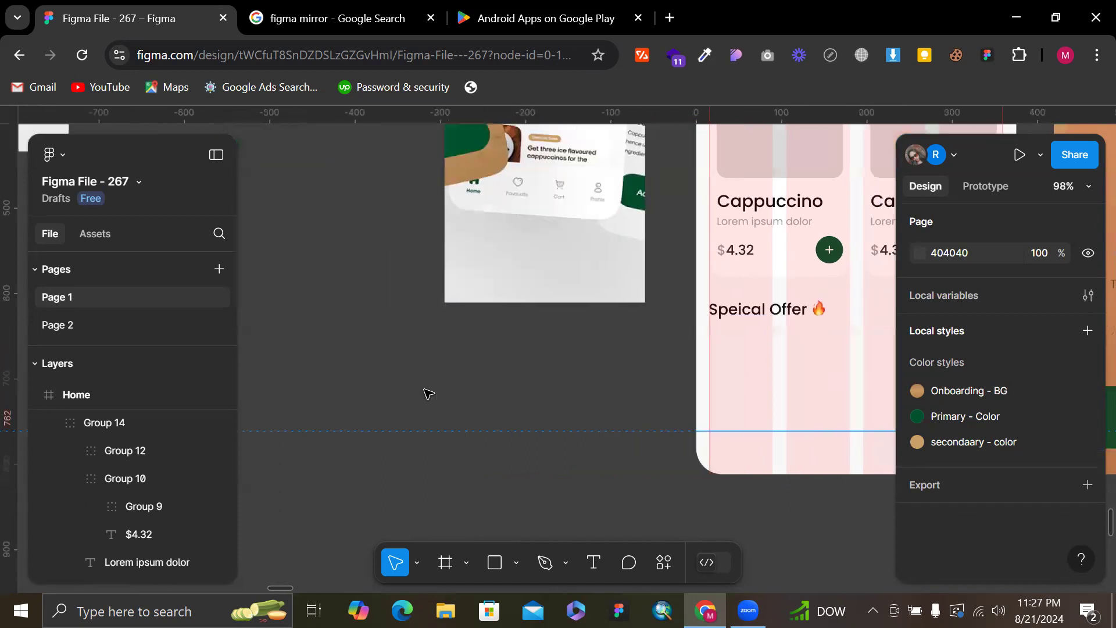
{"action": "key", "text": "r"}
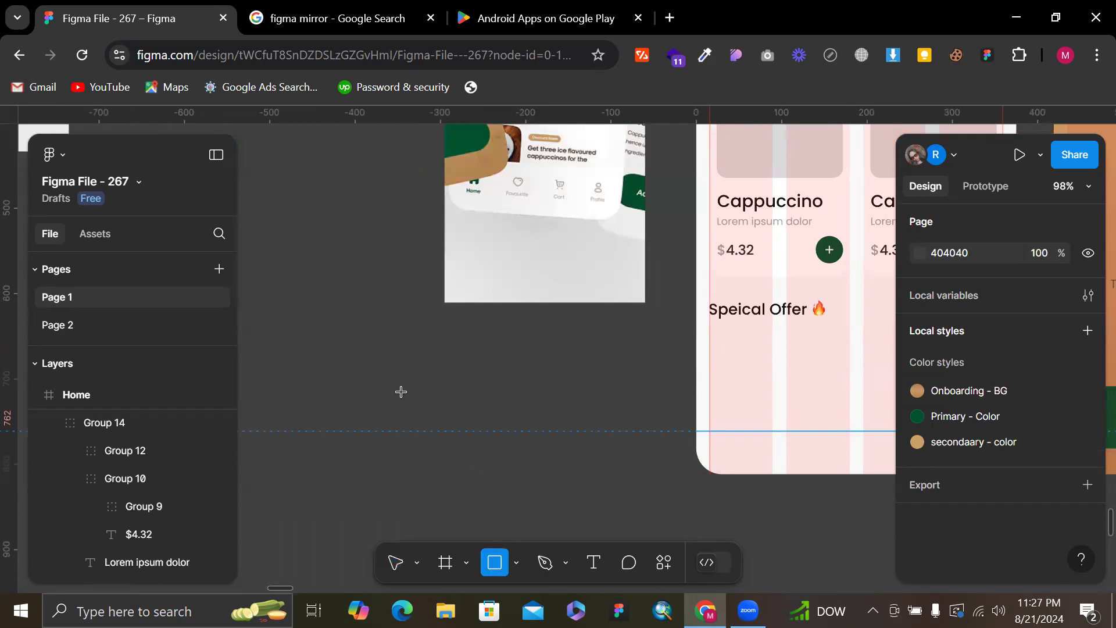
{"action": "left_click_drag", "start_coordinate": [474, 446], "coordinate": [368, 393]}
{"action": "left_click", "coordinate": [783, 364]}
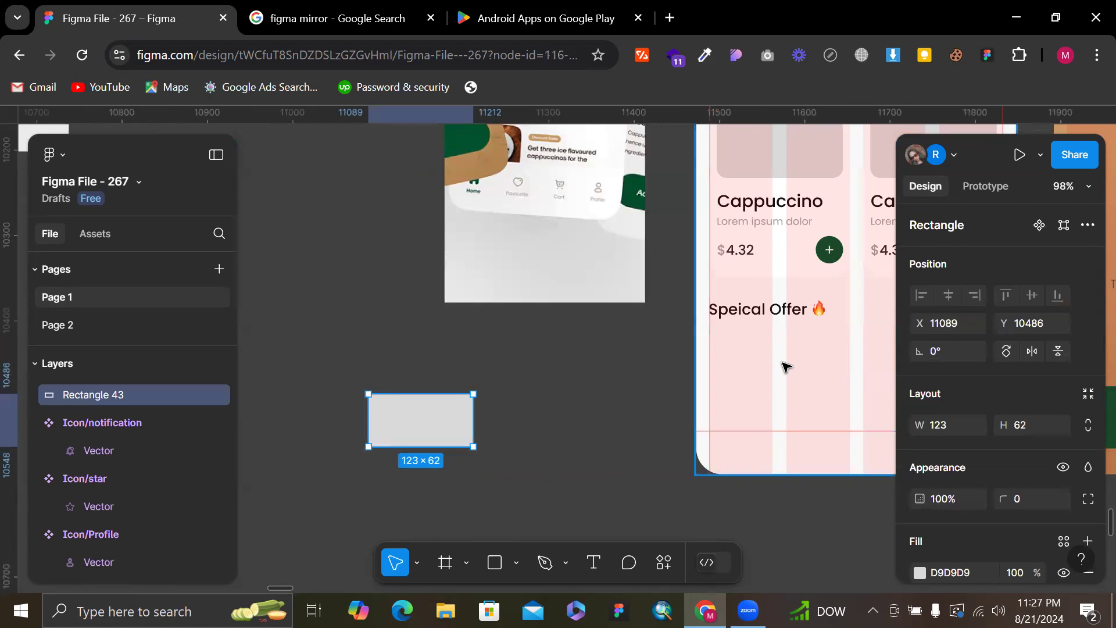
{"action": "left_click", "coordinate": [441, 424]}
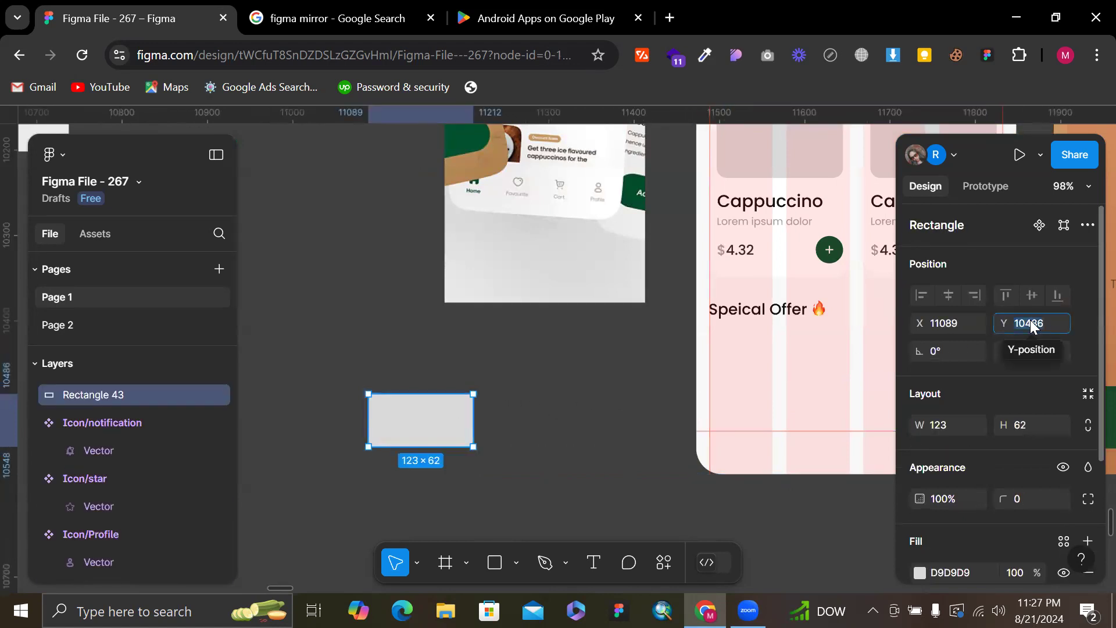
{"action": "left_click", "coordinate": [1023, 432]}
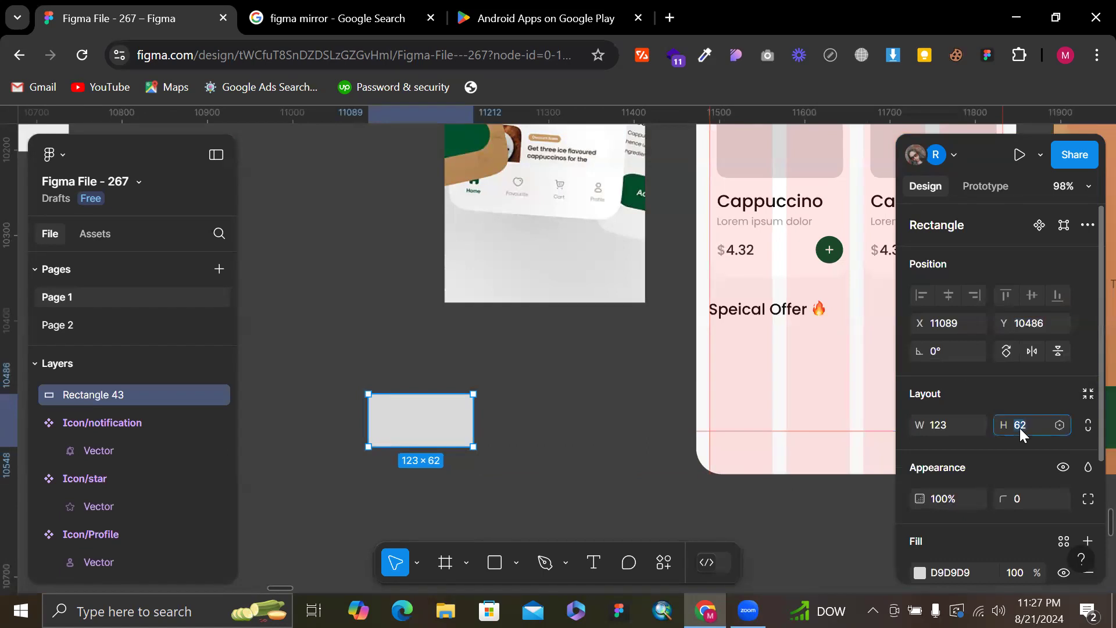
{"action": "type", "text": "812"}
{"action": "key", "text": "Return"}
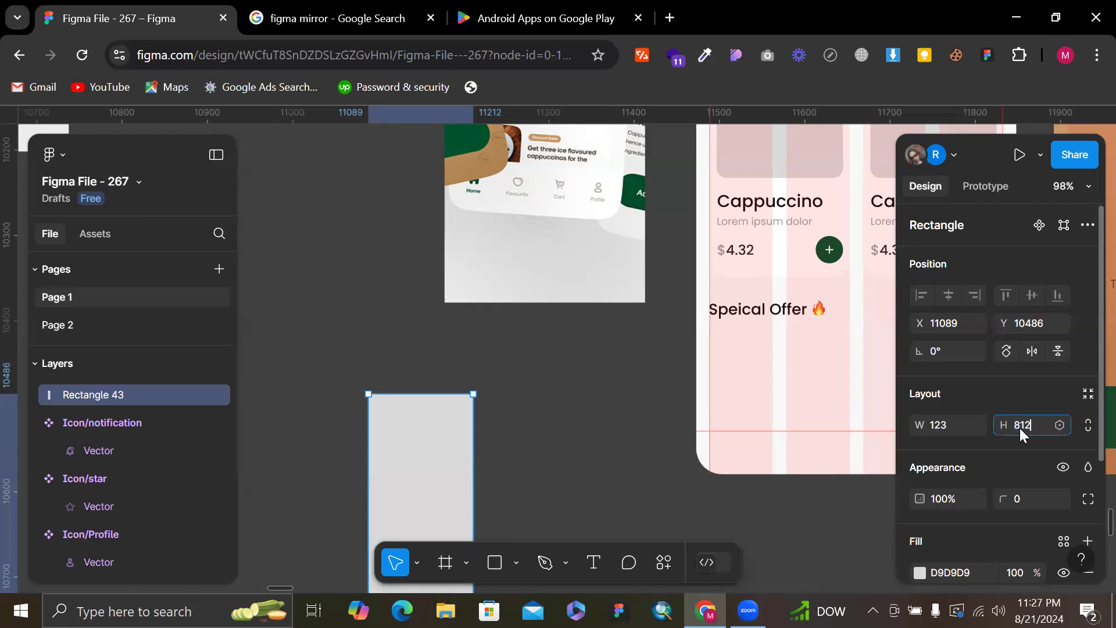
{"action": "key", "text": "Return"}
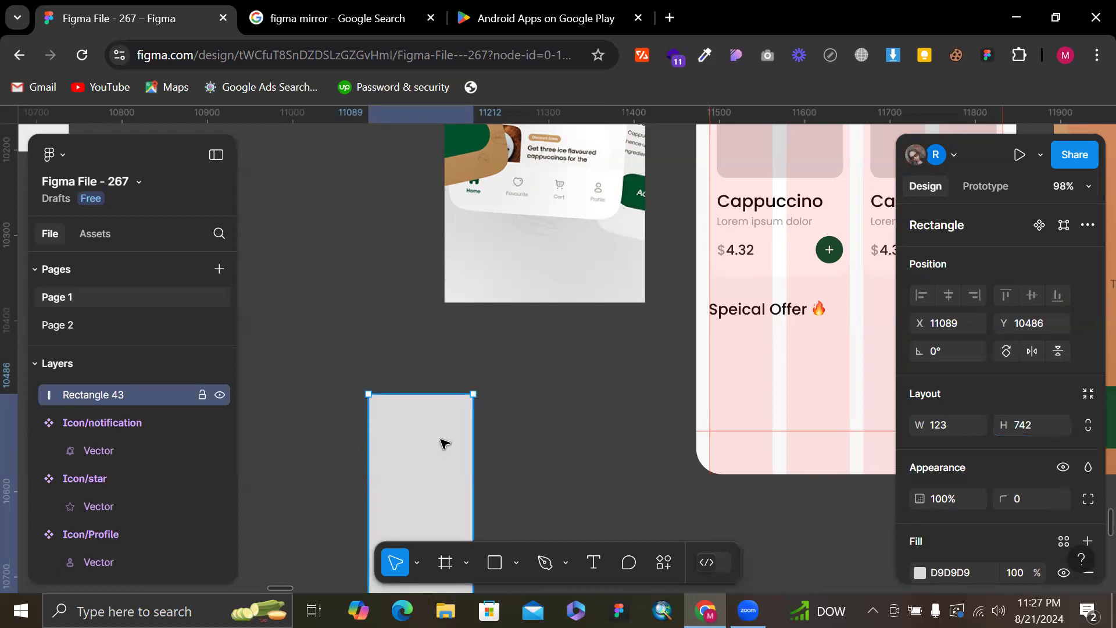
{"action": "key", "text": "Delete"}
Move the Home frame's lower horizontal guide to Y 742
{"action": "left_click_drag", "start_coordinate": [748, 432], "coordinate": [750, 414]}
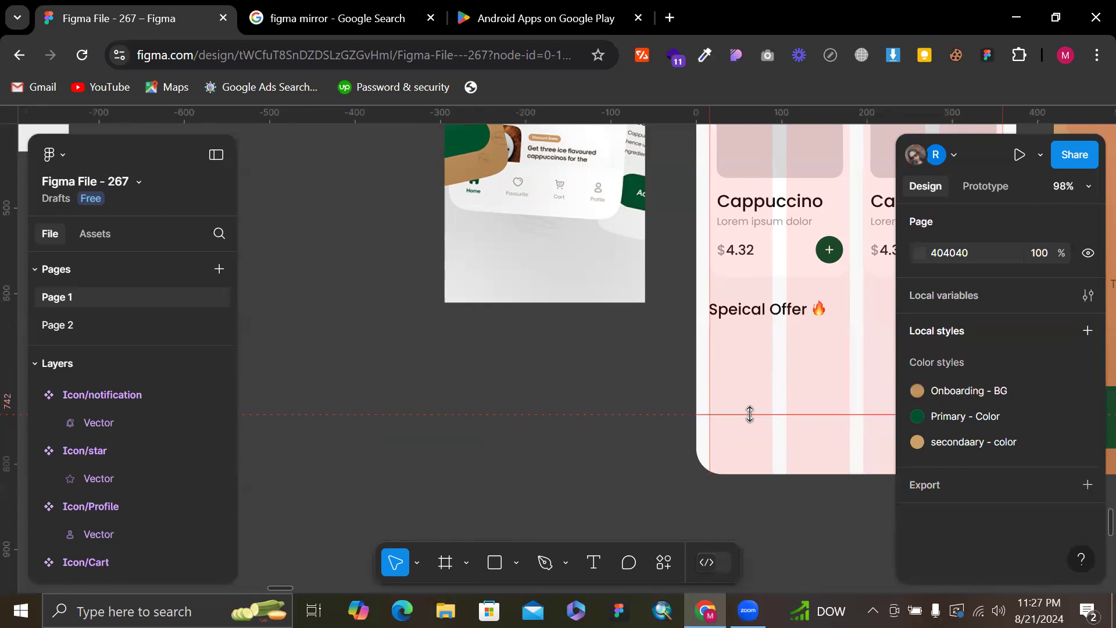
{"action": "scroll", "coordinate": [509, 401], "scroll_direction": "right", "scroll_amount": 3}
{"action": "scroll", "coordinate": [510, 401], "scroll_direction": "right", "scroll_amount": 1}
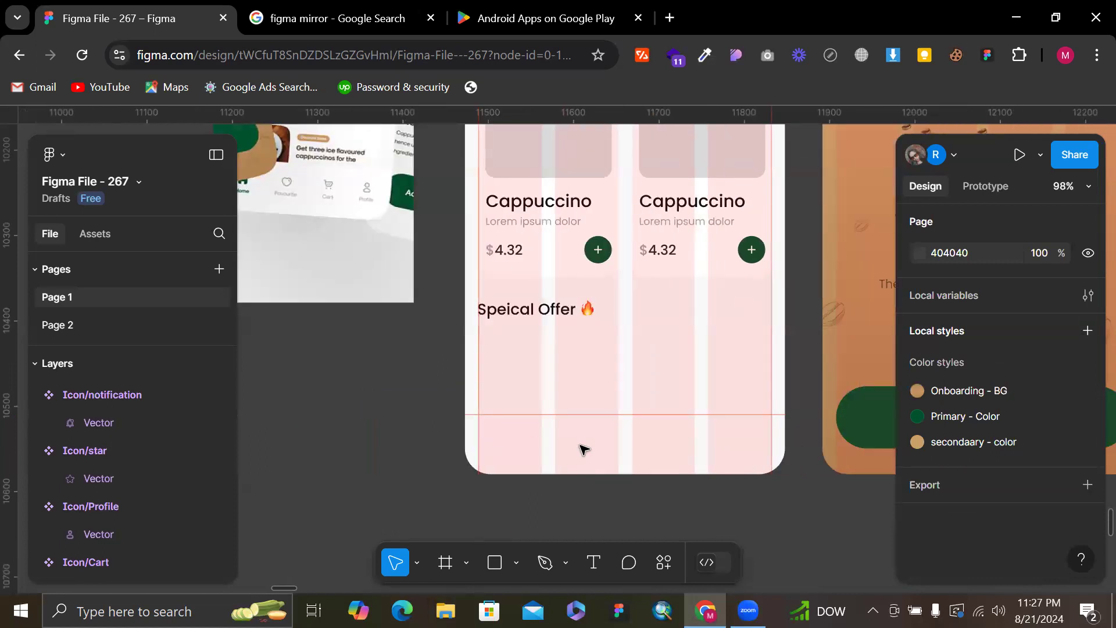
Draw a full-width rectangle about 375 × 110 across the bottom of the Home frame
{"action": "key", "text": "r"}
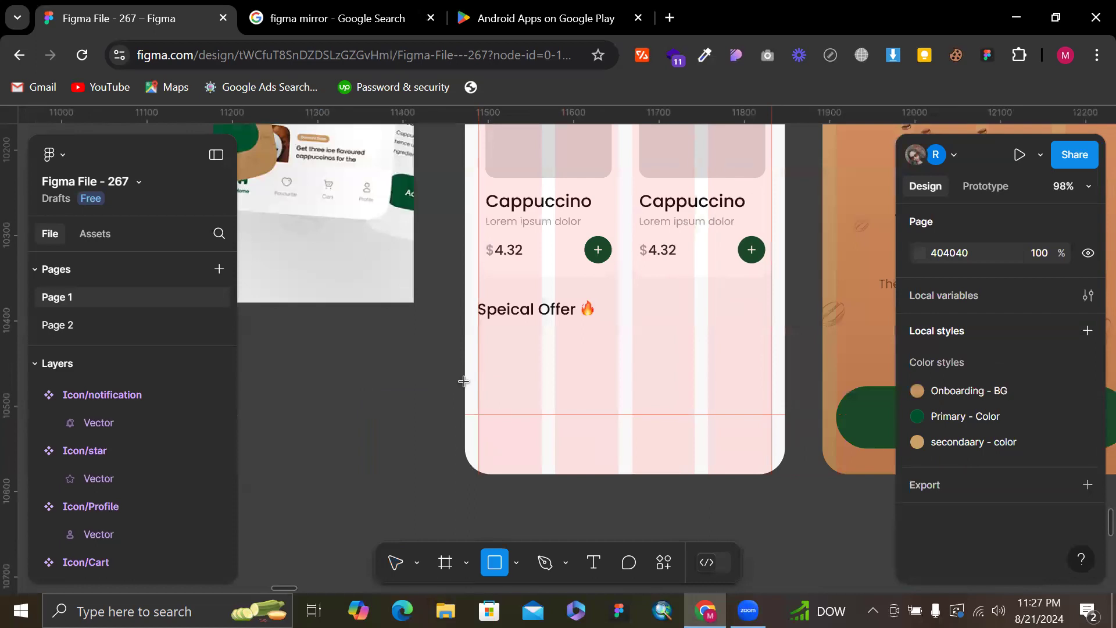
{"action": "left_click_drag", "start_coordinate": [465, 381], "coordinate": [786, 474]}
{"action": "left_click", "coordinate": [1030, 434]}
{"action": "key", "text": "Up"}
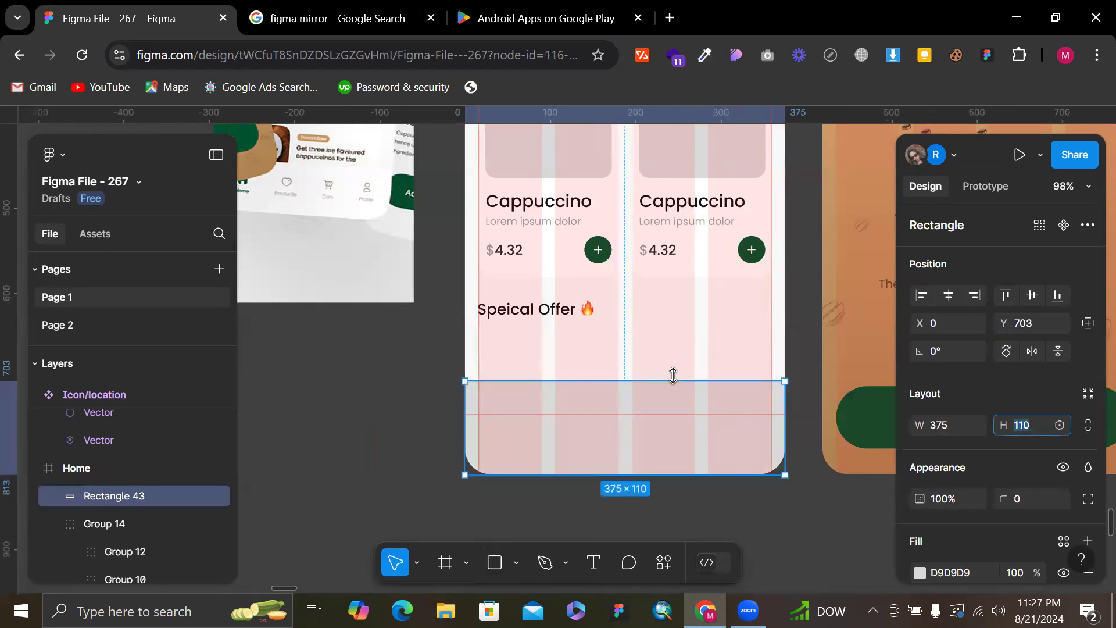
Lower the bottom rectangle's upper edge to Y 727 and set its height to 80
{"action": "left_click", "coordinate": [675, 377]}
{"action": "left_click", "coordinate": [673, 382]}
{"action": "left_click_drag", "start_coordinate": [670, 381], "coordinate": [670, 401]}
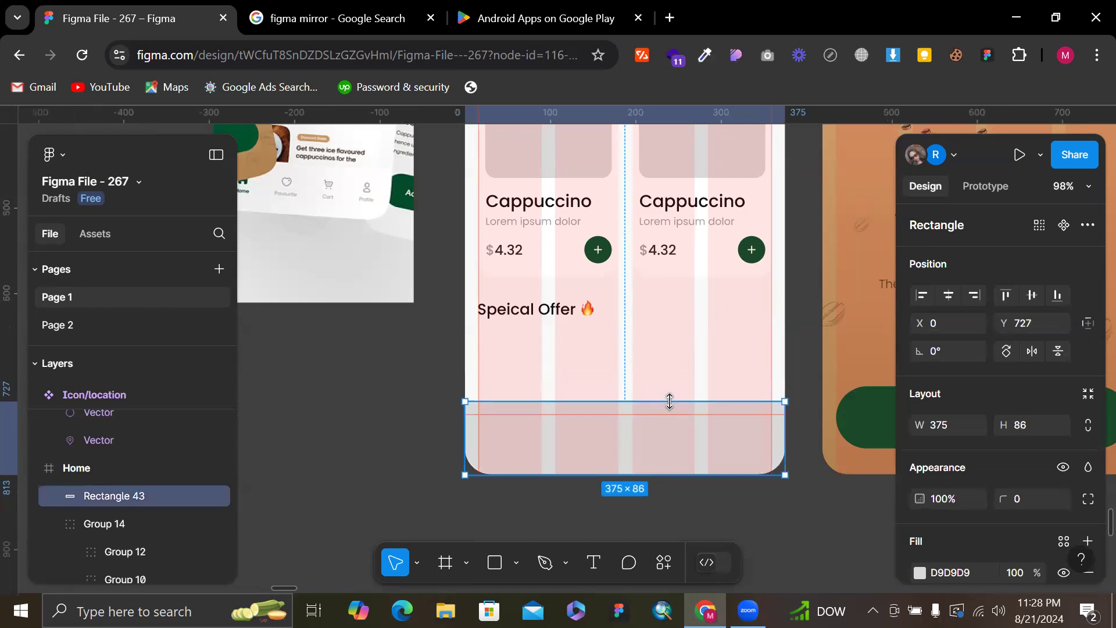
{"action": "key", "text": "Down"}
{"action": "key", "text": "Down"}
{"action": "key", "text": "Down"}
{"action": "key", "text": "Down"}
{"action": "key", "text": "Down"}
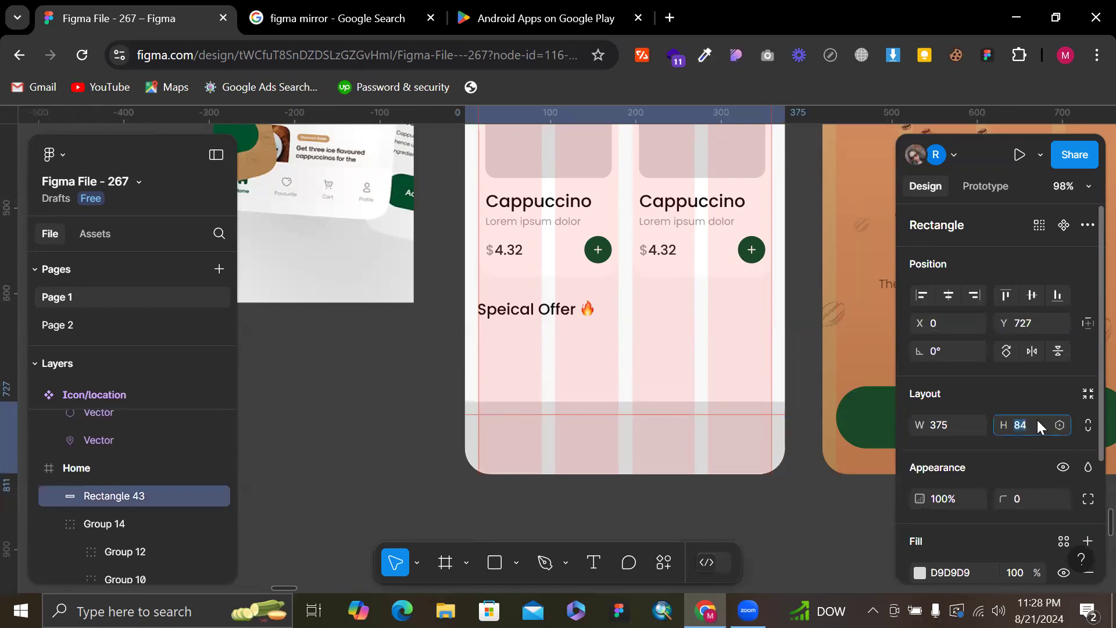
{"action": "key", "text": "Down"}
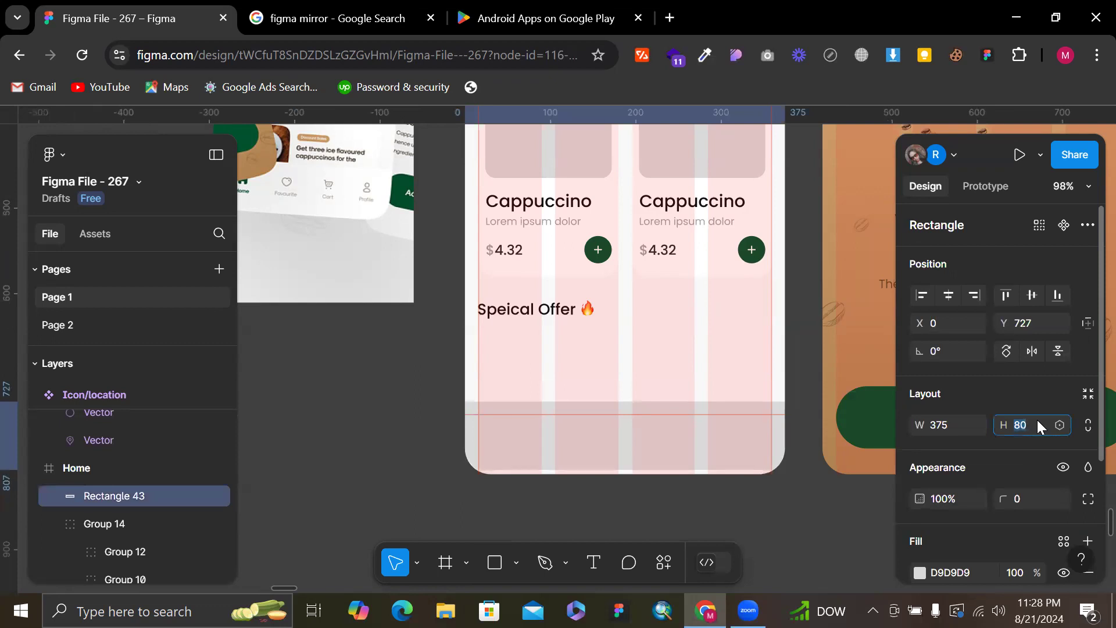
Change the bottom rectangle's fill to white (FFFFFF)
{"action": "scroll", "coordinate": [935, 485], "scroll_direction": "down", "scroll_amount": 2}
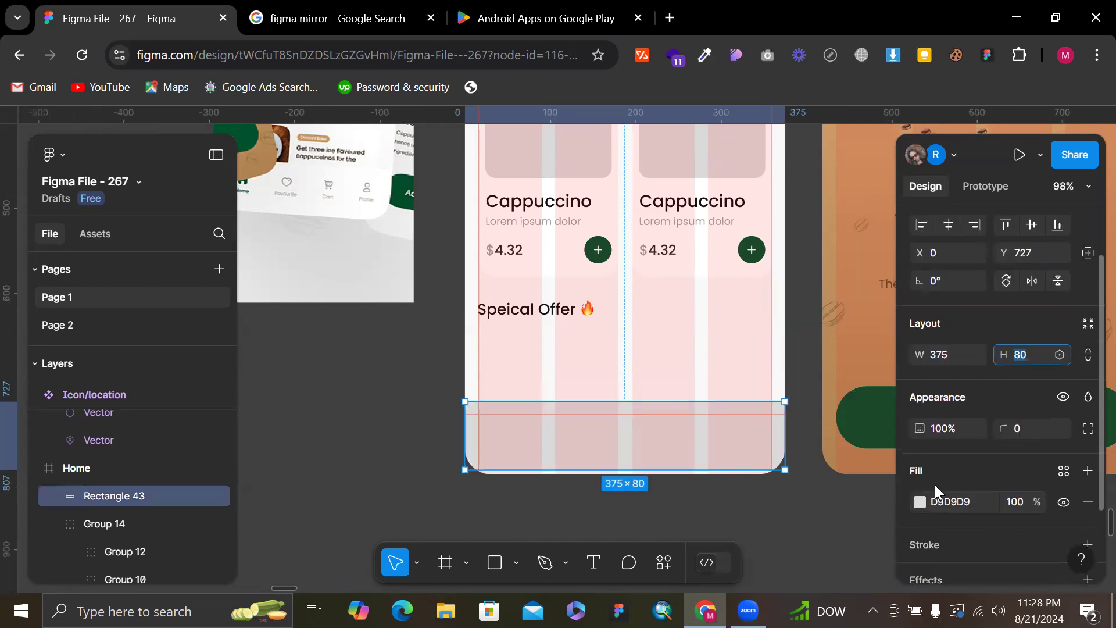
{"action": "left_click", "coordinate": [920, 501]}
{"action": "left_click_drag", "start_coordinate": [700, 192], "coordinate": [687, 176]}
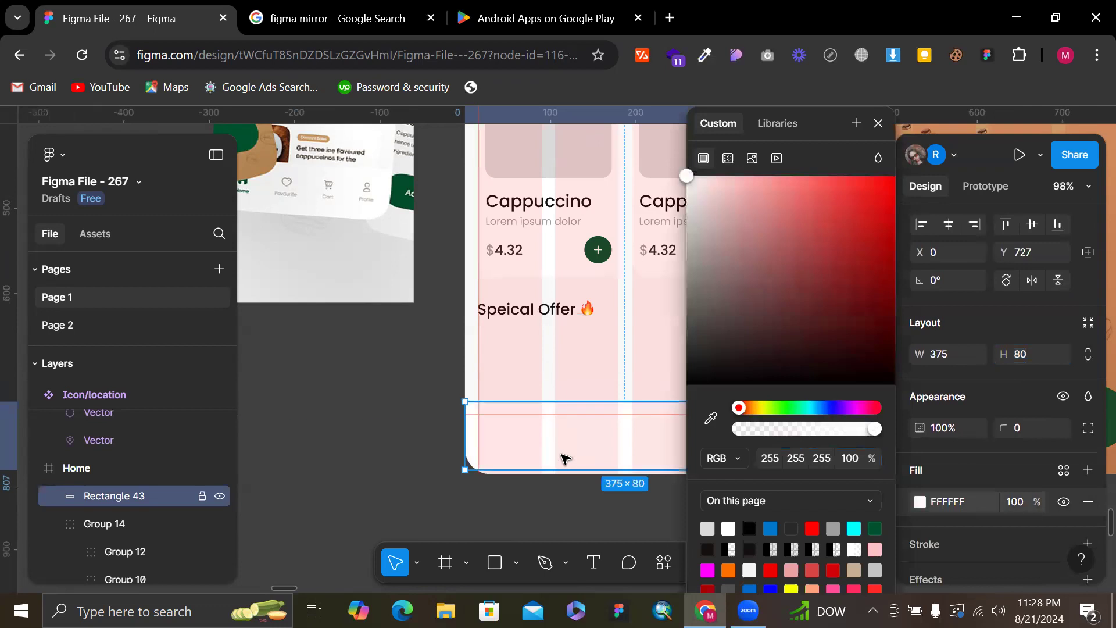
{"action": "left_click", "coordinate": [429, 476]}
Copy the profile, cart, heart and home icons from the icon row and paste them onto the Home frame's bottom rectangle
{"action": "scroll", "coordinate": [429, 479], "scroll_direction": "down", "scroll_amount": 3}
{"action": "scroll", "coordinate": [429, 481], "scroll_direction": "down", "scroll_amount": 2}
{"action": "scroll", "coordinate": [462, 451], "scroll_direction": "up", "scroll_amount": 6}
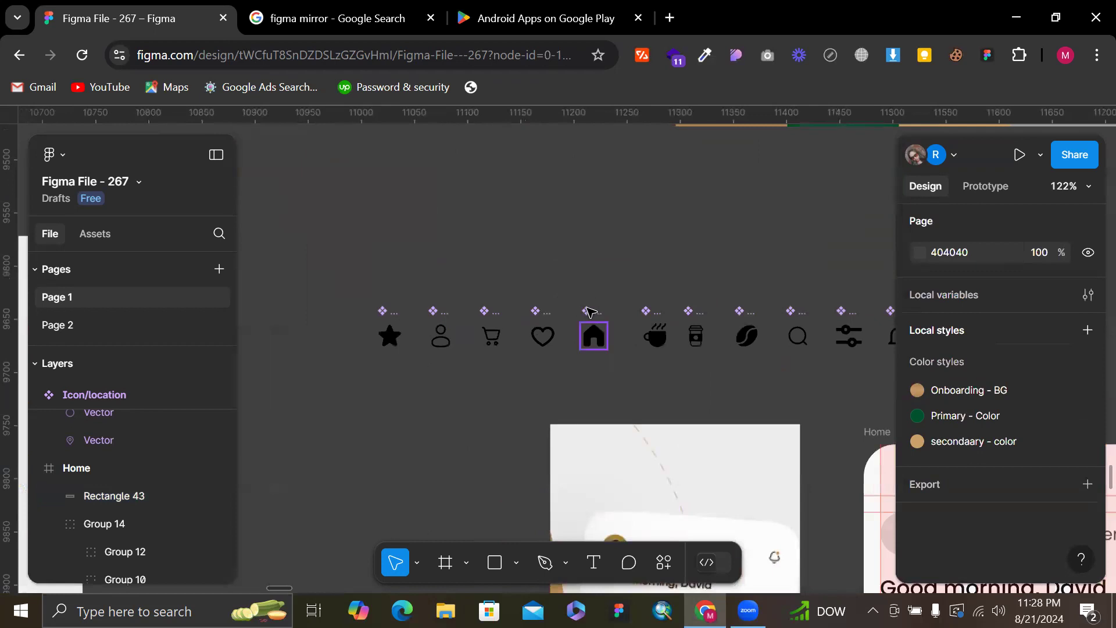
{"action": "left_click_drag", "start_coordinate": [426, 279], "coordinate": [606, 383]}
{"action": "scroll", "coordinate": [608, 386], "scroll_direction": "down", "scroll_amount": 10}
{"action": "scroll", "coordinate": [608, 386], "scroll_direction": "right", "scroll_amount": 3}
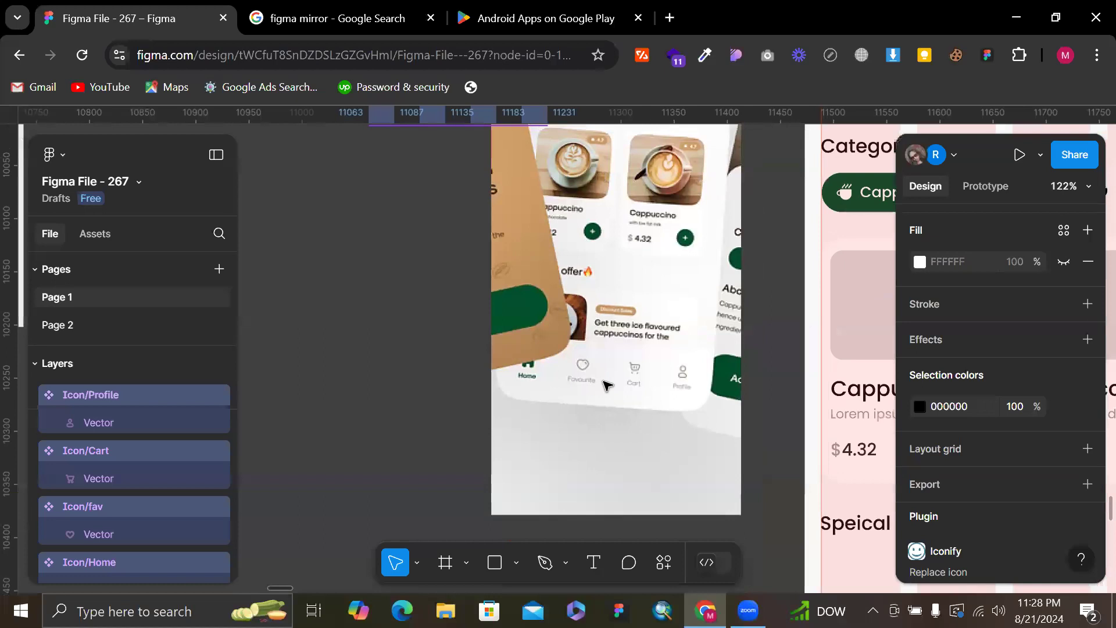
{"action": "scroll", "coordinate": [607, 386], "scroll_direction": "right", "scroll_amount": 2}
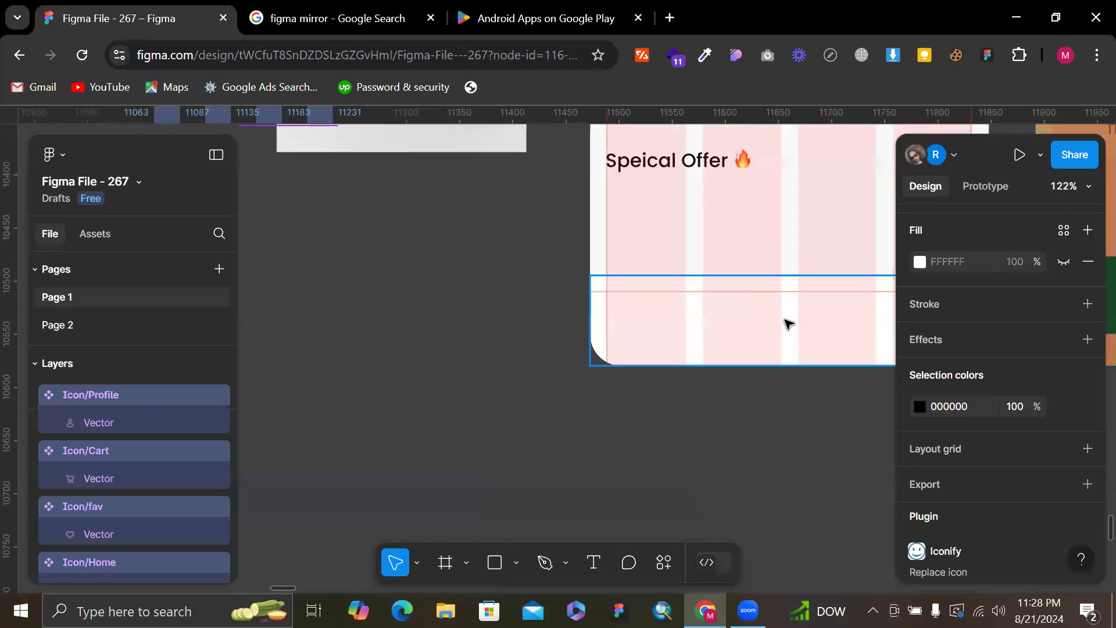
{"action": "left_click", "coordinate": [789, 324]}
{"action": "scroll", "coordinate": [788, 324], "scroll_direction": "up", "scroll_amount": 3}
{"action": "scroll", "coordinate": [788, 325], "scroll_direction": "right", "scroll_amount": 2}
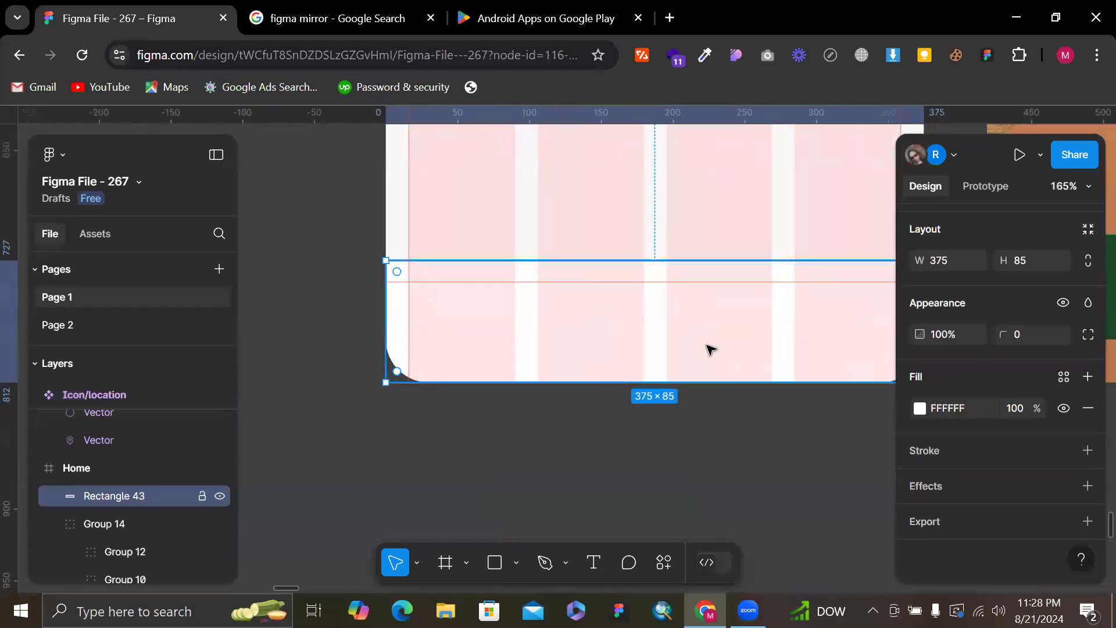
{"action": "key", "text": "ctrl+v"}
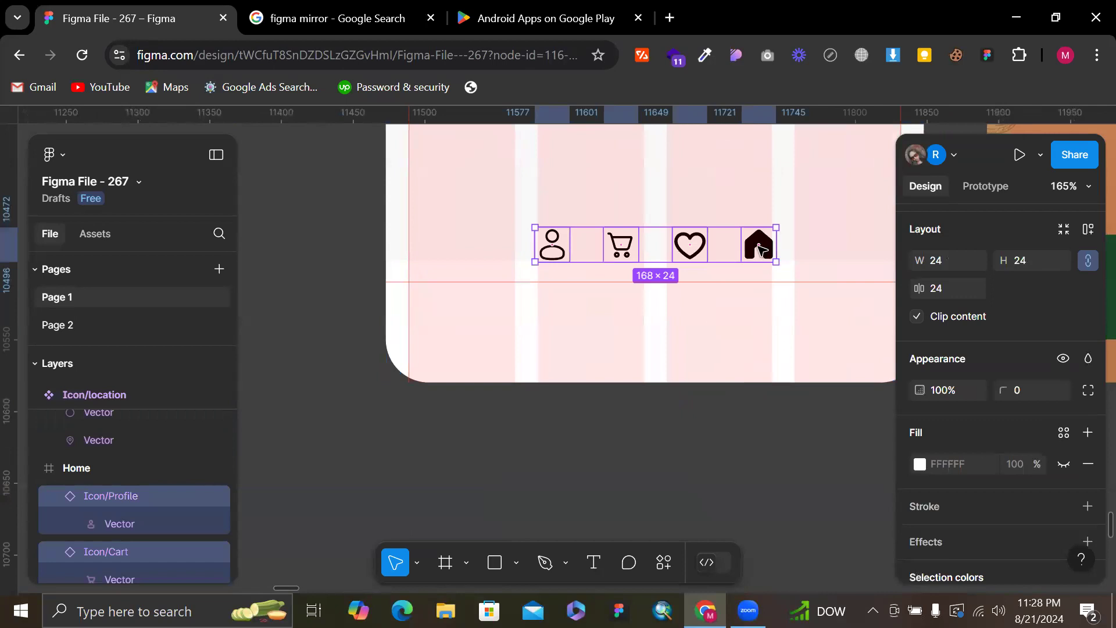
Rearrange the pasted icons to home, heart, cart, profile and move the row down into the white bottom bar
{"action": "scroll", "coordinate": [760, 249], "scroll_direction": "up", "scroll_amount": 6}
{"action": "left_click_drag", "start_coordinate": [339, 273], "coordinate": [286, 240]}
{"action": "left_click_drag", "start_coordinate": [709, 229], "coordinate": [725, 300]}
{"action": "scroll", "coordinate": [775, 234], "scroll_direction": "down", "scroll_amount": 5}
{"action": "scroll", "coordinate": [775, 212], "scroll_direction": "down", "scroll_amount": 2}
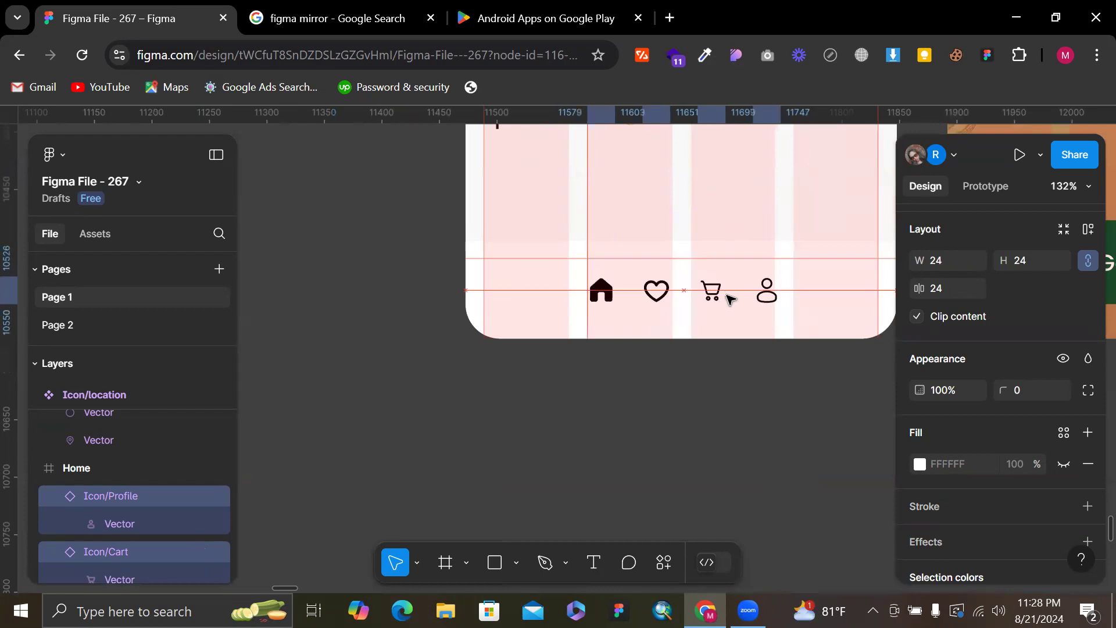
{"action": "scroll", "coordinate": [784, 303], "scroll_direction": "down", "scroll_amount": 2}
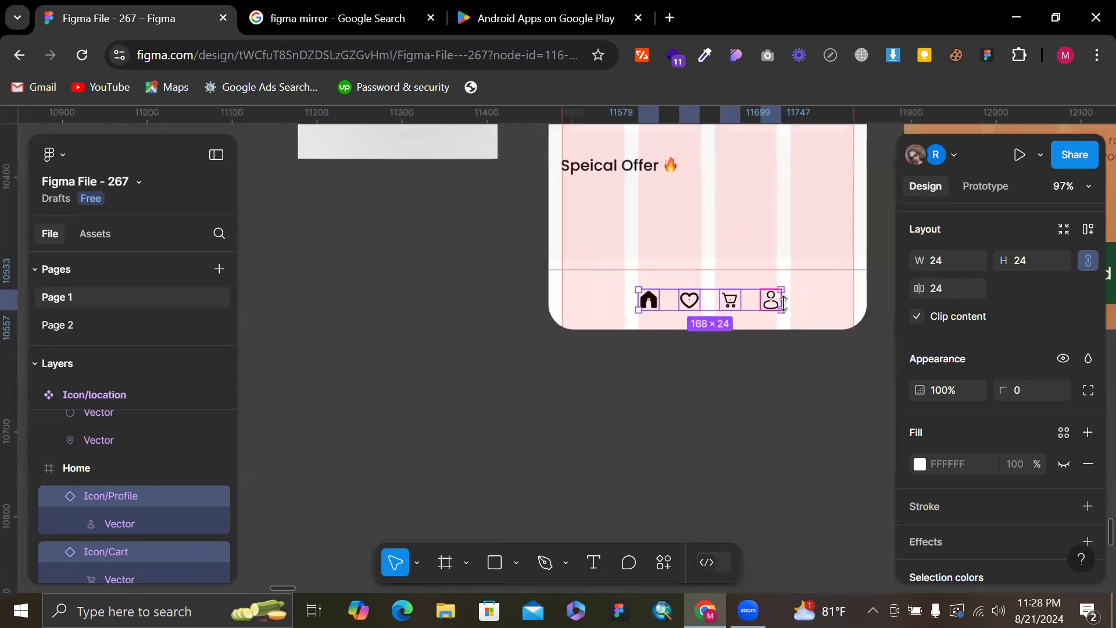
{"action": "key", "text": "Delete"}
{"action": "left_click", "coordinate": [784, 288]}
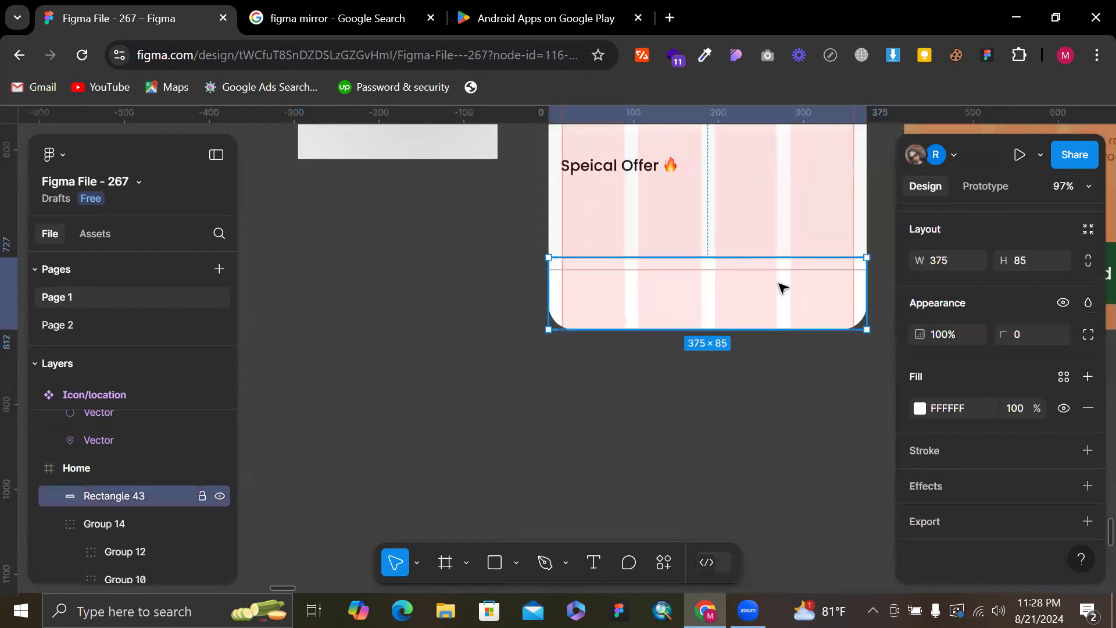
{"action": "key", "text": "ctrl+z"}
Set the horizontal spacing between the four navigation icons to 60 and shift the row left to X 39
{"action": "scroll", "coordinate": [783, 291], "scroll_direction": "up", "scroll_amount": 5}
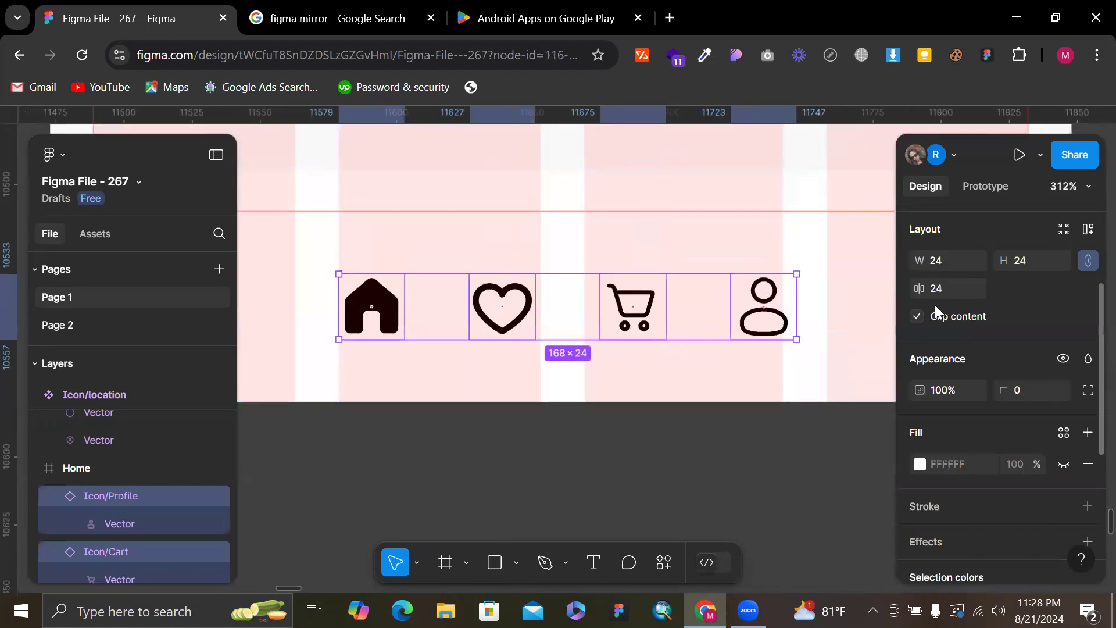
{"action": "left_click", "coordinate": [948, 287]}
{"action": "type", "text": "48"}
{"action": "key", "text": "Return"}
{"action": "scroll", "coordinate": [500, 265], "scroll_direction": "down", "scroll_amount": 5}
{"action": "left_click_drag", "start_coordinate": [525, 278], "coordinate": [476, 268]}
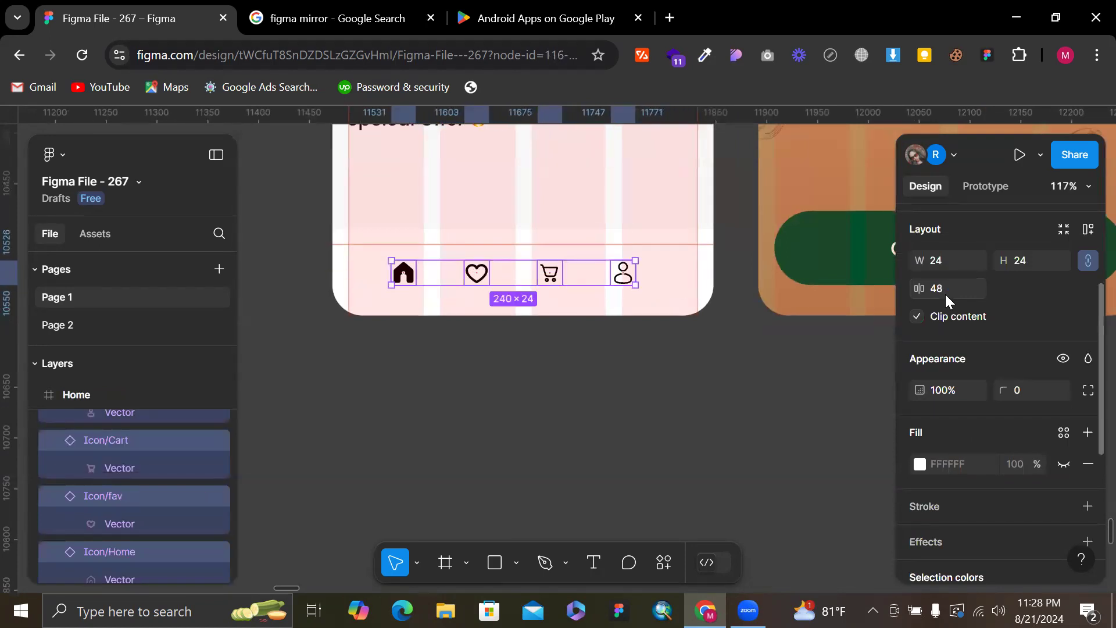
{"action": "key", "text": "Return"}
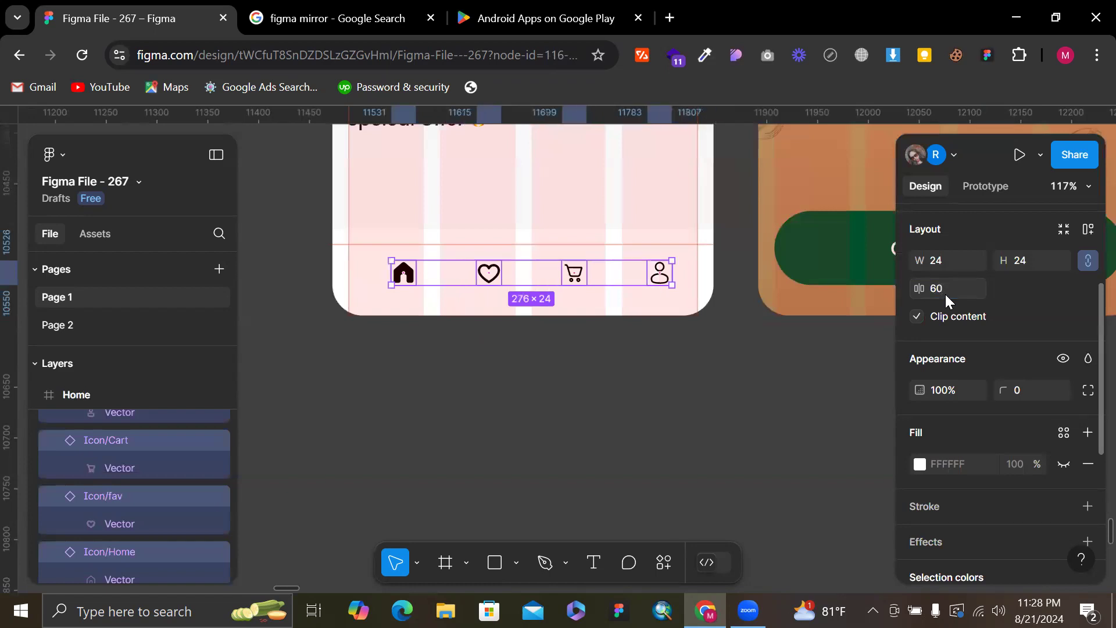
{"action": "left_click_drag", "start_coordinate": [596, 269], "coordinate": [589, 269]}
{"action": "left_click", "coordinate": [588, 267]}
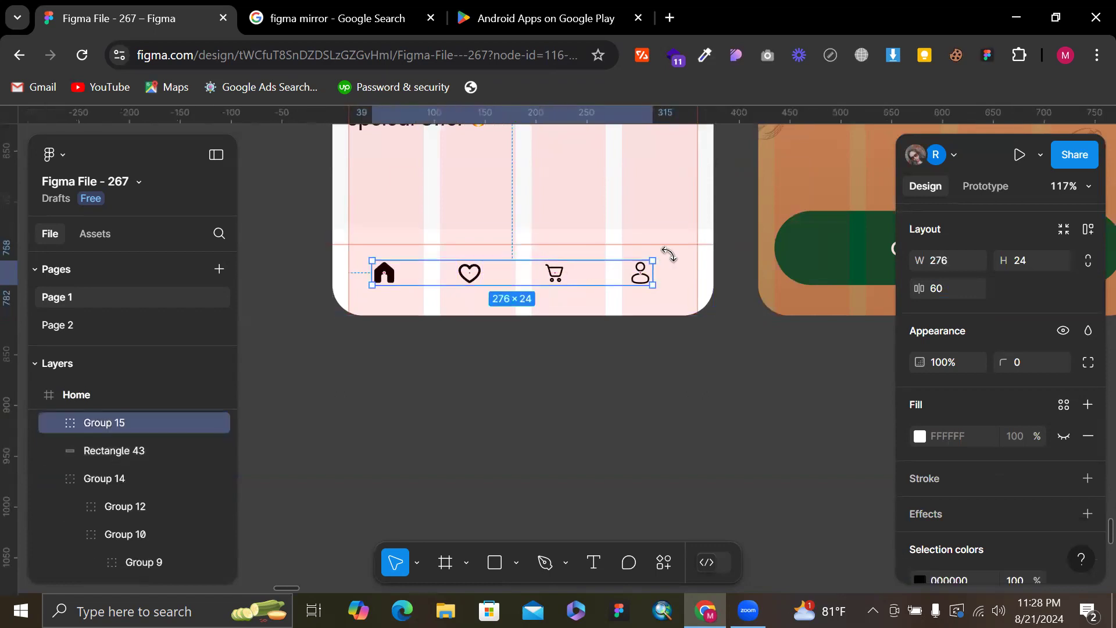
{"action": "left_click", "coordinate": [635, 347]}
Duplicate the "Speical Offer" heading and place the copy just below the original in the Home frame
{"action": "scroll", "coordinate": [635, 347], "scroll_direction": "up", "scroll_amount": 10}
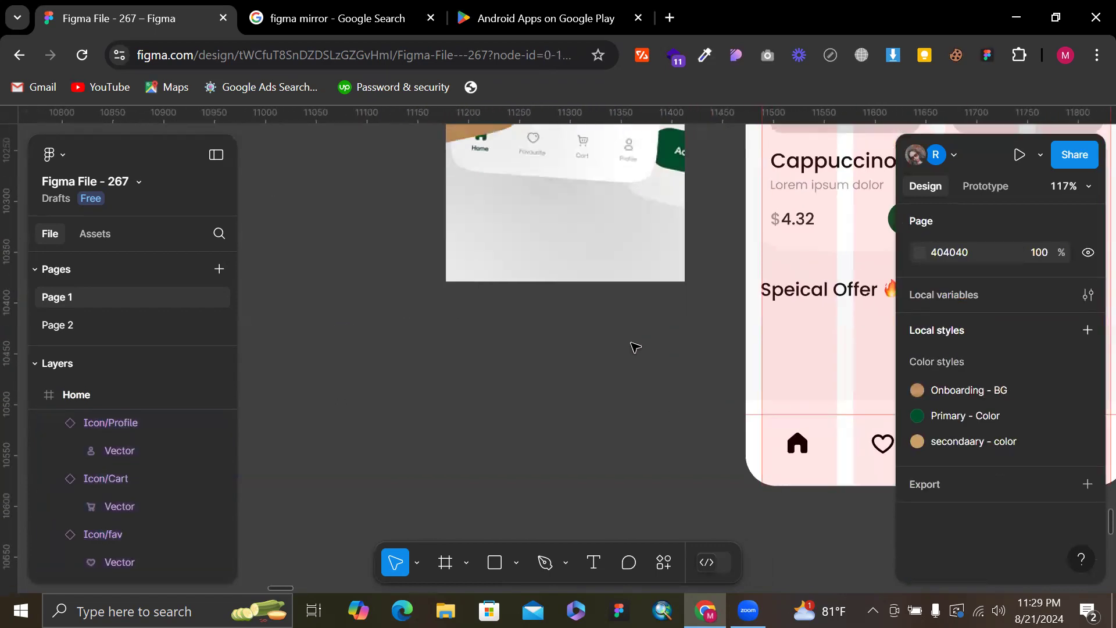
{"action": "scroll", "coordinate": [477, 492], "scroll_direction": "up", "scroll_amount": 5}
{"action": "scroll", "coordinate": [477, 493], "scroll_direction": "down", "scroll_amount": 5}
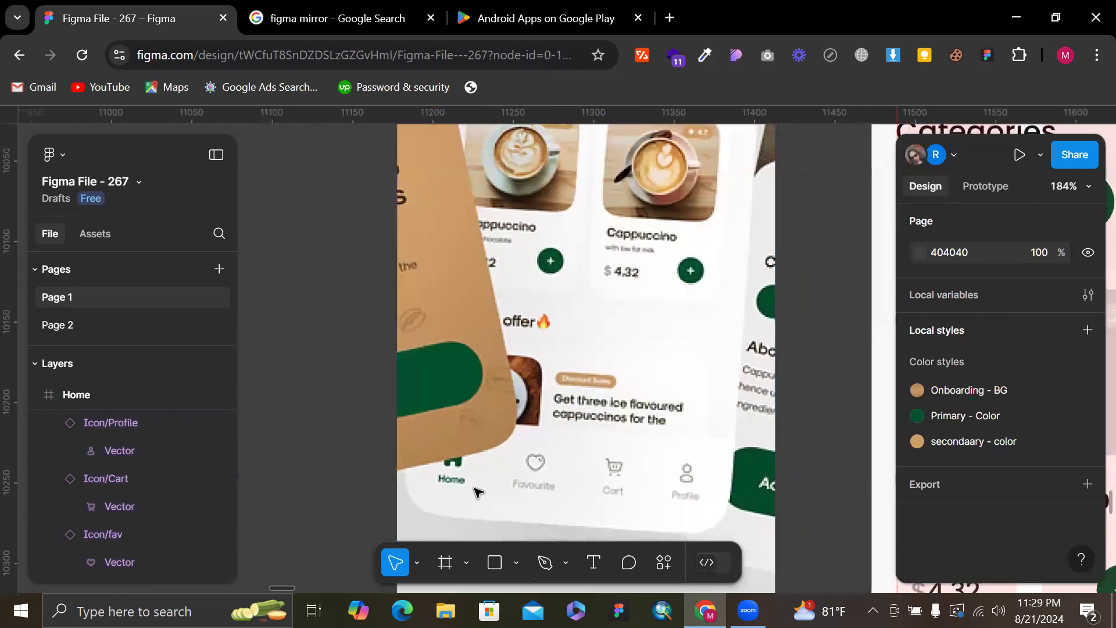
{"action": "scroll", "coordinate": [474, 407], "scroll_direction": "down", "scroll_amount": 4}
{"action": "scroll", "coordinate": [511, 306], "scroll_direction": "up", "scroll_amount": 3}
{"action": "scroll", "coordinate": [552, 245], "scroll_direction": "up", "scroll_amount": 5}
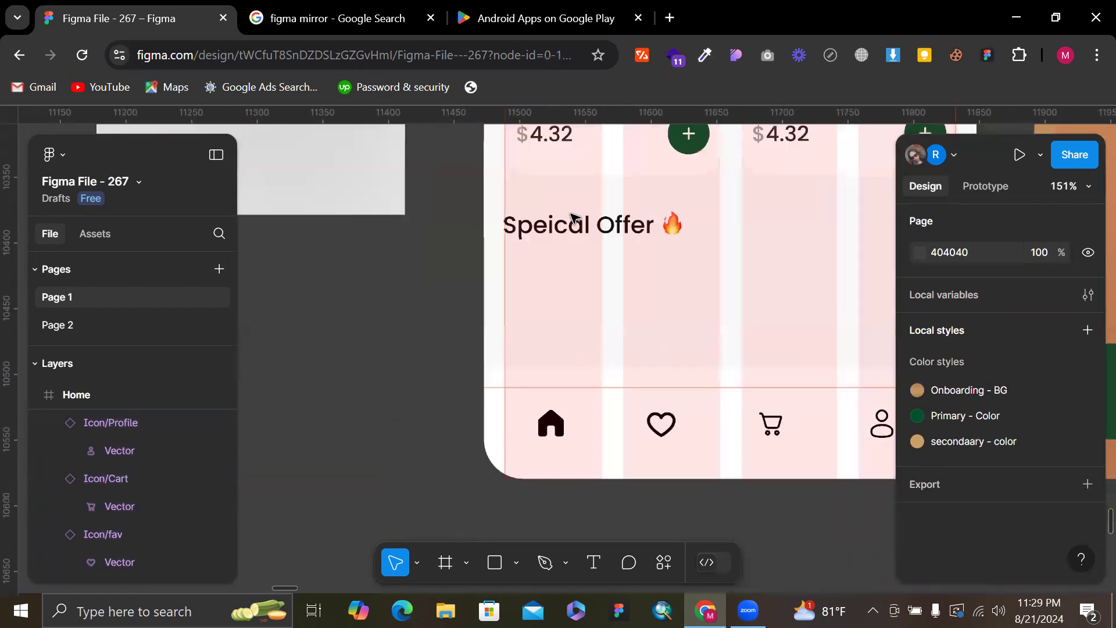
{"action": "left_click", "coordinate": [571, 234]}
{"action": "scroll", "coordinate": [570, 236], "scroll_direction": "down", "scroll_amount": 6}
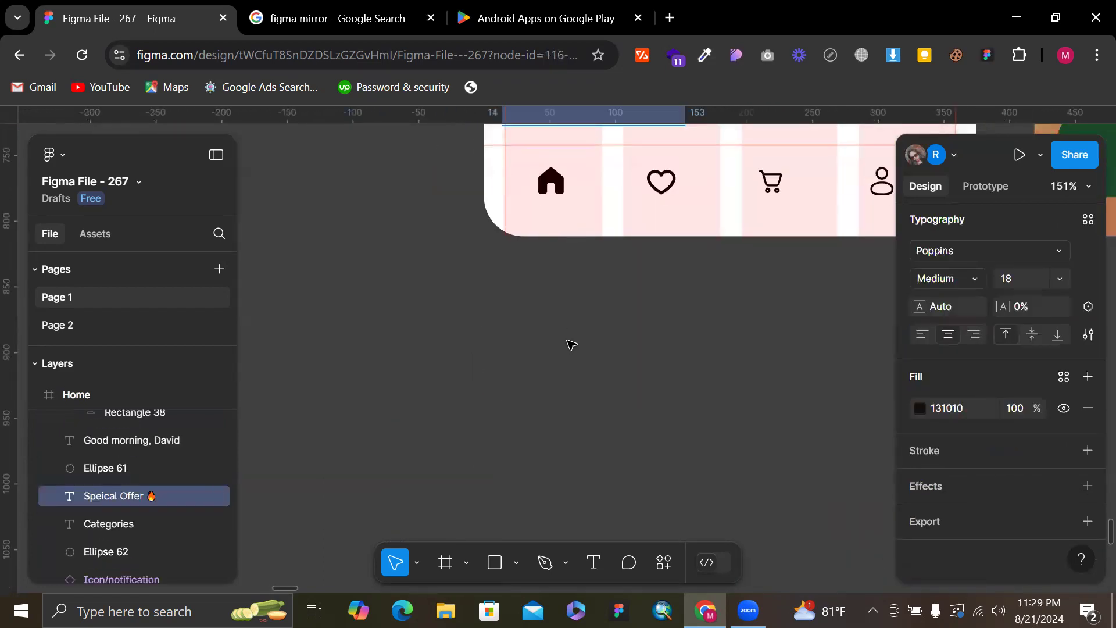
{"action": "scroll", "coordinate": [566, 295], "scroll_direction": "up", "scroll_amount": 3}
{"action": "scroll", "coordinate": [589, 354], "scroll_direction": "up", "scroll_amount": 5}
{"action": "left_click", "coordinate": [583, 421]}
{"action": "scroll", "coordinate": [583, 421], "scroll_direction": "up", "scroll_amount": 2}
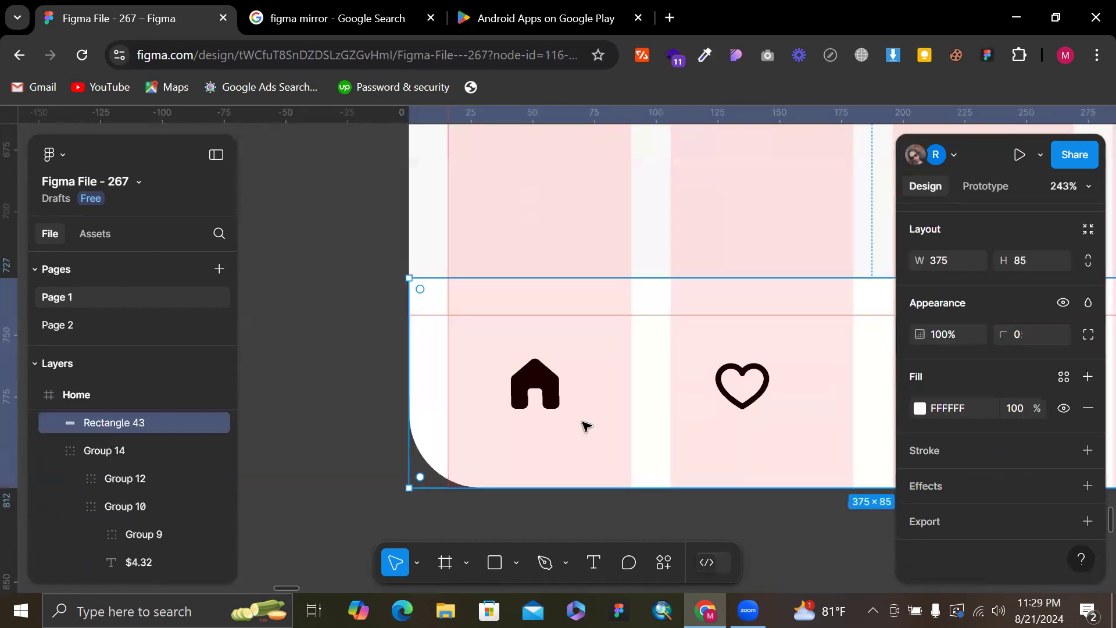
{"action": "key", "text": "ctrl+v"}
{"action": "scroll", "coordinate": [585, 210], "scroll_direction": "down", "scroll_amount": 5}
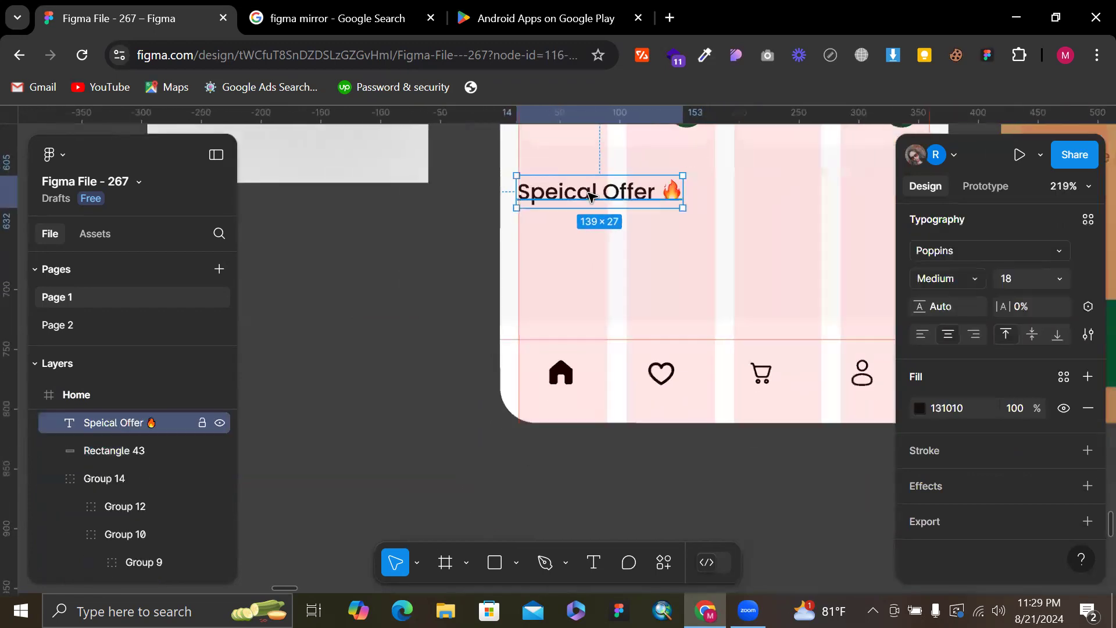
{"action": "left_click_drag", "start_coordinate": [588, 208], "coordinate": [593, 241]}
Replace the duplicated heading's text with "Home"
{"action": "double_click", "coordinate": [592, 231]}
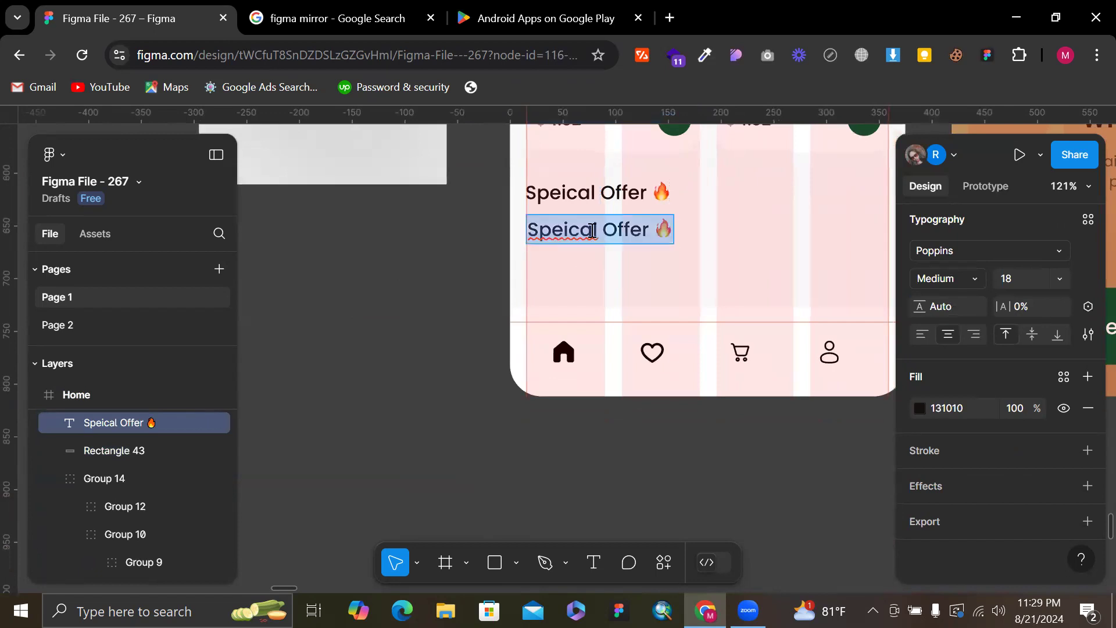
{"action": "type", "text": "ome"}
{"action": "double_click", "coordinate": [592, 231]}
{"action": "type", "text": "Home"}
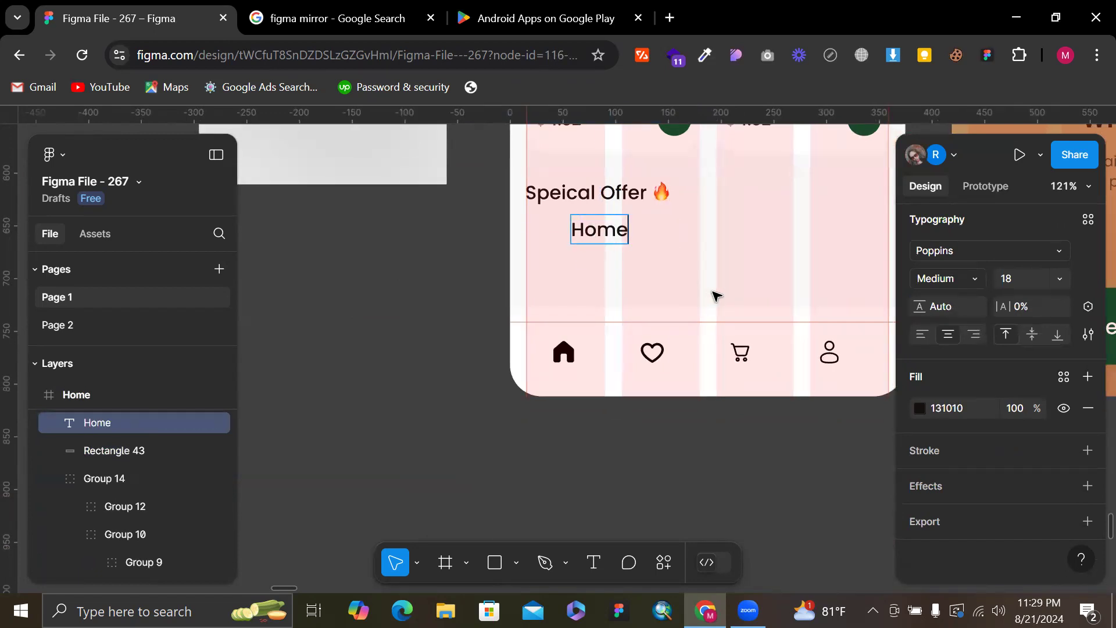
{"action": "key", "text": "Escape"}
Change the home icon's fill in the bottom bar to dark green 00522E
{"action": "left_click", "coordinate": [564, 352]}
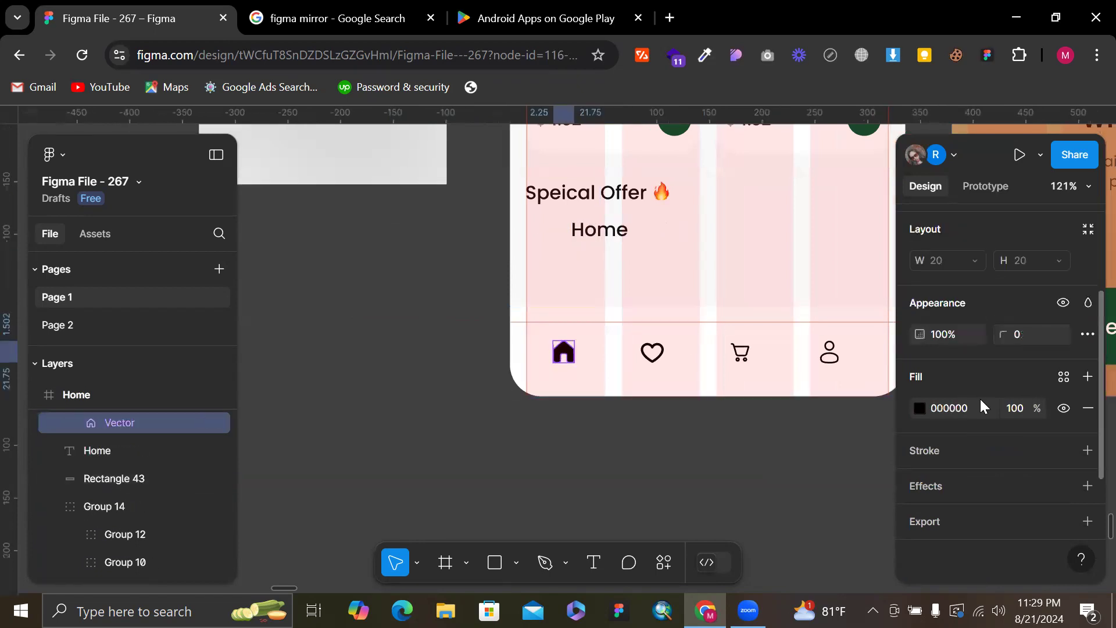
{"action": "left_click", "coordinate": [920, 409]}
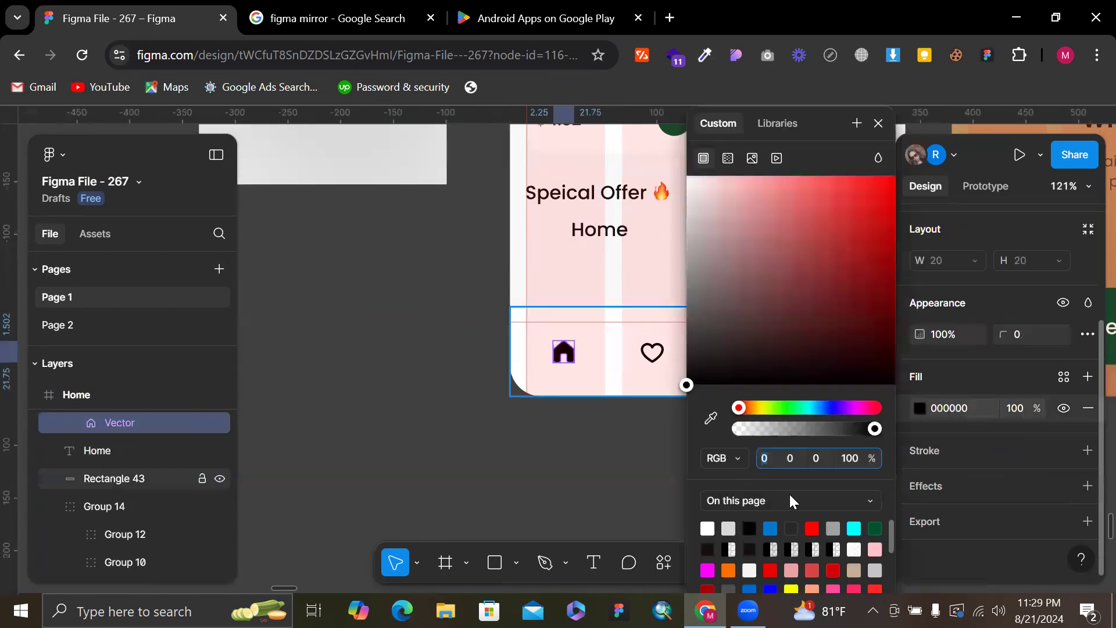
{"action": "type", "text": "00522E"}
{"action": "left_click", "coordinate": [649, 489]}
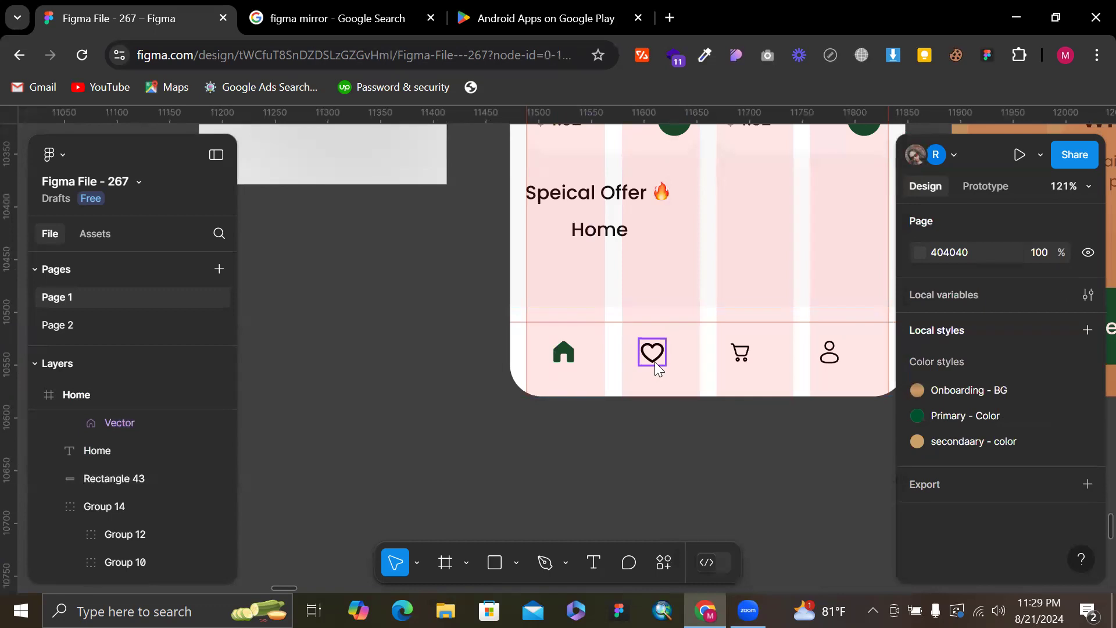
Recolour the heart, cart and profile icons grey 9F9F9F by sampling the grey palette swatch above the frames
{"action": "left_click", "coordinate": [657, 365]}
{"action": "left_click", "coordinate": [740, 353], "text": "shift"}
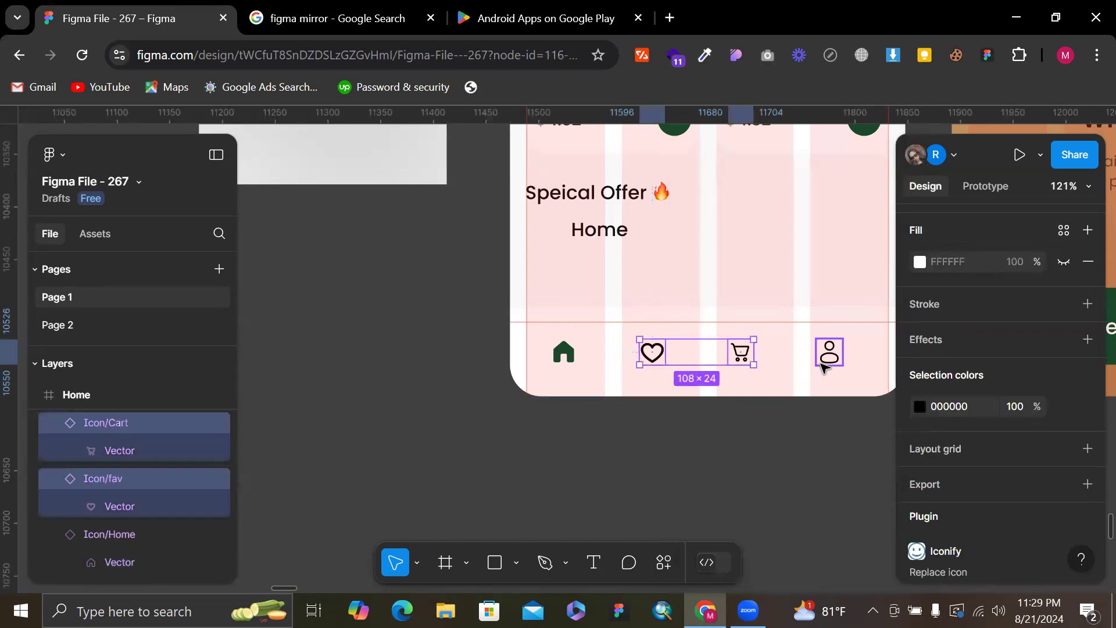
{"action": "left_click", "coordinate": [824, 365], "text": "shift"}
{"action": "left_click", "coordinate": [918, 399]}
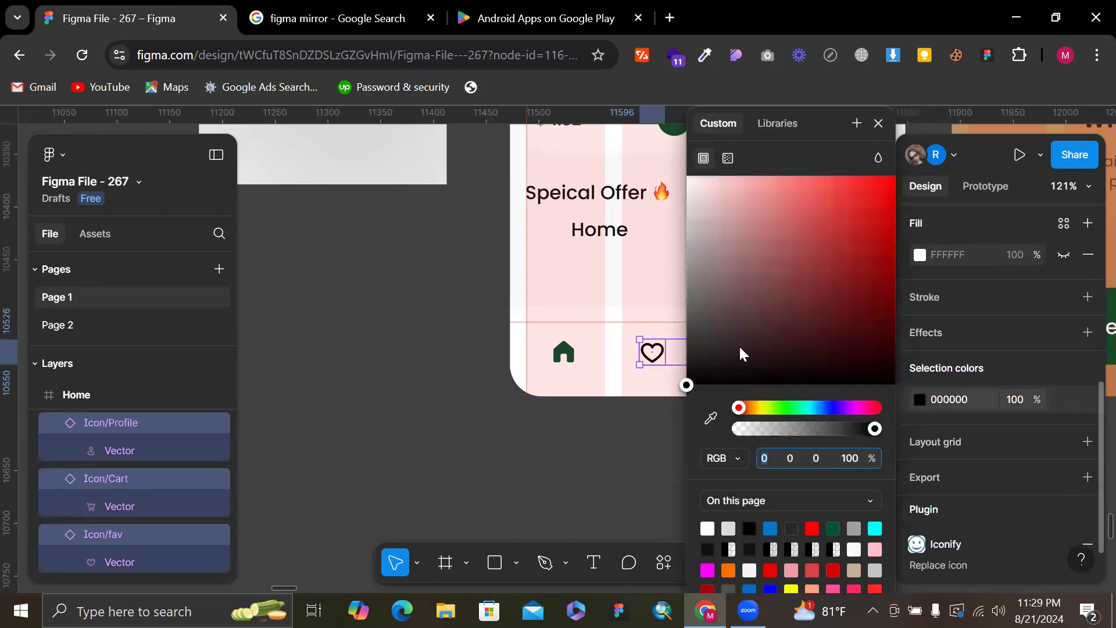
{"action": "left_click", "coordinate": [713, 420]}
{"action": "scroll", "coordinate": [545, 300], "scroll_direction": "up", "scroll_amount": 2}
{"action": "scroll", "coordinate": [545, 300], "scroll_direction": "down", "scroll_amount": 2}
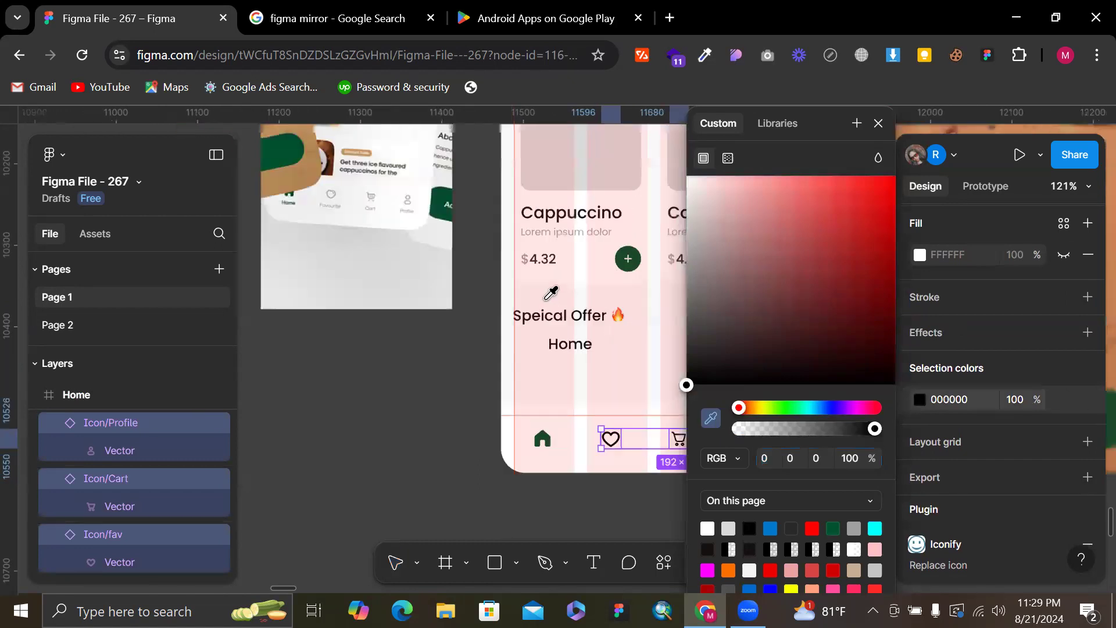
{"action": "scroll", "coordinate": [550, 294], "scroll_direction": "down", "scroll_amount": 4}
{"action": "scroll", "coordinate": [550, 294], "scroll_direction": "up", "scroll_amount": 3}
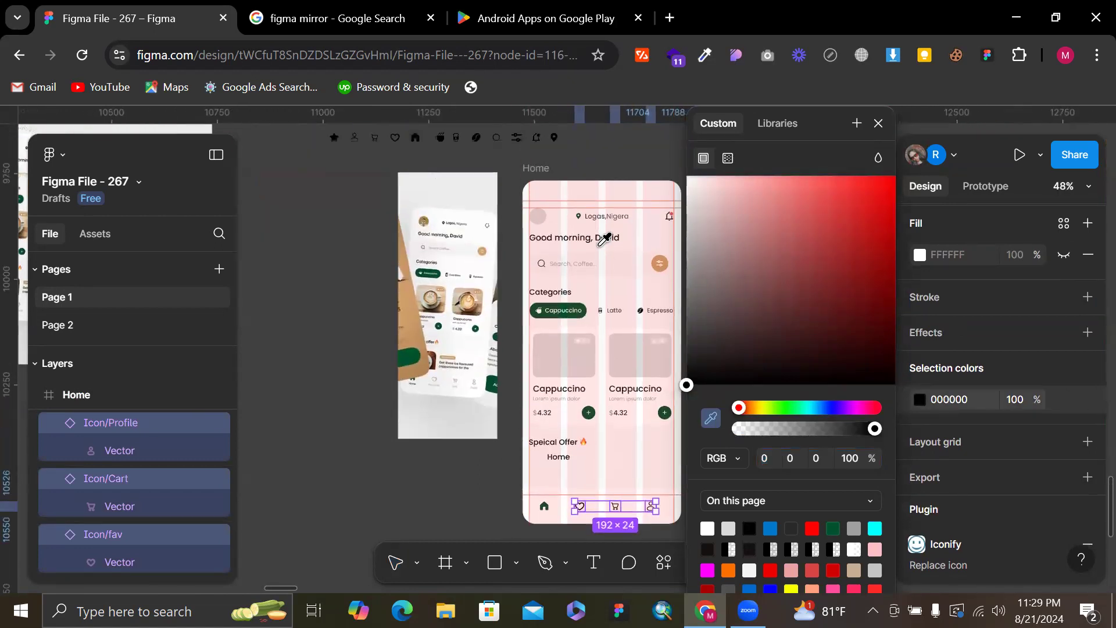
{"action": "scroll", "coordinate": [604, 238], "scroll_direction": "up", "scroll_amount": 3}
{"action": "left_click", "coordinate": [611, 226]}
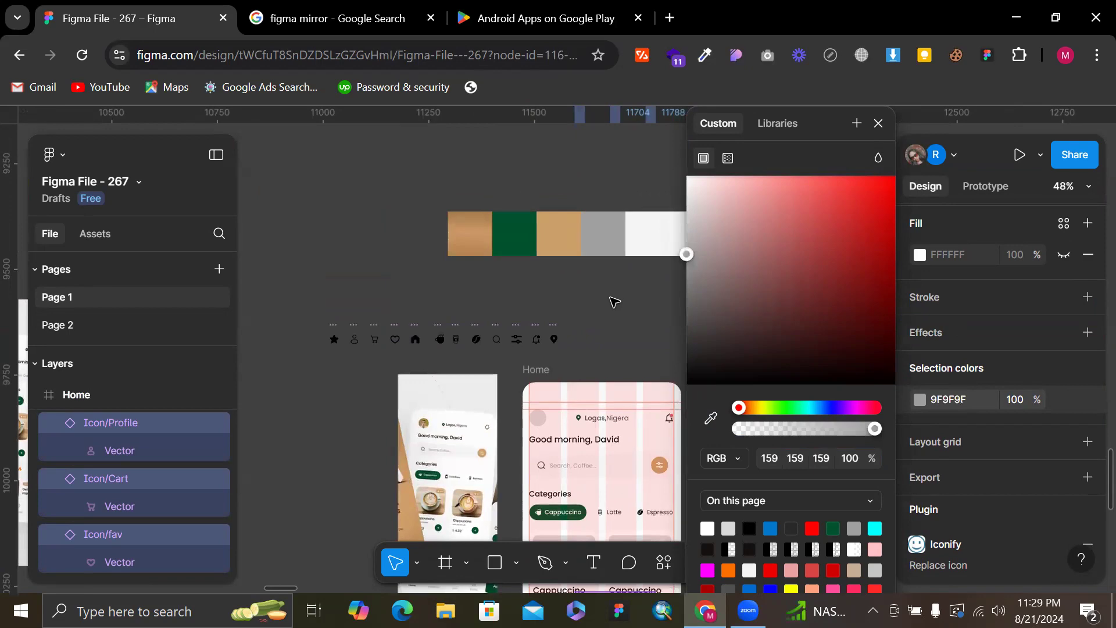
{"action": "left_click", "coordinate": [605, 231]}
Hide the layout grids on the canvas
{"action": "scroll", "coordinate": [608, 234], "scroll_direction": "up", "scroll_amount": 3}
{"action": "scroll", "coordinate": [643, 379], "scroll_direction": "up", "scroll_amount": 3}
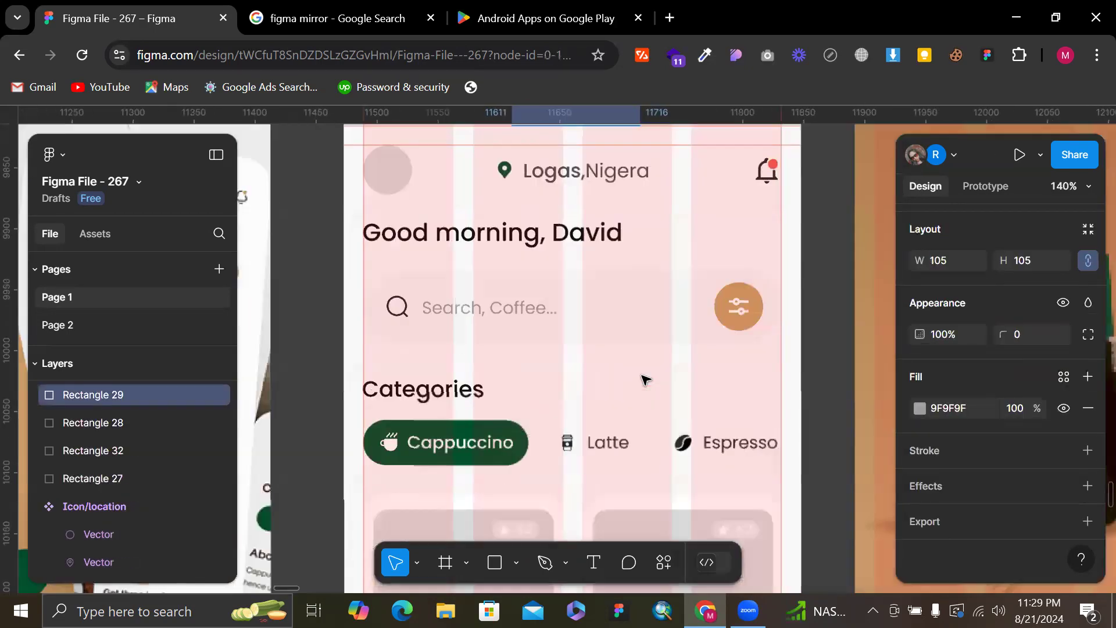
{"action": "scroll", "coordinate": [643, 378], "scroll_direction": "down", "scroll_amount": 1}
{"action": "key", "text": "shift+g"}
{"action": "scroll", "coordinate": [652, 383], "scroll_direction": "down", "scroll_amount": 5}
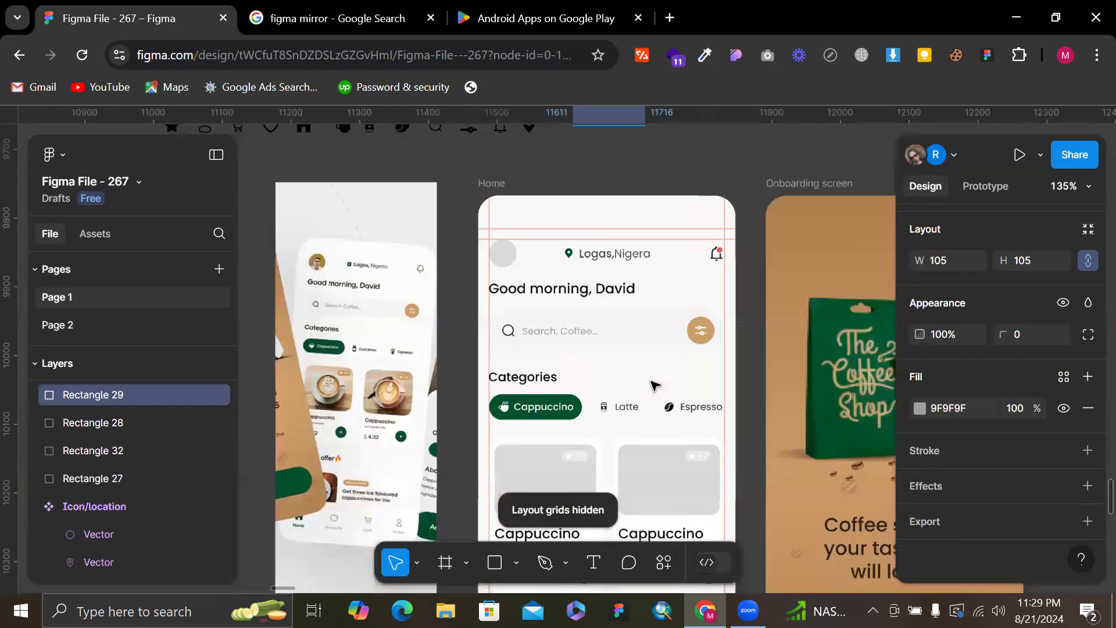
Set the font size of the Home label below the special offer heading to 14
{"action": "scroll", "coordinate": [655, 385], "scroll_direction": "down", "scroll_amount": 3}
{"action": "scroll", "coordinate": [558, 381], "scroll_direction": "up", "scroll_amount": 2}
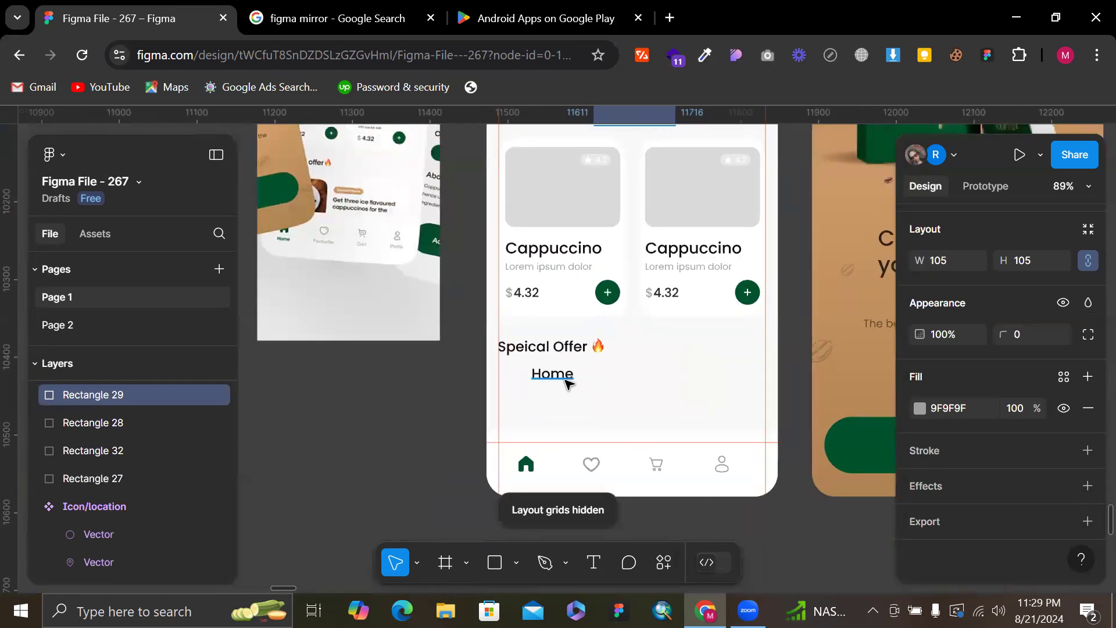
{"action": "left_click", "coordinate": [566, 381]}
{"action": "left_click", "coordinate": [1014, 463]}
{"action": "type", "text": "4"}
{"action": "key", "text": "Return"}
{"action": "left_click", "coordinate": [1014, 463]}
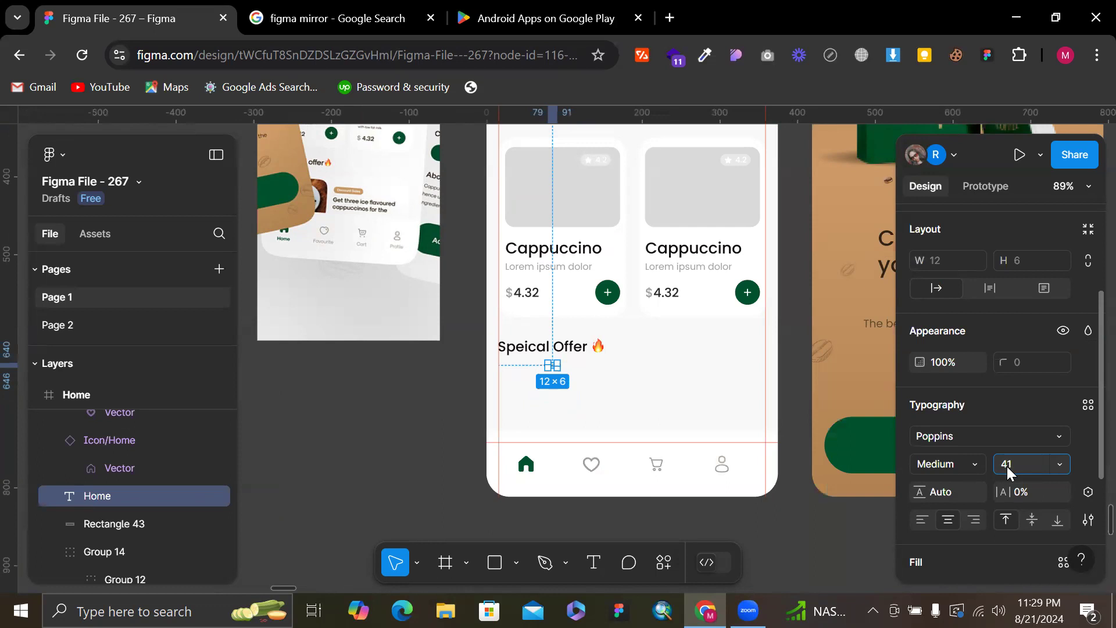
{"action": "type", "text": "14"}
{"action": "key", "text": "Return"}
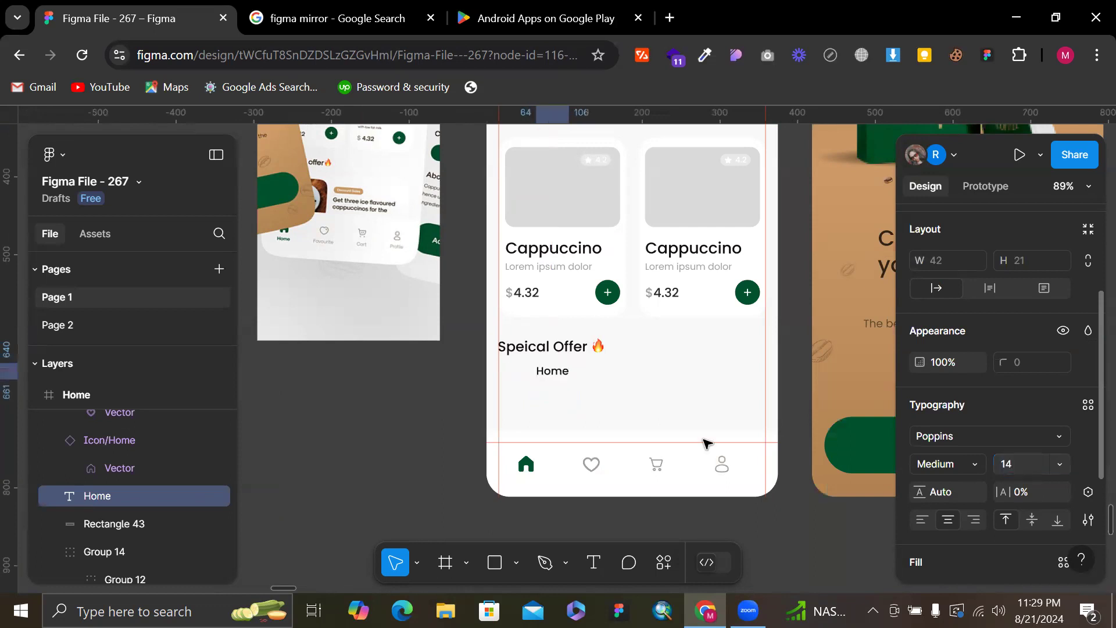
Move the Home label beneath the home icon in the bottom bar and set the vertical spacing between them to 8
{"action": "scroll", "coordinate": [591, 426], "scroll_direction": "up", "scroll_amount": 5}
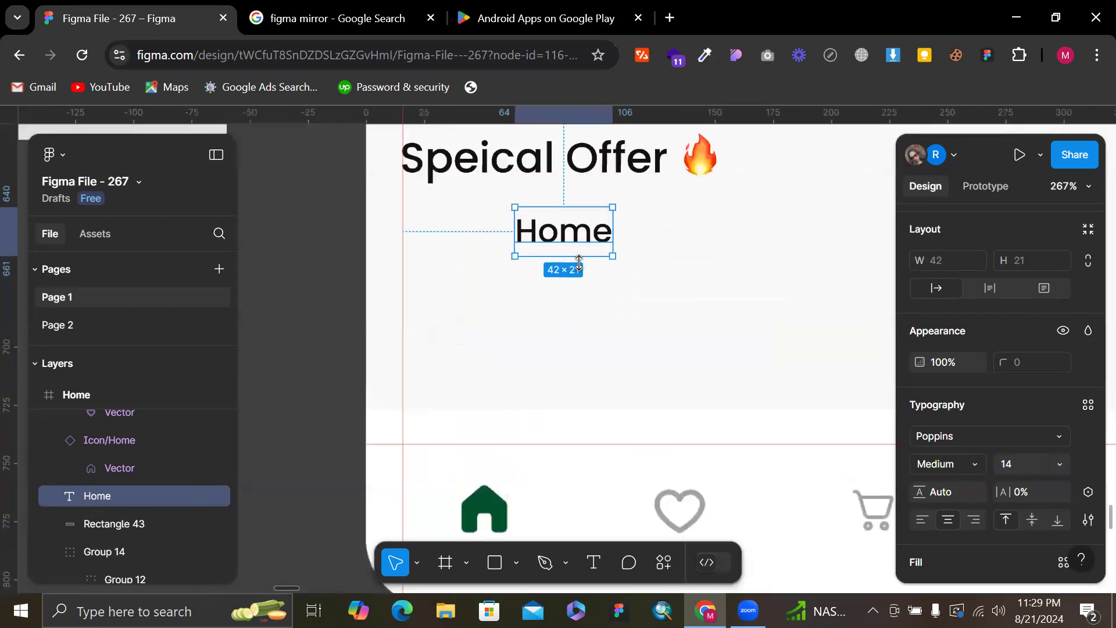
{"action": "left_click_drag", "start_coordinate": [567, 243], "coordinate": [491, 445]}
{"action": "left_click", "coordinate": [486, 378], "text": "shift"}
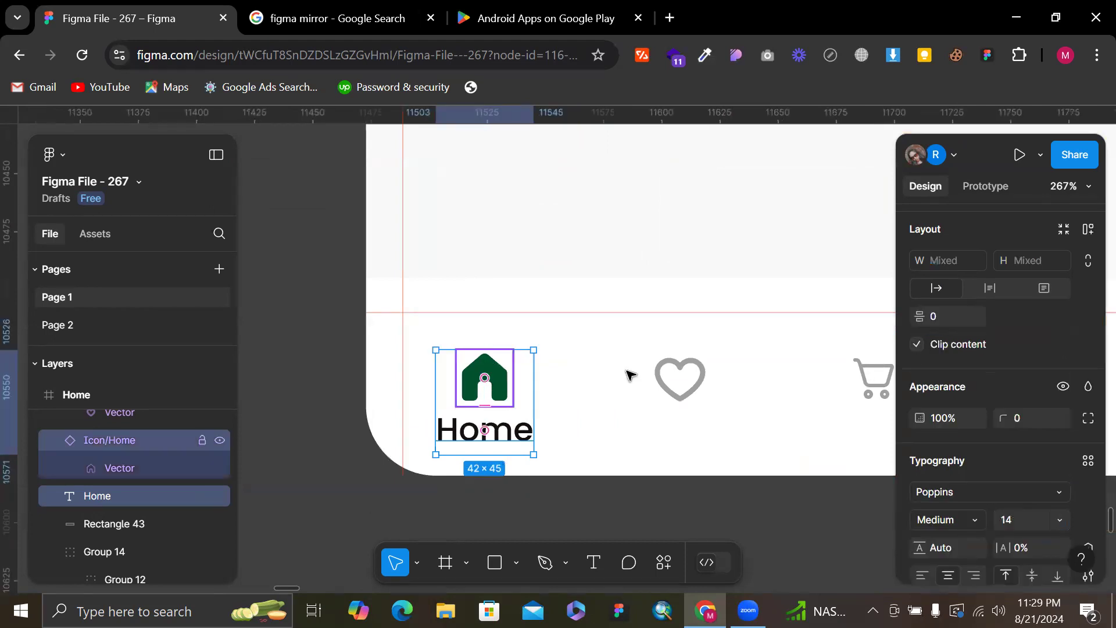
{"action": "scroll", "coordinate": [968, 313], "scroll_direction": "up", "scroll_amount": 3}
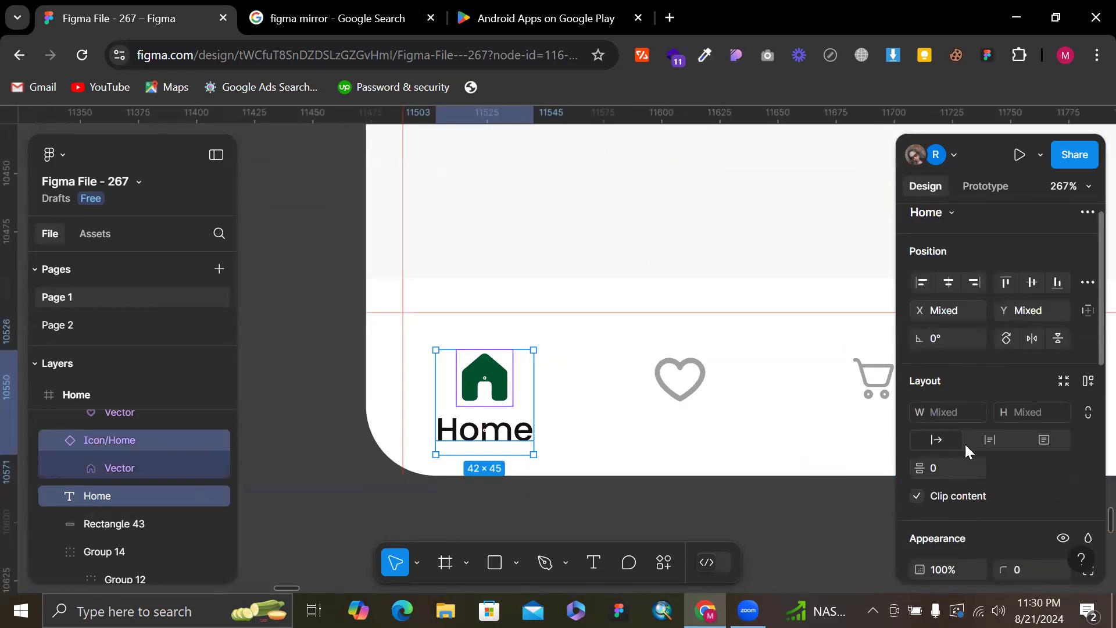
{"action": "scroll", "coordinate": [968, 418], "scroll_direction": "down", "scroll_amount": 5}
{"action": "scroll", "coordinate": [971, 358], "scroll_direction": "up", "scroll_amount": 3}
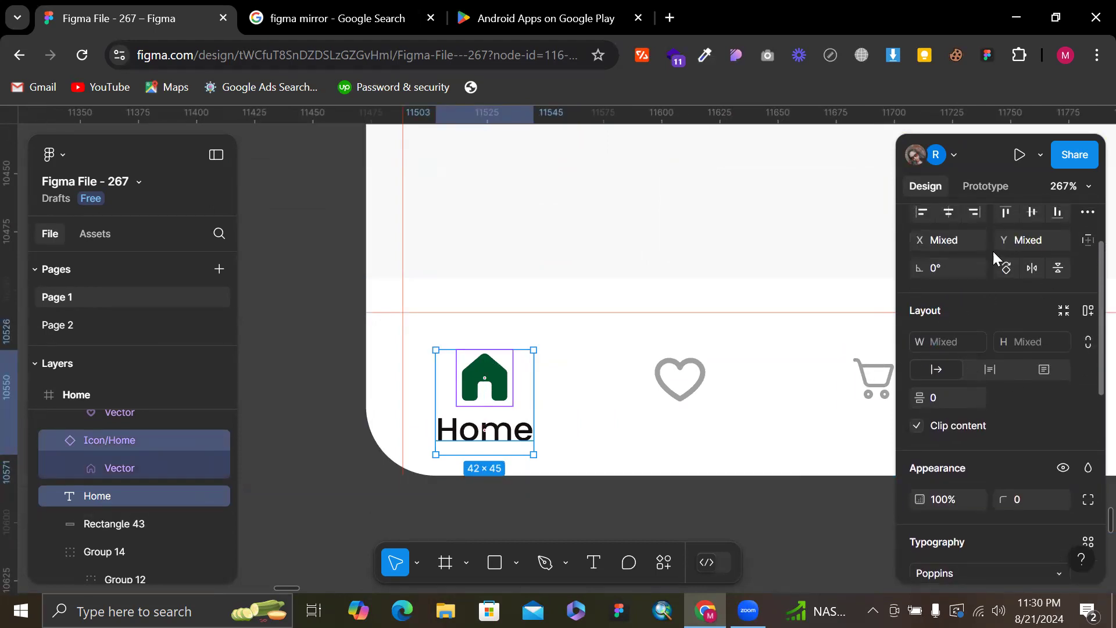
{"action": "scroll", "coordinate": [975, 366], "scroll_direction": "up", "scroll_amount": 1}
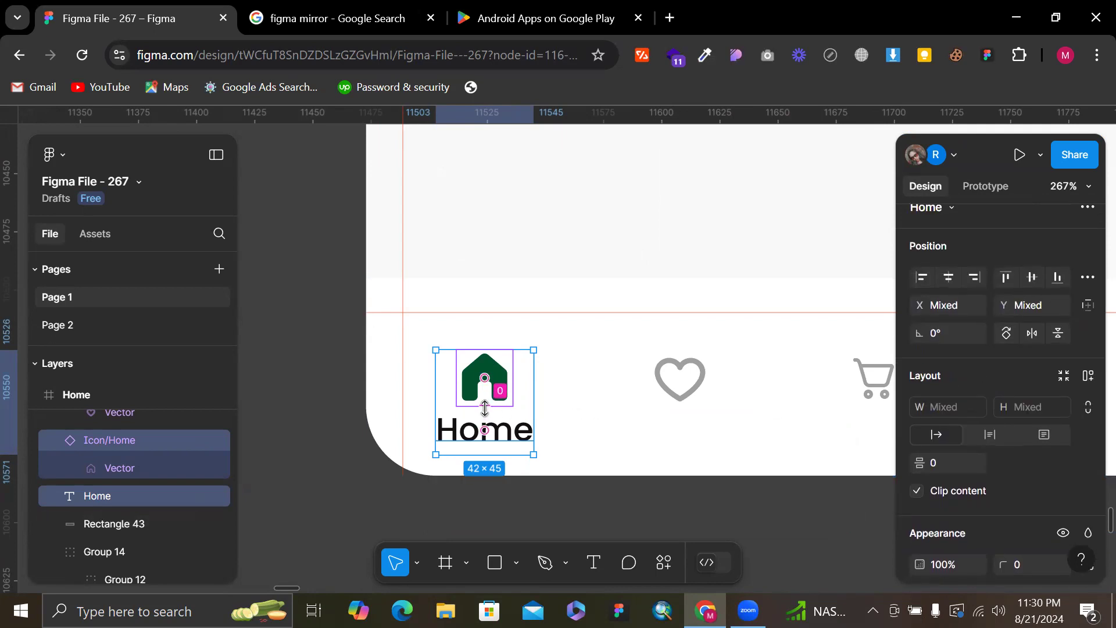
{"action": "scroll", "coordinate": [966, 422], "scroll_direction": "up", "scroll_amount": 1}
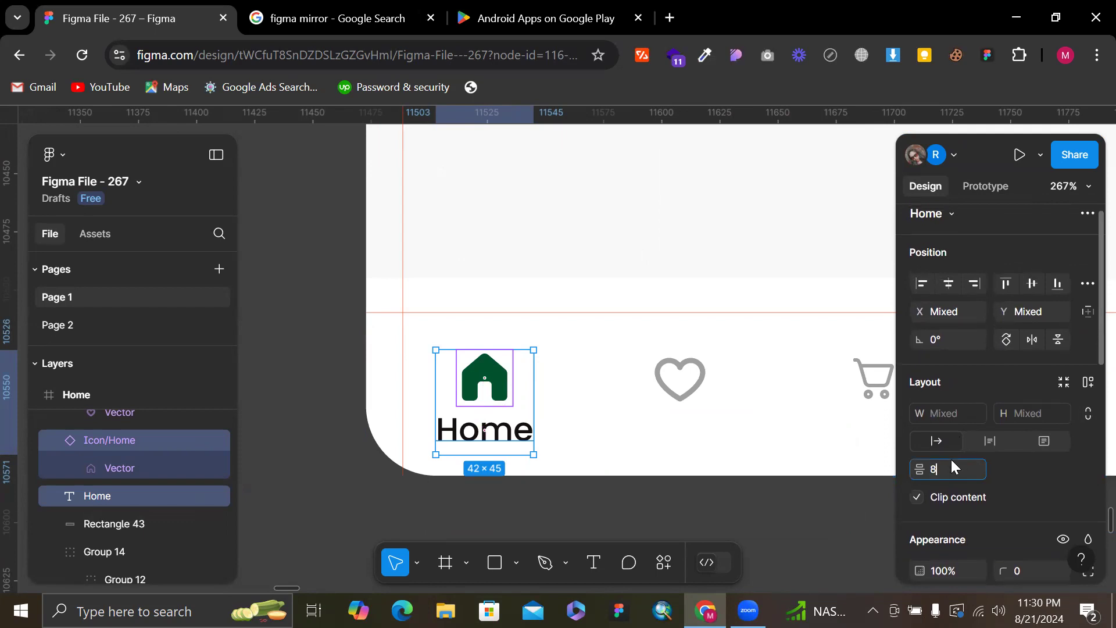
{"action": "key", "text": "Return"}
Group the home icon with its label and align the group vertically to the centre of the bottom bar's rectangle
{"action": "key", "text": "ctrl+g"}
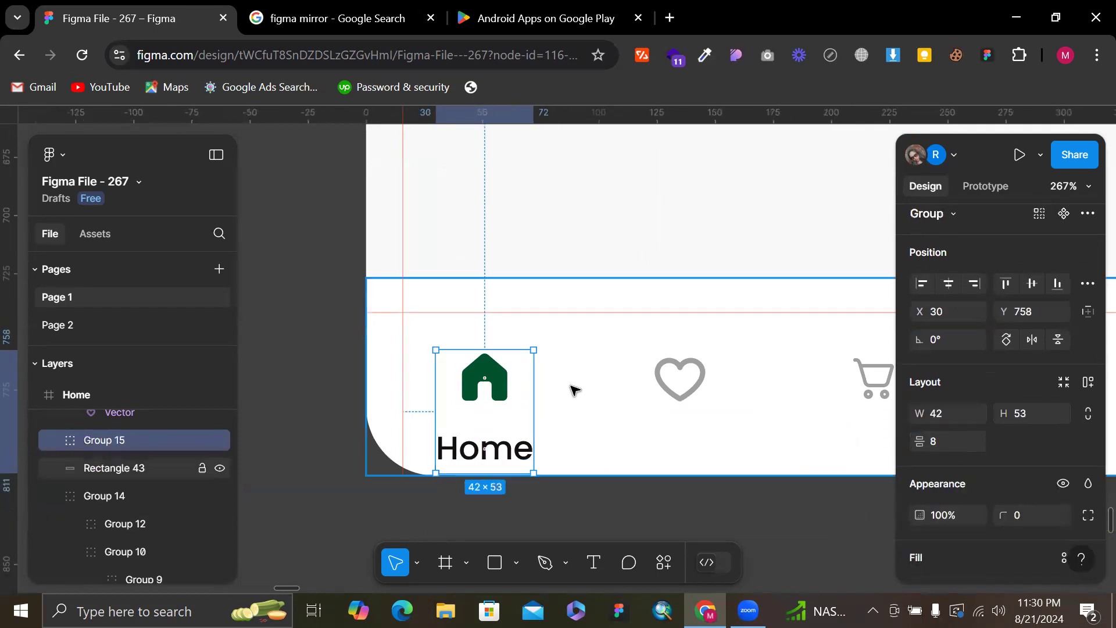
{"action": "left_click", "coordinate": [576, 389], "text": "shift"}
{"action": "left_click", "coordinate": [1032, 284]}
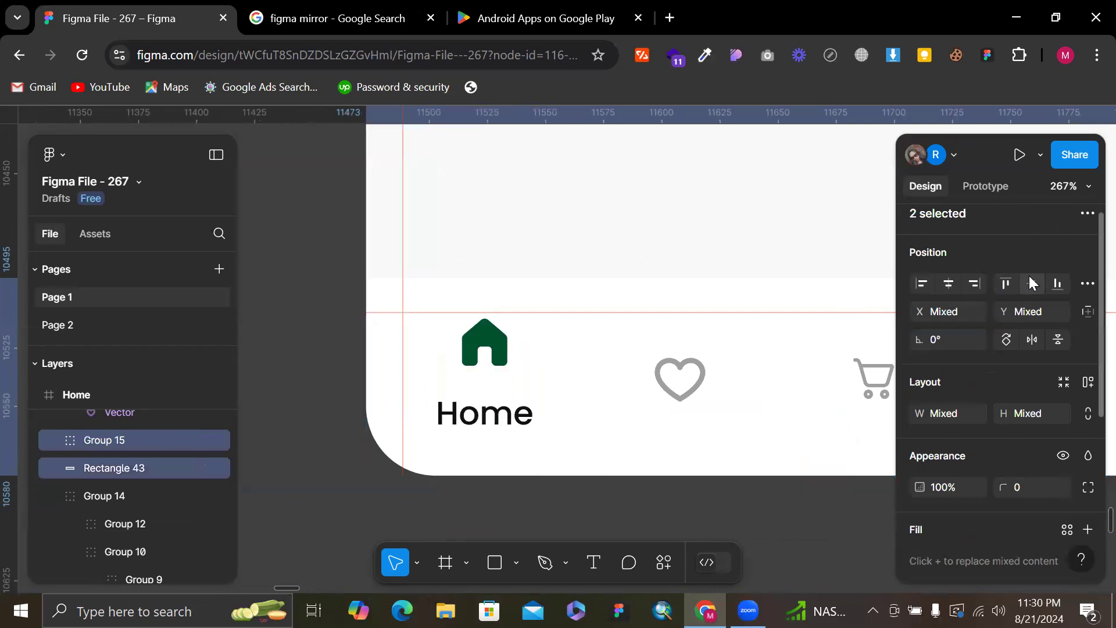
{"action": "left_click", "coordinate": [679, 226]}
Align the tops of the heart, cart and profile icons with the top of the home icon group
{"action": "scroll", "coordinate": [692, 220], "scroll_direction": "right", "scroll_amount": 3}
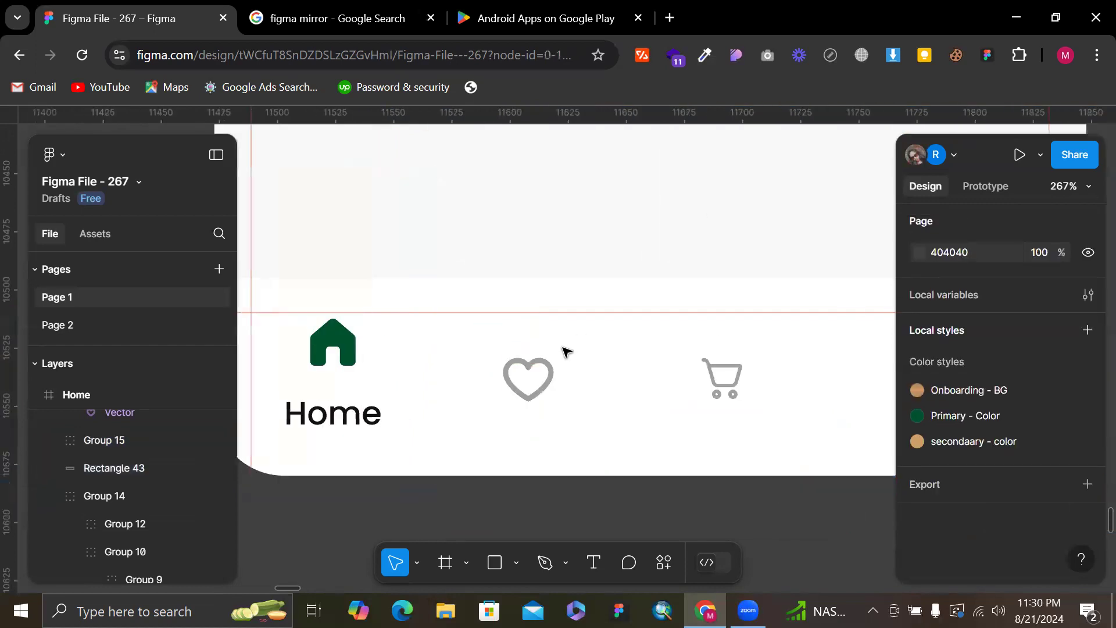
{"action": "left_click", "coordinate": [512, 378]}
{"action": "left_click", "coordinate": [333, 373], "text": "shift"}
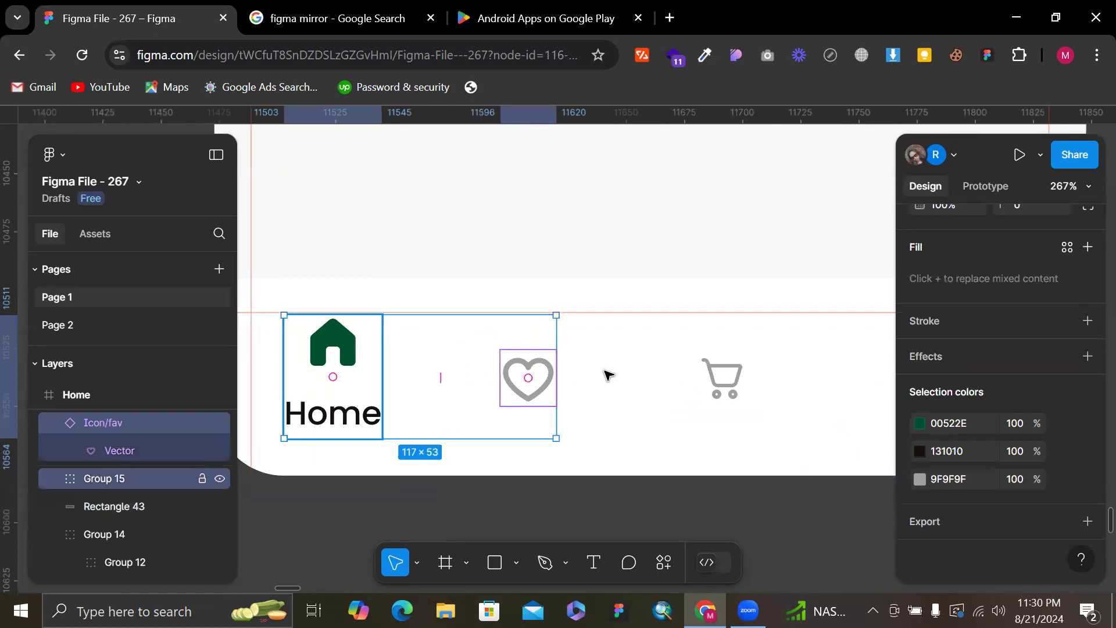
{"action": "left_click", "coordinate": [720, 375], "text": "shift"}
{"action": "scroll", "coordinate": [720, 375], "scroll_direction": "right", "scroll_amount": 6}
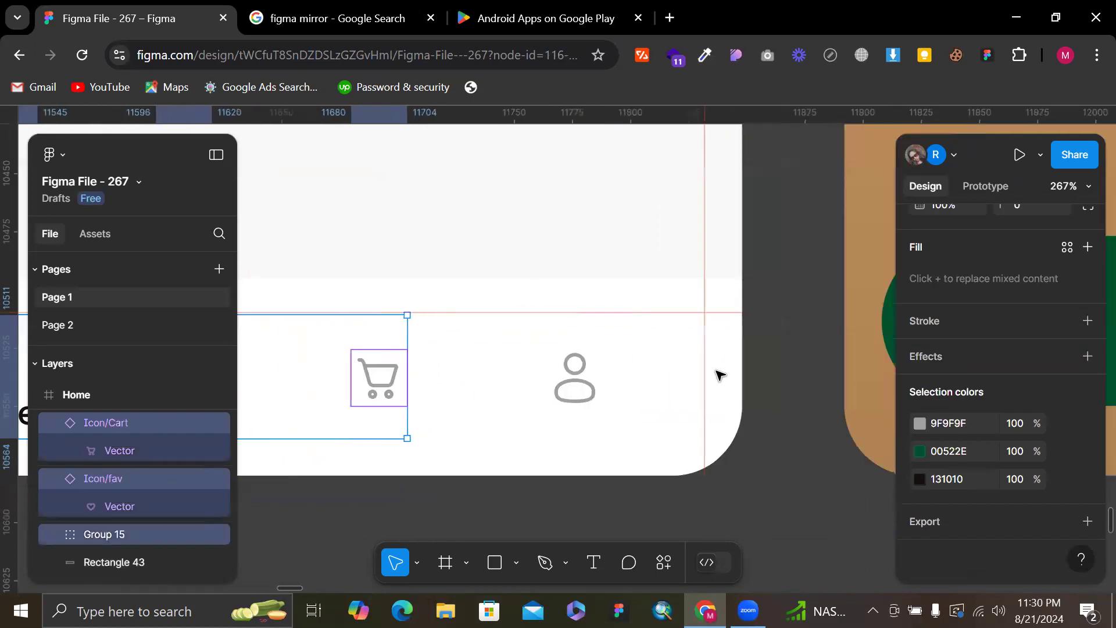
{"action": "left_click", "coordinate": [568, 378], "text": "shift"}
{"action": "scroll", "coordinate": [998, 279], "scroll_direction": "up", "scroll_amount": 5}
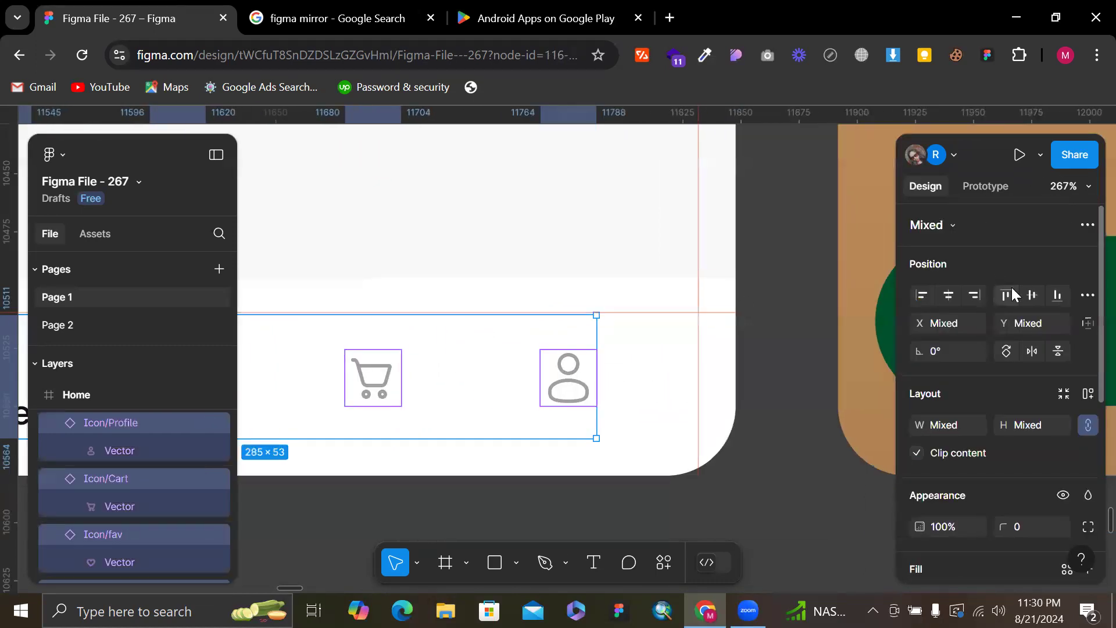
{"action": "left_click", "coordinate": [1006, 295]}
{"action": "scroll", "coordinate": [386, 344], "scroll_direction": "left", "scroll_amount": 7}
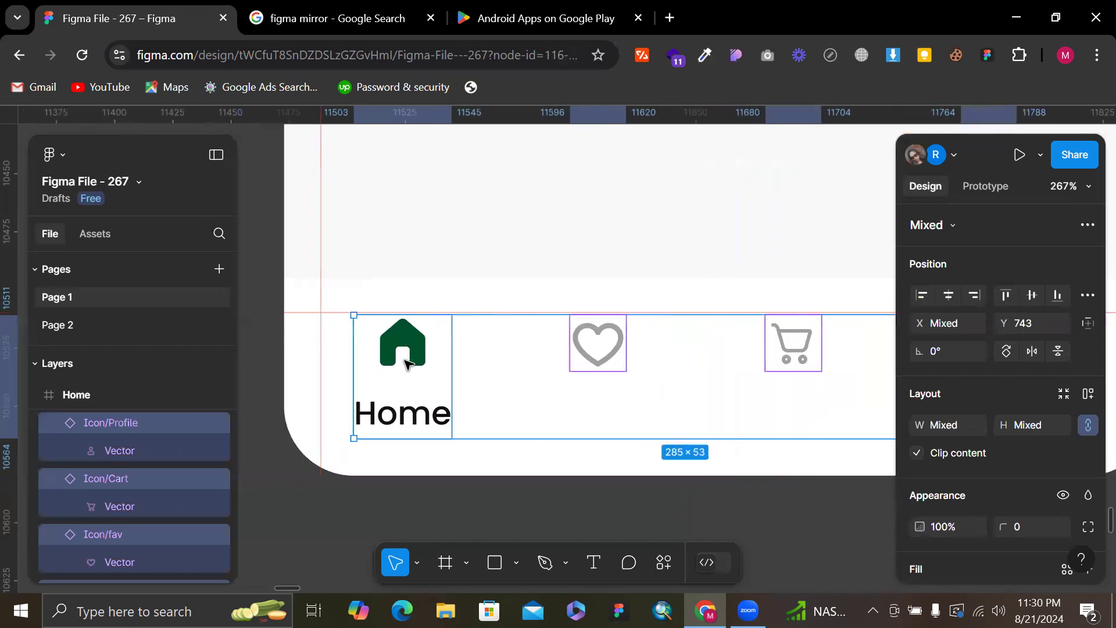
Recolour the Home label dark green by sampling the home icon
{"action": "left_click", "coordinate": [405, 427]}
{"action": "key", "text": "i"}
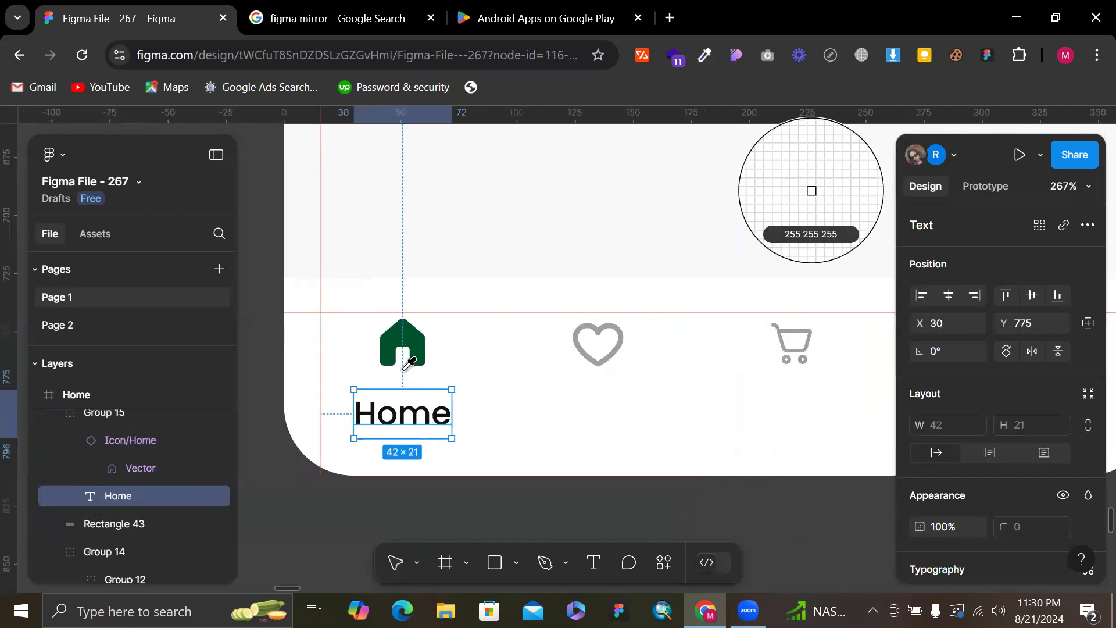
{"action": "left_click", "coordinate": [410, 327]}
Place a copy of the Home label, outside the home group, beneath the heart icon at the original label's height
{"action": "scroll", "coordinate": [416, 376], "scroll_direction": "down", "scroll_amount": 4}
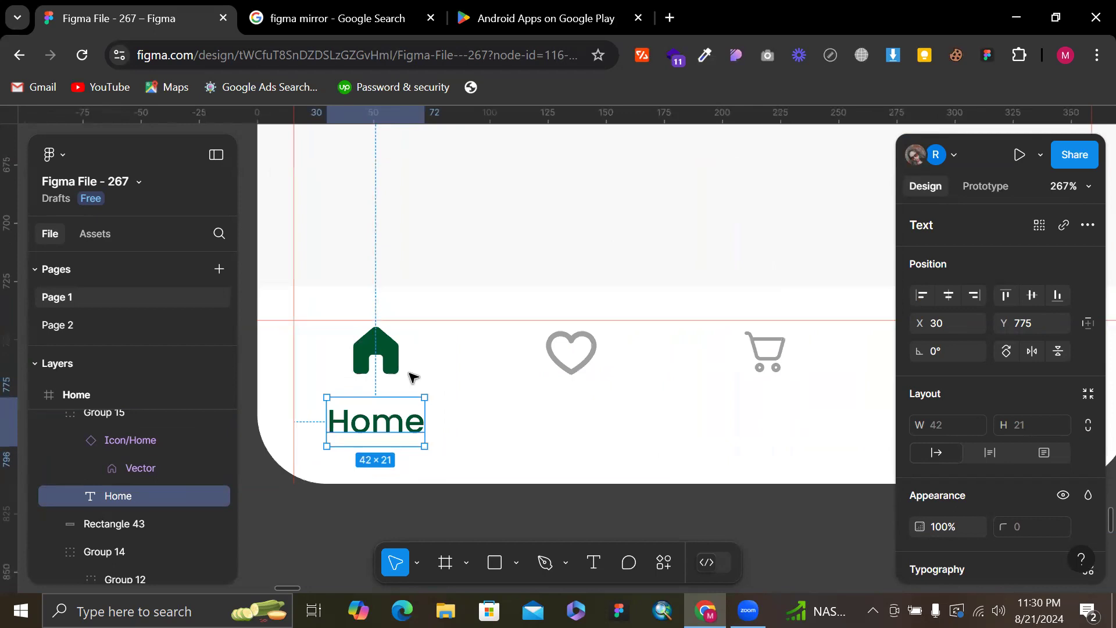
{"action": "left_click_drag", "start_coordinate": [395, 407], "coordinate": [520, 401]}
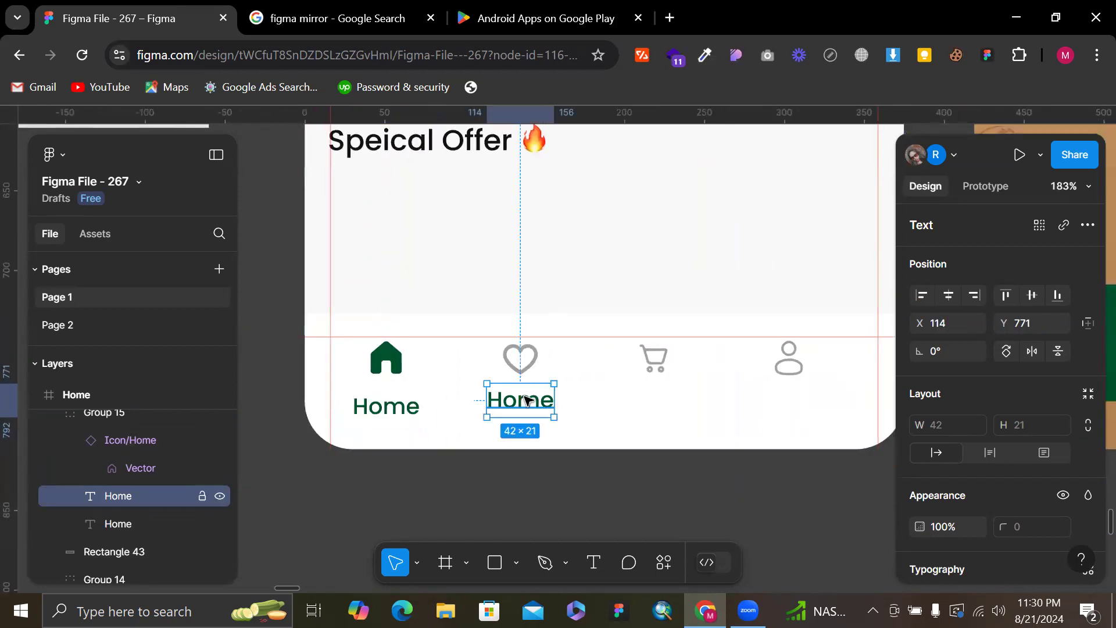
{"action": "key", "text": "Delete"}
{"action": "left_click", "coordinate": [527, 401]}
{"action": "key", "text": "ctrl+z"}
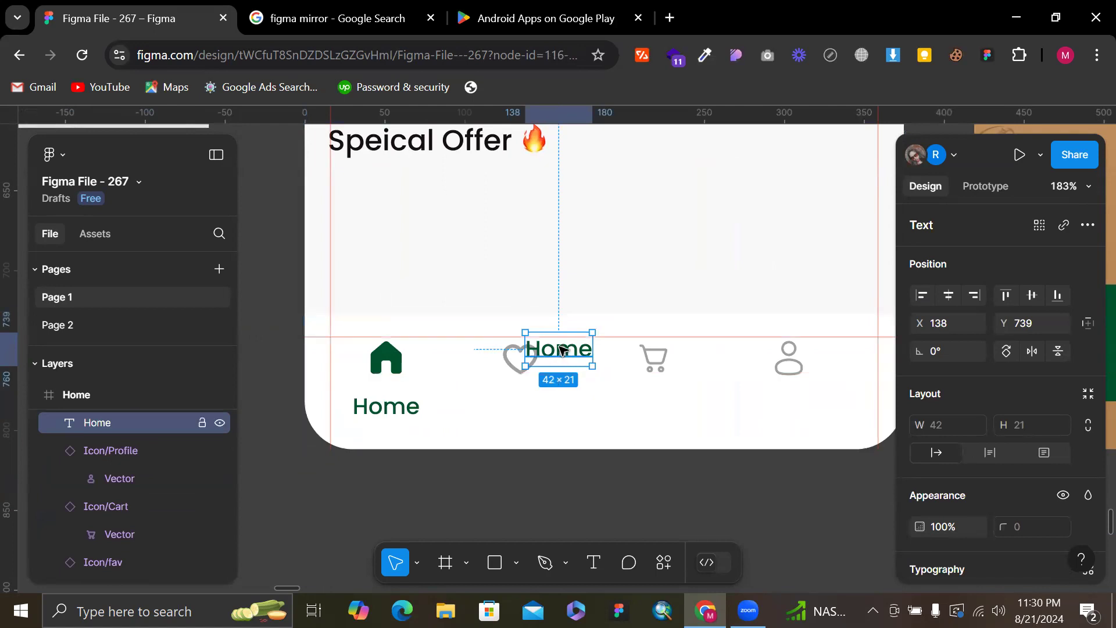
{"action": "left_click_drag", "start_coordinate": [560, 350], "coordinate": [528, 406]}
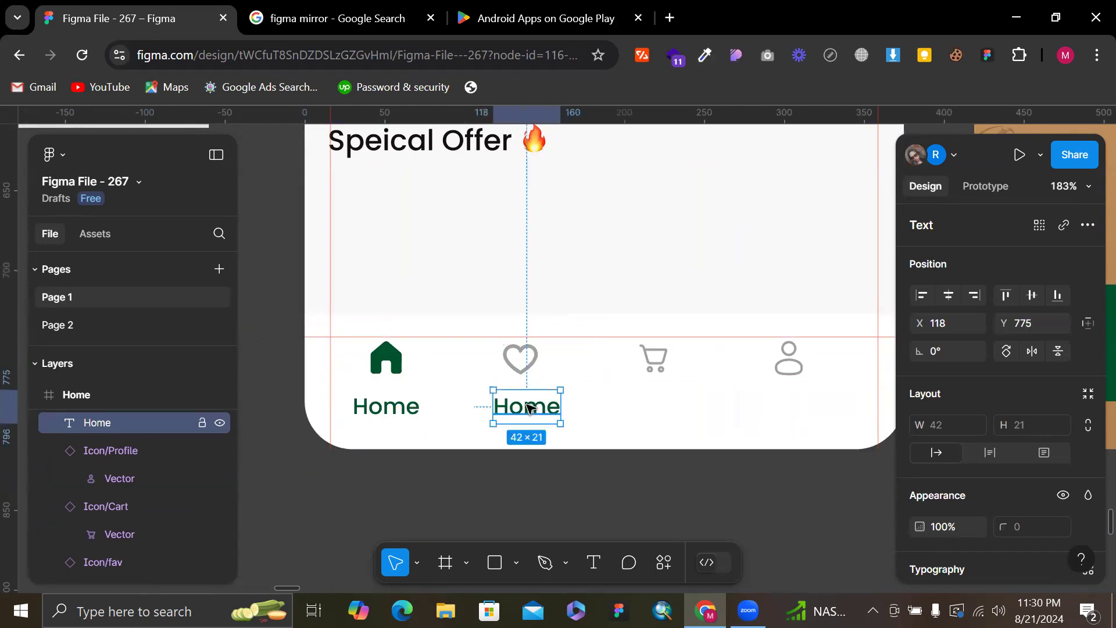
Check the reference design's bottom bar and change the label beneath the heart icon to "Favourite"
{"action": "scroll", "coordinate": [527, 405], "scroll_direction": "up", "scroll_amount": 4}
{"action": "scroll", "coordinate": [527, 406], "scroll_direction": "left", "scroll_amount": 6}
{"action": "scroll", "coordinate": [530, 408], "scroll_direction": "up", "scroll_amount": 3}
{"action": "scroll", "coordinate": [531, 408], "scroll_direction": "left", "scroll_amount": 5}
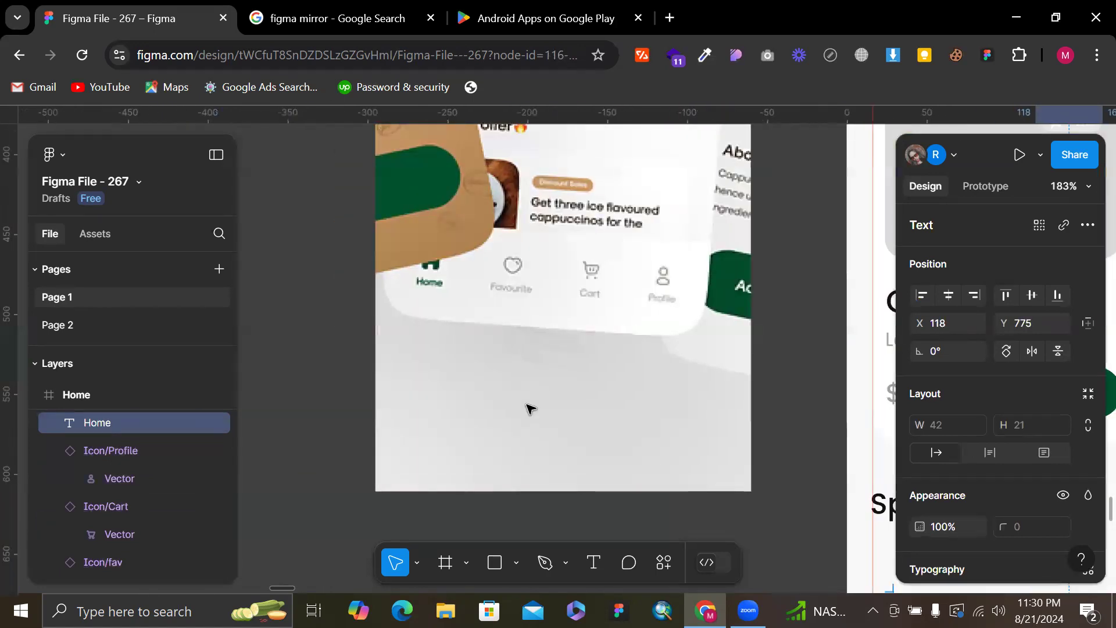
{"action": "scroll", "coordinate": [528, 405], "scroll_direction": "down", "scroll_amount": 5}
{"action": "scroll", "coordinate": [528, 404], "scroll_direction": "right", "scroll_amount": 6}
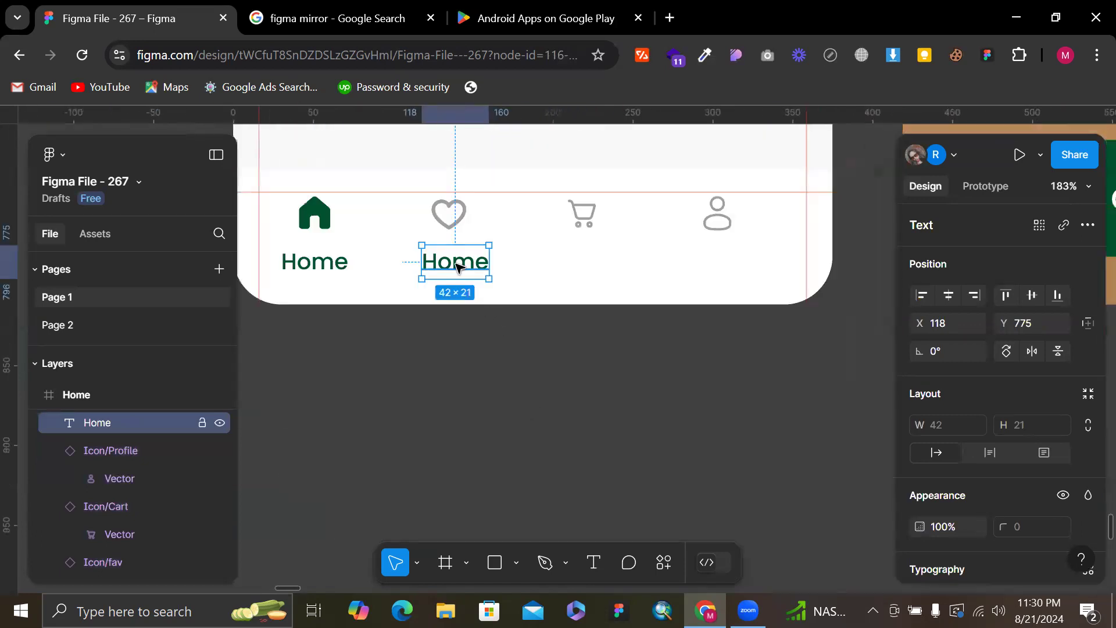
{"action": "double_click", "coordinate": [458, 267]}
{"action": "type", "text": "Favou"}
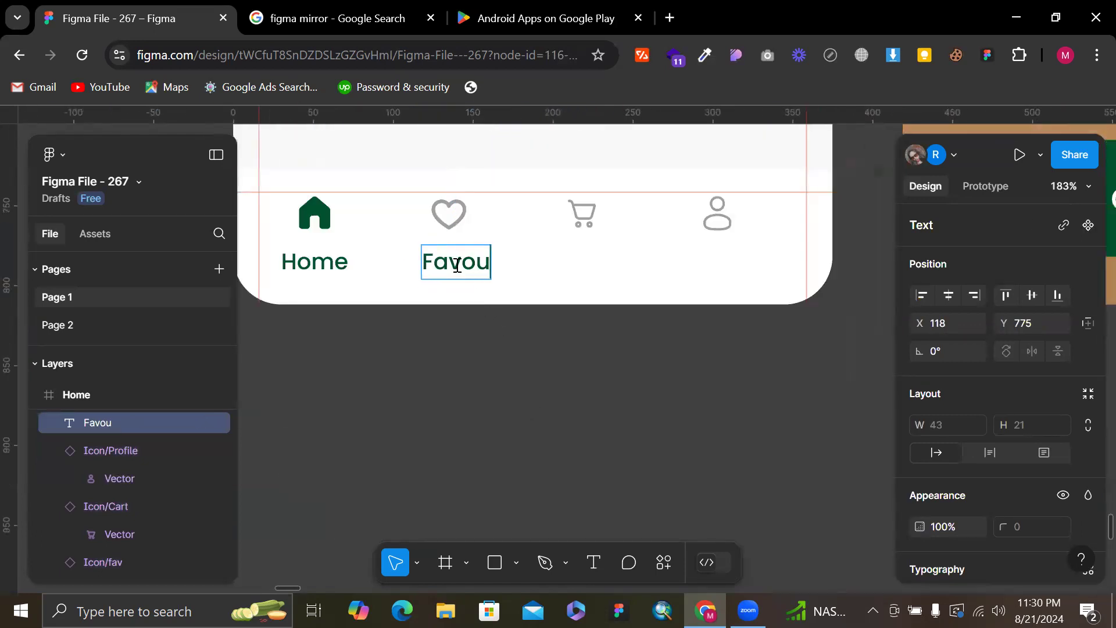
{"action": "type", "text": "rite"}
{"action": "key", "text": "Escape"}
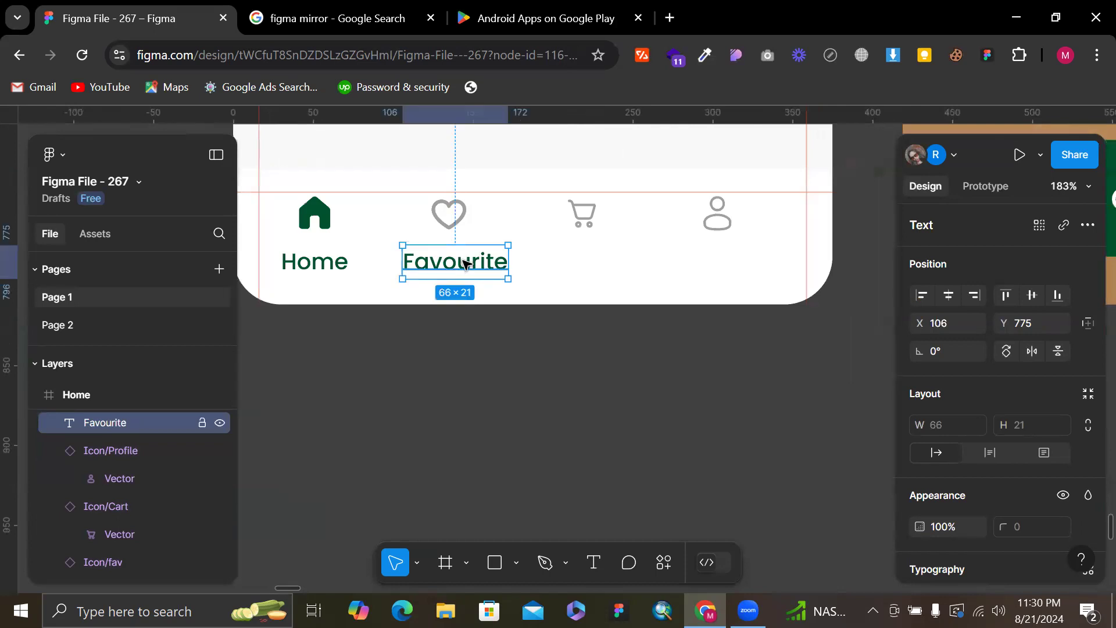
Duplicate the Favourite label beneath the cart icon and change the copy's text to "Cart"
{"action": "left_click_drag", "start_coordinate": [463, 260], "coordinate": [591, 259]}
{"action": "double_click", "coordinate": [582, 259]}
{"action": "type", "text": "Cart"}
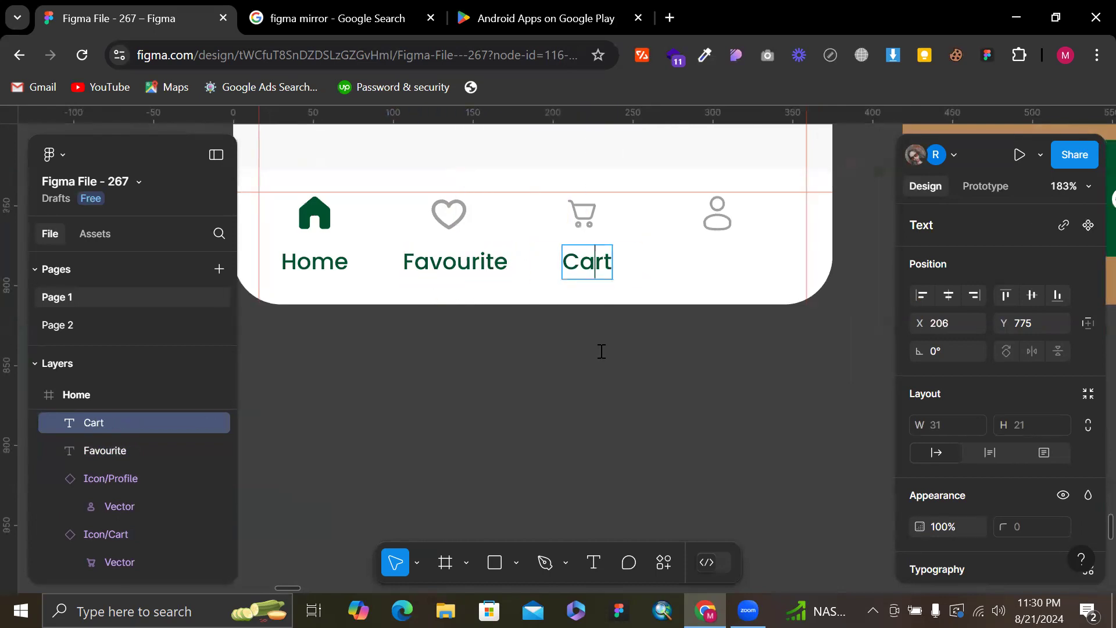
{"action": "key", "text": "Escape"}
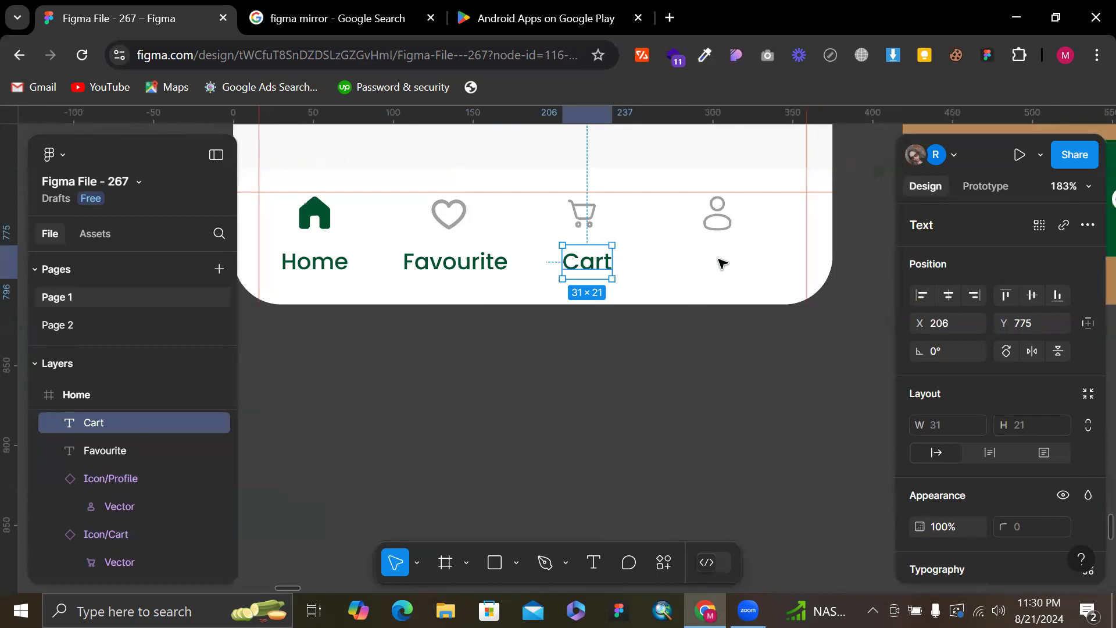
Duplicate the Cart label beneath the profile icon and change the copy's text to "Profile"
{"action": "left_click_drag", "start_coordinate": [601, 264], "coordinate": [721, 268]}
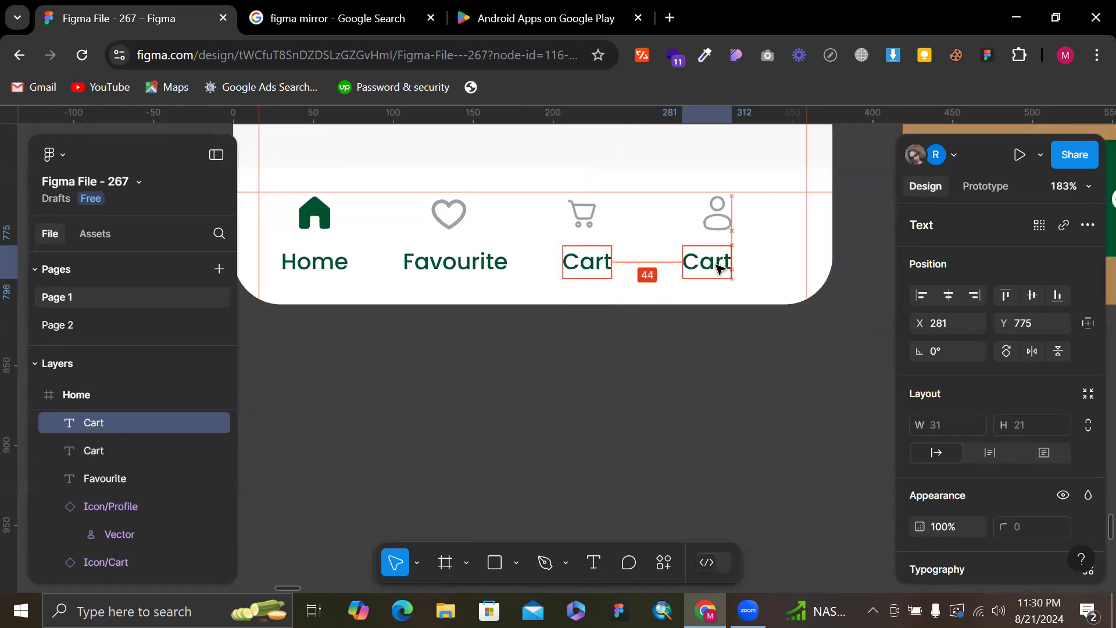
{"action": "double_click", "coordinate": [720, 266]}
{"action": "type", "text": "Profile"}
{"action": "key", "text": "Escape"}
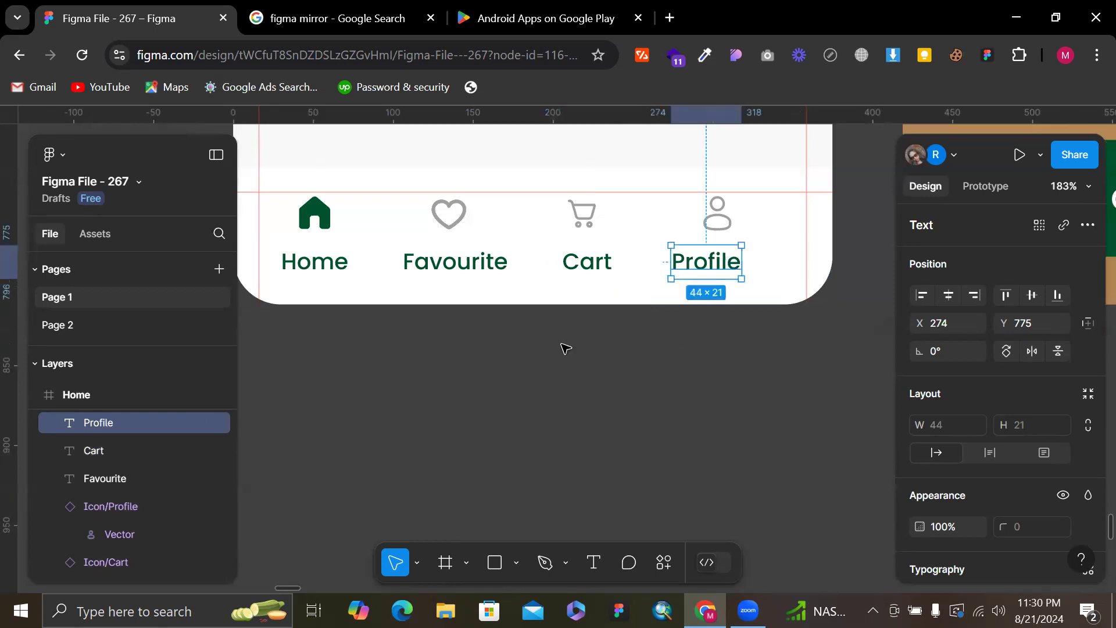
Set the font weight of the Favourite, Cart and Profile labels to Regular
{"action": "left_click", "coordinate": [451, 260]}
{"action": "left_click", "coordinate": [592, 277], "text": "shift"}
{"action": "left_click", "coordinate": [706, 263], "text": "shift"}
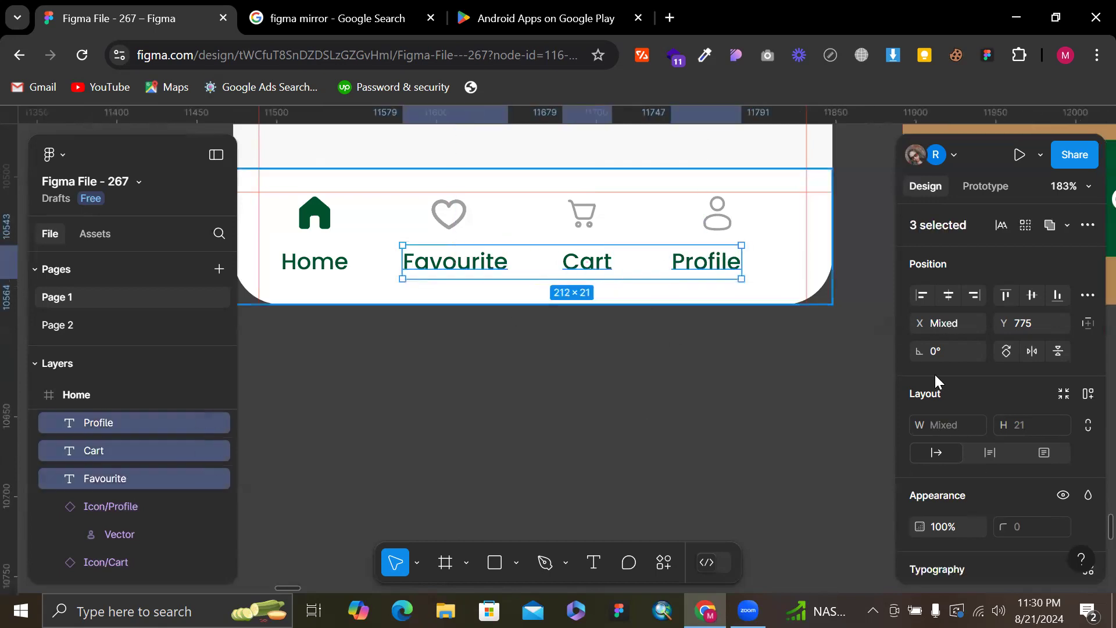
{"action": "scroll", "coordinate": [937, 384], "scroll_direction": "down", "scroll_amount": 3}
{"action": "left_click", "coordinate": [951, 500]}
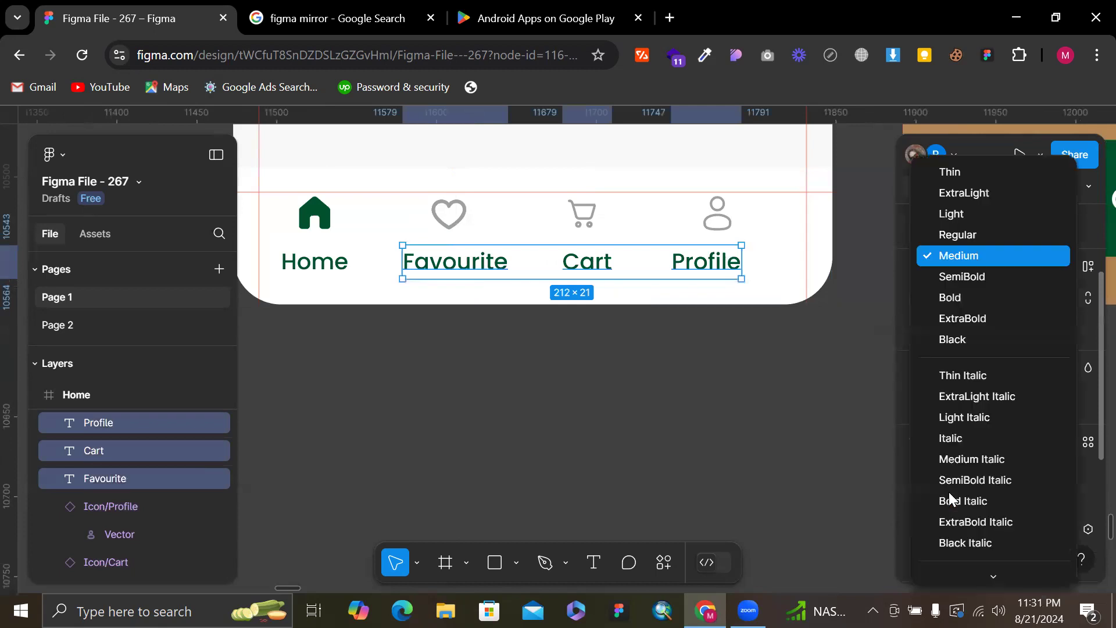
{"action": "left_click", "coordinate": [970, 220]}
{"action": "left_click", "coordinate": [950, 493]}
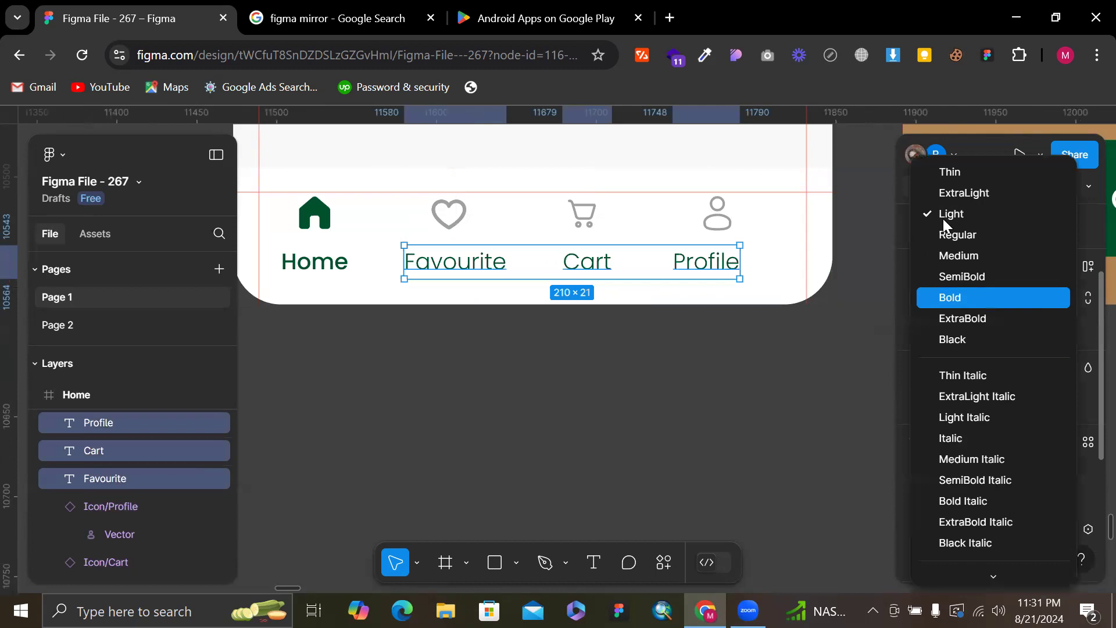
{"action": "left_click", "coordinate": [942, 238]}
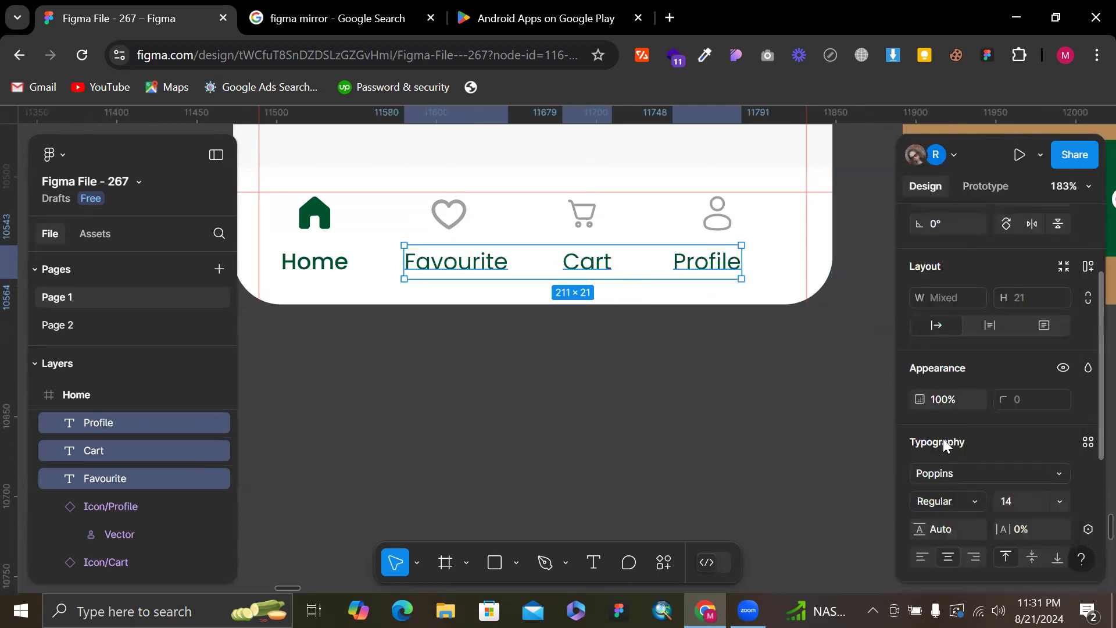
Recolour the Favourite, Cart and Profile labels grey 9F9F9F by sampling the grey palette swatch above the frames
{"action": "scroll", "coordinate": [916, 459], "scroll_direction": "down", "scroll_amount": 3}
{"action": "left_click", "coordinate": [919, 454]}
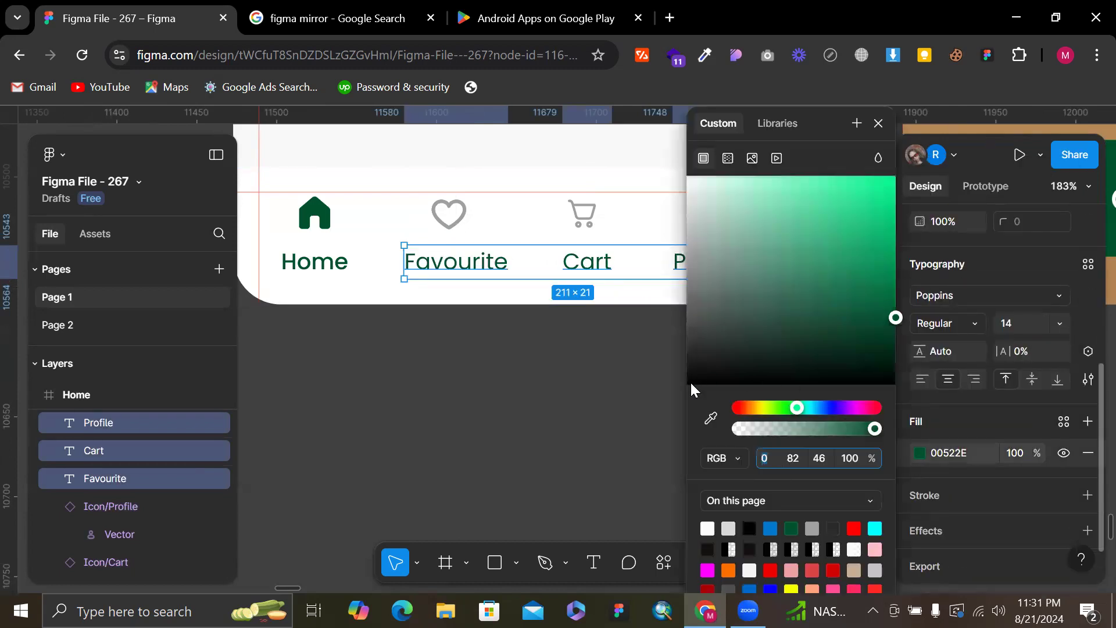
{"action": "left_click", "coordinate": [711, 417]}
{"action": "scroll", "coordinate": [637, 292], "scroll_direction": "down", "scroll_amount": 5}
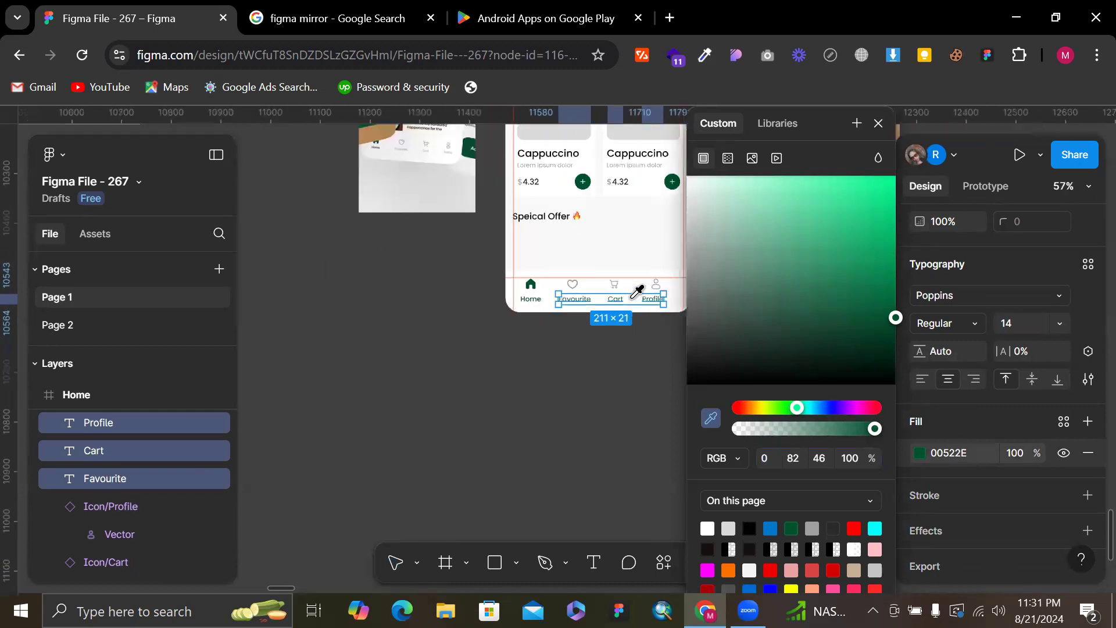
{"action": "scroll", "coordinate": [637, 292], "scroll_direction": "up", "scroll_amount": 5}
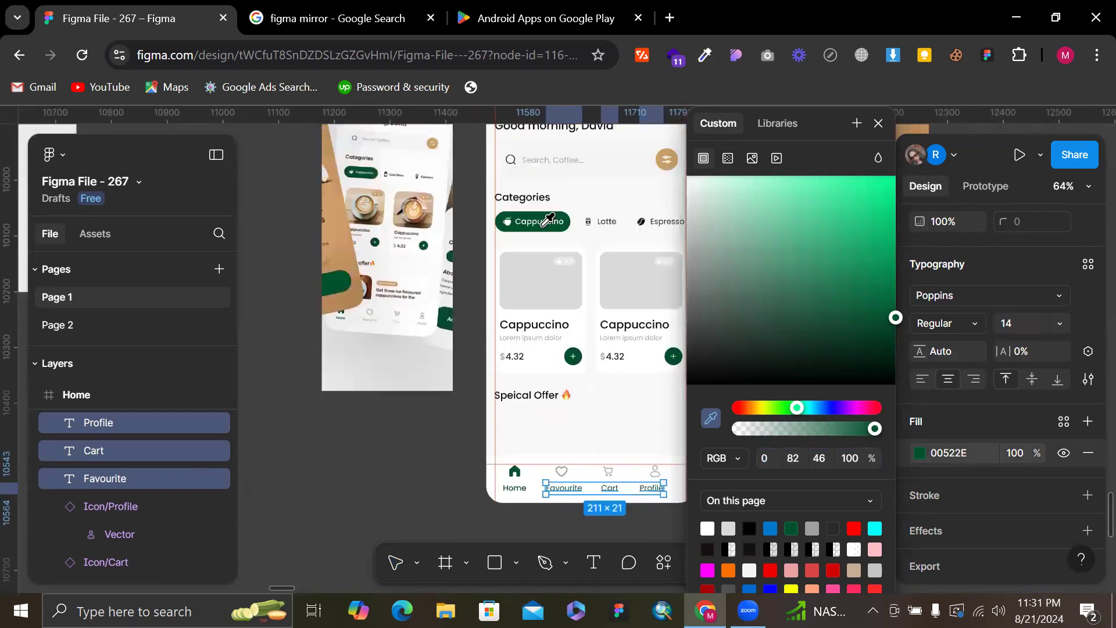
{"action": "scroll", "coordinate": [546, 220], "scroll_direction": "up", "scroll_amount": 10}
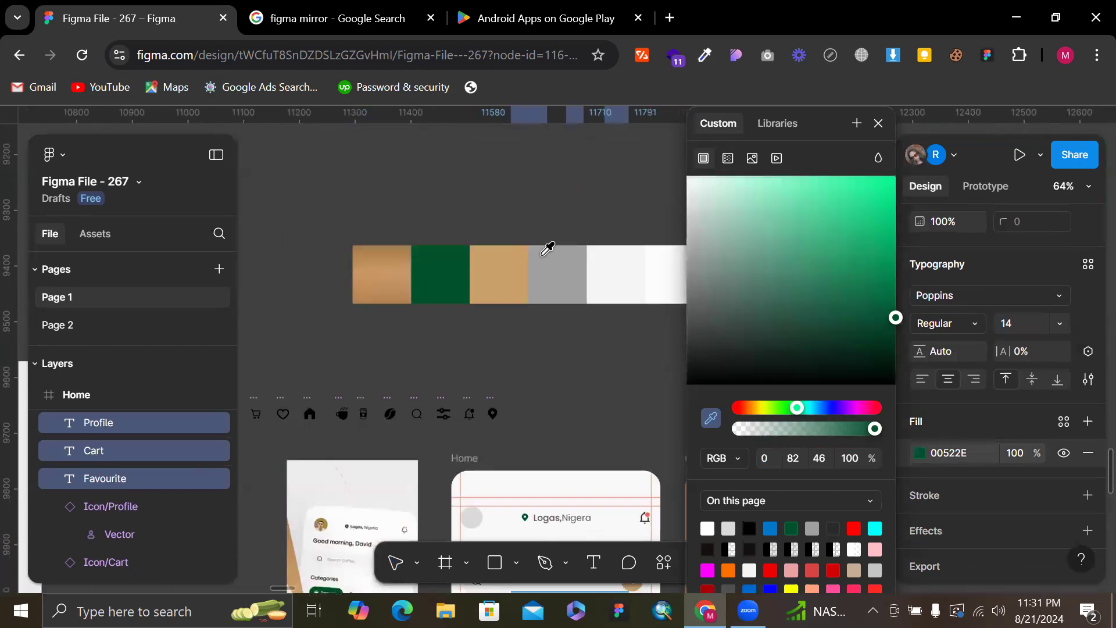
{"action": "left_click", "coordinate": [542, 254]}
{"action": "scroll", "coordinate": [544, 256], "scroll_direction": "down", "scroll_amount": 15}
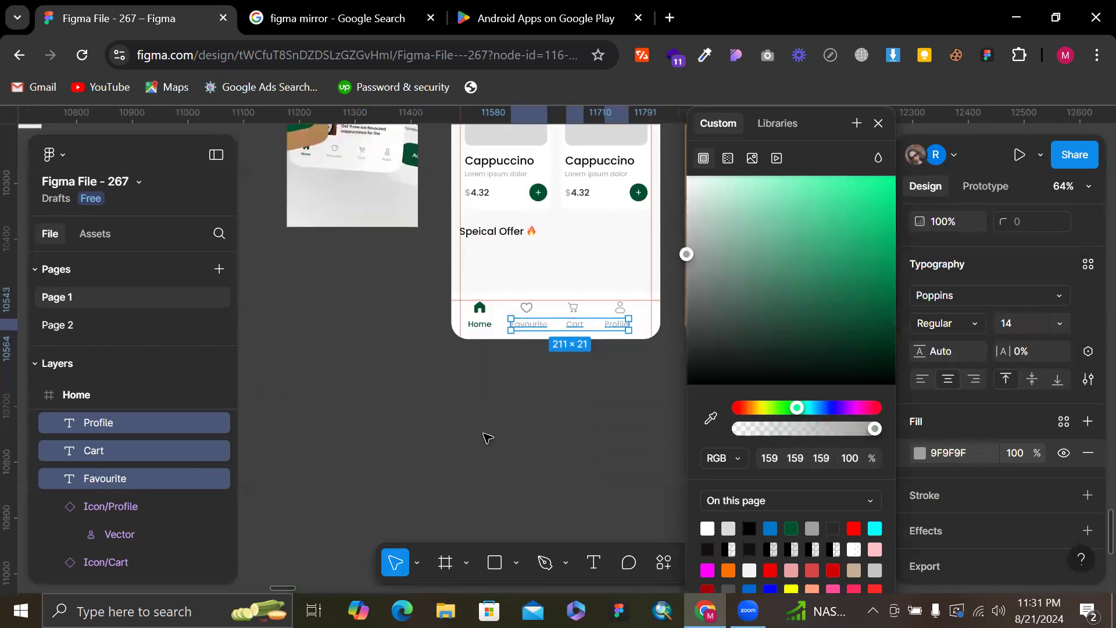
Align the heart icon and the Favourite label on their horizontal centres and group the two
{"action": "left_click", "coordinate": [487, 438]}
{"action": "scroll", "coordinate": [488, 436], "scroll_direction": "up", "scroll_amount": 4}
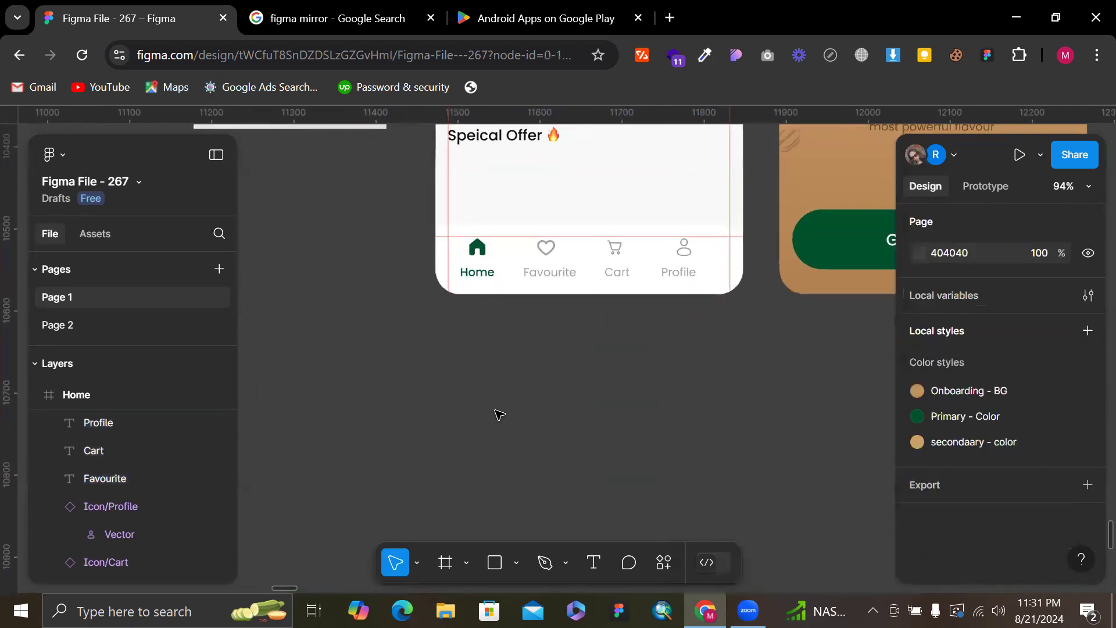
{"action": "left_click", "coordinate": [551, 269]}
{"action": "scroll", "coordinate": [550, 269], "scroll_direction": "up", "scroll_amount": 4}
{"action": "left_click", "coordinate": [551, 244], "text": "shift"}
{"action": "left_click", "coordinate": [948, 296]}
{"action": "left_click", "coordinate": [454, 278]}
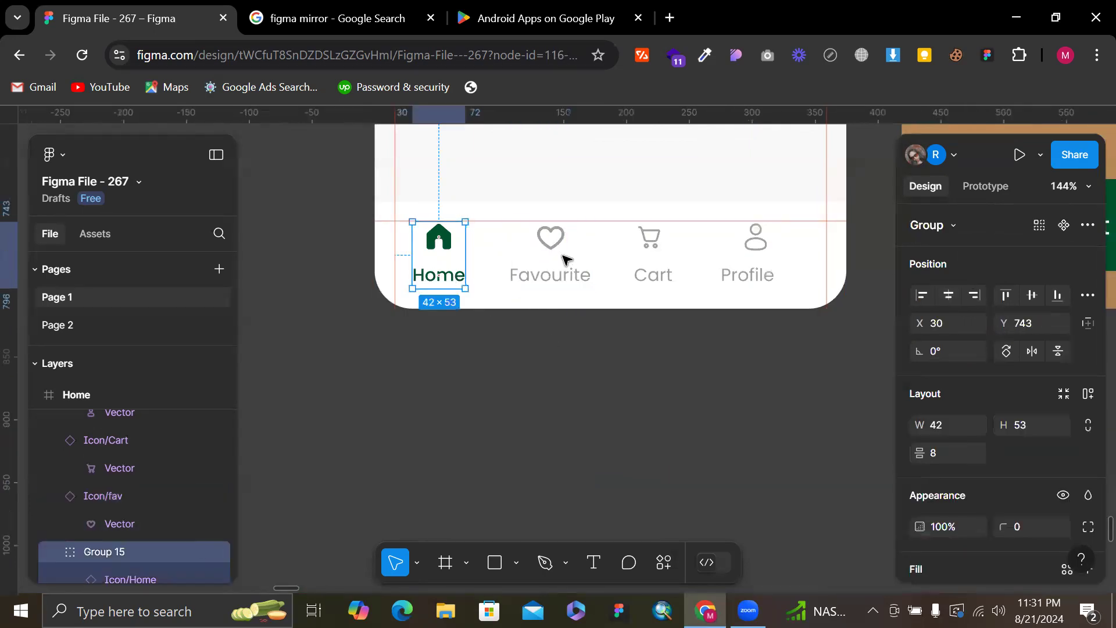
{"action": "left_click", "coordinate": [550, 239]}
{"action": "left_click", "coordinate": [551, 275], "text": "shift"}
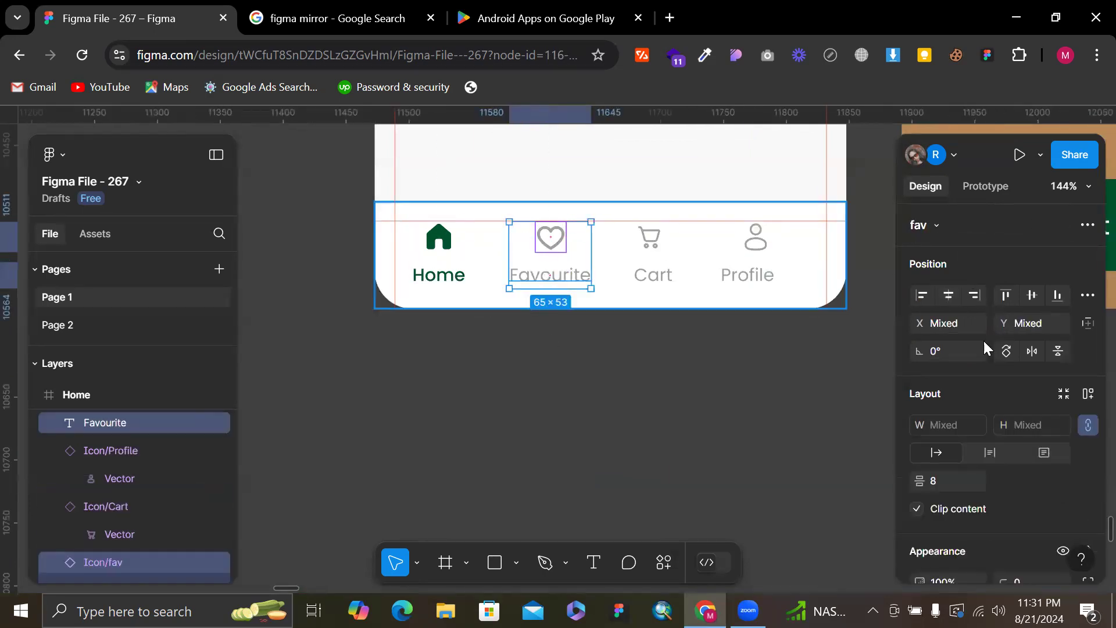
{"action": "key", "text": "ctrl+g"}
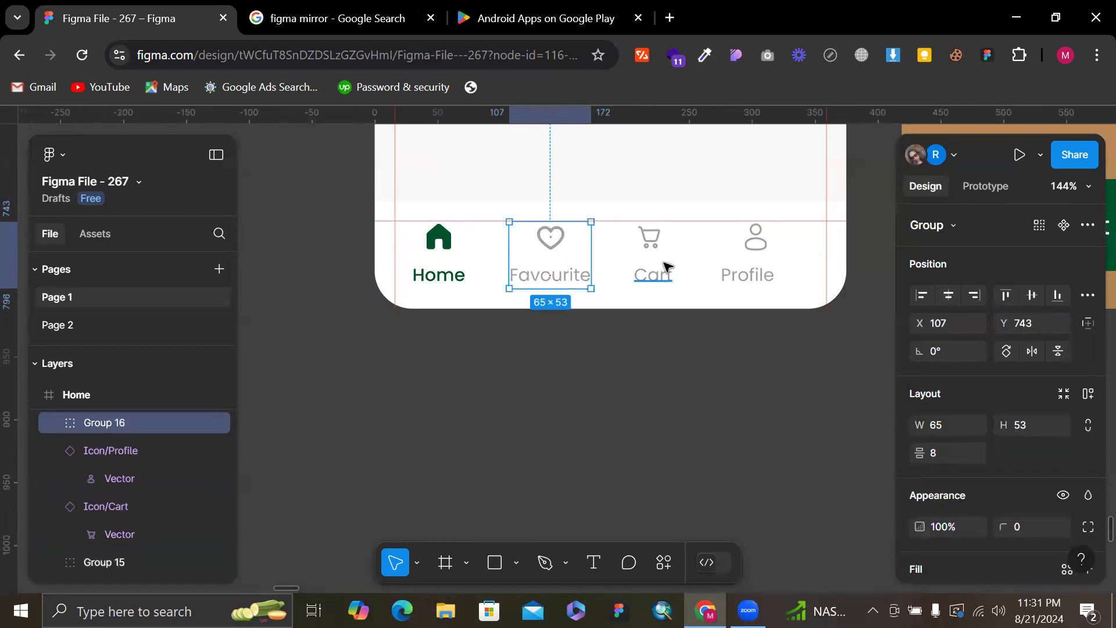
Centre the cart and profile icons horizontally over their own labels, grouping each icon with its label
{"action": "left_click", "coordinate": [665, 268]}
{"action": "left_click", "coordinate": [656, 244], "text": "shift"}
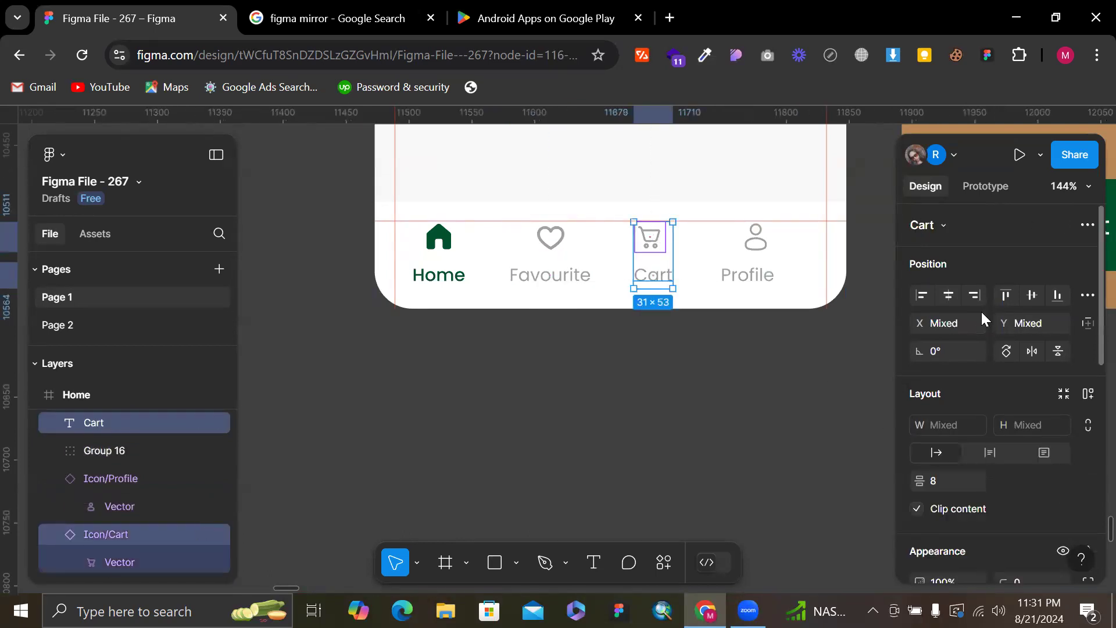
{"action": "left_click", "coordinate": [955, 301]}
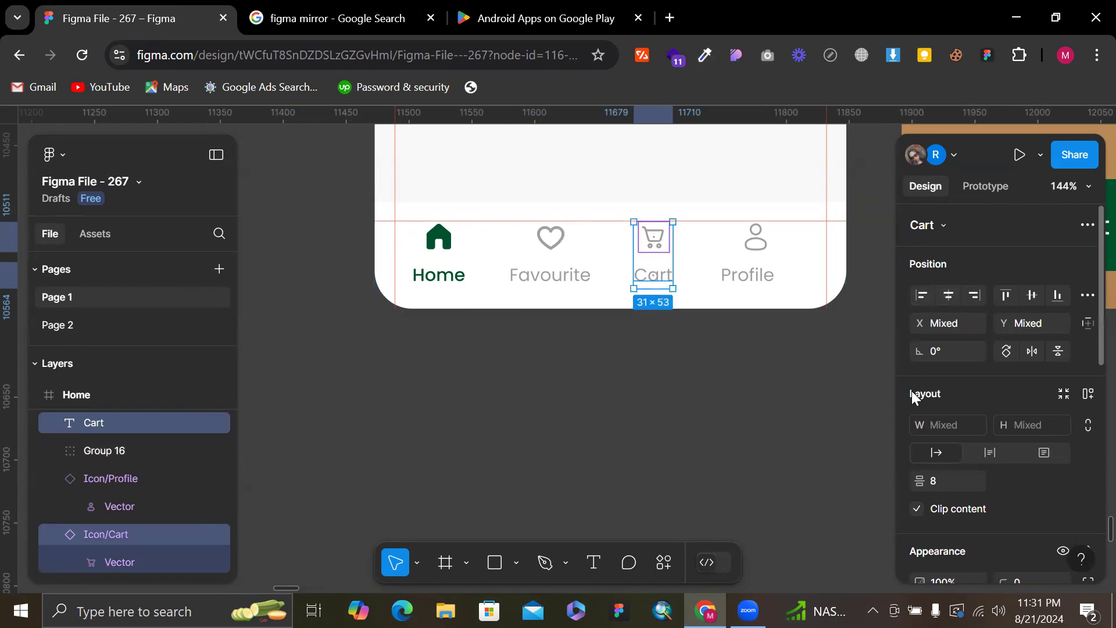
{"action": "key", "text": "ctrl+g"}
{"action": "left_click", "coordinate": [768, 281]}
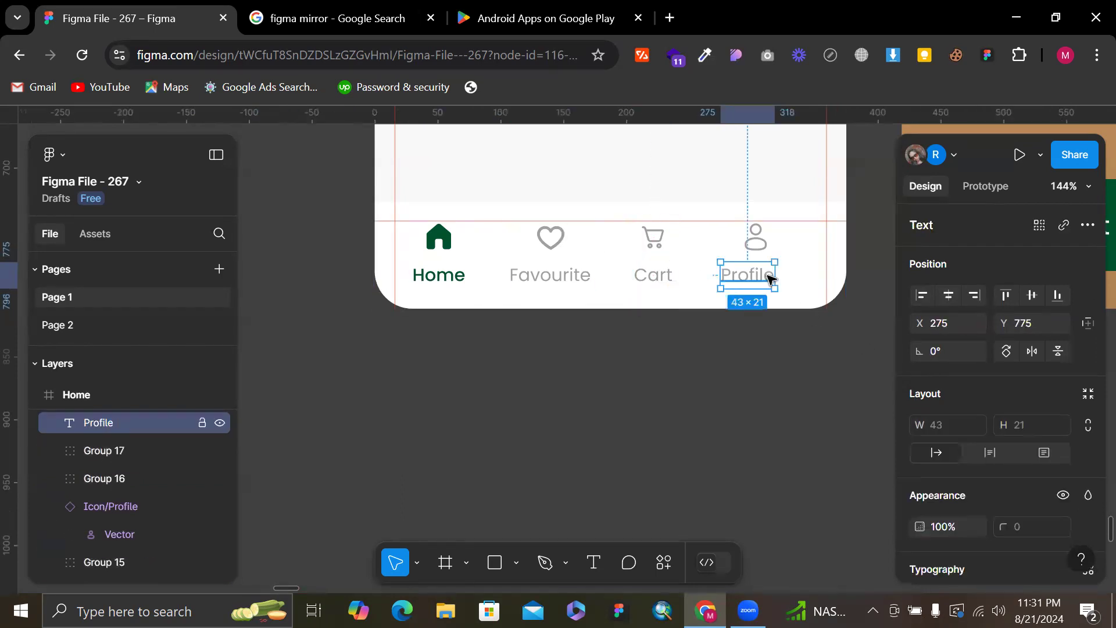
{"action": "left_click", "coordinate": [755, 237], "text": "shift"}
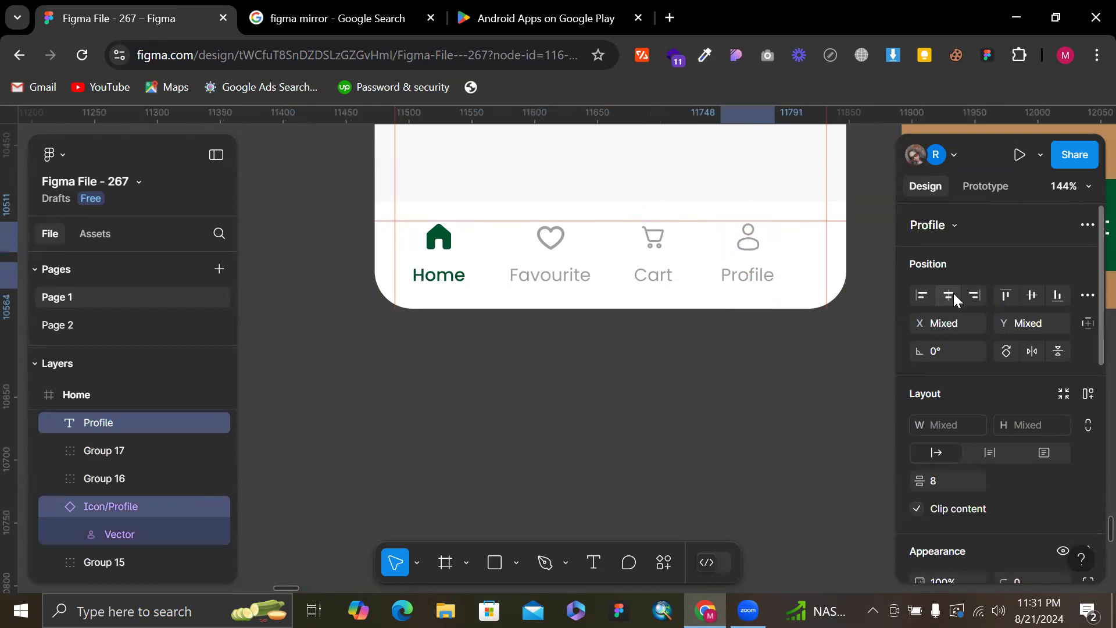
{"action": "key", "text": "ctrl+g"}
Distribute the Home, Favourite, Cart and Profile groups evenly with a horizontal spacing of 48
{"action": "left_click", "coordinate": [650, 244], "text": "shift"}
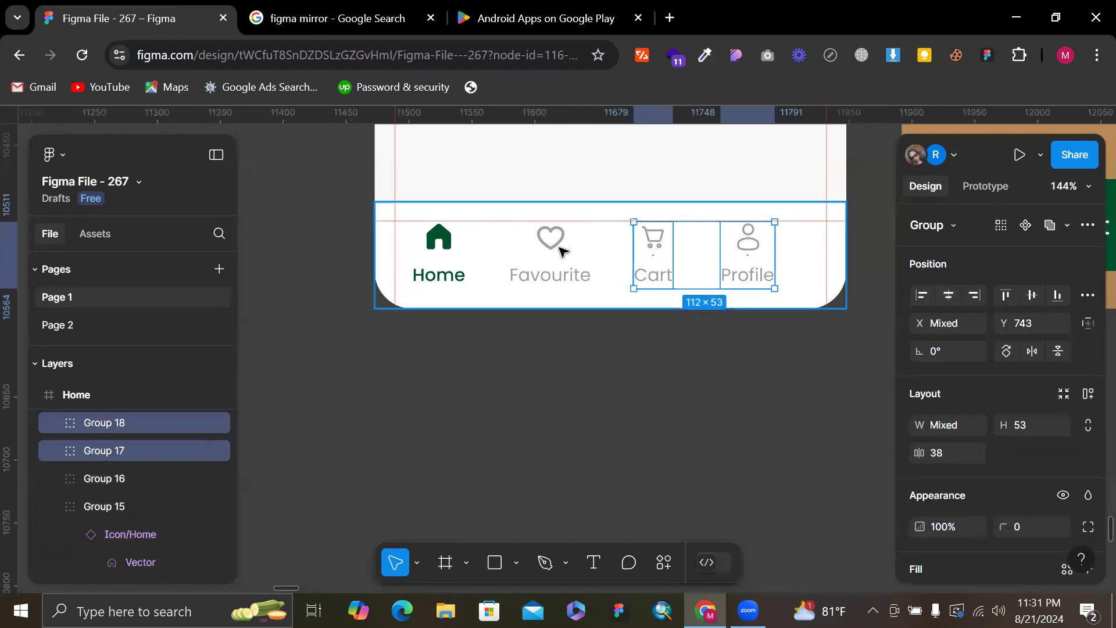
{"action": "left_click", "coordinate": [551, 256], "text": "shift"}
{"action": "left_click", "coordinate": [439, 255], "text": "shift"}
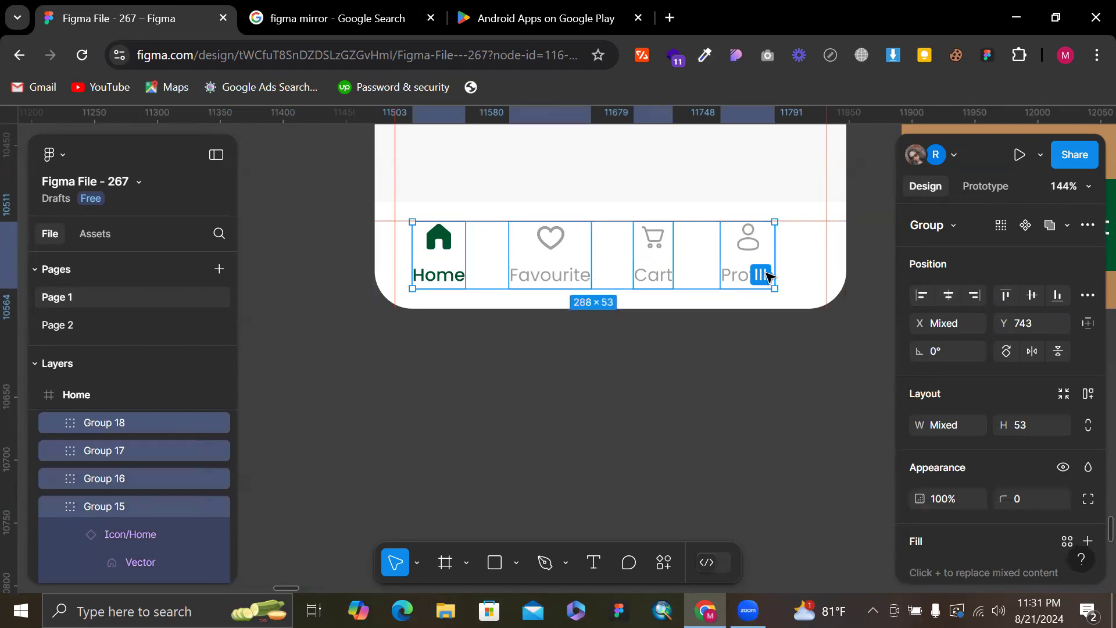
{"action": "left_click", "coordinate": [762, 274]}
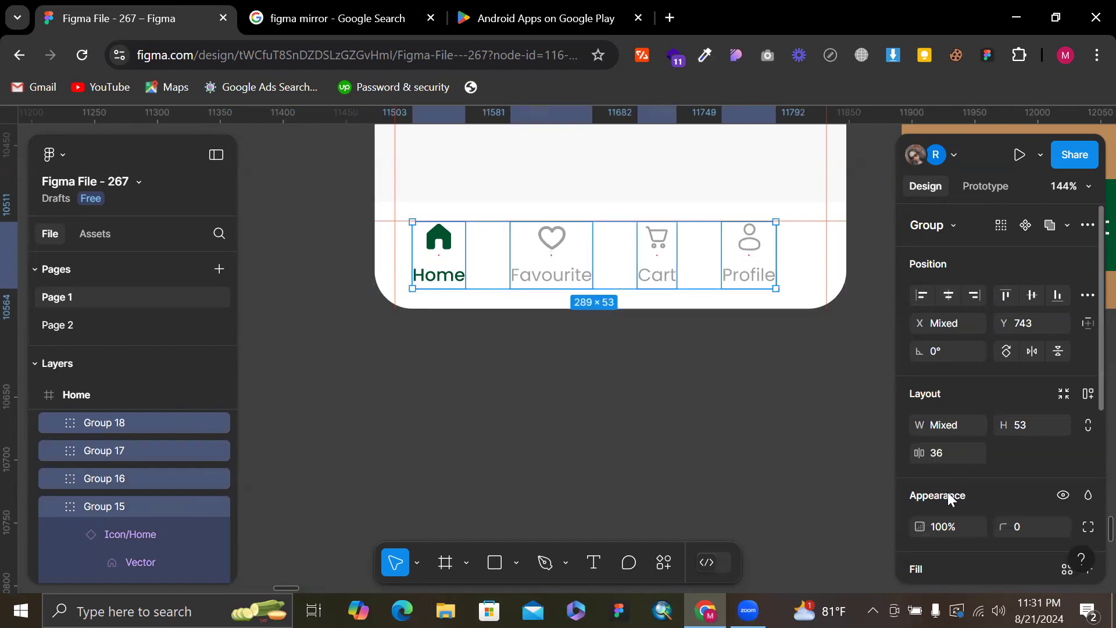
{"action": "left_click_drag", "start_coordinate": [919, 453], "coordinate": [940, 459]}
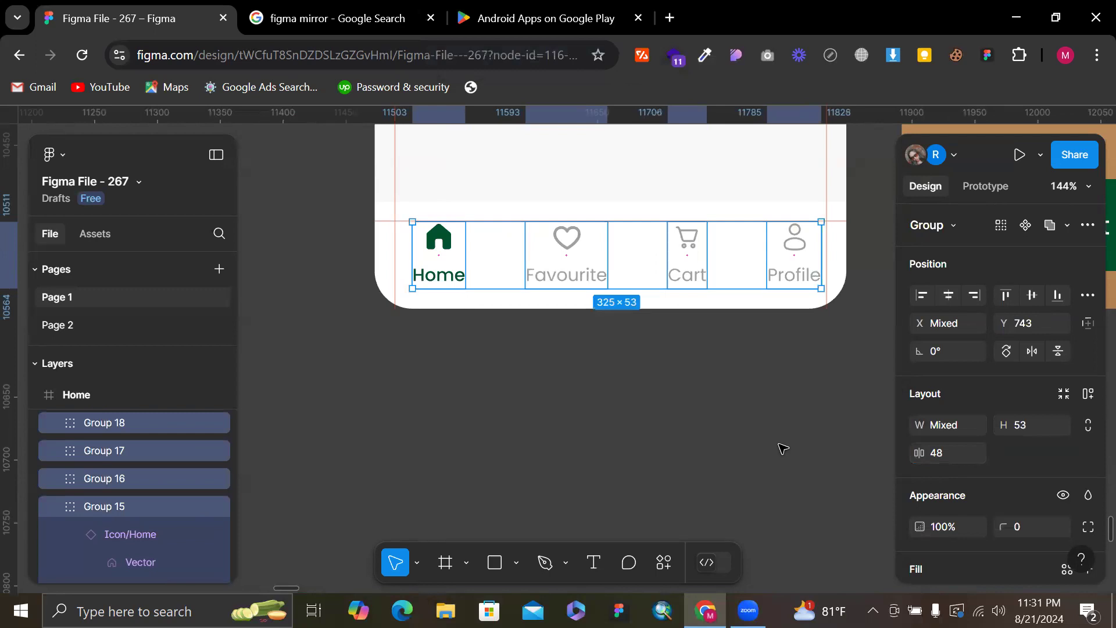
Group the four navigation items together and centre the group on the white navigation bar
{"action": "key", "text": "ctrl+g"}
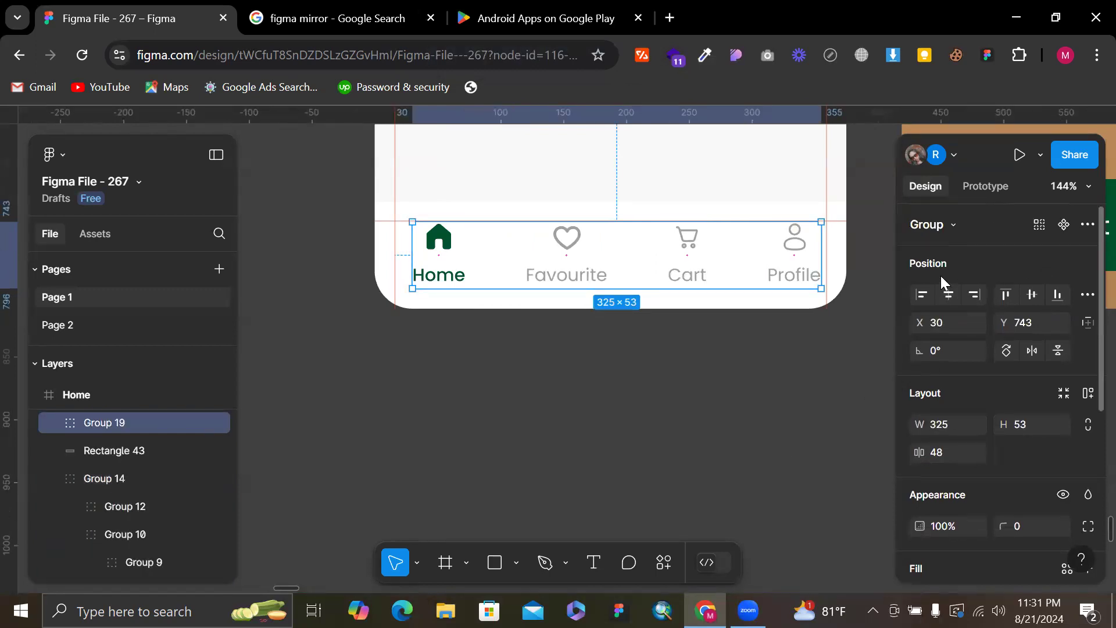
{"action": "left_click", "coordinate": [949, 293]}
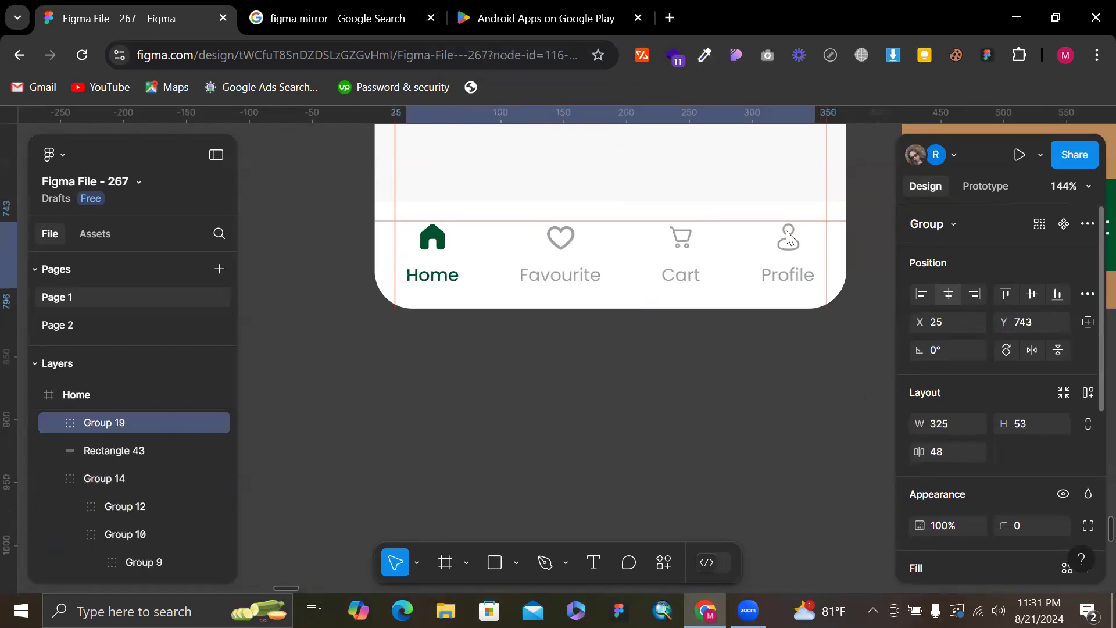
{"action": "left_click", "coordinate": [744, 214], "text": "shift"}
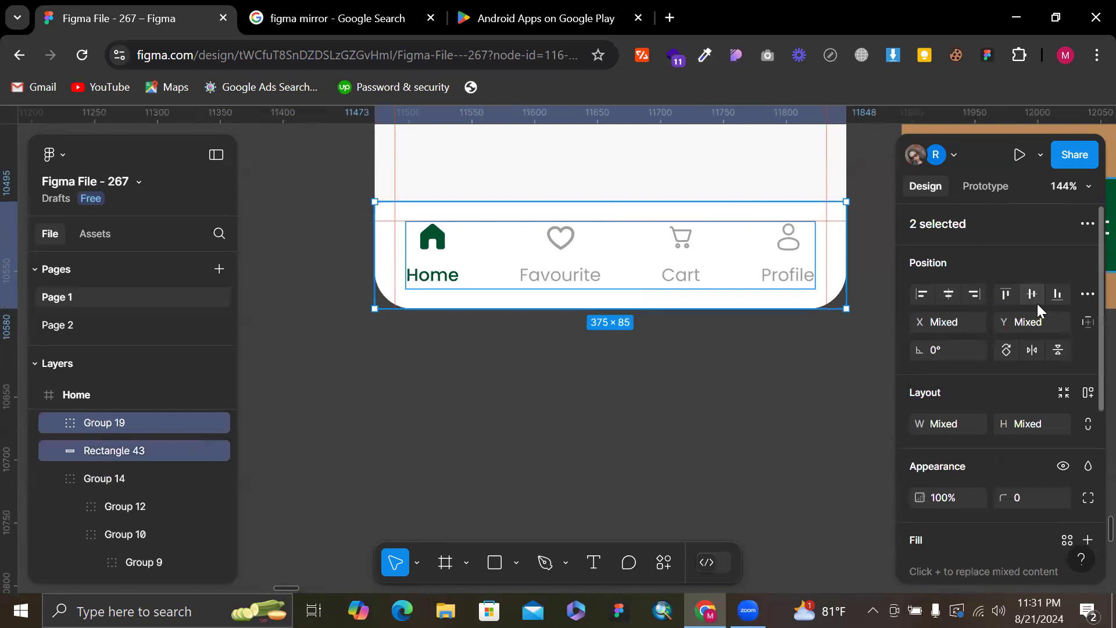
{"action": "left_click", "coordinate": [646, 401]}
Group the navigation items with the white bar rectangle behind them
{"action": "scroll", "coordinate": [645, 402], "scroll_direction": "down", "scroll_amount": 5}
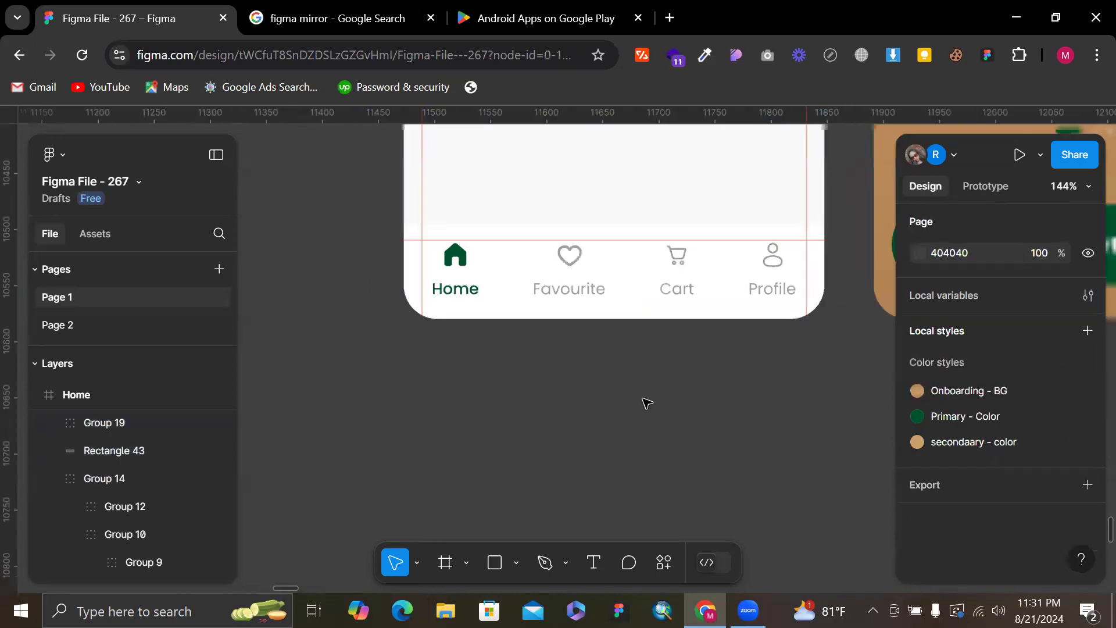
{"action": "left_click_drag", "start_coordinate": [773, 378], "coordinate": [785, 382]}
{"action": "key", "text": "ctrl+g"}
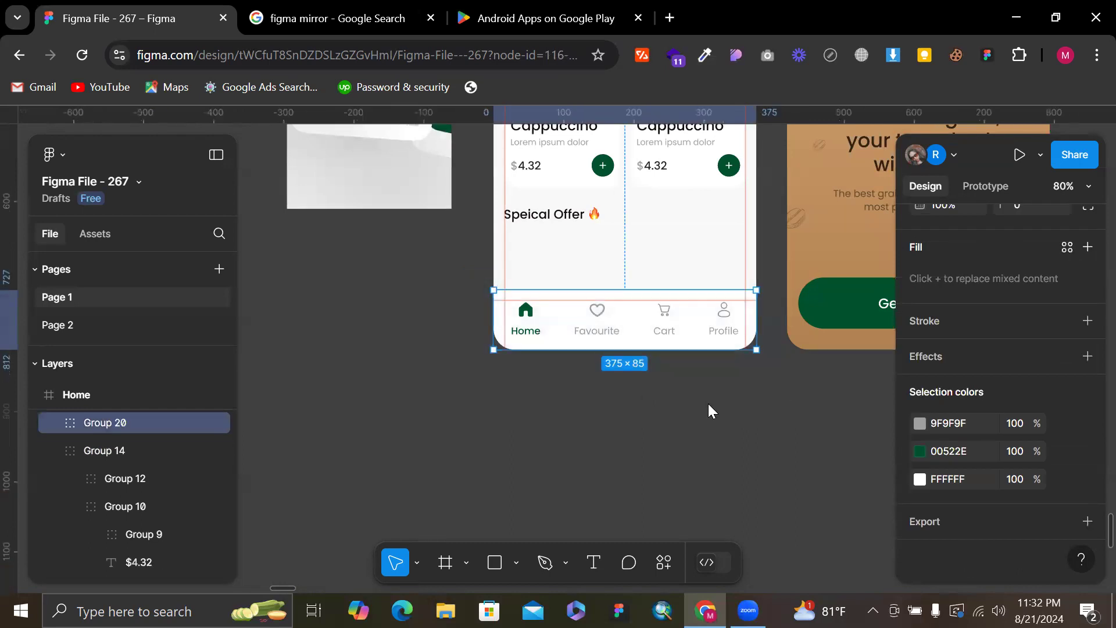
{"action": "left_click", "coordinate": [709, 407]}
Draw a rectangle about 291 × 101 below the Speical Offer heading, starting at the left margin guide
{"action": "scroll", "coordinate": [597, 230], "scroll_direction": "up", "scroll_amount": 2}
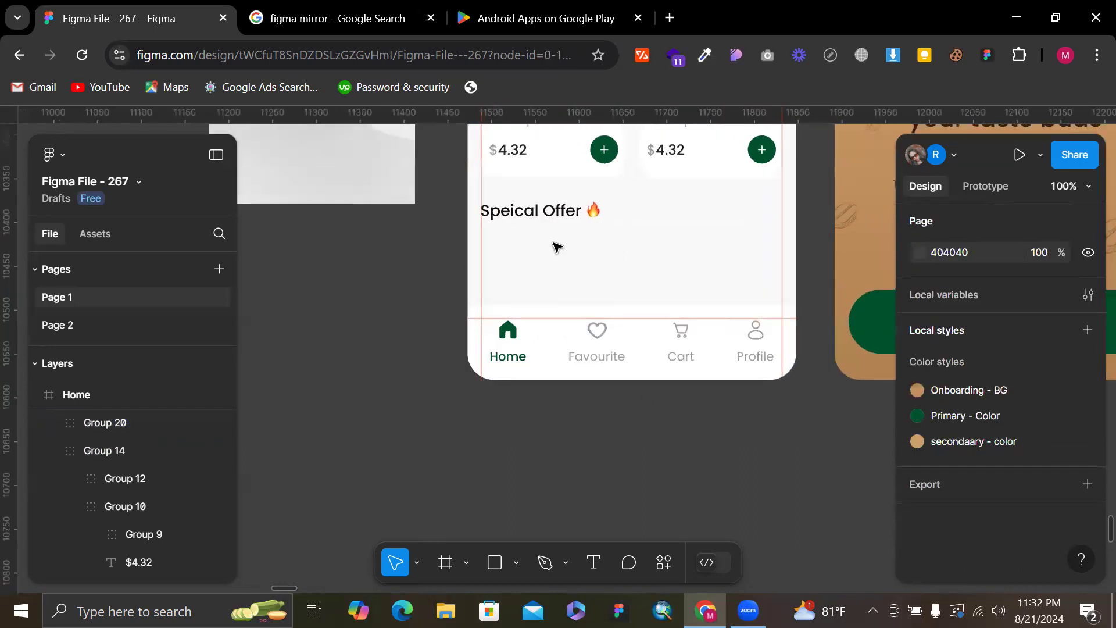
{"action": "scroll", "coordinate": [556, 247], "scroll_direction": "up", "scroll_amount": 1}
{"action": "key", "text": "r"}
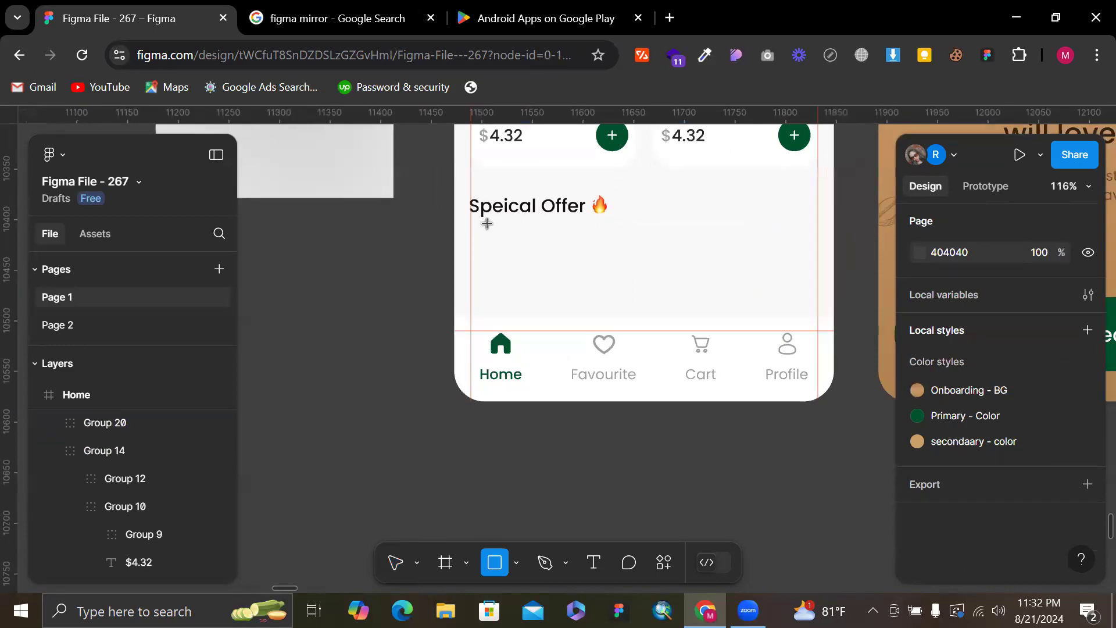
{"action": "left_click_drag", "start_coordinate": [470, 228], "coordinate": [766, 330]}
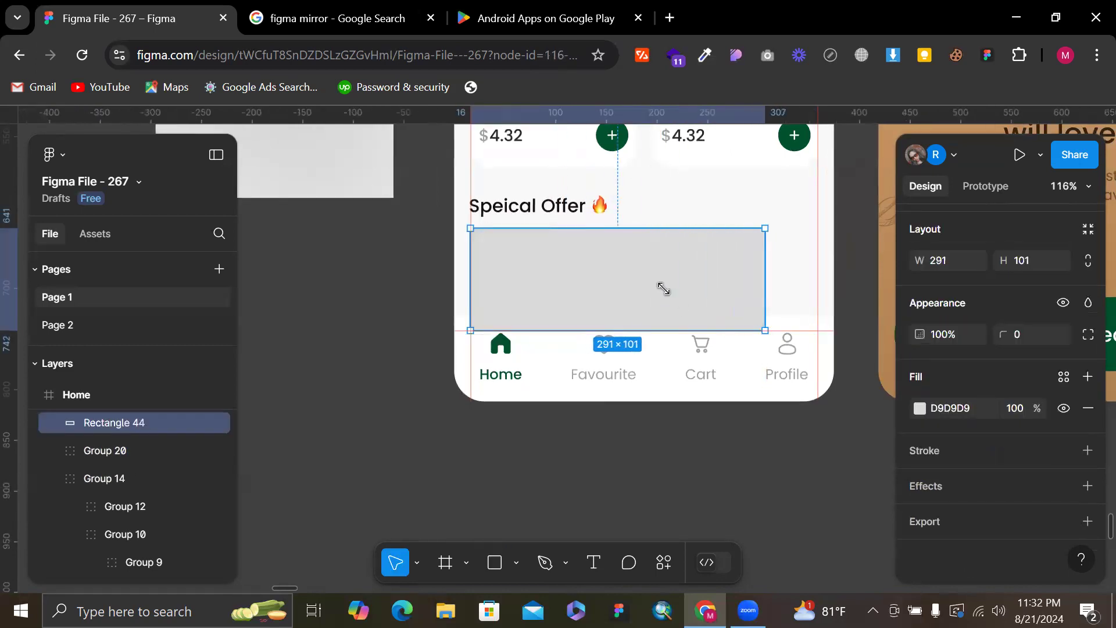
Send the special offer rectangle to the back and widen it to 343, reaching the right margin guide
{"action": "right_click", "coordinate": [664, 289]}
{"action": "left_click", "coordinate": [737, 348]}
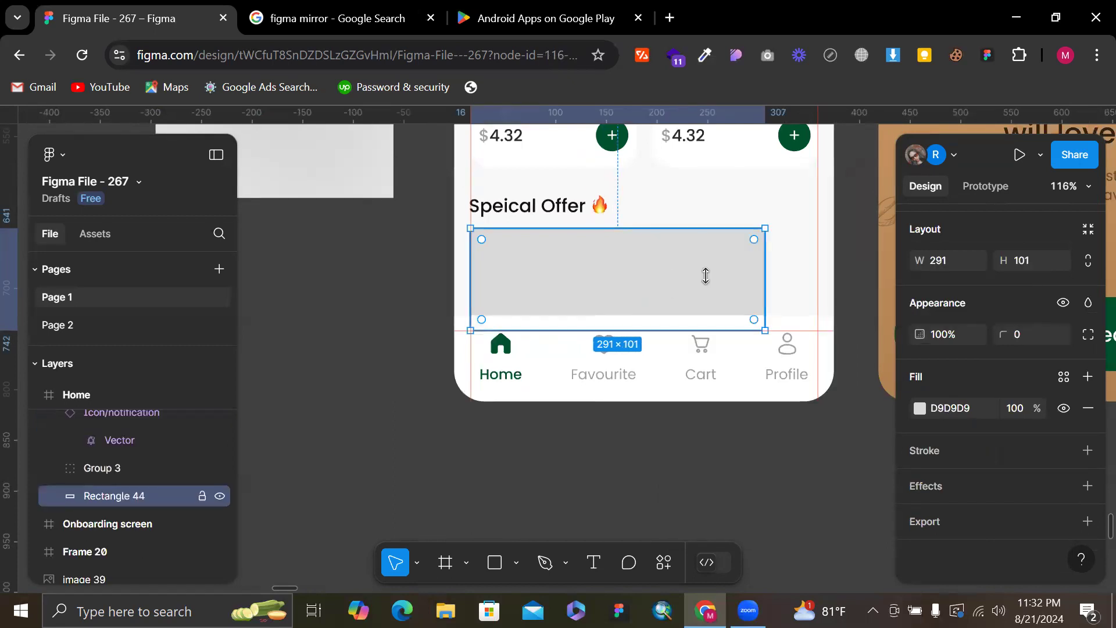
{"action": "left_click_drag", "start_coordinate": [795, 286], "coordinate": [816, 297]}
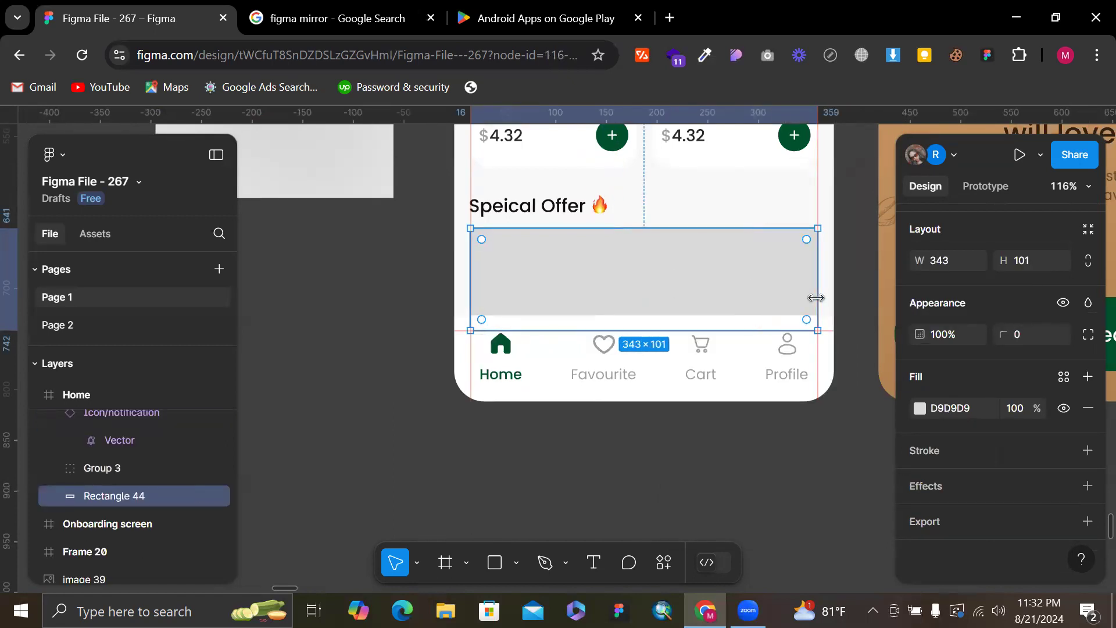
Set the vertical spacing between the Speical Offer heading and its rectangle to 12, matching the gap below the Categories heading
{"action": "scroll", "coordinate": [573, 317], "scroll_direction": "up", "scroll_amount": 5}
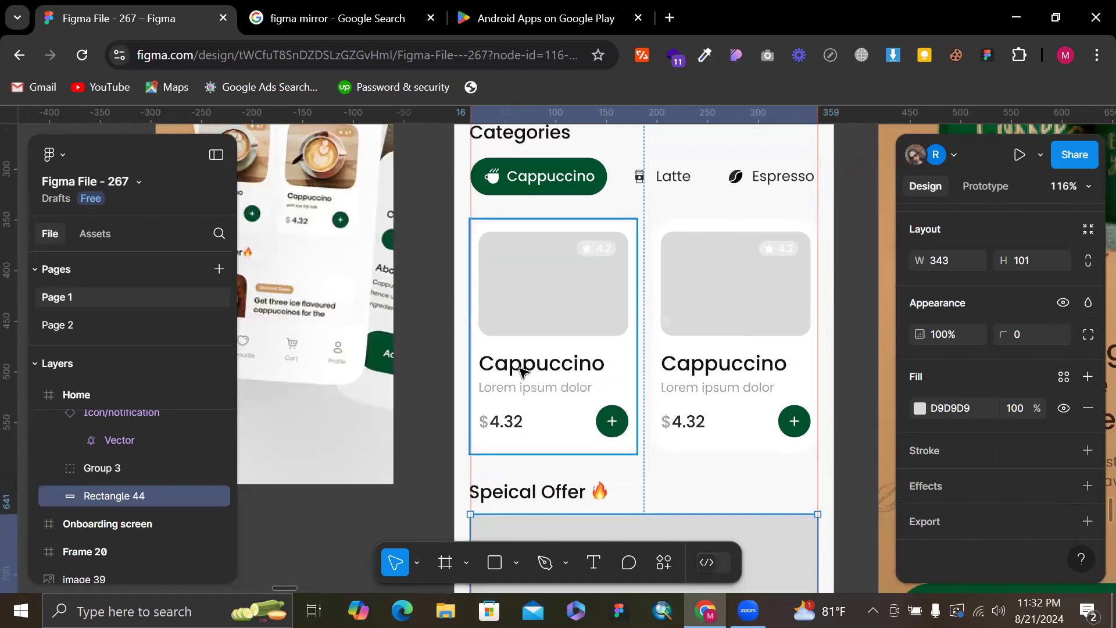
{"action": "scroll", "coordinate": [524, 373], "scroll_direction": "down", "scroll_amount": 3}
{"action": "scroll", "coordinate": [524, 374], "scroll_direction": "up", "scroll_amount": 4}
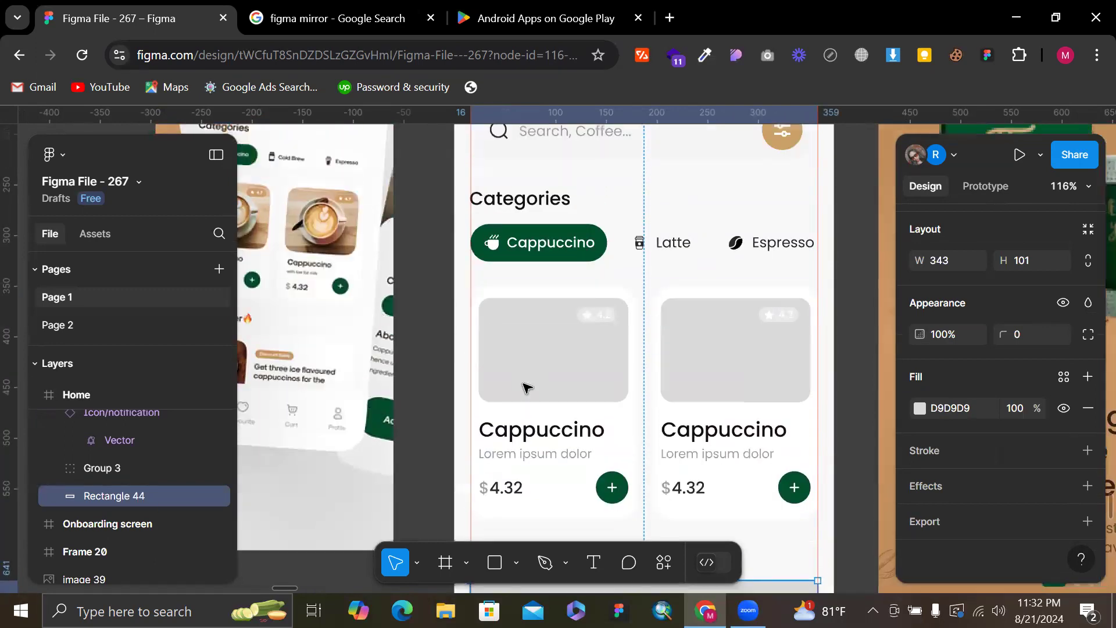
{"action": "left_click", "coordinate": [528, 261]}
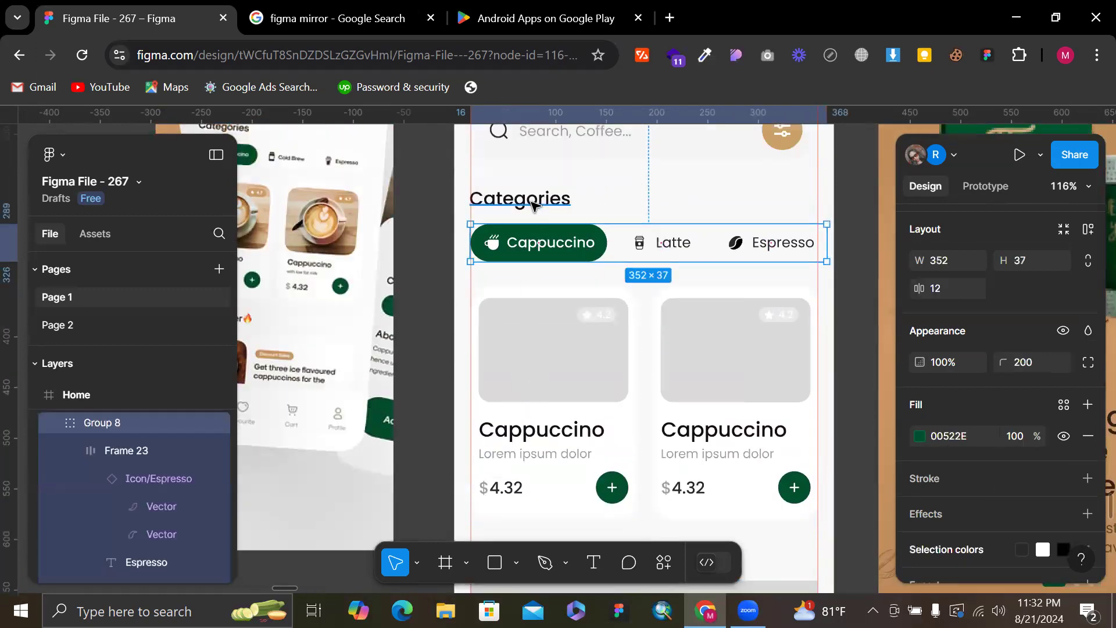
{"action": "left_click", "coordinate": [534, 204]}
{"action": "scroll", "coordinate": [534, 206], "scroll_direction": "down", "scroll_amount": 5}
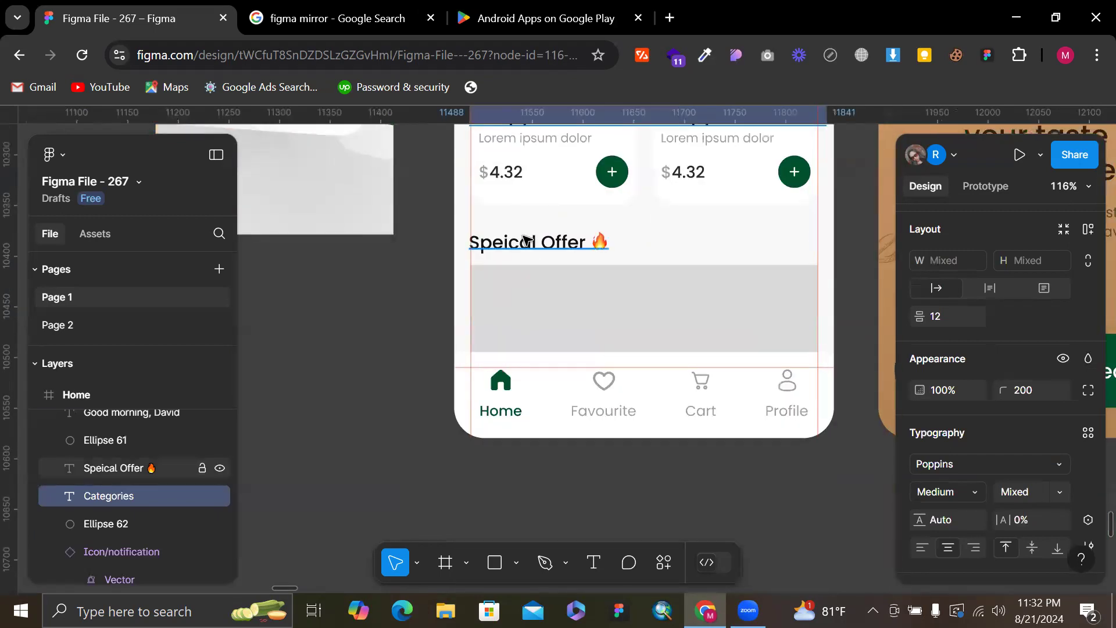
{"action": "left_click", "coordinate": [524, 240]}
{"action": "left_click", "coordinate": [526, 287], "text": "shift"}
{"action": "left_click", "coordinate": [947, 318]}
{"action": "type", "text": "2"}
{"action": "key", "text": "Return"}
{"action": "left_click", "coordinate": [947, 319]}
{"action": "type", "text": "12"}
{"action": "key", "text": "Return"}
{"action": "key", "text": "Escape"}
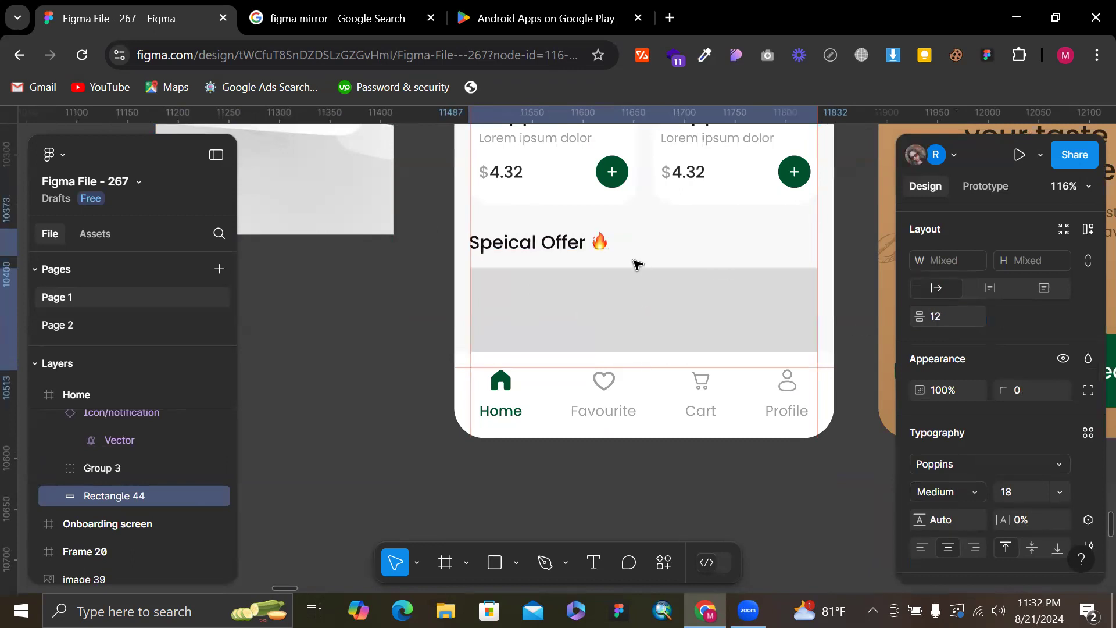
Set the special offer rectangle's corner radius to 12
{"action": "left_click", "coordinate": [631, 327]}
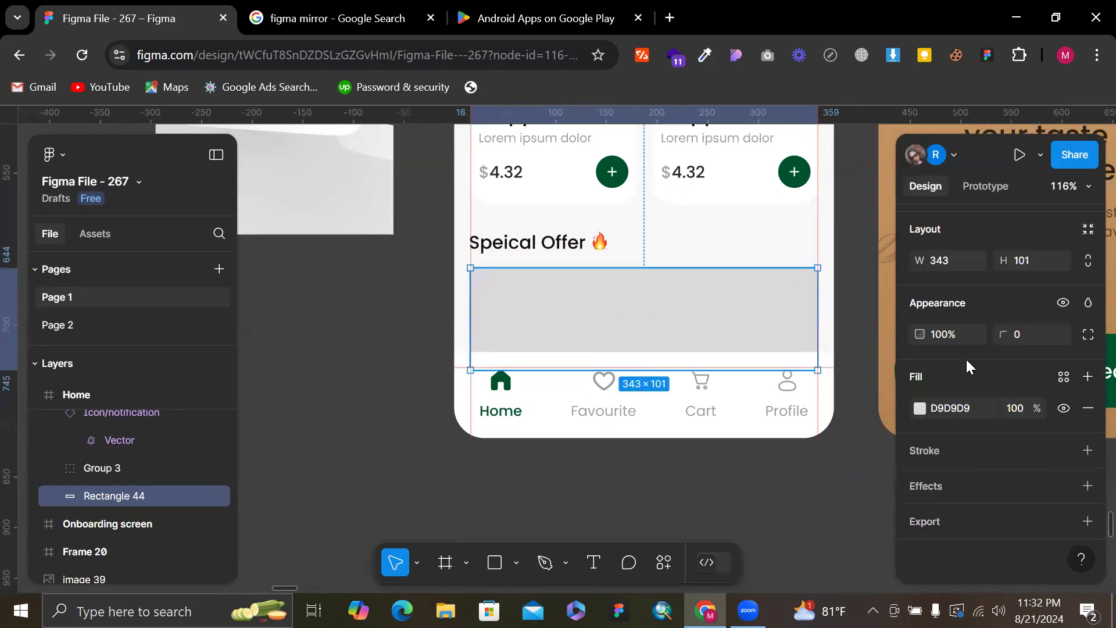
{"action": "left_click", "coordinate": [1033, 334]}
{"action": "type", "text": "12"}
{"action": "key", "text": "Return"}
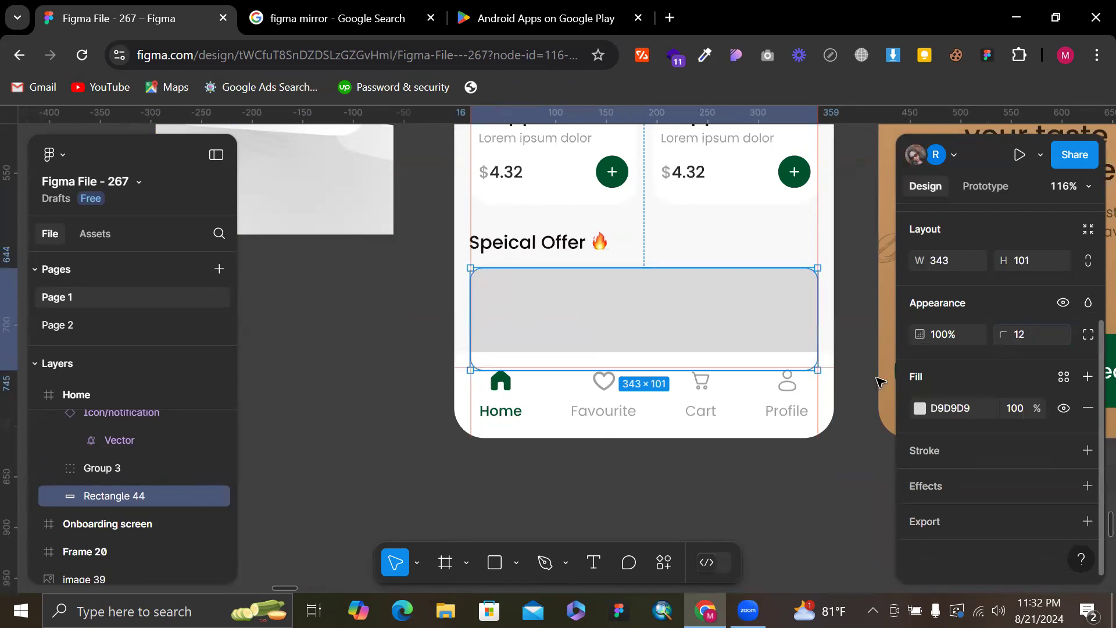
Fill the special offer rectangle with white FFFFFF sampled from the second product card's background
{"action": "scroll", "coordinate": [754, 287], "scroll_direction": "up", "scroll_amount": 3}
{"action": "left_click", "coordinate": [721, 365]}
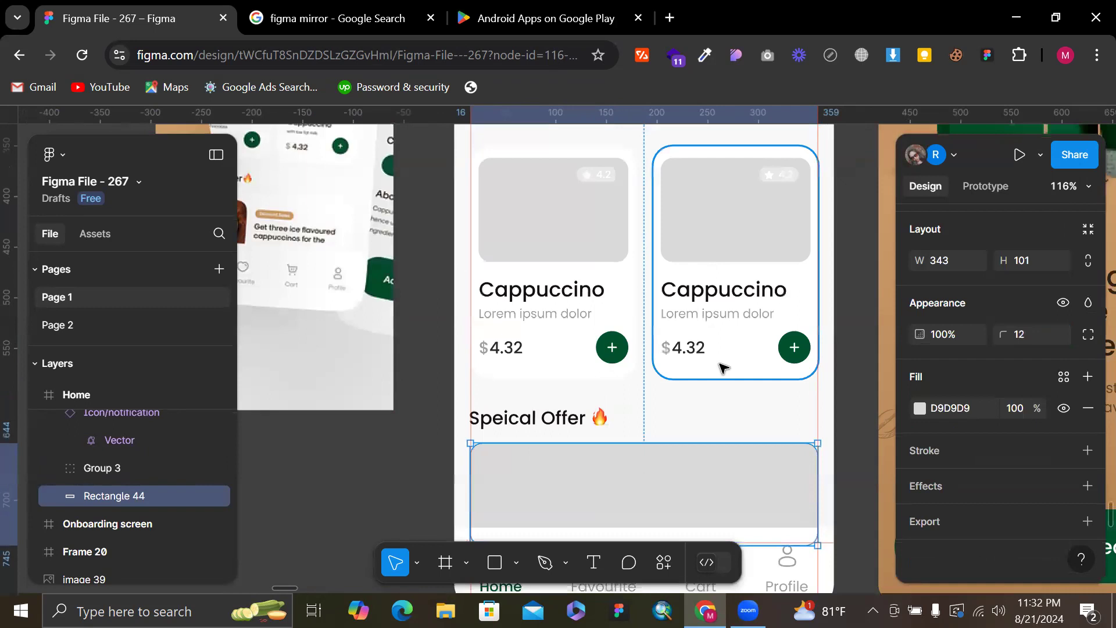
{"action": "scroll", "coordinate": [722, 367], "scroll_direction": "up", "scroll_amount": 3}
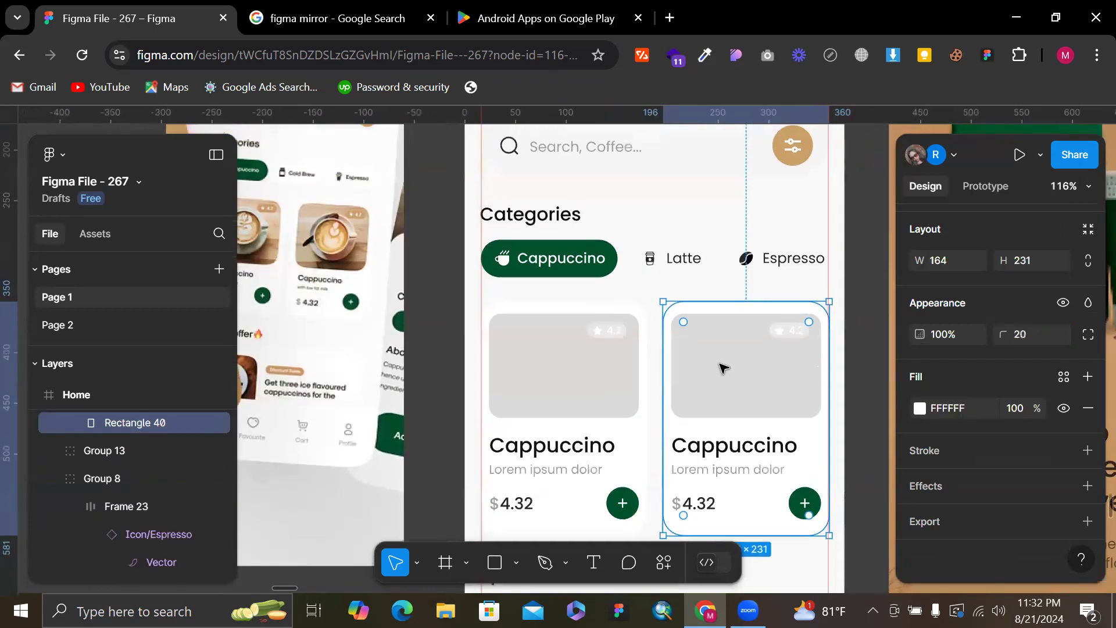
{"action": "scroll", "coordinate": [723, 368], "scroll_direction": "down", "scroll_amount": 3}
{"action": "left_click", "coordinate": [681, 468]}
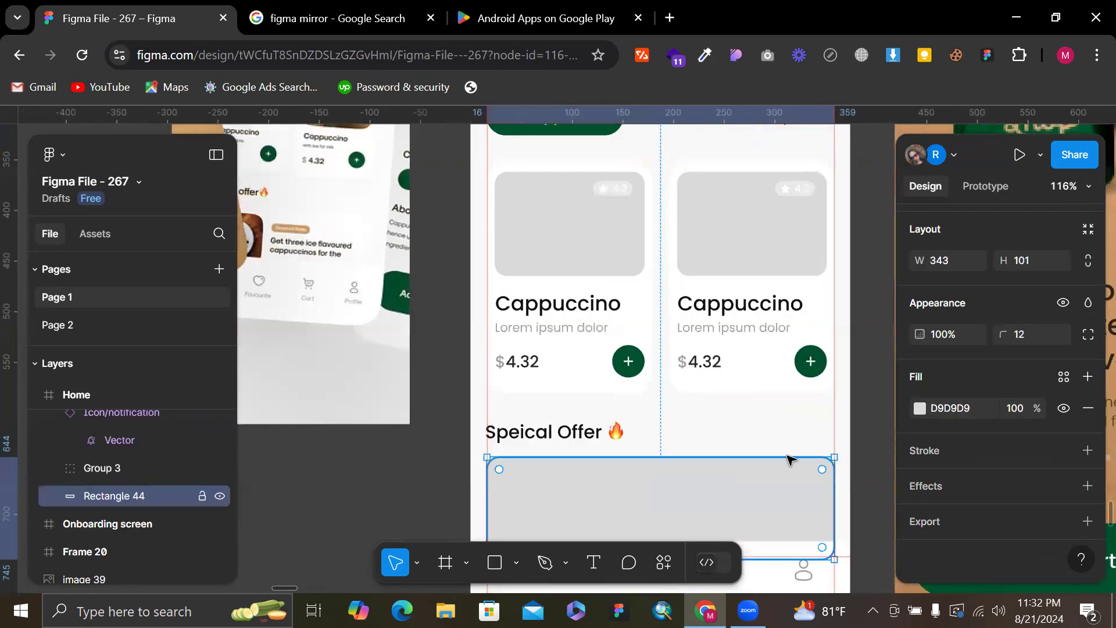
{"action": "key", "text": "i"}
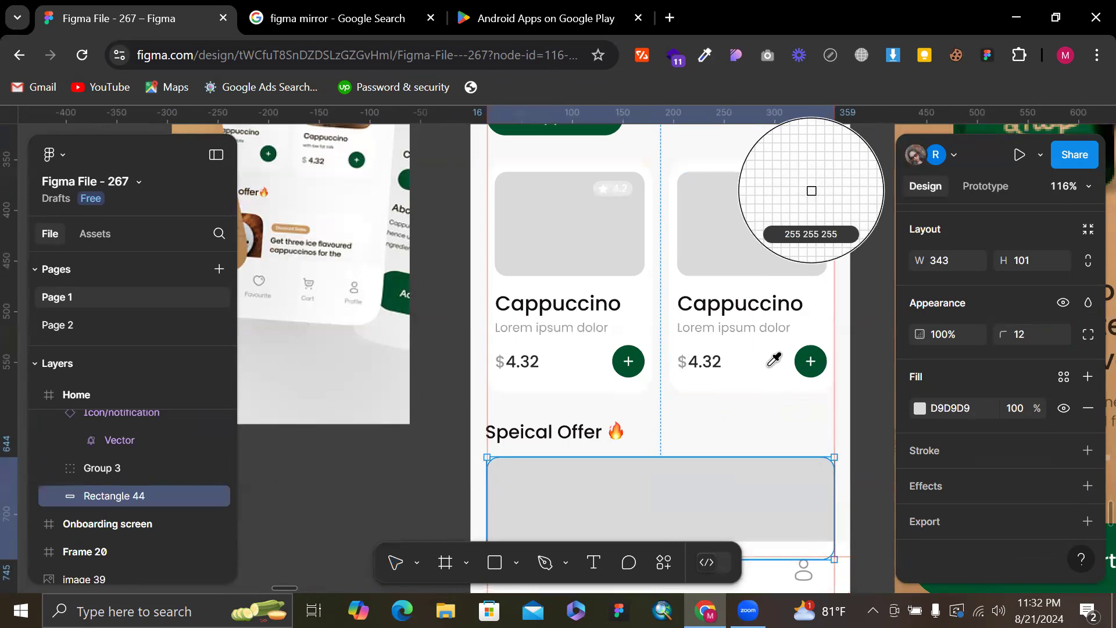
{"action": "left_click", "coordinate": [775, 359]}
Duplicate the special offer rectangle, shrink the copy to 114 × 71 and place it at X 26 inside the card
{"action": "scroll", "coordinate": [669, 395], "scroll_direction": "down", "scroll_amount": 2}
{"action": "key", "text": "ctrl+d"}
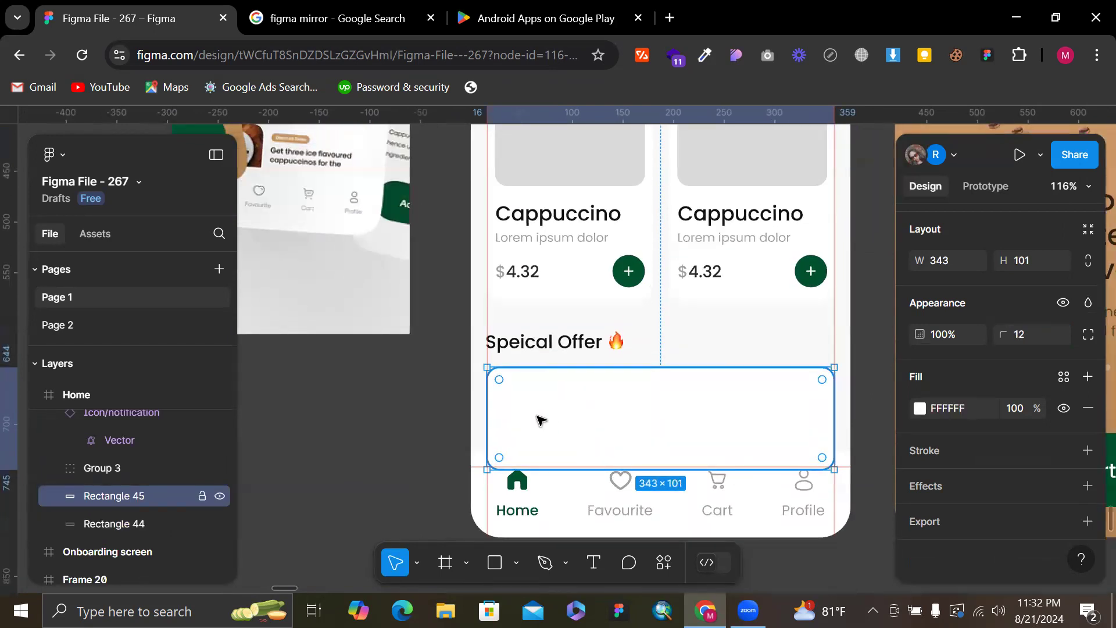
{"action": "left_click_drag", "start_coordinate": [519, 421], "coordinate": [554, 421]}
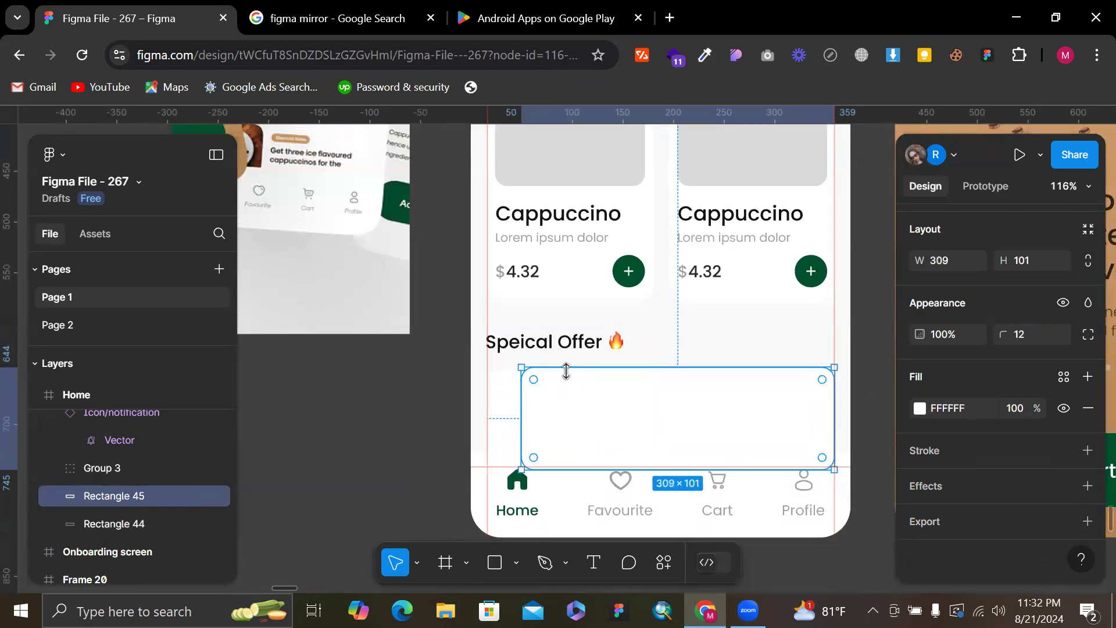
{"action": "left_click_drag", "start_coordinate": [570, 368], "coordinate": [569, 398]}
{"action": "left_click_drag", "start_coordinate": [832, 436], "coordinate": [525, 426]}
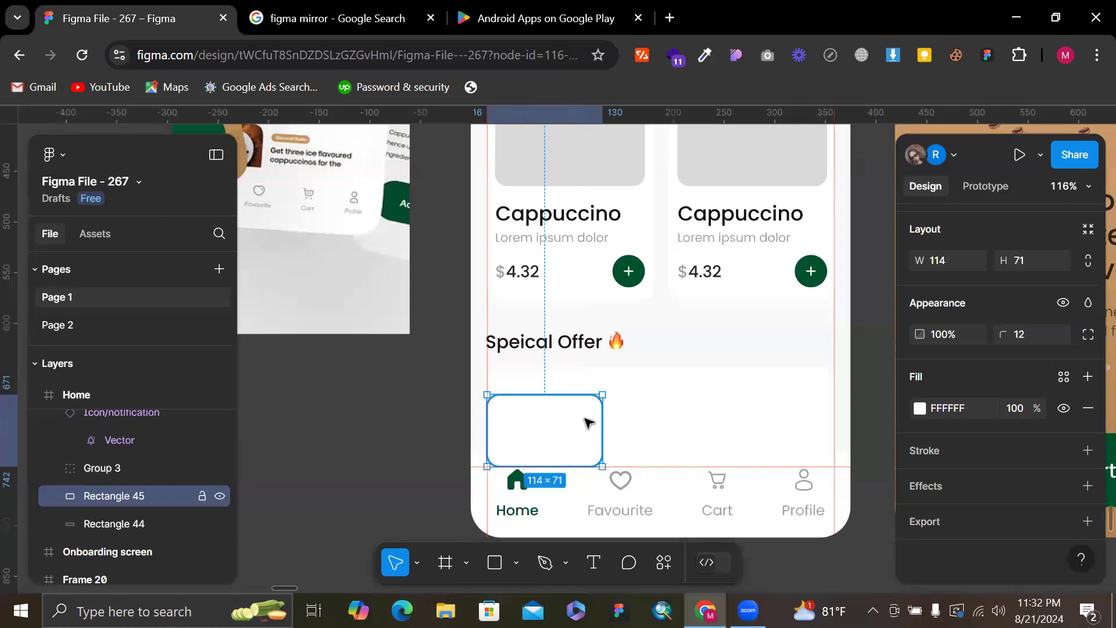
{"action": "scroll", "coordinate": [568, 427], "scroll_direction": "left", "scroll_amount": 3}
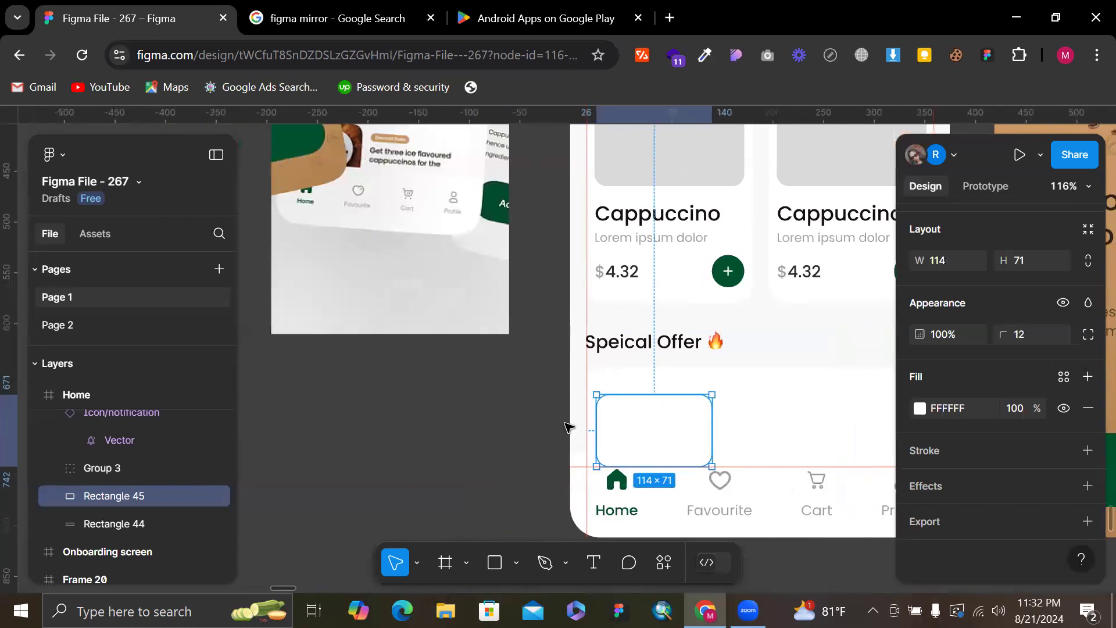
Fill the small rectangle with grey D9D9D9 sampled from the first product card's image placeholder
{"action": "scroll", "coordinate": [698, 512], "scroll_direction": "up", "scroll_amount": 2}
{"action": "scroll", "coordinate": [459, 223], "scroll_direction": "up", "scroll_amount": 3}
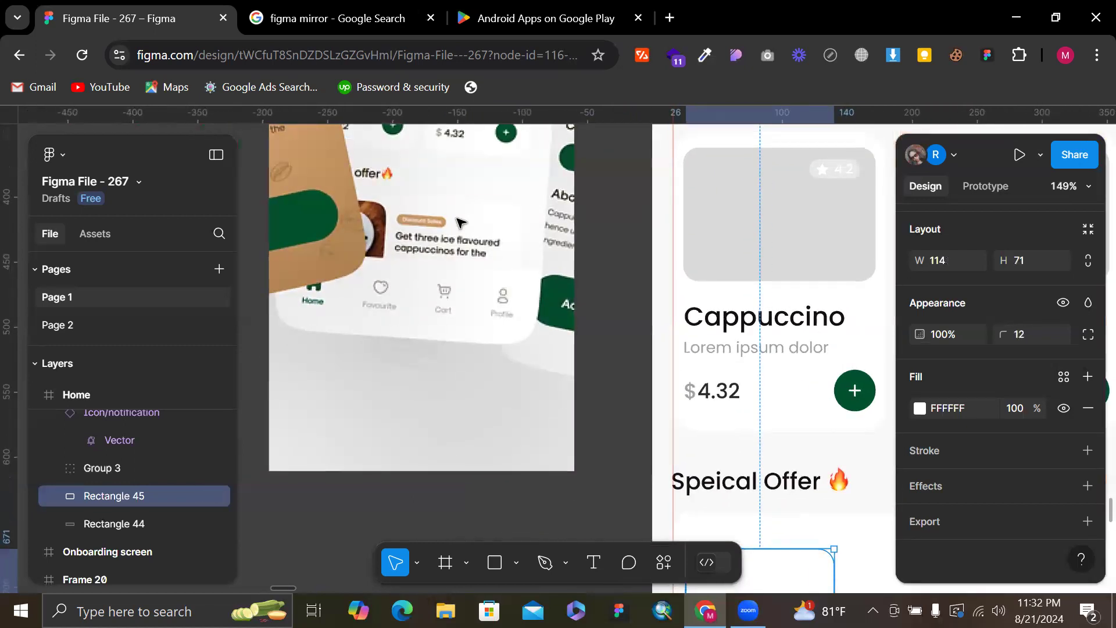
{"action": "scroll", "coordinate": [459, 223], "scroll_direction": "down", "scroll_amount": 2}
{"action": "scroll", "coordinate": [570, 341], "scroll_direction": "right", "scroll_amount": 2}
{"action": "scroll", "coordinate": [672, 365], "scroll_direction": "up", "scroll_amount": 3}
{"action": "key", "text": "i"}
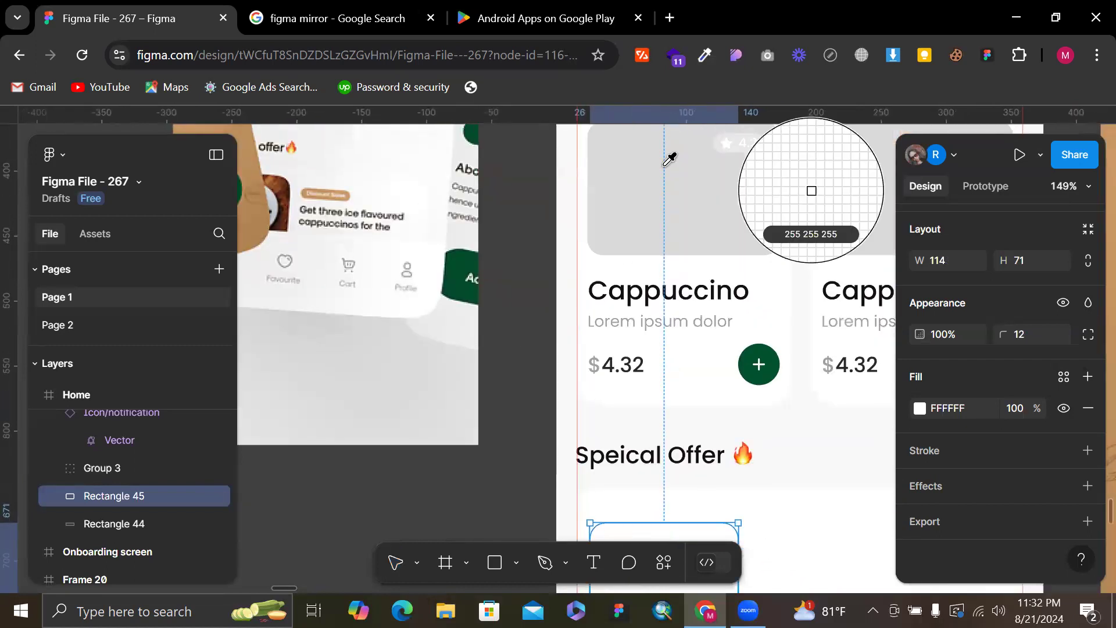
{"action": "left_click", "coordinate": [670, 155]}
{"action": "scroll", "coordinate": [667, 164], "scroll_direction": "down", "scroll_amount": 5}
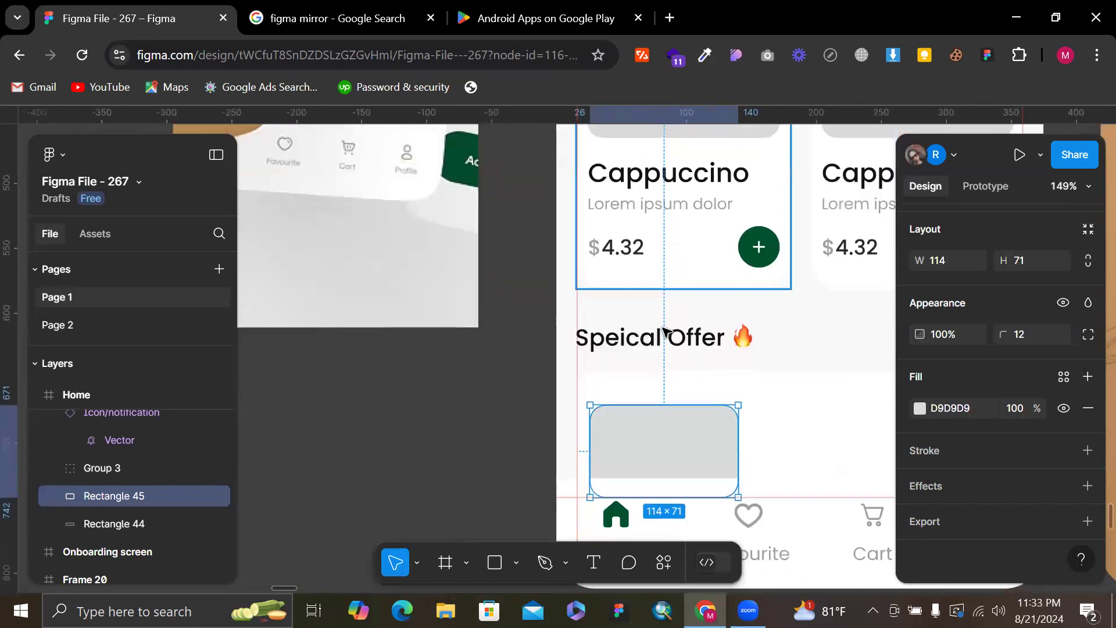
Align the vertical centres of the grey rectangle and the white special offer rectangle
{"action": "left_click", "coordinate": [806, 332], "text": "shift"}
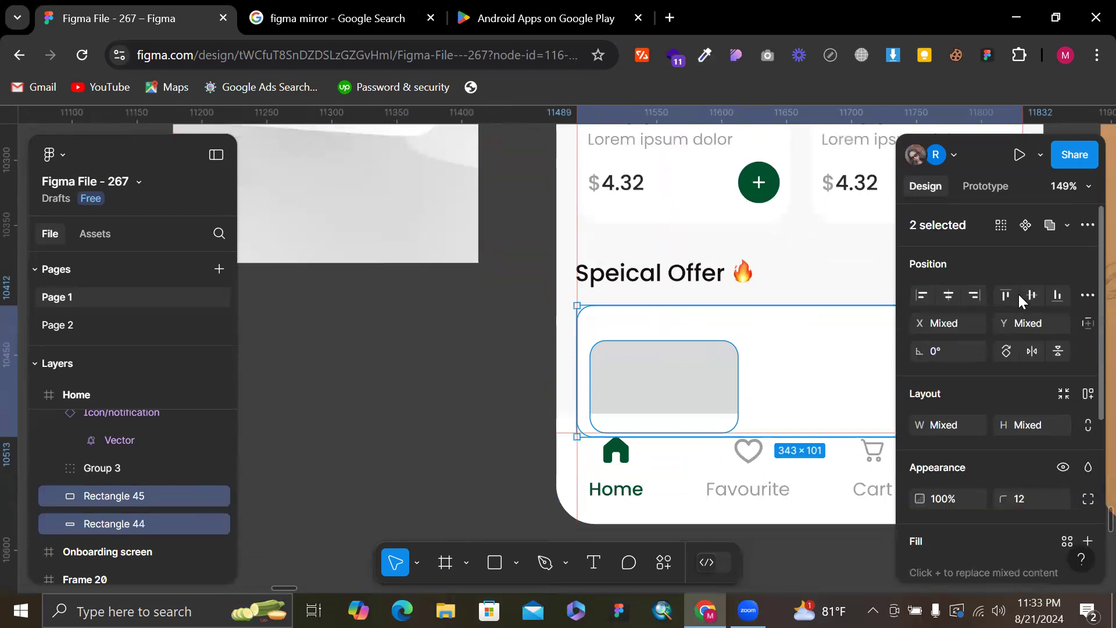
{"action": "left_click", "coordinate": [1029, 286]}
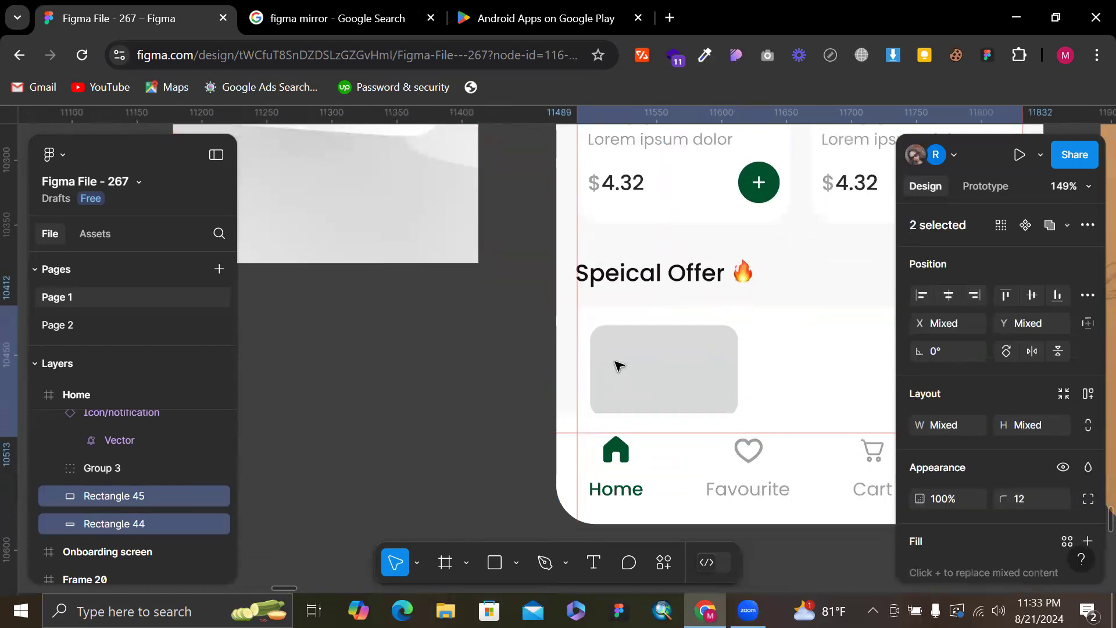
{"action": "left_click", "coordinate": [647, 357]}
{"action": "scroll", "coordinate": [648, 337], "scroll_direction": "up", "scroll_amount": 2}
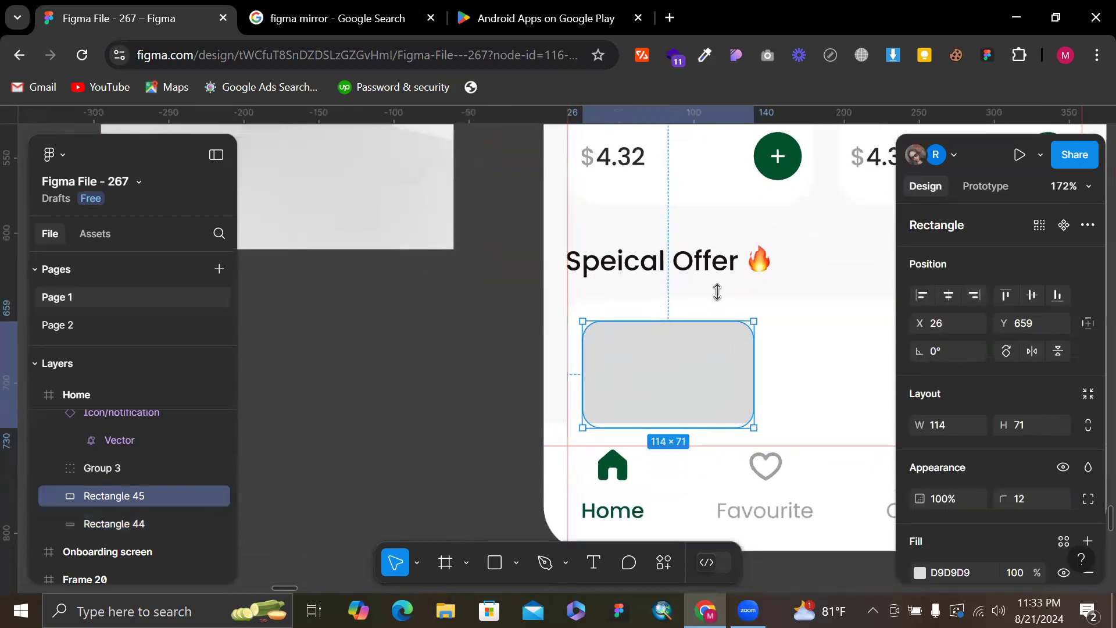
Copy the grey and white special offer rectangles together onto the empty canvas beside the Home frame
{"action": "scroll", "coordinate": [721, 296], "scroll_direction": "down", "scroll_amount": 3}
{"action": "scroll", "coordinate": [723, 295], "scroll_direction": "down", "scroll_amount": 3}
{"action": "left_click", "coordinate": [761, 316], "text": "shift"}
{"action": "scroll", "coordinate": [773, 320], "scroll_direction": "down", "scroll_amount": 2}
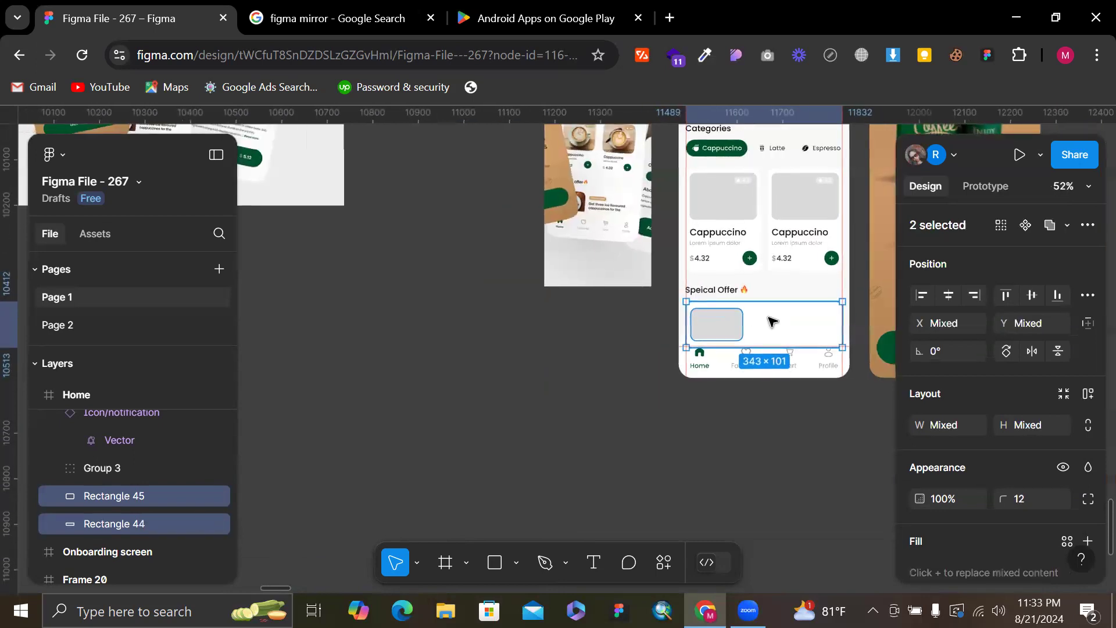
{"action": "left_click", "coordinate": [772, 323]}
{"action": "scroll", "coordinate": [710, 321], "scroll_direction": "up", "scroll_amount": 3}
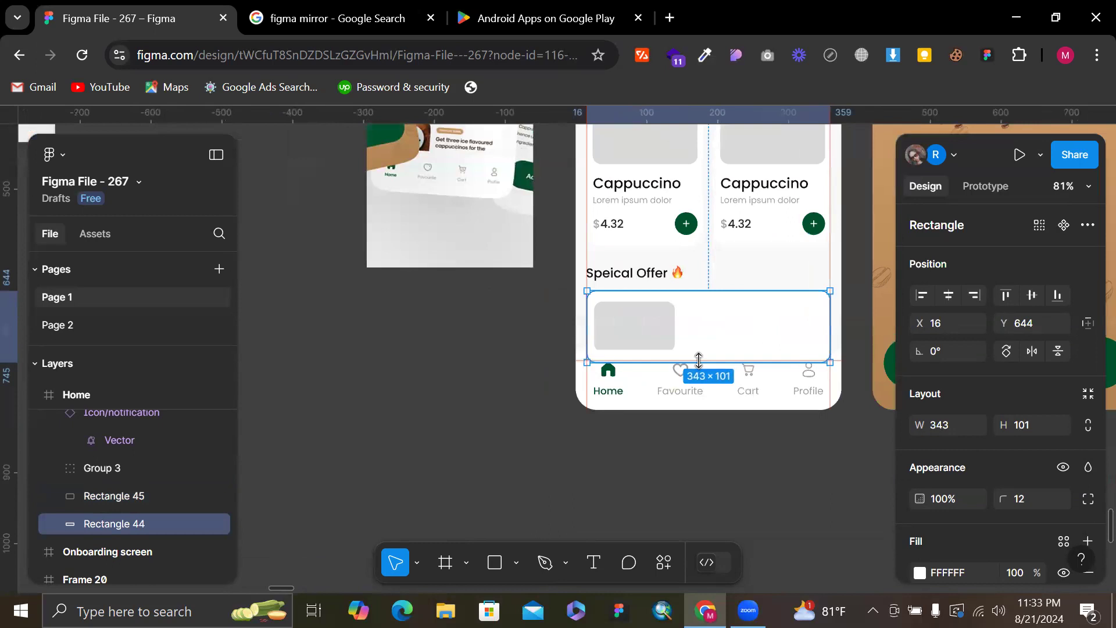
{"action": "left_click", "coordinate": [669, 342], "text": "shift"}
{"action": "scroll", "coordinate": [669, 343], "scroll_direction": "down", "scroll_amount": 2}
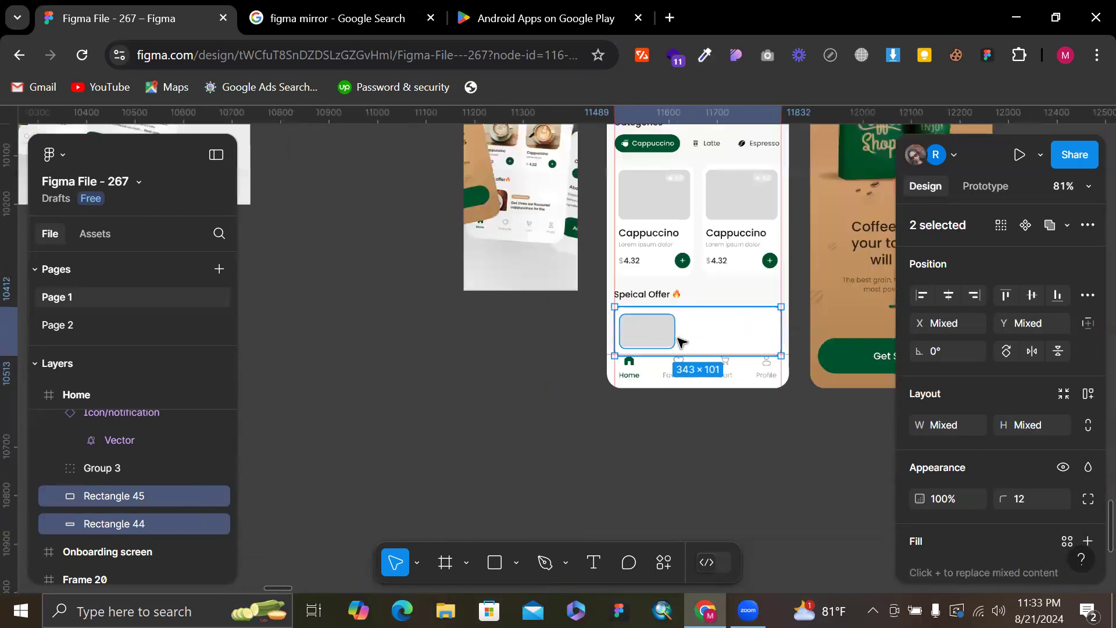
{"action": "left_click_drag", "start_coordinate": [702, 338], "coordinate": [500, 355]}
{"action": "scroll", "coordinate": [498, 356], "scroll_direction": "up", "scroll_amount": 3}
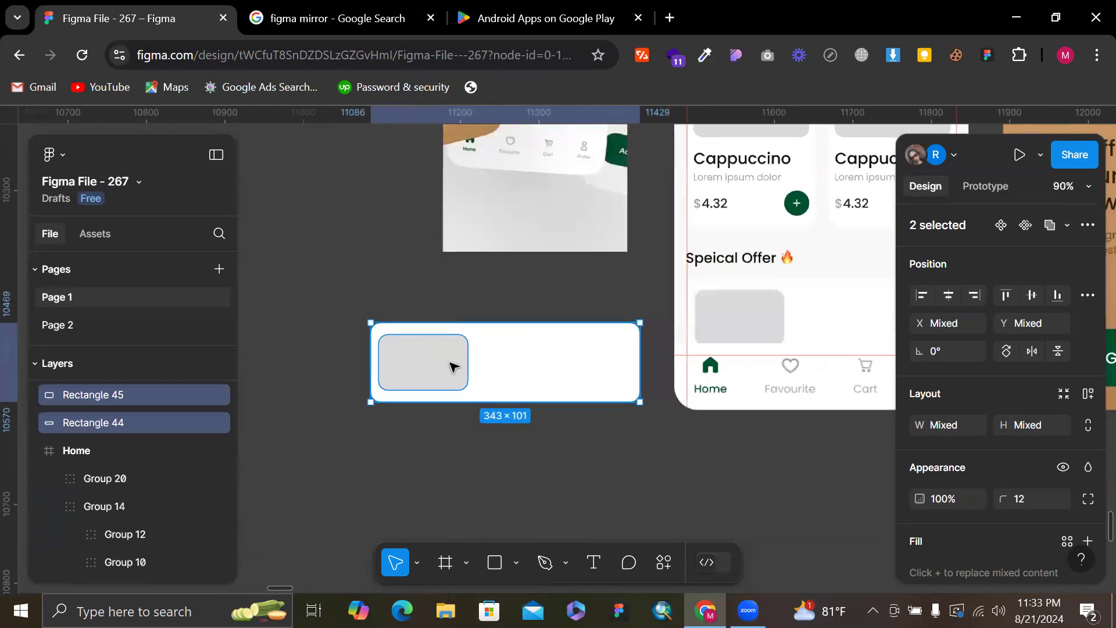
Narrow the copied grey rectangle to a width of 82 and centre it vertically in the copied white card
{"action": "left_click", "coordinate": [451, 363]}
{"action": "scroll", "coordinate": [453, 363], "scroll_direction": "up", "scroll_amount": 2}
{"action": "left_click_drag", "start_coordinate": [476, 363], "coordinate": [436, 365]}
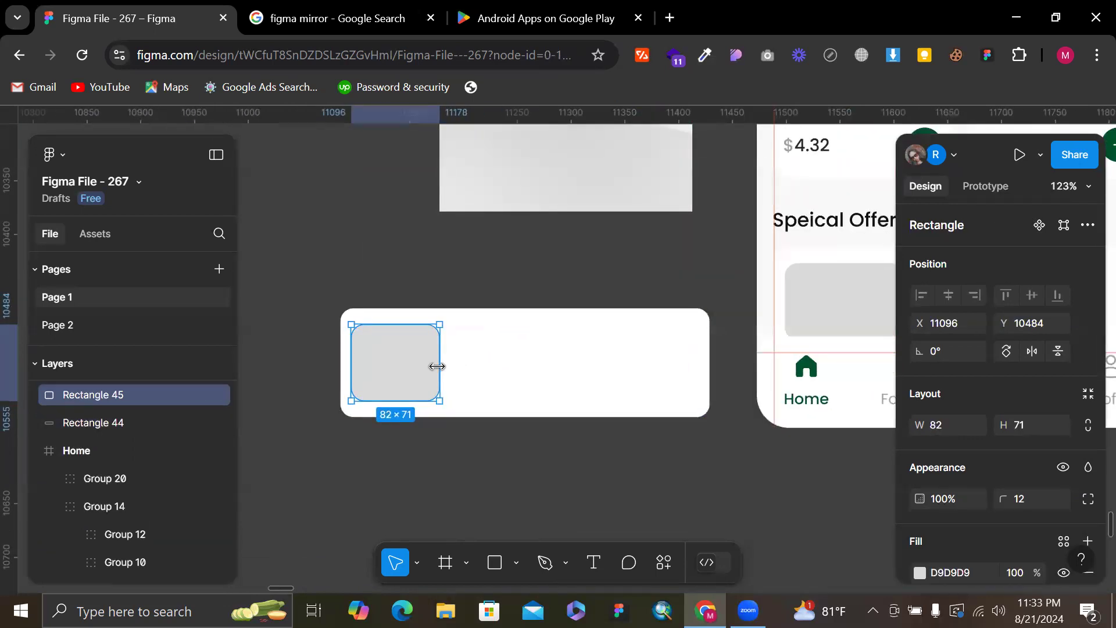
{"action": "left_click", "coordinate": [521, 357], "text": "shift"}
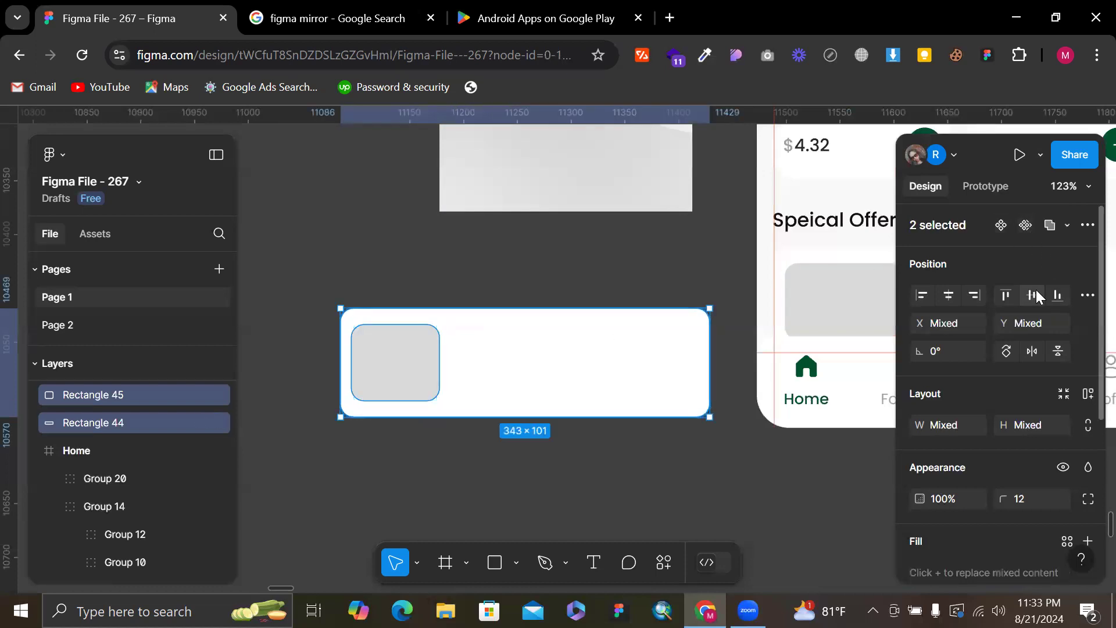
{"action": "left_click", "coordinate": [336, 386]}
{"action": "scroll", "coordinate": [336, 385], "scroll_direction": "up", "scroll_amount": 5}
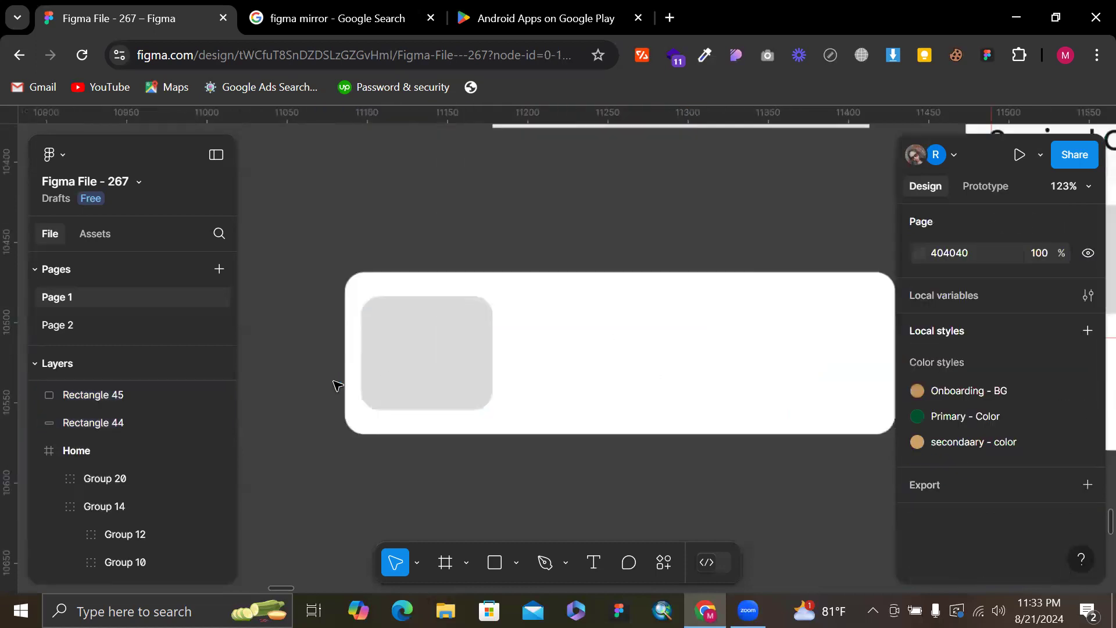
Nudge the copied grey rectangle right to leave a gap of 12 to the white card's left edge
{"action": "left_click", "coordinate": [383, 330]}
{"action": "key", "text": "alt"}
{"action": "key", "text": "Right"}
{"action": "key", "text": "Right"}
{"action": "key", "text": "Right"}
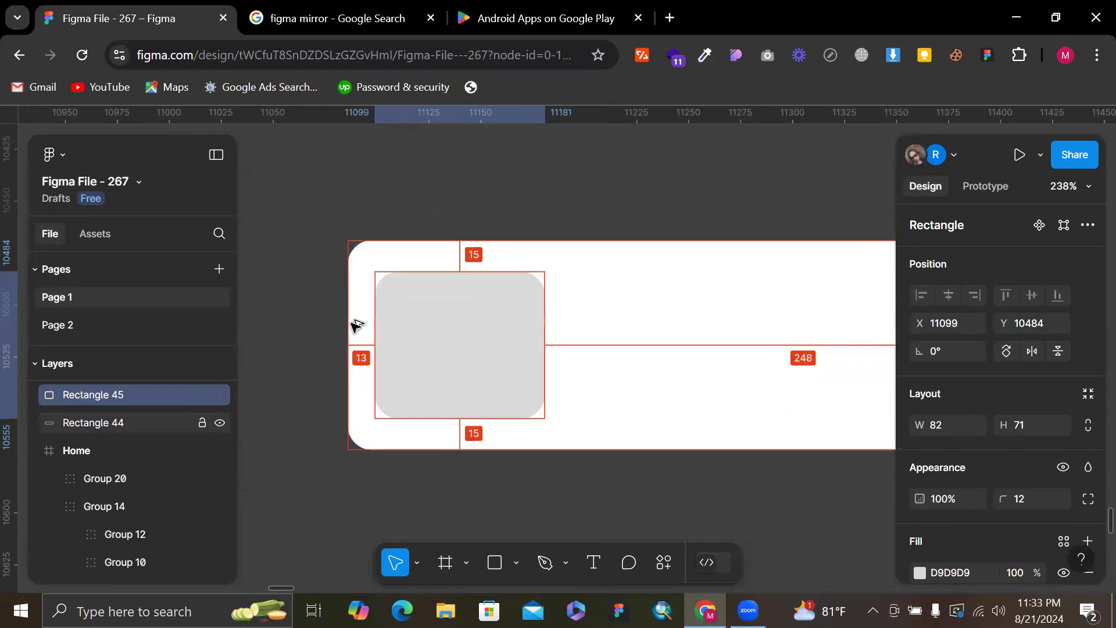
{"action": "key", "text": "Left"}
{"action": "key", "text": "Left"}
{"action": "scroll", "coordinate": [355, 328], "scroll_direction": "down", "scroll_amount": 5}
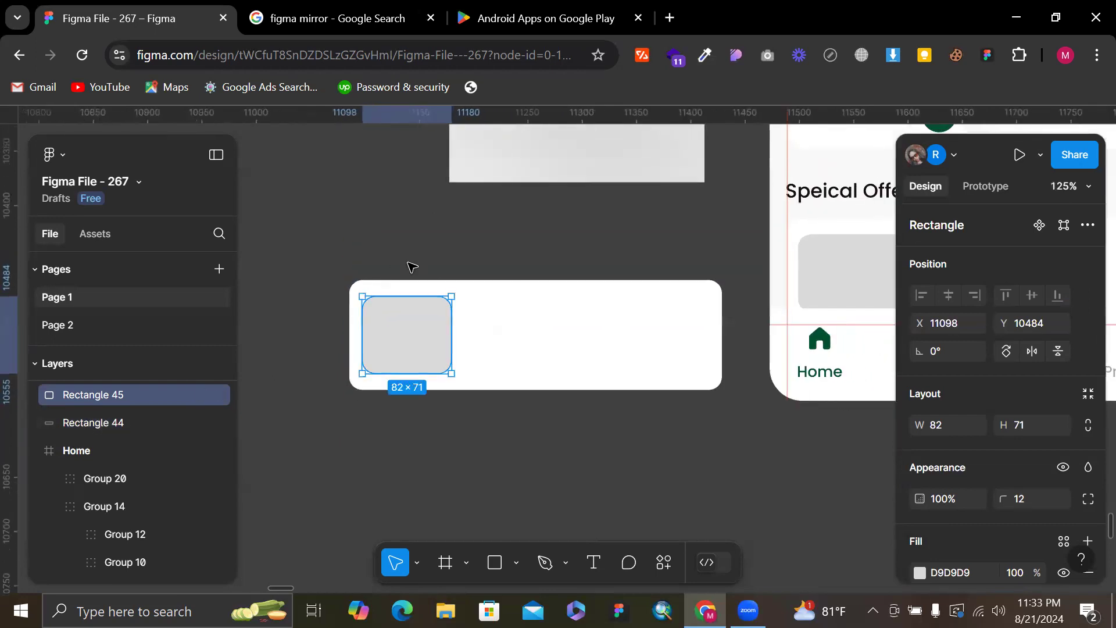
Set the copied white card's height to 104, centre the grey rectangle vertically in it and check the gaps
{"action": "left_click", "coordinate": [489, 303]}
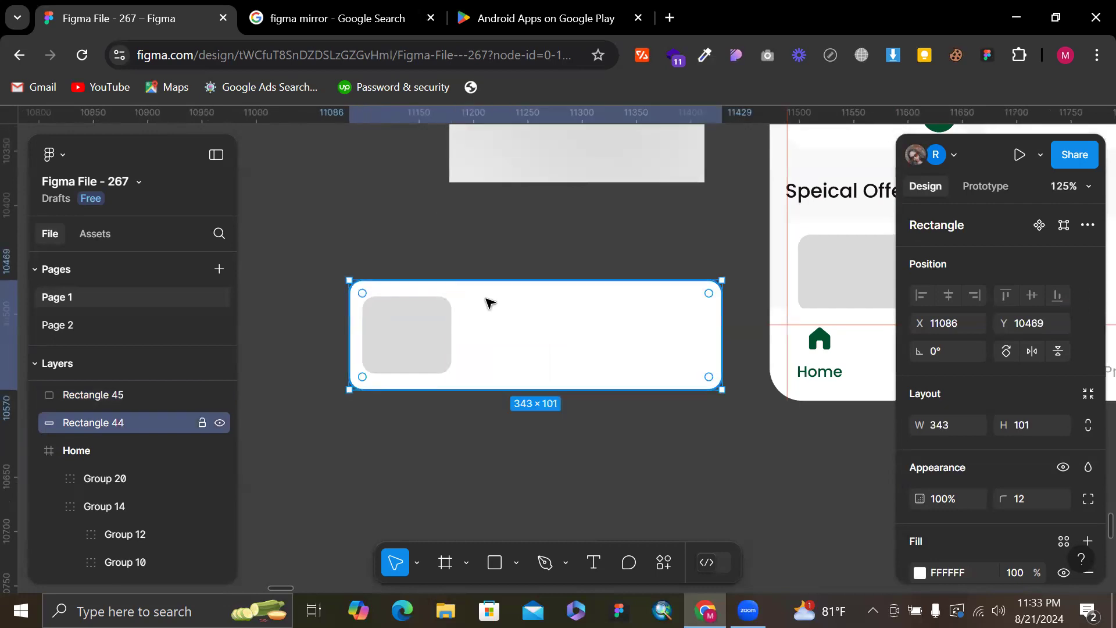
{"action": "left_click", "coordinate": [1036, 428]}
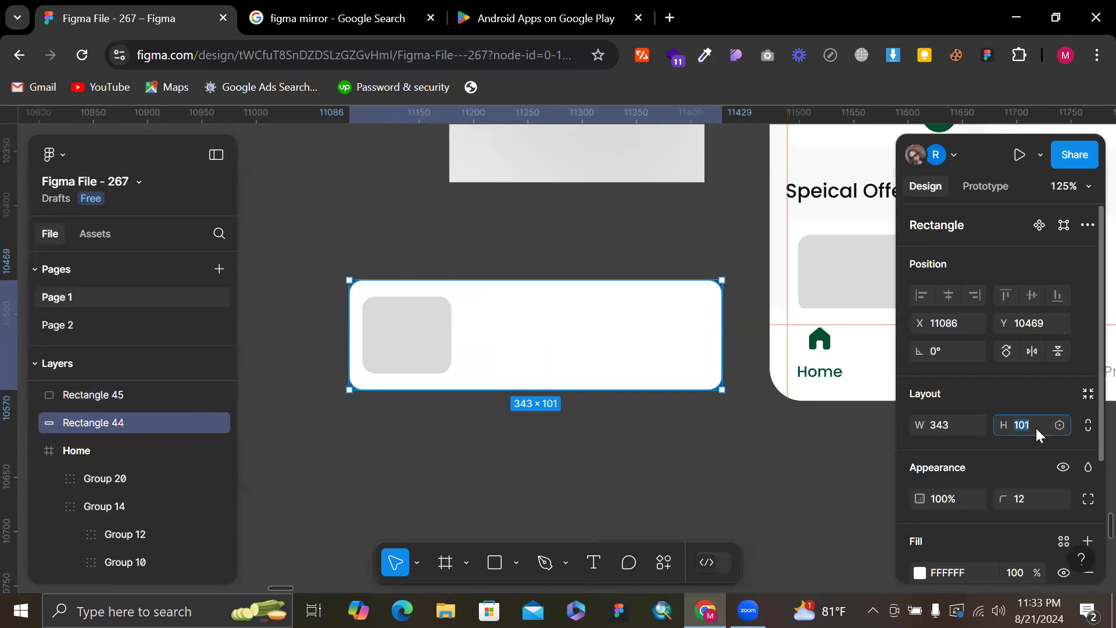
{"action": "key", "text": "Up"}
{"action": "key", "text": "Up"}
{"action": "key", "text": "Up"}
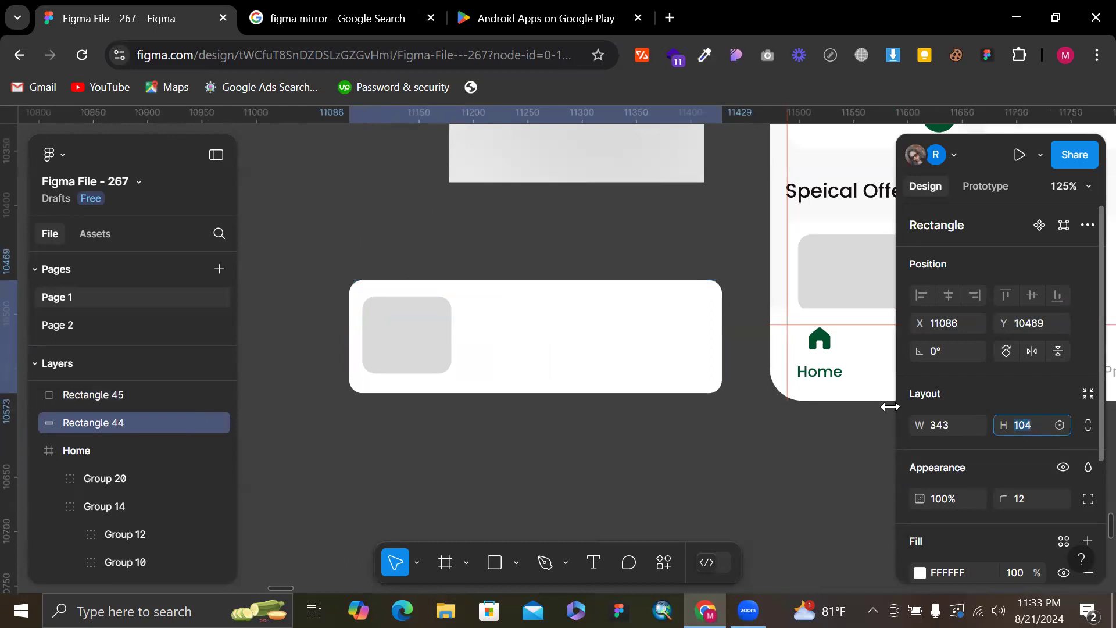
{"action": "left_click_drag", "start_coordinate": [632, 450], "coordinate": [373, 301]}
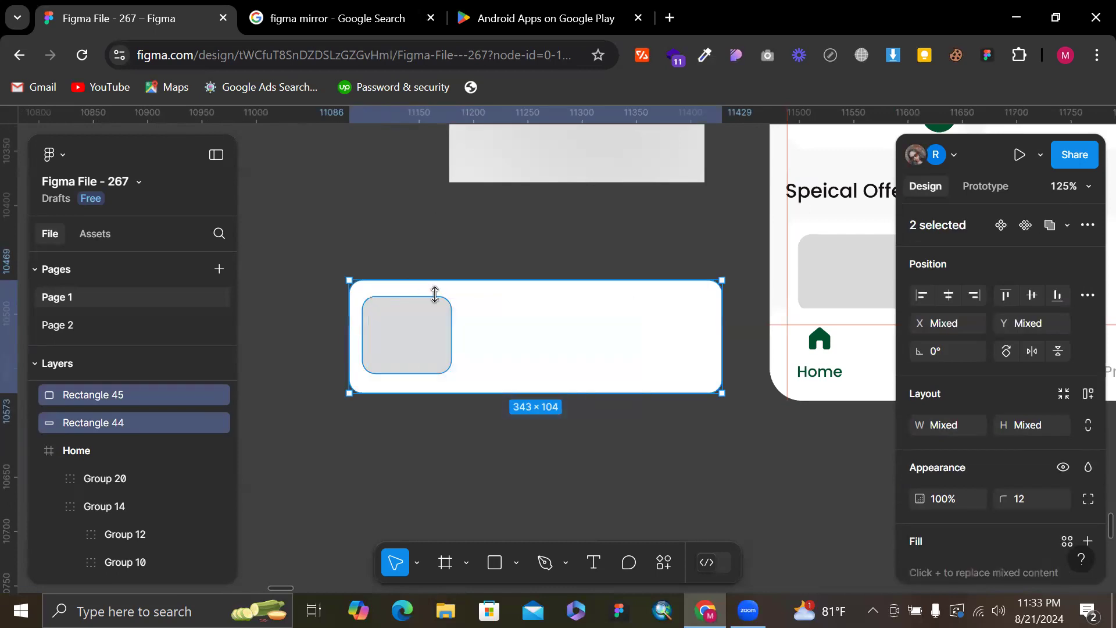
{"action": "left_click", "coordinate": [416, 356]}
{"action": "left_click", "coordinate": [480, 311], "text": "shift"}
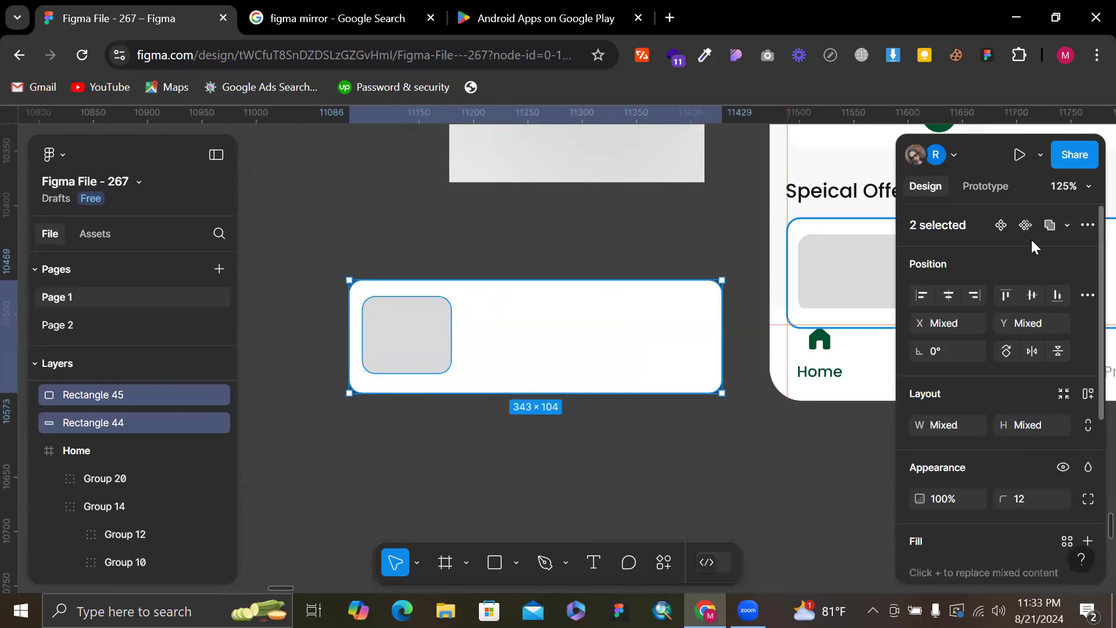
{"action": "left_click", "coordinate": [1033, 293]}
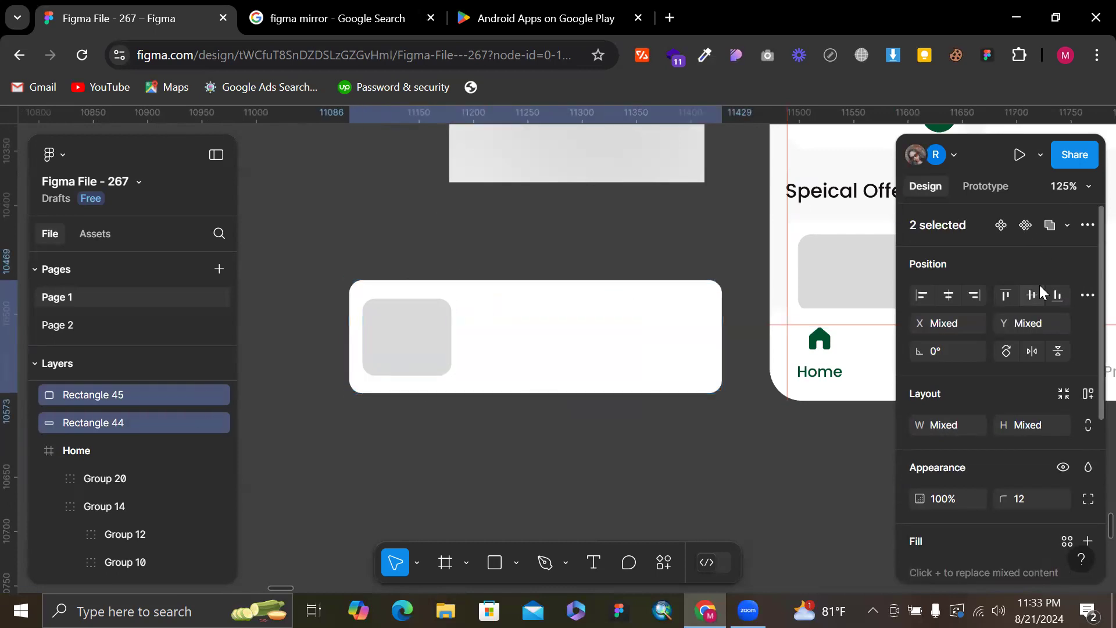
{"action": "left_click", "coordinate": [407, 344]}
{"action": "key", "text": "alt"}
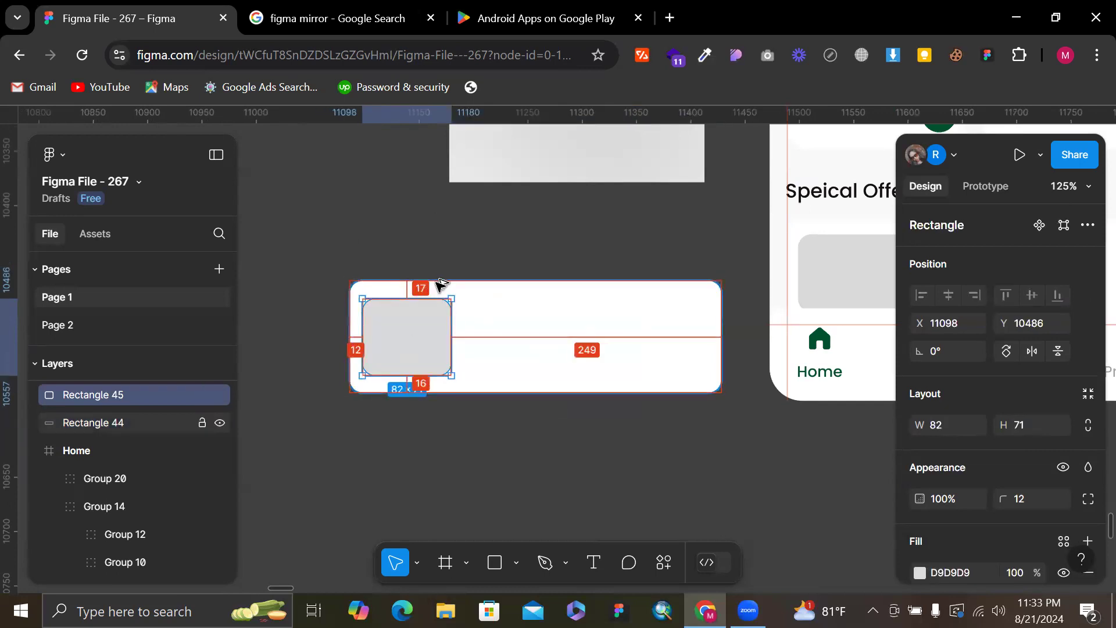
Set the copied grey rectangle's height to 70 and centre it vertically in the white card
{"action": "left_click", "coordinate": [531, 320]}
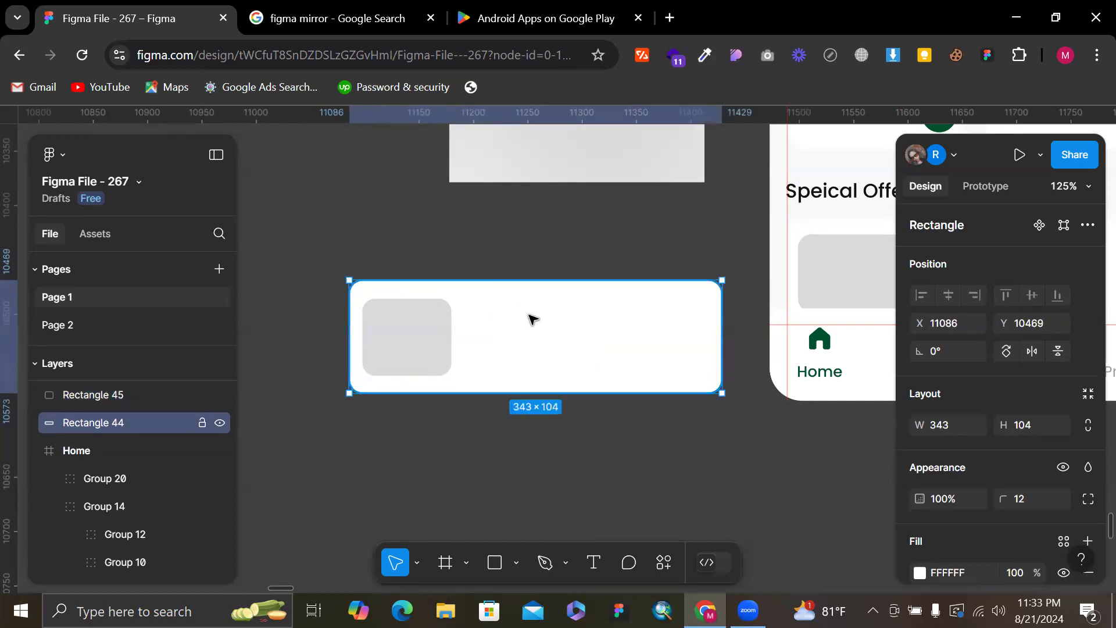
{"action": "left_click", "coordinate": [432, 337]}
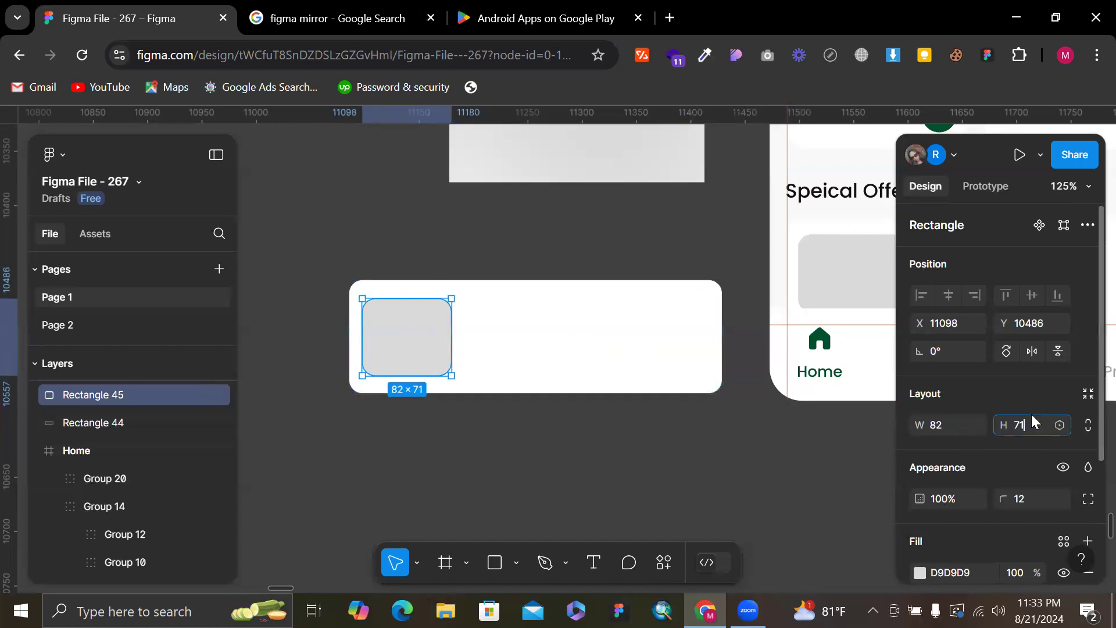
{"action": "left_click", "coordinate": [599, 329], "text": "shift"}
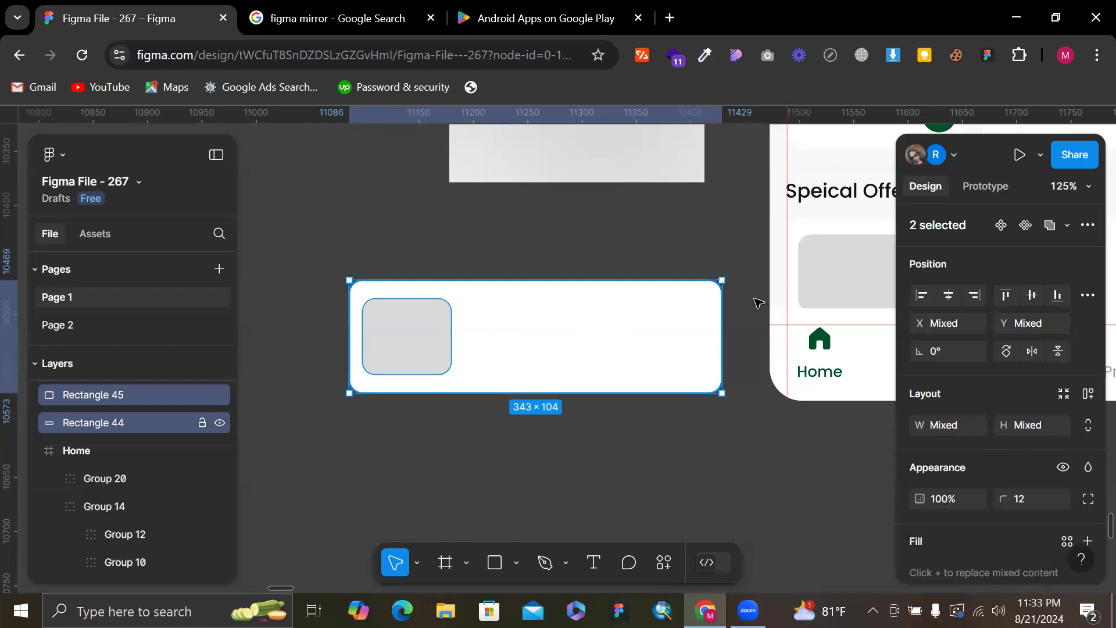
{"action": "left_click", "coordinate": [428, 342]}
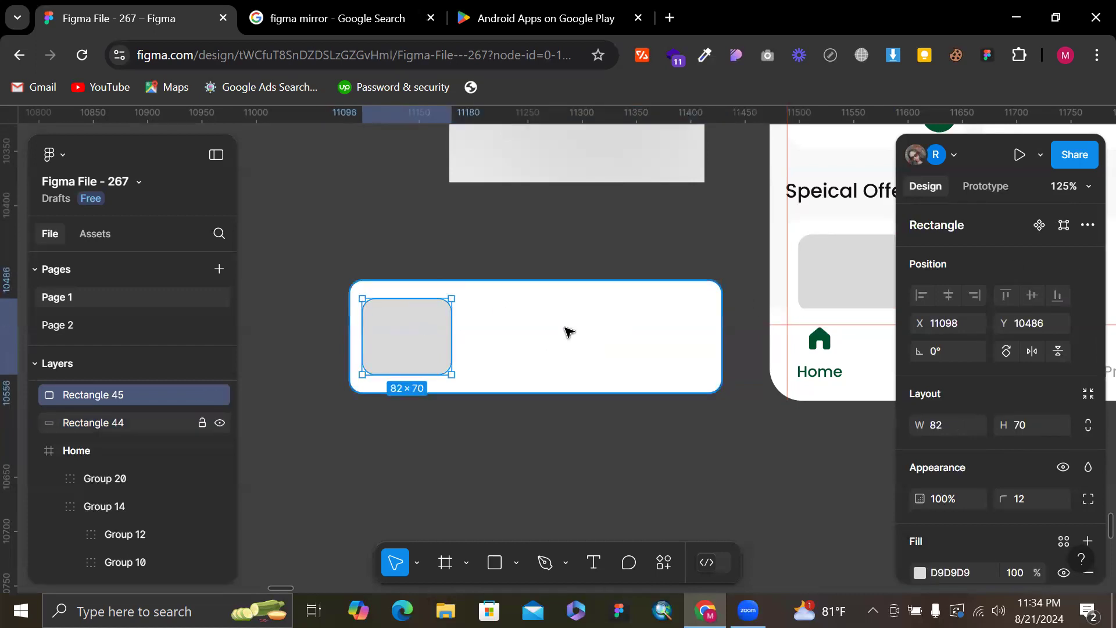
Set the copied white card's height to 102
{"action": "left_click", "coordinate": [568, 331]}
{"action": "key", "text": "BackSpace"}
{"action": "type", "text": "2"}
{"action": "key", "text": "Return"}
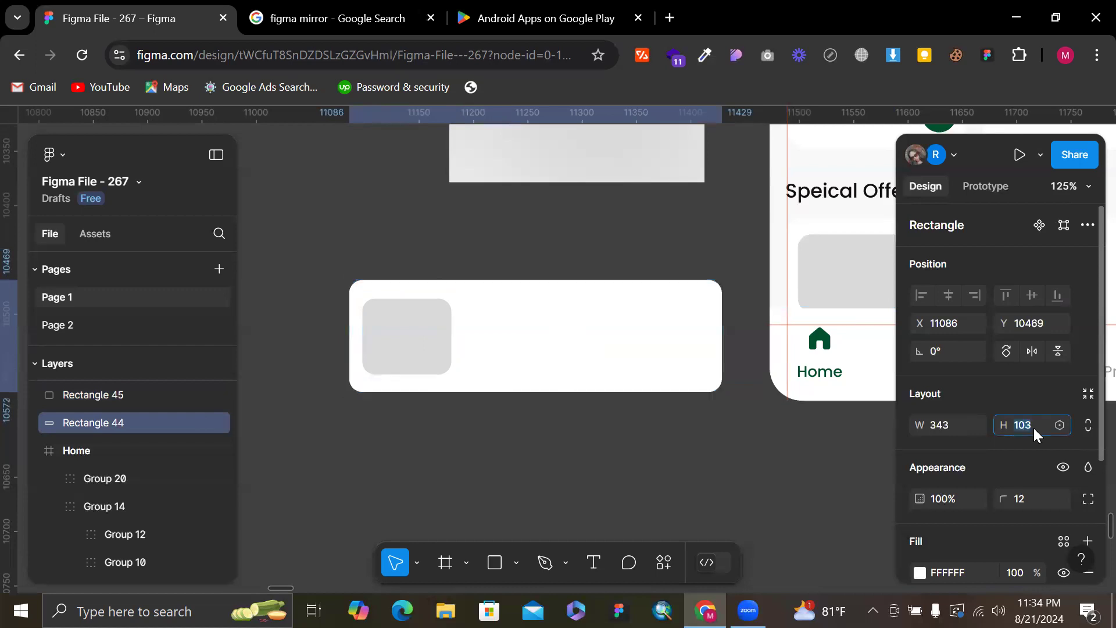
Centre the grey rectangle vertically in the copied white card and group the two rectangles
{"action": "left_click", "coordinate": [378, 318]}
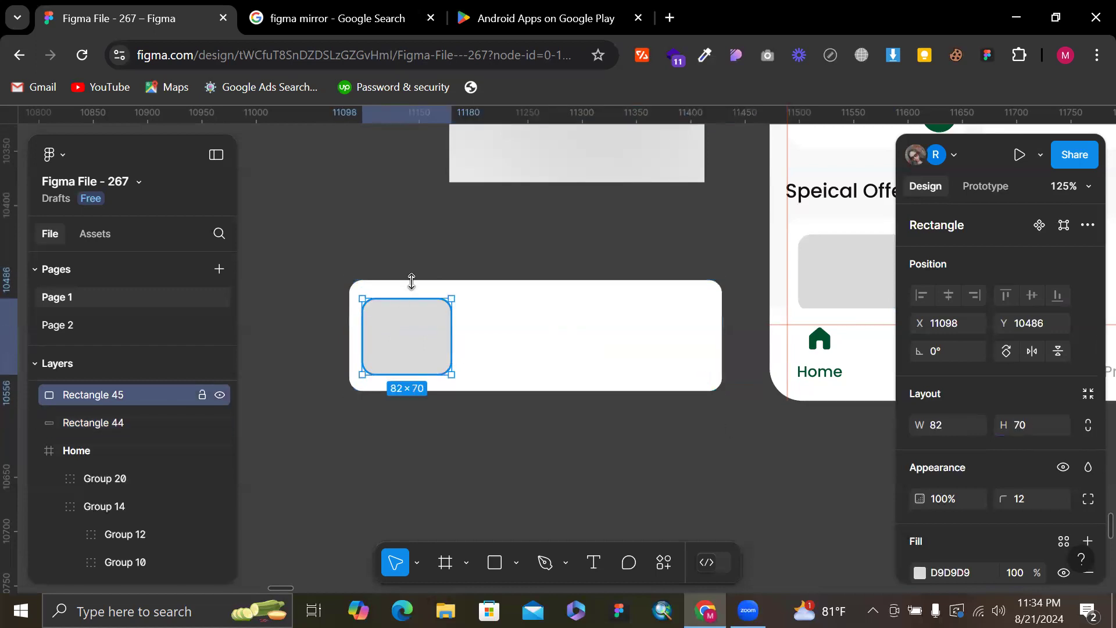
{"action": "left_click", "coordinate": [538, 334], "text": "shift"}
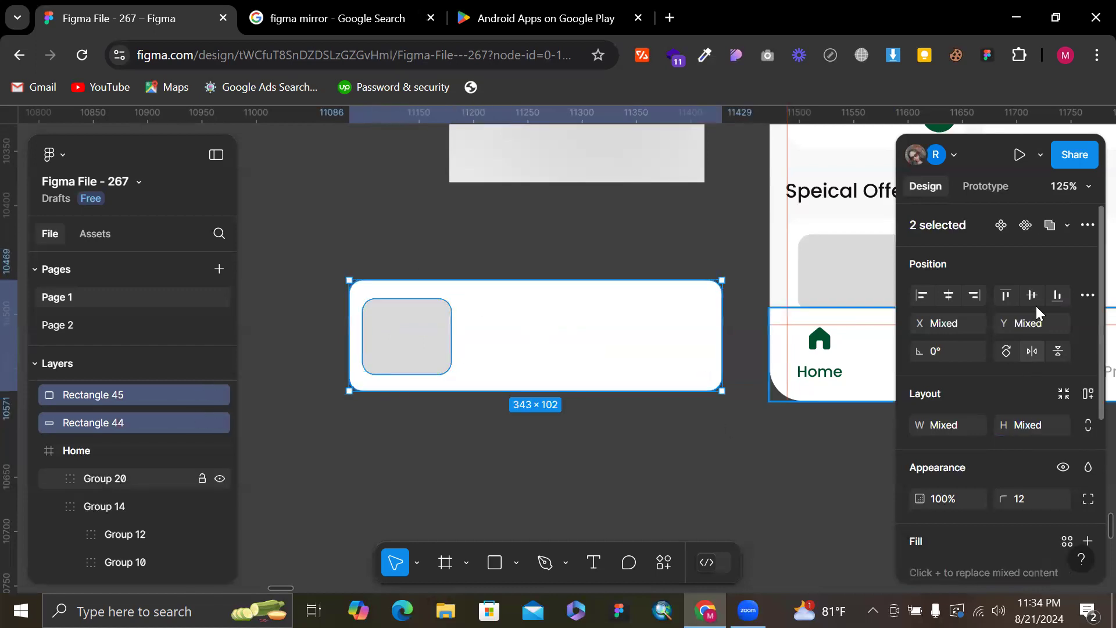
{"action": "left_click", "coordinate": [324, 280]}
{"action": "left_click_drag", "start_coordinate": [589, 488], "coordinate": [309, 257]}
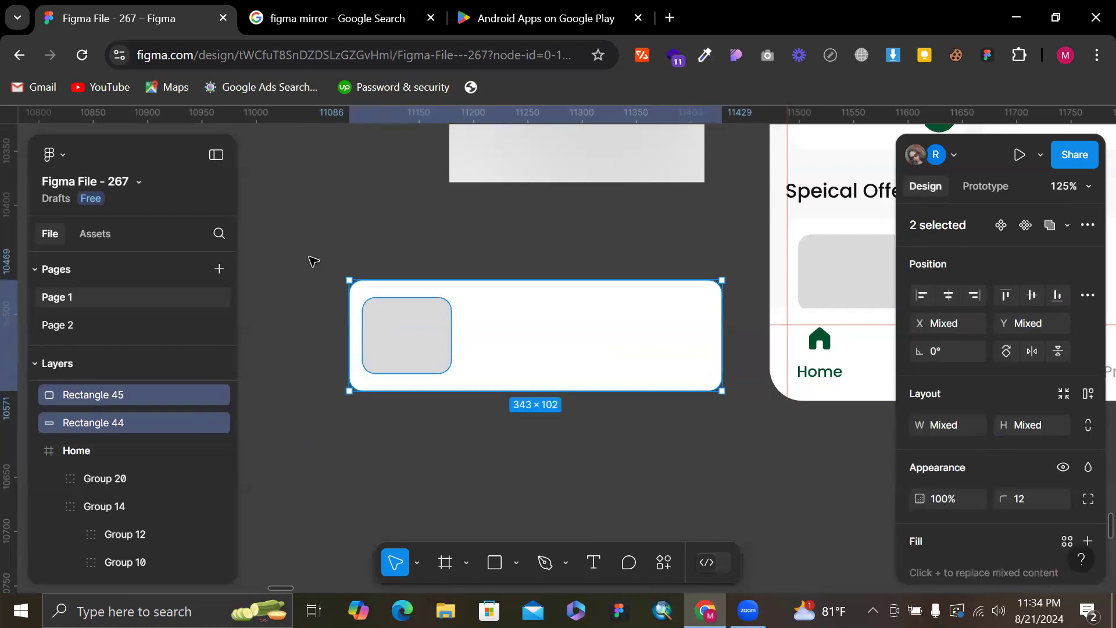
{"action": "key", "text": "ctrl+g"}
{"action": "scroll", "coordinate": [814, 302], "scroll_direction": "right", "scroll_amount": 4}
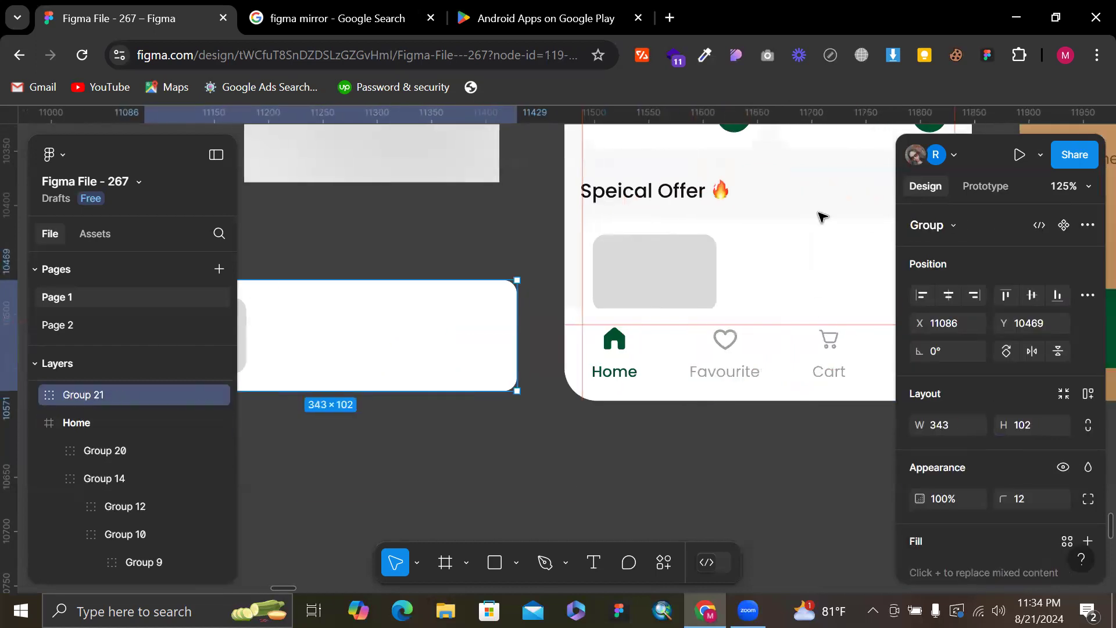
Delete the existing grey placeholder and its white card from the special offer area of the Home screen
{"action": "left_click_drag", "start_coordinate": [822, 176], "coordinate": [698, 273]}
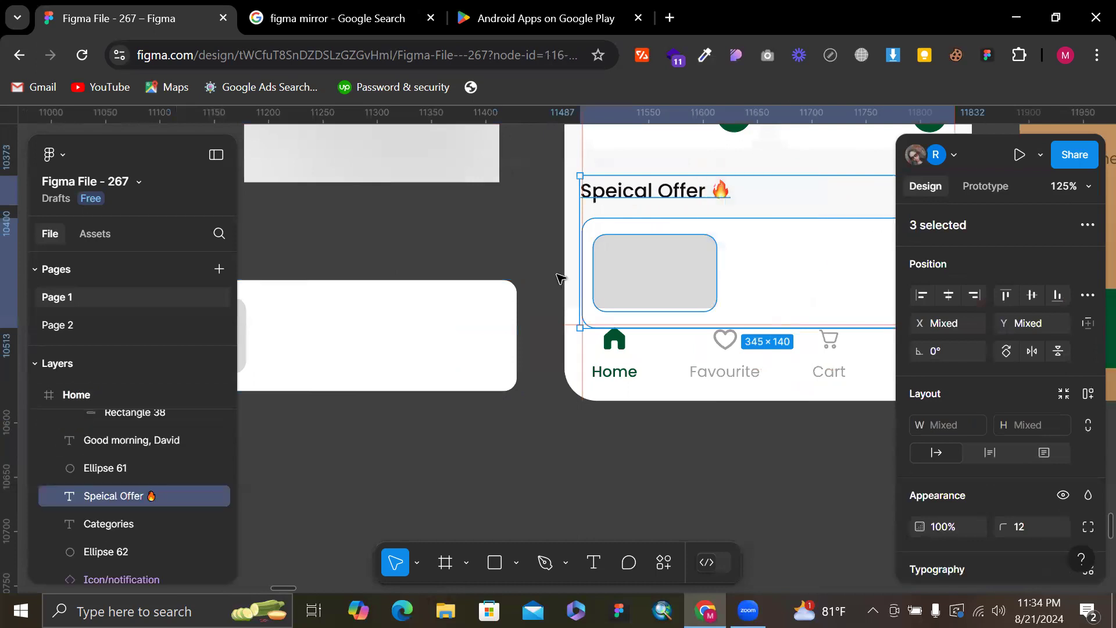
{"action": "left_click", "coordinate": [557, 263]}
{"action": "scroll", "coordinate": [584, 227], "scroll_direction": "up", "scroll_amount": 3}
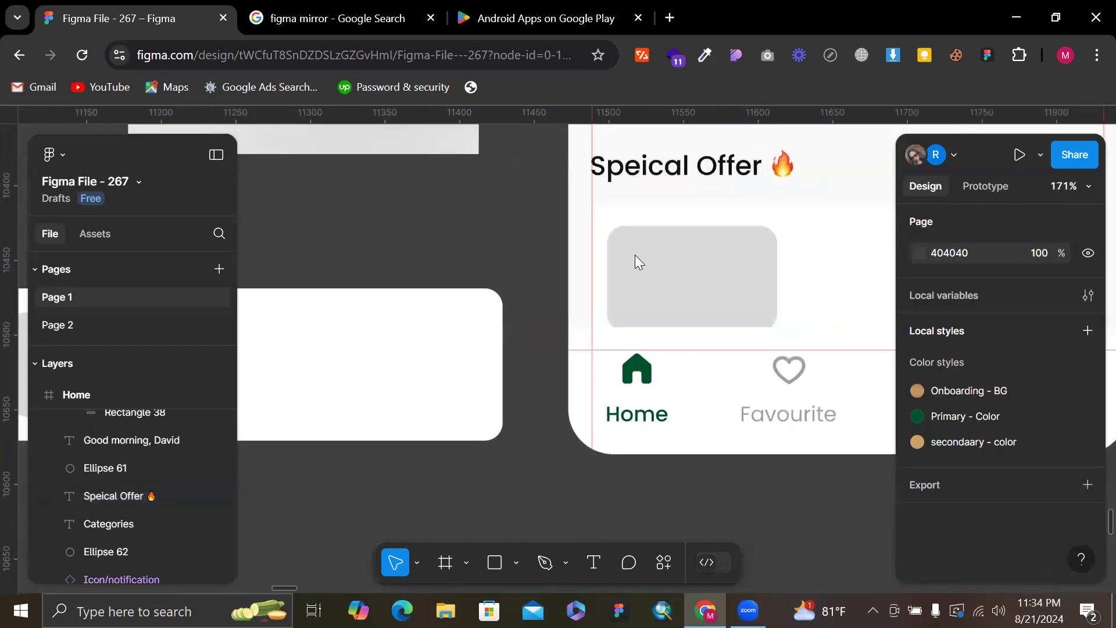
{"action": "left_click", "coordinate": [693, 289]}
{"action": "left_click", "coordinate": [692, 285], "text": "shift"}
{"action": "key", "text": "Delete"}
Cut the grouped white card with its grey rectangle from the canvas and paste it into the Home screen
{"action": "scroll", "coordinate": [691, 285], "scroll_direction": "down", "scroll_amount": 8}
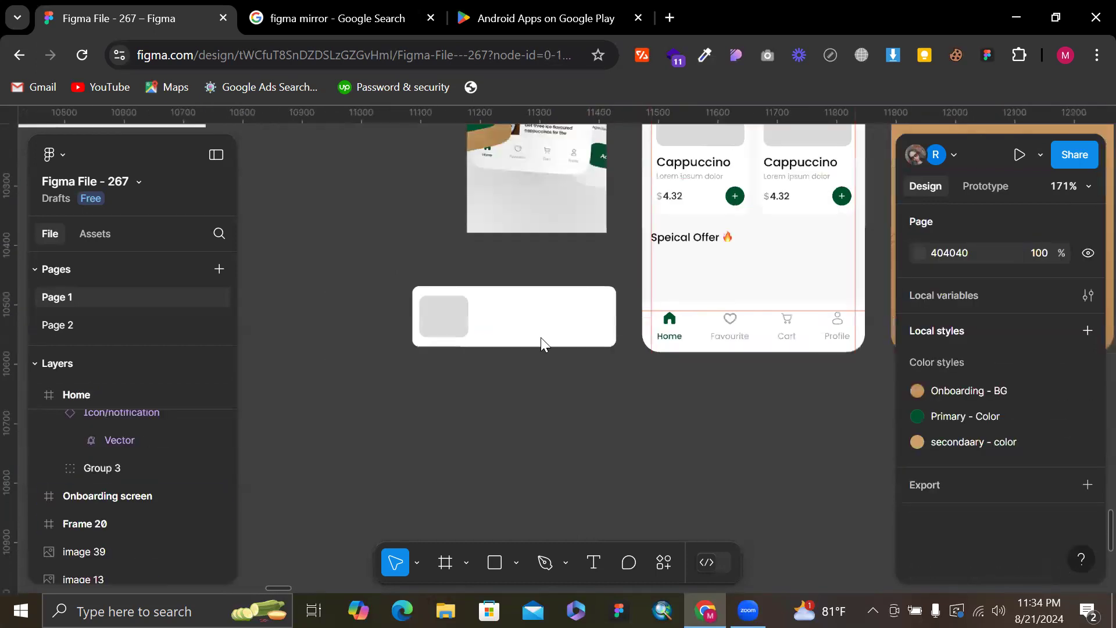
{"action": "left_click", "coordinate": [522, 330]}
{"action": "key", "text": "ctrl+x"}
{"action": "scroll", "coordinate": [553, 296], "scroll_direction": "right", "scroll_amount": 4}
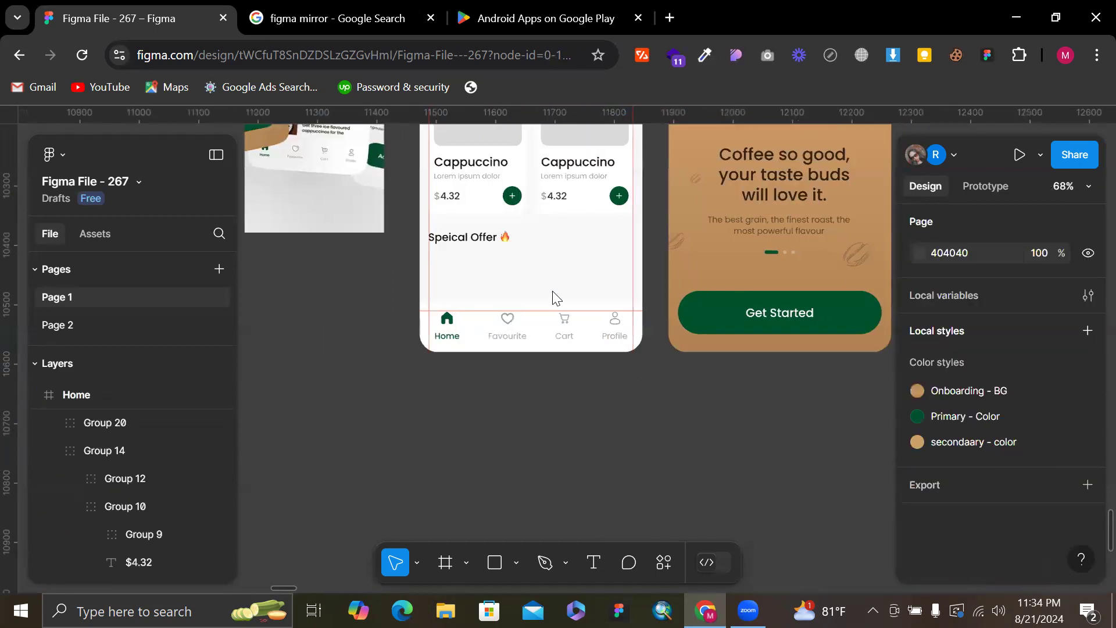
{"action": "left_click", "coordinate": [570, 276]}
{"action": "scroll", "coordinate": [571, 276], "scroll_direction": "up", "scroll_amount": 2}
{"action": "key", "text": "ctrl+v"}
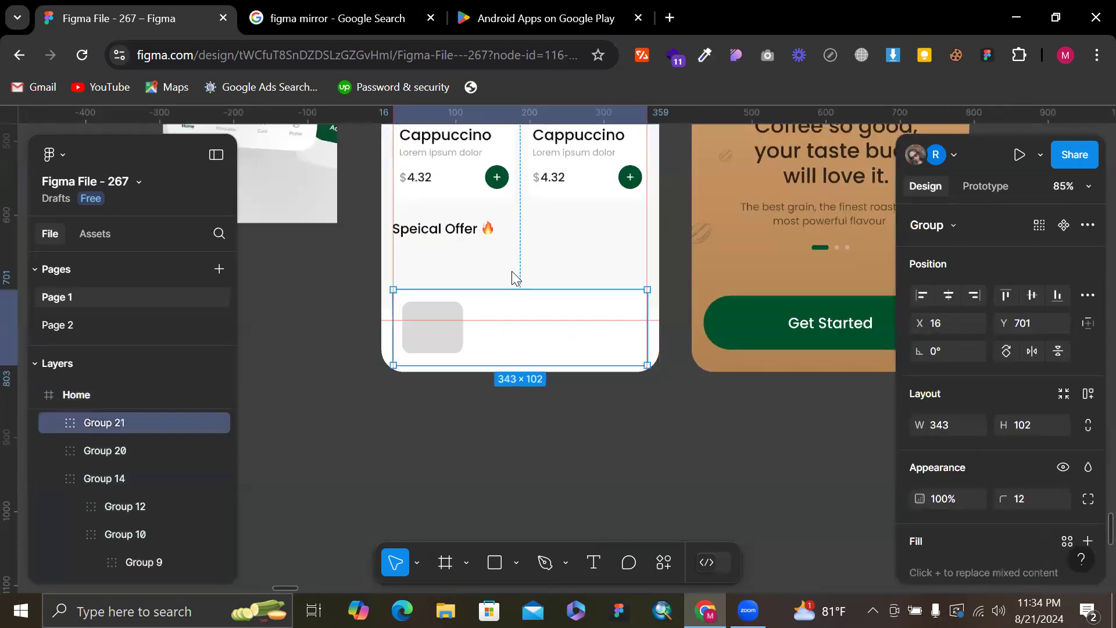
Send the pasted card group to the back of the Home screen, behind the navigation bar
{"action": "right_click", "coordinate": [475, 320]}
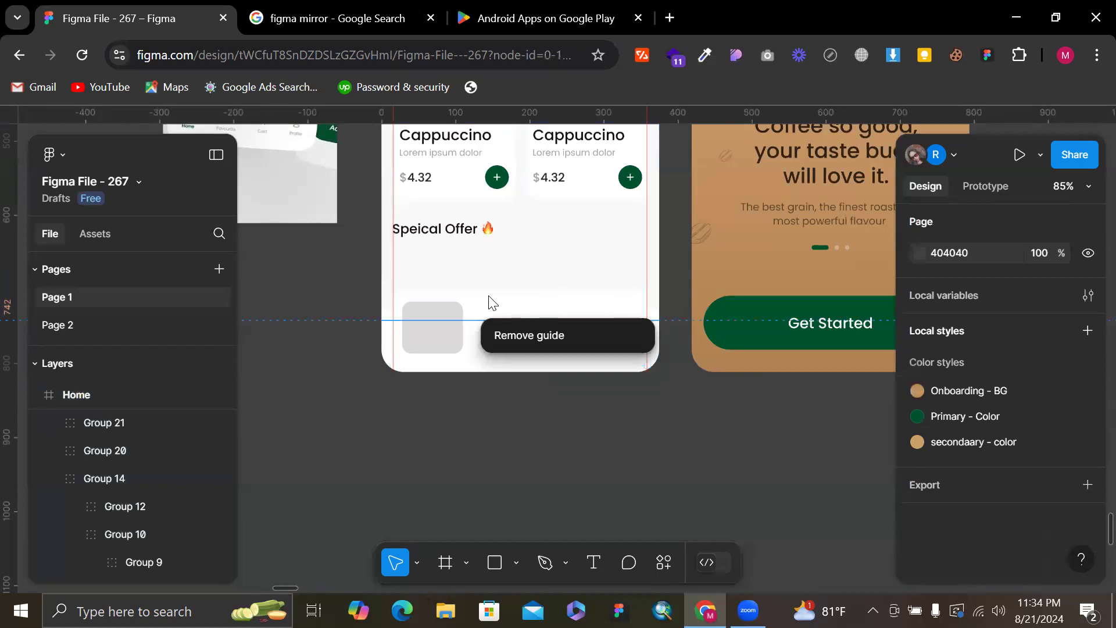
{"action": "key", "text": "Escape"}
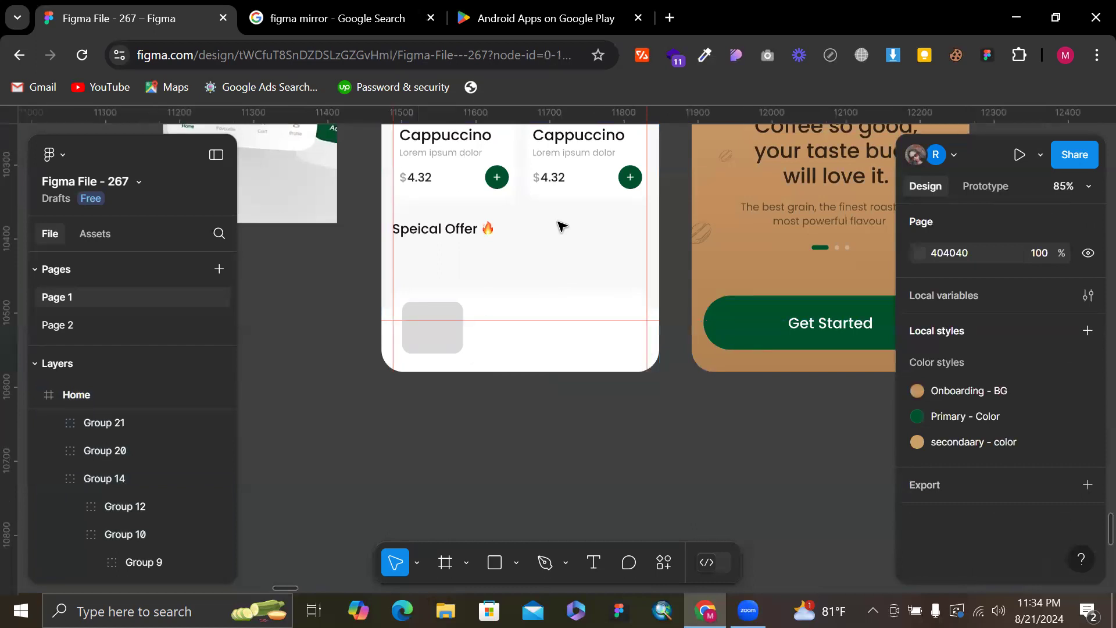
{"action": "left_click", "coordinate": [482, 301]}
{"action": "right_click", "coordinate": [482, 301]}
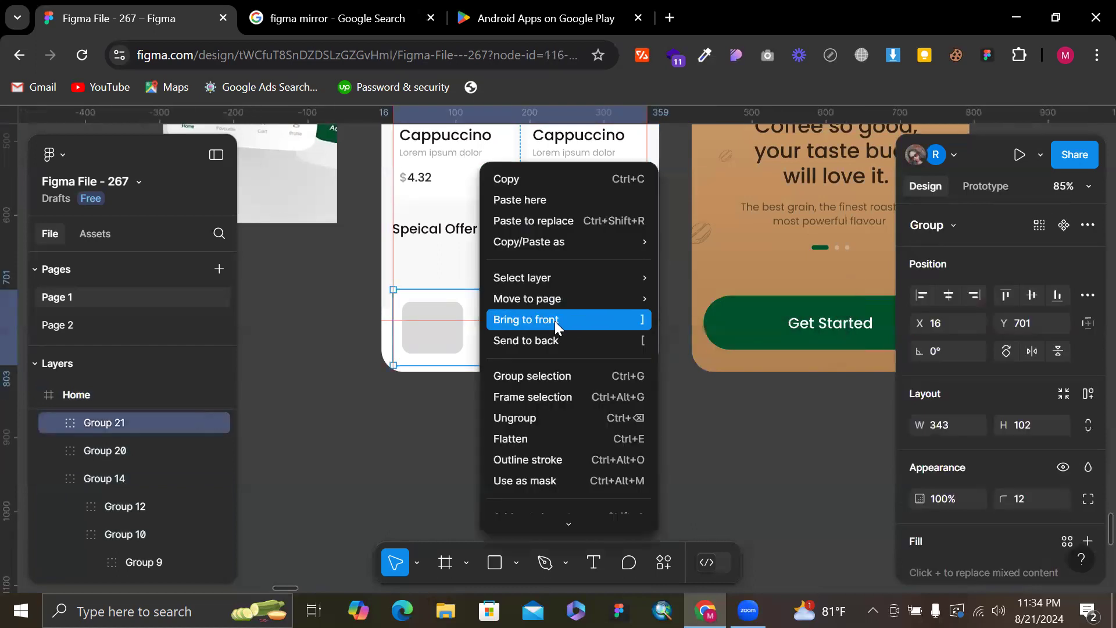
{"action": "left_click", "coordinate": [555, 340]}
{"action": "scroll", "coordinate": [467, 298], "scroll_direction": "up", "scroll_amount": 5}
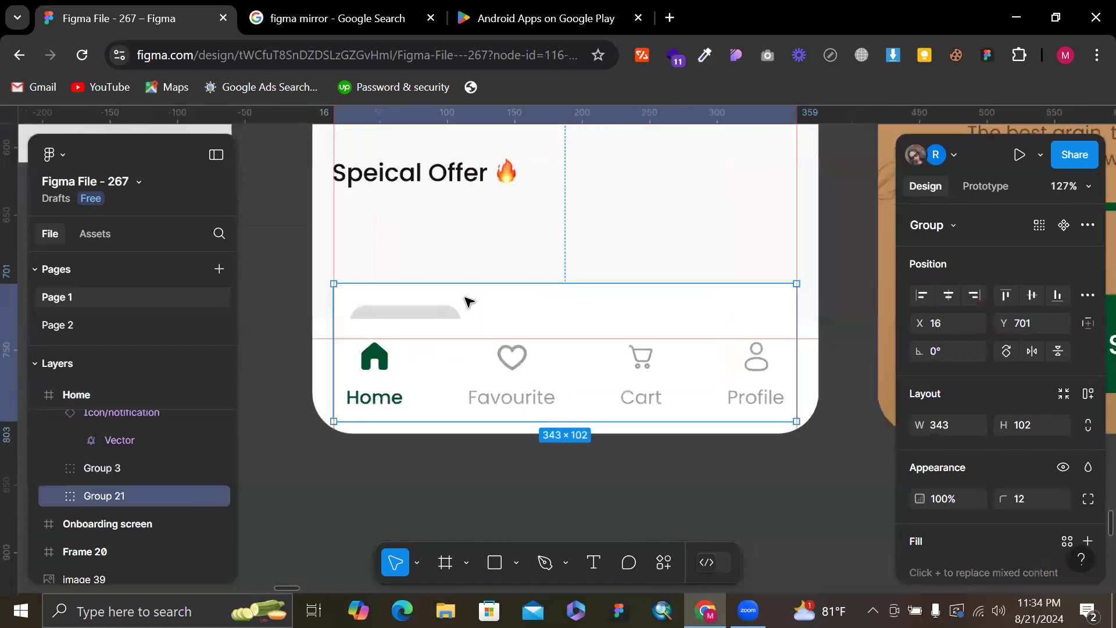
Move the card group up beneath the "Speical Offer" heading and check the gap between them
{"action": "left_click_drag", "start_coordinate": [467, 250], "coordinate": [462, 226]}
{"action": "left_click", "coordinate": [494, 174], "text": "shift"}
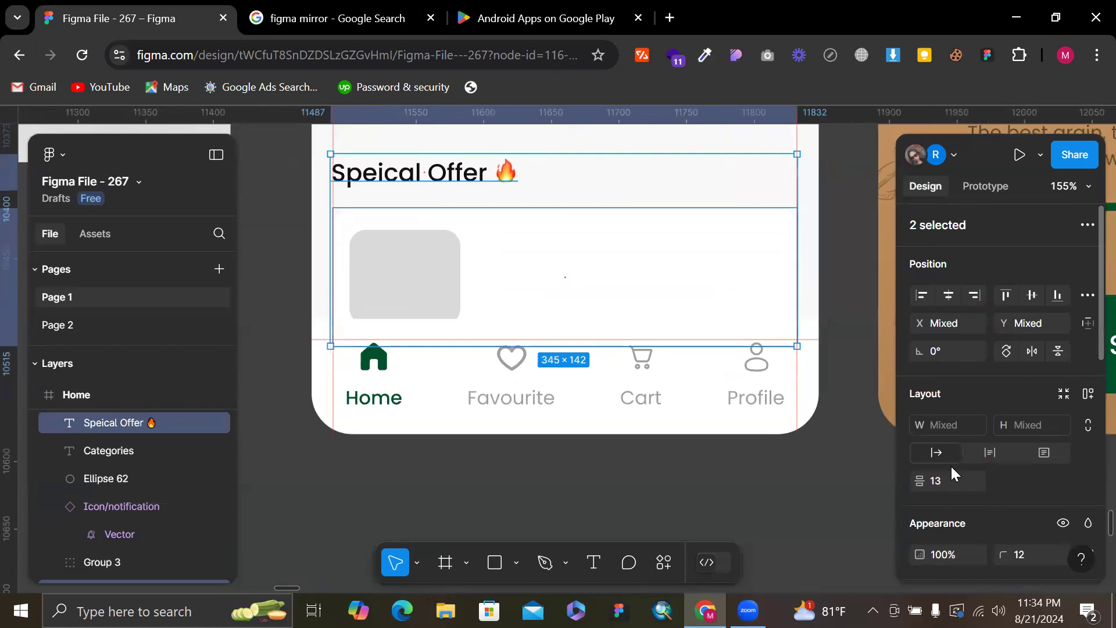
{"action": "left_click", "coordinate": [665, 263]}
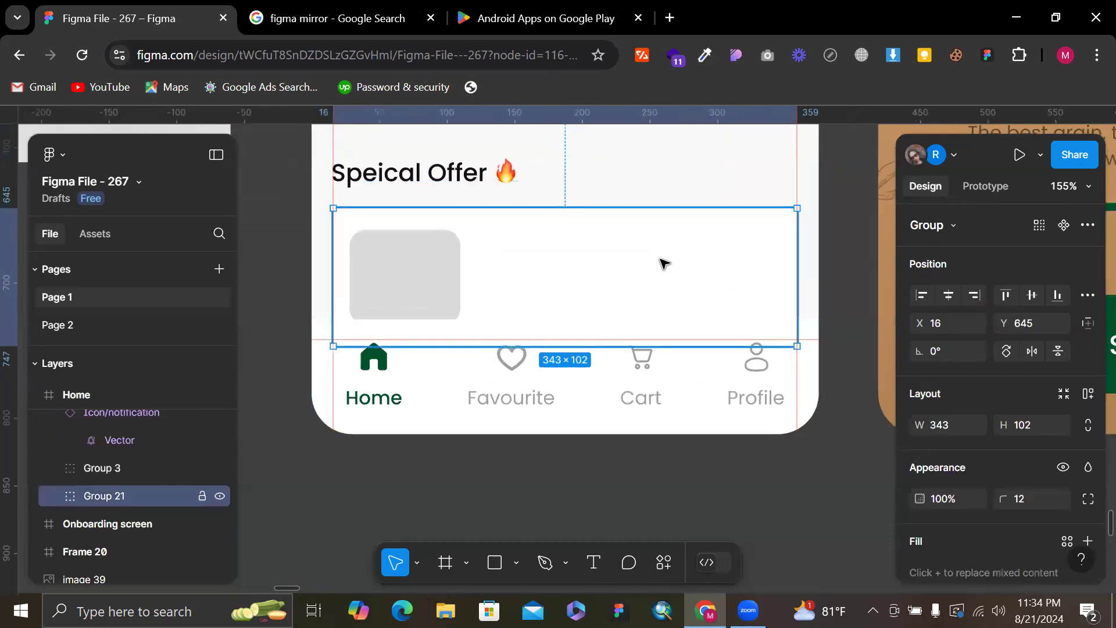
{"action": "key", "text": "alt"}
{"action": "left_click", "coordinate": [653, 185]}
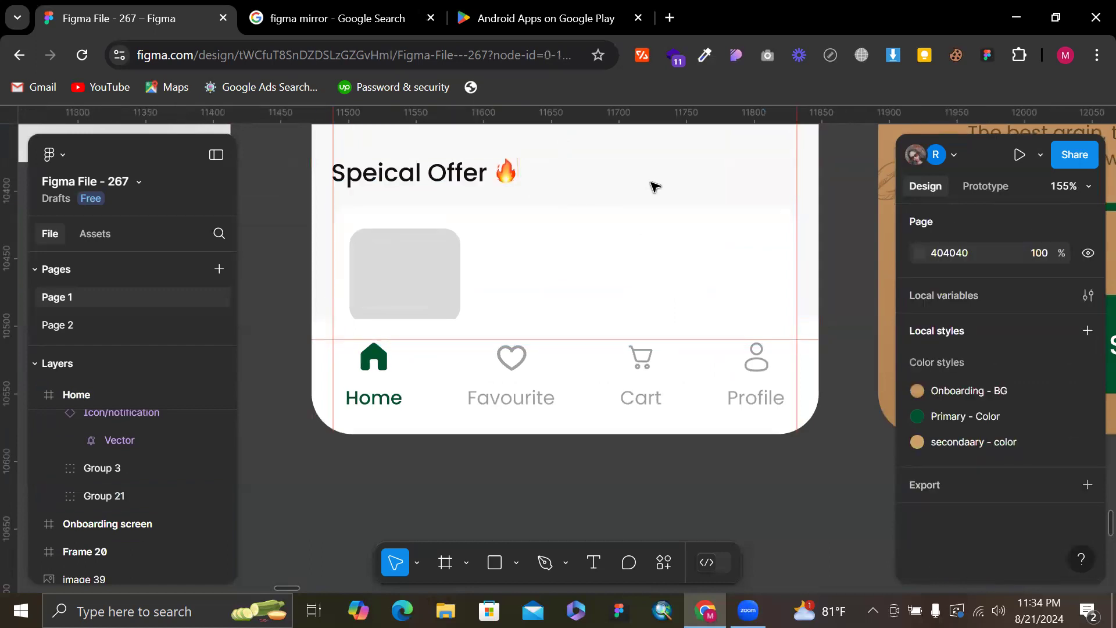
Copy the first product card's "Cappuccino" title into the special offer card and place it right of the grey placeholder
{"action": "scroll", "coordinate": [653, 185], "scroll_direction": "down", "scroll_amount": 3}
{"action": "scroll", "coordinate": [653, 185], "scroll_direction": "up", "scroll_amount": 3}
{"action": "scroll", "coordinate": [548, 259], "scroll_direction": "up", "scroll_amount": 1}
{"action": "scroll", "coordinate": [548, 258], "scroll_direction": "left", "scroll_amount": 1}
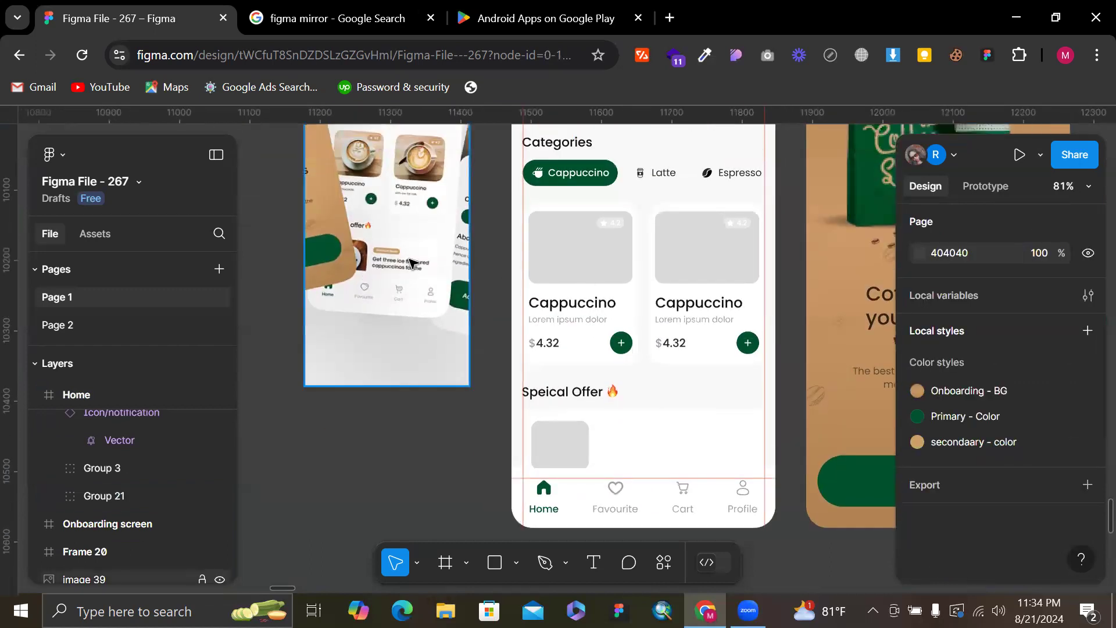
{"action": "scroll", "coordinate": [410, 267], "scroll_direction": "up", "scroll_amount": 3}
{"action": "scroll", "coordinate": [488, 292], "scroll_direction": "right", "scroll_amount": 1}
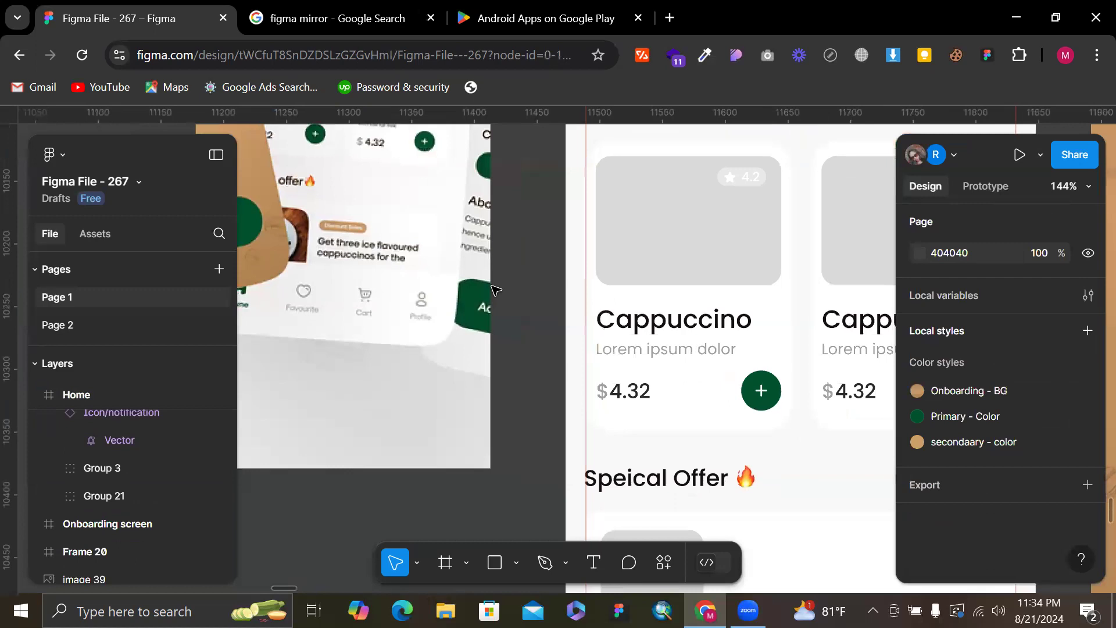
{"action": "left_click", "coordinate": [658, 315], "text": "ctrl"}
{"action": "scroll", "coordinate": [658, 315], "scroll_direction": "down", "scroll_amount": 1}
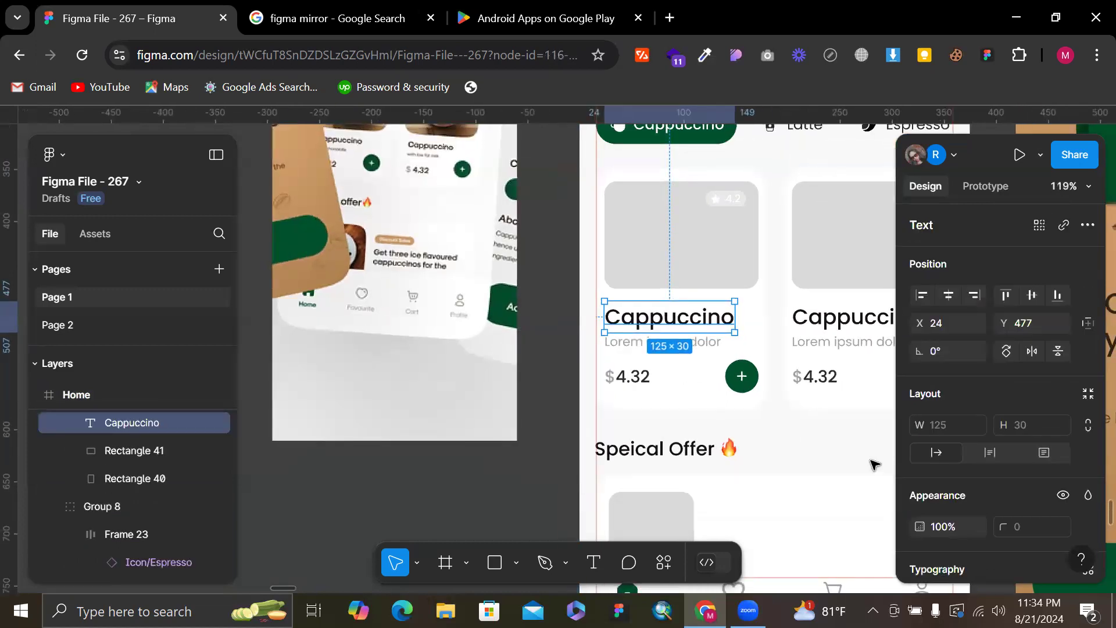
{"action": "left_click", "coordinate": [792, 461]}
{"action": "scroll", "coordinate": [792, 460], "scroll_direction": "down", "scroll_amount": 2}
{"action": "left_click", "coordinate": [727, 389], "text": "ctrl"}
{"action": "key", "text": "ctrl+v"}
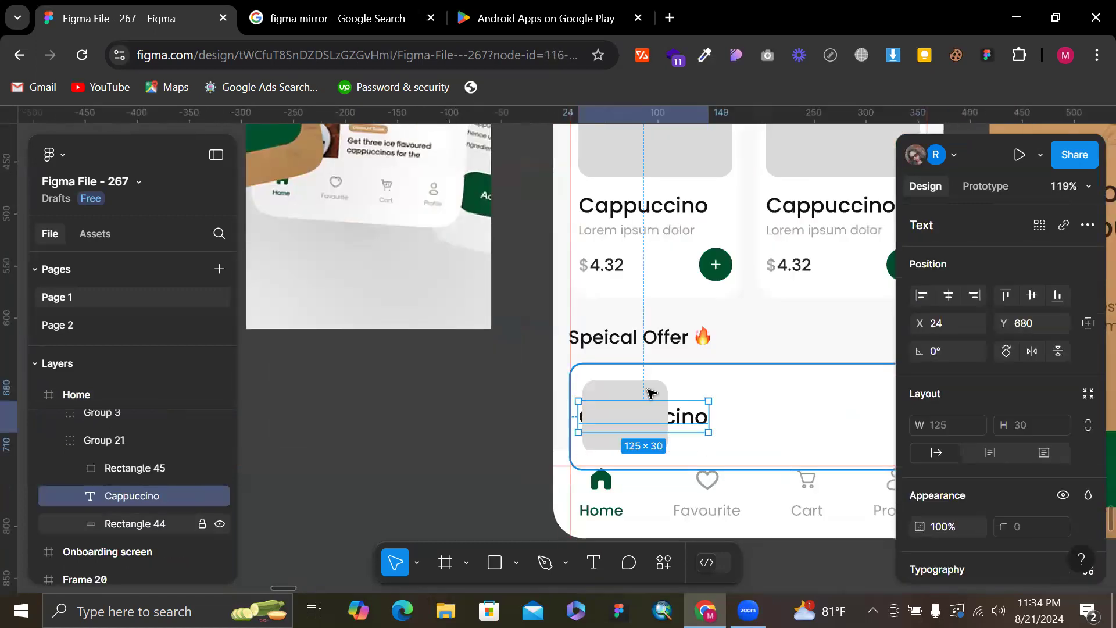
{"action": "left_click_drag", "start_coordinate": [670, 413], "coordinate": [775, 416]}
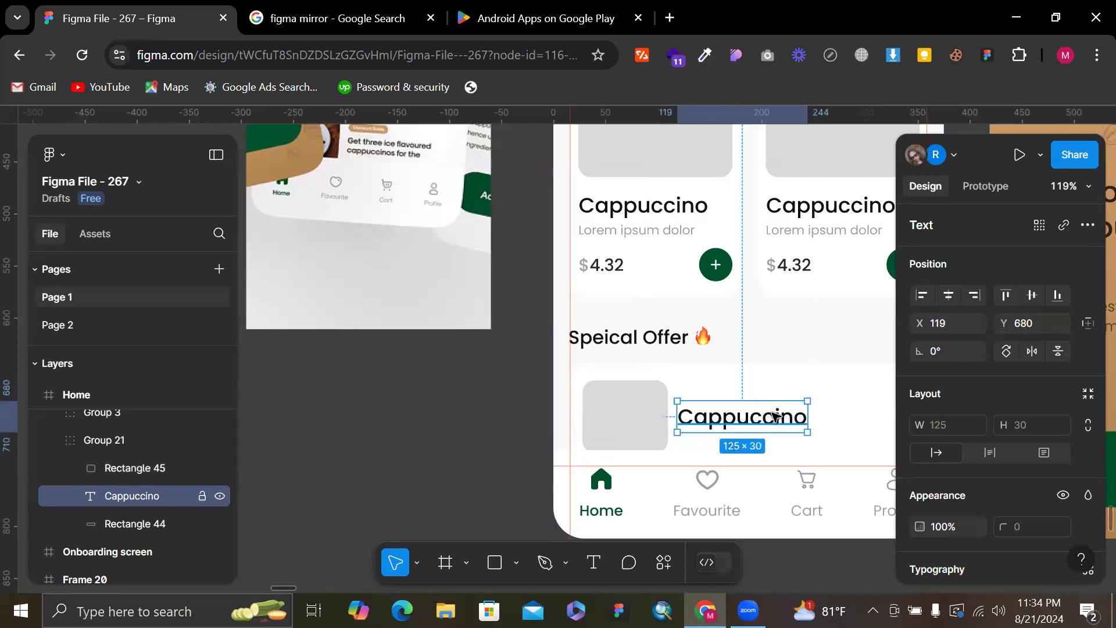
Replace the copied title's text with "Get three icon flavoured cappuccions for the"
{"action": "double_click", "coordinate": [775, 416]}
{"action": "type", "text": "Get three icon flov"}
{"action": "key", "text": "BackSpace"}
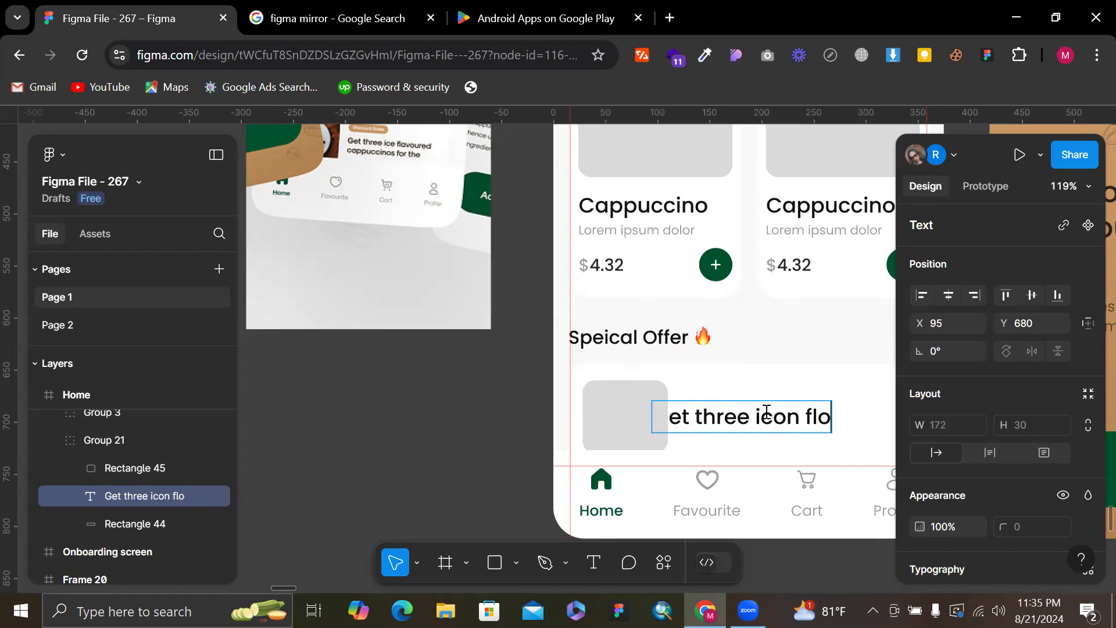
{"action": "key", "text": "BackSpace"}
{"action": "type", "text": "avou"}
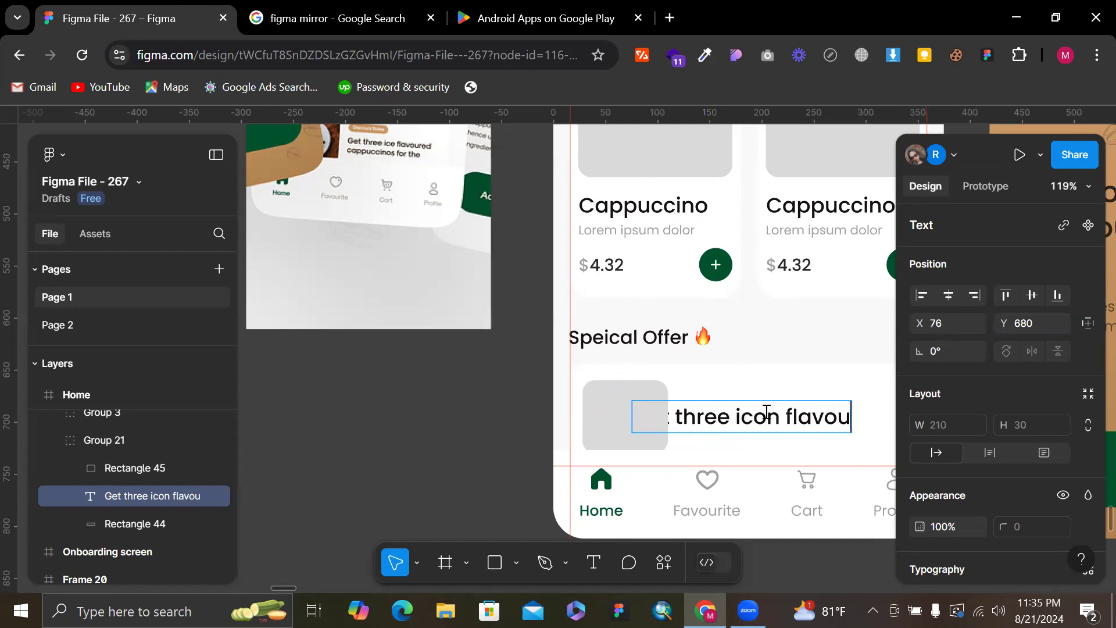
{"action": "type", "text": "red c"}
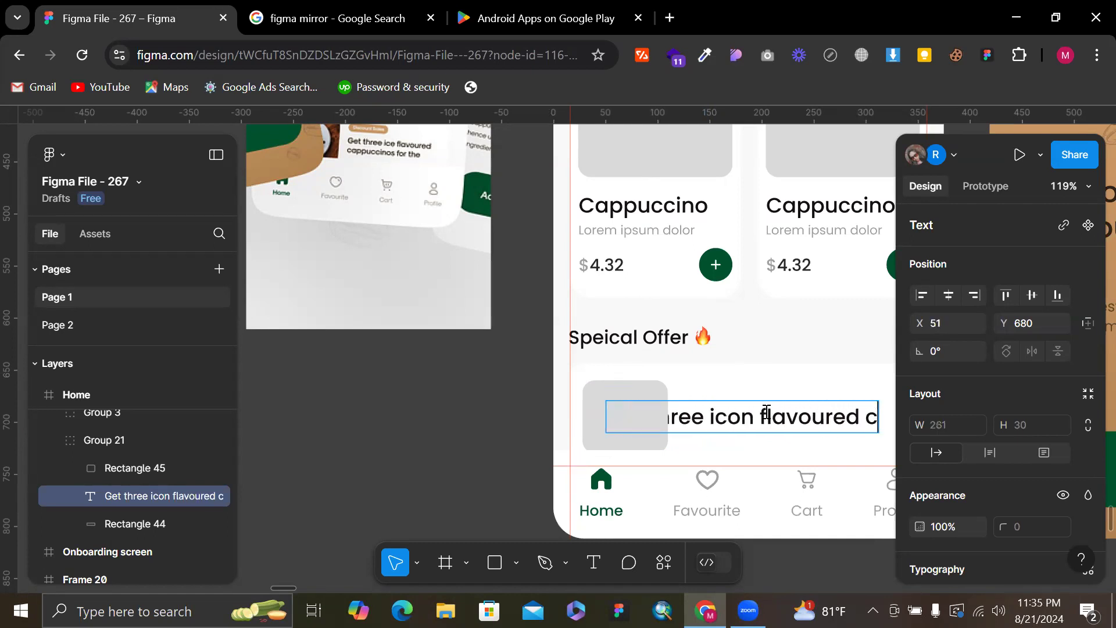
{"action": "type", "text": "appuccion"}
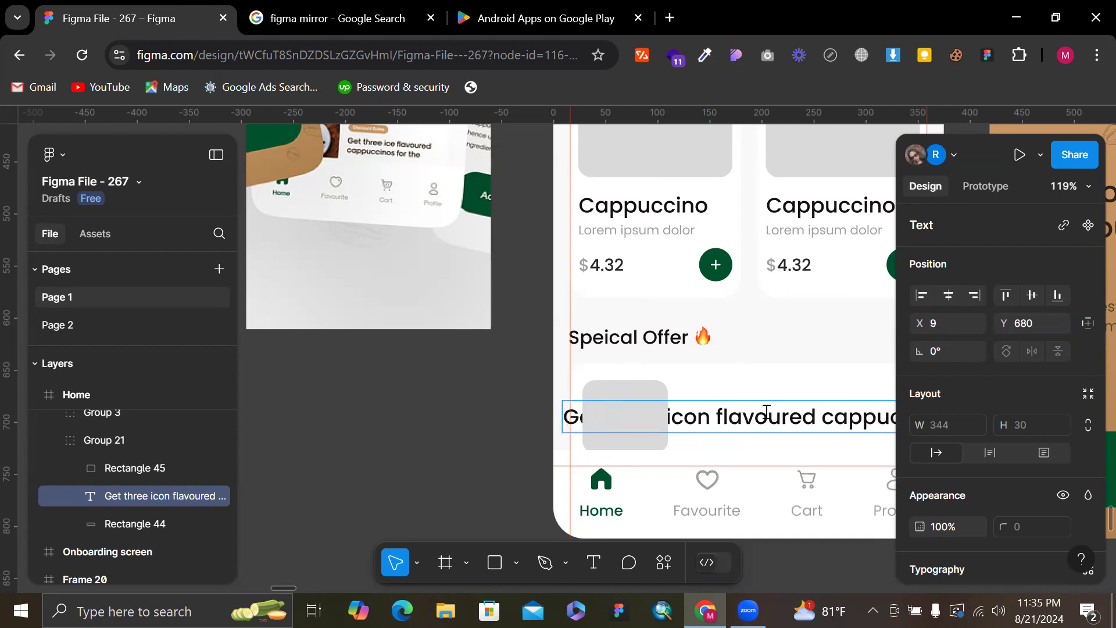
{"action": "type", "text": "s"}
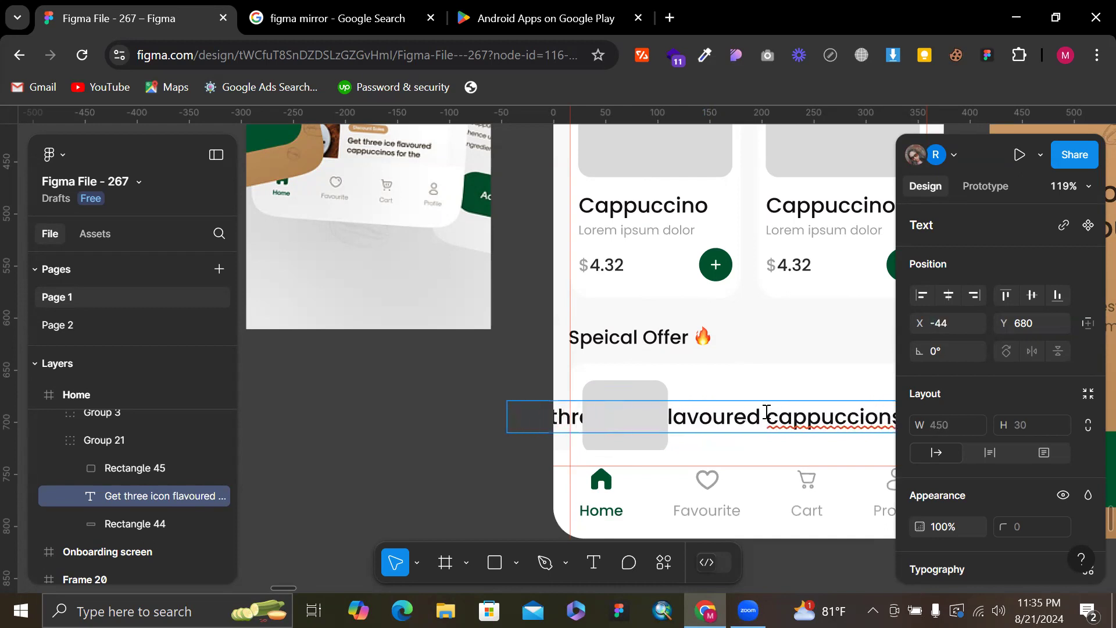
Narrow the offer text box to a width of about 279 so it wraps onto two lines, and left-align it
{"action": "scroll", "coordinate": [794, 363], "scroll_direction": "right", "scroll_amount": 5}
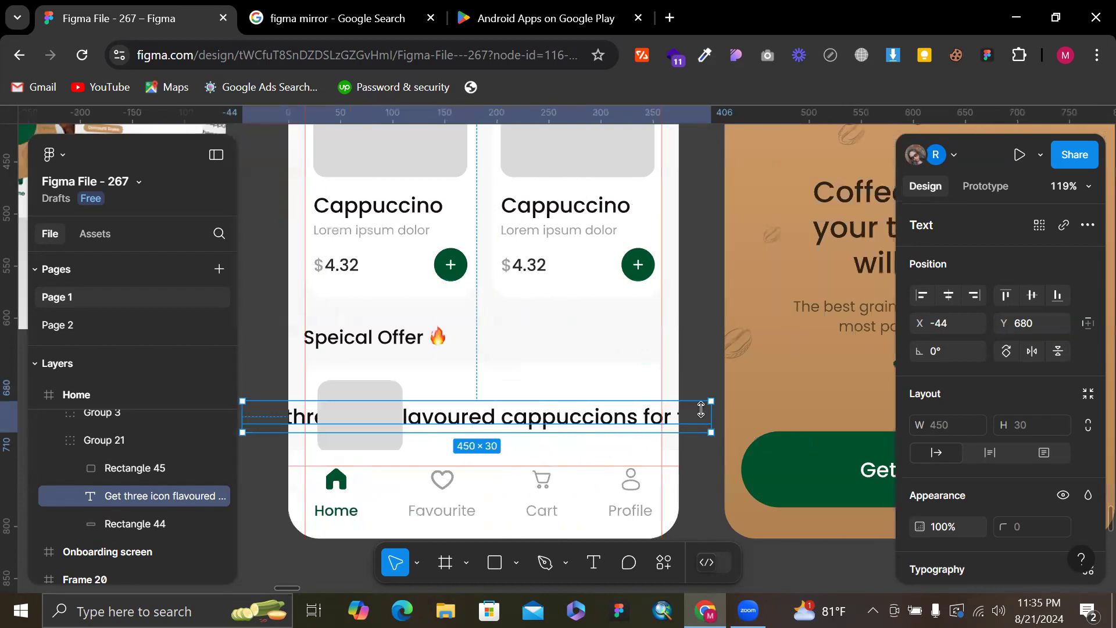
{"action": "left_click_drag", "start_coordinate": [606, 423], "coordinate": [428, 423]}
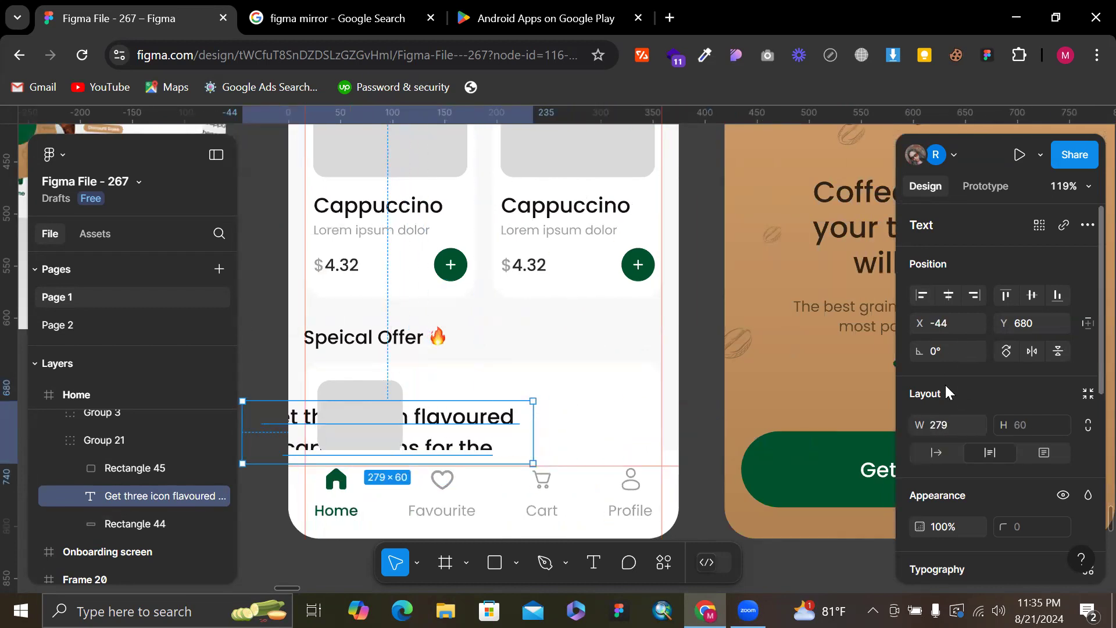
{"action": "scroll", "coordinate": [944, 383], "scroll_direction": "down", "scroll_amount": 5}
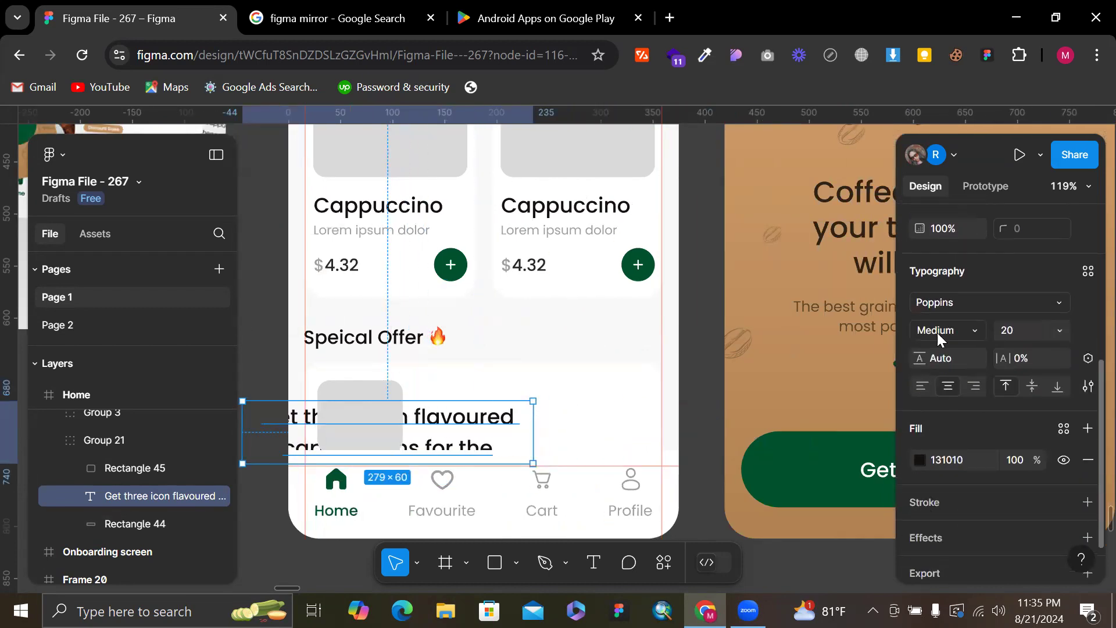
{"action": "left_click", "coordinate": [923, 387]}
Set the offer text's font size to 16 and position it just right of the grey placeholder
{"action": "left_click_drag", "start_coordinate": [452, 442], "coordinate": [628, 447]}
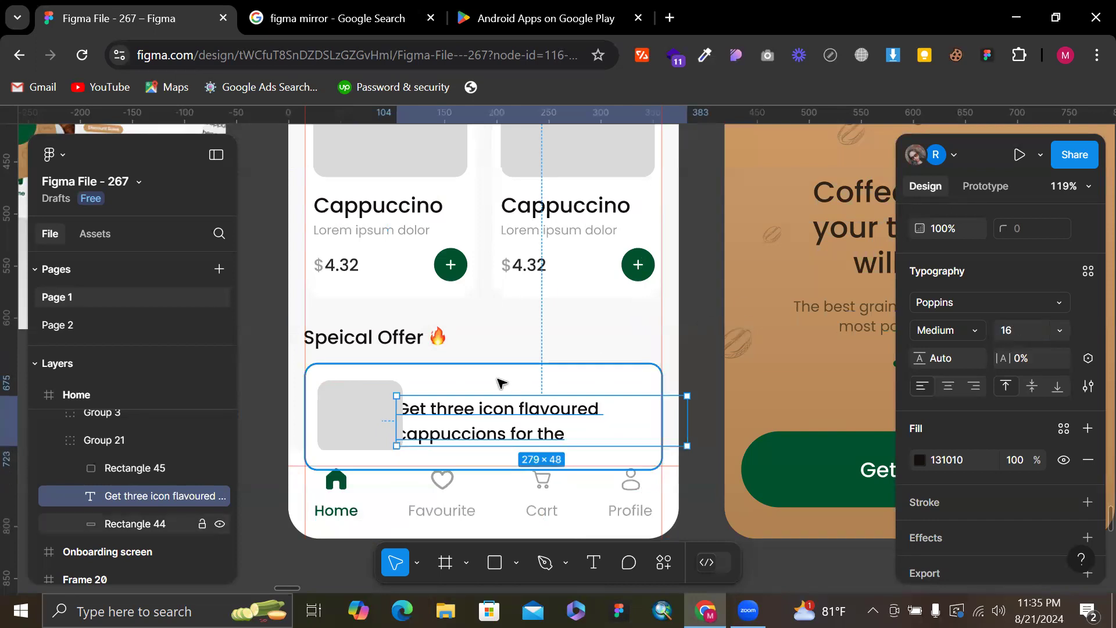
{"action": "mouse_move", "coordinate": [495, 429]}
{"action": "left_mouse_down"}
{"action": "mouse_move", "coordinate": [530, 422]}
{"action": "mouse_move", "coordinate": [511, 428]}
{"action": "left_mouse_up"}
{"action": "left_click", "coordinate": [396, 429], "text": "shift"}
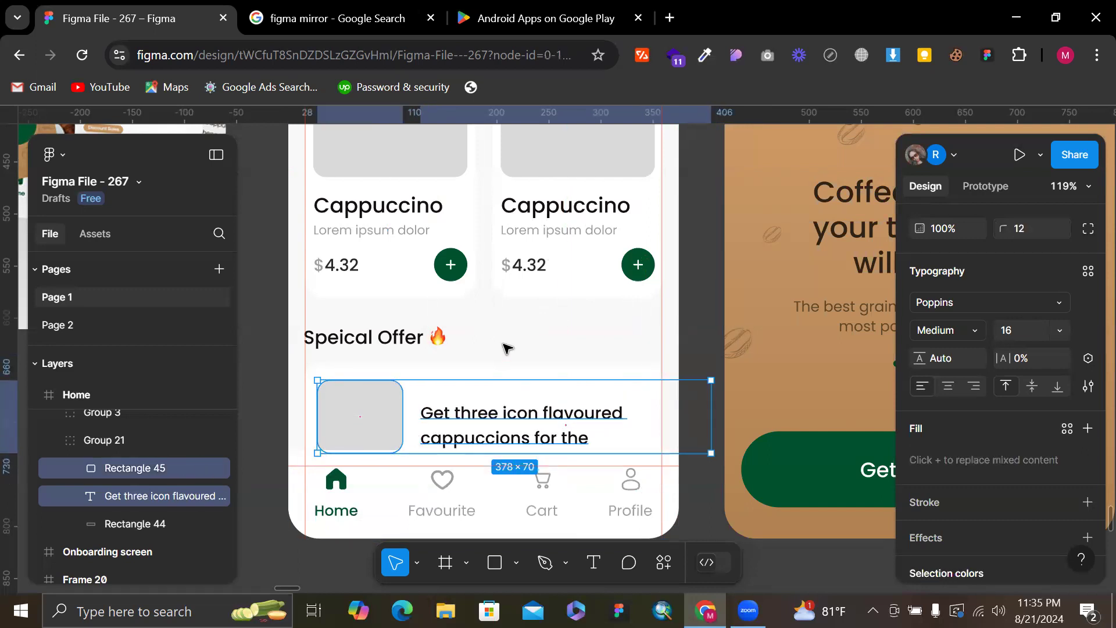
{"action": "left_click", "coordinate": [506, 347]}
Ungroup the special offer card's rectangles and text
{"action": "scroll", "coordinate": [507, 348], "scroll_direction": "left", "scroll_amount": 1}
{"action": "left_click", "coordinate": [533, 428]}
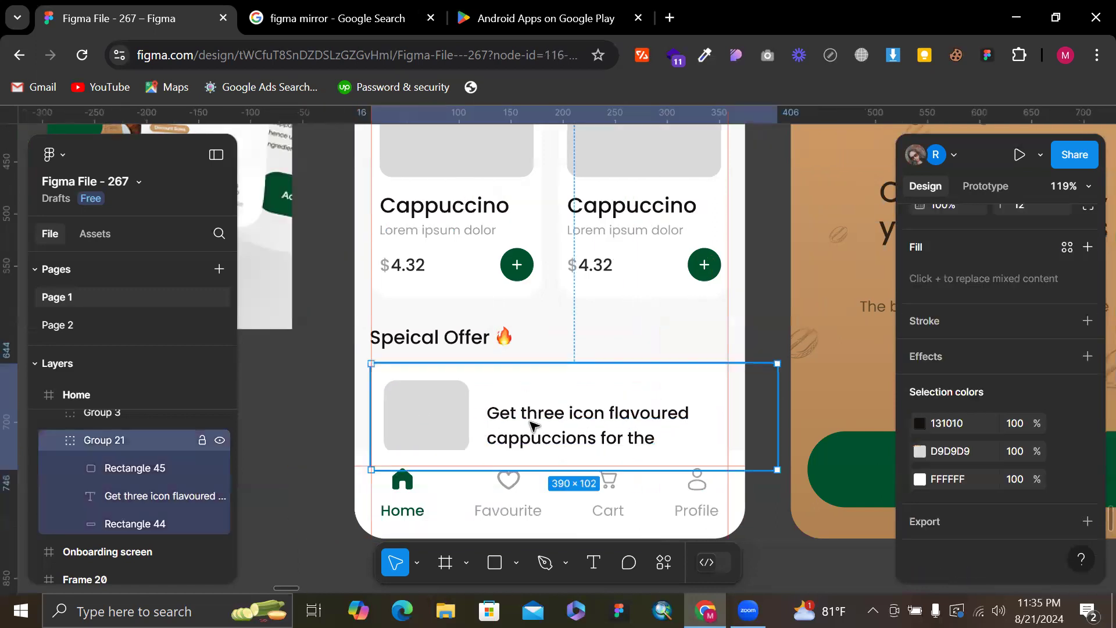
{"action": "double_click", "coordinate": [658, 392]}
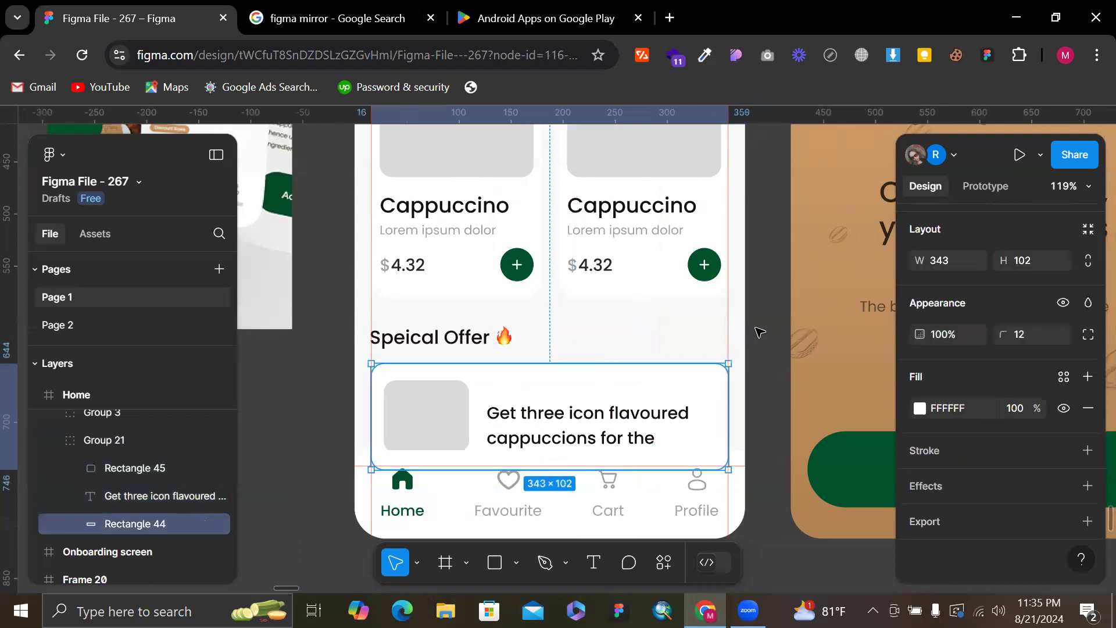
{"action": "left_click", "coordinate": [760, 332]}
{"action": "right_click", "coordinate": [635, 400]}
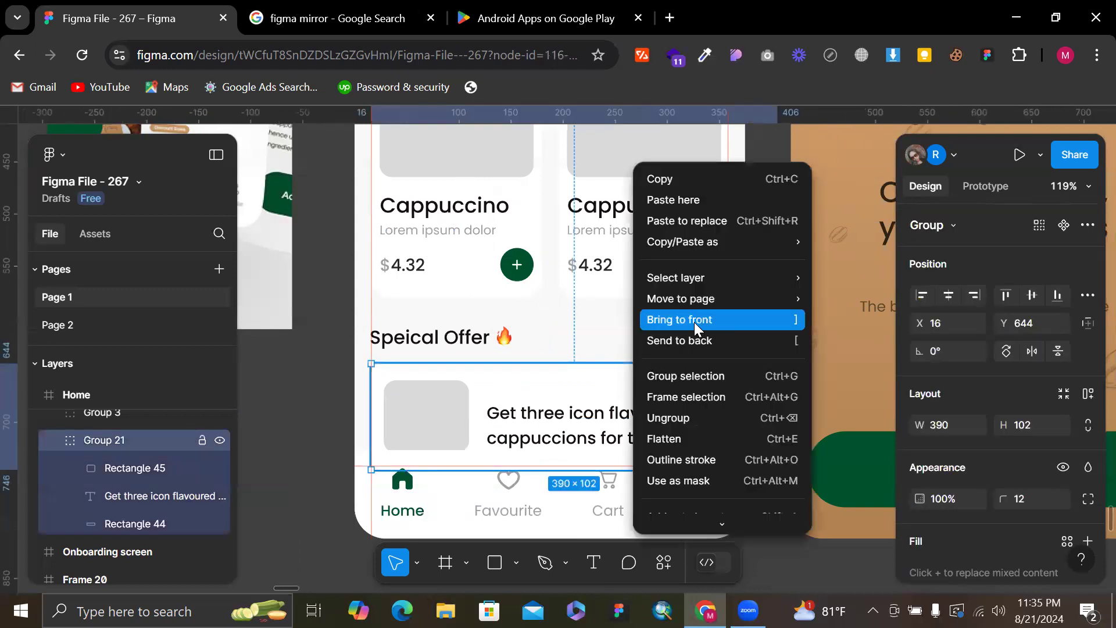
{"action": "scroll", "coordinate": [706, 341], "scroll_direction": "down", "scroll_amount": 1}
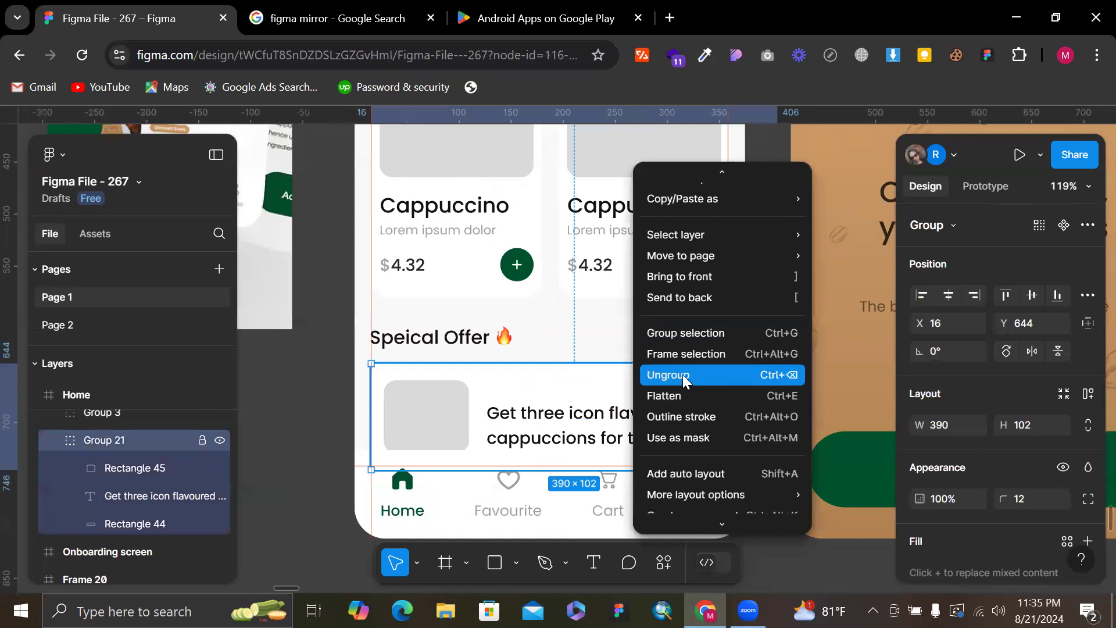
{"action": "left_click", "coordinate": [686, 375]}
{"action": "left_click", "coordinate": [684, 349]}
{"action": "left_click", "coordinate": [683, 370]}
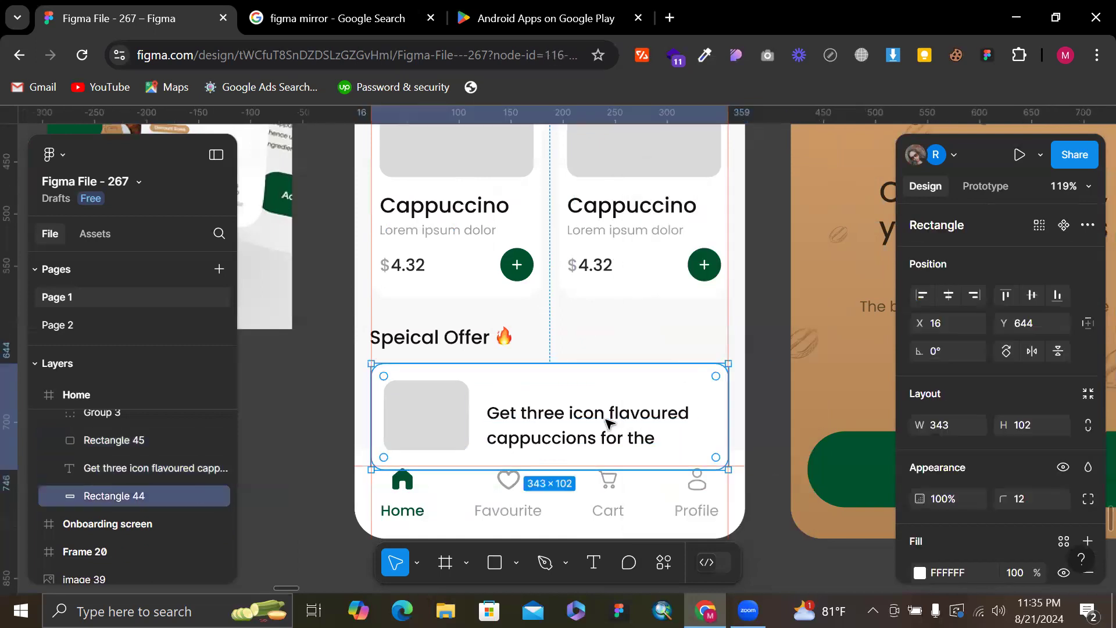
Duplicate the offer text and place the copy directly above the original, keeping their left edges aligned
{"action": "left_click", "coordinate": [616, 416], "text": "shift"}
{"action": "left_click", "coordinate": [629, 353]}
{"action": "scroll", "coordinate": [629, 353], "scroll_direction": "up", "scroll_amount": 2}
{"action": "left_click", "coordinate": [500, 456]}
{"action": "scroll", "coordinate": [510, 445], "scroll_direction": "up", "scroll_amount": 3}
{"action": "left_click_drag", "start_coordinate": [510, 444], "coordinate": [530, 382]}
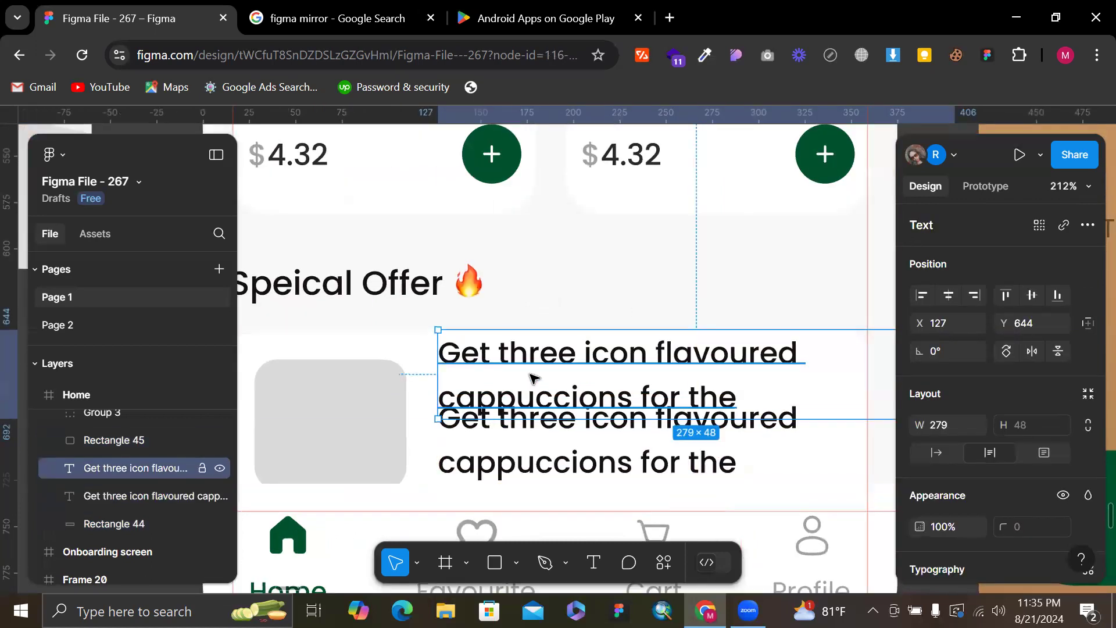
Set the font size of the duplicated offer text to 10
{"action": "scroll", "coordinate": [963, 499], "scroll_direction": "down", "scroll_amount": 2}
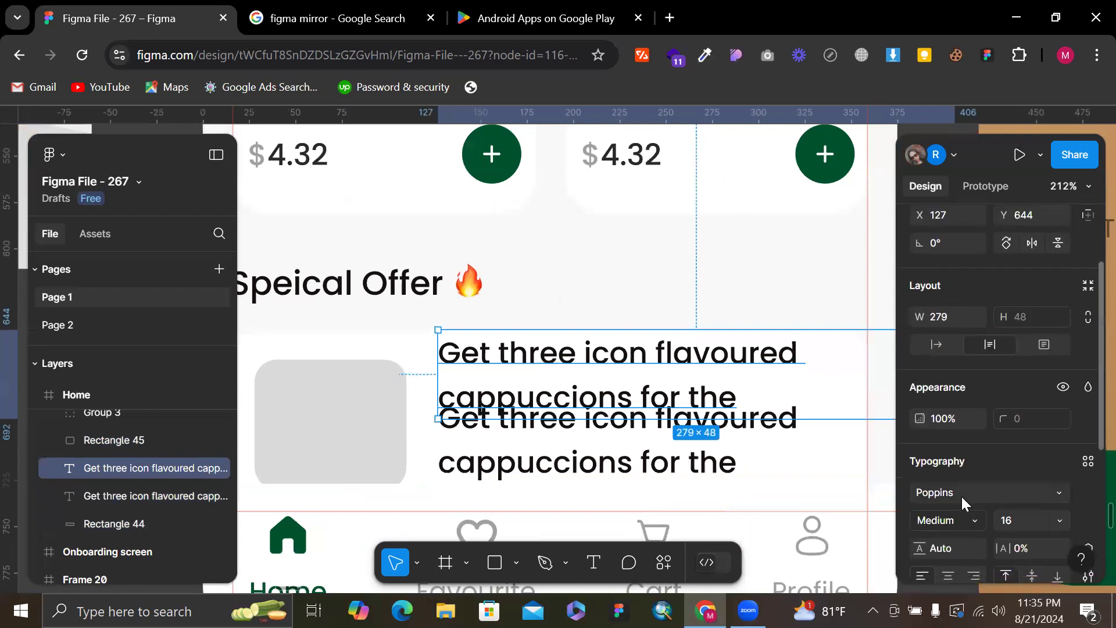
{"action": "left_click", "coordinate": [1006, 526]}
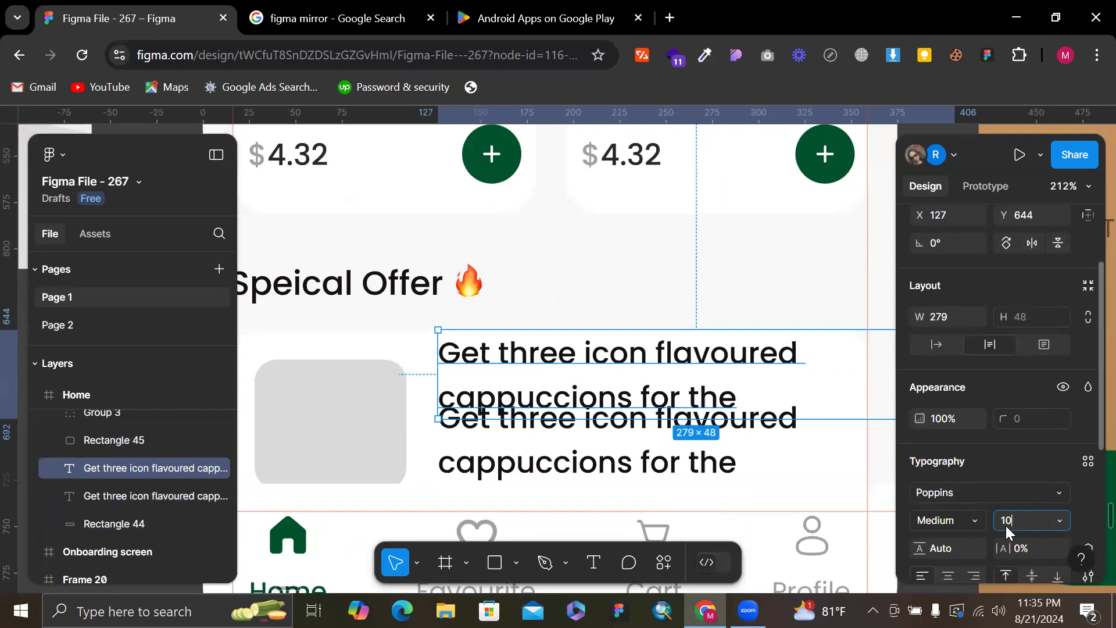
{"action": "key", "text": "Return"}
Check the special offer label in the reference design, and change the duplicated text to "Favourite coffee"
{"action": "scroll", "coordinate": [588, 294], "scroll_direction": "up", "scroll_amount": 5}
{"action": "scroll", "coordinate": [573, 280], "scroll_direction": "left", "scroll_amount": 3}
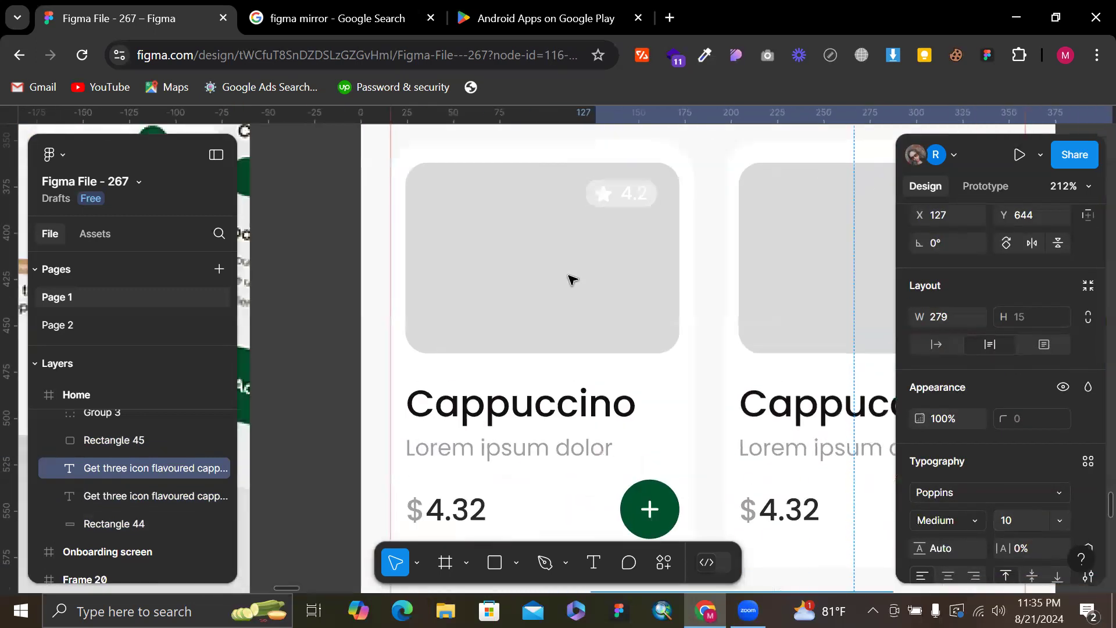
{"action": "scroll", "coordinate": [572, 278], "scroll_direction": "left", "scroll_amount": 6}
{"action": "scroll", "coordinate": [570, 276], "scroll_direction": "up", "scroll_amount": 3}
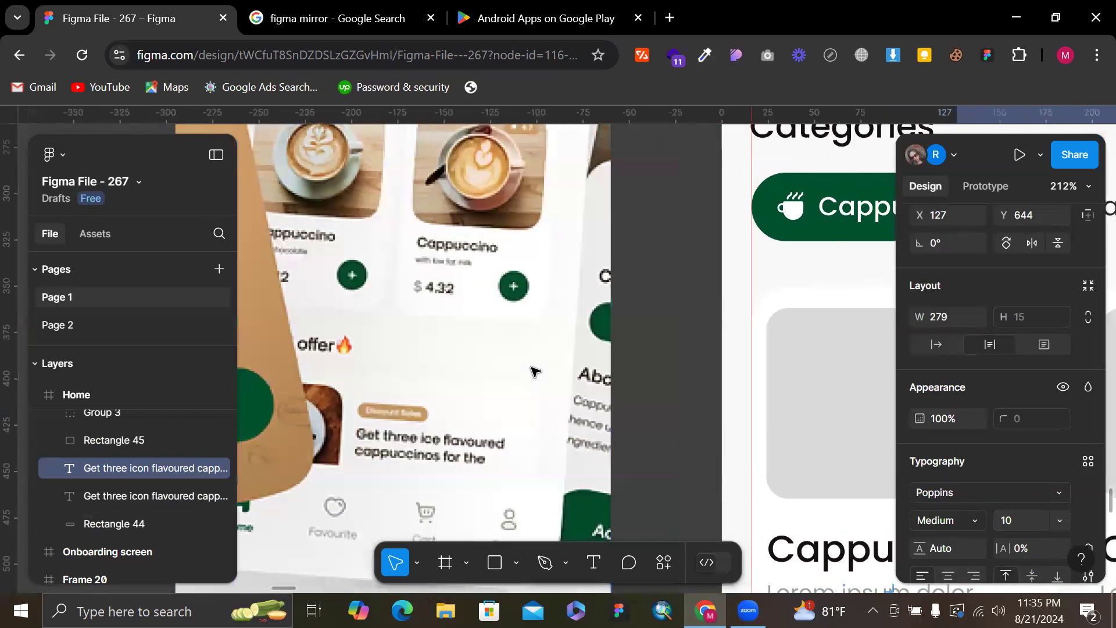
{"action": "scroll", "coordinate": [535, 371], "scroll_direction": "right", "scroll_amount": 1}
{"action": "scroll", "coordinate": [534, 371], "scroll_direction": "down", "scroll_amount": 3}
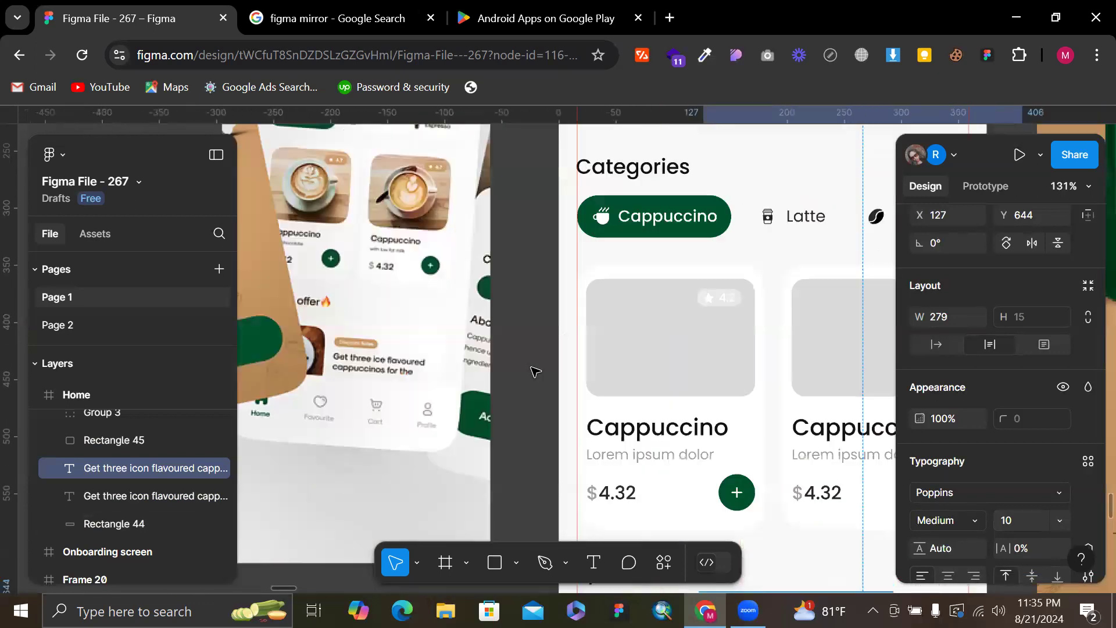
{"action": "scroll", "coordinate": [640, 390], "scroll_direction": "down", "scroll_amount": 5}
{"action": "scroll", "coordinate": [640, 390], "scroll_direction": "right", "scroll_amount": 3}
{"action": "double_click", "coordinate": [736, 430]}
{"action": "type", "text": "Favourite coff"}
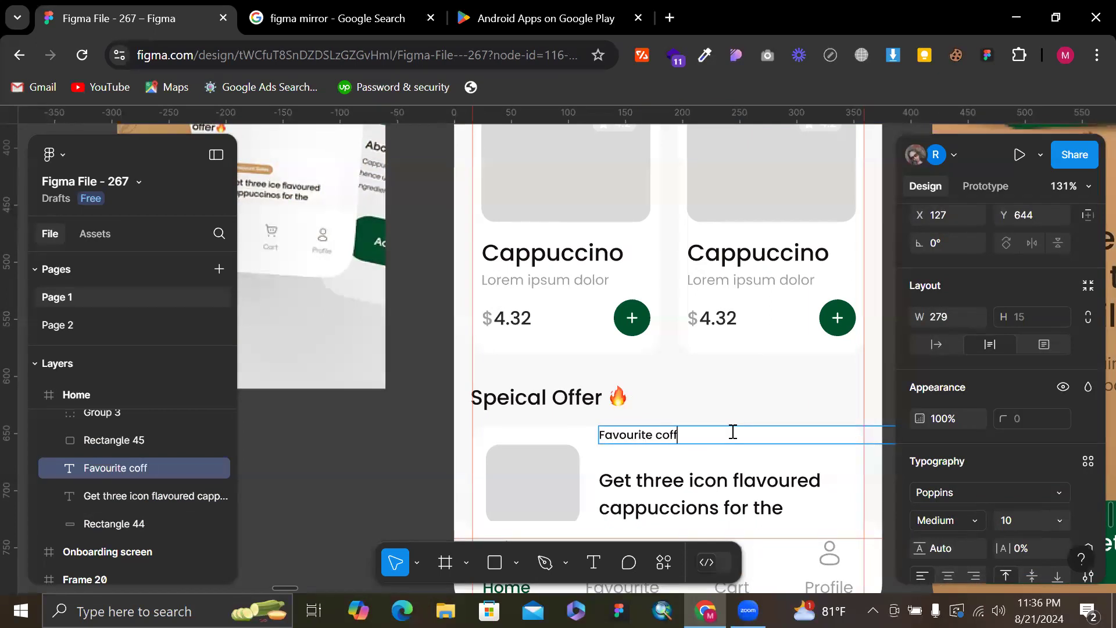
{"action": "key", "text": "Escape"}
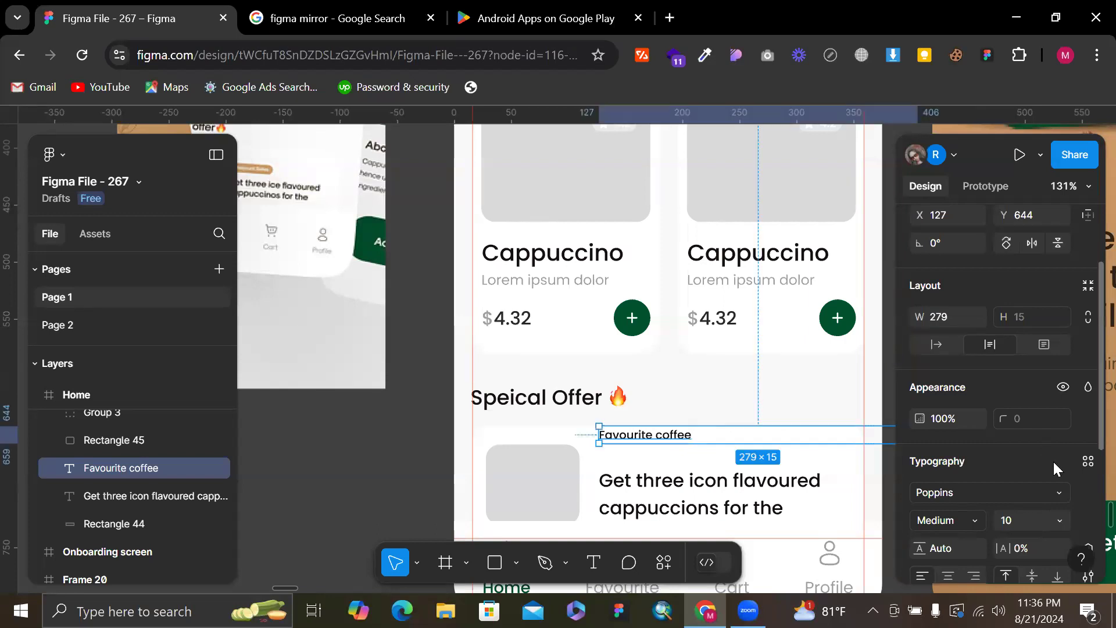
Wrap the "Favourite coffee" text in an auto layout frame and set the frame's corner radius to 200
{"action": "scroll", "coordinate": [1057, 467], "scroll_direction": "down", "scroll_amount": 2}
{"action": "scroll", "coordinate": [997, 464], "scroll_direction": "up", "scroll_amount": 3}
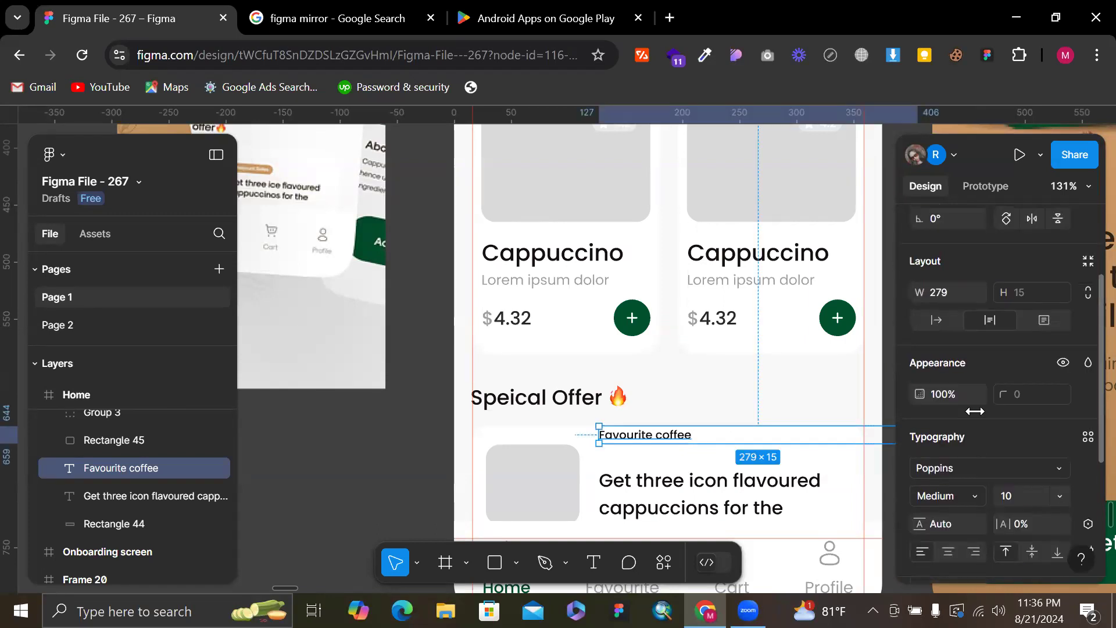
{"action": "key", "text": "shift+a"}
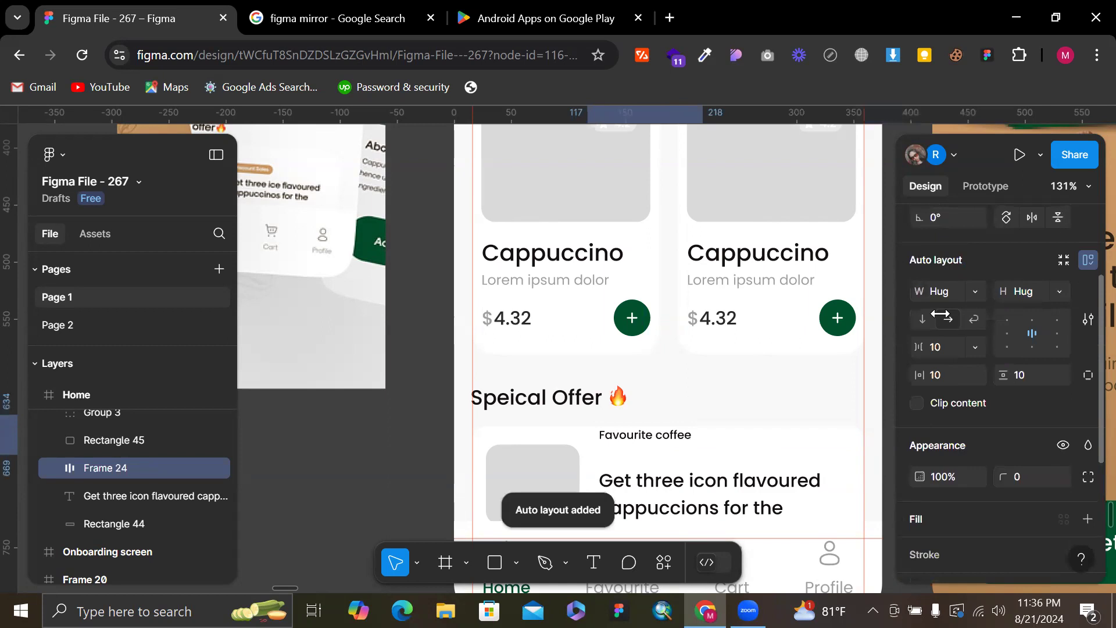
{"action": "scroll", "coordinate": [687, 424], "scroll_direction": "up", "scroll_amount": 2}
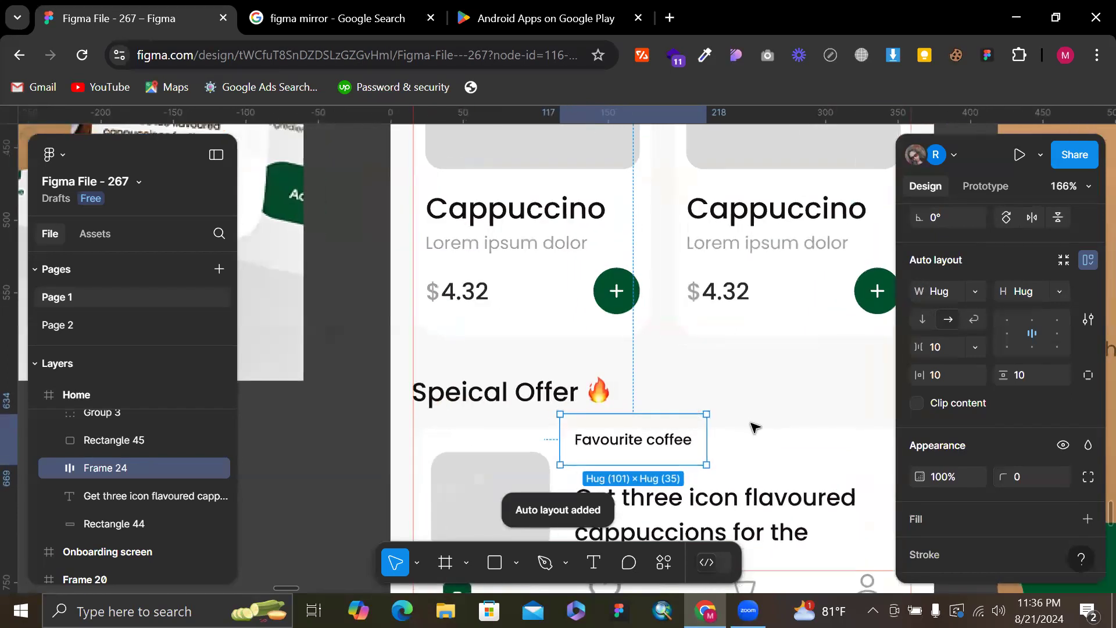
{"action": "scroll", "coordinate": [603, 267], "scroll_direction": "up", "scroll_amount": 3}
{"action": "scroll", "coordinate": [640, 320], "scroll_direction": "down", "scroll_amount": 5}
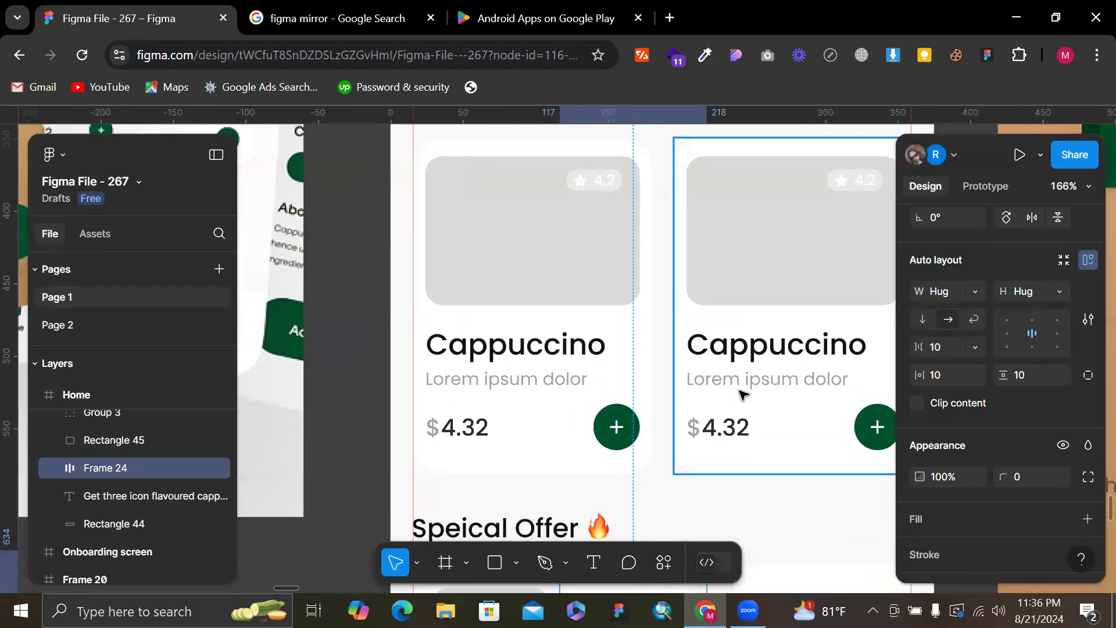
{"action": "scroll", "coordinate": [982, 355], "scroll_direction": "down", "scroll_amount": 1}
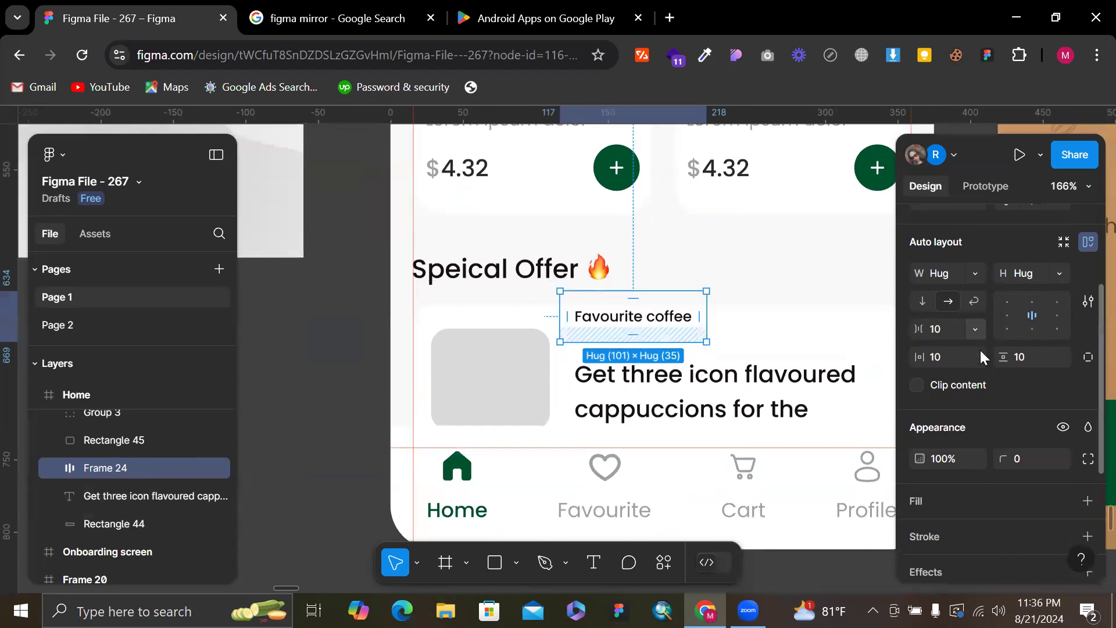
{"action": "left_click", "coordinate": [1038, 462]}
{"action": "type", "text": "200"}
{"action": "key", "text": "Return"}
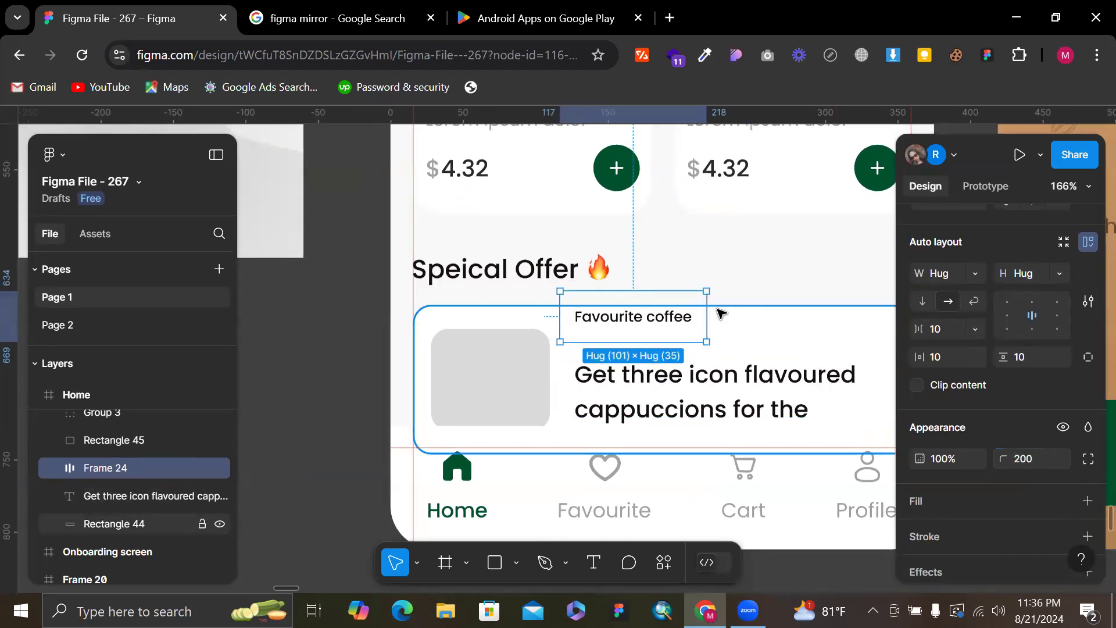
{"action": "scroll", "coordinate": [1010, 436], "scroll_direction": "down", "scroll_amount": 1}
{"action": "scroll", "coordinate": [999, 438], "scroll_direction": "down", "scroll_amount": 4}
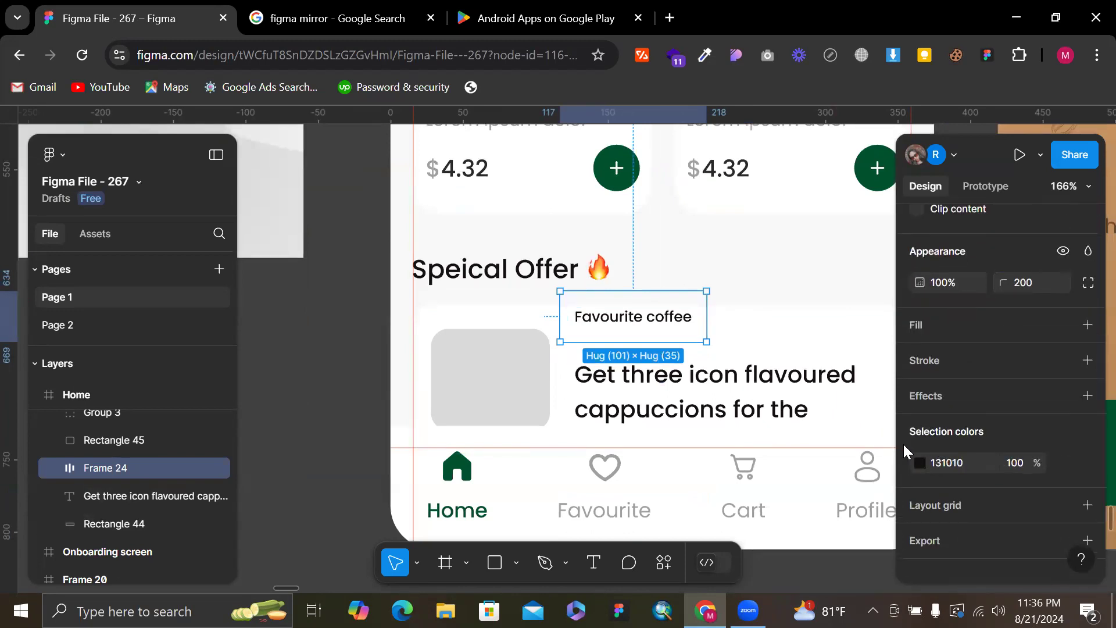
{"action": "left_click", "coordinate": [917, 462]}
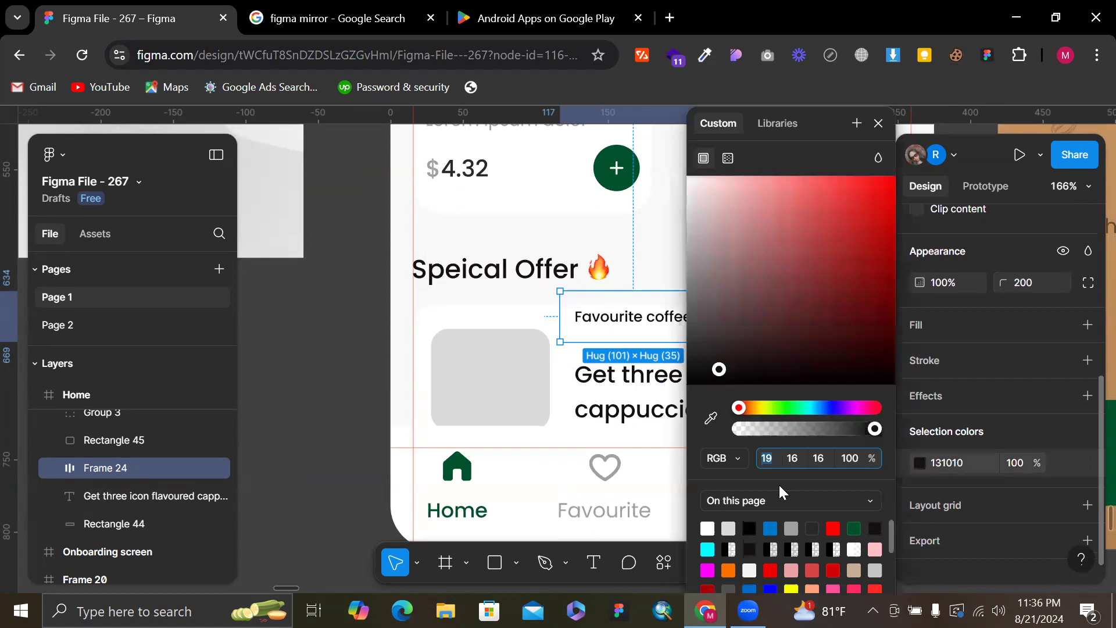
{"action": "left_click", "coordinate": [711, 417]}
{"action": "scroll", "coordinate": [466, 258], "scroll_direction": "up", "scroll_amount": 1}
{"action": "scroll", "coordinate": [468, 258], "scroll_direction": "down", "scroll_amount": 5}
{"action": "scroll", "coordinate": [512, 262], "scroll_direction": "up", "scroll_amount": 7}
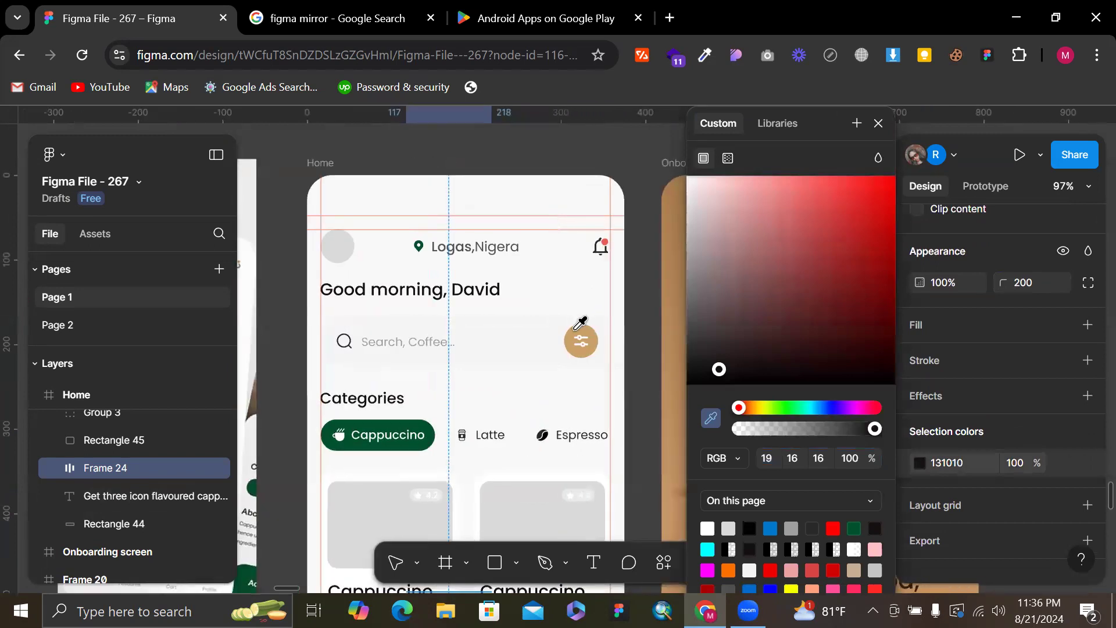
{"action": "left_click", "coordinate": [579, 337]}
{"action": "scroll", "coordinate": [523, 312], "scroll_direction": "down", "scroll_amount": 3}
{"action": "scroll", "coordinate": [524, 312], "scroll_direction": "down", "scroll_amount": 3}
{"action": "scroll", "coordinate": [524, 312], "scroll_direction": "left", "scroll_amount": 1}
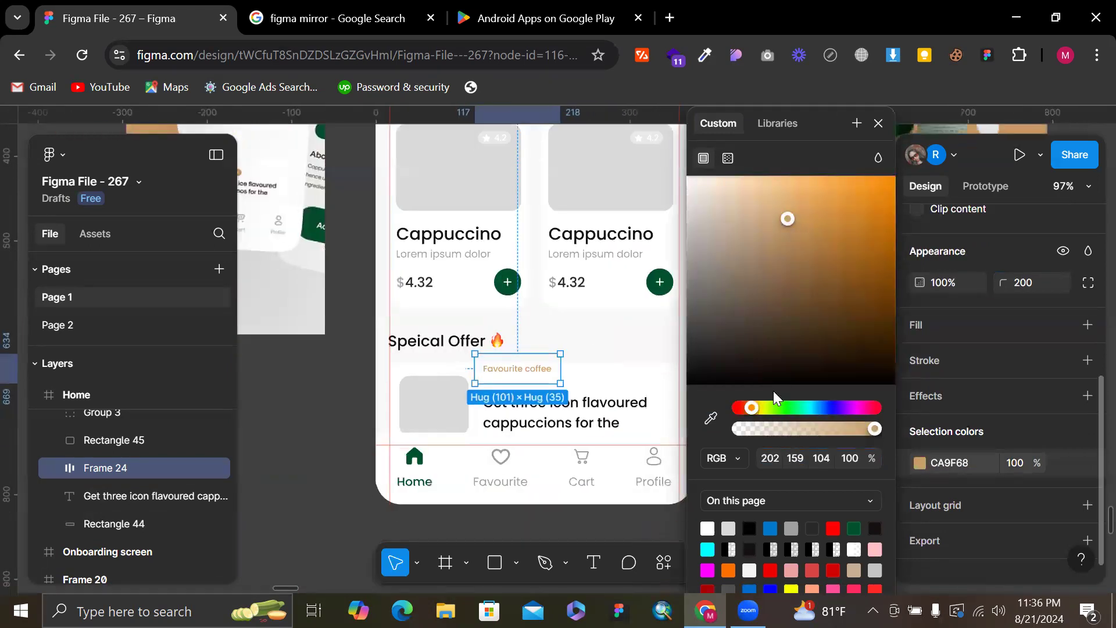
{"action": "key", "text": "ctrl+z"}
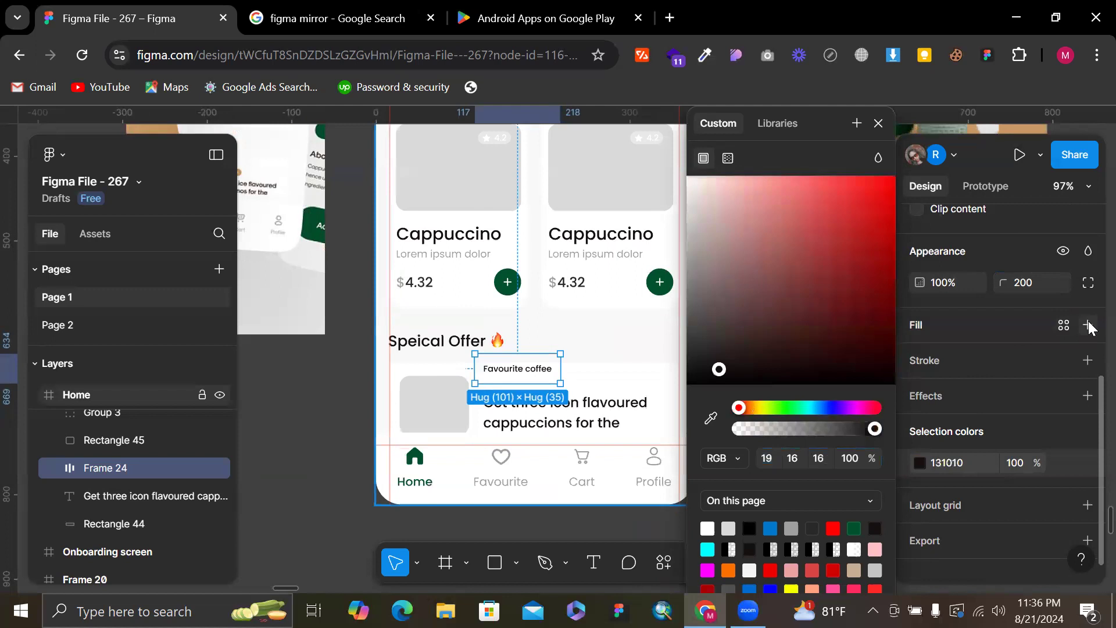
Add a fill to the "Favourite coffee" frame using the tan colour CA9F68 sampled from the search bar's filter button
{"action": "left_click", "coordinate": [1088, 326]}
{"action": "left_click", "coordinate": [920, 357]}
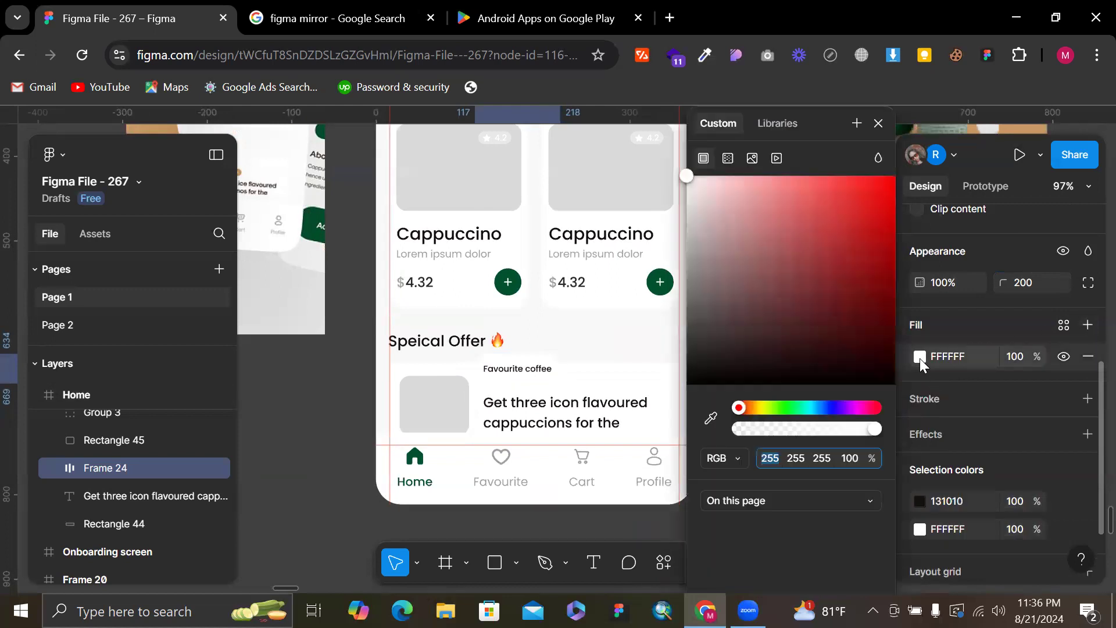
{"action": "left_click", "coordinate": [710, 417]}
{"action": "scroll", "coordinate": [571, 288], "scroll_direction": "up", "scroll_amount": 5}
{"action": "scroll", "coordinate": [571, 287], "scroll_direction": "right", "scroll_amount": 2}
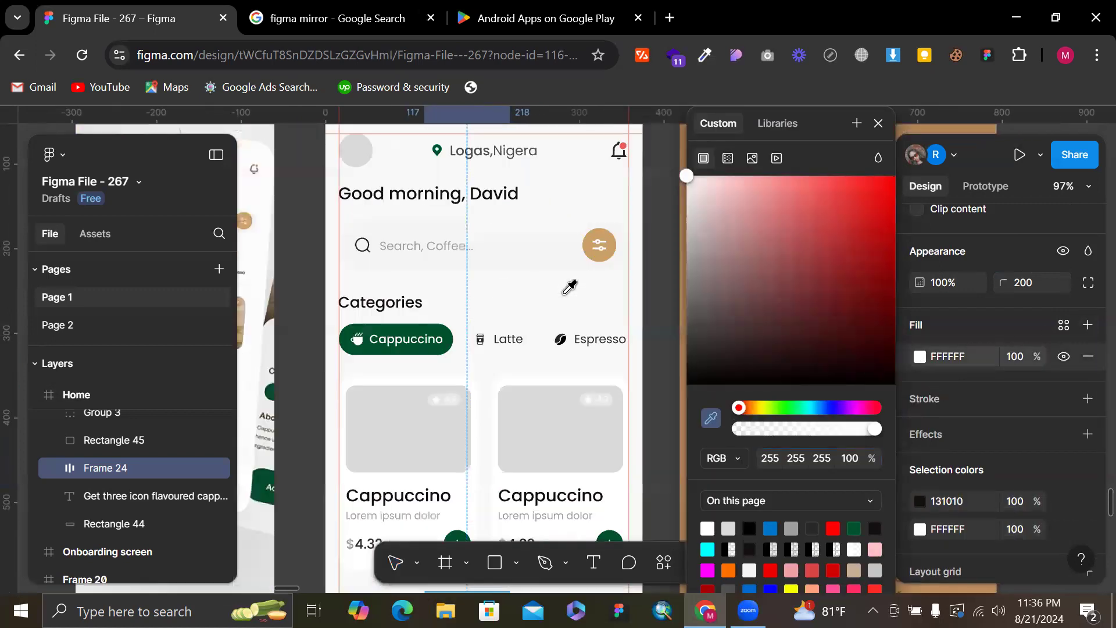
{"action": "left_click", "coordinate": [600, 243]}
{"action": "scroll", "coordinate": [598, 251], "scroll_direction": "down", "scroll_amount": 5}
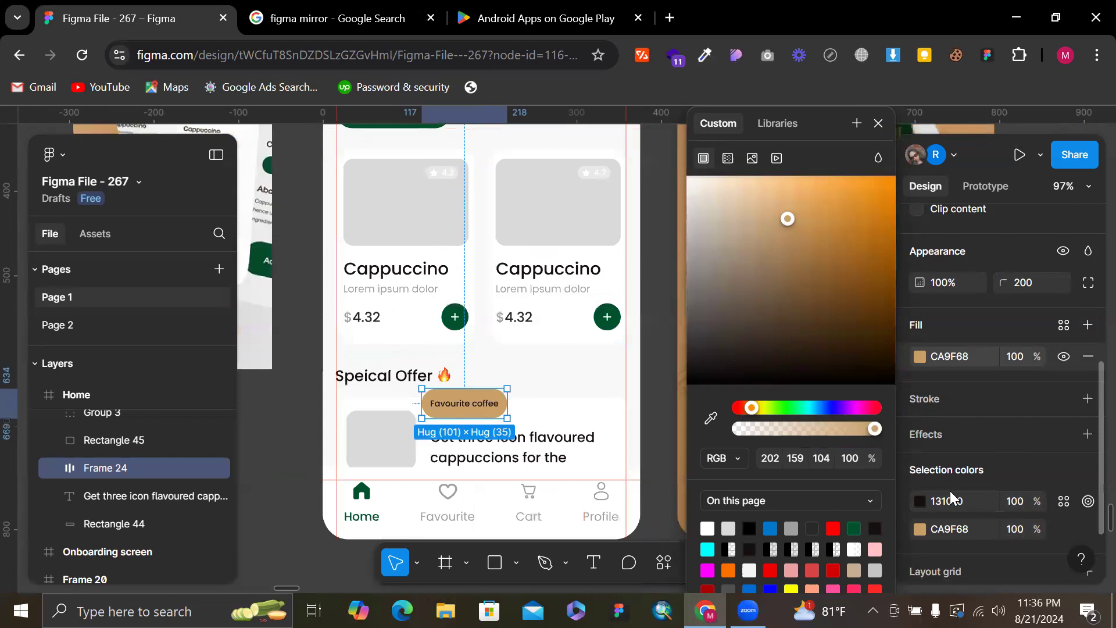
Change the "Favourite coffee" label's text colour to white (FFFFFF)
{"action": "left_click", "coordinate": [919, 500]}
{"action": "left_click_drag", "start_coordinate": [722, 223], "coordinate": [552, 82]}
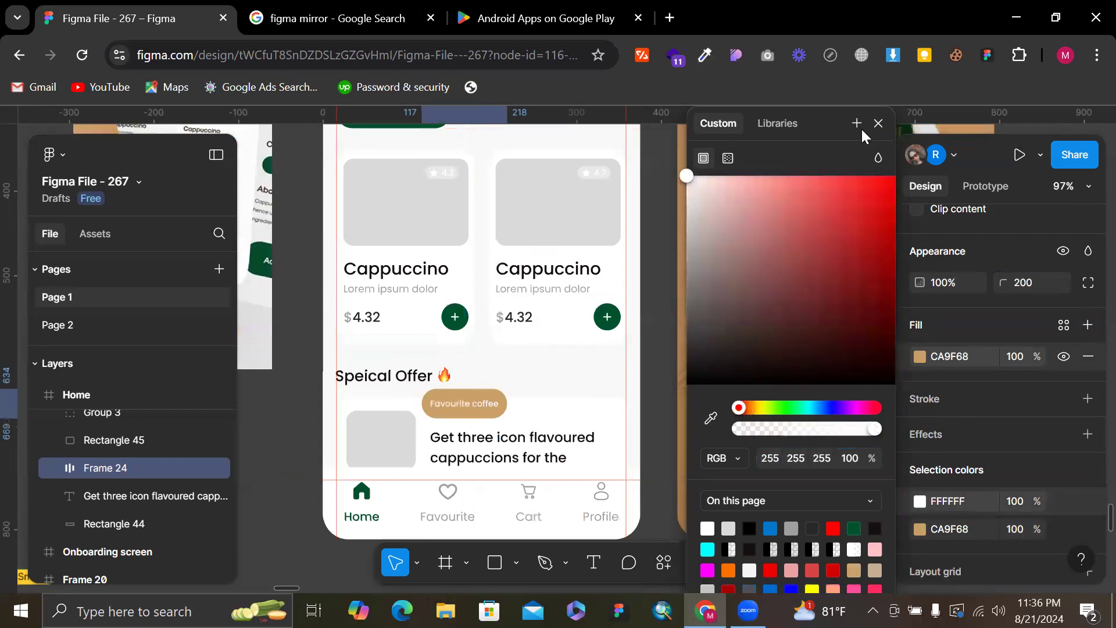
{"action": "left_click", "coordinate": [878, 123]}
Reduce the "Favourite coffee" label's height to 18 and align its left edge with the offer text below it
{"action": "scroll", "coordinate": [411, 421], "scroll_direction": "up", "scroll_amount": 6}
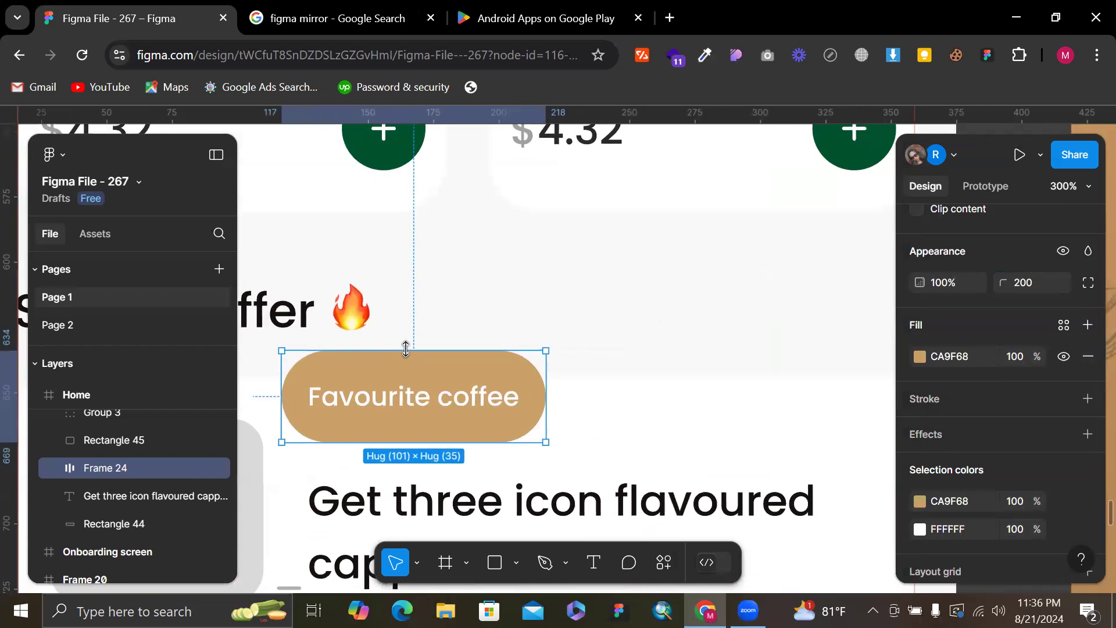
{"action": "left_click_drag", "start_coordinate": [405, 359], "coordinate": [408, 395]}
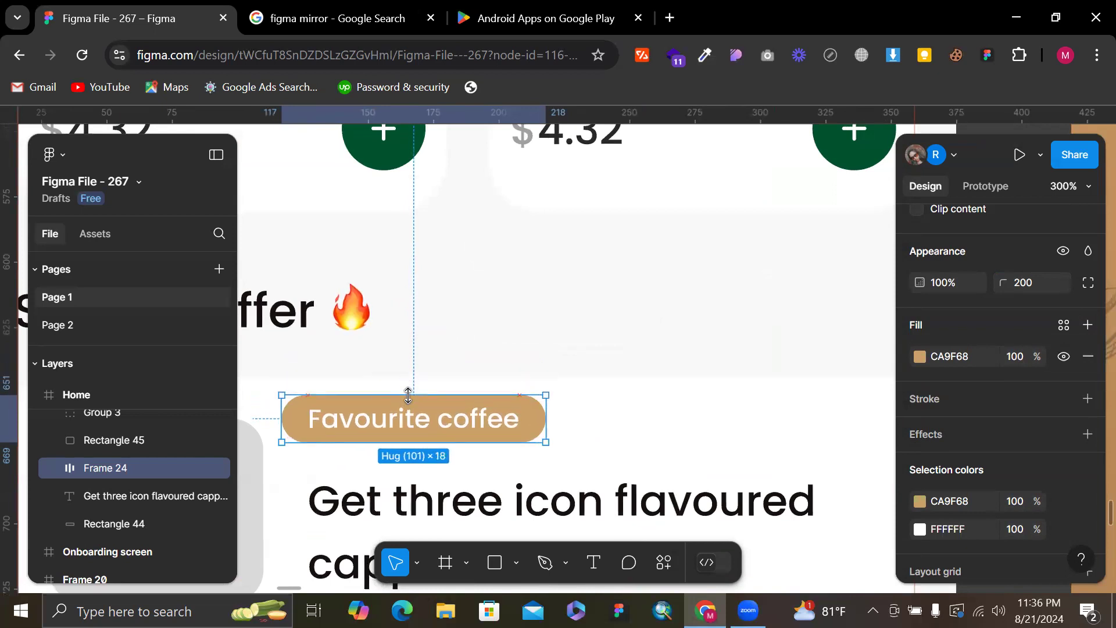
{"action": "scroll", "coordinate": [410, 413], "scroll_direction": "left", "scroll_amount": 2}
{"action": "scroll", "coordinate": [410, 413], "scroll_direction": "down", "scroll_amount": 1}
{"action": "left_click_drag", "start_coordinate": [484, 365], "coordinate": [518, 381]}
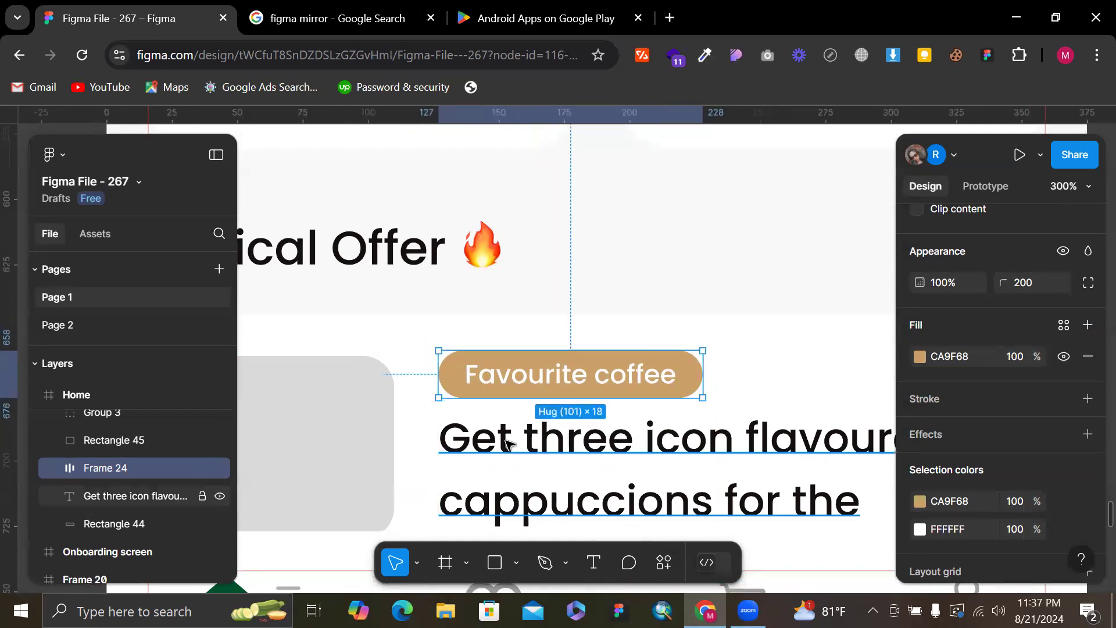
Set the vertical spacing between the "Favourite coffee" label and the offer text to 8
{"action": "left_click", "coordinate": [506, 445], "text": "shift"}
{"action": "scroll", "coordinate": [952, 337], "scroll_direction": "up", "scroll_amount": 5}
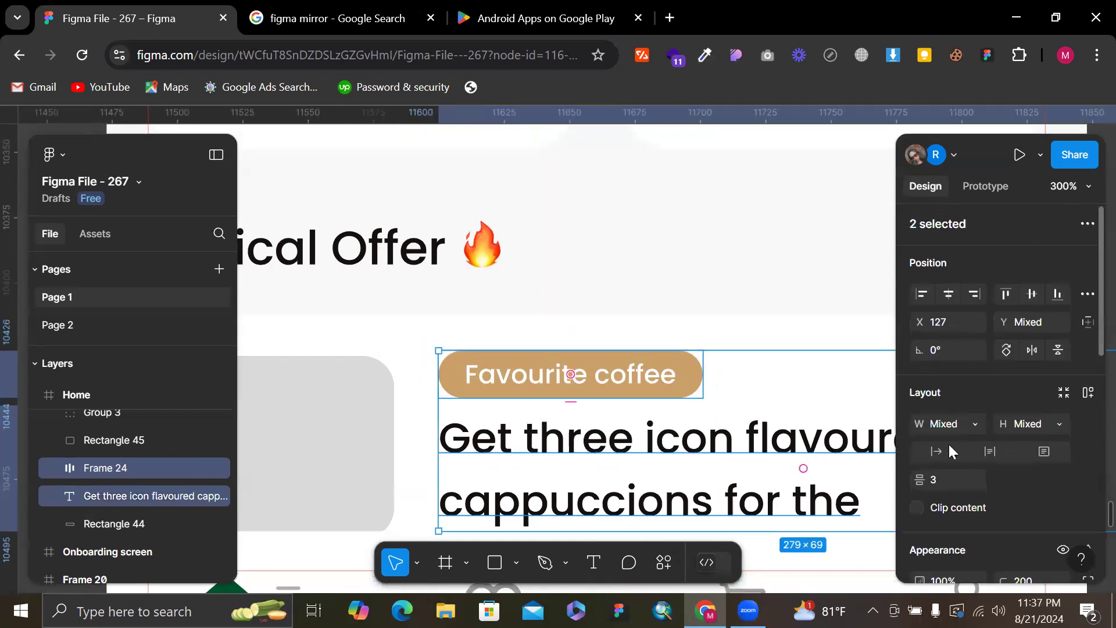
{"action": "scroll", "coordinate": [949, 444], "scroll_direction": "down", "scroll_amount": 2}
{"action": "left_click", "coordinate": [954, 375]}
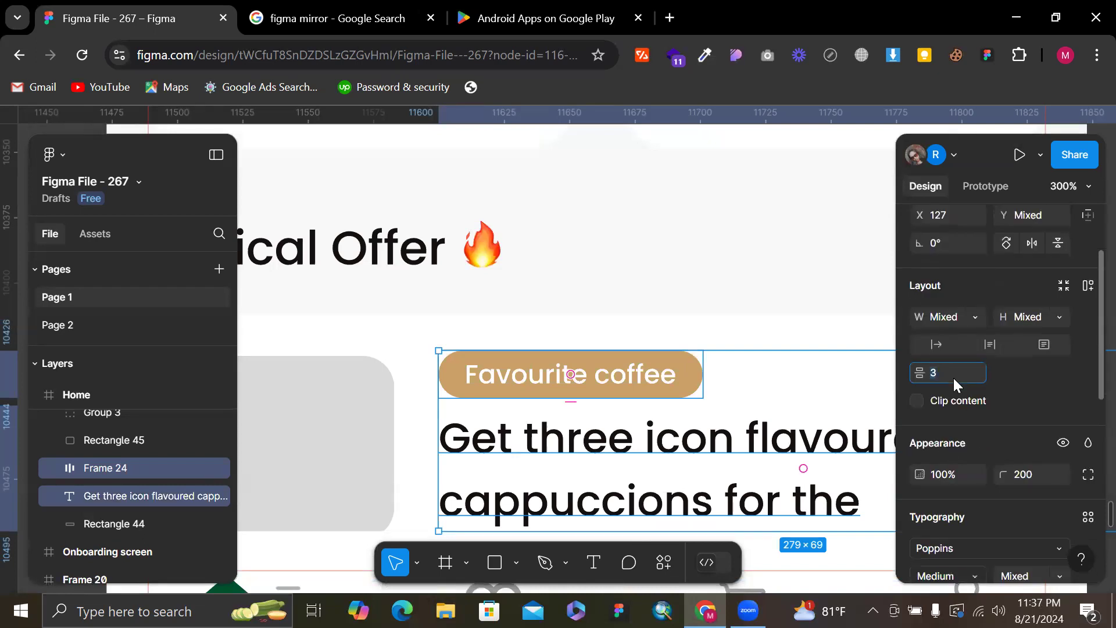
{"action": "type", "text": "8"}
{"action": "key", "text": "Return"}
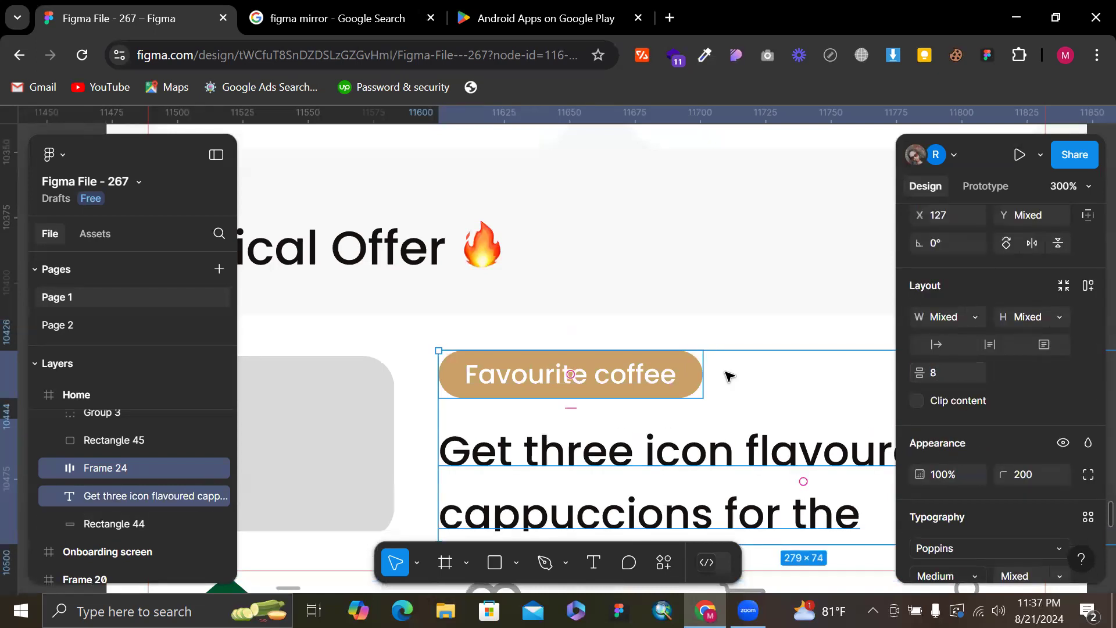
Extend the grey placeholder in the special offer card upward to a height of 76
{"action": "scroll", "coordinate": [512, 414], "scroll_direction": "down", "scroll_amount": 5}
{"action": "left_click", "coordinate": [512, 414]}
{"action": "scroll", "coordinate": [514, 407], "scroll_direction": "up", "scroll_amount": 2}
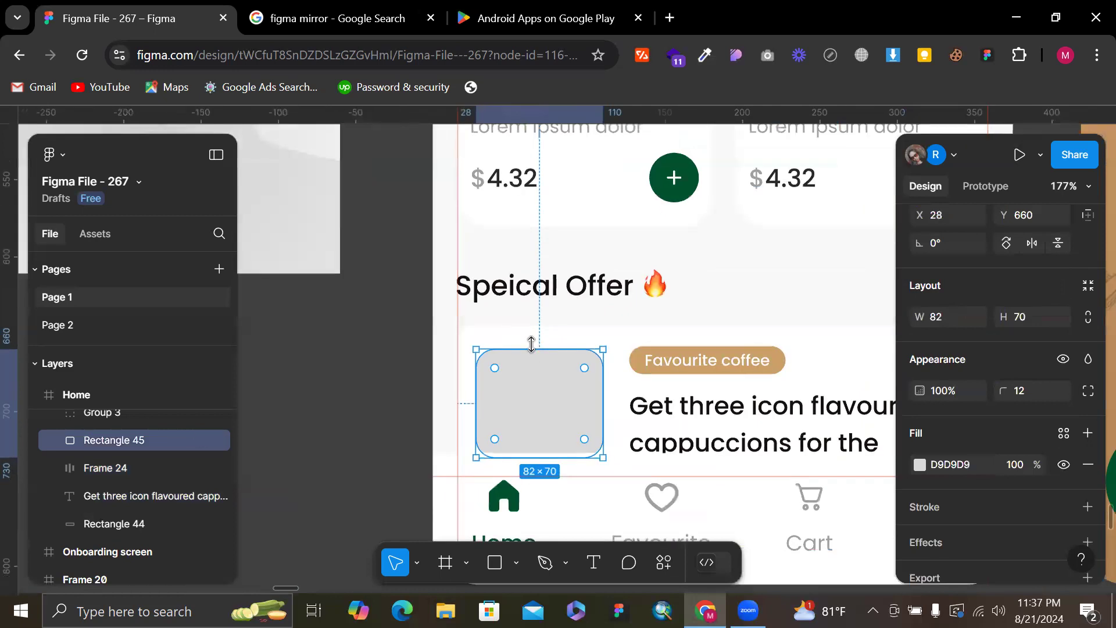
{"action": "scroll", "coordinate": [577, 339], "scroll_direction": "up", "scroll_amount": 2}
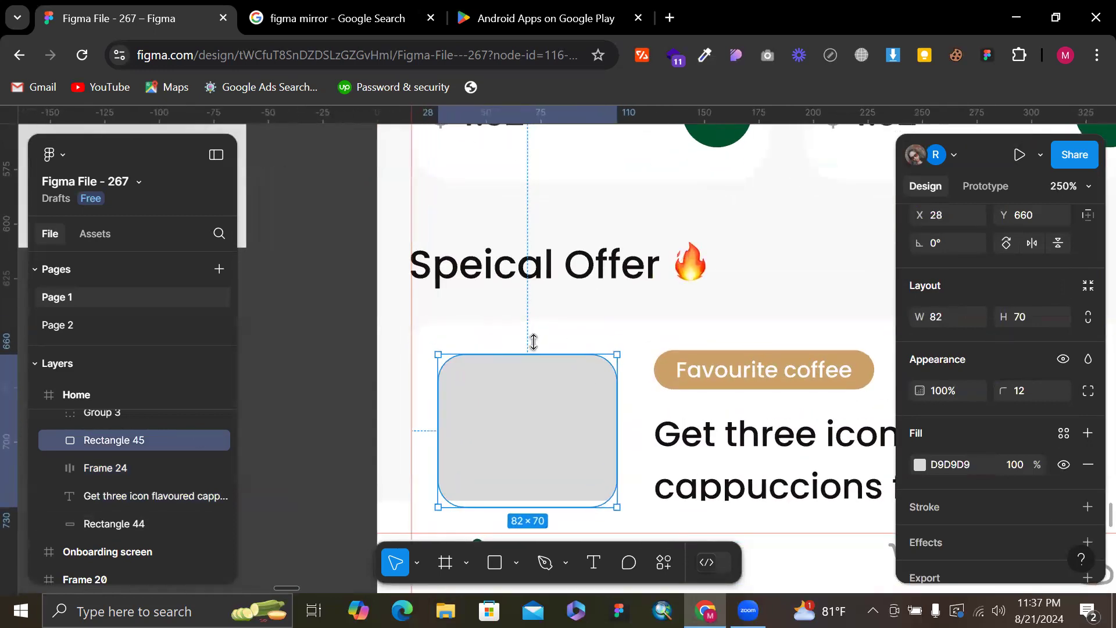
{"action": "left_click_drag", "start_coordinate": [533, 342], "coordinate": [533, 340]}
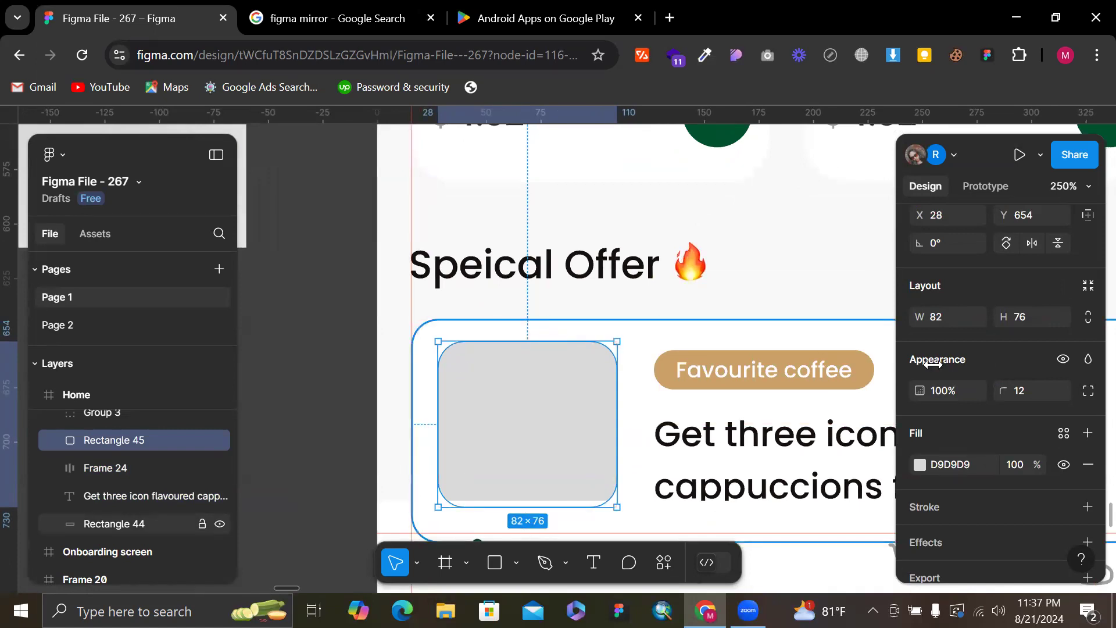
{"action": "scroll", "coordinate": [573, 394], "scroll_direction": "down", "scroll_amount": 2}
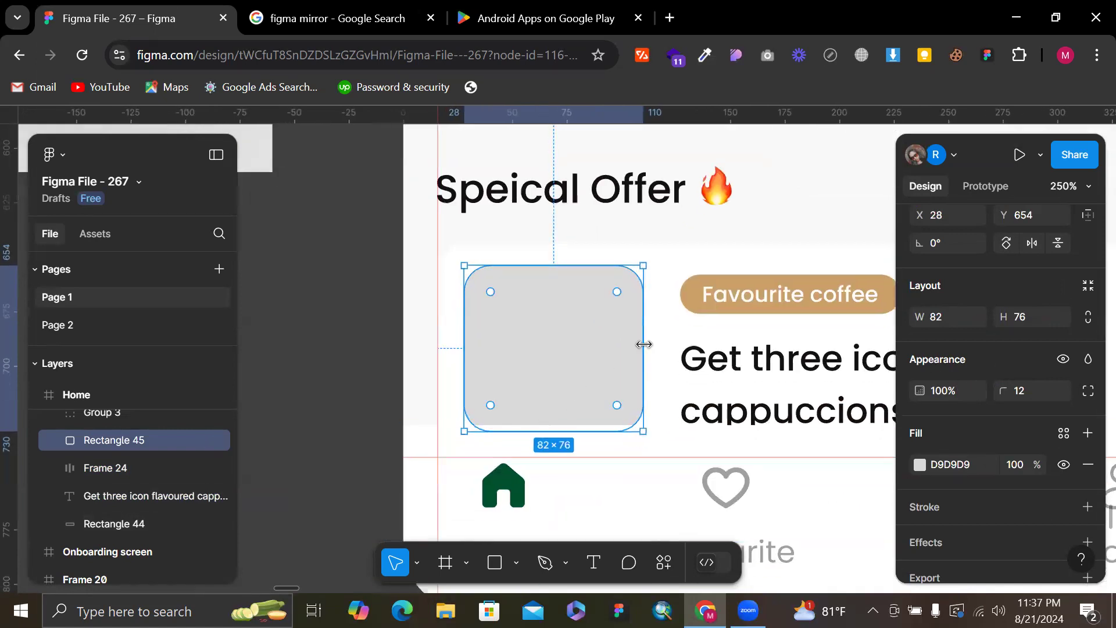
Delete the "Favourite coffee" label, the offer text and the special offer card's background rectangle together
{"action": "scroll", "coordinate": [644, 344], "scroll_direction": "down", "scroll_amount": 5}
{"action": "key", "text": "Escape"}
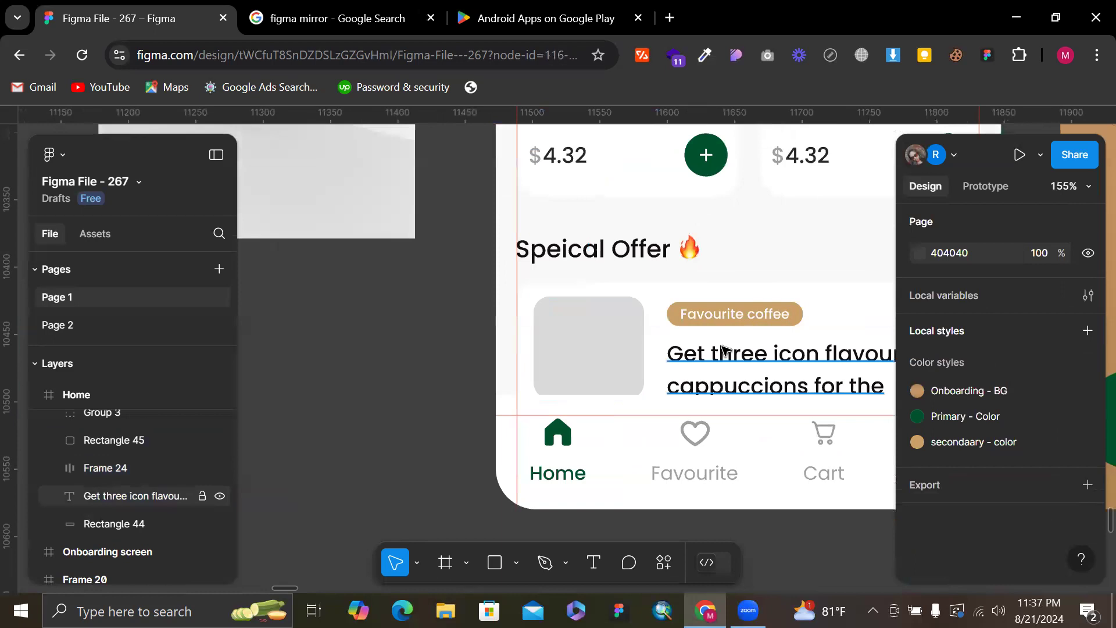
{"action": "left_click", "coordinate": [723, 350]}
{"action": "left_click", "coordinate": [756, 314], "text": "shift"}
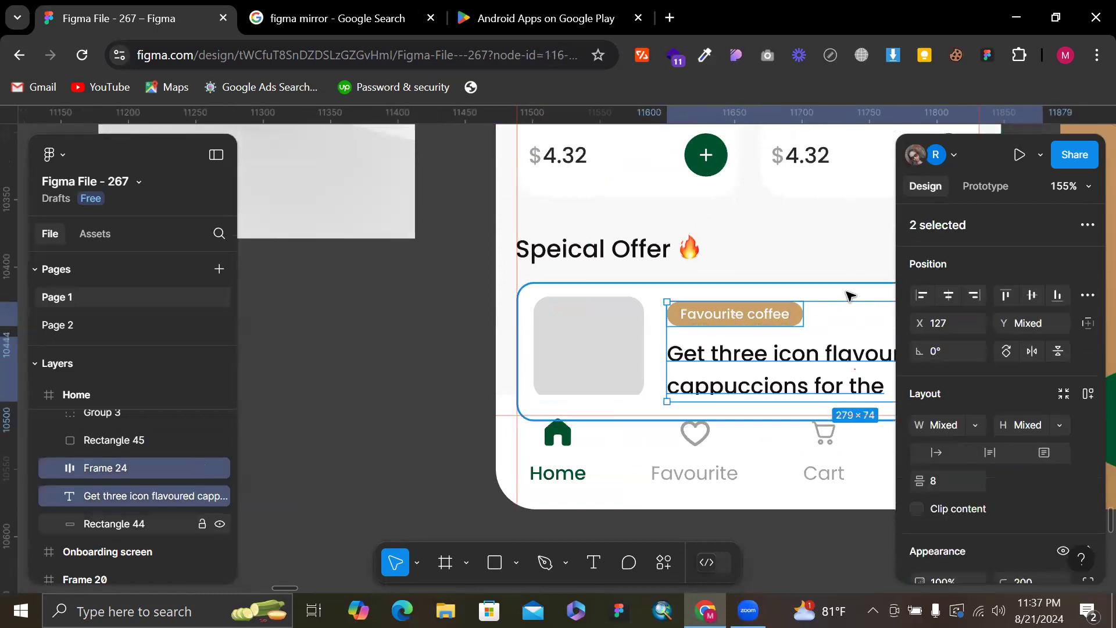
{"action": "left_click", "coordinate": [848, 295], "text": "shift"}
{"action": "key", "text": "Delete"}
{"action": "scroll", "coordinate": [847, 293], "scroll_direction": "down", "scroll_amount": 3}
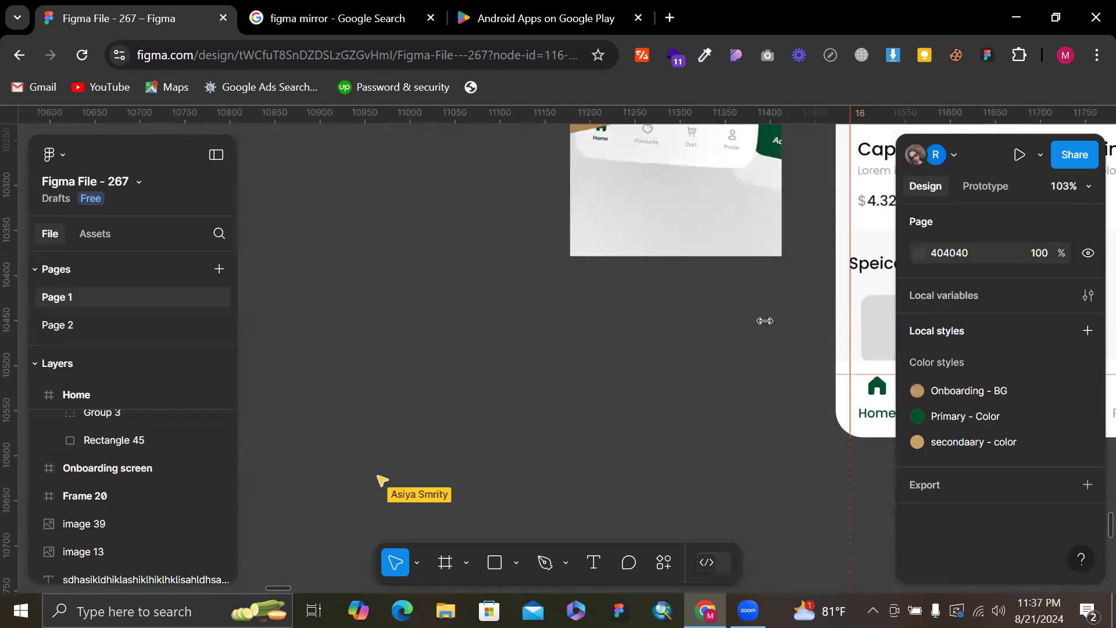
Restore the deleted special offer card parts and move them, together with the grey placeholder, onto the empty canvas beside the Home frame
{"action": "key", "text": "ctrl+z"}
{"action": "scroll", "coordinate": [779, 321], "scroll_direction": "right", "scroll_amount": 3}
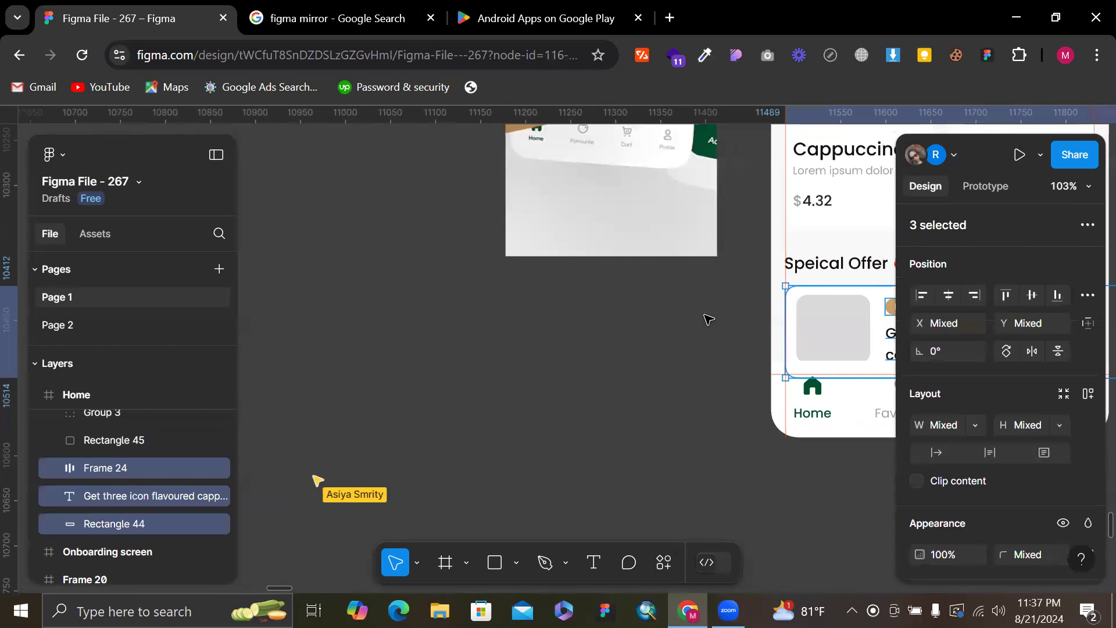
{"action": "left_click", "coordinate": [796, 321], "text": "shift"}
{"action": "key", "text": "Delete"}
{"action": "scroll", "coordinate": [792, 355], "scroll_direction": "left", "scroll_amount": 9}
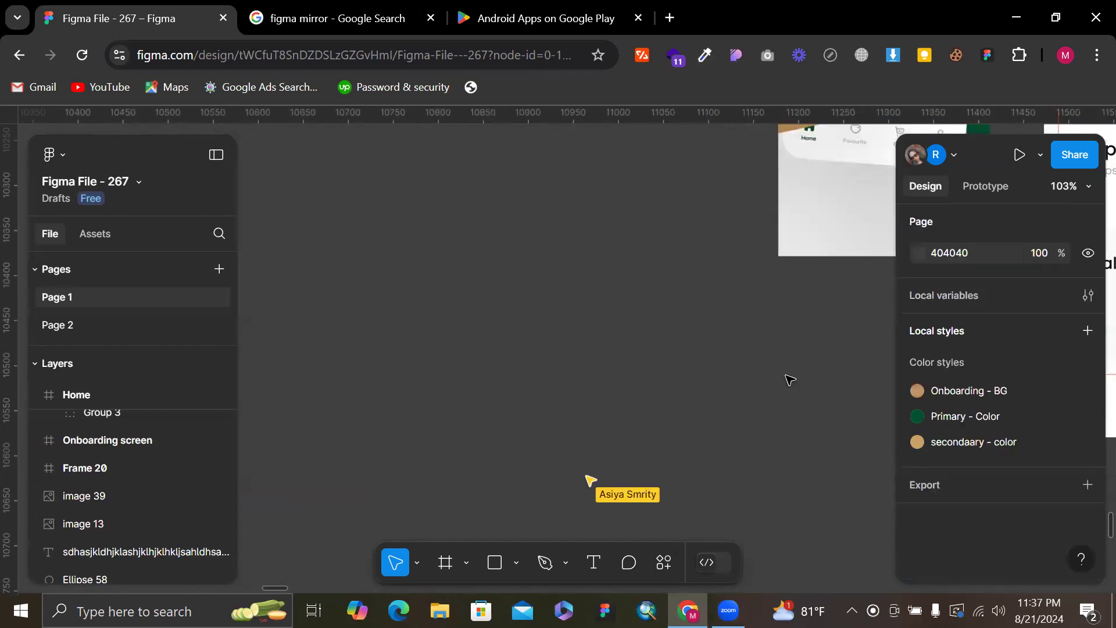
{"action": "key", "text": "ctrl+z"}
{"action": "scroll", "coordinate": [781, 418], "scroll_direction": "right", "scroll_amount": 12}
{"action": "left_click_drag", "start_coordinate": [835, 315], "coordinate": [507, 370]}
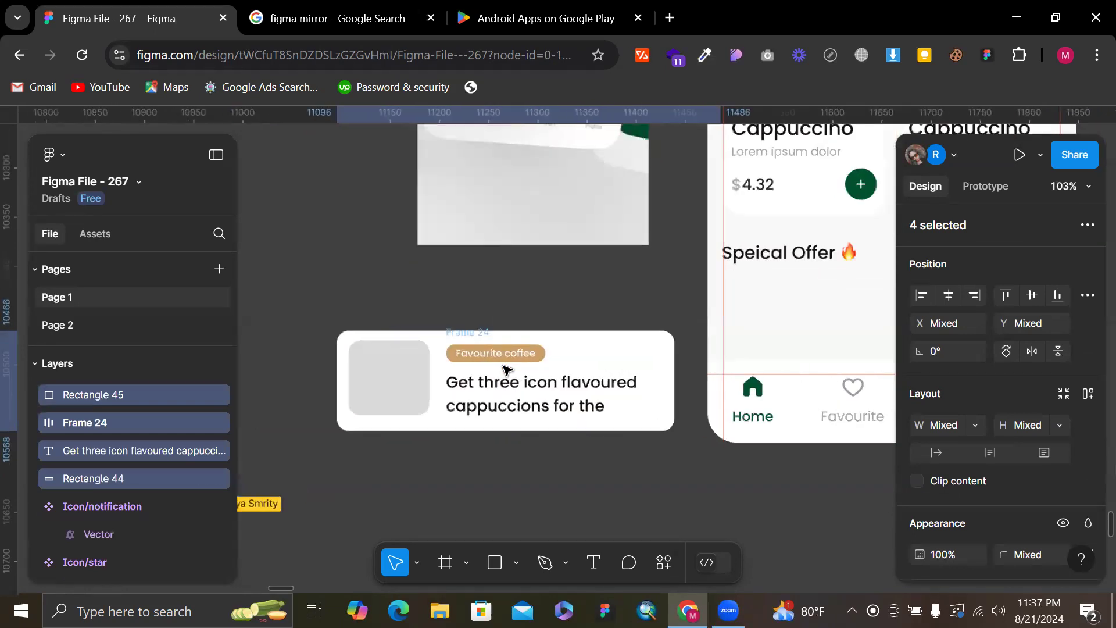
Extend the special offer card's grey placeholder downward to a height of 86
{"action": "scroll", "coordinate": [507, 371], "scroll_direction": "up", "scroll_amount": 3}
{"action": "left_click", "coordinate": [361, 411]}
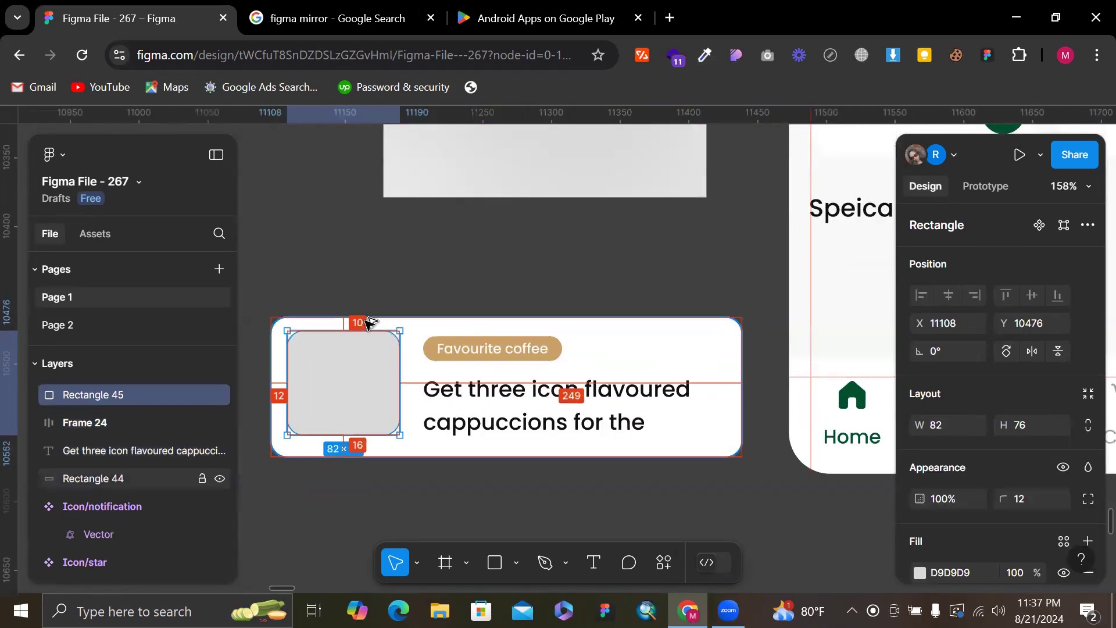
{"action": "scroll", "coordinate": [344, 416], "scroll_direction": "up", "scroll_amount": 2}
{"action": "left_click_drag", "start_coordinate": [338, 448], "coordinate": [347, 472]}
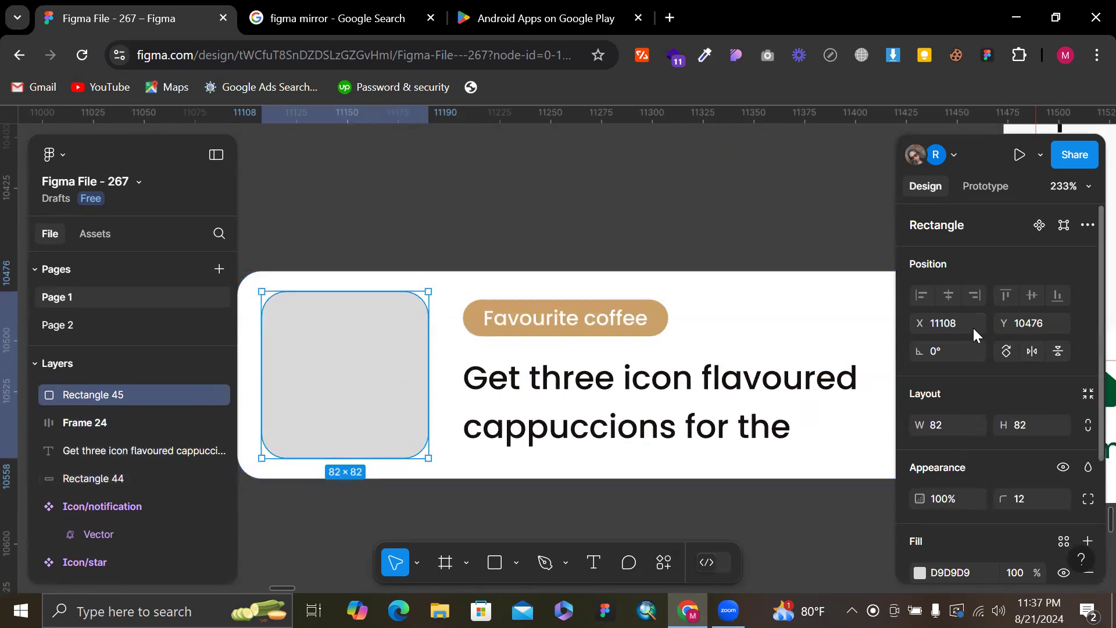
{"action": "left_click", "coordinate": [956, 428]}
{"action": "key", "text": "Up"}
{"action": "key", "text": "Up"}
{"action": "key", "text": "Down"}
{"action": "key", "text": "Down"}
{"action": "left_click", "coordinate": [1042, 416]}
{"action": "key", "text": "Return"}
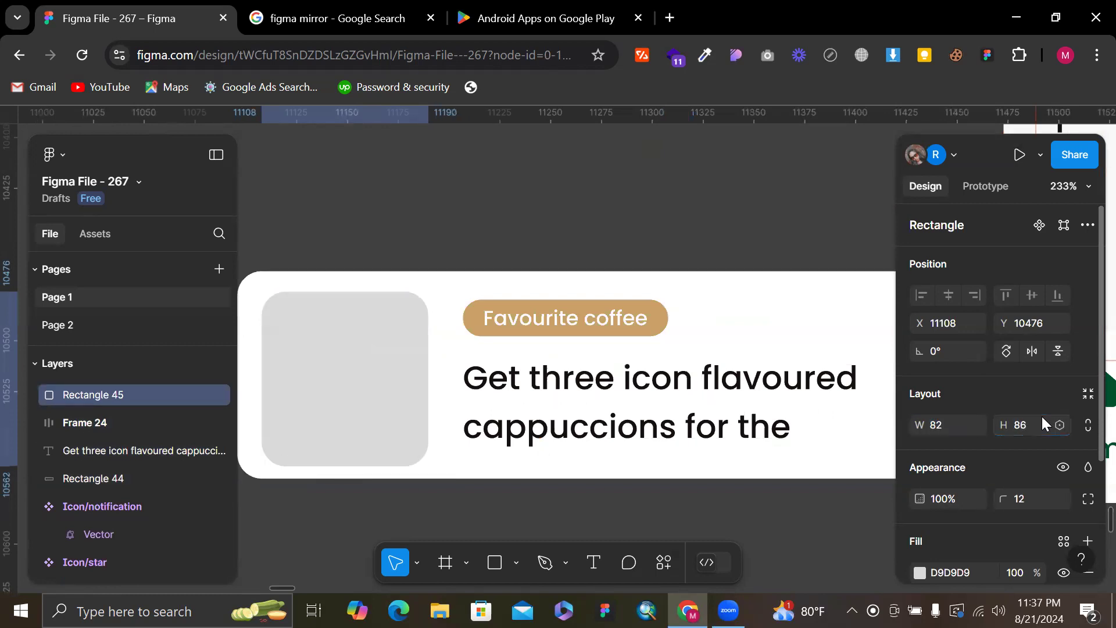
Set the grey placeholder's width to 86 and centre it vertically against the white card background
{"action": "left_click", "coordinate": [951, 429]}
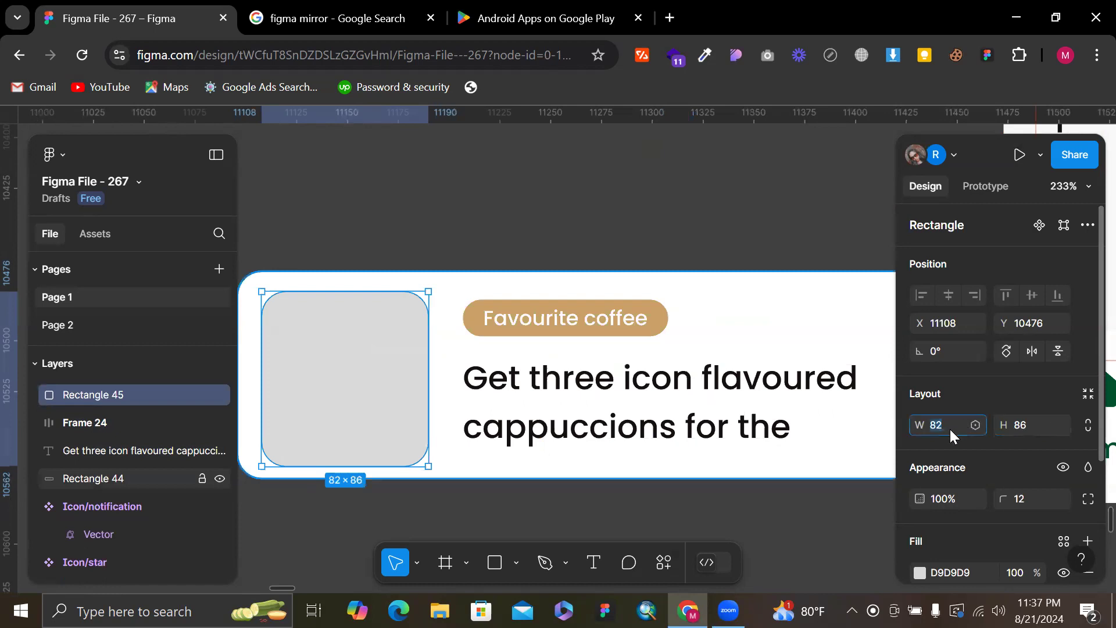
{"action": "type", "text": "86"}
{"action": "key", "text": "Return"}
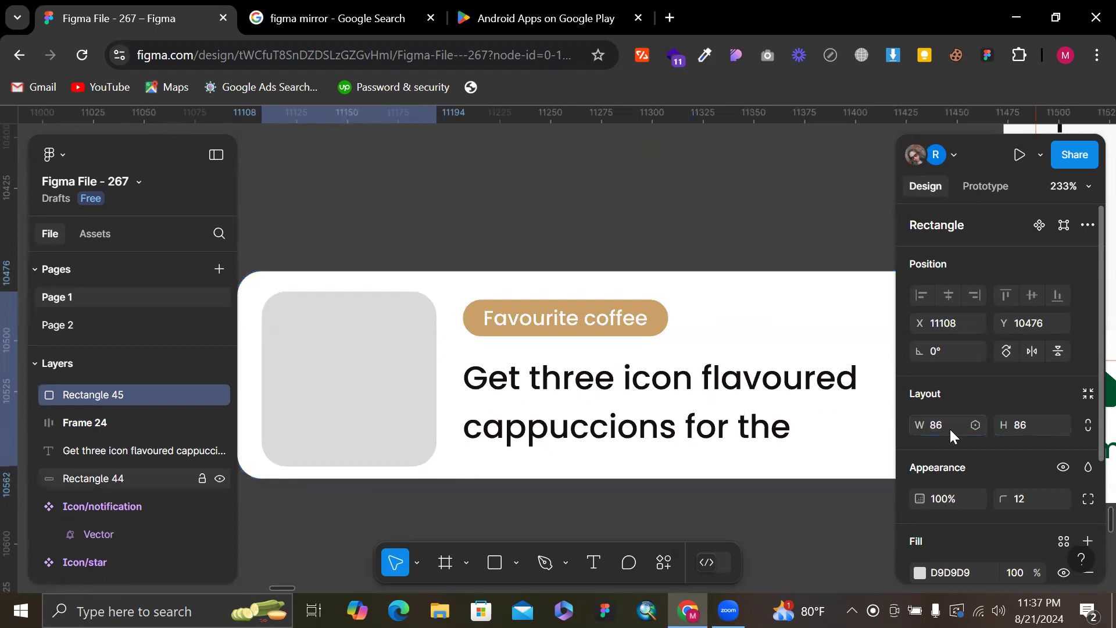
{"action": "left_click", "coordinate": [720, 298], "text": "shift"}
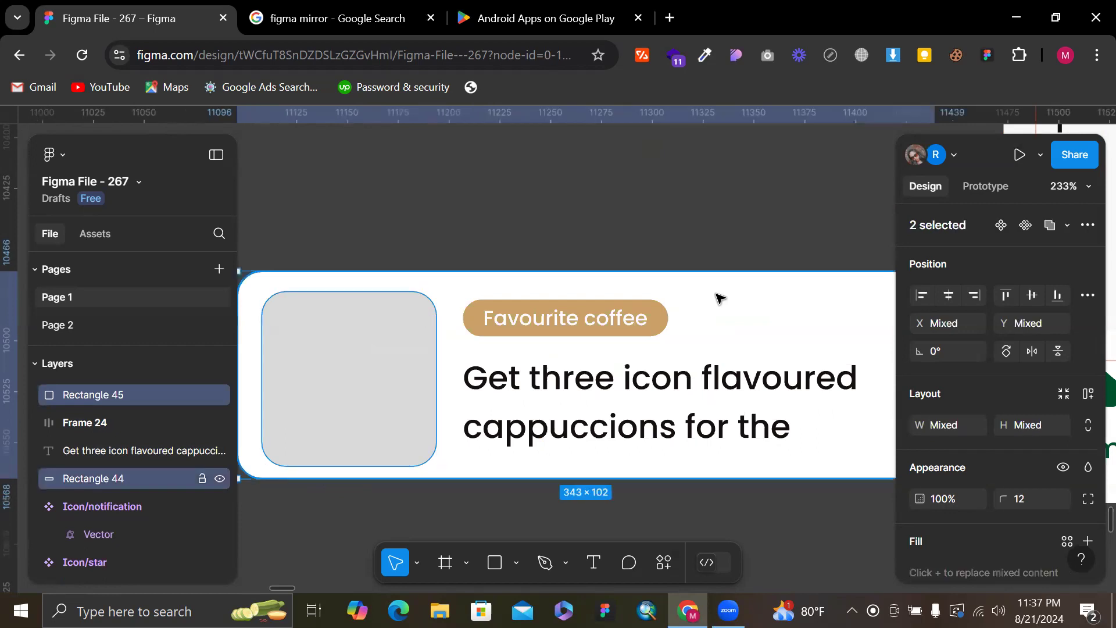
{"action": "left_click", "coordinate": [1034, 296]}
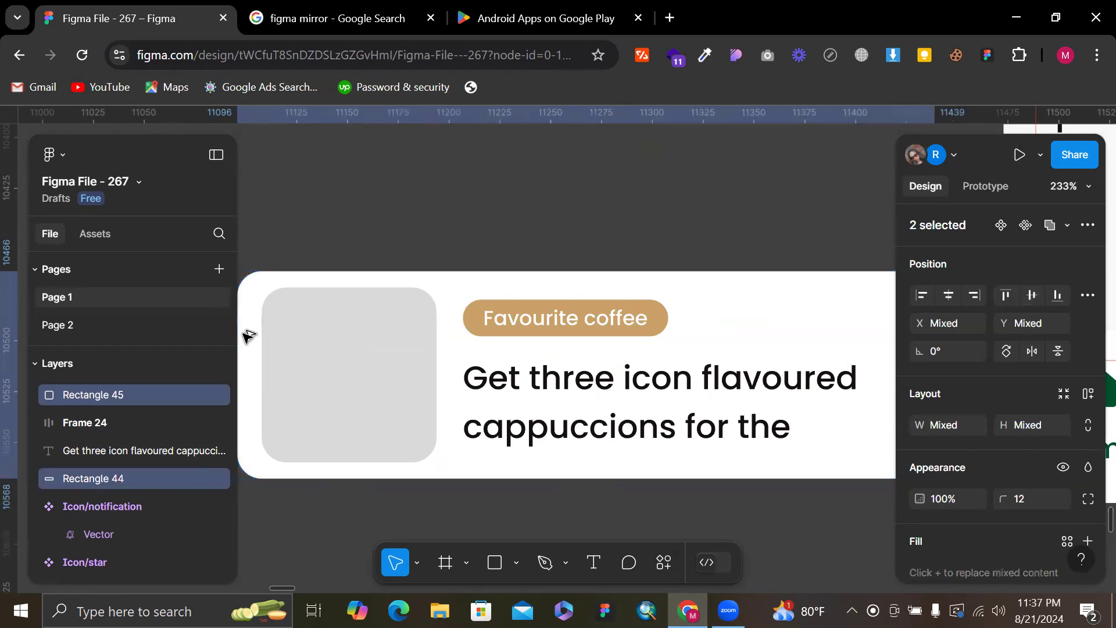
Nudge the grey placeholder left to X 11104, leaving a gap of 8 to the card's left edge
{"action": "left_click", "coordinate": [379, 188]}
{"action": "left_click", "coordinate": [345, 322]}
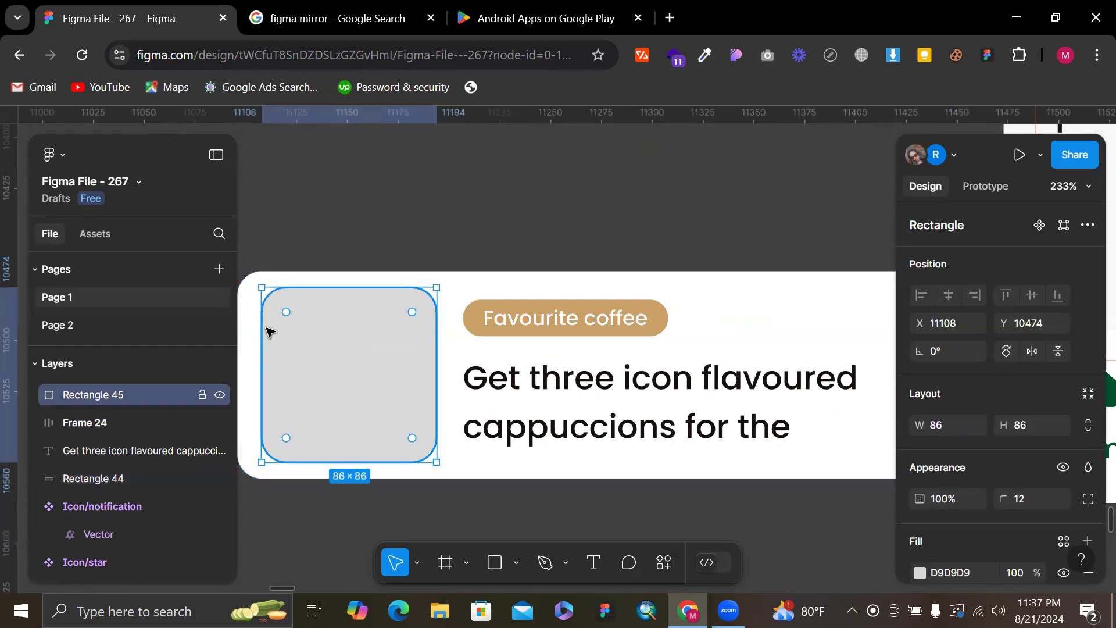
{"action": "key", "text": "Left"}
{"action": "key", "text": "Left"}
{"action": "key", "text": "Left"}
{"action": "key", "text": "Left"}
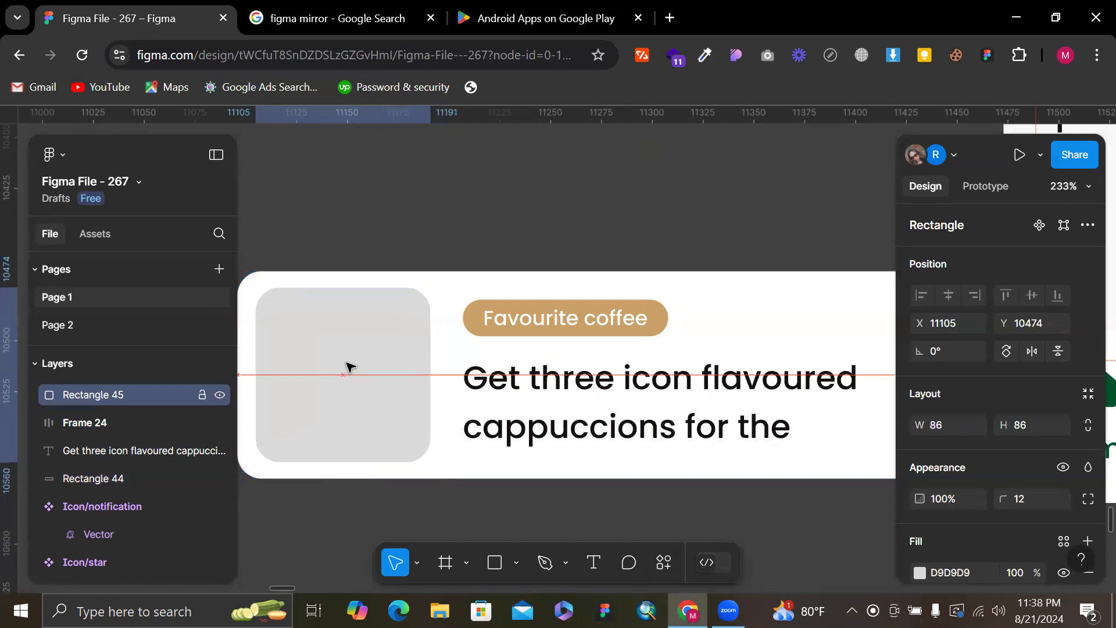
{"action": "scroll", "coordinate": [296, 348], "scroll_direction": "left", "scroll_amount": 1}
{"action": "key", "text": "alt"}
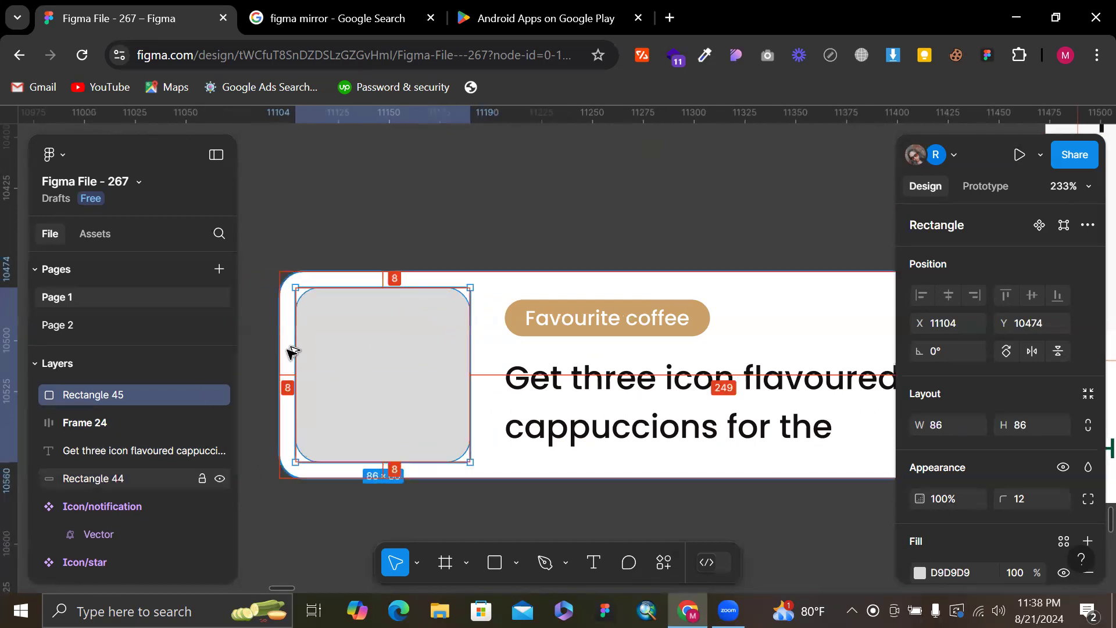
{"action": "left_click", "coordinate": [501, 239]}
Move the "Favourite coffee" label and the offer text together closer to the placeholder, at X 11202
{"action": "left_click", "coordinate": [601, 381]}
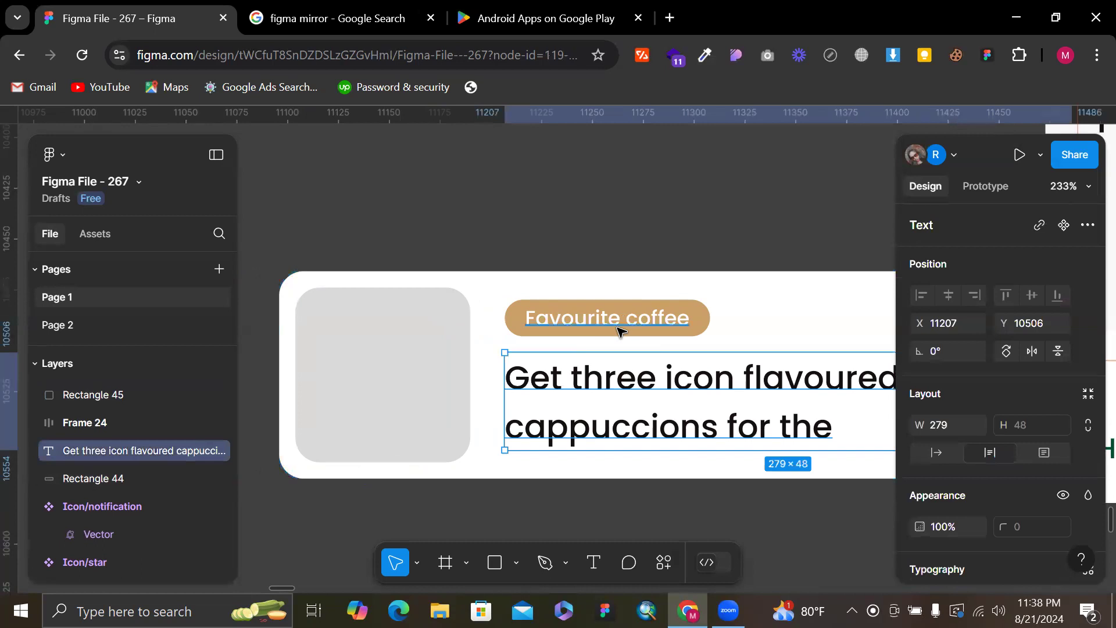
{"action": "left_click", "coordinate": [618, 326], "text": "shift"}
{"action": "left_click", "coordinate": [708, 322]}
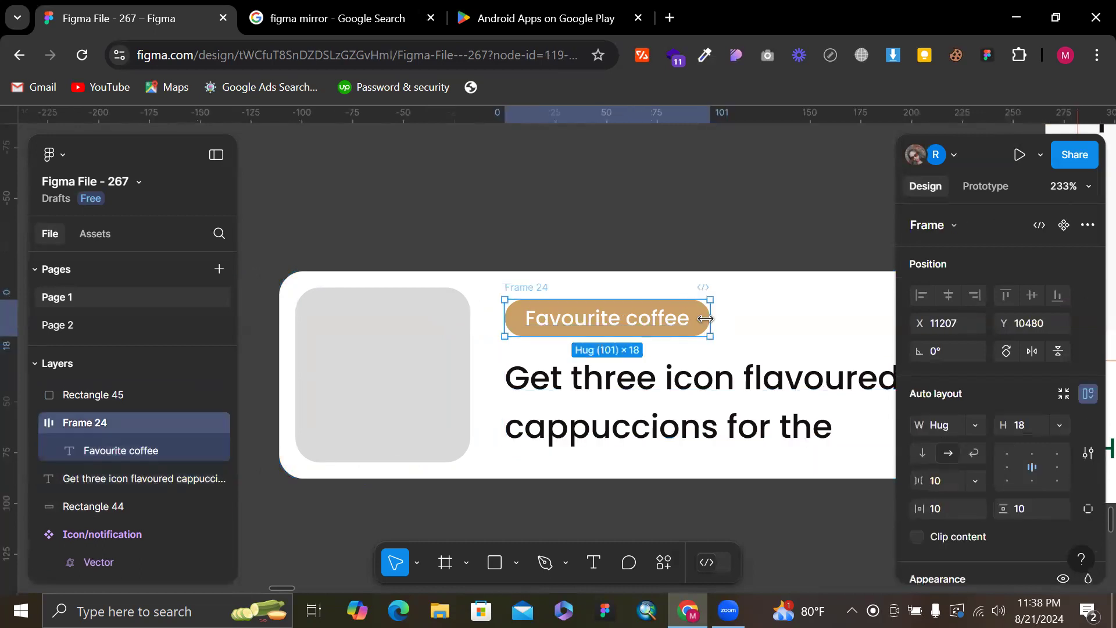
{"action": "left_click", "coordinate": [573, 384], "text": "shift"}
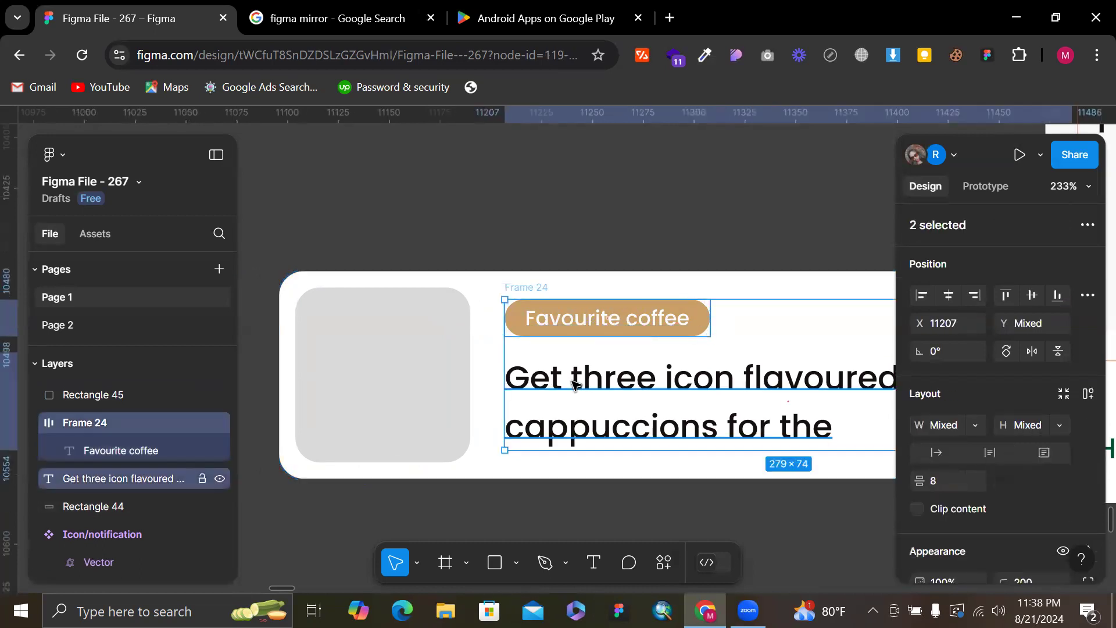
{"action": "left_click_drag", "start_coordinate": [579, 321], "coordinate": [576, 328]}
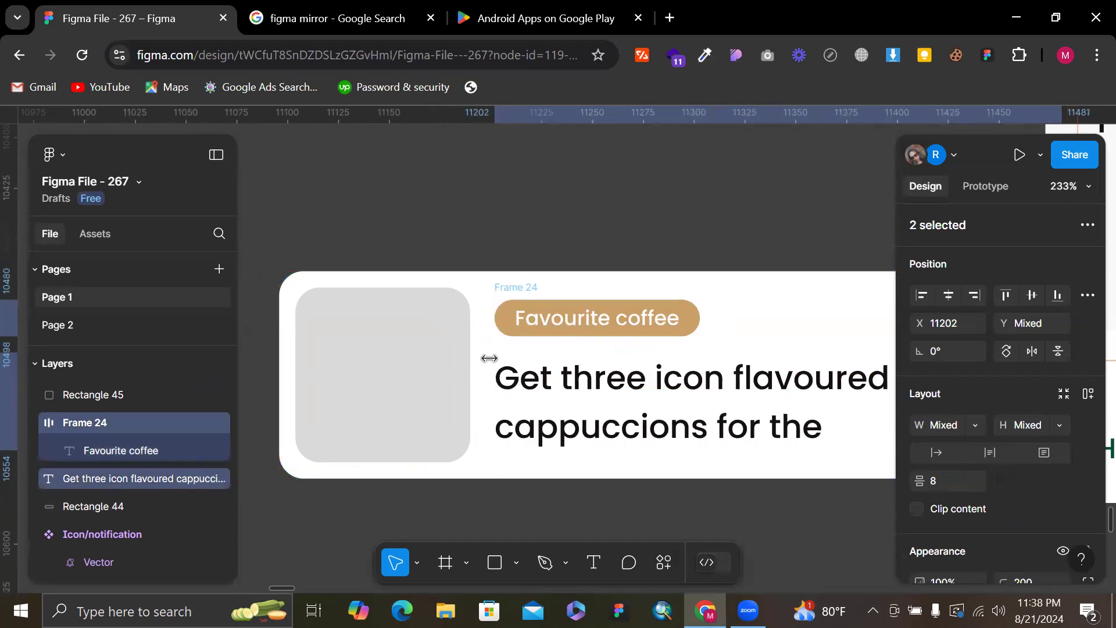
{"action": "scroll", "coordinate": [469, 368], "scroll_direction": "down", "scroll_amount": 5}
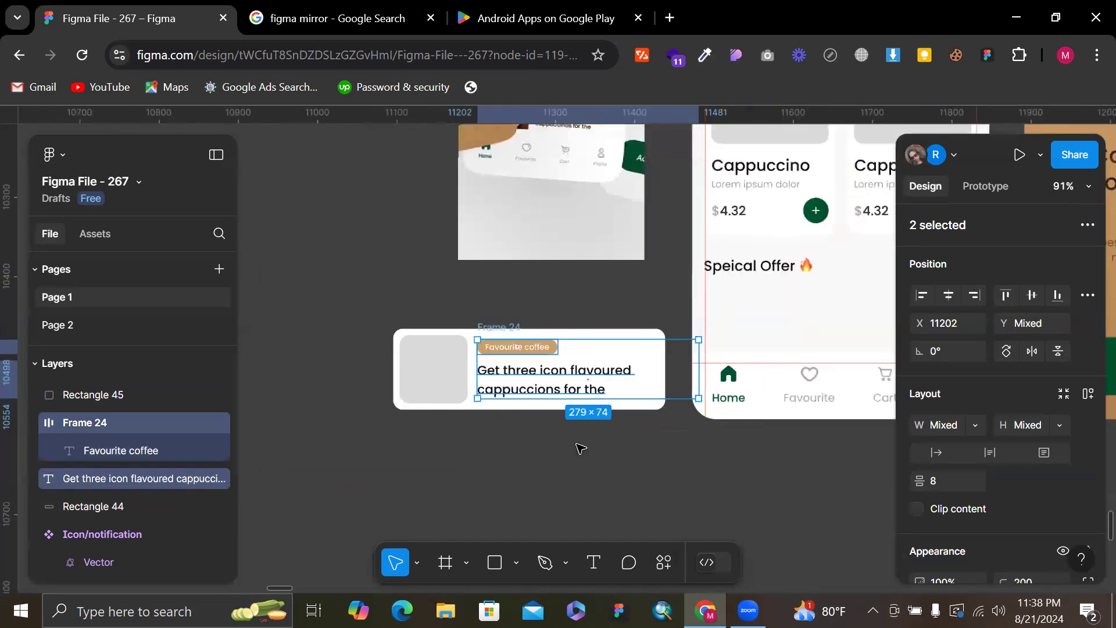
{"action": "left_click_drag", "start_coordinate": [622, 461], "coordinate": [653, 454]}
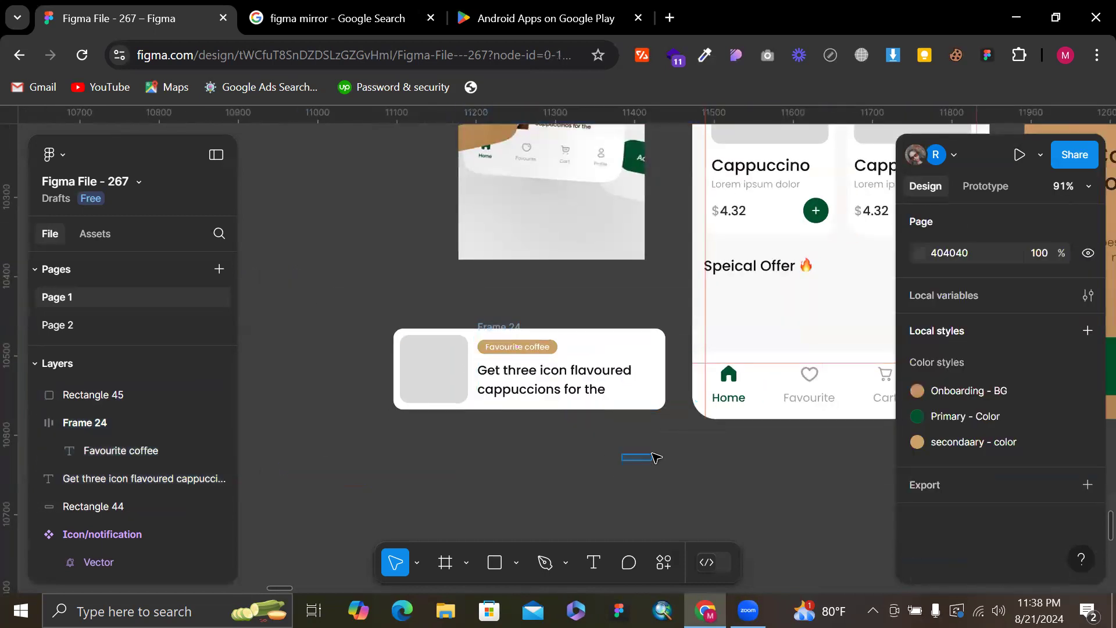
Fit the offer text's box to auto width, then narrow it to 211 so the text wraps within the card
{"action": "left_click", "coordinate": [601, 371]}
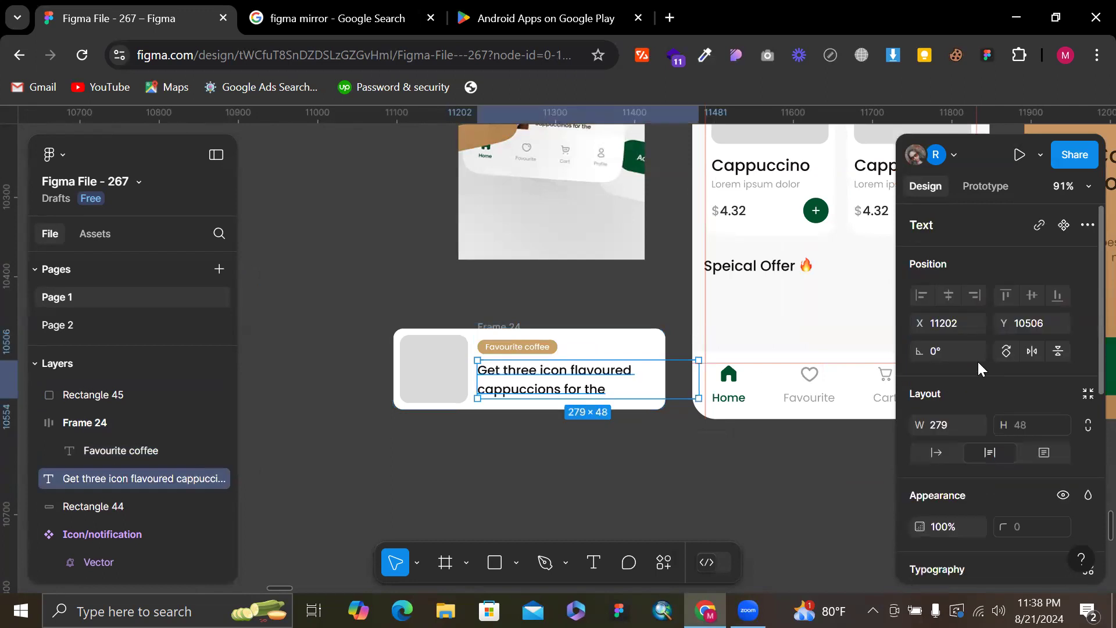
{"action": "left_click", "coordinate": [937, 452]}
{"action": "key", "text": "ctrl+z"}
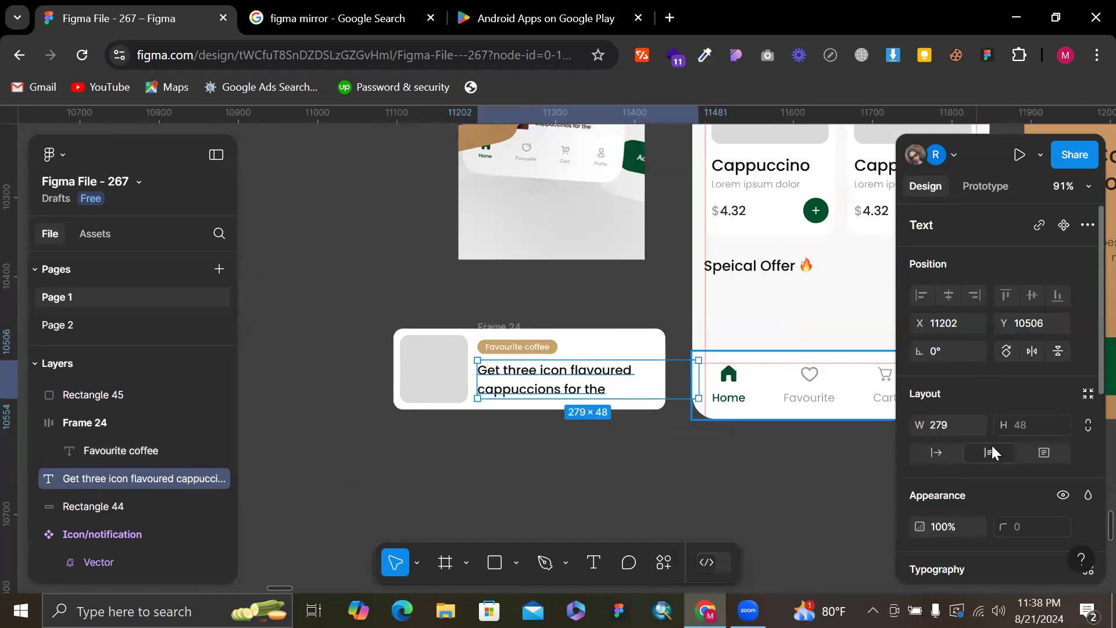
{"action": "left_click", "coordinate": [937, 451]}
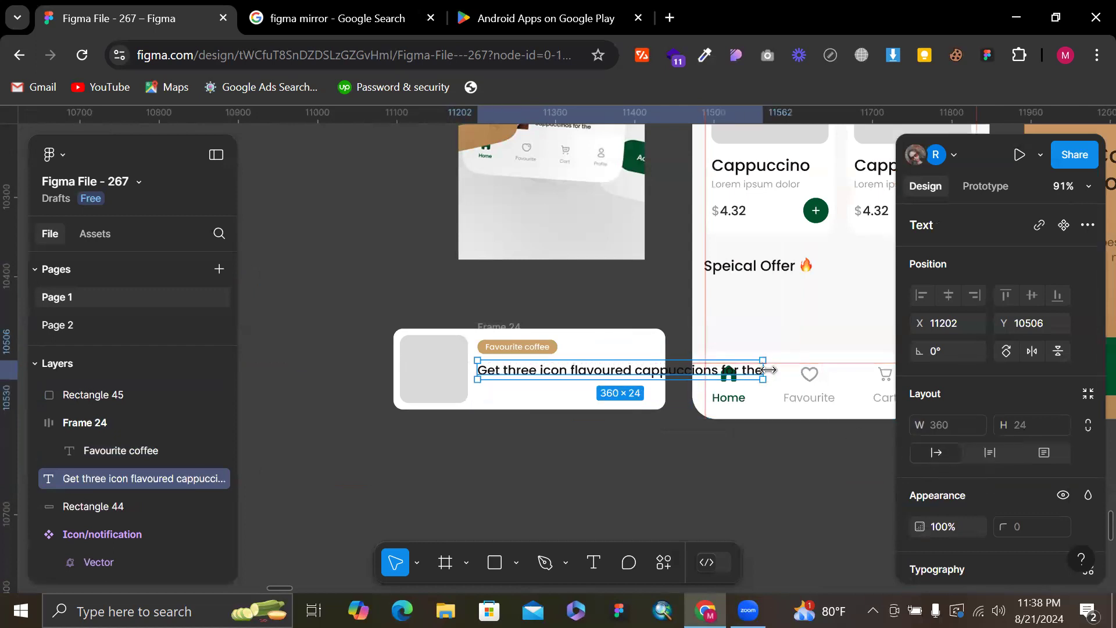
{"action": "left_click_drag", "start_coordinate": [769, 369], "coordinate": [643, 376]}
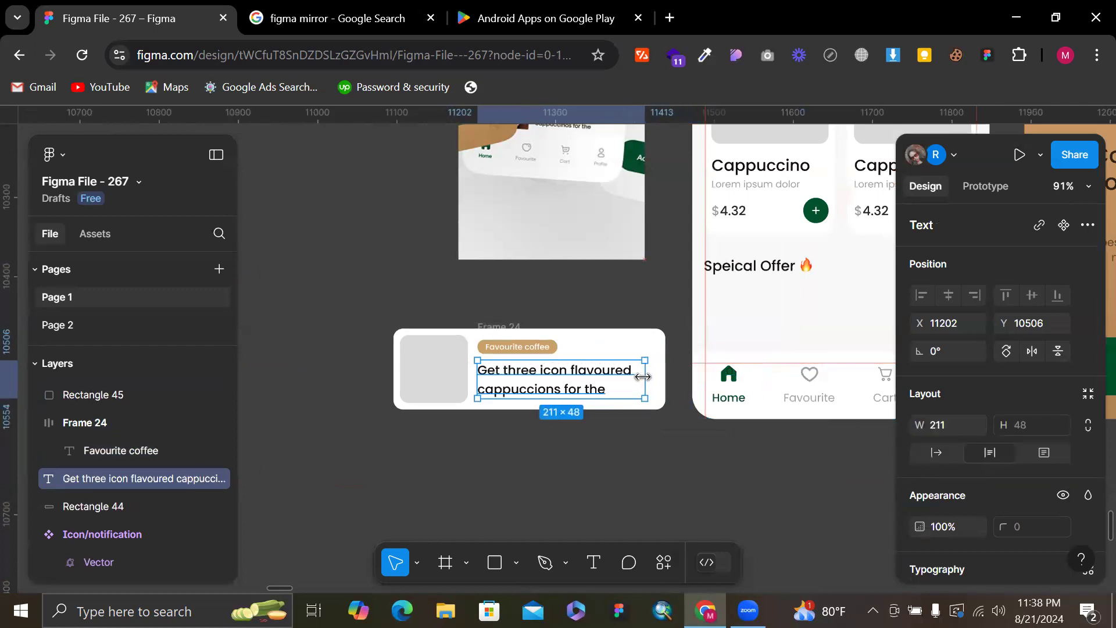
Group all the offer card elements and transfer the group into the Home frame below the "Speical Offer" heading, at X 16, Y 644
{"action": "left_click_drag", "start_coordinate": [649, 446], "coordinate": [356, 308]}
{"action": "key", "text": "ctrl+g"}
{"action": "key", "text": "Delete"}
{"action": "scroll", "coordinate": [352, 307], "scroll_direction": "right", "scroll_amount": 3}
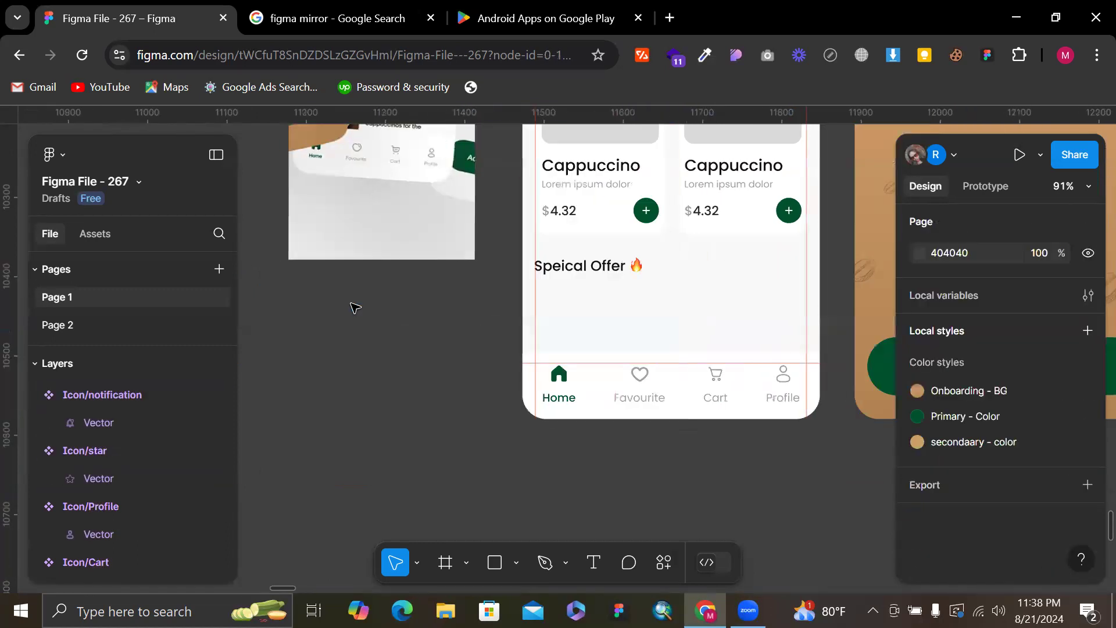
{"action": "scroll", "coordinate": [621, 300], "scroll_direction": "up", "scroll_amount": 3}
{"action": "left_click", "coordinate": [621, 300]}
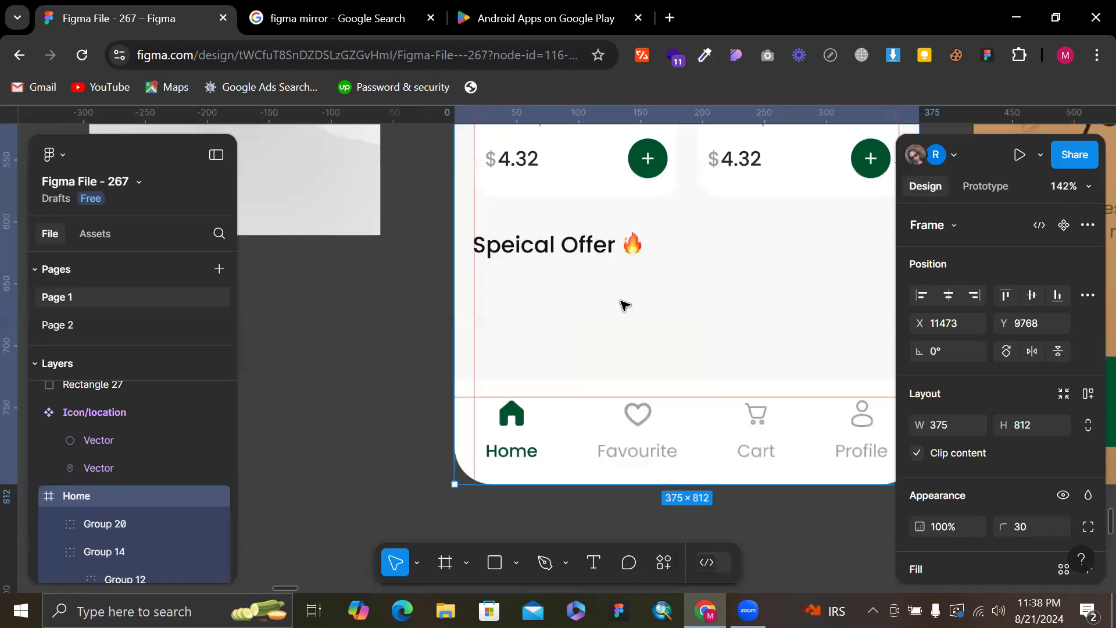
{"action": "key", "text": "ctrl+v"}
{"action": "left_click_drag", "start_coordinate": [581, 378], "coordinate": [586, 313]}
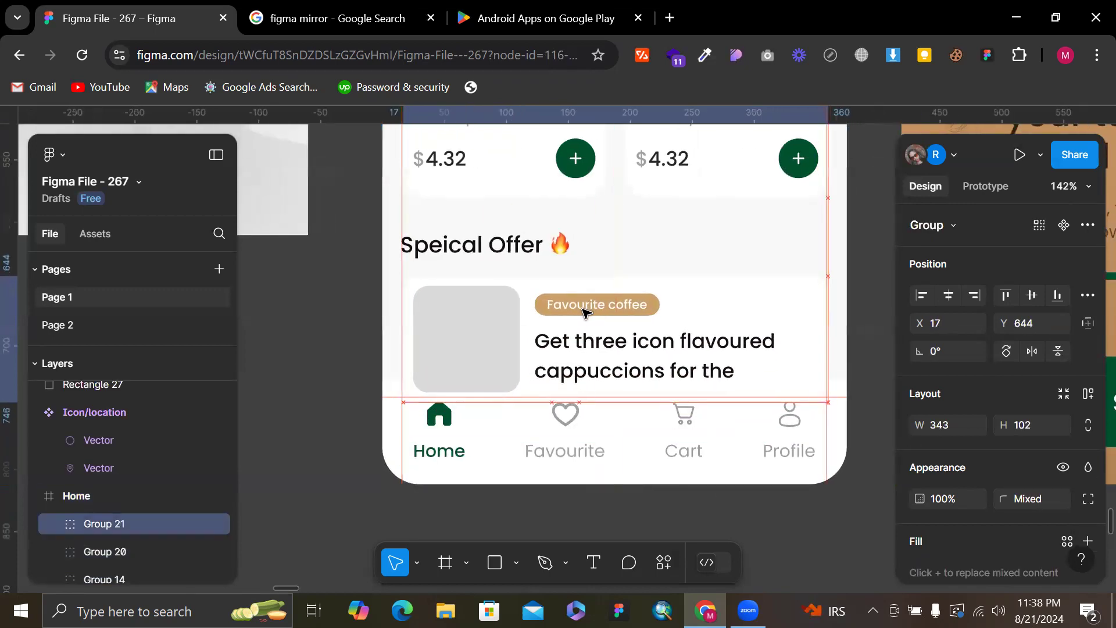
Send the offer card group to the back, behind the bottom navigation bar, and check its spacing to the "Speical Offer" heading
{"action": "right_click", "coordinate": [584, 313]}
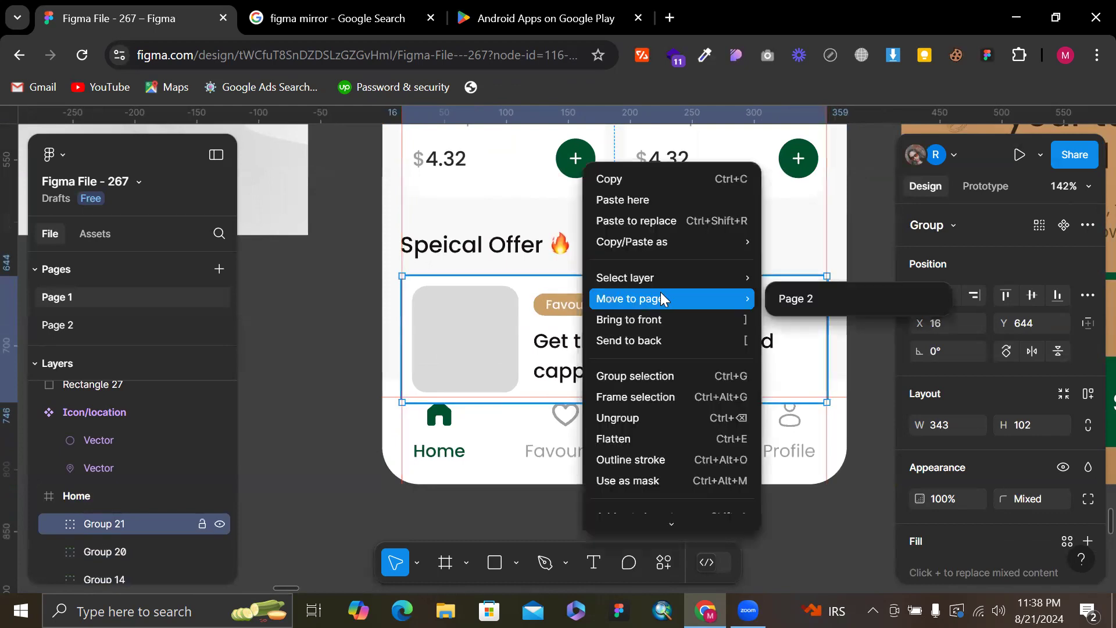
{"action": "left_click", "coordinate": [663, 342]}
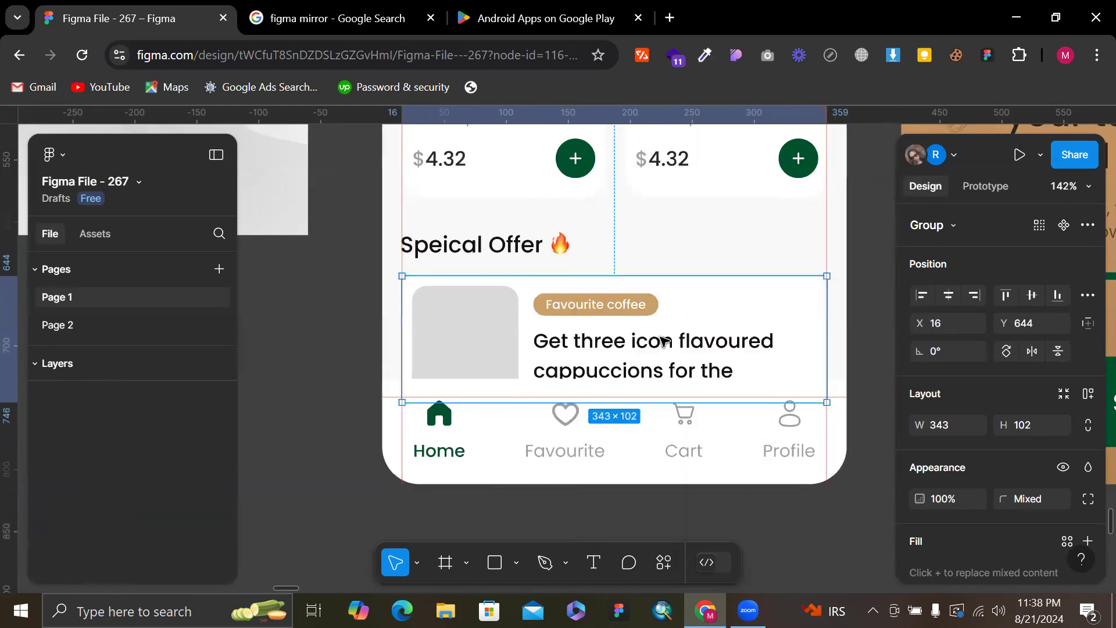
{"action": "left_click", "coordinate": [534, 240], "text": "shift"}
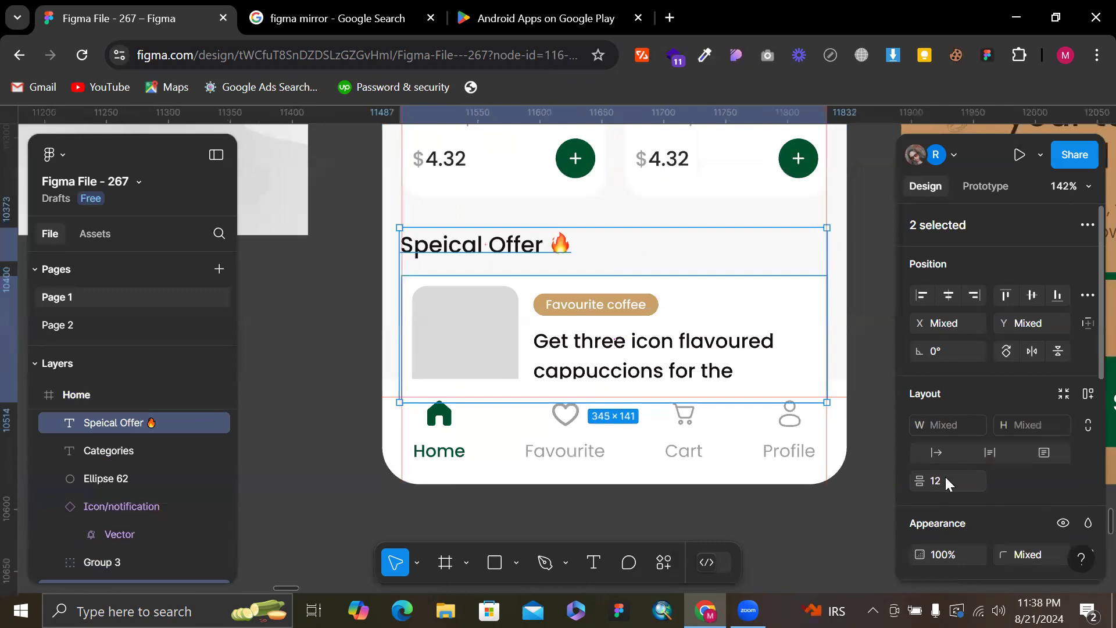
{"action": "left_click", "coordinate": [744, 221]}
Move the reference mockup image farther left of the Home frame to X 11145, Y 9768, level with the frame's top edge
{"action": "scroll", "coordinate": [500, 430], "scroll_direction": "down", "scroll_amount": 5, "text": "ctrl"}
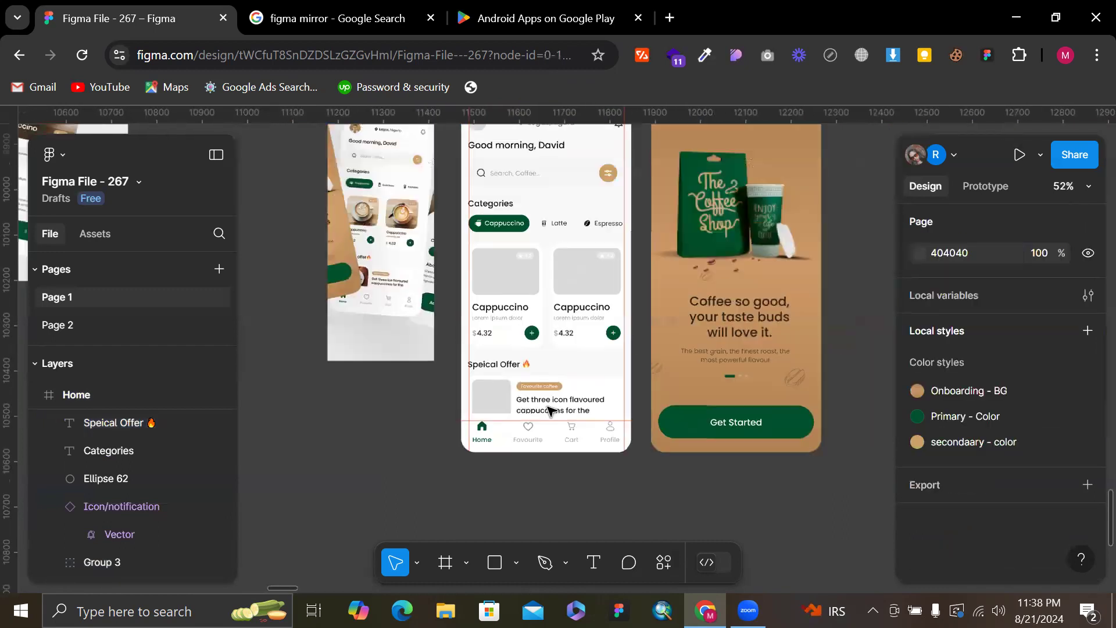
{"action": "scroll", "coordinate": [524, 122], "scroll_direction": "up", "scroll_amount": 2}
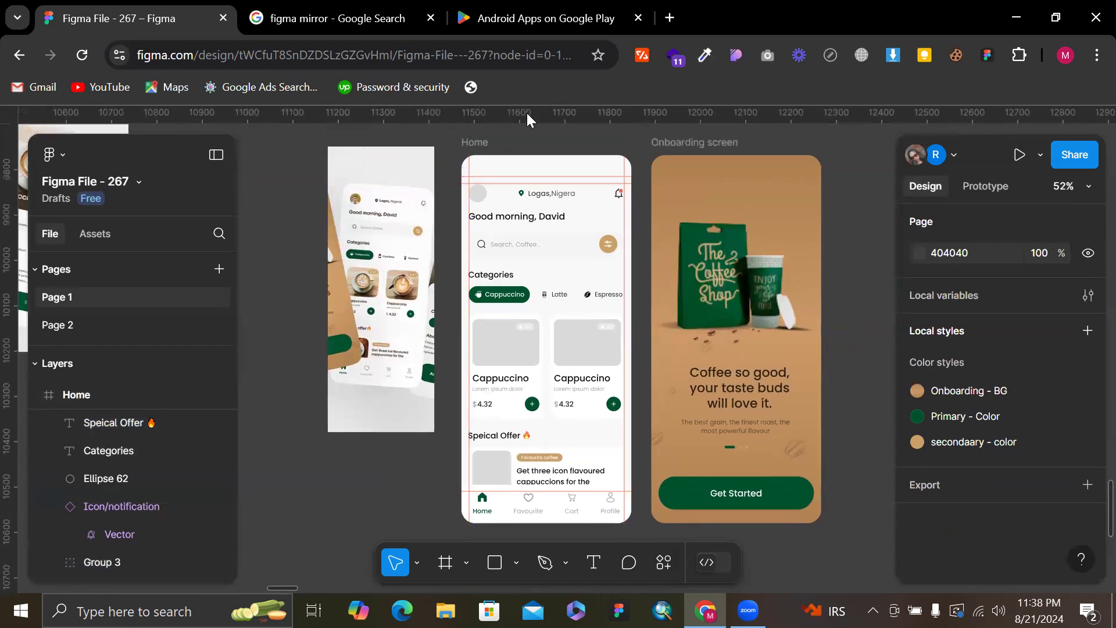
{"action": "scroll", "coordinate": [553, 250], "scroll_direction": "down", "scroll_amount": 1}
{"action": "scroll", "coordinate": [553, 250], "scroll_direction": "left", "scroll_amount": 1}
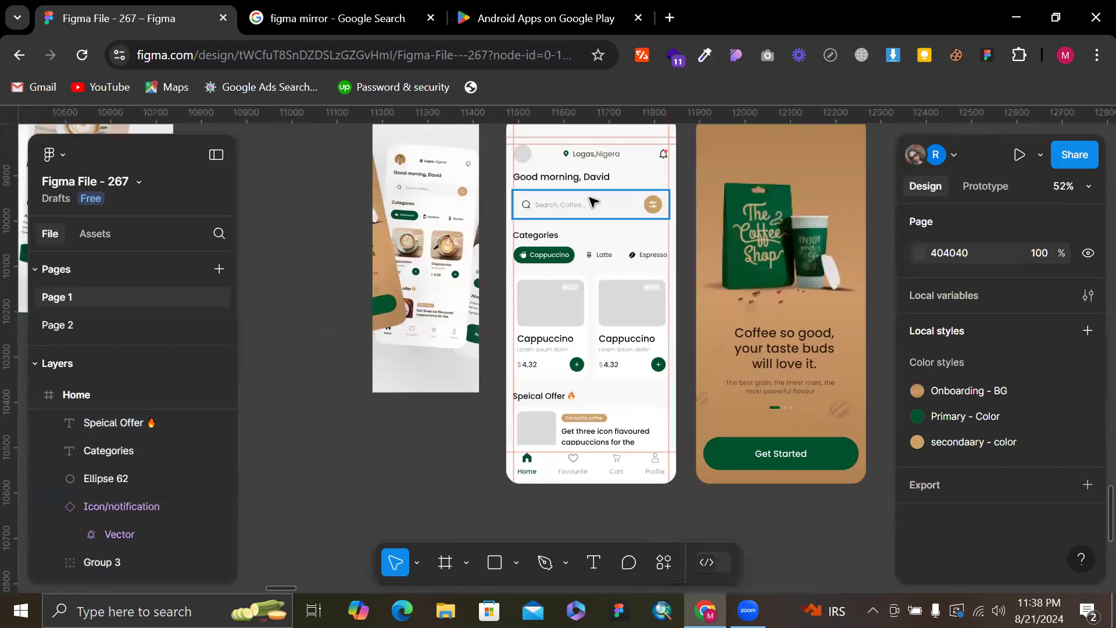
{"action": "scroll", "coordinate": [643, 267], "scroll_direction": "up", "scroll_amount": 2}
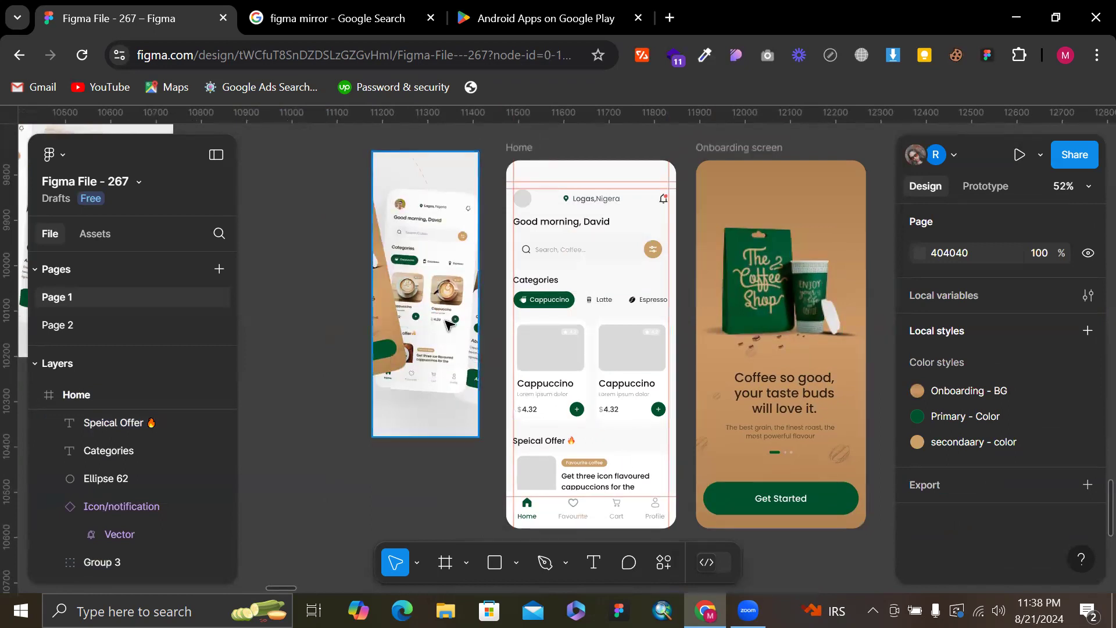
{"action": "scroll", "coordinate": [448, 324], "scroll_direction": "right", "scroll_amount": 3}
{"action": "left_click_drag", "start_coordinate": [378, 294], "coordinate": [313, 290]}
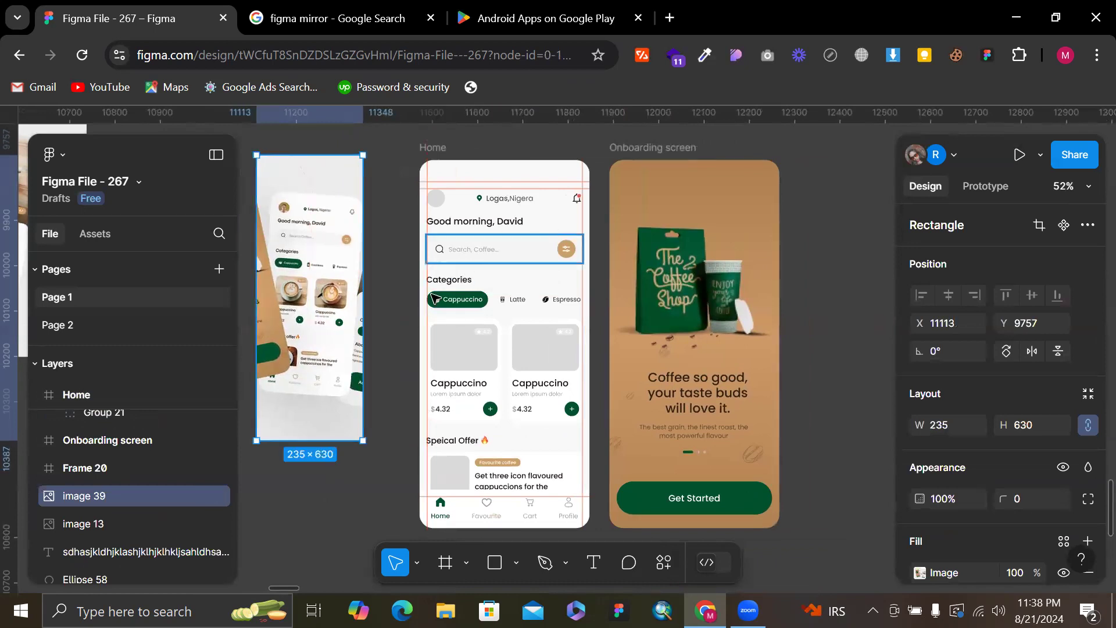
{"action": "scroll", "coordinate": [463, 341], "scroll_direction": "left", "scroll_amount": 1}
{"action": "left_click_drag", "start_coordinate": [339, 309], "coordinate": [354, 314]}
{"action": "scroll", "coordinate": [434, 247], "scroll_direction": "down", "scroll_amount": 1}
{"action": "scroll", "coordinate": [433, 247], "scroll_direction": "left", "scroll_amount": 1}
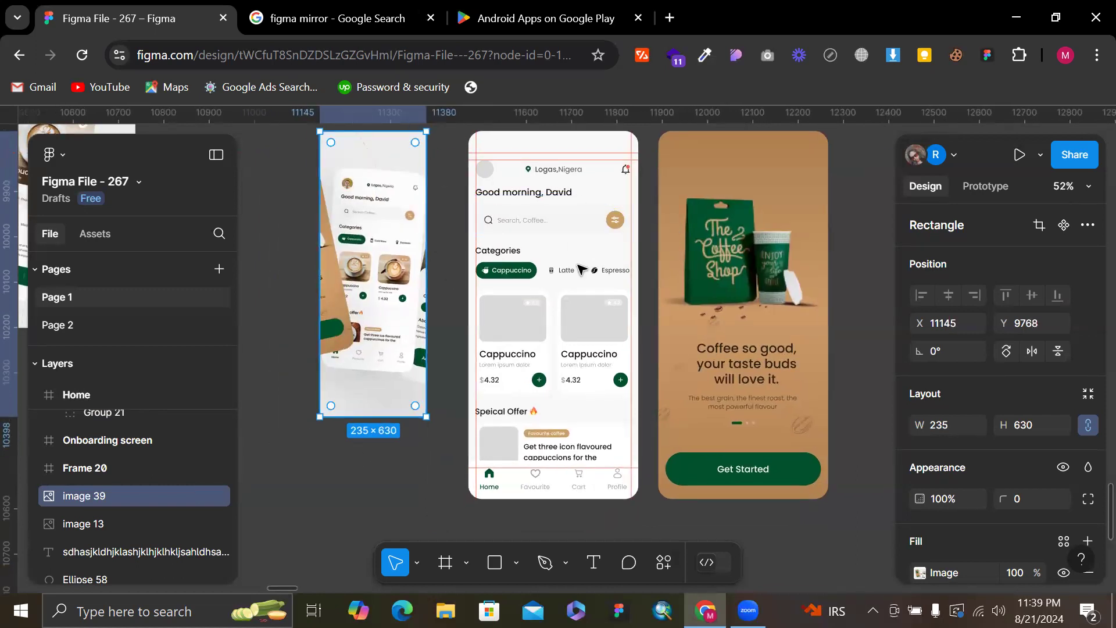
{"action": "scroll", "coordinate": [561, 140], "scroll_direction": "up", "scroll_amount": 2}
{"action": "scroll", "coordinate": [568, 262], "scroll_direction": "down", "scroll_amount": 5}
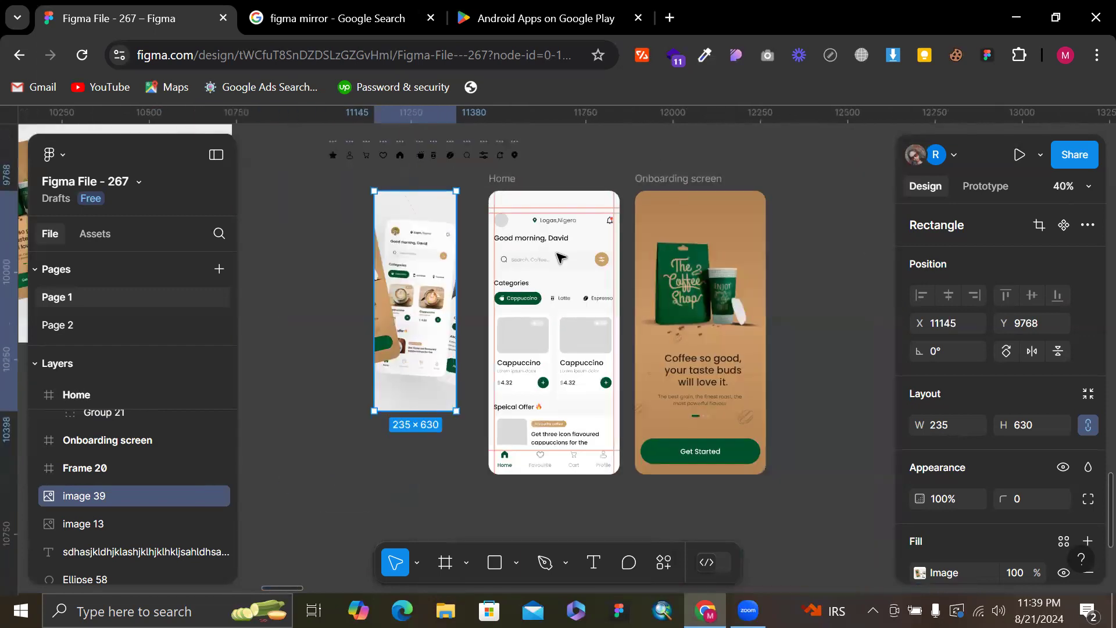
{"action": "left_click", "coordinate": [797, 354]}
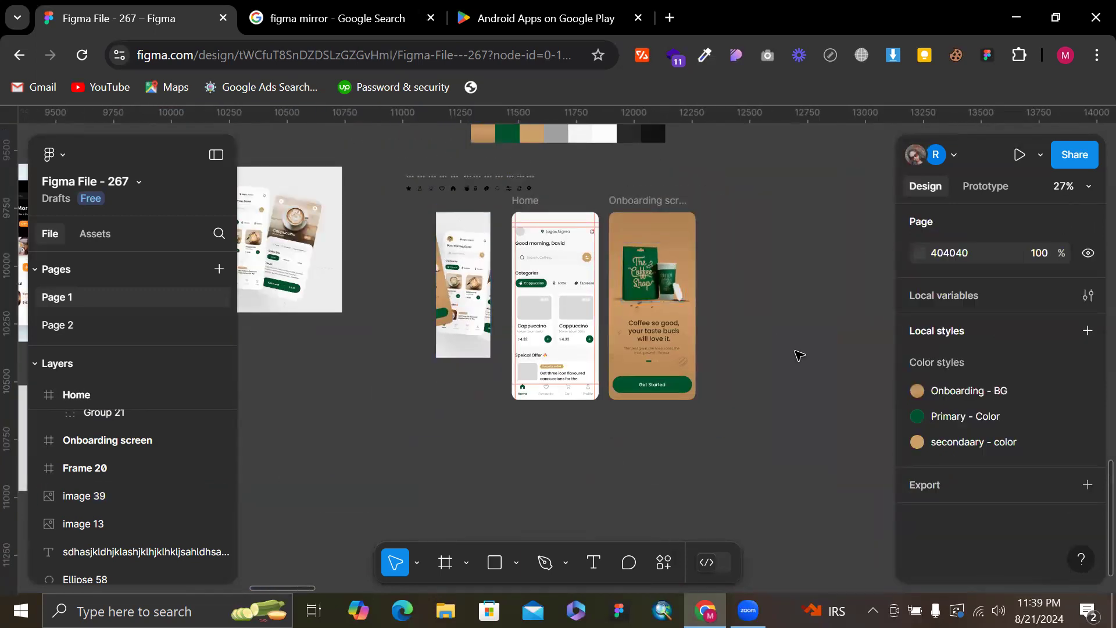